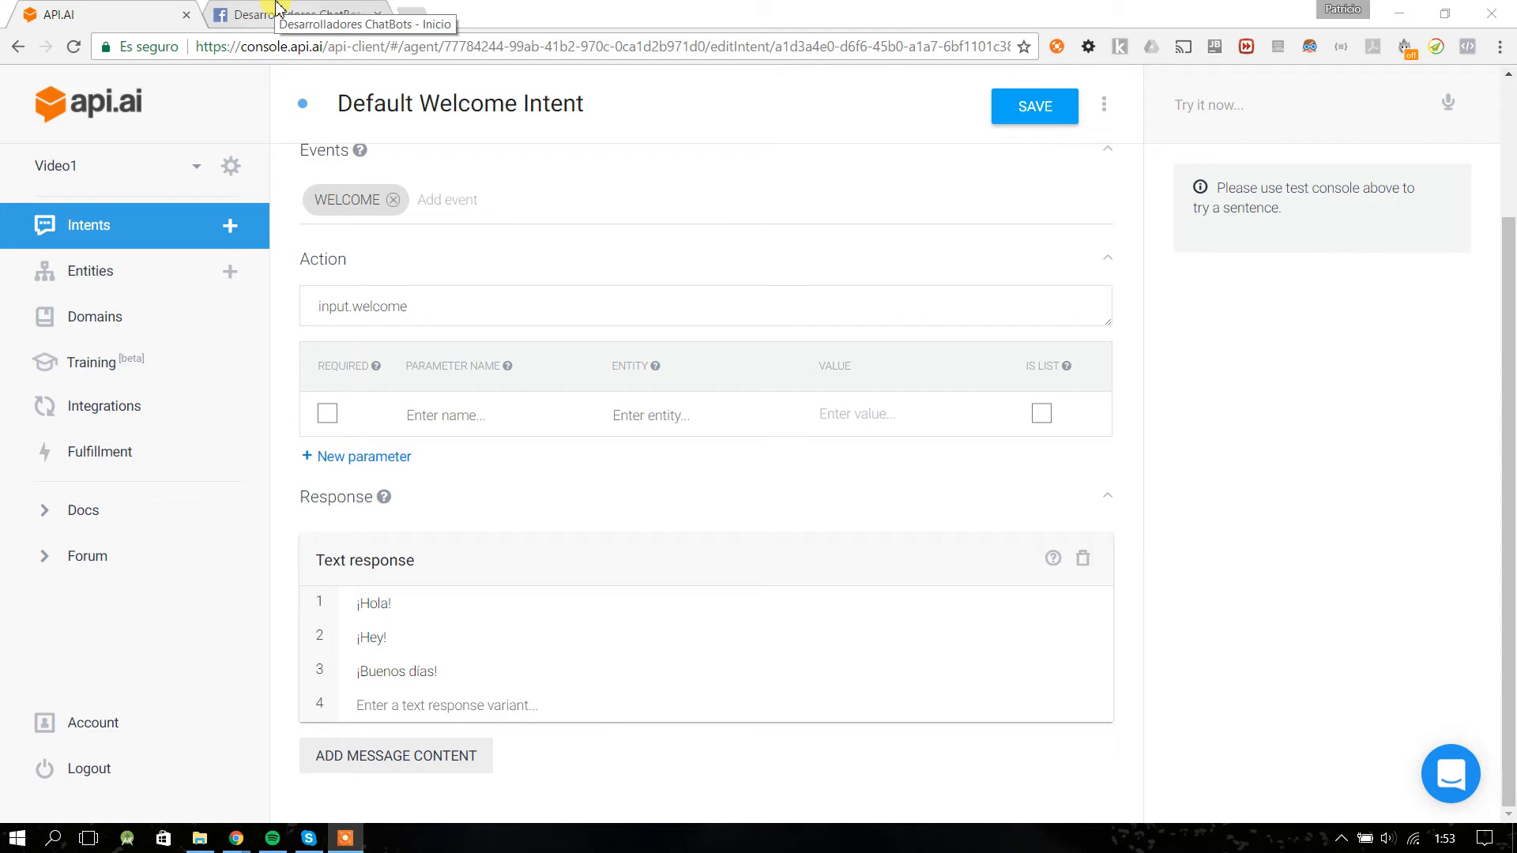
- View the Facebook Messenger integration settings of the Video1 agent, then close them
{"action": "left_click", "coordinate": [137, 11]}
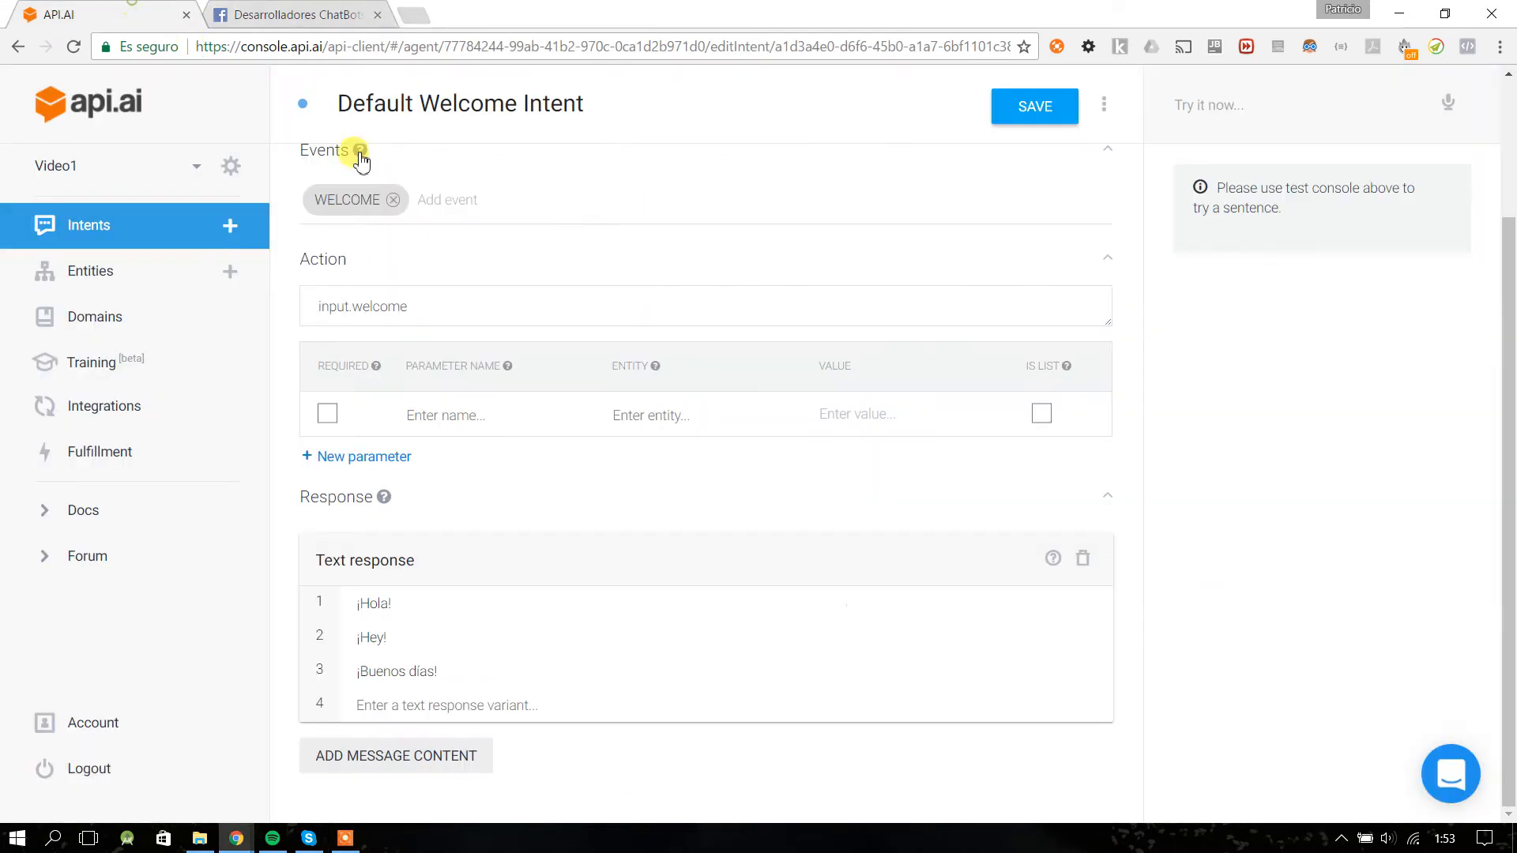
{"action": "left_click", "coordinate": [193, 237]}
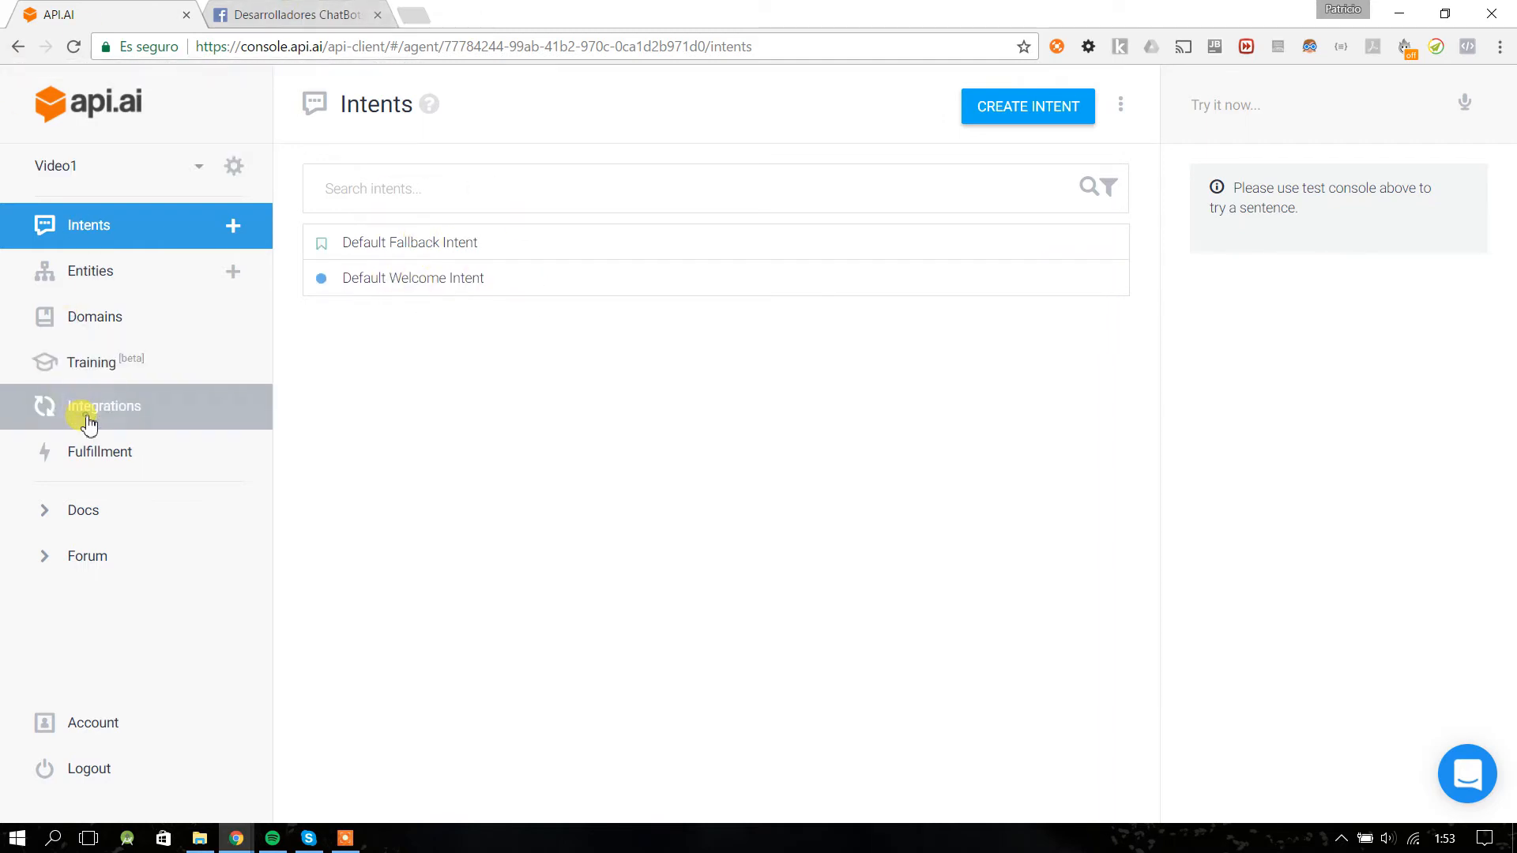
{"action": "left_click", "coordinate": [44, 411]}
{"action": "left_click", "coordinate": [557, 472]}
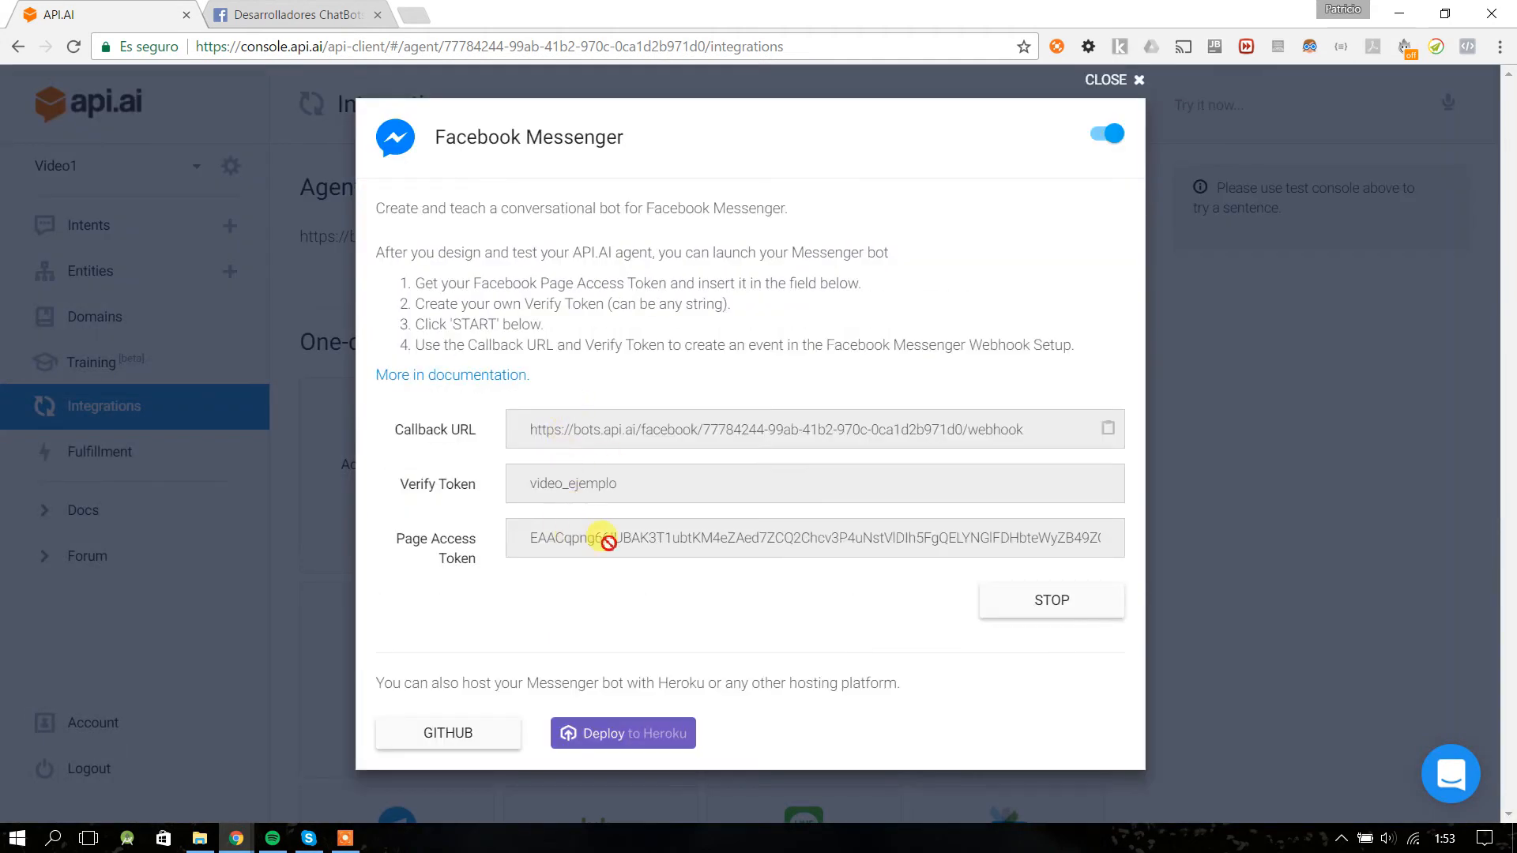
{"action": "left_click", "coordinate": [1127, 82]}
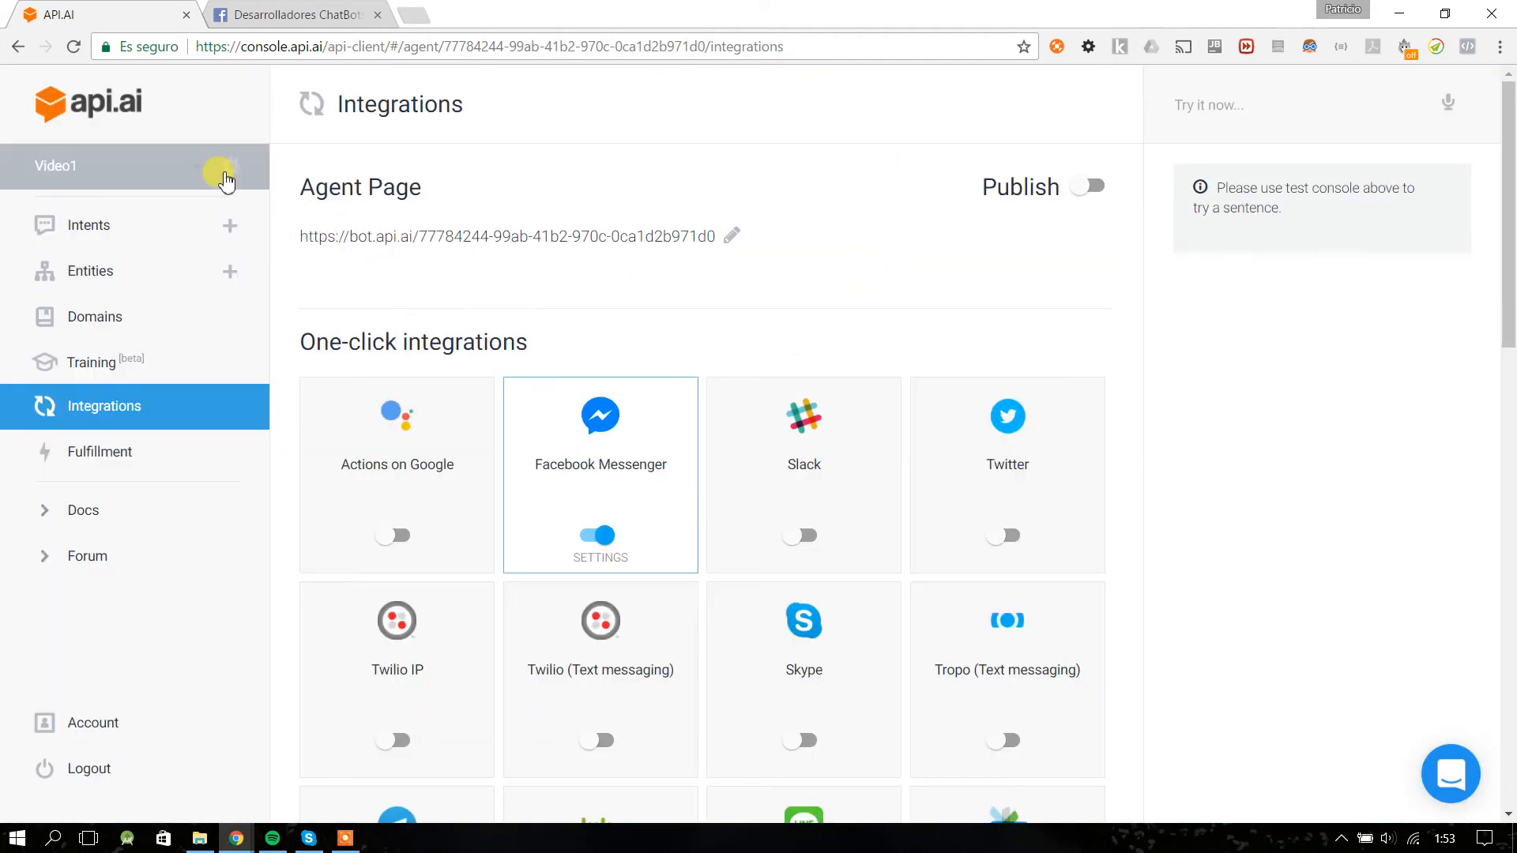
- Switch to the Desarrolladores ChatBots Facebook page, start the bot conversation with Empezar, and check its reply
{"action": "left_click", "coordinate": [273, 15]}
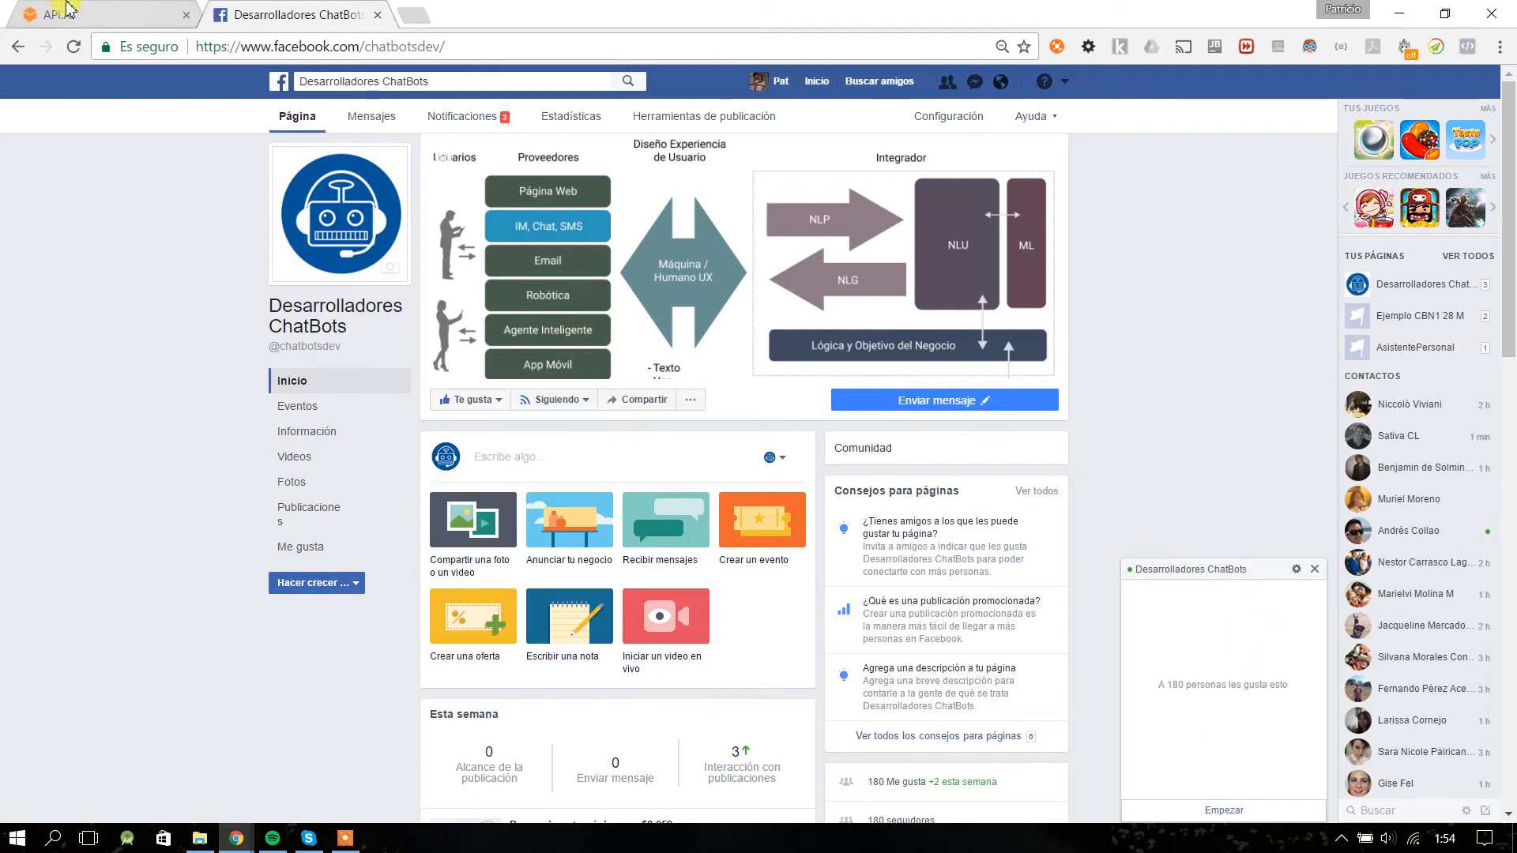
{"action": "left_click", "coordinate": [91, 9]}
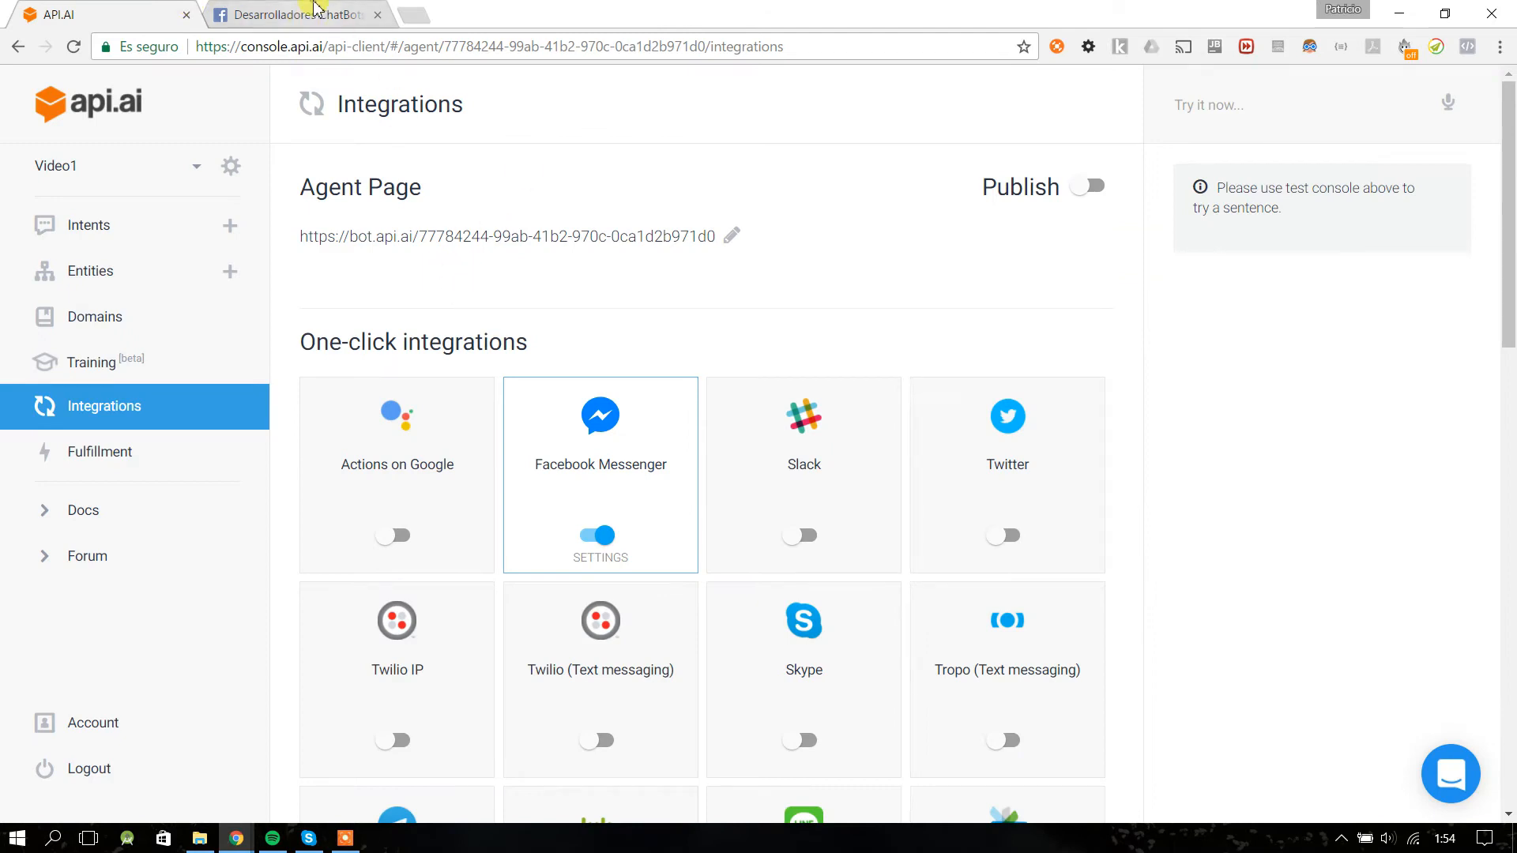
{"action": "left_click", "coordinate": [315, 13]}
{"action": "left_click", "coordinate": [1224, 810]}
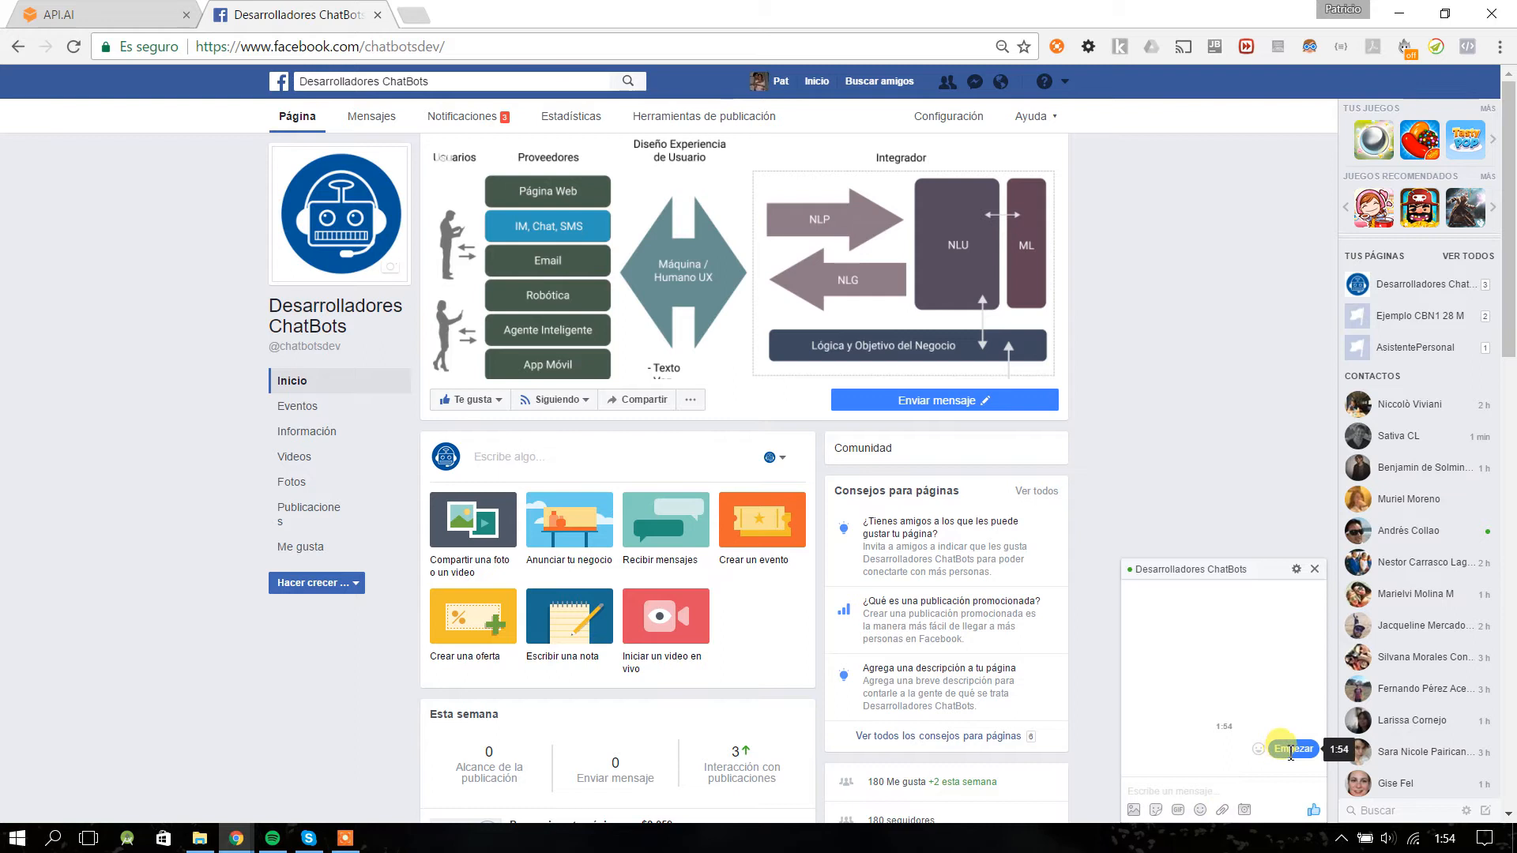
{"action": "left_click", "coordinate": [87, 10]}
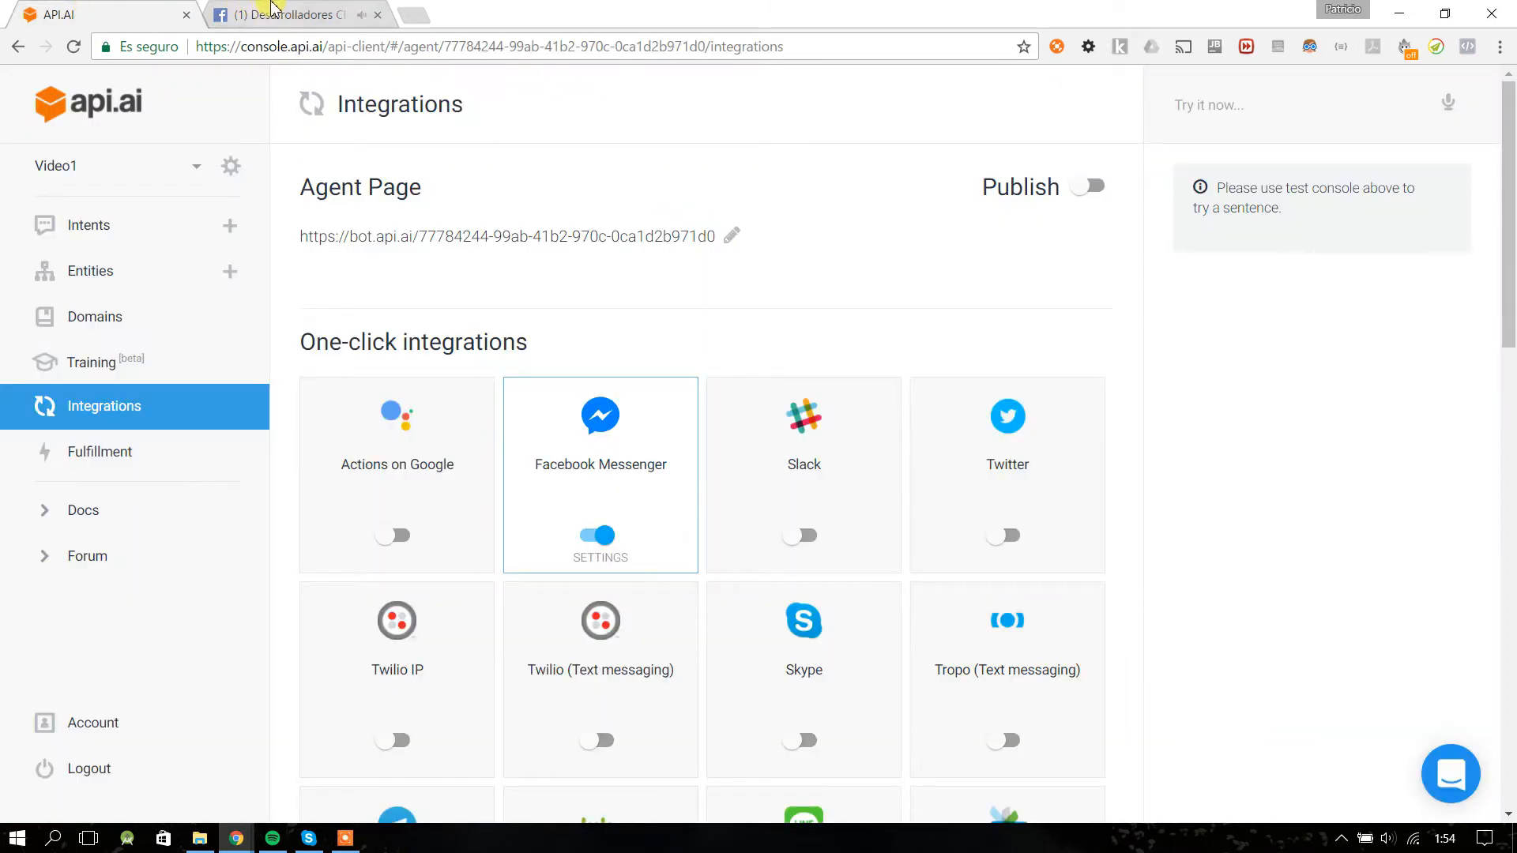
{"action": "left_click", "coordinate": [271, 7]}
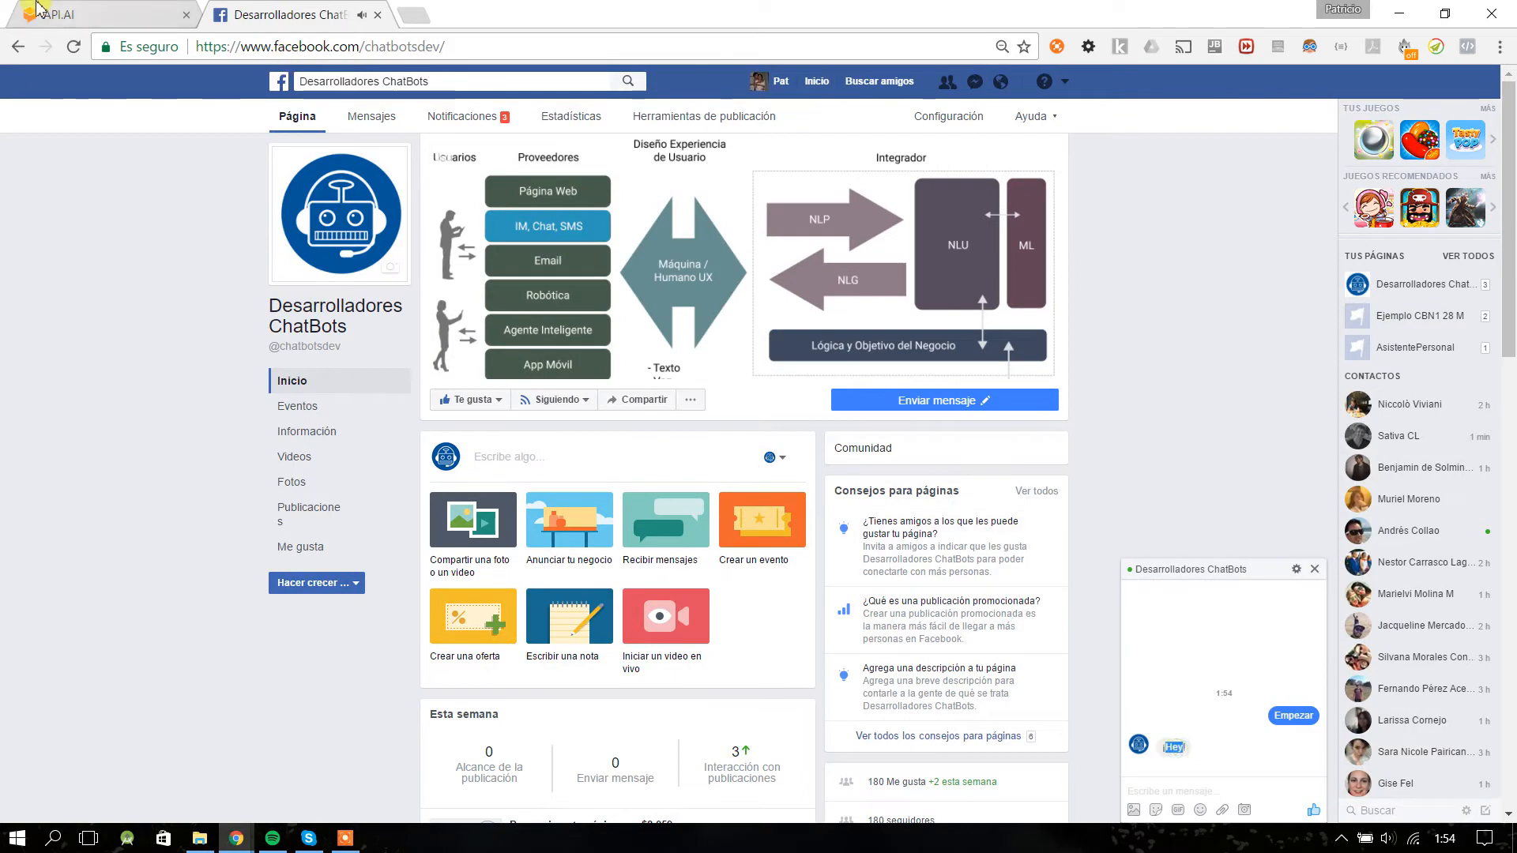
- Return to the API.AI console and examine the text responses of the Default Welcome Intent
{"action": "left_click", "coordinate": [40, 9]}
{"action": "left_click", "coordinate": [99, 225]}
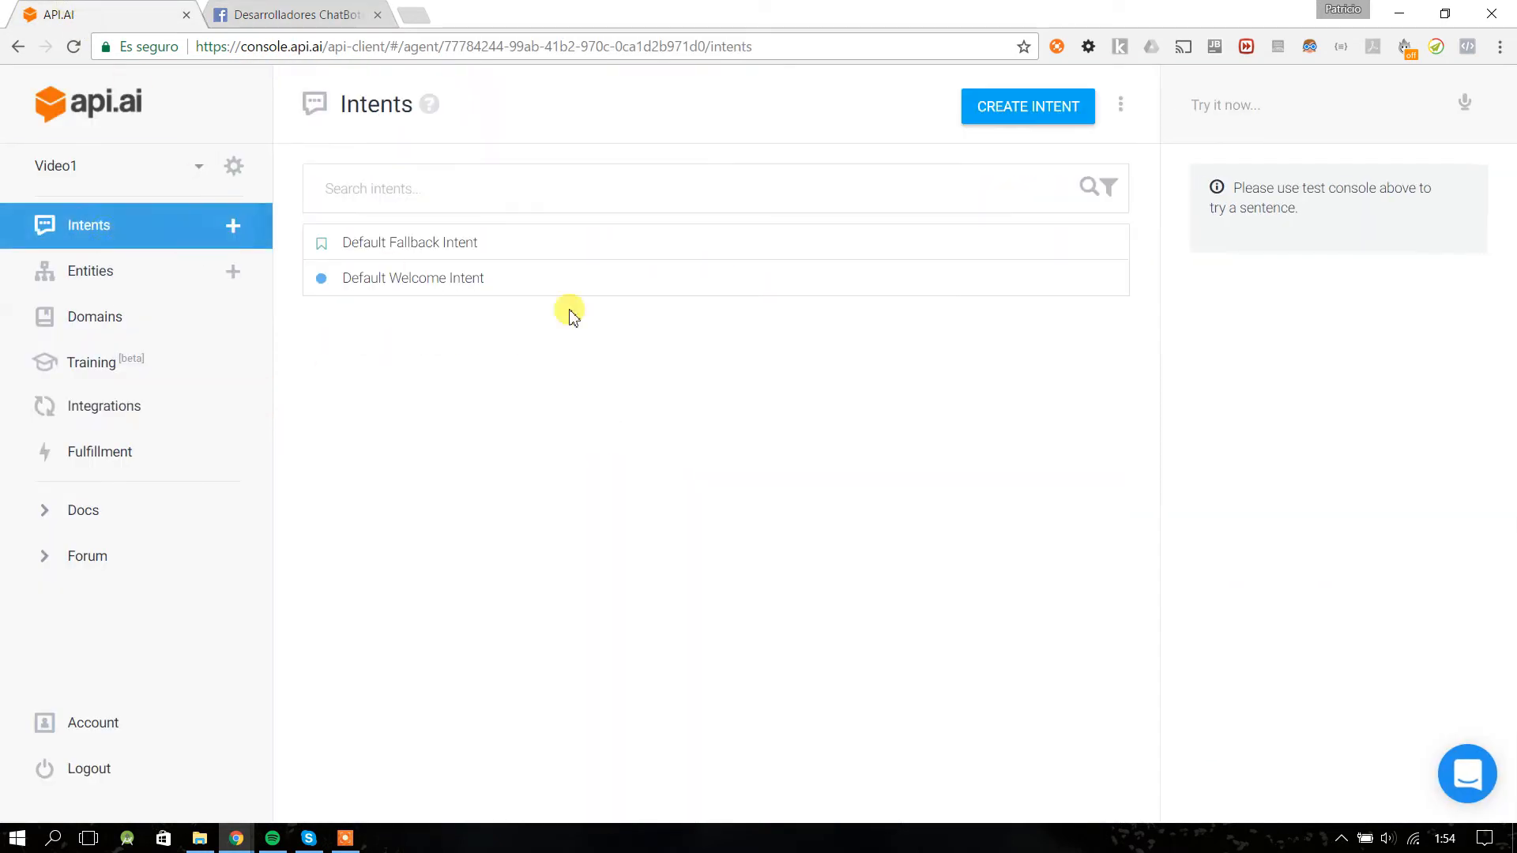
{"action": "left_click", "coordinate": [412, 279]}
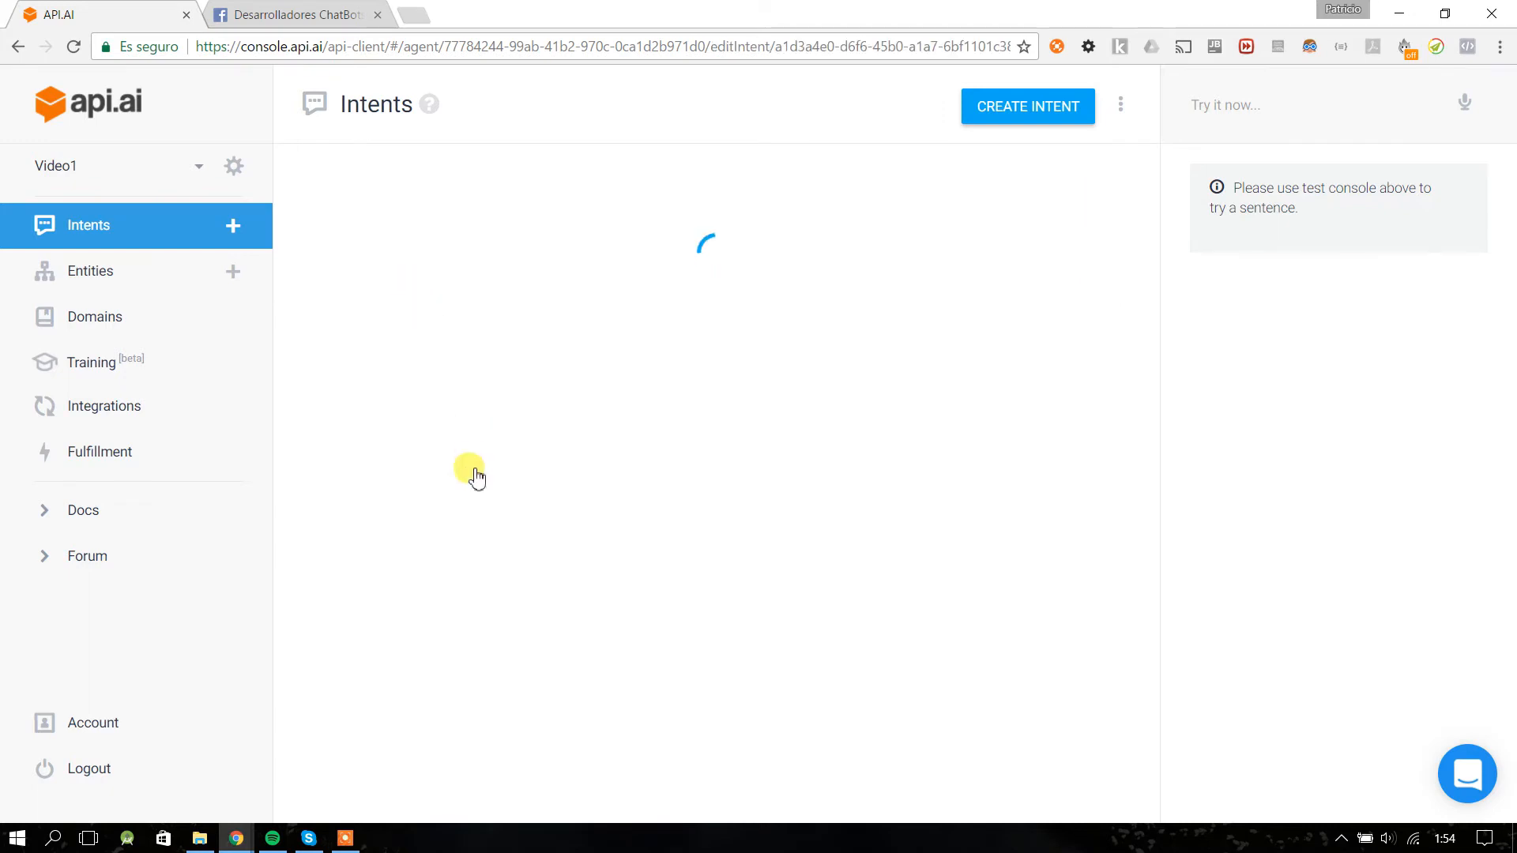
{"action": "left_click_drag", "start_coordinate": [423, 652], "coordinate": [292, 655]}
{"action": "left_click_drag", "start_coordinate": [413, 630], "coordinate": [349, 633]}
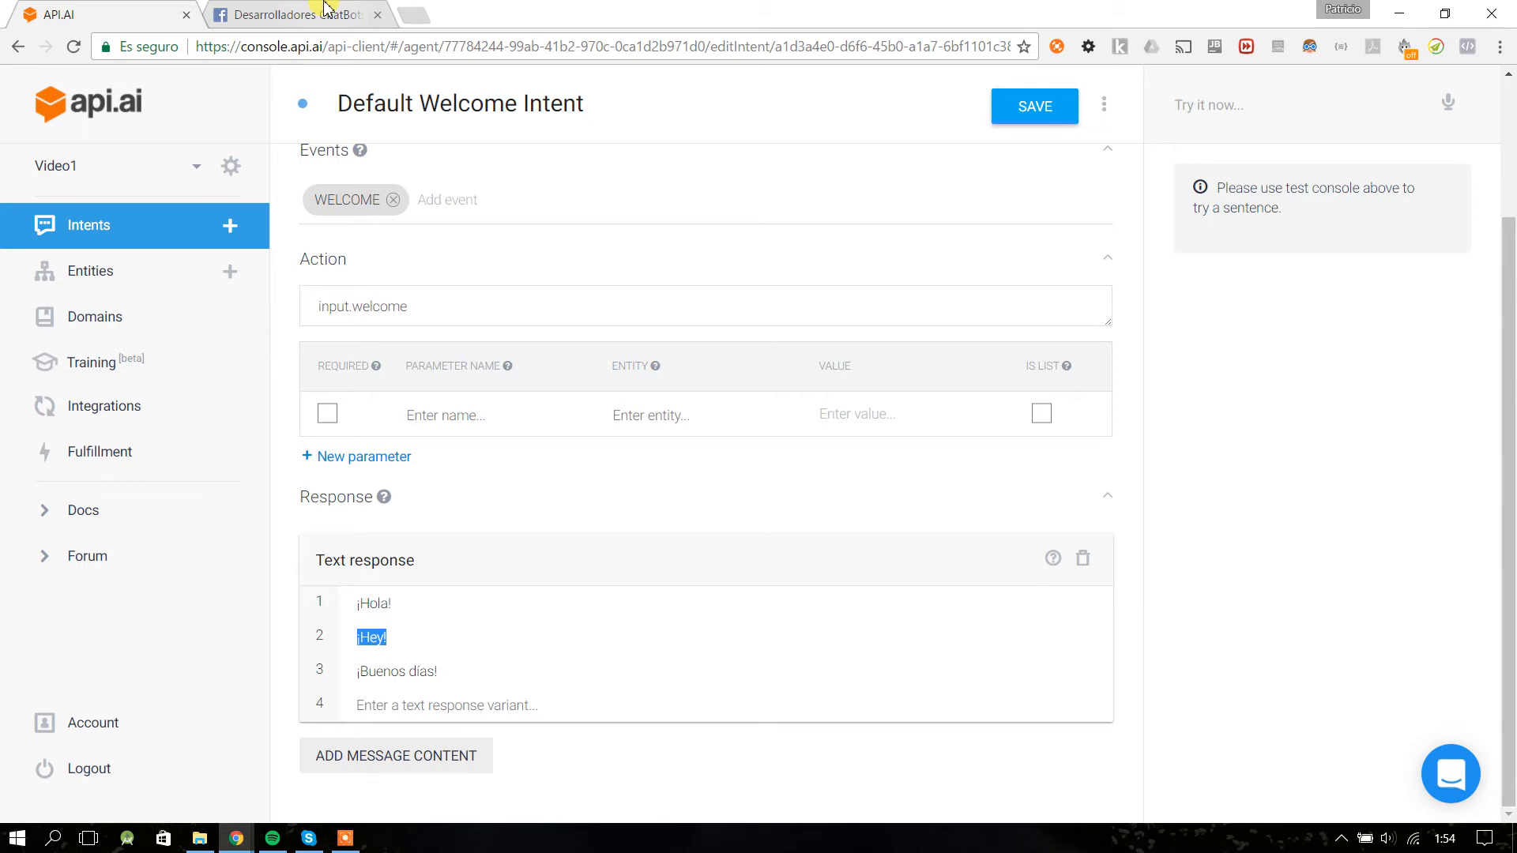
{"action": "scroll", "coordinate": [501, 288], "scroll_direction": "up", "scroll_amount": 3}
- Reopen the Default Welcome Intent and delete the "¡Hey!" and "¡Buenos días!" text responses
{"action": "left_click", "coordinate": [83, 226]}
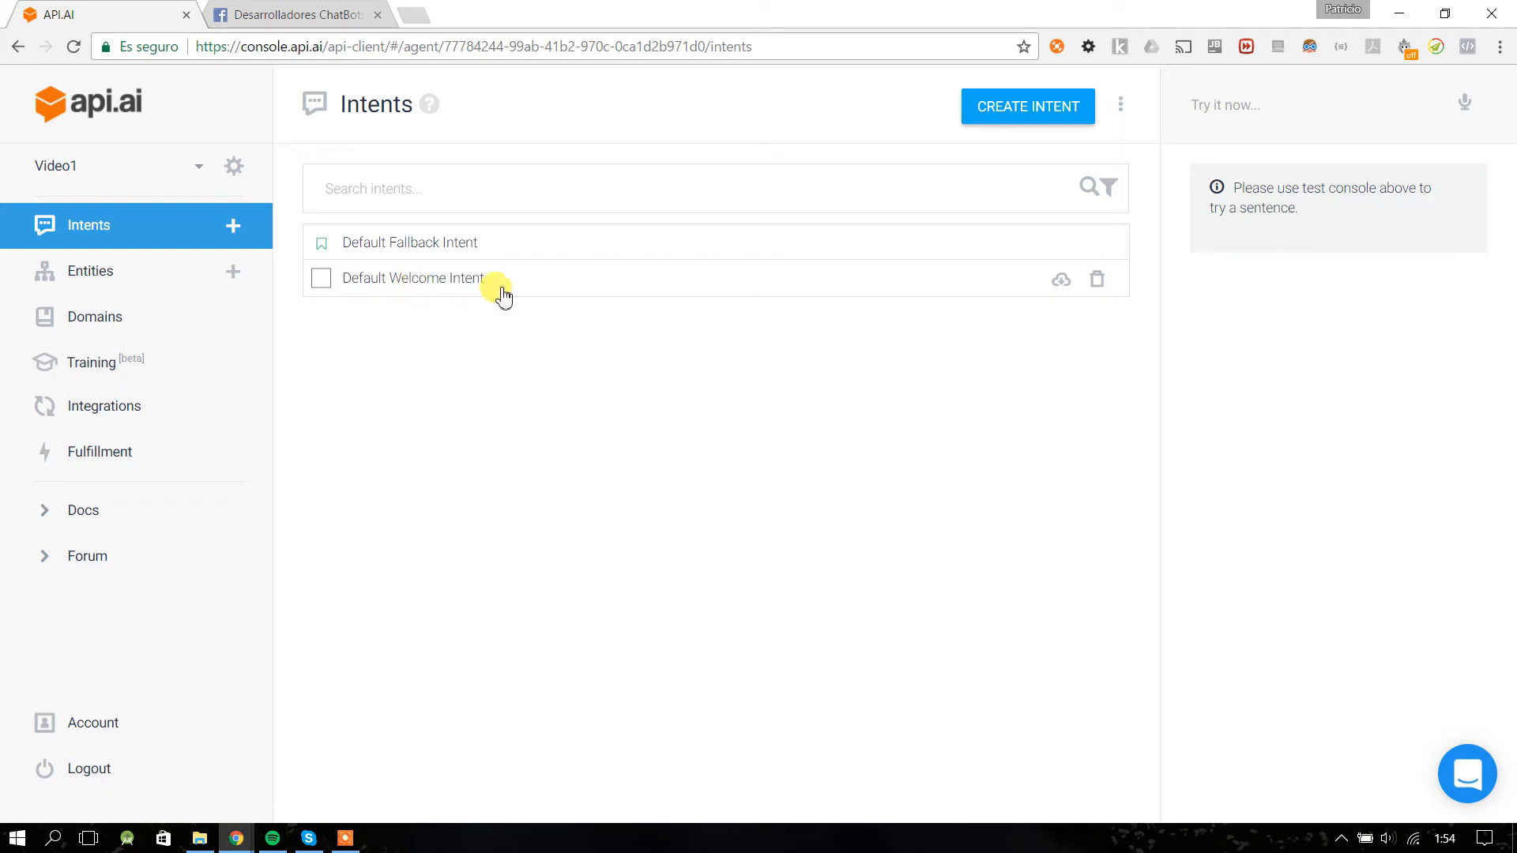
{"action": "left_click", "coordinate": [422, 284]}
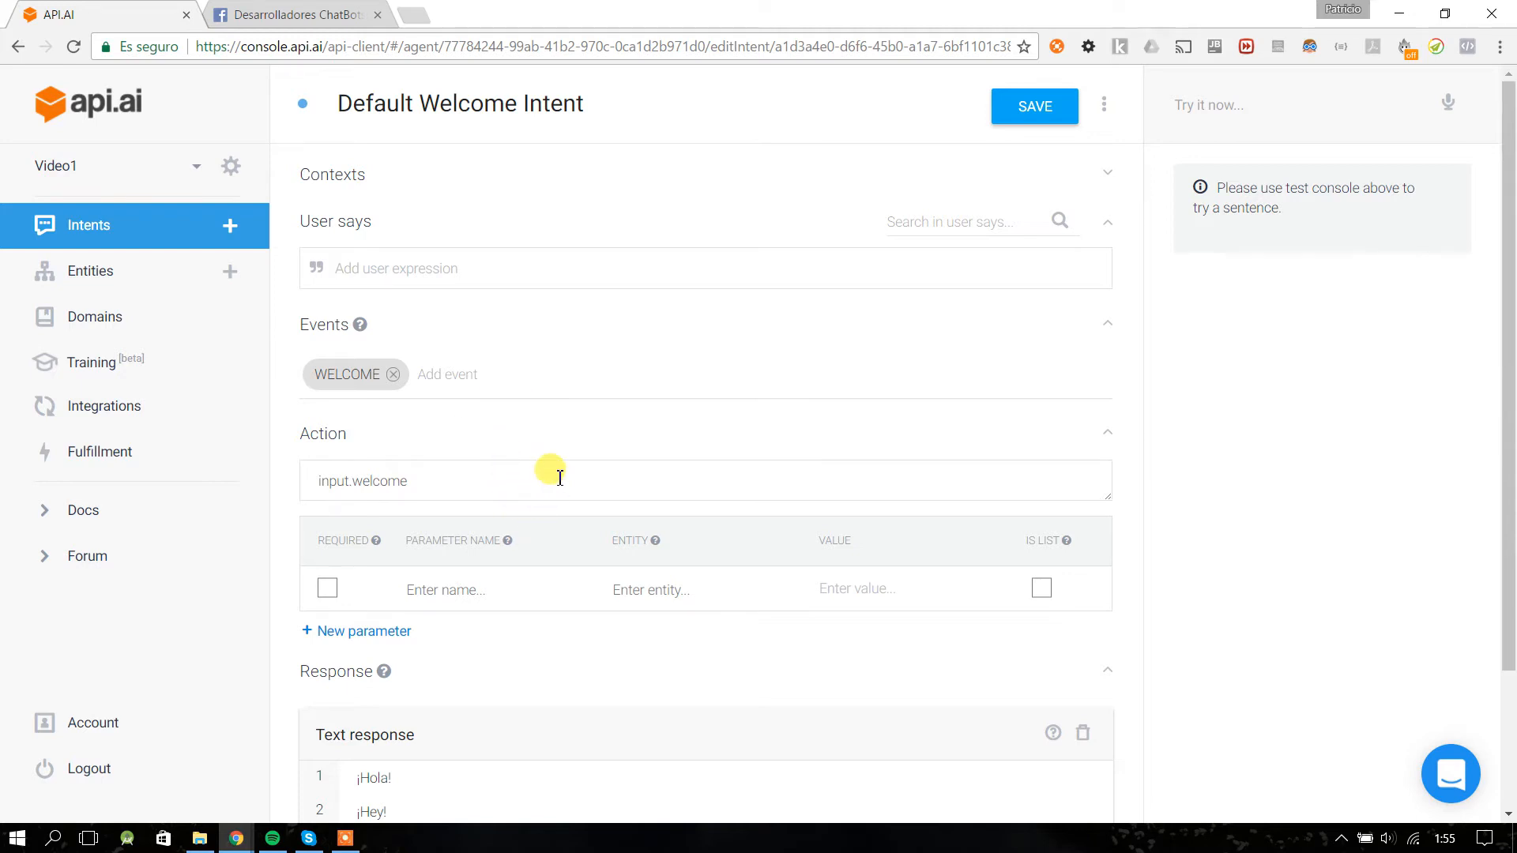
{"action": "scroll", "coordinate": [501, 534], "scroll_direction": "down", "scroll_amount": 2}
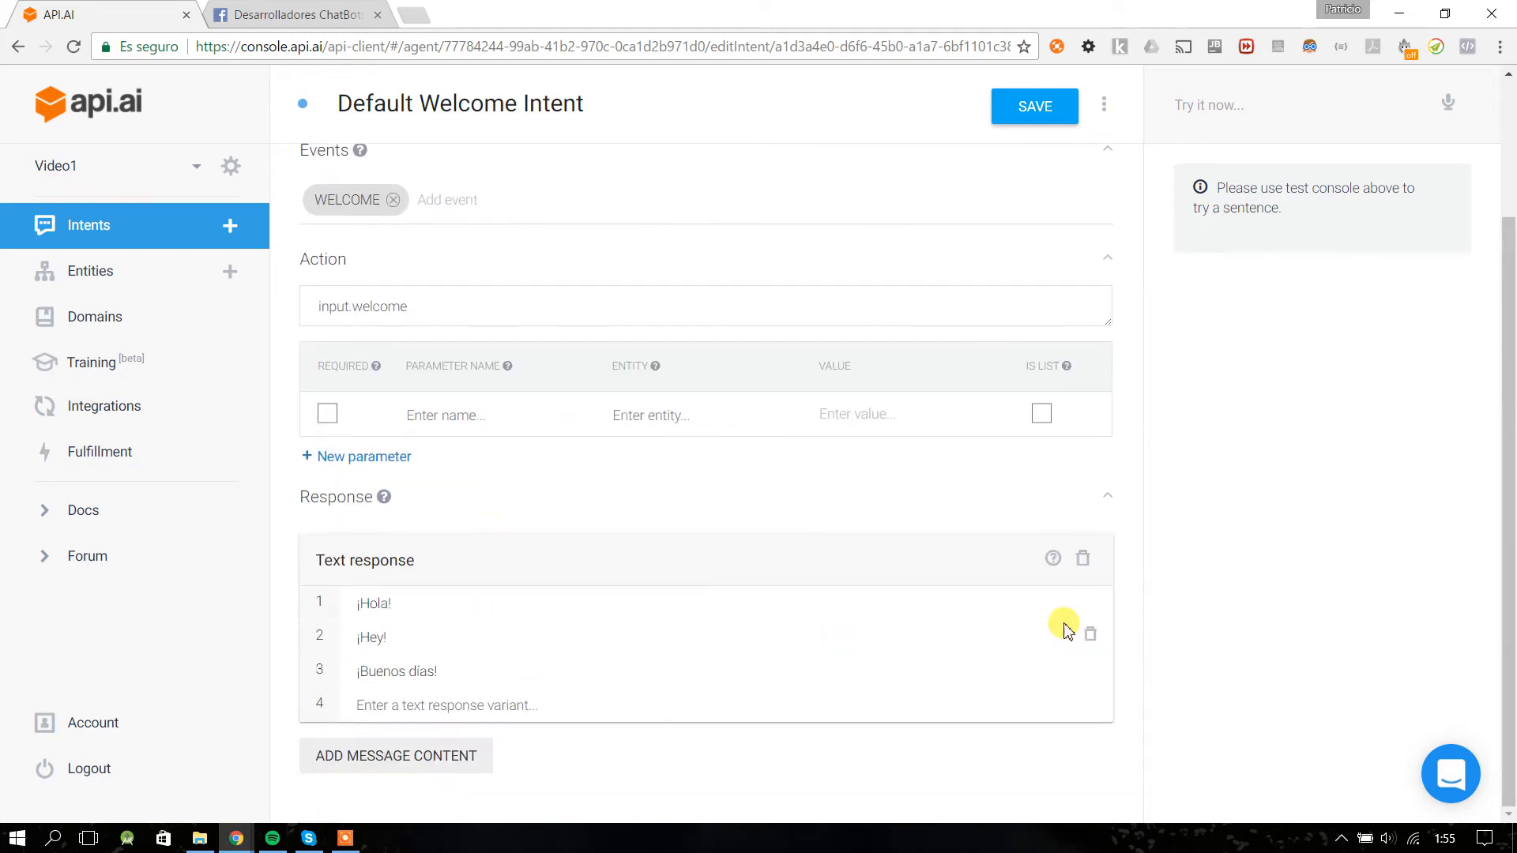
{"action": "left_click", "coordinate": [1090, 633]}
{"action": "left_click", "coordinate": [1091, 670]}
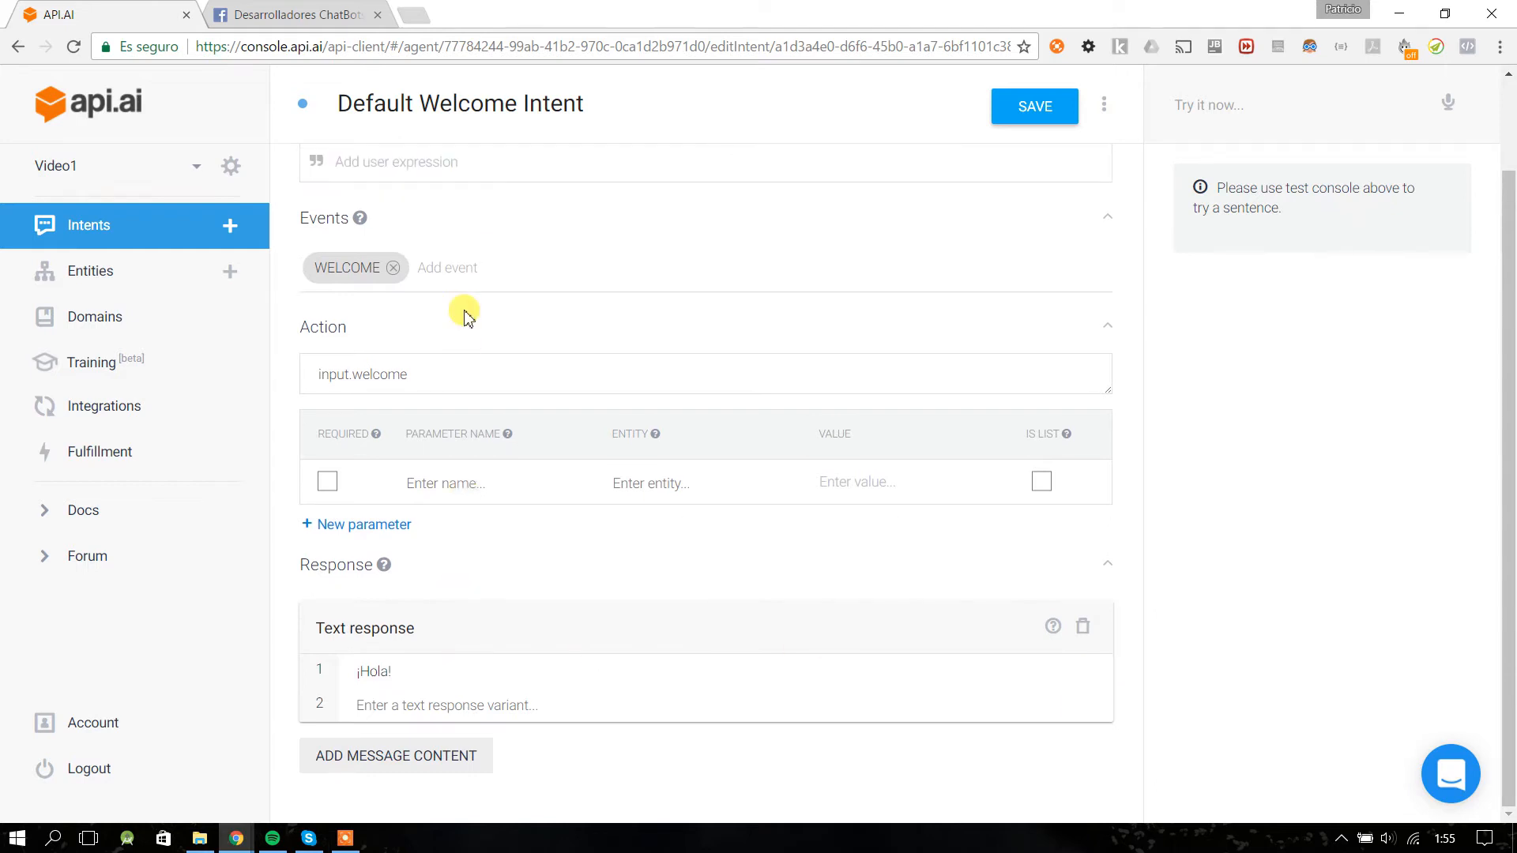
- Add a line break after "¡Hola!" in the first text response
{"action": "left_click", "coordinate": [447, 673]}
{"action": "key", "text": "Return"}
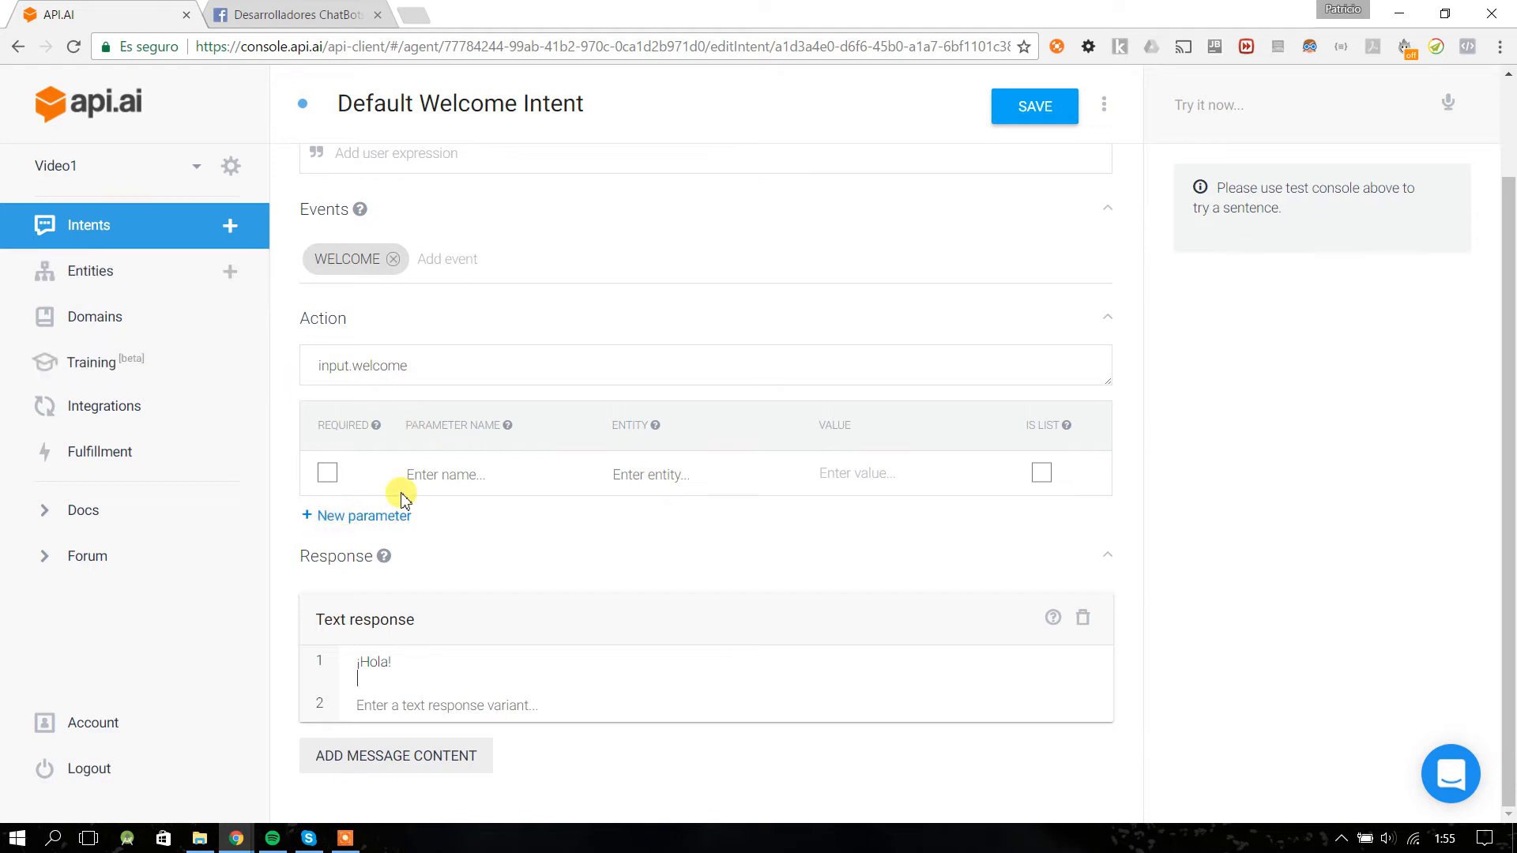
{"action": "scroll", "coordinate": [444, 404], "scroll_direction": "up", "scroll_amount": 2}
{"action": "scroll", "coordinate": [444, 419], "scroll_direction": "down", "scroll_amount": 2}
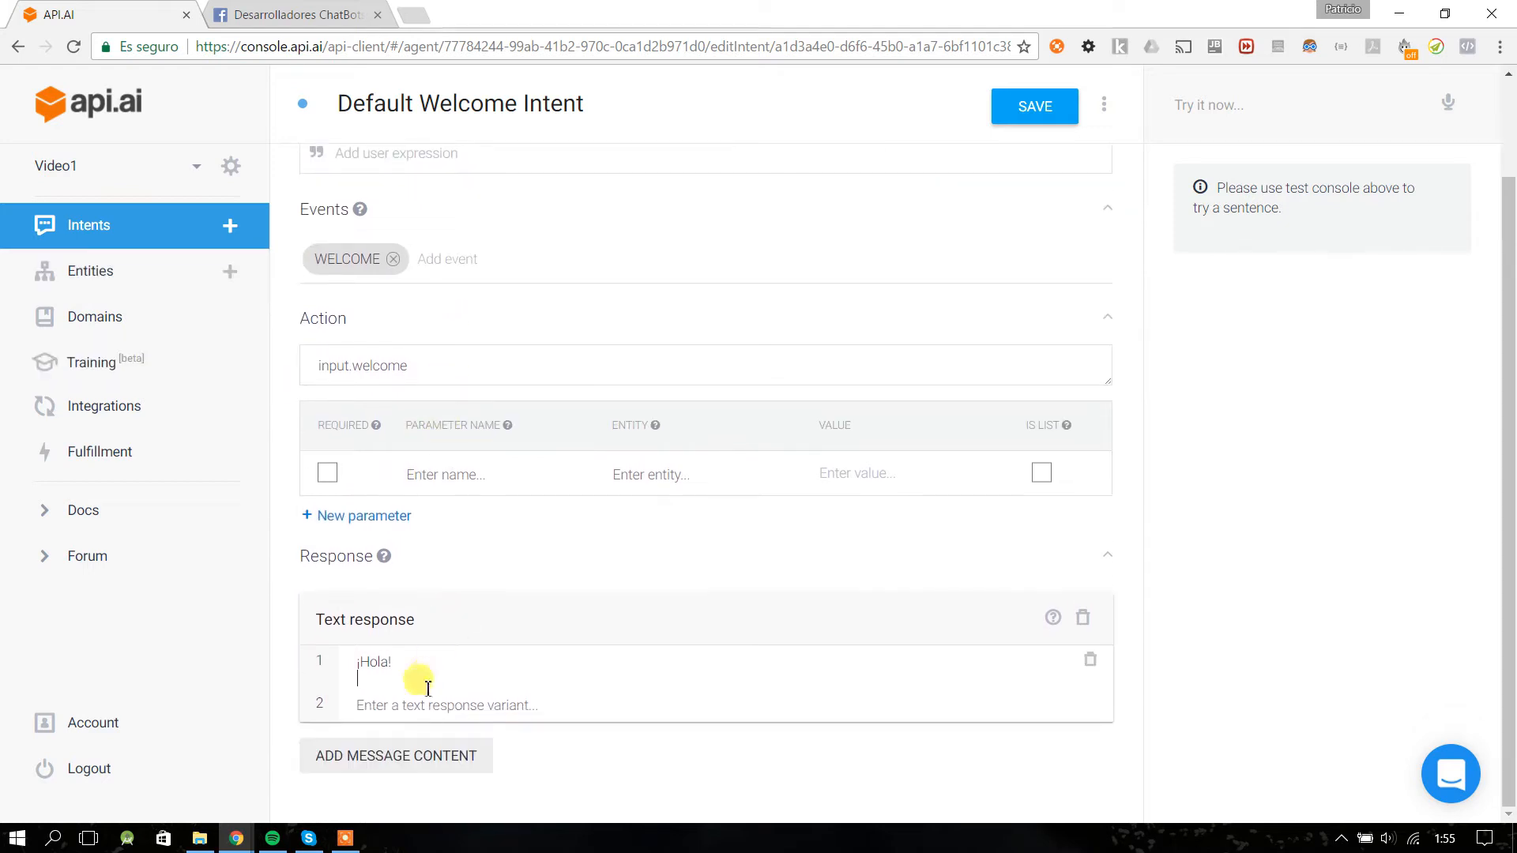
- Add "Hola!" as a user expression for the Default Welcome Intent
{"action": "scroll", "coordinate": [394, 251], "scroll_direction": "up", "scroll_amount": 2}
{"action": "left_click", "coordinate": [377, 270]}
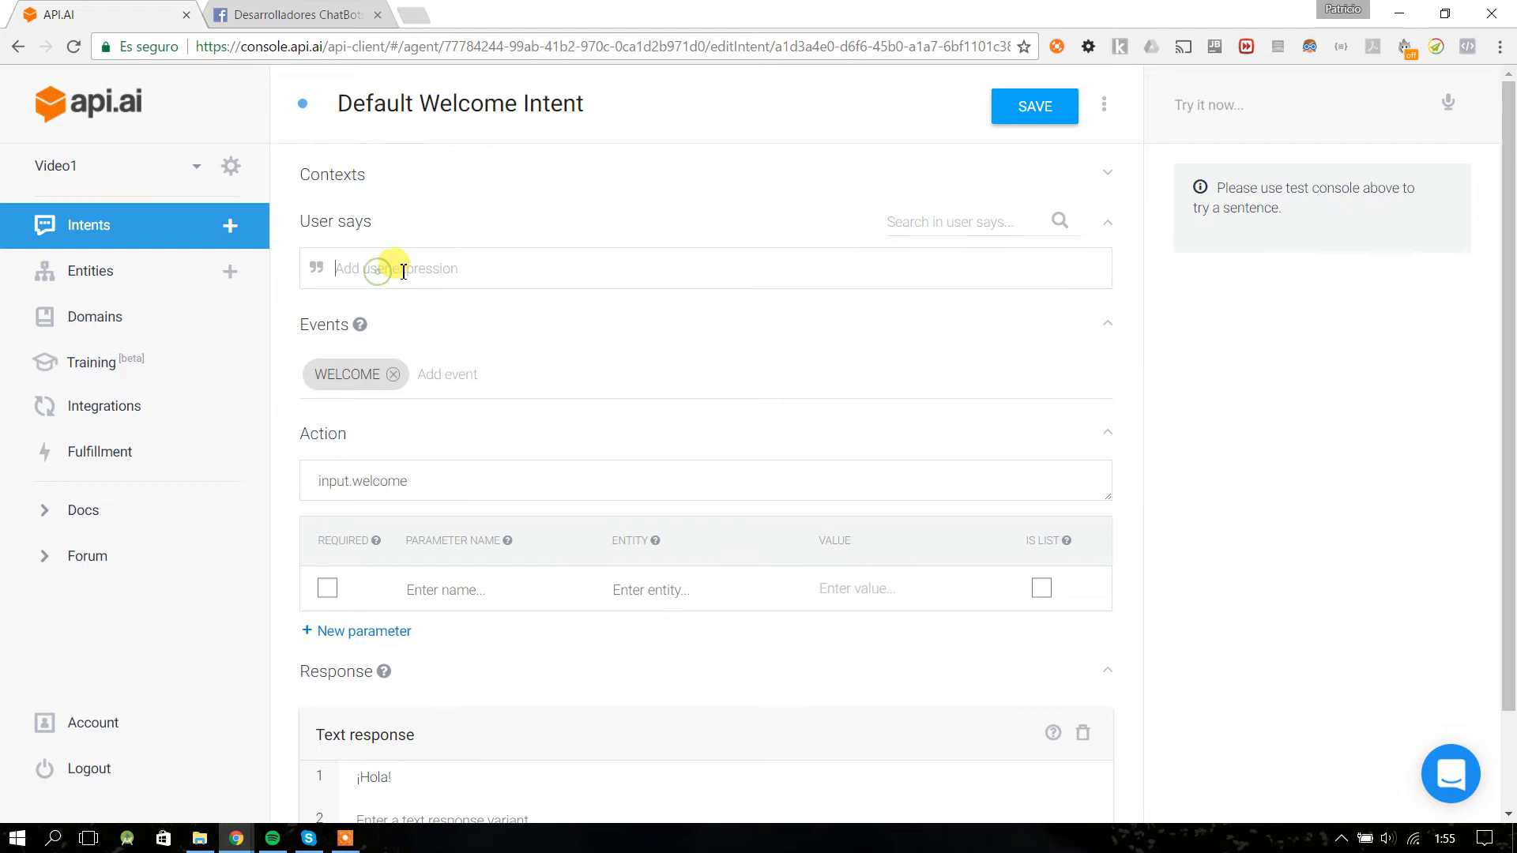
{"action": "type", "text": "Hola!"}
{"action": "key", "text": "Return"}
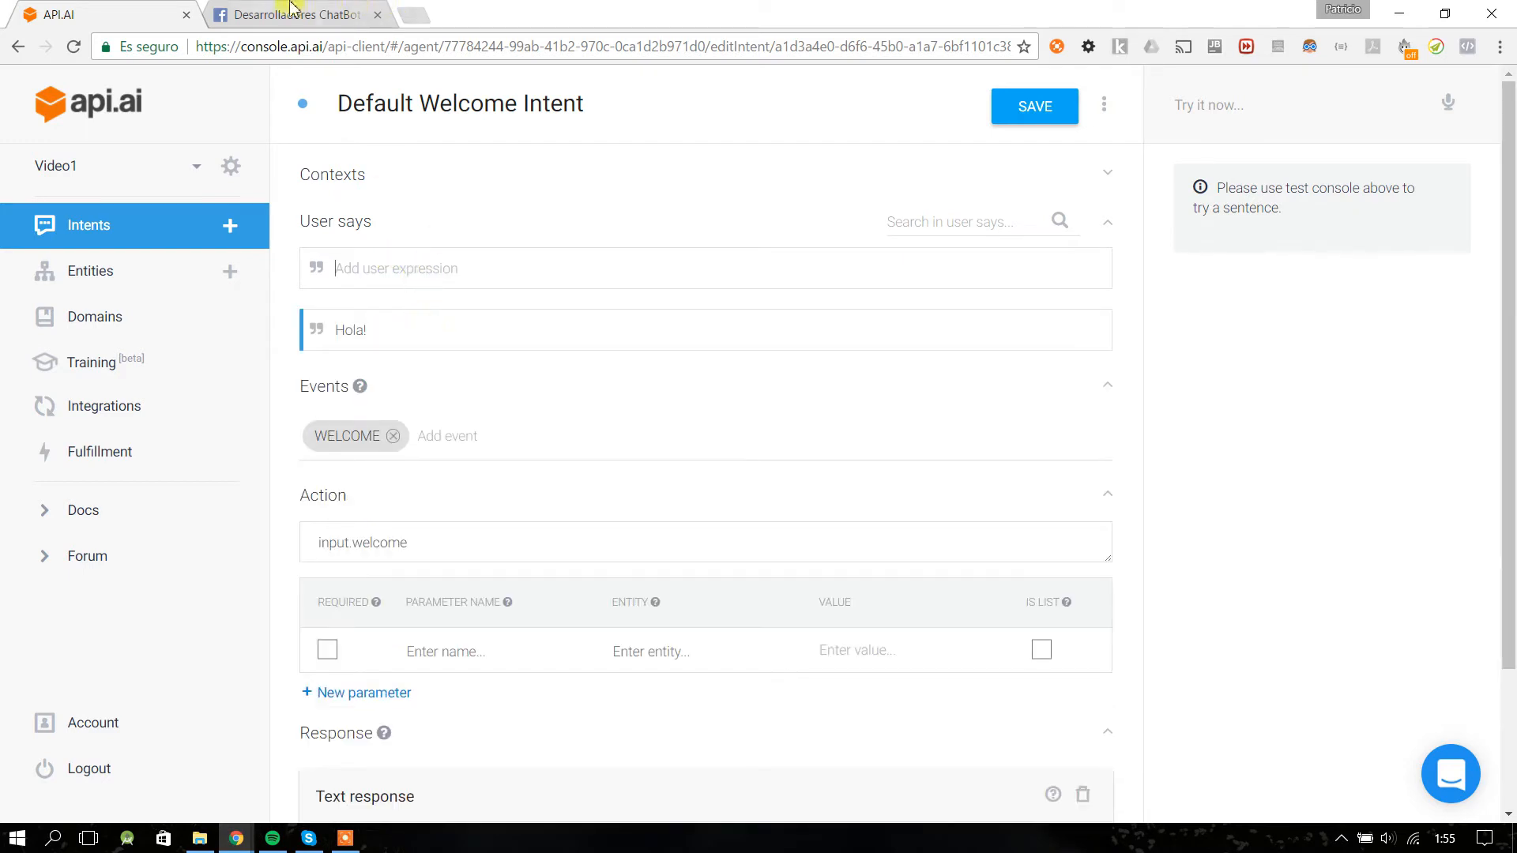
- Enter "¿Qué música te gusta escuchar?" as the second line of the first text response
{"action": "scroll", "coordinate": [498, 644], "scroll_direction": "down", "scroll_amount": 3}
{"action": "left_click", "coordinate": [456, 678]}
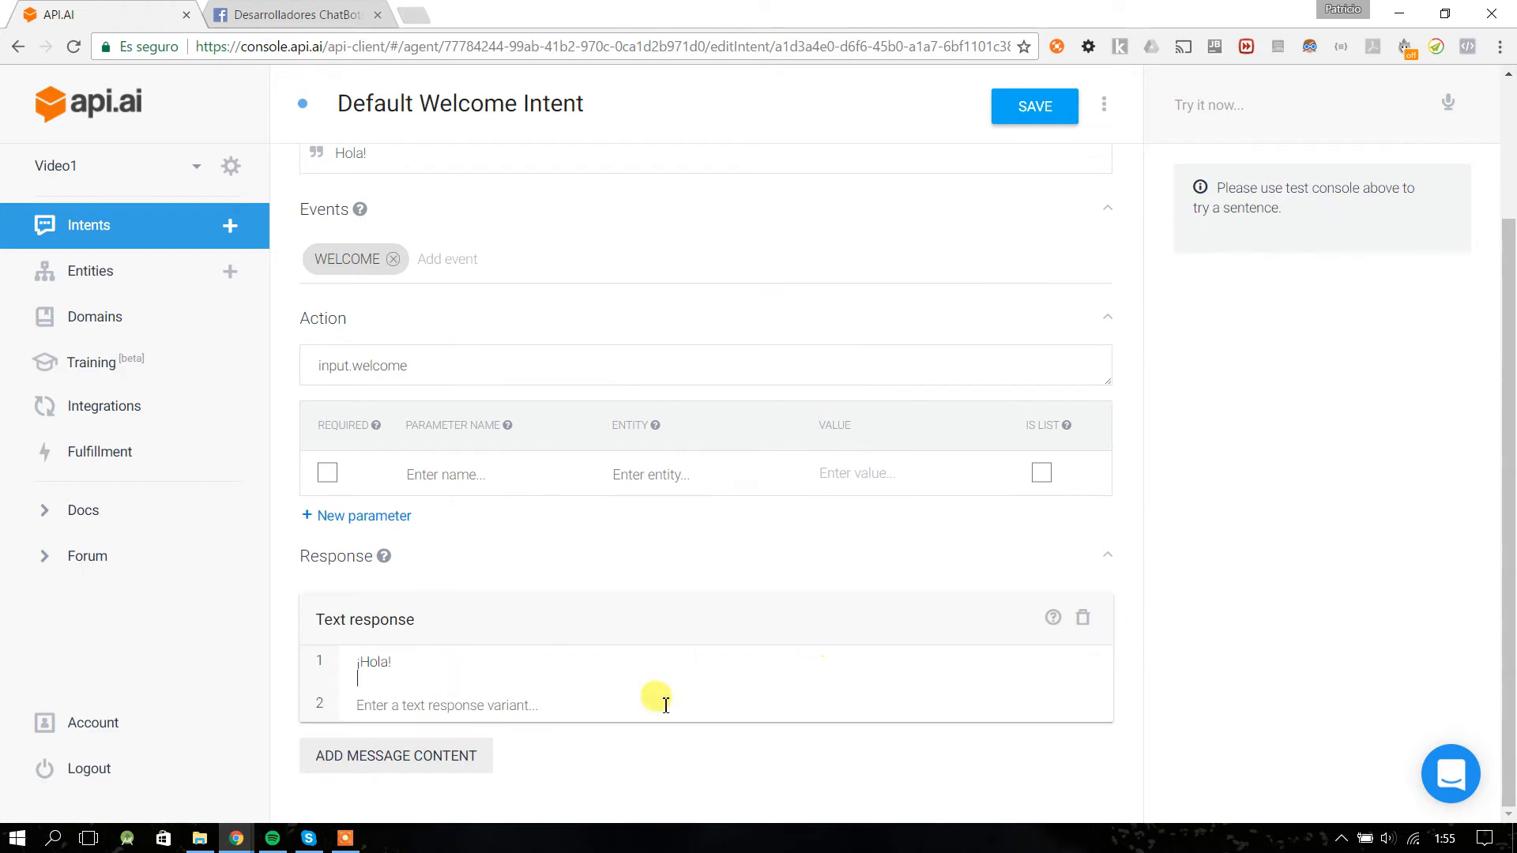
{"action": "left_click_drag", "start_coordinate": [525, 667], "coordinate": [329, 623]}
{"action": "left_click", "coordinate": [390, 684]}
{"action": "left_click", "coordinate": [501, 680]}
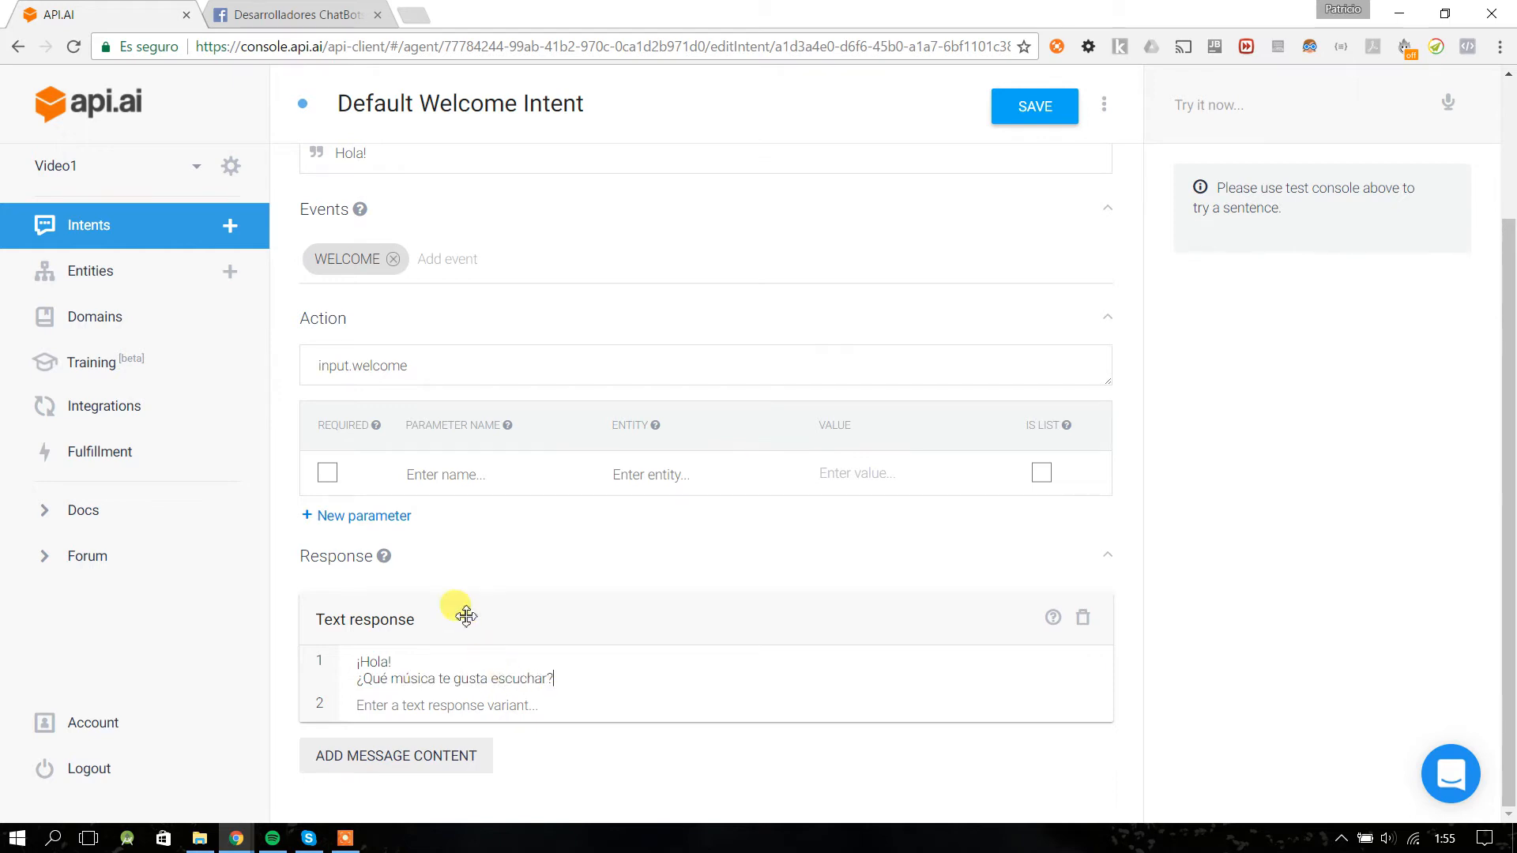
- Review the intent's user expression and both lines of its text response
{"action": "scroll", "coordinate": [450, 620], "scroll_direction": "up", "scroll_amount": 2}
{"action": "scroll", "coordinate": [607, 580], "scroll_direction": "up", "scroll_amount": 1}
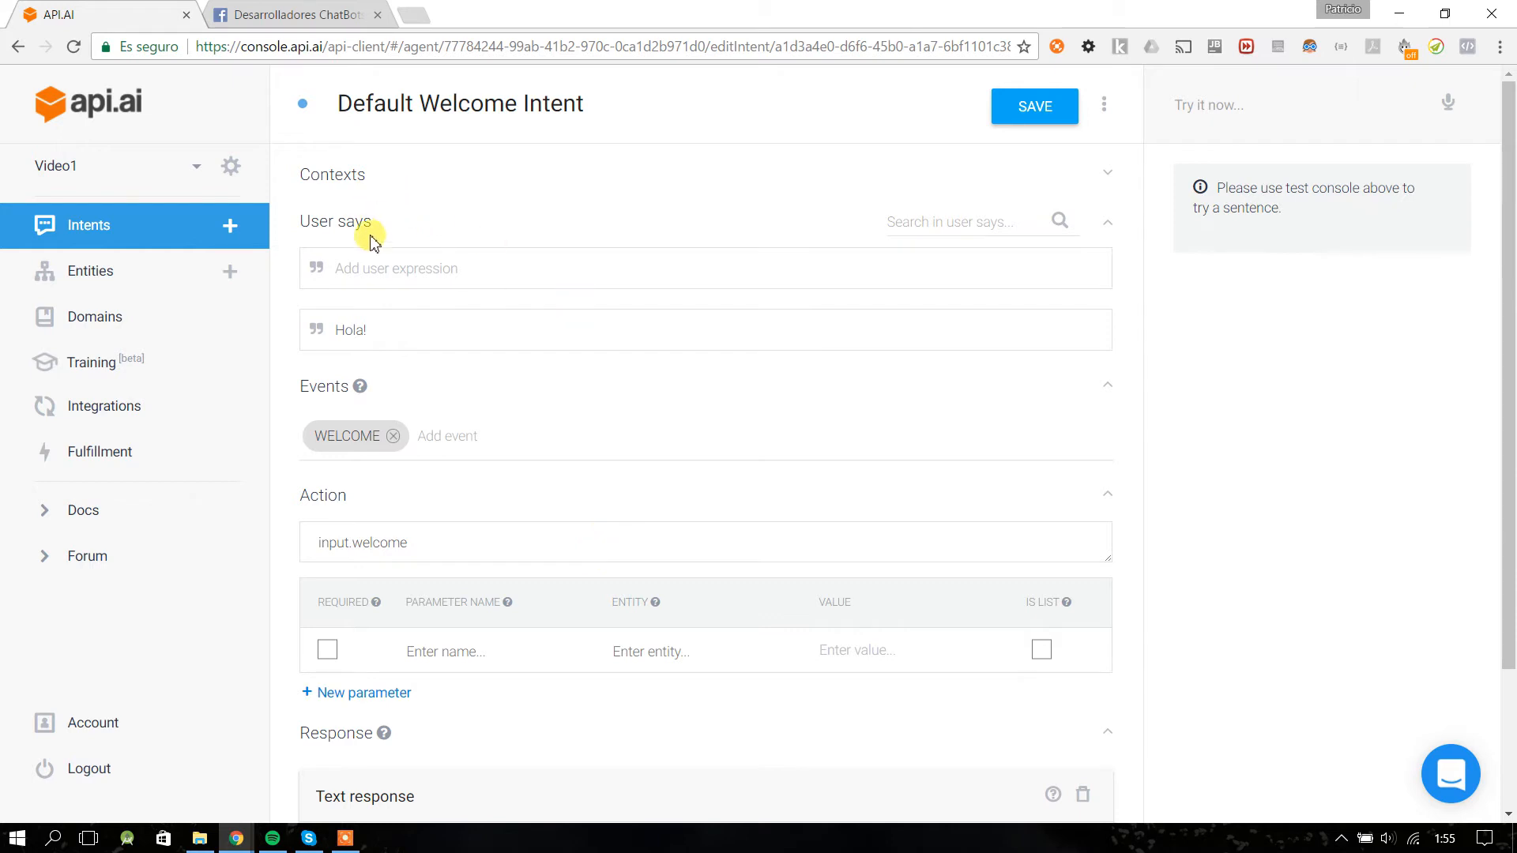
{"action": "scroll", "coordinate": [382, 371], "scroll_direction": "down", "scroll_amount": 2}
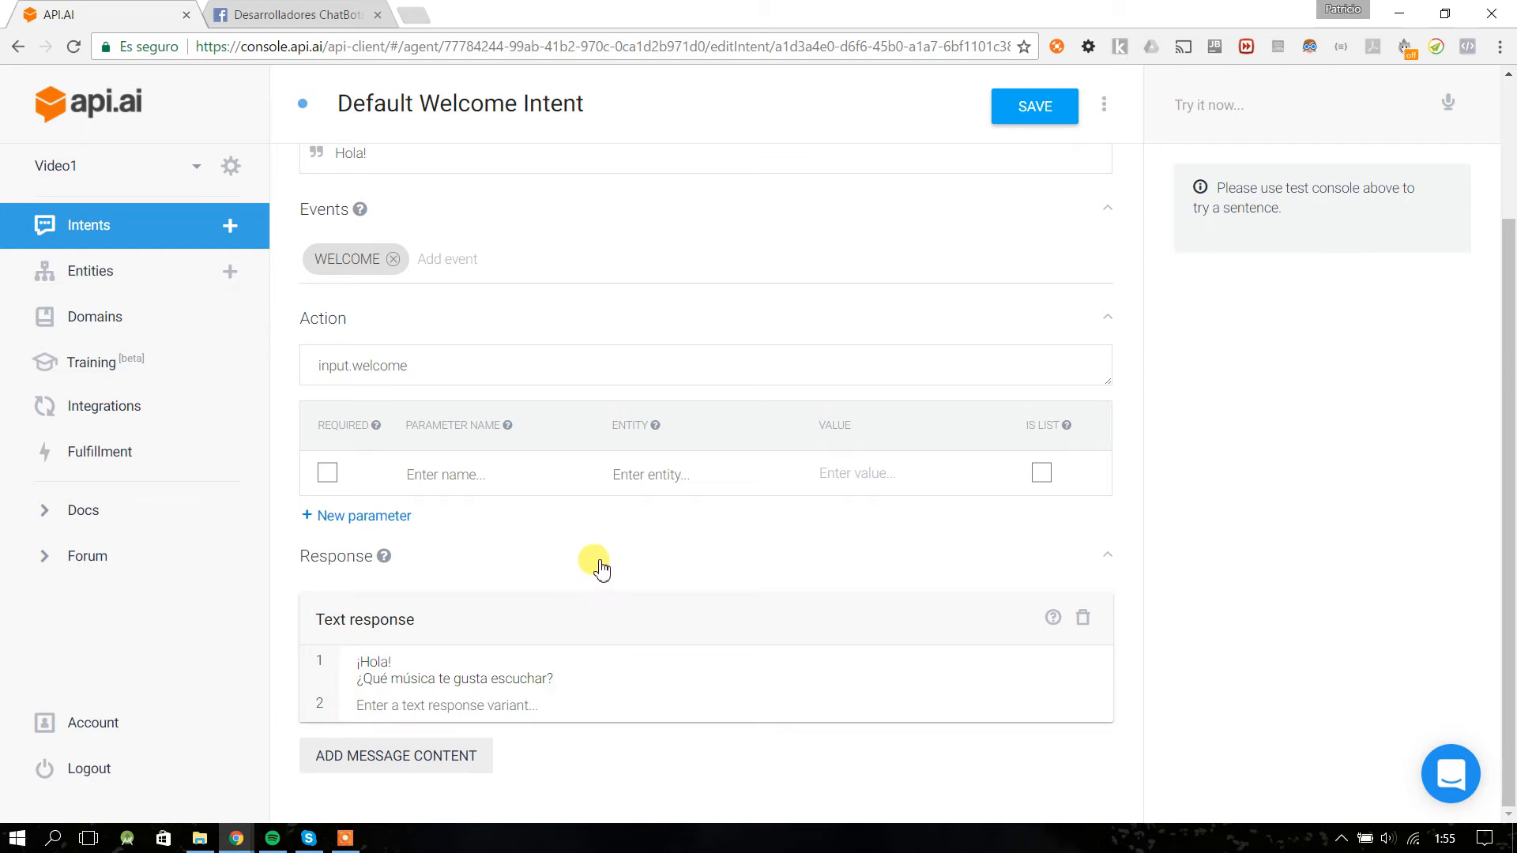
{"action": "left_click_drag", "start_coordinate": [583, 677], "coordinate": [308, 668]}
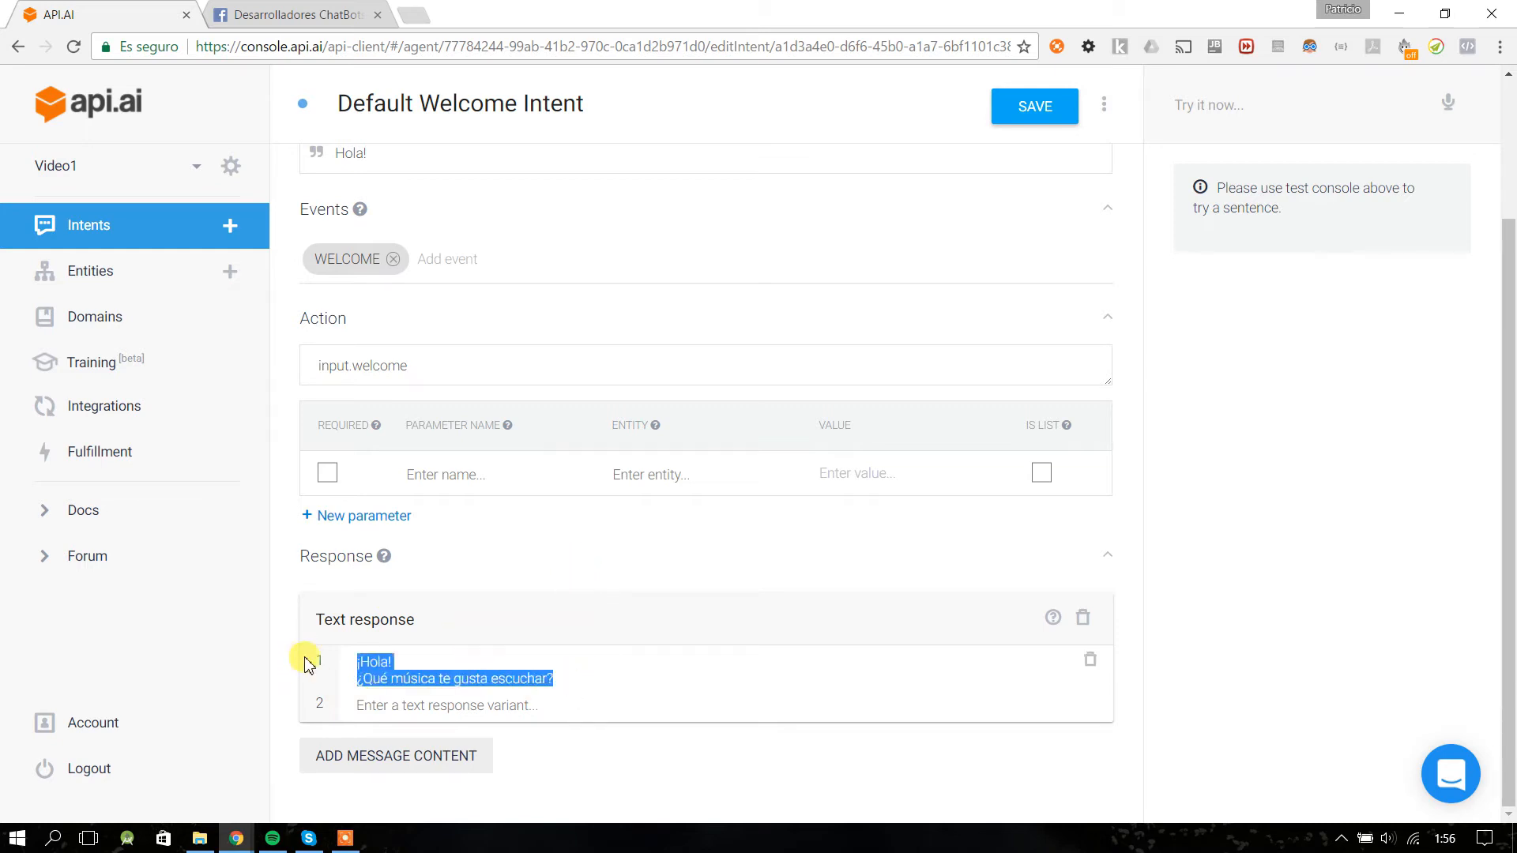
{"action": "left_click", "coordinate": [384, 666]}
{"action": "mouse_move", "coordinate": [356, 662]}
{"action": "left_mouse_down"}
{"action": "mouse_move", "coordinate": [582, 677]}
{"action": "mouse_move", "coordinate": [348, 672]}
{"action": "left_mouse_up"}
{"action": "left_click", "coordinate": [591, 679]}
{"action": "left_click_drag", "start_coordinate": [595, 679], "coordinate": [382, 683]}
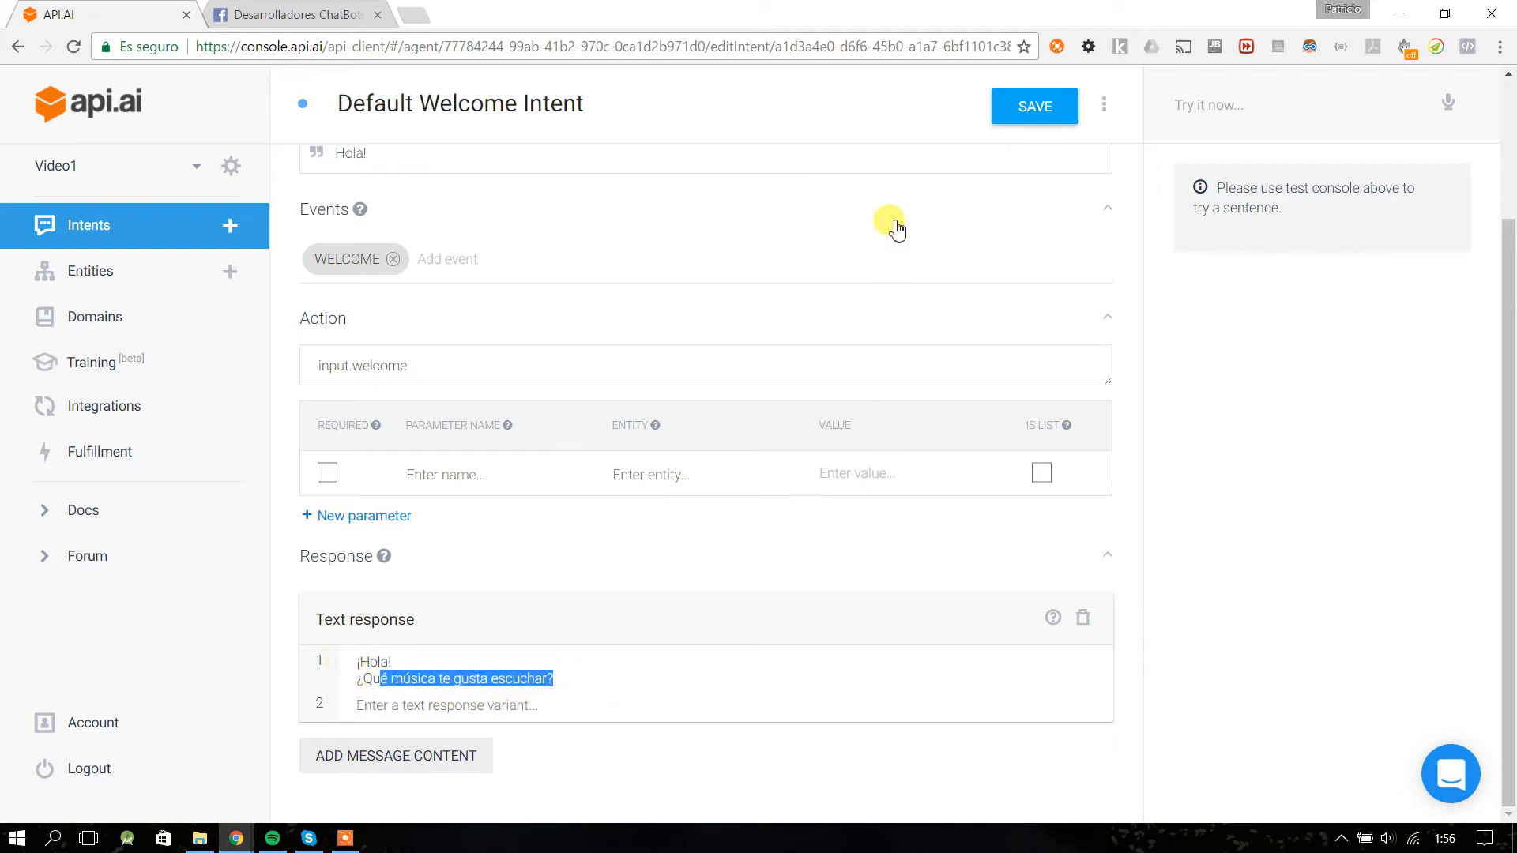
- Save the Default Welcome Intent and test the agent with the sentence "Hola!"
{"action": "left_click", "coordinate": [1024, 115]}
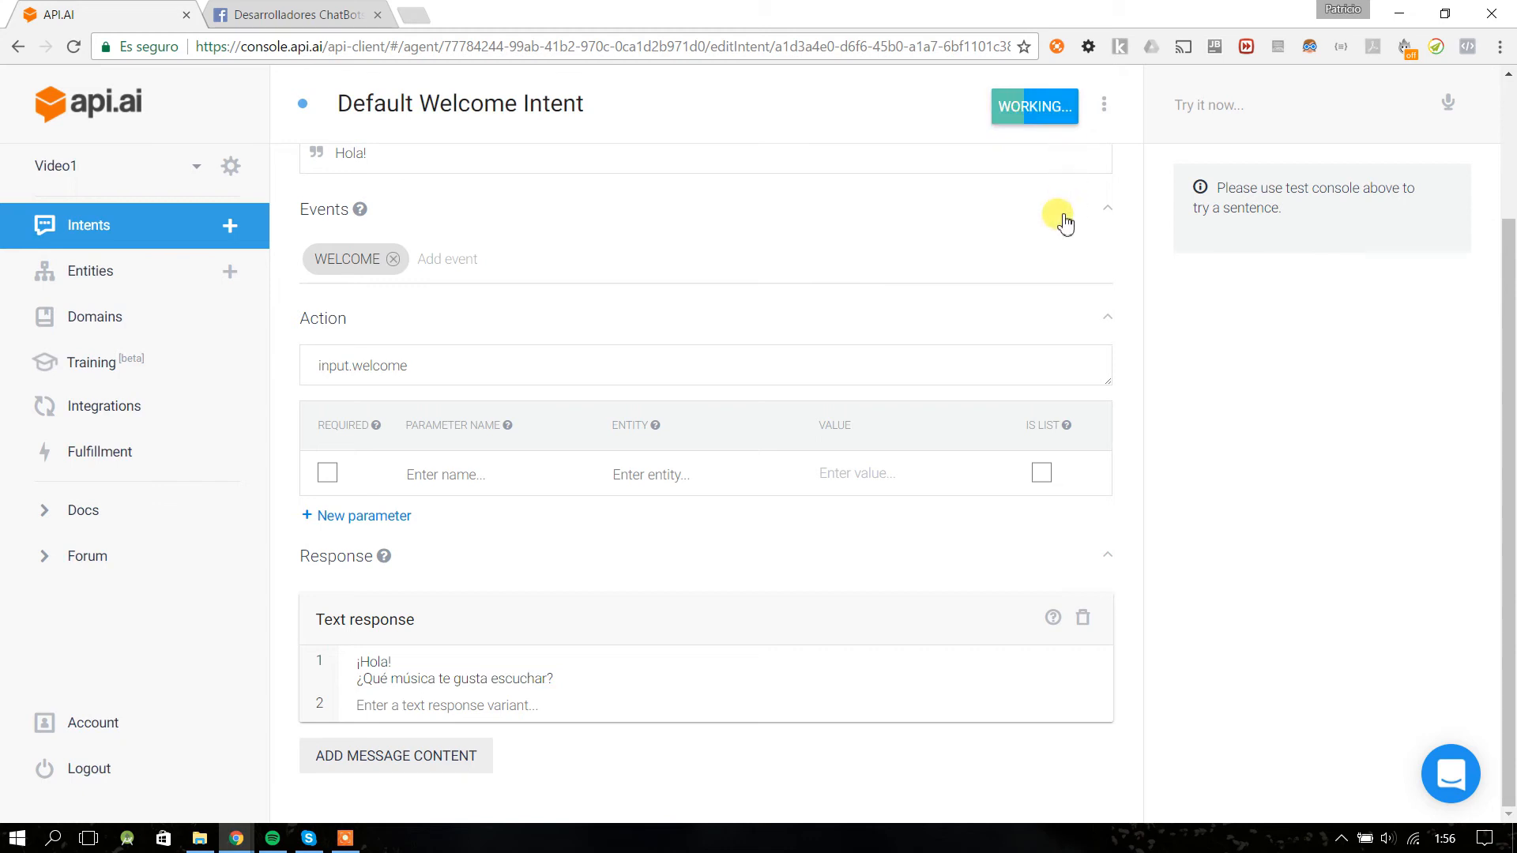
{"action": "left_click", "coordinate": [1278, 102]}
{"action": "type", "text": "Ho"}
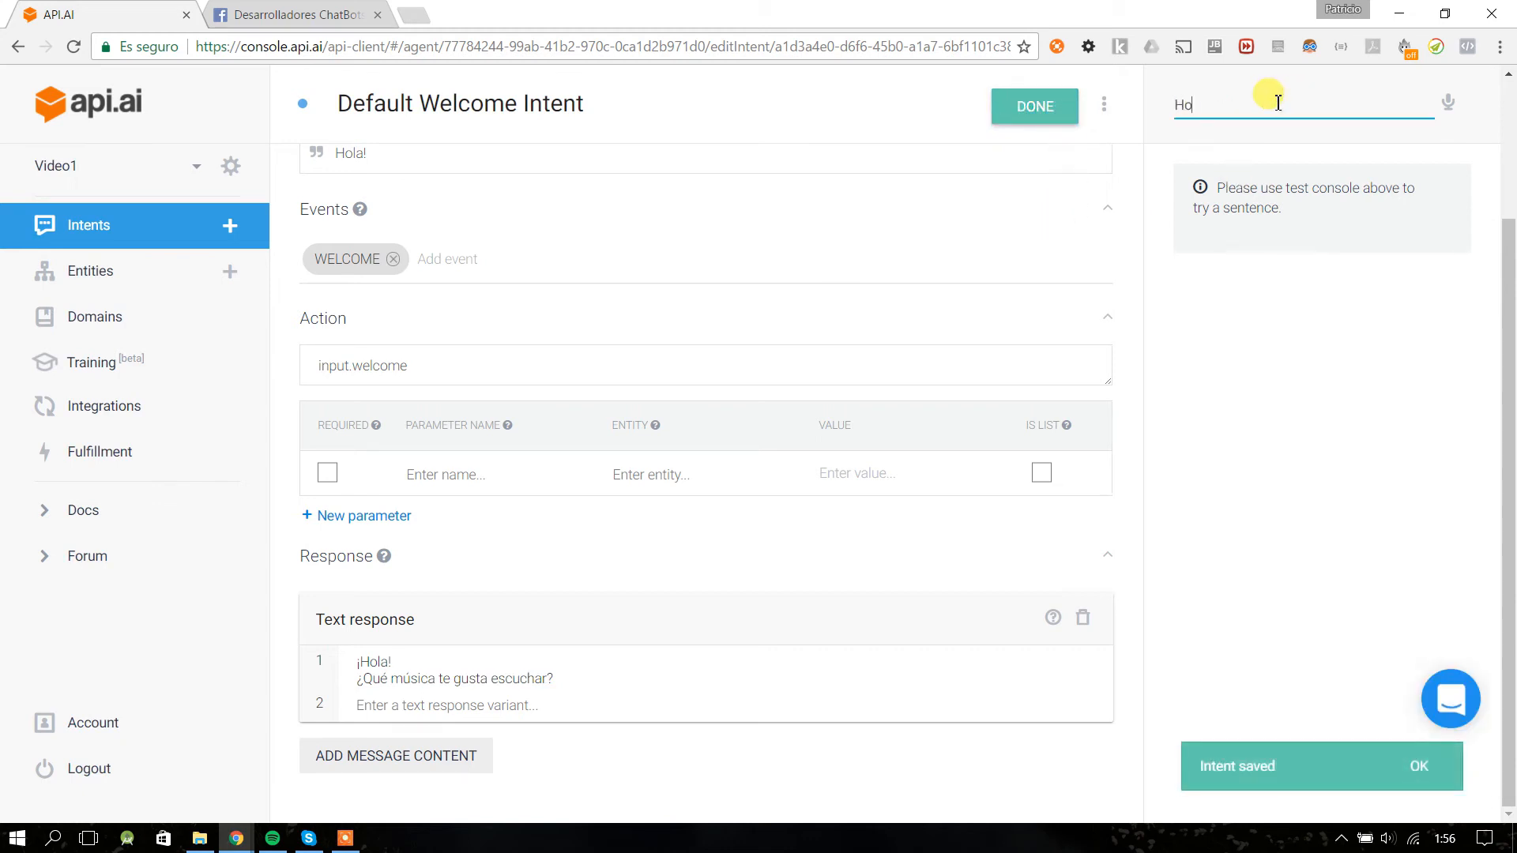
{"action": "type", "text": "la!"}
{"action": "key", "text": "Return"}
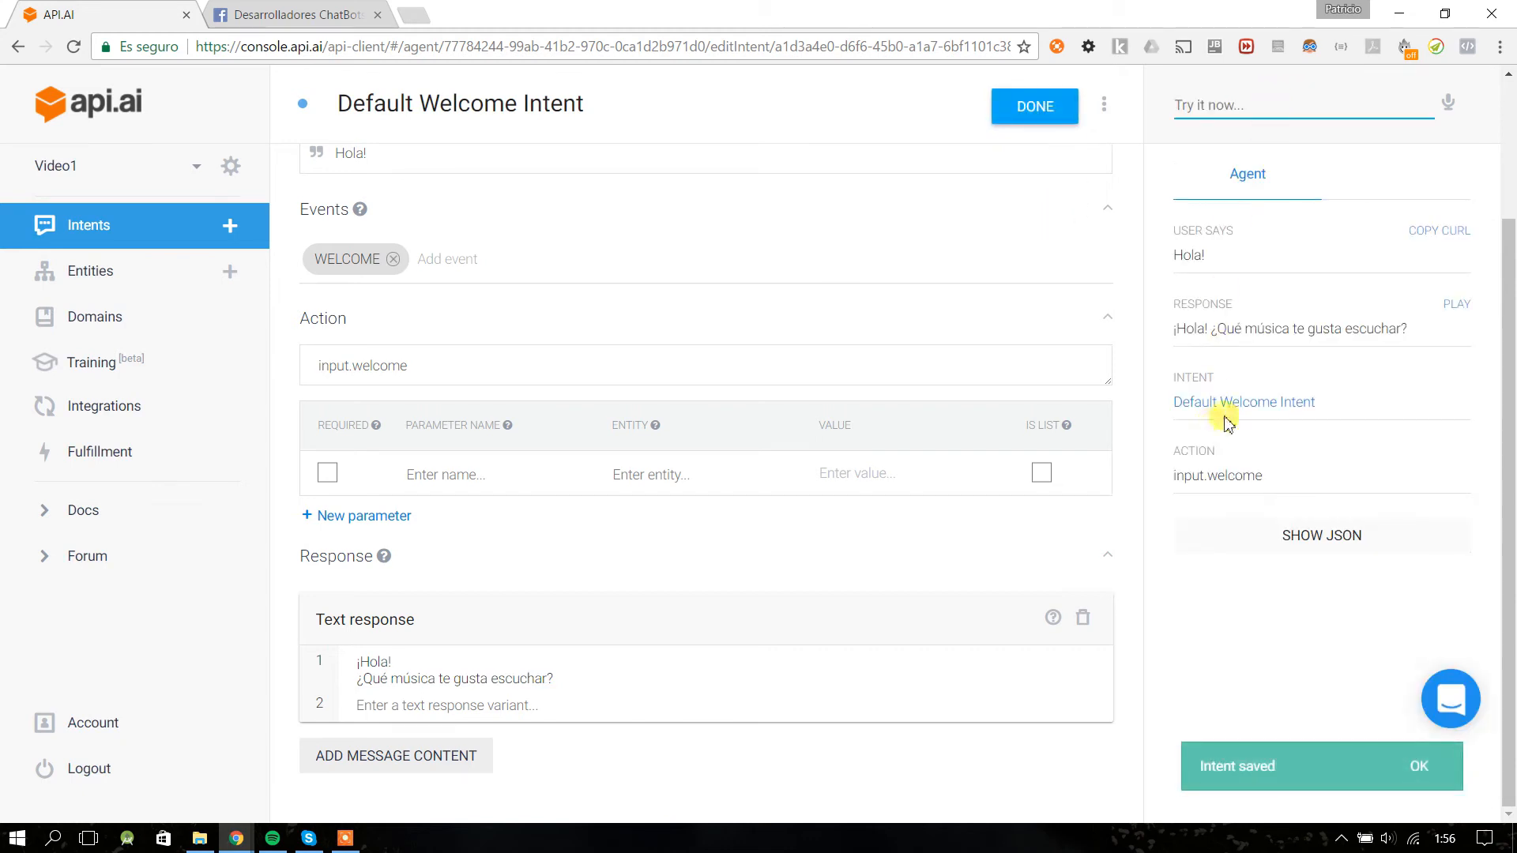
- Examine the test's user sentence, response and JSON output, then close the JSON view
{"action": "left_click_drag", "start_coordinate": [1235, 252], "coordinate": [1153, 257]}
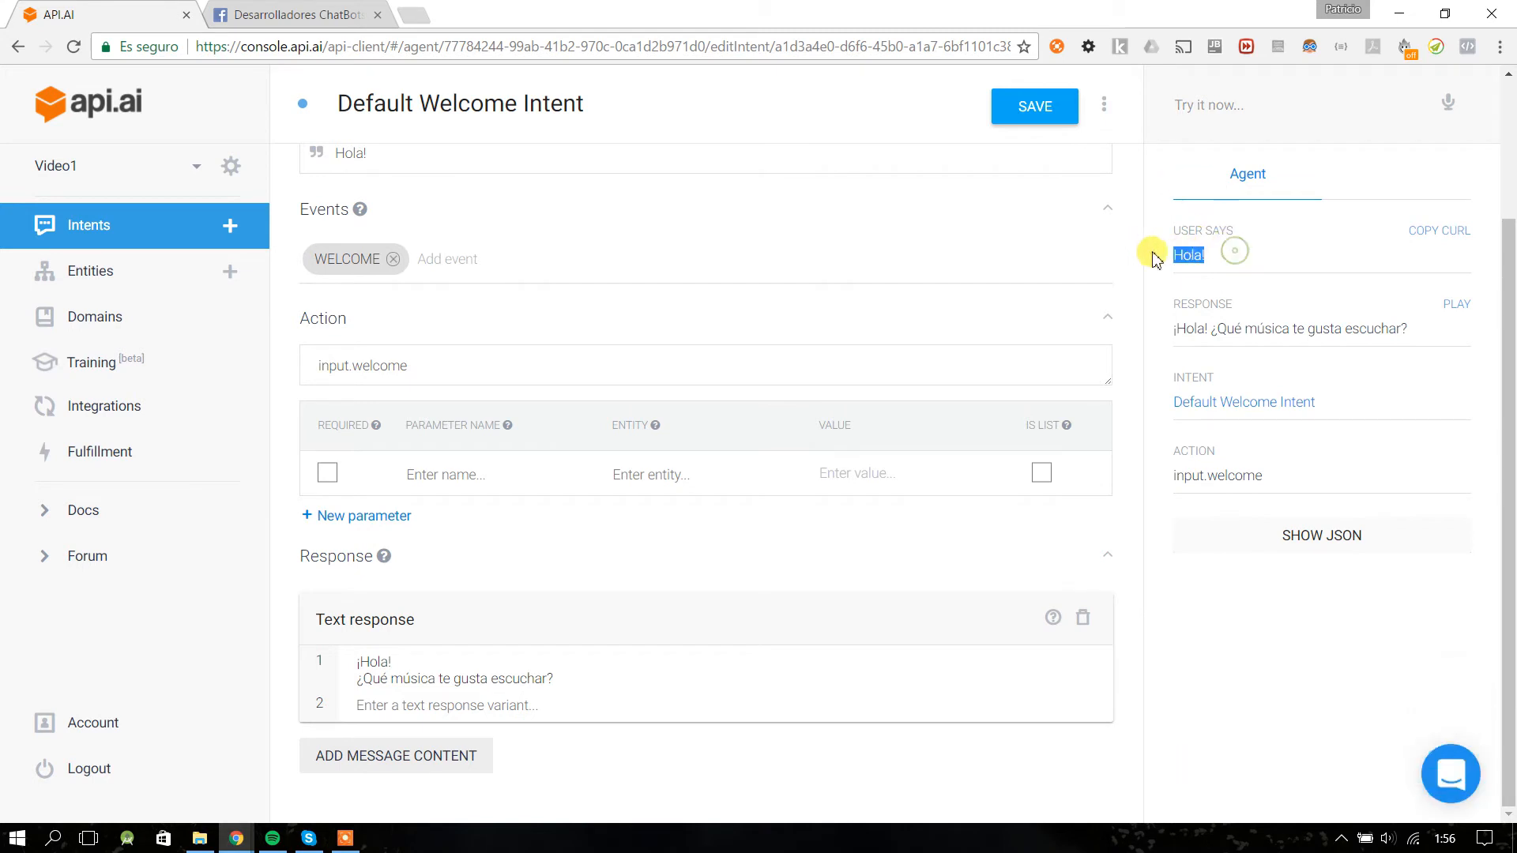
{"action": "left_click_drag", "start_coordinate": [1174, 328], "coordinate": [1450, 313]}
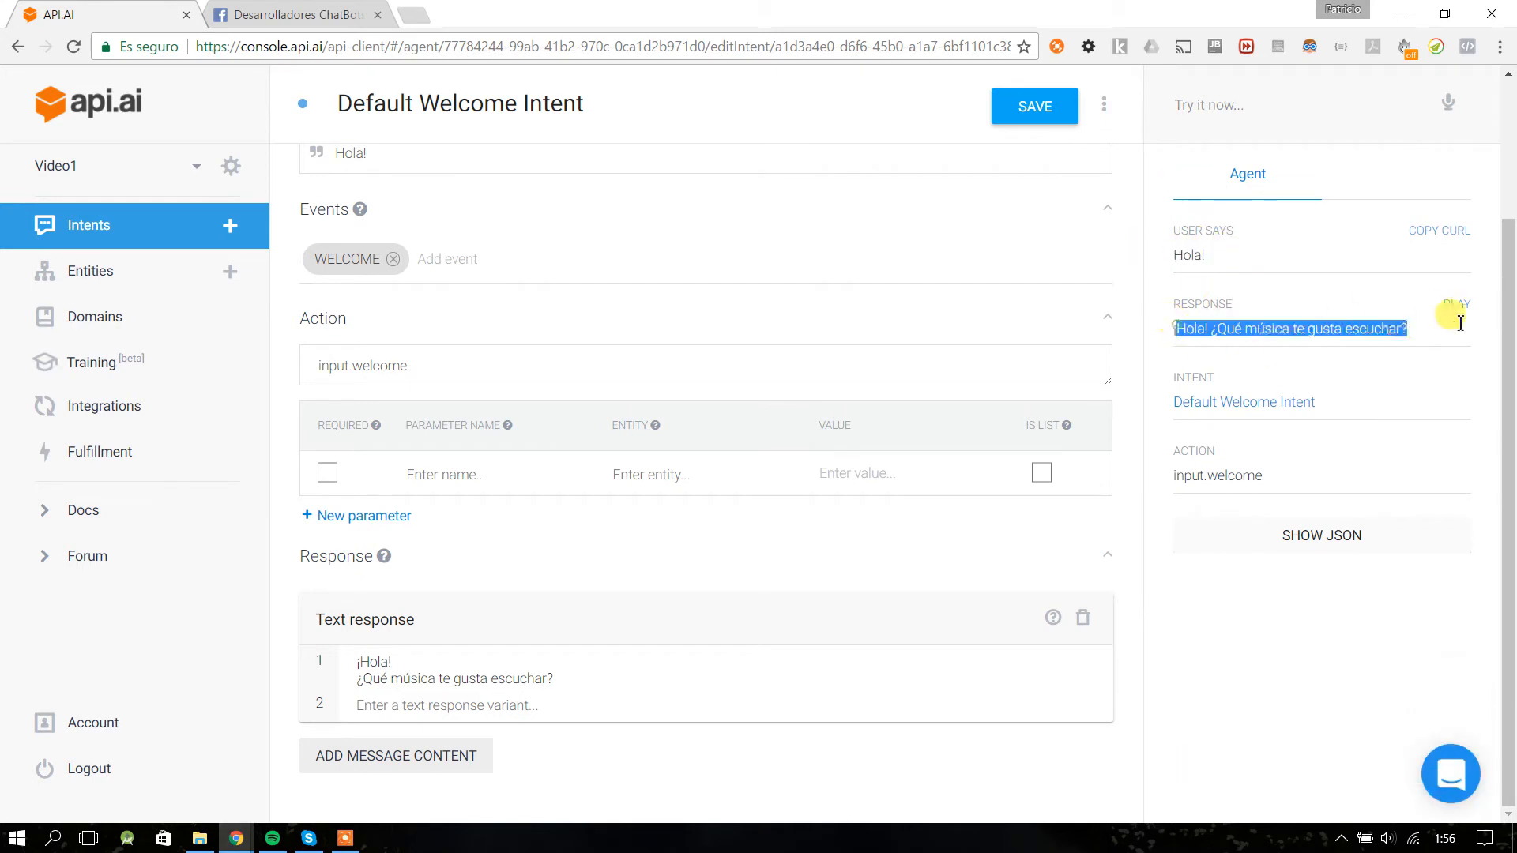
{"action": "left_click", "coordinate": [1258, 339]}
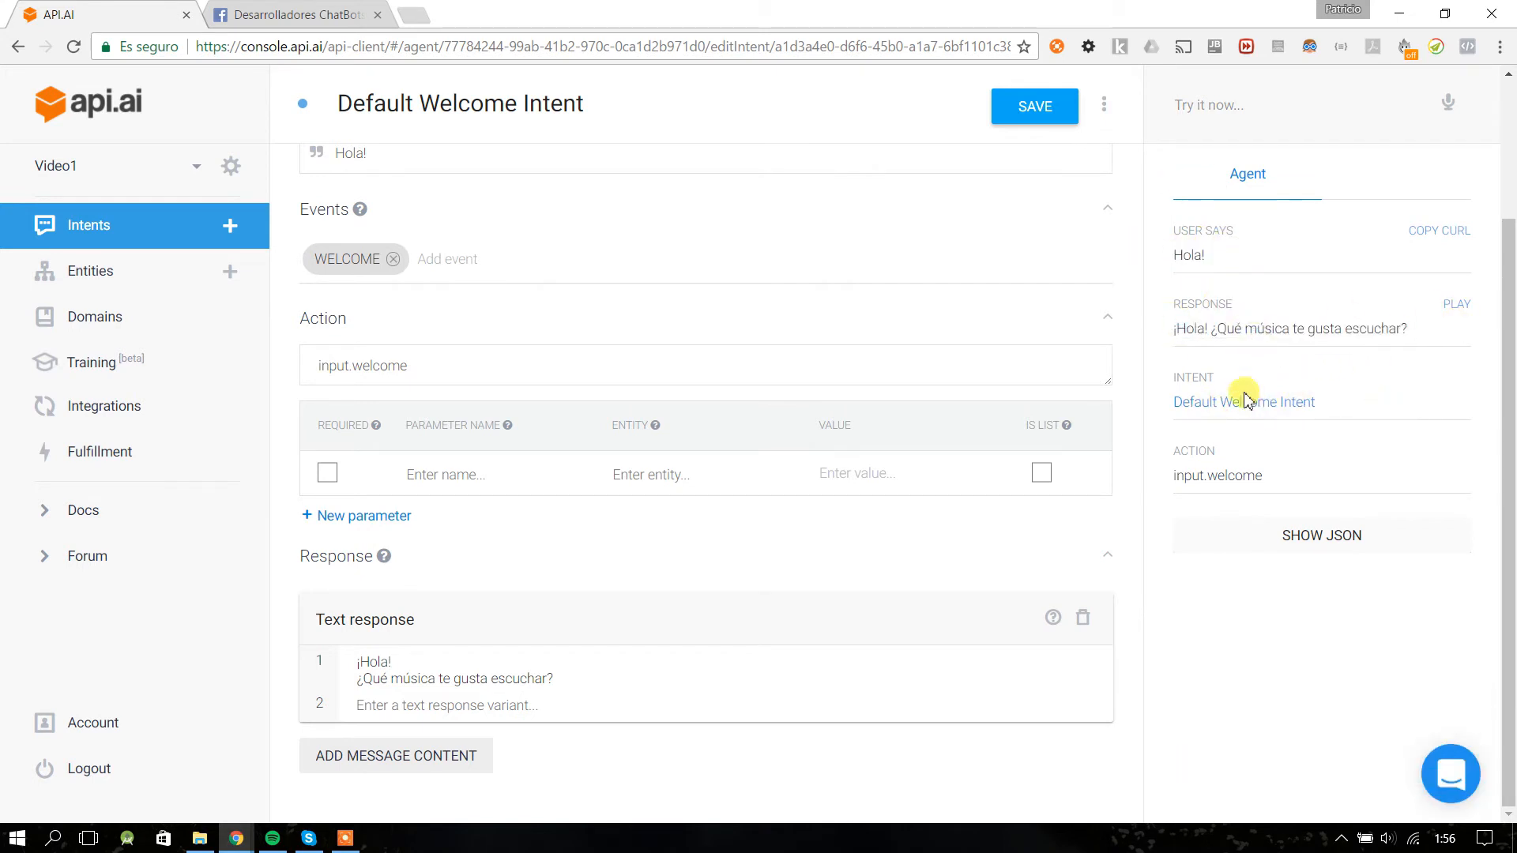
{"action": "left_click", "coordinate": [1326, 536]}
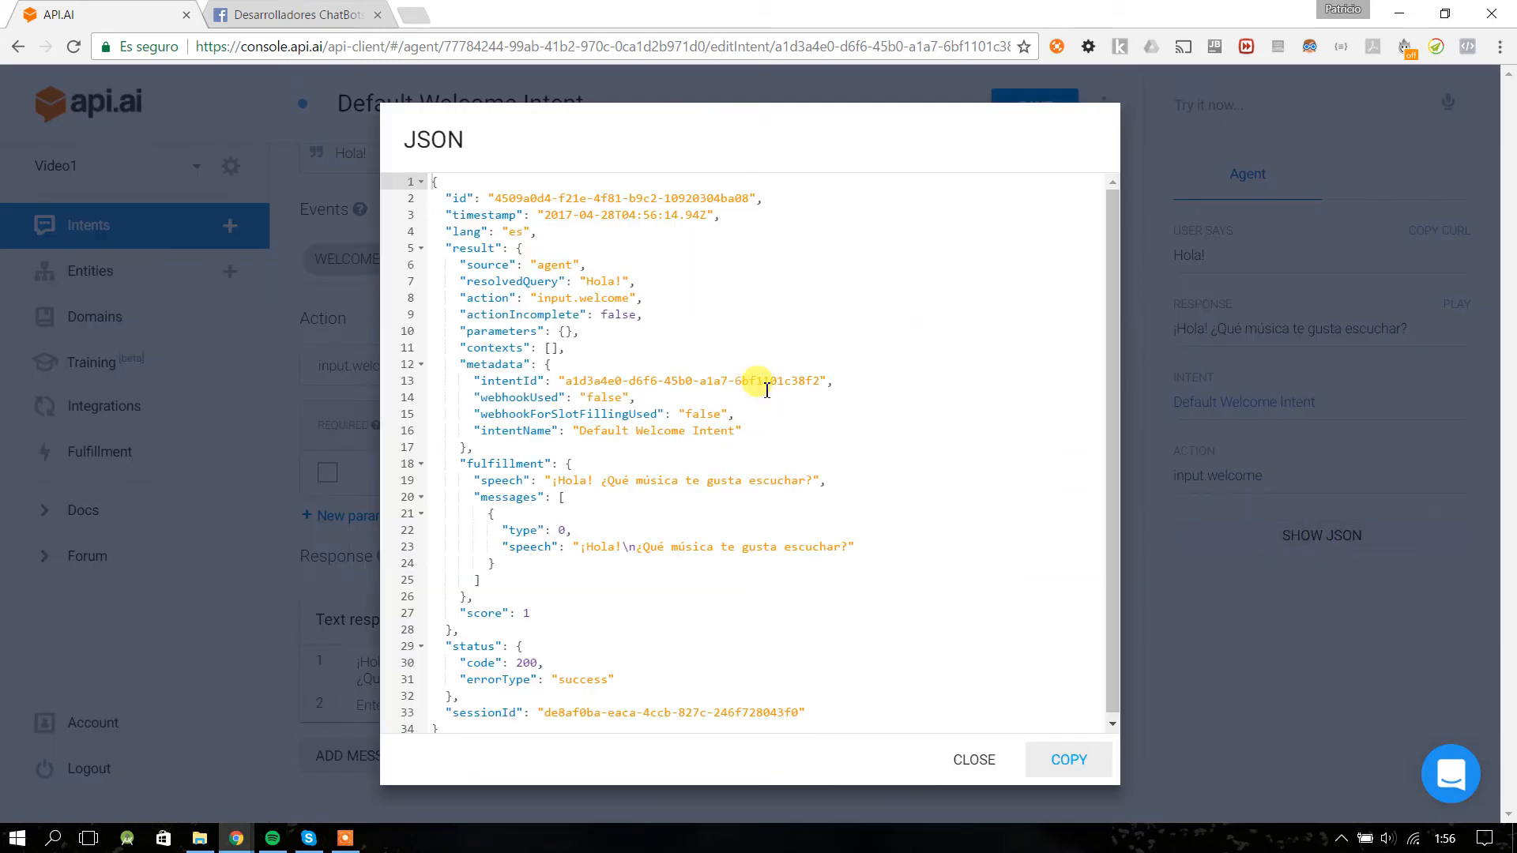
{"action": "left_click_drag", "start_coordinate": [1108, 507], "coordinate": [1119, 341]}
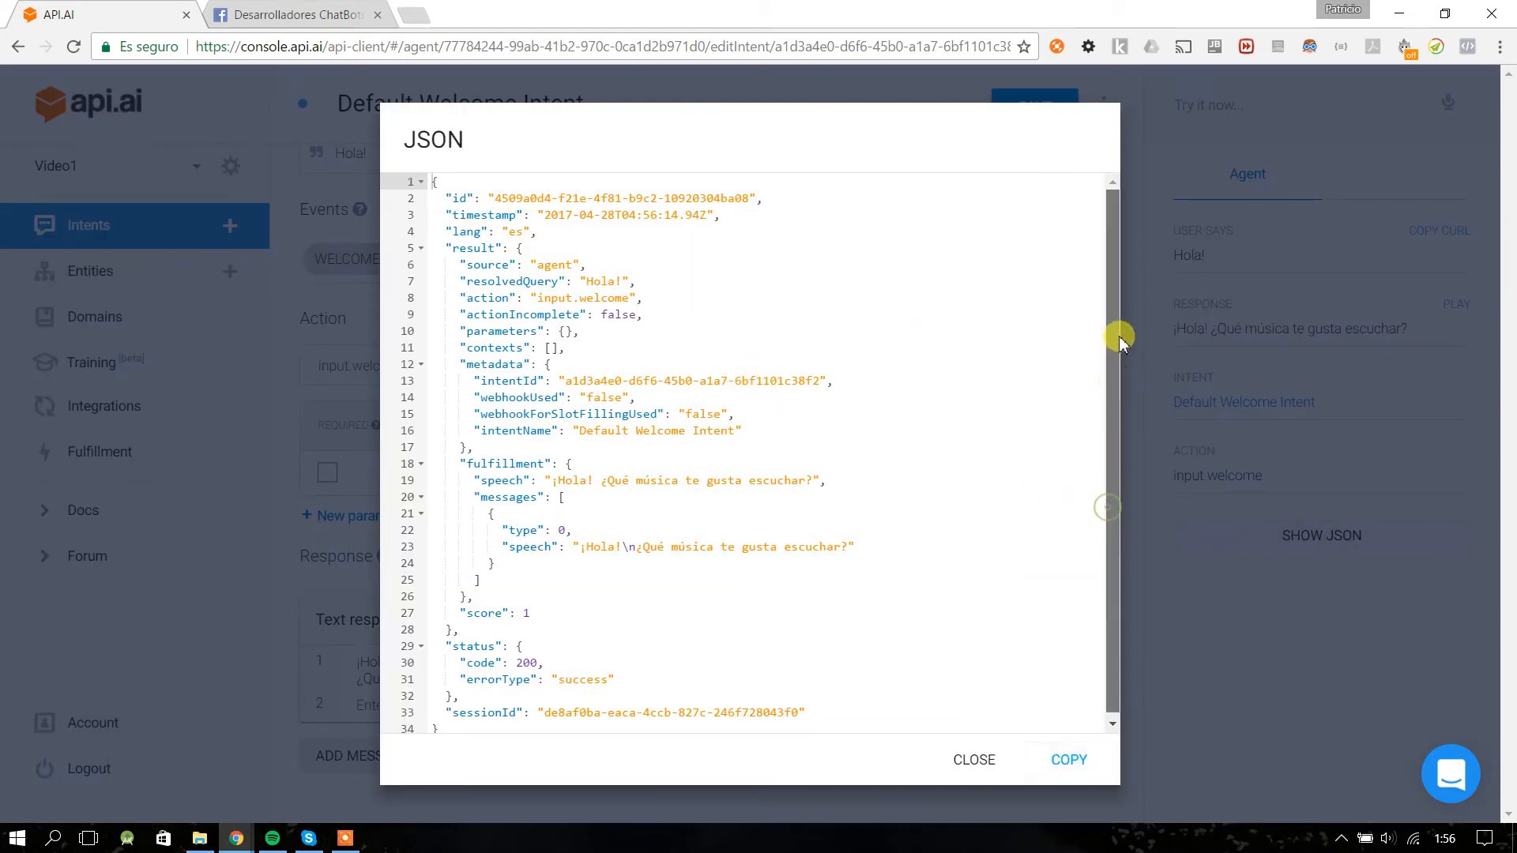
{"action": "left_click", "coordinate": [997, 764]}
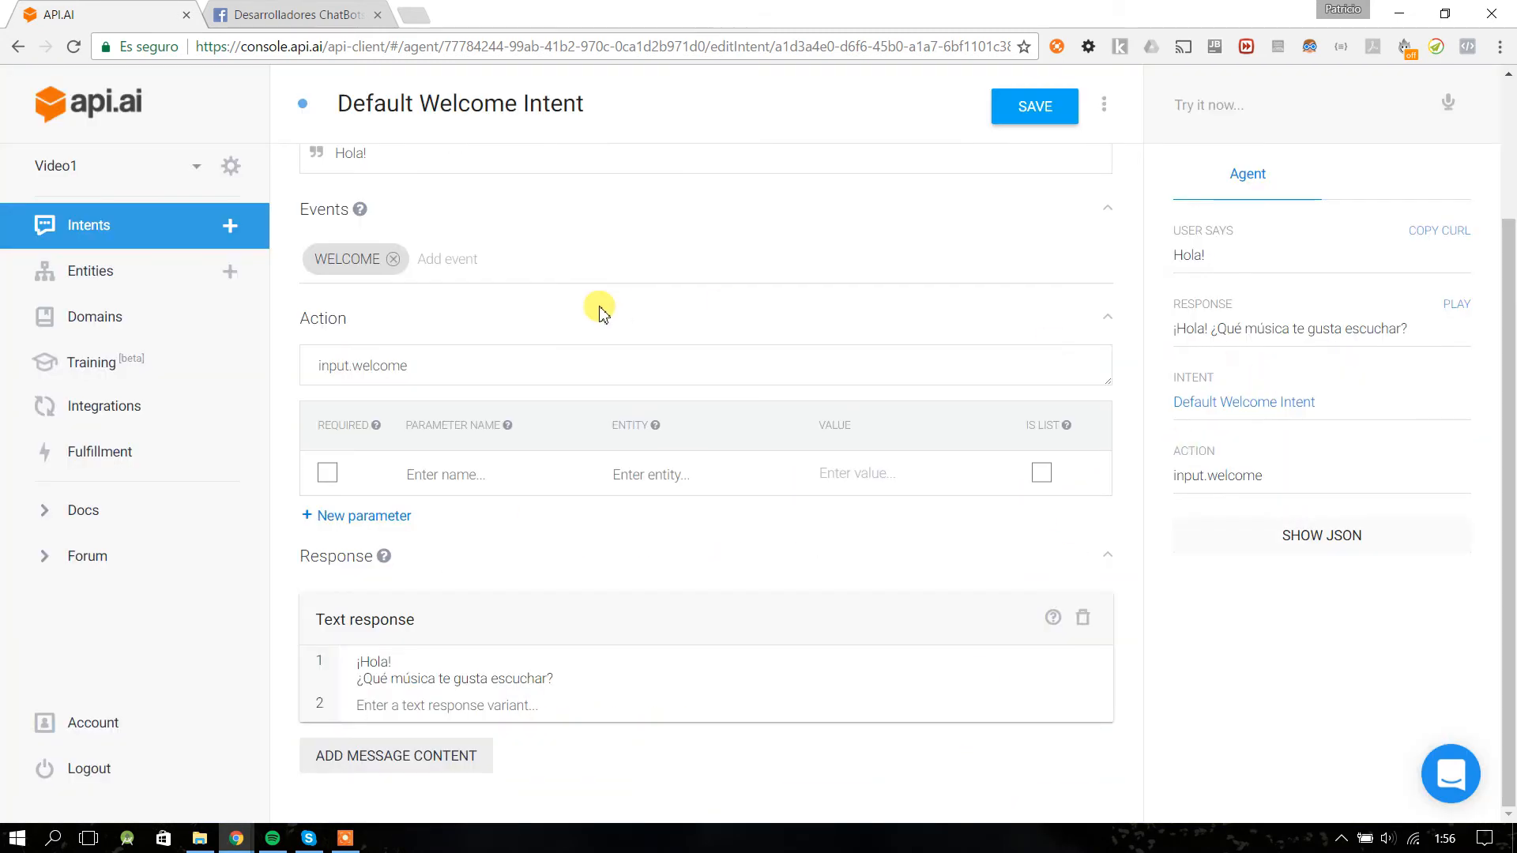
- Review the Default Welcome Intent's event, action and two-line text response
{"action": "scroll", "coordinate": [599, 312], "scroll_direction": "up", "scroll_amount": 1}
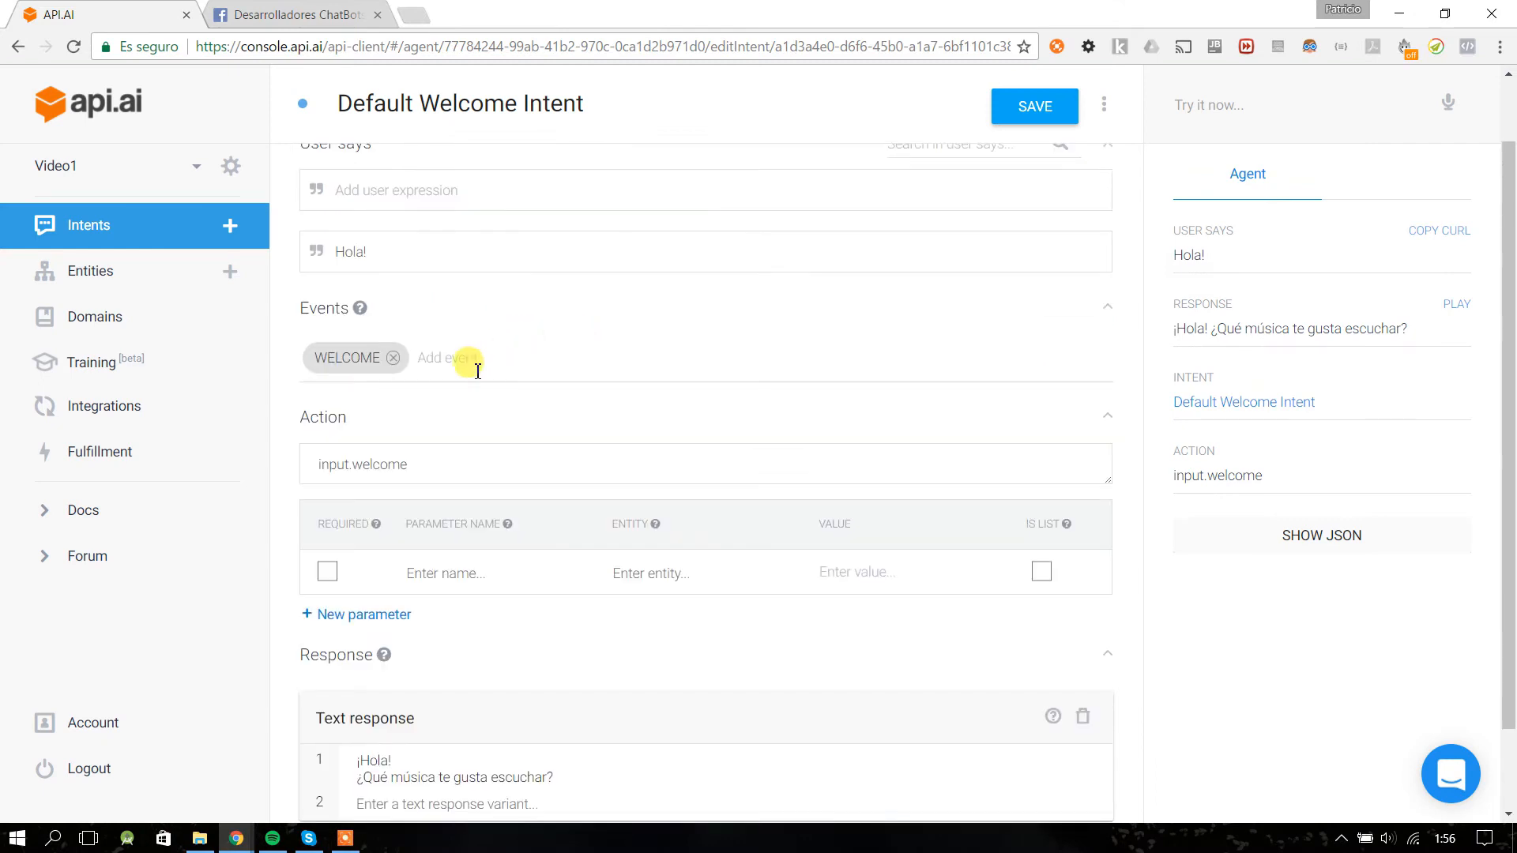
{"action": "scroll", "coordinate": [446, 493], "scroll_direction": "down", "scroll_amount": 1}
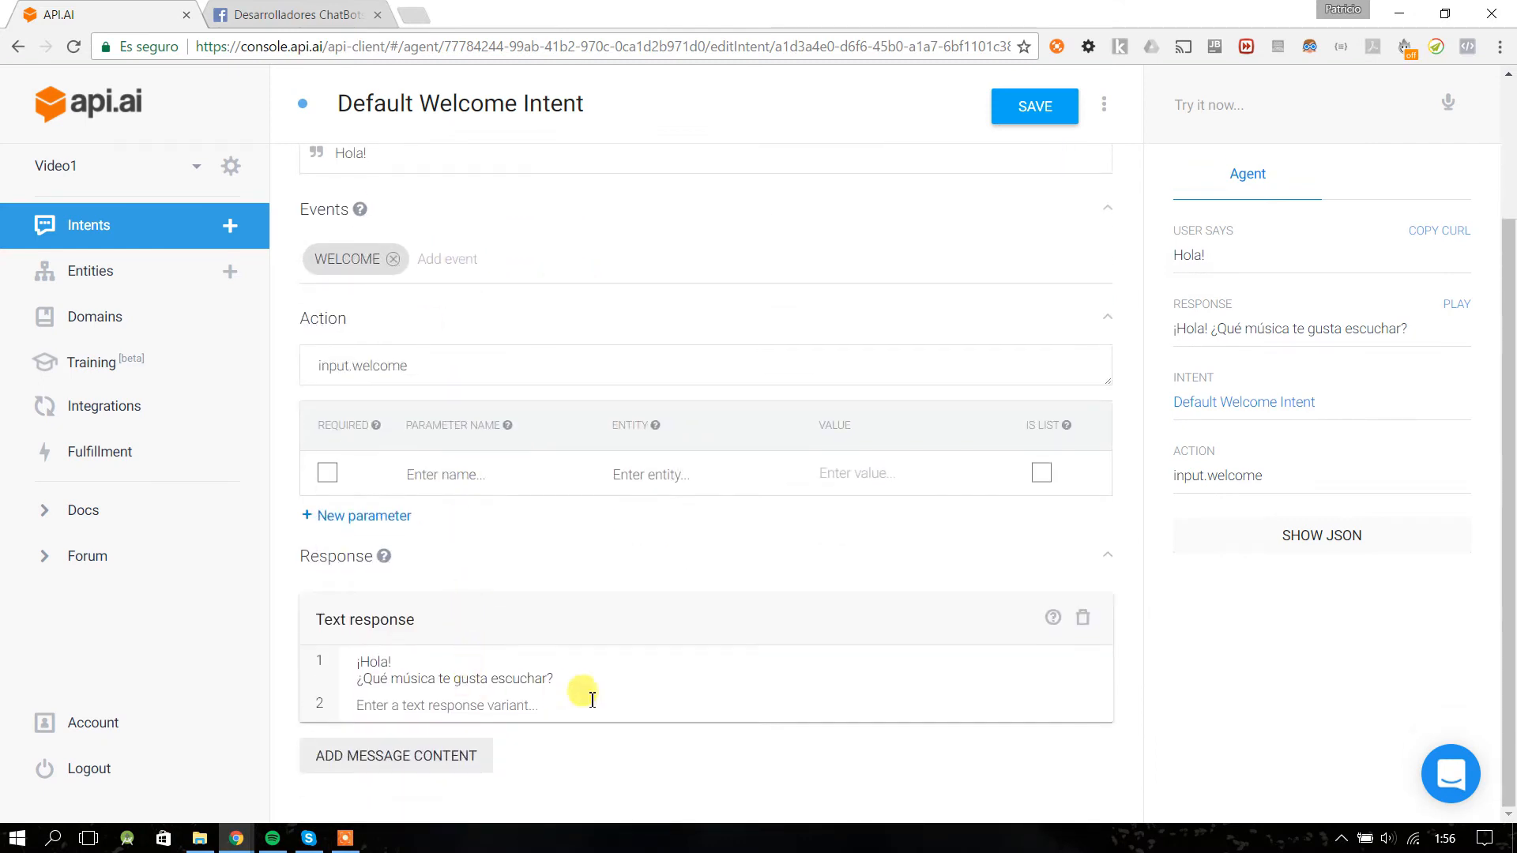
{"action": "left_click_drag", "start_coordinate": [575, 673], "coordinate": [338, 661]}
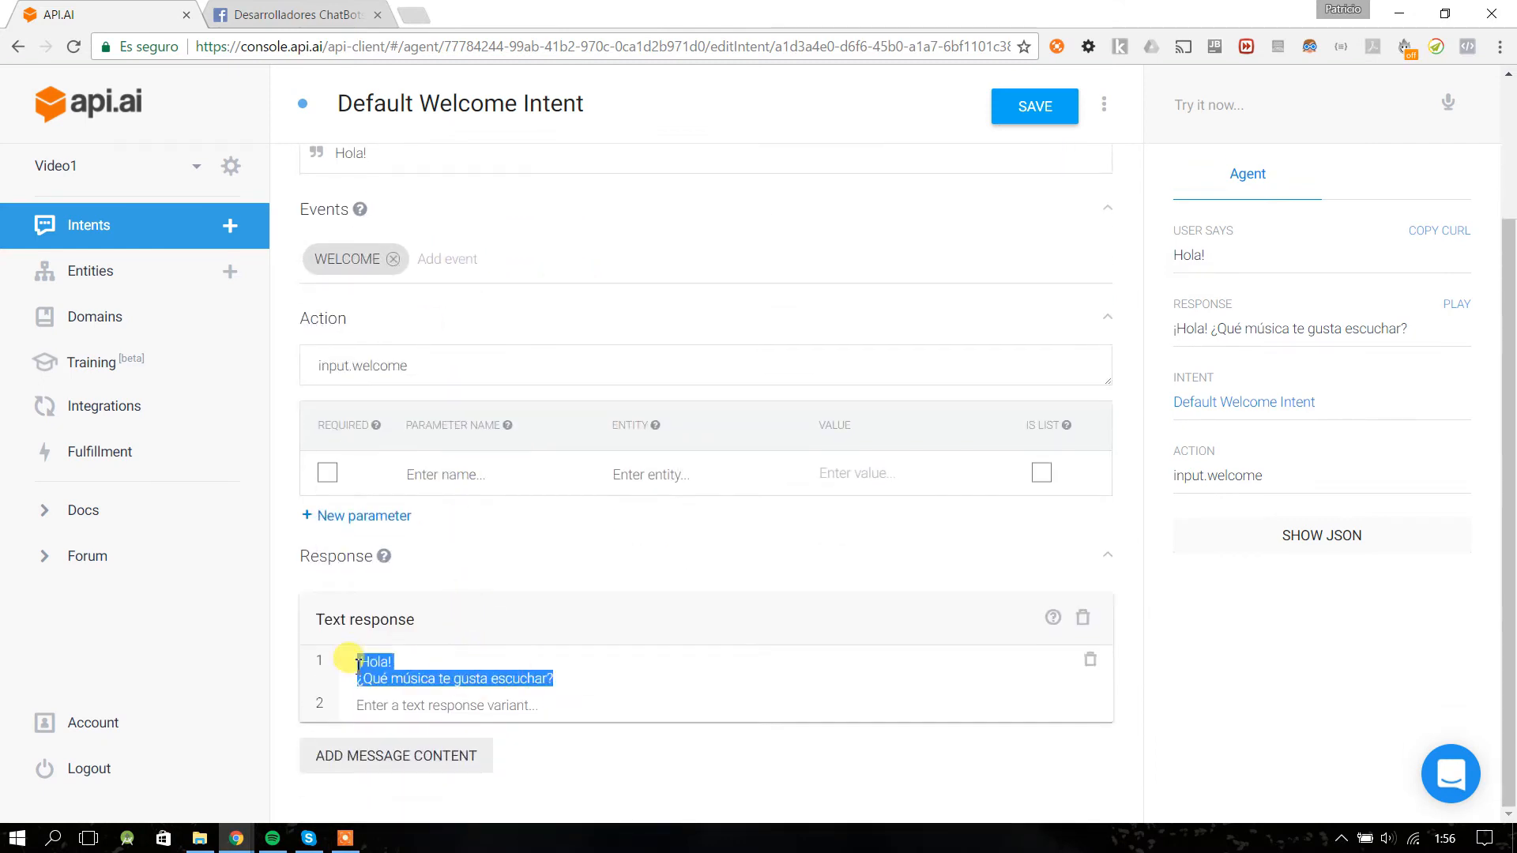
{"action": "left_click", "coordinate": [502, 686]}
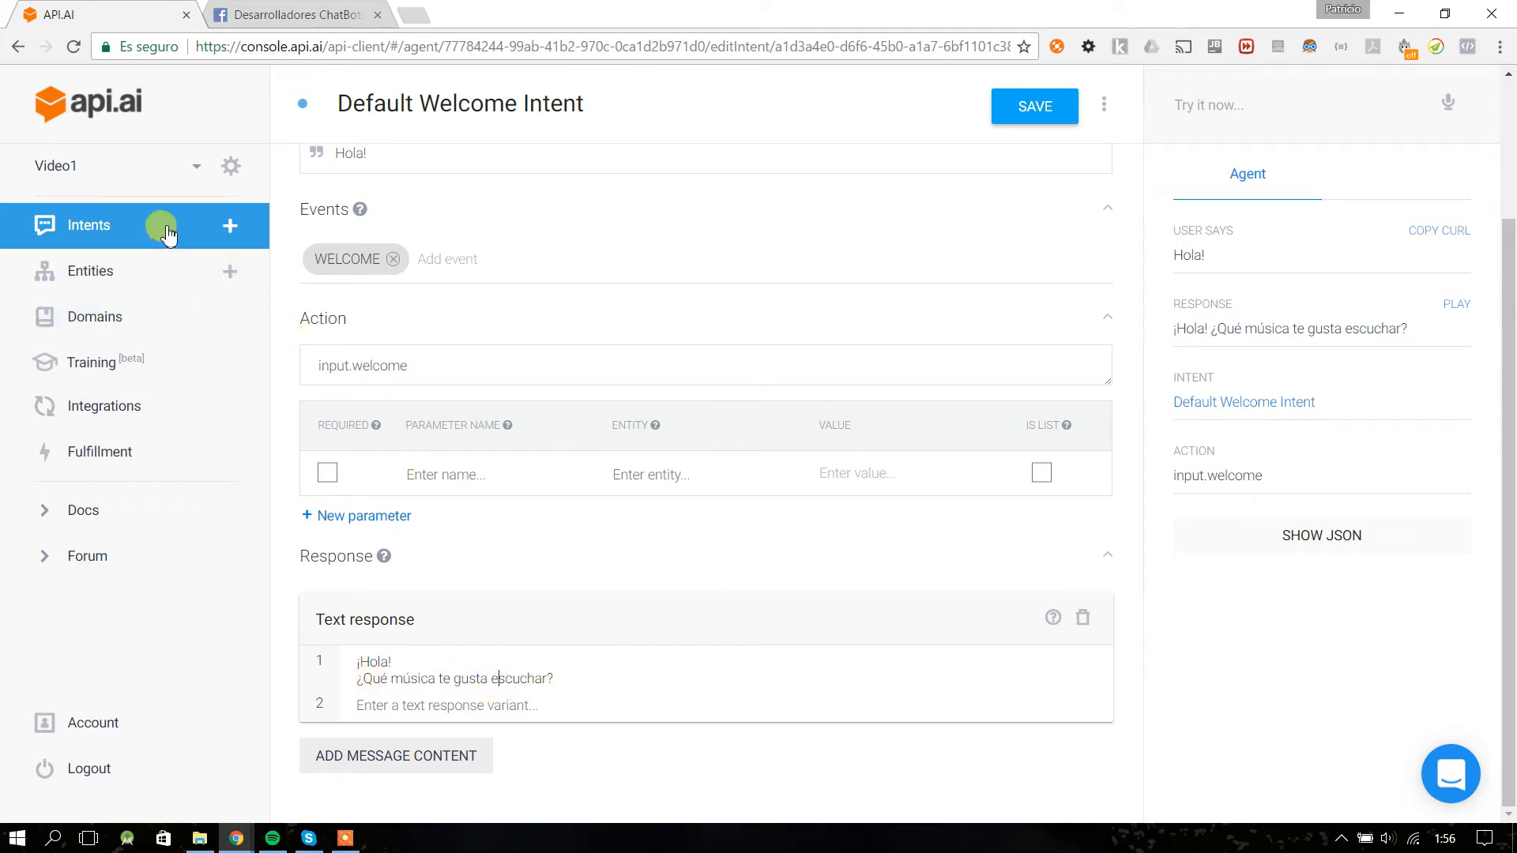
- Create a new intent named "music-type" and save it
{"action": "left_click", "coordinate": [230, 227]}
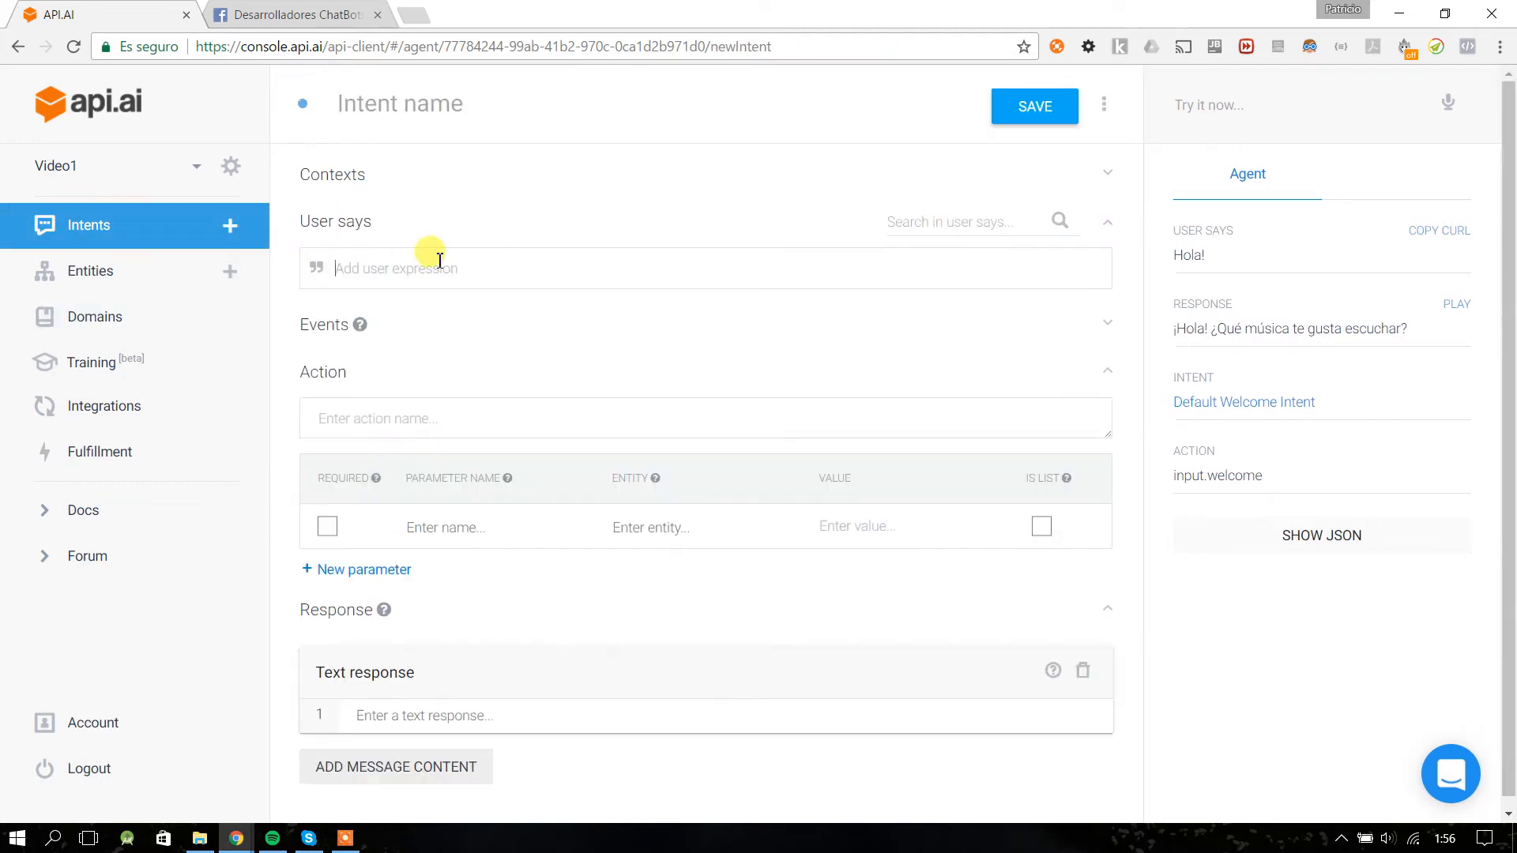
{"action": "left_click", "coordinate": [434, 105]}
{"action": "type", "text": "music-type"}
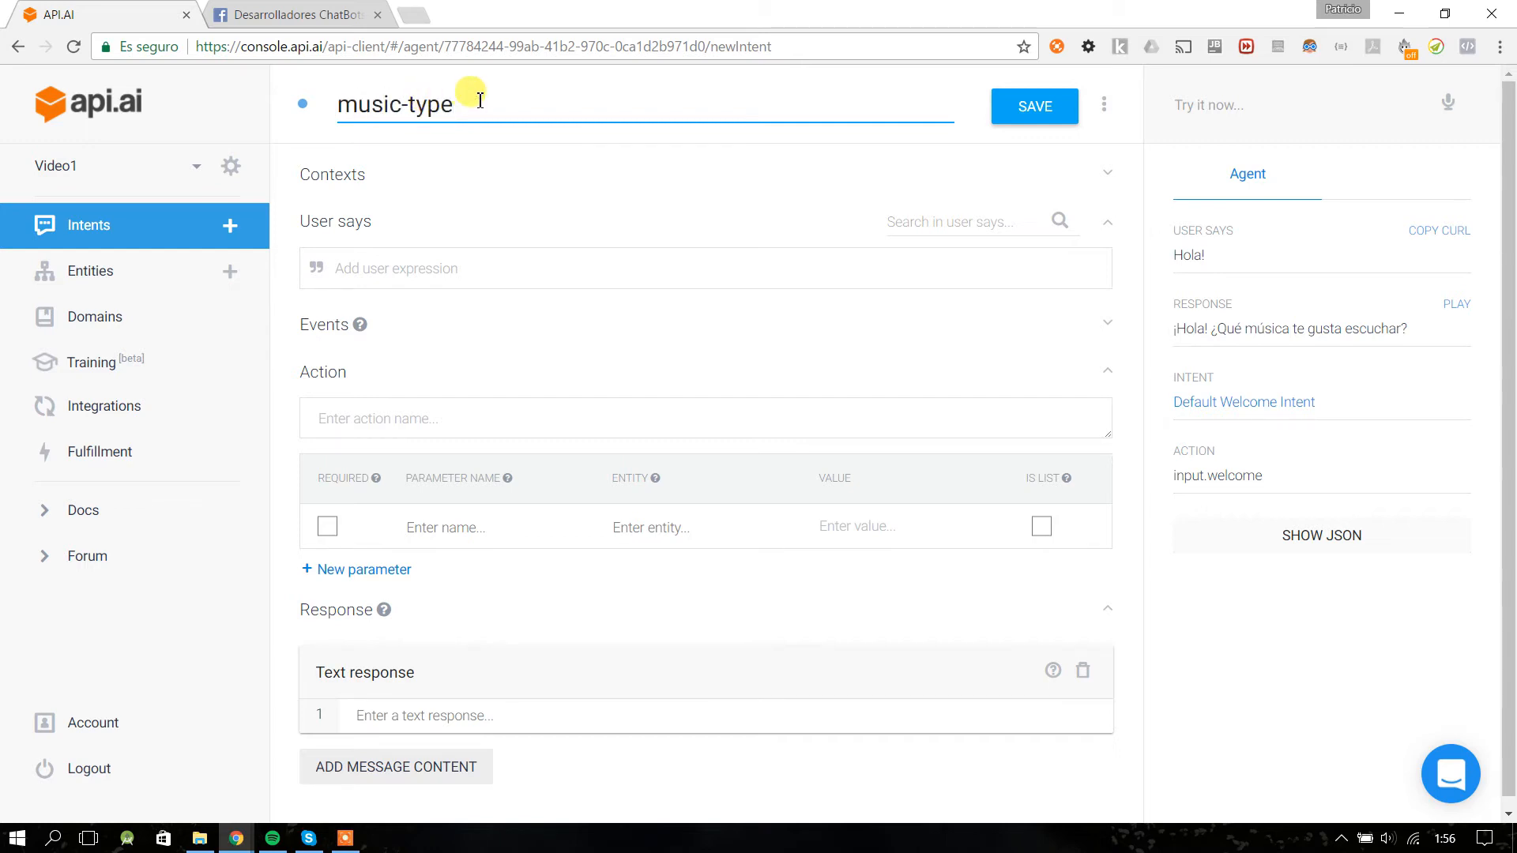
{"action": "left_click_drag", "start_coordinate": [480, 103], "coordinate": [284, 103]}
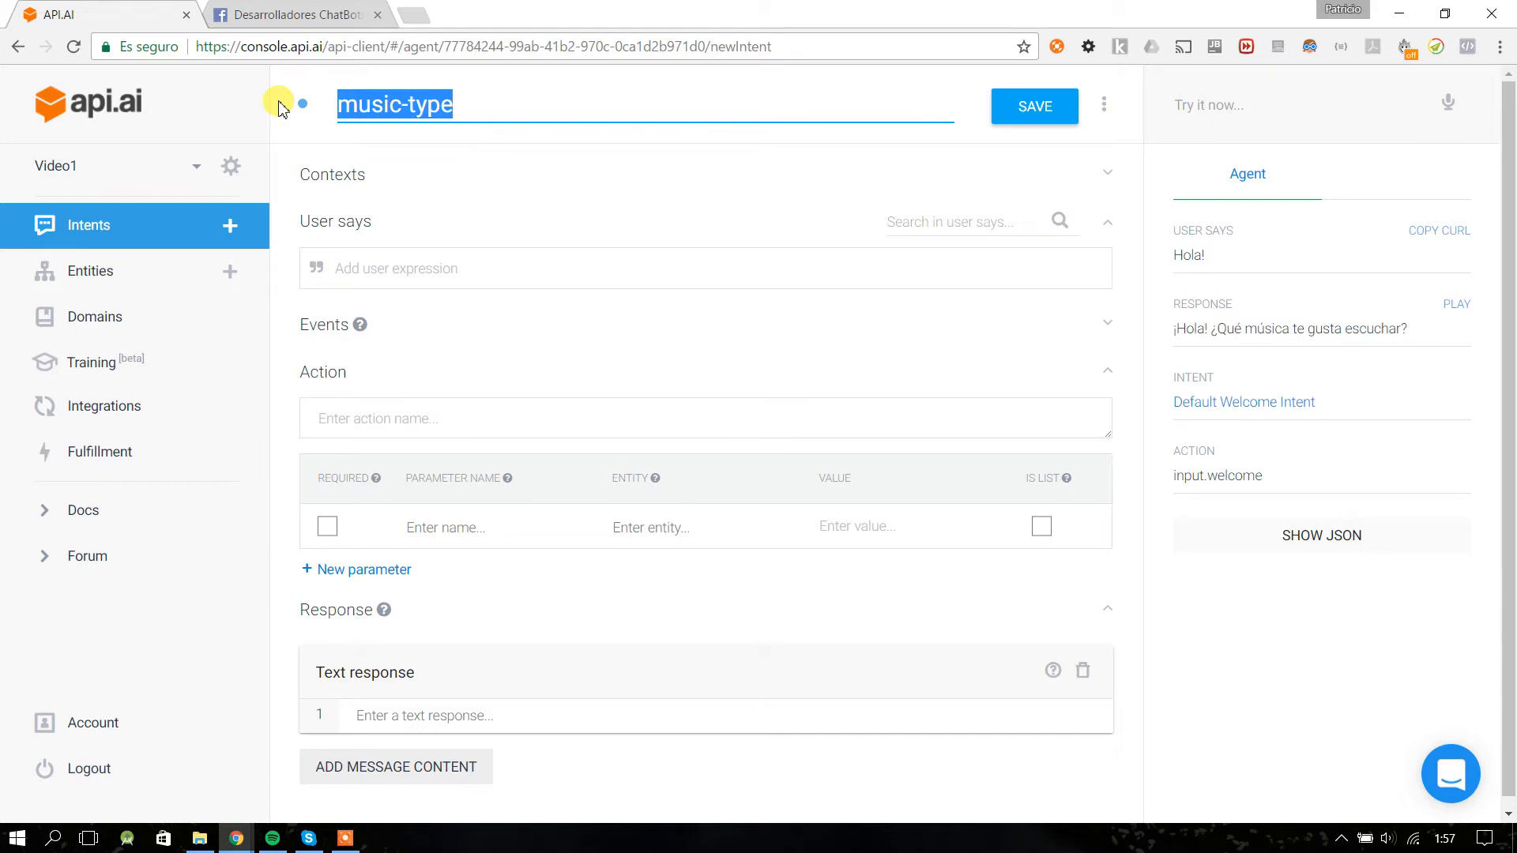
{"action": "left_click_drag", "start_coordinate": [514, 102], "coordinate": [289, 106]}
{"action": "left_click", "coordinate": [1042, 110]}
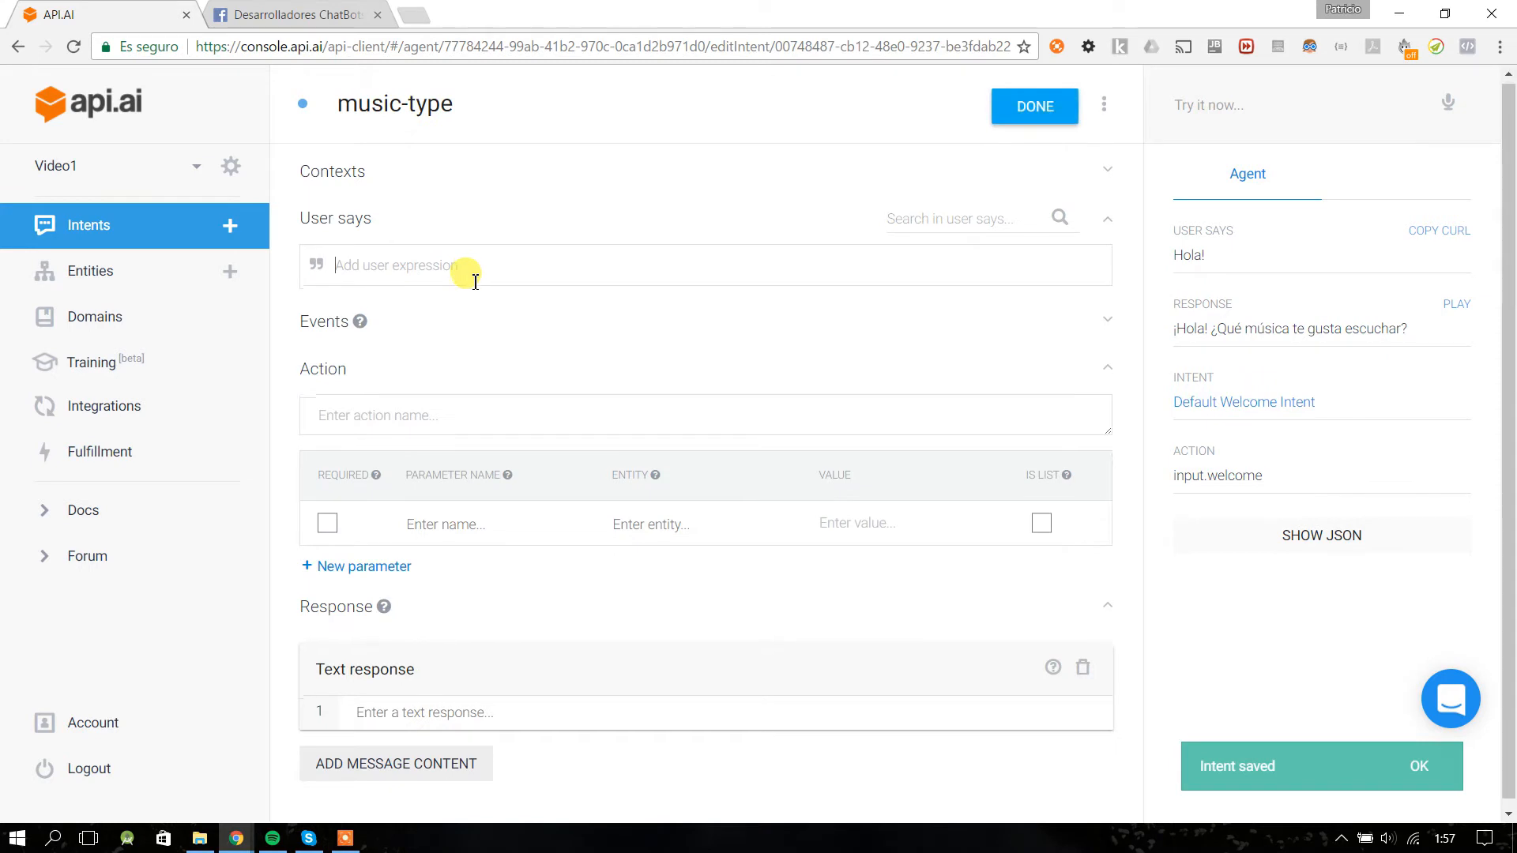
- Add the user expressions "Me gusta el rock" and "escucho punk" to the music-type intent
{"action": "left_click", "coordinate": [473, 265]}
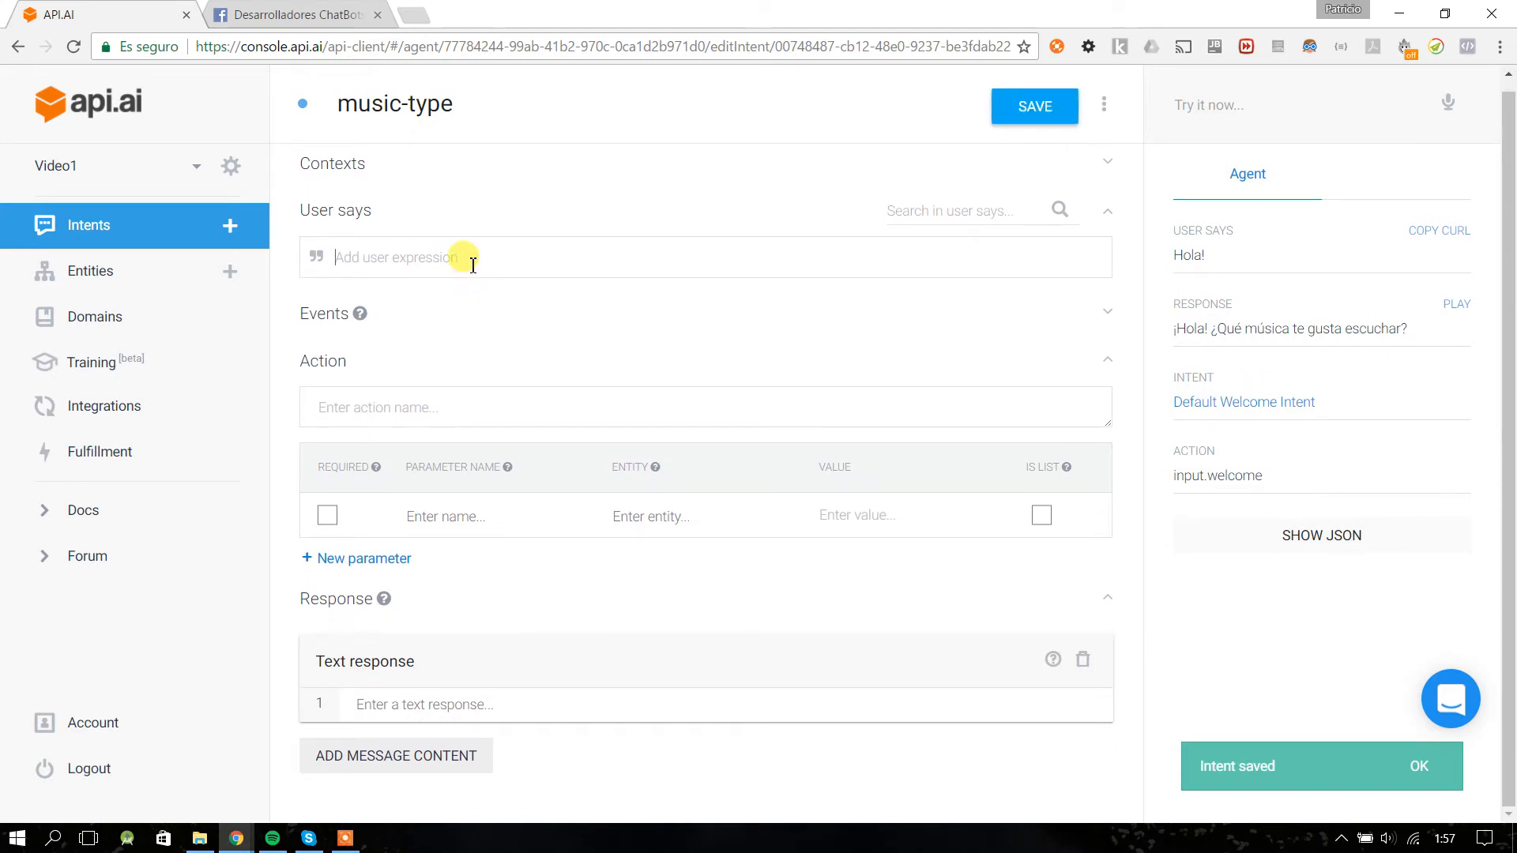
{"action": "left_click_drag", "start_coordinate": [370, 211], "coordinate": [305, 215]}
{"action": "left_click", "coordinate": [430, 248]}
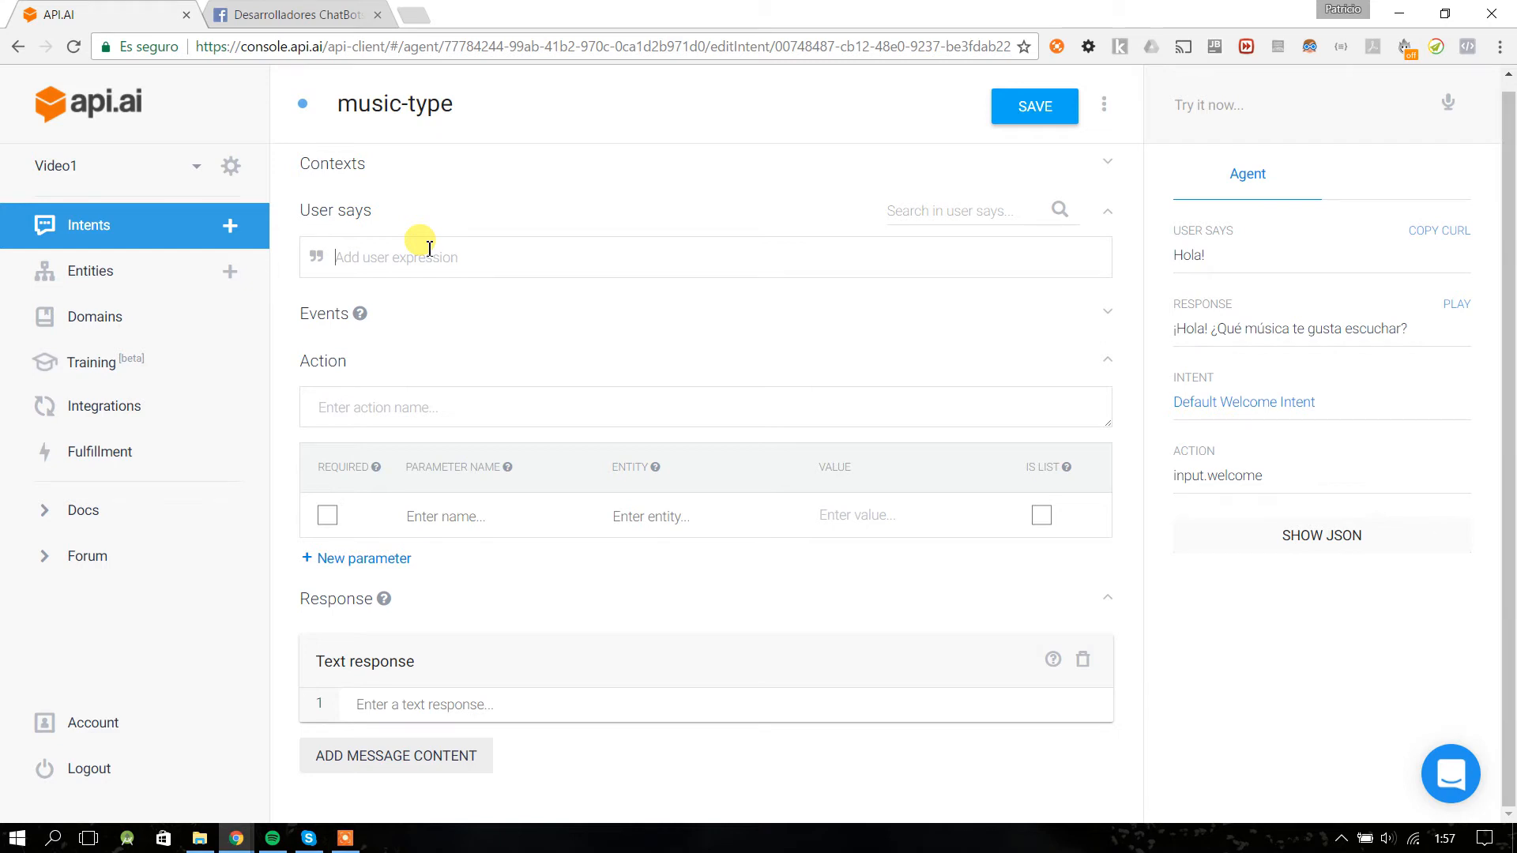
{"action": "type", "text": "Me gusta el rock"}
{"action": "key", "text": "Return"}
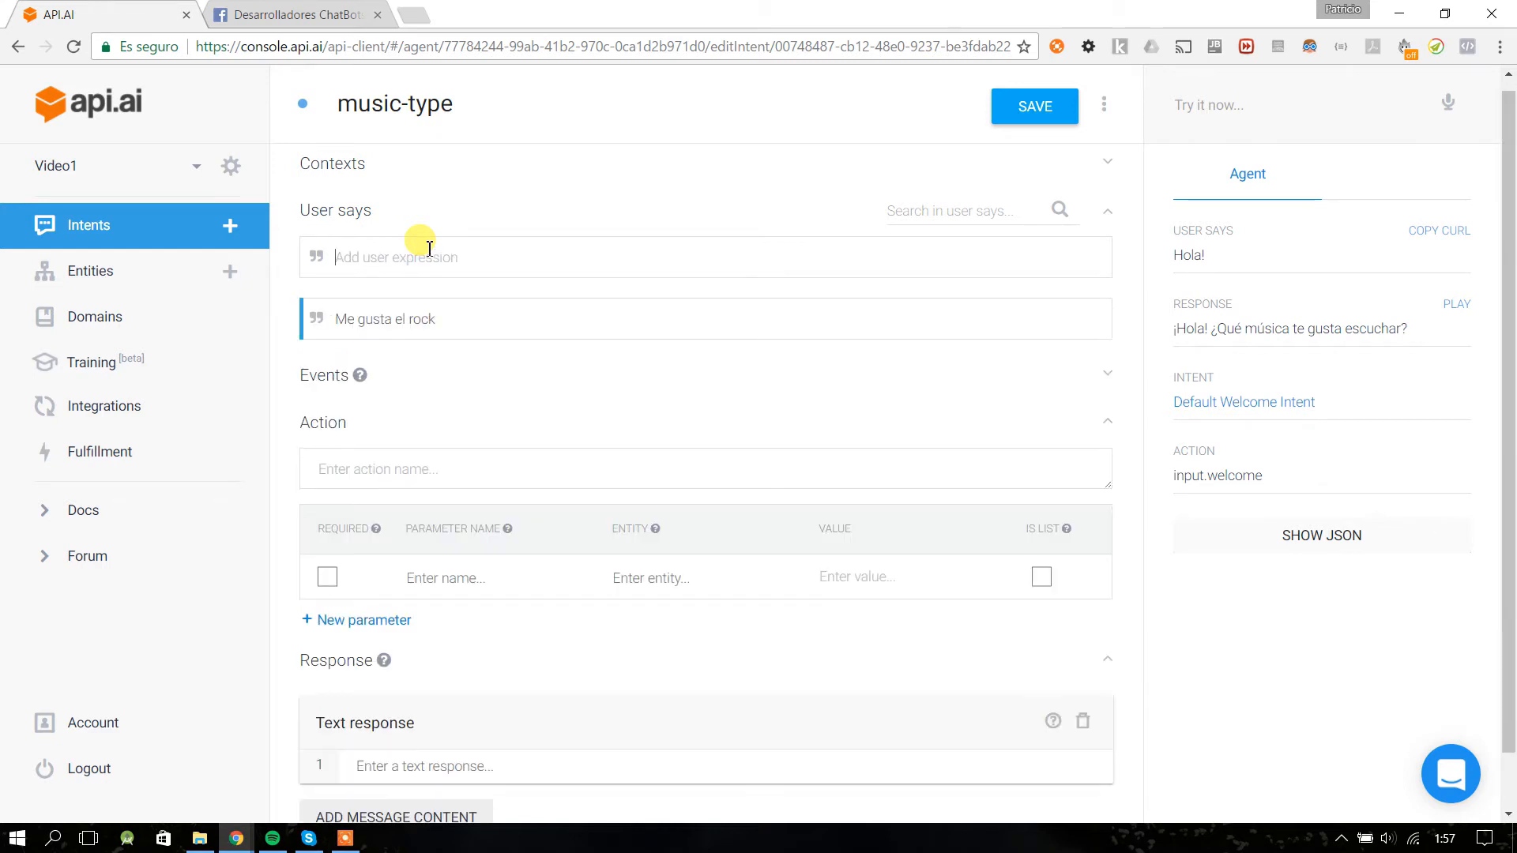
{"action": "type", "text": "escucho punk"}
{"action": "key", "text": "Return"}
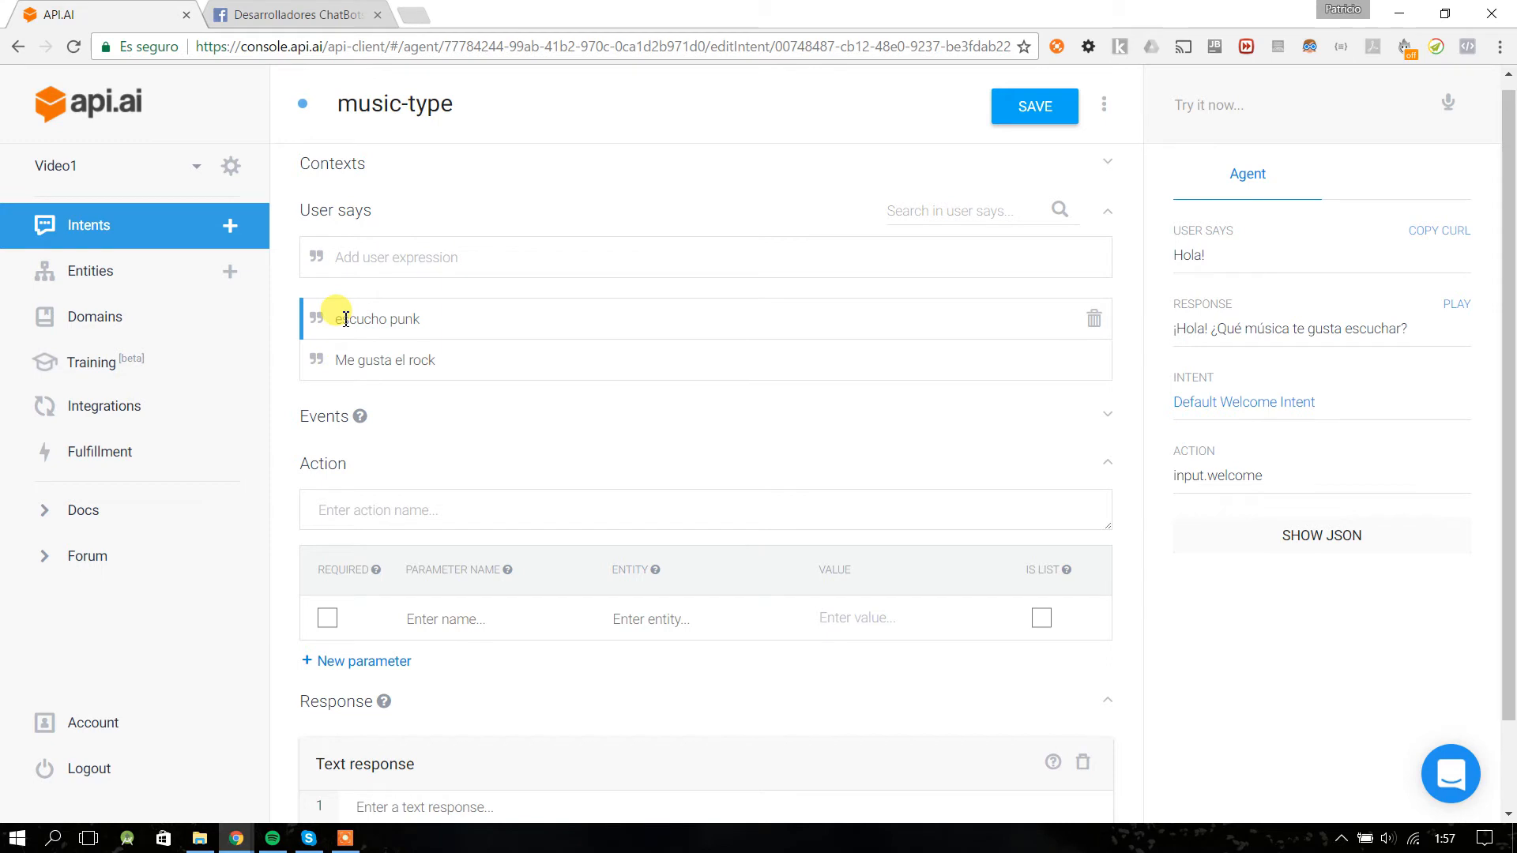
- Add "la música romántica es mi estilo" as a third user expression
{"action": "left_click", "coordinate": [359, 266]}
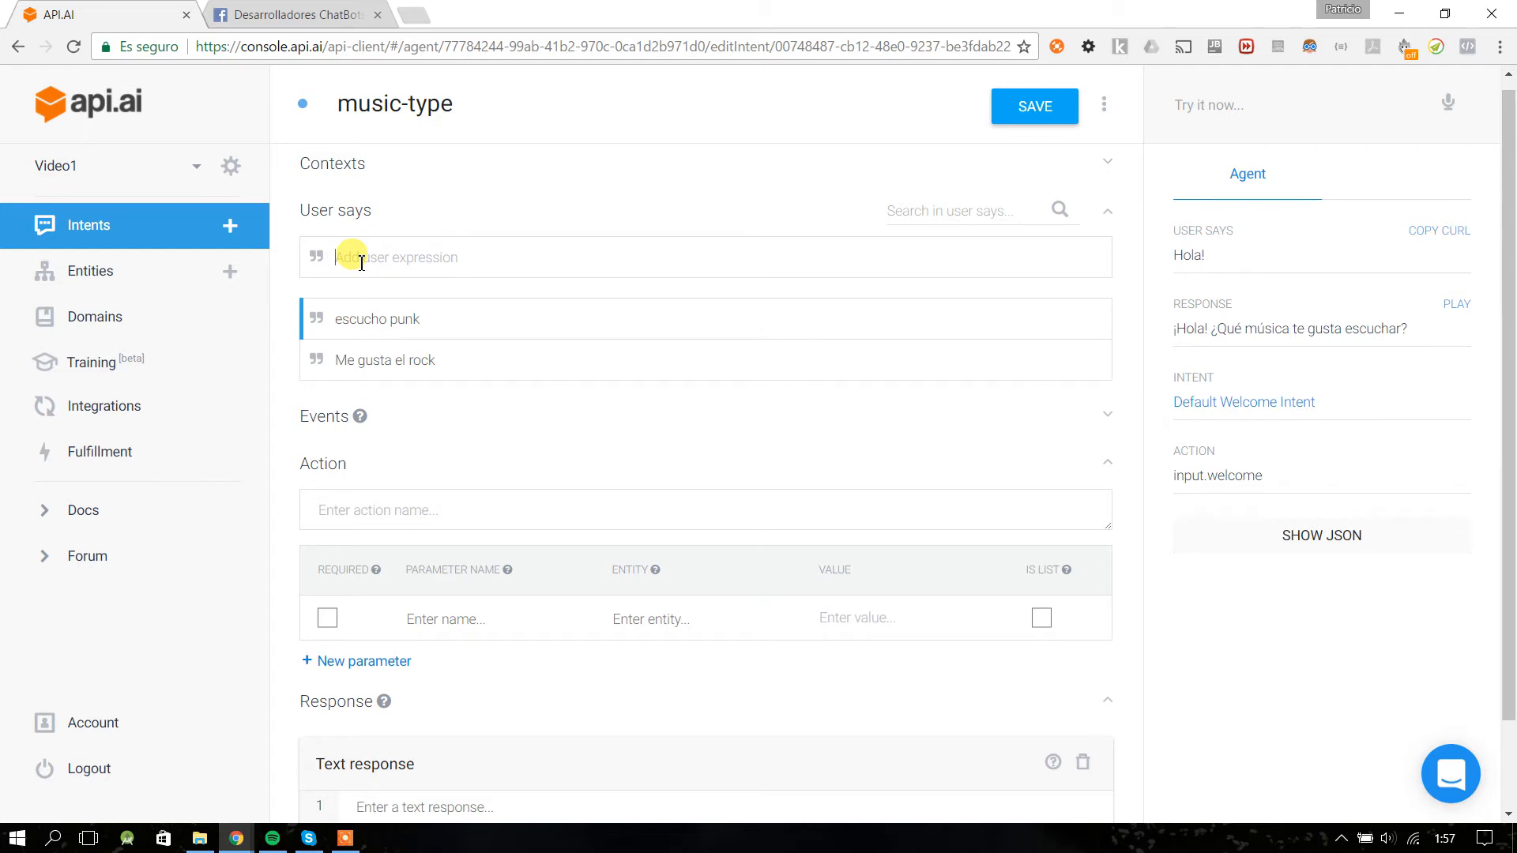
{"action": "type", "text": "la música romántica es mi estilo"}
{"action": "key", "text": "Return"}
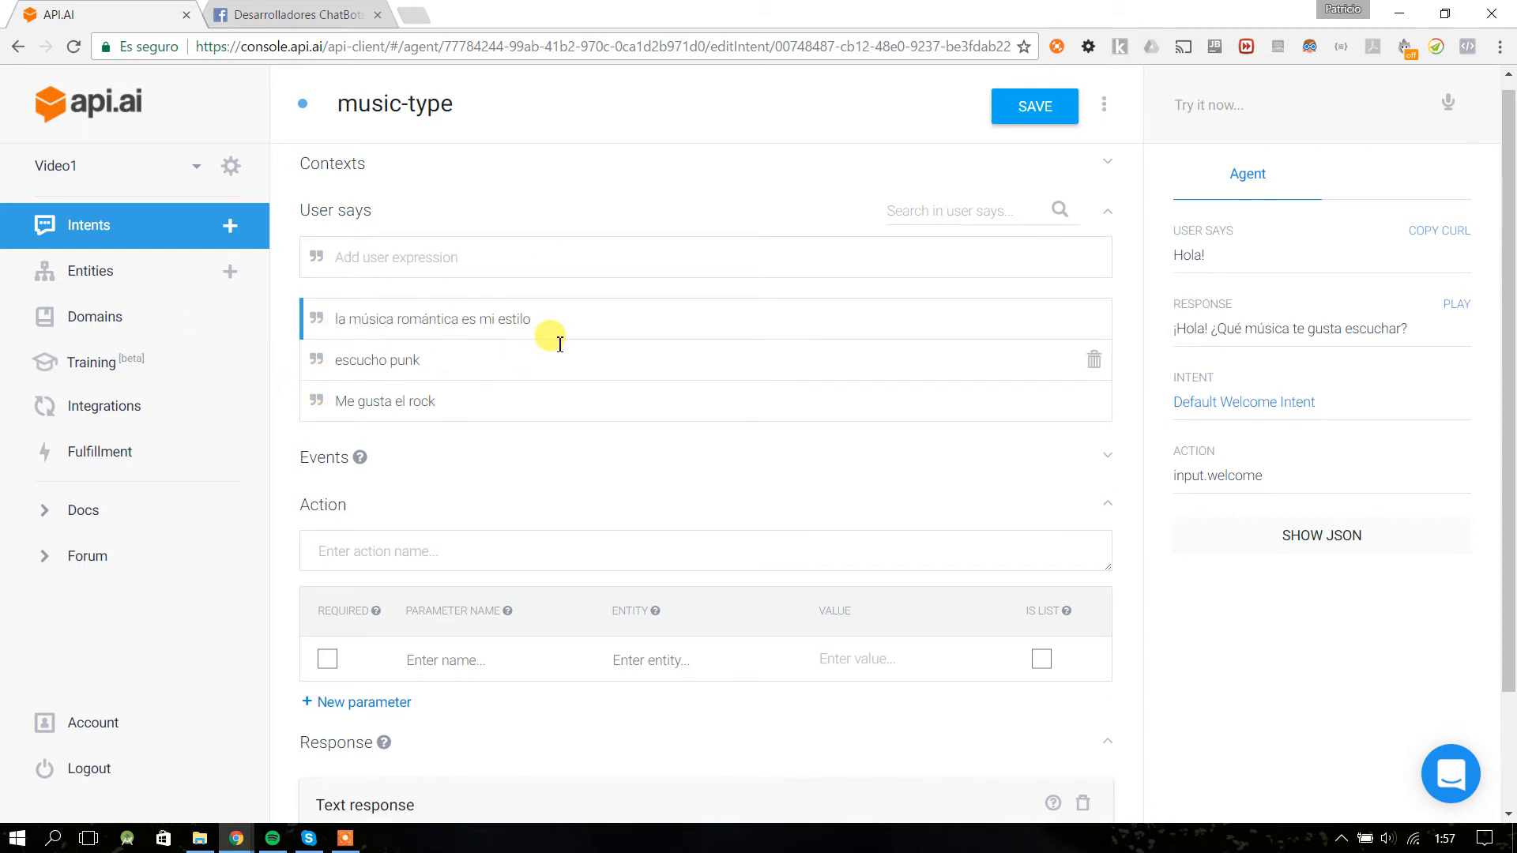
- Review the wording of the three user expressions and save the music-type intent
{"action": "left_click_drag", "start_coordinate": [555, 325], "coordinate": [335, 318]}
{"action": "left_click", "coordinate": [339, 318]}
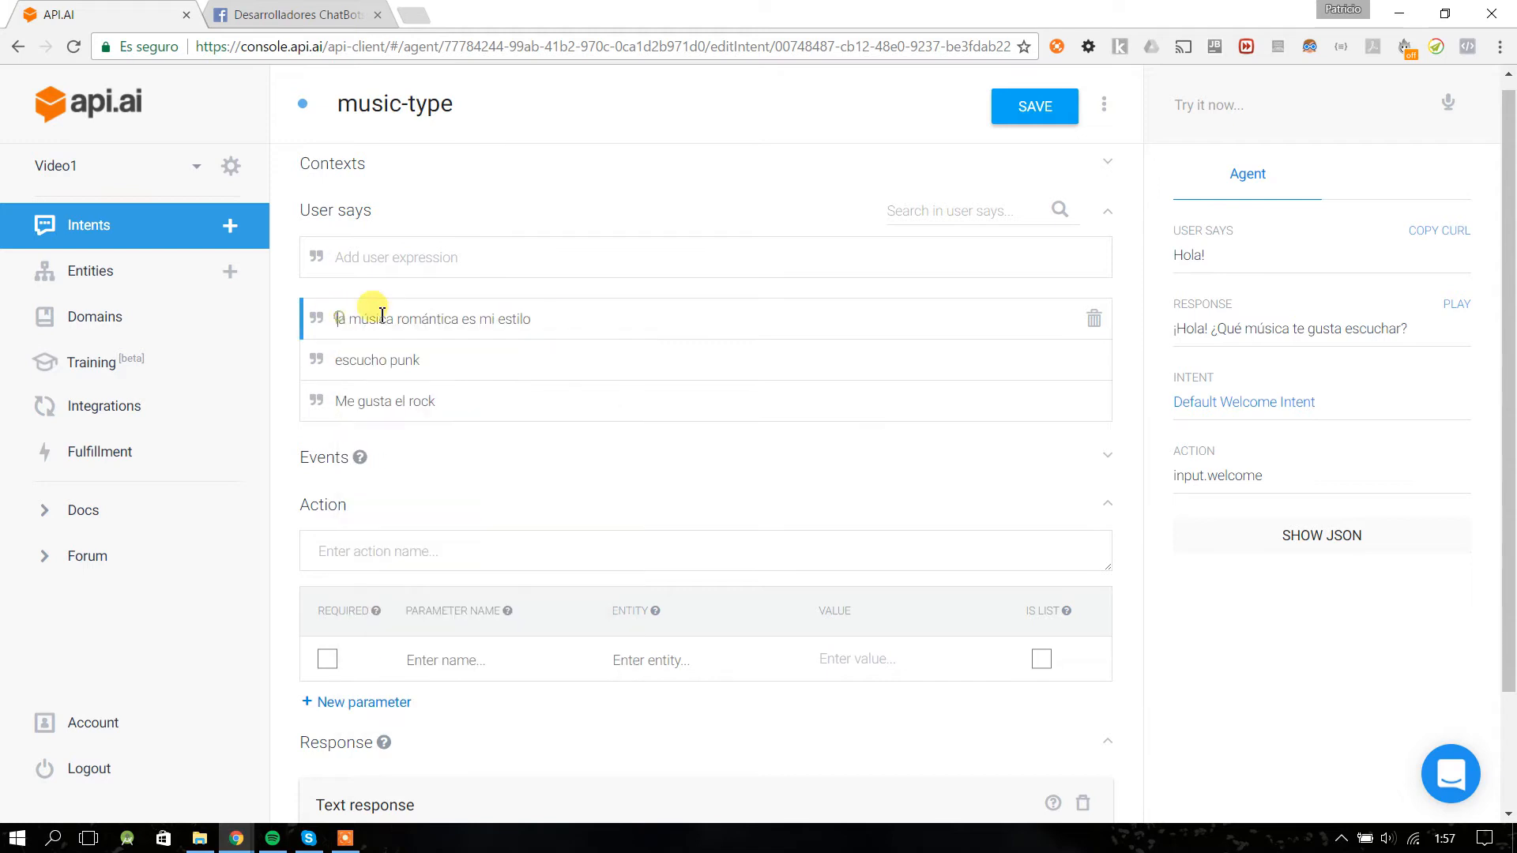
{"action": "left_click_drag", "start_coordinate": [545, 318], "coordinate": [324, 316]}
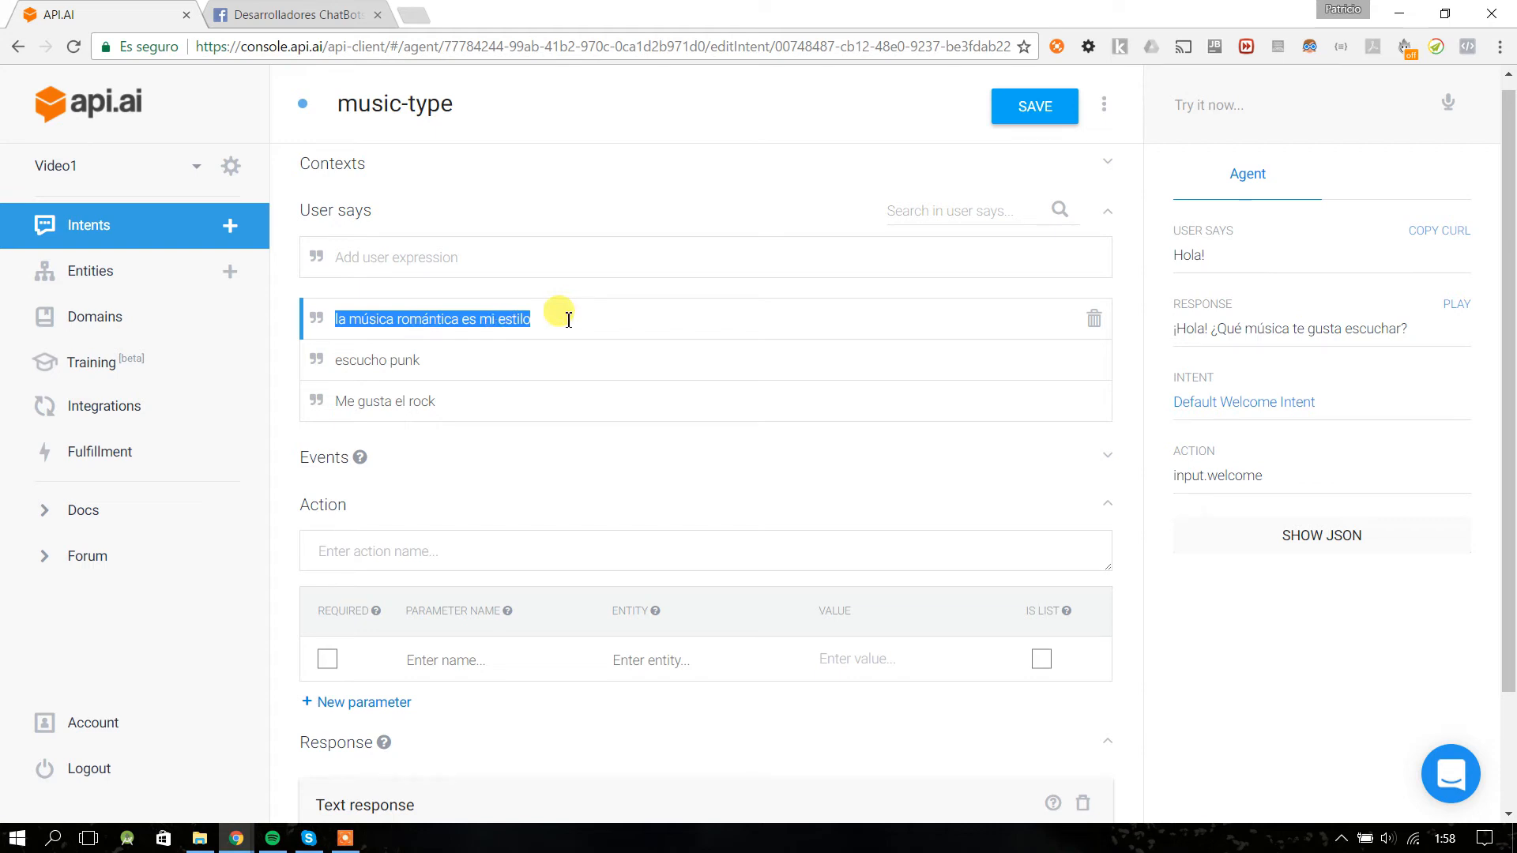
{"action": "left_click", "coordinate": [609, 309]}
{"action": "left_click_drag", "start_coordinate": [565, 321], "coordinate": [250, 327]}
{"action": "left_click_drag", "start_coordinate": [478, 366], "coordinate": [338, 374]}
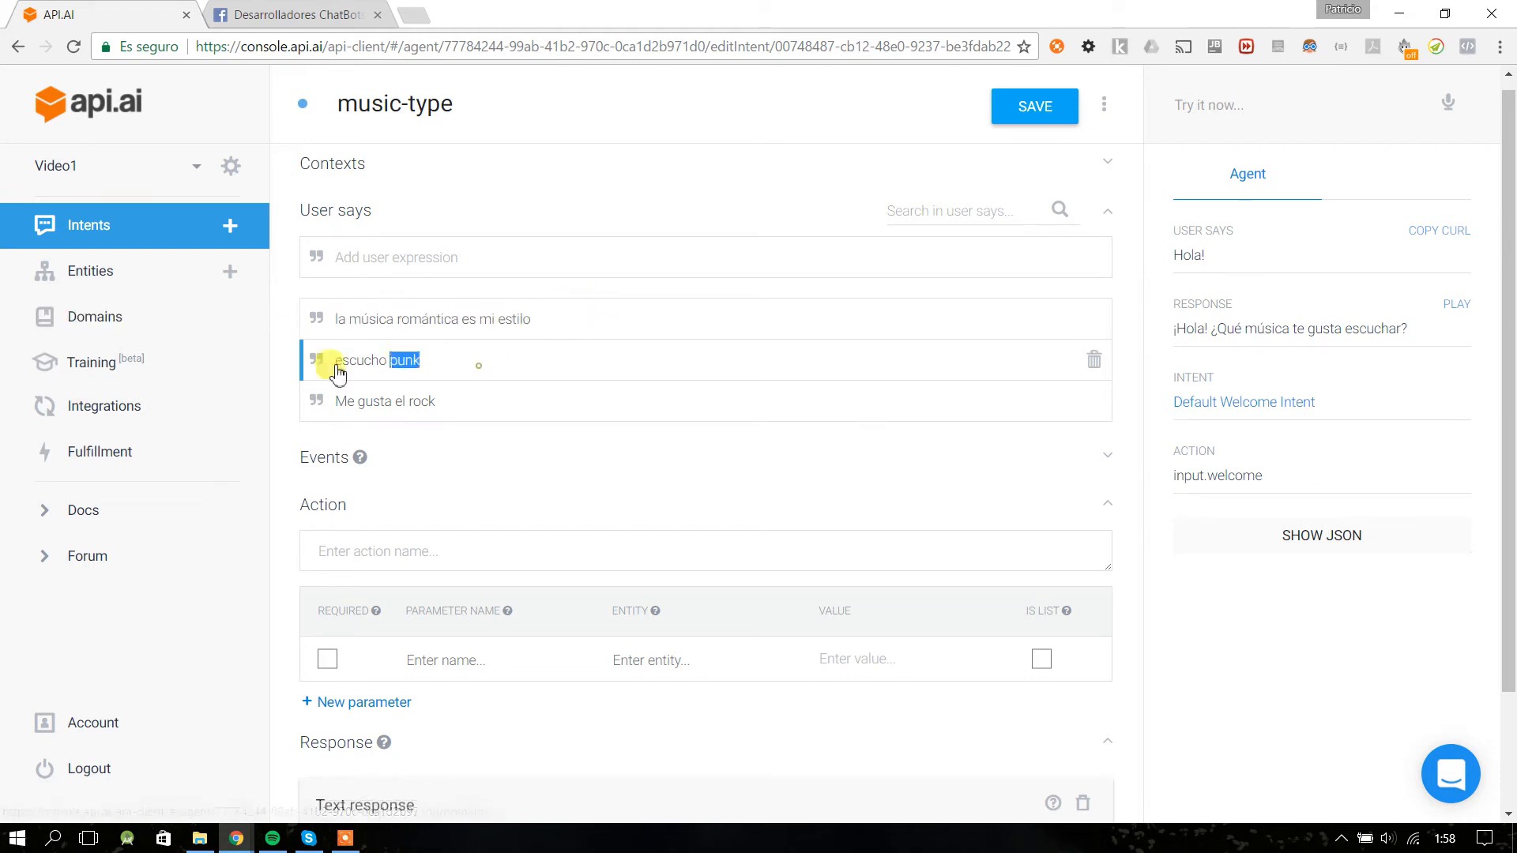
{"action": "left_click_drag", "start_coordinate": [491, 399], "coordinate": [331, 403]}
{"action": "left_click", "coordinate": [1033, 106]}
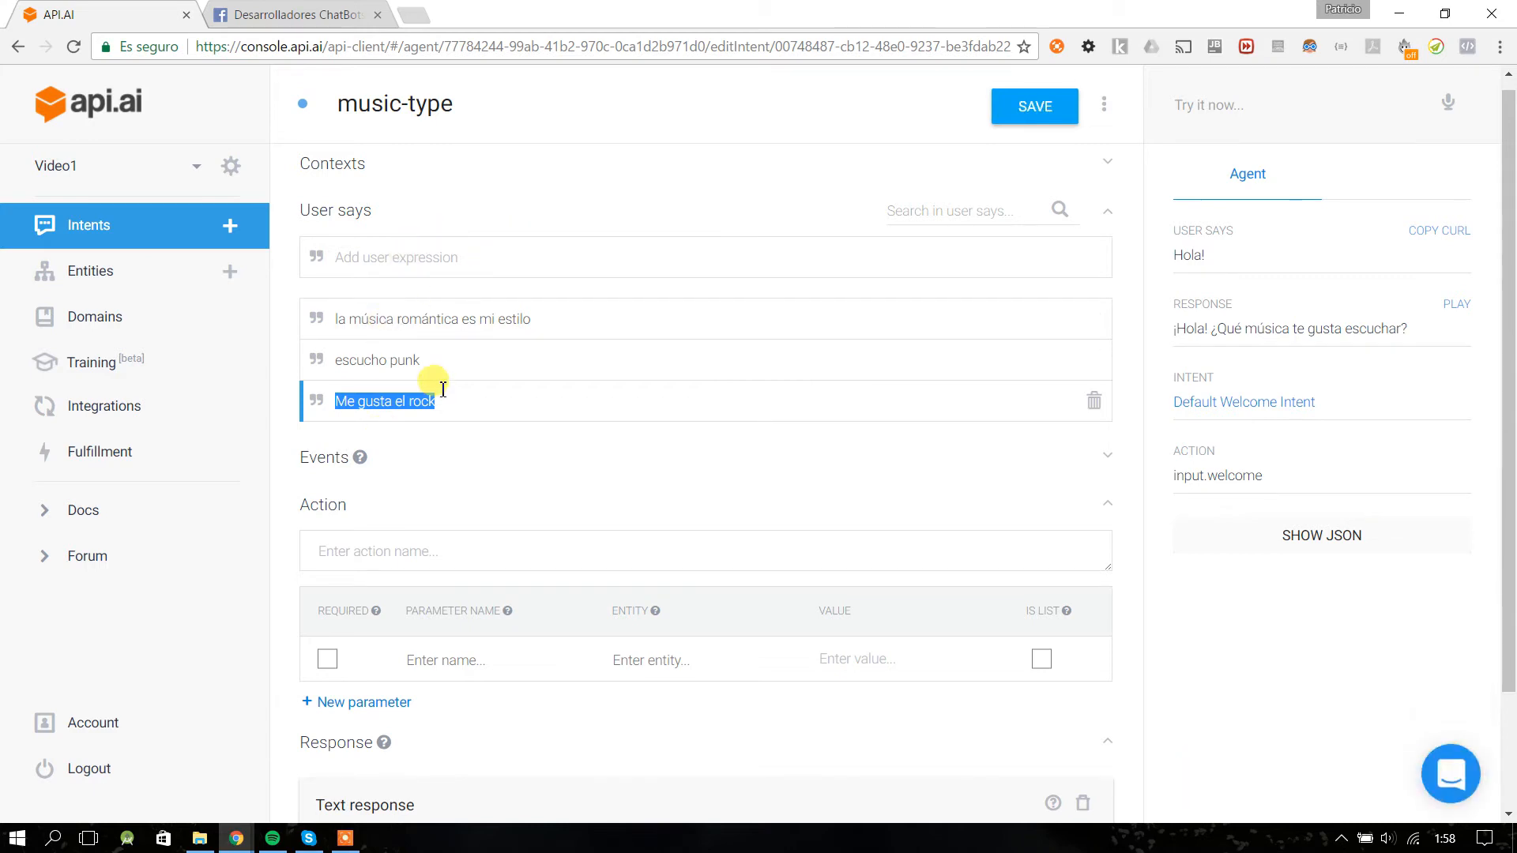
- Examine the genre words "punk", "rock" and "romántica" in the expressions and the entity options offered for them
{"action": "left_click", "coordinate": [407, 363]}
{"action": "double_click", "coordinate": [406, 364]}
{"action": "left_click", "coordinate": [348, 397]}
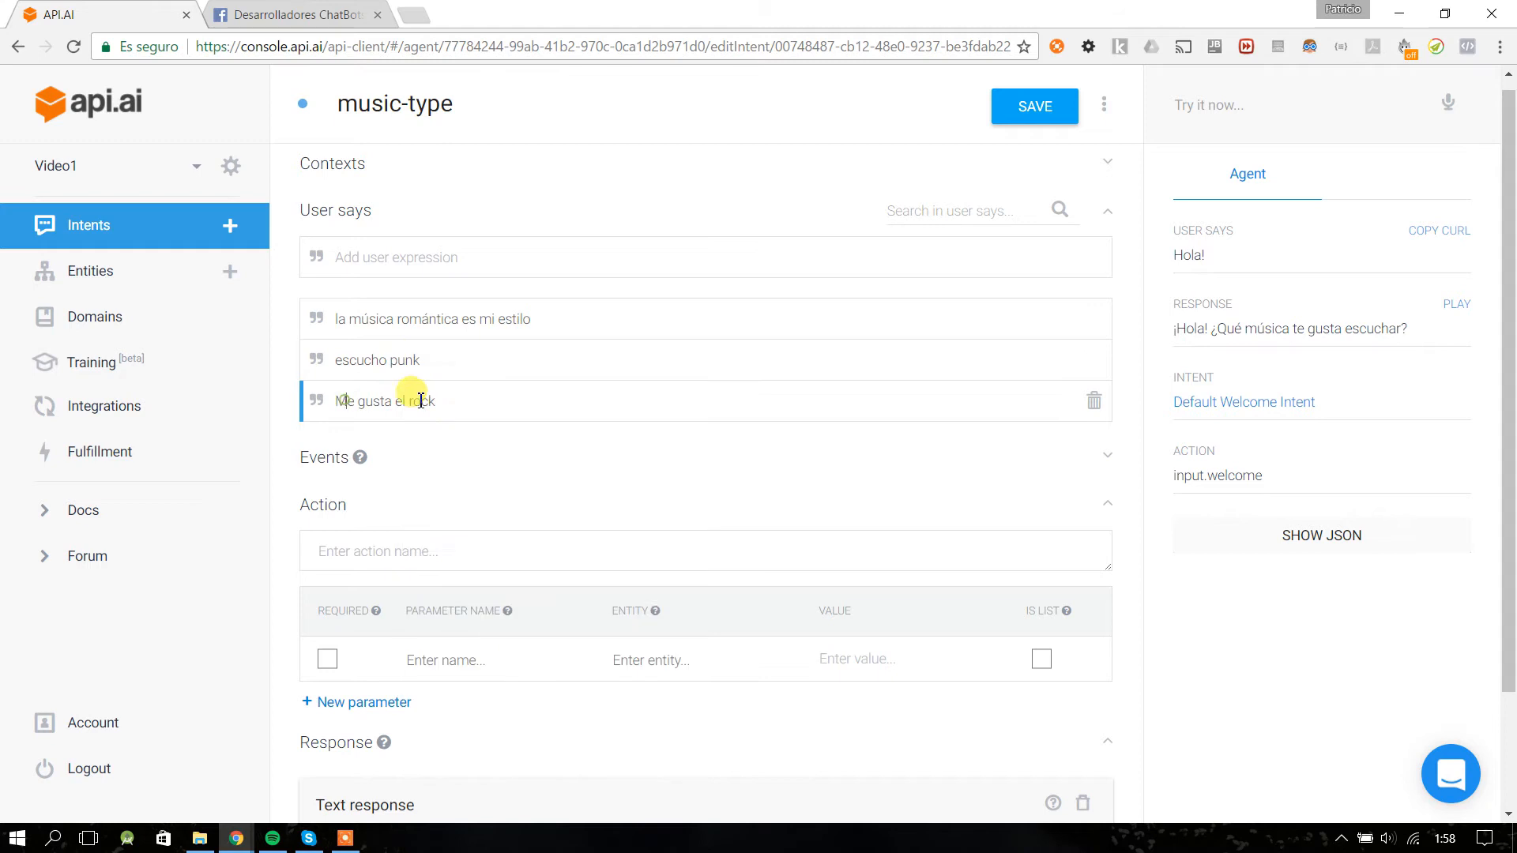
{"action": "double_click", "coordinate": [431, 401]}
{"action": "double_click", "coordinate": [402, 360]}
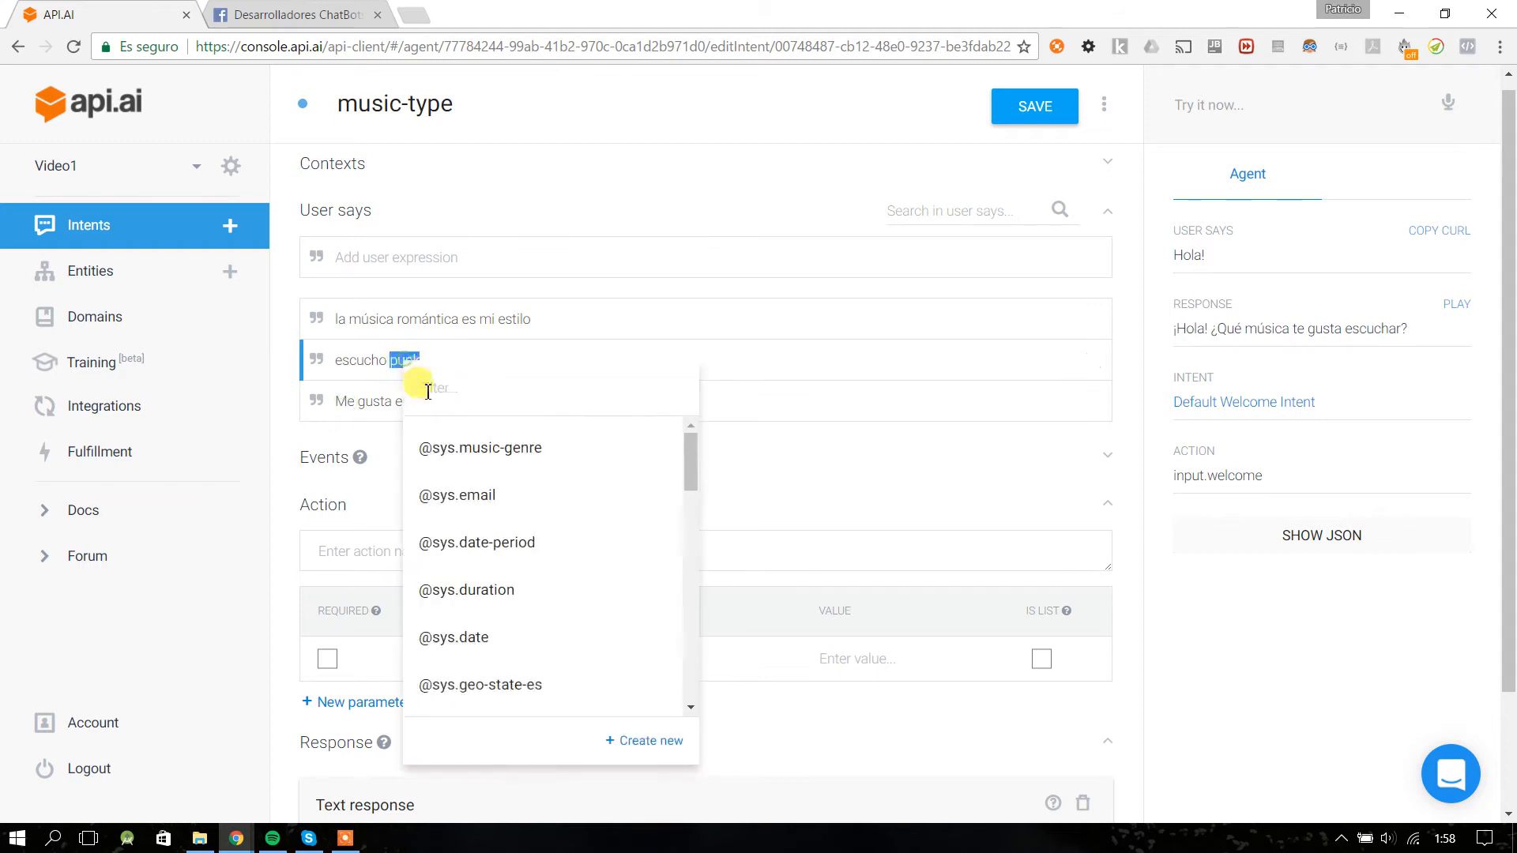
{"action": "left_click", "coordinate": [399, 396]}
{"action": "double_click", "coordinate": [423, 401]}
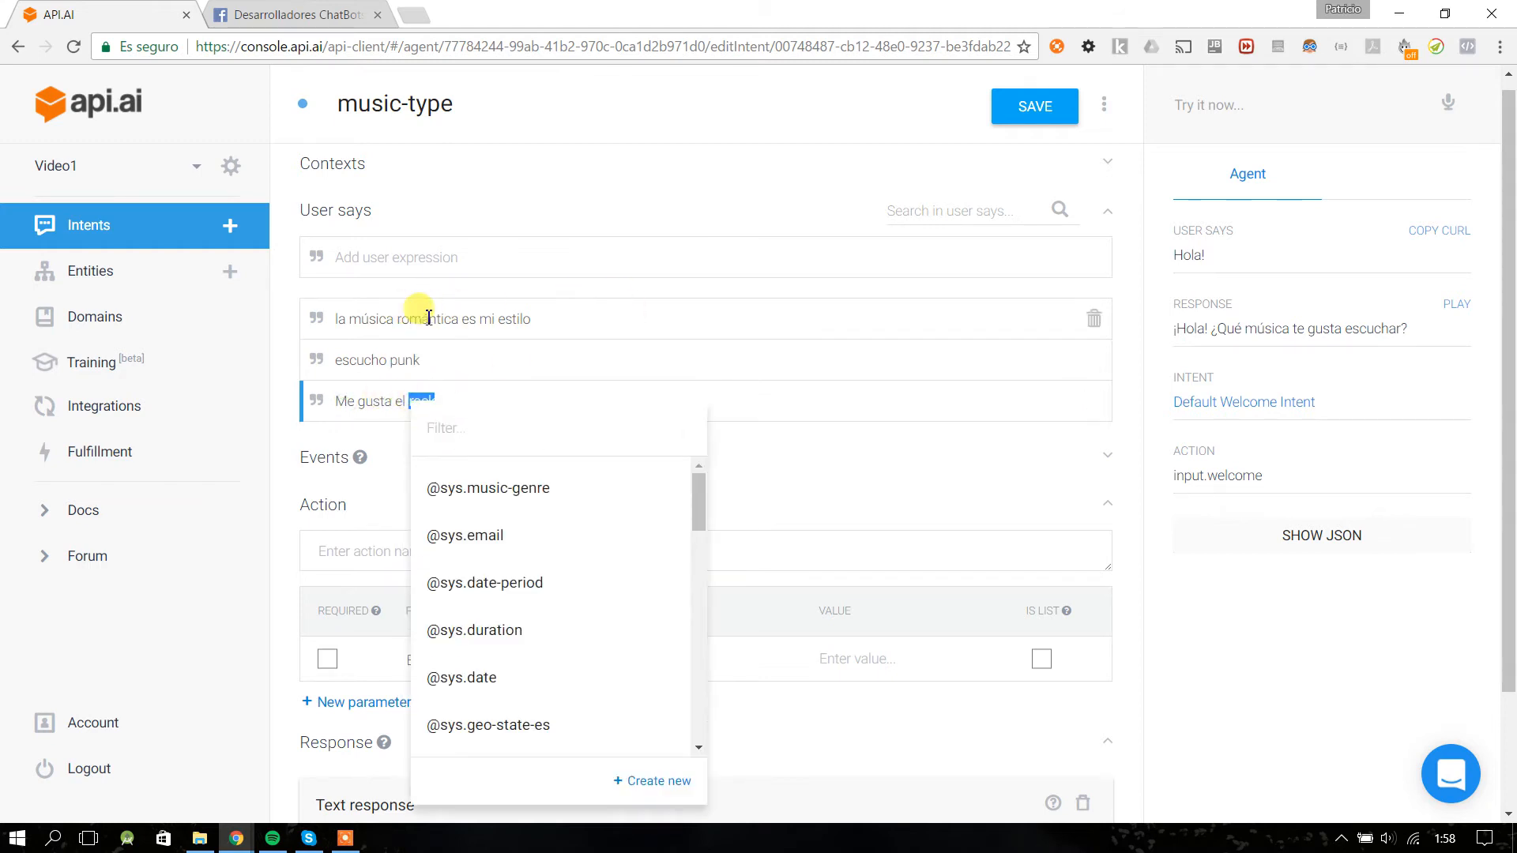
{"action": "double_click", "coordinate": [455, 320]}
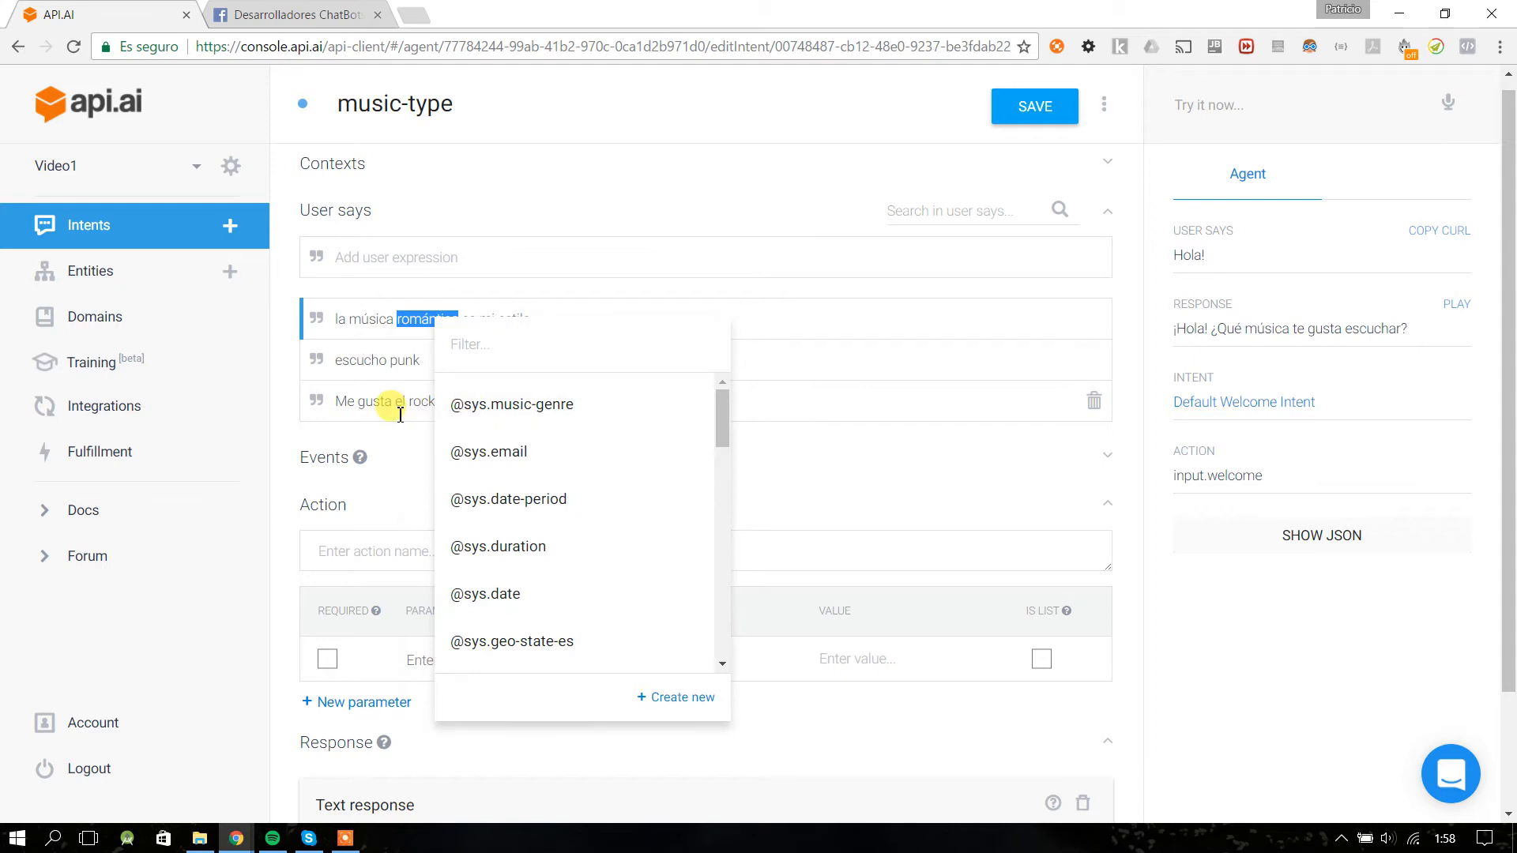
{"action": "left_click", "coordinate": [401, 357]}
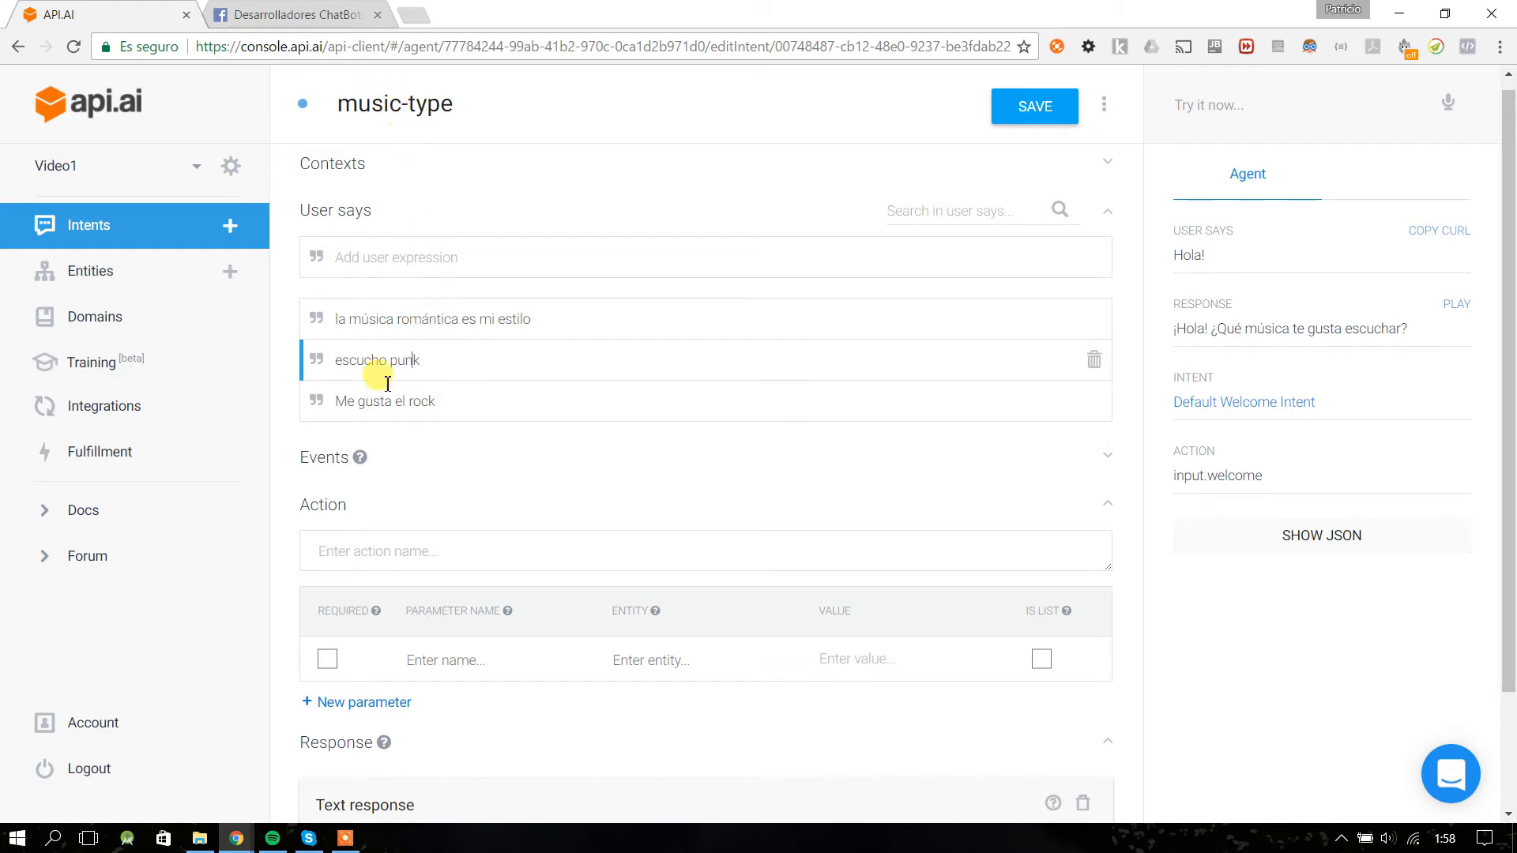
- Compare how each of the three full user expressions states a music preference
{"action": "left_click_drag", "start_coordinate": [514, 321], "coordinate": [294, 315]}
{"action": "left_click_drag", "start_coordinate": [457, 356], "coordinate": [276, 363]}
{"action": "left_click_drag", "start_coordinate": [463, 401], "coordinate": [330, 400]}
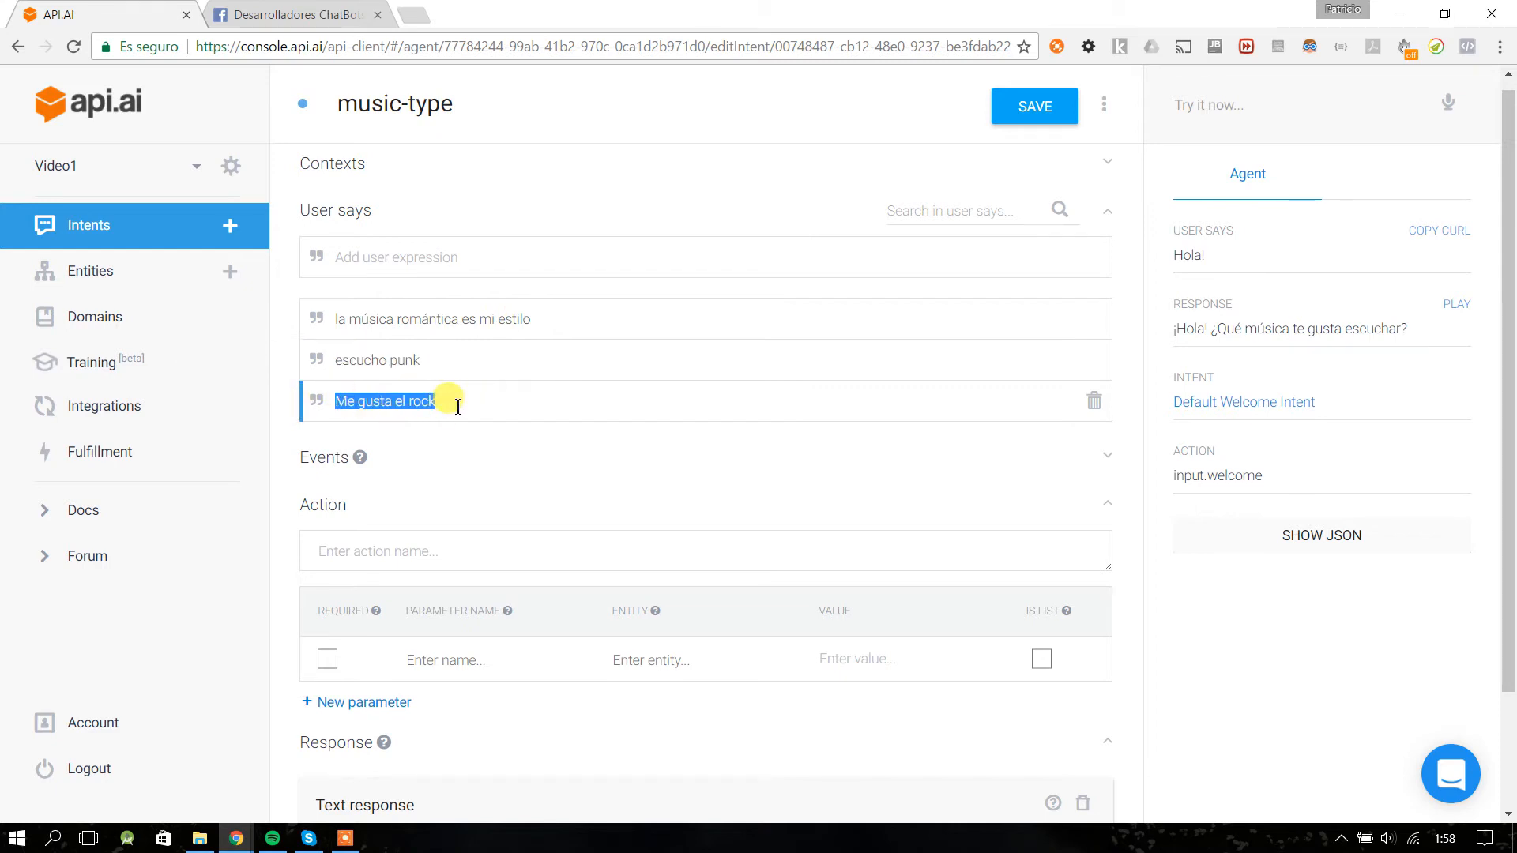
{"action": "left_click_drag", "start_coordinate": [437, 362], "coordinate": [271, 379]}
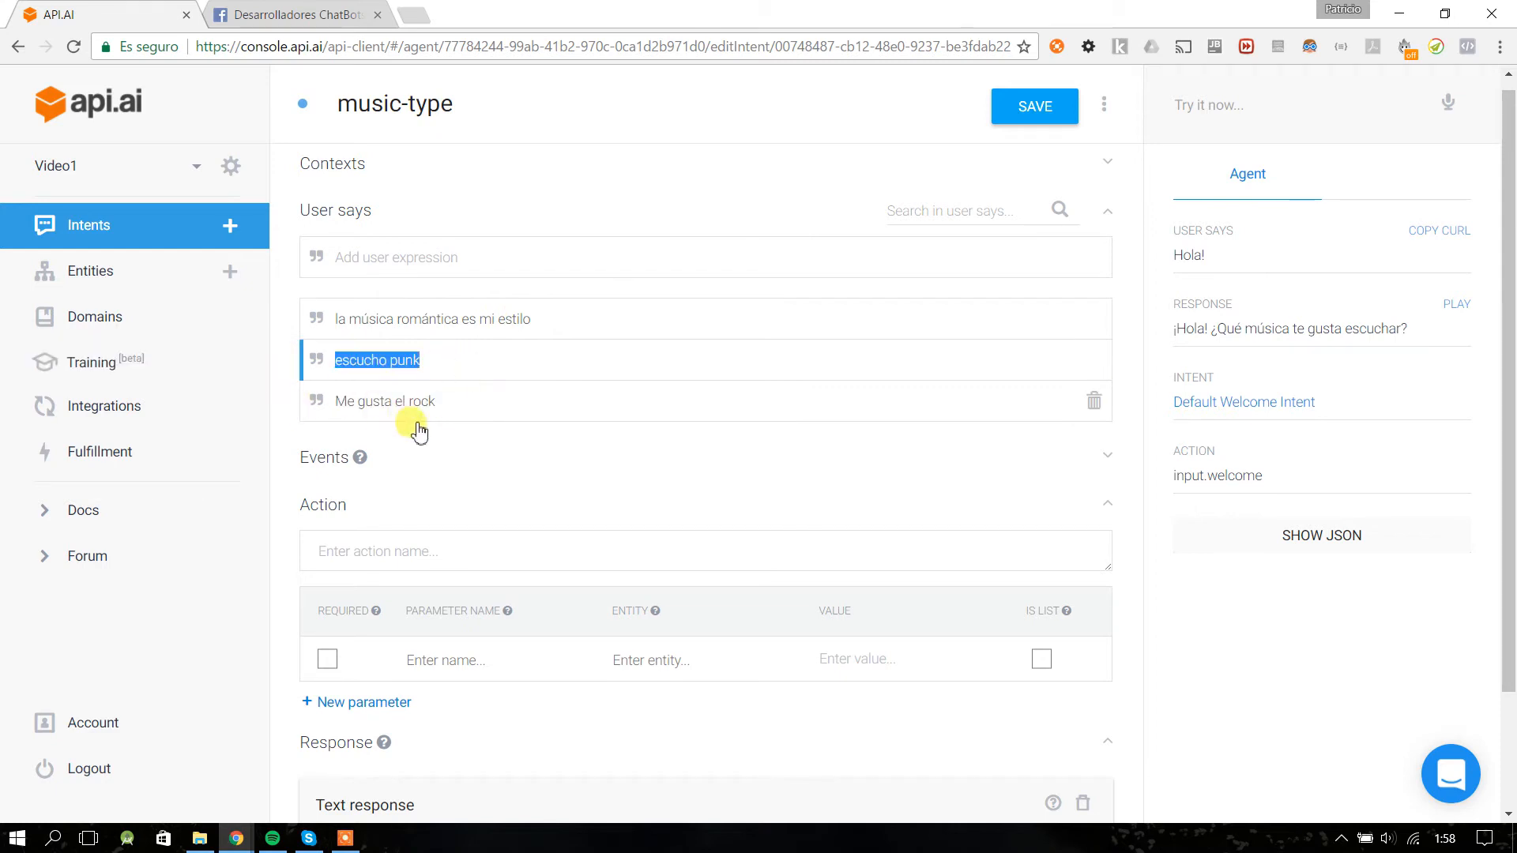
{"action": "left_click_drag", "start_coordinate": [581, 320], "coordinate": [213, 319]}
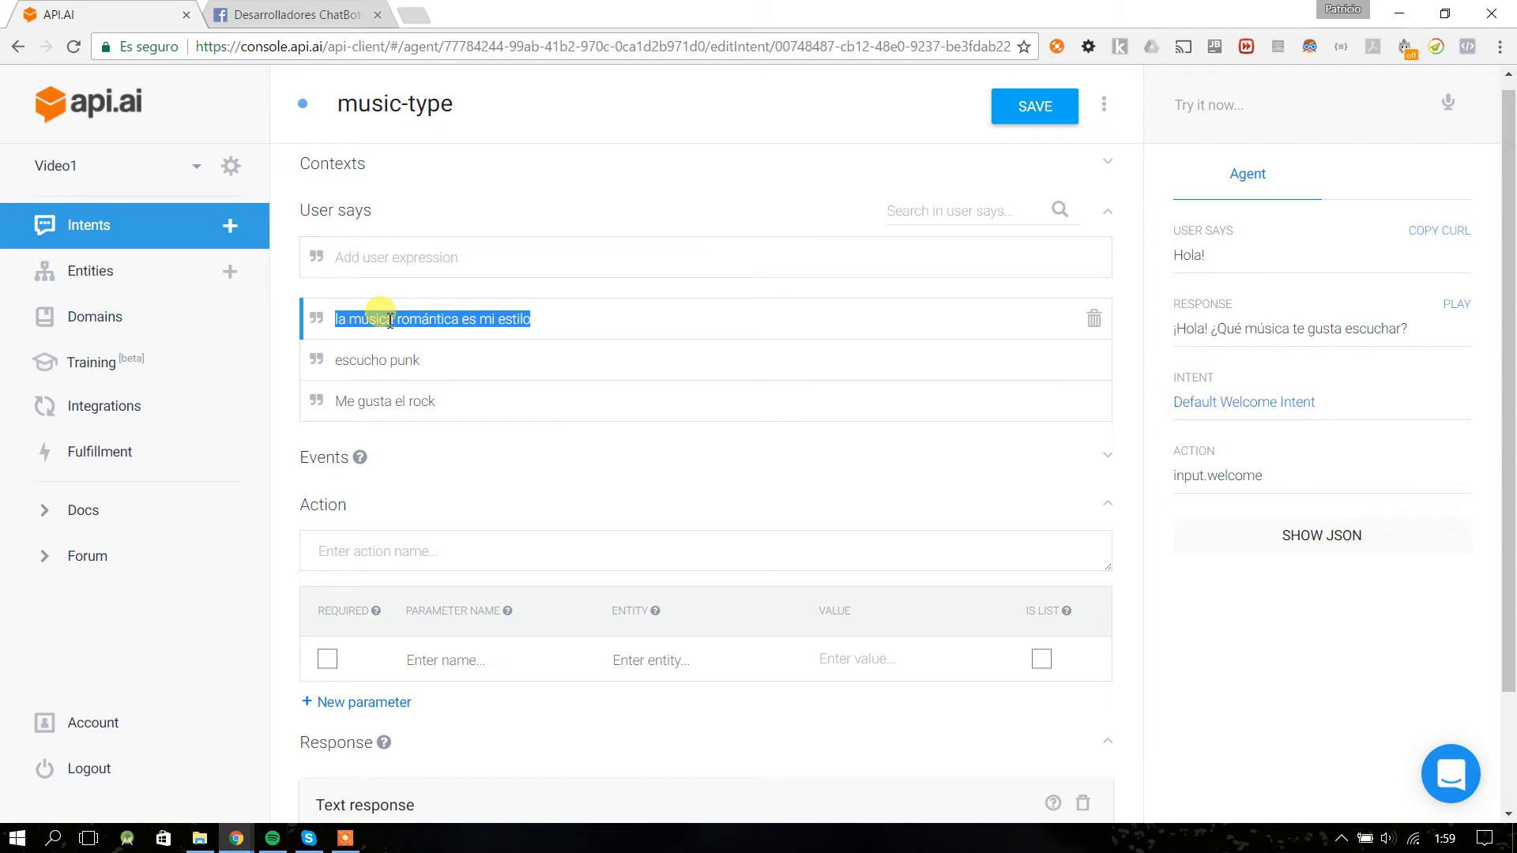
- Inspect "romántica" and "punk" as the variable words within their user expressions
{"action": "left_click", "coordinate": [490, 324]}
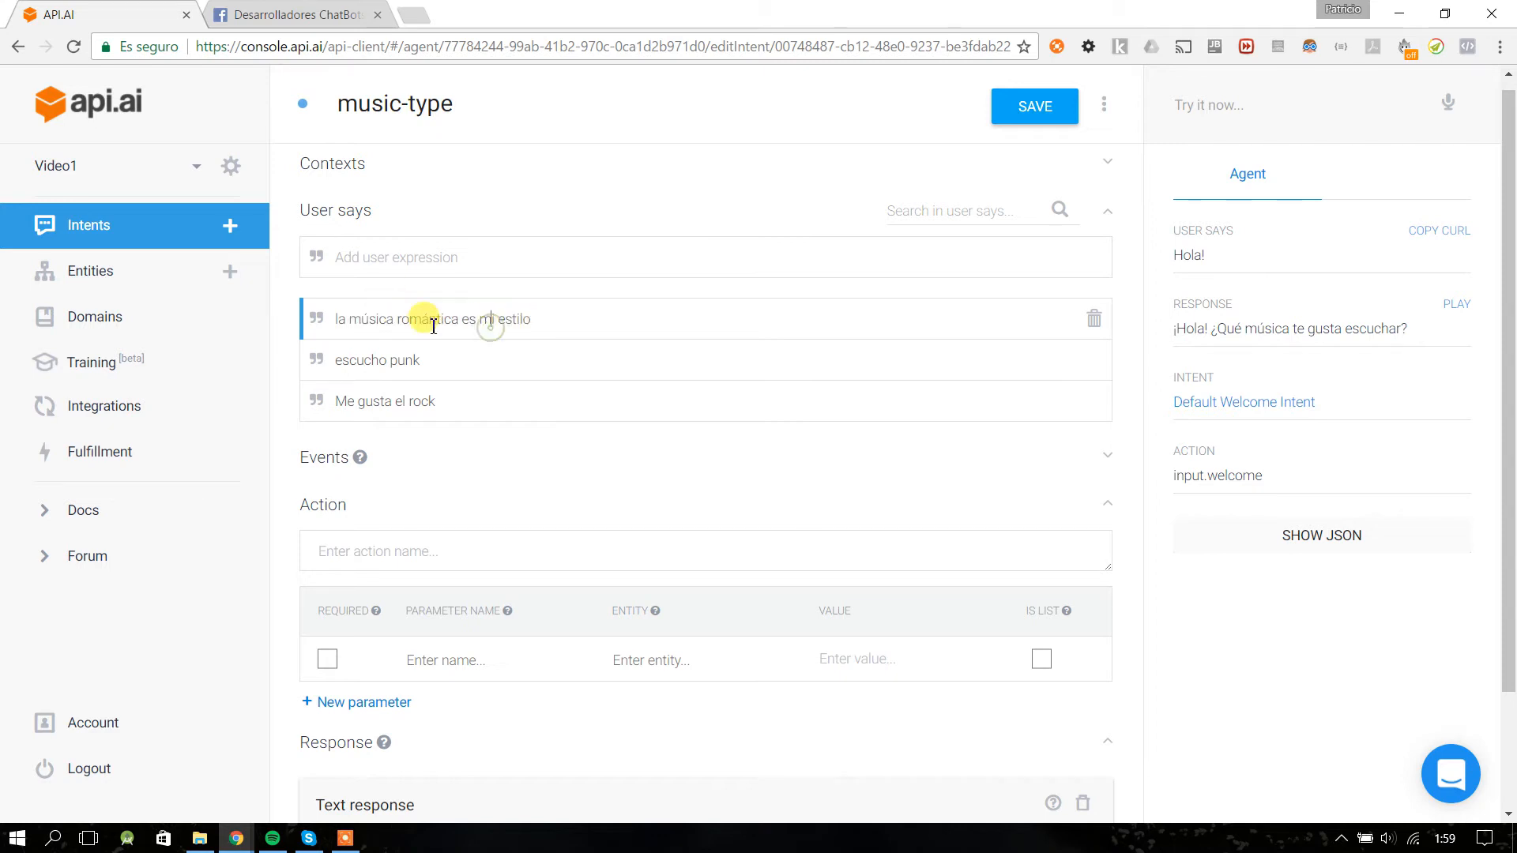
{"action": "double_click", "coordinate": [423, 320]}
{"action": "double_click", "coordinate": [428, 316]}
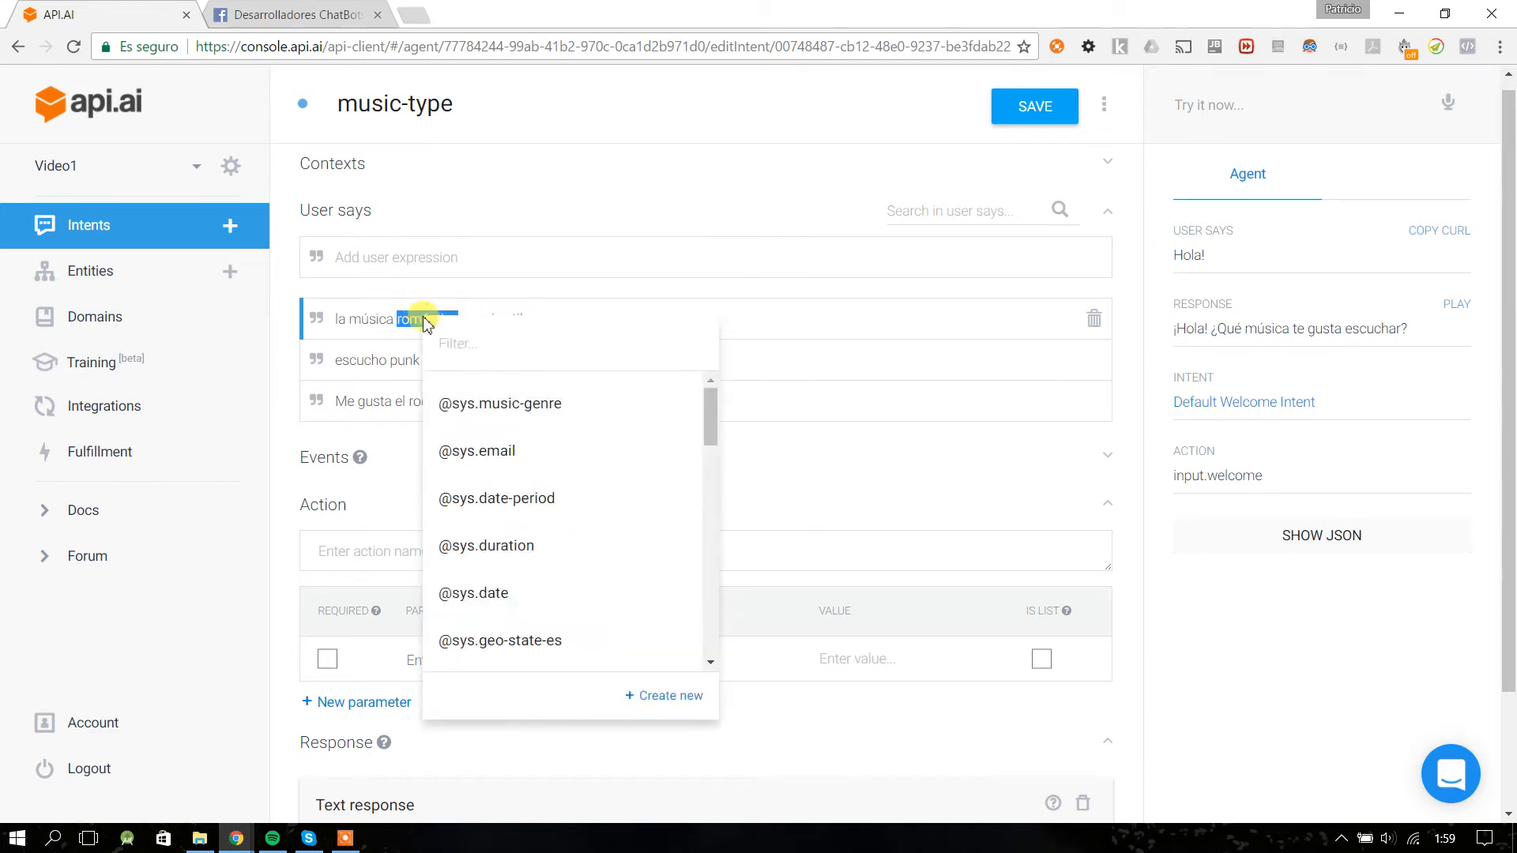
{"action": "double_click", "coordinate": [402, 361]}
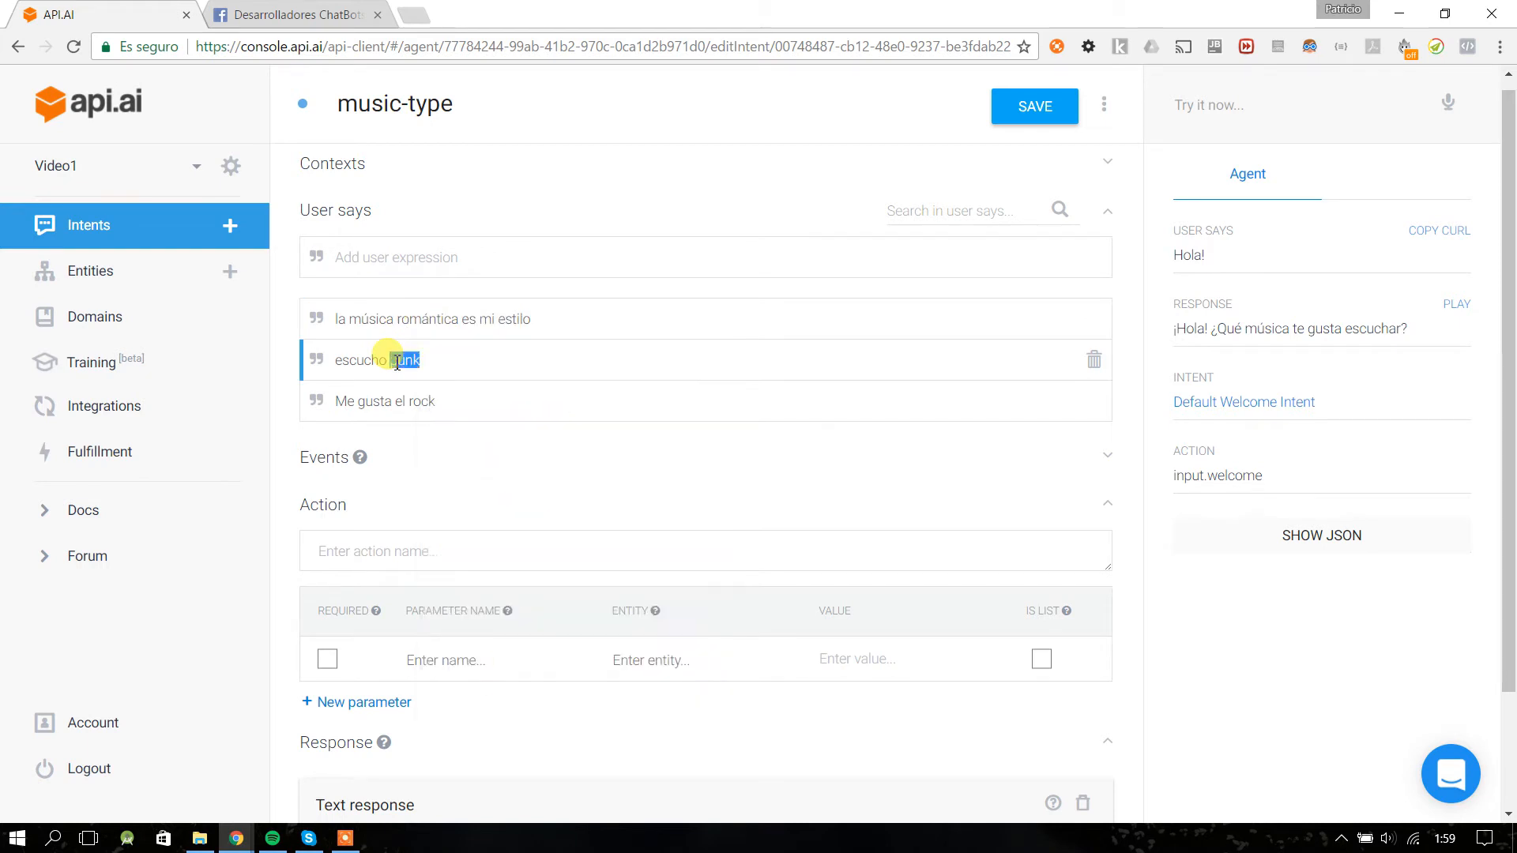
{"action": "left_click", "coordinate": [435, 318]}
{"action": "double_click", "coordinate": [420, 318]}
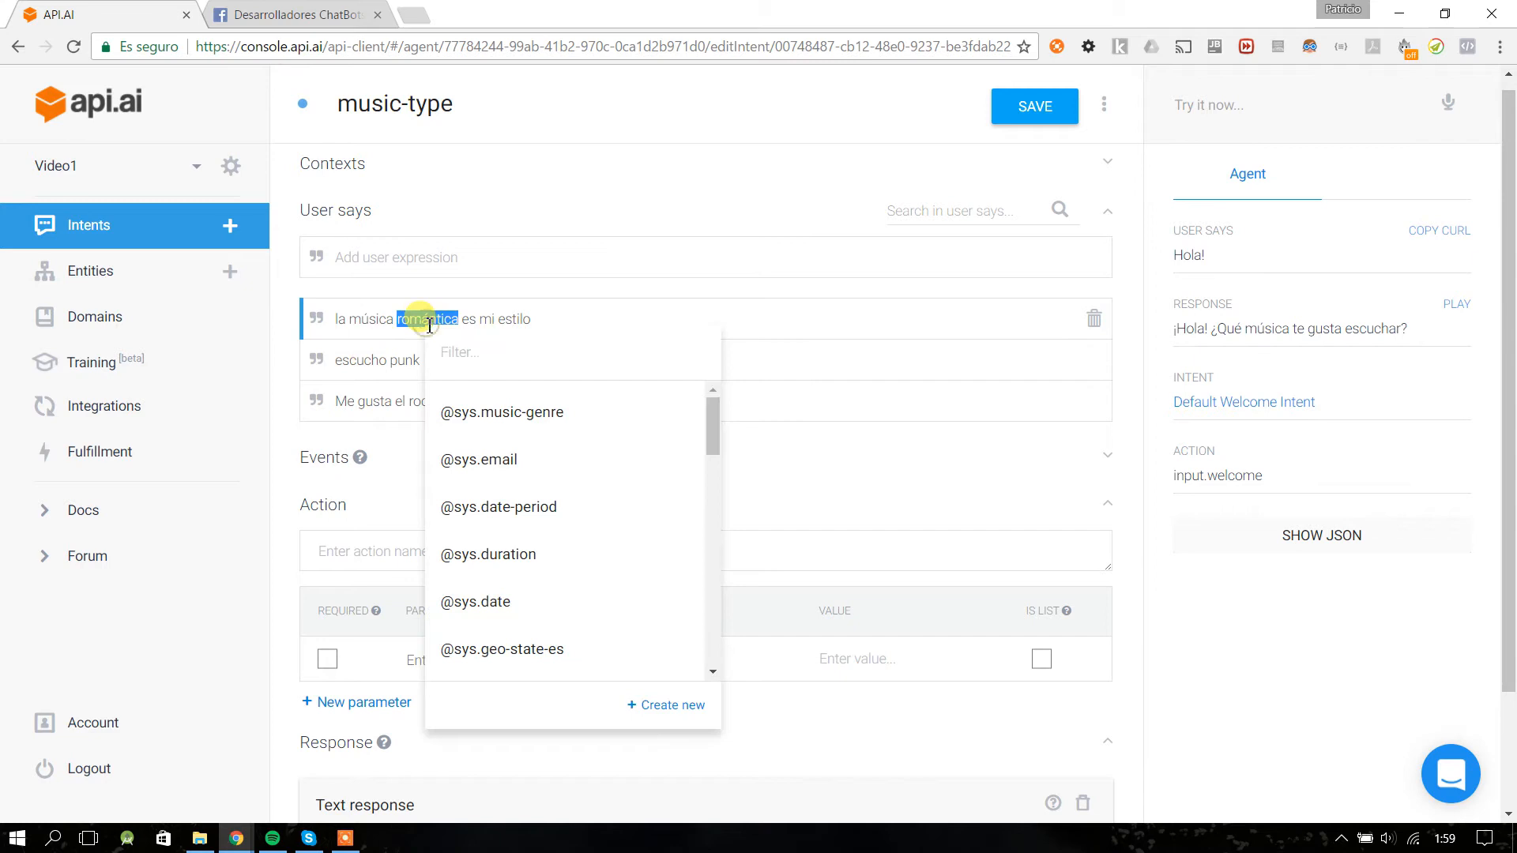
{"action": "left_click", "coordinate": [413, 364]}
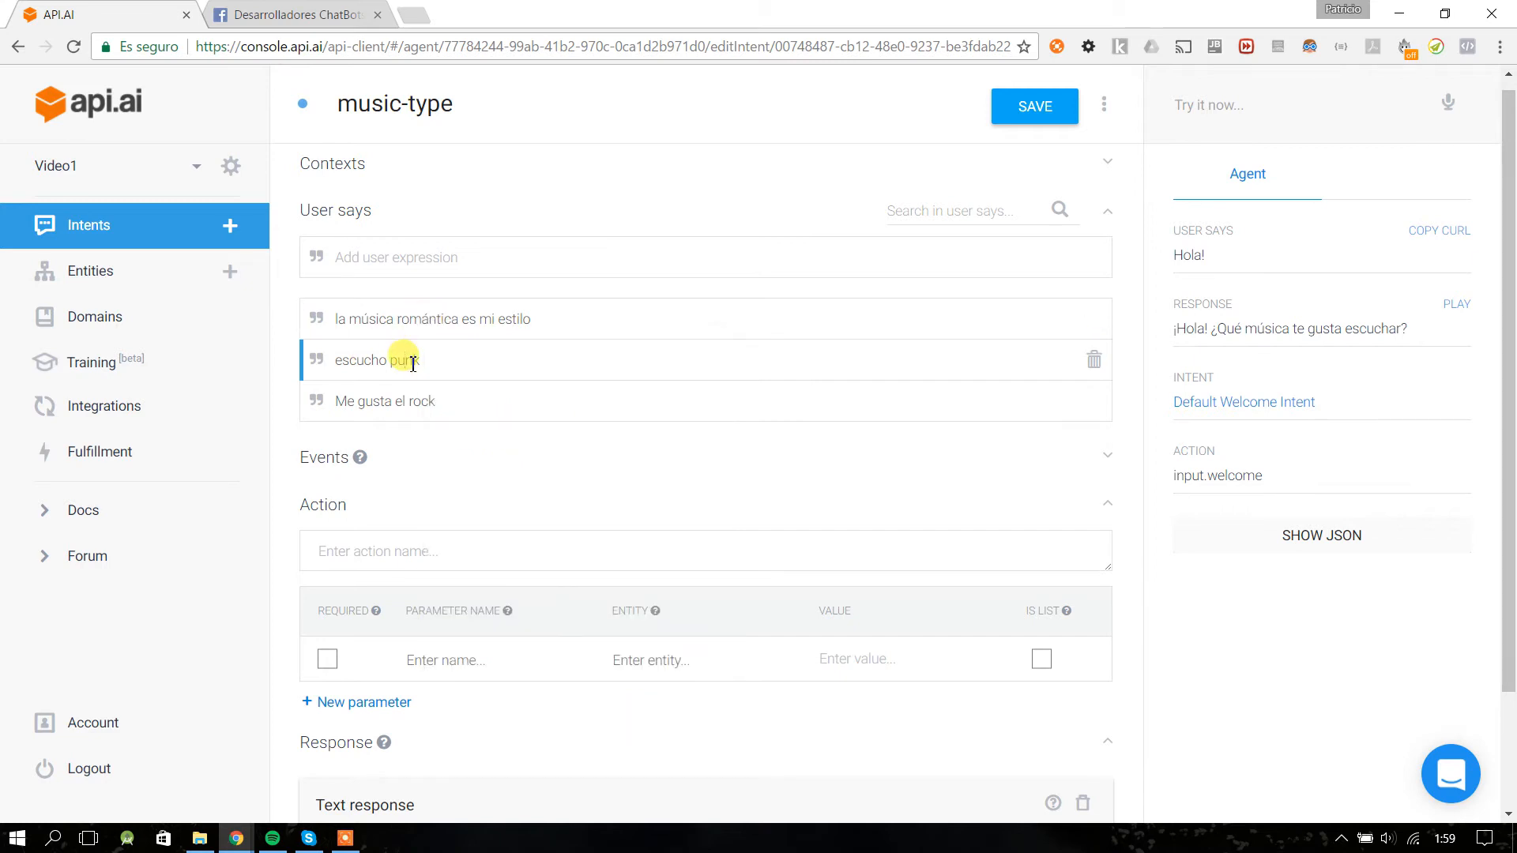
- Look through the full list of system entities offered for "romántica" in the romantic music expression
{"action": "double_click", "coordinate": [433, 322]}
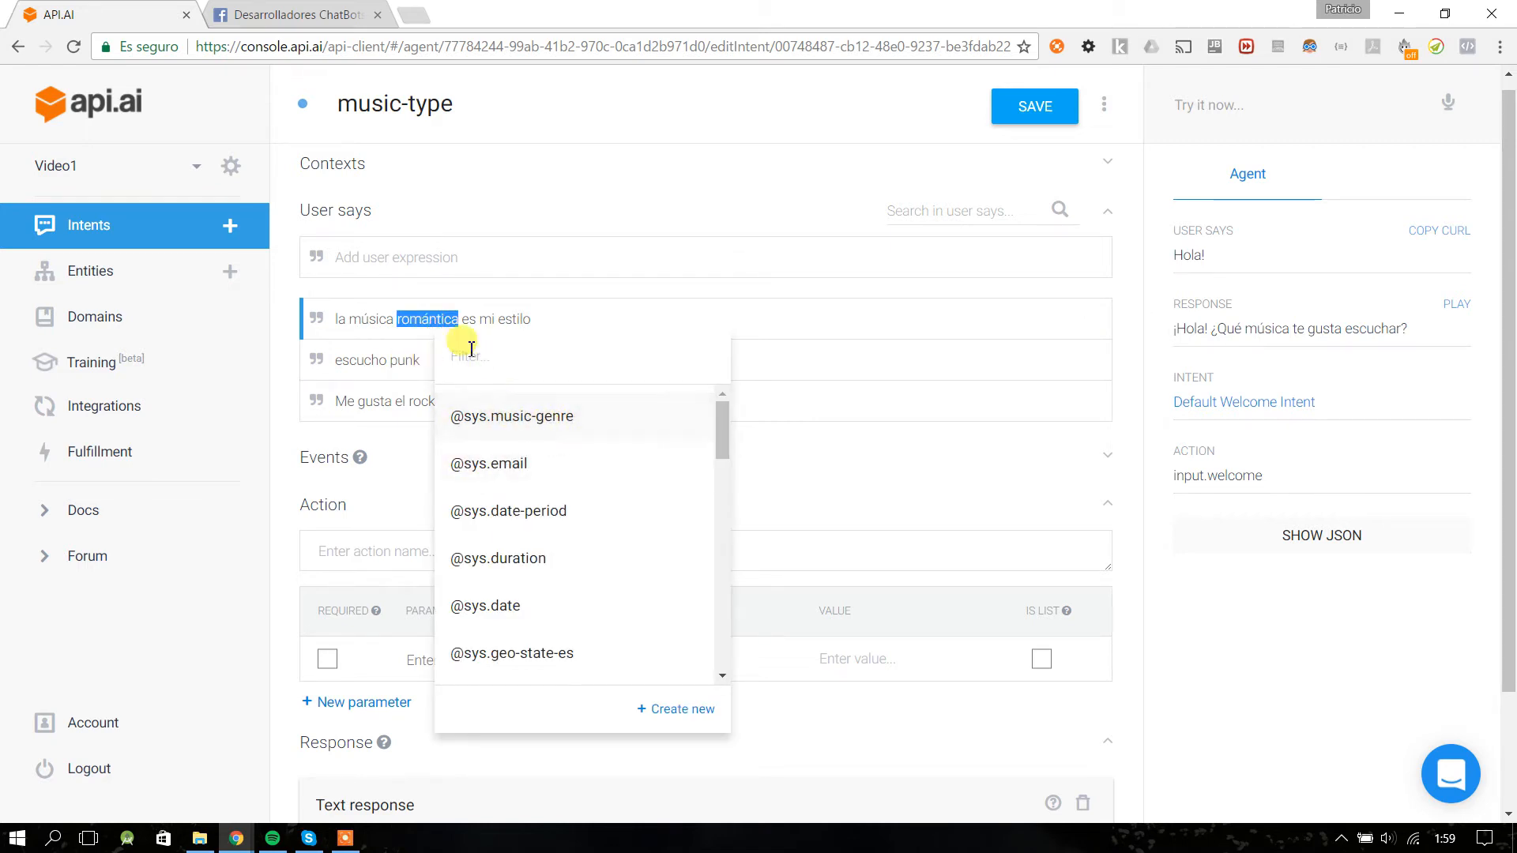
{"action": "scroll", "coordinate": [575, 440], "scroll_direction": "down", "scroll_amount": 6}
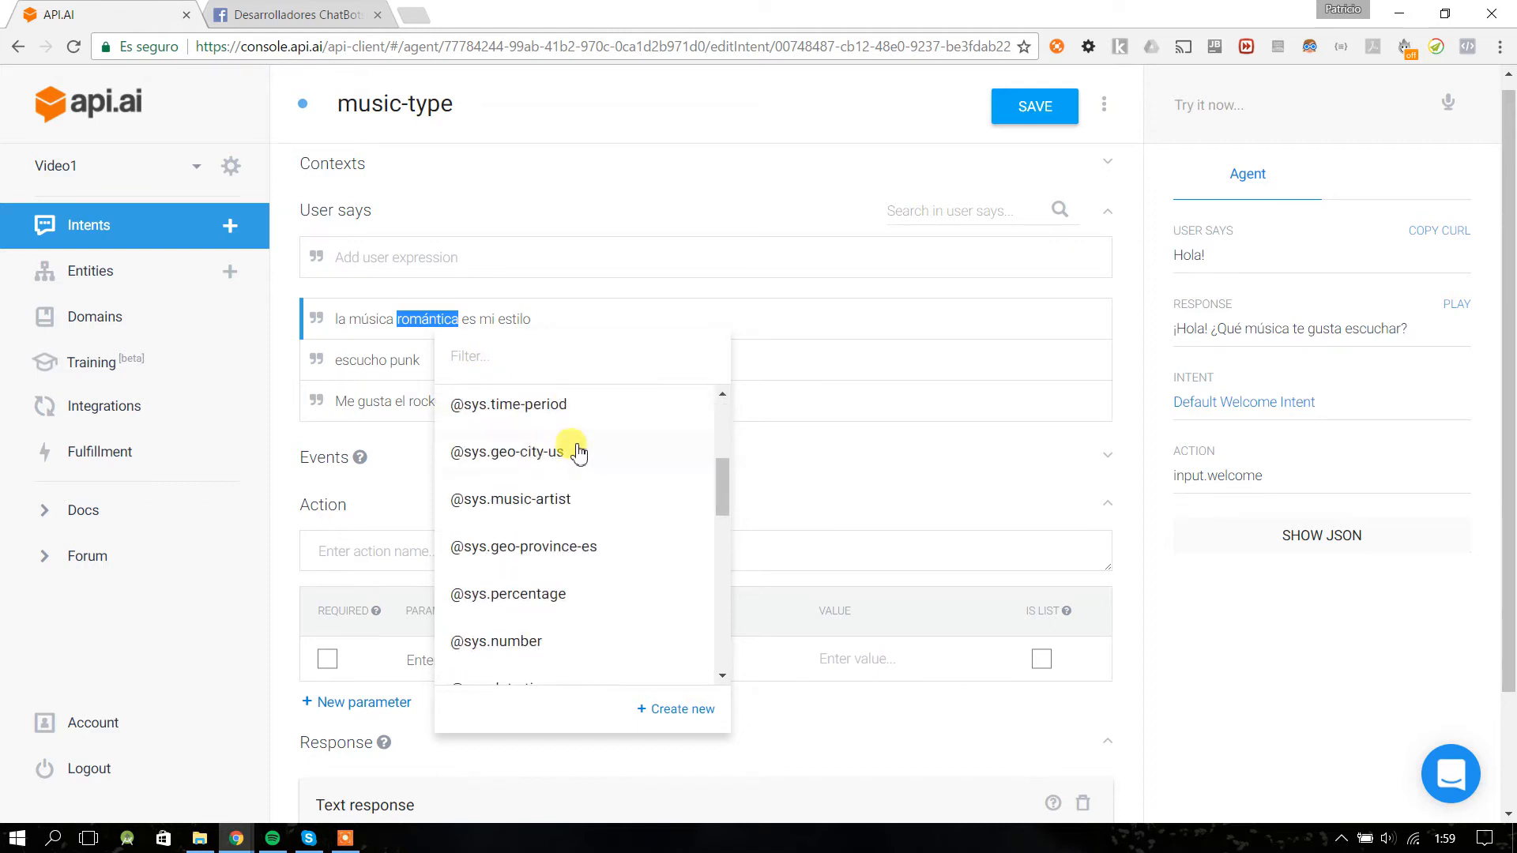
{"action": "scroll", "coordinate": [578, 450], "scroll_direction": "down", "scroll_amount": 5}
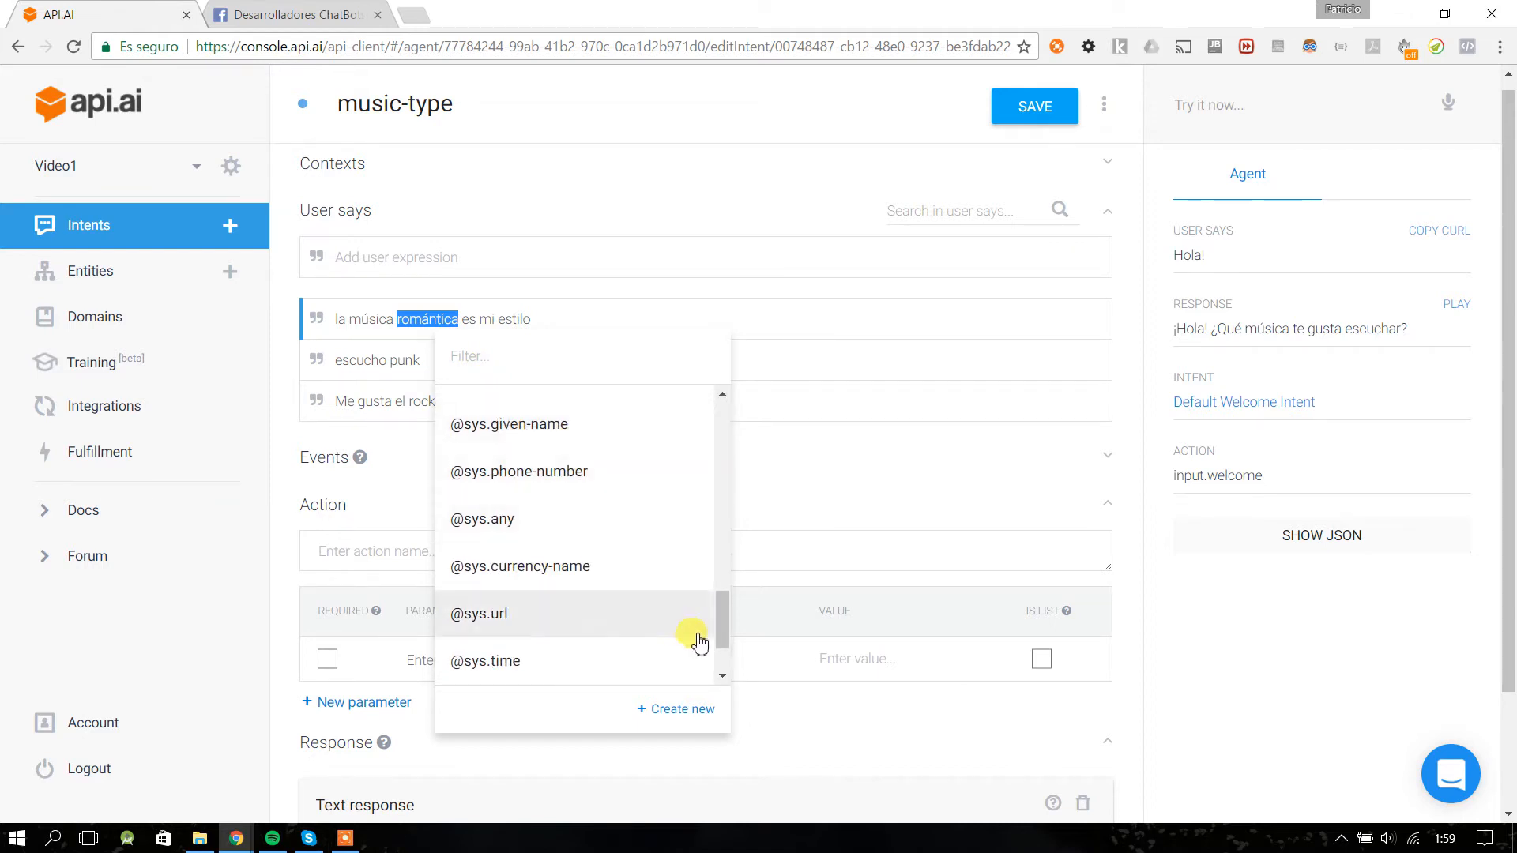
{"action": "left_click_drag", "start_coordinate": [723, 623], "coordinate": [723, 411]}
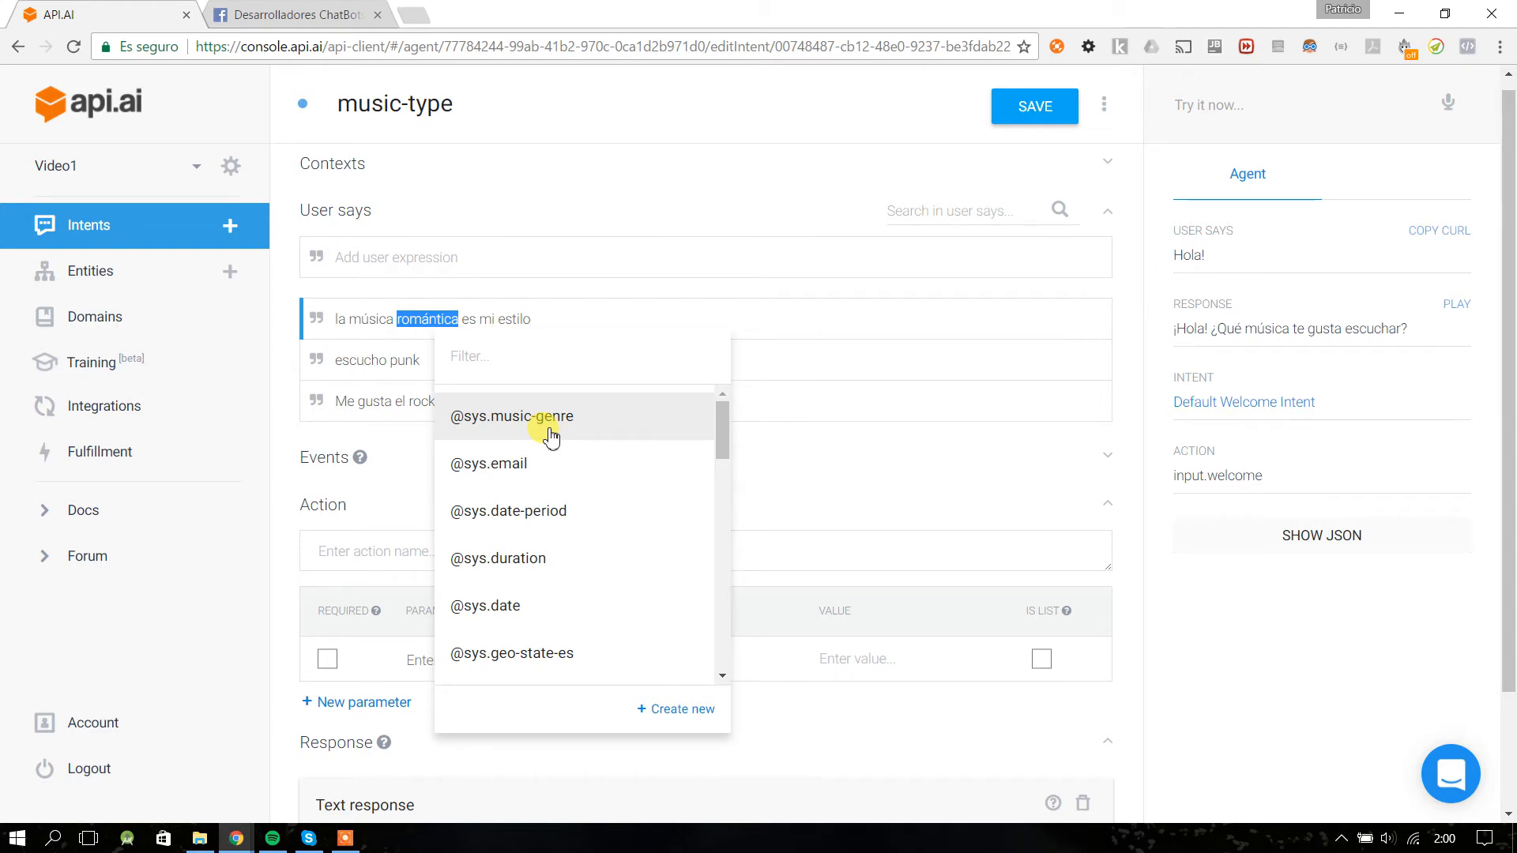
{"action": "scroll", "coordinate": [521, 524], "scroll_direction": "down", "scroll_amount": 1}
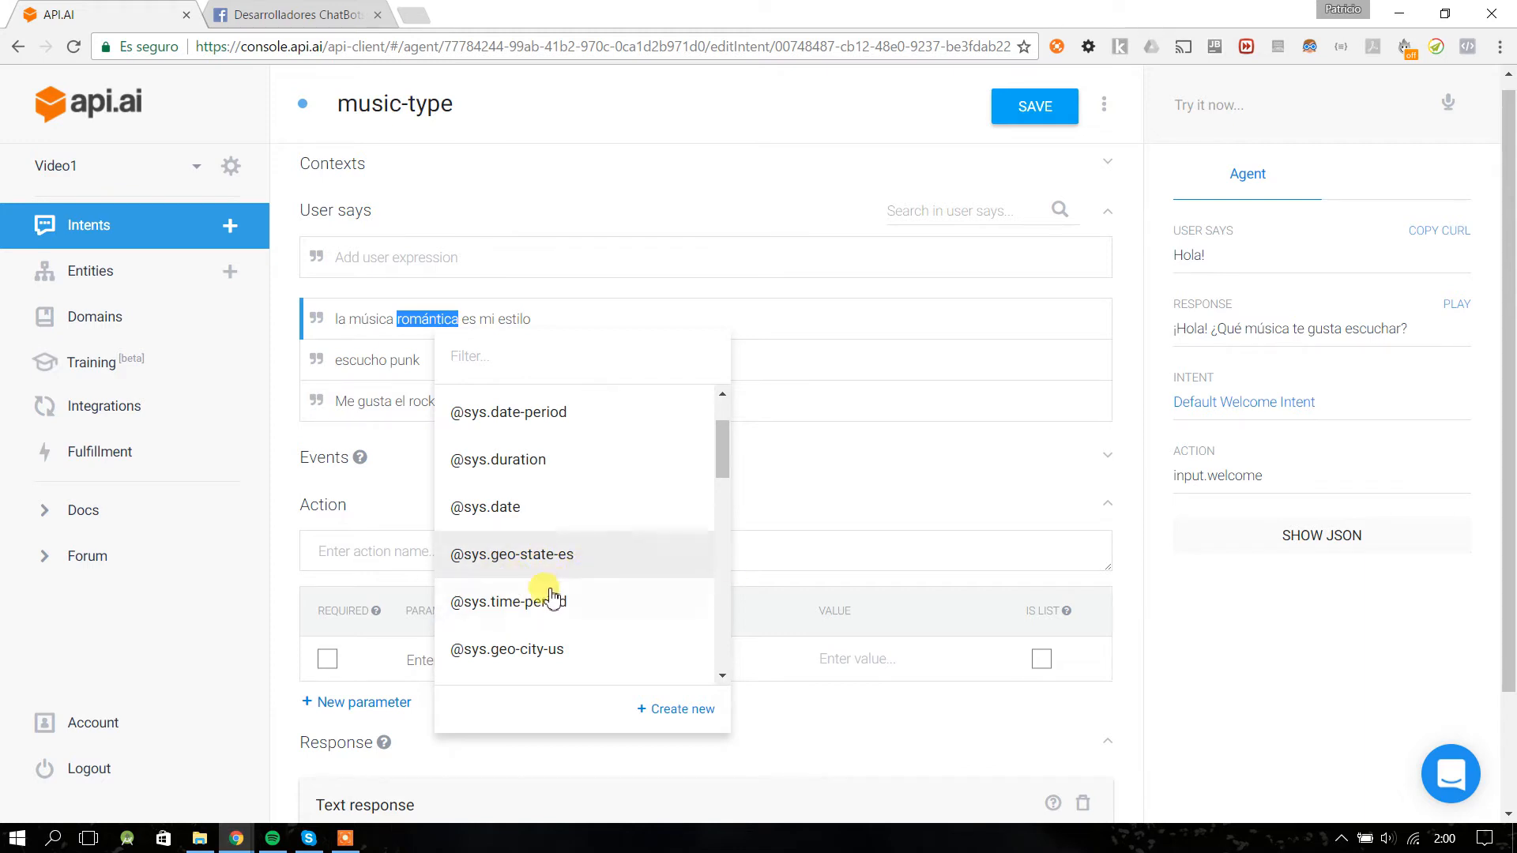
{"action": "scroll", "coordinate": [538, 600], "scroll_direction": "down", "scroll_amount": 1}
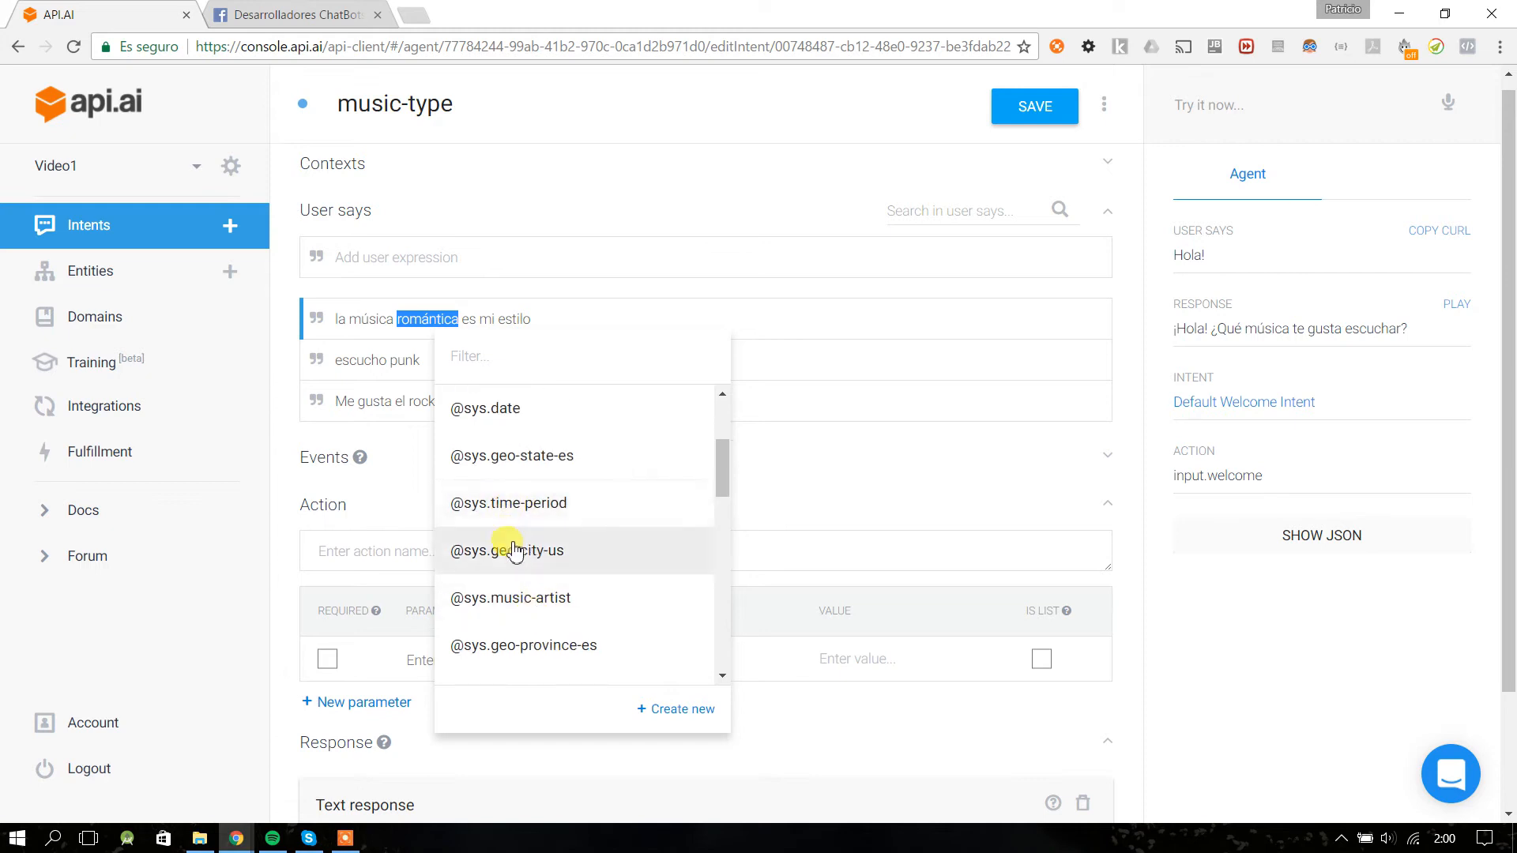
{"action": "scroll", "coordinate": [515, 546], "scroll_direction": "down", "scroll_amount": 1}
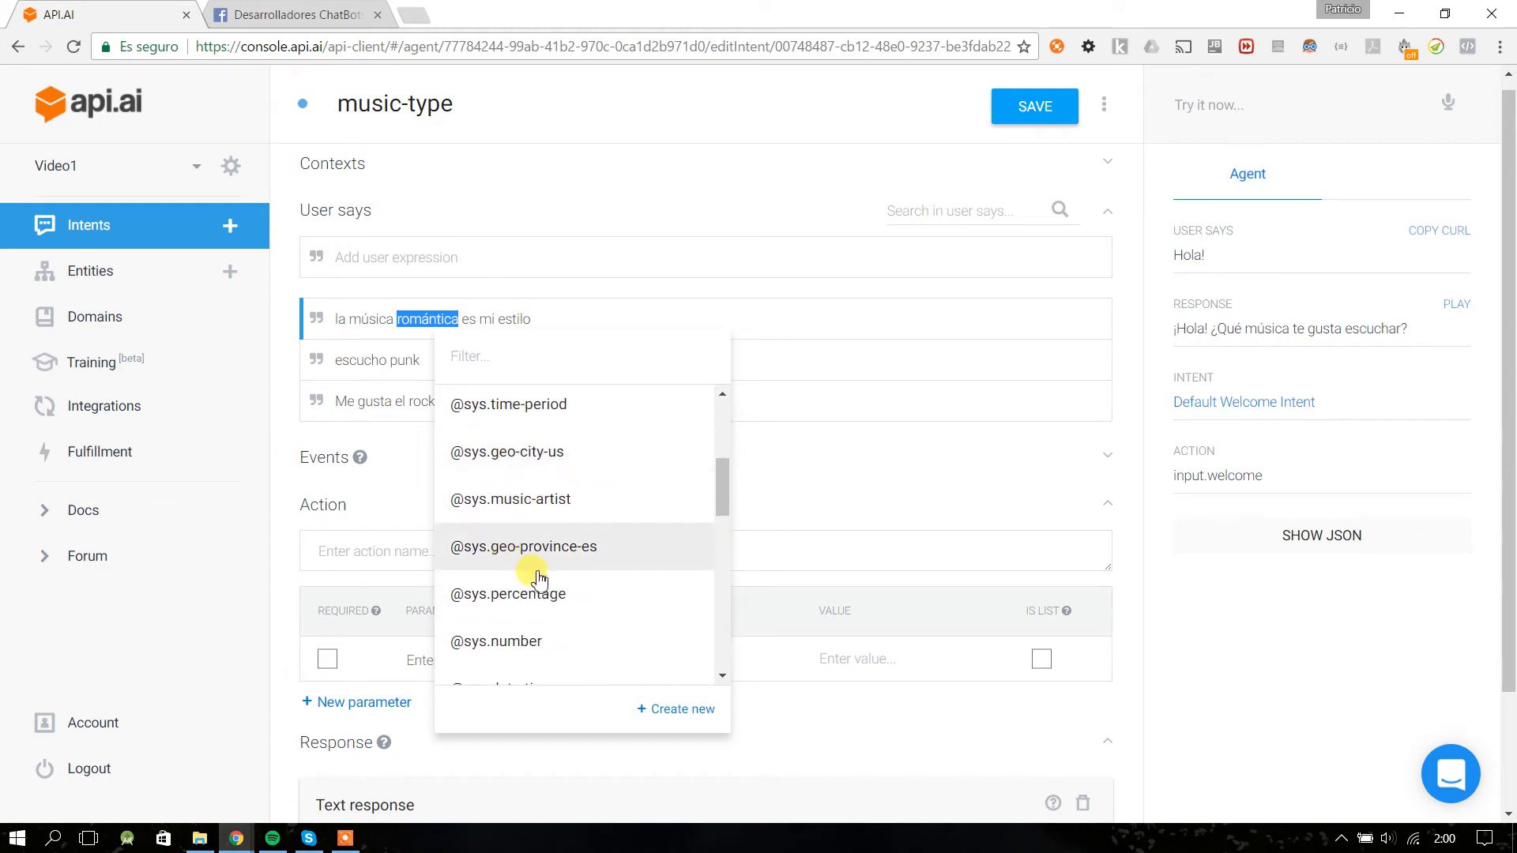
{"action": "scroll", "coordinate": [534, 601], "scroll_direction": "down", "scroll_amount": 1}
{"action": "scroll", "coordinate": [534, 621], "scroll_direction": "down", "scroll_amount": 2}
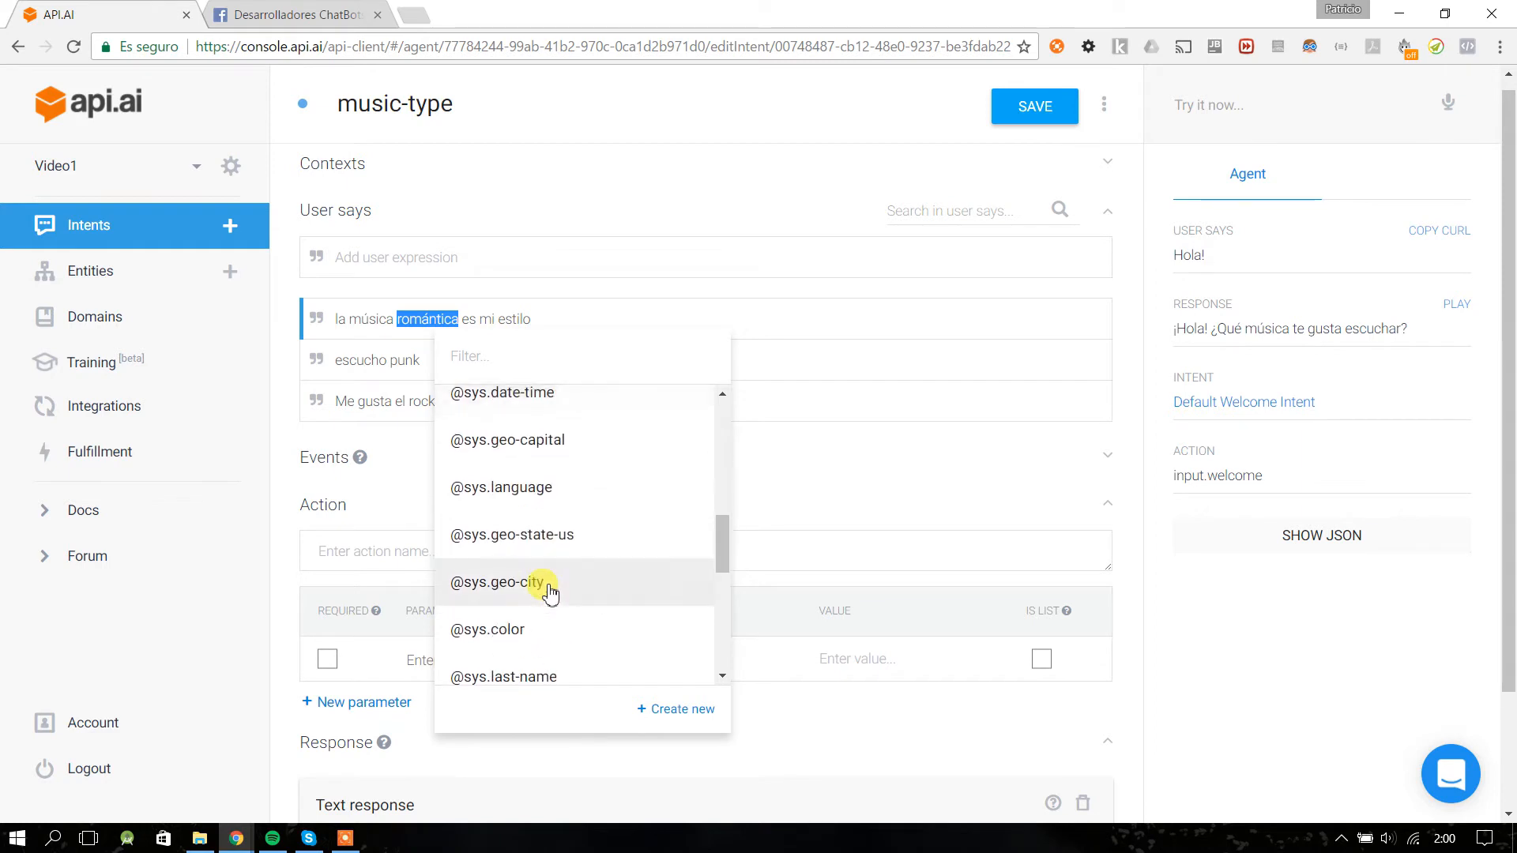
{"action": "scroll", "coordinate": [551, 593], "scroll_direction": "down", "scroll_amount": 1}
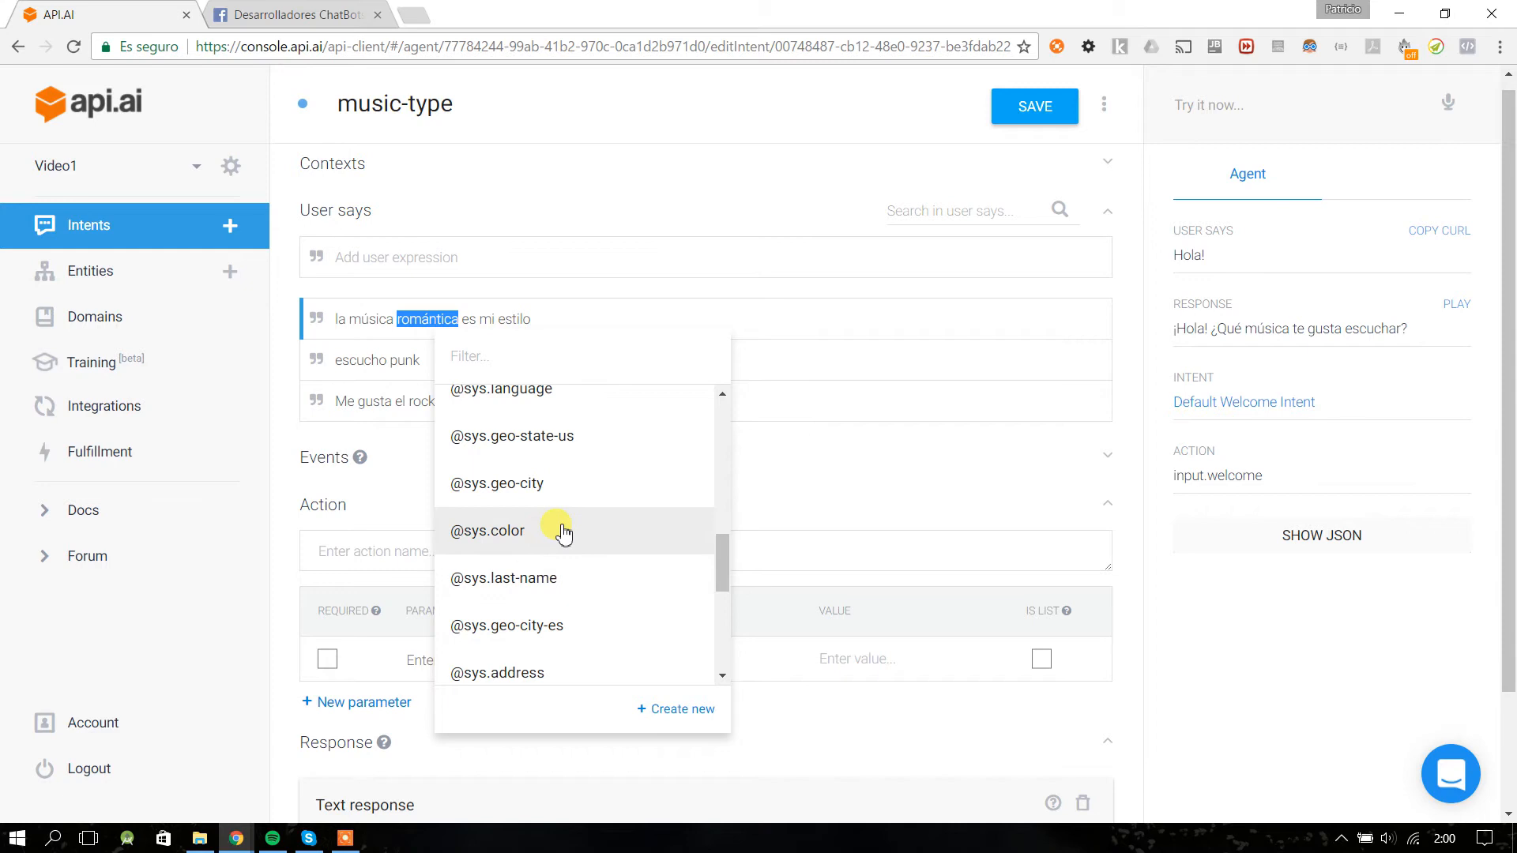
{"action": "scroll", "coordinate": [526, 563], "scroll_direction": "up", "scroll_amount": 1}
{"action": "scroll", "coordinate": [526, 562], "scroll_direction": "up", "scroll_amount": 1}
{"action": "scroll", "coordinate": [613, 518], "scroll_direction": "down", "scroll_amount": 5}
{"action": "scroll", "coordinate": [616, 536], "scroll_direction": "down", "scroll_amount": 2}
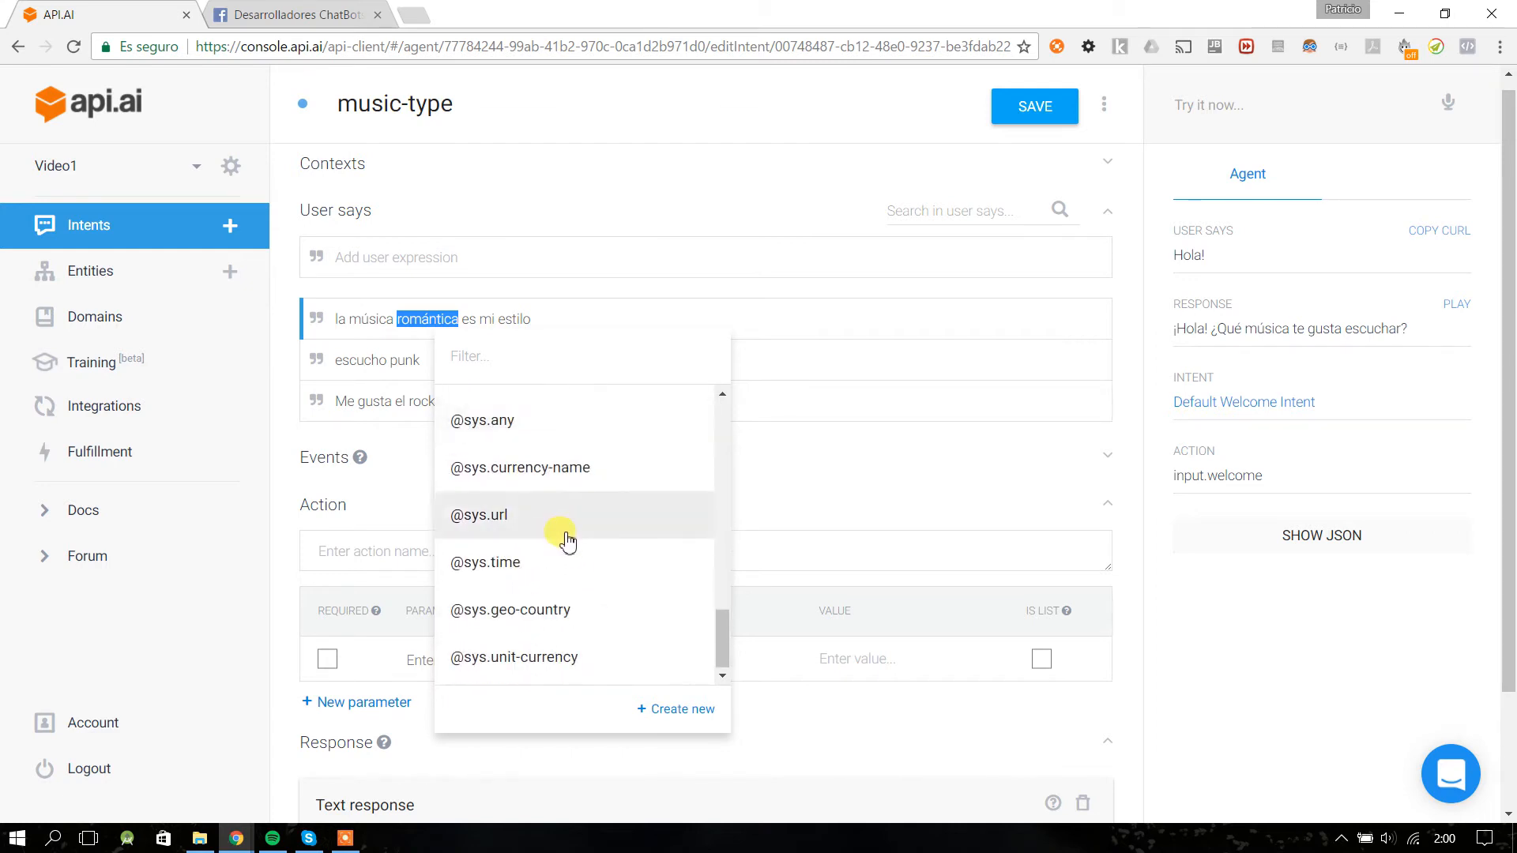
{"action": "left_click_drag", "start_coordinate": [723, 632], "coordinate": [723, 486]}
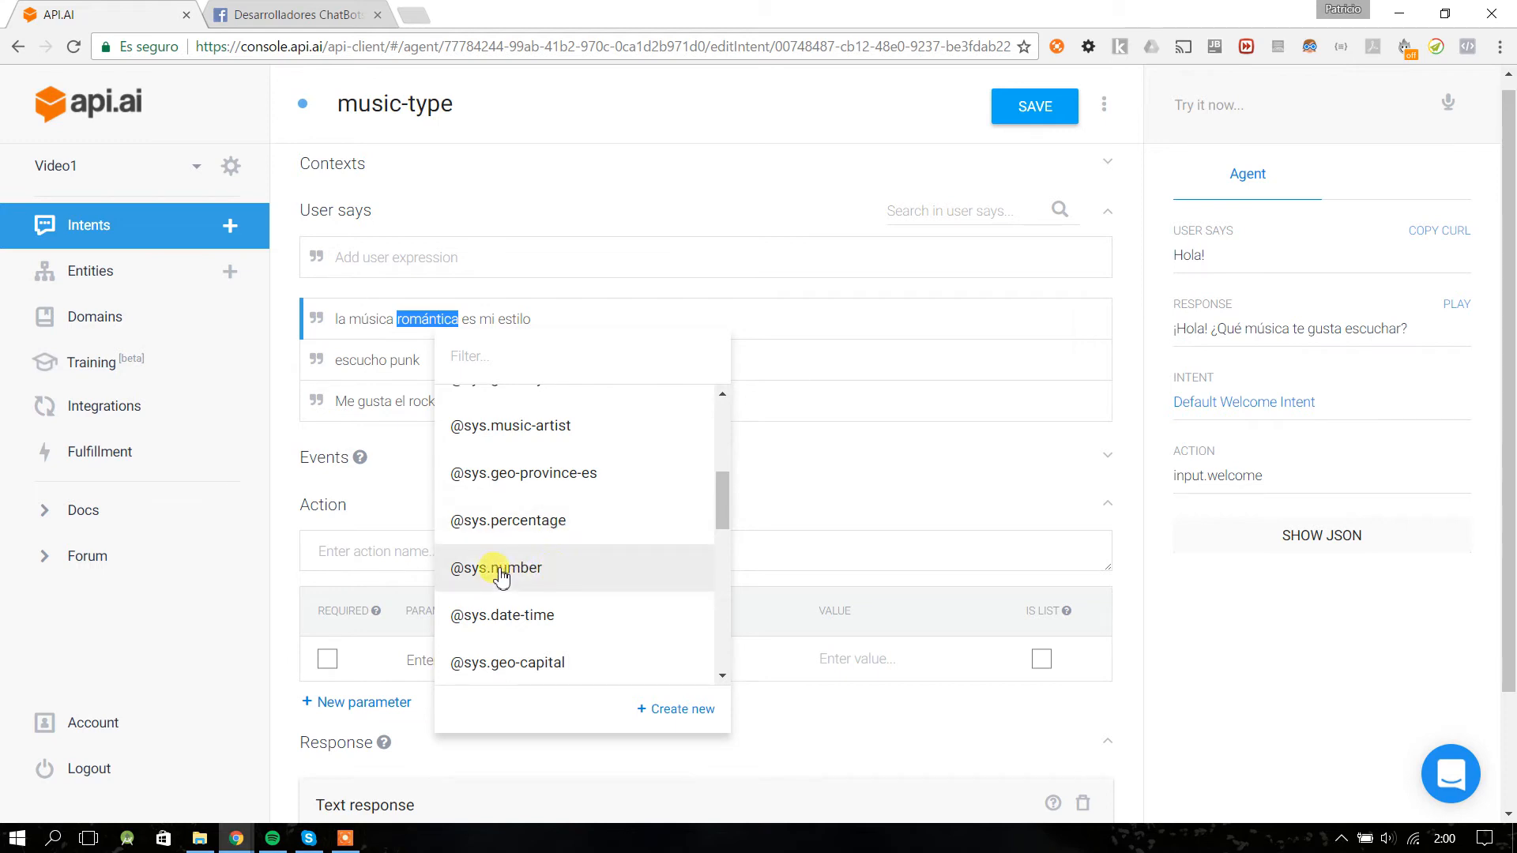
{"action": "mouse_move", "coordinate": [722, 501]}
{"action": "left_mouse_down"}
{"action": "mouse_move", "coordinate": [723, 461]}
{"action": "mouse_move", "coordinate": [723, 484]}
{"action": "left_mouse_up"}
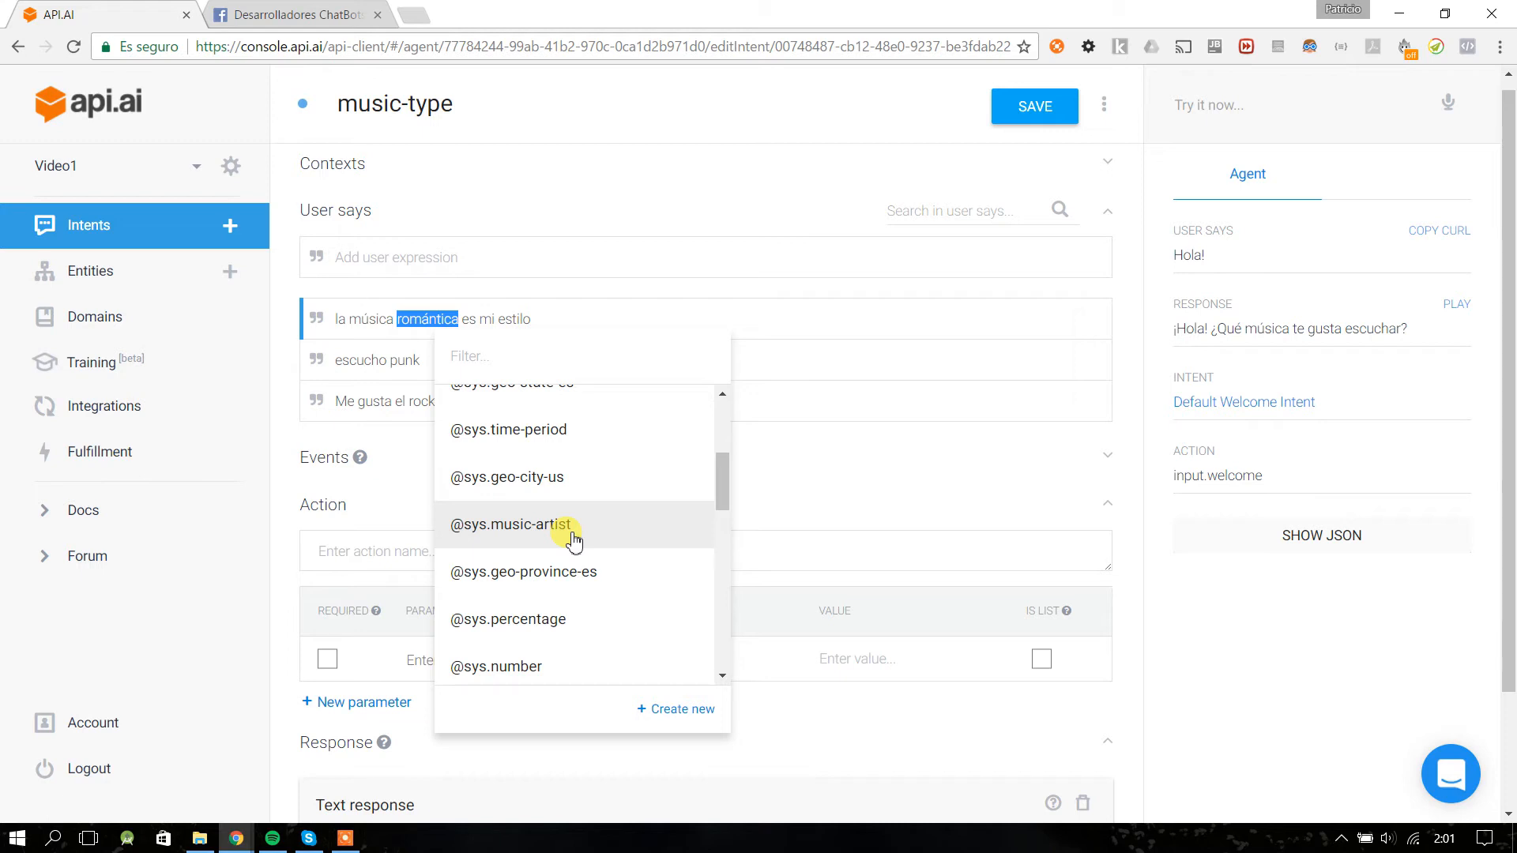
{"action": "left_click_drag", "start_coordinate": [720, 478], "coordinate": [695, 531]}
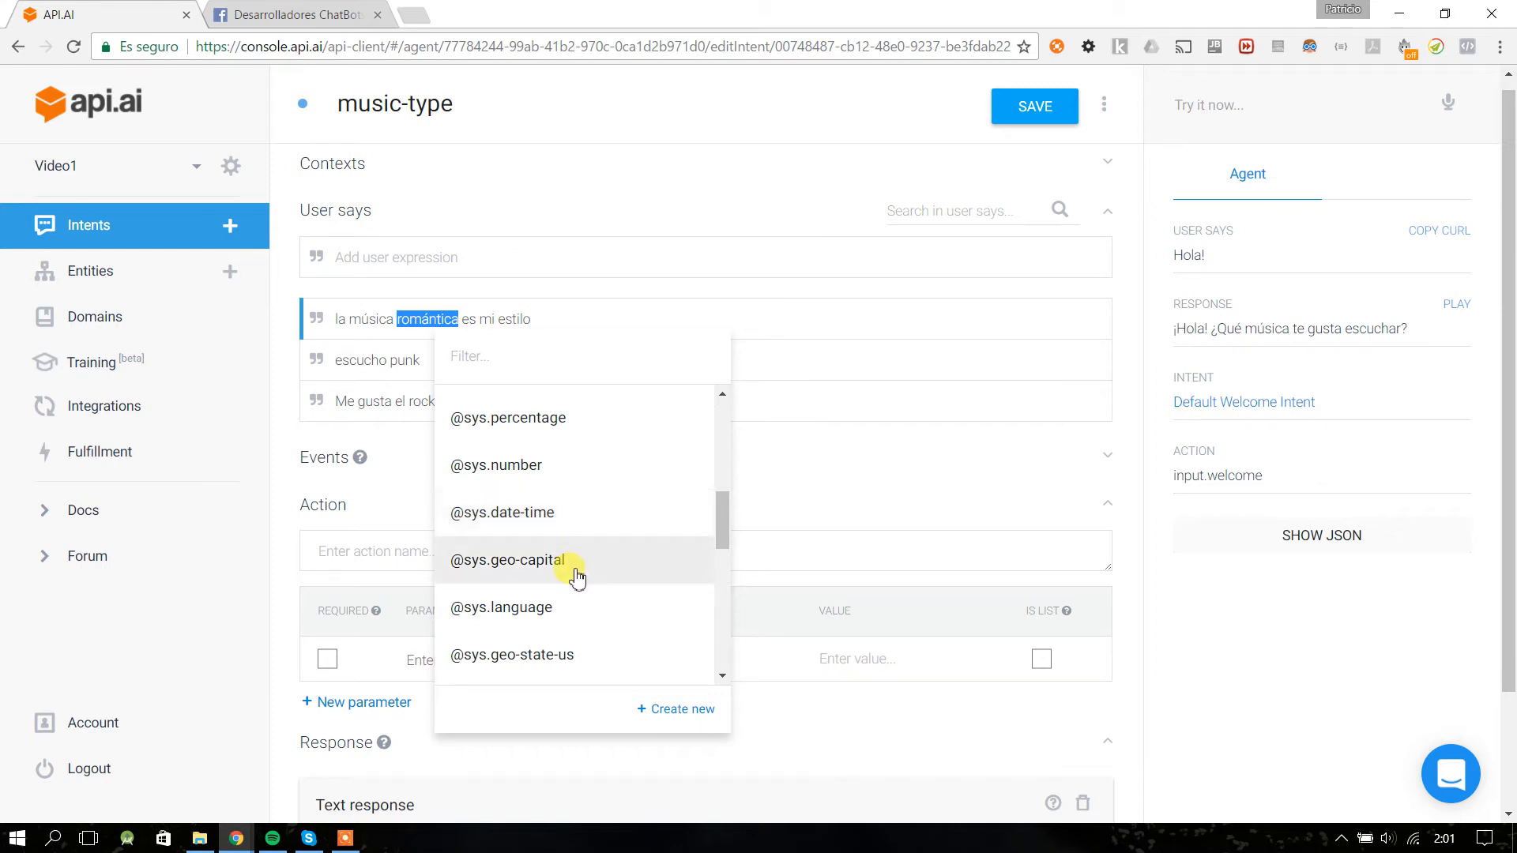
{"action": "scroll", "coordinate": [577, 577], "scroll_direction": "down", "scroll_amount": 1}
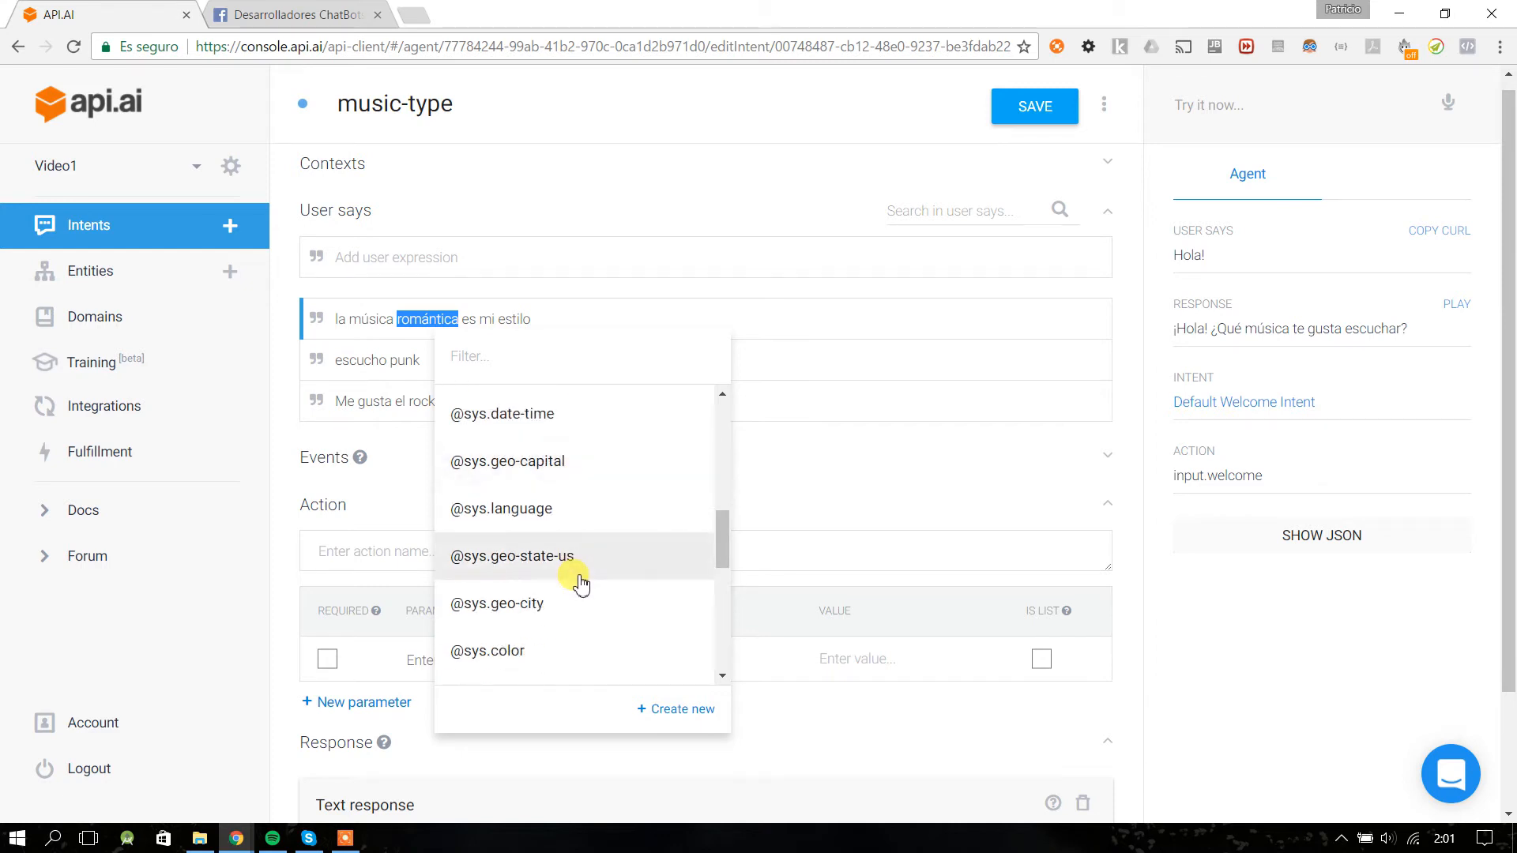
{"action": "scroll", "coordinate": [580, 583], "scroll_direction": "down", "scroll_amount": 1}
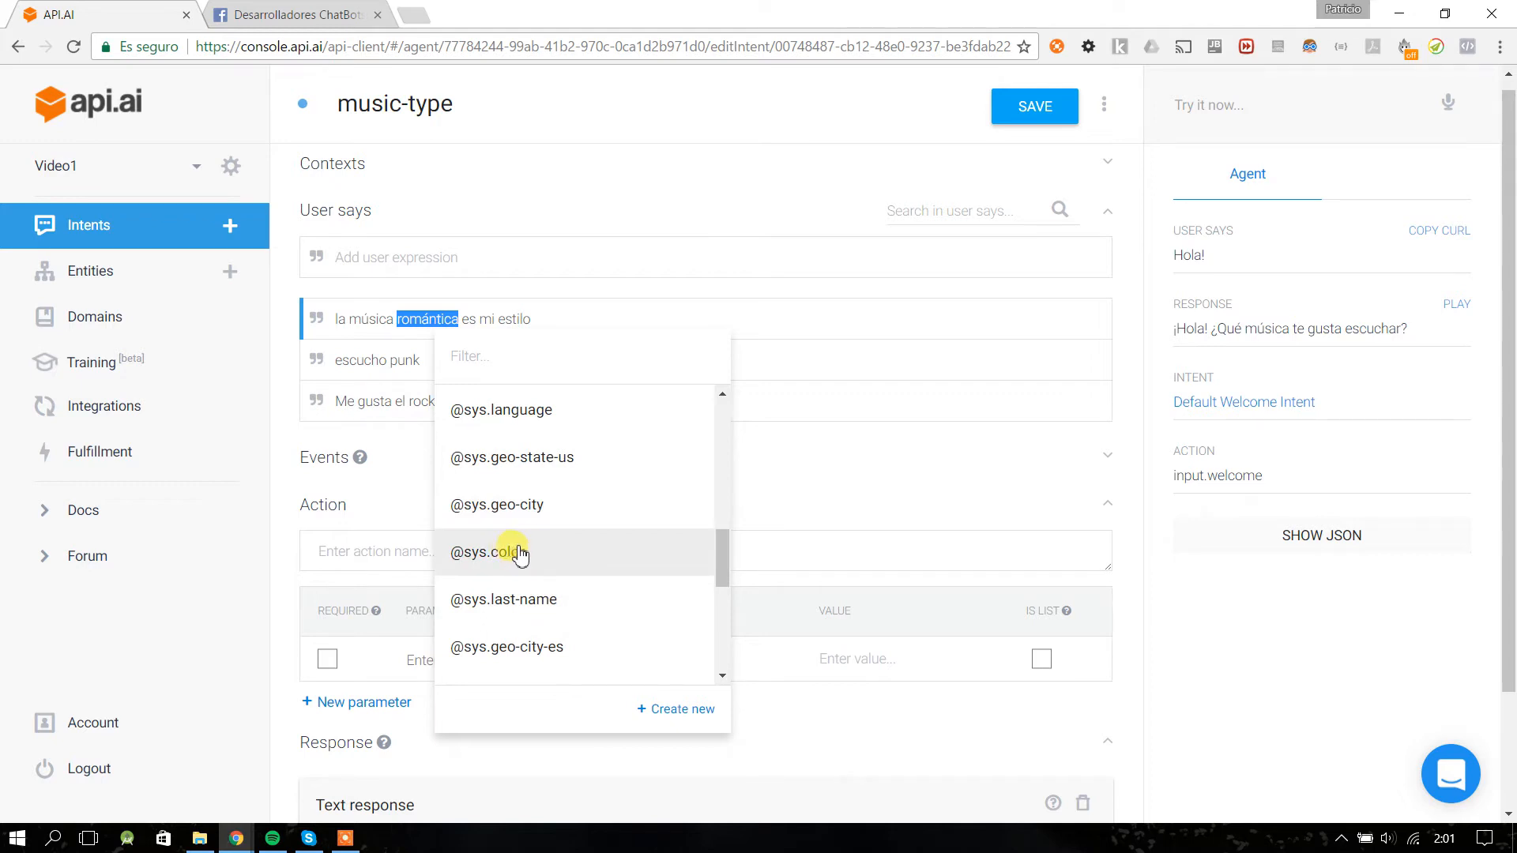
{"action": "scroll", "coordinate": [513, 553], "scroll_direction": "down", "scroll_amount": 1}
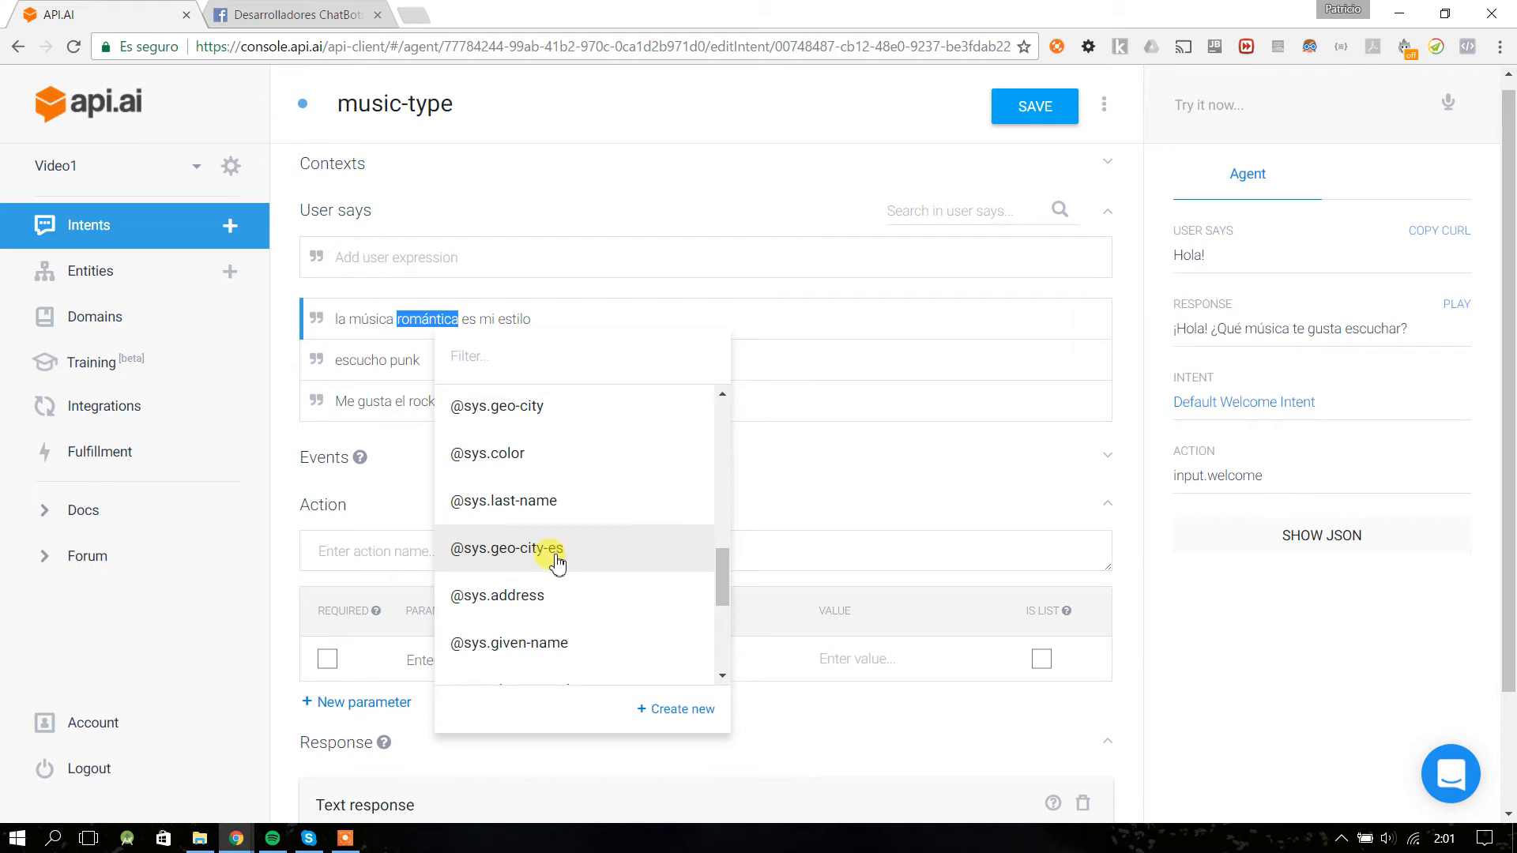
{"action": "scroll", "coordinate": [557, 561], "scroll_direction": "down", "scroll_amount": 2}
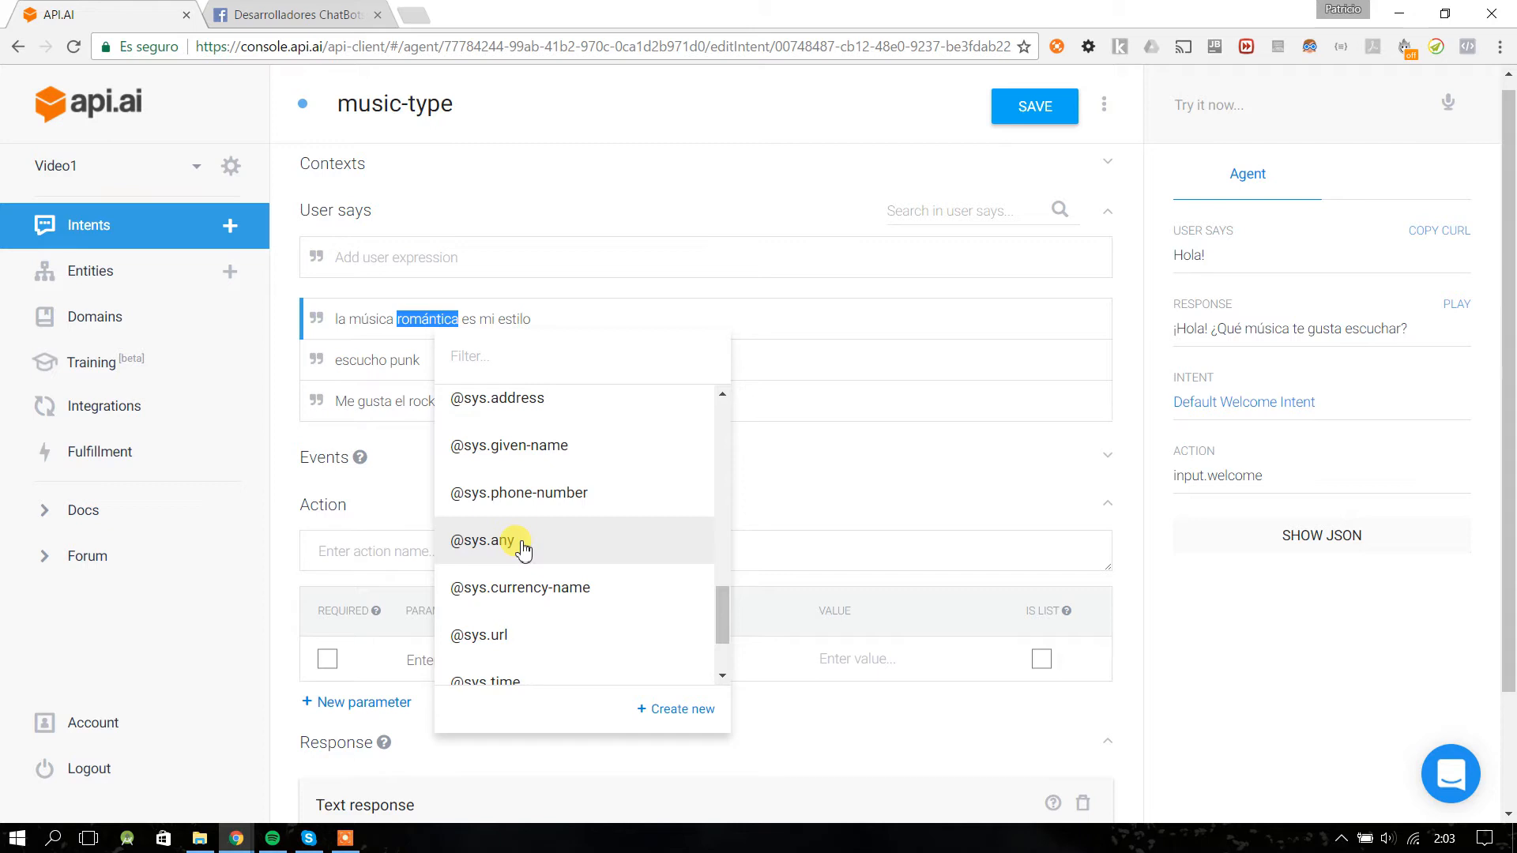
{"action": "left_click_drag", "start_coordinate": [720, 610], "coordinate": [686, 575]}
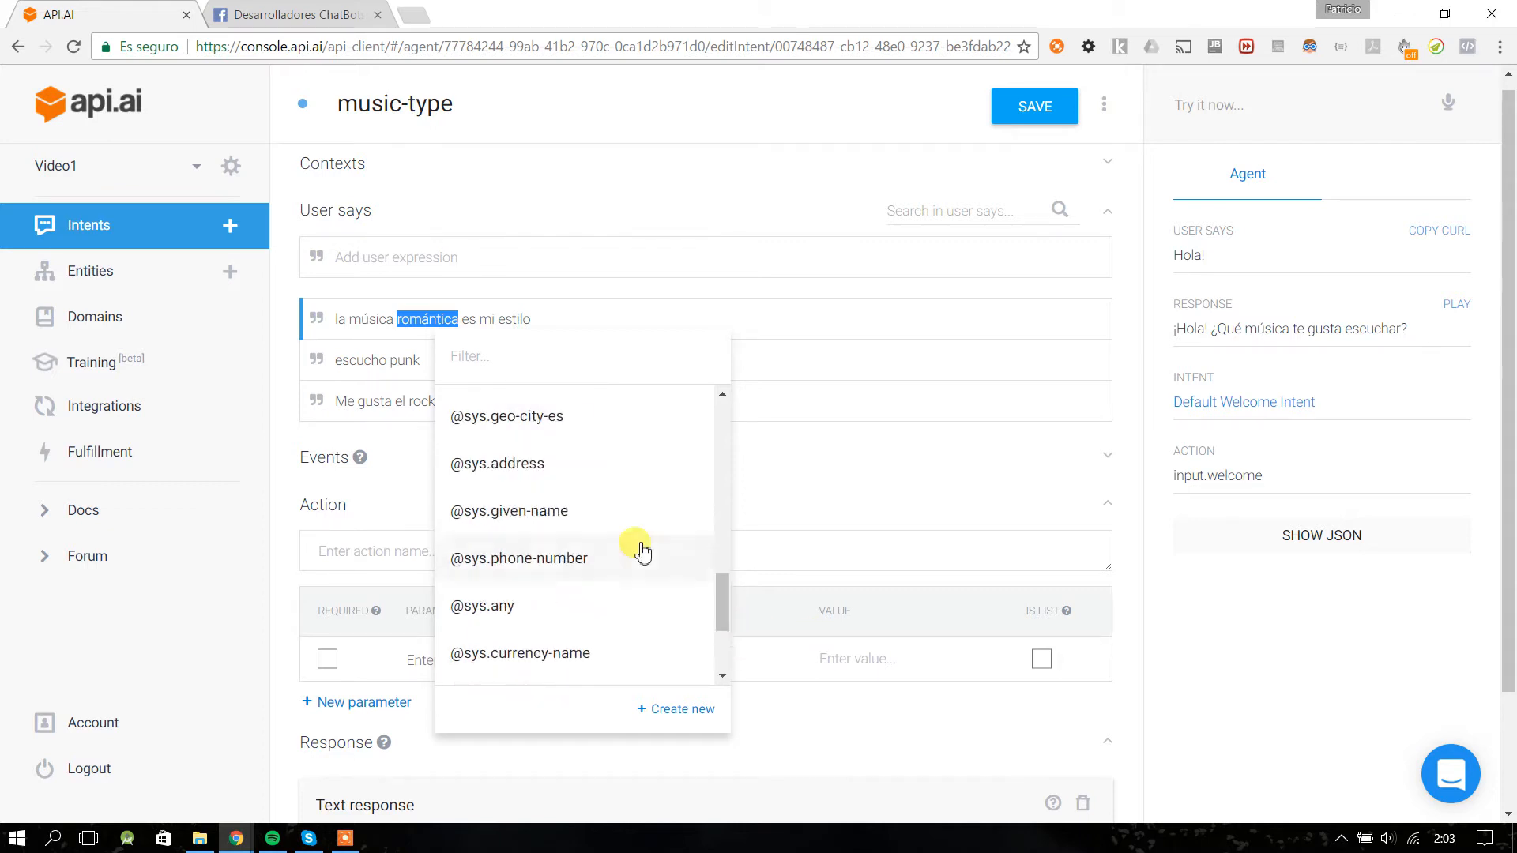
{"action": "left_click_drag", "start_coordinate": [727, 599], "coordinate": [723, 413]}
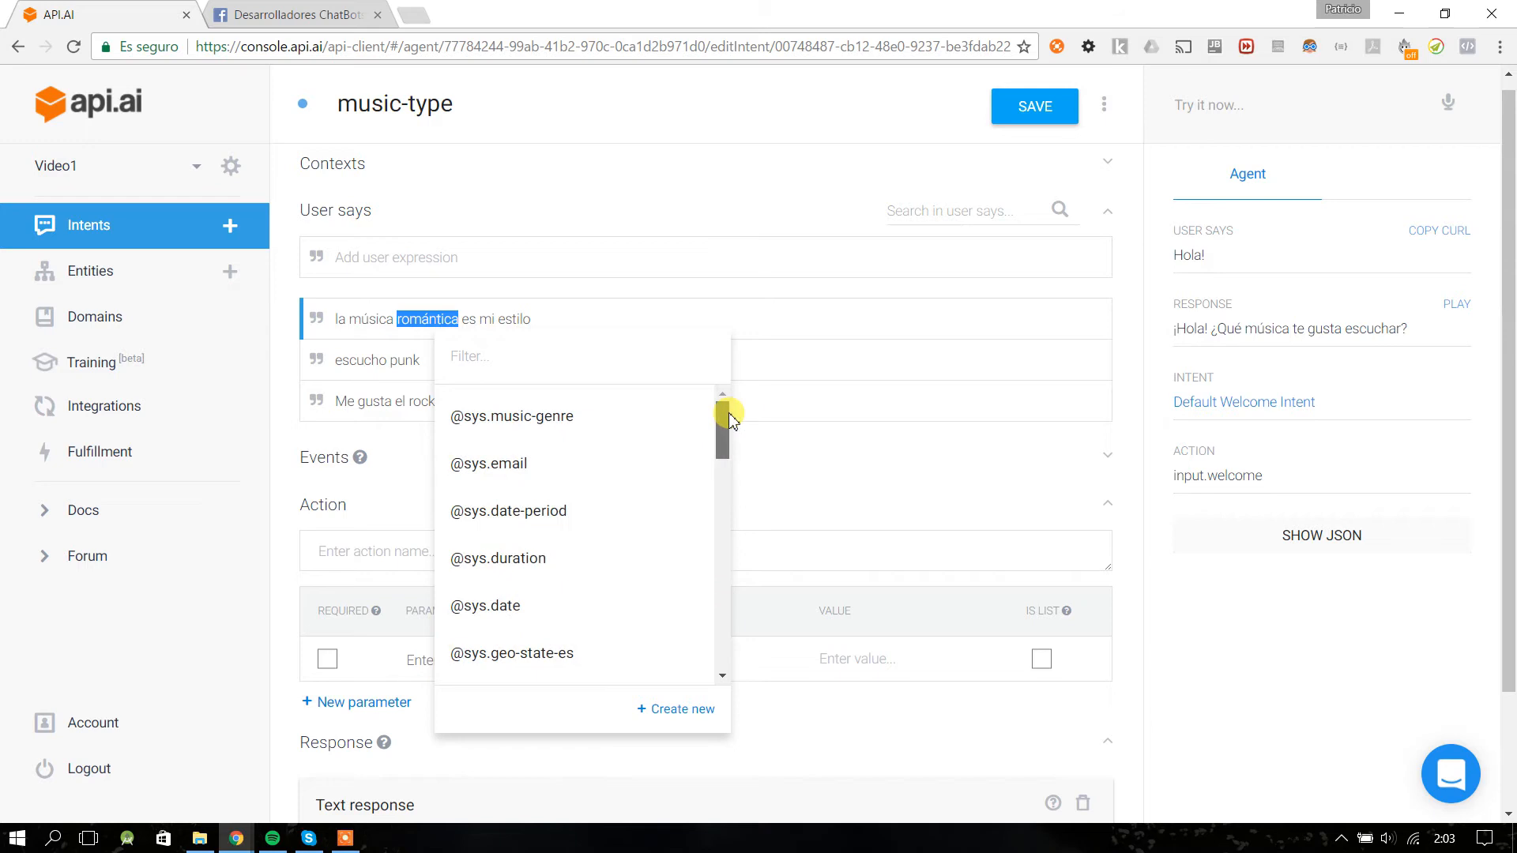
{"action": "left_click", "coordinate": [510, 419]}
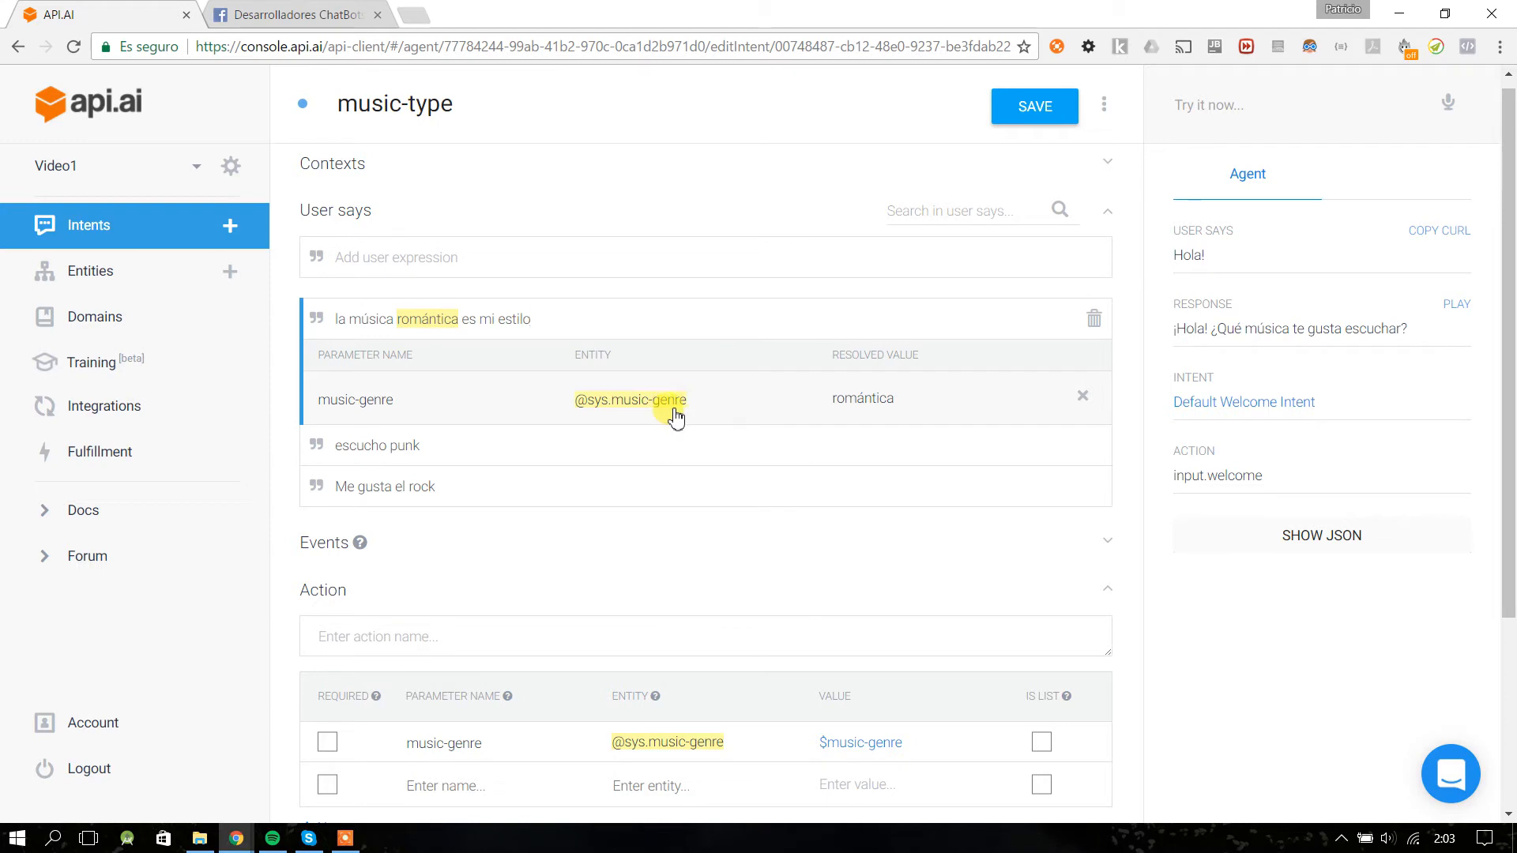
{"action": "left_click", "coordinate": [411, 444]}
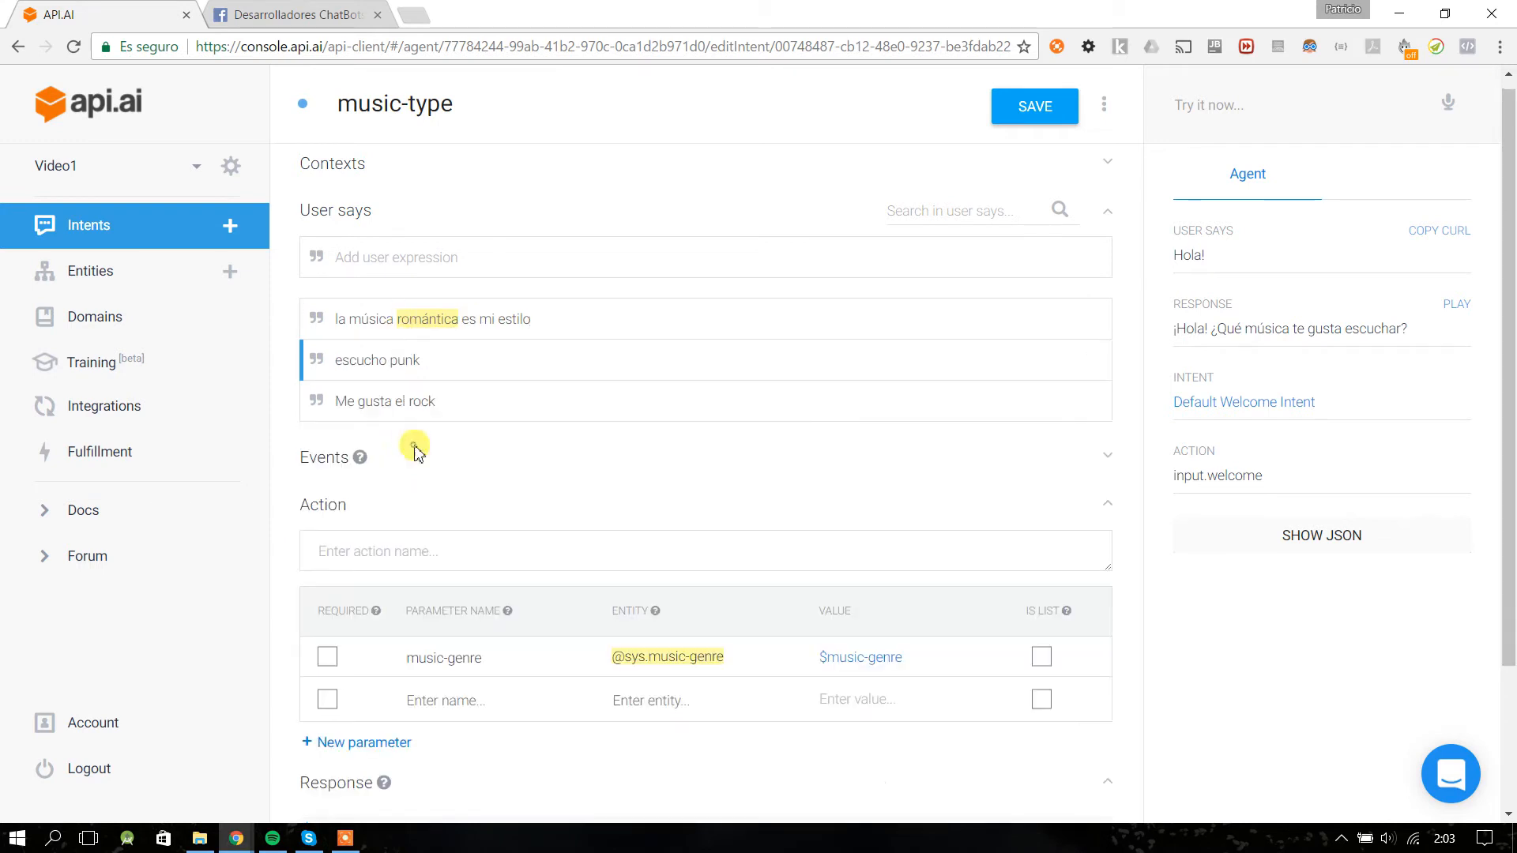
{"action": "double_click", "coordinate": [411, 361]}
{"action": "left_click", "coordinate": [575, 448]}
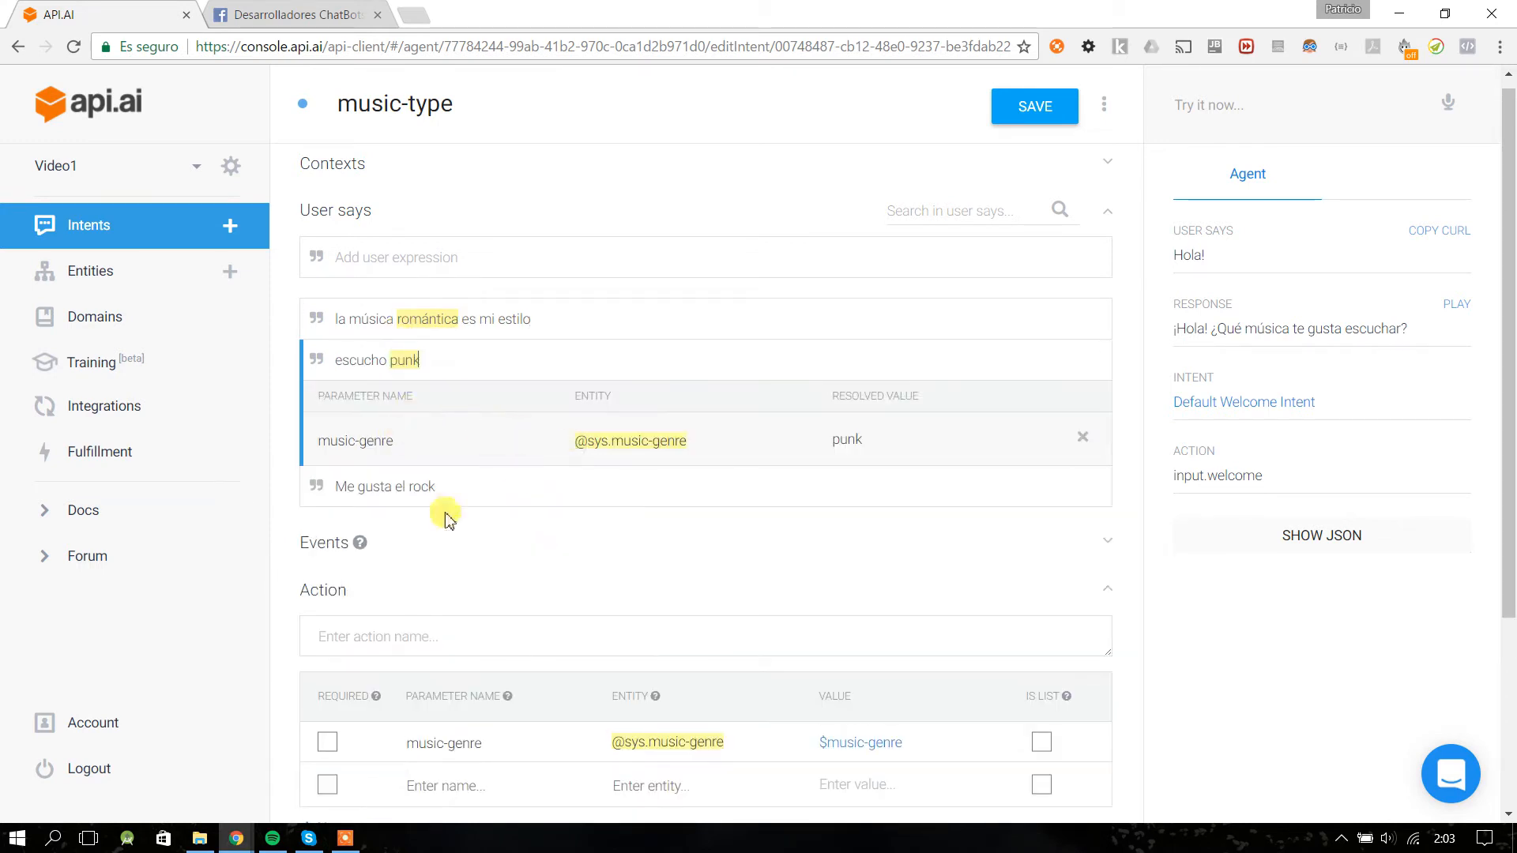
{"action": "left_click", "coordinate": [406, 486]}
{"action": "double_click", "coordinate": [418, 402]}
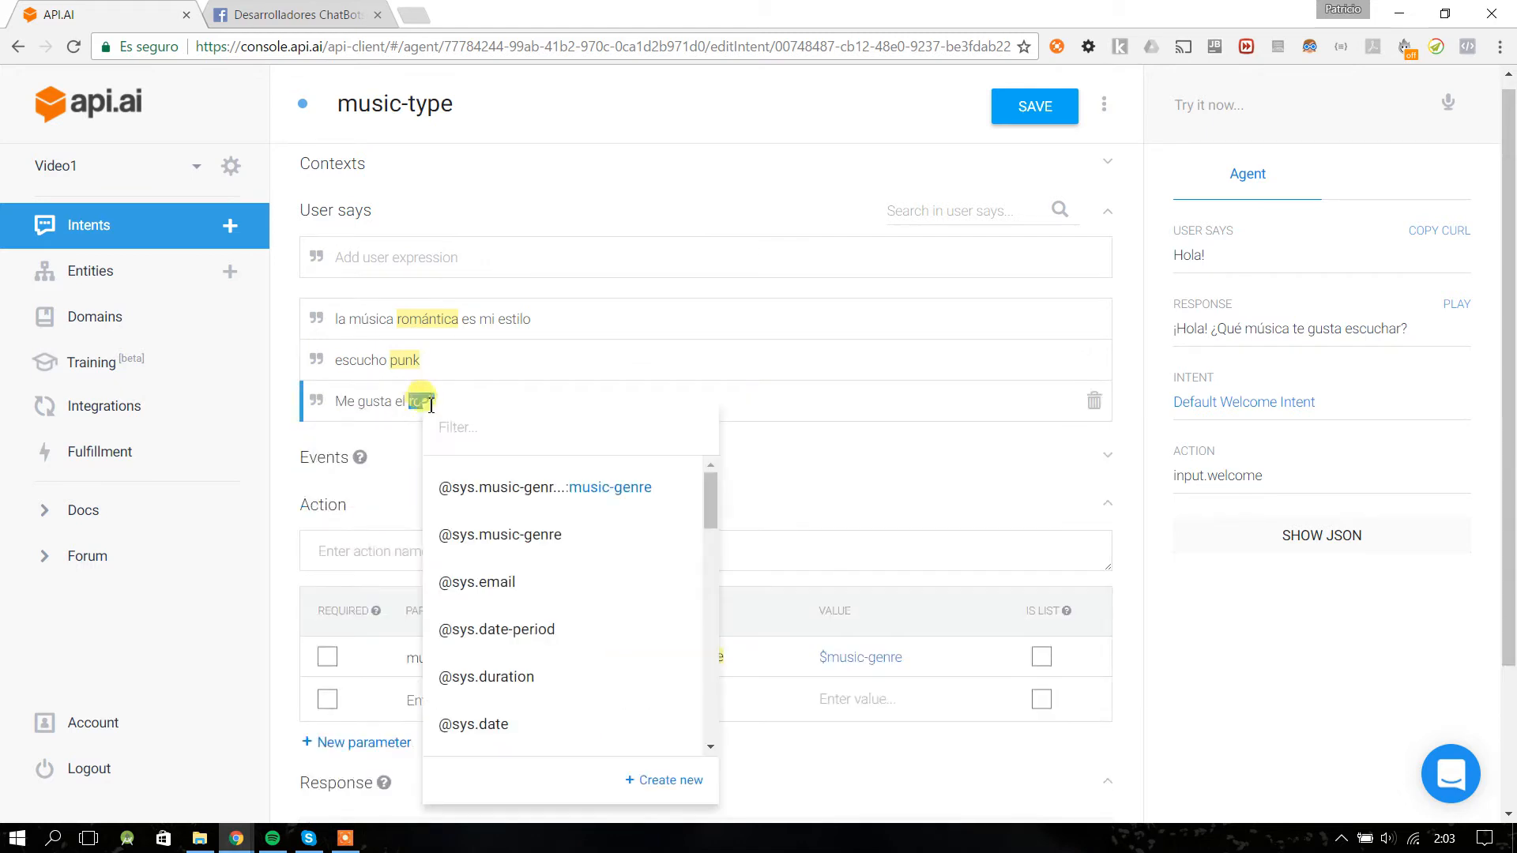
{"action": "left_click", "coordinate": [524, 489]}
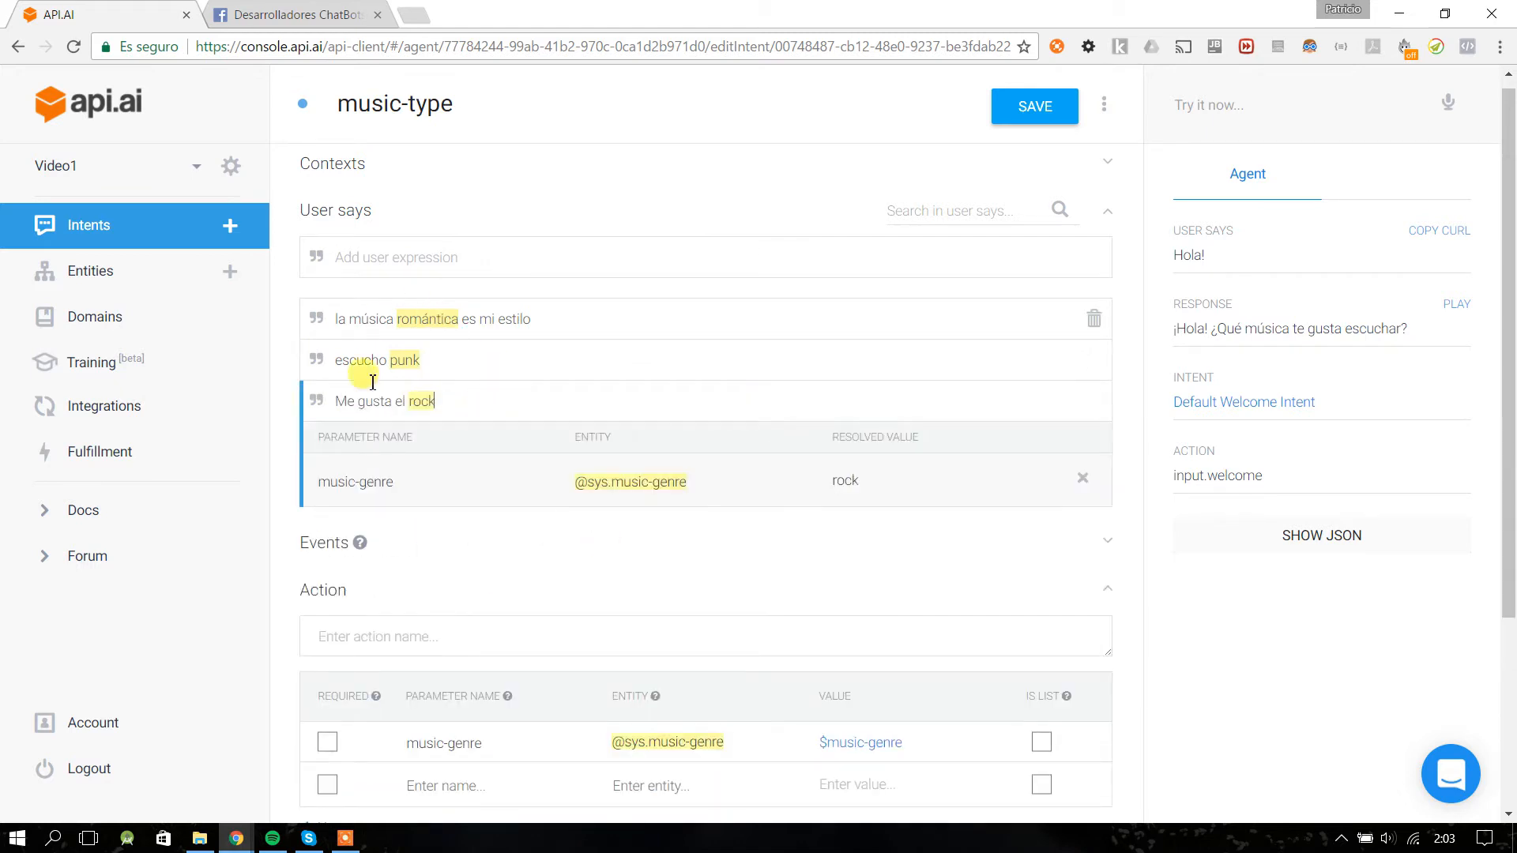
{"action": "left_click", "coordinate": [1028, 112]}
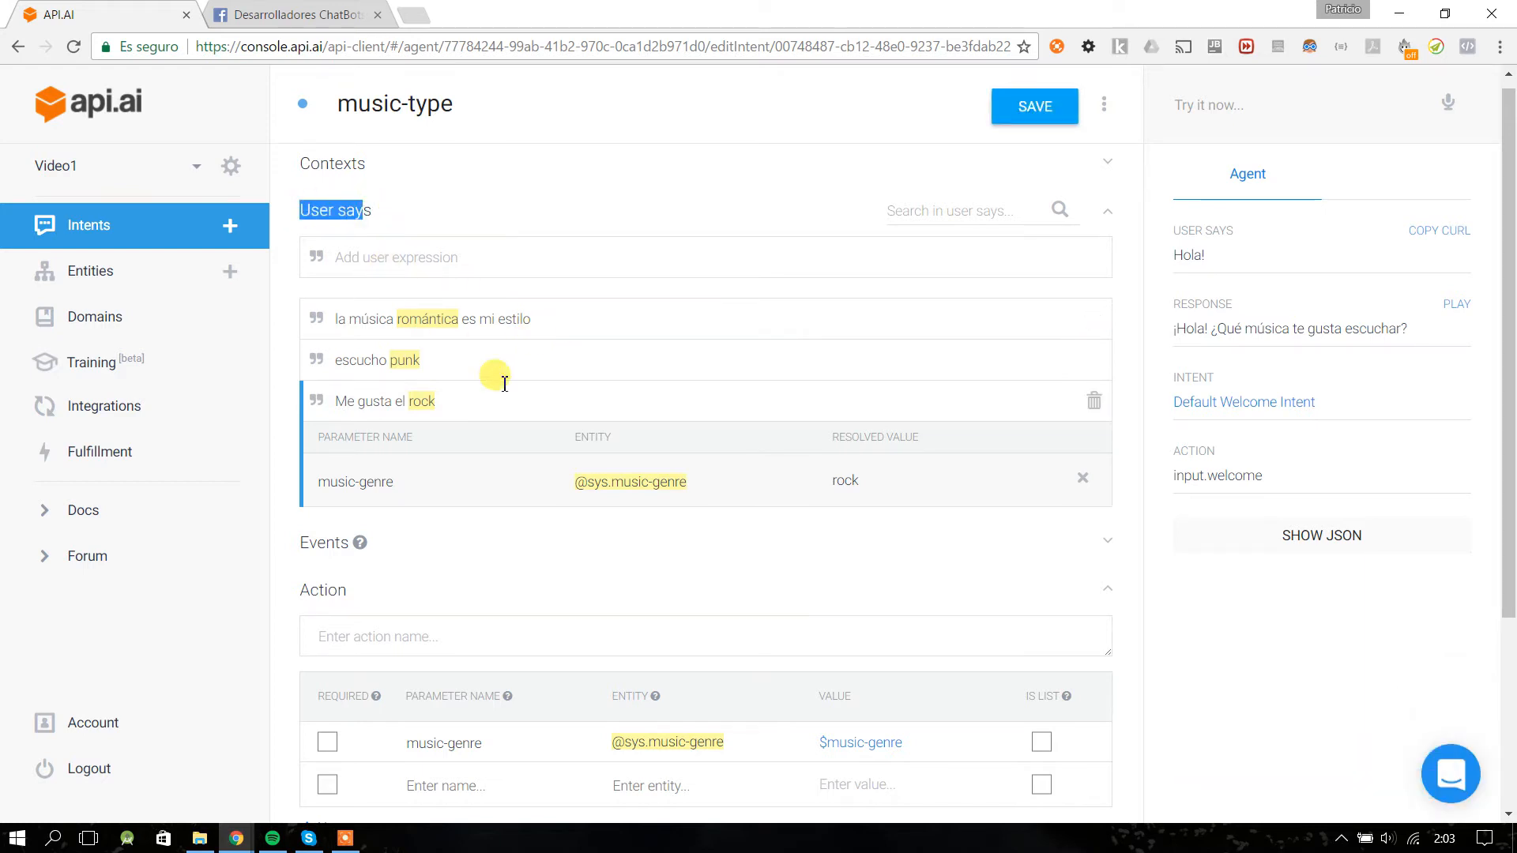
- Review the intent name music-type together with the annotated genre words in its user expressions
{"action": "left_click_drag", "start_coordinate": [459, 103], "coordinate": [326, 117]}
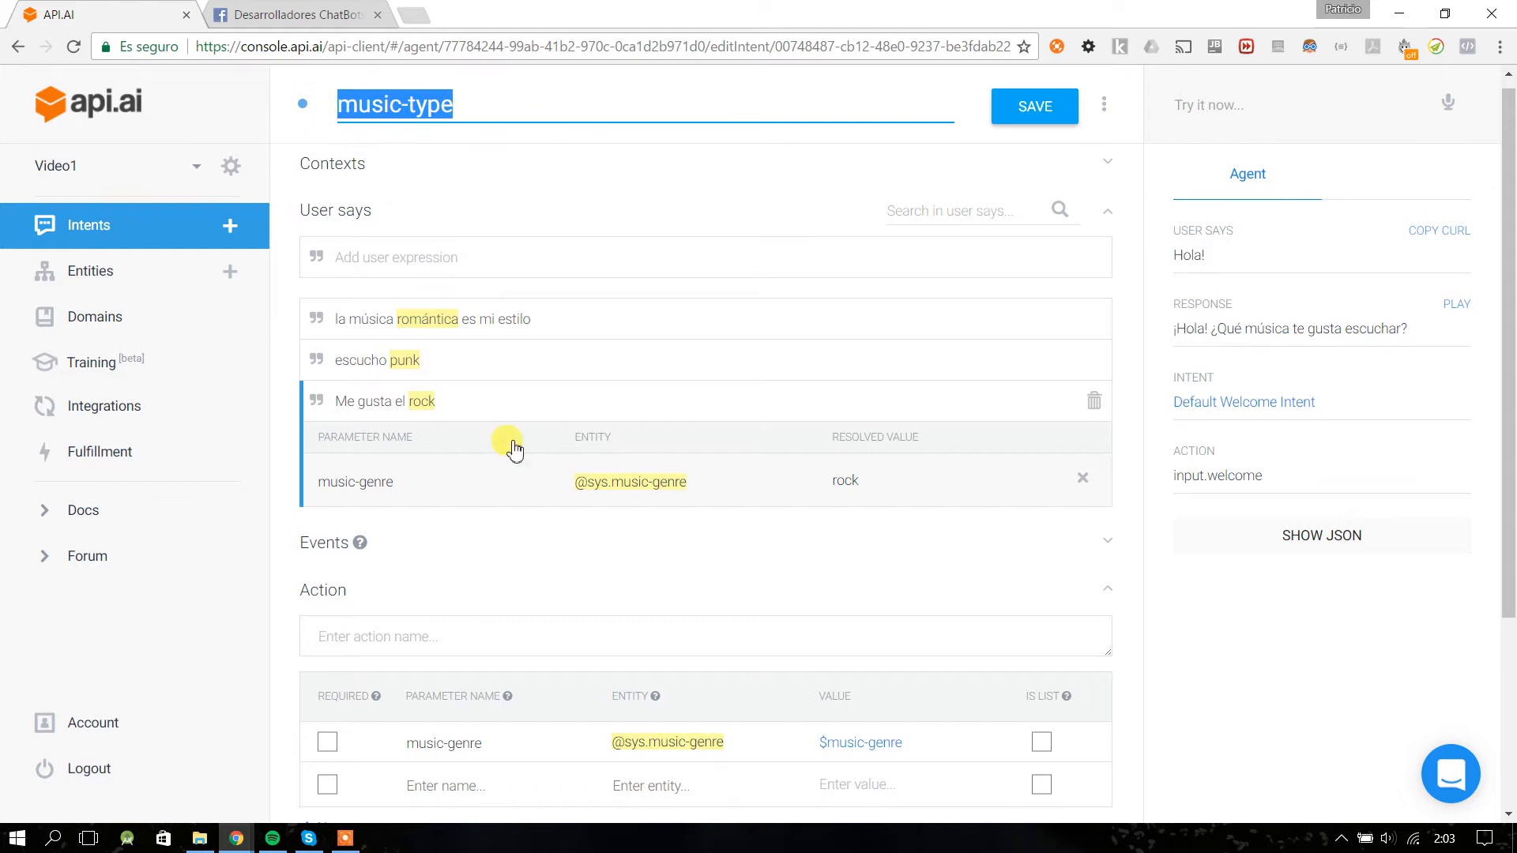
{"action": "left_click", "coordinate": [486, 395]}
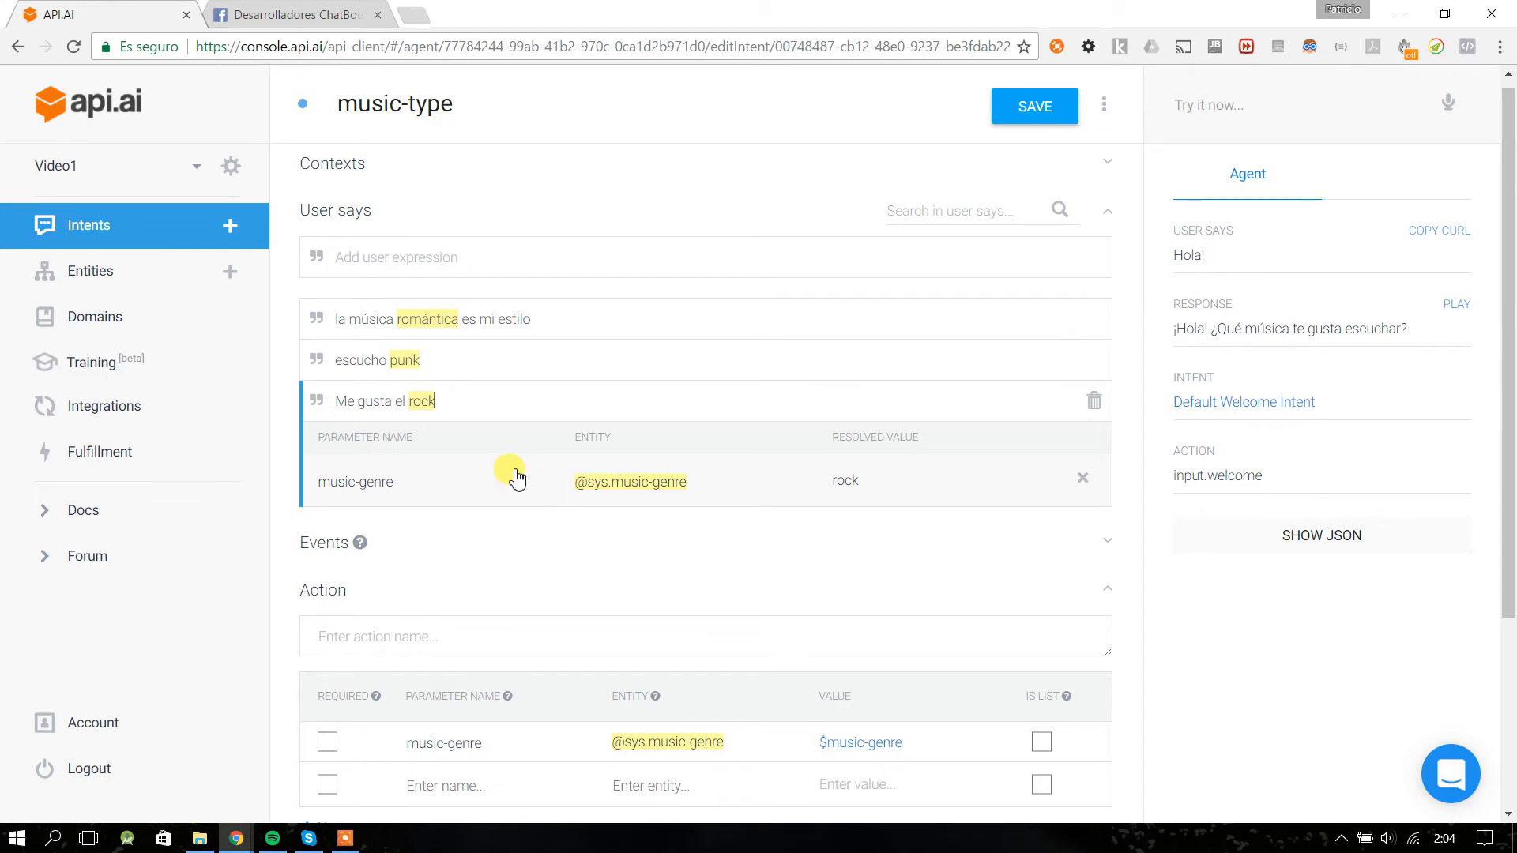
{"action": "double_click", "coordinate": [456, 329]}
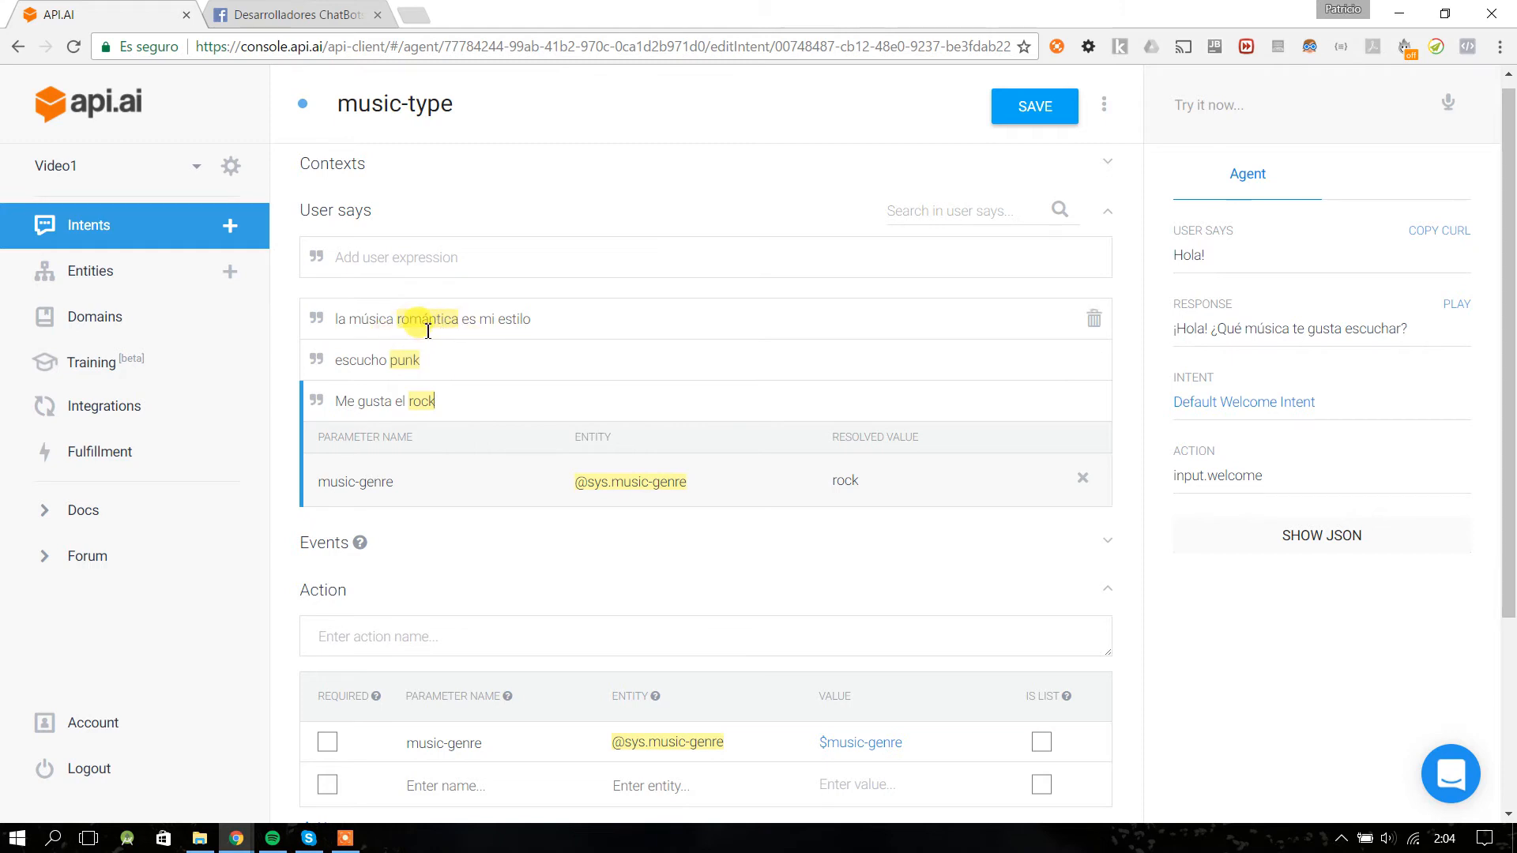
- Compare the annotated genre words in the user expressions with the music-genre parameter listed under Action
{"action": "scroll", "coordinate": [474, 490], "scroll_direction": "down", "scroll_amount": 1}
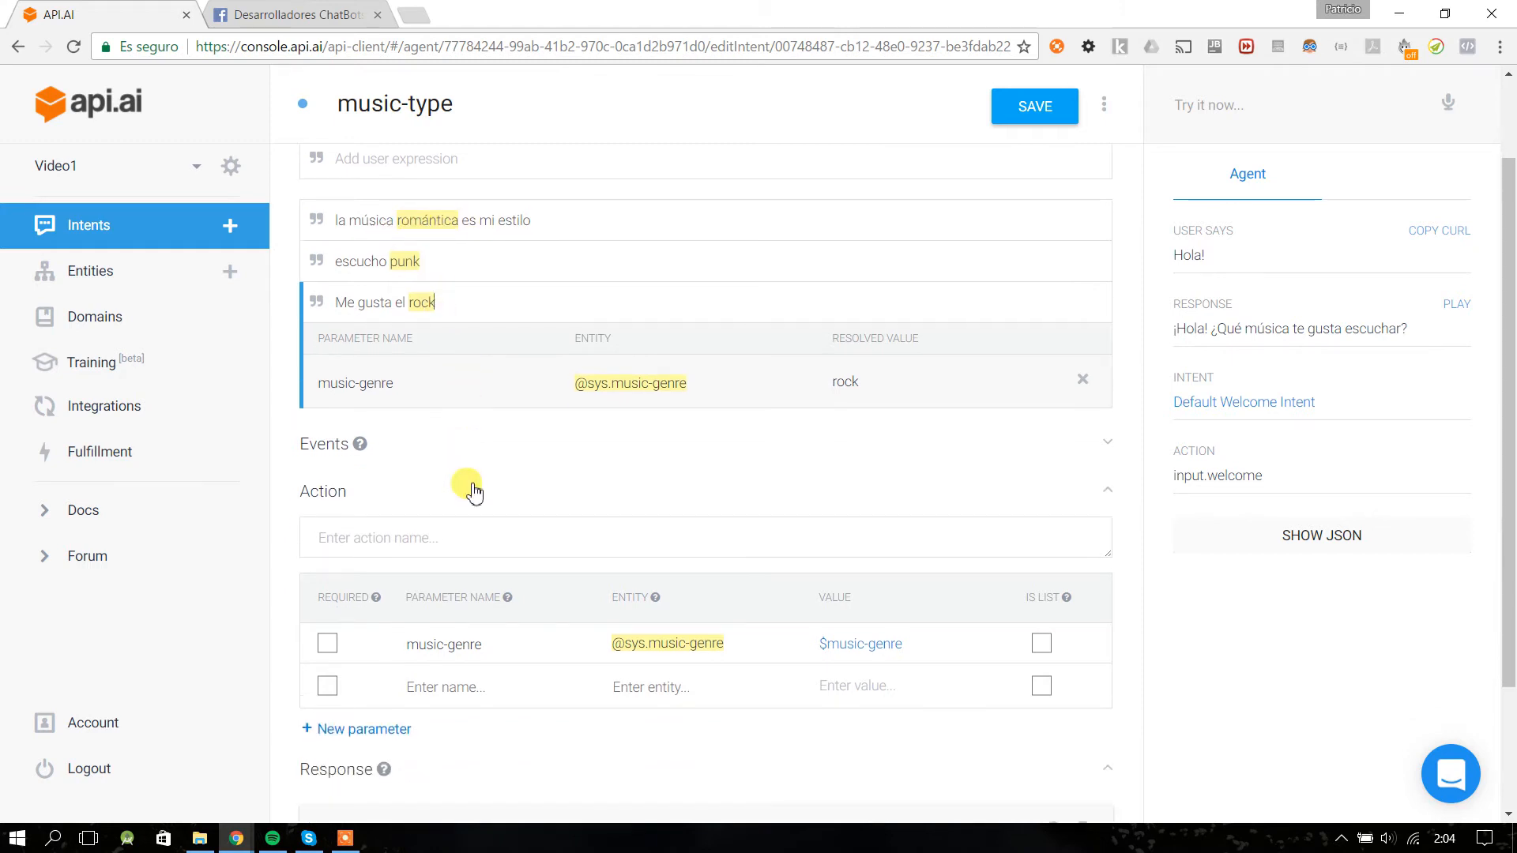
{"action": "scroll", "coordinate": [427, 305], "scroll_direction": "up", "scroll_amount": 1}
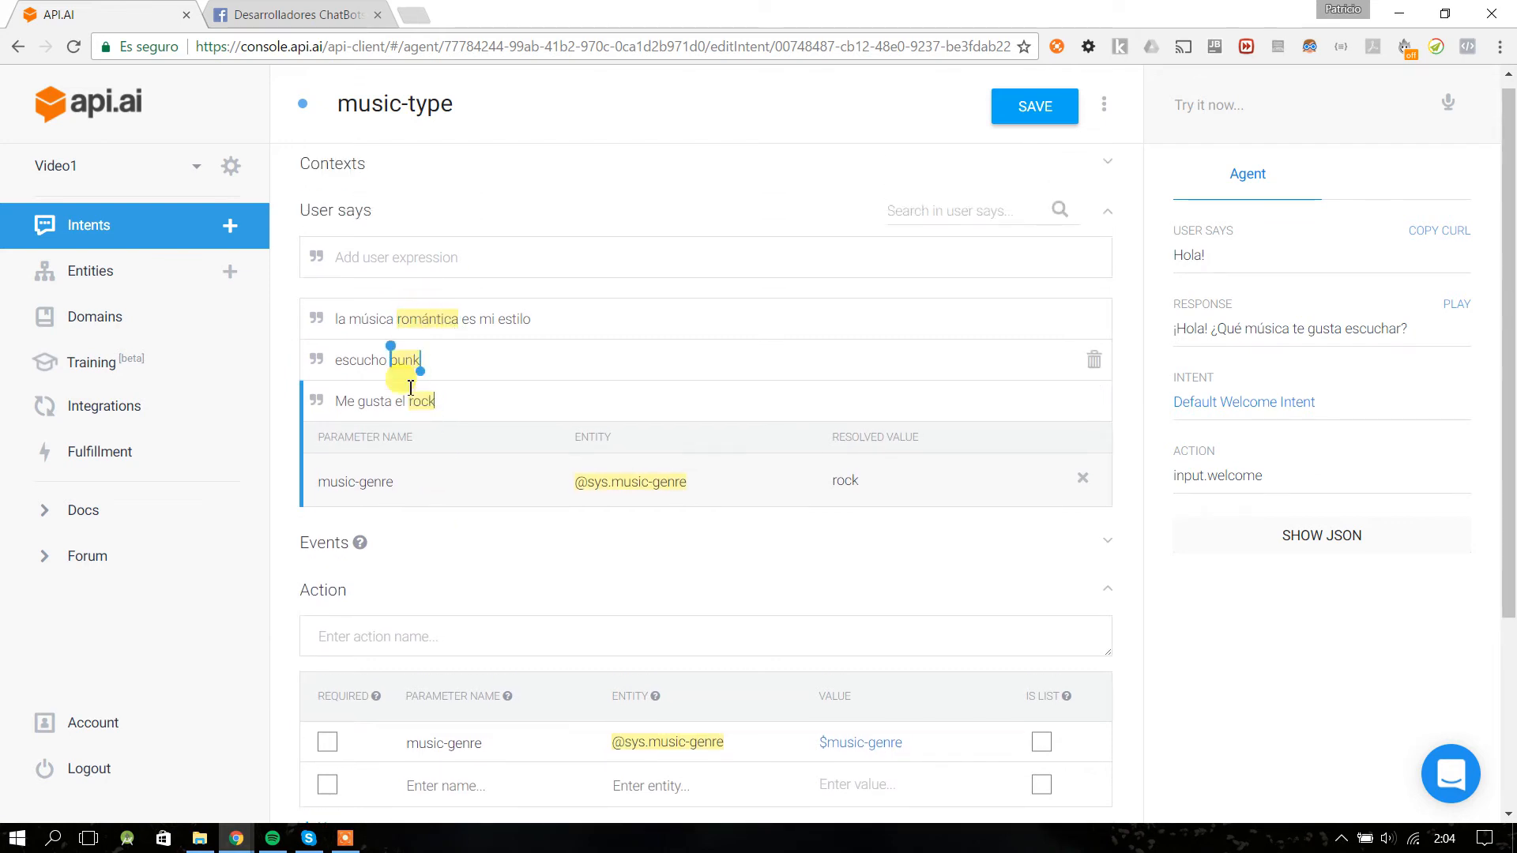
{"action": "scroll", "coordinate": [473, 545], "scroll_direction": "down", "scroll_amount": 1}
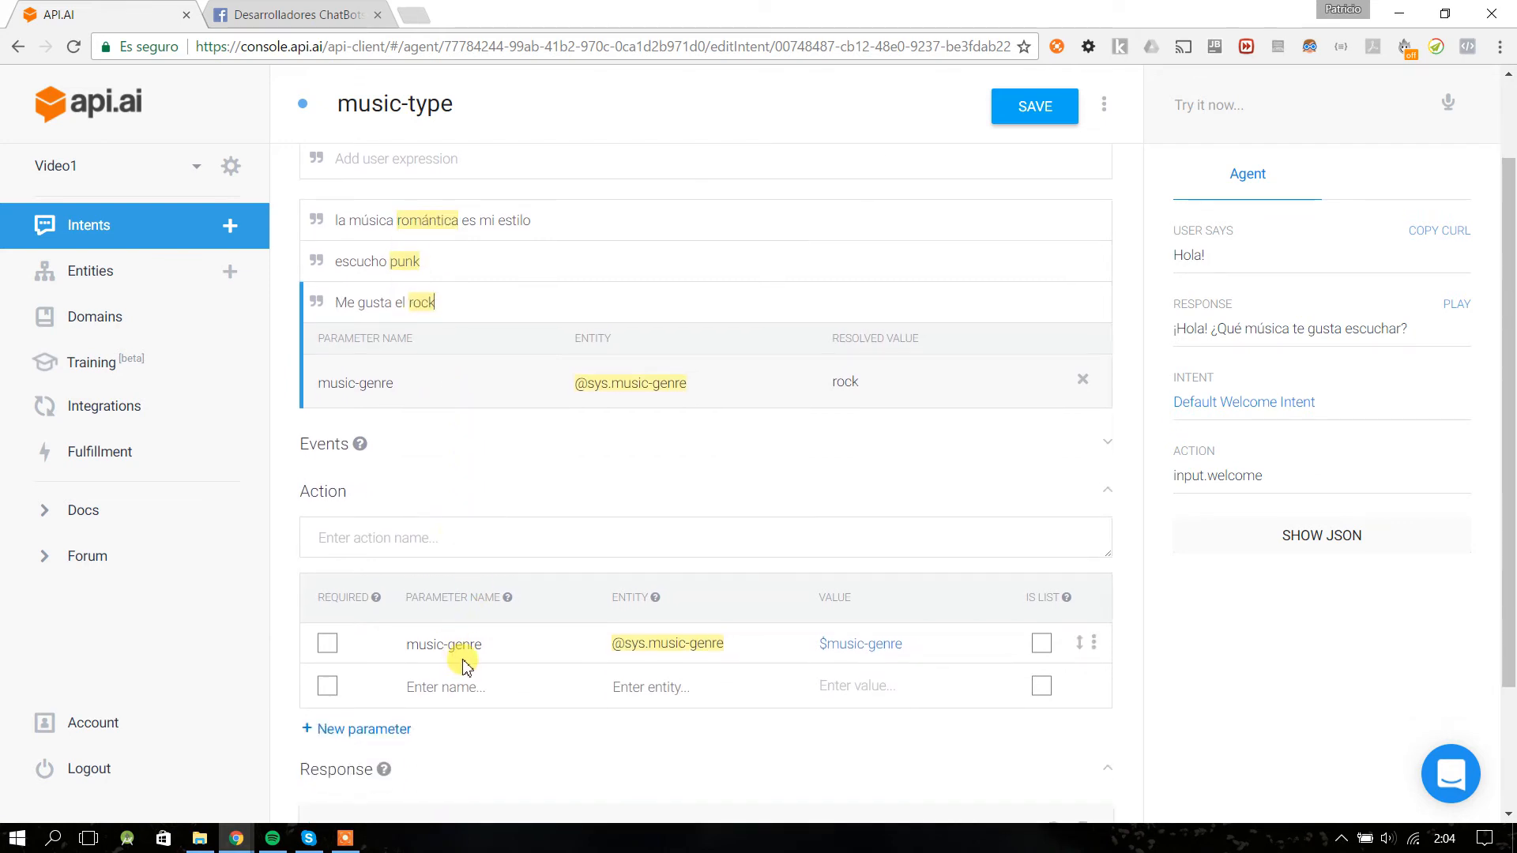
{"action": "scroll", "coordinate": [430, 342], "scroll_direction": "down", "scroll_amount": 1}
{"action": "scroll", "coordinate": [432, 332], "scroll_direction": "up", "scroll_amount": 1}
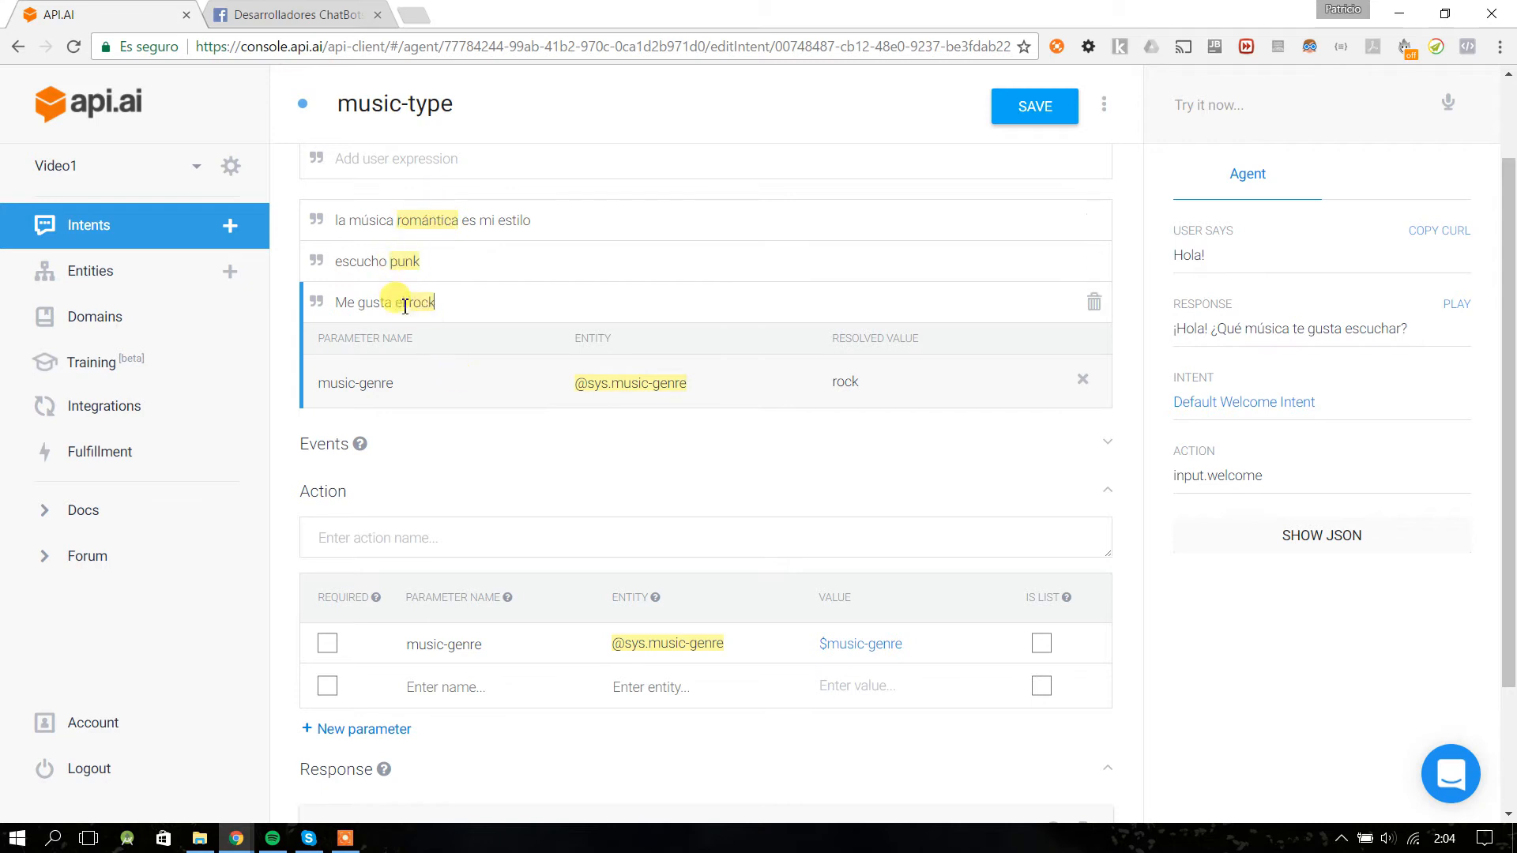
{"action": "scroll", "coordinate": [448, 397], "scroll_direction": "down", "scroll_amount": 1}
{"action": "scroll", "coordinate": [448, 398], "scroll_direction": "down", "scroll_amount": 1}
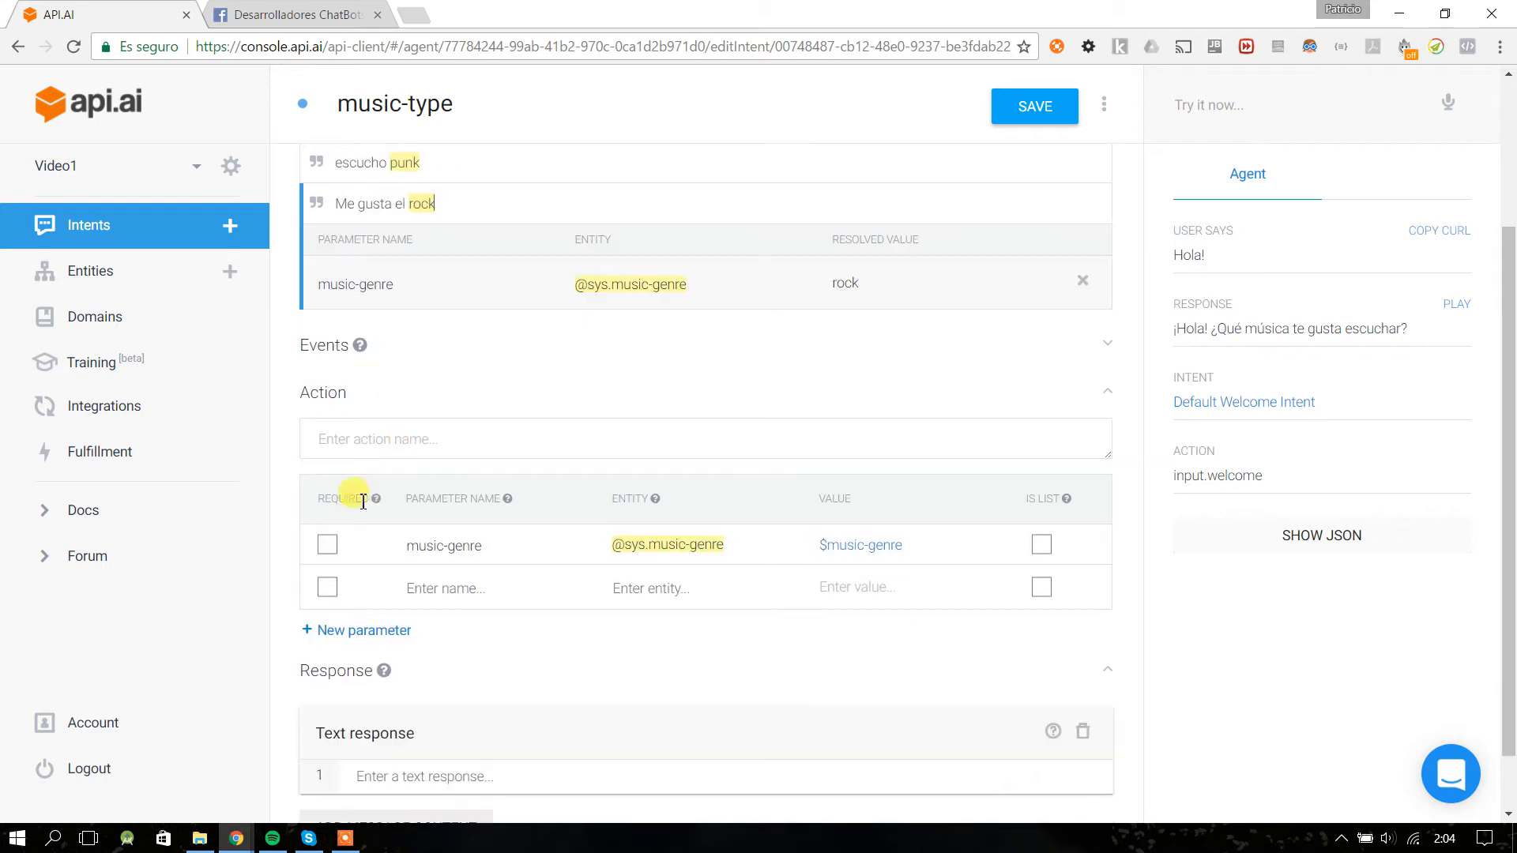
- Collapse and reopen the Action section to inspect its parameter table
{"action": "left_click", "coordinate": [330, 397]}
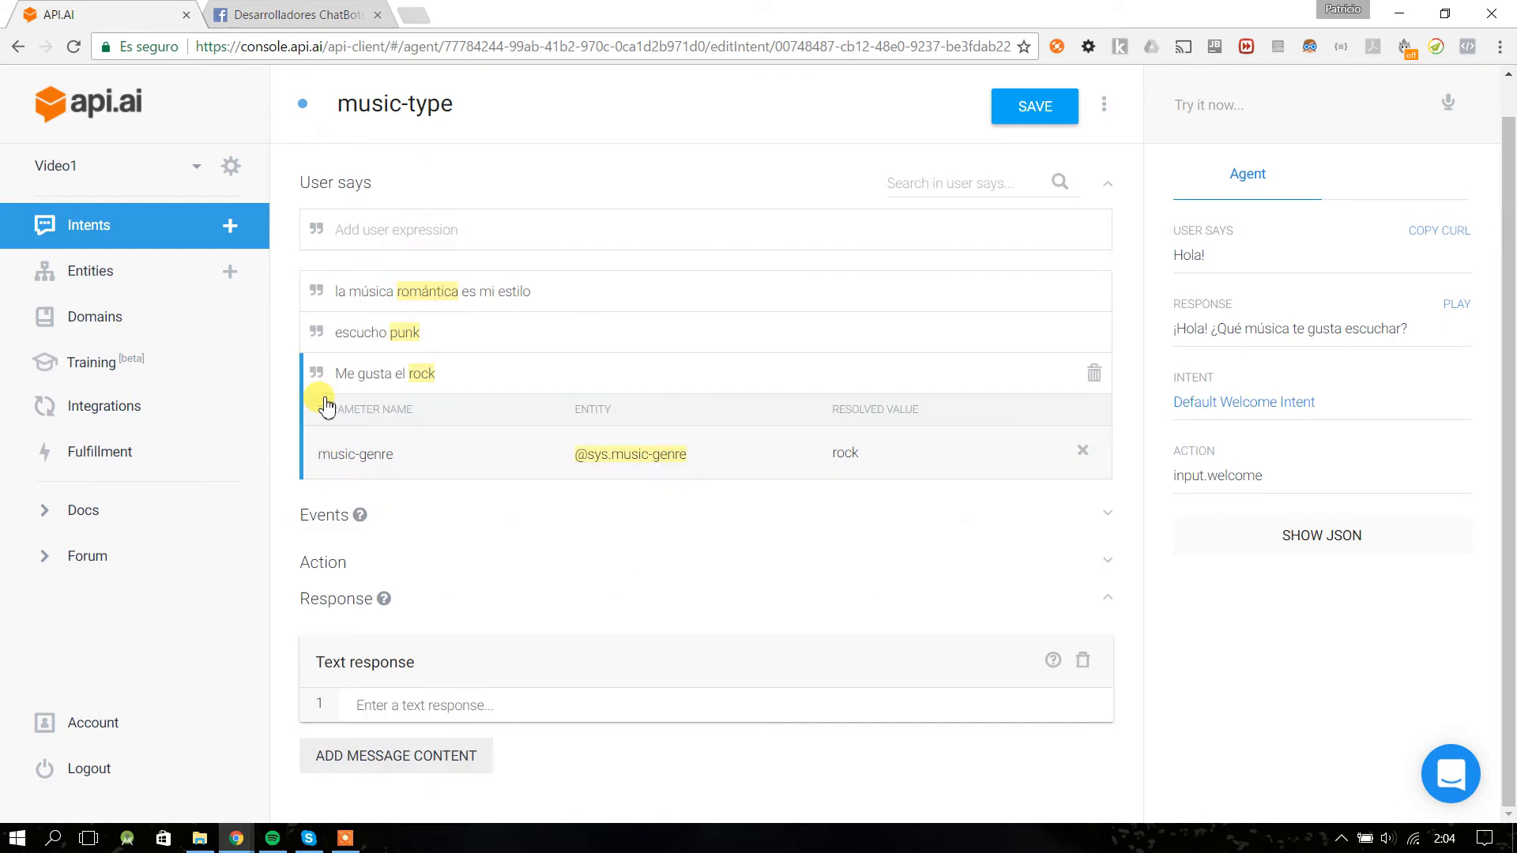
{"action": "left_click", "coordinate": [334, 558]}
{"action": "scroll", "coordinate": [369, 574], "scroll_direction": "down", "scroll_amount": 1}
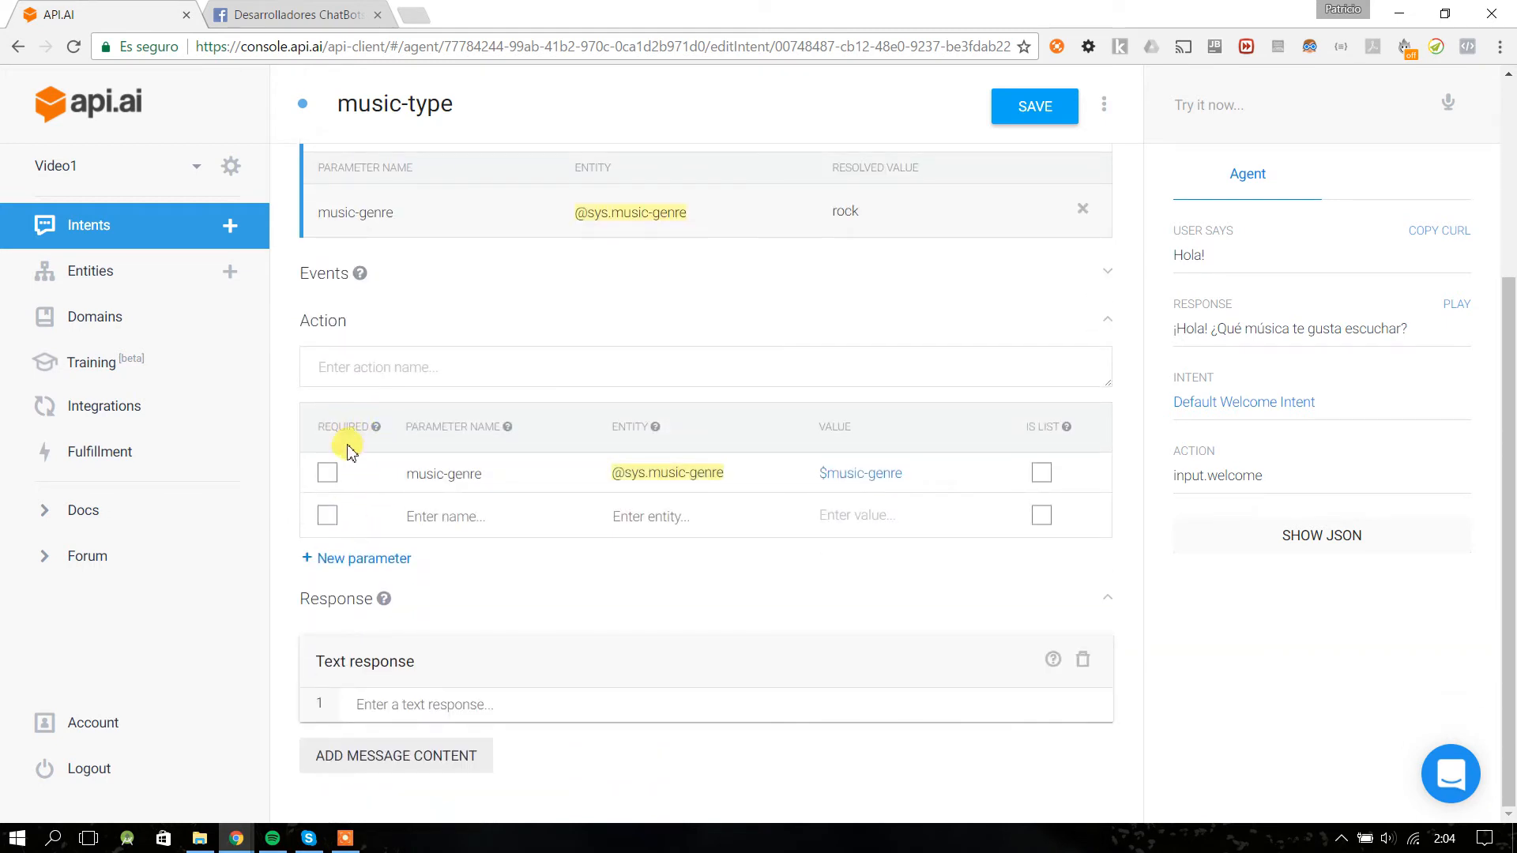
- Mark the music-genre parameter as required in the intent's Action section
{"action": "scroll", "coordinate": [521, 239], "scroll_direction": "up", "scroll_amount": 3}
{"action": "scroll", "coordinate": [525, 352], "scroll_direction": "down", "scroll_amount": 3}
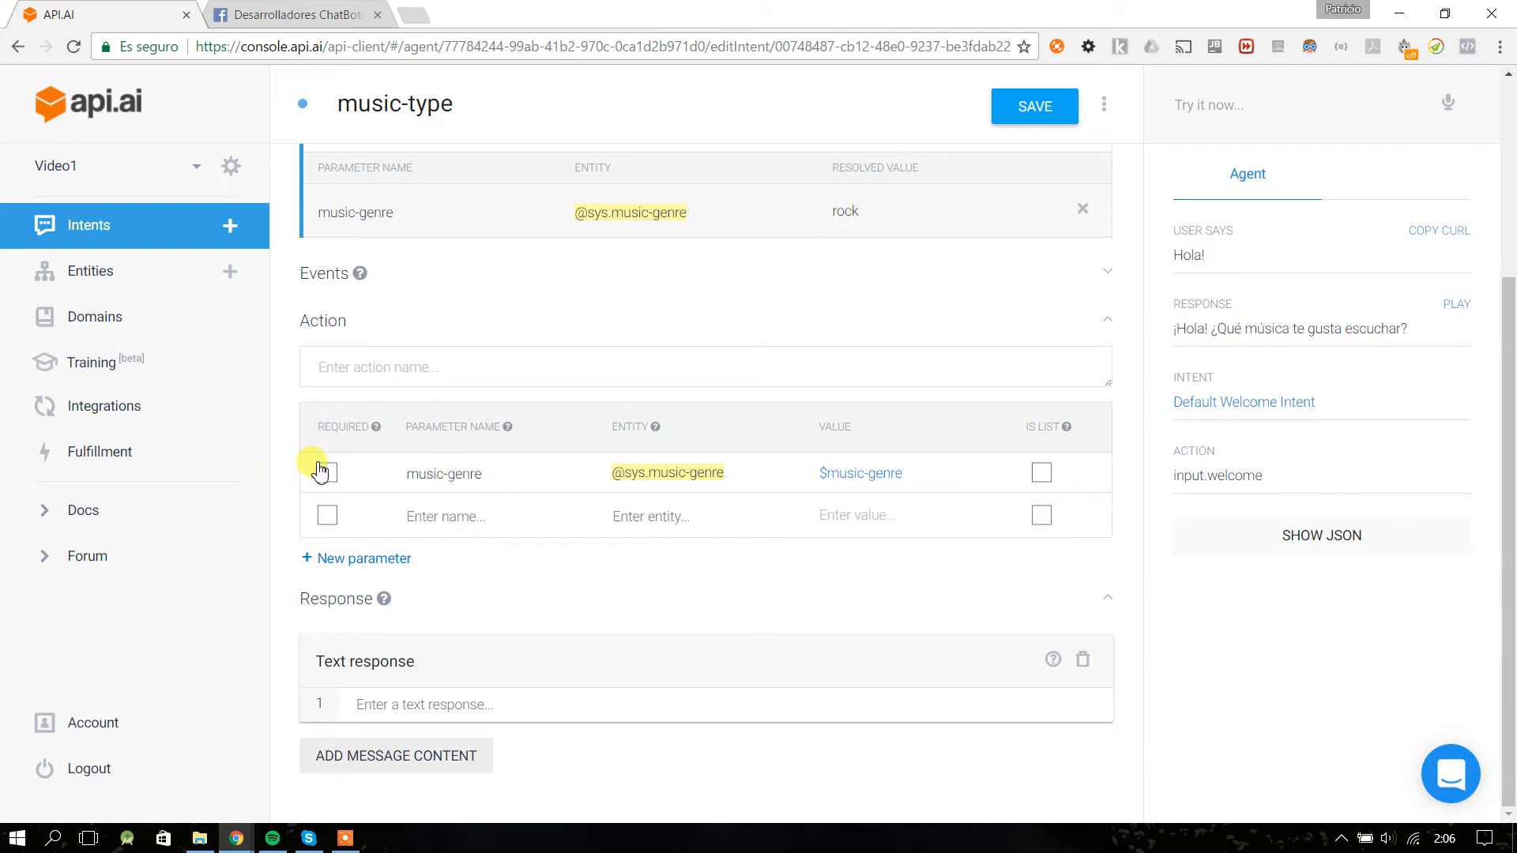
{"action": "left_click_drag", "start_coordinate": [413, 482], "coordinate": [566, 477]}
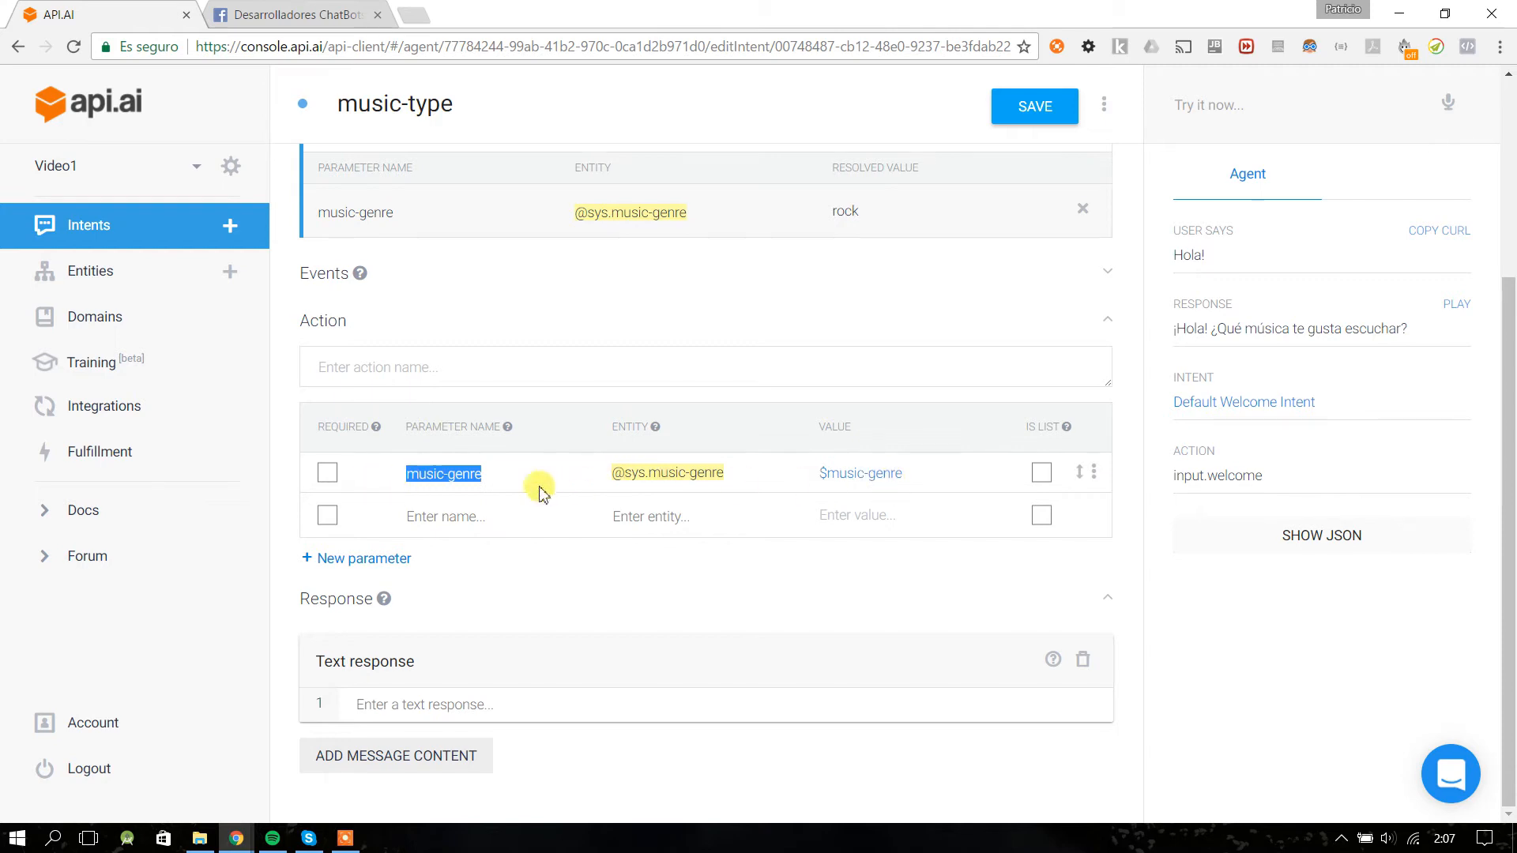
{"action": "left_click", "coordinate": [330, 476]}
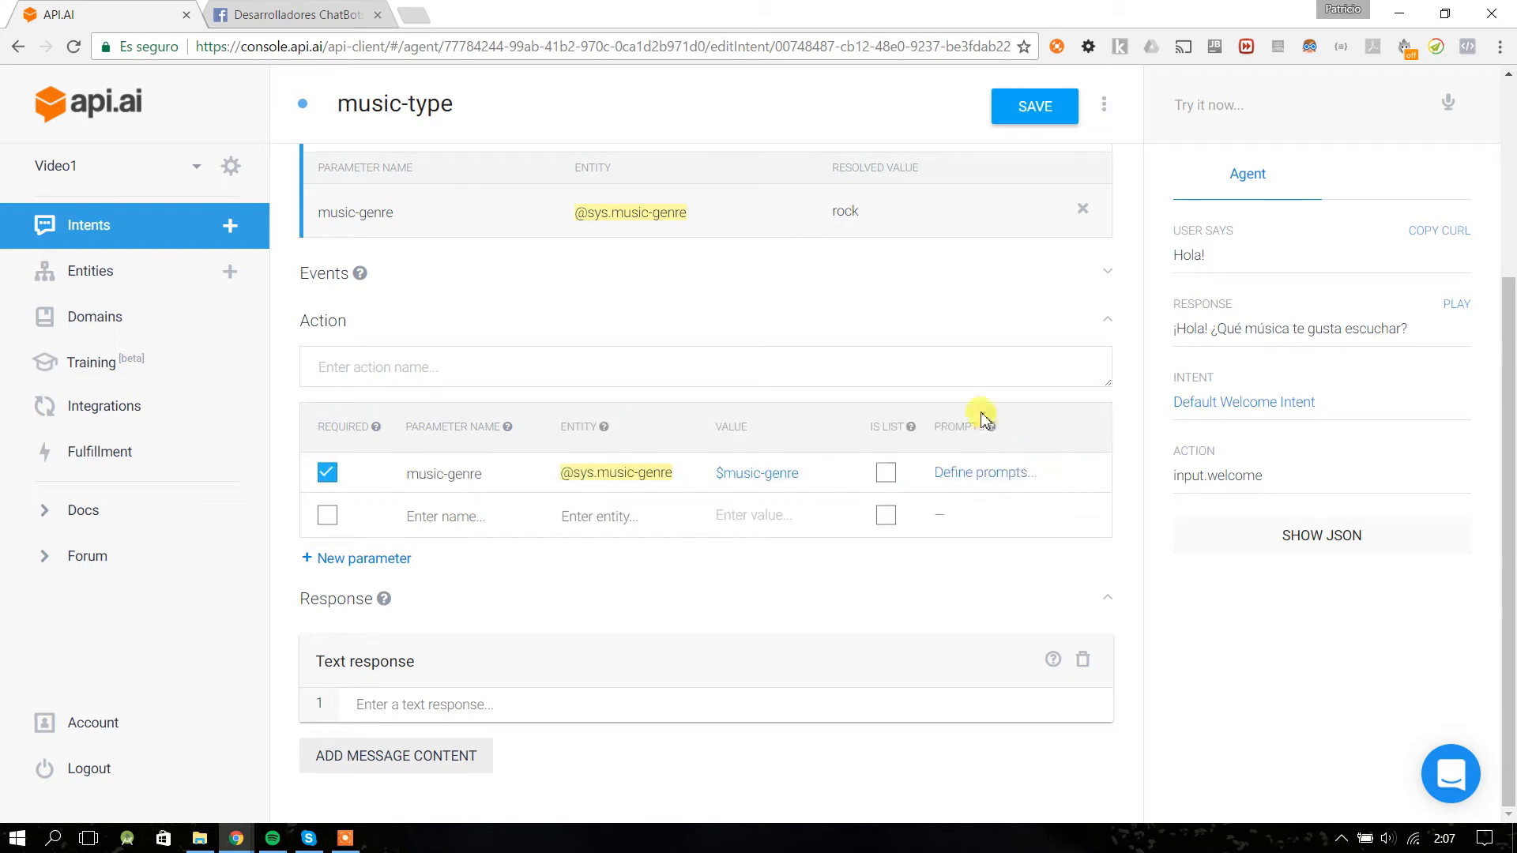
- Define the first music-genre prompt as "Por favor, necesito que me indiques el género musical que te gusta?"
{"action": "left_click", "coordinate": [977, 478]}
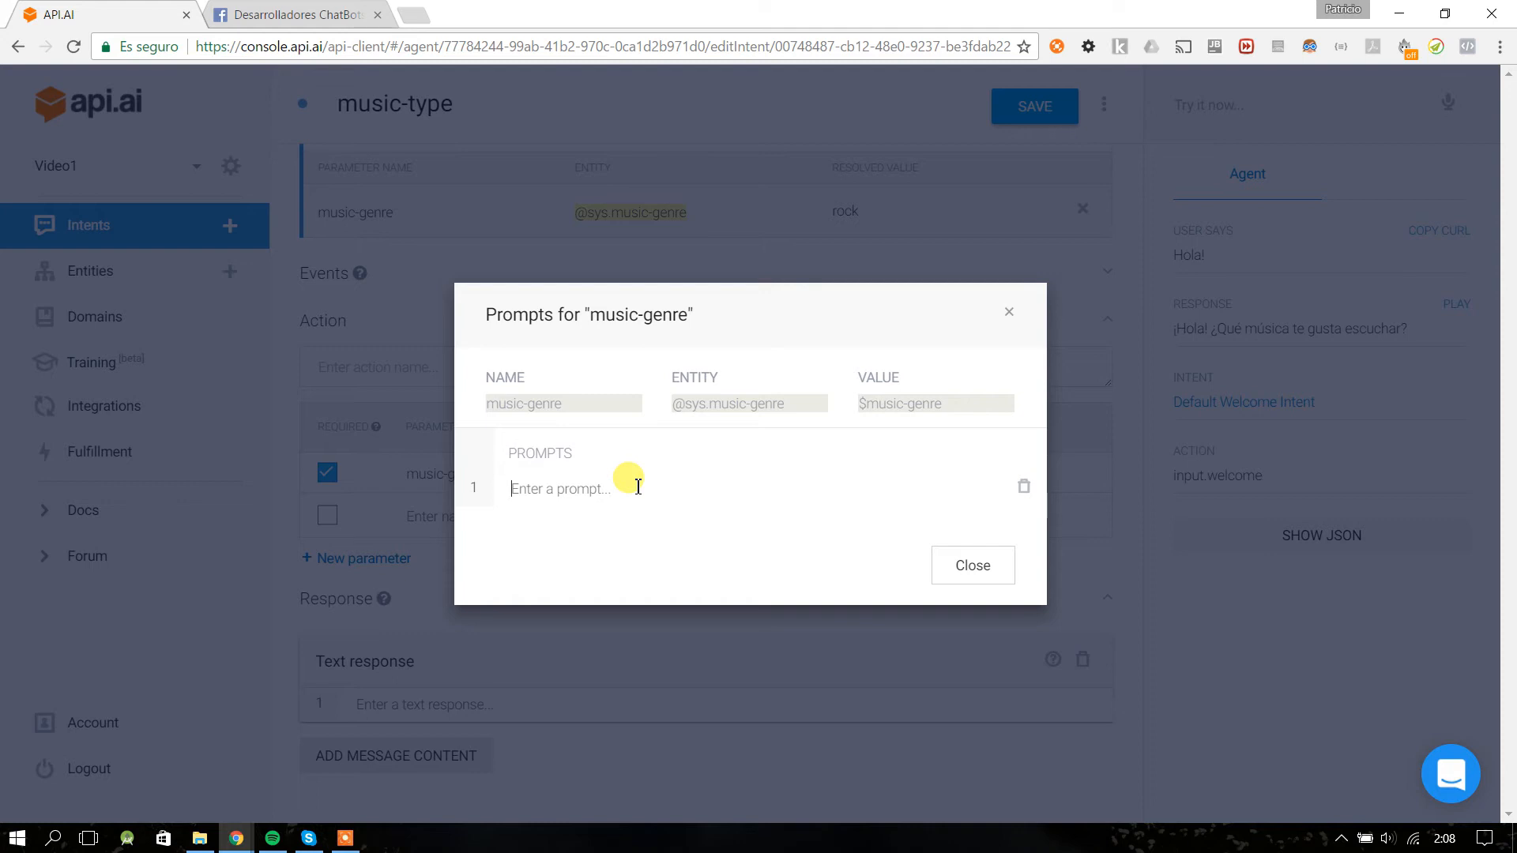
{"action": "left_click", "coordinate": [638, 487]}
{"action": "type", "text": "Por "}
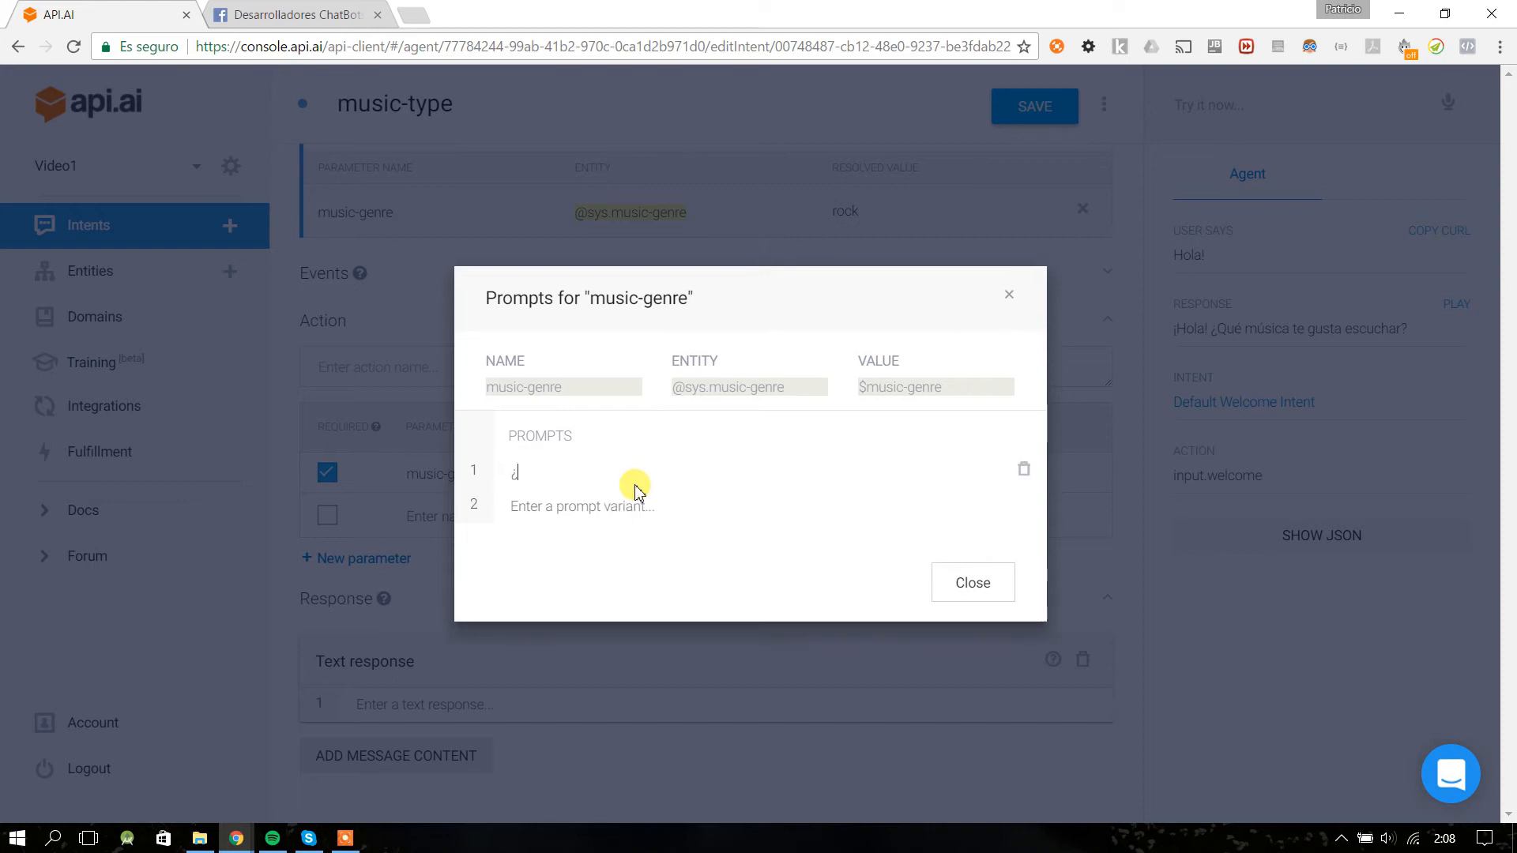
{"action": "type", "text": "favor, necesito que me indiques "}
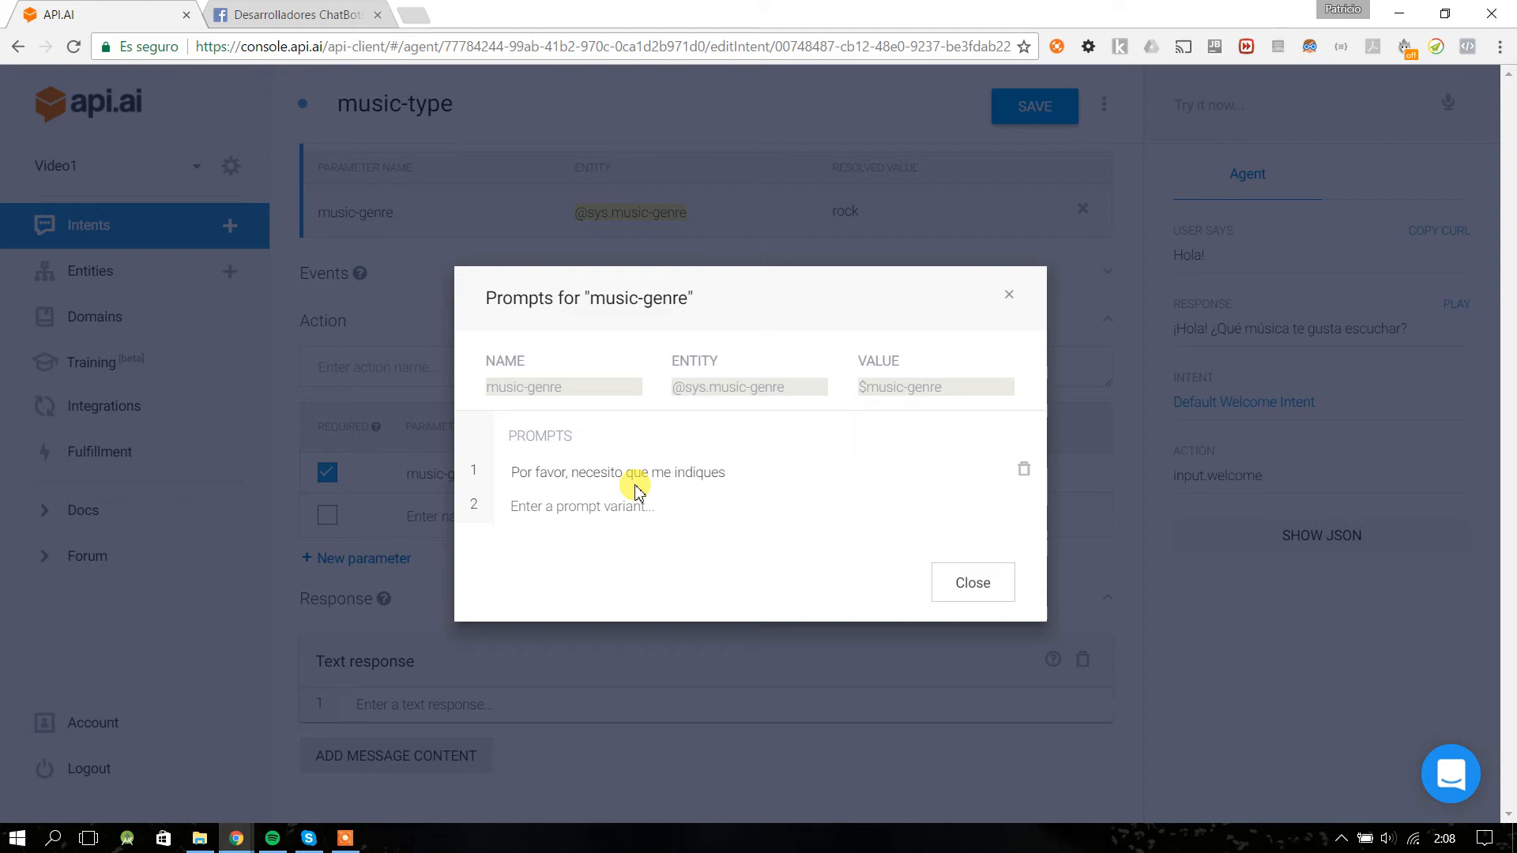
{"action": "type", "text": "el género musical que te gusta?"}
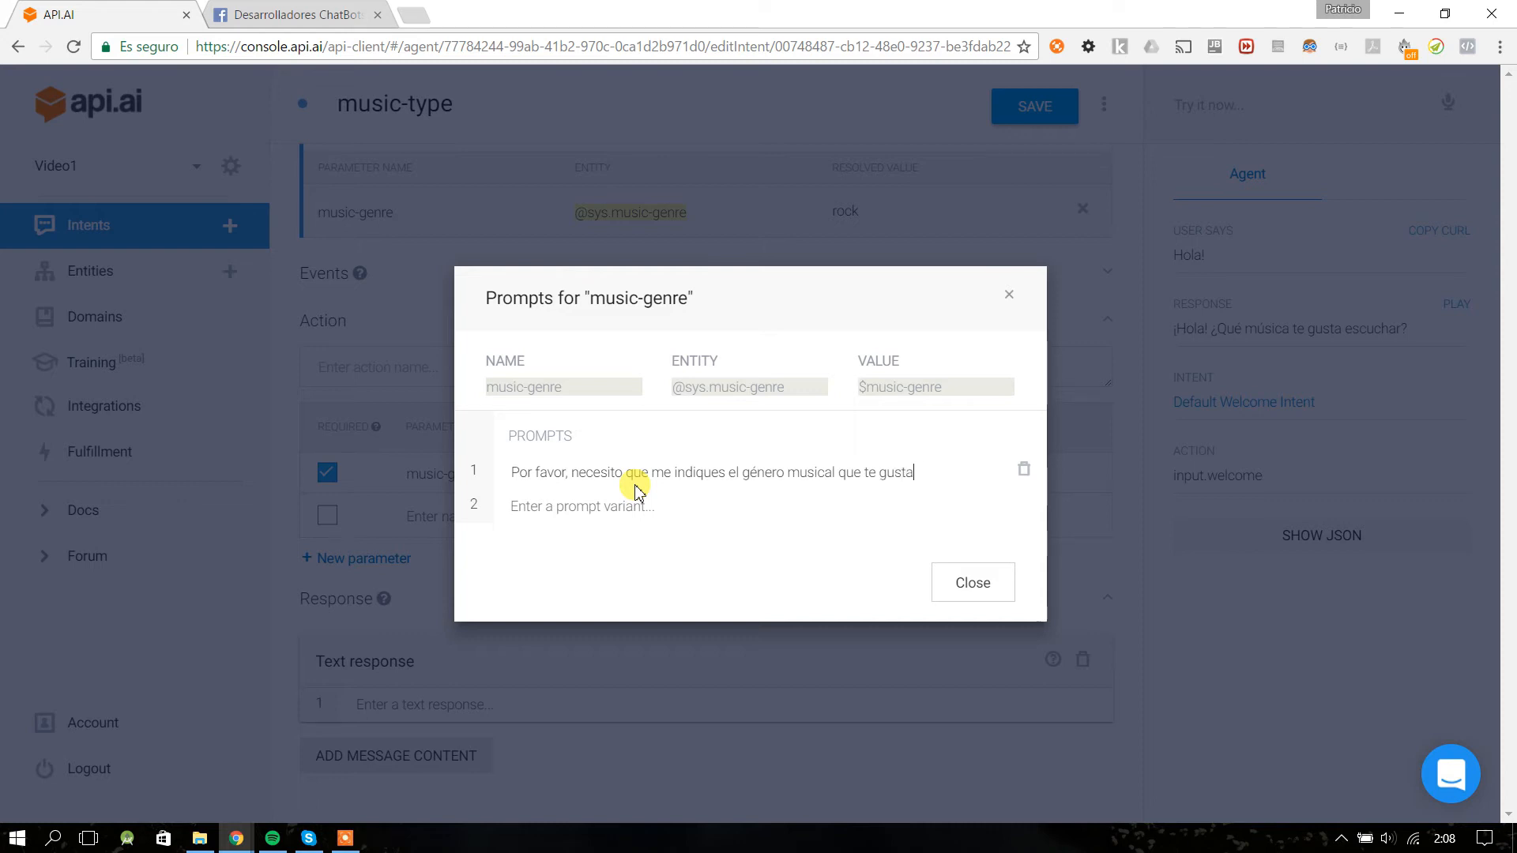
{"action": "left_click", "coordinate": [623, 504]}
{"action": "left_click", "coordinate": [518, 472]}
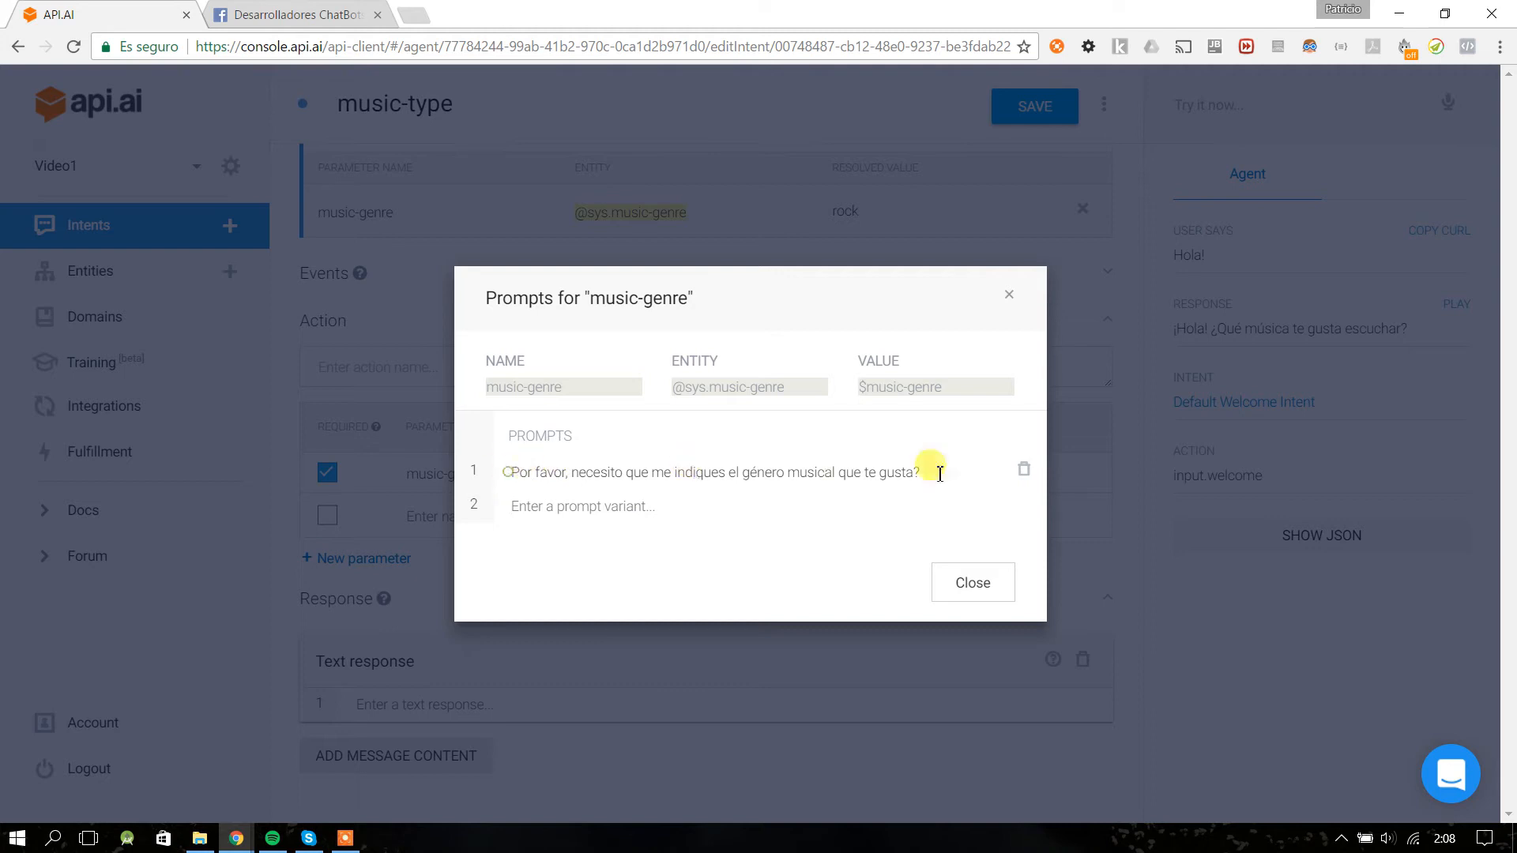
{"action": "left_click_drag", "start_coordinate": [949, 480], "coordinate": [524, 470]}
- Add the prompt variant "Y bueno! no me colocaste que música te gusta." and close the music-genre prompts
{"action": "left_click", "coordinate": [553, 515]}
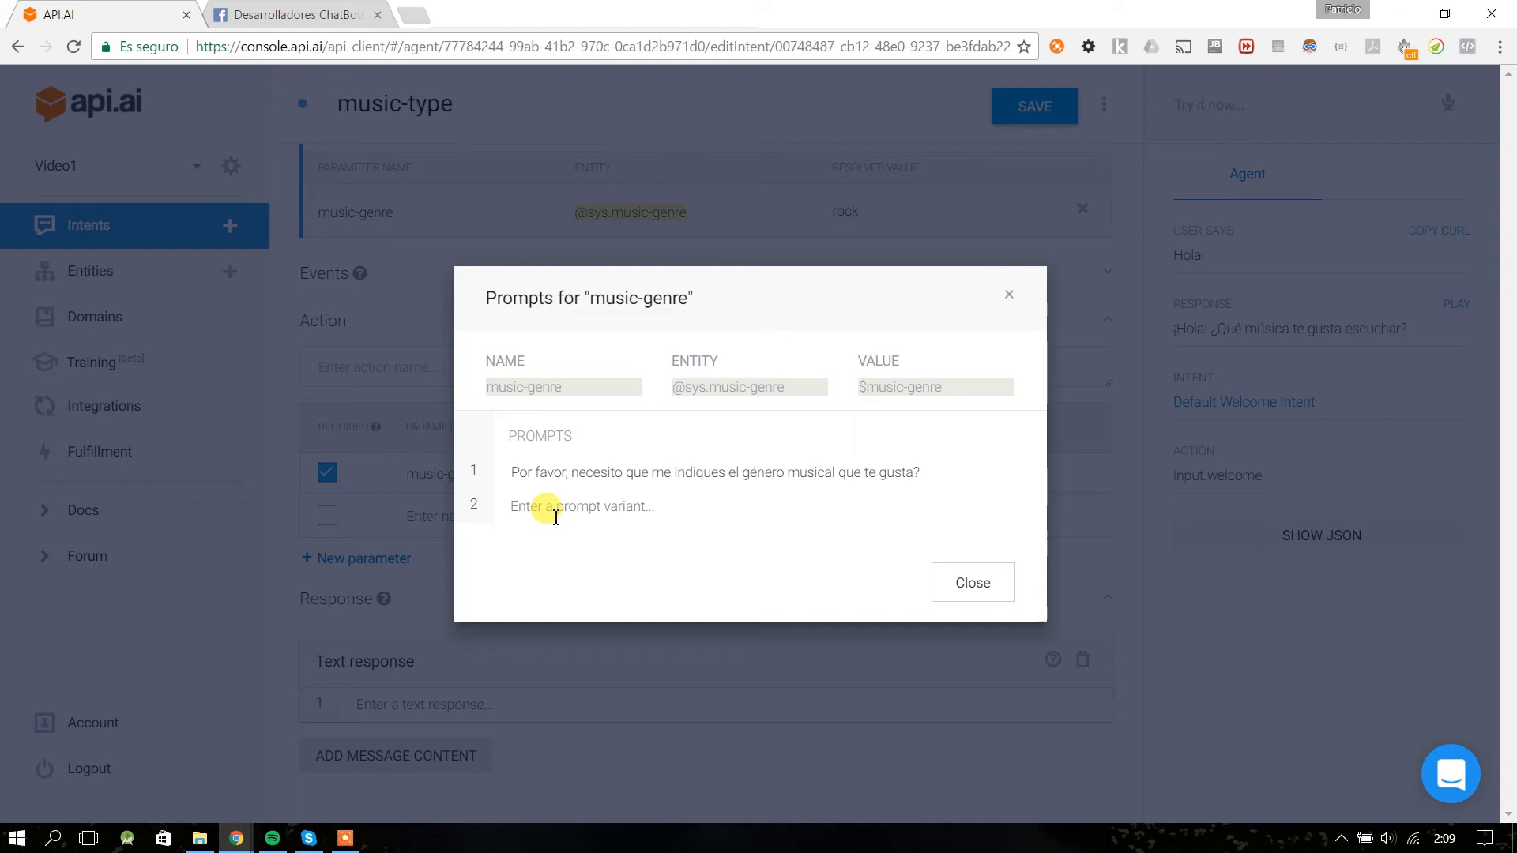
{"action": "left_click", "coordinate": [556, 517]}
{"action": "type", "text": "Y bueno! no me colocaste que música te gusta."}
{"action": "left_click_drag", "start_coordinate": [840, 486], "coordinate": [525, 484]}
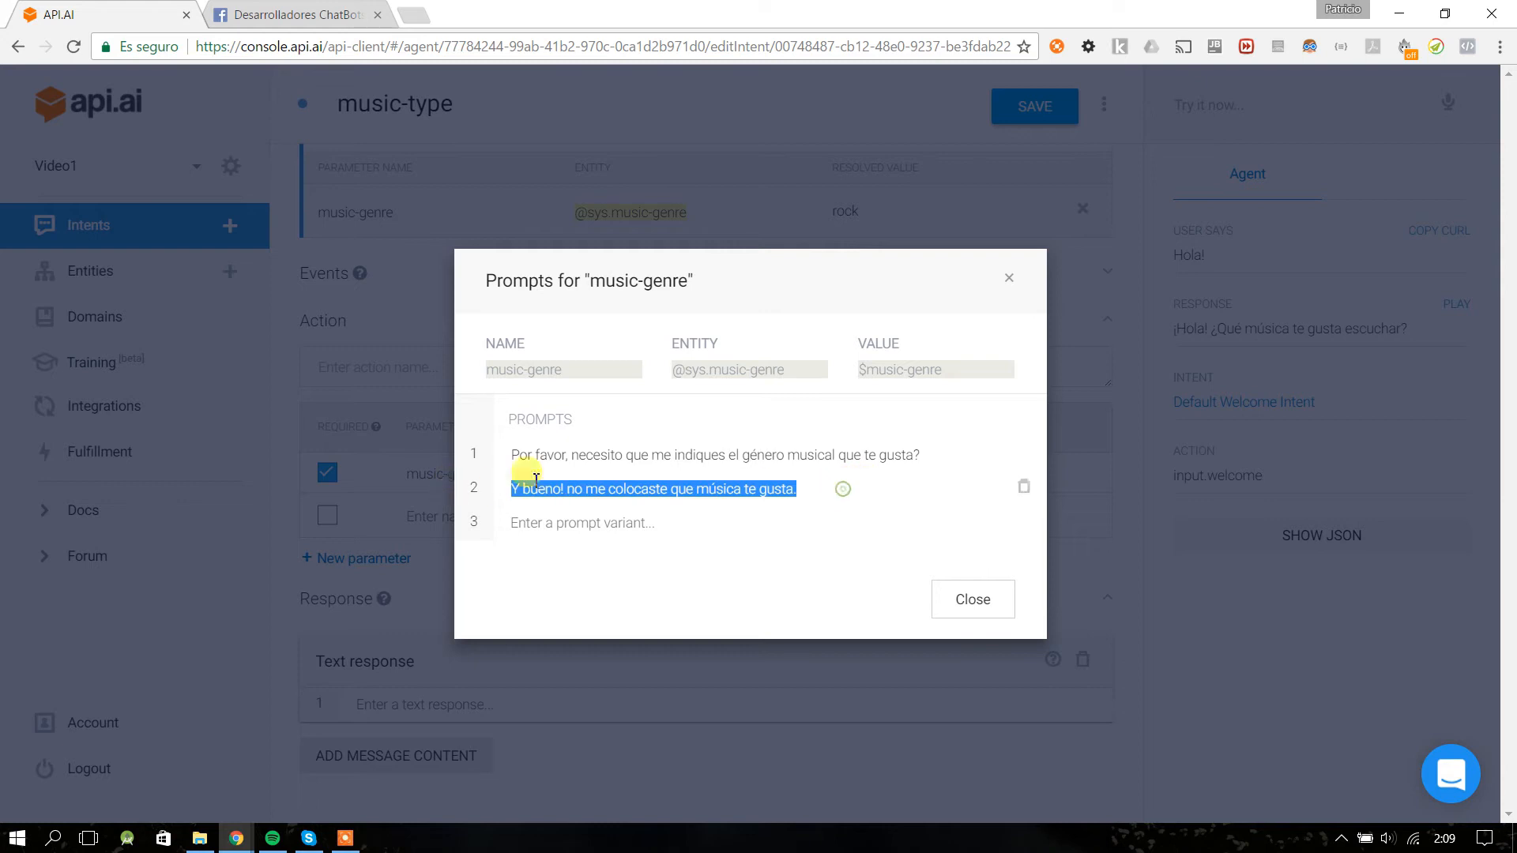
{"action": "left_click_drag", "start_coordinate": [904, 456], "coordinate": [554, 456]}
{"action": "left_click", "coordinate": [973, 599]}
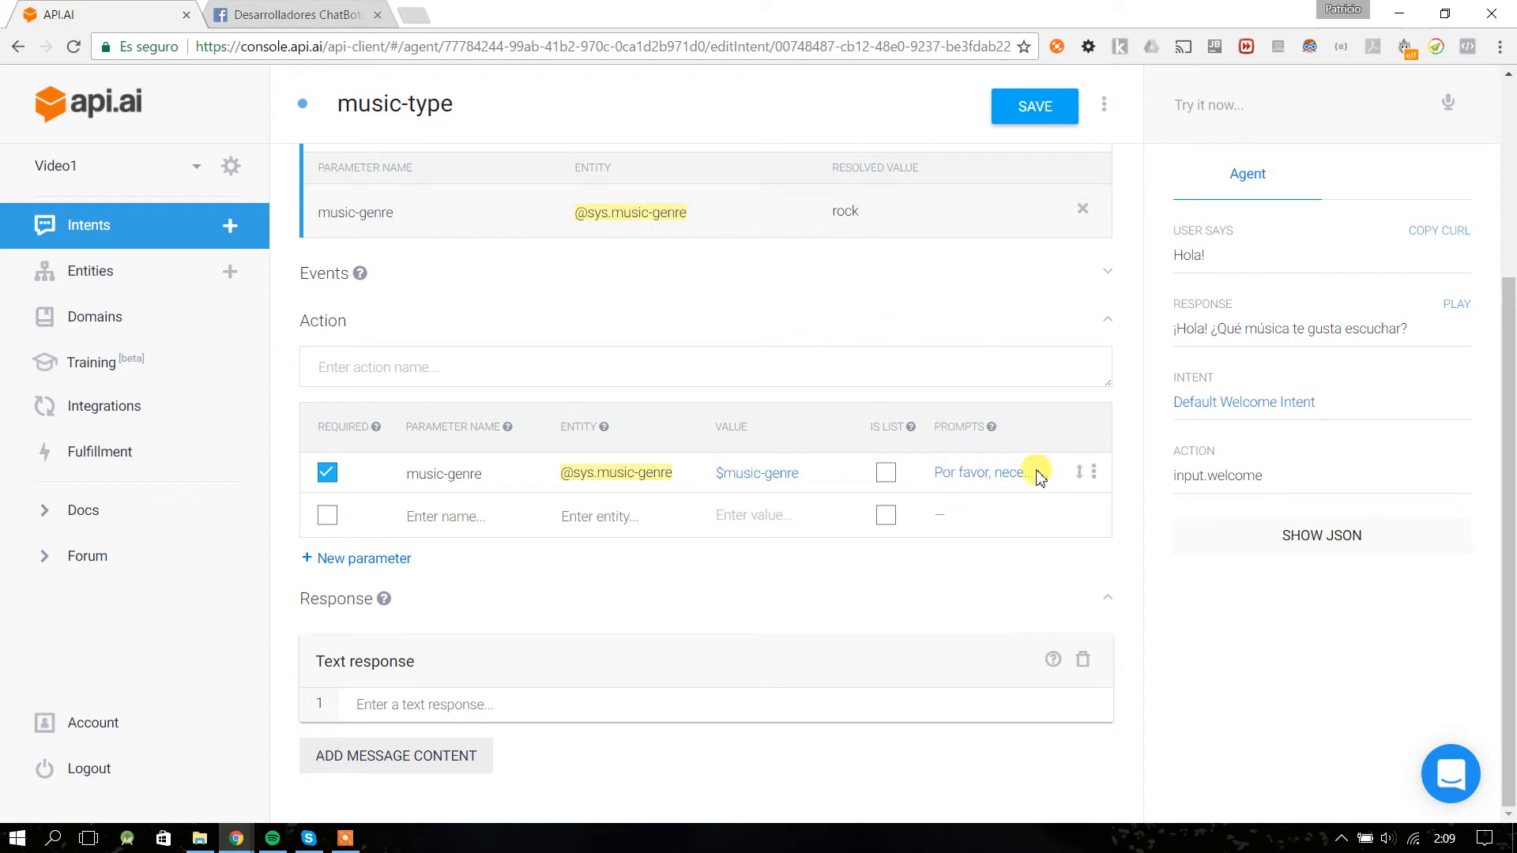
- Enter the text response "Genial!" with "Gracias por ingresar tu género es increíble." on a second line, and save the intent
{"action": "left_click", "coordinate": [566, 706]}
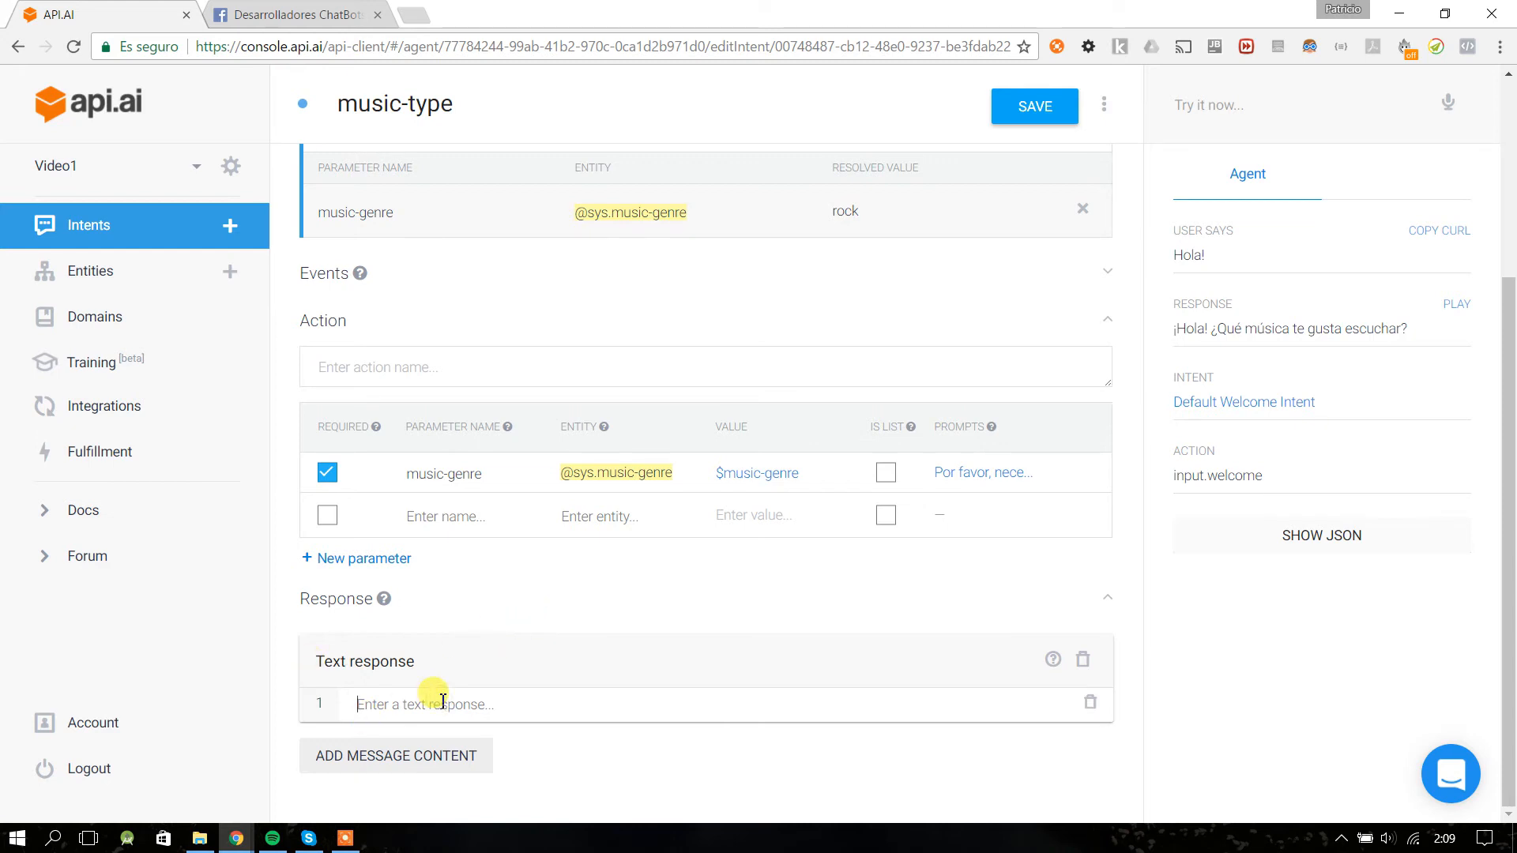
{"action": "type", "text": "GEnial!"}
{"action": "key", "text": "Return"}
{"action": "type", "text": "Gracias por ingresar tu género es increíble."}
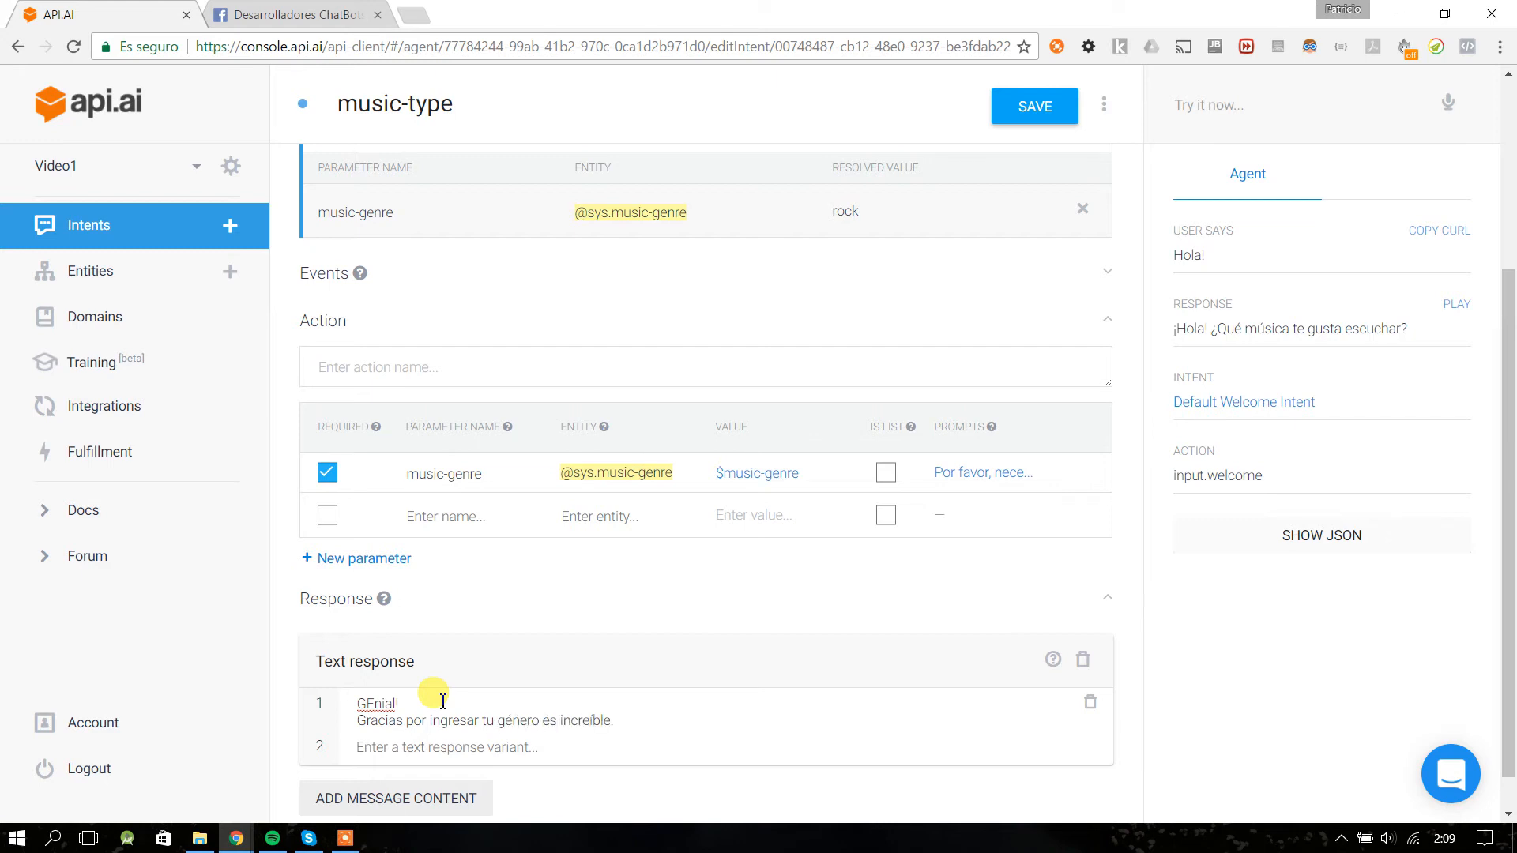
{"action": "left_click", "coordinate": [443, 702]}
{"action": "left_click", "coordinate": [372, 704]}
{"action": "key", "text": "BackSpace"}
{"action": "type", "text": "e"}
{"action": "left_click", "coordinate": [1035, 109]}
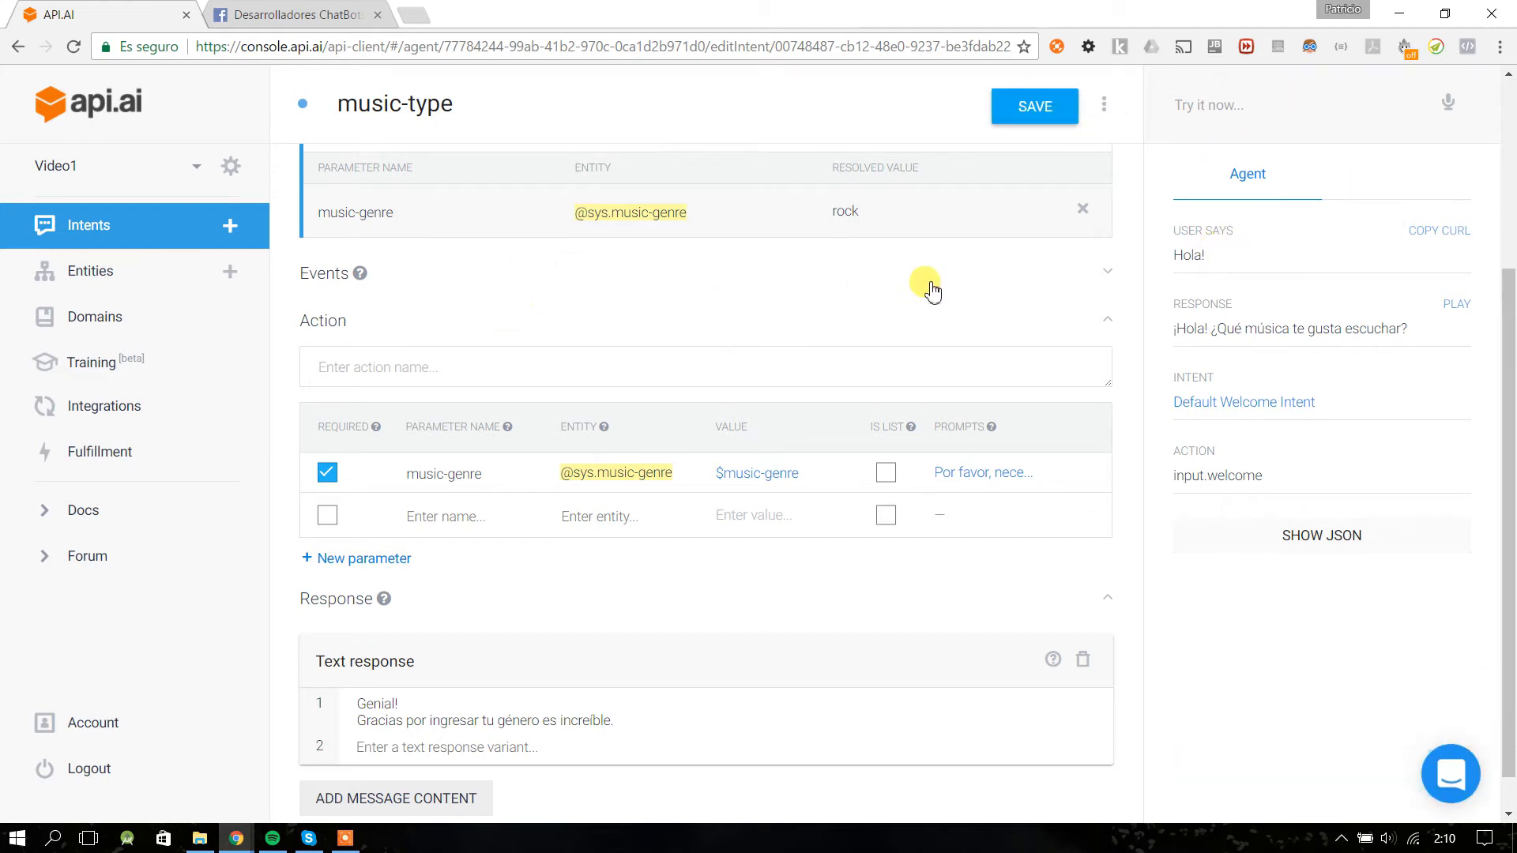
- Test the agent in the console with the phrase "Escucho rock"
{"action": "left_click", "coordinate": [1213, 102]}
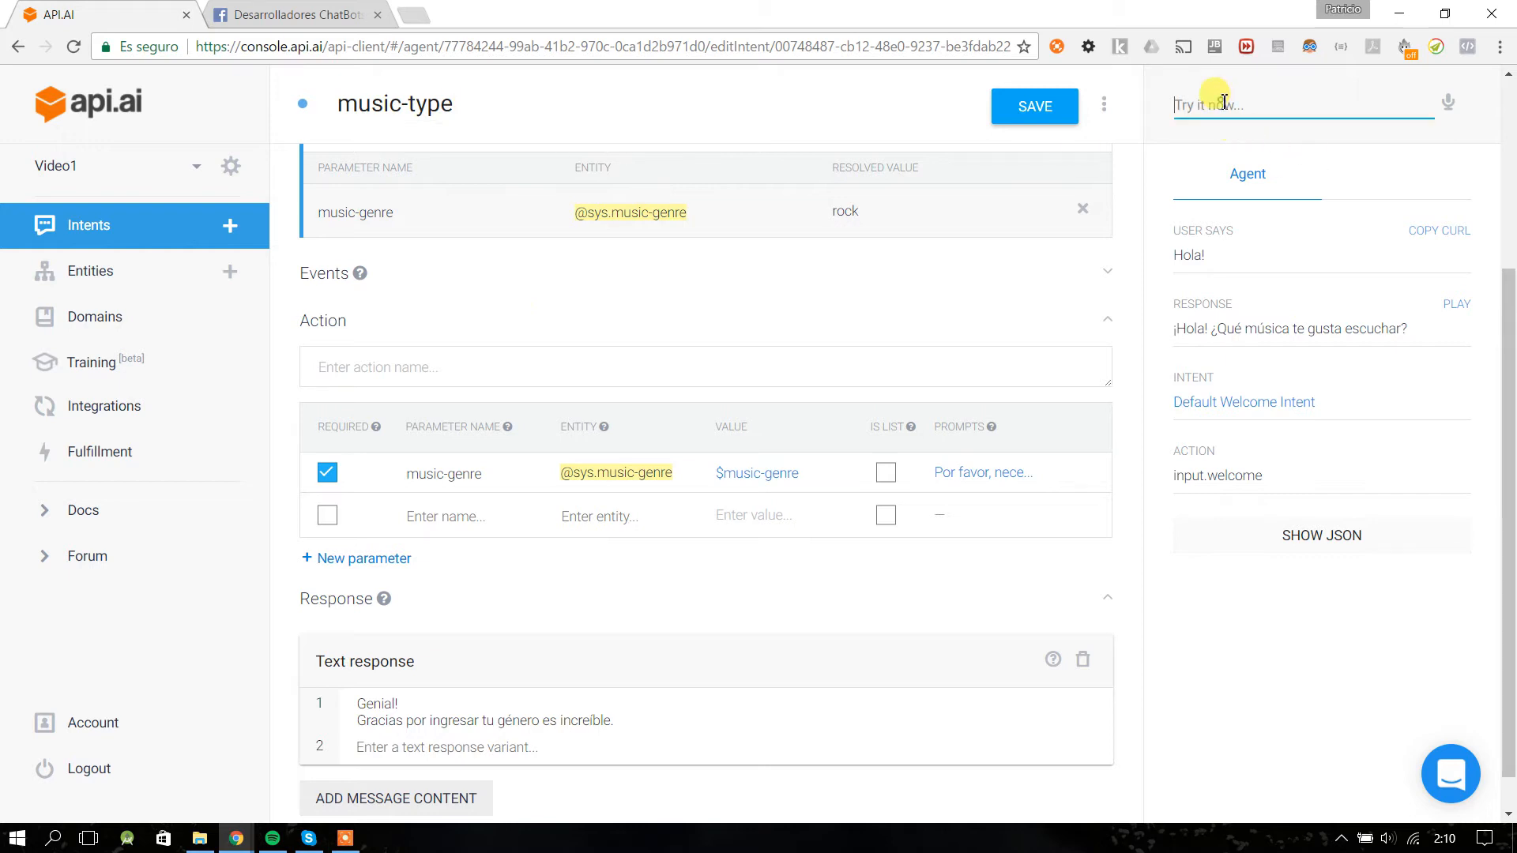
{"action": "type", "text": "Escuch"}
{"action": "key", "text": "BackSpace"}
{"action": "key", "text": "BackSpace"}
{"action": "type", "text": "c"}
{"action": "key", "text": "BackSpace"}
{"action": "key", "text": "BackSpace"}
{"action": "type", "text": "cucho rock"}
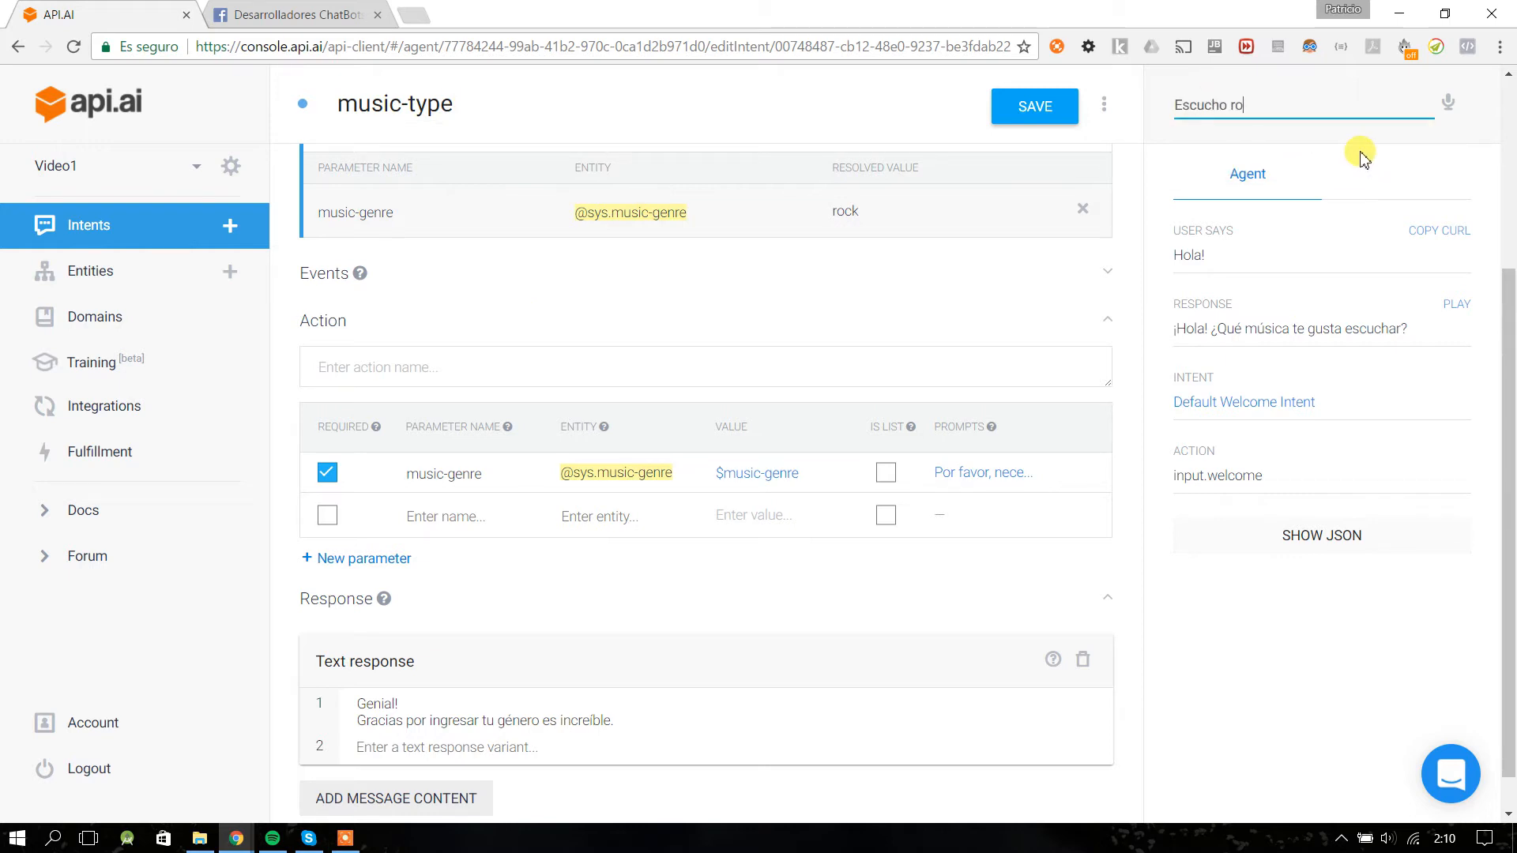
{"action": "key", "text": "Return"}
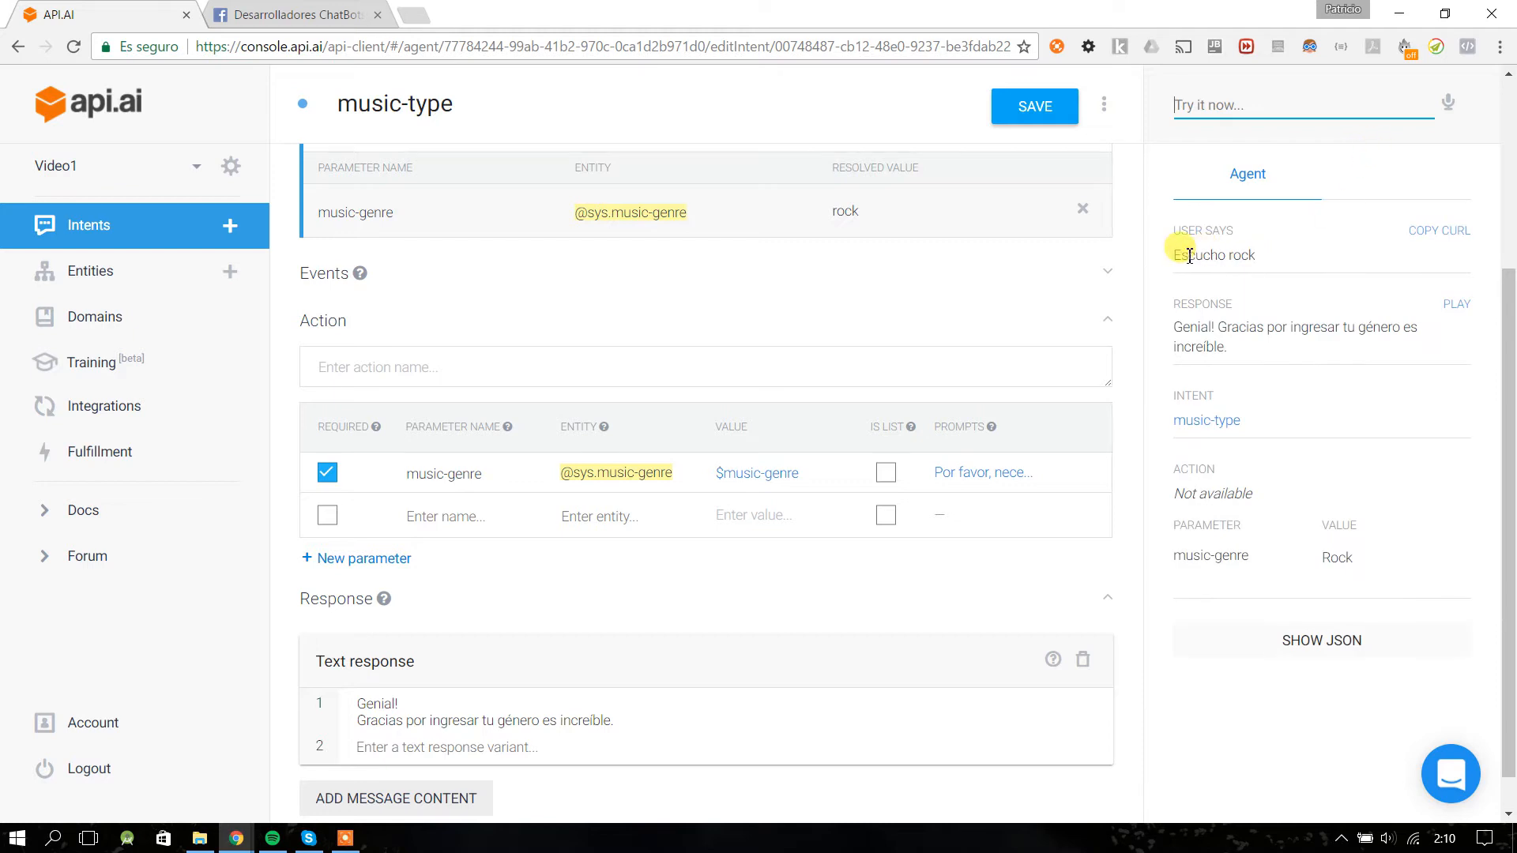
- Examine the test result's user phrase, response, matched intent, action, and music-genre parameter value
{"action": "left_click_drag", "start_coordinate": [1180, 254], "coordinate": [1320, 249]}
{"action": "left_click_drag", "start_coordinate": [1175, 327], "coordinate": [1134, 347]}
{"action": "left_click", "coordinate": [1333, 346]}
{"action": "left_click", "coordinate": [1283, 346]}
{"action": "left_click_drag", "start_coordinate": [1191, 400], "coordinate": [1290, 433]}
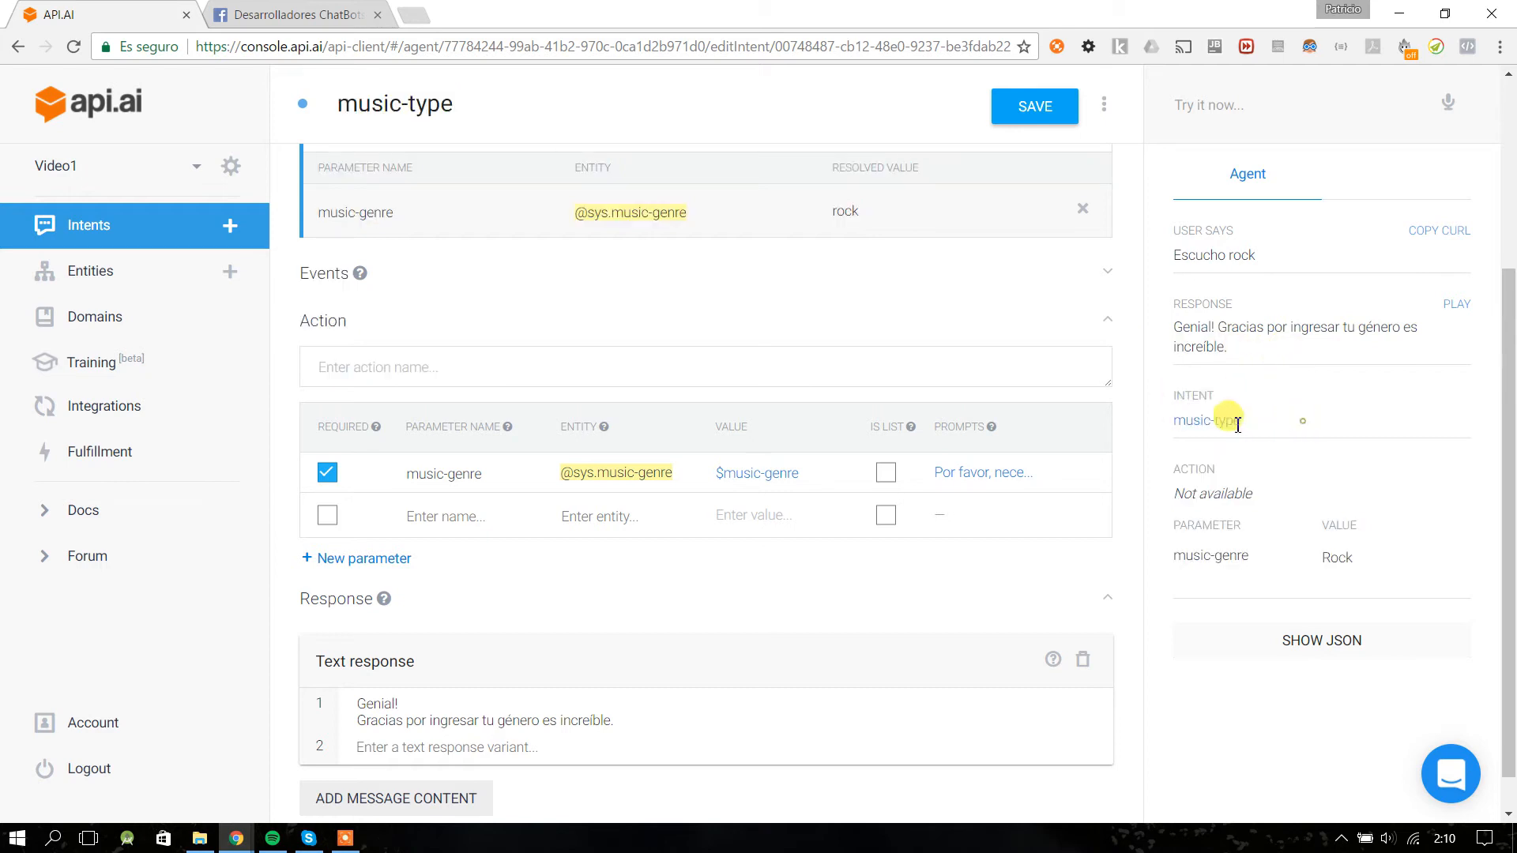
{"action": "left_click_drag", "start_coordinate": [1171, 466], "coordinate": [1263, 496]}
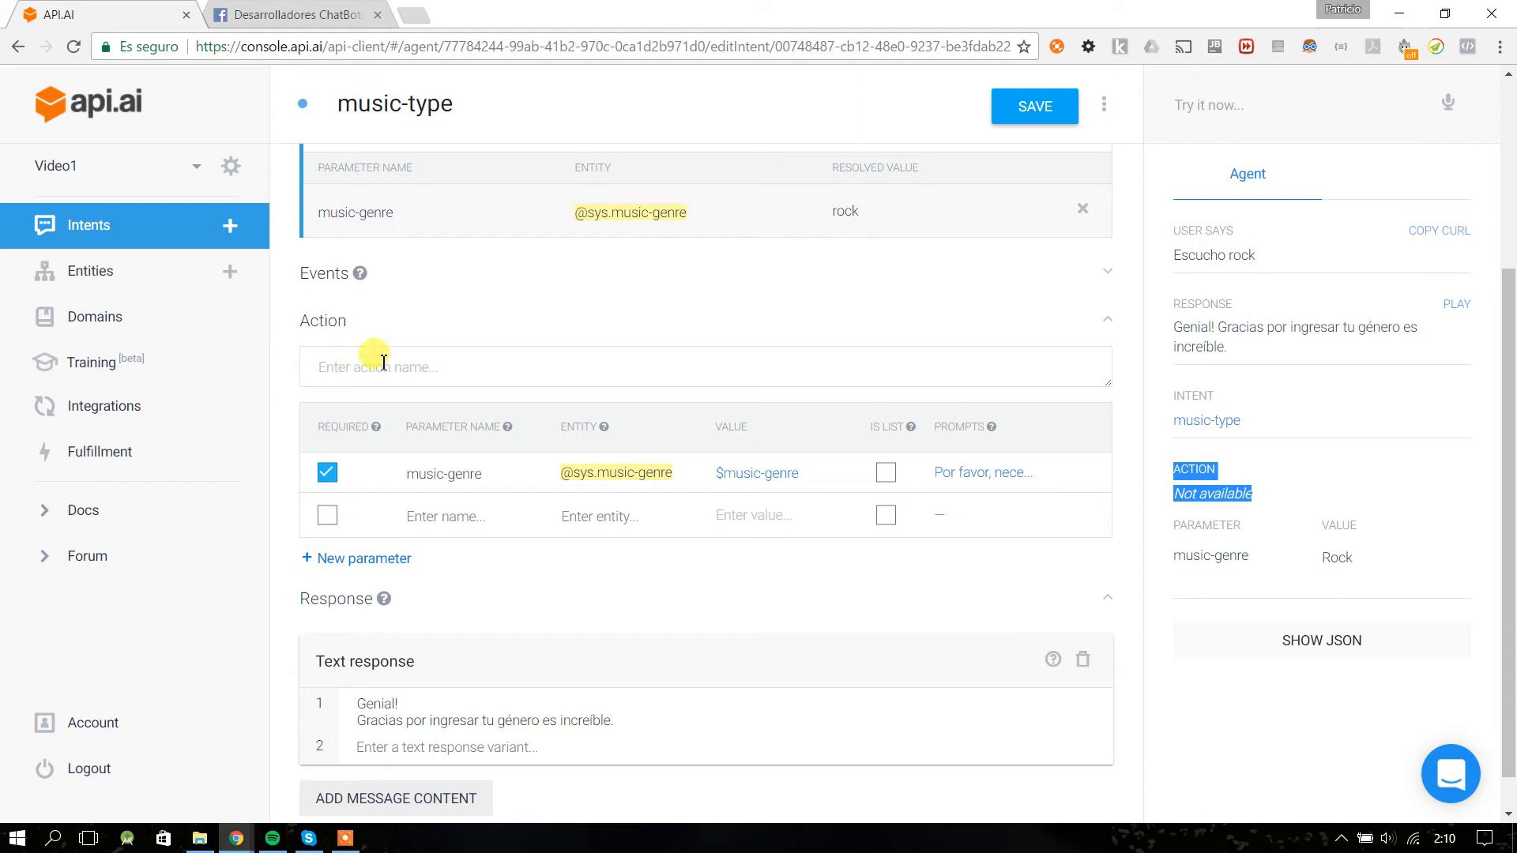
{"action": "triple_click", "coordinate": [1182, 559]}
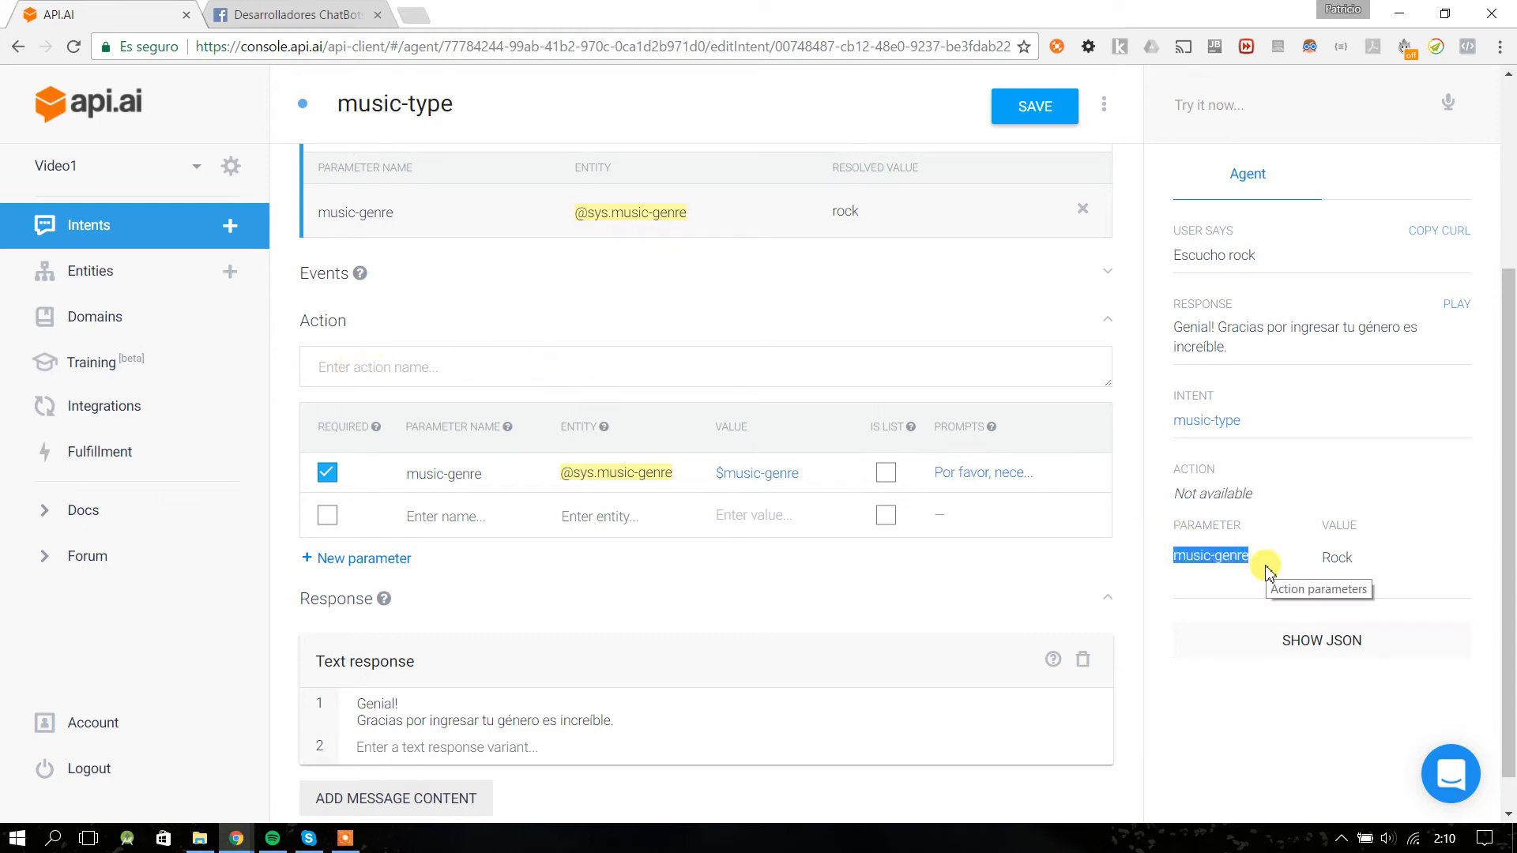
{"action": "left_click", "coordinate": [1343, 561]}
{"action": "double_click", "coordinate": [1343, 561]}
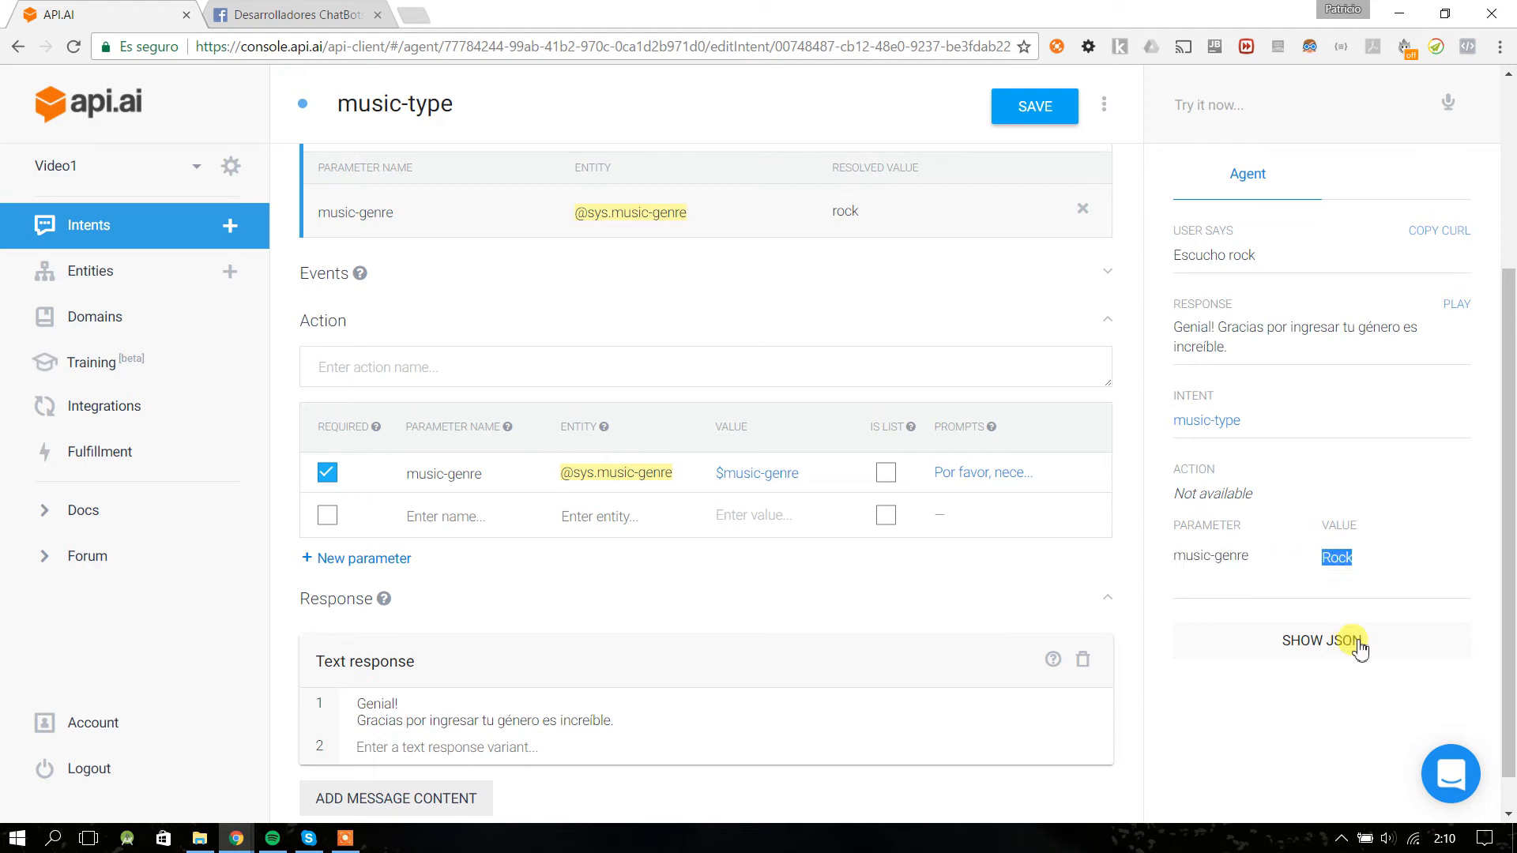
- Inspect the parameters block in the test result's JSON, then close the JSON view
{"action": "left_click", "coordinate": [1359, 646]}
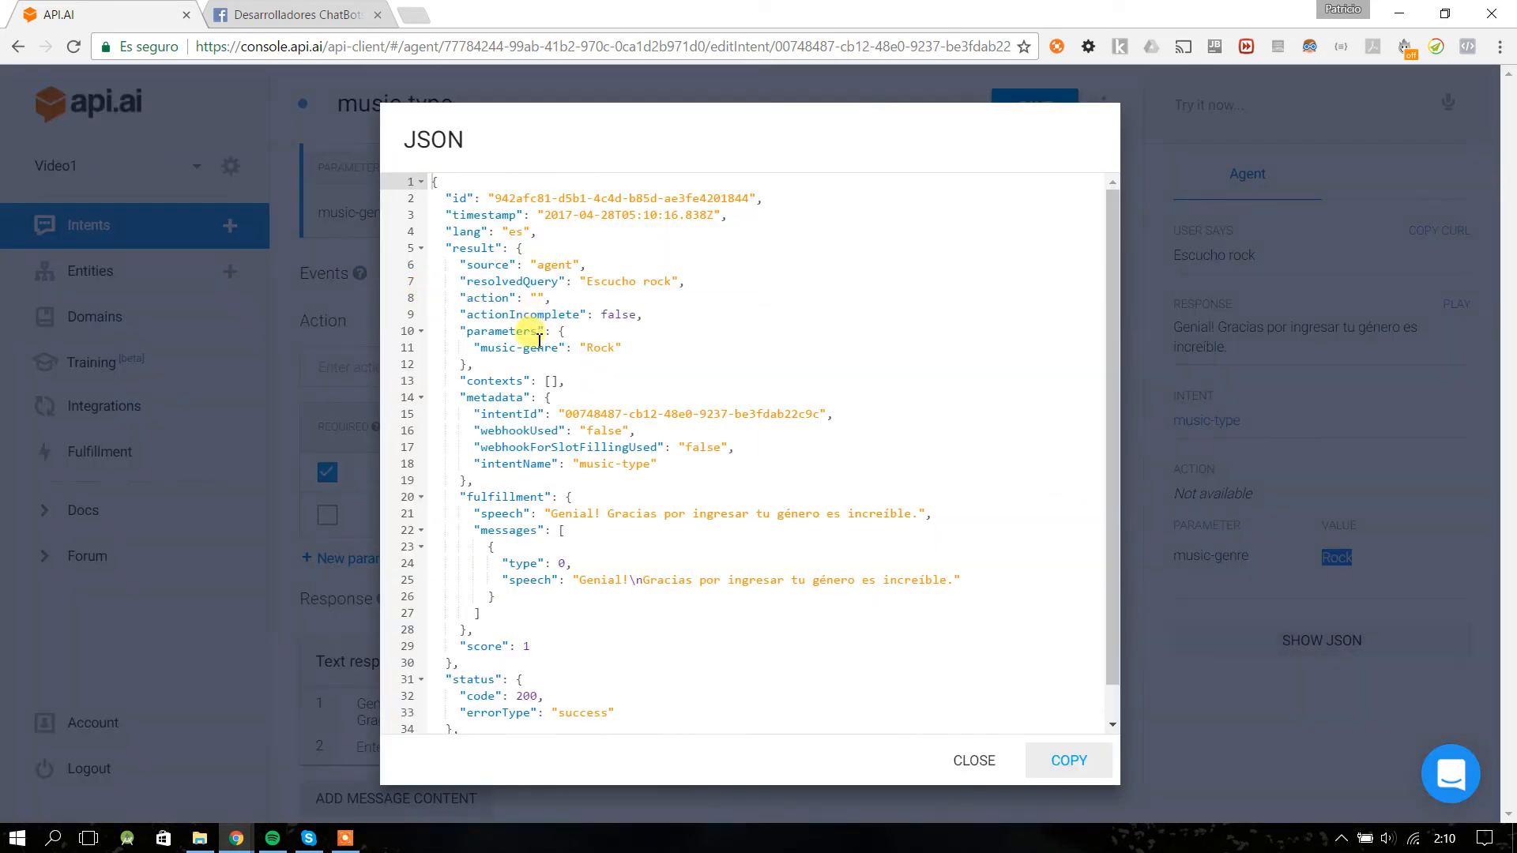
{"action": "left_click_drag", "start_coordinate": [467, 332], "coordinate": [475, 365]}
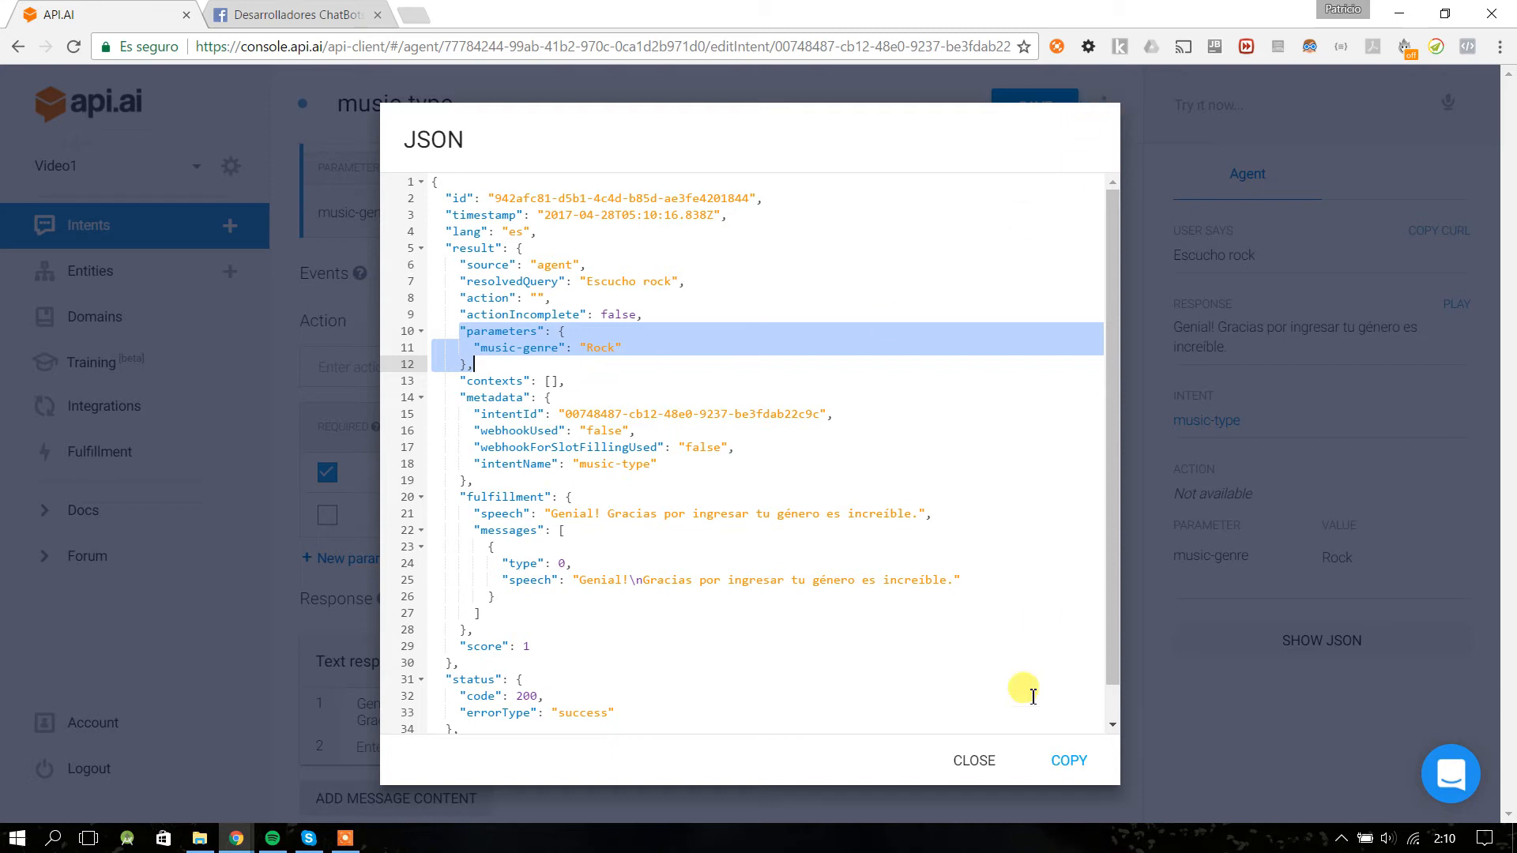
{"action": "left_click", "coordinate": [973, 762]}
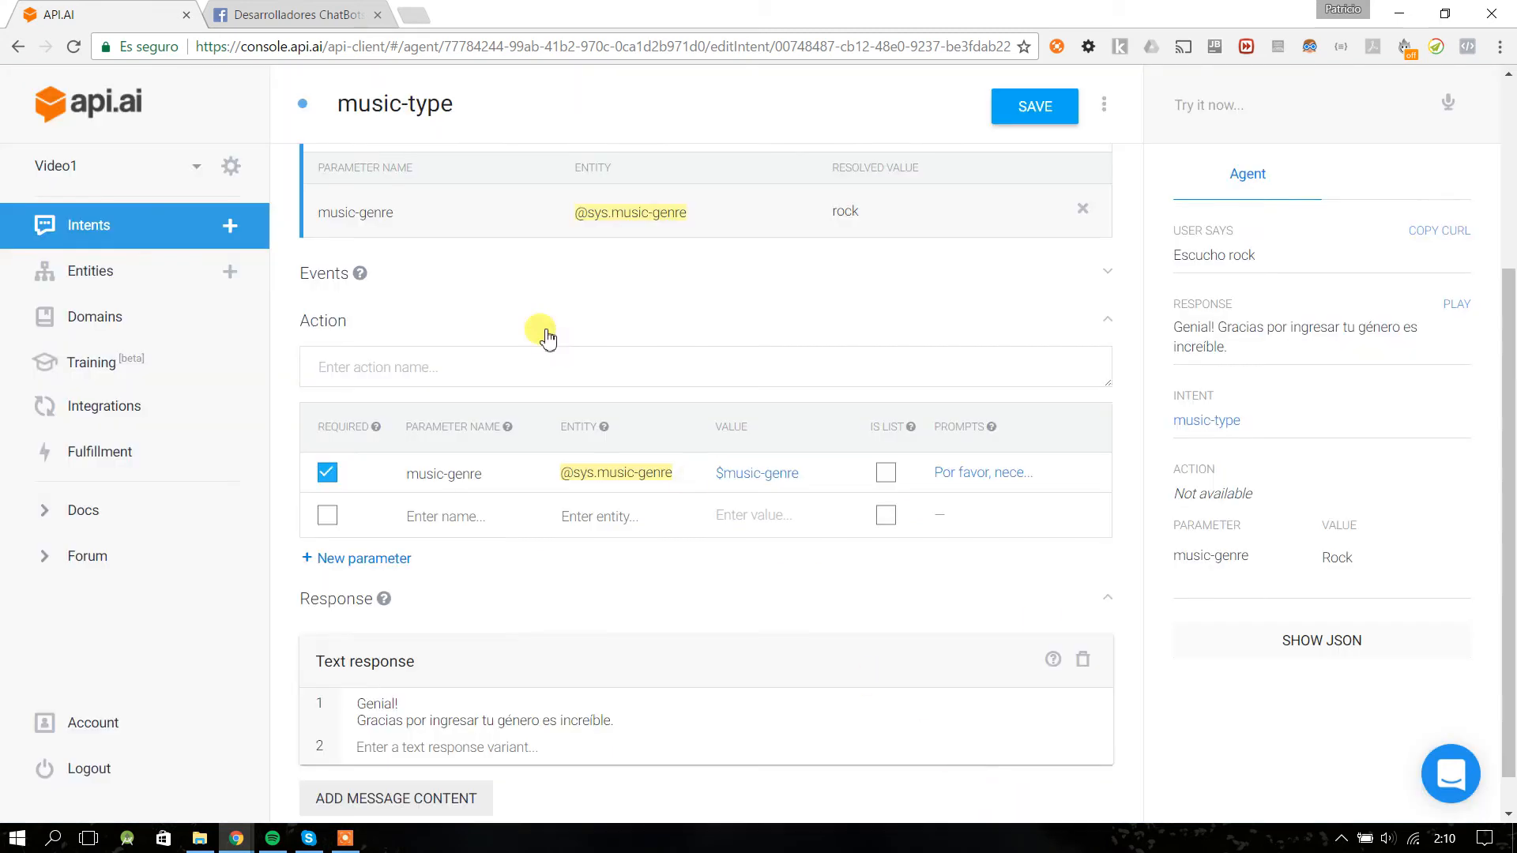
- Save the music-type intent and send "Hola!" to the bot from the Desarrolladores ChatBots Facebook page chat
{"action": "scroll", "coordinate": [577, 337], "scroll_direction": "up", "scroll_amount": 4}
{"action": "left_click", "coordinate": [1034, 103]}
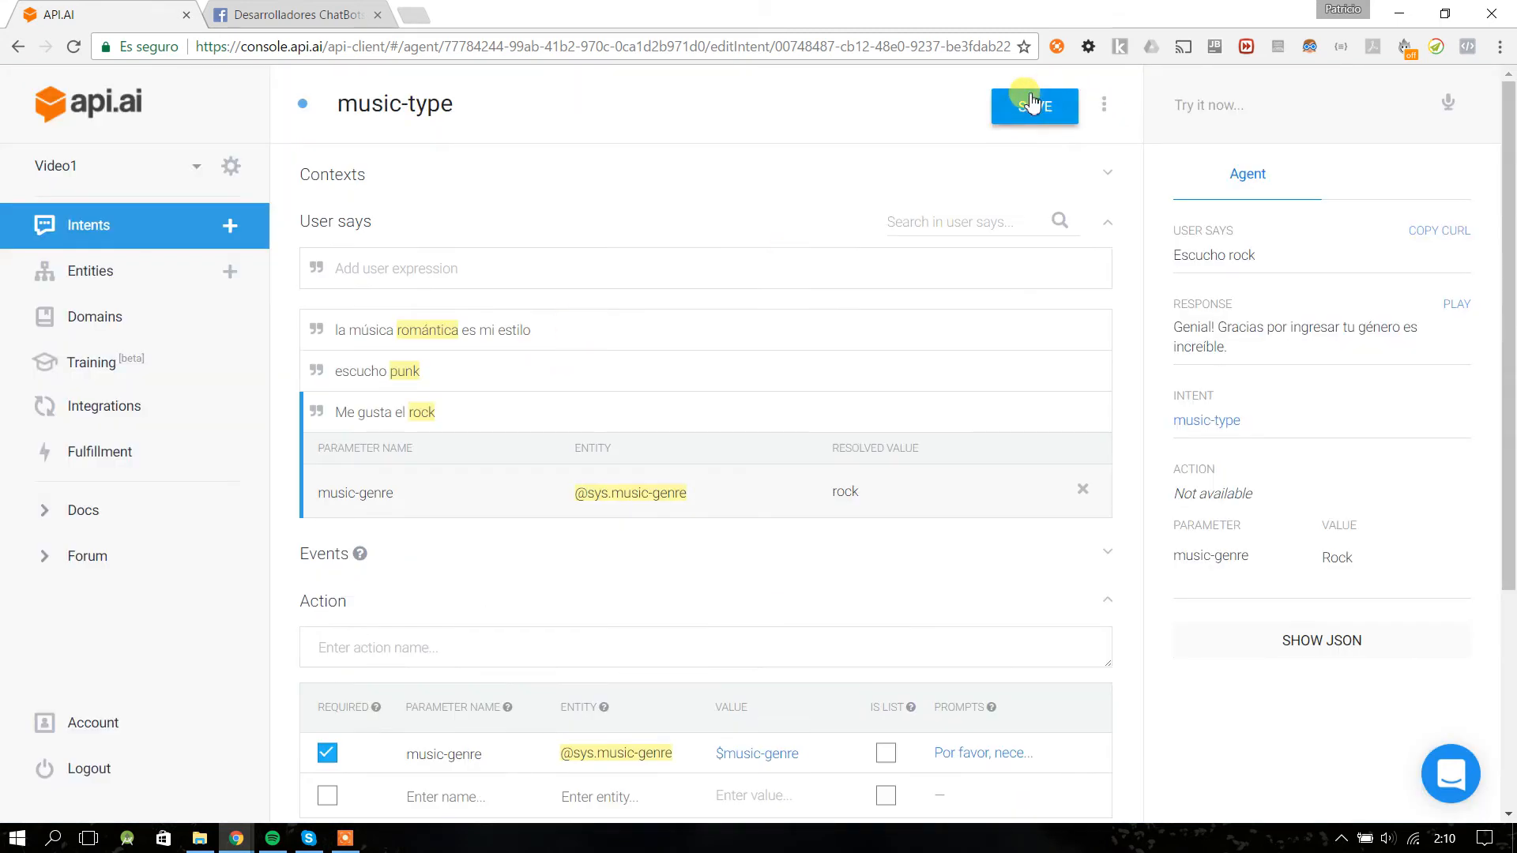
{"action": "left_click", "coordinate": [285, 10]}
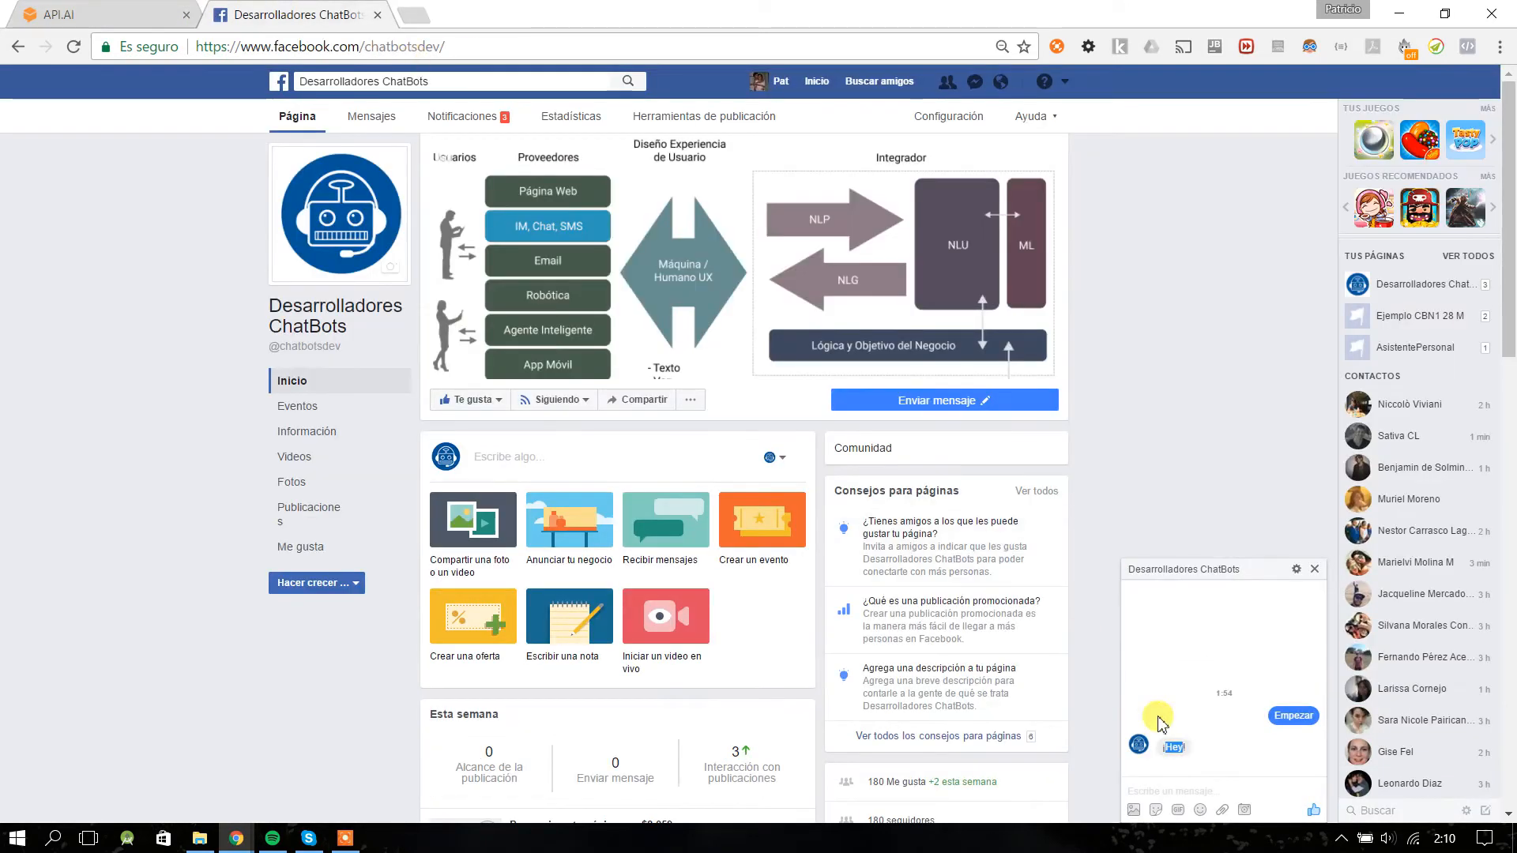
{"action": "left_click", "coordinate": [1151, 786]}
{"action": "type", "text": "Hola!"}
{"action": "key", "text": "Return"}
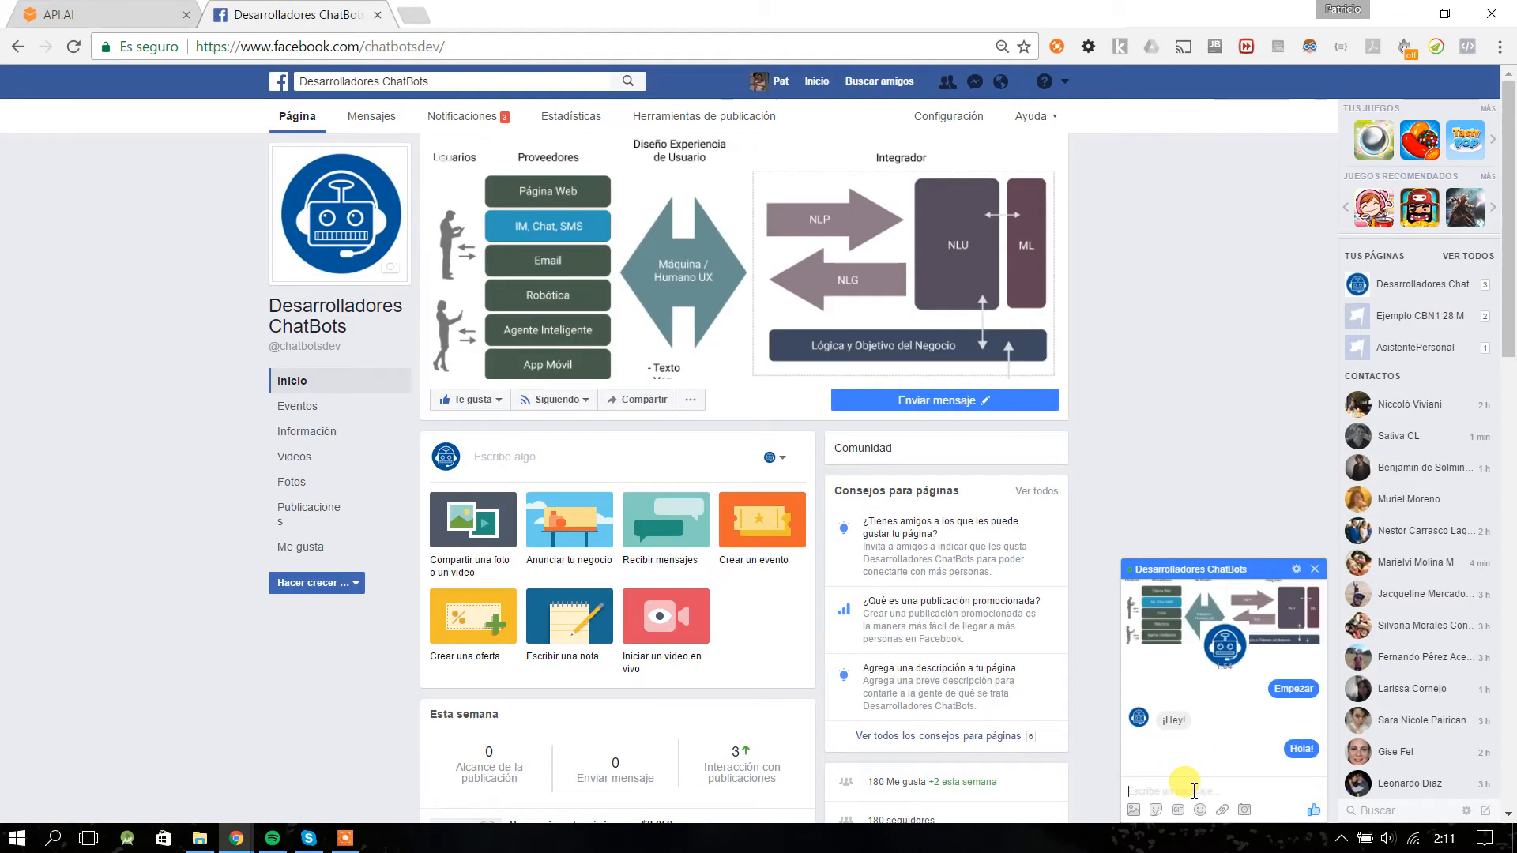
- Switch to messenger.com and read the bot's reply to the greeting in the Desarrolladores ChatBots conversation
{"action": "left_click", "coordinate": [454, 45]}
{"action": "type", "text": "messe"}
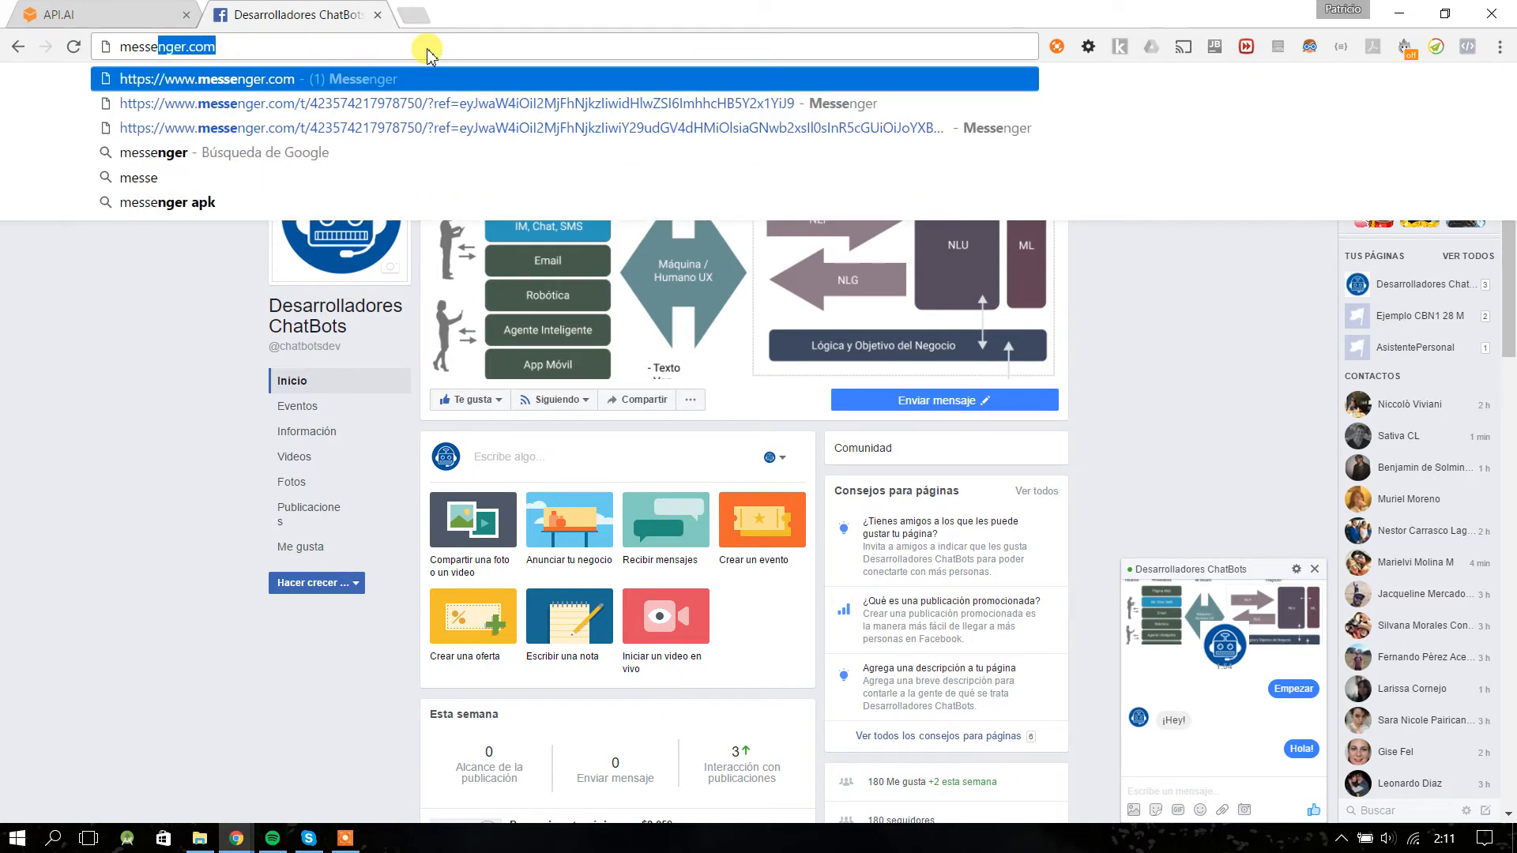
{"action": "key", "text": "Return"}
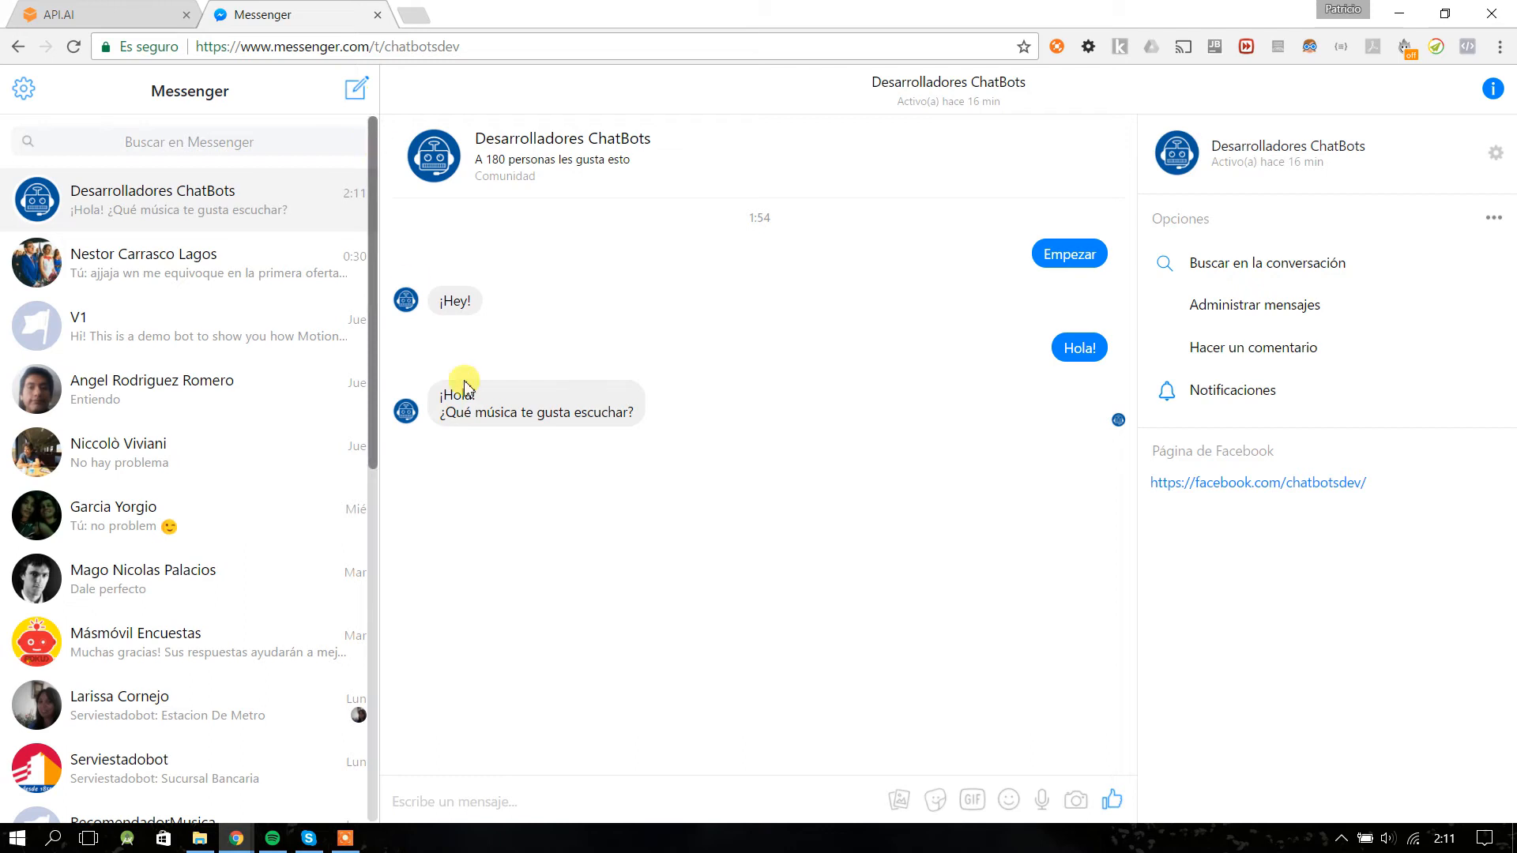
{"action": "left_click_drag", "start_coordinate": [439, 395], "coordinate": [624, 412]}
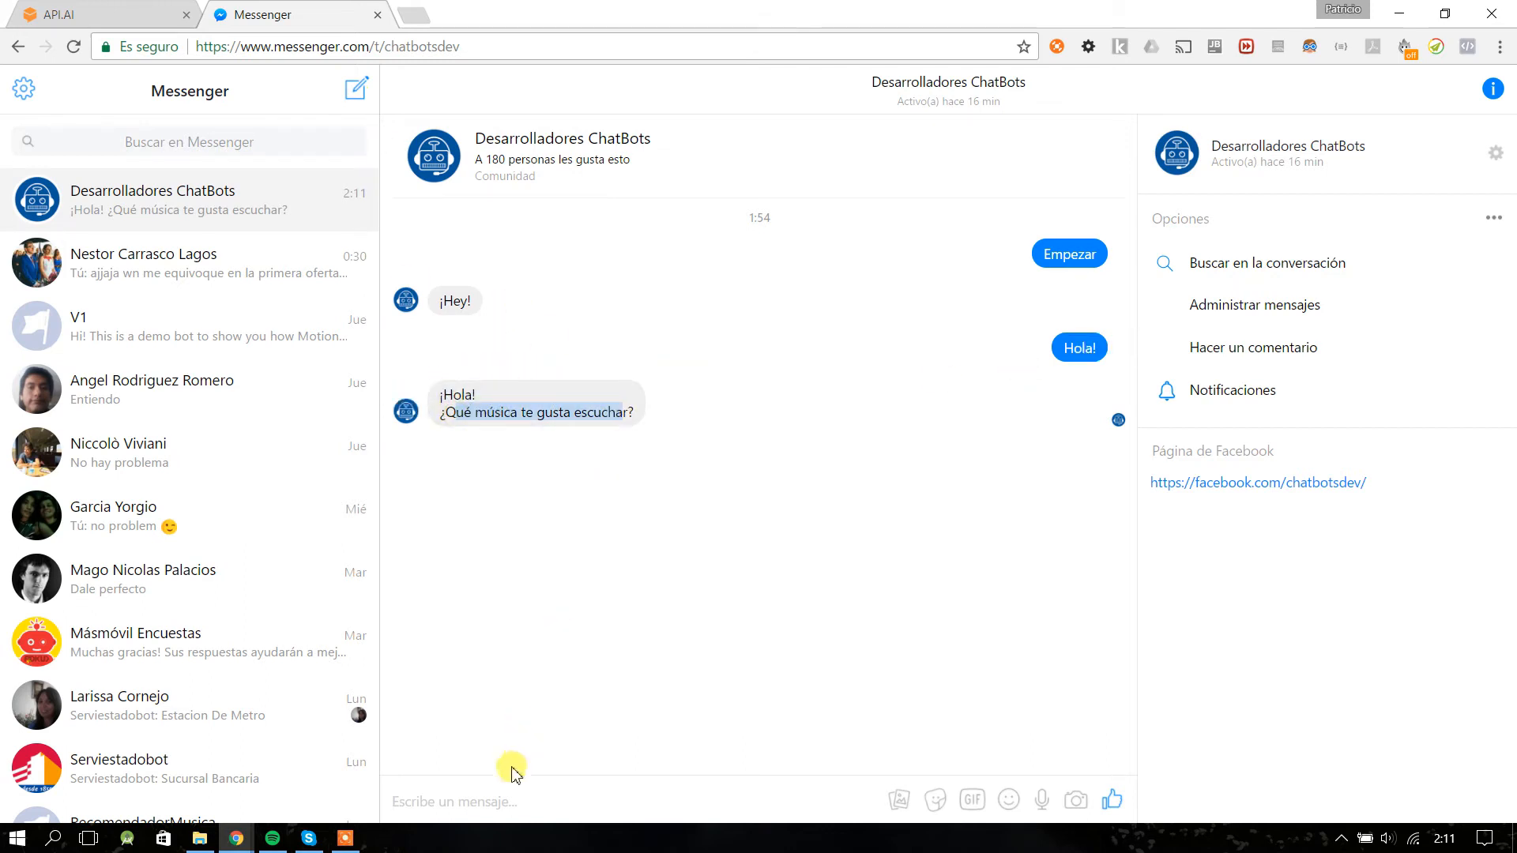
- Answer the bot's music question in Messenger with "generalmente escucho rock"
{"action": "left_click", "coordinate": [505, 797]}
{"action": "type", "text": "E"}
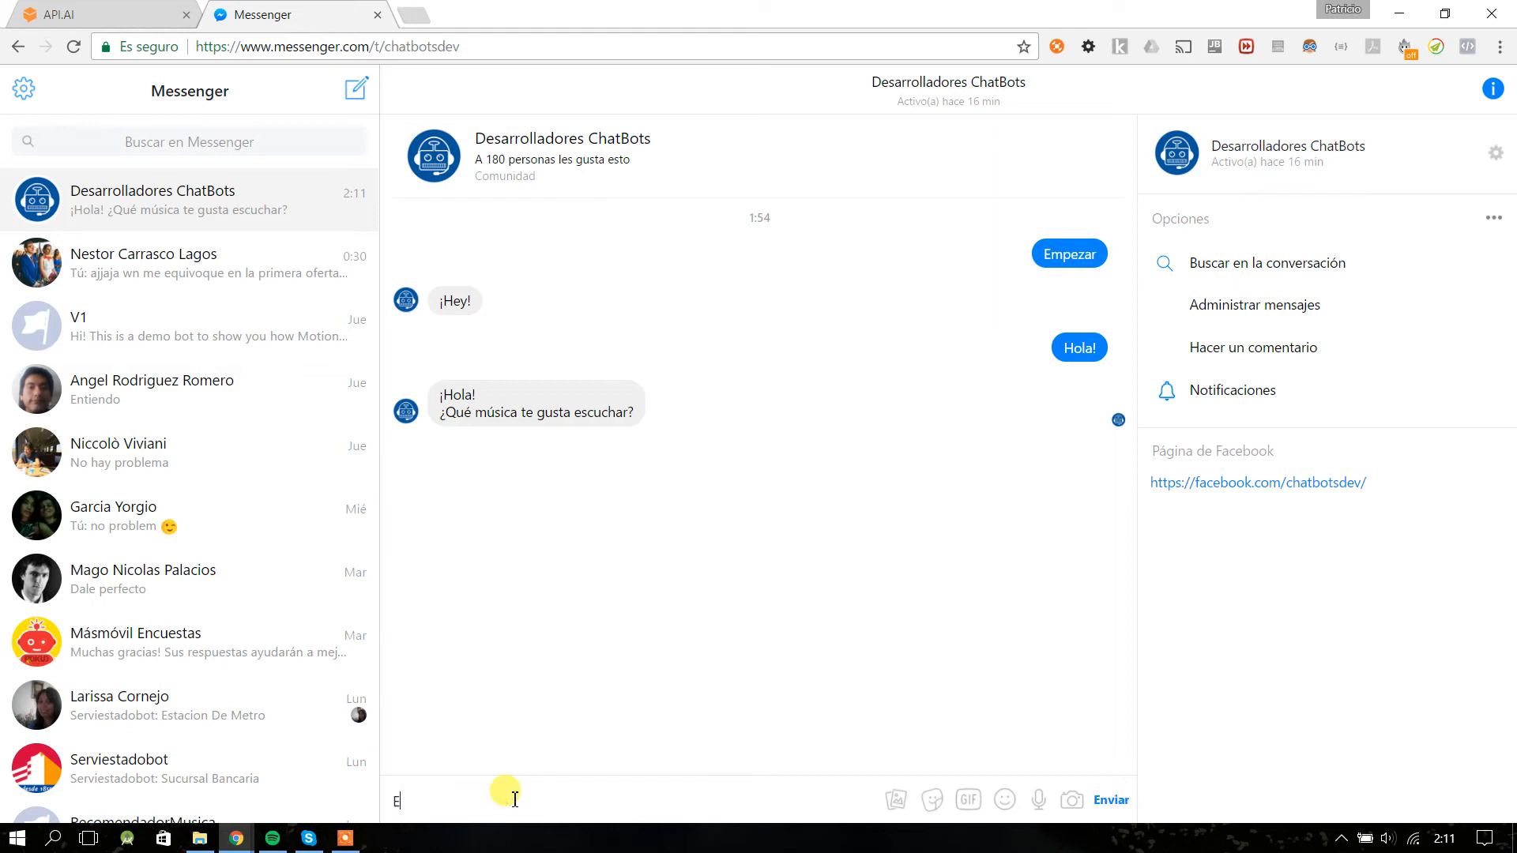
{"action": "type", "text": "suchc"}
{"action": "key", "text": "BackSpace"}
{"action": "key", "text": "BackSpace"}
{"action": "key", "text": "BackSpace"}
{"action": "key", "text": "BackSpace"}
{"action": "key", "text": "BackSpace"}
{"action": "key", "text": "BackSpace"}
{"action": "type", "text": "generalmente escucho rock"}
{"action": "key", "text": "Return"}
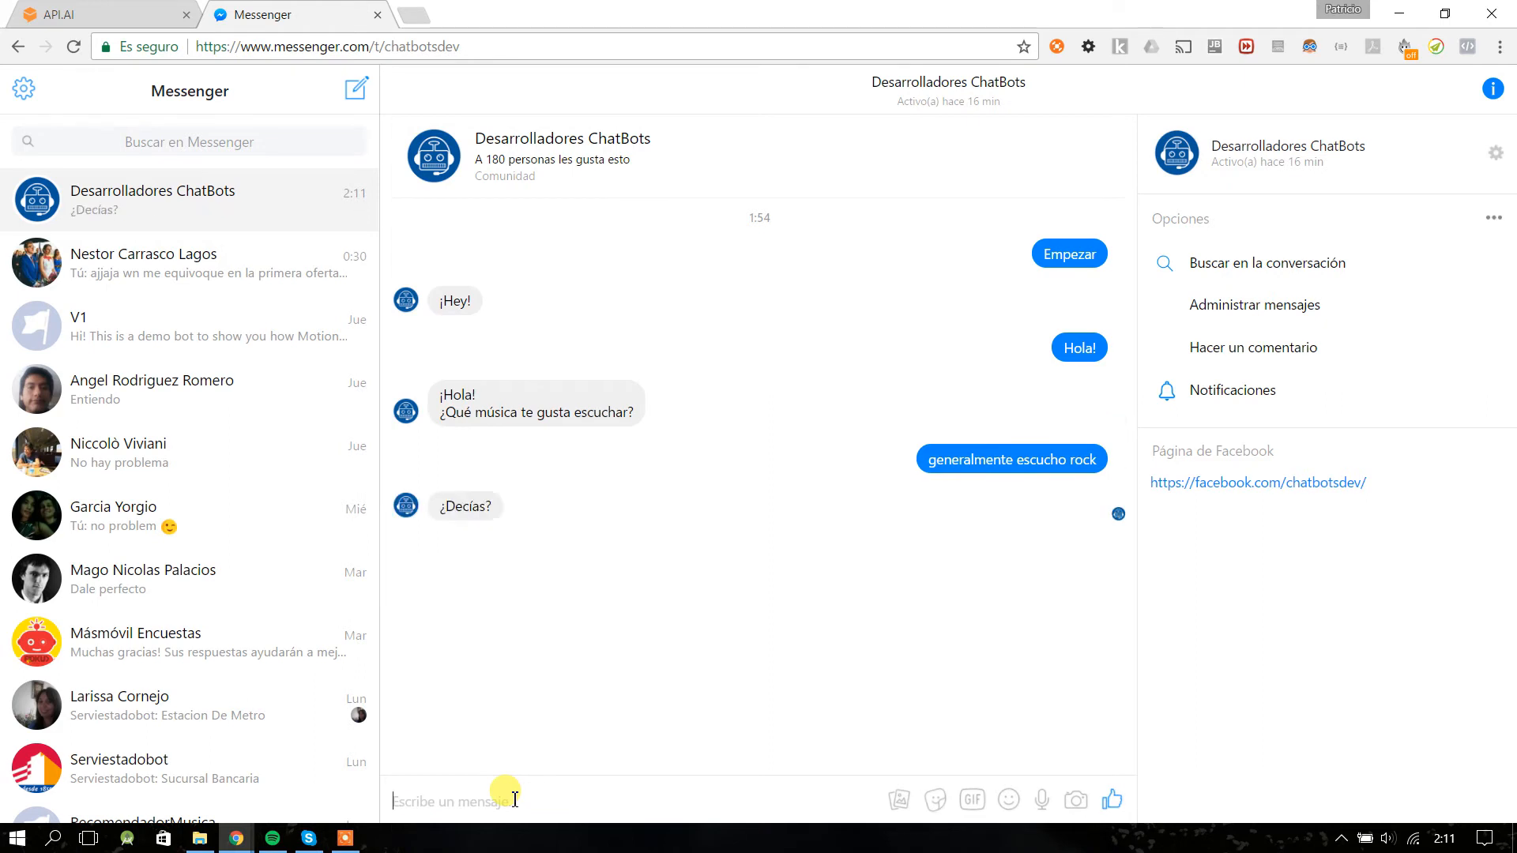
- Send the bot the message "Escucho pop" to test another genre in the Messenger conversation
{"action": "type", "text": "E"}
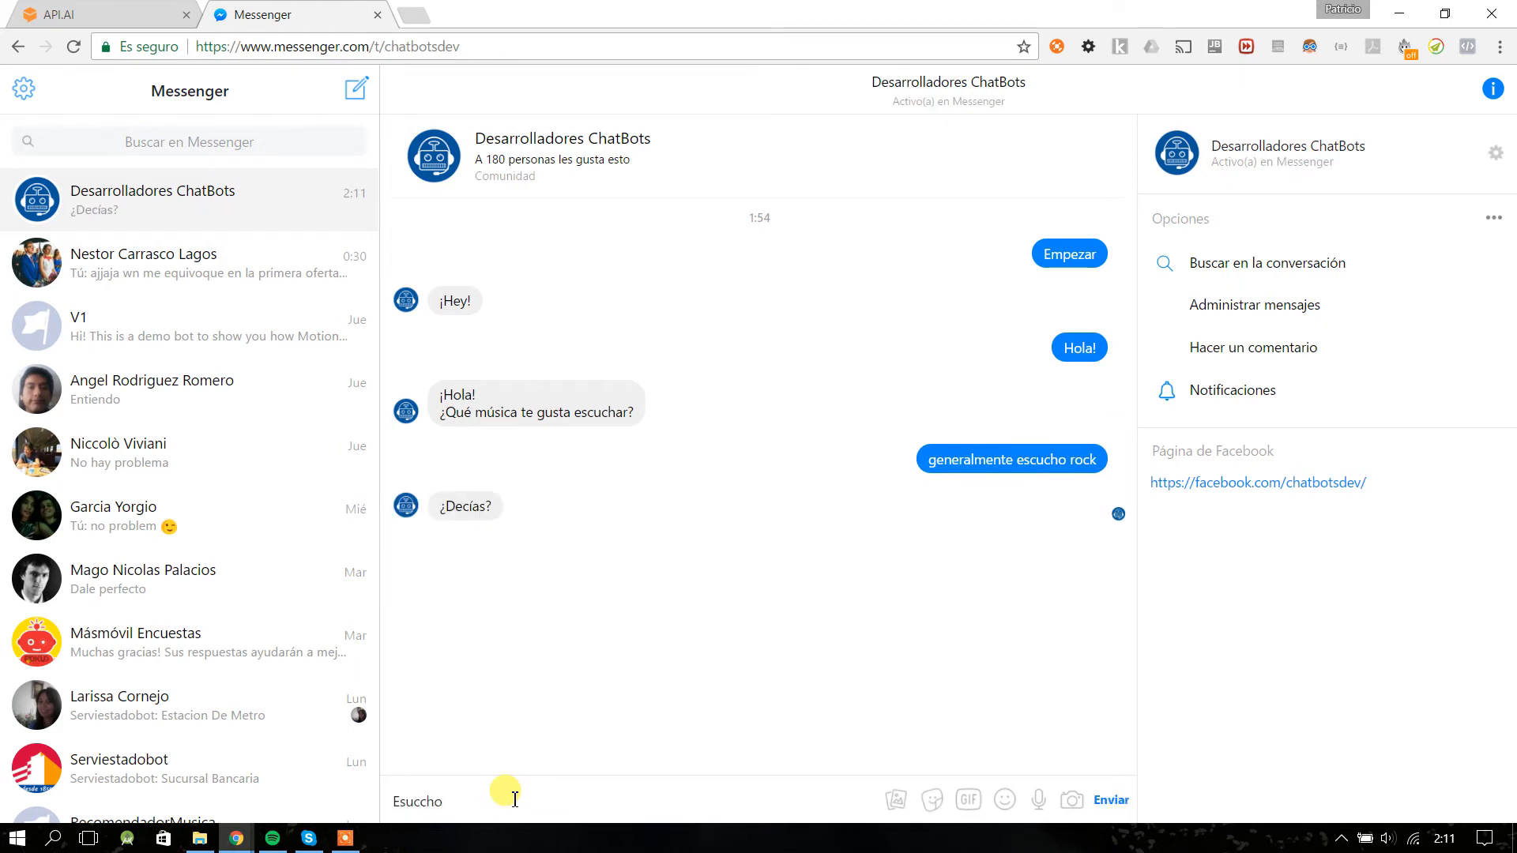
{"action": "type", "text": "suc"}
{"action": "key", "text": "BackSpace"}
{"action": "key", "text": "BackSpace"}
{"action": "type", "text": "cucho pop"}
{"action": "key", "text": "Return"}
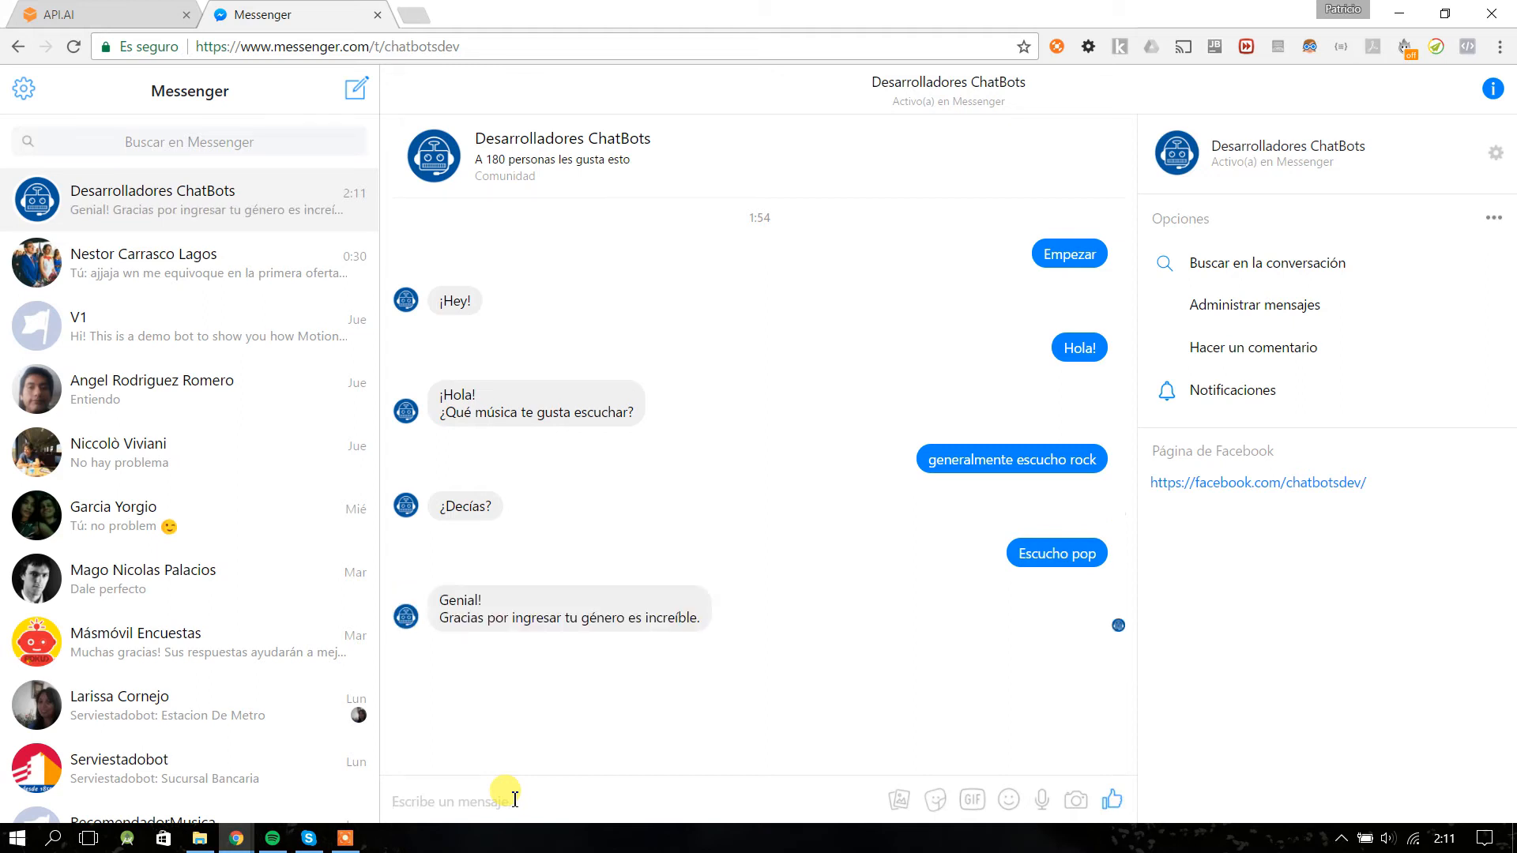
{"action": "left_click_drag", "start_coordinate": [1016, 553], "coordinate": [1094, 554]}
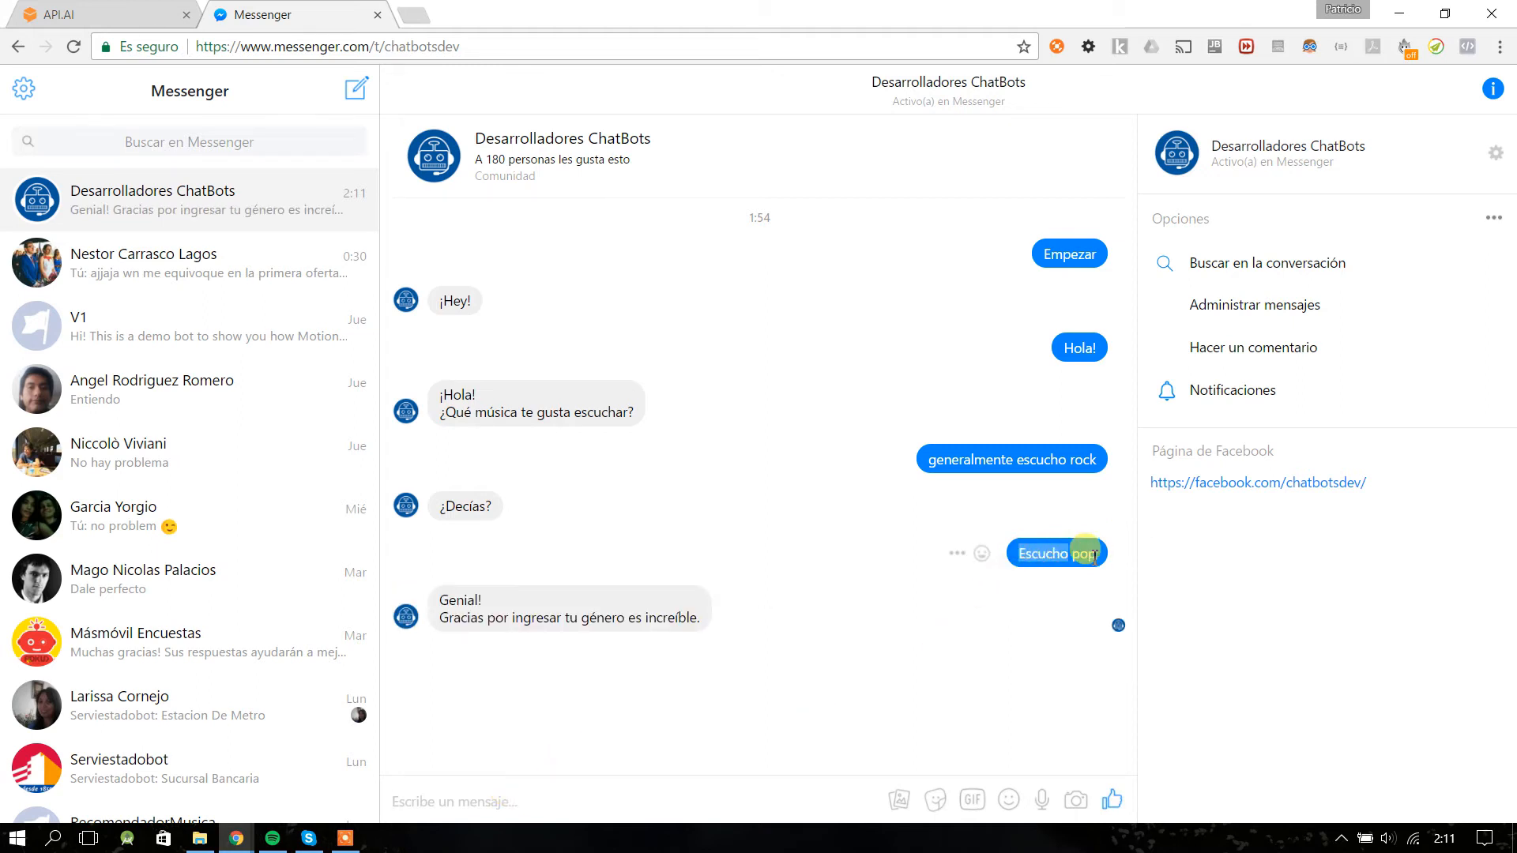
- Read the bot's reply to "Escucho pop" and compare that message with "generalmente escucho rock" in the Messenger conversation
{"action": "left_click_drag", "start_coordinate": [439, 599], "coordinate": [577, 618]}
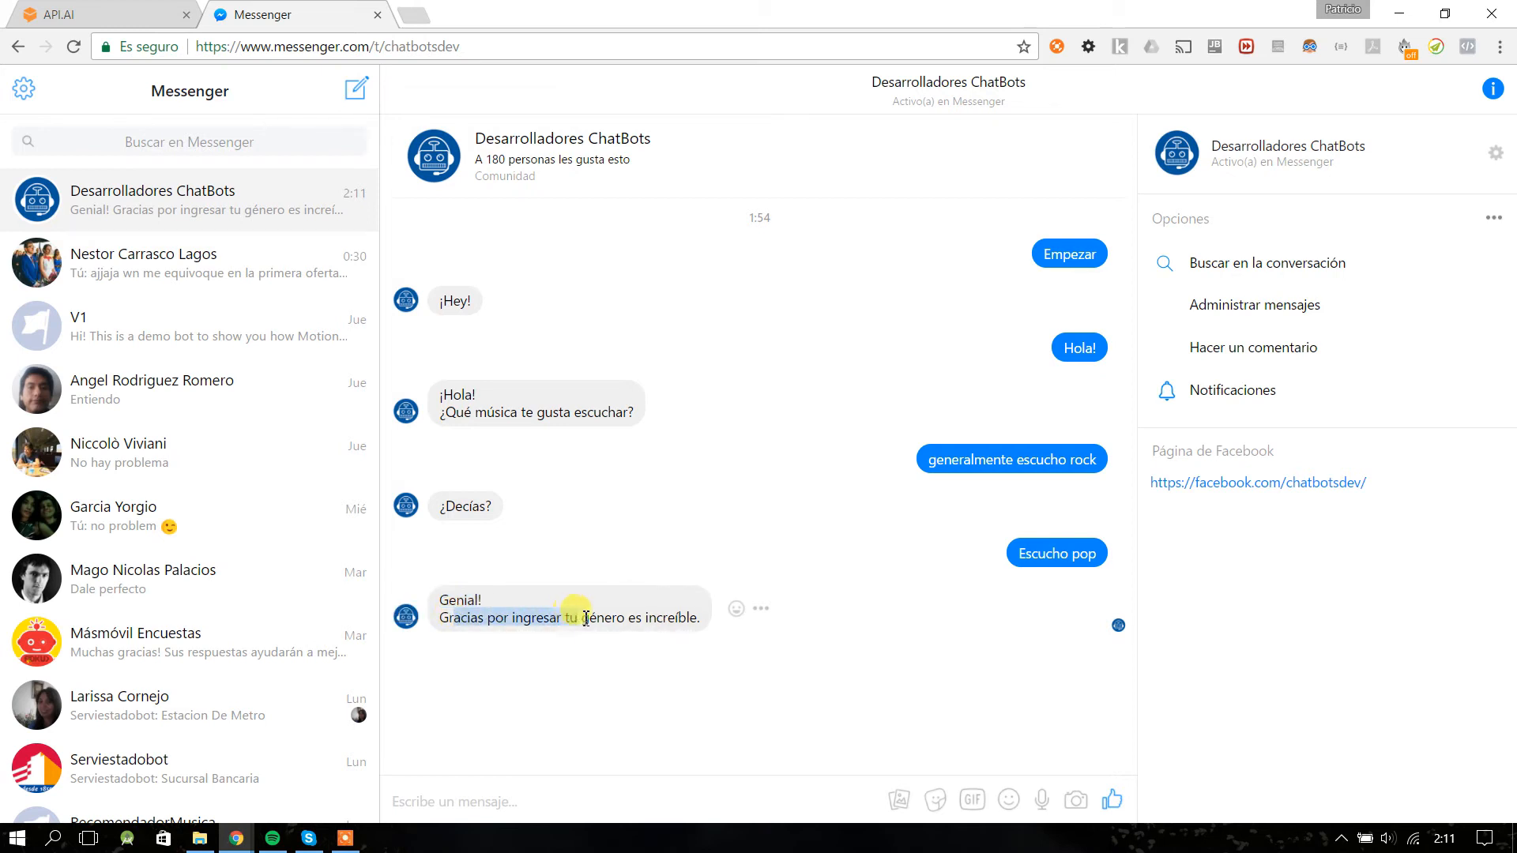
{"action": "left_click_drag", "start_coordinate": [677, 619], "coordinate": [501, 611]}
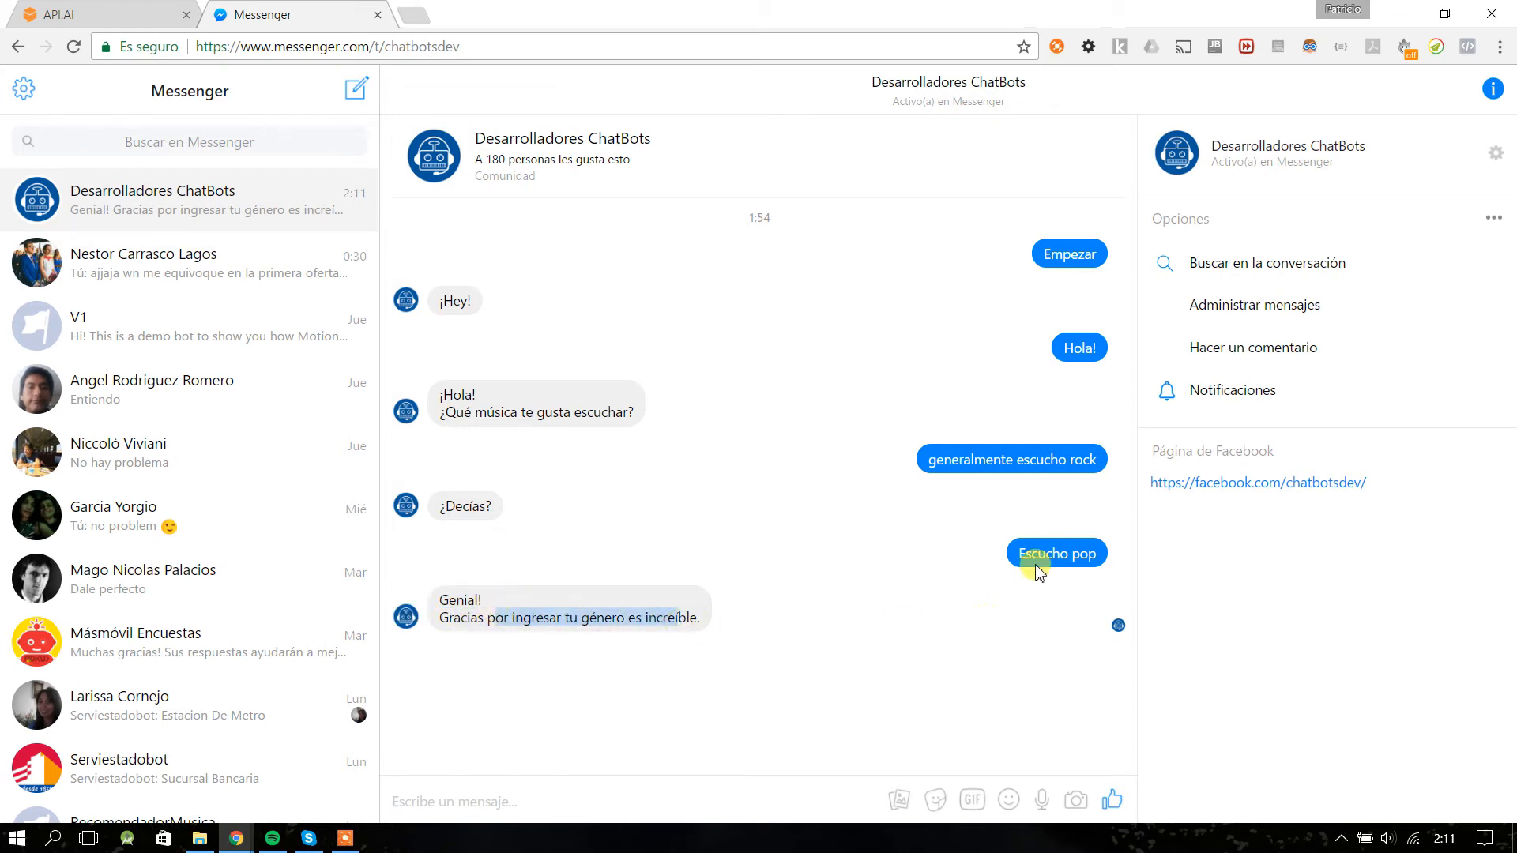
{"action": "double_click", "coordinate": [1084, 553]}
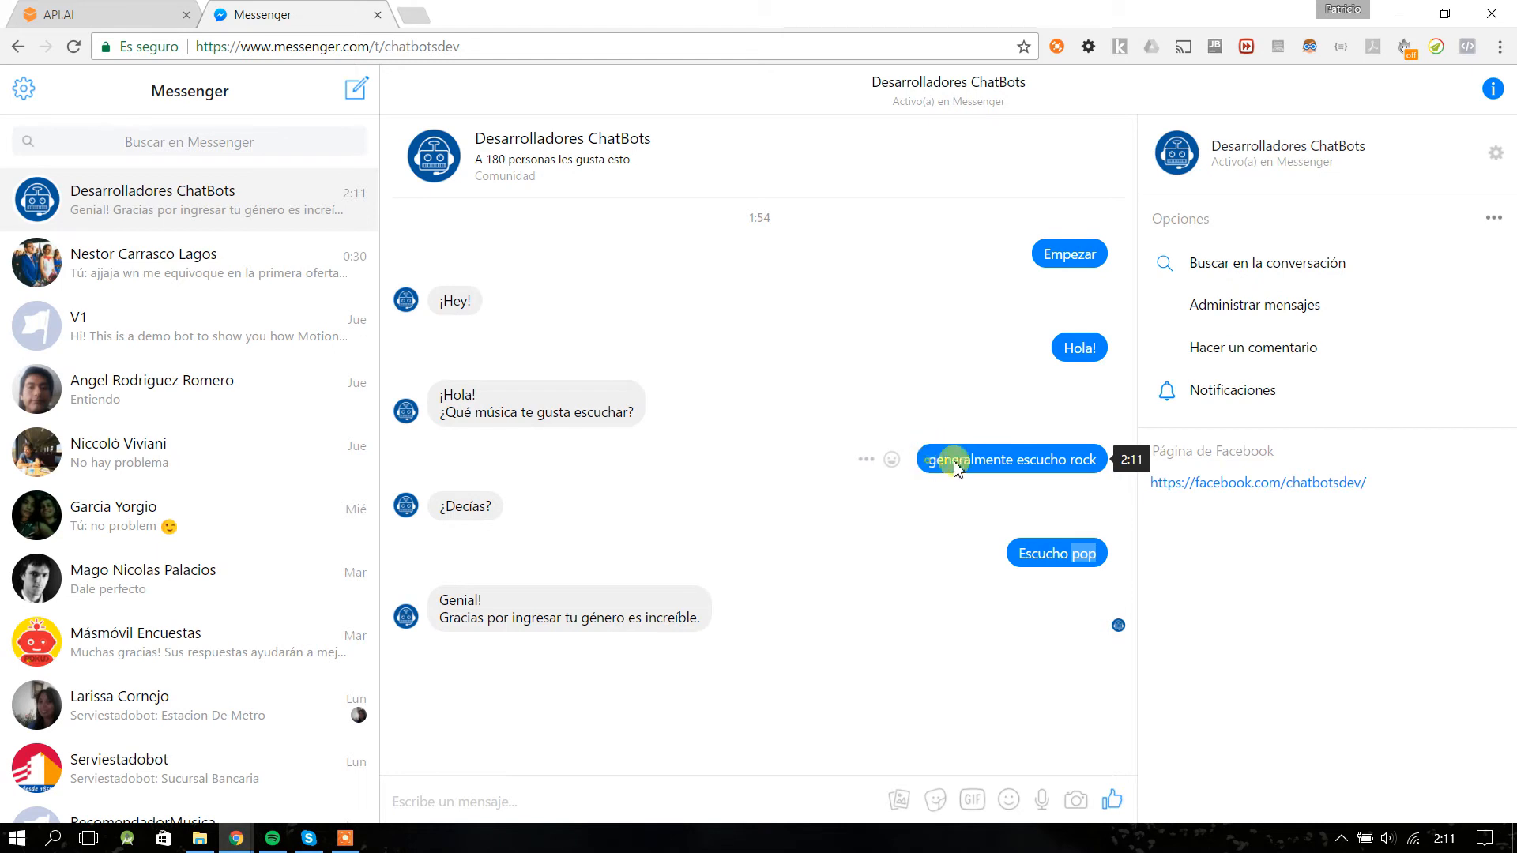
{"action": "left_click", "coordinate": [1130, 464]}
{"action": "left_click_drag", "start_coordinate": [1045, 459], "coordinate": [1077, 459]}
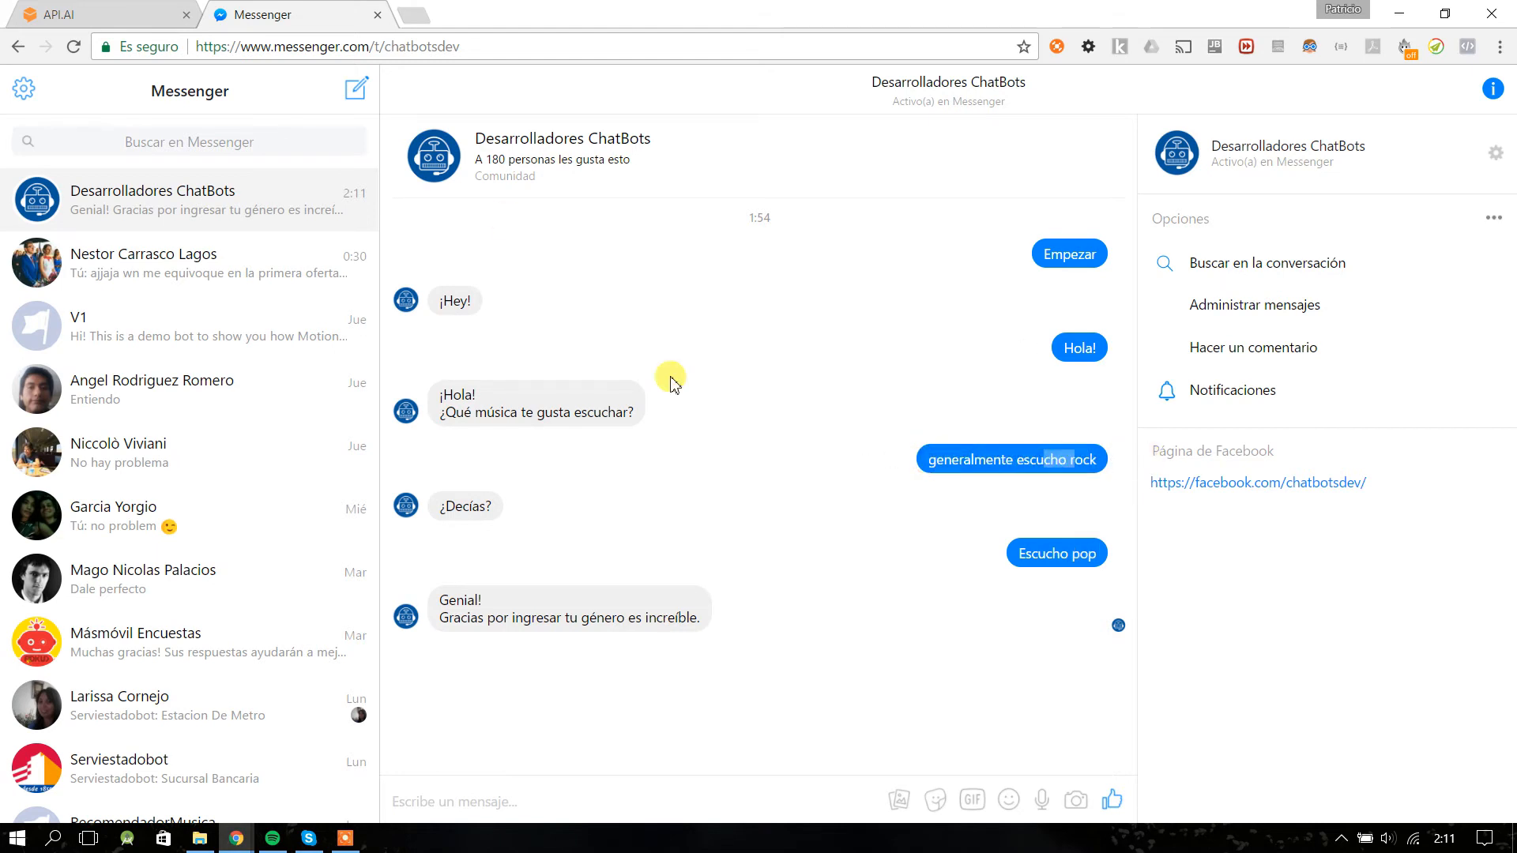
- Switch to API.AI and add the user expression "generalmente escucho pop" to the music-type intent
{"action": "left_click", "coordinate": [76, 10]}
{"action": "left_click", "coordinate": [379, 267]}
{"action": "type", "text": "generalmente escucho pop"}
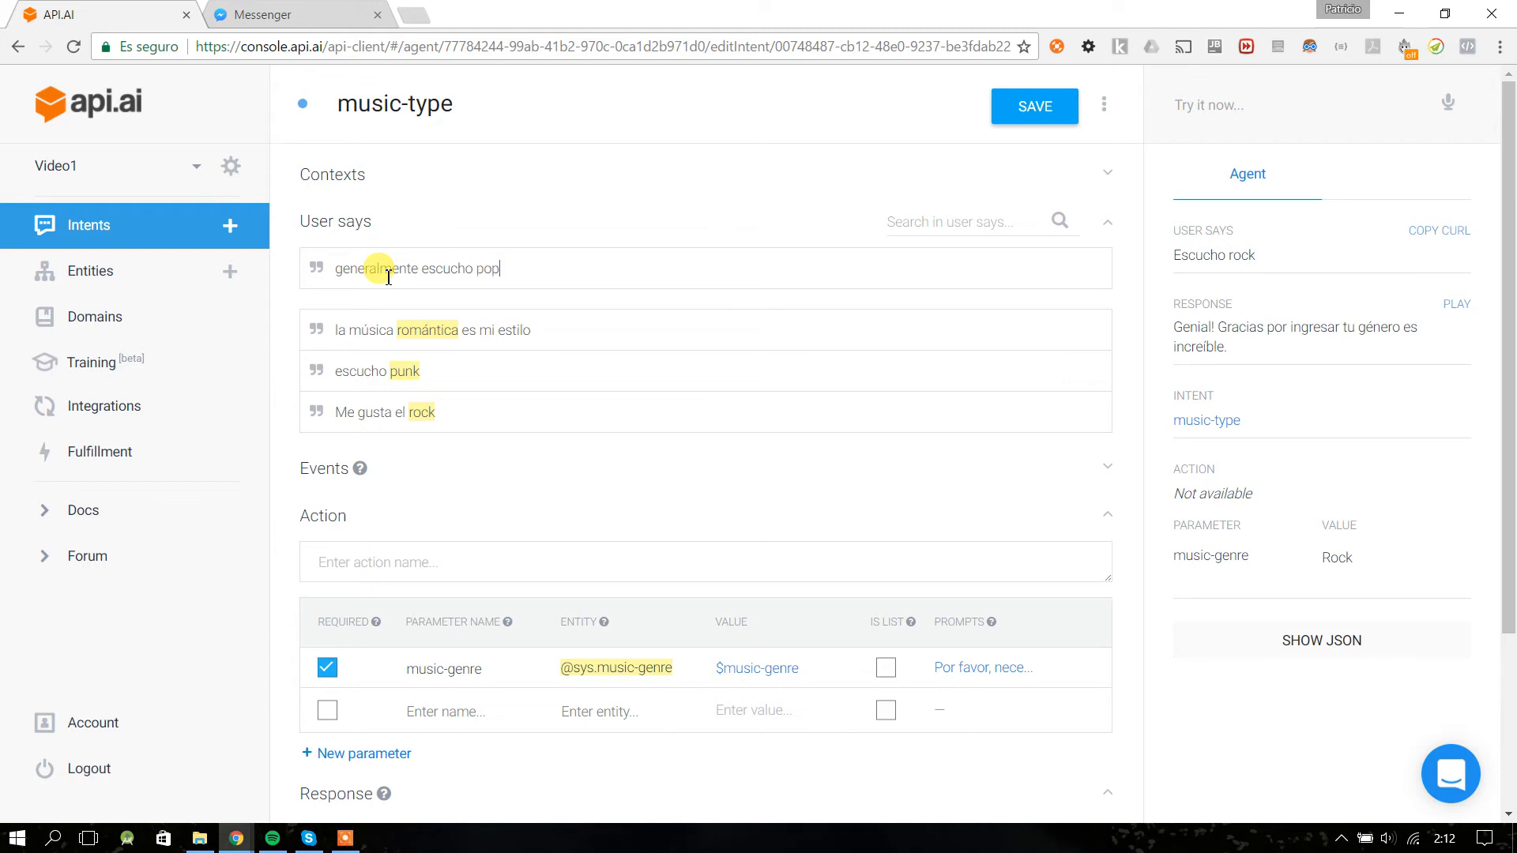
{"action": "key", "text": "Return"}
{"action": "double_click", "coordinate": [481, 330]}
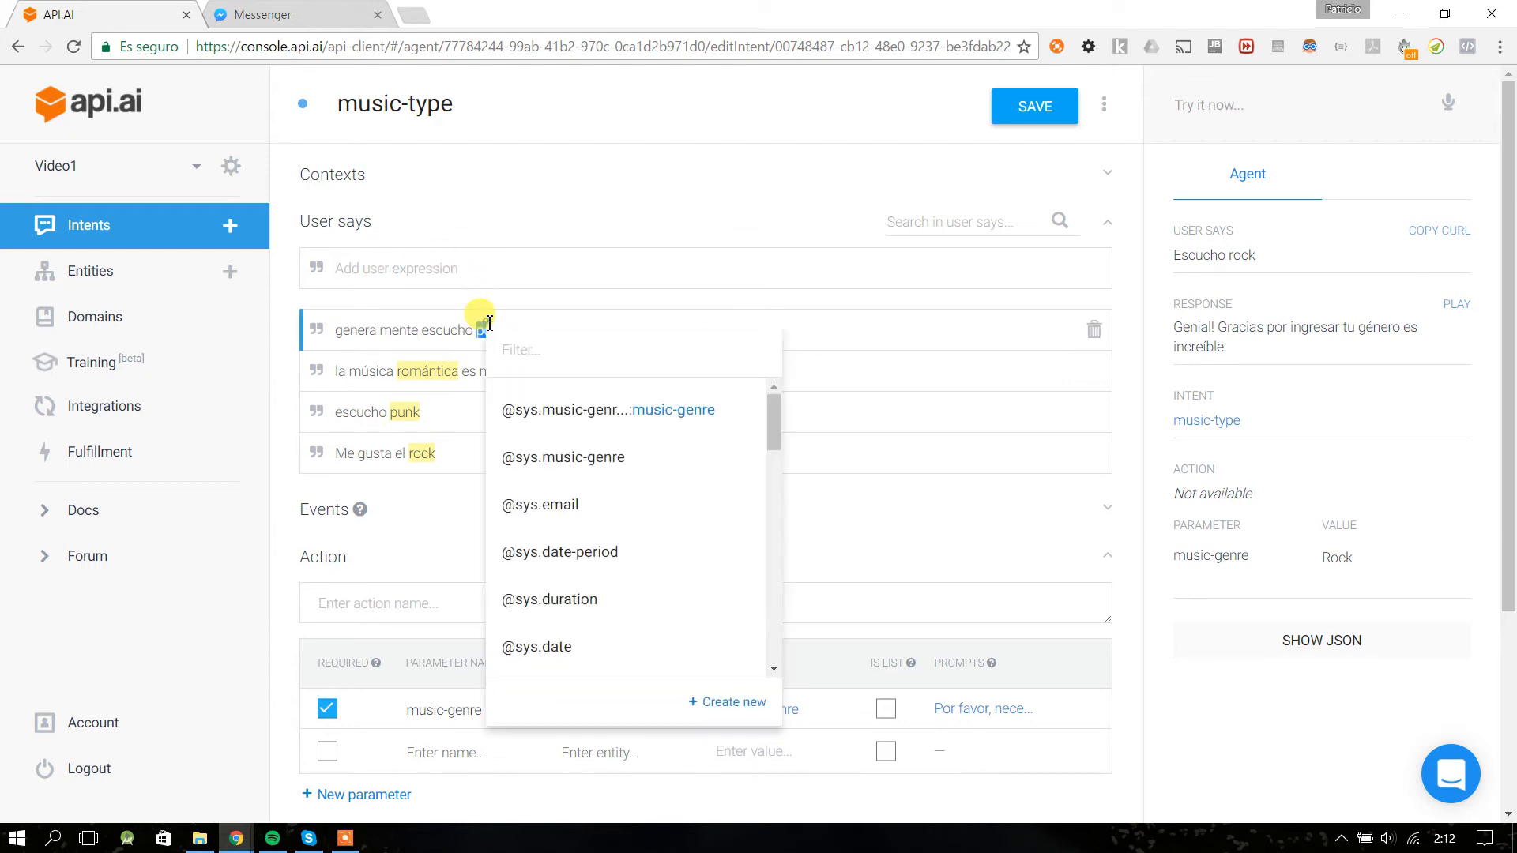
{"action": "left_click", "coordinate": [587, 418]}
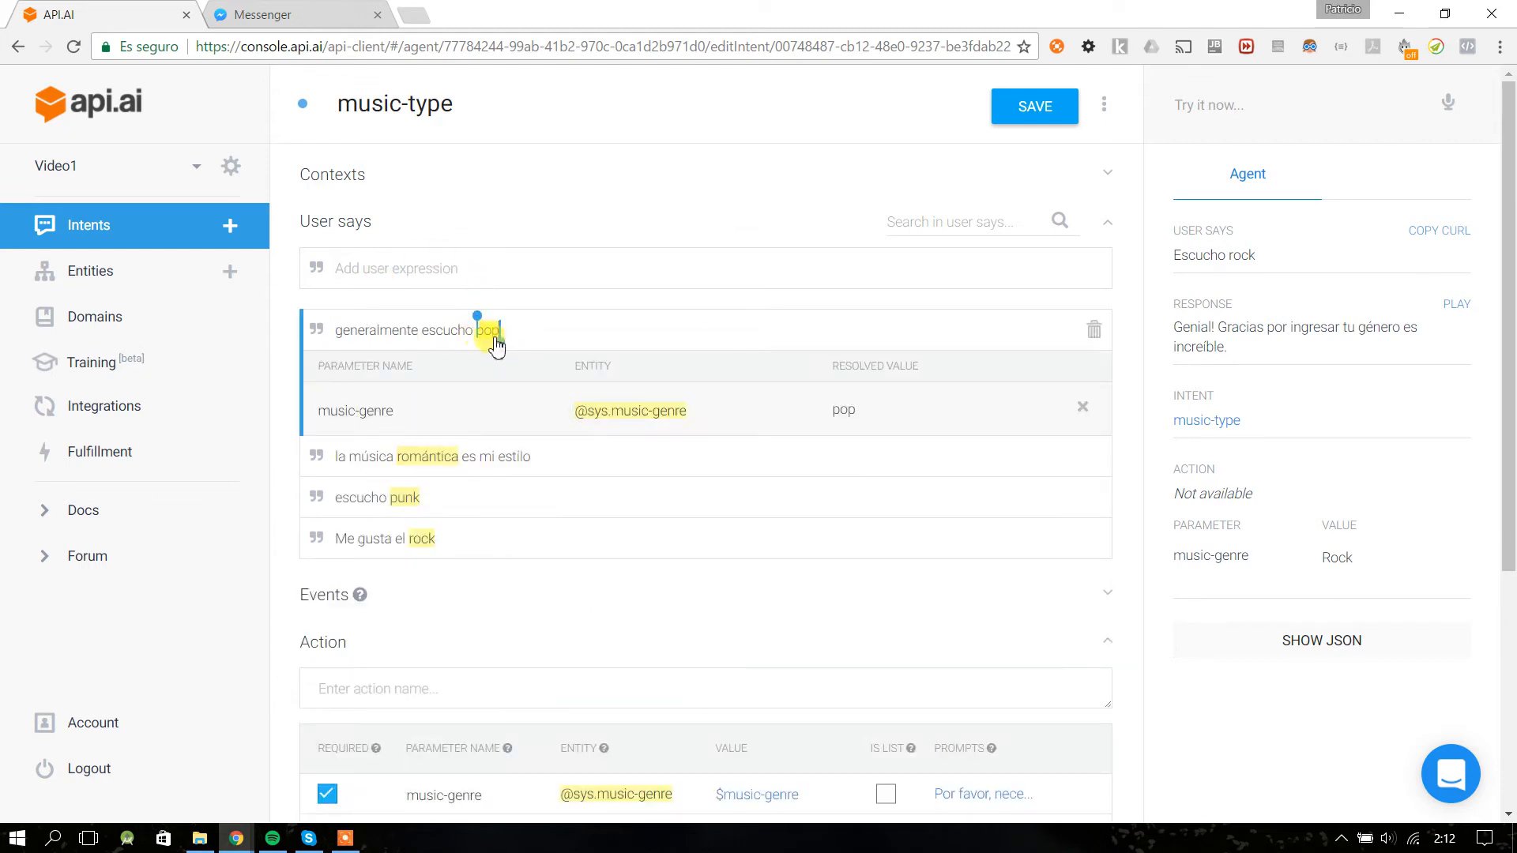
{"action": "left_click", "coordinate": [1037, 108]}
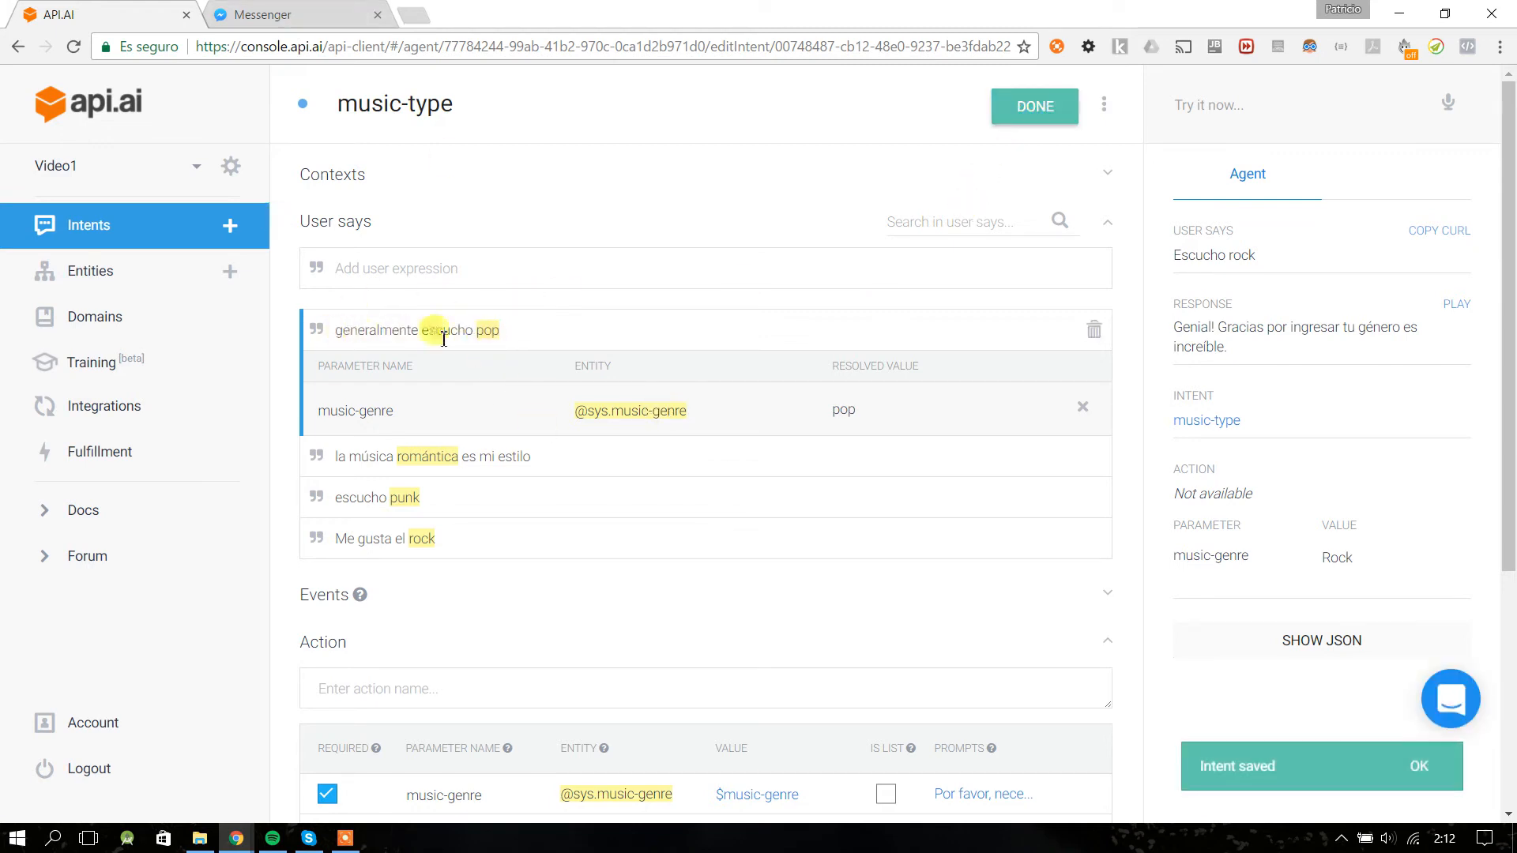
- Switch to Messenger and review the genre word in the "Escucho pop" message
{"action": "left_click", "coordinate": [267, 11]}
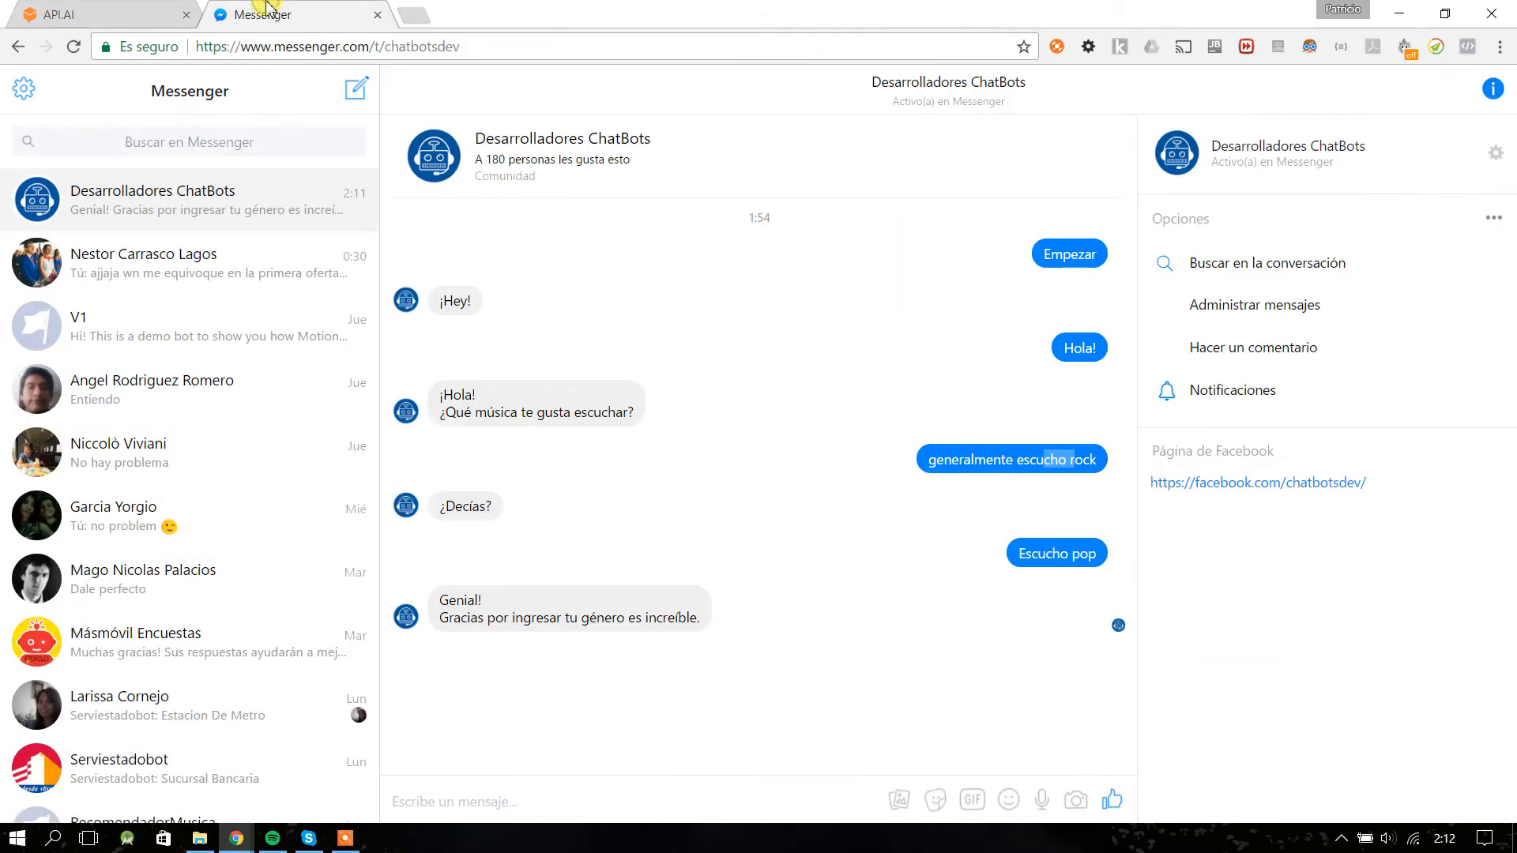
{"action": "double_click", "coordinate": [1068, 557]}
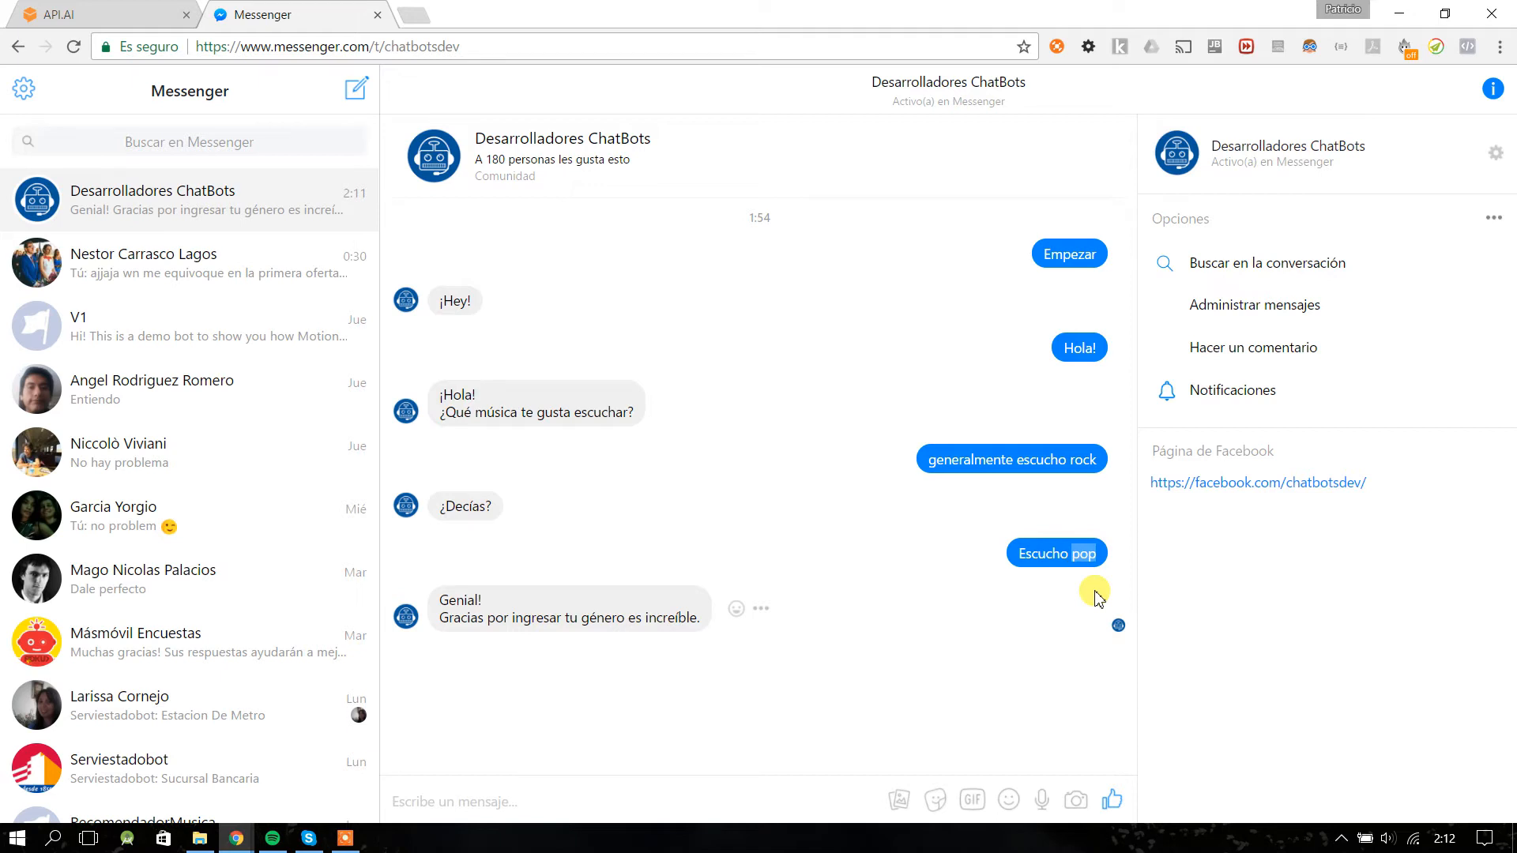
{"action": "left_click", "coordinate": [637, 340]}
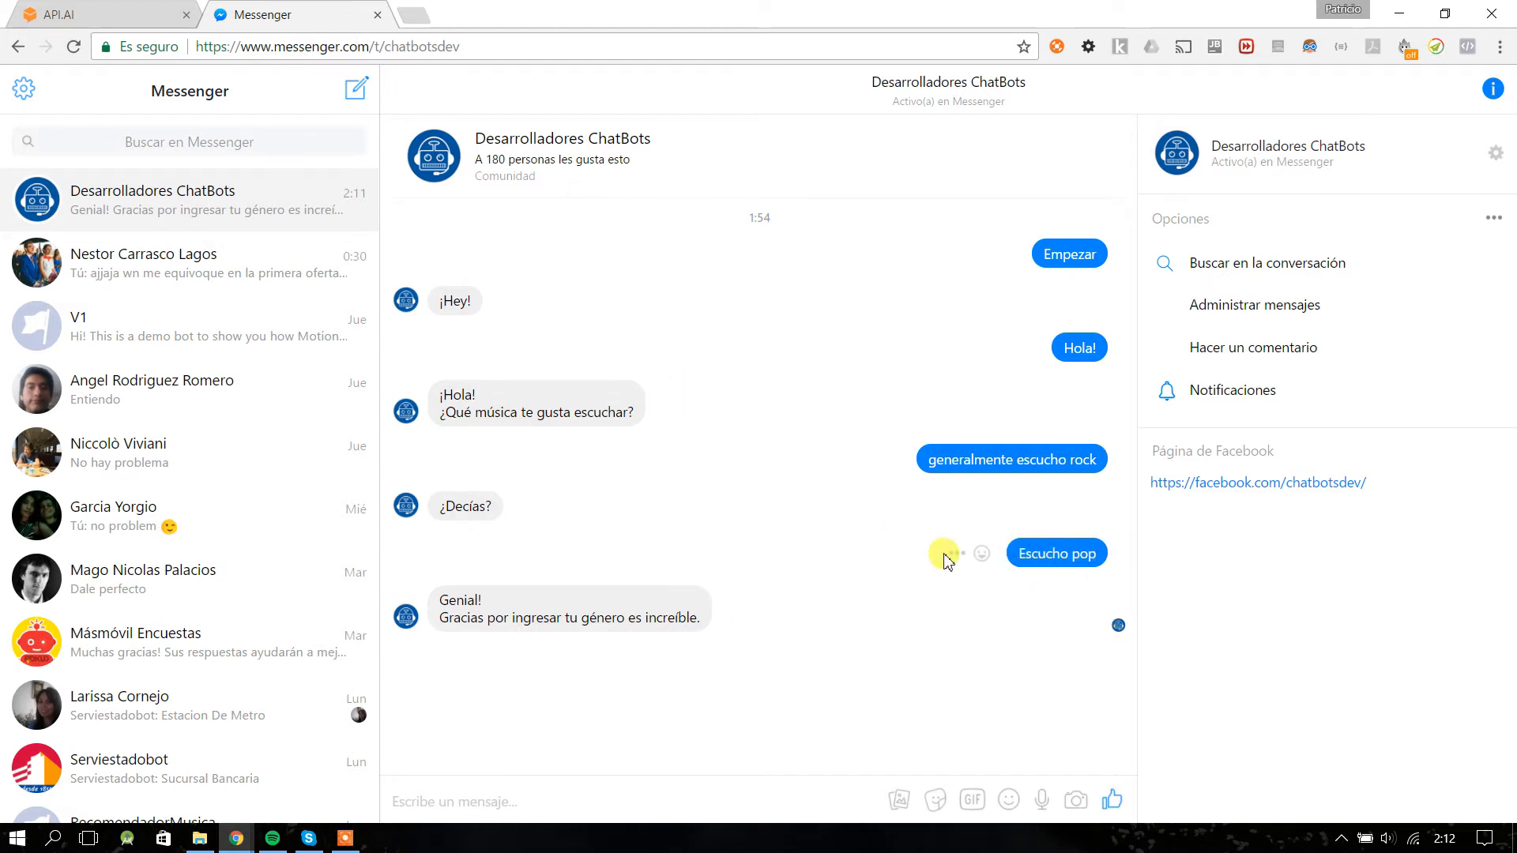
- Switch to API.AI and review the music-type intent's user expressions, music-genre parameter and text response
{"action": "left_click", "coordinate": [109, 14]}
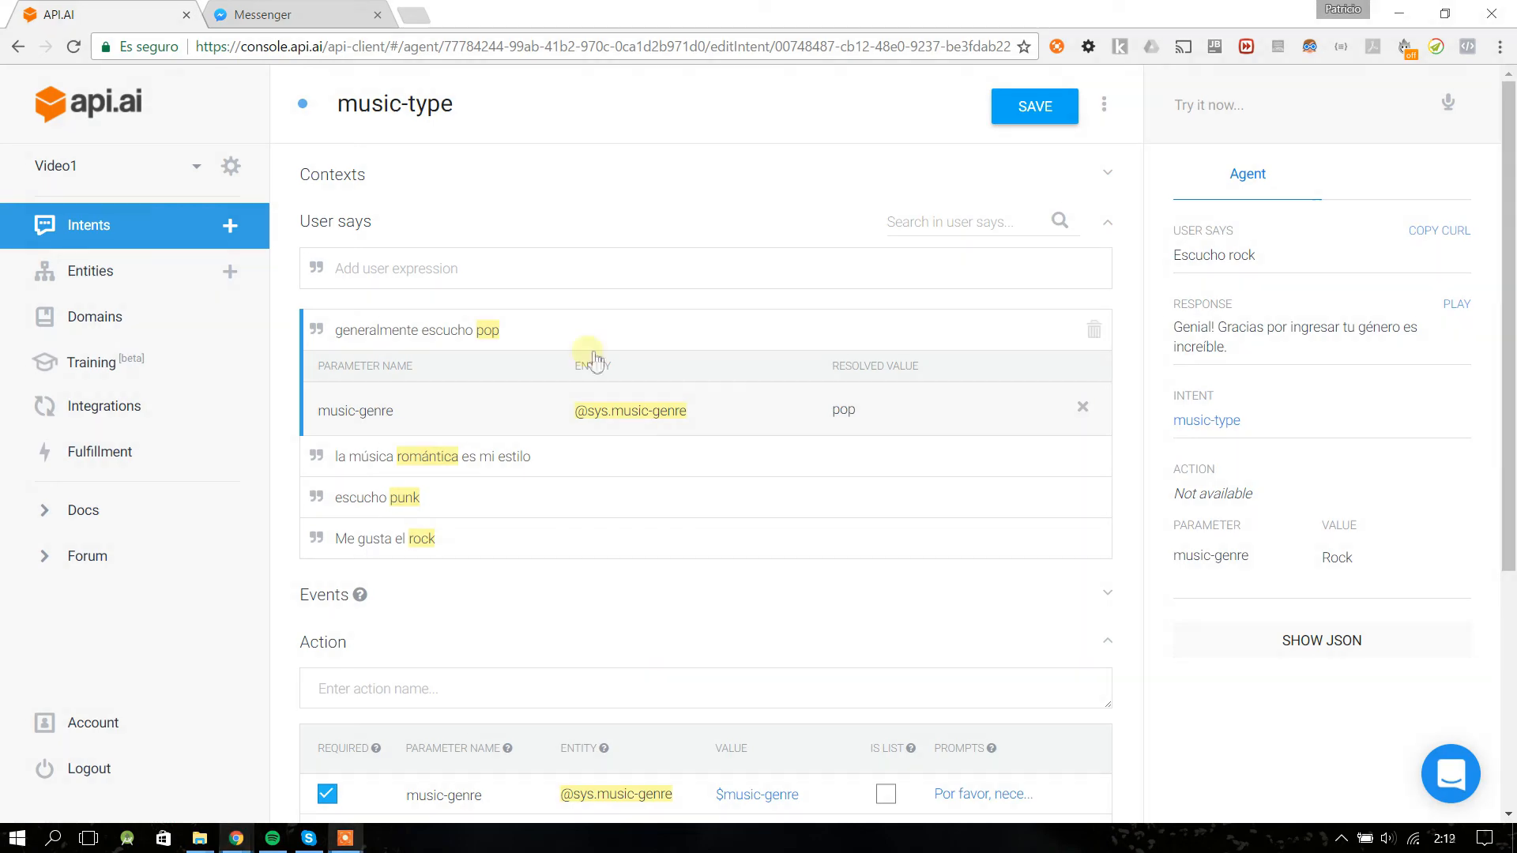
{"action": "scroll", "coordinate": [660, 552], "scroll_direction": "down", "scroll_amount": 3}
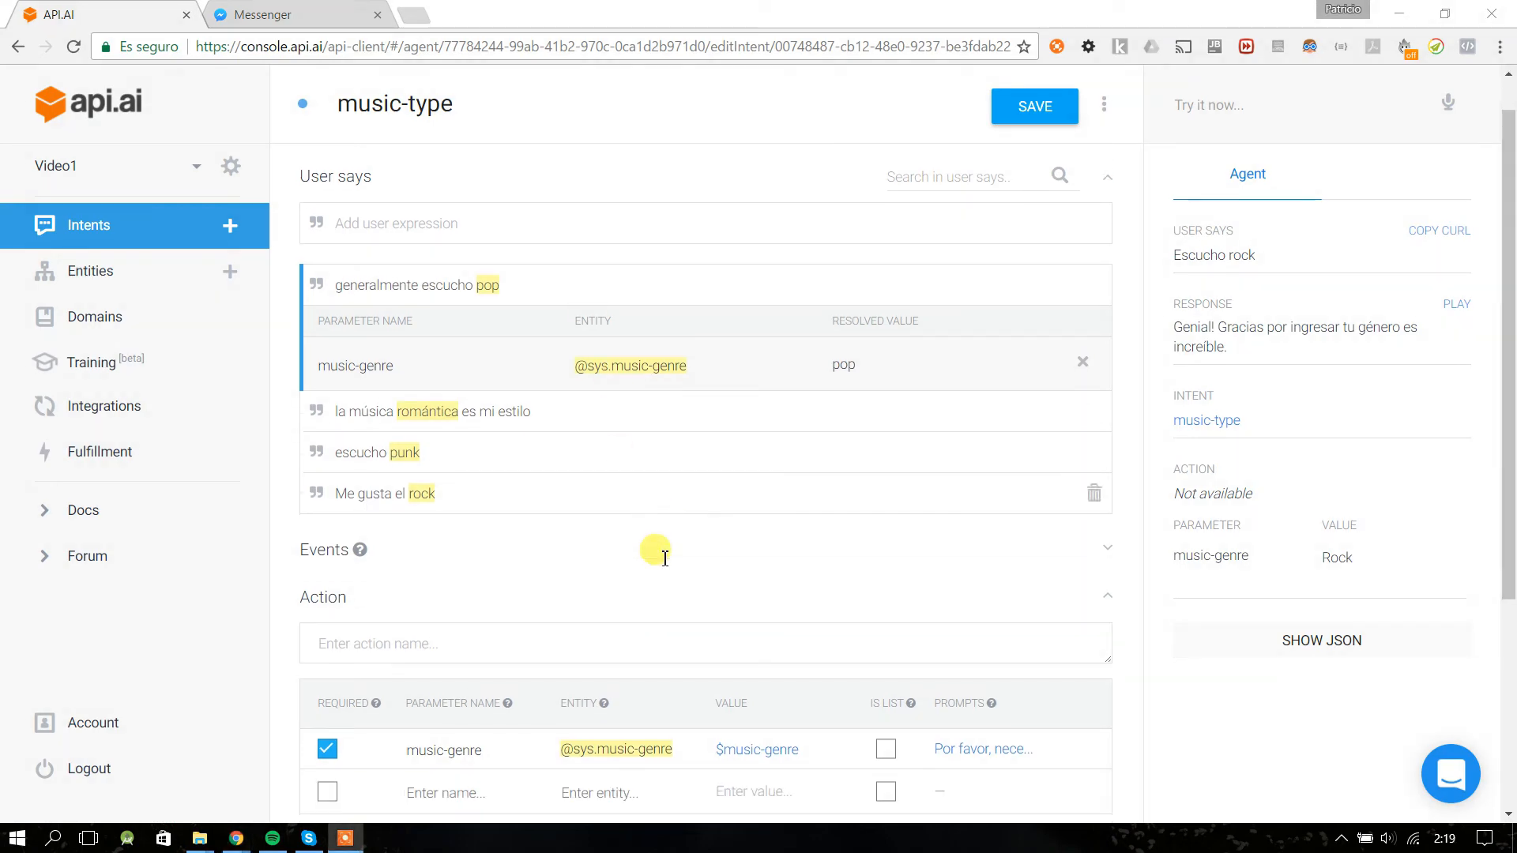
{"action": "scroll", "coordinate": [798, 601], "scroll_direction": "down", "scroll_amount": 2}
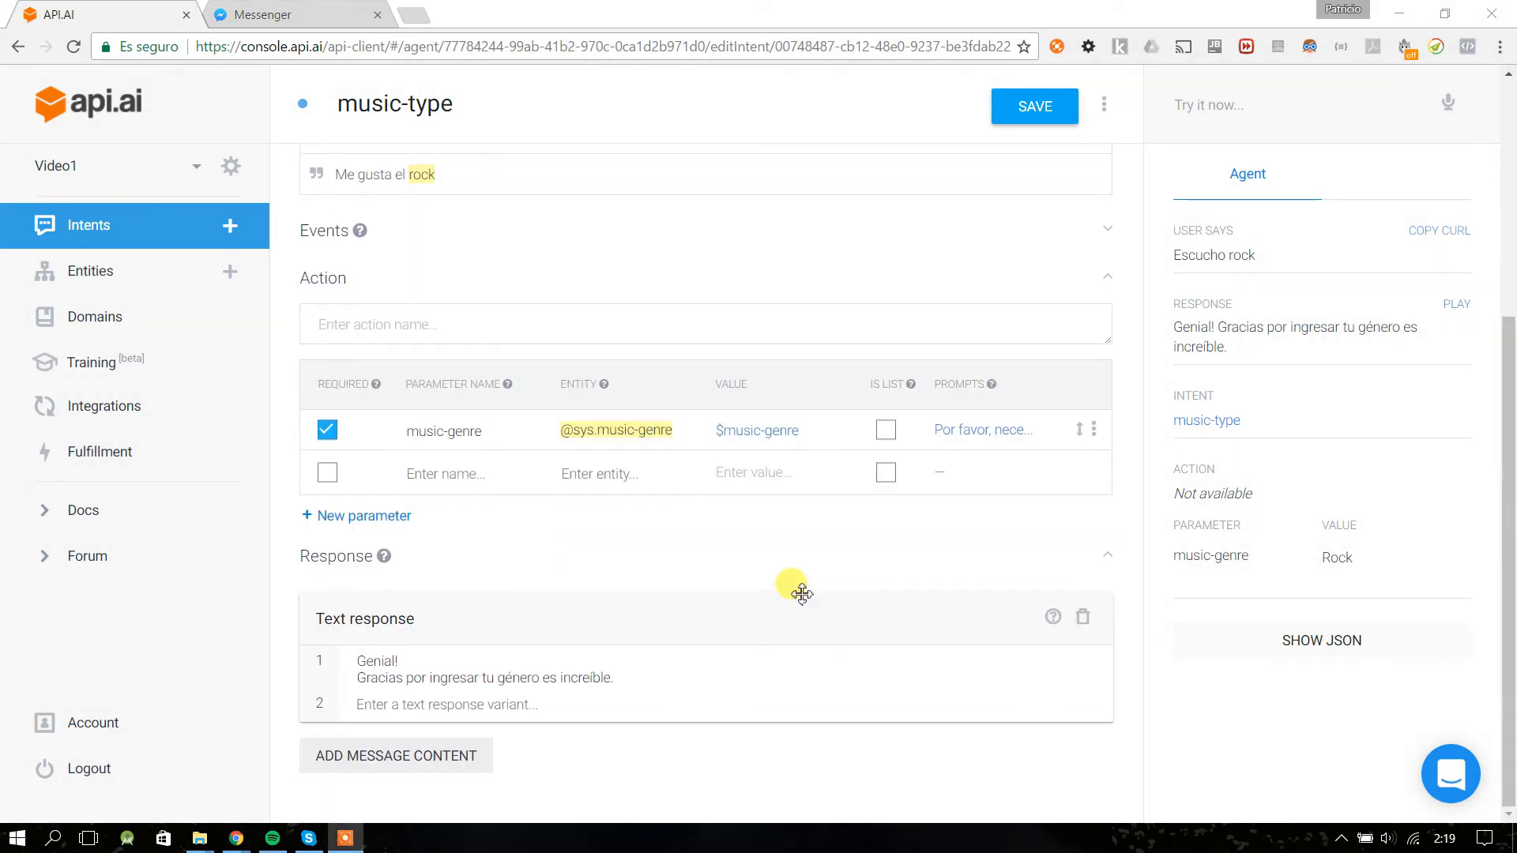
{"action": "scroll", "coordinate": [759, 593], "scroll_direction": "up", "scroll_amount": 4}
{"action": "scroll", "coordinate": [757, 591], "scroll_direction": "up", "scroll_amount": 1}
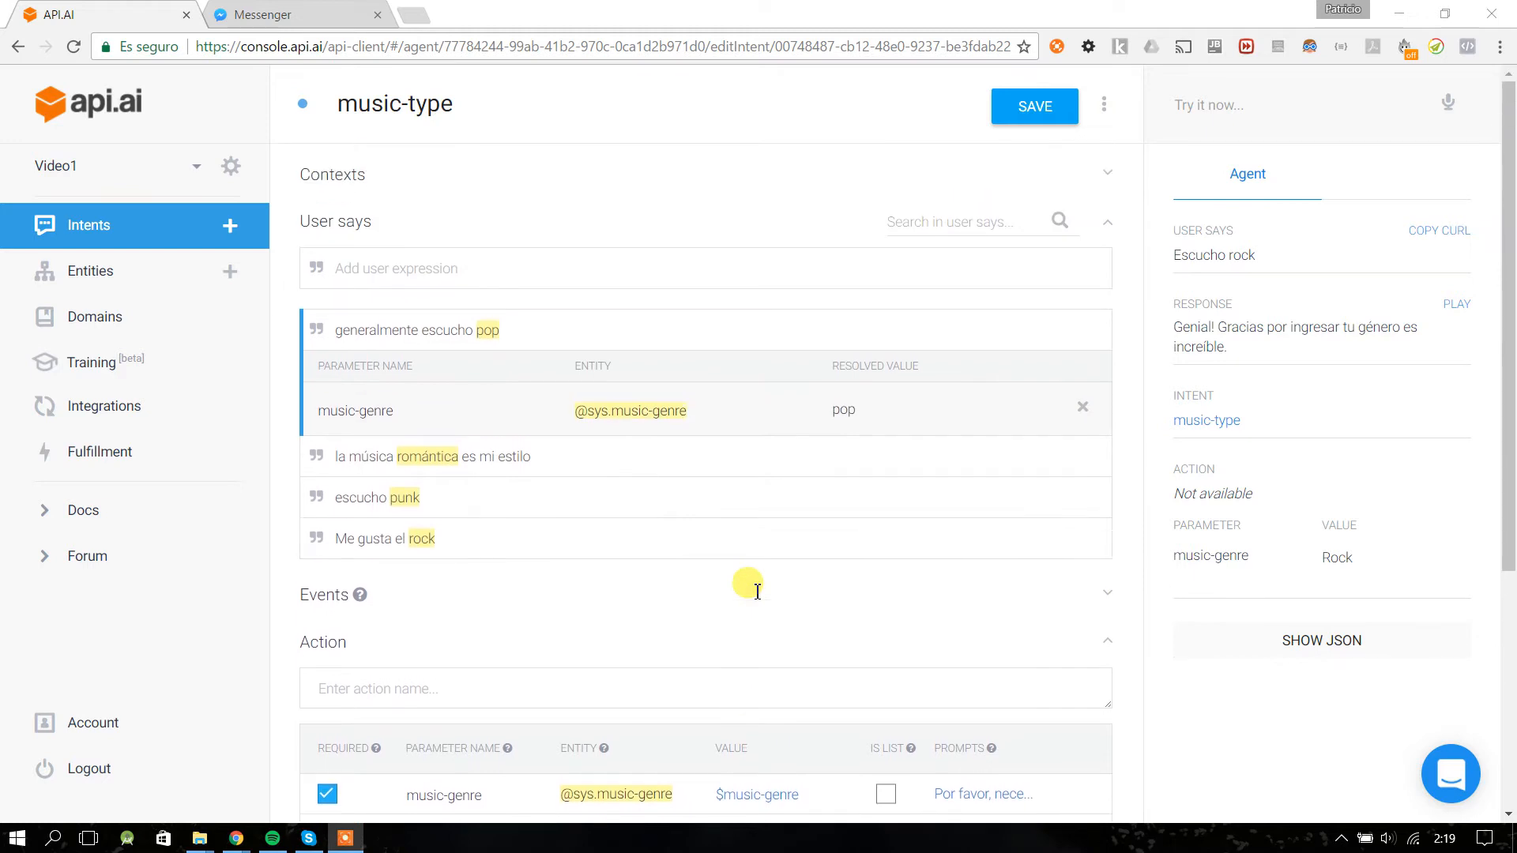
{"action": "scroll", "coordinate": [645, 569], "scroll_direction": "down", "scroll_amount": 5}
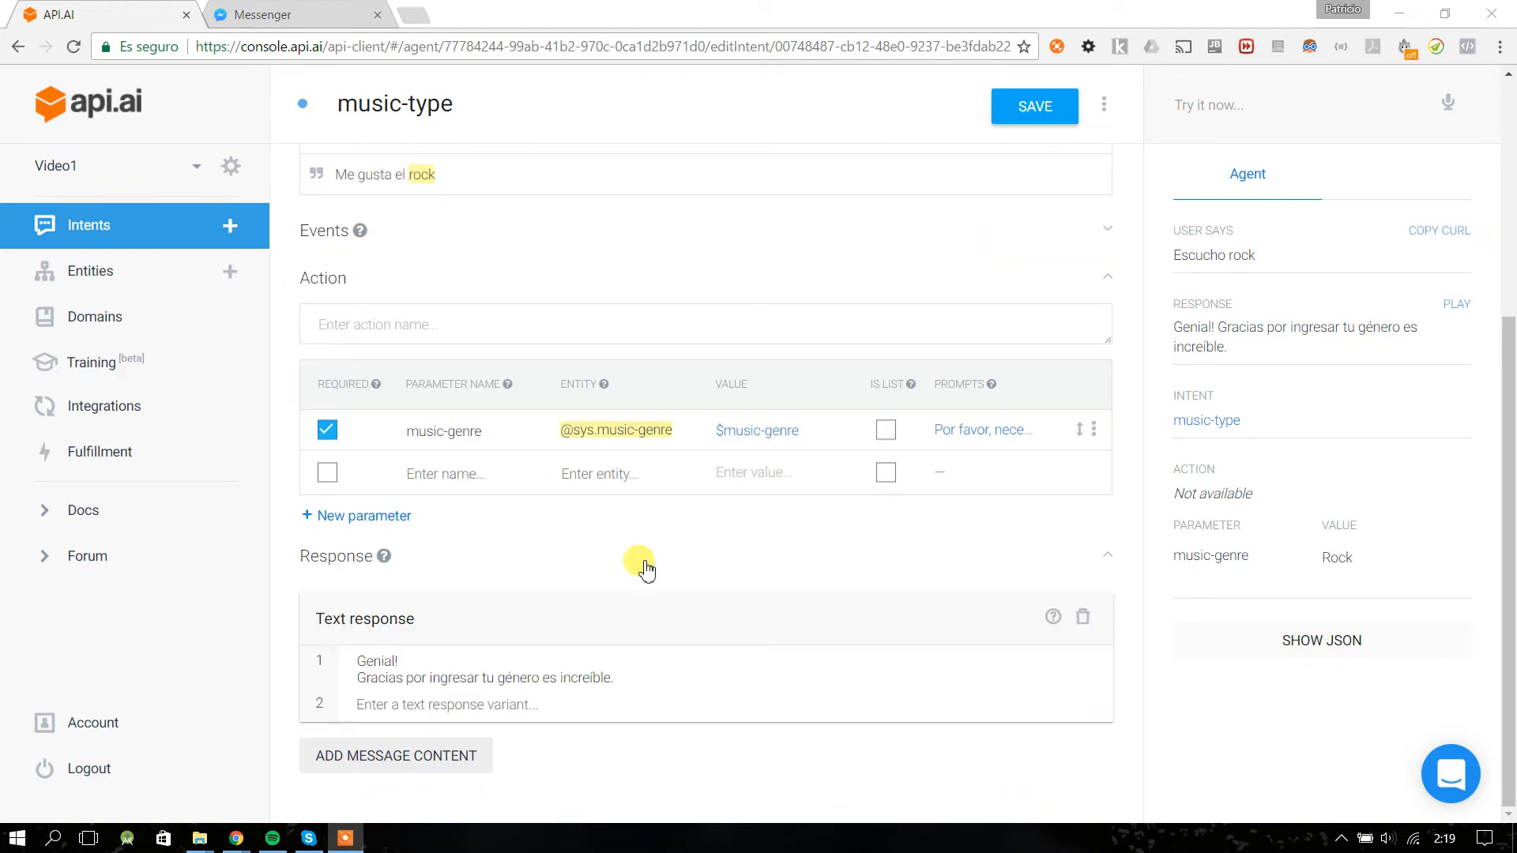
{"action": "left_click_drag", "start_coordinate": [623, 661], "coordinate": [366, 660]}
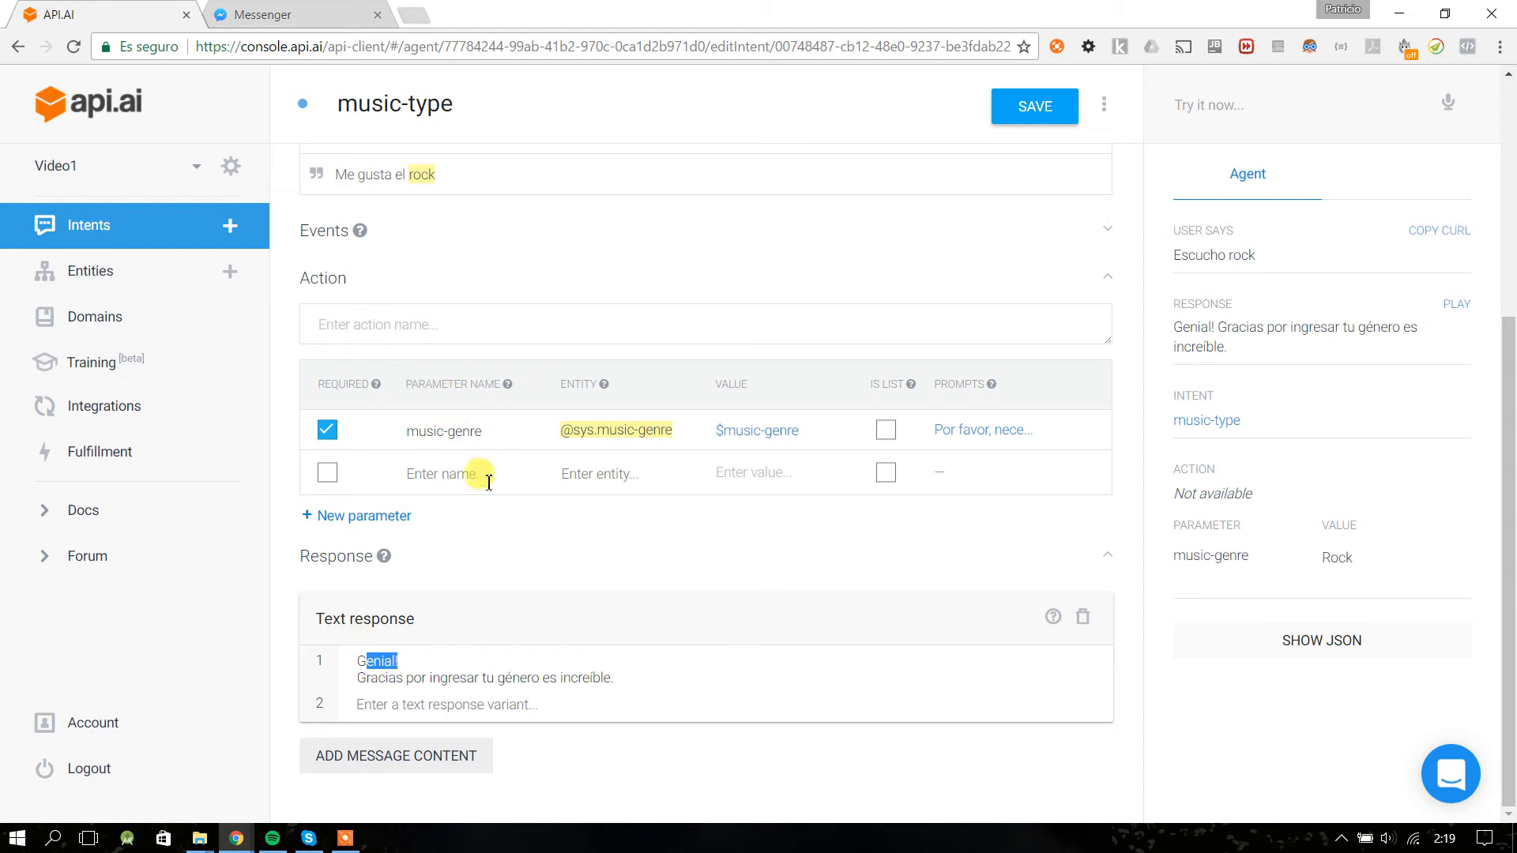
{"action": "scroll", "coordinate": [407, 258], "scroll_direction": "up", "scroll_amount": 4}
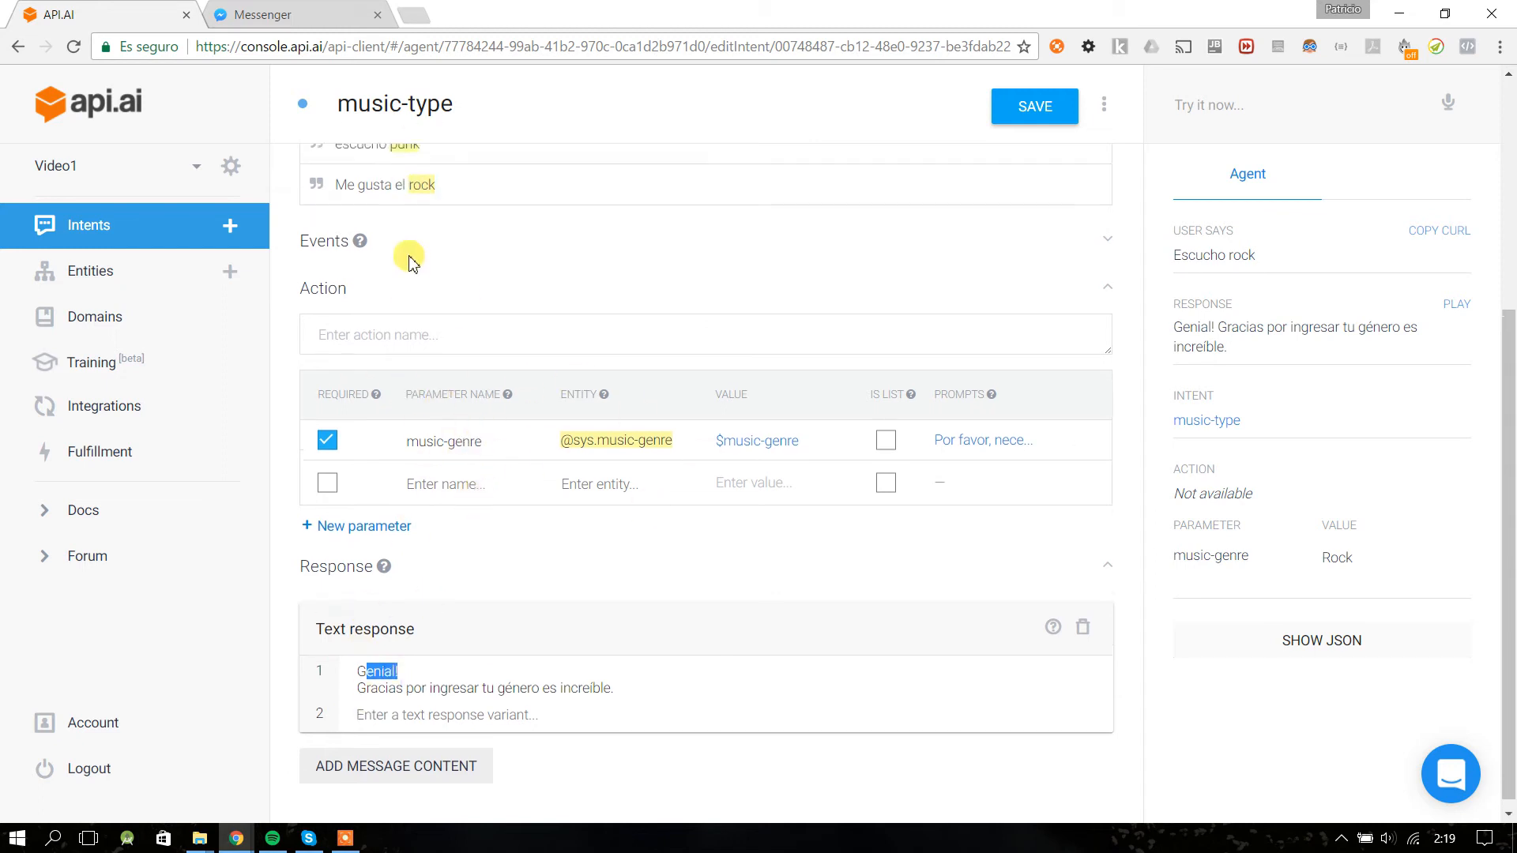
{"action": "left_click_drag", "start_coordinate": [531, 260], "coordinate": [293, 261]}
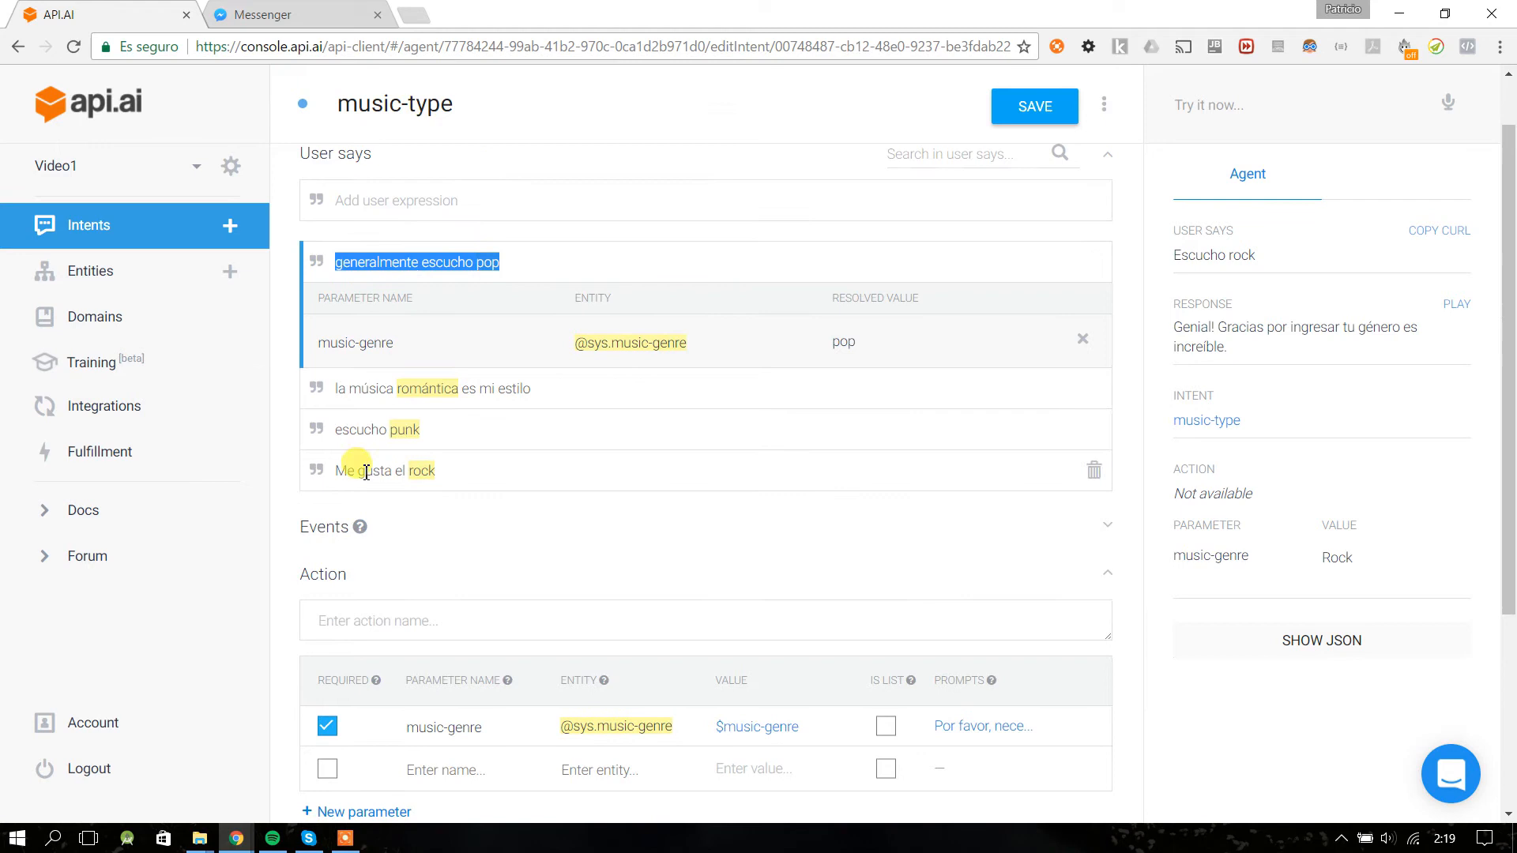
{"action": "scroll", "coordinate": [372, 474], "scroll_direction": "down", "scroll_amount": 2}
{"action": "scroll", "coordinate": [380, 477], "scroll_direction": "down", "scroll_amount": 1}
{"action": "left_click_drag", "start_coordinate": [360, 662], "coordinate": [593, 680]}
{"action": "left_click", "coordinate": [657, 691]}
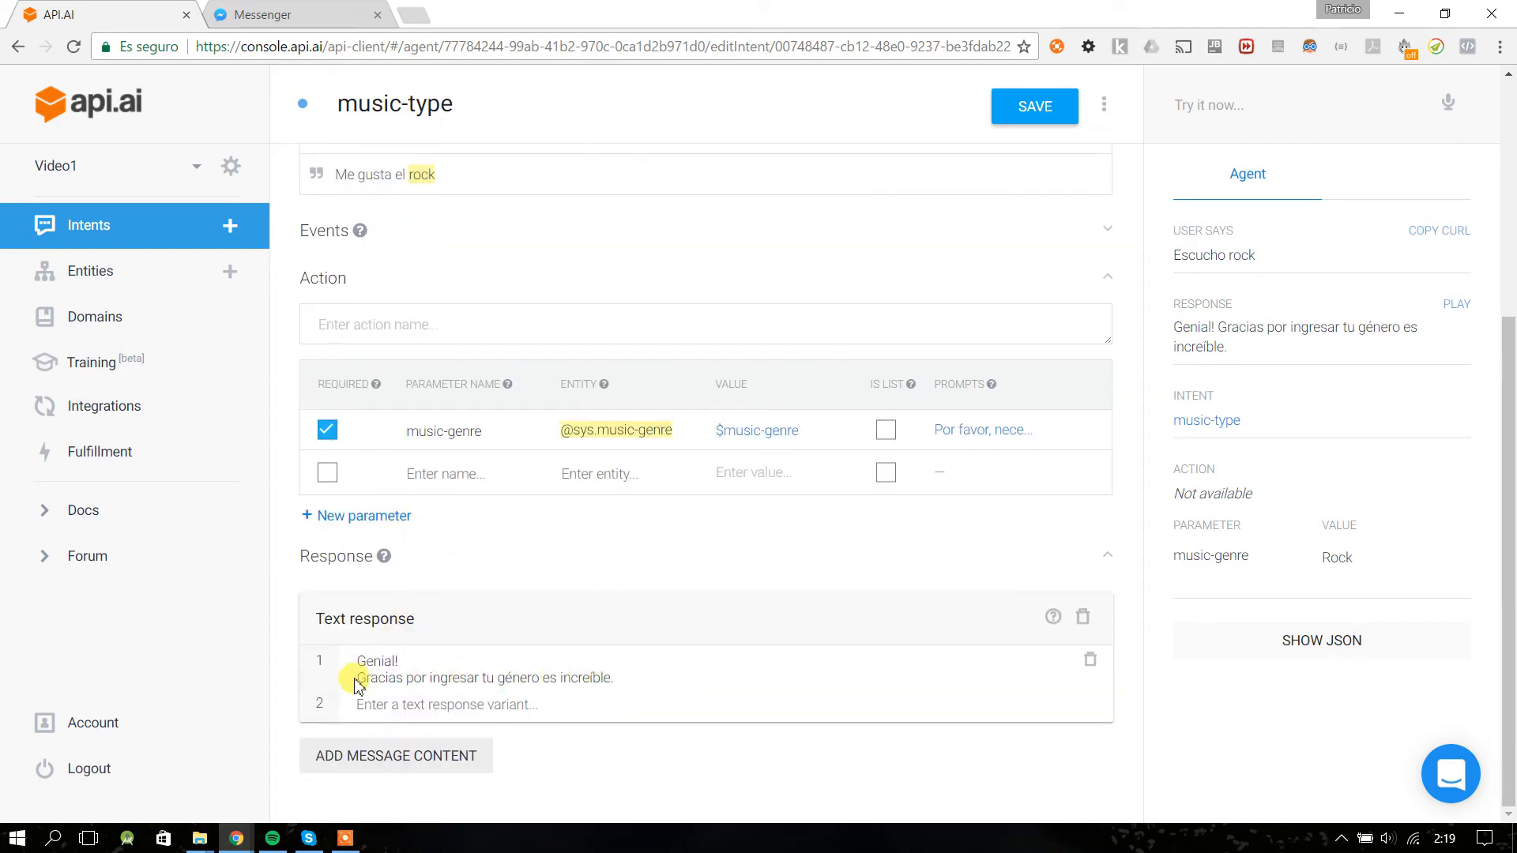
- Replace the response's second line with "El género de música $music-genre es increíble... muy buen gusto musical." and save the intent
{"action": "left_click_drag", "start_coordinate": [357, 678], "coordinate": [683, 689]}
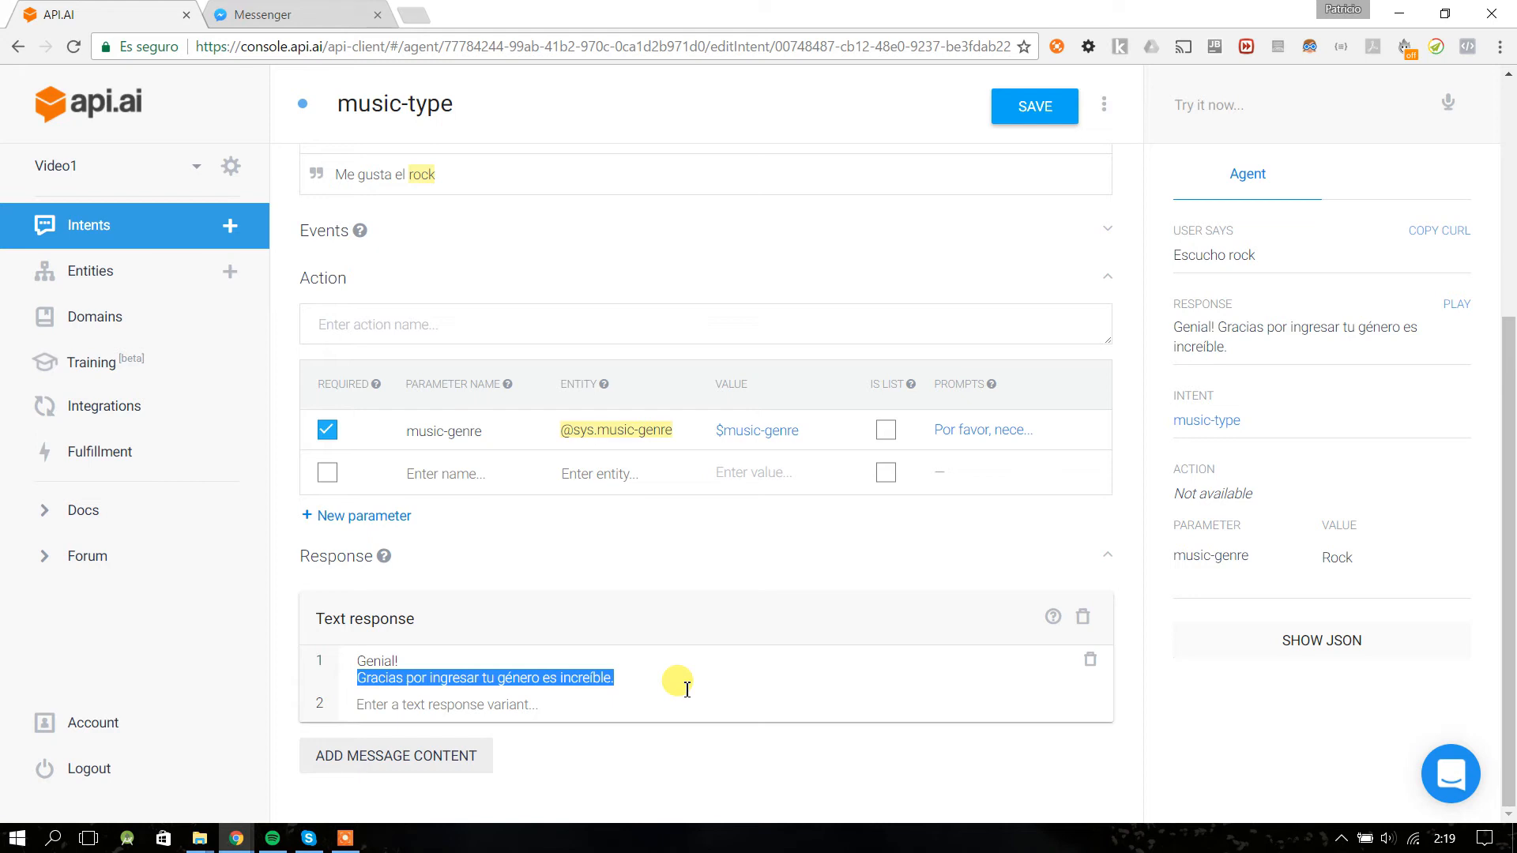
{"action": "type", "text": "El género"}
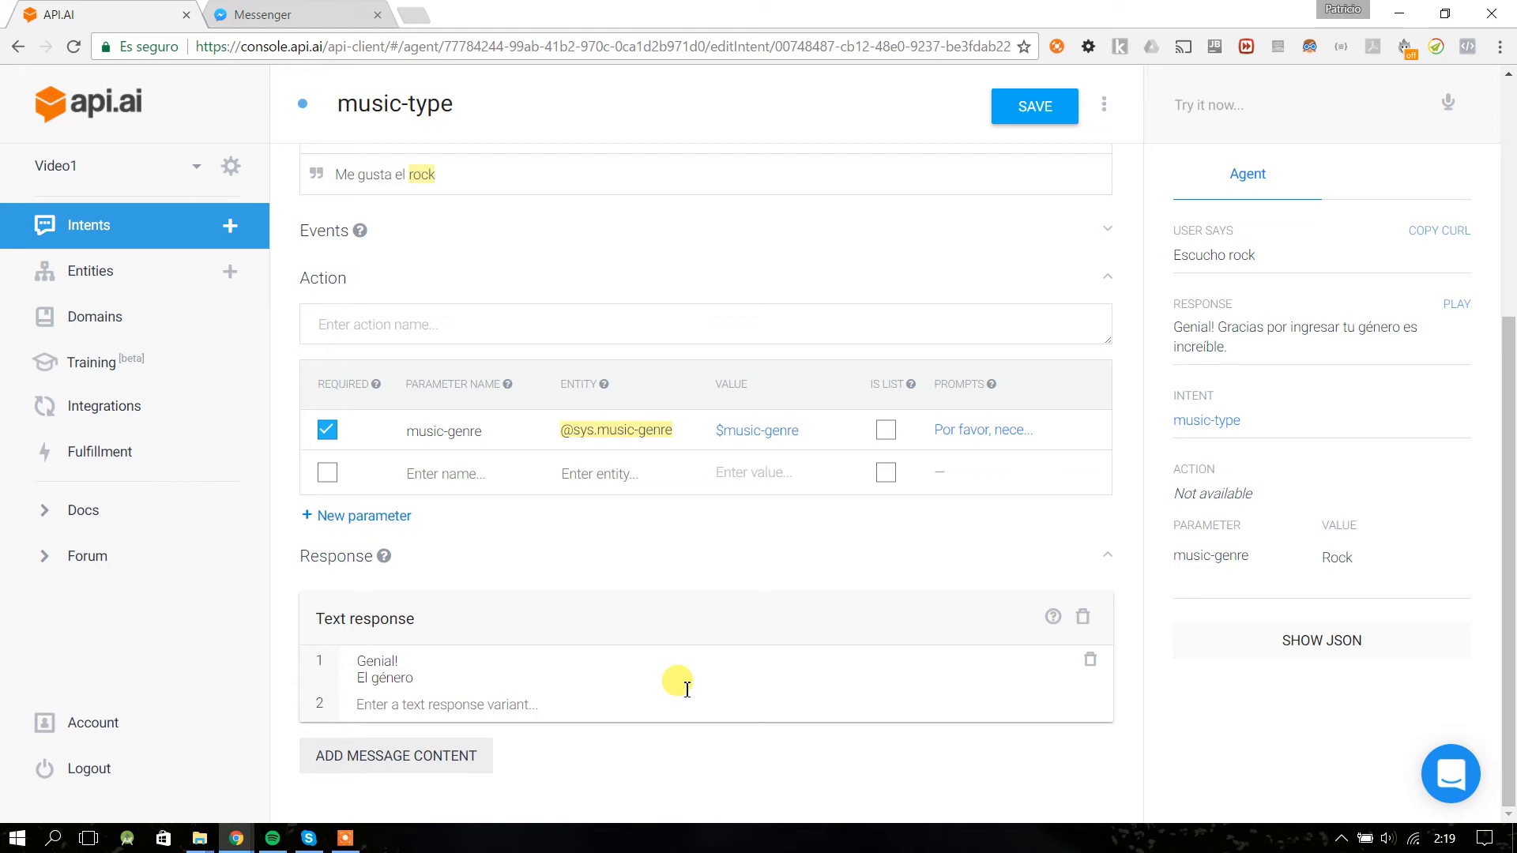
{"action": "type", "text": " de m´suica $"}
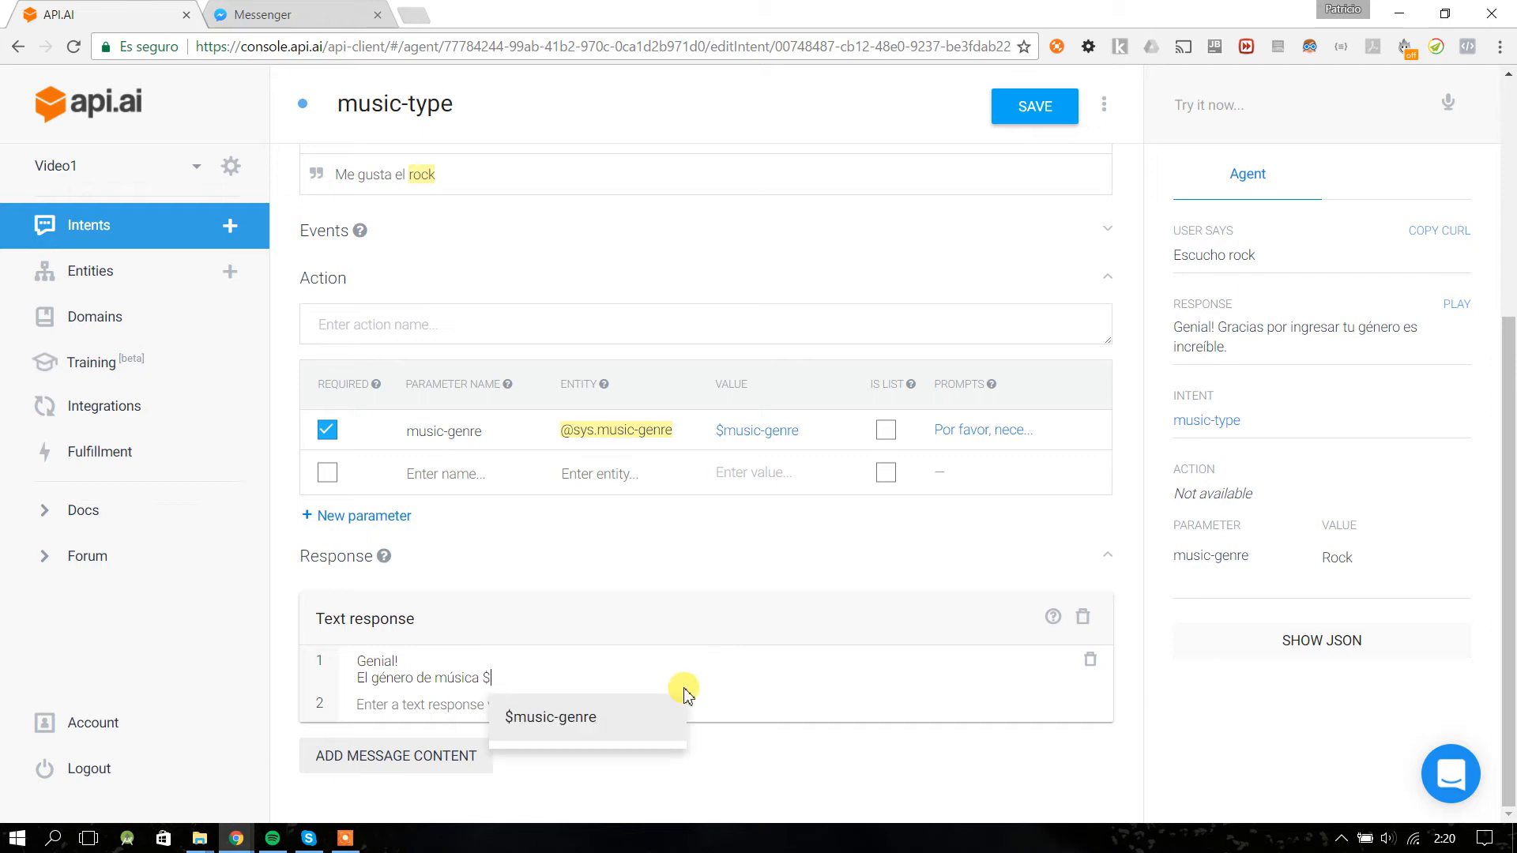
{"action": "key", "text": "Return"}
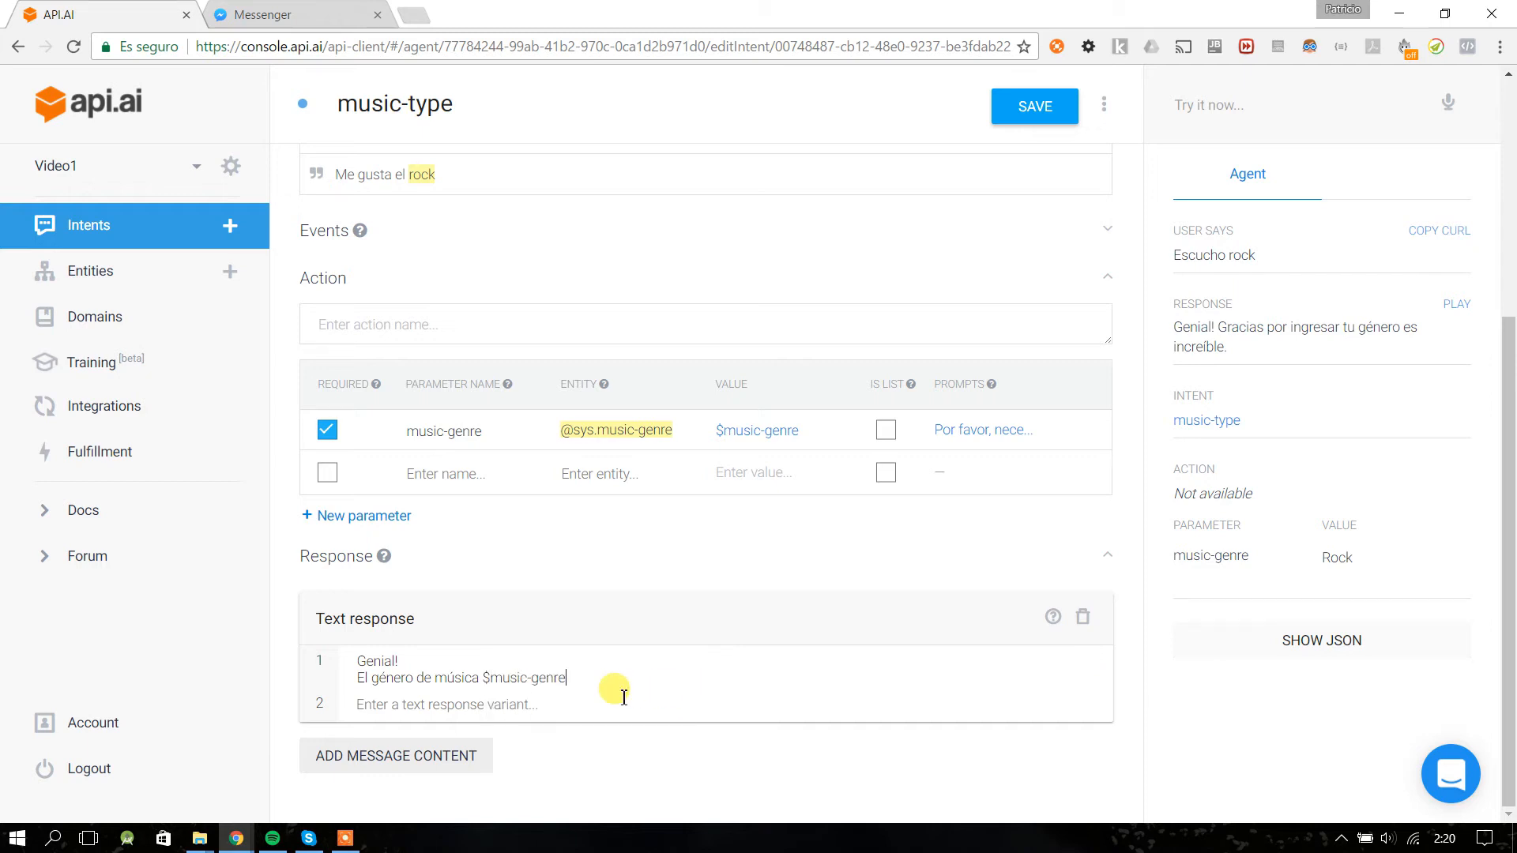
{"action": "left_click_drag", "start_coordinate": [484, 678], "coordinate": [582, 678]}
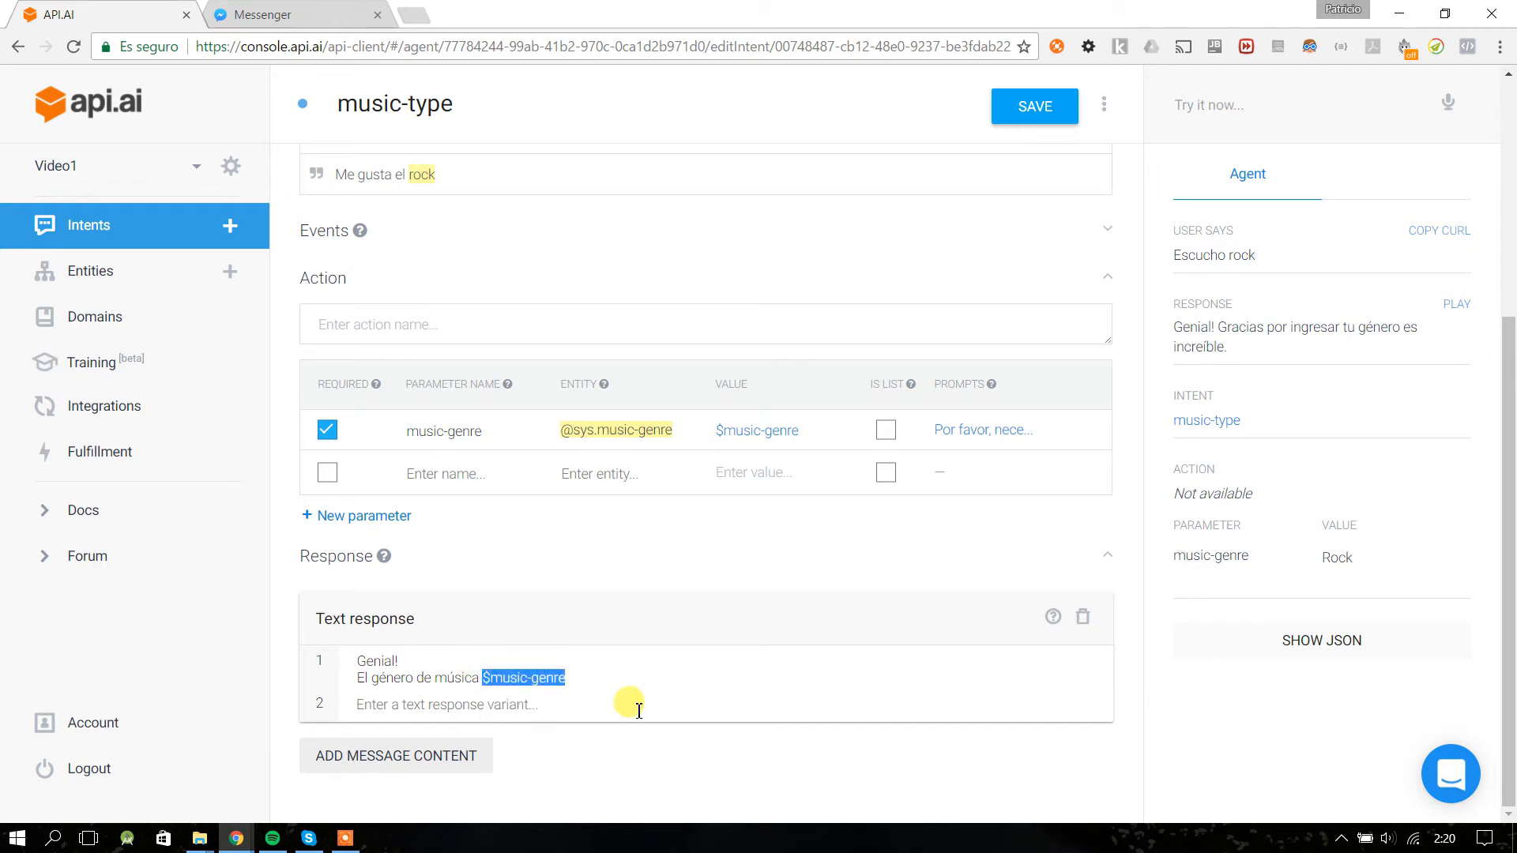
{"action": "left_click", "coordinate": [612, 681]}
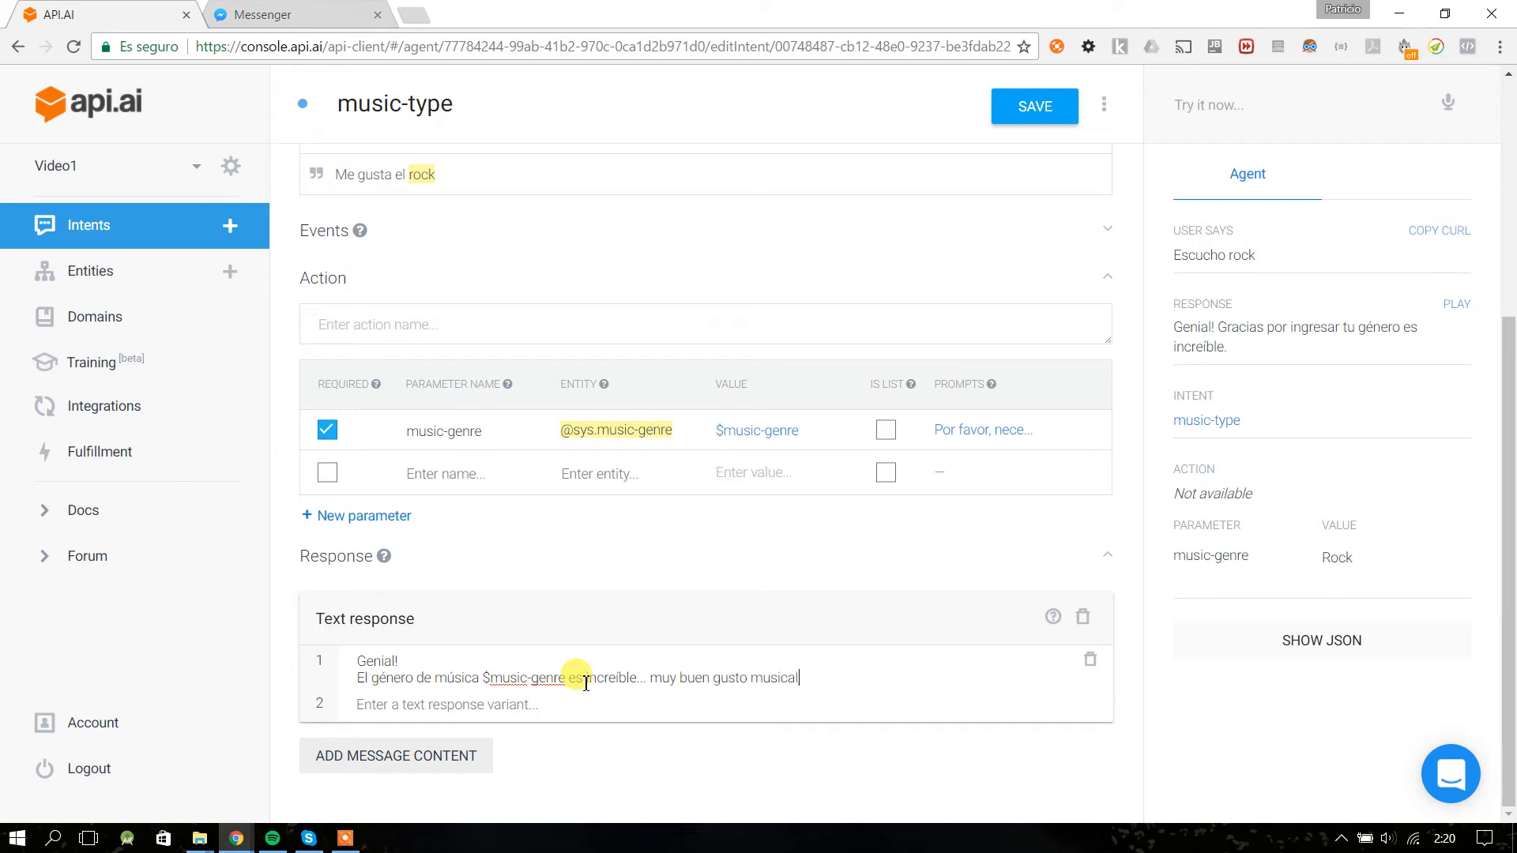
{"action": "left_click", "coordinate": [1051, 112]}
- Switch to Messenger and send "Hola!" to the Desarrolladores ChatBots bot
{"action": "left_click", "coordinate": [283, 12]}
{"action": "left_click", "coordinate": [618, 806]}
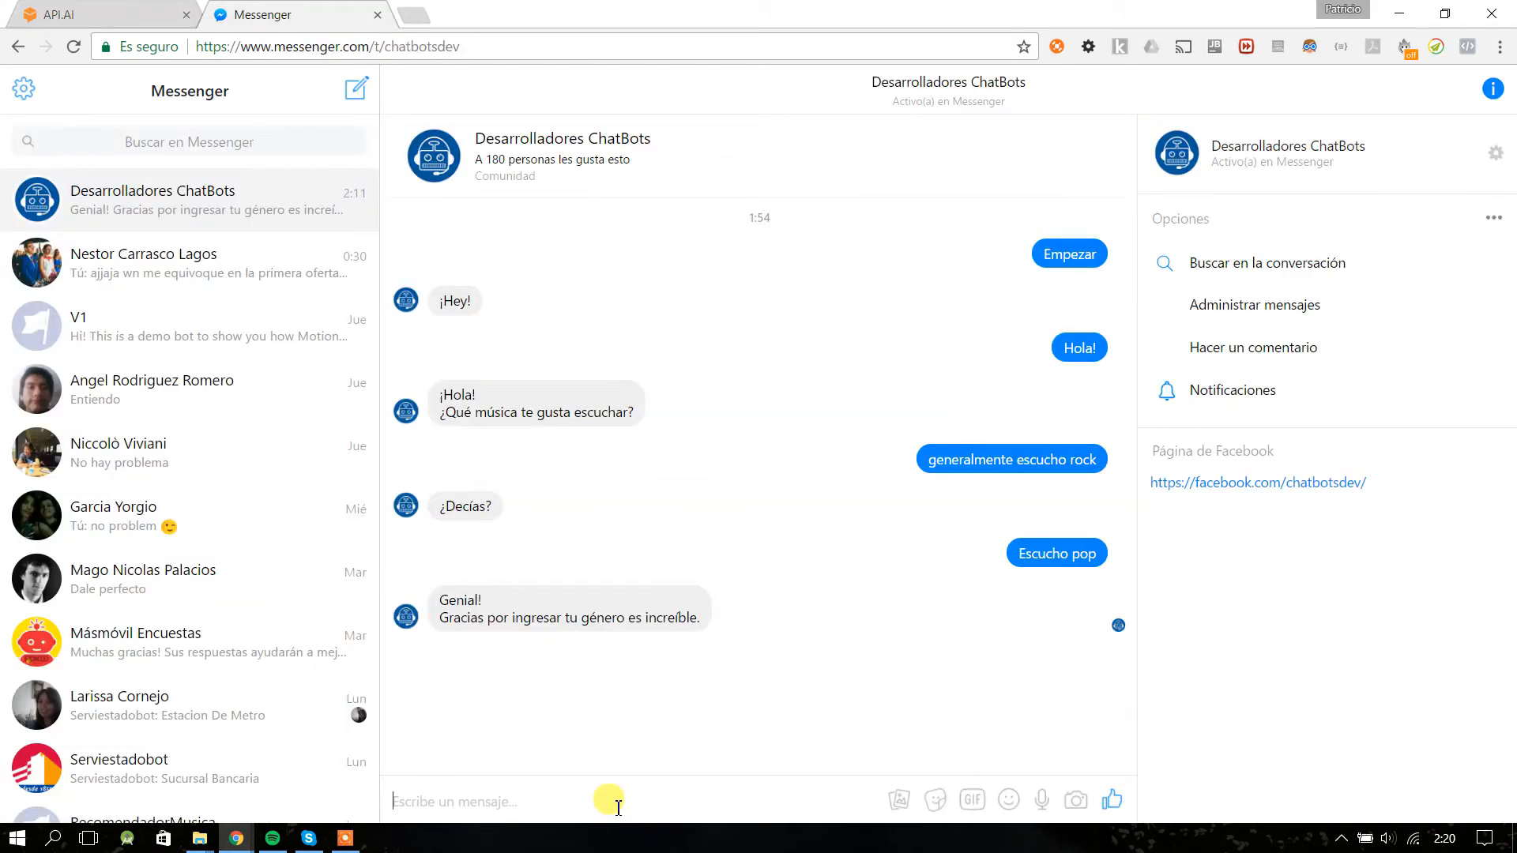
{"action": "type", "text": "Hola!"}
{"action": "key", "text": "Return"}
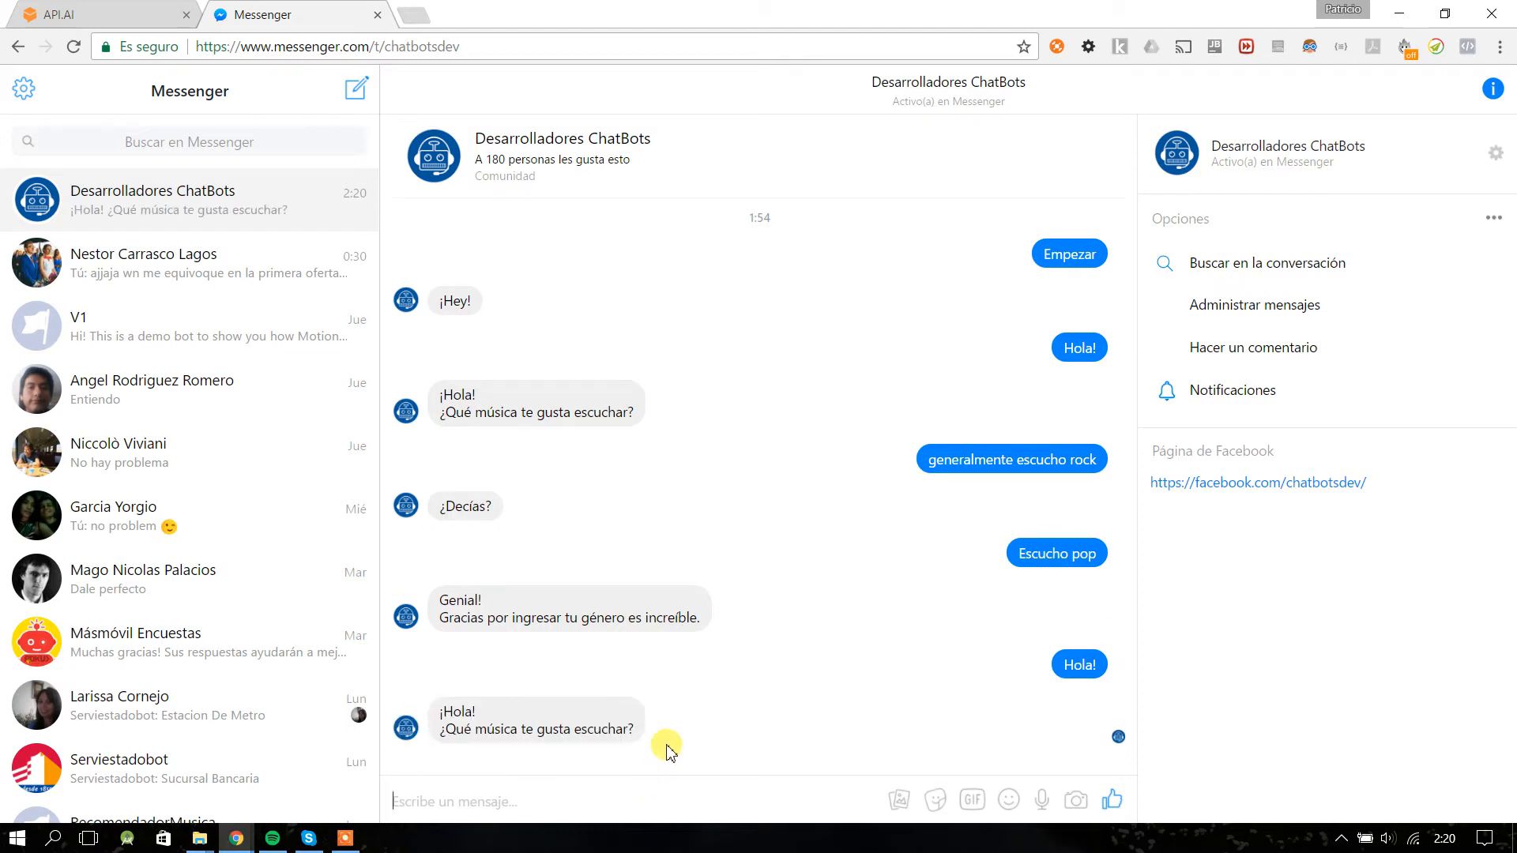
- Answer the bot's music question with "Escucho punk" in the Messenger conversation
{"action": "left_click", "coordinate": [522, 802]}
{"action": "type", "text": "Ewsus"}
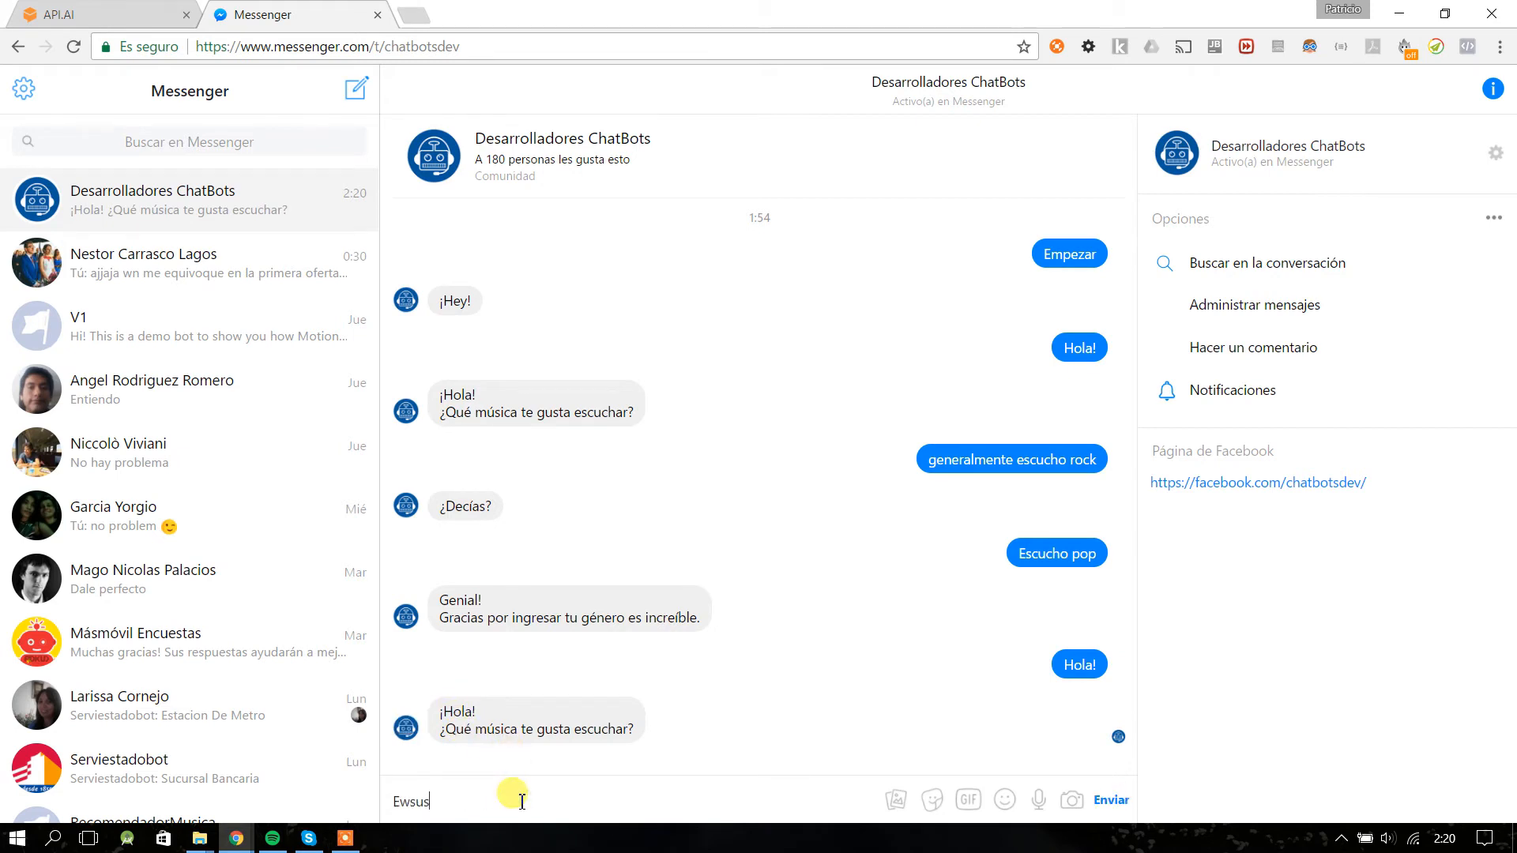
{"action": "key", "text": "BackSpace"}
{"action": "key", "text": "BackSpace"}
{"action": "type", "text": "suc"}
{"action": "key", "text": "BackSpace"}
{"action": "type", "text": "cucho"}
{"action": "key", "text": "BackSpace"}
{"action": "key", "text": "BackSpace"}
{"action": "key", "text": "BackSpace"}
{"action": "key", "text": "BackSpace"}
{"action": "key", "text": "BackSpace"}
{"action": "key", "text": "BackSpace"}
{"action": "key", "text": "BackSpace"}
{"action": "type", "text": "scucho punk"}
{"action": "key", "text": "Return"}
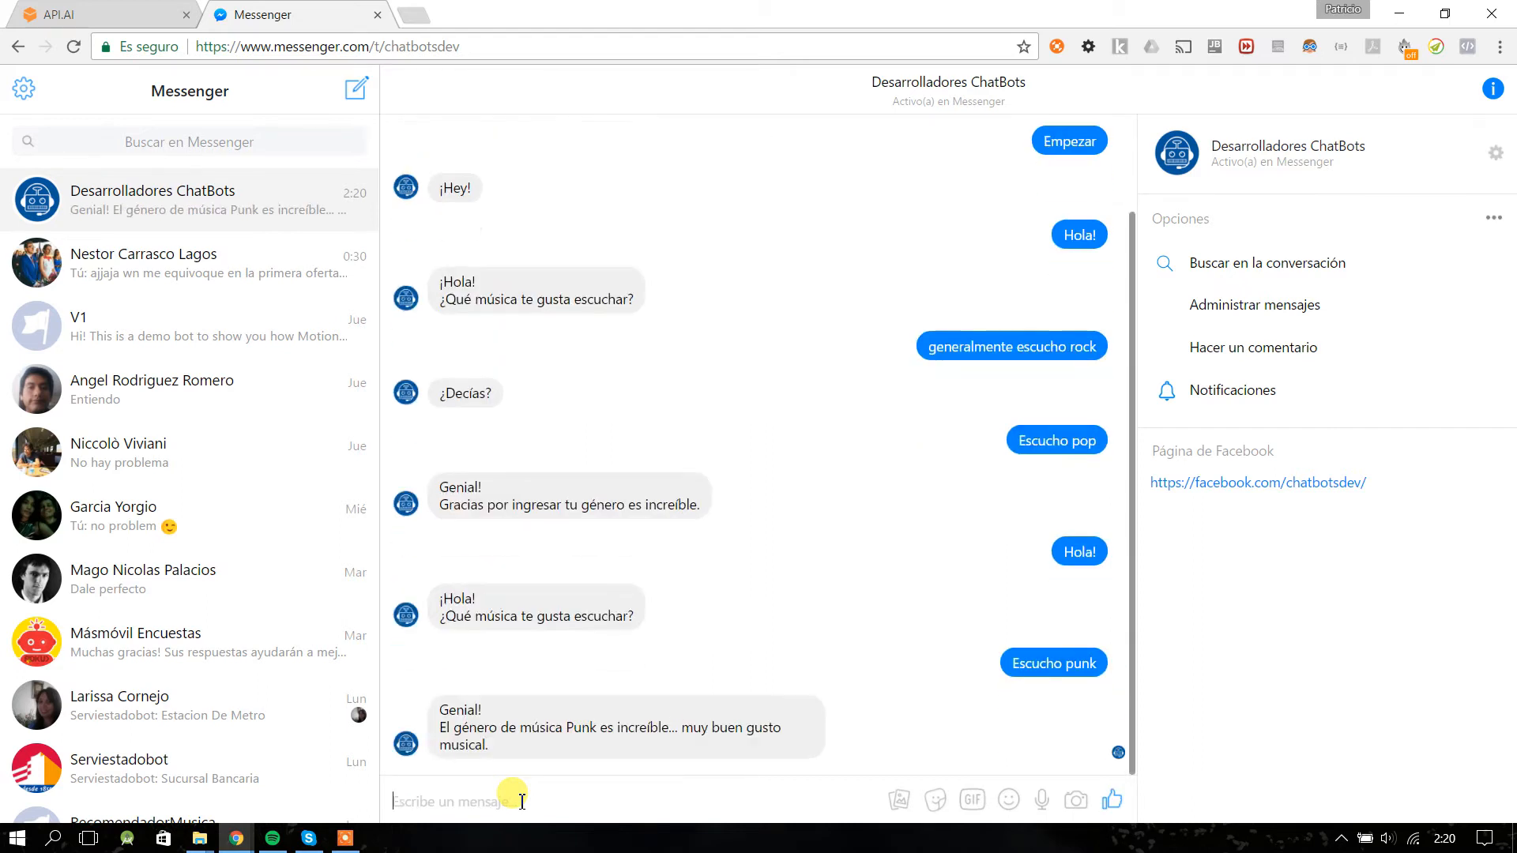
- Read the bot's reply to the punk message and check the genre inserted in its text
{"action": "mouse_move", "coordinate": [468, 727]}
{"action": "left_mouse_down"}
{"action": "mouse_move", "coordinate": [592, 733]}
{"action": "mouse_move", "coordinate": [460, 711]}
{"action": "left_mouse_up"}
{"action": "double_click", "coordinate": [592, 733]}
{"action": "left_click", "coordinate": [564, 749]}
{"action": "left_click", "coordinate": [463, 711]}
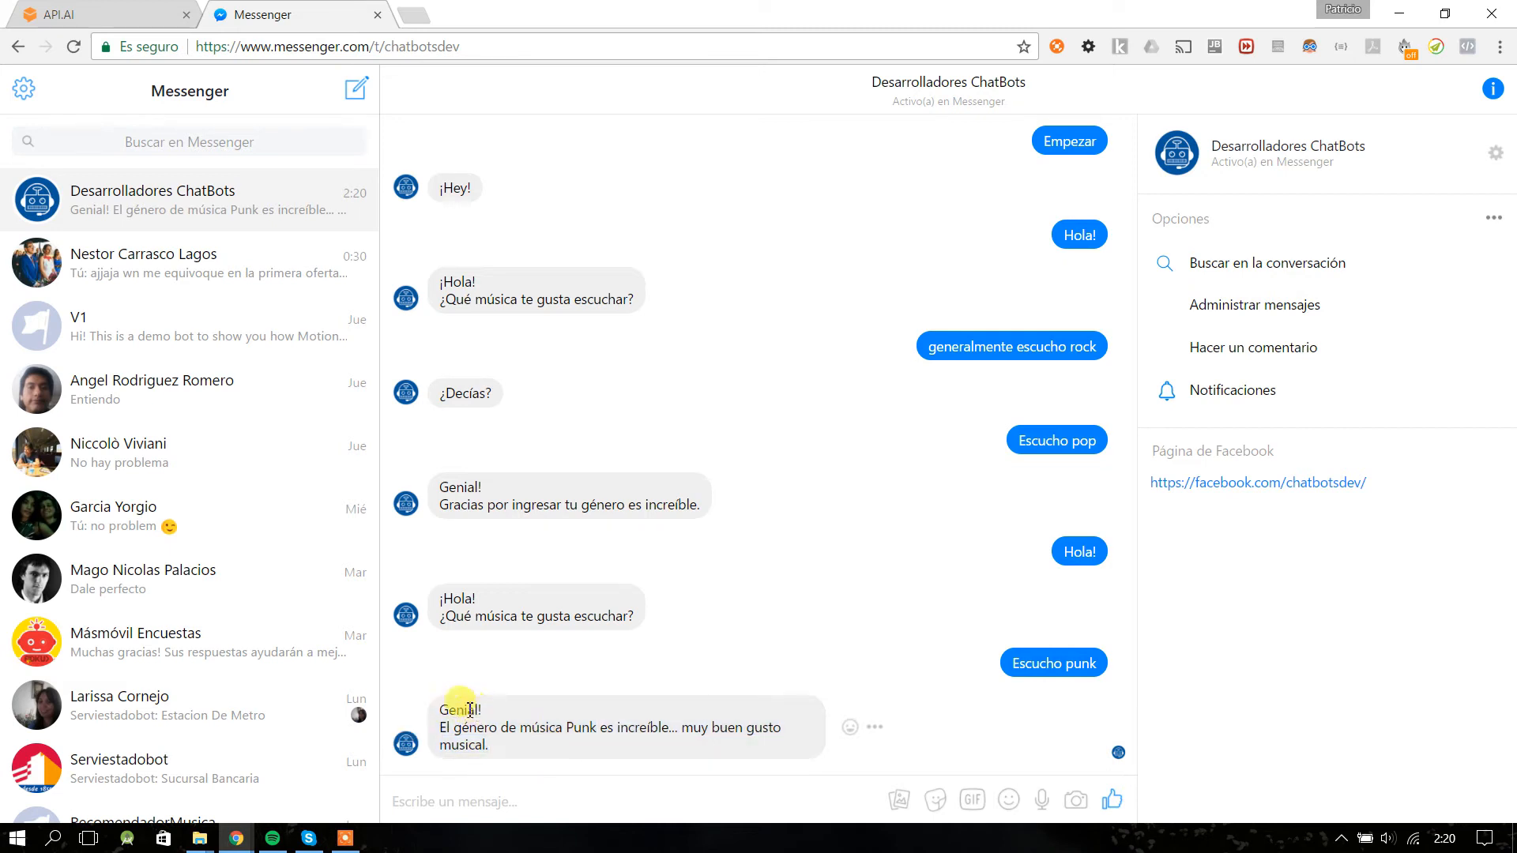
{"action": "double_click", "coordinate": [582, 727]}
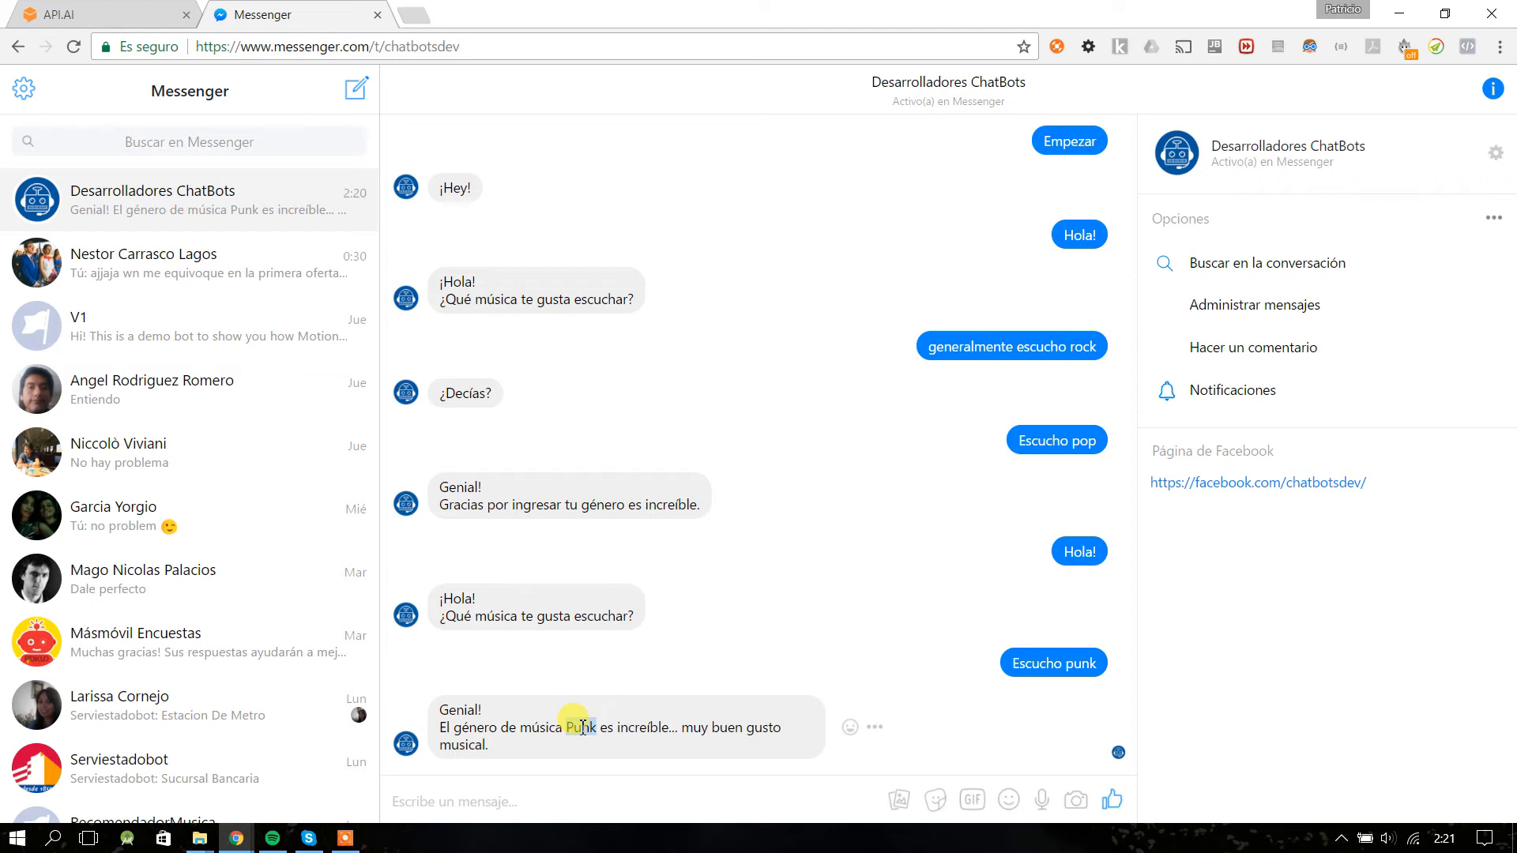
- Switch to API.AI and view the message content types available for the music-type response, adding none
{"action": "key", "text": "ctrl+Tab"}
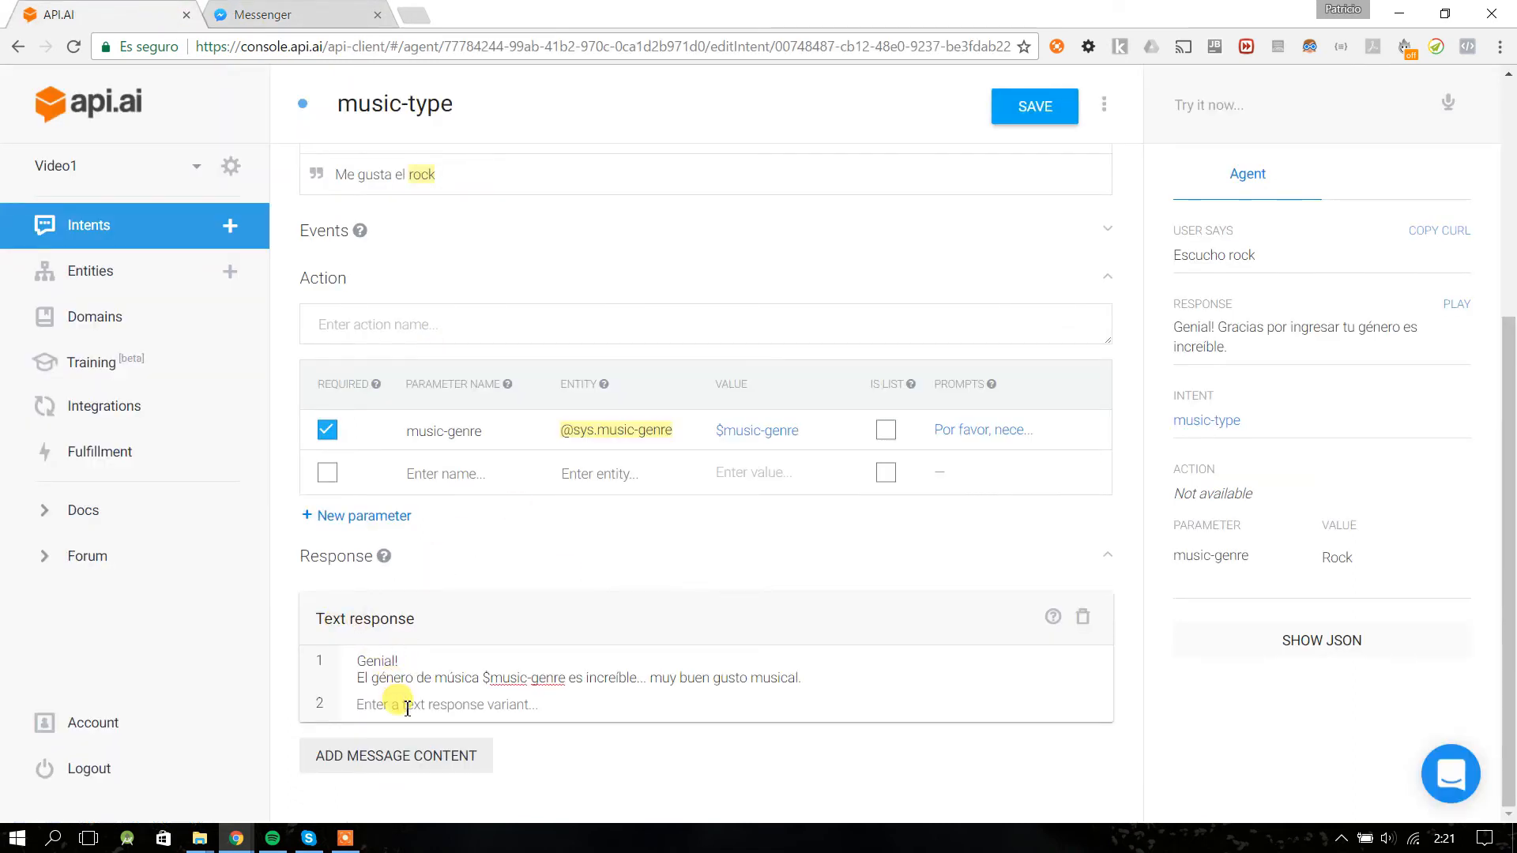
{"action": "left_click", "coordinate": [390, 760]}
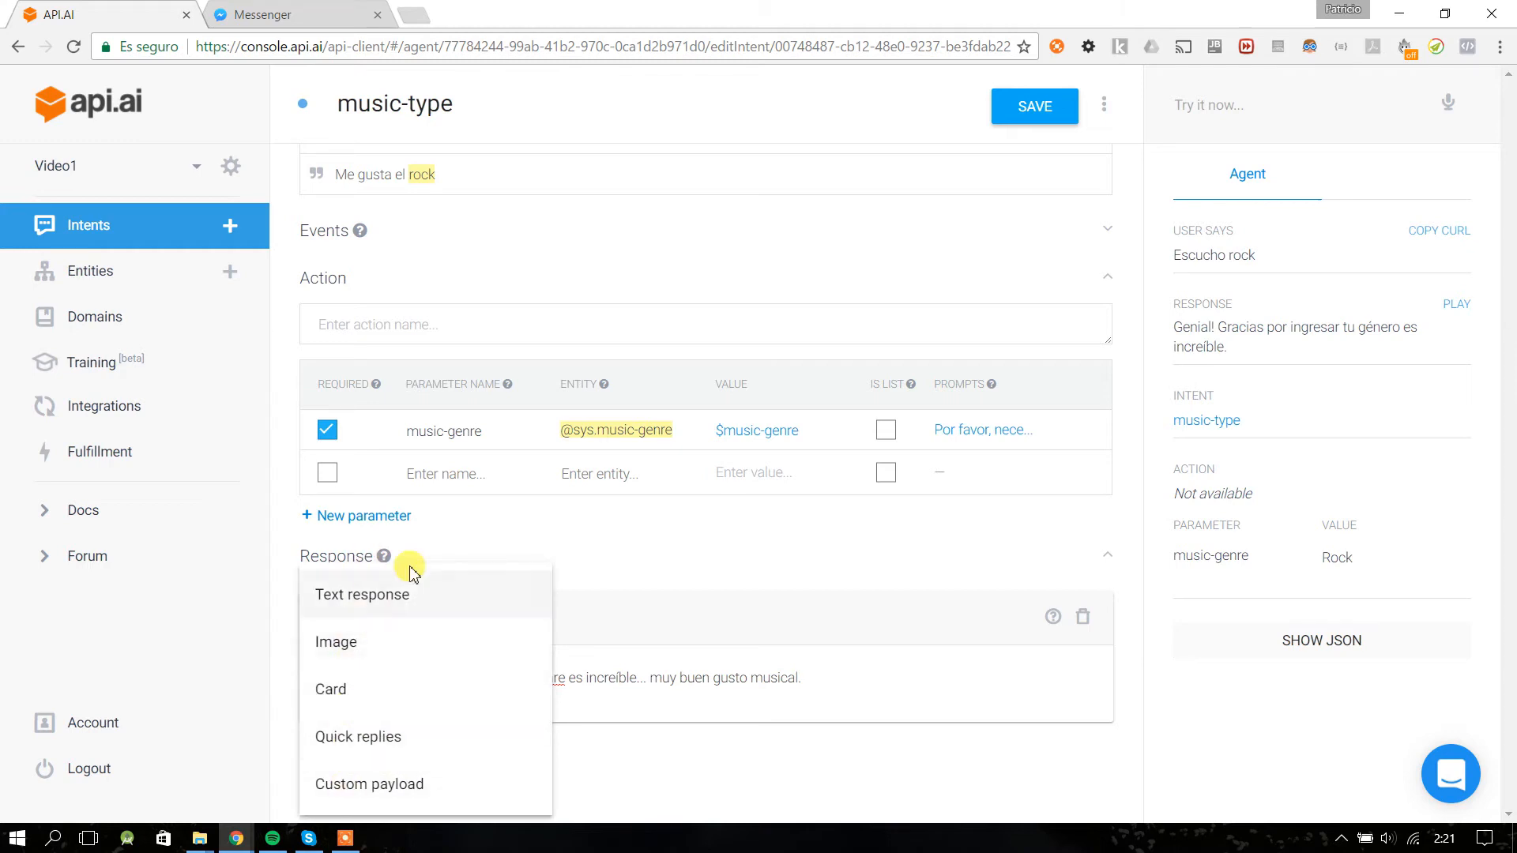
{"action": "left_click", "coordinate": [542, 555]}
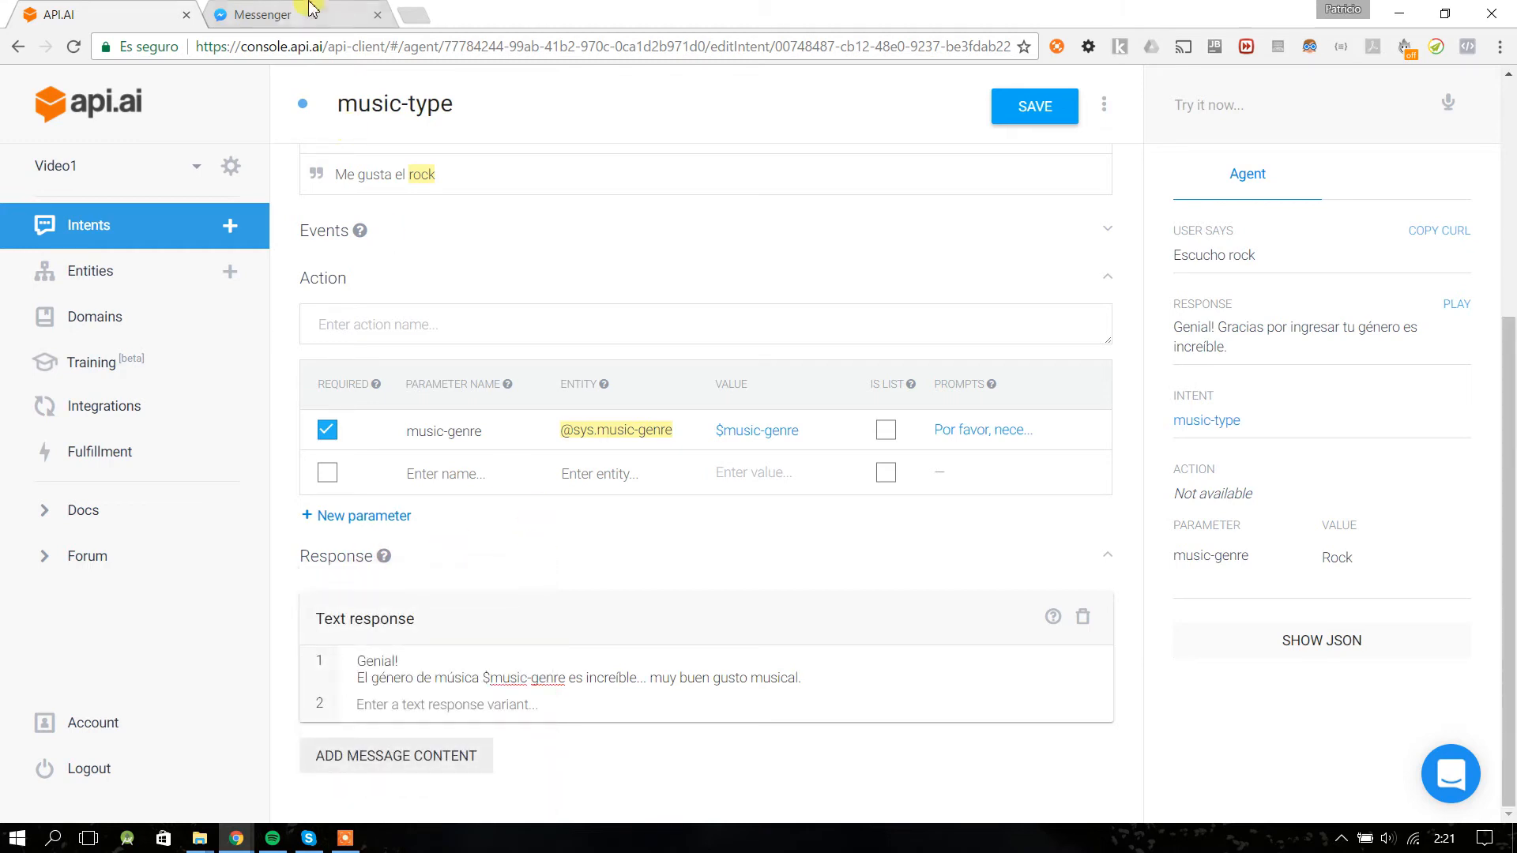
{"action": "left_click", "coordinate": [273, 16]}
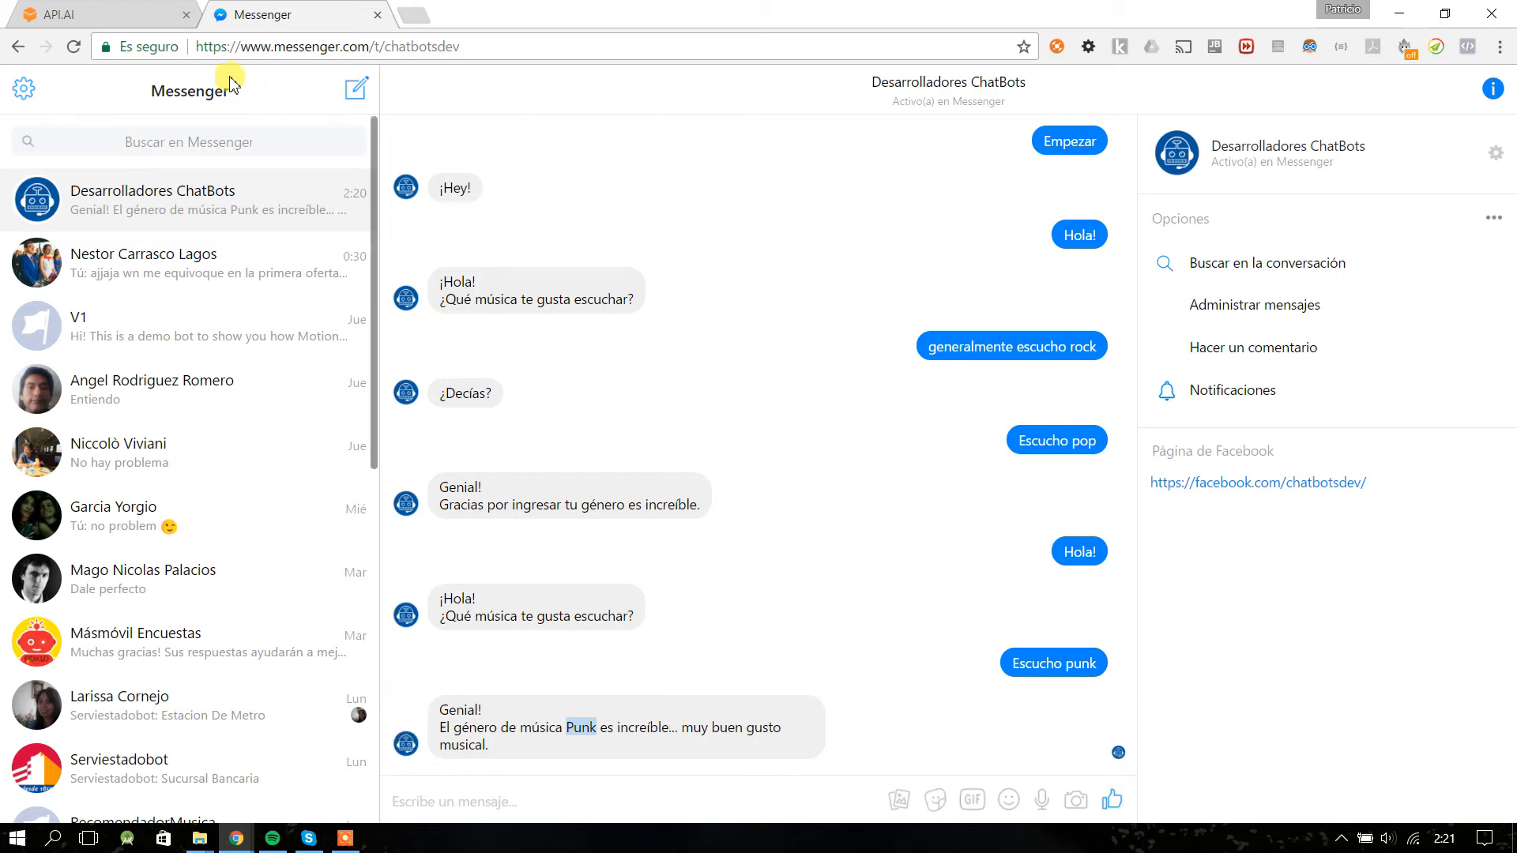
{"action": "left_click", "coordinate": [131, 12]}
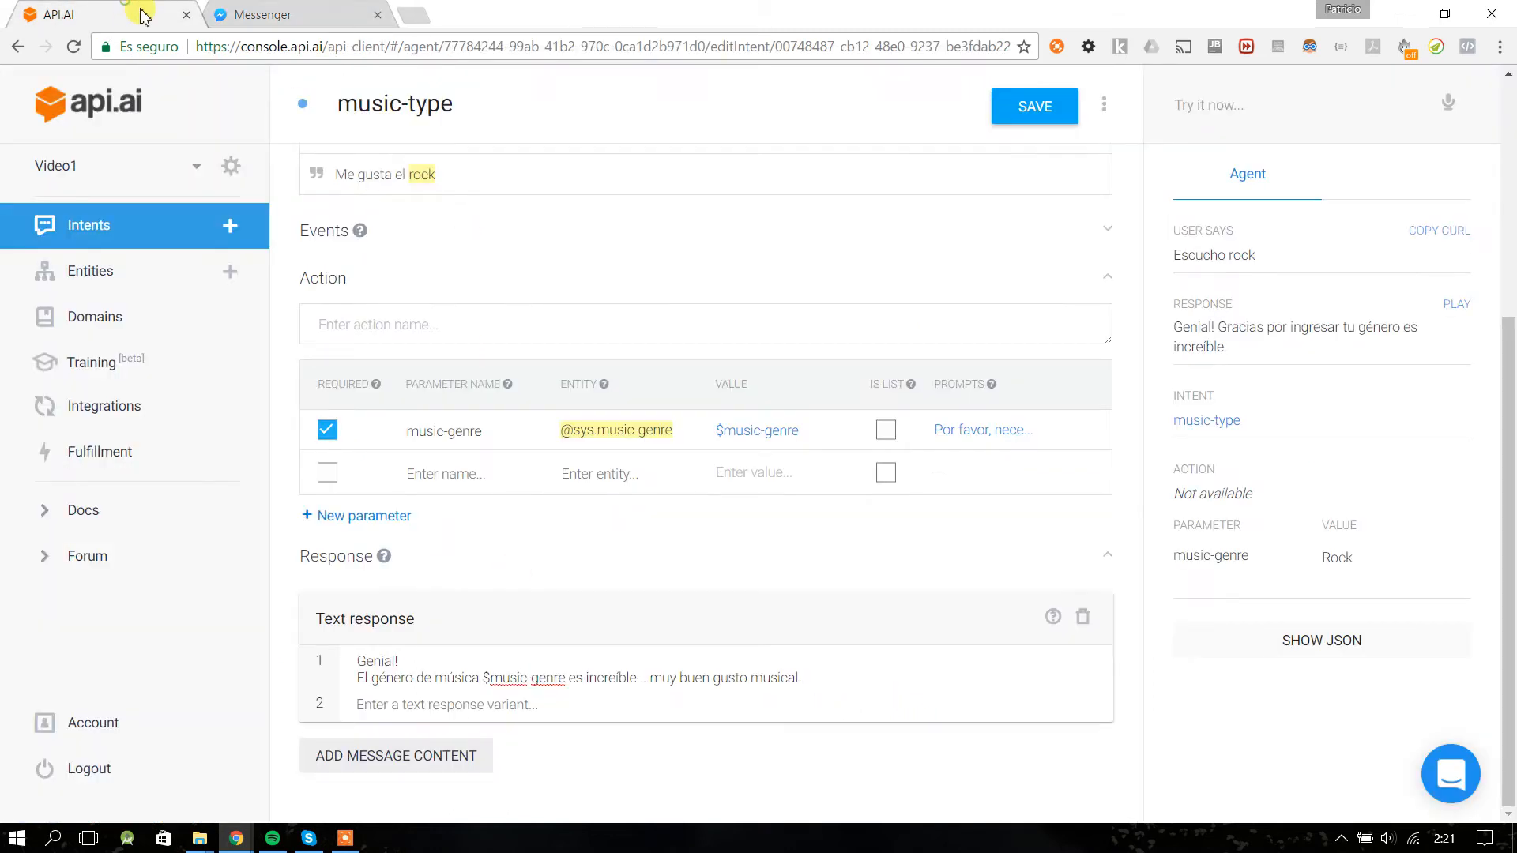
{"action": "scroll", "coordinate": [545, 739], "scroll_direction": "up", "scroll_amount": 5}
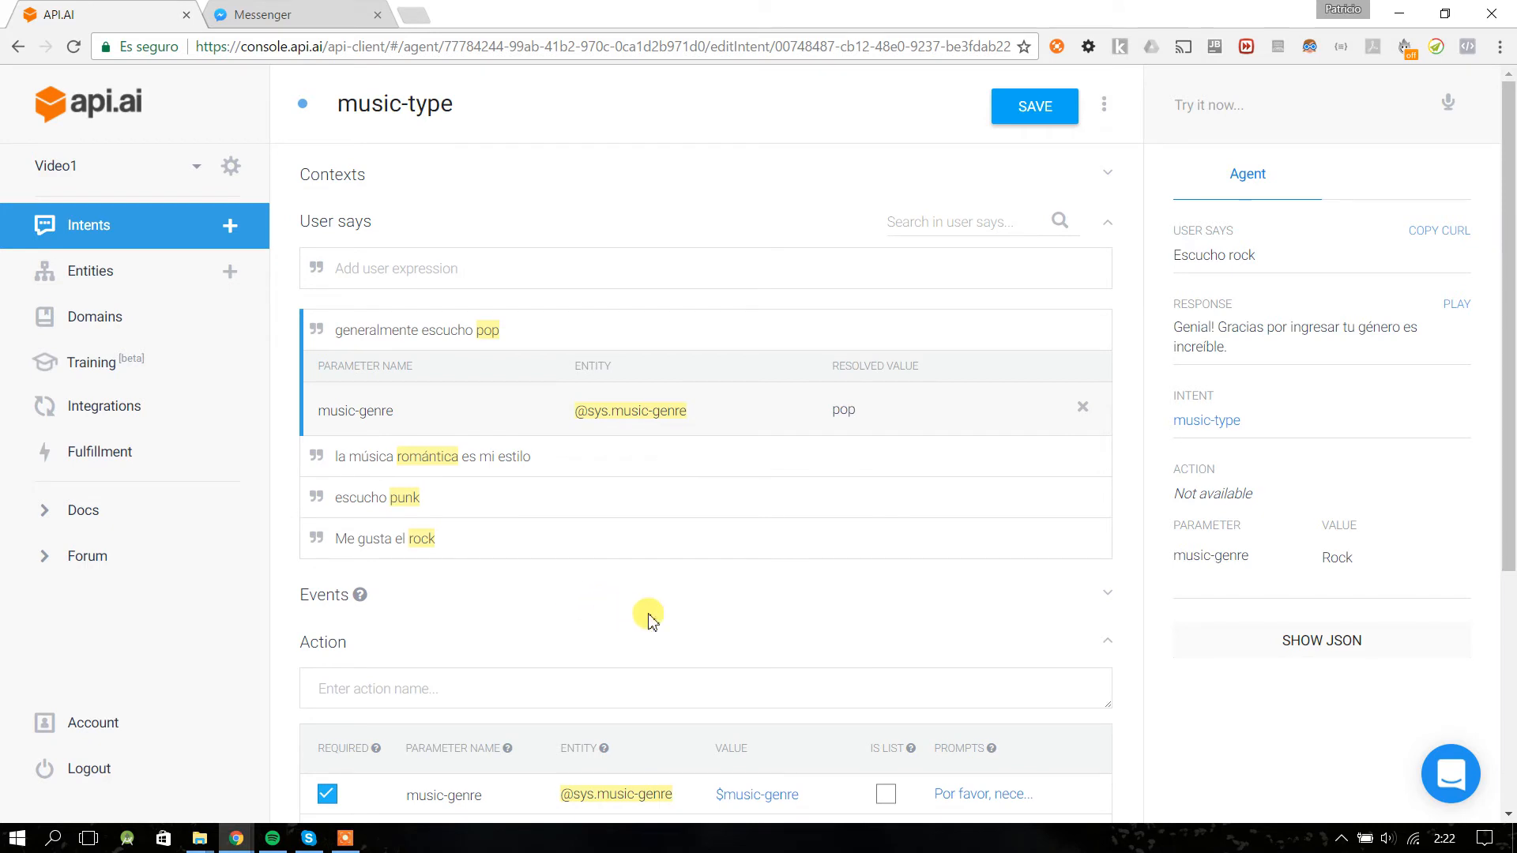
{"action": "scroll", "coordinate": [747, 666], "scroll_direction": "down", "scroll_amount": 5}
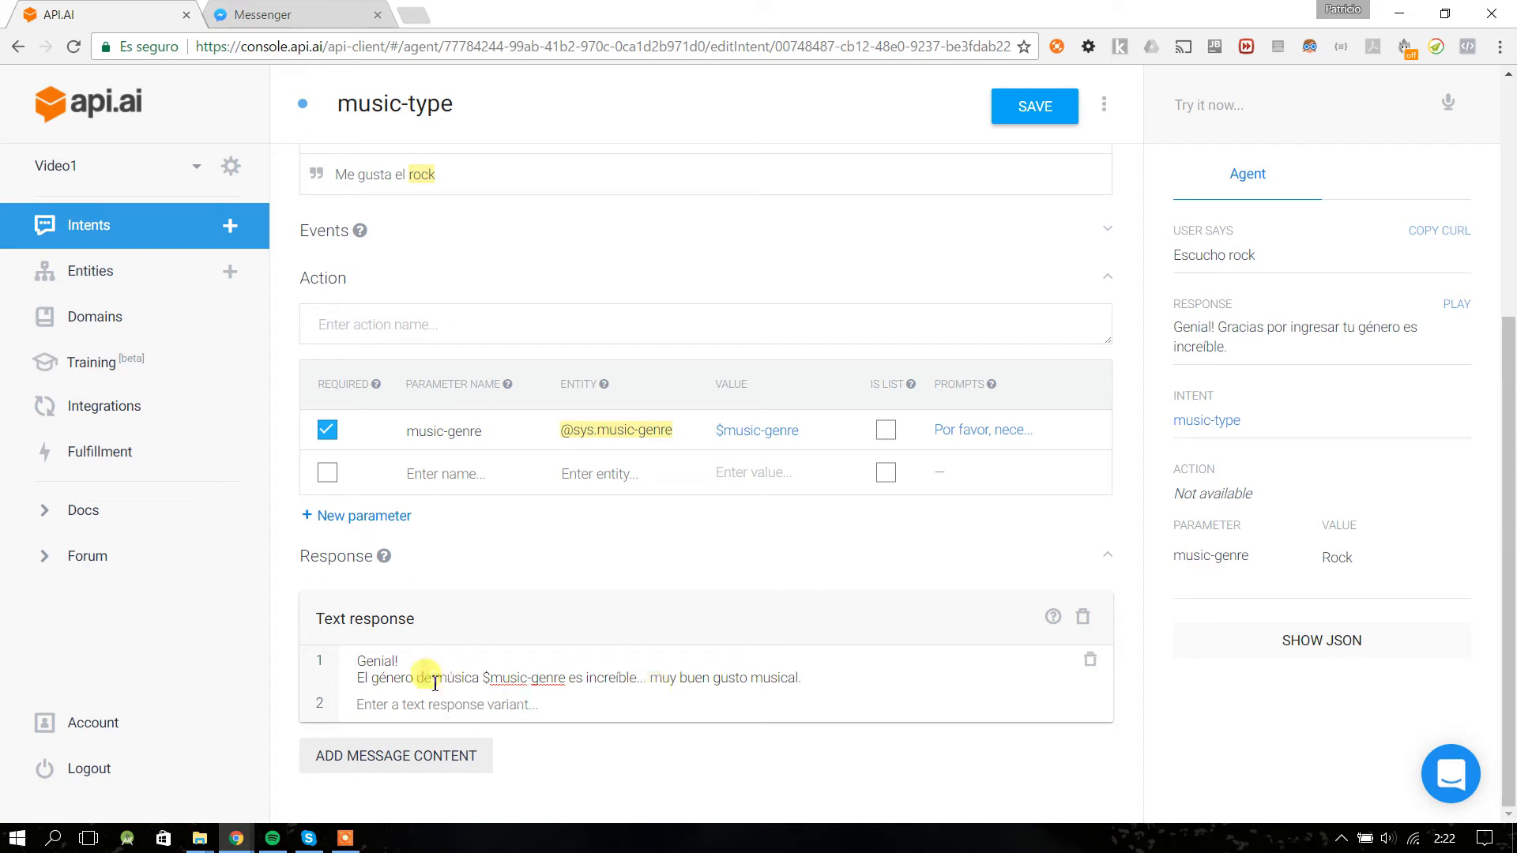
- Add a second text response block below the existing one in the music-type intent's response
{"action": "left_click_drag", "start_coordinate": [366, 662], "coordinate": [898, 683]}
{"action": "left_click", "coordinate": [478, 752]}
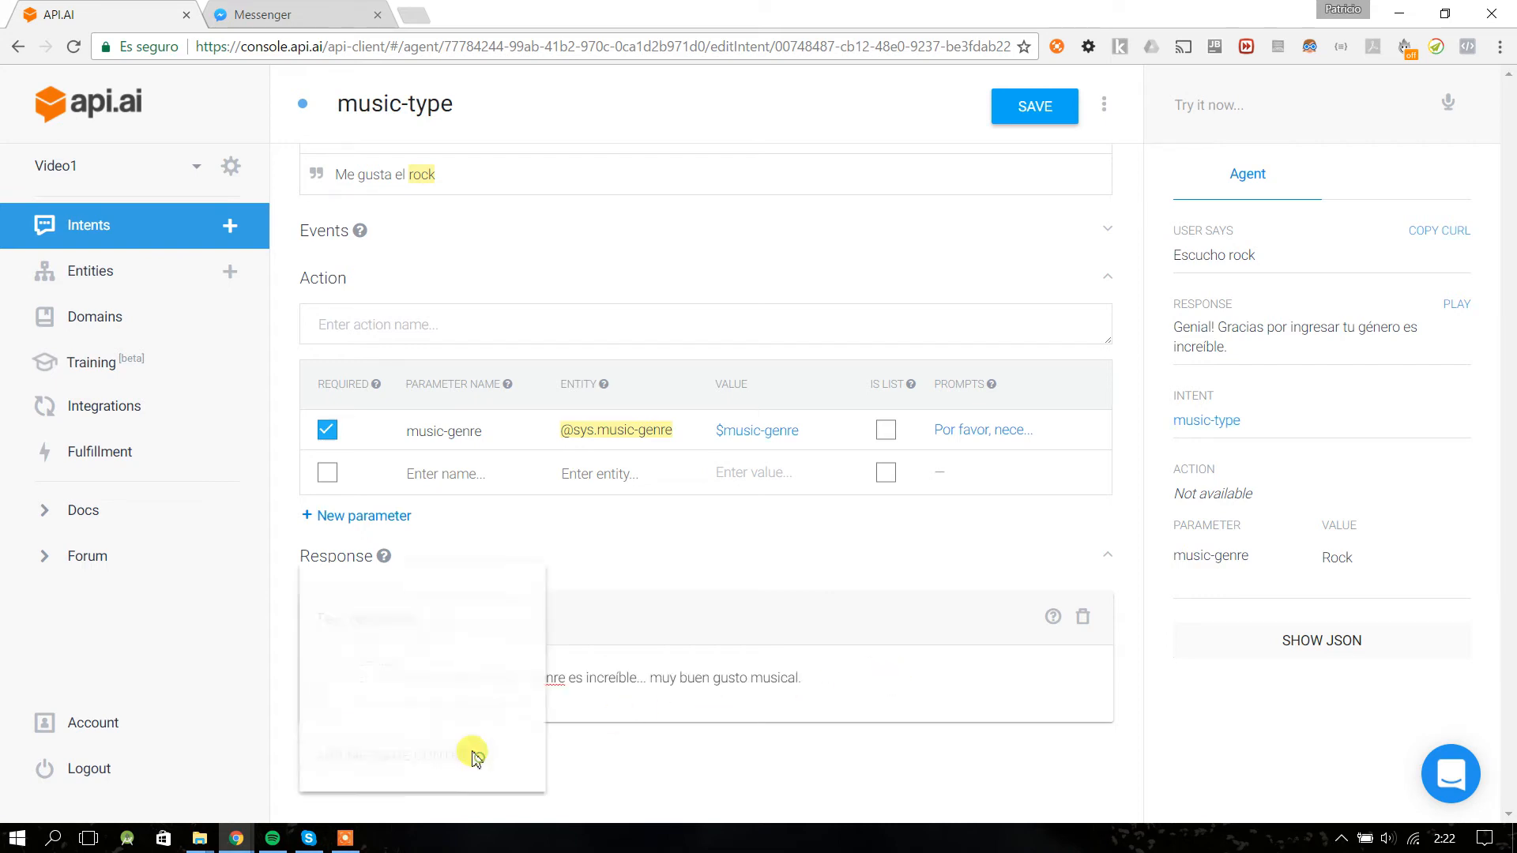
{"action": "left_click", "coordinate": [468, 616]}
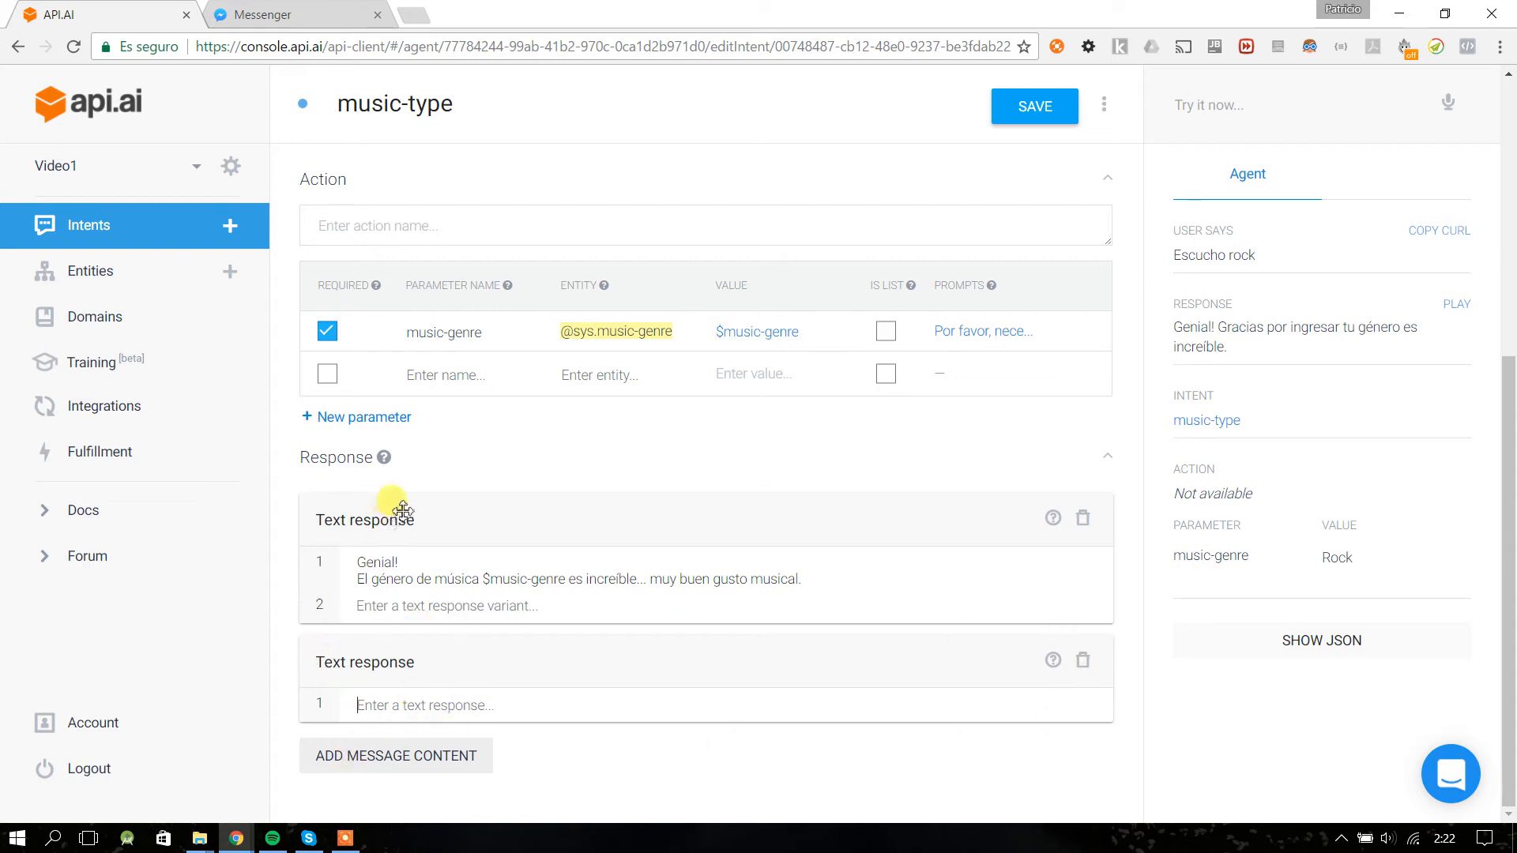
{"action": "left_click_drag", "start_coordinate": [362, 562], "coordinate": [914, 579]}
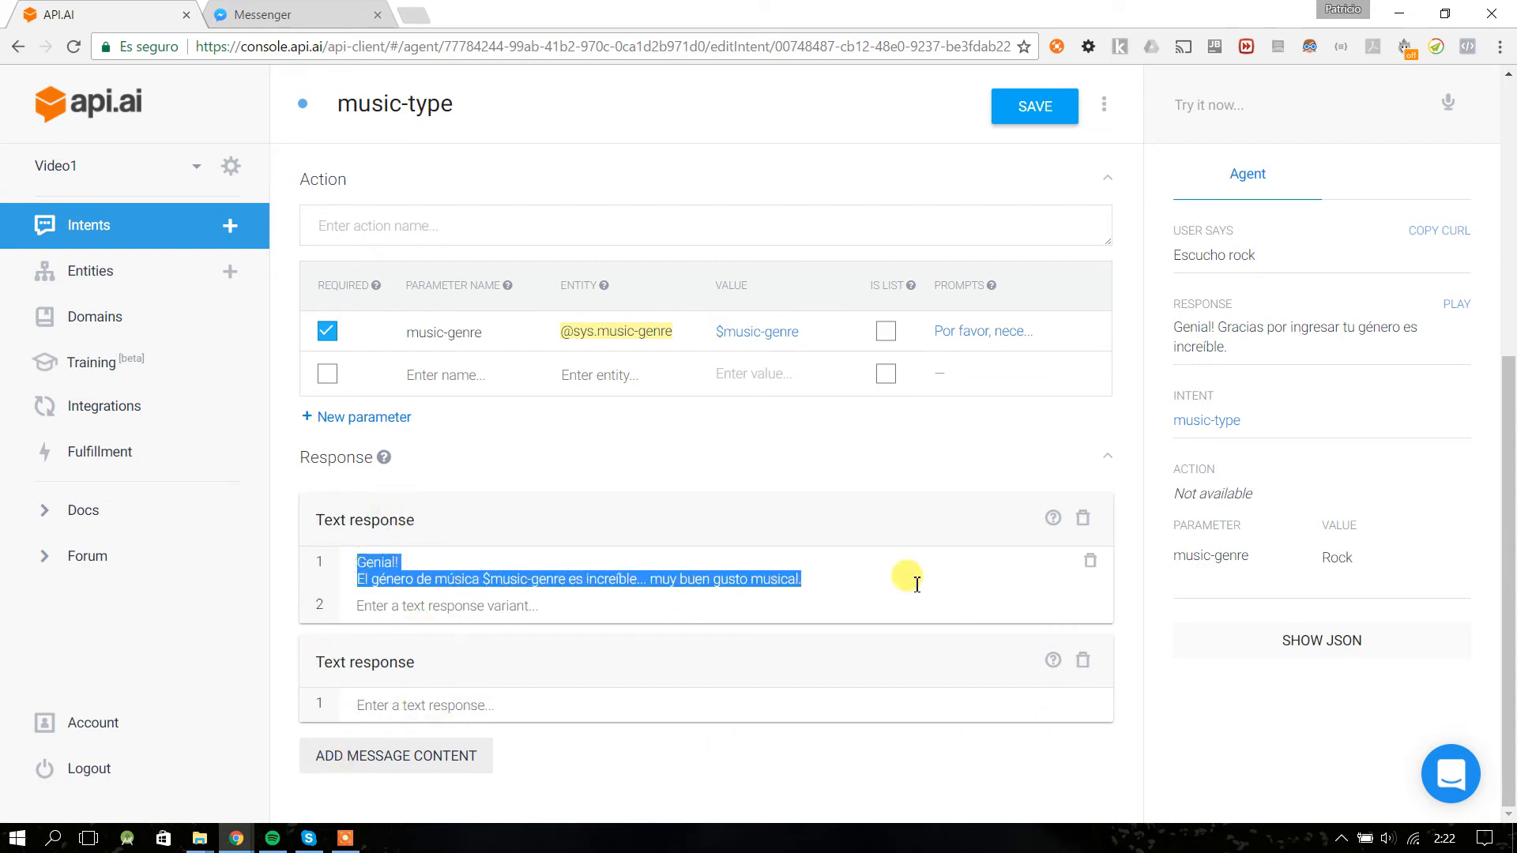
{"action": "left_click", "coordinate": [446, 703]}
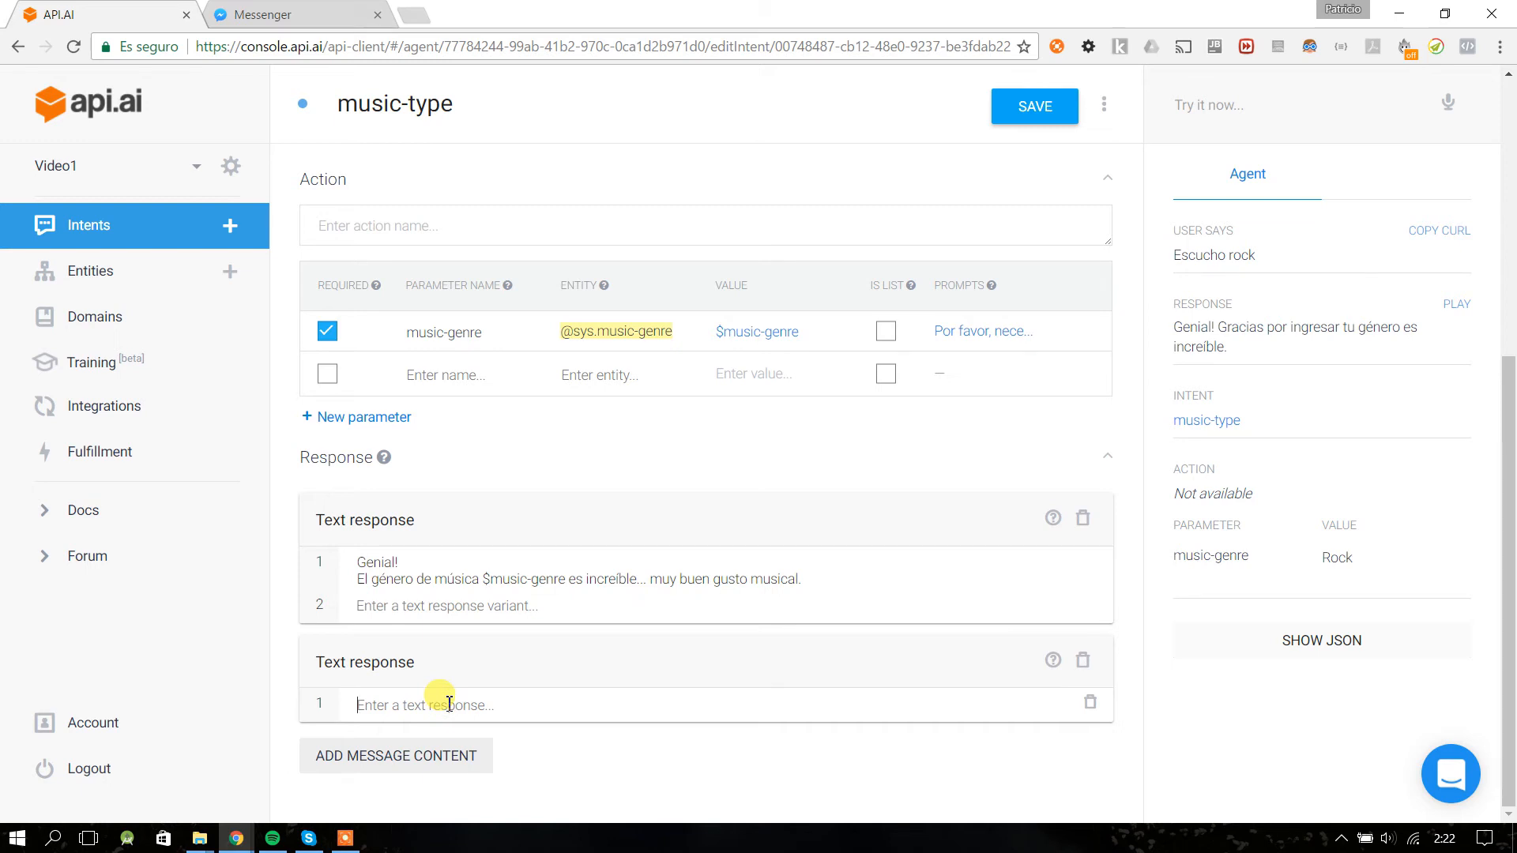
- Enter "¿Cuál es tu artista favorito de $music-genre?" as the second text response and save the music-type intent
{"action": "type", "text": "¿Qué m´sui"}
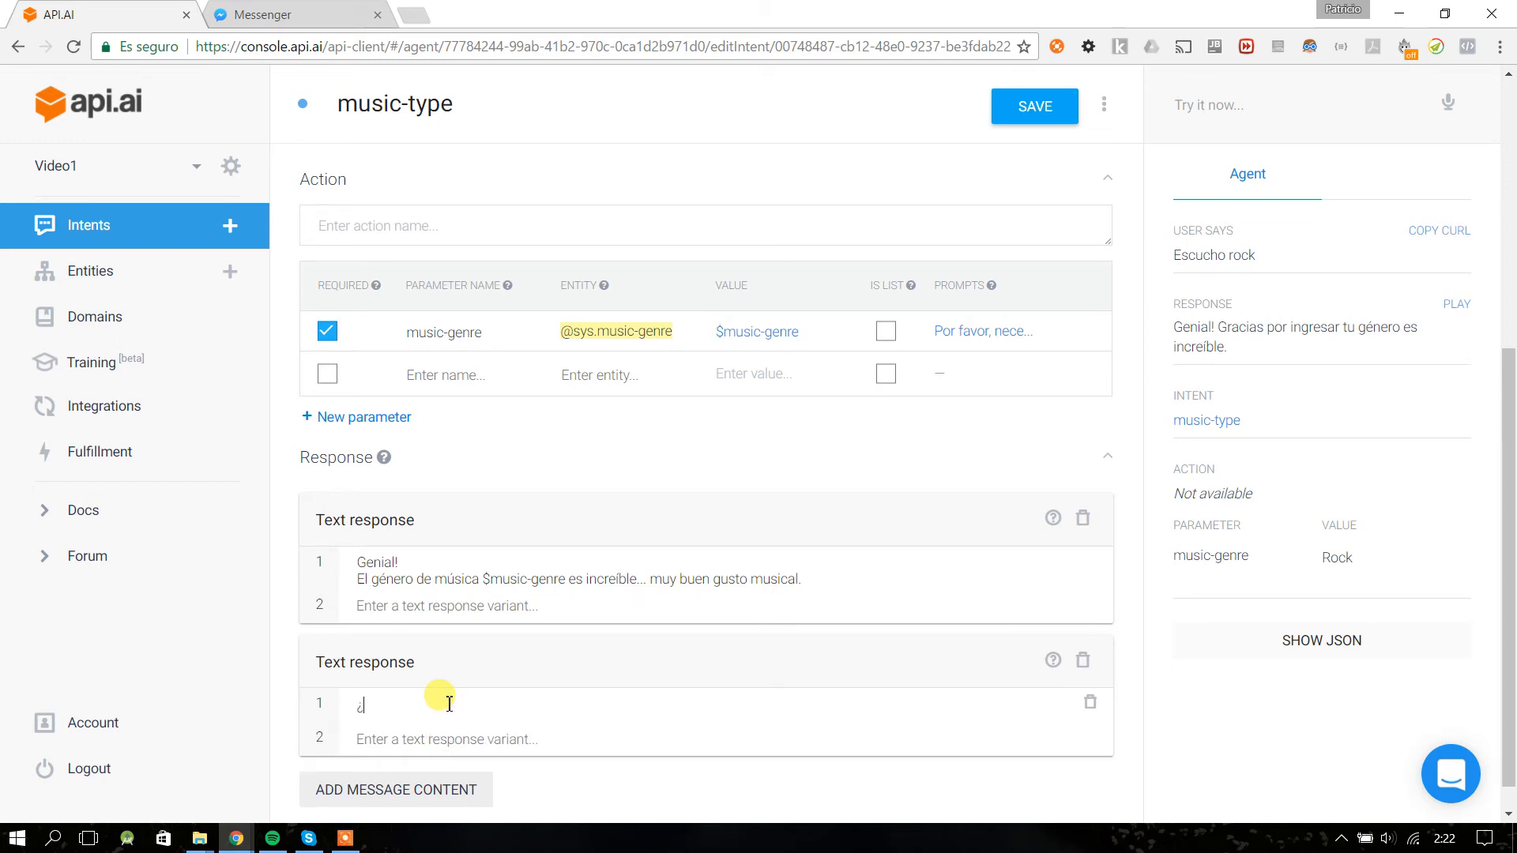
{"action": "key", "text": "BackSpace"}
{"action": "key", "text": "BackSpace"}
{"action": "key", "text": "BackSpace"}
{"action": "key", "text": "BackSpace"}
{"action": "key", "text": "BackSpace"}
{"action": "key", "text": "BackSpace"}
{"action": "key", "text": "BackSpace"}
{"action": "key", "text": "BackSpace"}
{"action": "key", "text": "BackSpace"}
{"action": "type", "text": "Cuál es tu artista favorito"}
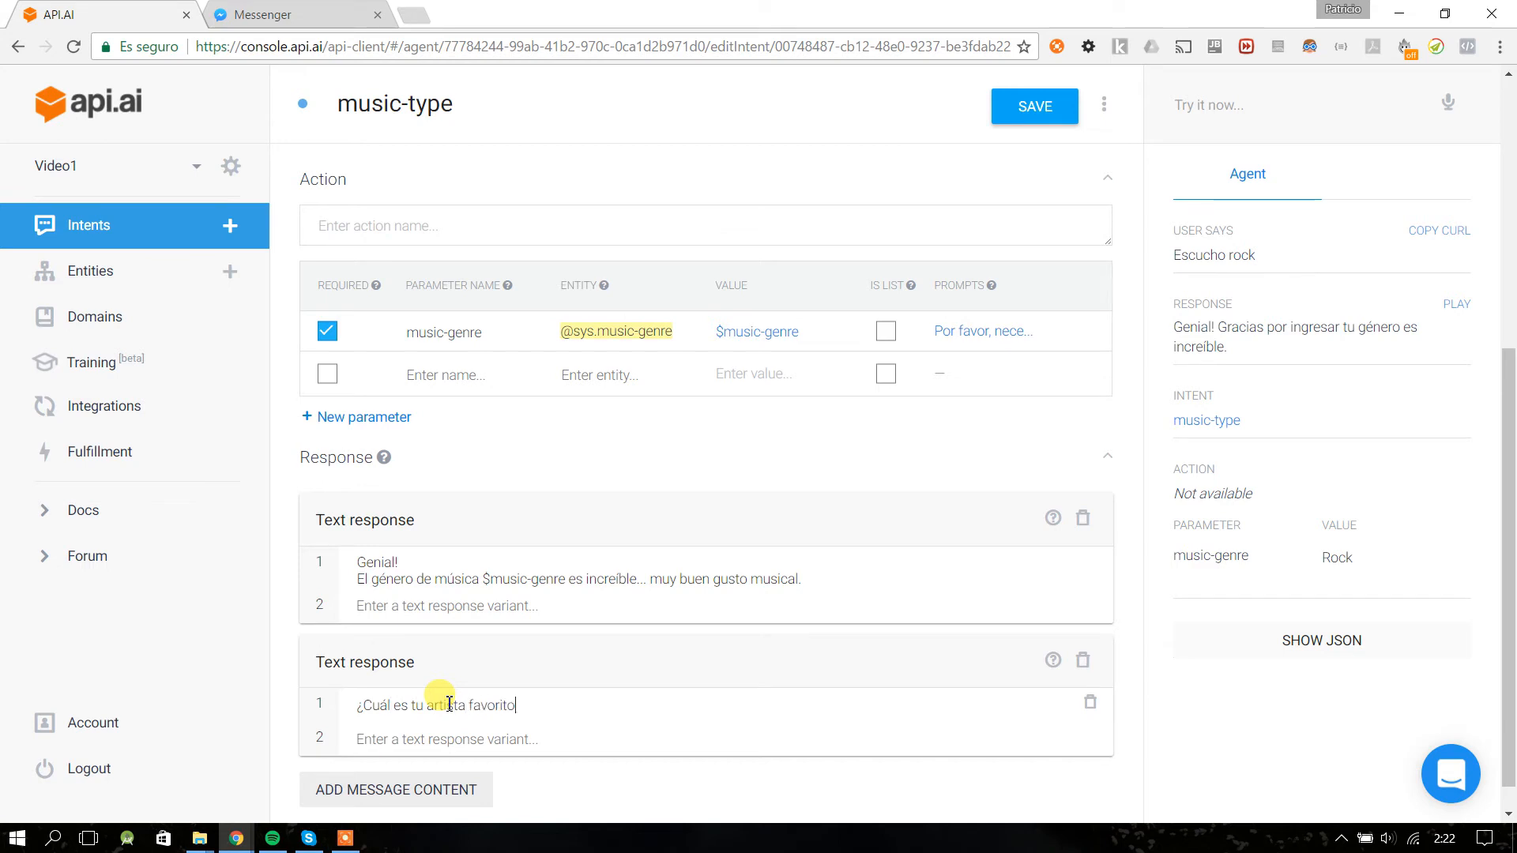
{"action": "type", "text": " de $mu"}
{"action": "key", "text": "Return"}
{"action": "type", "text": "?"}
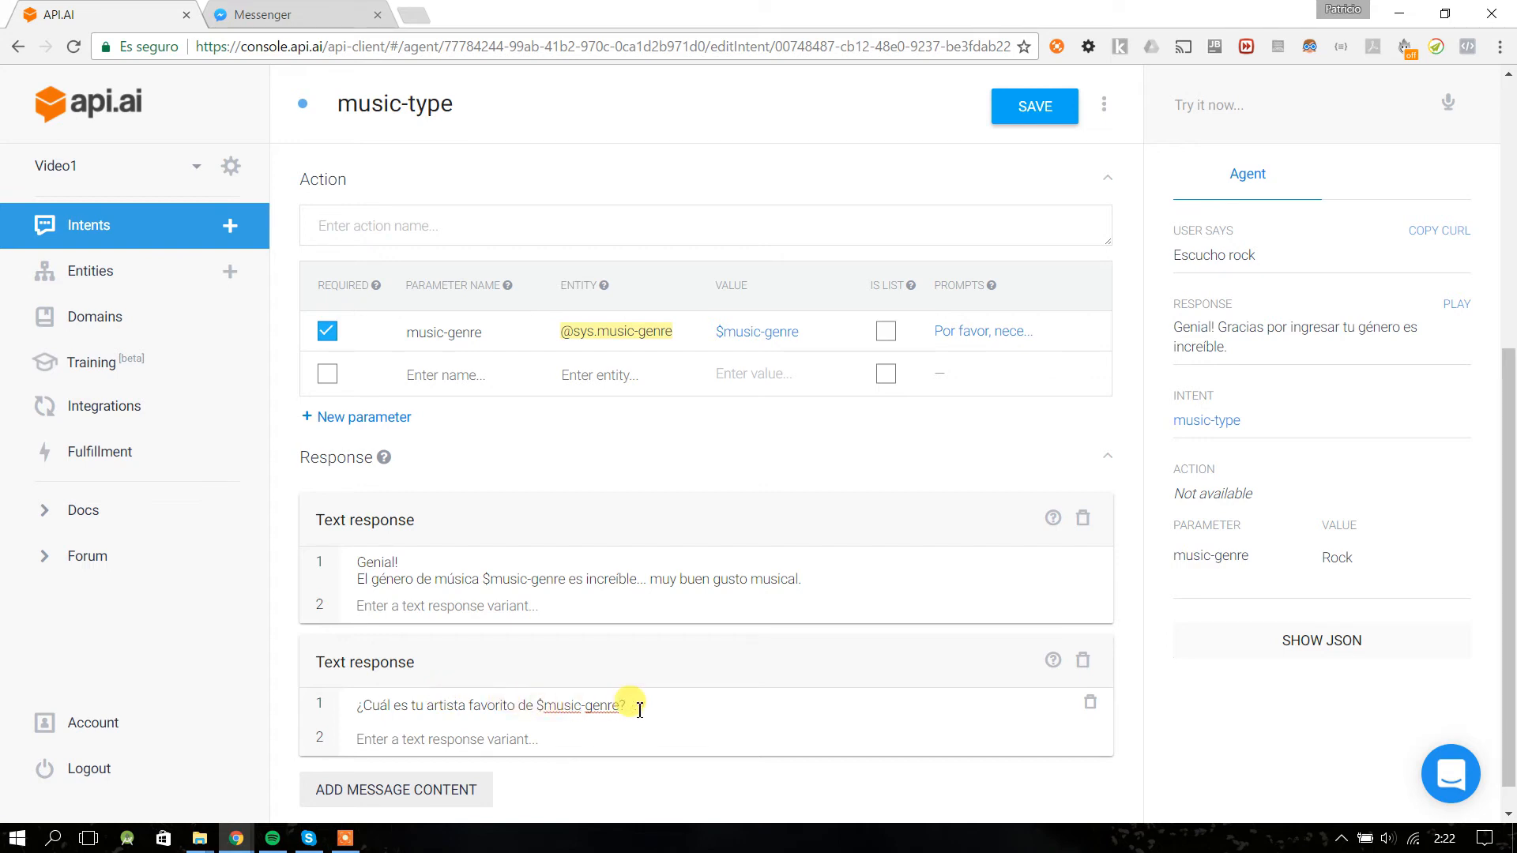
{"action": "left_click", "coordinate": [1036, 111]}
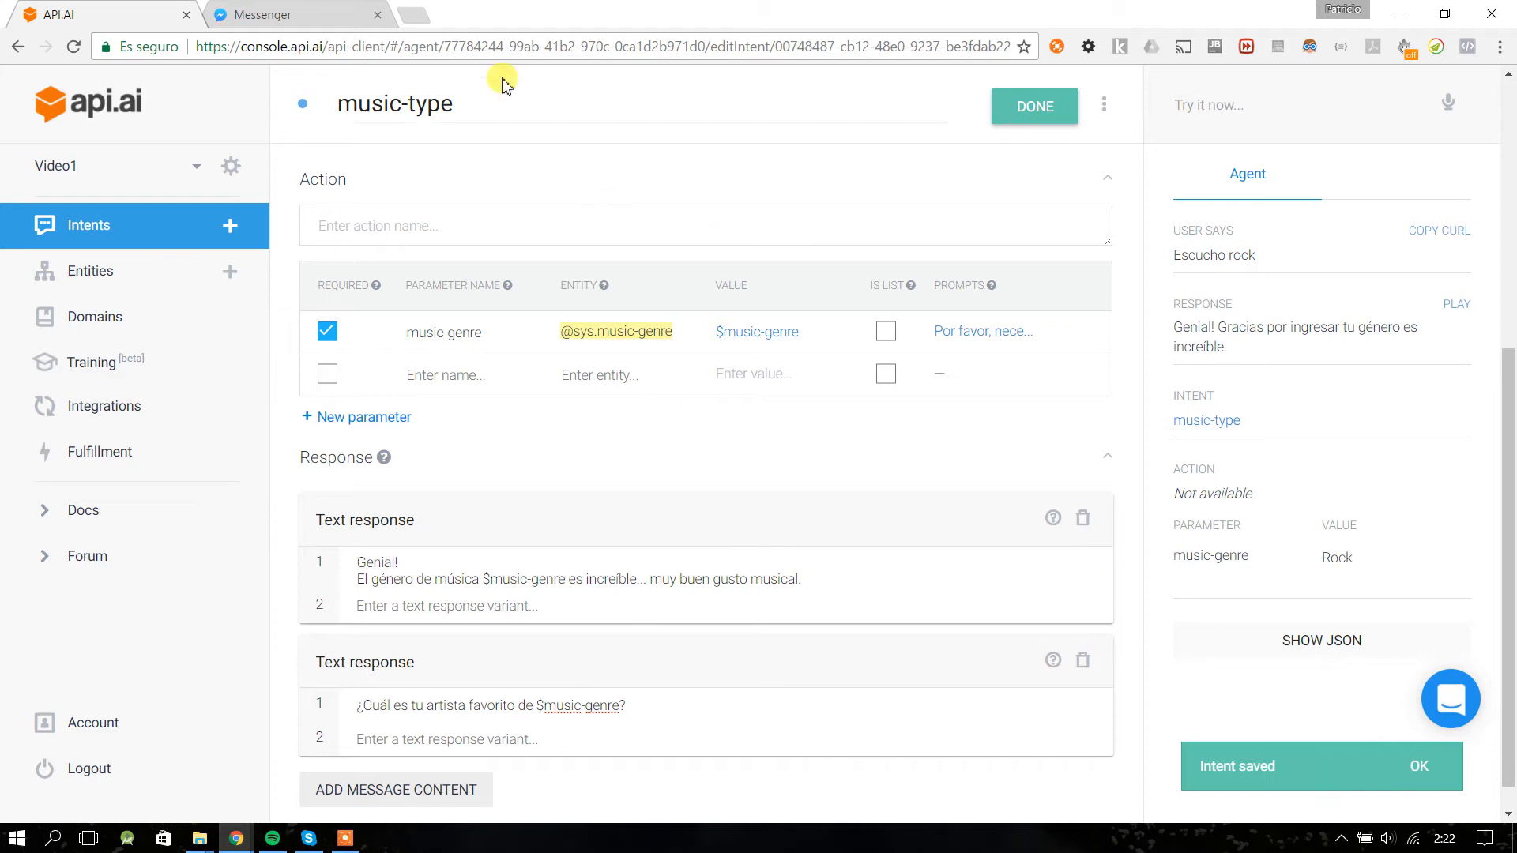
- Switch to Messenger and send "Hola!" to the Desarrolladores ChatBots bot again
{"action": "left_click", "coordinate": [355, 18]}
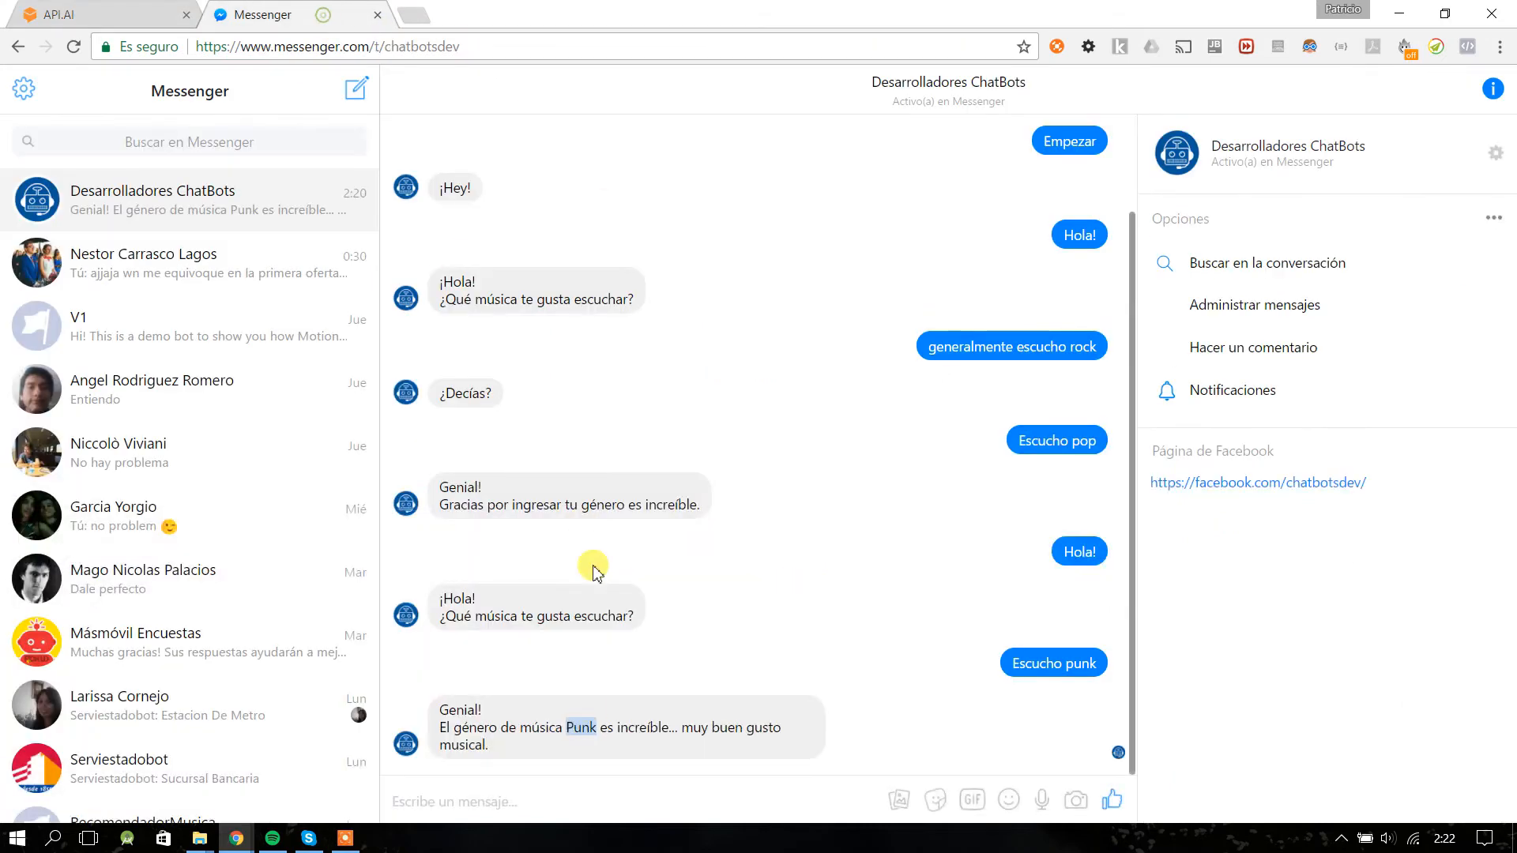
{"action": "left_click", "coordinate": [592, 798]}
{"action": "type", "text": "Hola"}
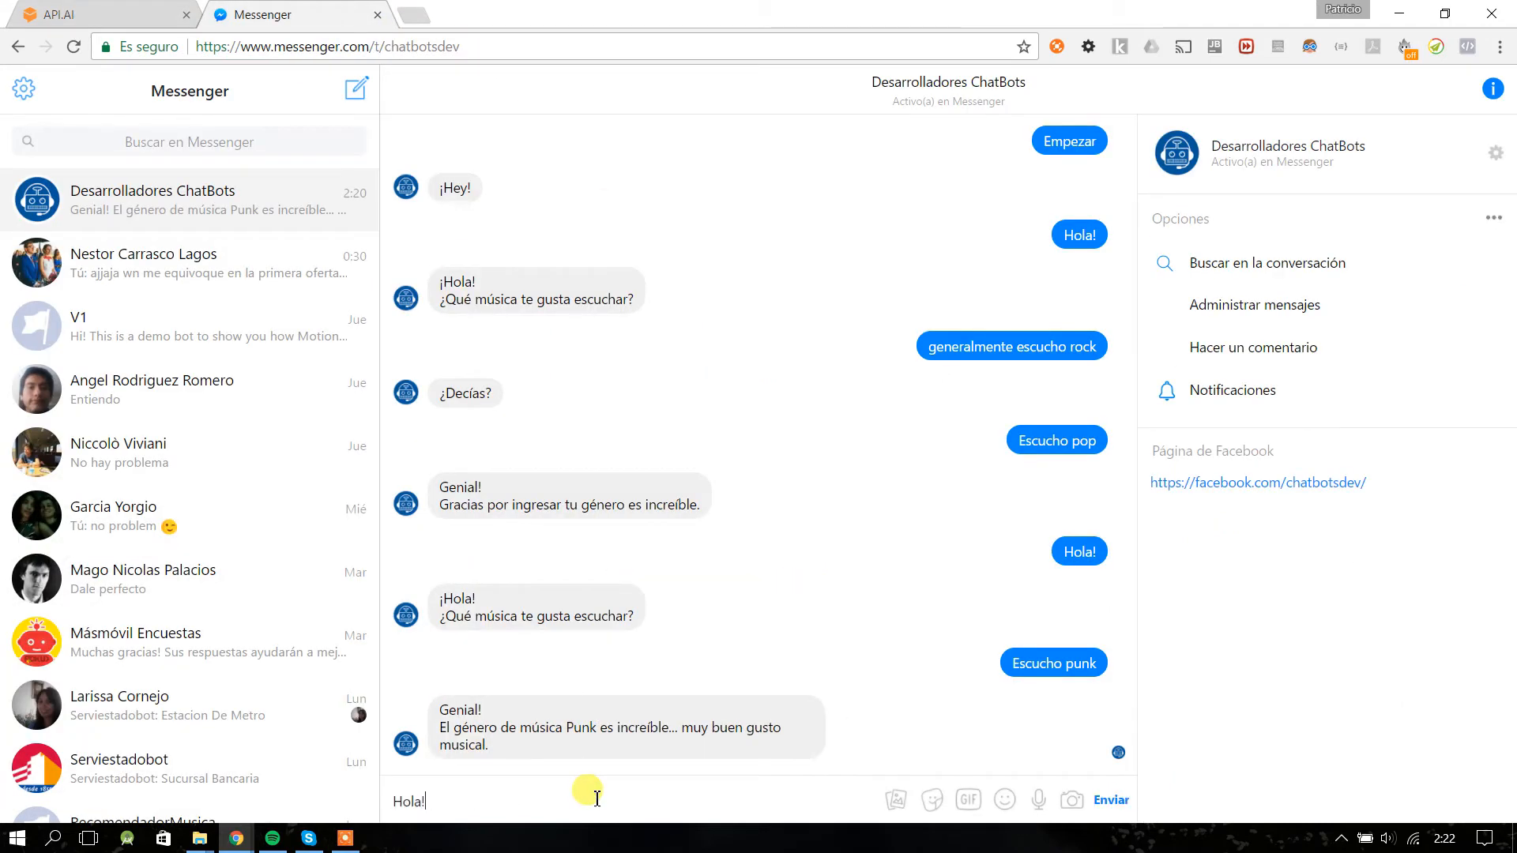
{"action": "type", "text": "!"}
{"action": "key", "text": "Return"}
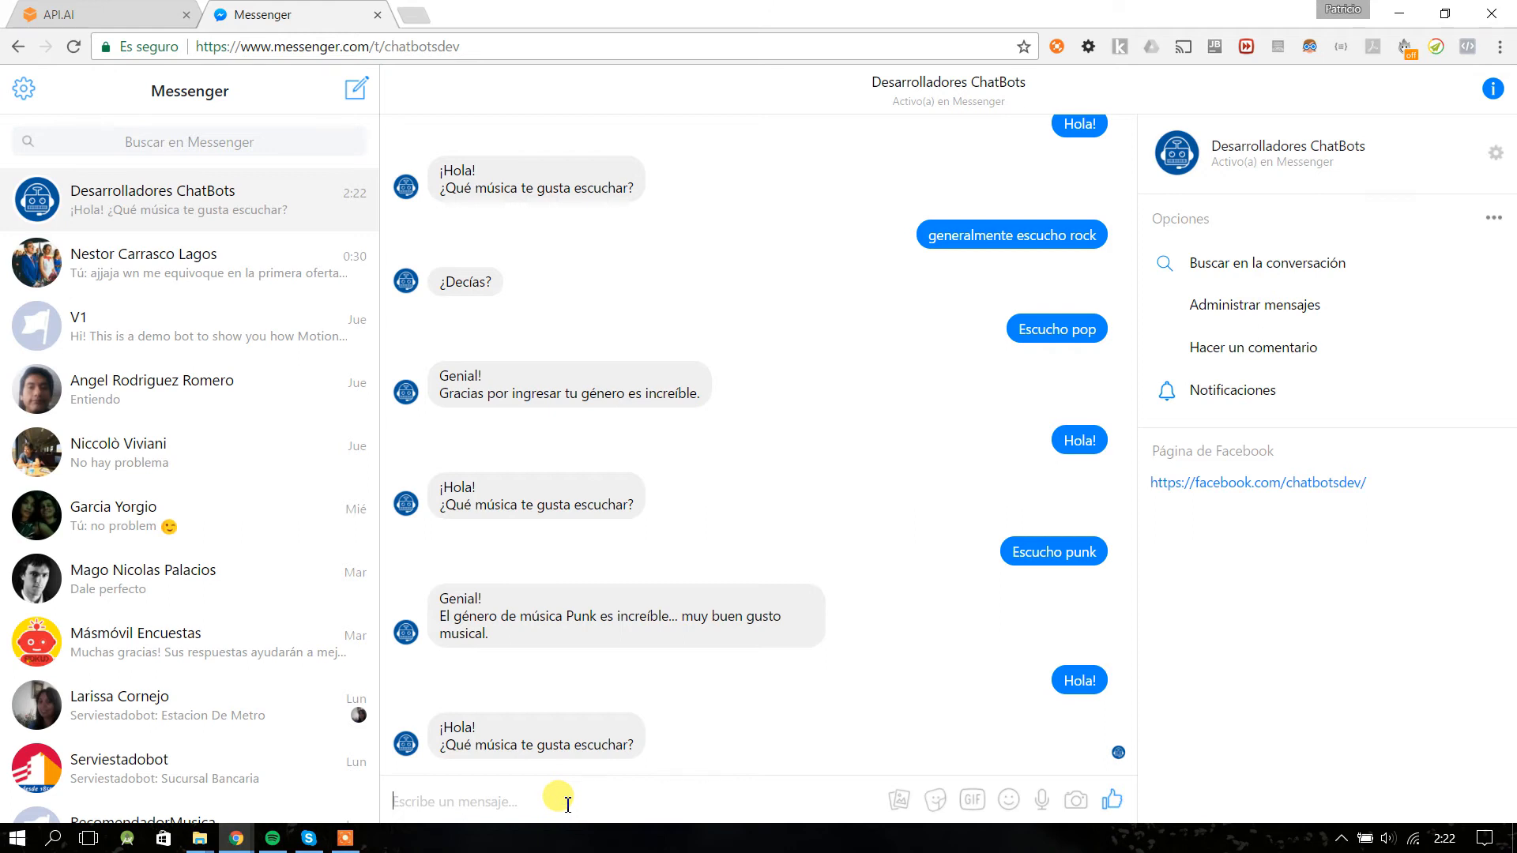
- Answer the bot's music question with "Escucho rock" and check the genre inserted in both of its reply messages
{"action": "type", "text": "Esuchco"}
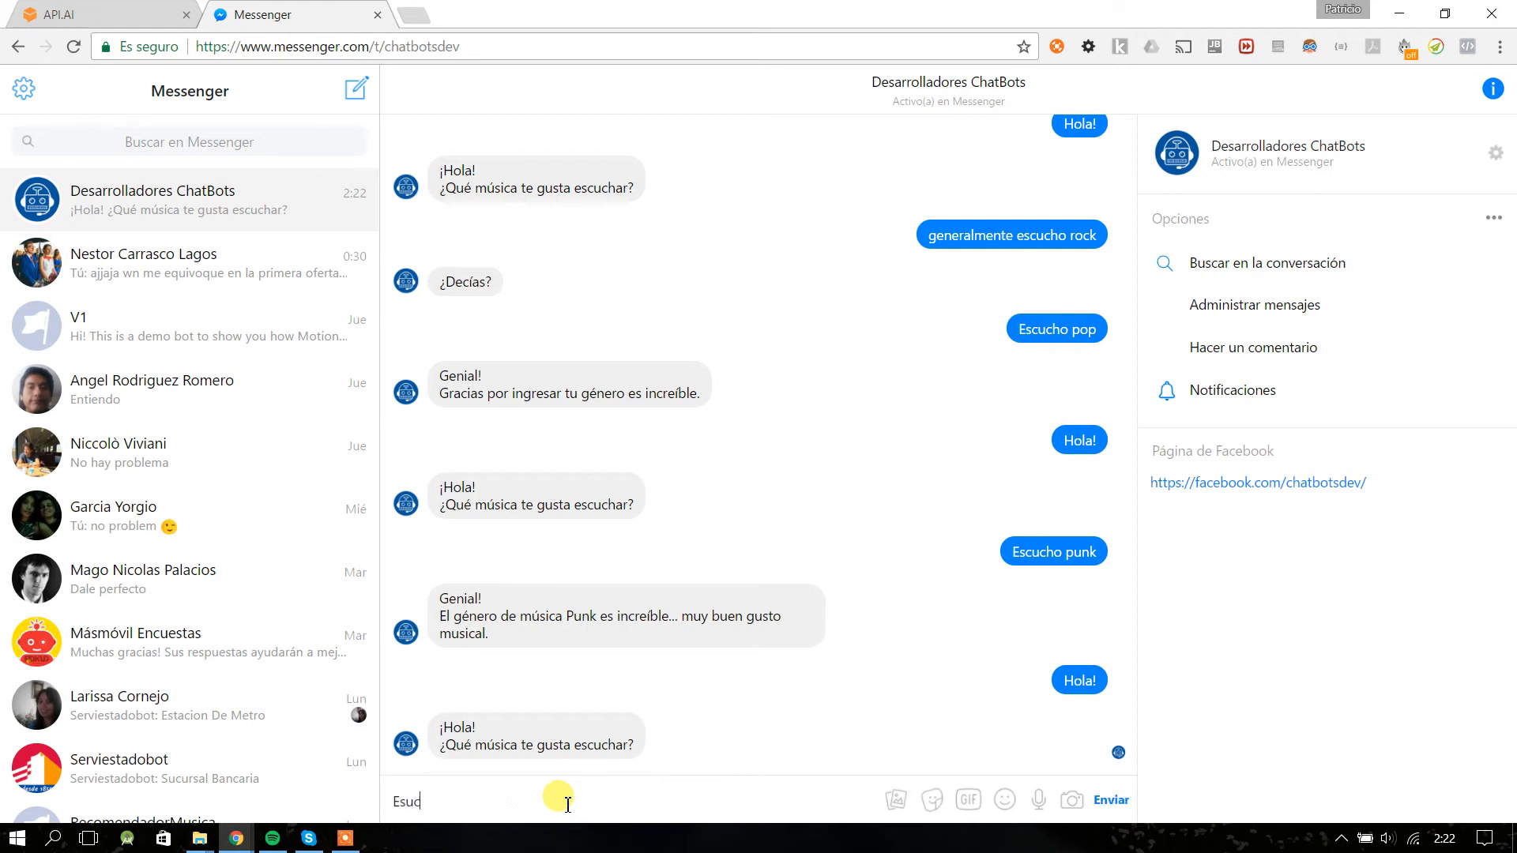
{"action": "key", "text": "BackSpace"}
{"action": "key", "text": "BackSpace"}
{"action": "key", "text": "BackSpace"}
{"action": "key", "text": "BackSpace"}
{"action": "key", "text": "BackSpace"}
{"action": "key", "text": "BackSpace"}
{"action": "type", "text": "cucho rock"}
{"action": "key", "text": "Return"}
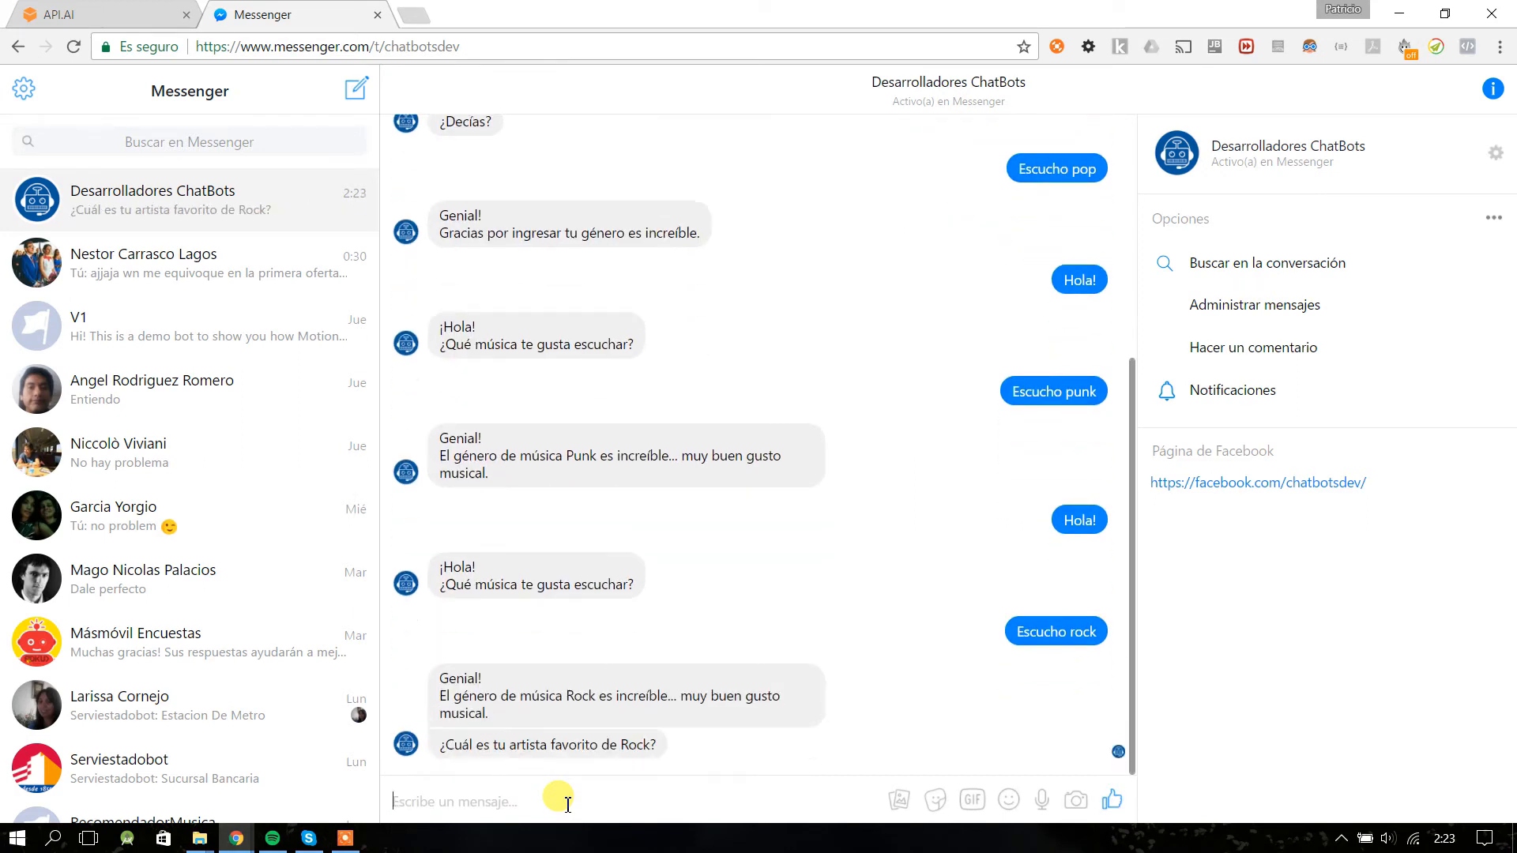
{"action": "left_click_drag", "start_coordinate": [453, 697], "coordinate": [637, 696]}
{"action": "left_click", "coordinate": [672, 699]}
{"action": "left_click_drag", "start_coordinate": [434, 744], "coordinate": [650, 748]}
{"action": "left_click", "coordinate": [623, 784]}
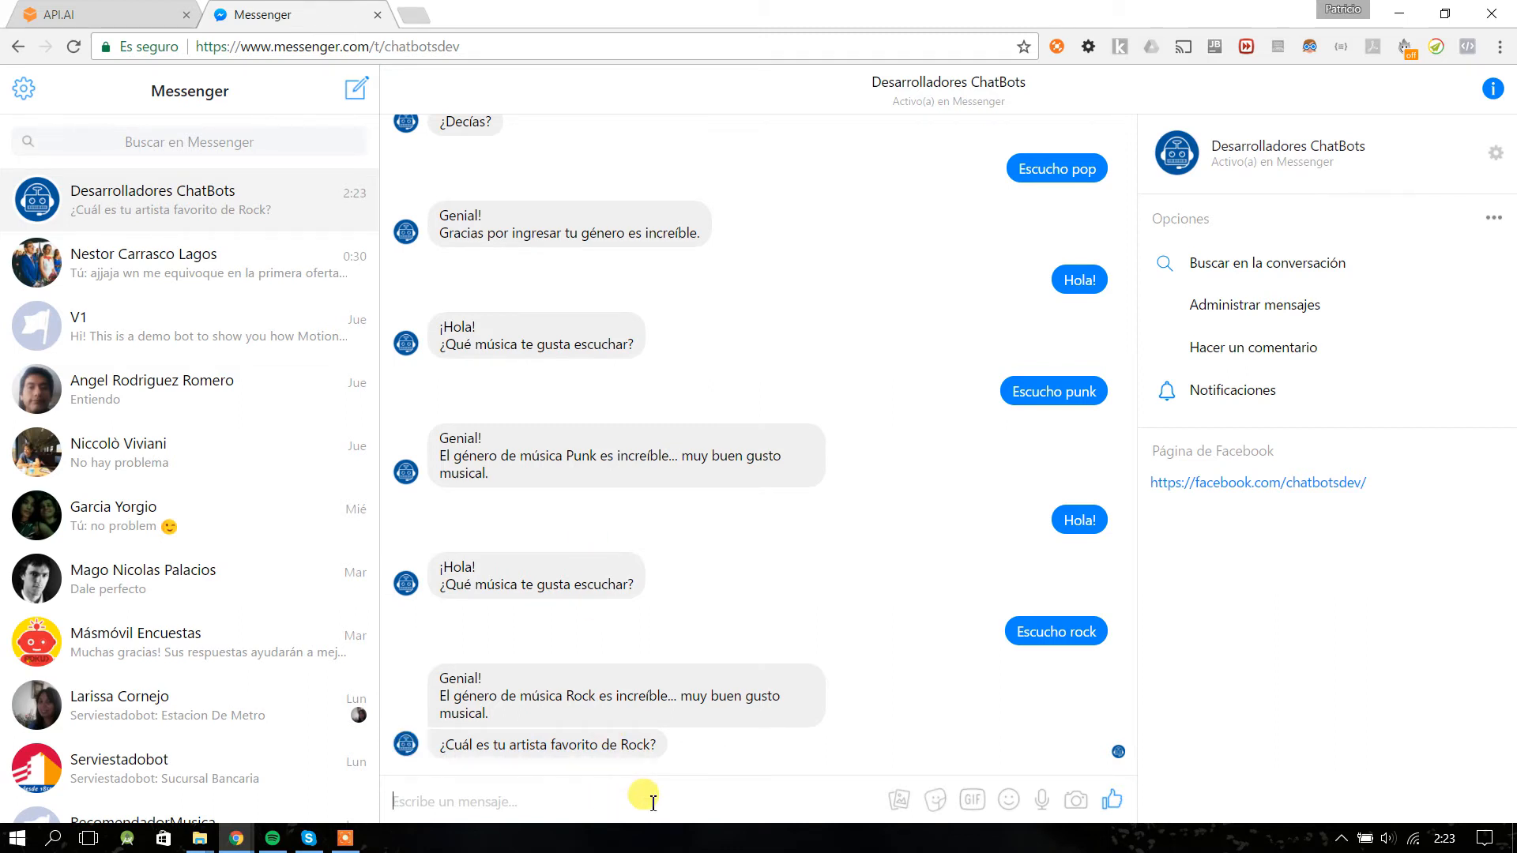
- Switch to API.AI, save the music-type intent again, and create a new intent named "favorite-artist"
{"action": "left_click", "coordinate": [149, 9]}
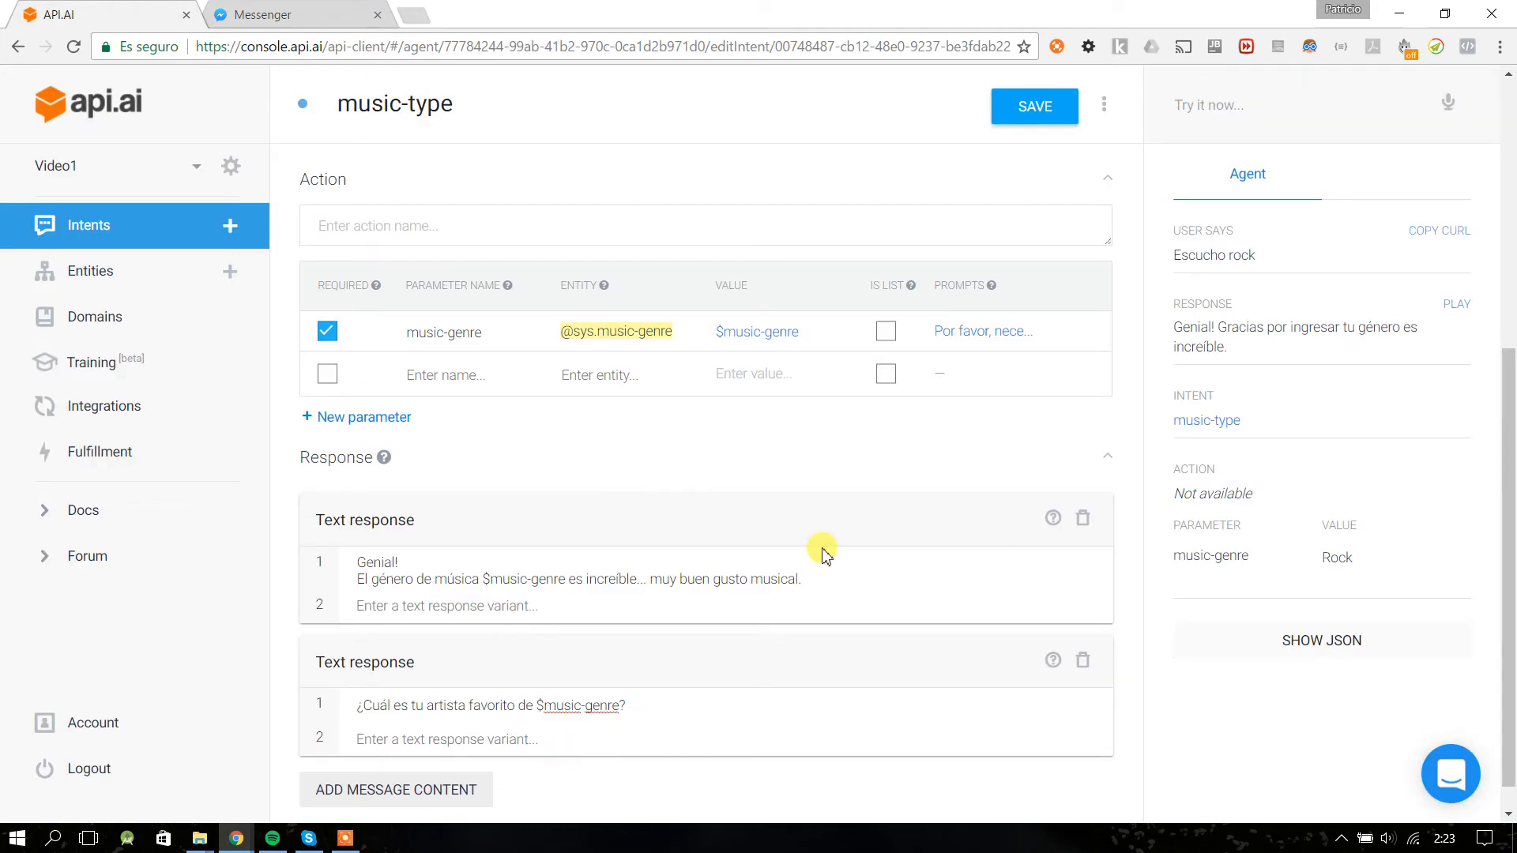
{"action": "left_click", "coordinate": [1025, 108]}
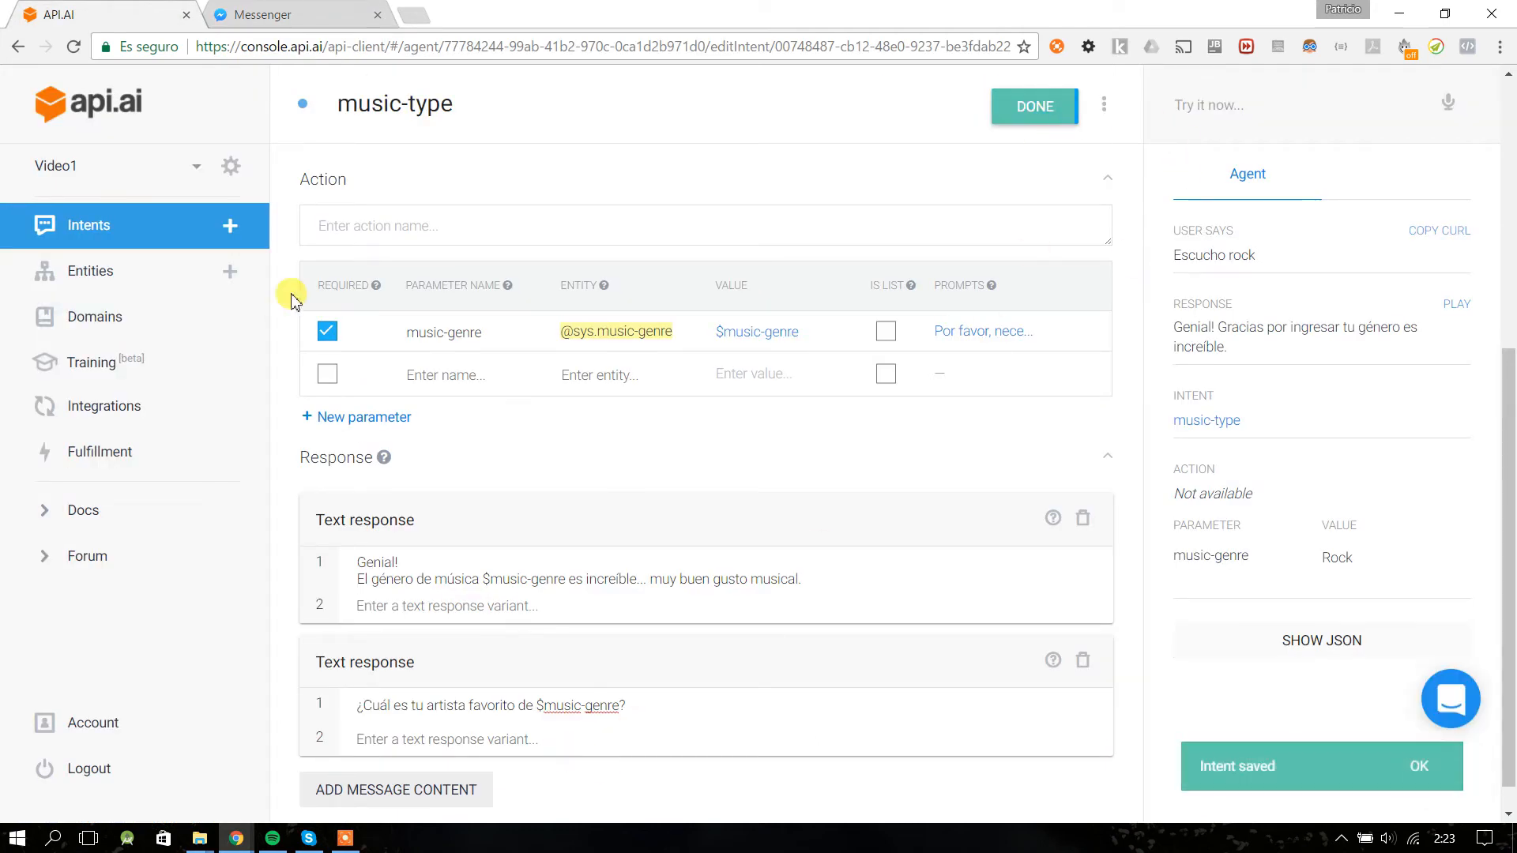
{"action": "left_click", "coordinate": [229, 226]}
{"action": "left_click", "coordinate": [435, 111]}
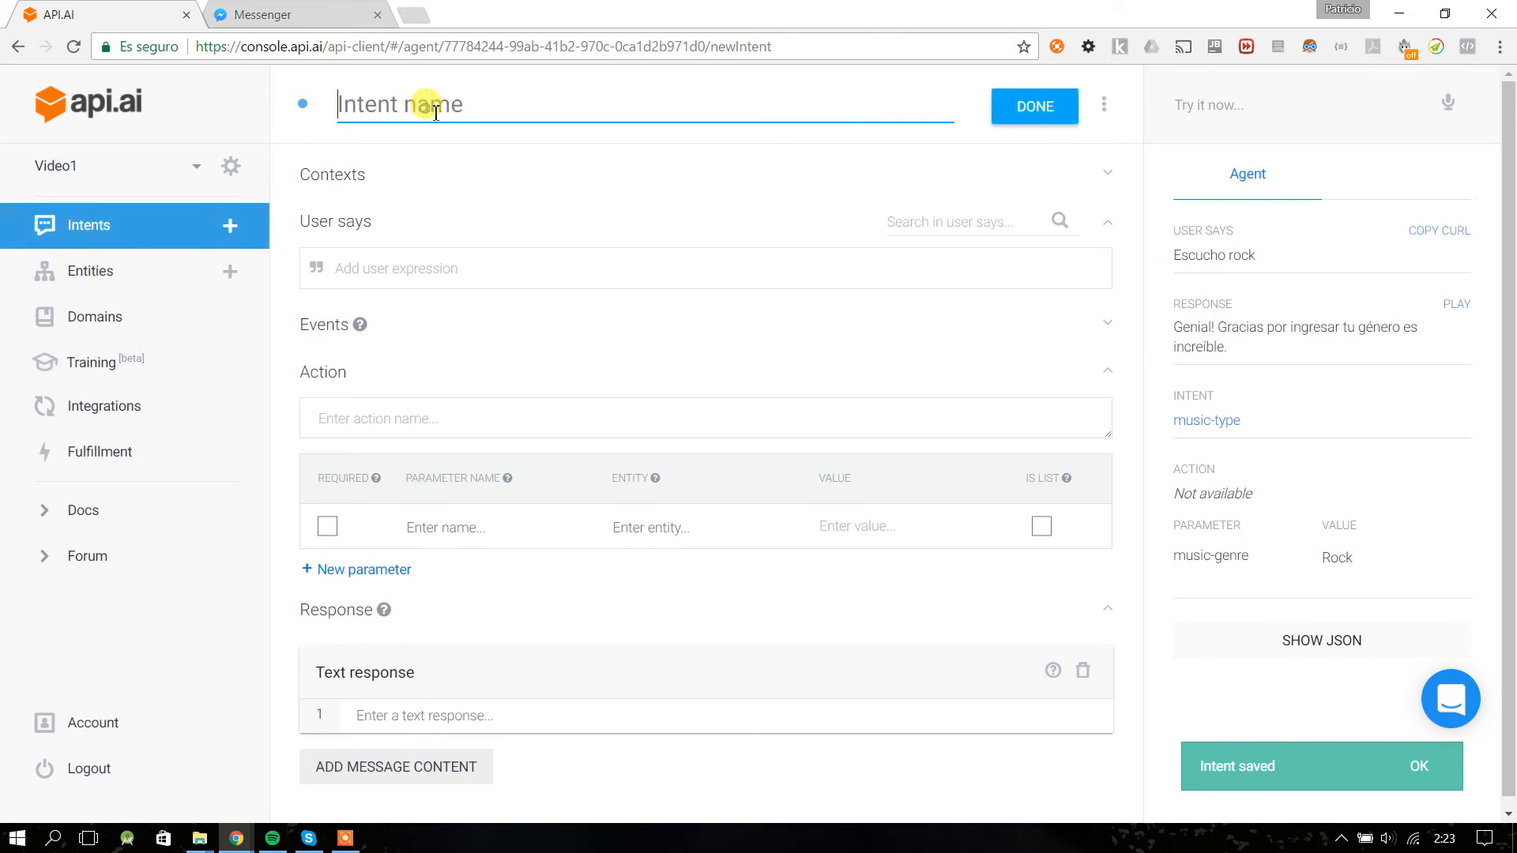
{"action": "type", "text": "a"}
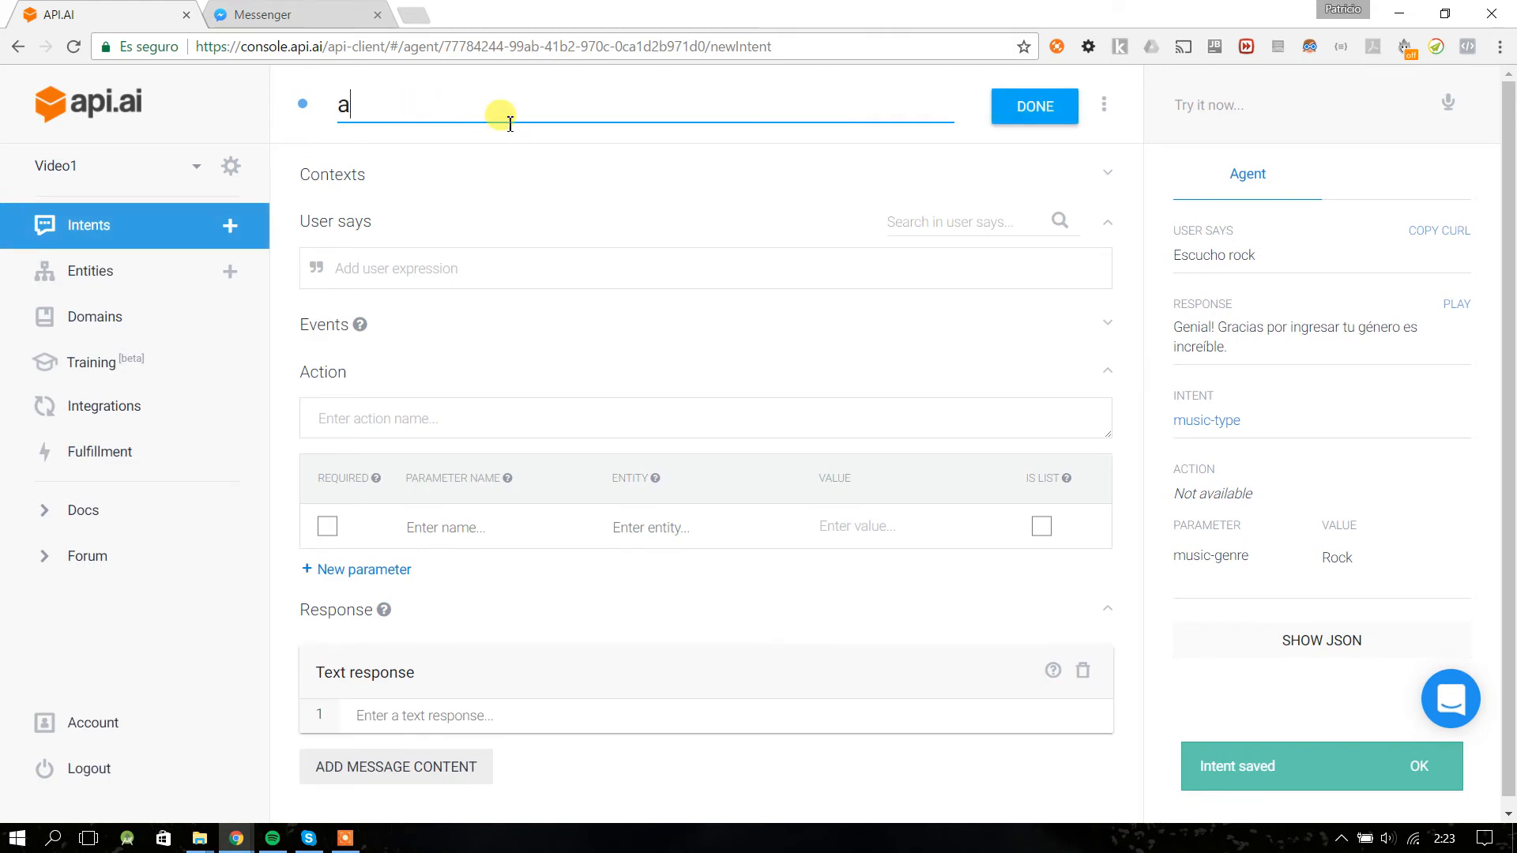
{"action": "key", "text": "BackSpace"}
{"action": "type", "text": "favorite-artist"}
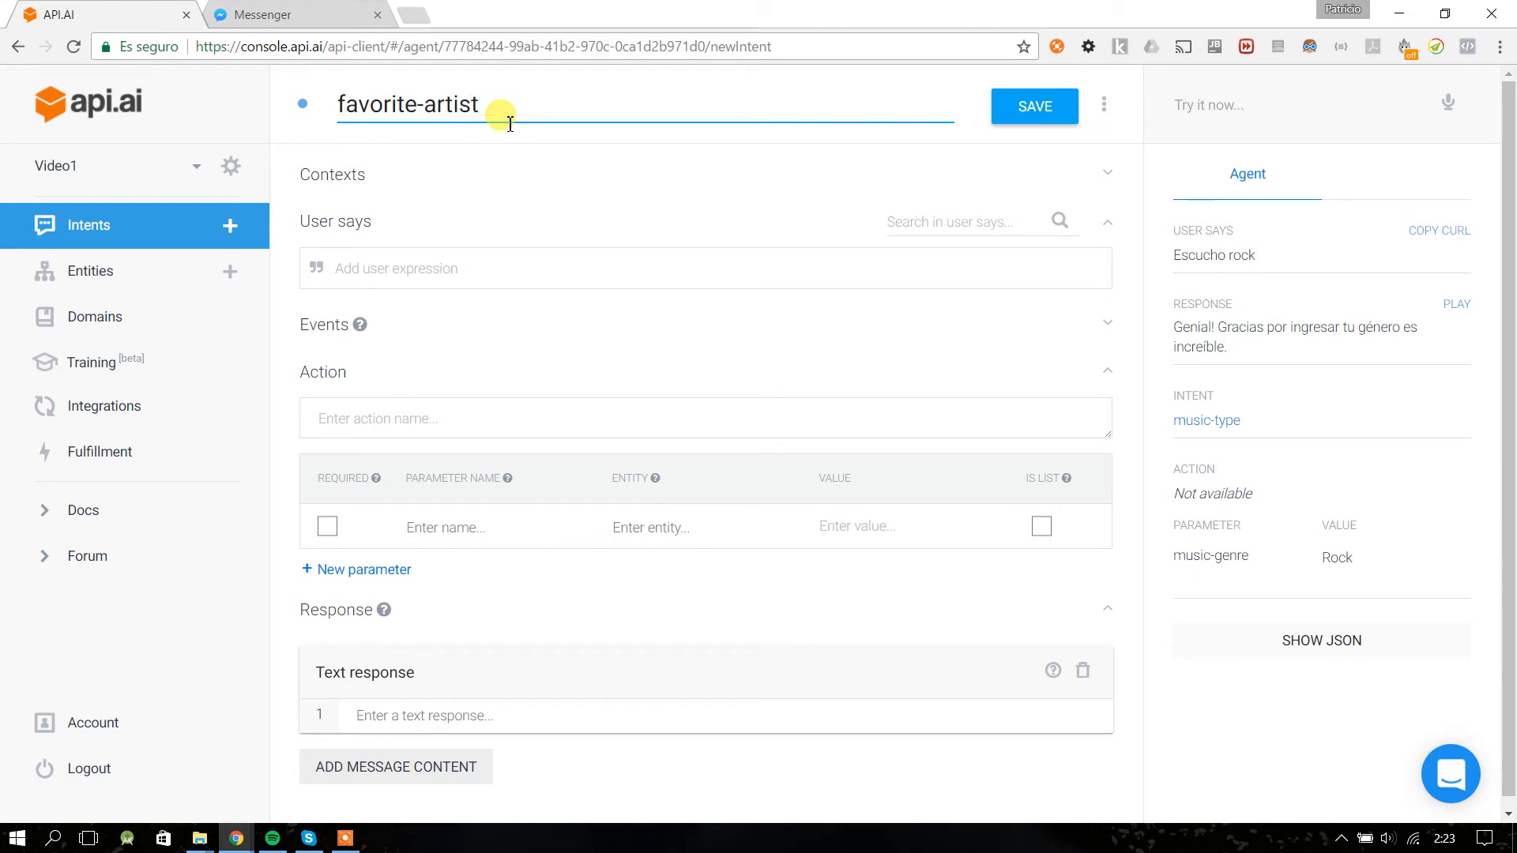
- Add the user expression "Me gusta Madonna" to the favorite-artist intent
{"action": "left_click", "coordinate": [460, 266]}
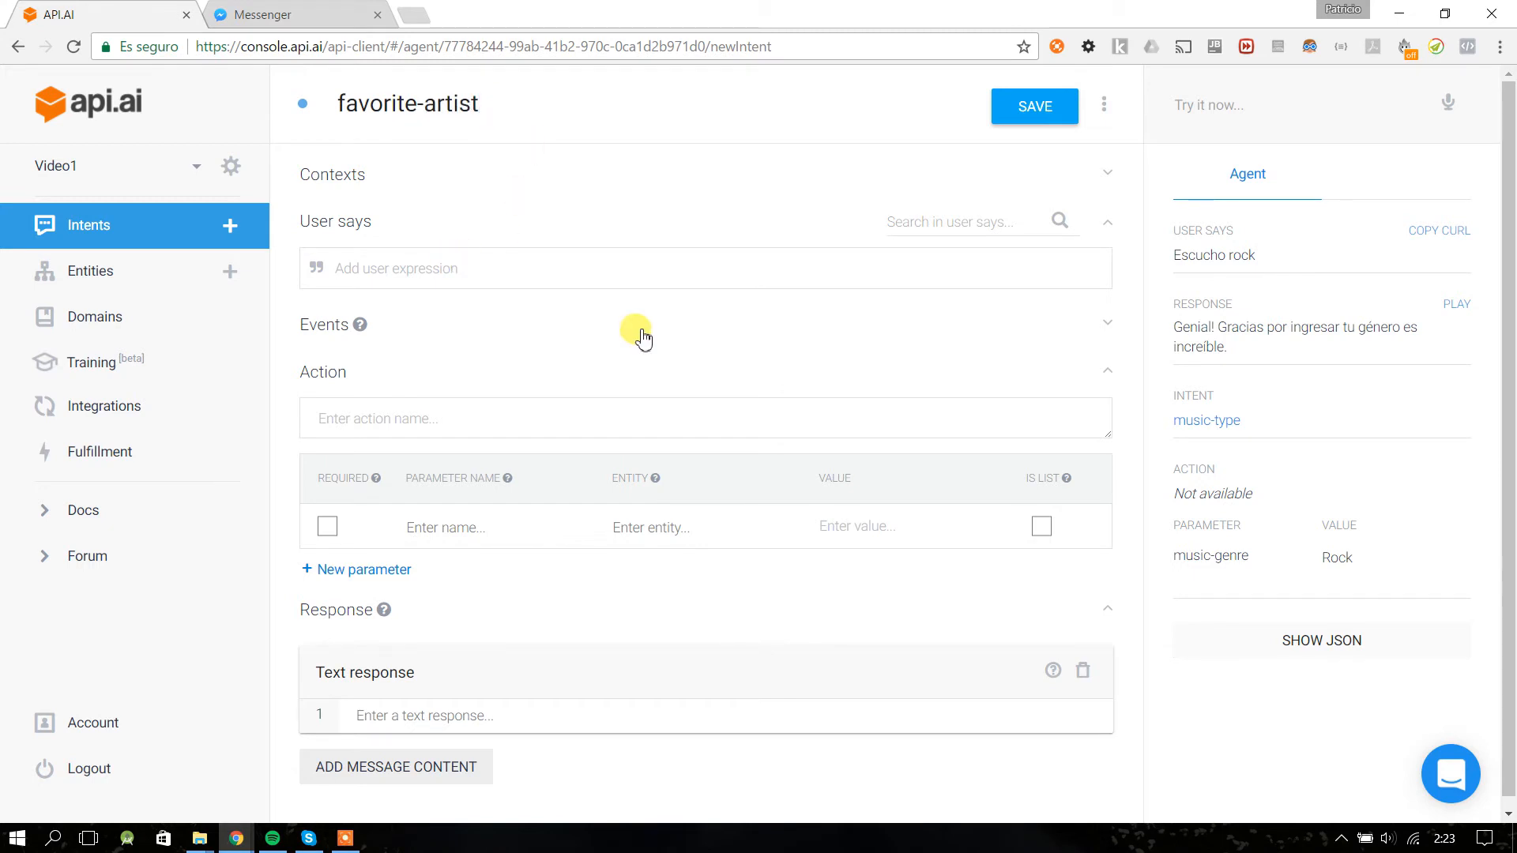
{"action": "type", "text": "Me gusta"}
{"action": "type", "text": "Madonna"}
{"action": "key", "text": "Return"}
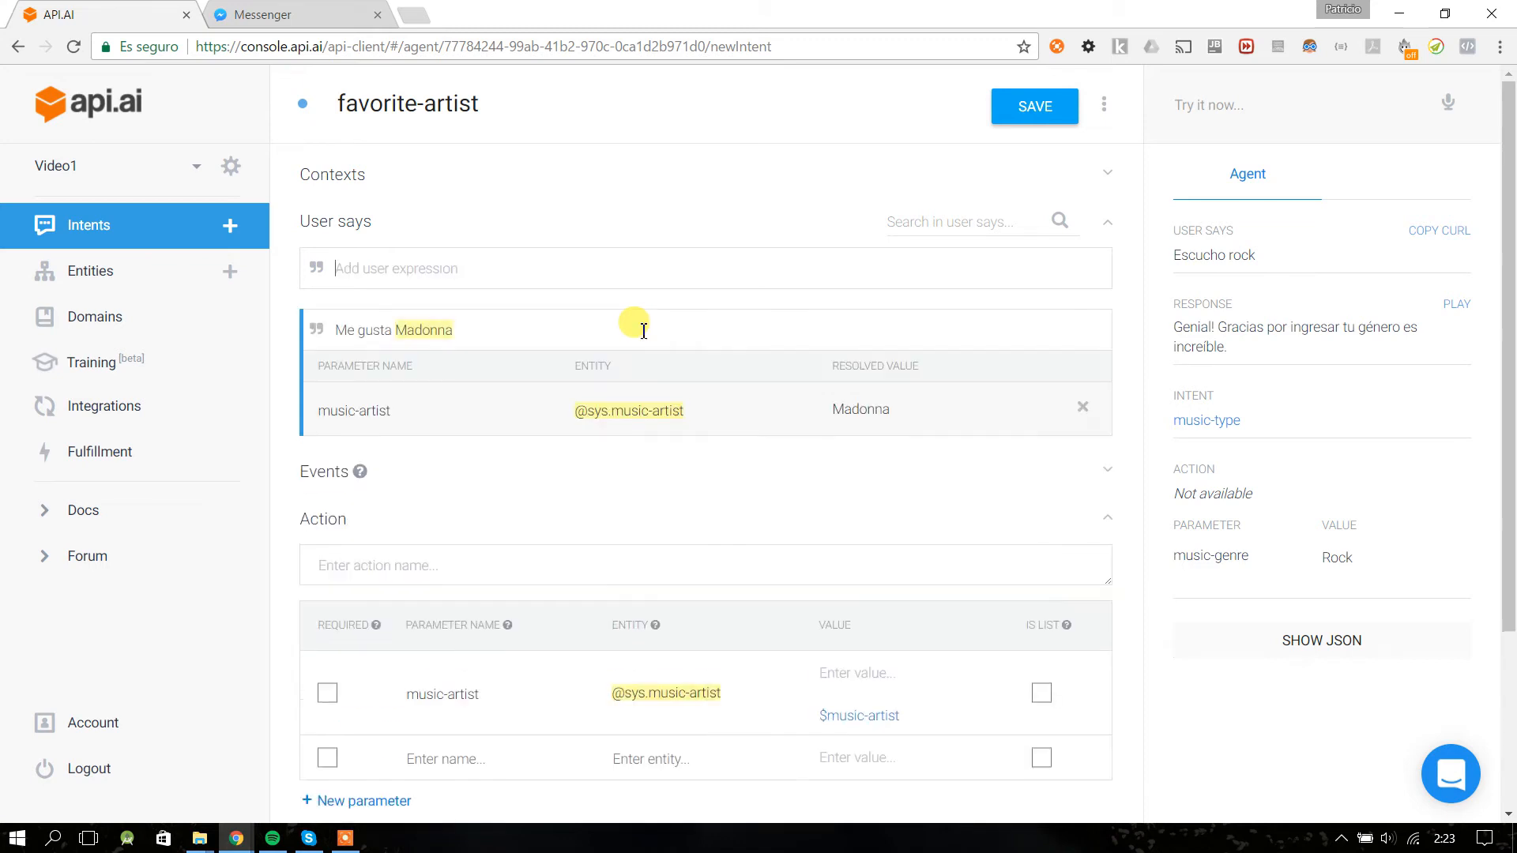
- Add the user expression "Me fascina Metallica" to the favorite-artist intent
{"action": "type", "text": "Me fscina"}
{"action": "key", "text": "BackSpace"}
{"action": "key", "text": "BackSpace"}
{"action": "key", "text": "BackSpace"}
{"action": "key", "text": "BackSpace"}
{"action": "key", "text": "BackSpace"}
{"action": "type", "text": "ascina Metallica"}
{"action": "key", "text": "Return"}
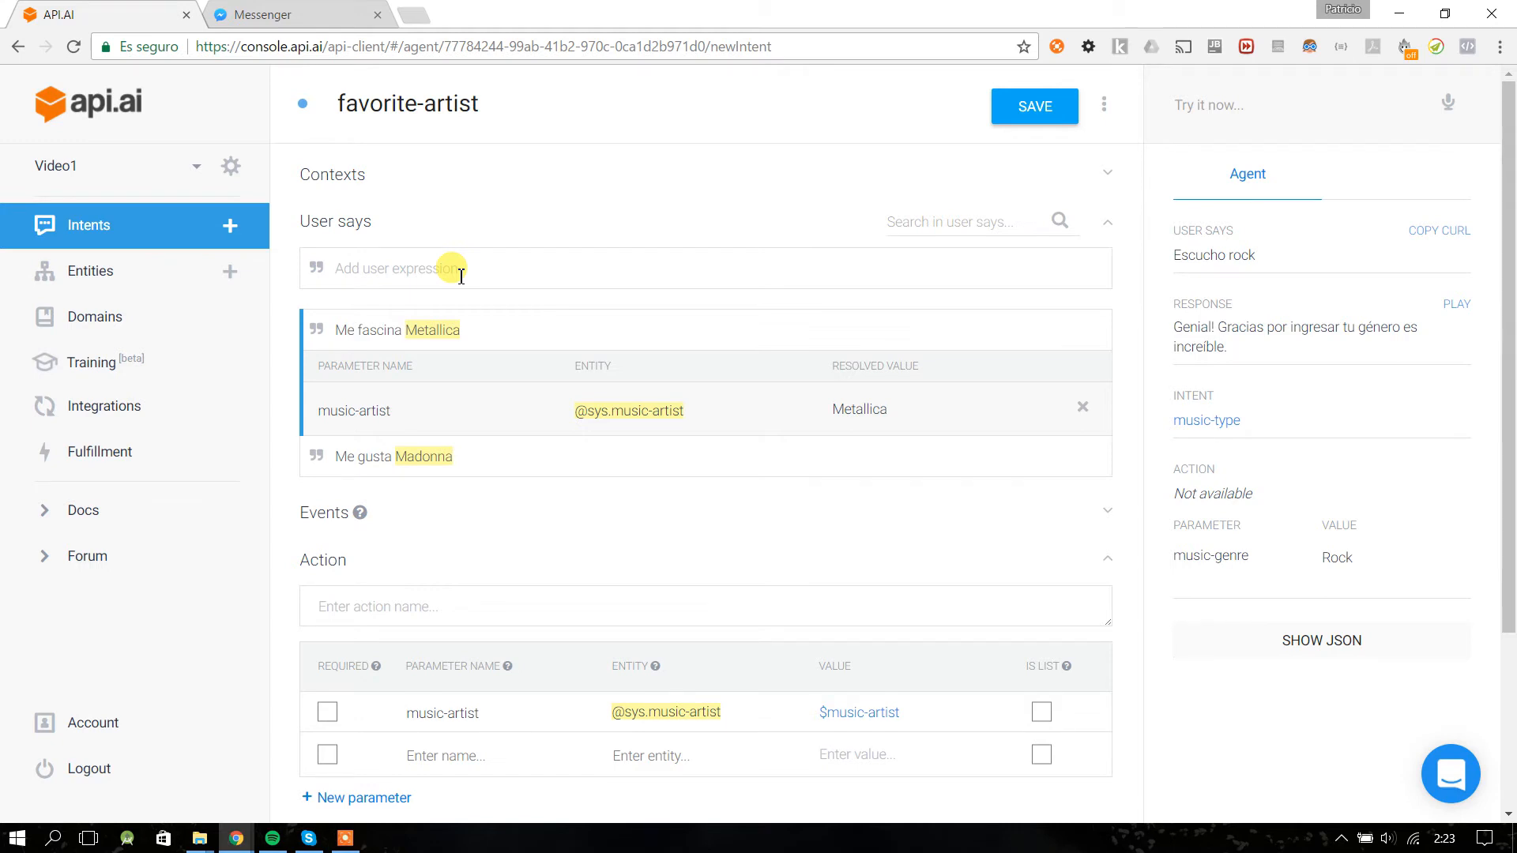
- Add the user expression "Escucho mucho shakira" to the favorite-artist intent
{"action": "type", "text": "me"}
{"action": "key", "text": "BackSpace"}
{"action": "key", "text": "BackSpace"}
{"action": "type", "text": "Esuchco ro"}
{"action": "key", "text": "BackSpace"}
{"action": "key", "text": "BackSpace"}
{"action": "key", "text": "BackSpace"}
{"action": "key", "text": "BackSpace"}
{"action": "key", "text": "BackSpace"}
{"action": "key", "text": "BackSpace"}
{"action": "key", "text": "BackSpace"}
{"action": "key", "text": "BackSpace"}
{"action": "type", "text": "cucho mucho"}
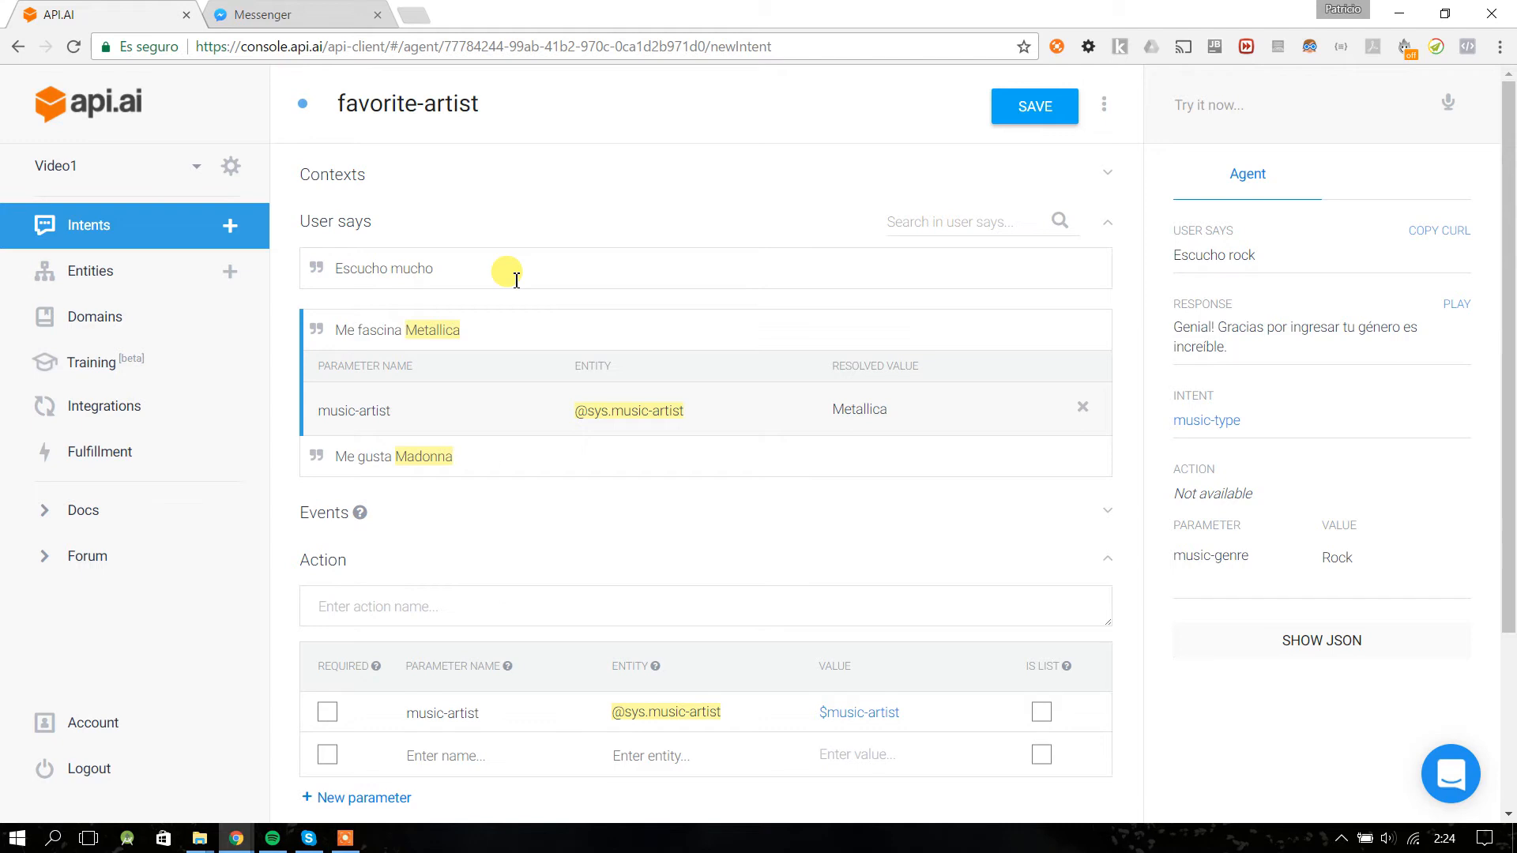
{"action": "type", "text": "shkira"}
{"action": "key", "text": "BackSpace"}
{"action": "key", "text": "BackSpace"}
{"action": "key", "text": "BackSpace"}
{"action": "key", "text": "BackSpace"}
{"action": "type", "text": "akira"}
{"action": "key", "text": "Return"}
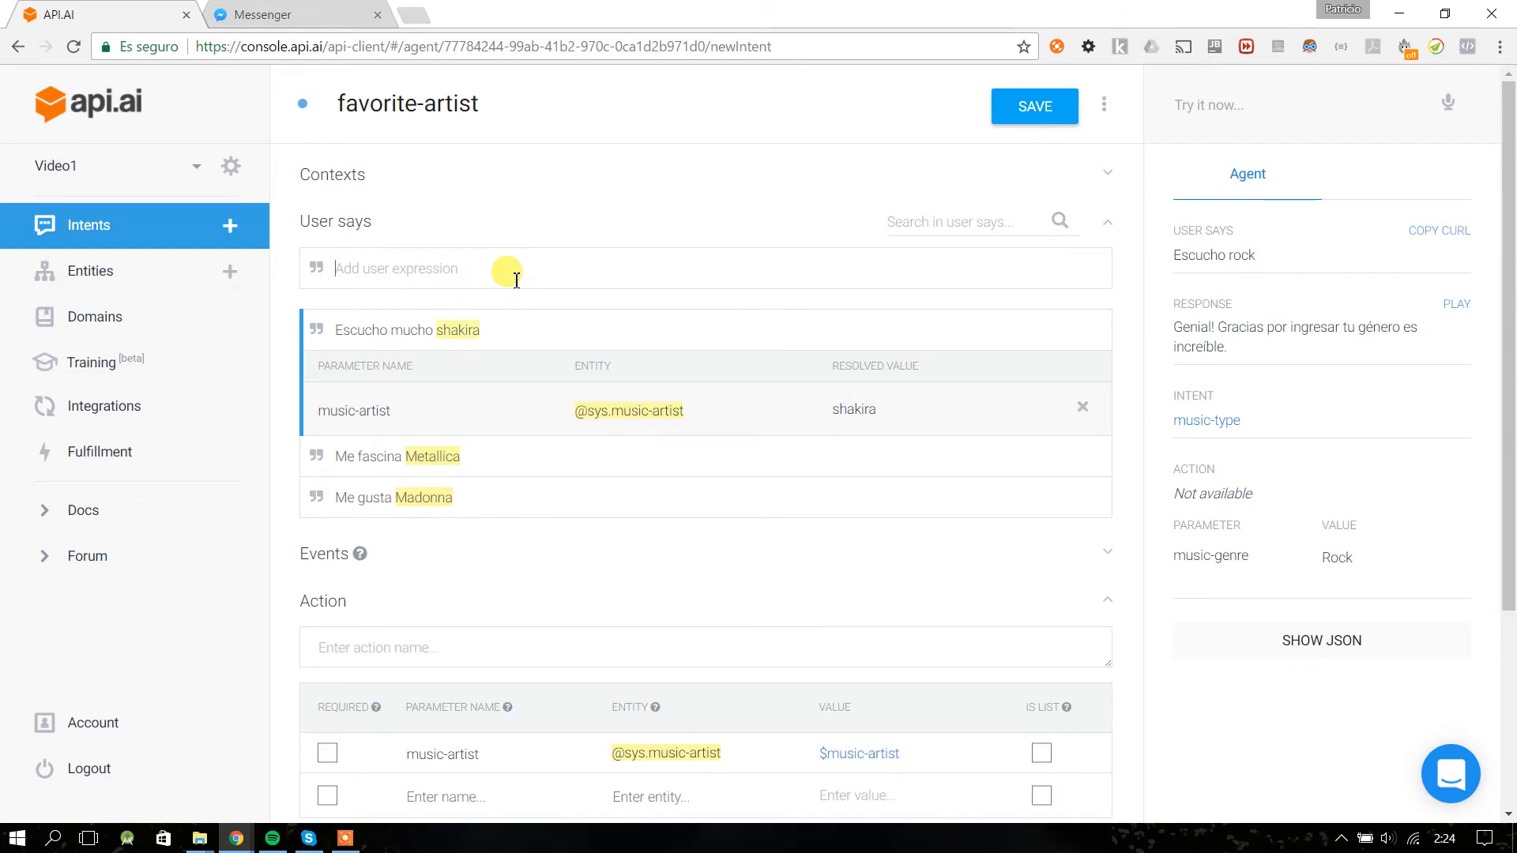
- Add the user expressions "suelo escuchar la ley" and "me mueve juan gabriel" to the favorite-artist intent
{"action": "type", "text": "suelo escuchar la ley"}
{"action": "key", "text": "Return"}
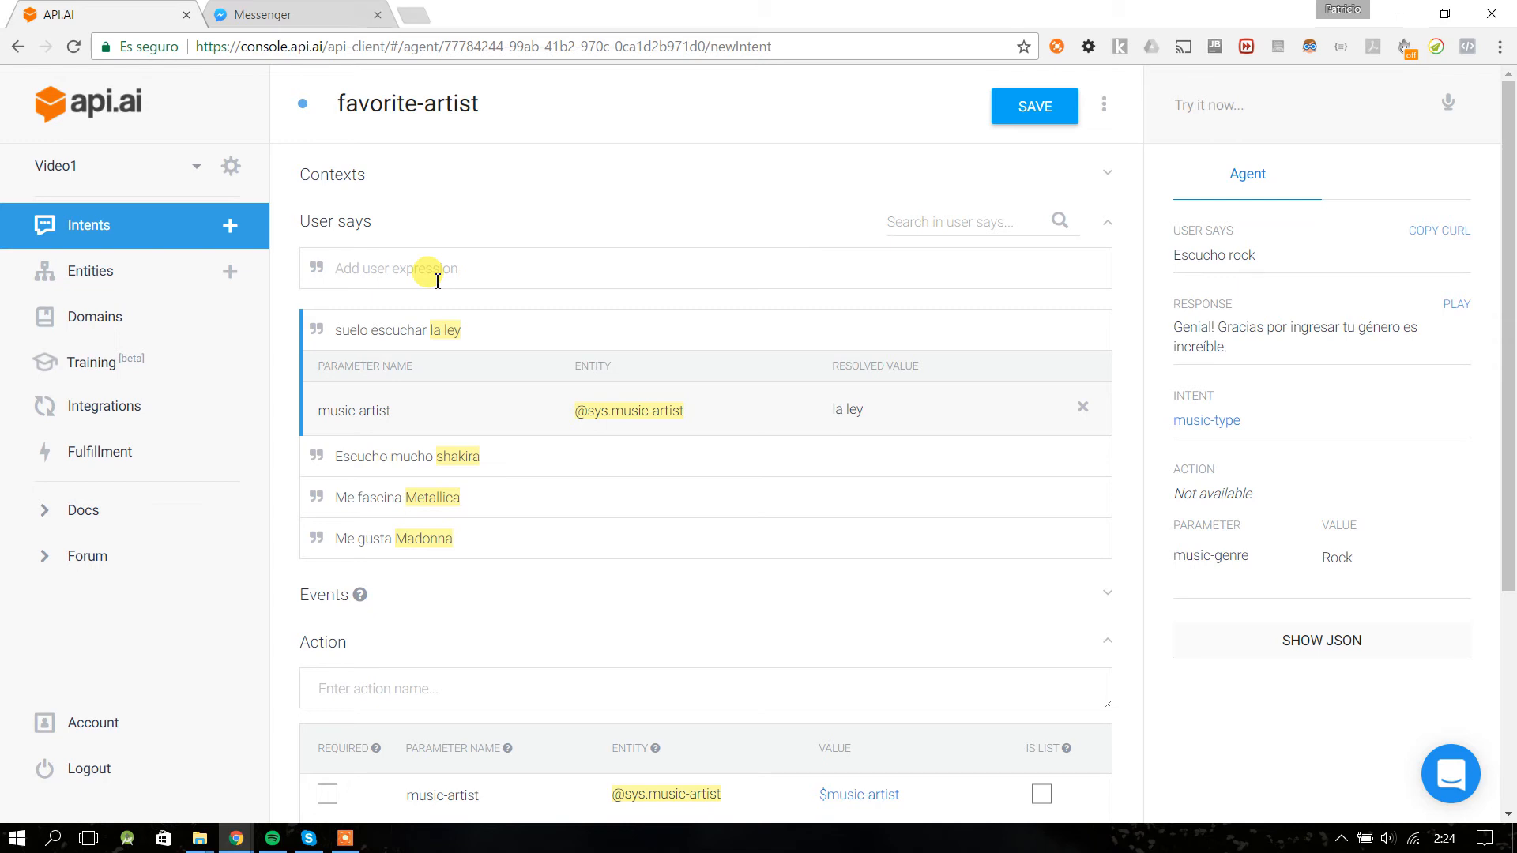
{"action": "type", "text": "me mueve juan gabriele"}
{"action": "key", "text": "BackSpace"}
{"action": "key", "text": "Return"}
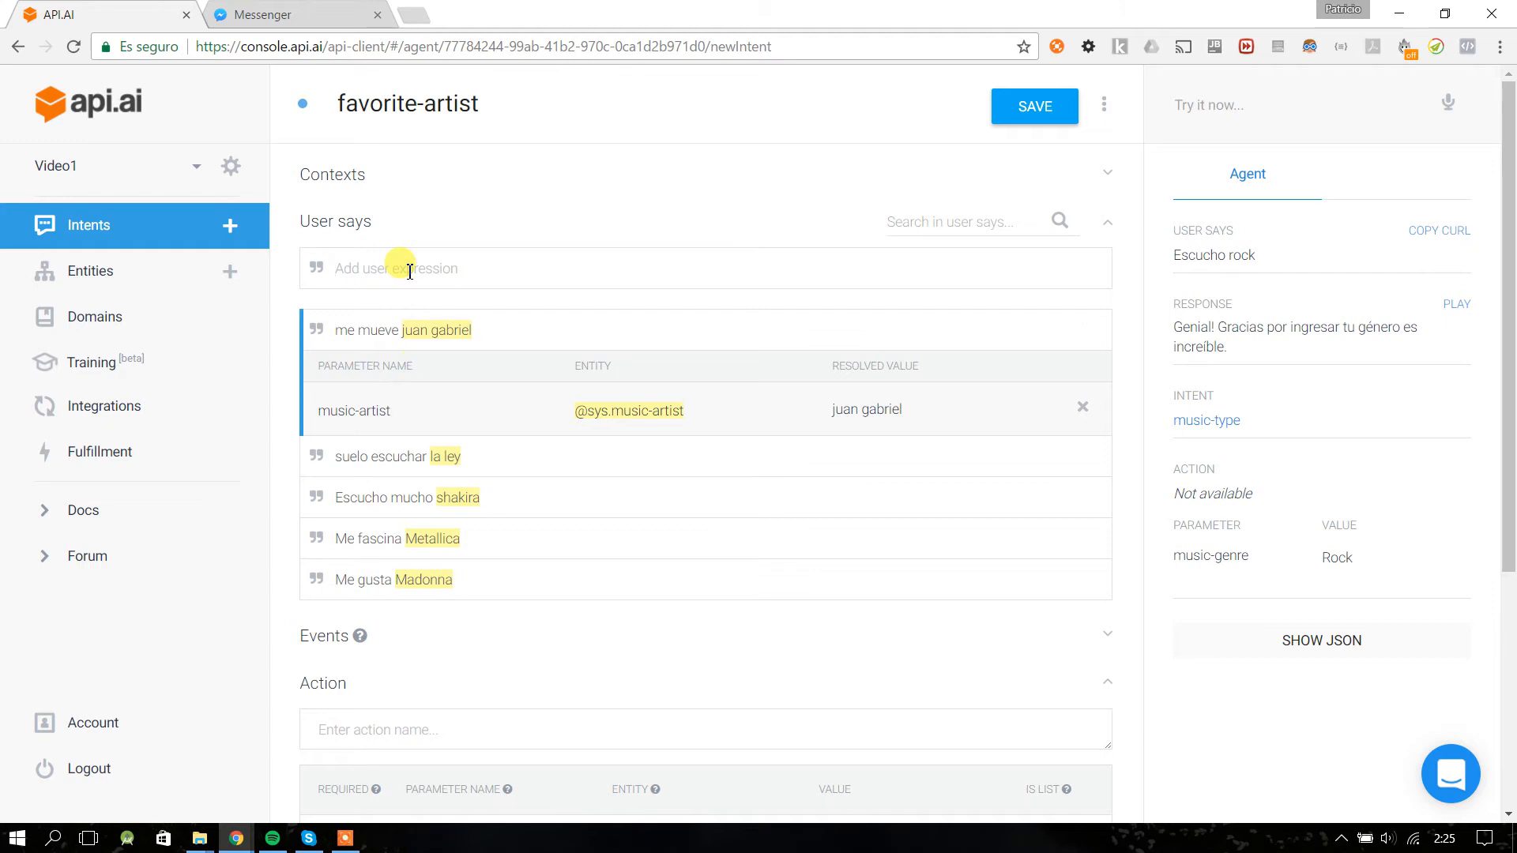
- Review the artist expressions and save the favorite-artist intent
{"action": "left_click", "coordinate": [456, 340]}
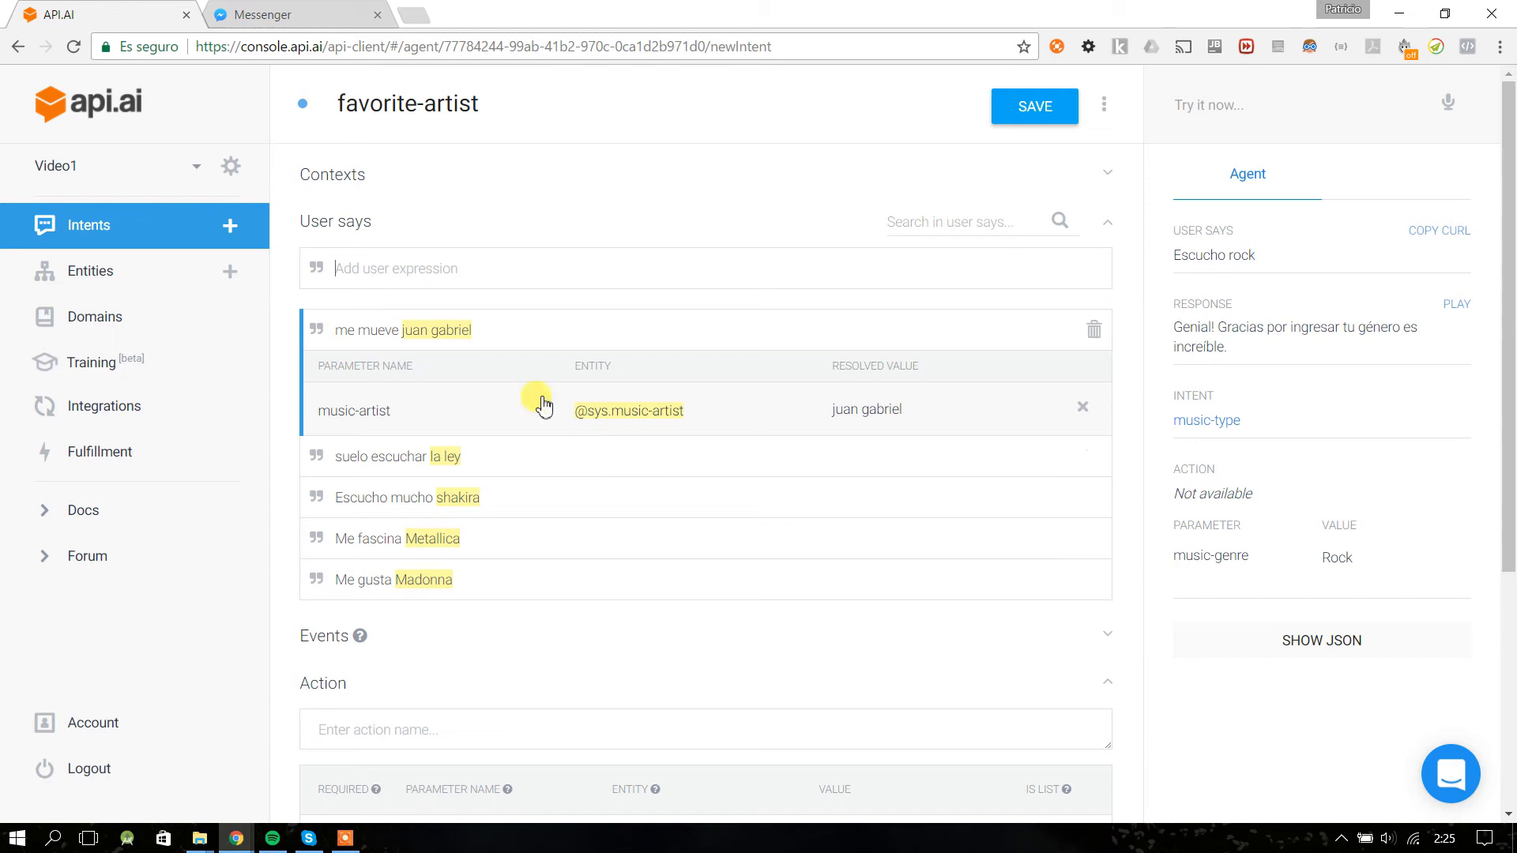
{"action": "double_click", "coordinate": [485, 510]}
{"action": "scroll", "coordinate": [521, 387], "scroll_direction": "down", "scroll_amount": 3}
{"action": "scroll", "coordinate": [545, 394], "scroll_direction": "up", "scroll_amount": 3}
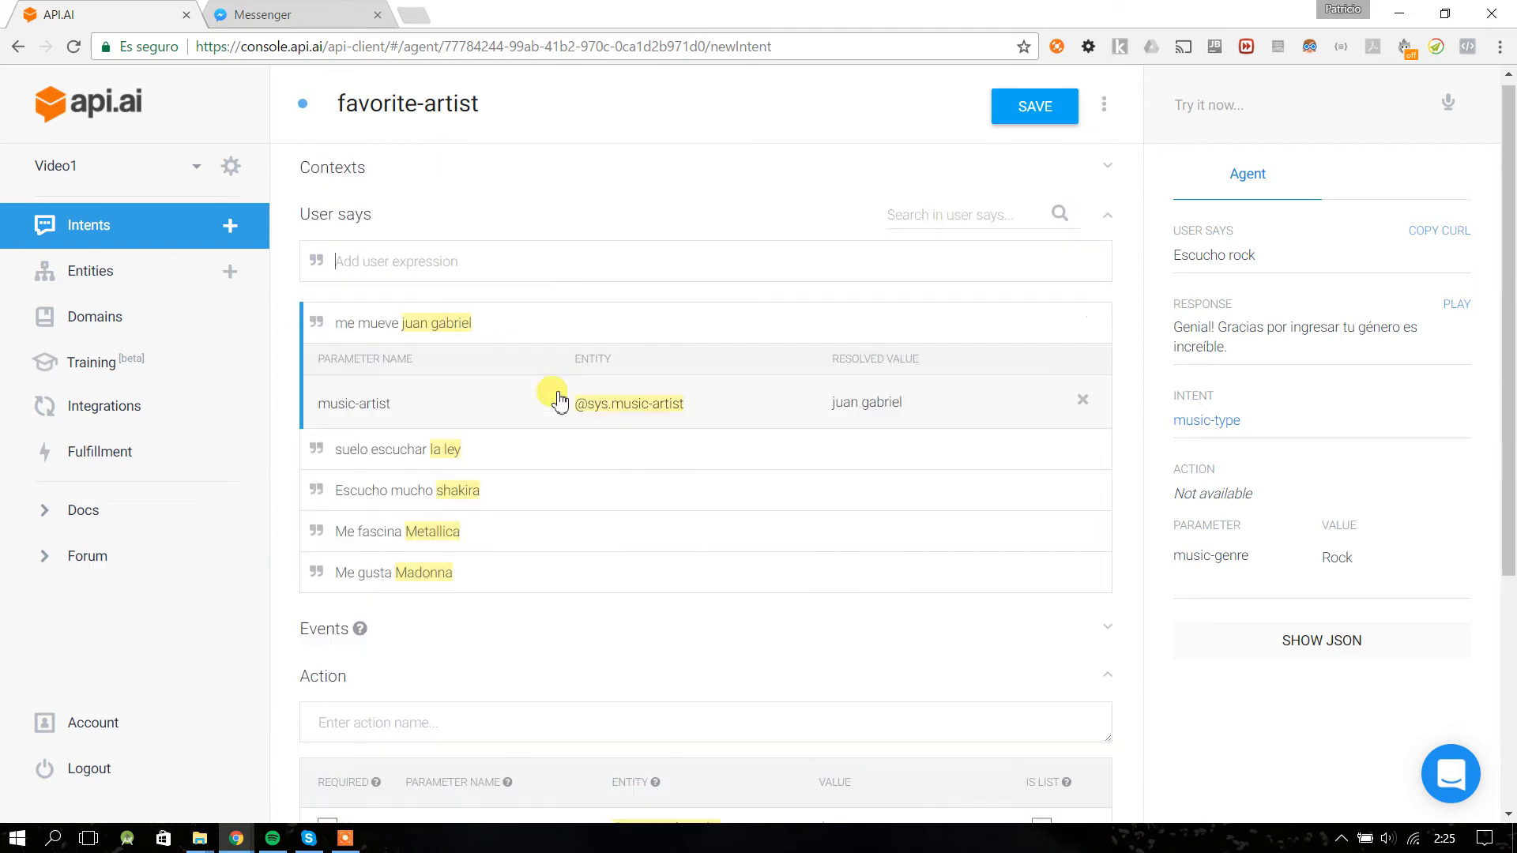
{"action": "left_click", "coordinate": [1063, 103]}
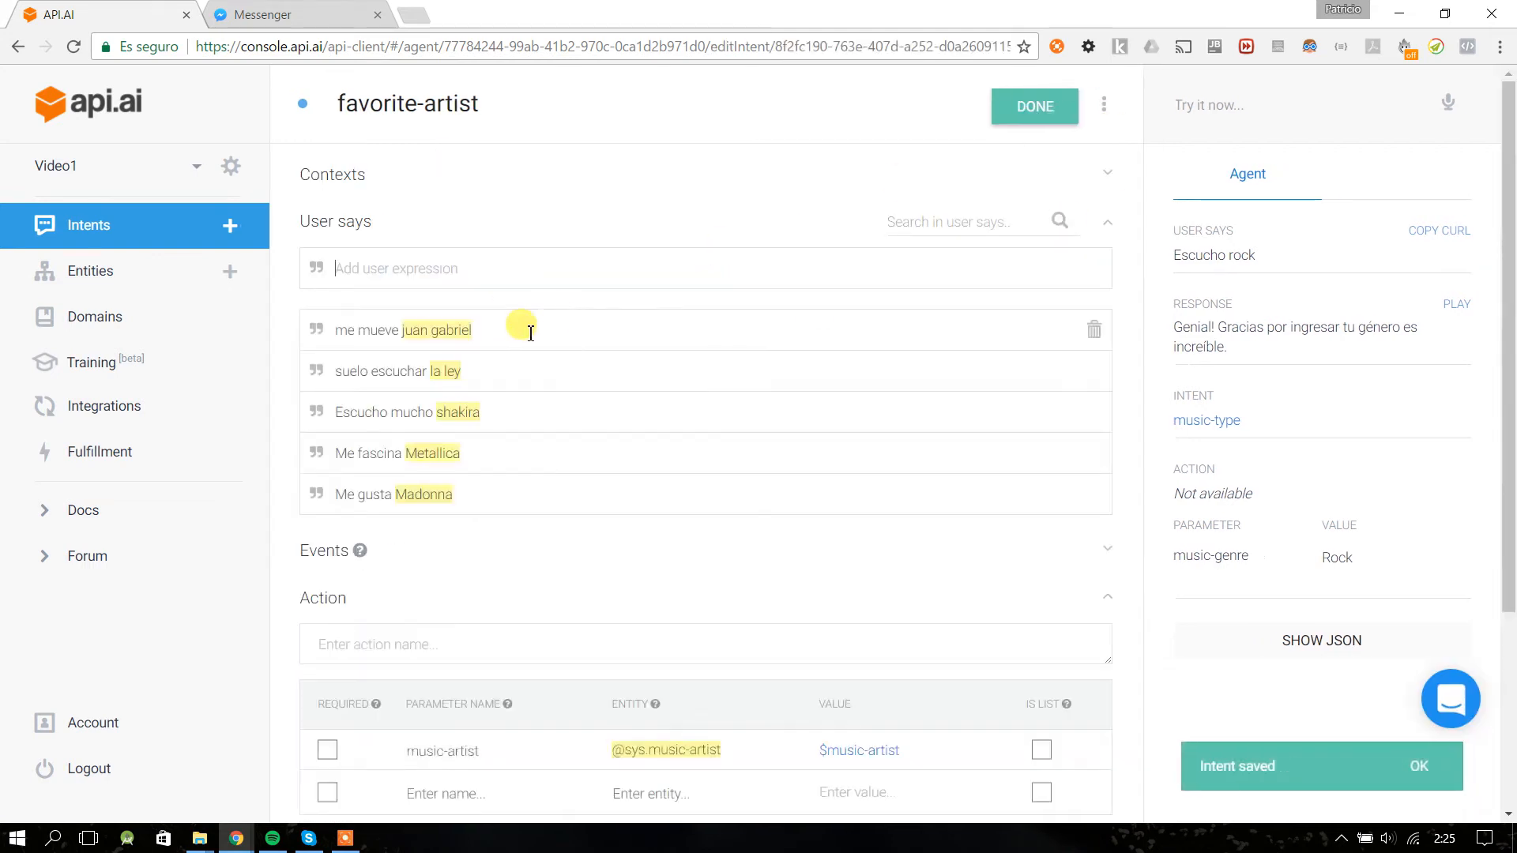
- Enter "Que chico es el mundo!" as the first text response of the favorite-artist intent
{"action": "left_click_drag", "start_coordinate": [371, 104], "coordinate": [559, 253]}
{"action": "scroll", "coordinate": [433, 203], "scroll_direction": "down", "scroll_amount": 3}
{"action": "scroll", "coordinate": [406, 193], "scroll_direction": "up", "scroll_amount": 3}
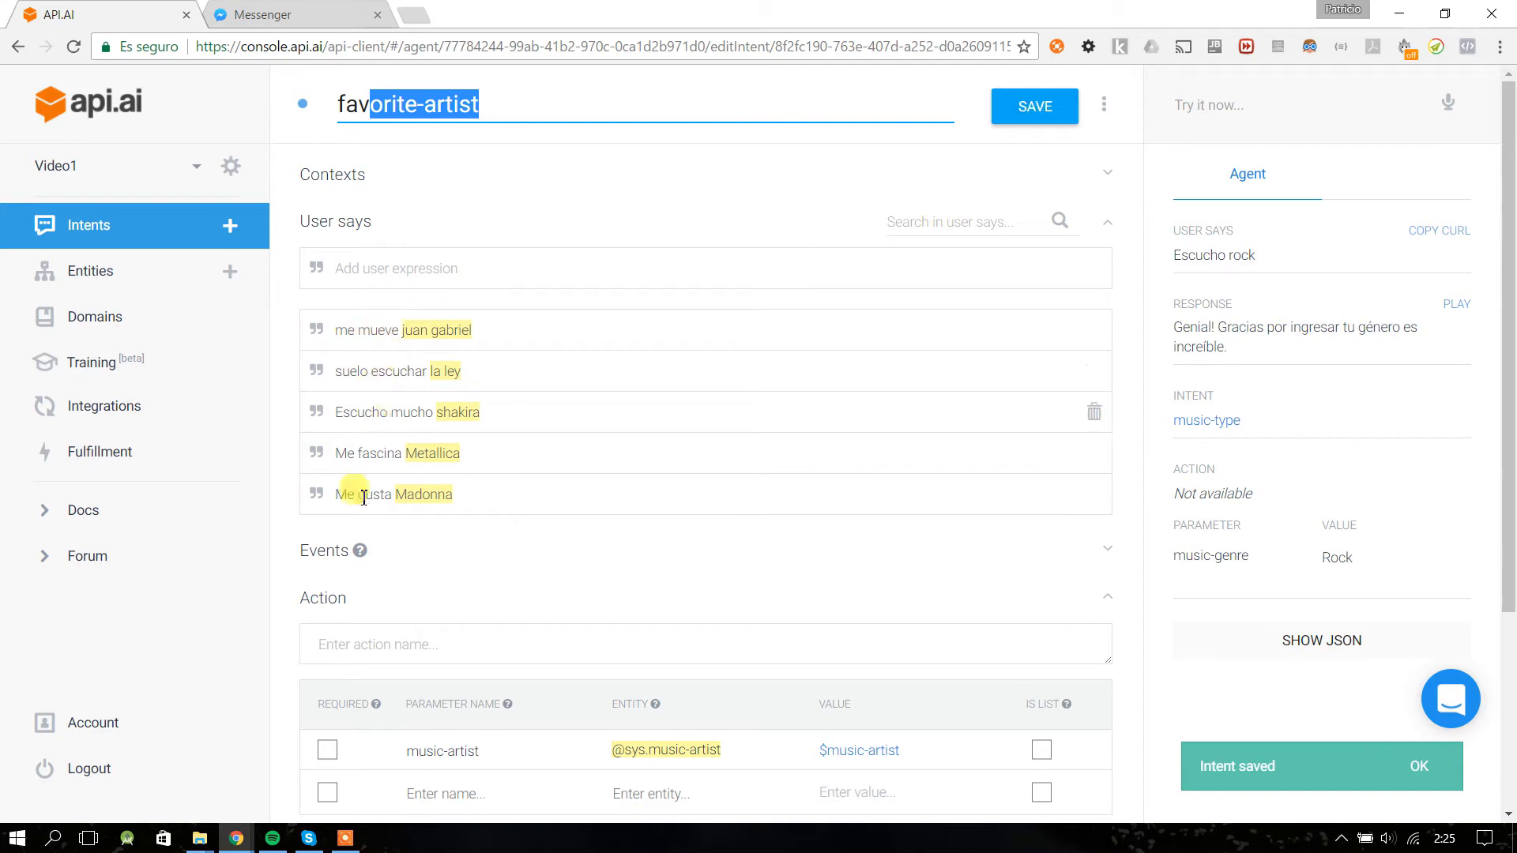
{"action": "scroll", "coordinate": [453, 531], "scroll_direction": "down", "scroll_amount": 3}
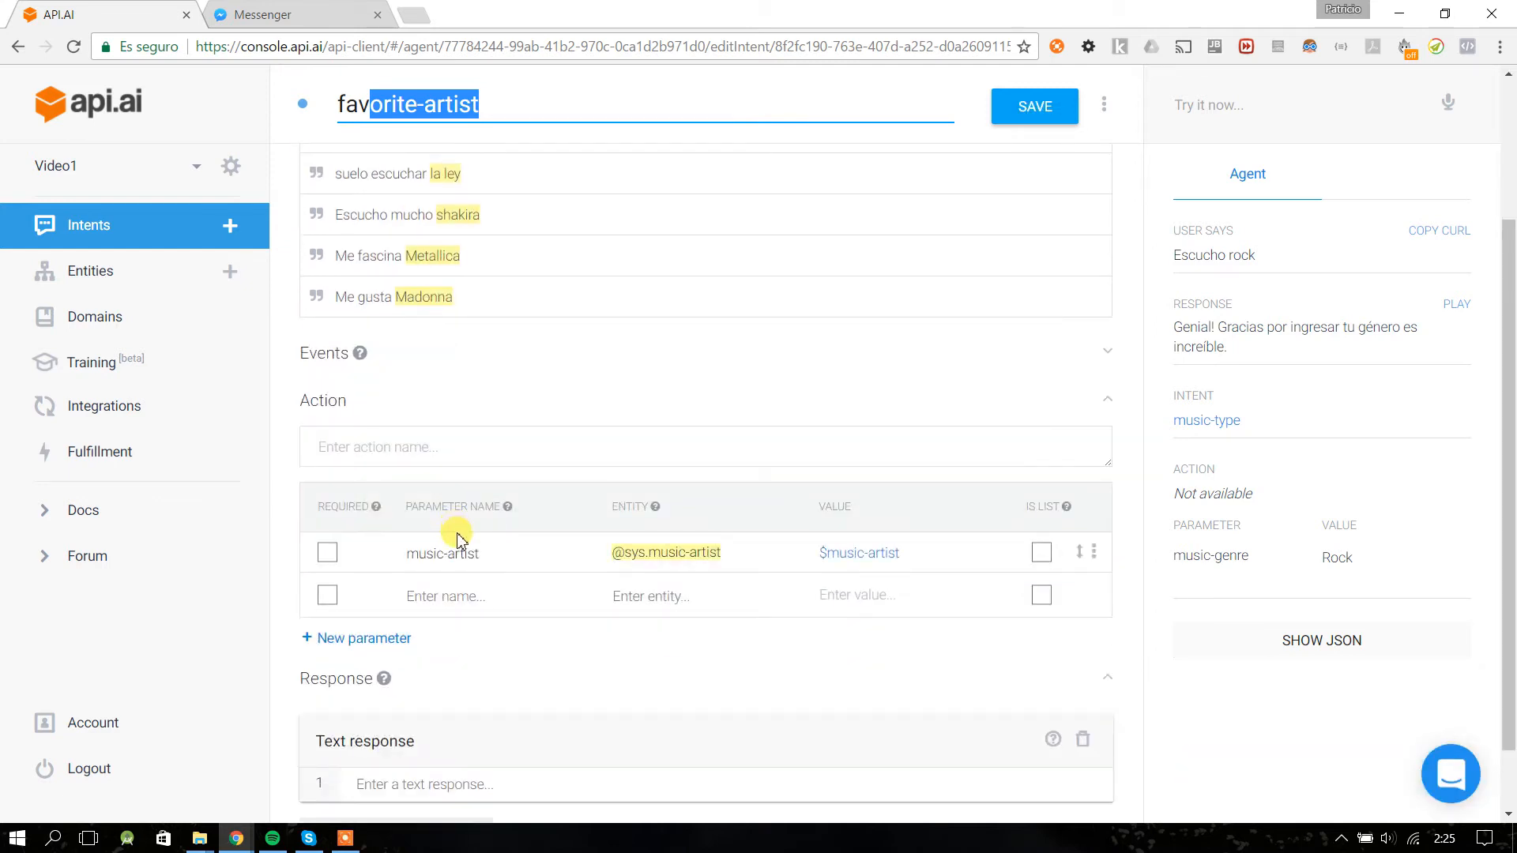
{"action": "scroll", "coordinate": [454, 528], "scroll_direction": "down", "scroll_amount": 1}
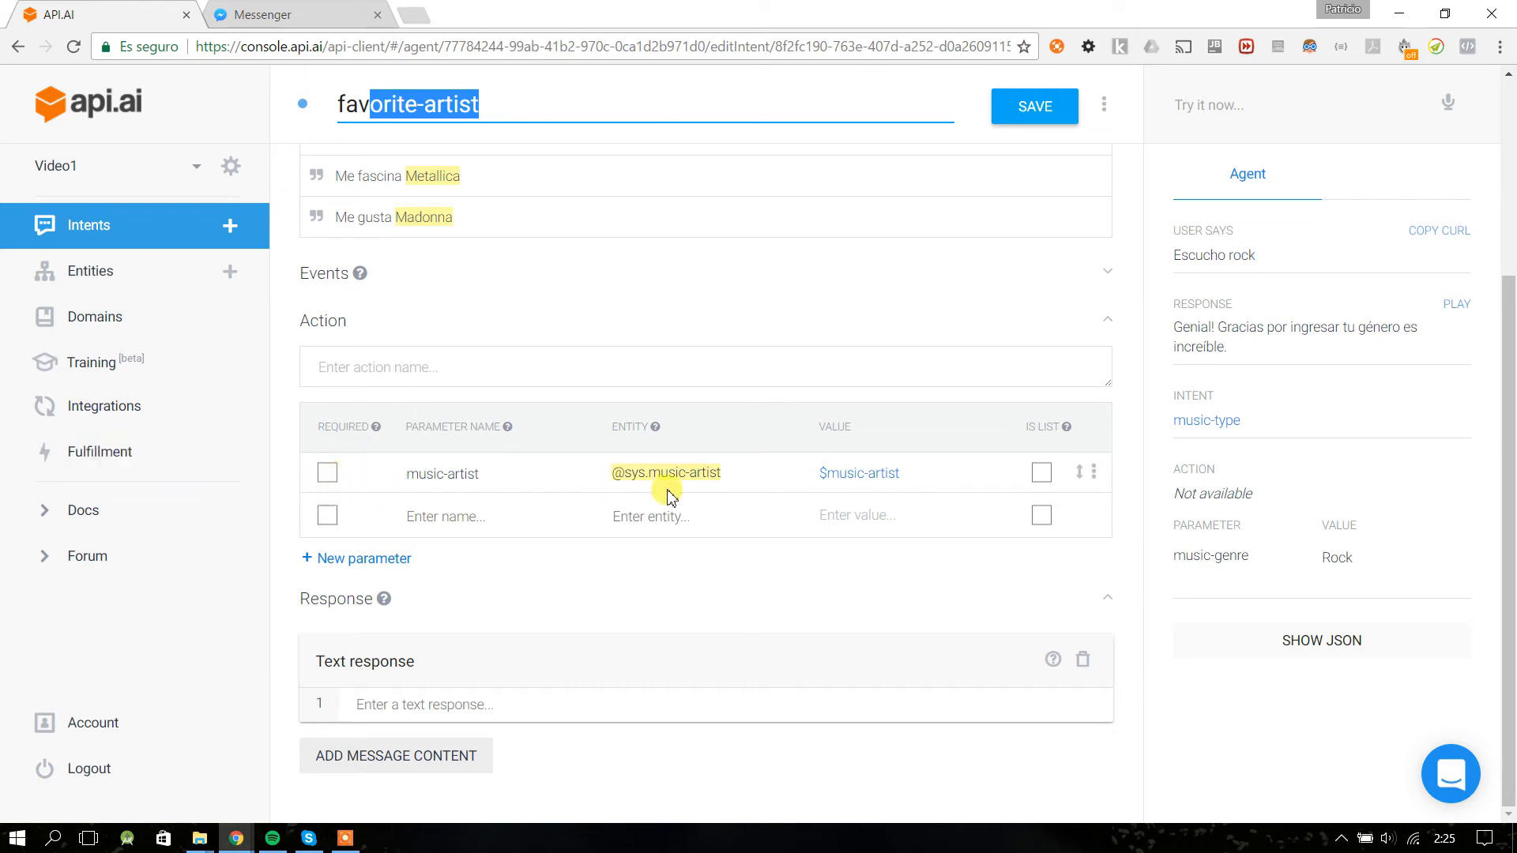
{"action": "left_click", "coordinate": [434, 702]}
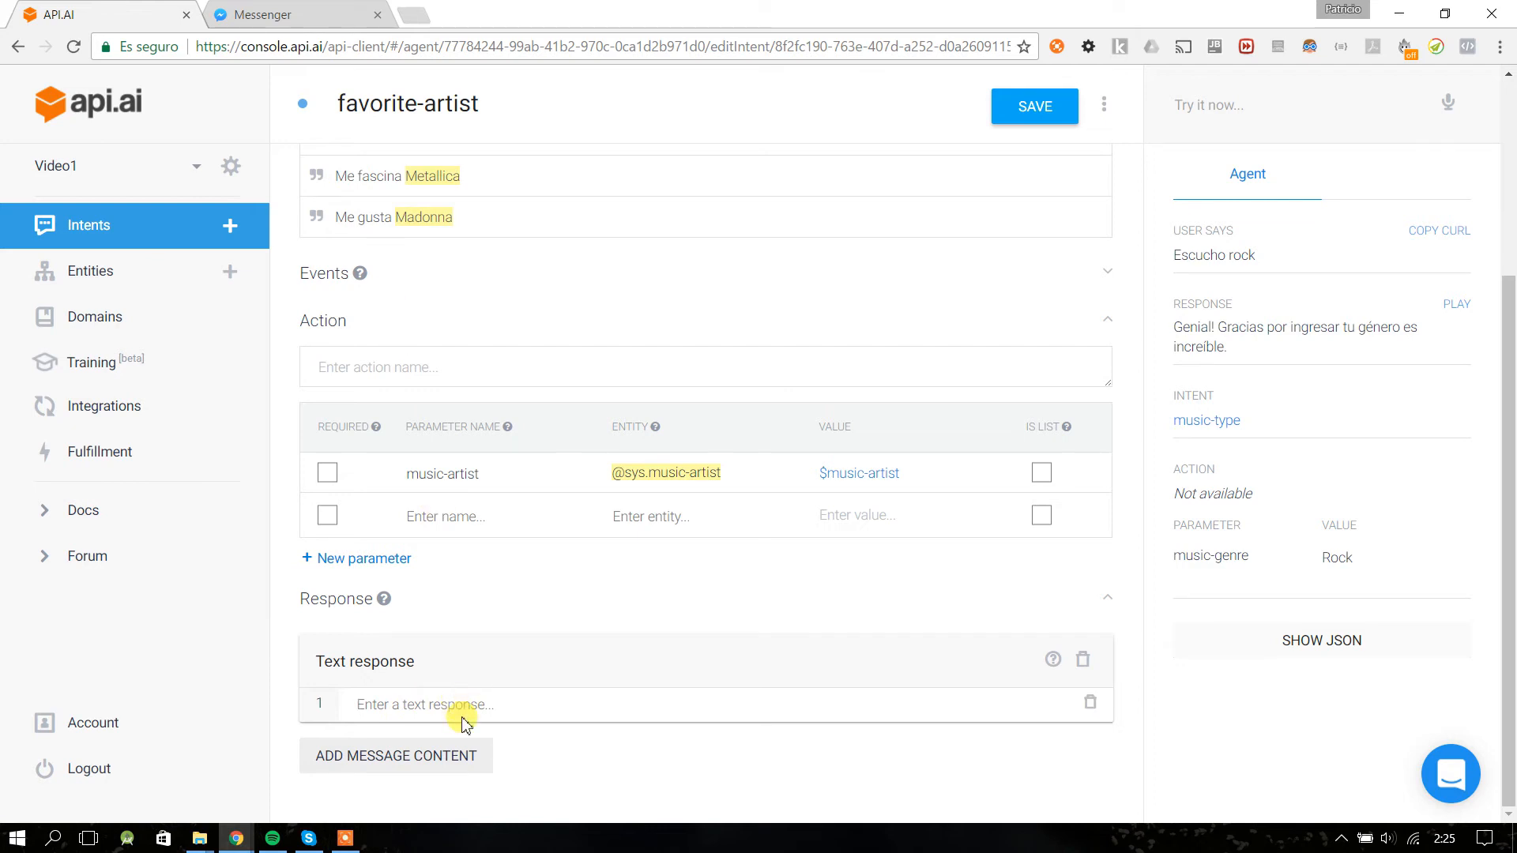
{"action": "type", "text": "A mi tambien"}
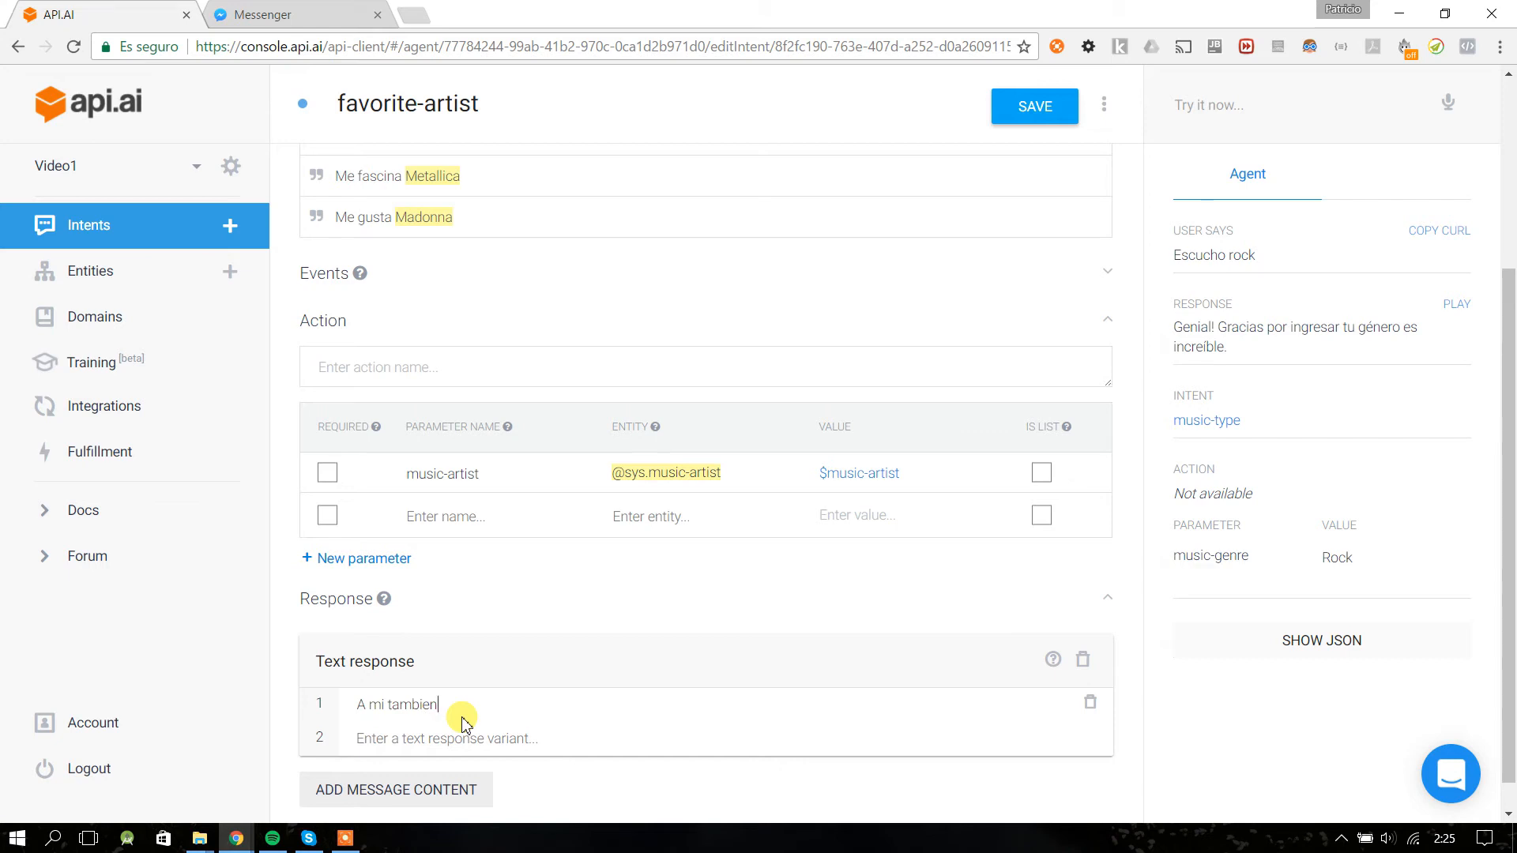
{"action": "key", "text": "ctrl+a"}
{"action": "type", "text": "Que chico es el mundo!"}
{"action": "key", "text": "Return"}
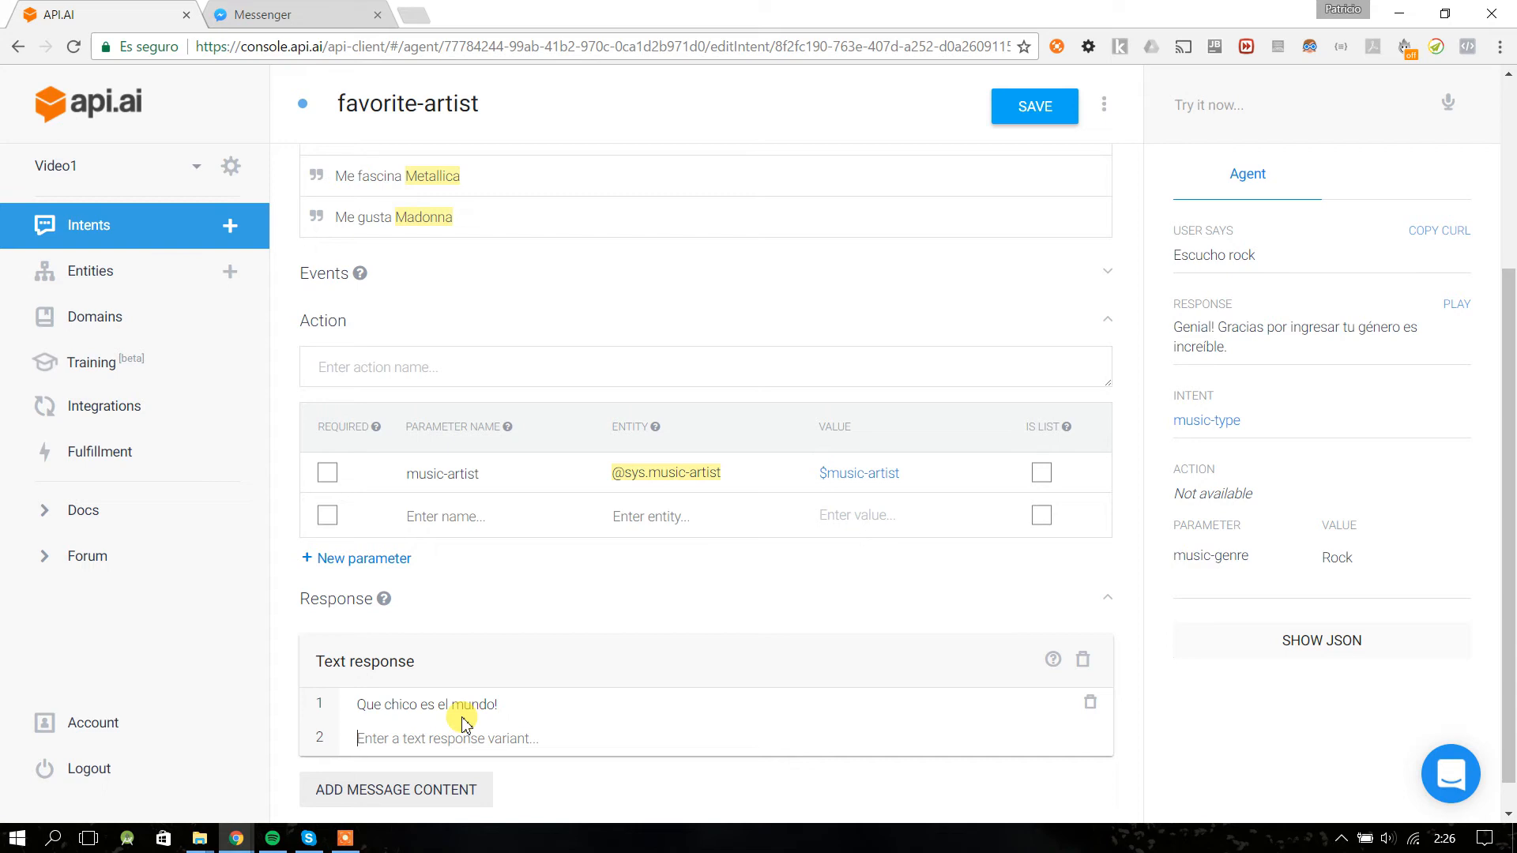
- Extend the first text response with "A mi también me gusta $music-artist" and save the intent
{"action": "left_click", "coordinate": [506, 705]}
{"action": "type", "text": "A mi también me "}
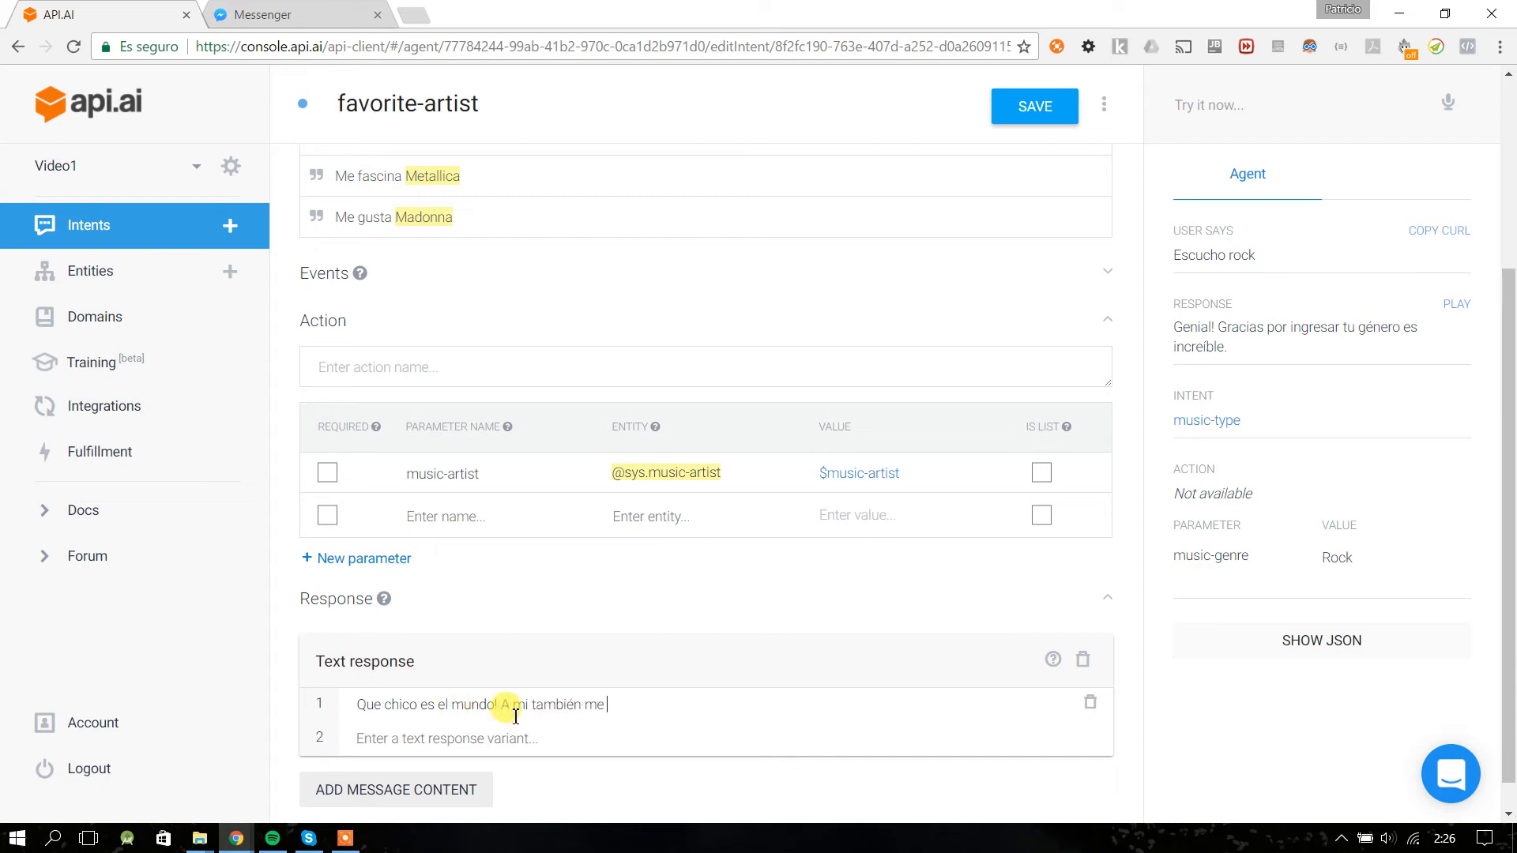
{"action": "type", "text": "gusta $"}
{"action": "key", "text": "Return"}
{"action": "type", "text": "."}
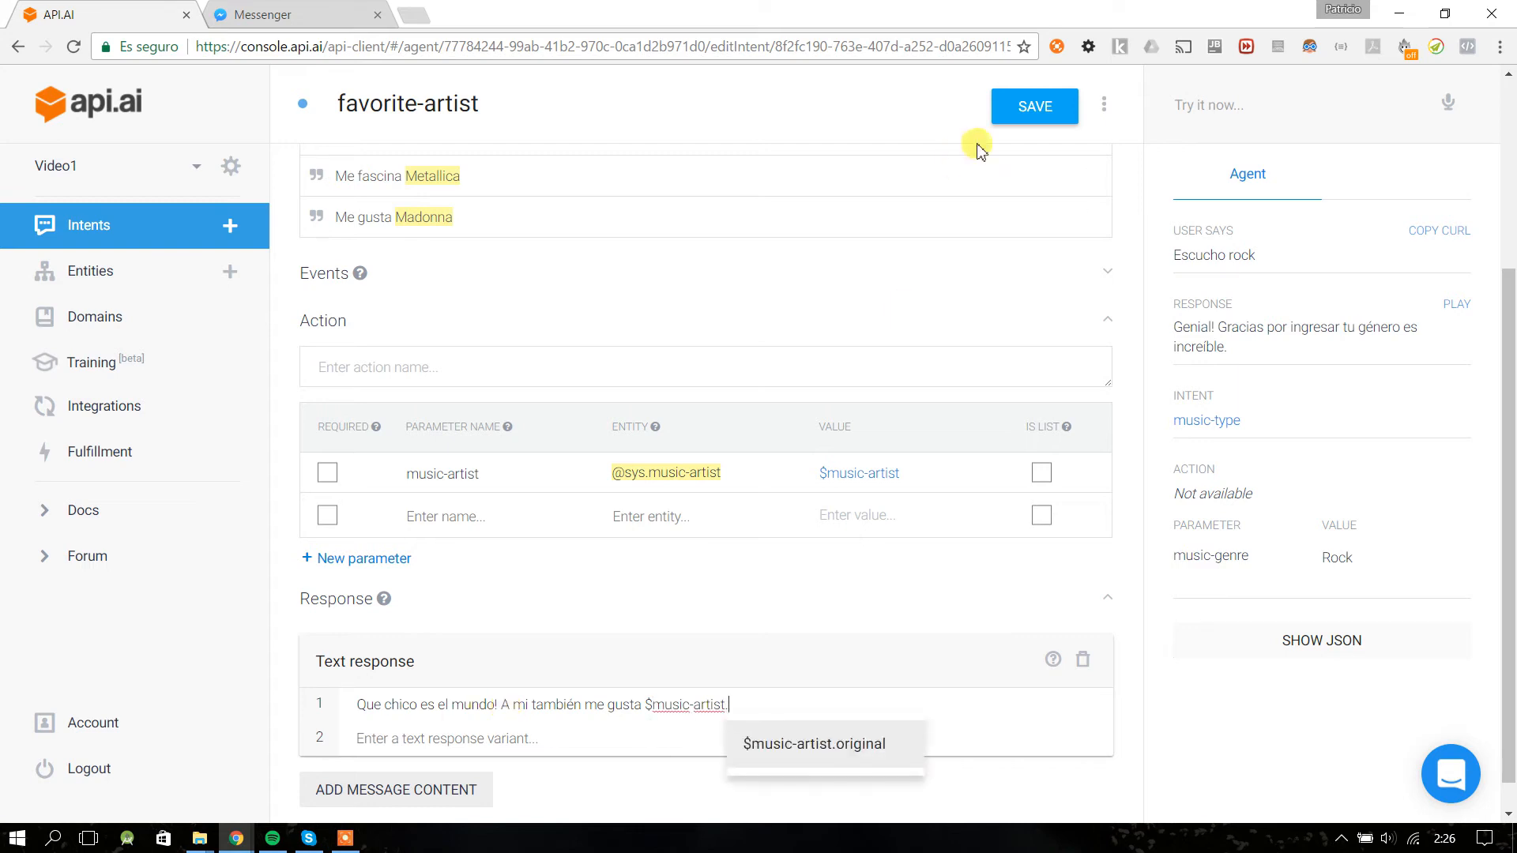
{"action": "left_click", "coordinate": [1035, 111]}
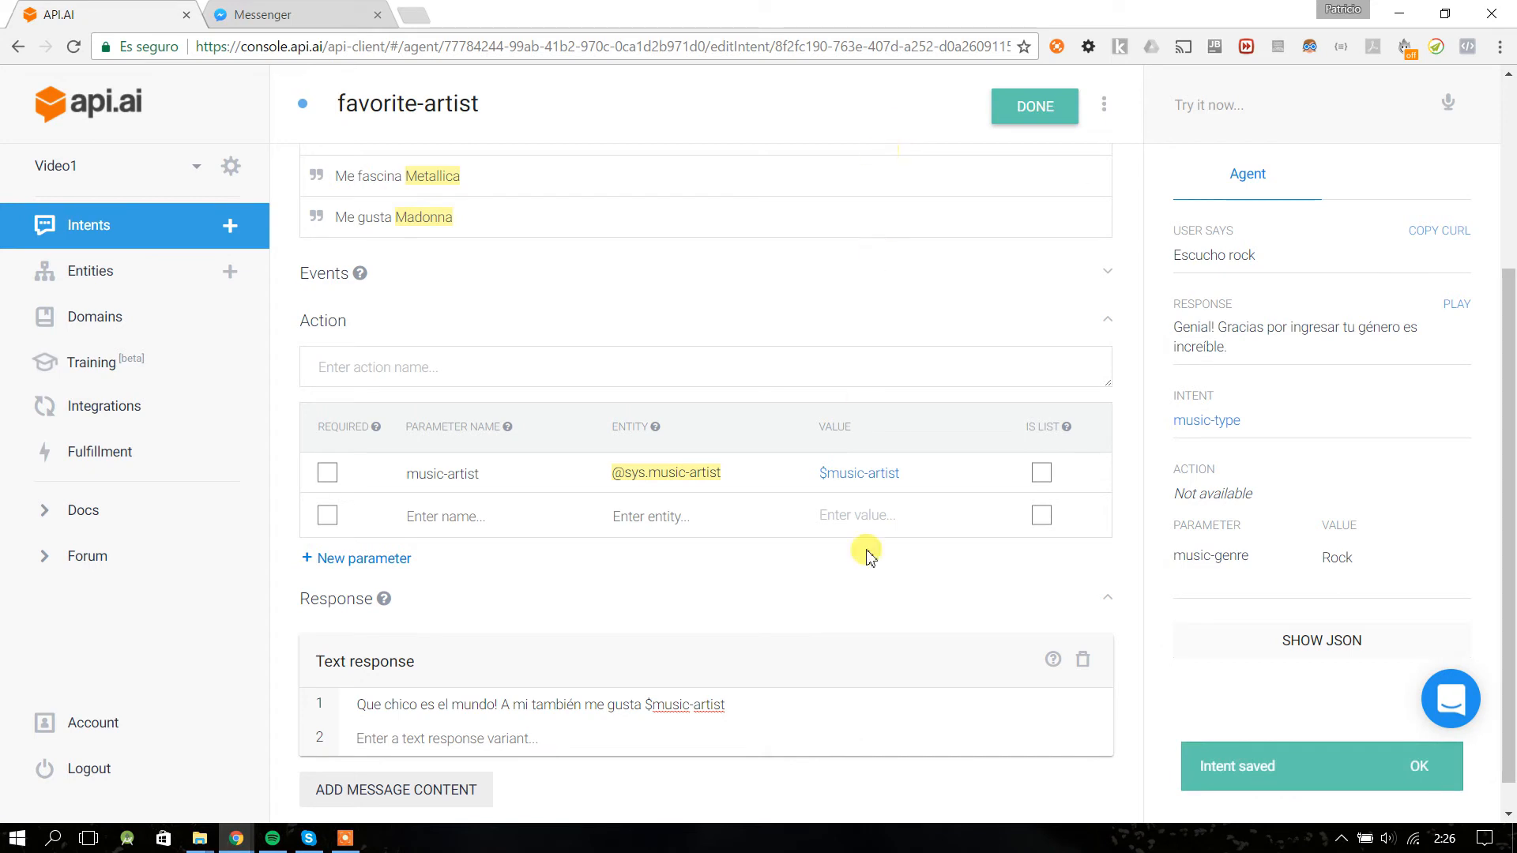
- Switch to Messenger and send the Desarrolladores ChatBots bot "Hola!" followed by "me gusta el rock"
{"action": "left_click", "coordinate": [246, 11]}
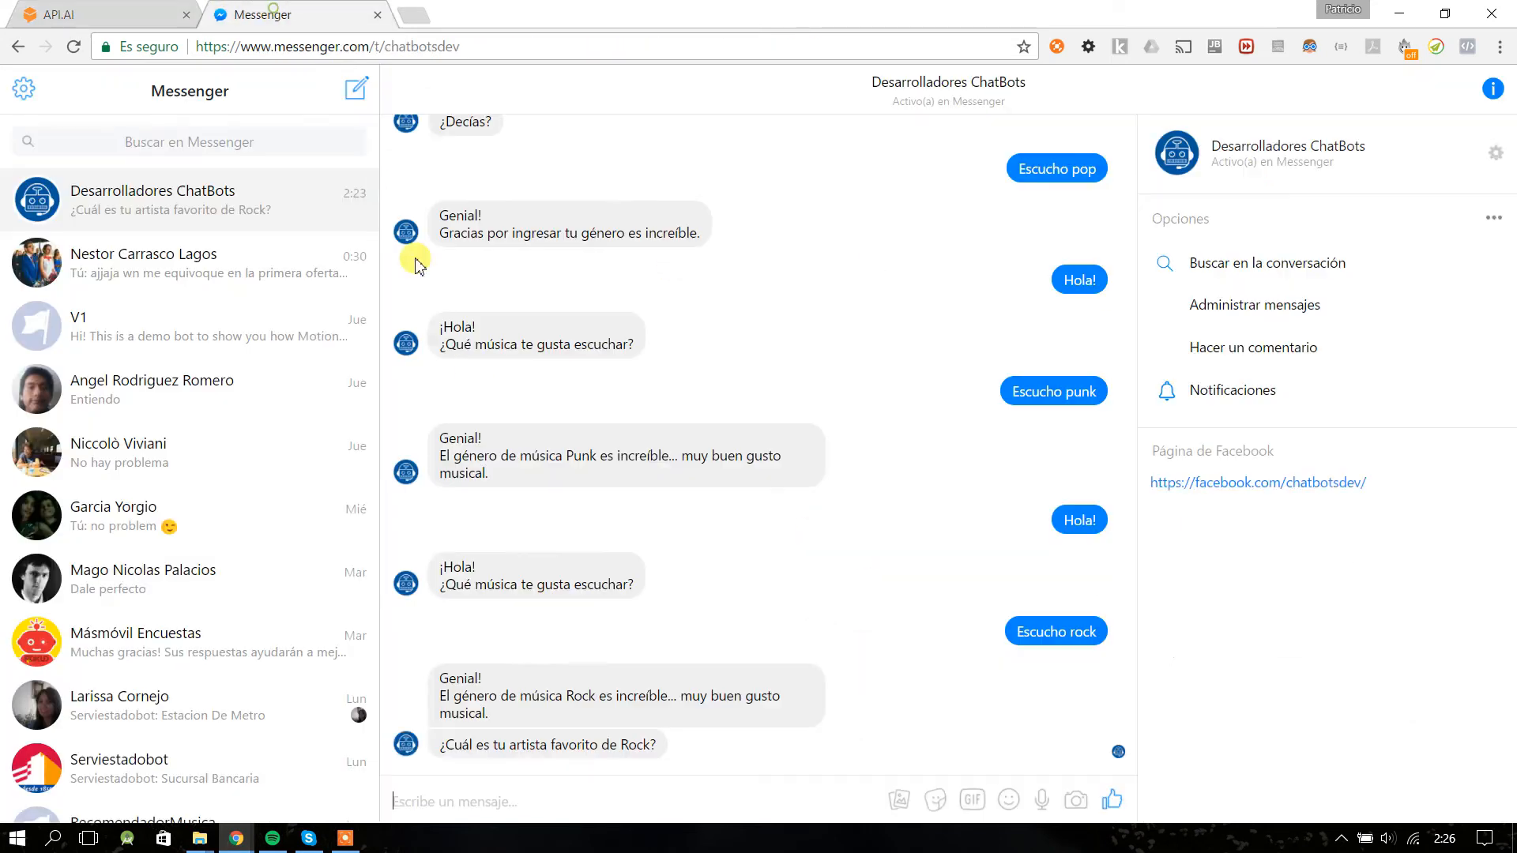
{"action": "left_click", "coordinate": [532, 797]}
{"action": "type", "text": "Hola!"}
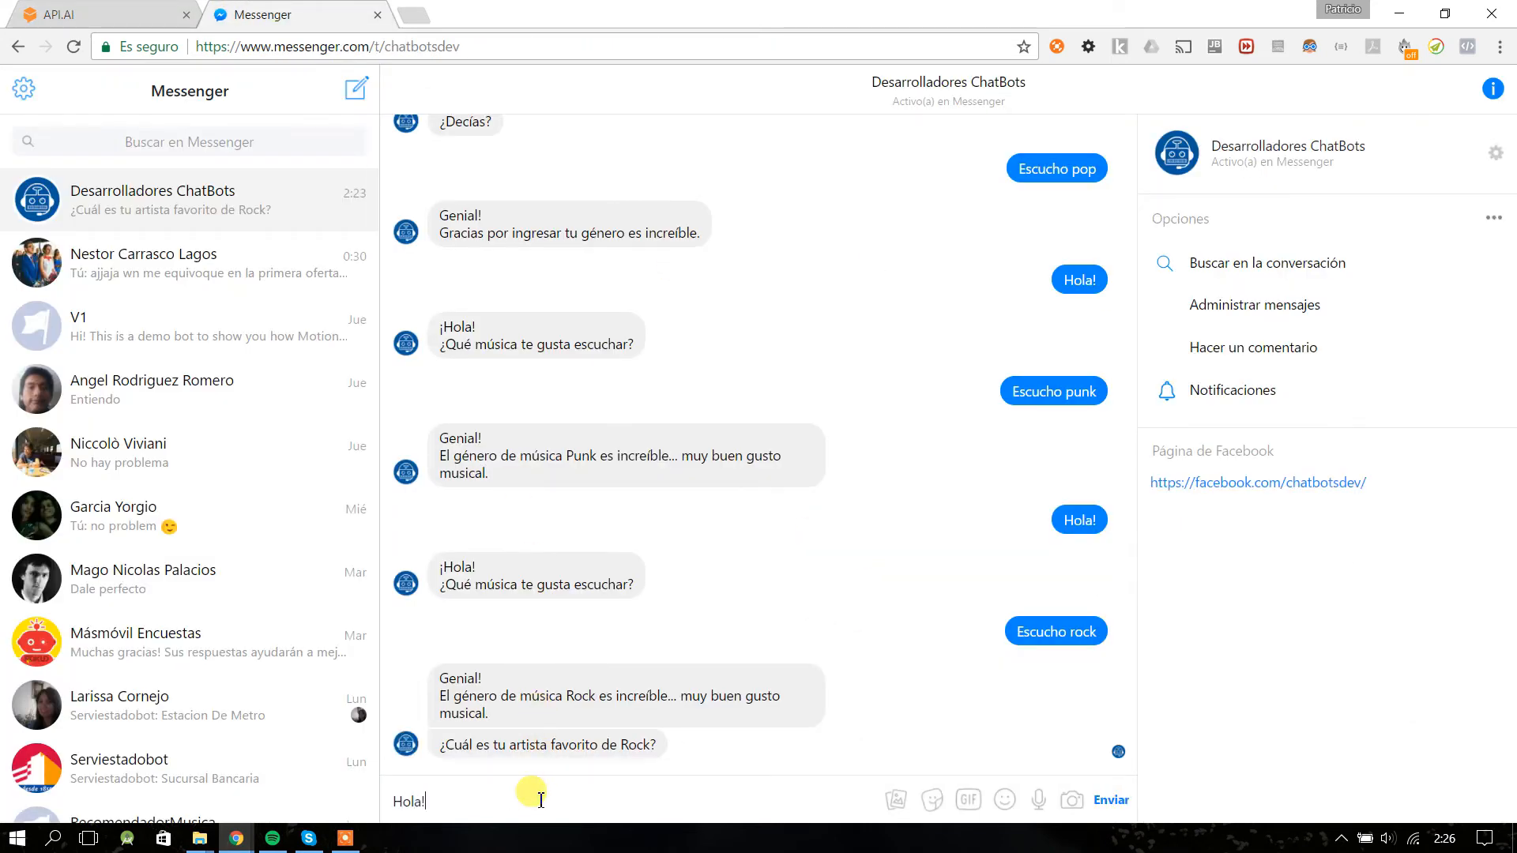
{"action": "key", "text": "Return"}
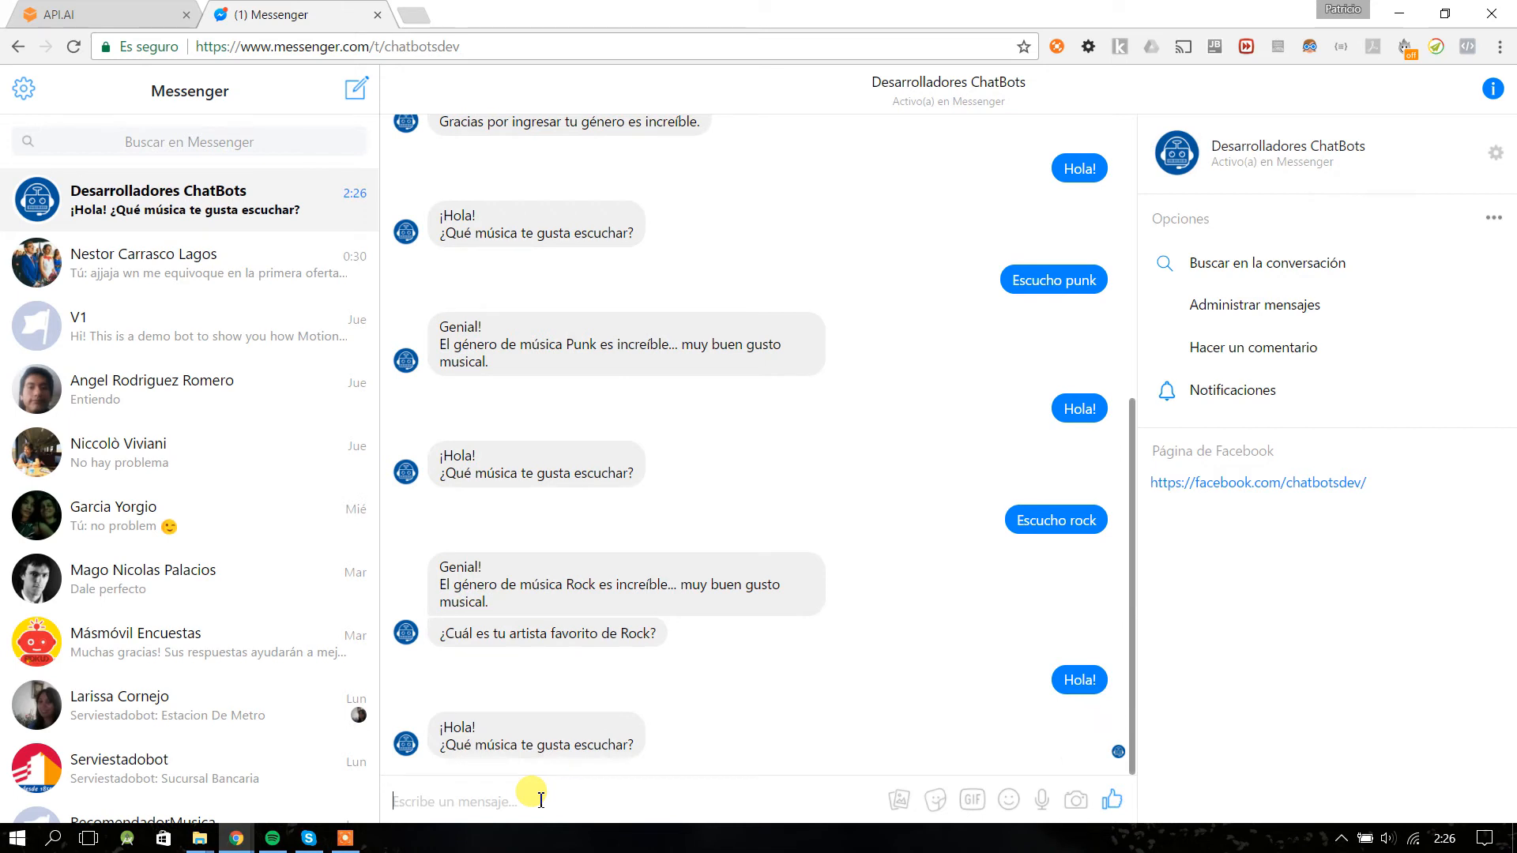
{"action": "type", "text": "me gus"}
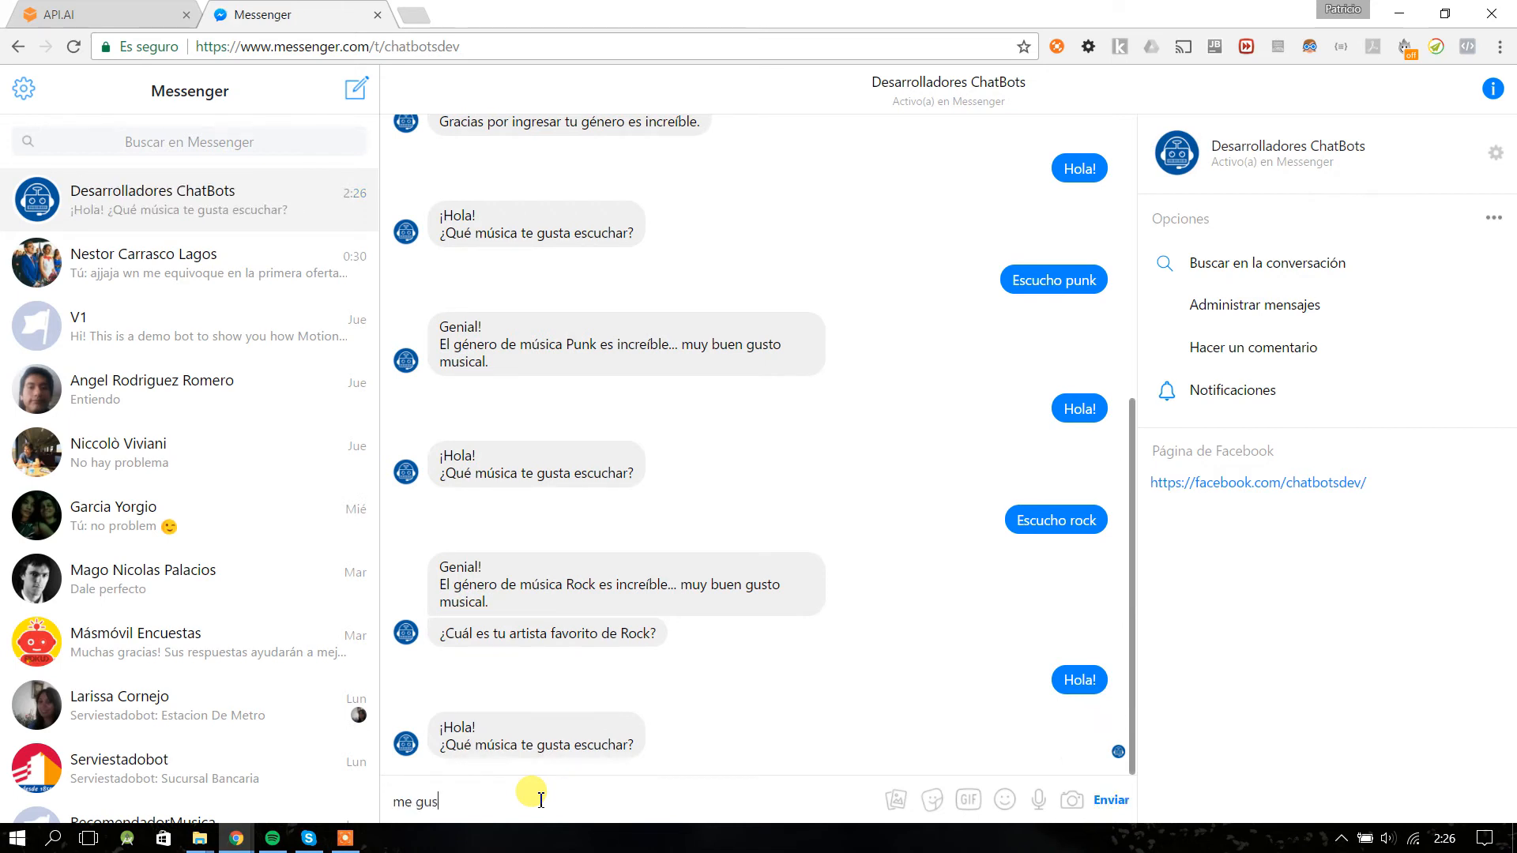
{"action": "type", "text": "ta el rock"}
{"action": "key", "text": "Return"}
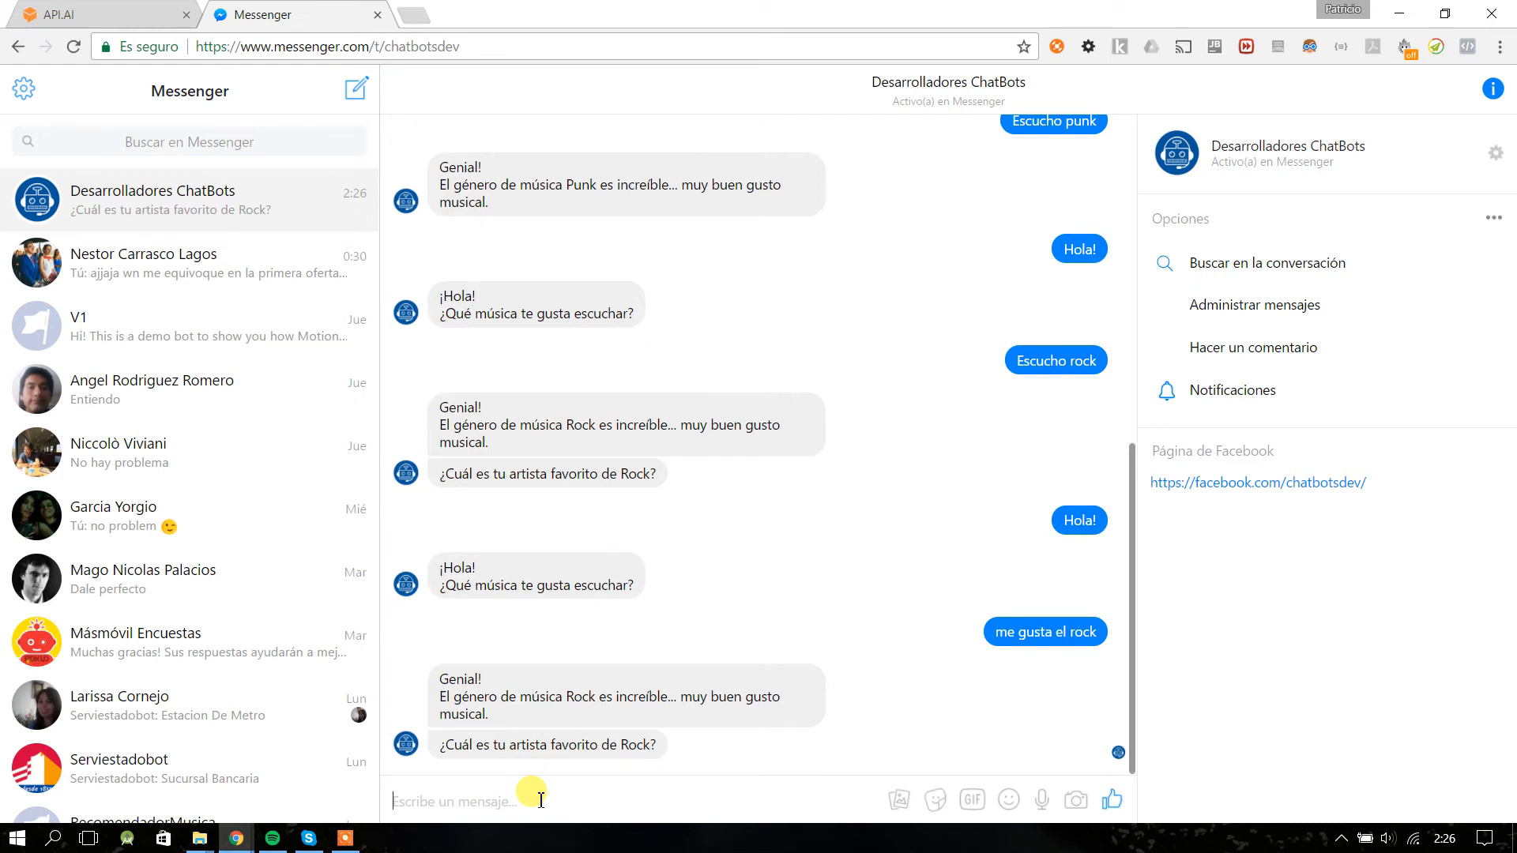
- Answer the bot's favourite artist question with only the artist name "beatles"
{"action": "type", "text": "beatles"}
{"action": "key", "text": "Return"}
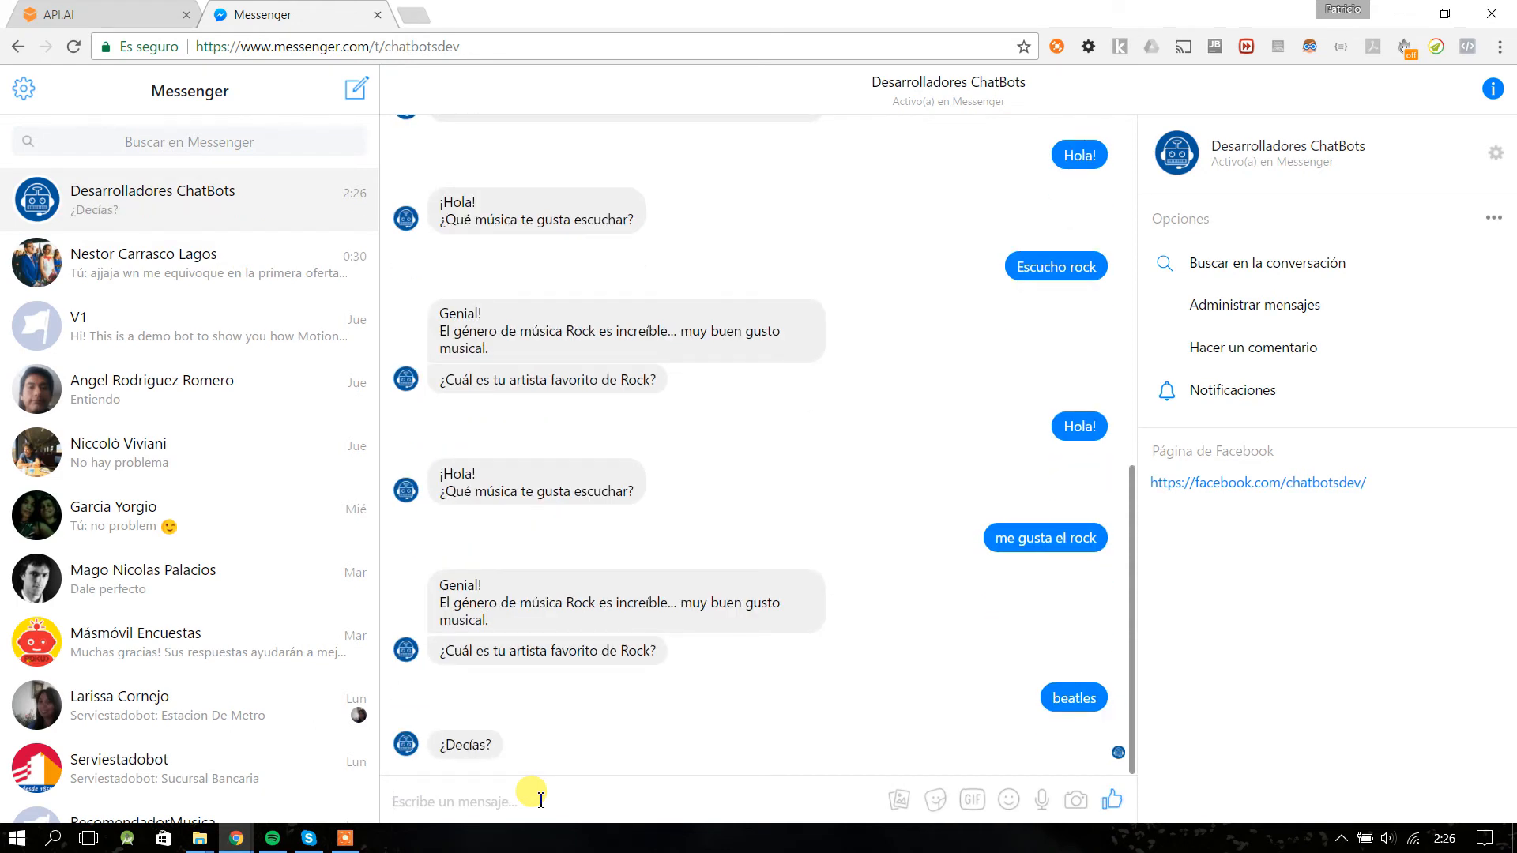
{"action": "double_click", "coordinate": [1073, 697]}
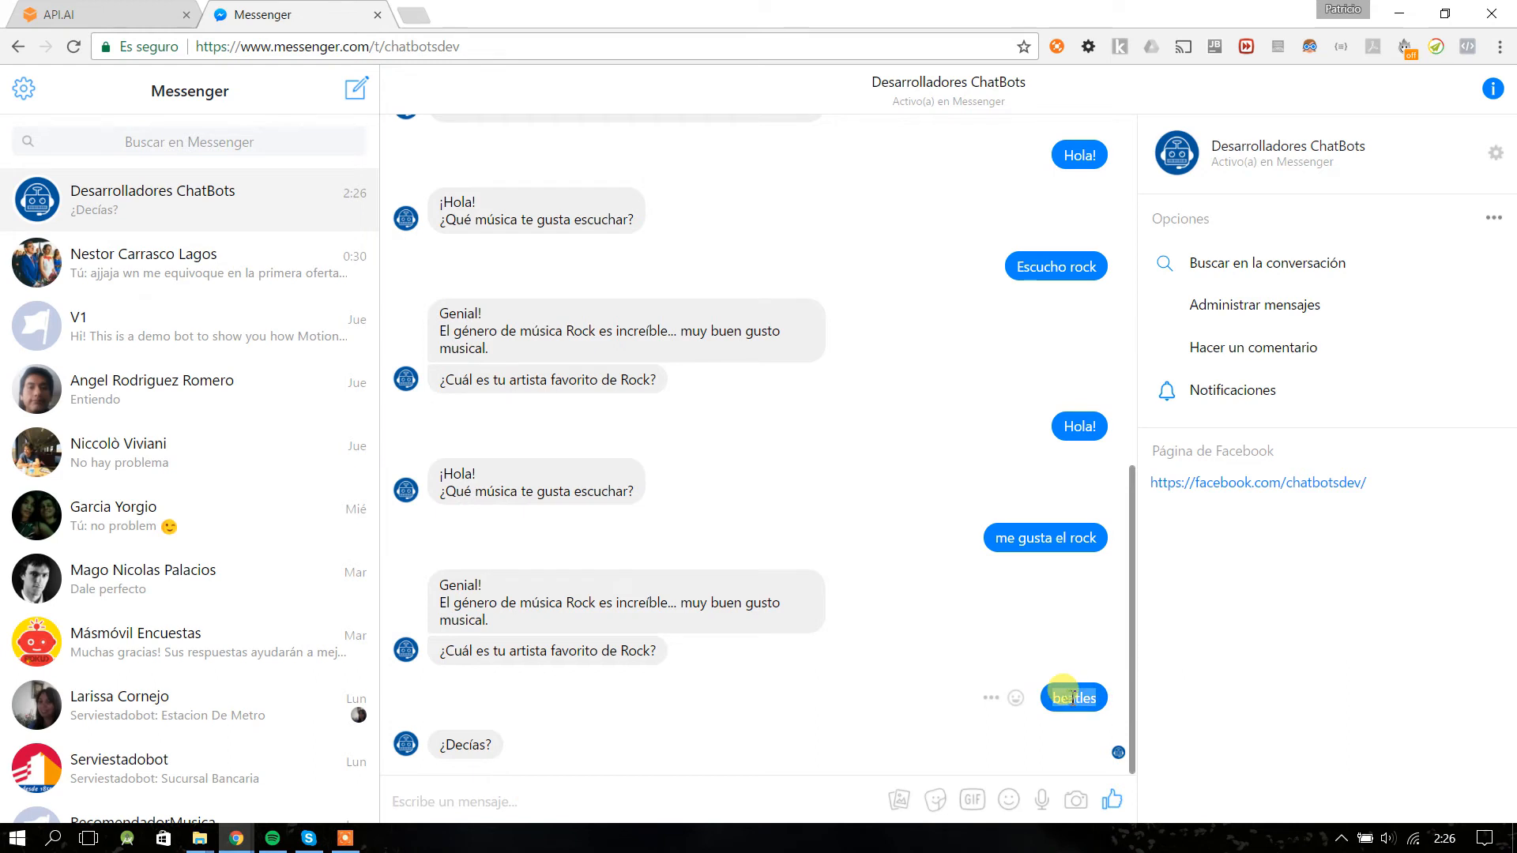
- Switch to API.AI, review the wording before the artist names, and add the user expression "beatles" to the favorite-artist intent
{"action": "left_click", "coordinate": [107, 13]}
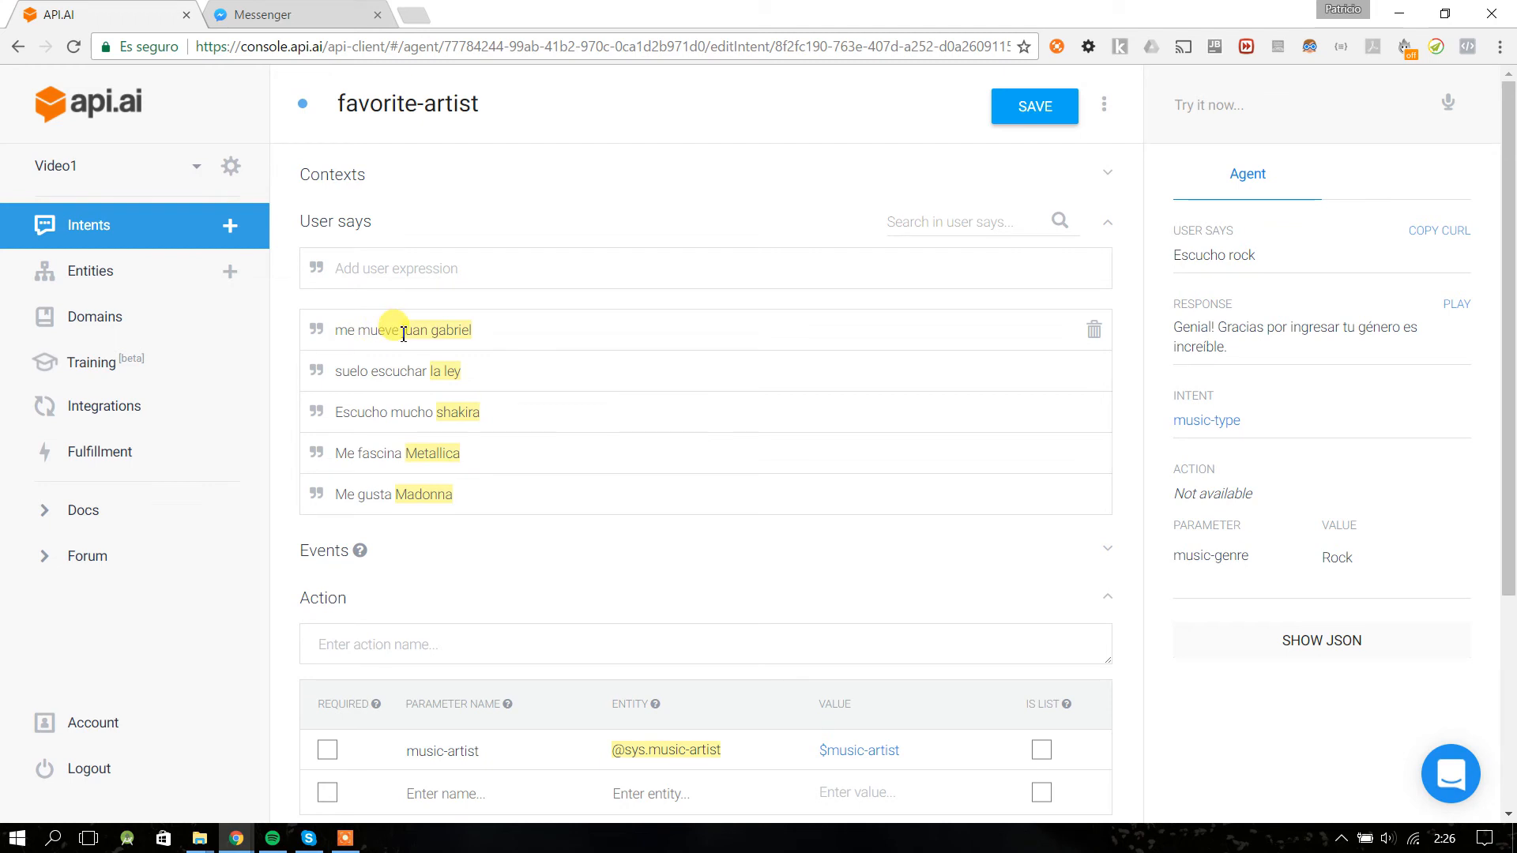
{"action": "left_click_drag", "start_coordinate": [403, 333], "coordinate": [335, 331]}
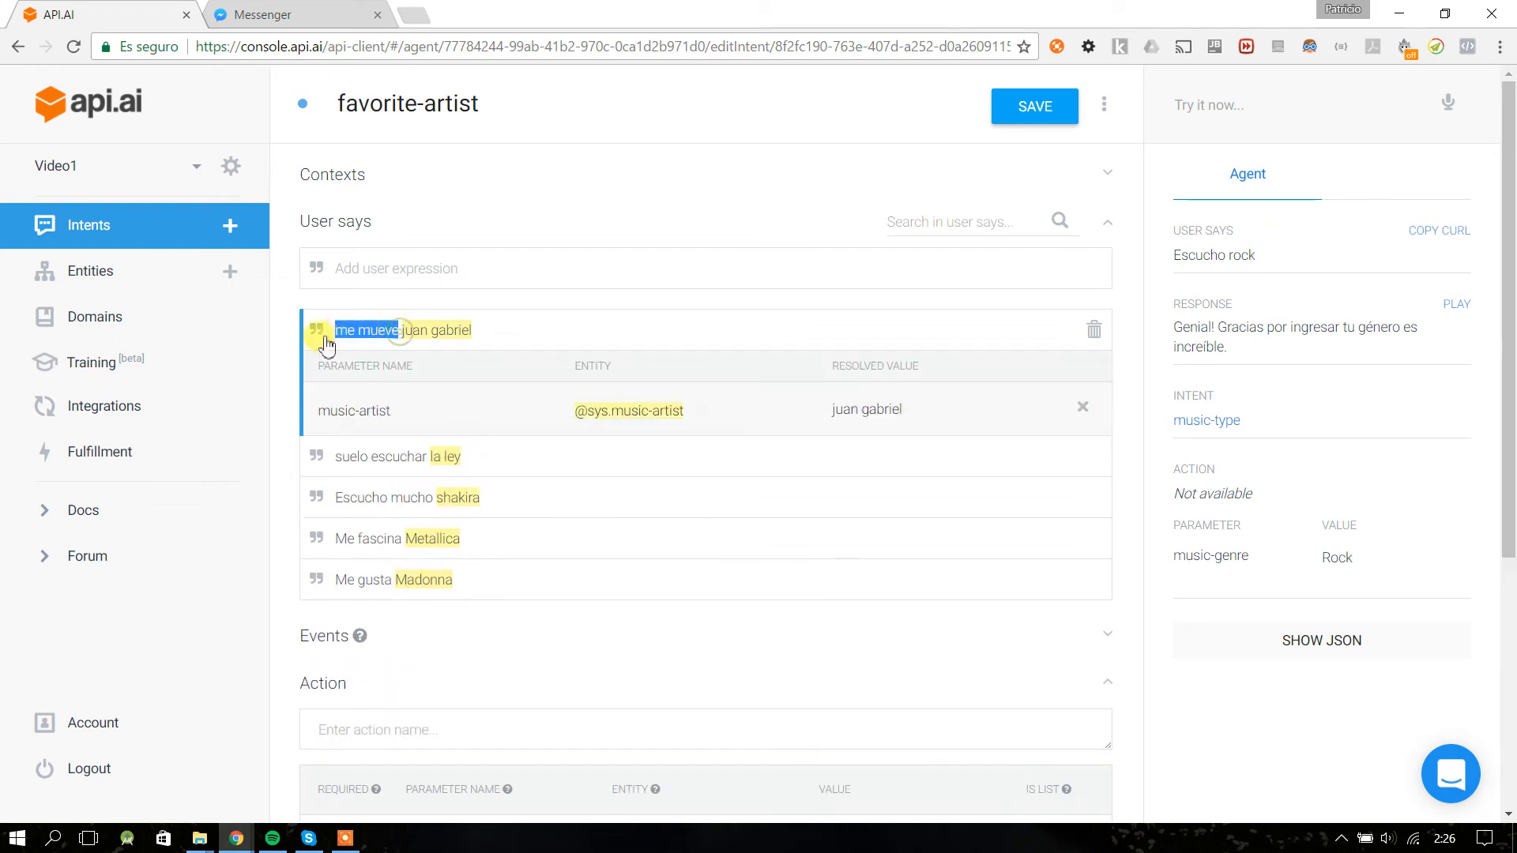
{"action": "left_click", "coordinate": [402, 333]}
{"action": "left_click_drag", "start_coordinate": [400, 332], "coordinate": [323, 335]}
{"action": "left_click_drag", "start_coordinate": [426, 456], "coordinate": [297, 458]}
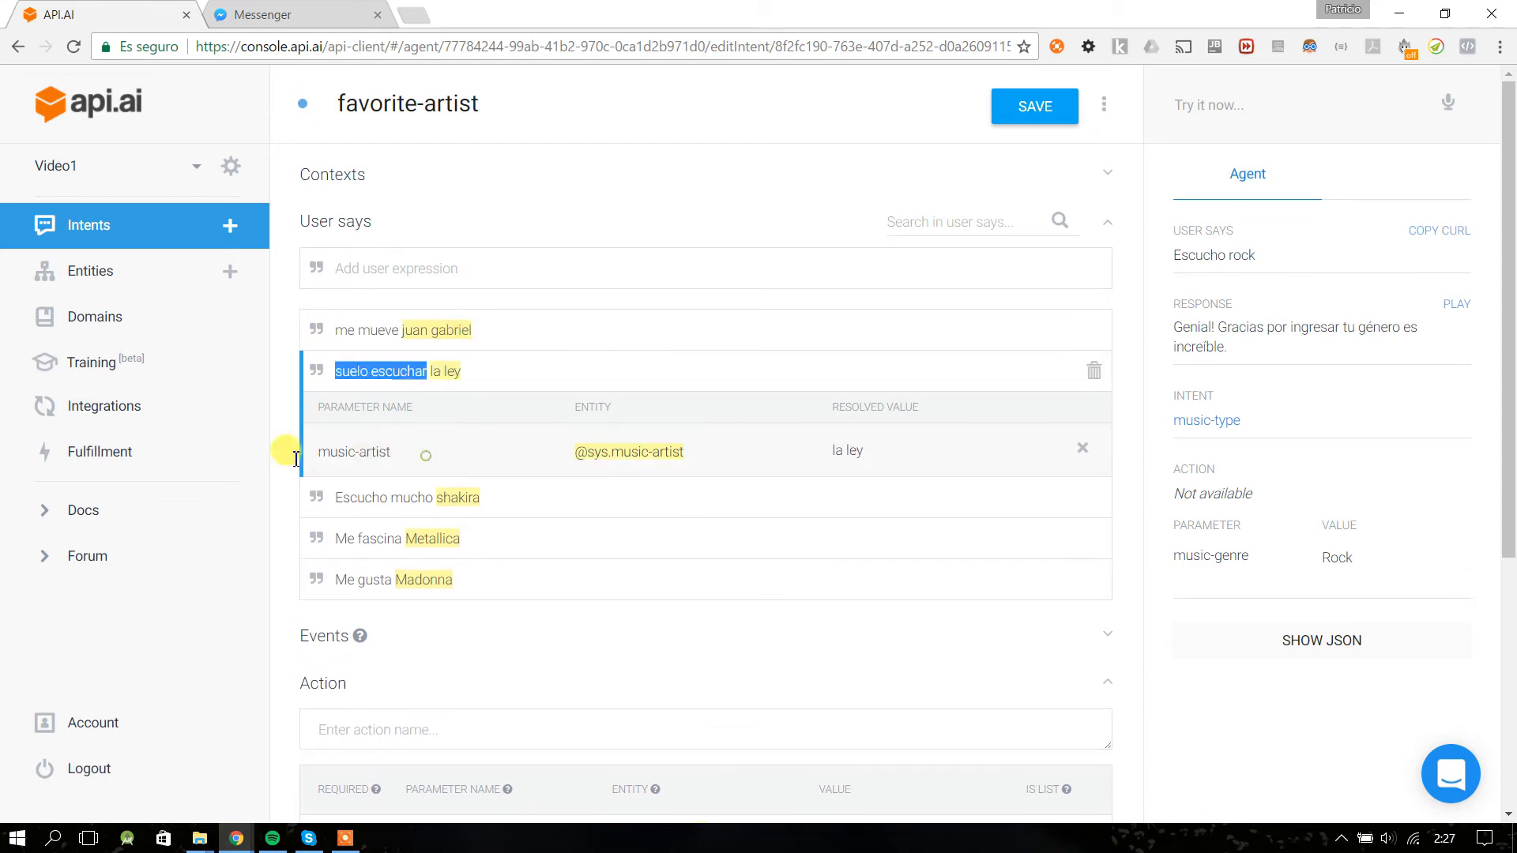
{"action": "mouse_move", "coordinate": [481, 499]}
{"action": "left_mouse_down"}
{"action": "mouse_move", "coordinate": [291, 505]}
{"action": "mouse_move", "coordinate": [434, 501]}
{"action": "left_mouse_up"}
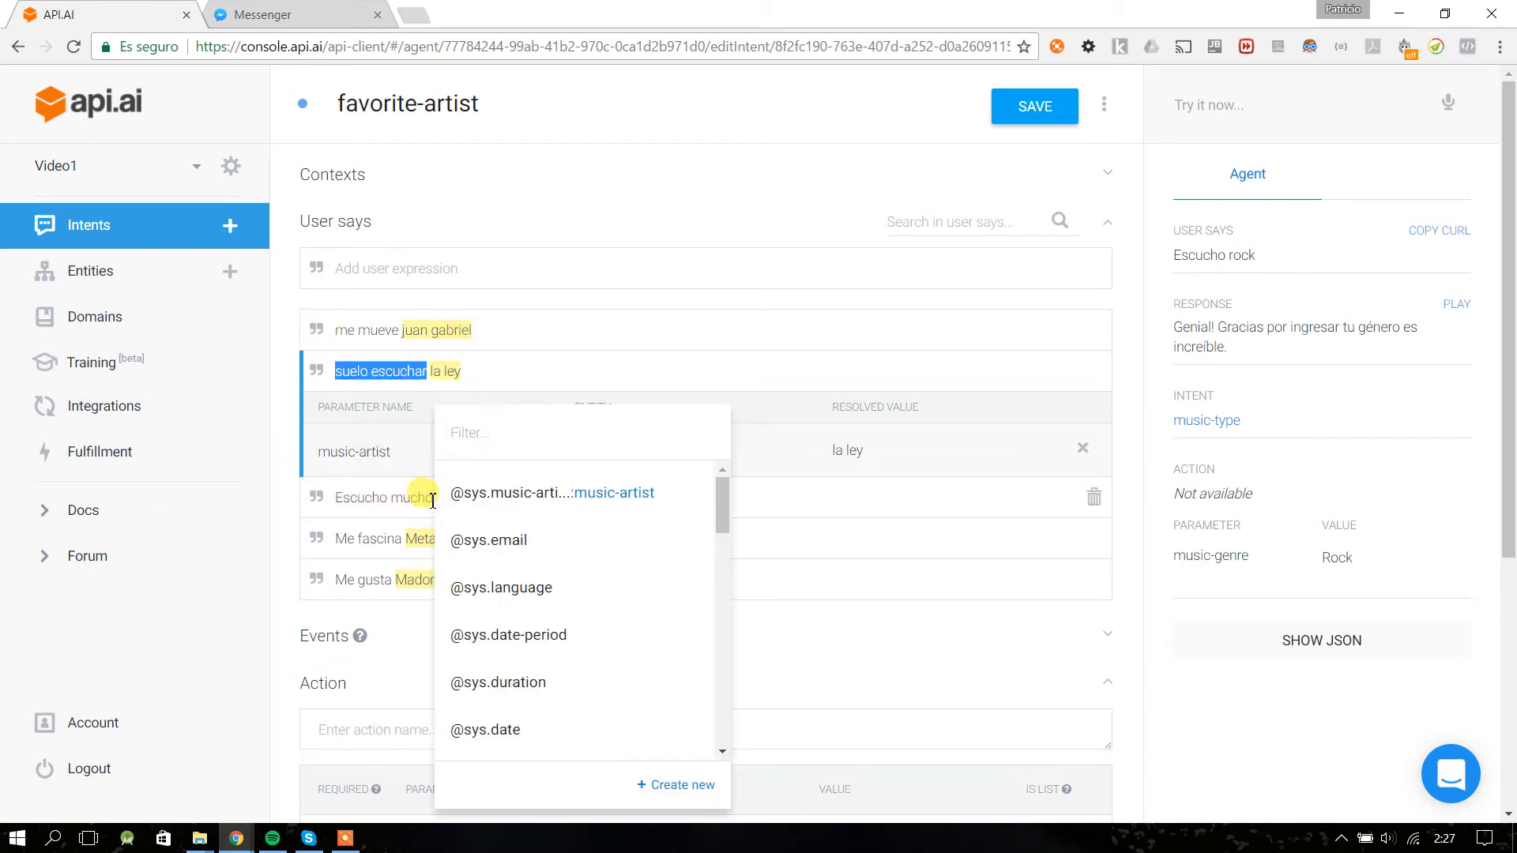
{"action": "left_click", "coordinate": [436, 493]}
{"action": "left_click", "coordinate": [384, 269]}
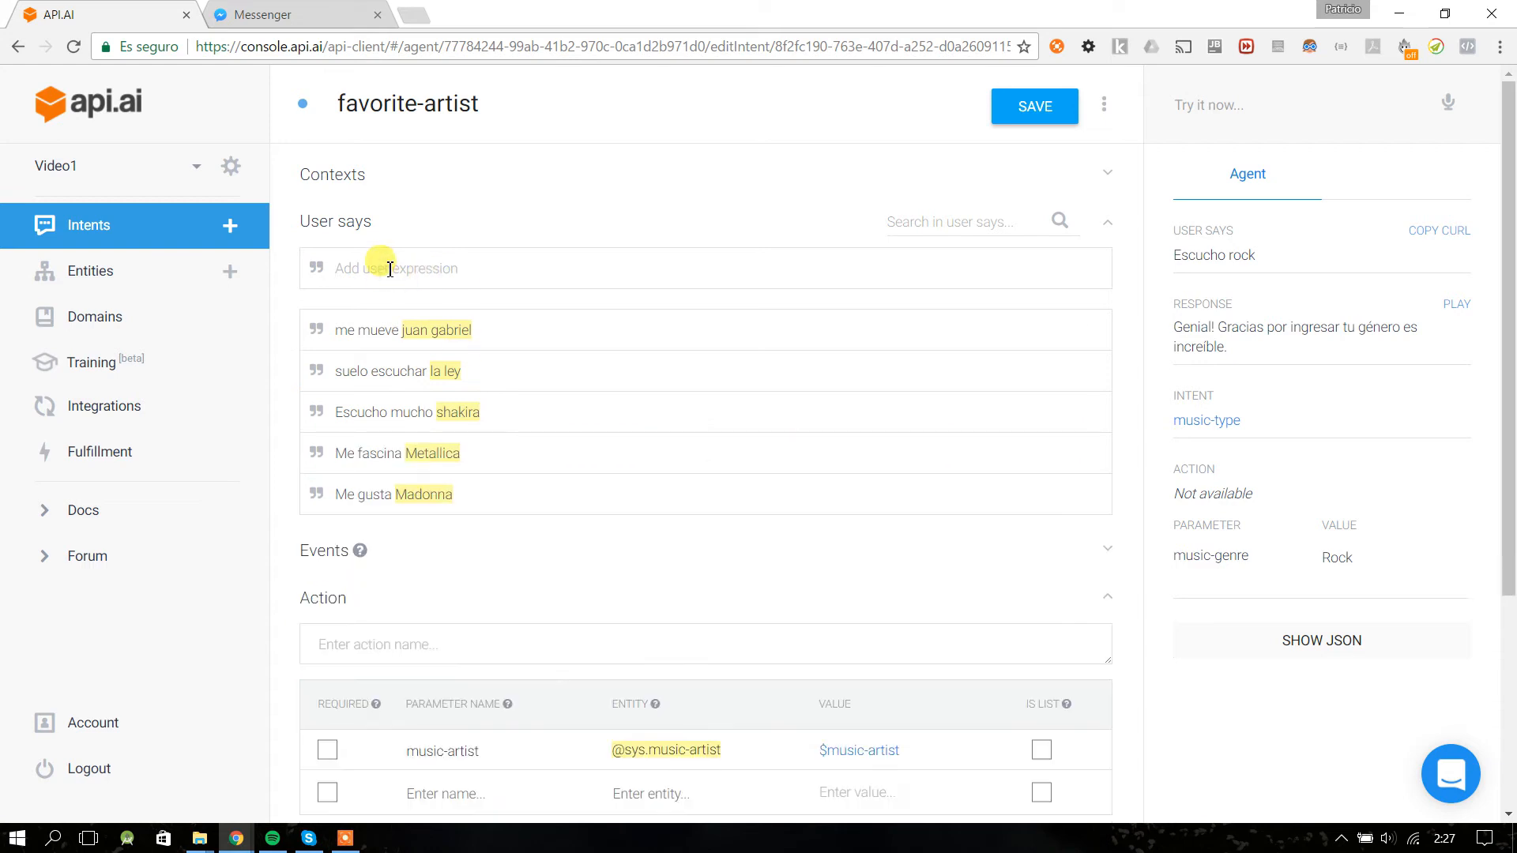
{"action": "type", "text": "beatles"}
{"action": "key", "text": "Return"}
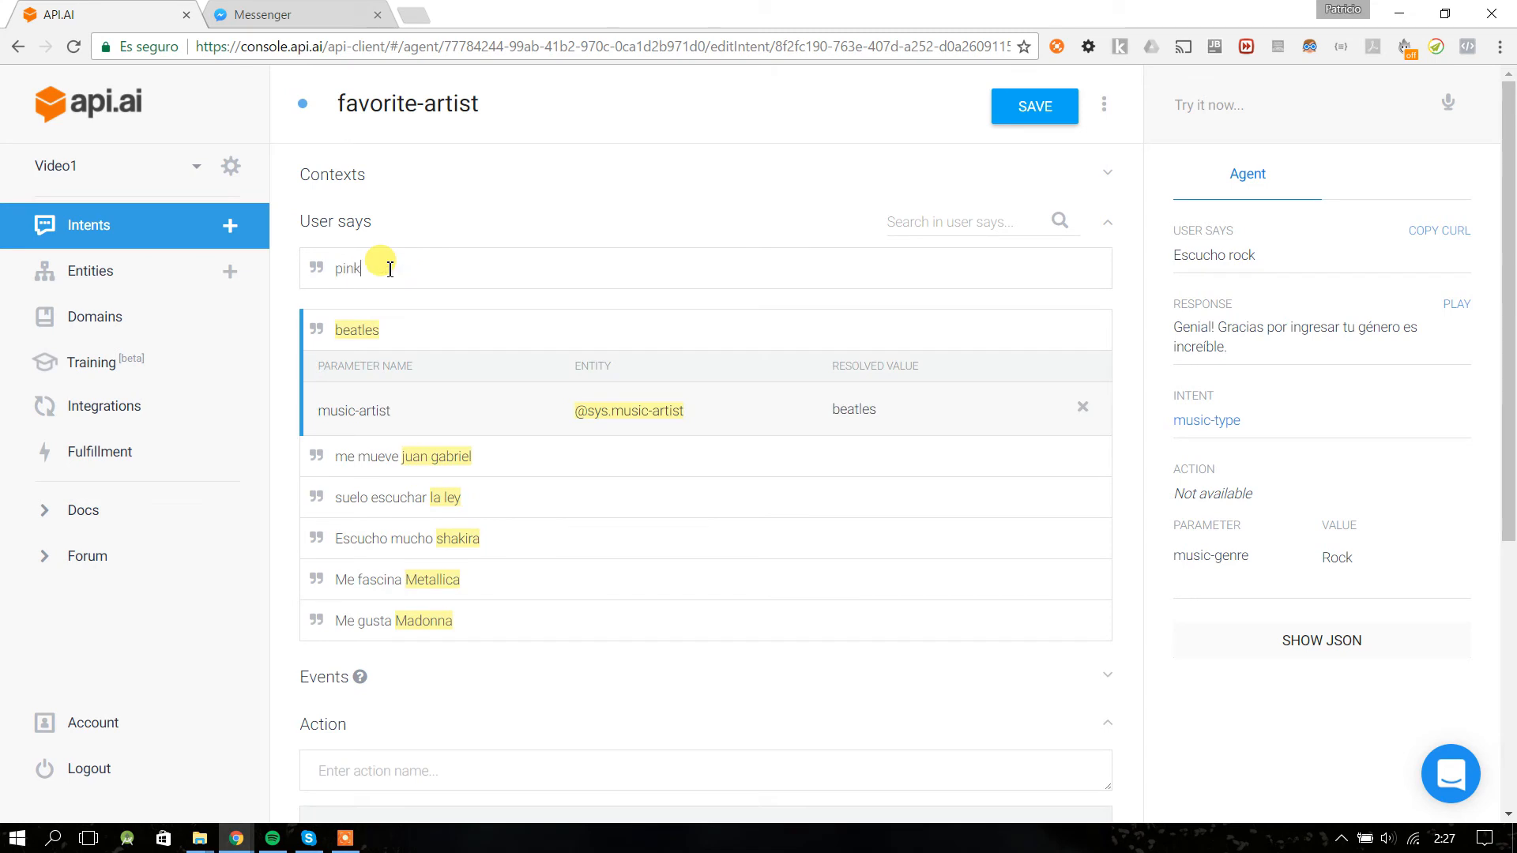
- Add the user expressions "pink" and "pink floyd" to the favorite-artist intent and save it
{"action": "key", "text": "Return"}
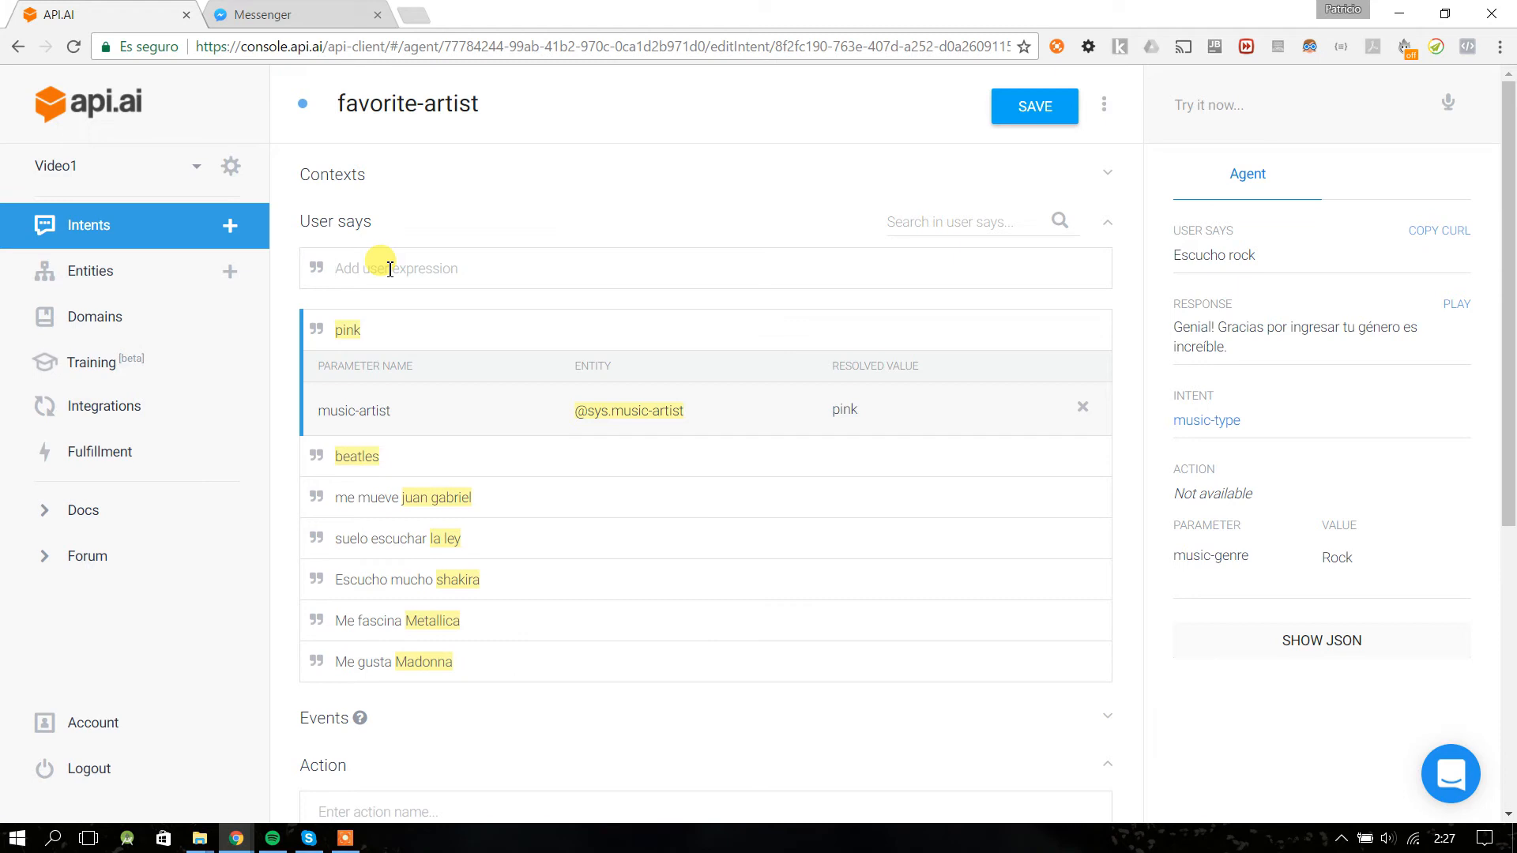
{"action": "type", "text": "pink floyd"}
{"action": "key", "text": "Return"}
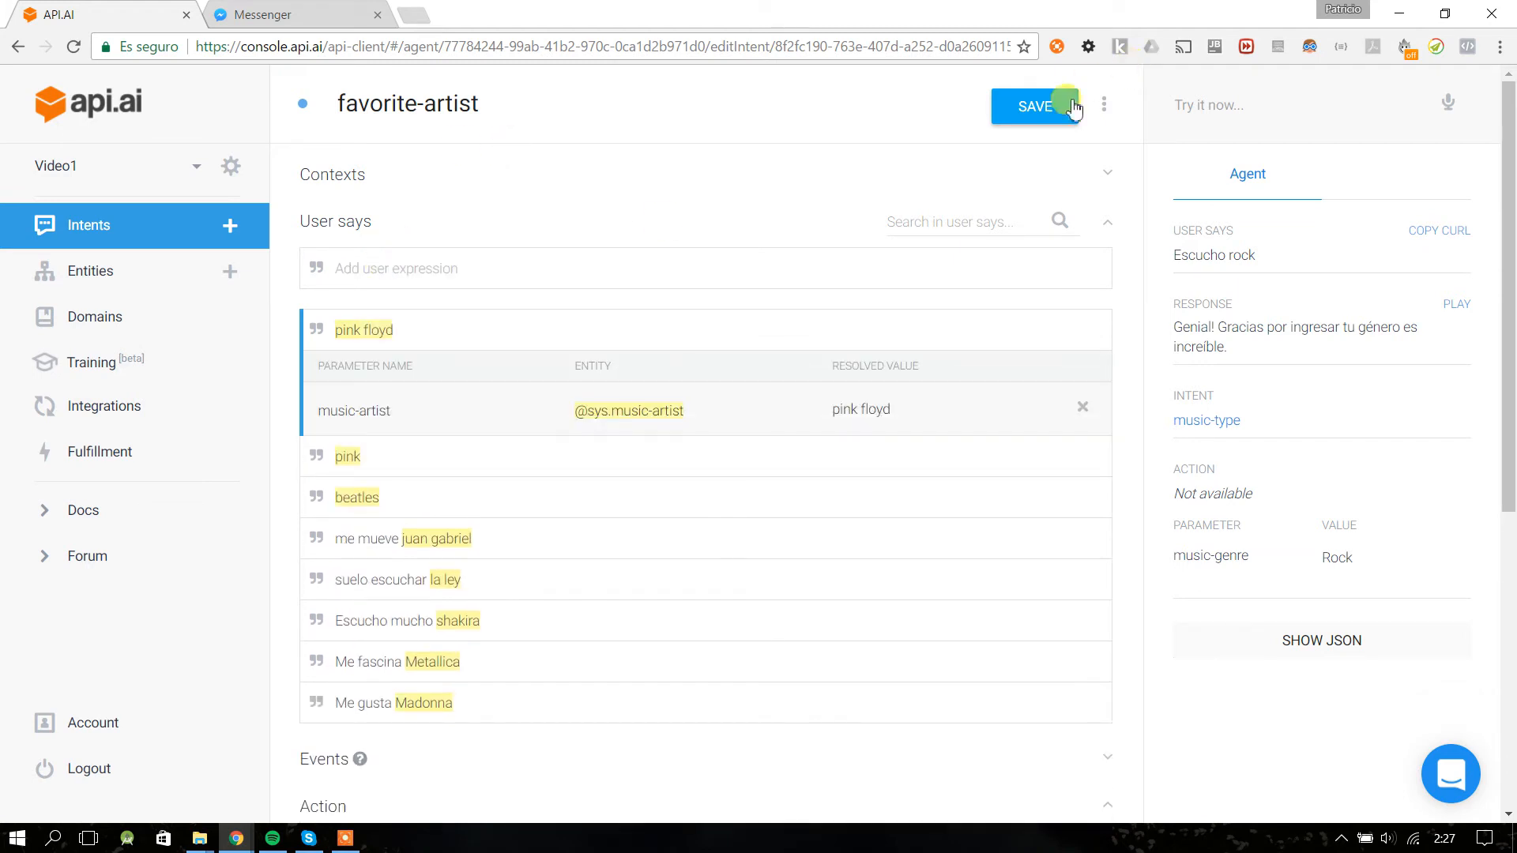
{"action": "left_click", "coordinate": [1059, 104]}
{"action": "scroll", "coordinate": [339, 383], "scroll_direction": "down", "scroll_amount": 3}
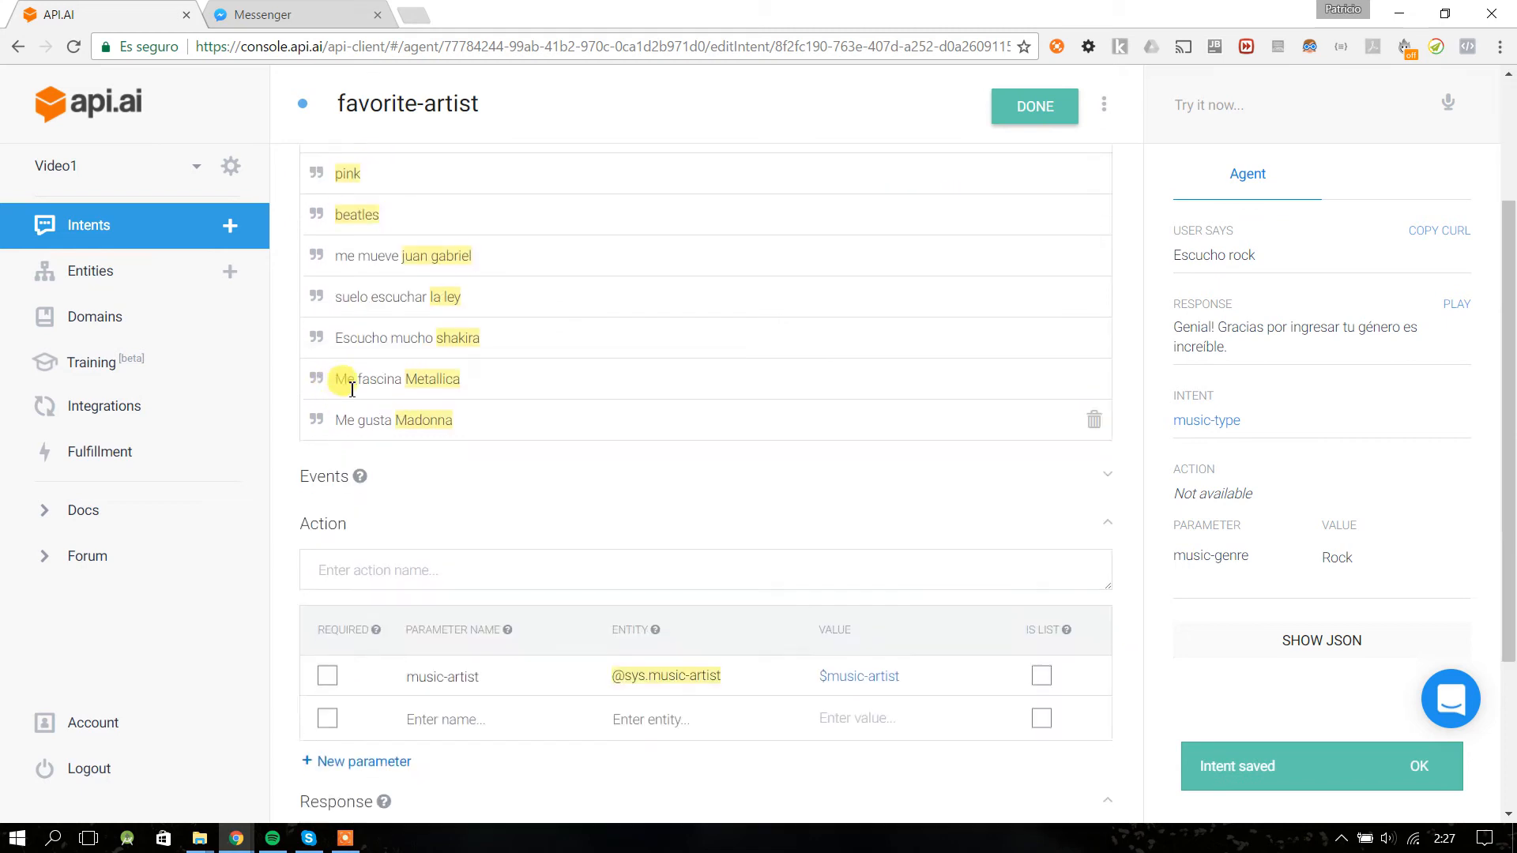
{"action": "scroll", "coordinate": [403, 398], "scroll_direction": "up", "scroll_amount": 1}
{"action": "scroll", "coordinate": [348, 198], "scroll_direction": "up", "scroll_amount": 2}
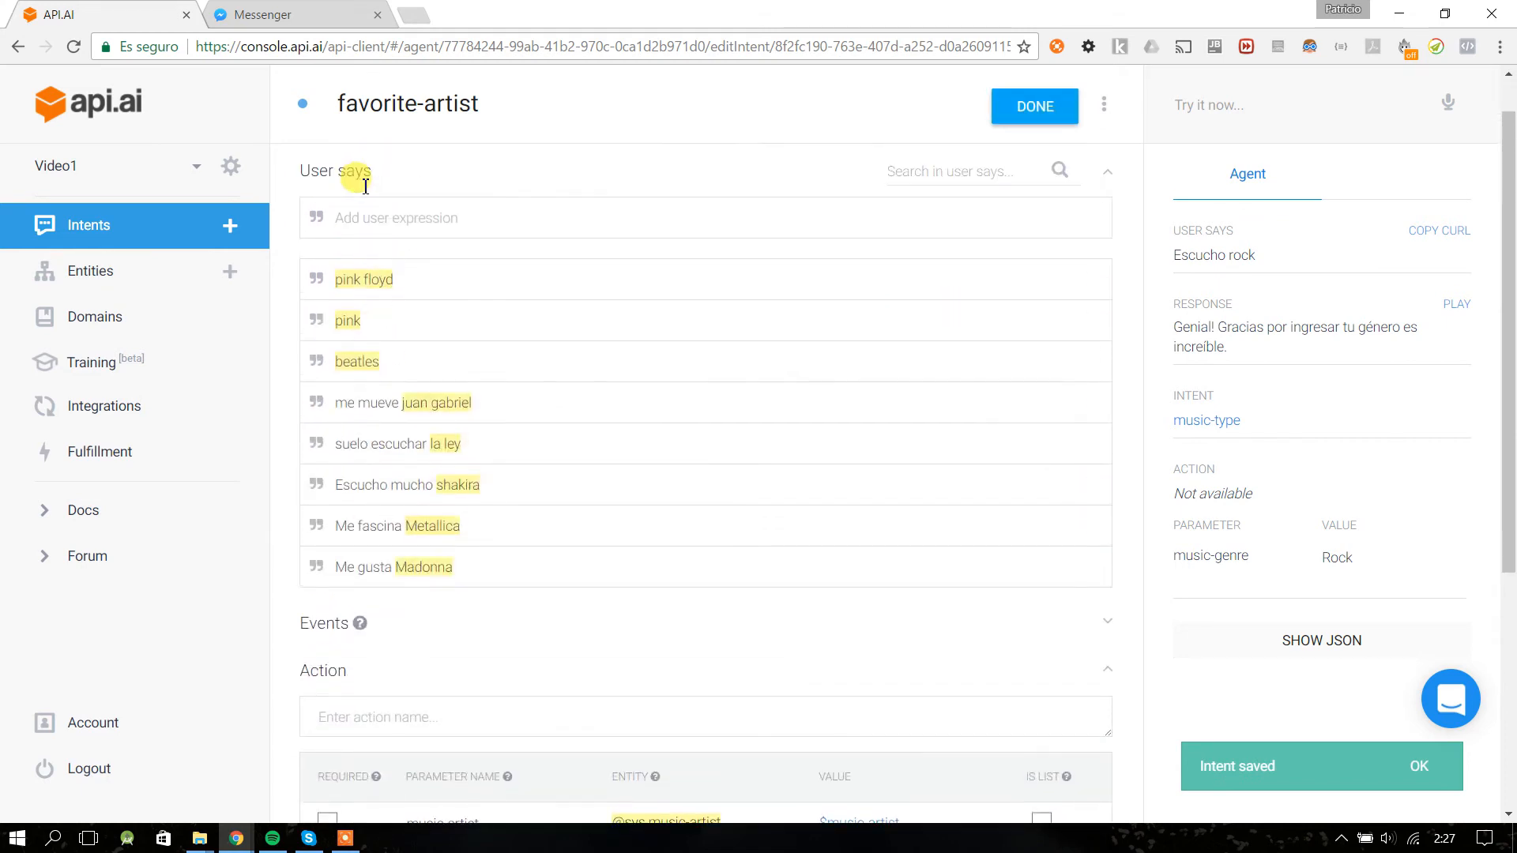
{"action": "left_click", "coordinate": [377, 339]}
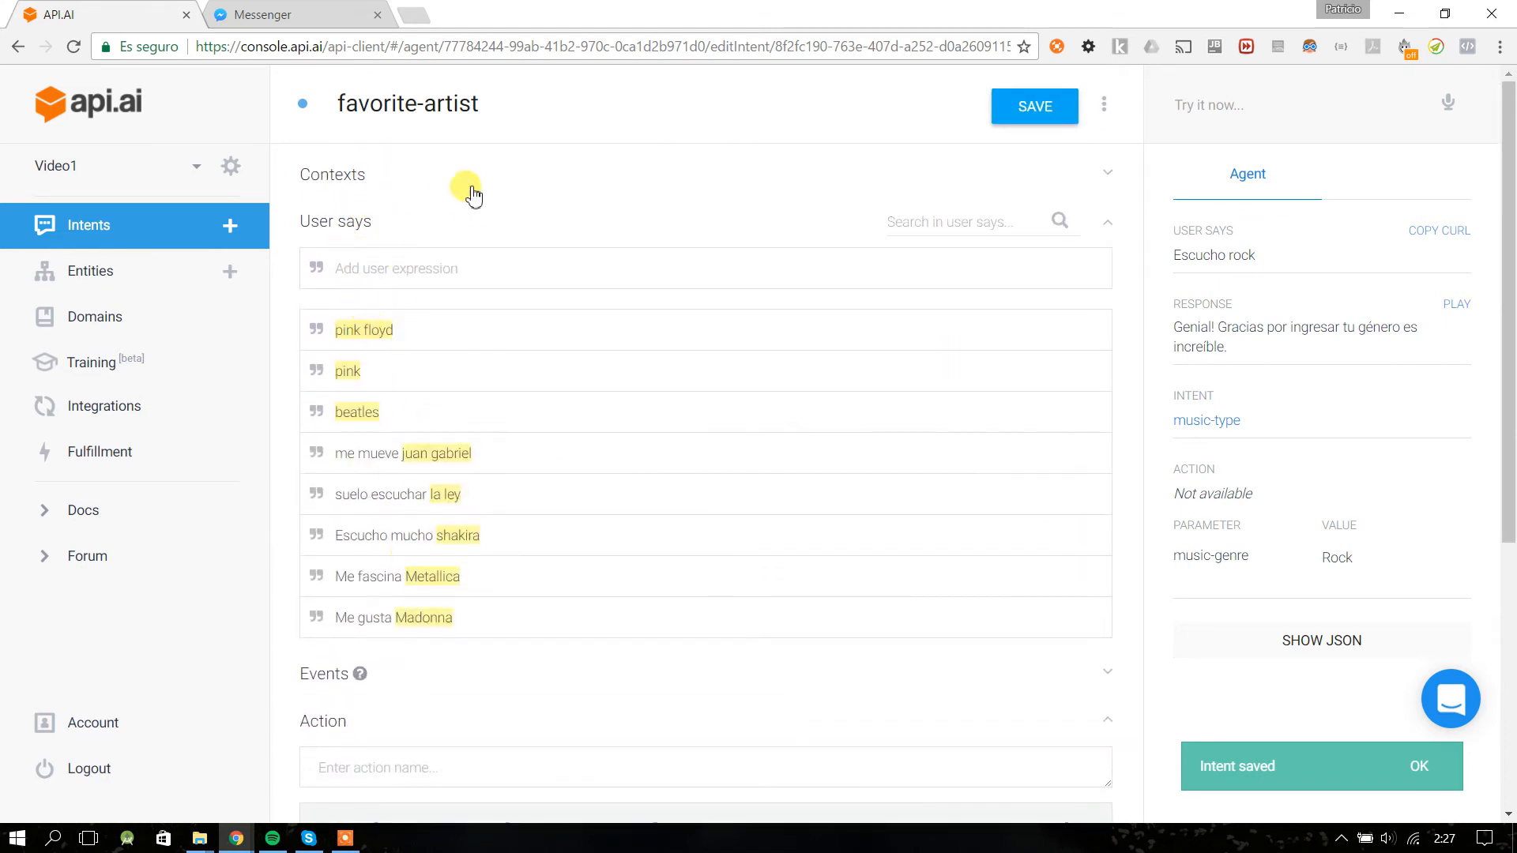
- Switch to Messenger and restart the bot test by sending "Hola!" and "escucho rock"
{"action": "left_click", "coordinate": [312, 12]}
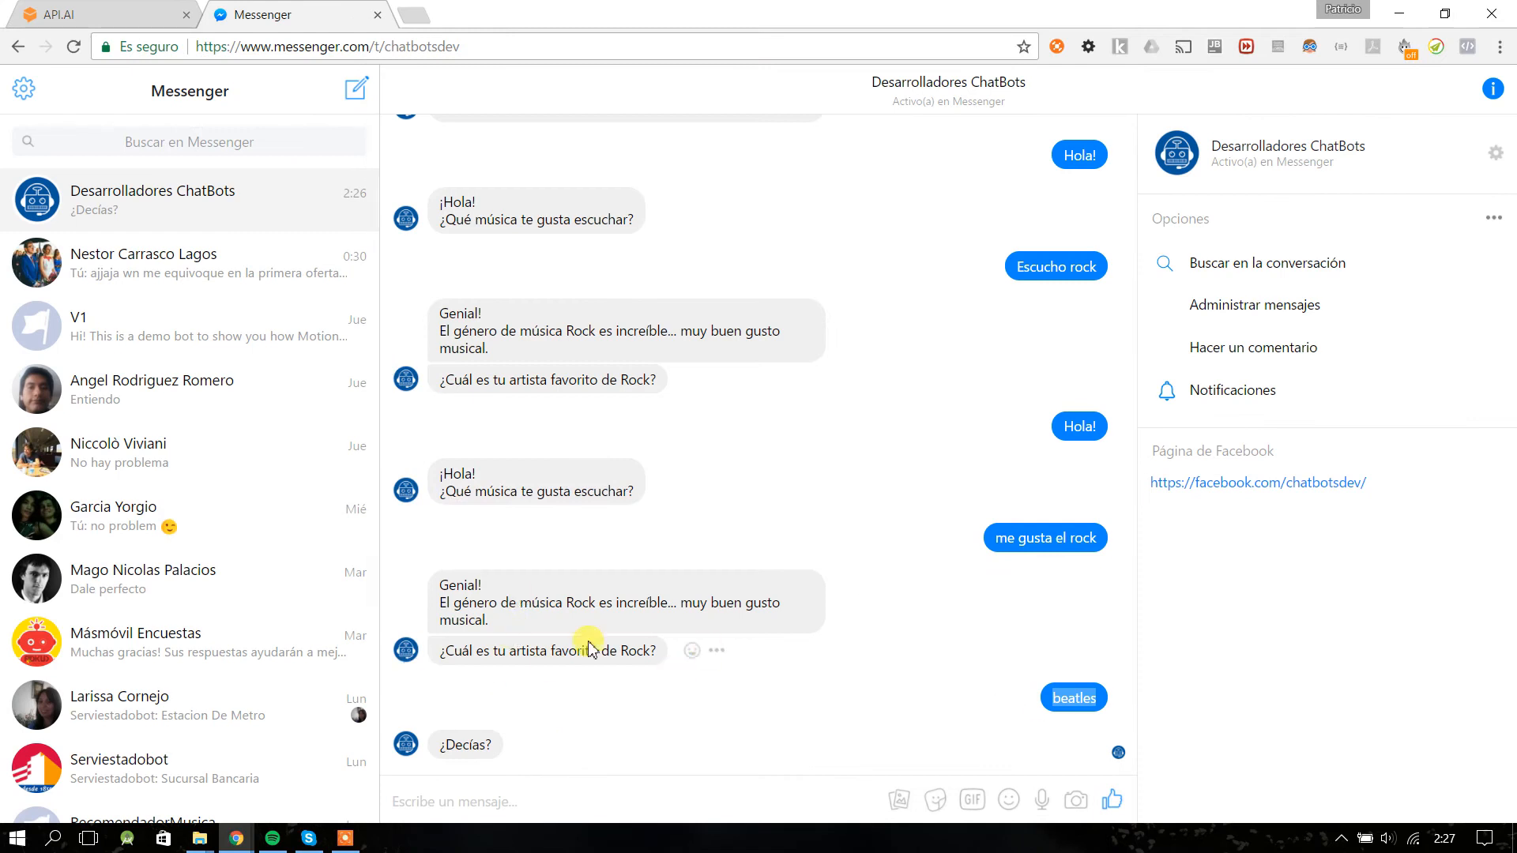
{"action": "left_click", "coordinate": [516, 651]}
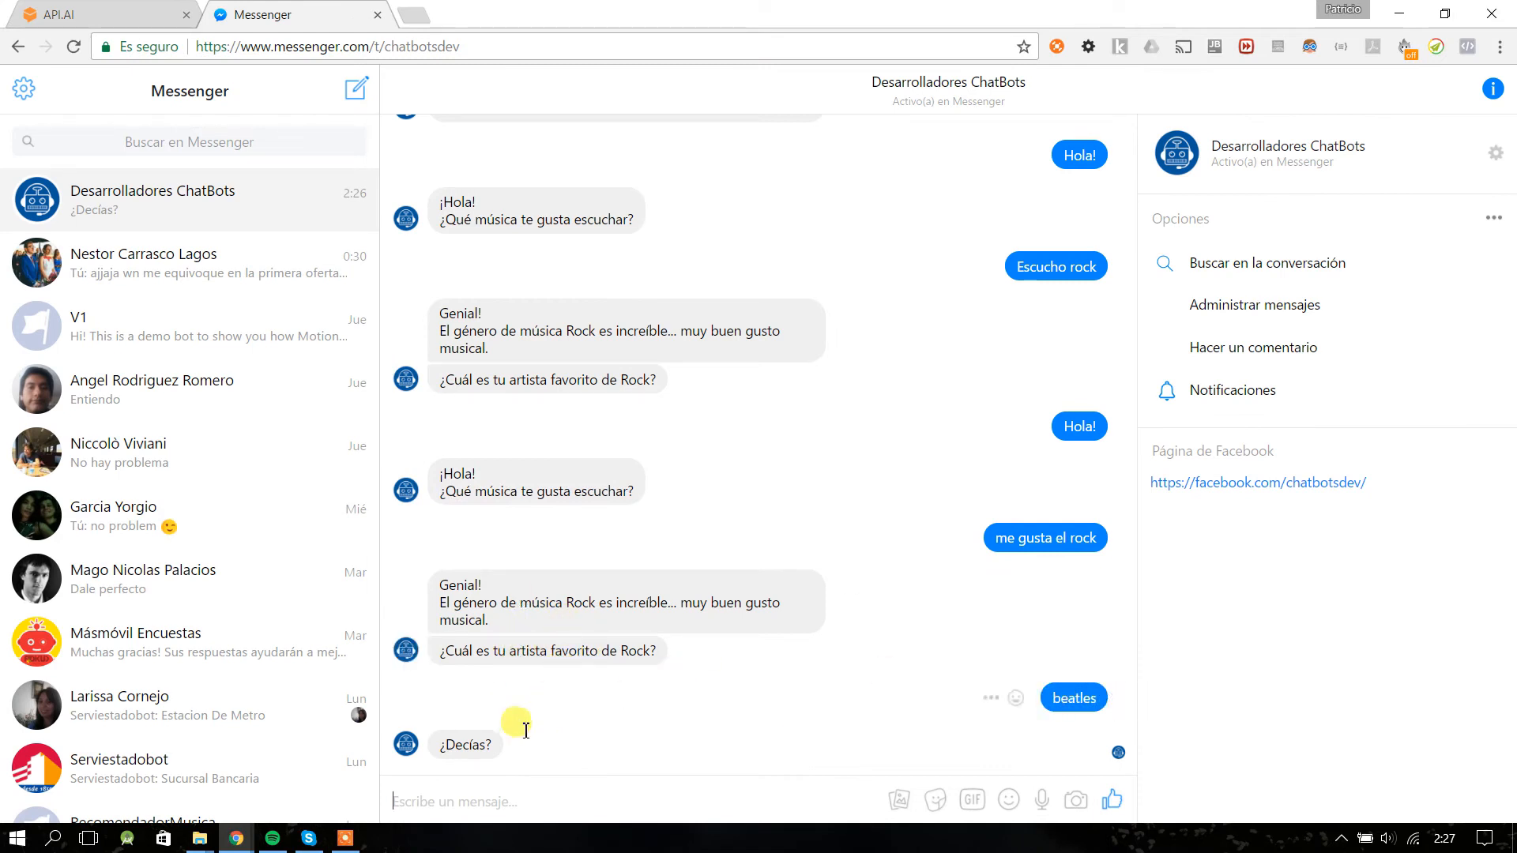
{"action": "type", "text": "Hola!"}
{"action": "key", "text": "Return"}
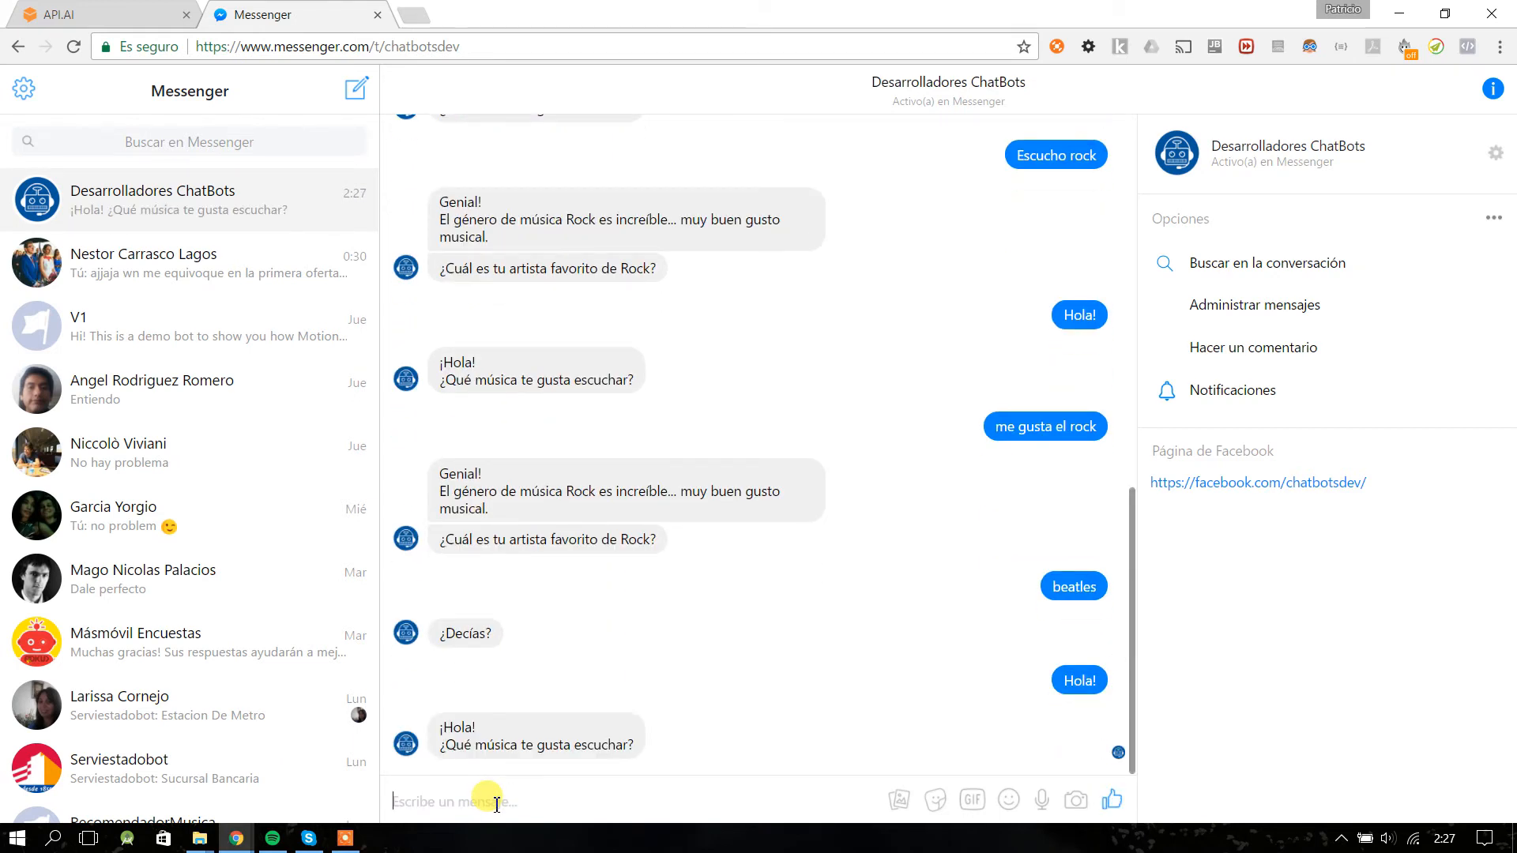
{"action": "type", "text": "escucho rock"}
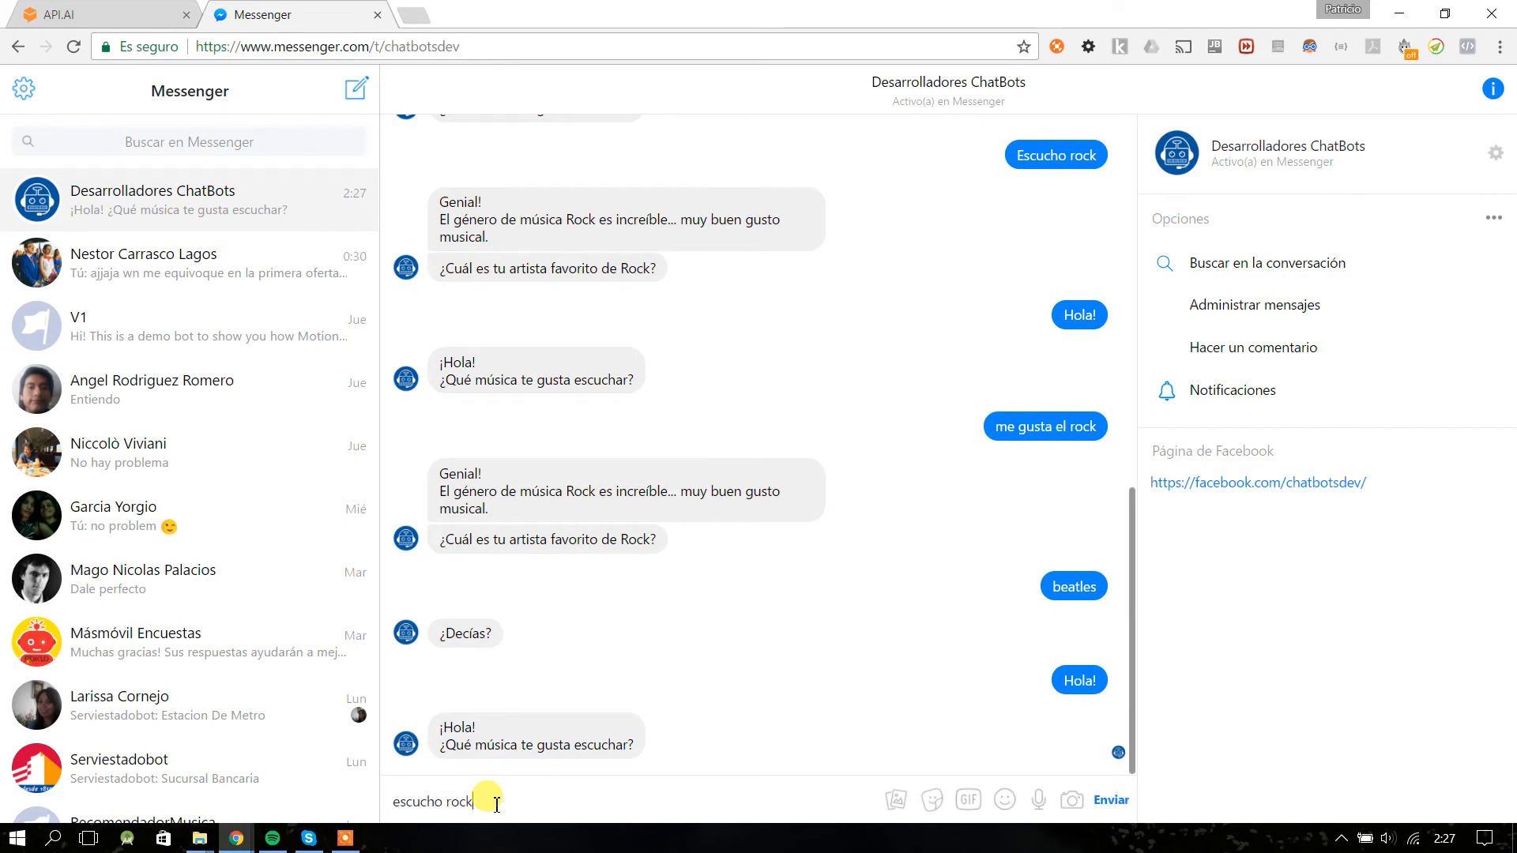
{"action": "key", "text": "Return"}
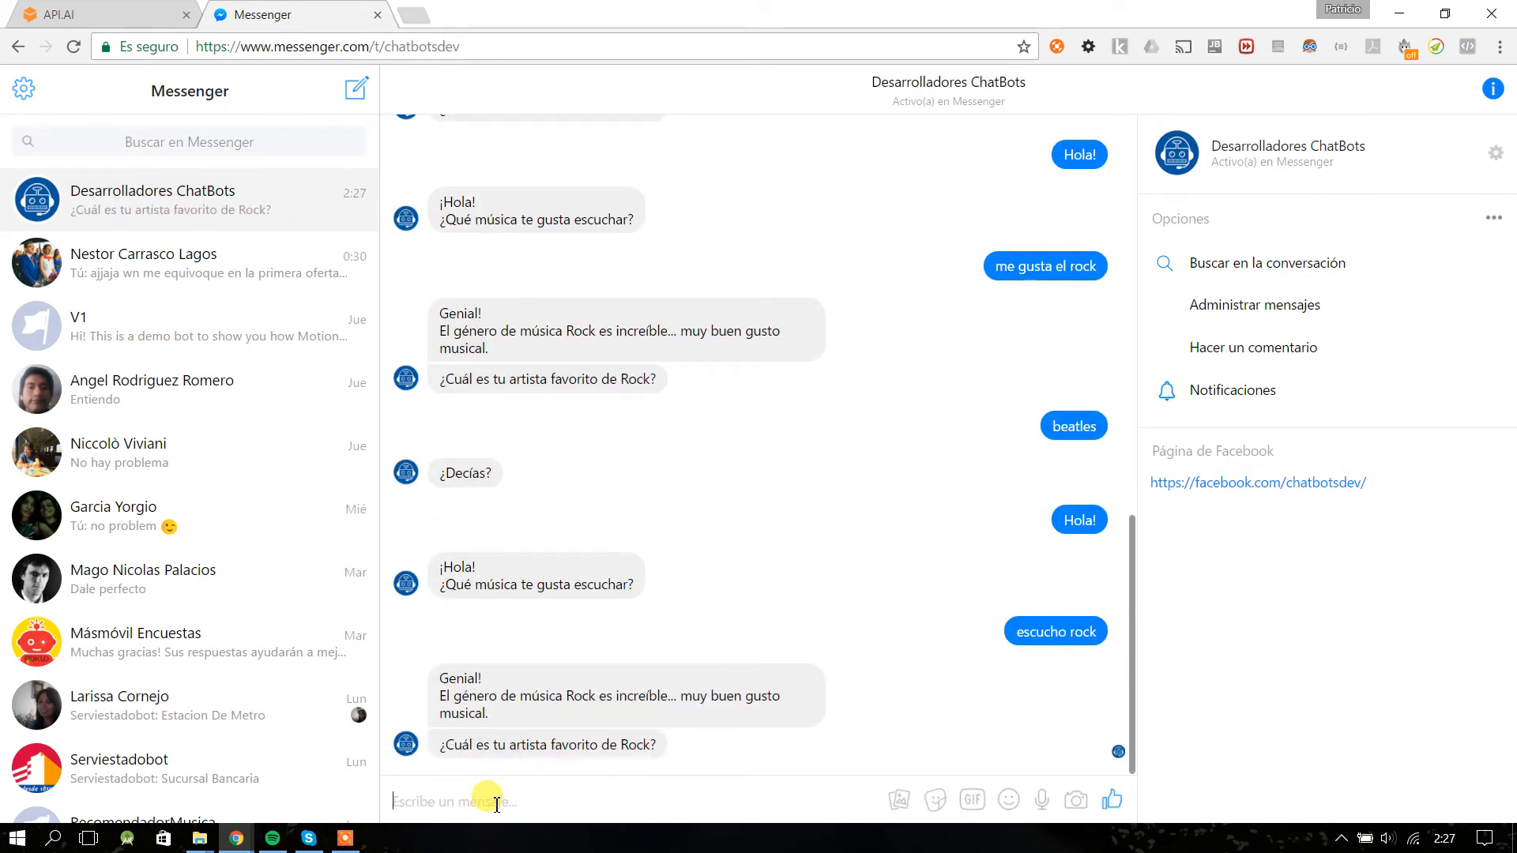
- Reply to the artist question with "beatles" and check the artist name in the bot's answer
{"action": "type", "text": "beatles"}
{"action": "key", "text": "Return"}
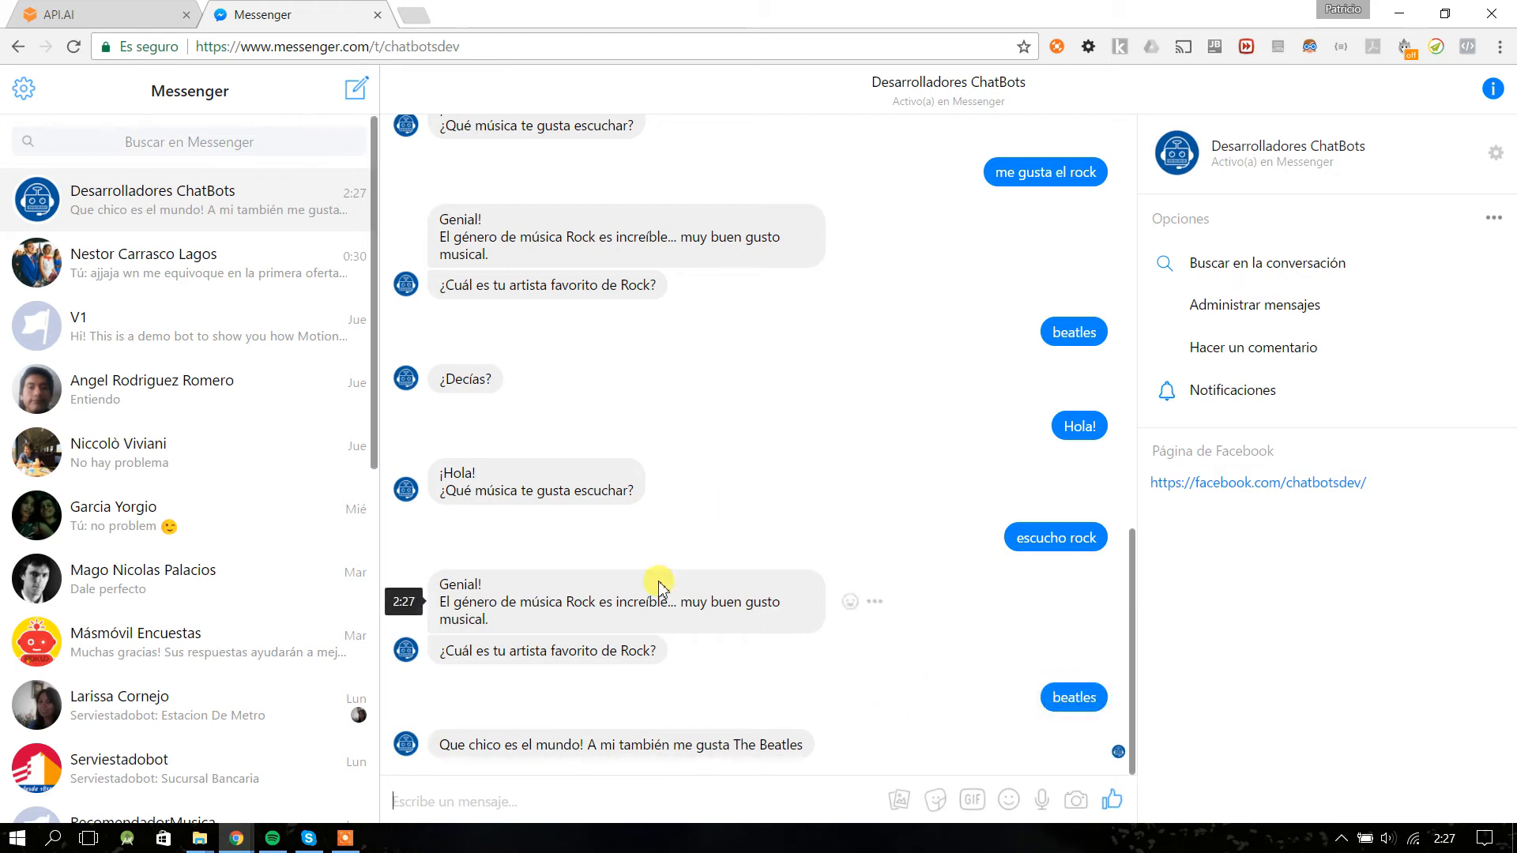
{"action": "left_click_drag", "start_coordinate": [437, 745], "coordinate": [734, 748]}
{"action": "left_click", "coordinate": [745, 752]}
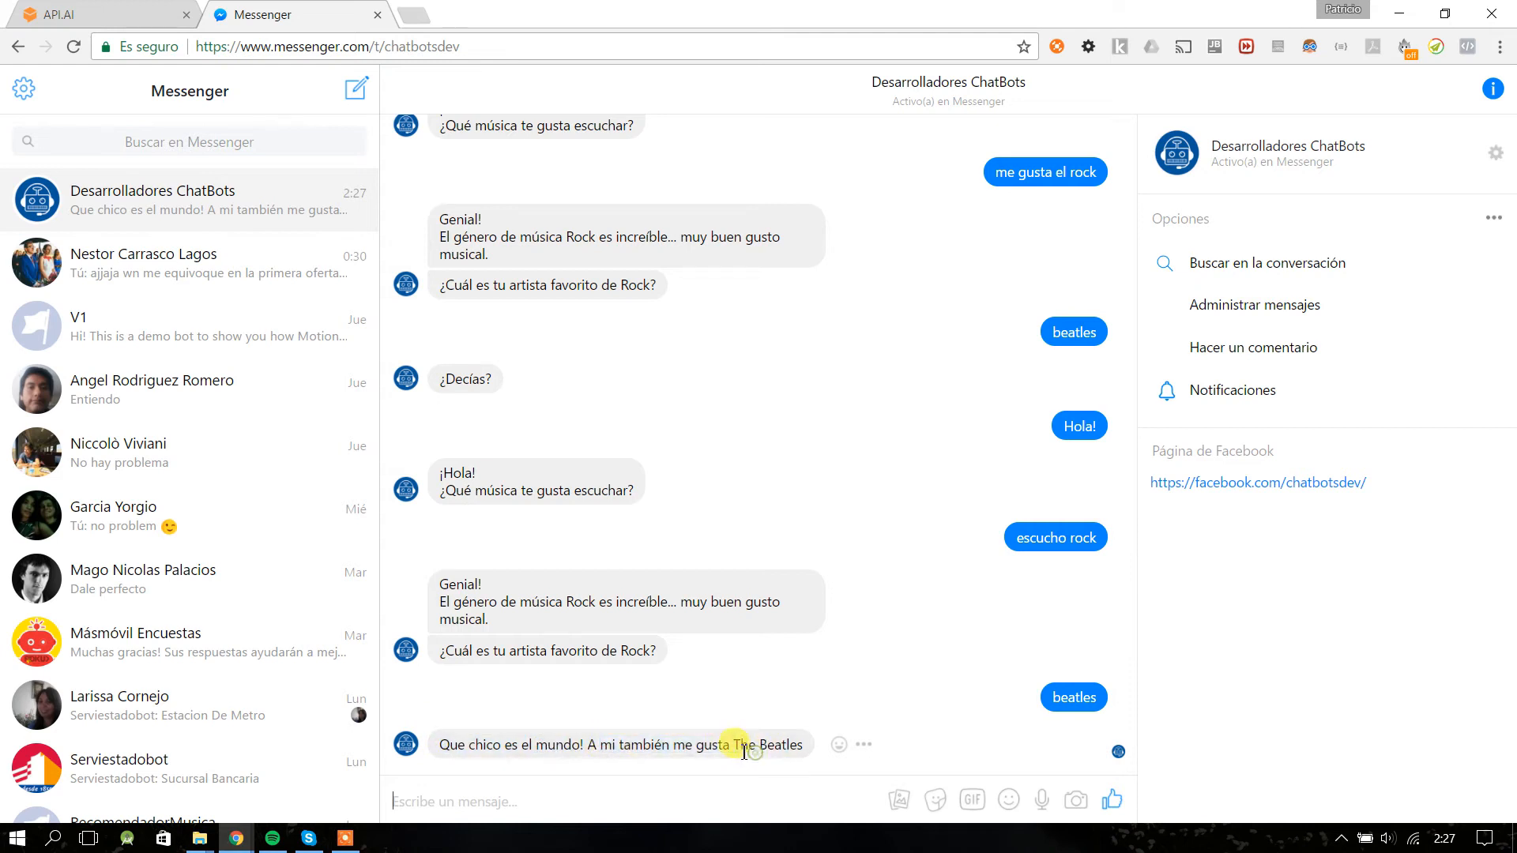
{"action": "left_click_drag", "start_coordinate": [732, 746], "coordinate": [847, 754]}
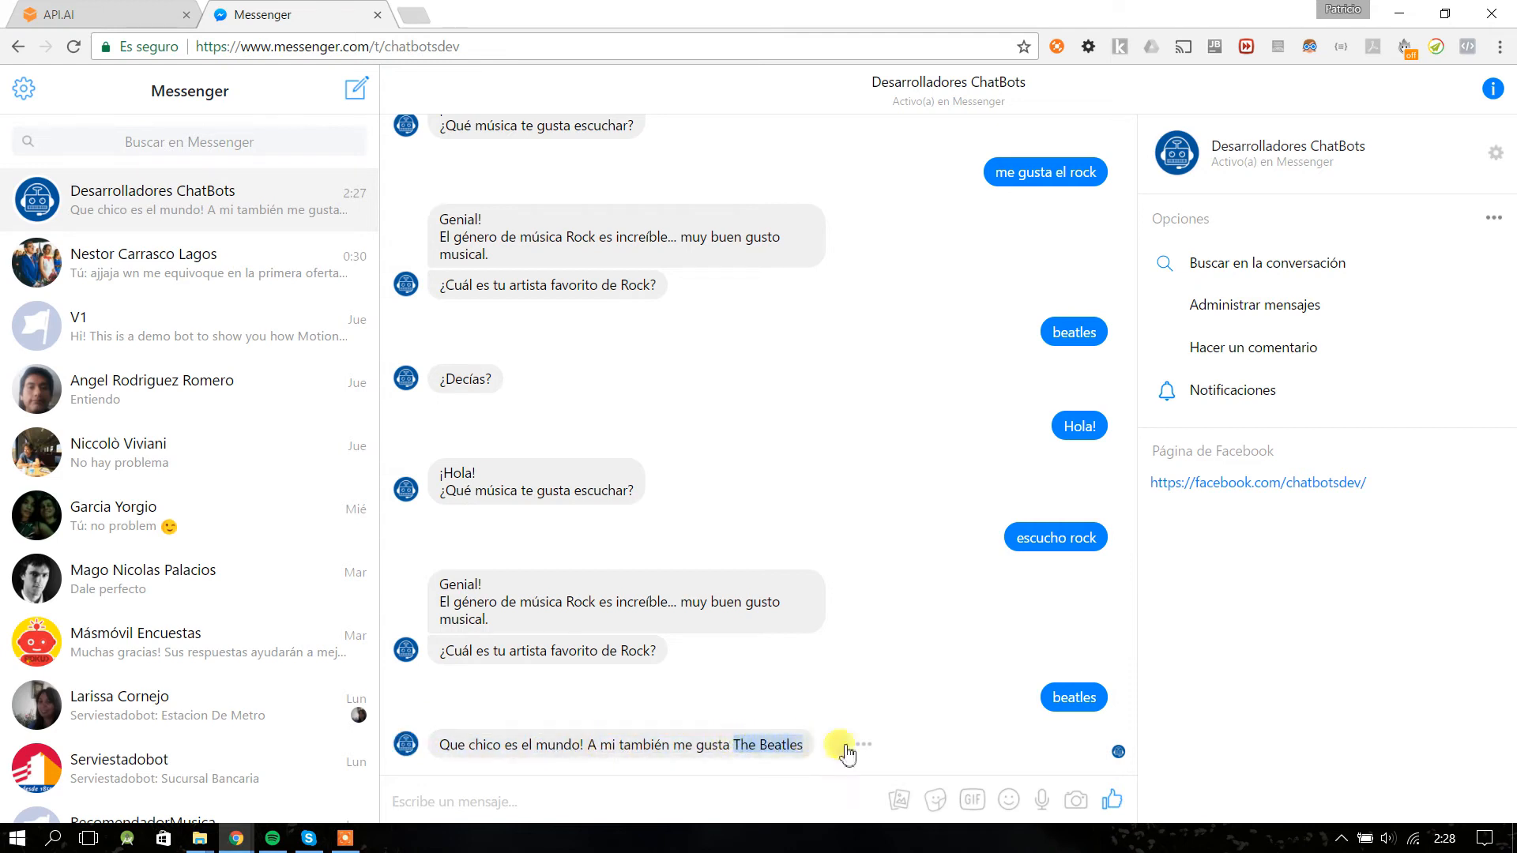
- Compare the artist name in the bot's last Messenger answer with the favorite-artist intent's music-artist parameter in API.AI
{"action": "left_click", "coordinate": [767, 745]}
{"action": "left_click_drag", "start_coordinate": [733, 747], "coordinate": [812, 745]}
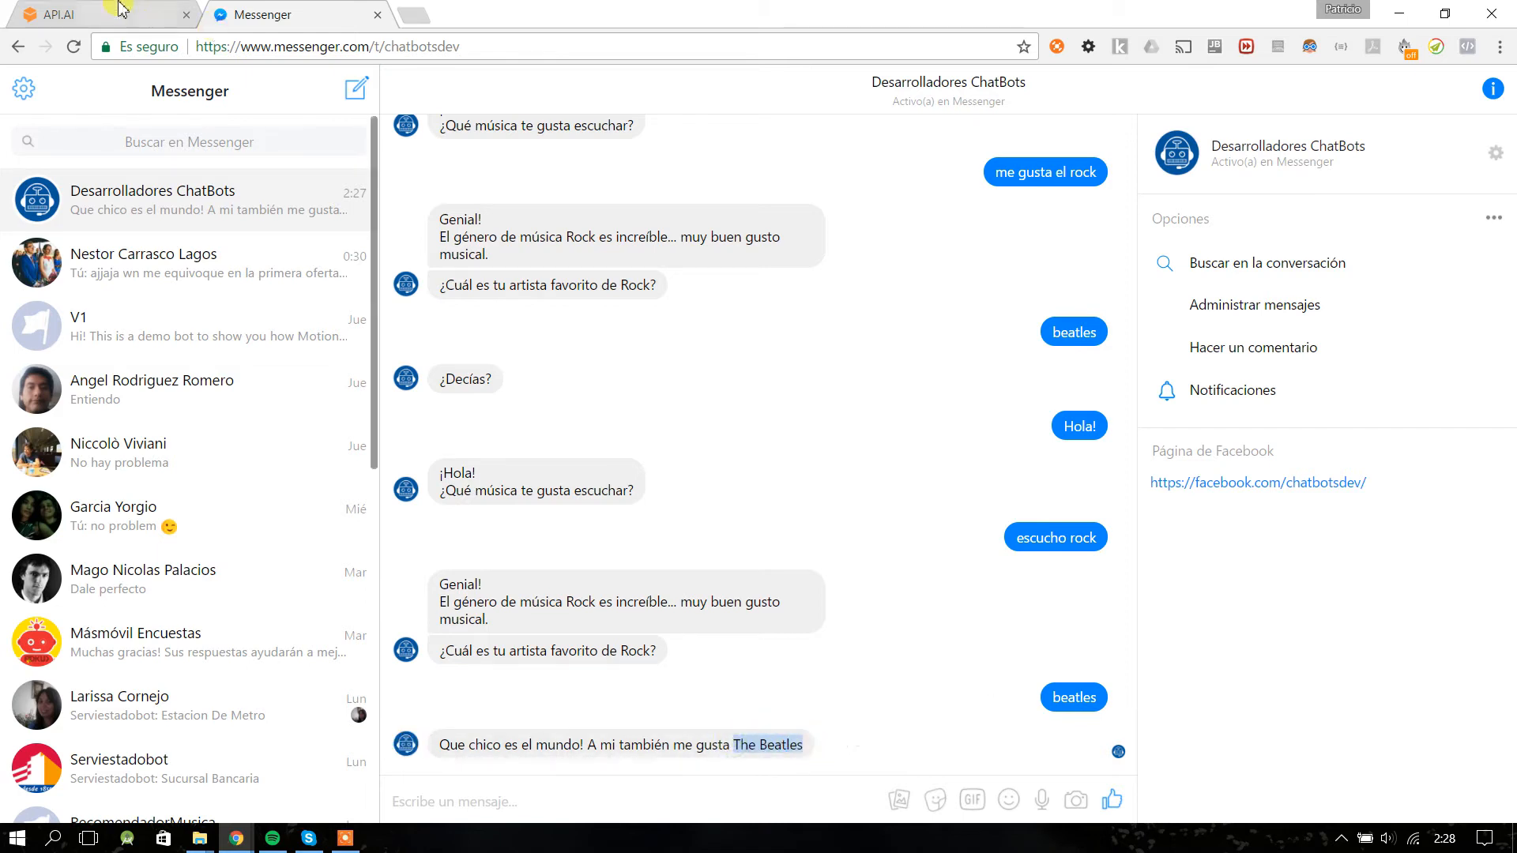
{"action": "key", "text": "ctrl+Tab"}
{"action": "scroll", "coordinate": [516, 514], "scroll_direction": "down", "scroll_amount": 5}
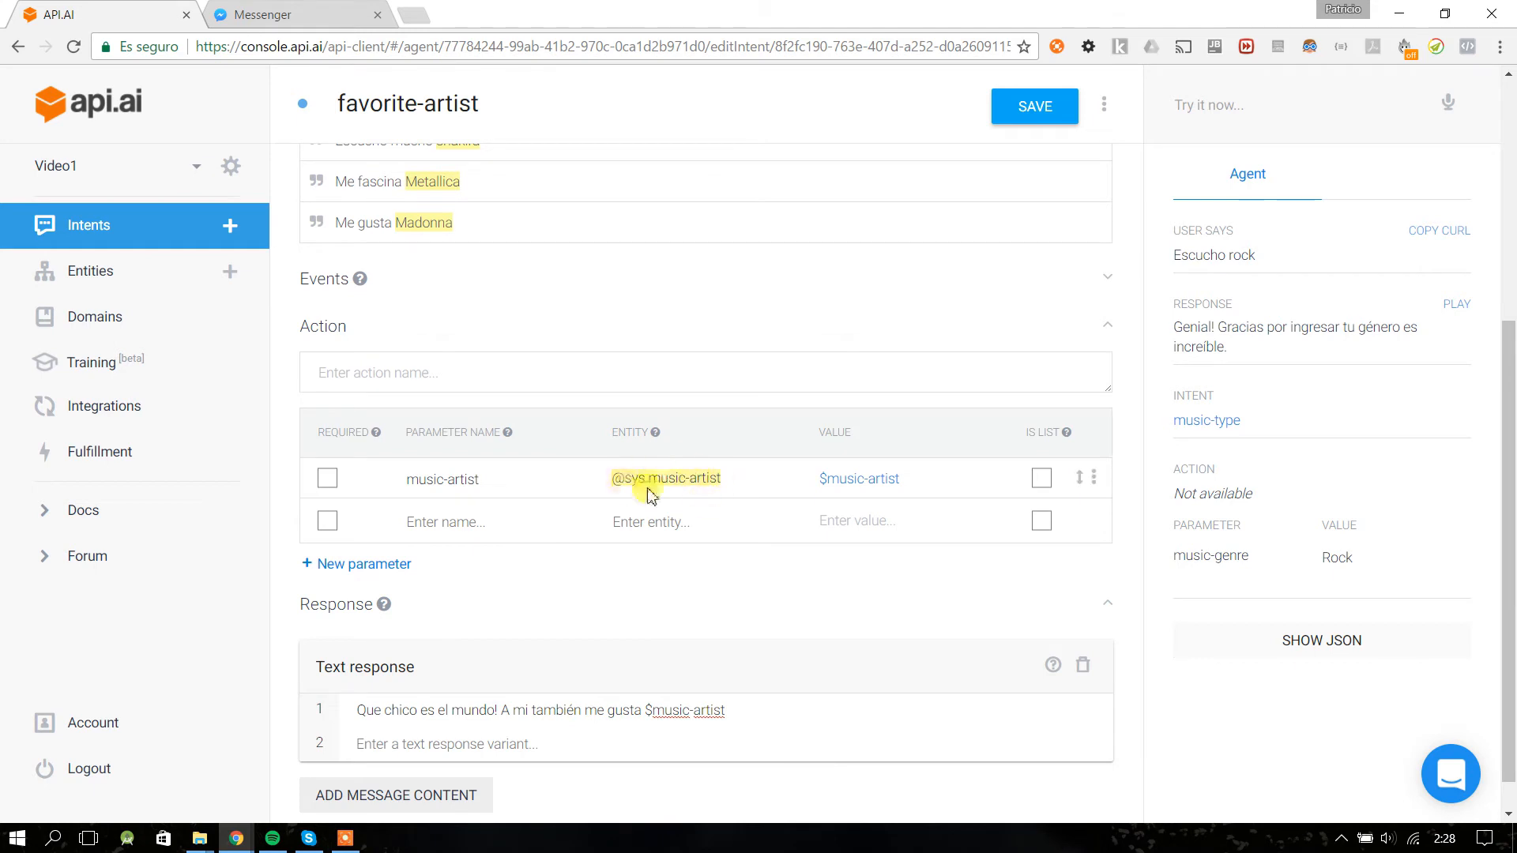
{"action": "left_click", "coordinate": [305, 10]}
{"action": "double_click", "coordinate": [1079, 699]}
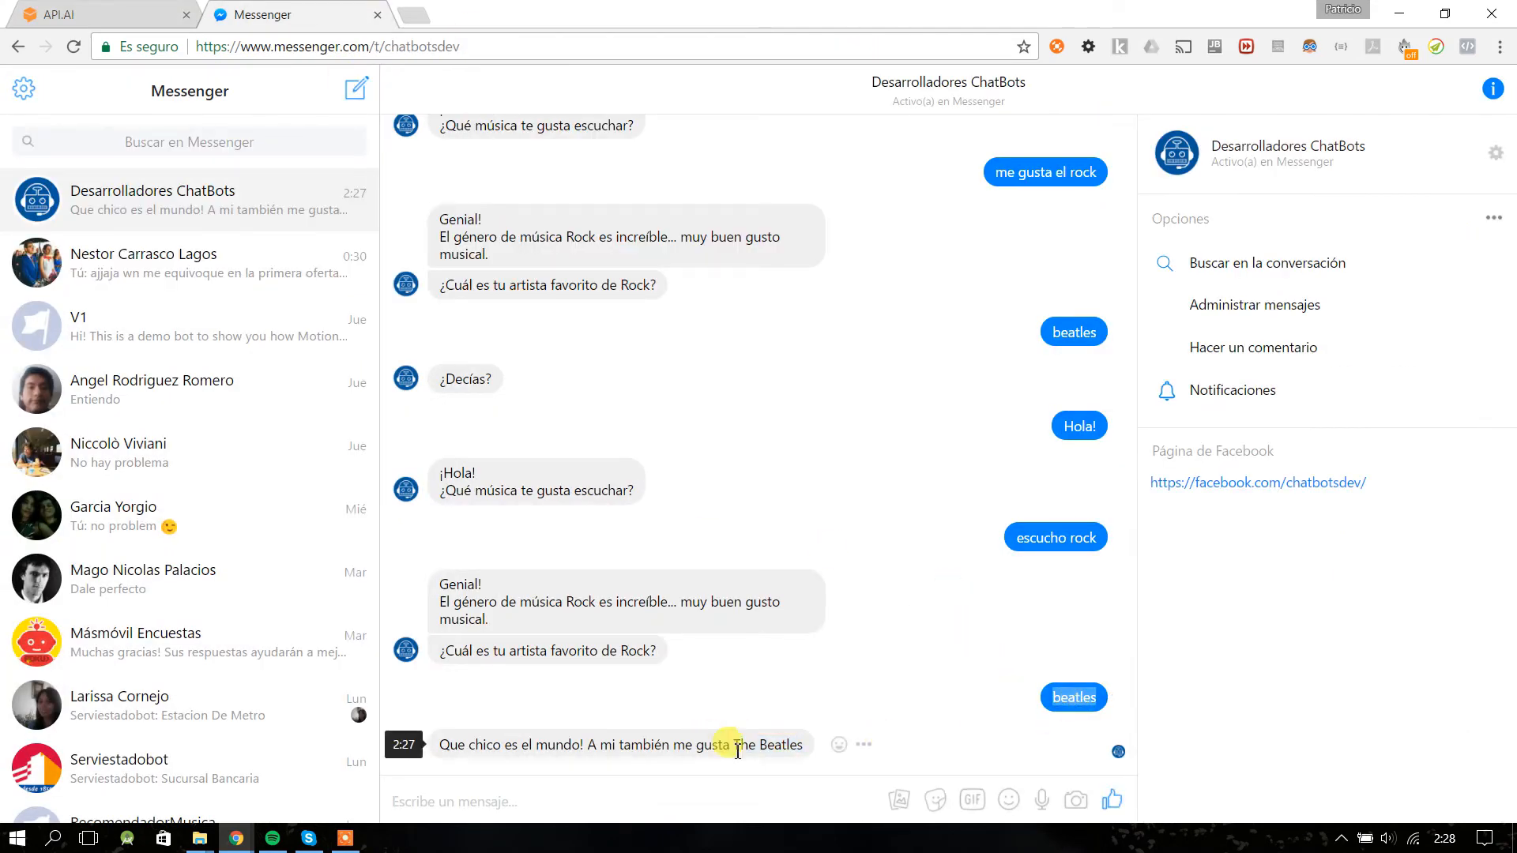
{"action": "left_click_drag", "start_coordinate": [732, 745], "coordinate": [804, 745]}
- Switch to API.AI, mark the music-artist parameter of the favorite-artist intent as a list, and save the intent
{"action": "left_click", "coordinate": [197, 9]}
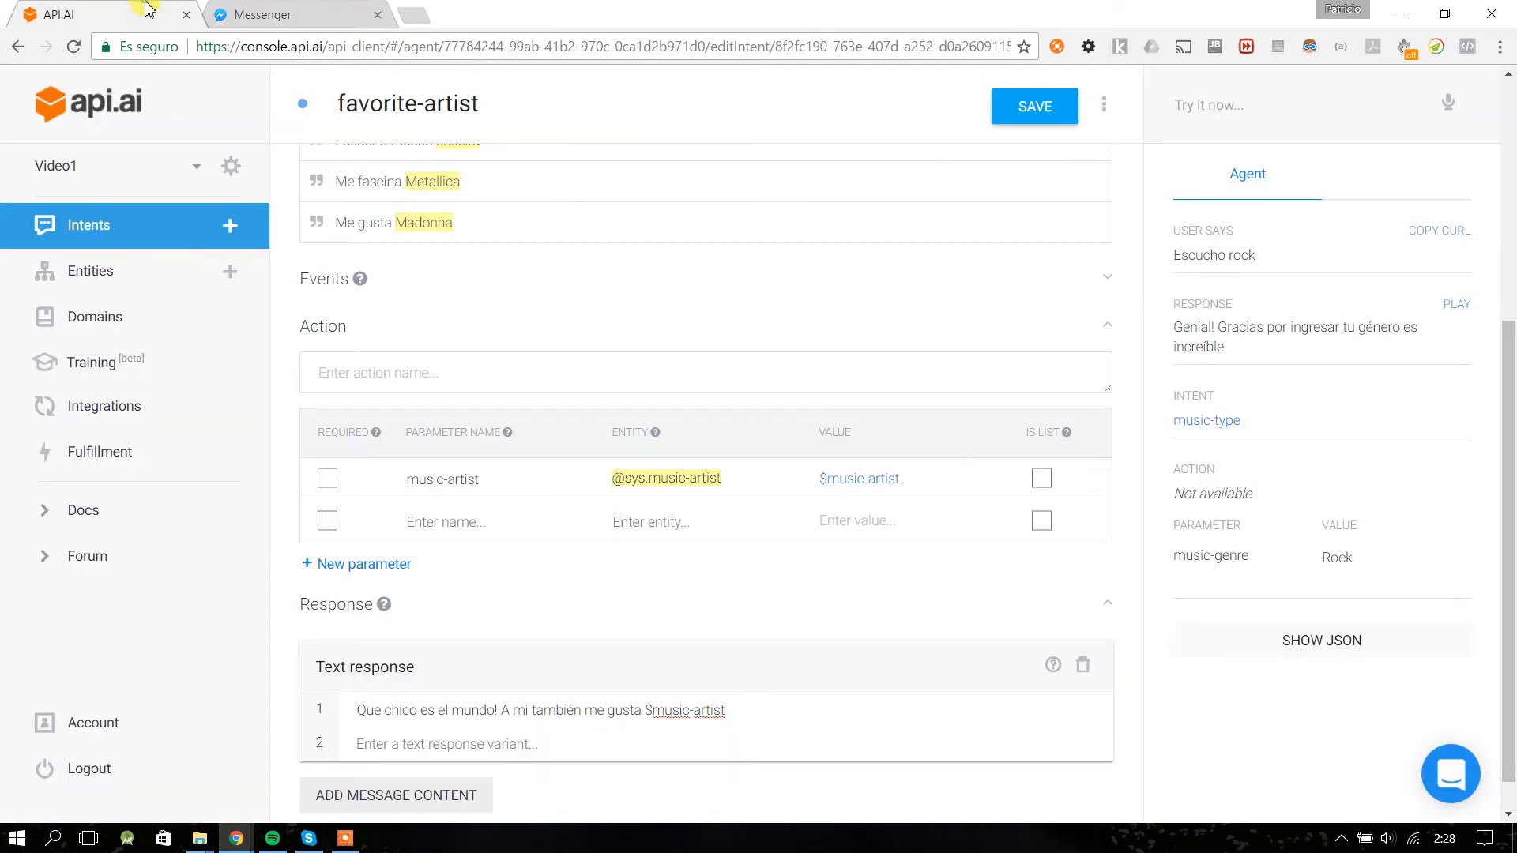
{"action": "scroll", "coordinate": [915, 559], "scroll_direction": "down", "scroll_amount": 2}
{"action": "mouse_move", "coordinate": [798, 455]}
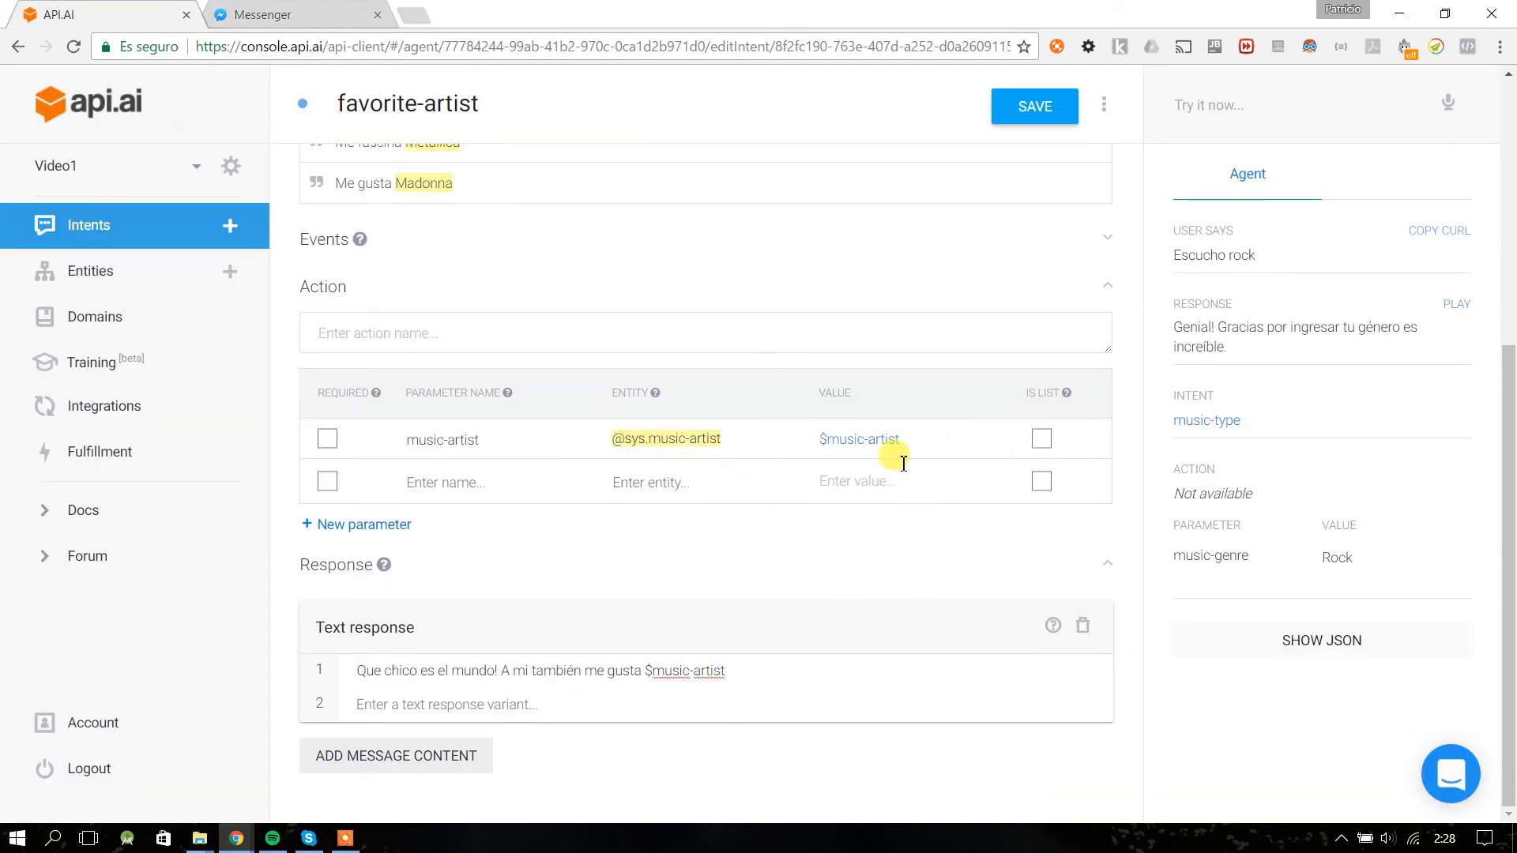
{"action": "left_click", "coordinate": [1042, 439]}
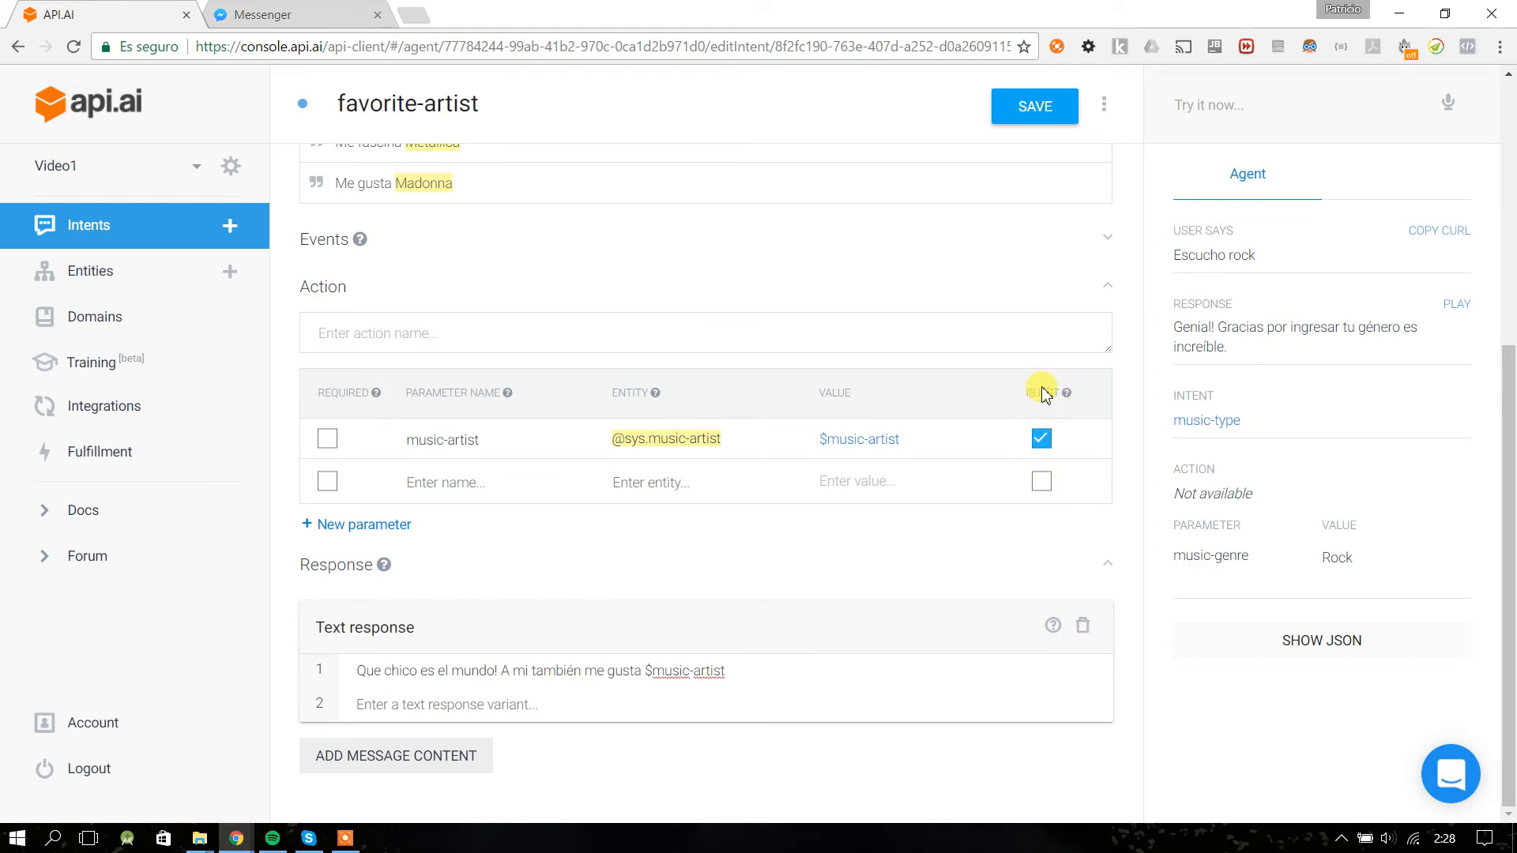
{"action": "left_click", "coordinate": [1022, 112]}
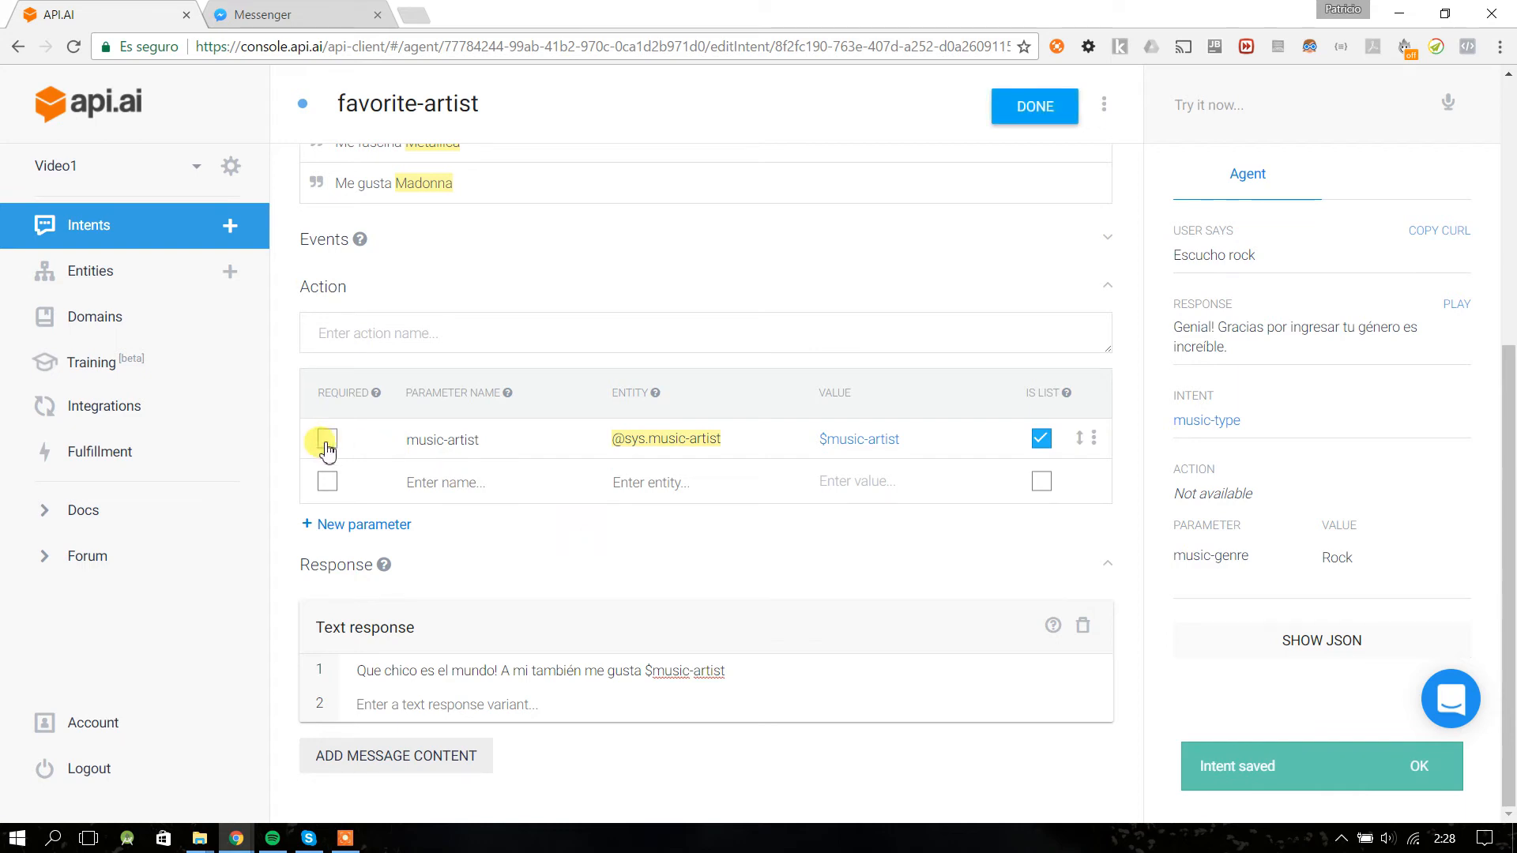
{"action": "left_click", "coordinate": [793, 673]}
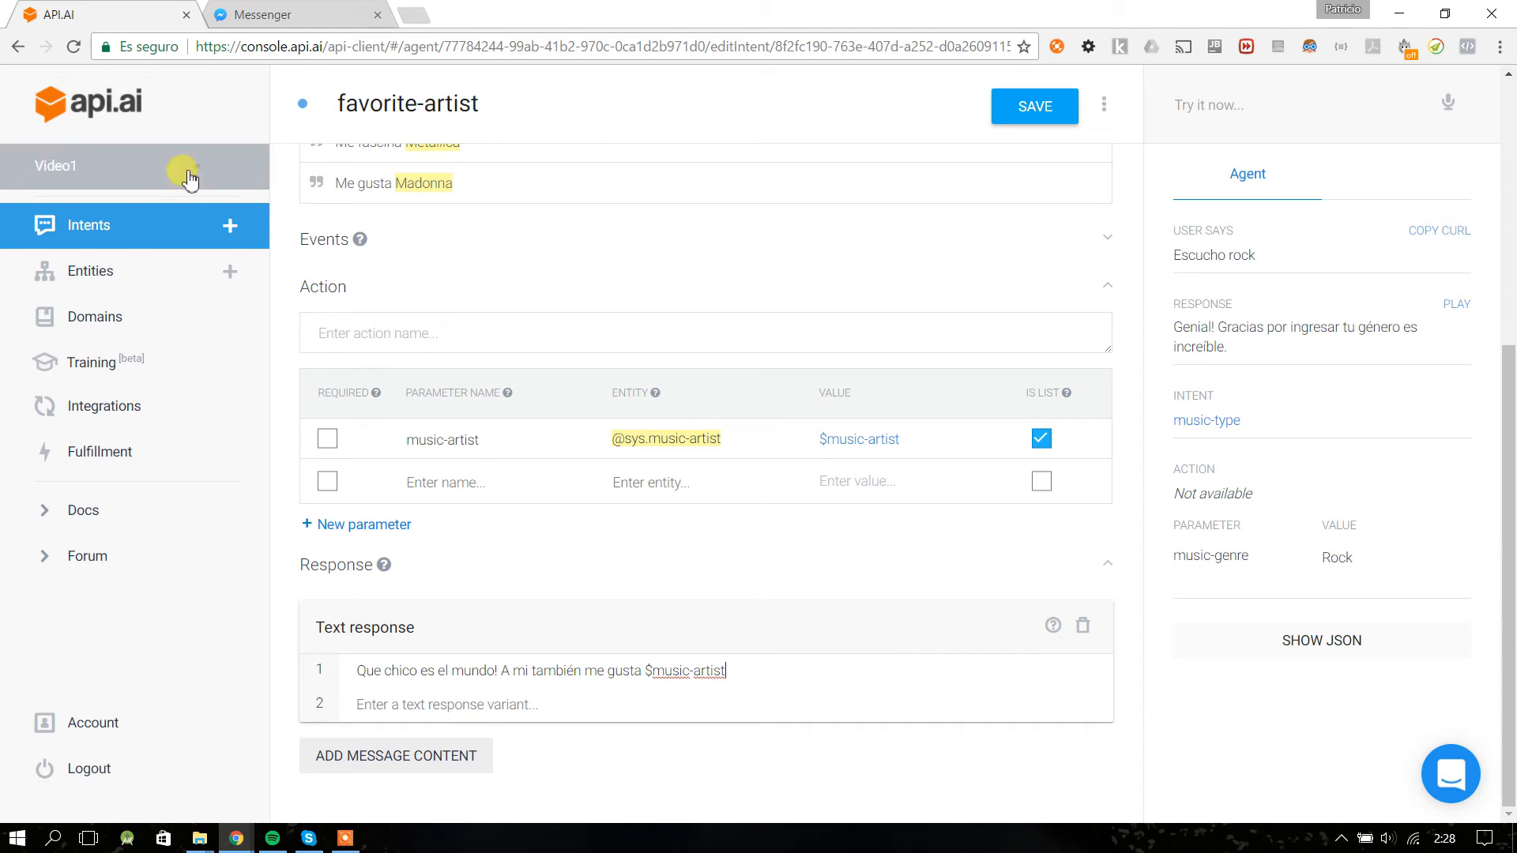
- Switch to Messenger and review the genre message, the artist message and the bot's final answer in the last test conversation
{"action": "left_click", "coordinate": [272, 15]}
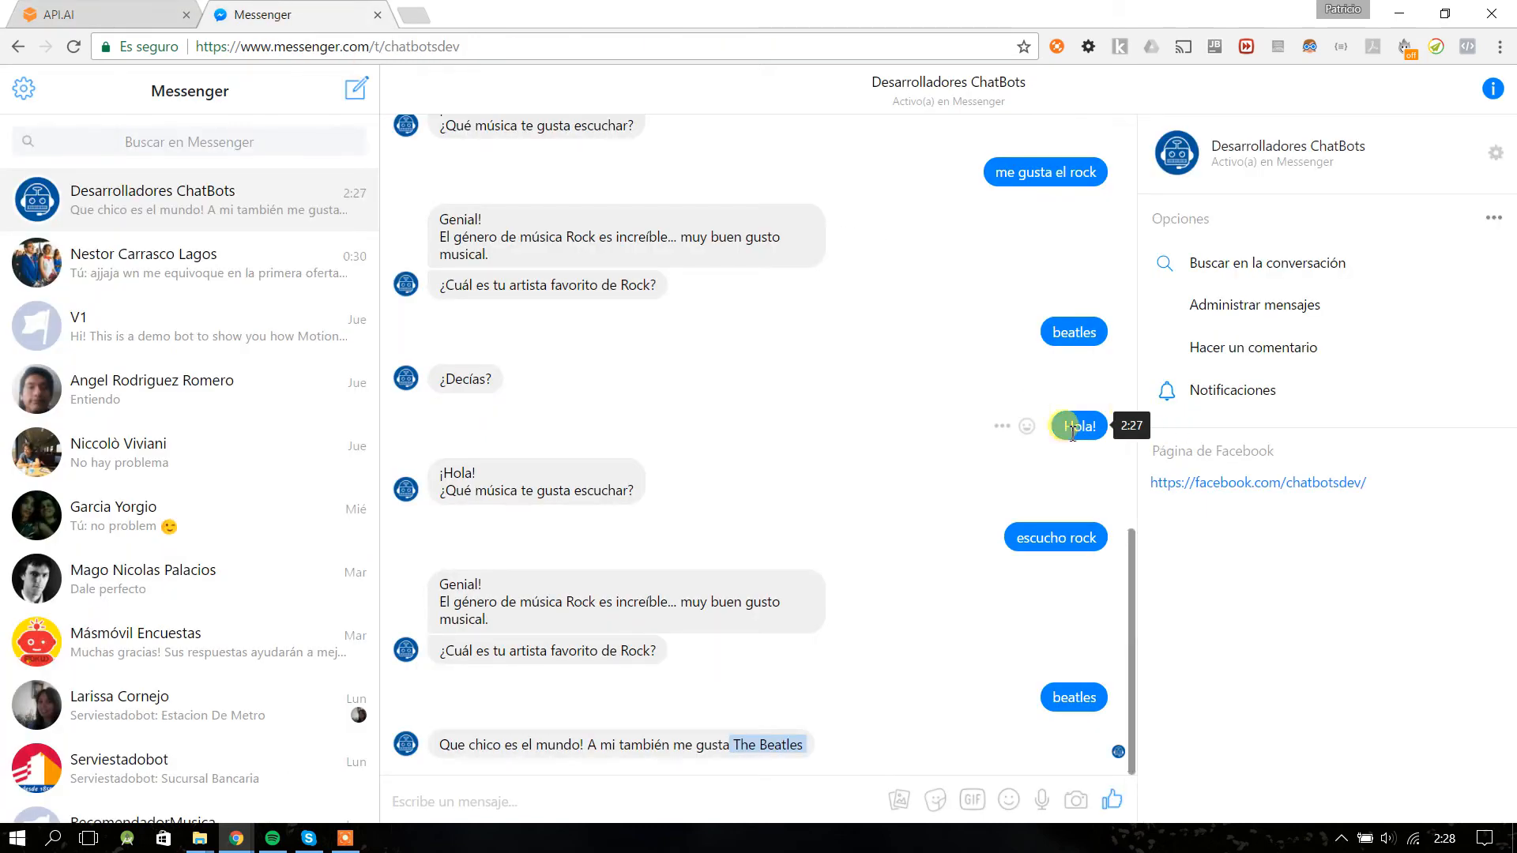
{"action": "double_click", "coordinate": [1019, 539]}
{"action": "double_click", "coordinate": [1080, 538]}
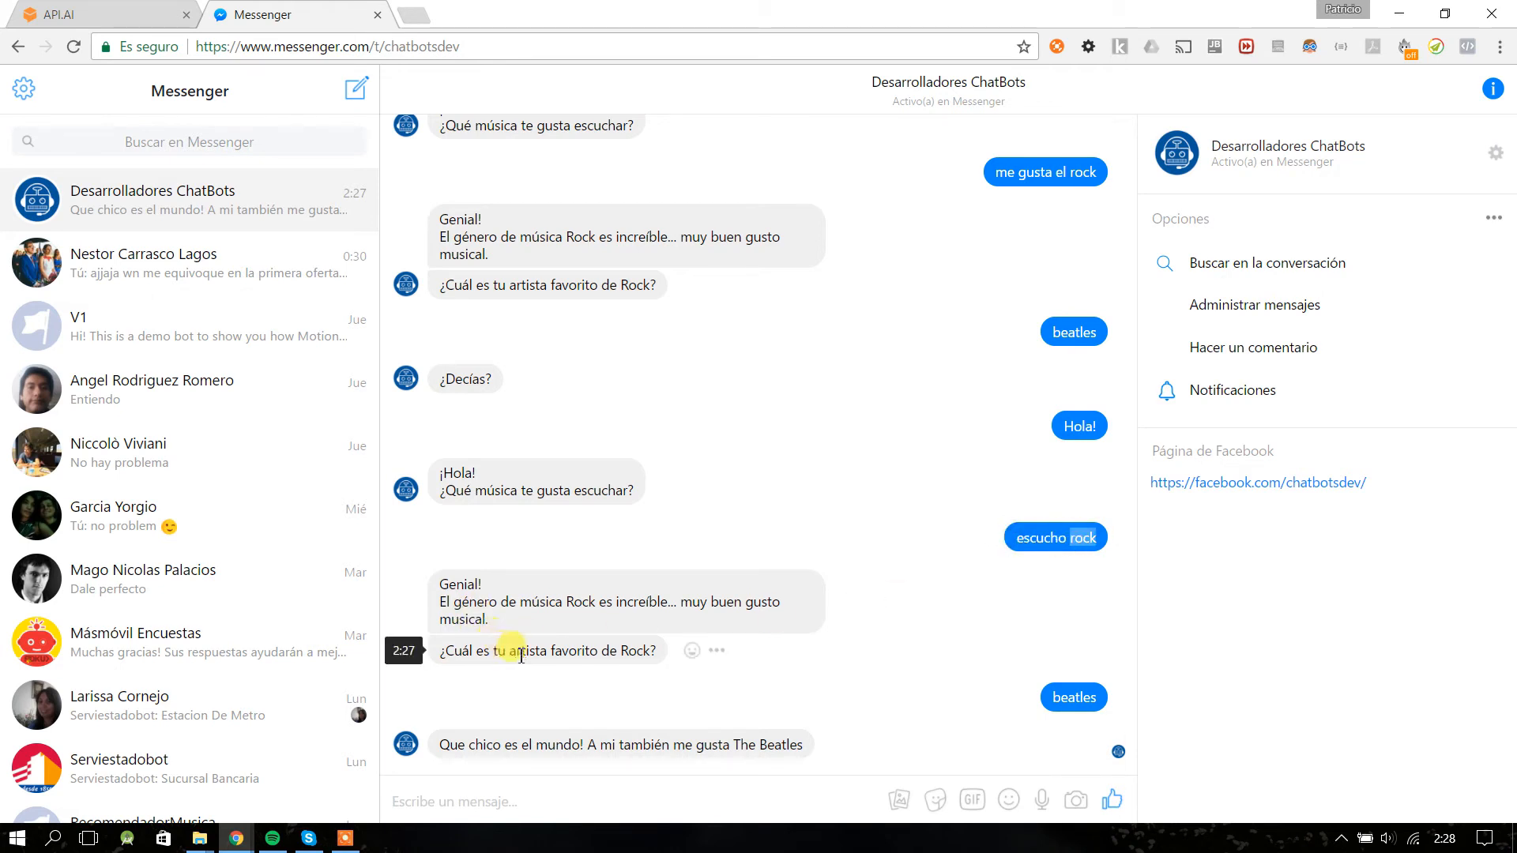
{"action": "double_click", "coordinate": [1059, 700]}
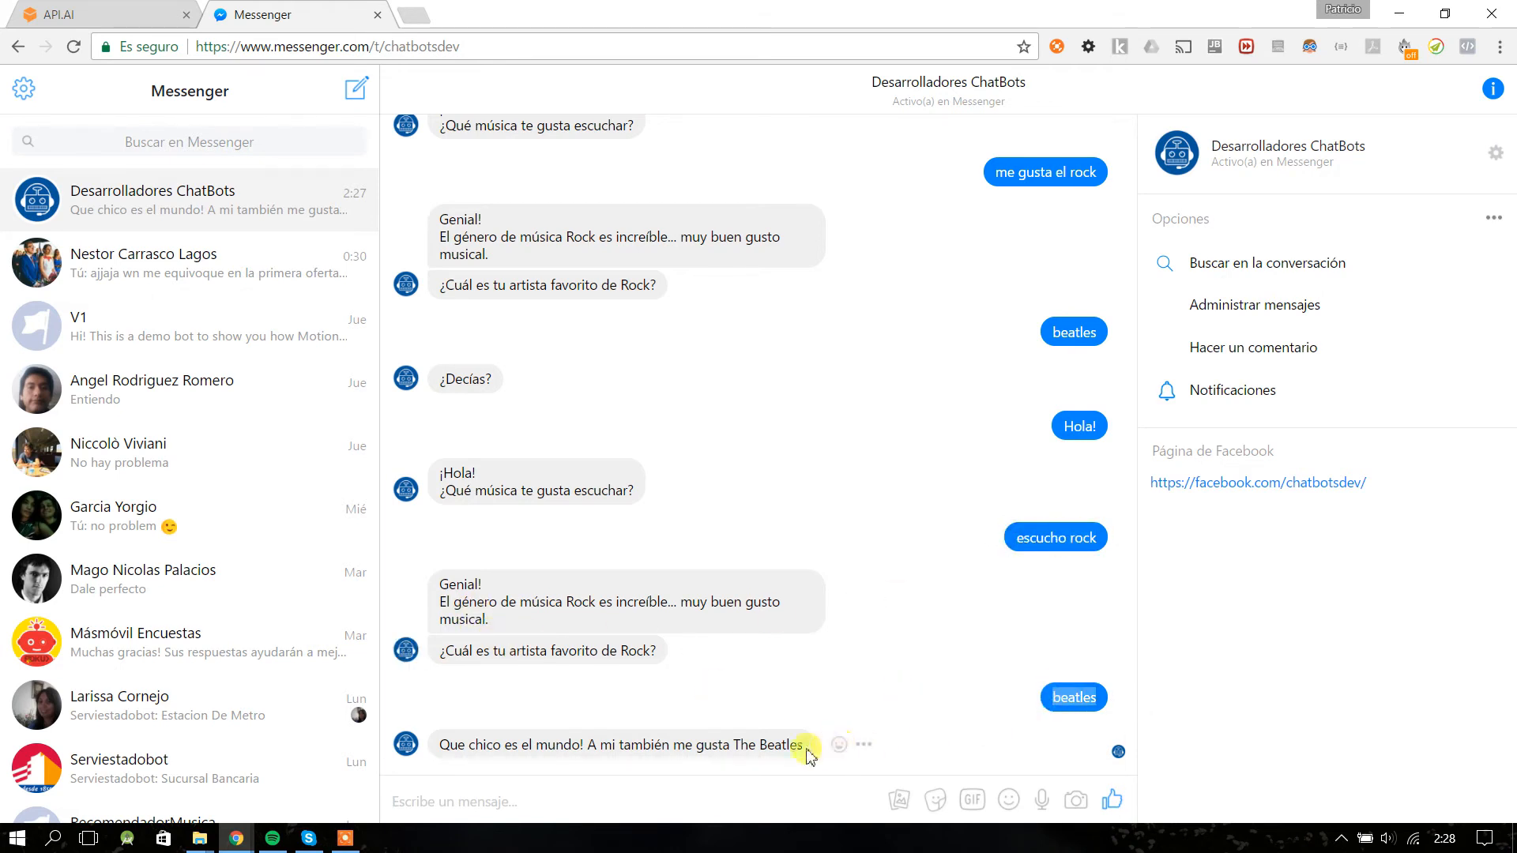
{"action": "left_click_drag", "start_coordinate": [806, 747], "coordinate": [451, 757]}
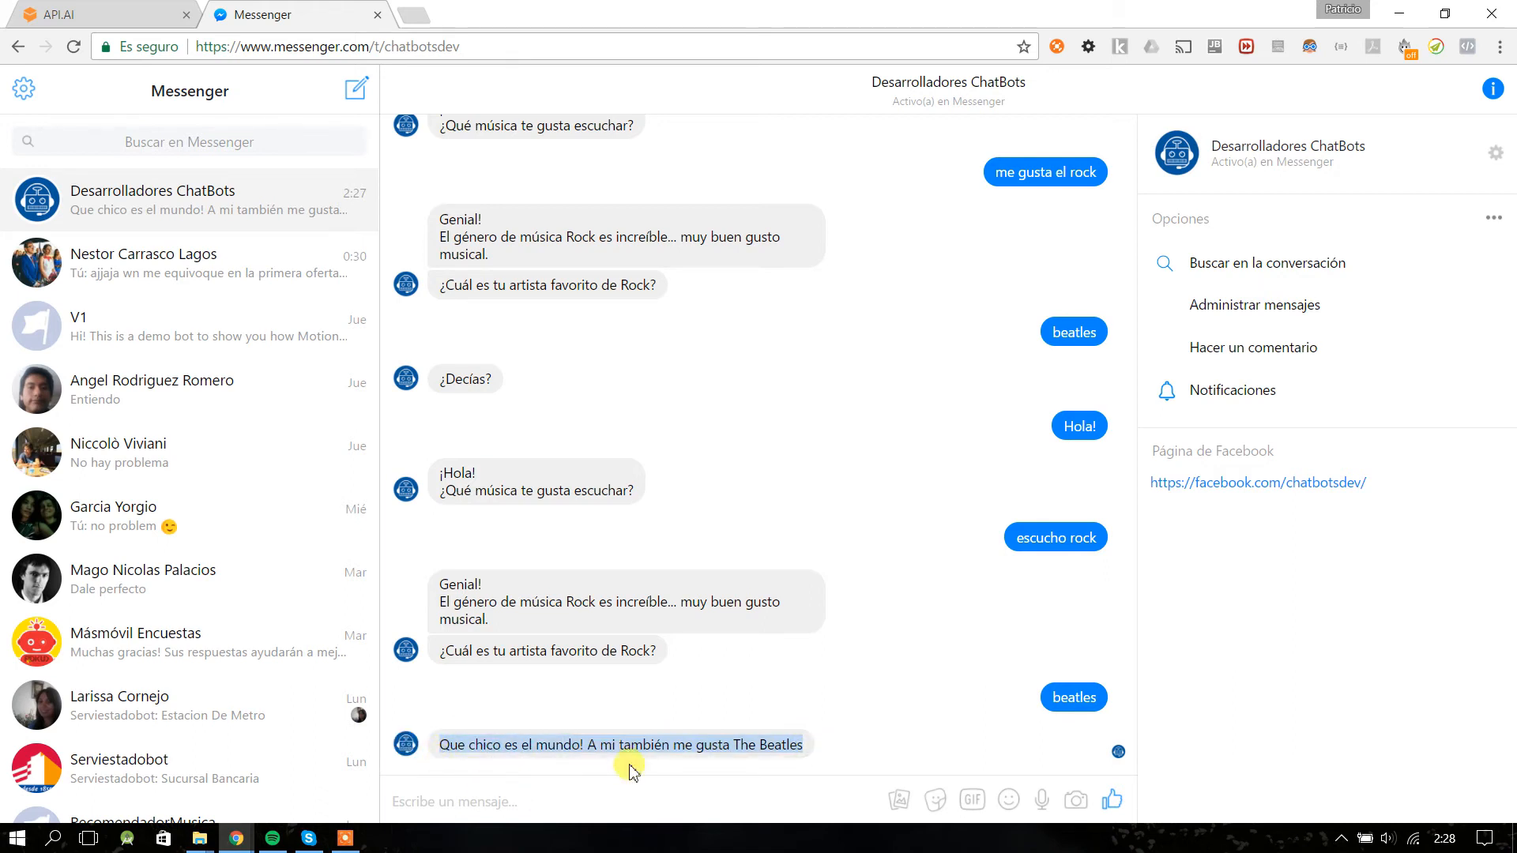
{"action": "double_click", "coordinate": [1081, 538]}
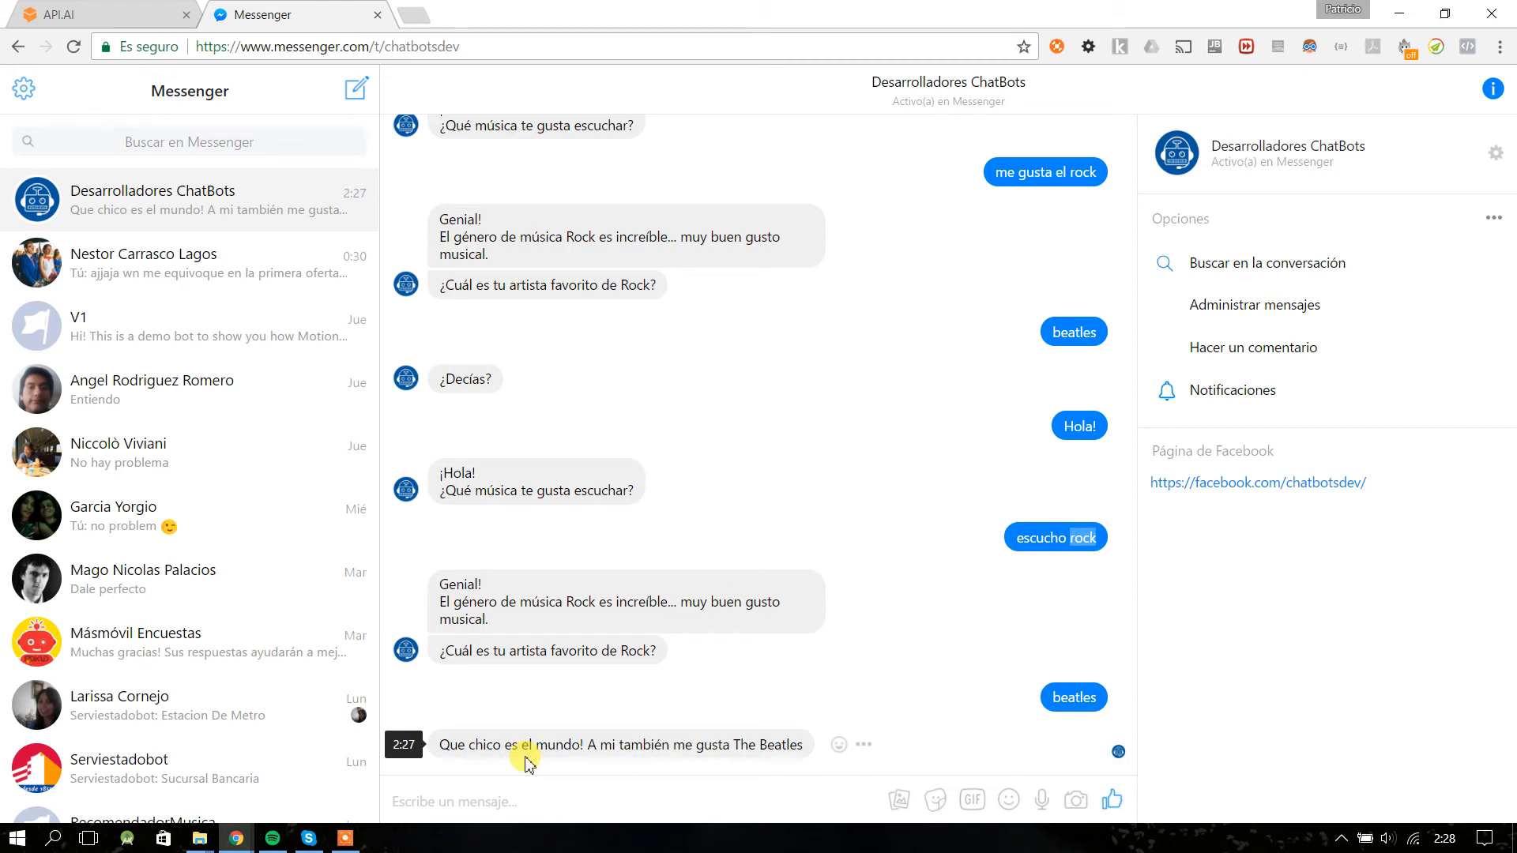
{"action": "key", "text": "ctrl+Tab"}
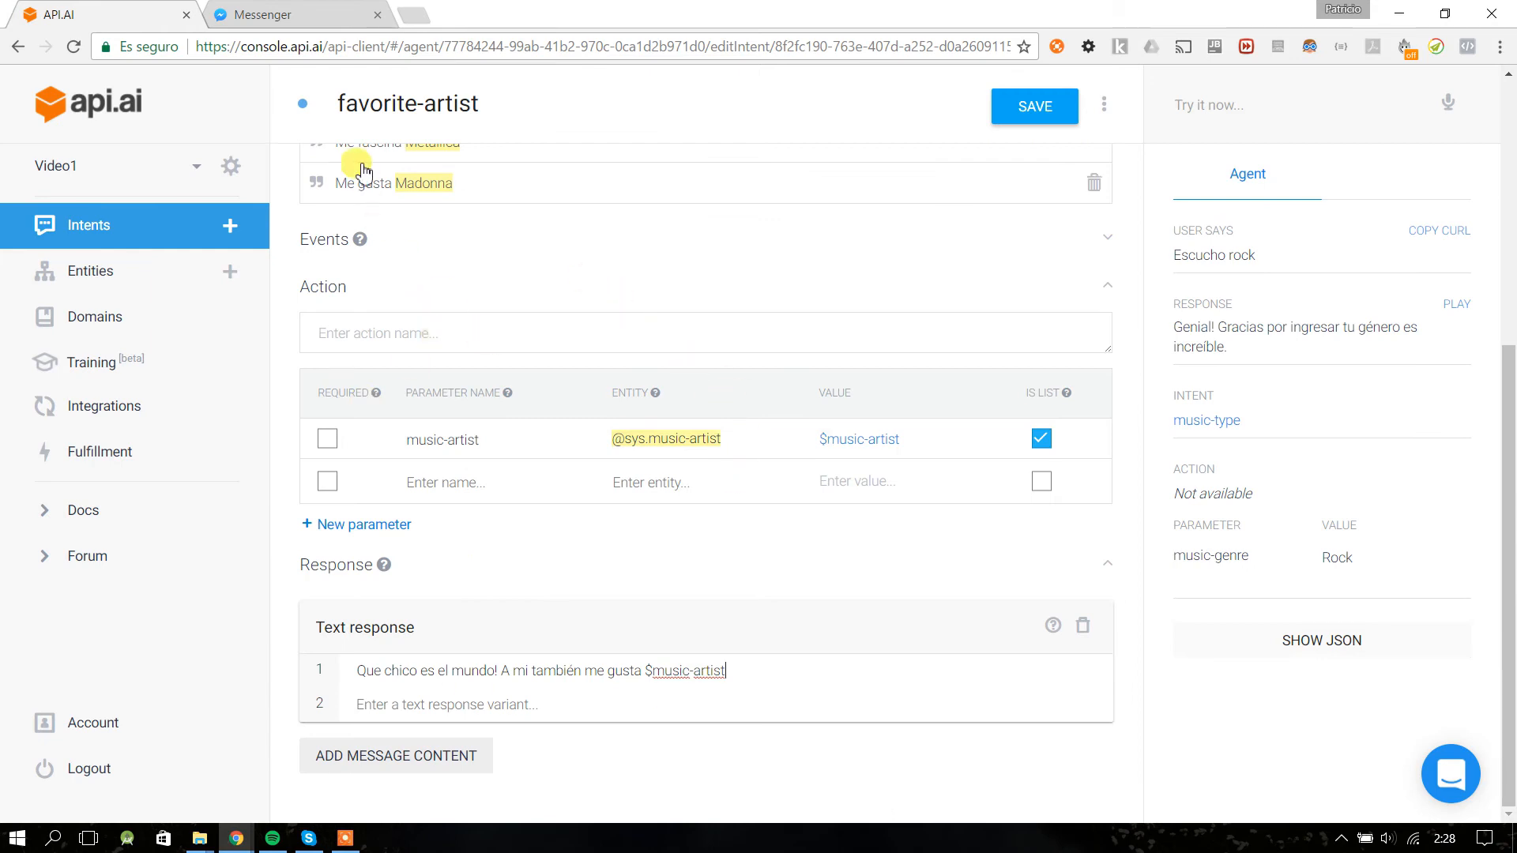
{"action": "left_click_drag", "start_coordinate": [344, 107], "coordinate": [553, 102]}
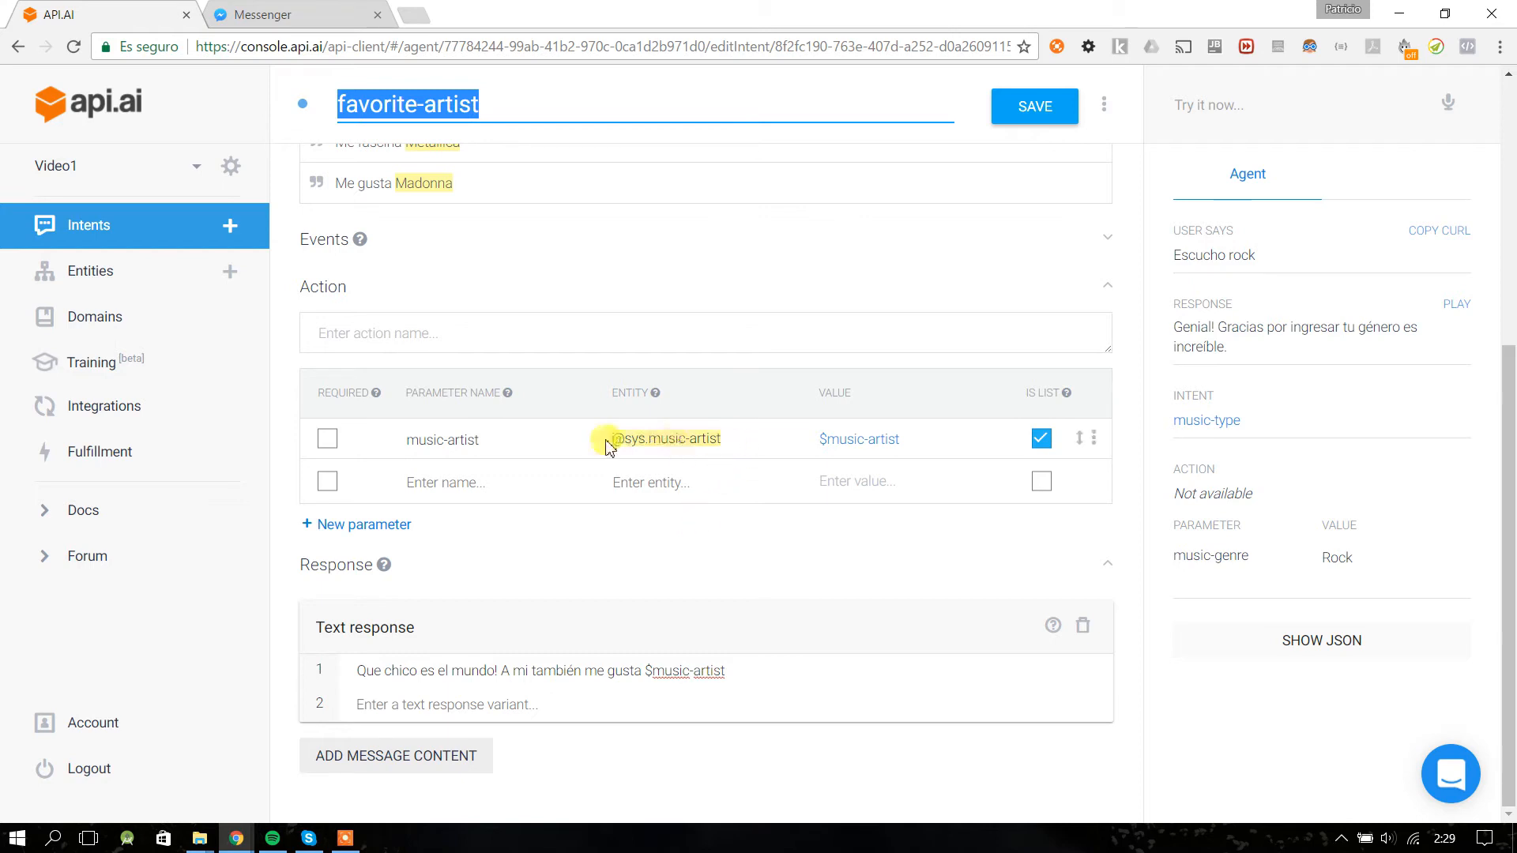
{"action": "left_click", "coordinate": [655, 483]}
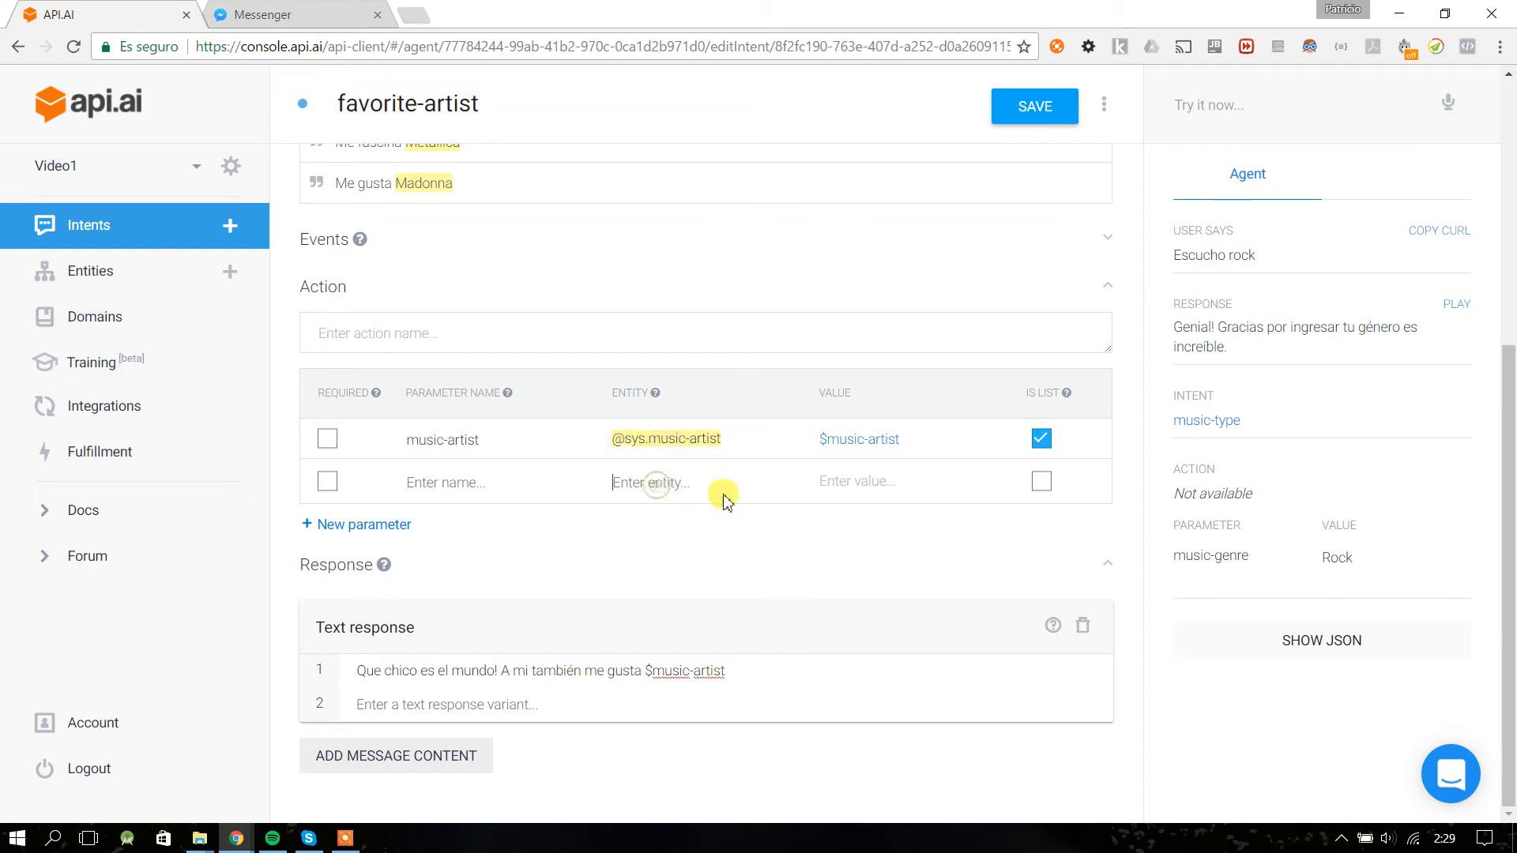
{"action": "type", "text": "@sys"}
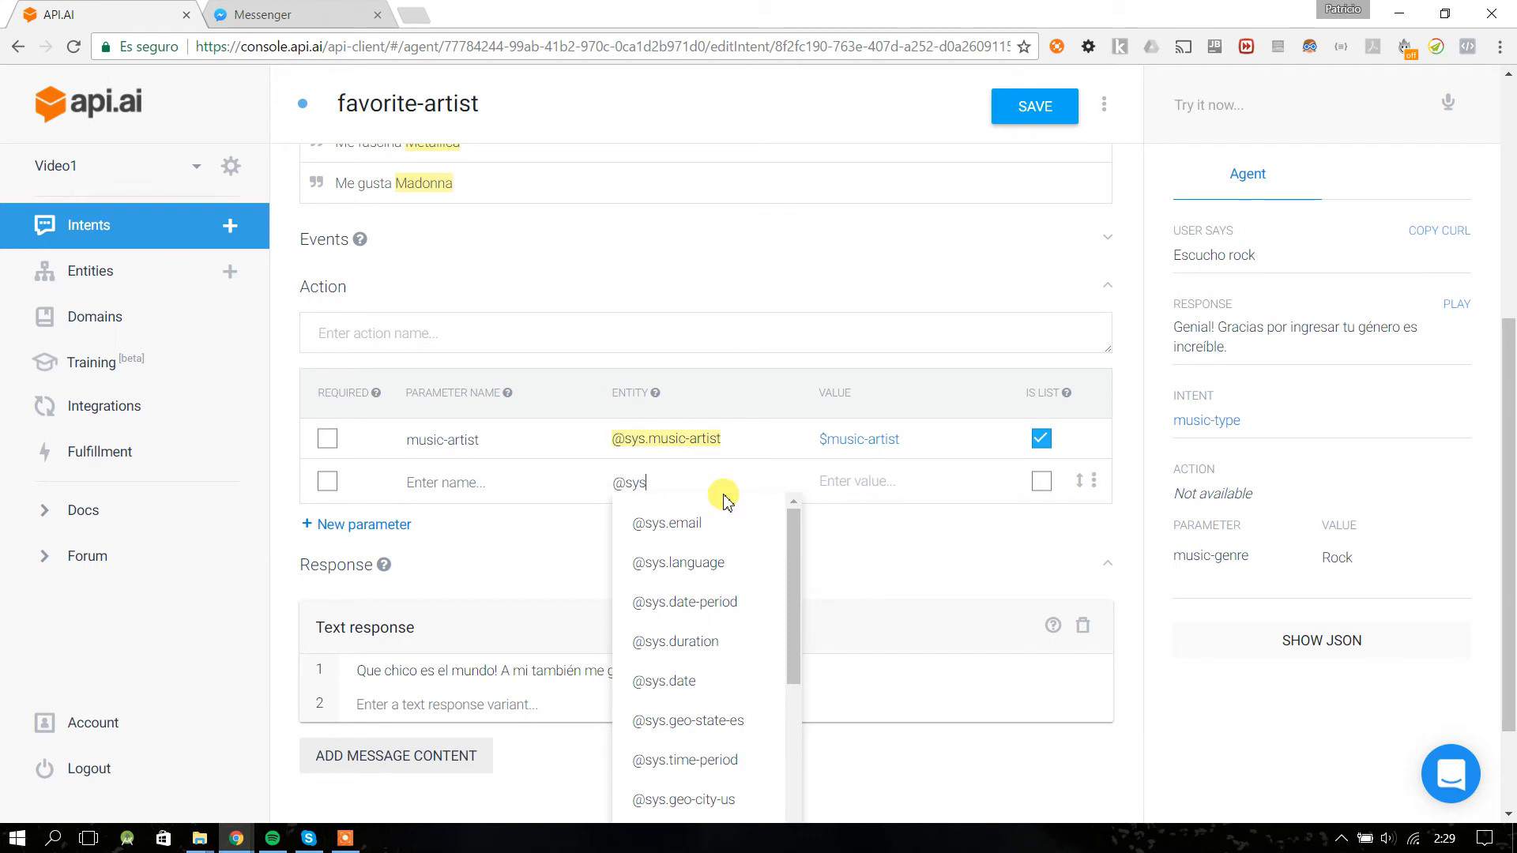
{"action": "type", "text": ".musi"}
{"action": "key", "text": "Down"}
{"action": "key", "text": "Down"}
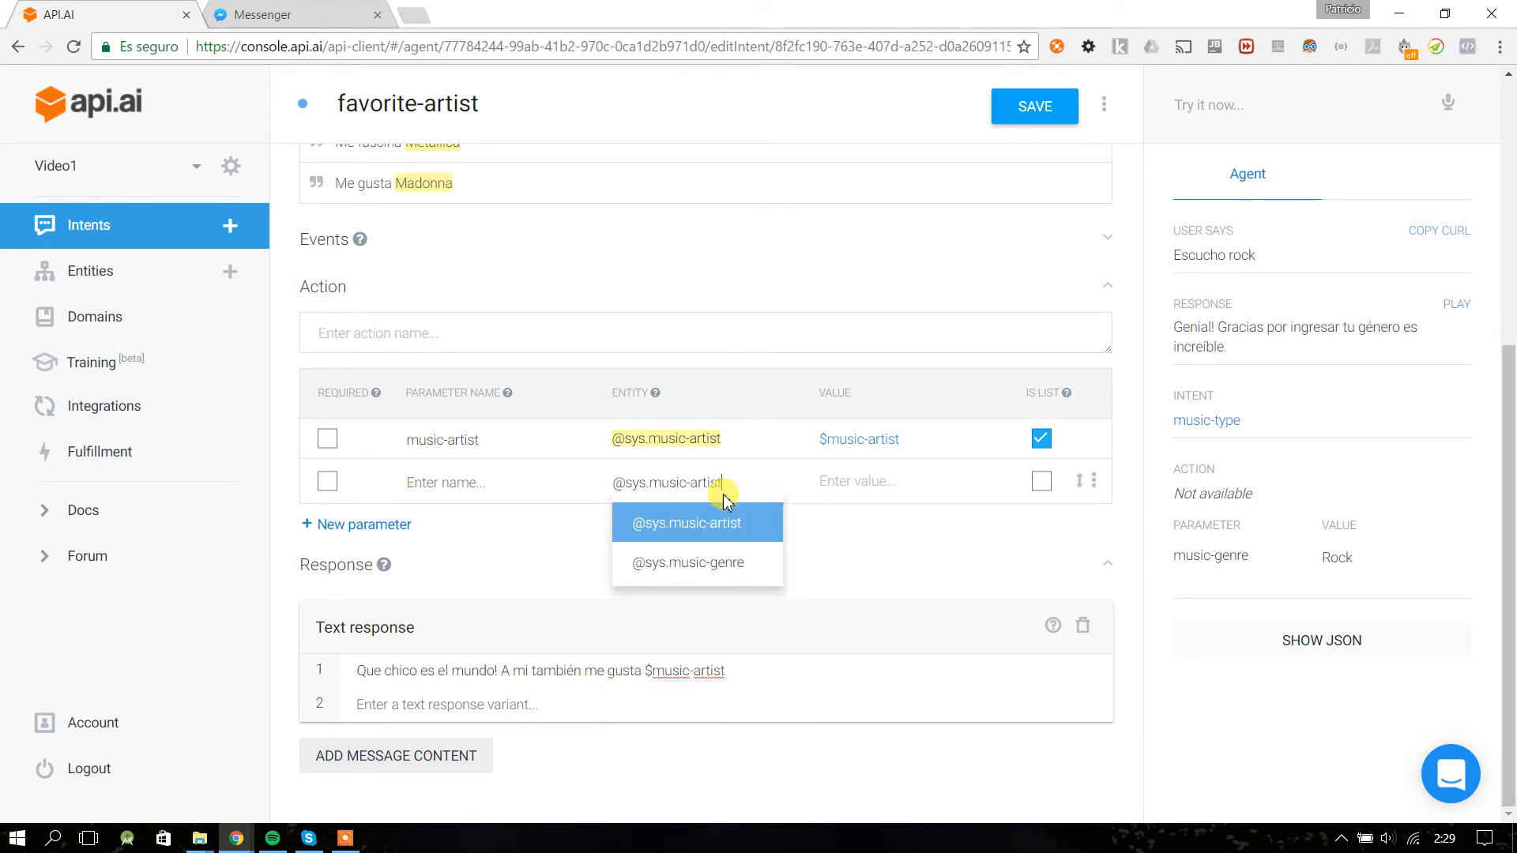
{"action": "key", "text": "Return"}
{"action": "left_click", "coordinate": [874, 484]}
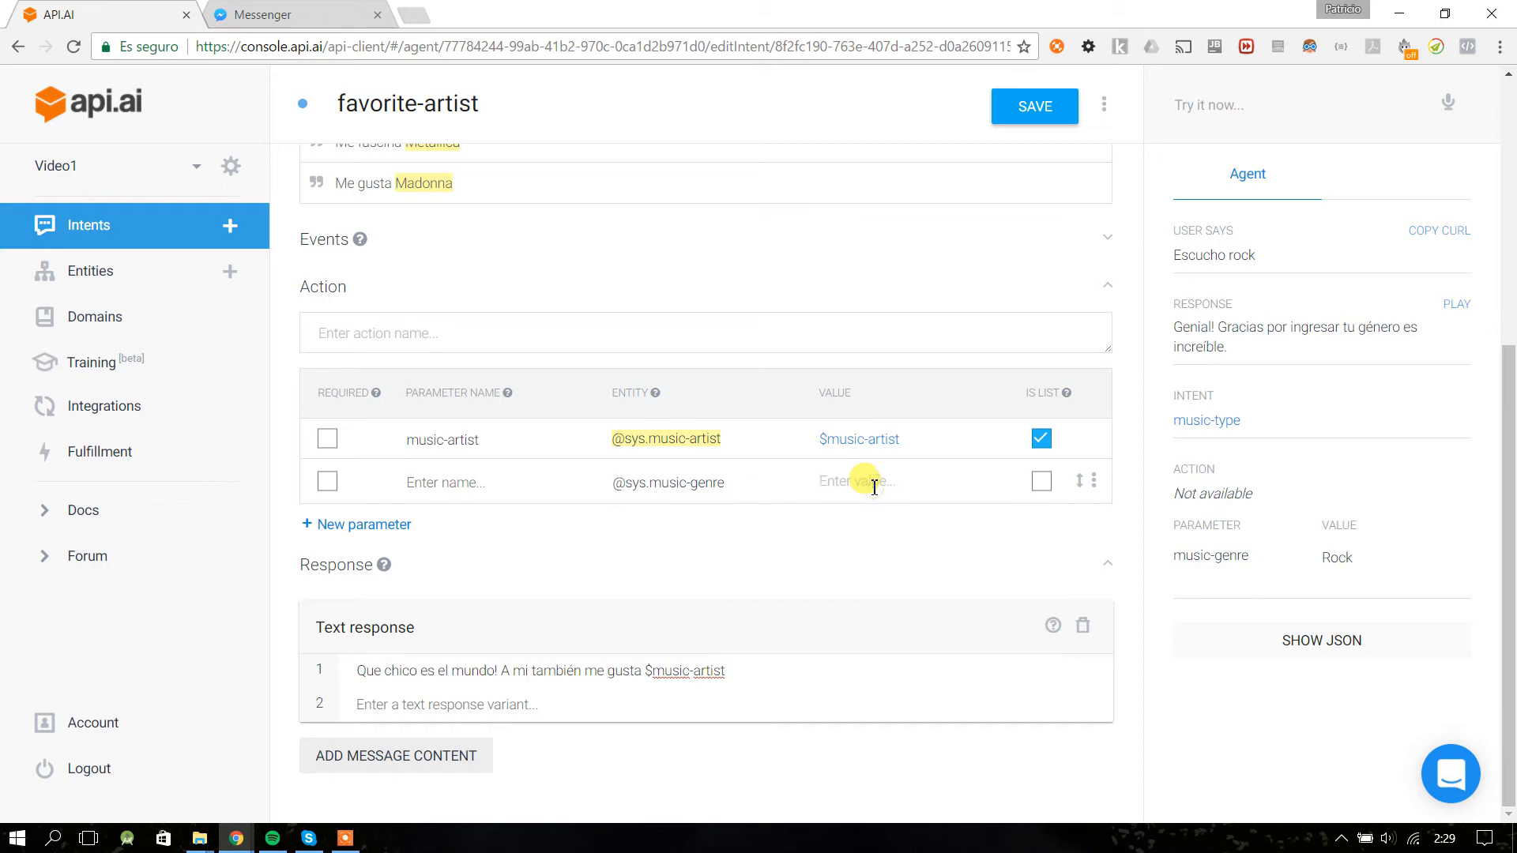
{"action": "type", "text": "$musi"}
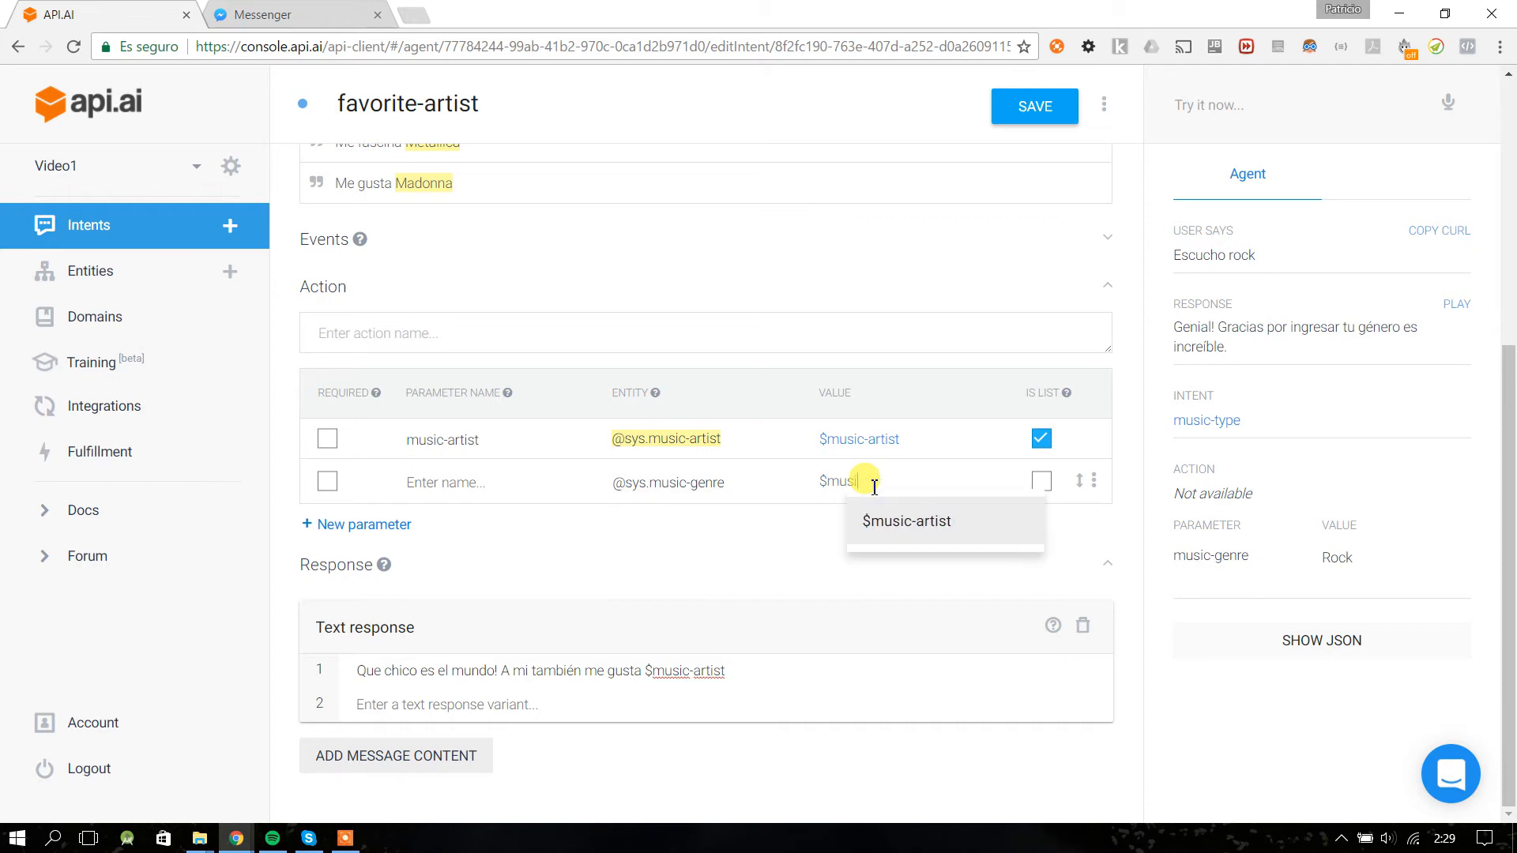
{"action": "type", "text": "c-genre"}
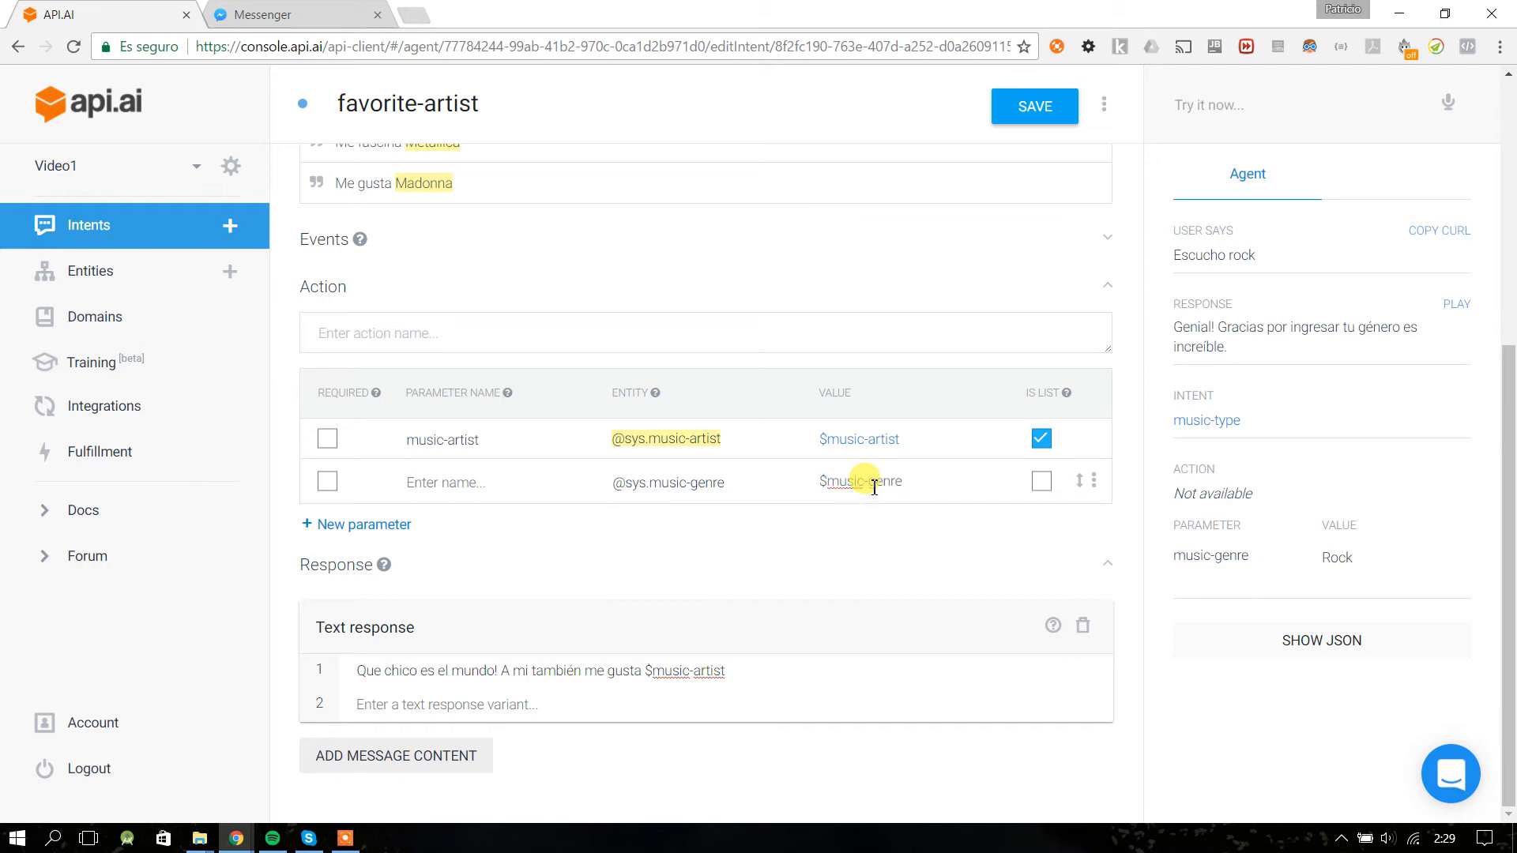
- Check the favorite-artist user expressions, clear the unnamed second parameter's entity and value, and save the intent
{"action": "scroll", "coordinate": [512, 251], "scroll_direction": "up", "scroll_amount": 3}
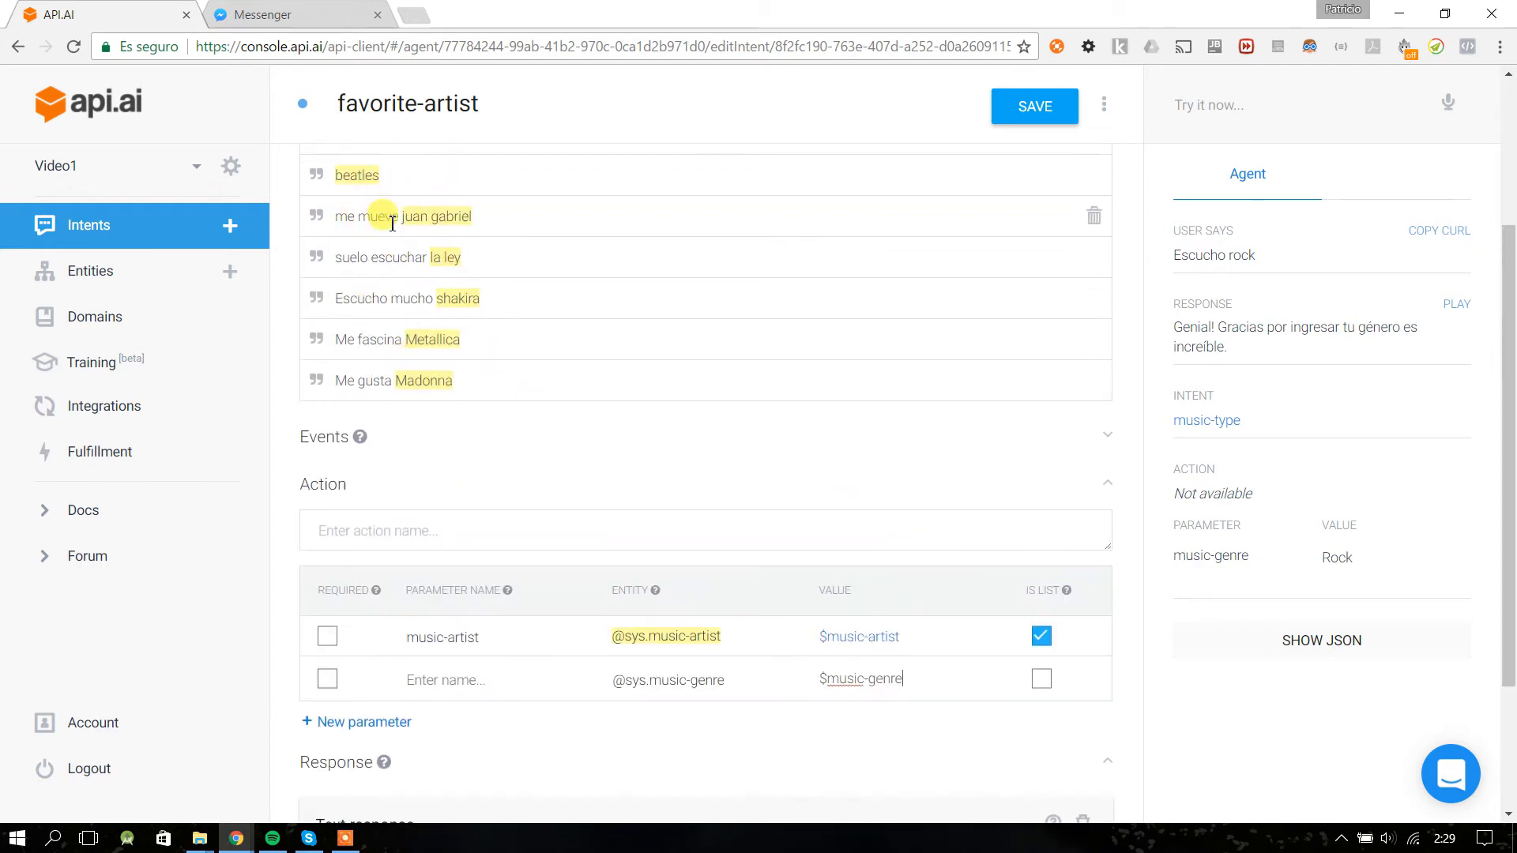
{"action": "scroll", "coordinate": [391, 237], "scroll_direction": "up", "scroll_amount": 1}
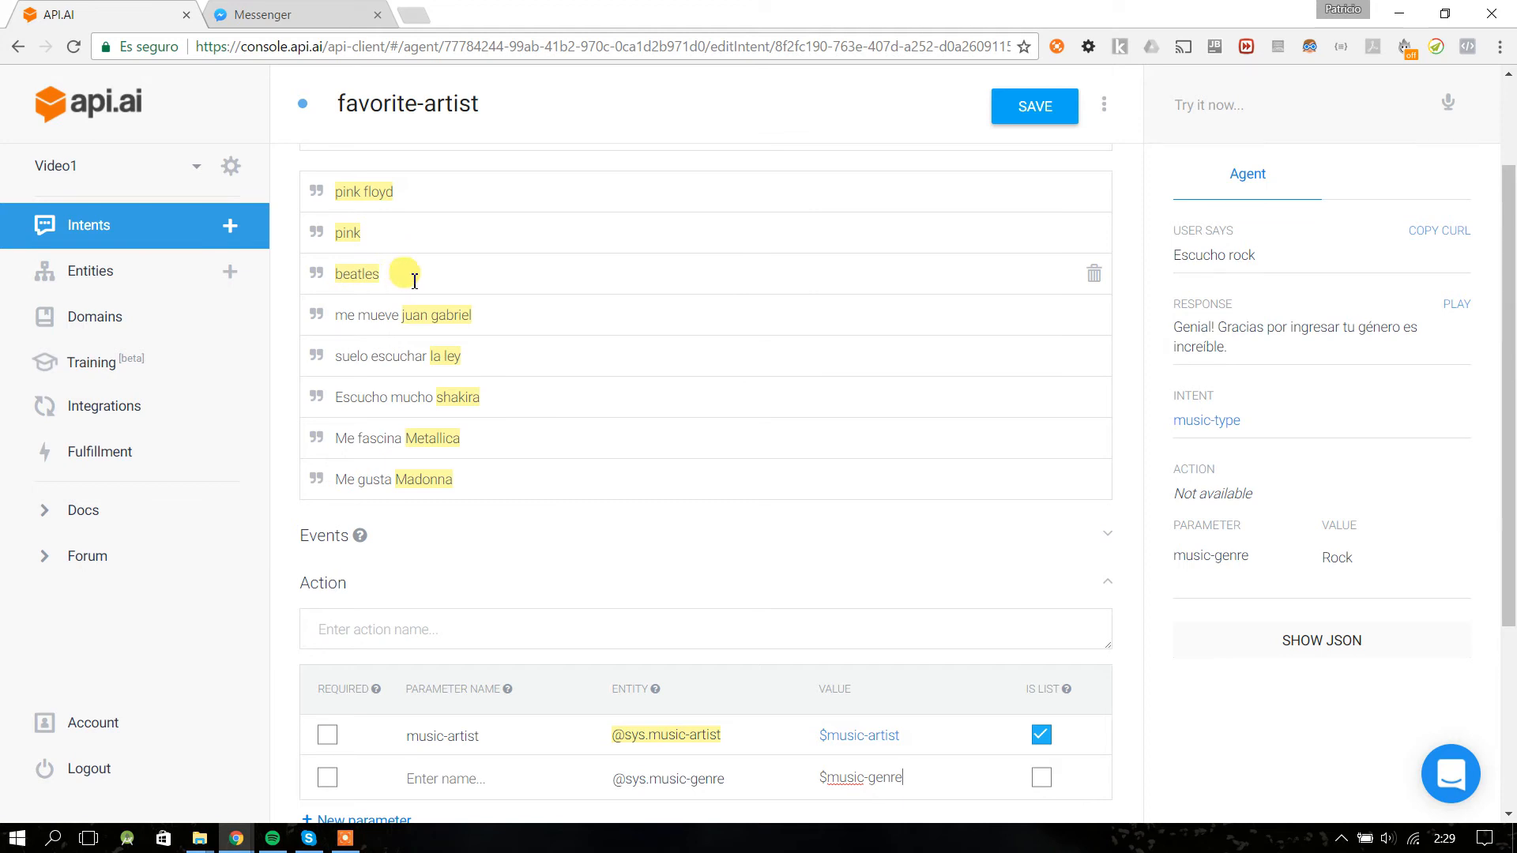
{"action": "scroll", "coordinate": [414, 282], "scroll_direction": "down", "scroll_amount": 3}
{"action": "left_click", "coordinate": [715, 479]}
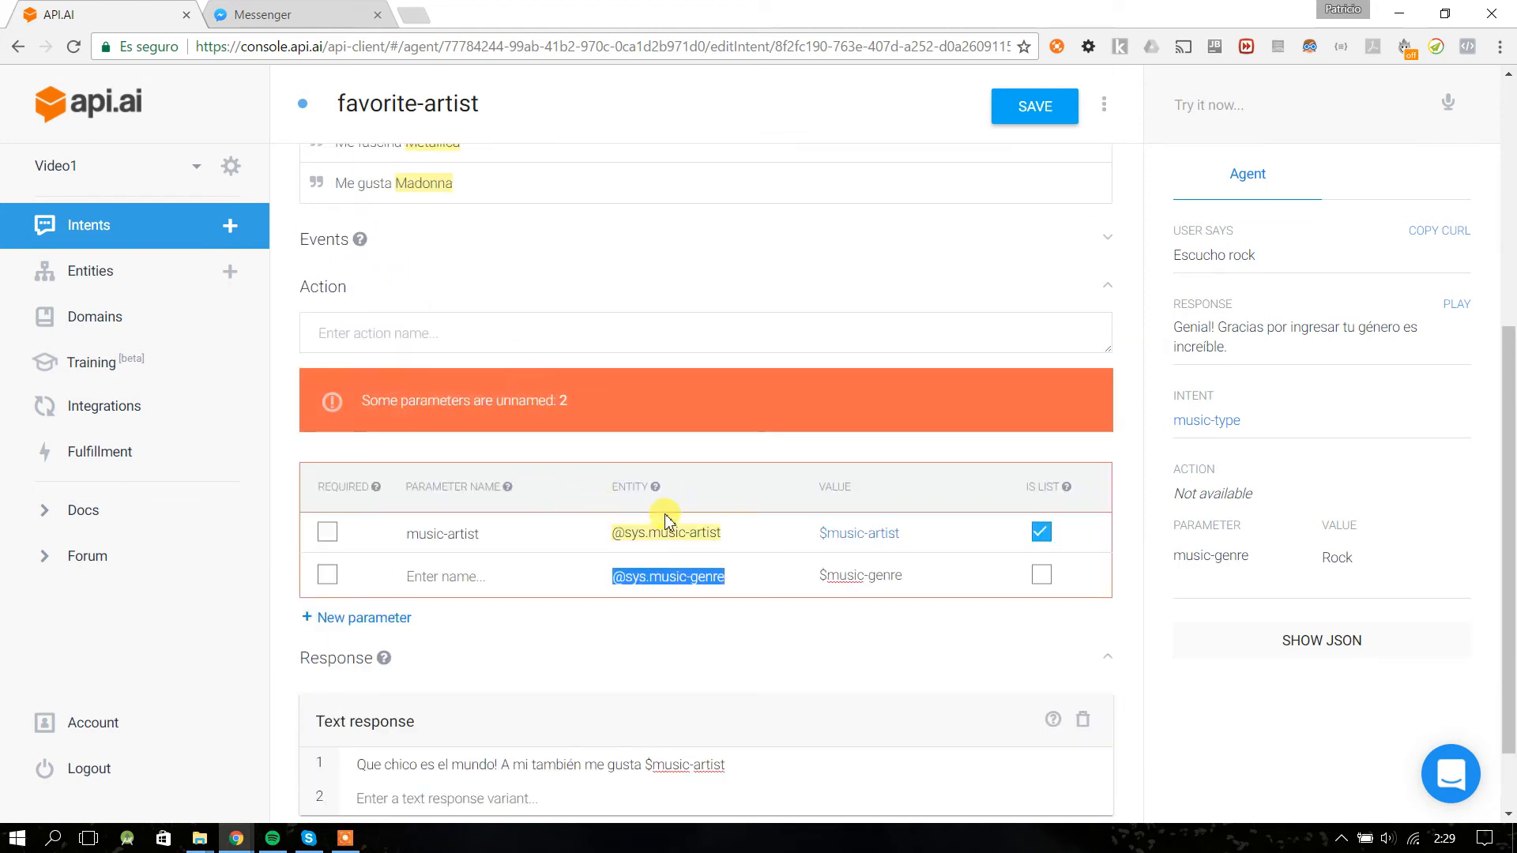
{"action": "key", "text": "BackSpace"}
{"action": "left_click_drag", "start_coordinate": [915, 575], "coordinate": [701, 571]}
{"action": "key", "text": "BackSpace"}
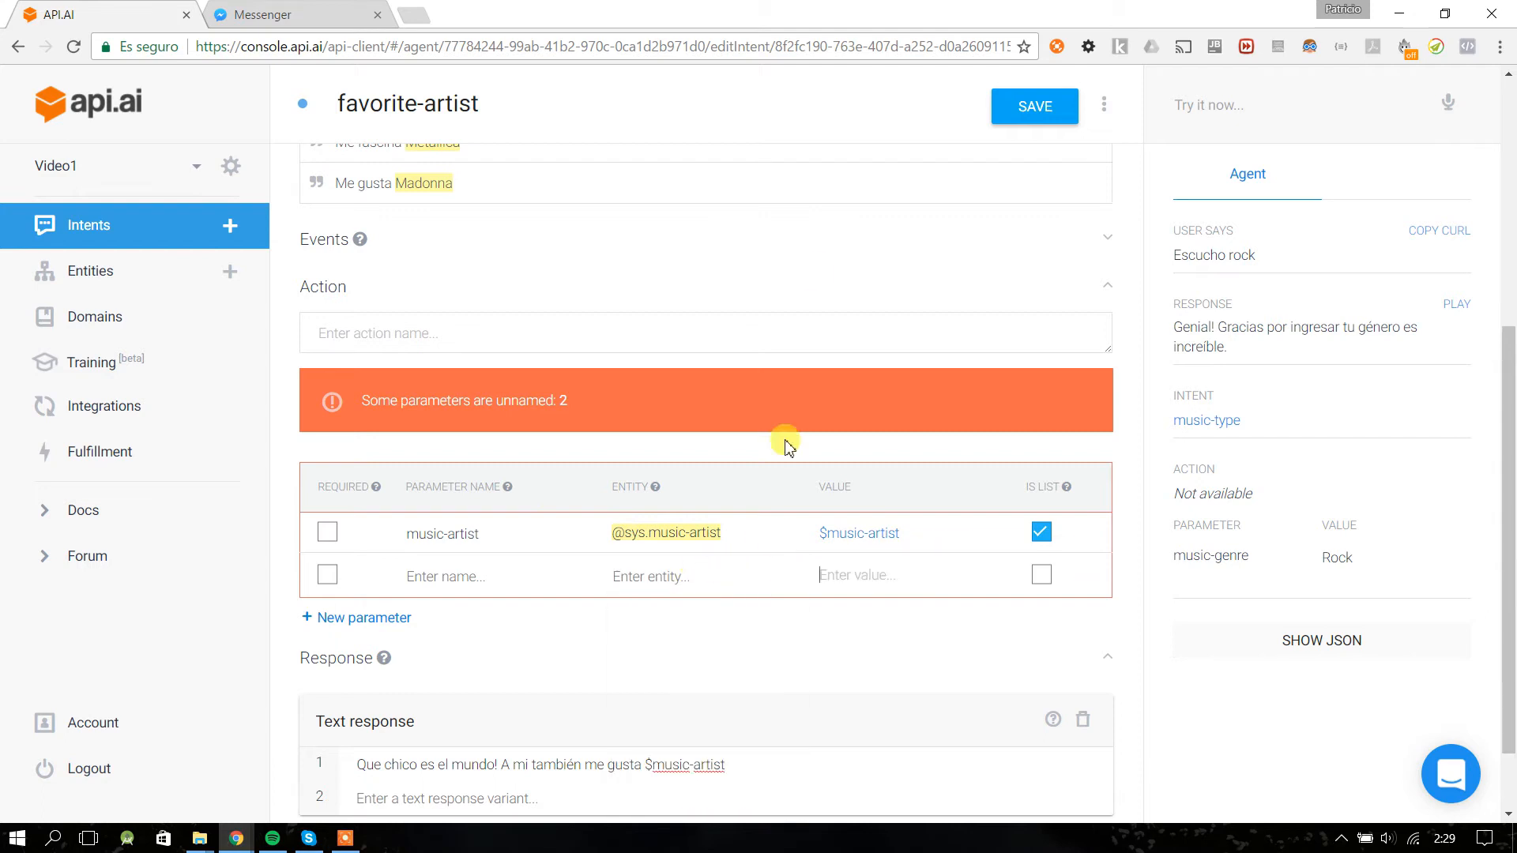
{"action": "left_click", "coordinate": [1003, 104]}
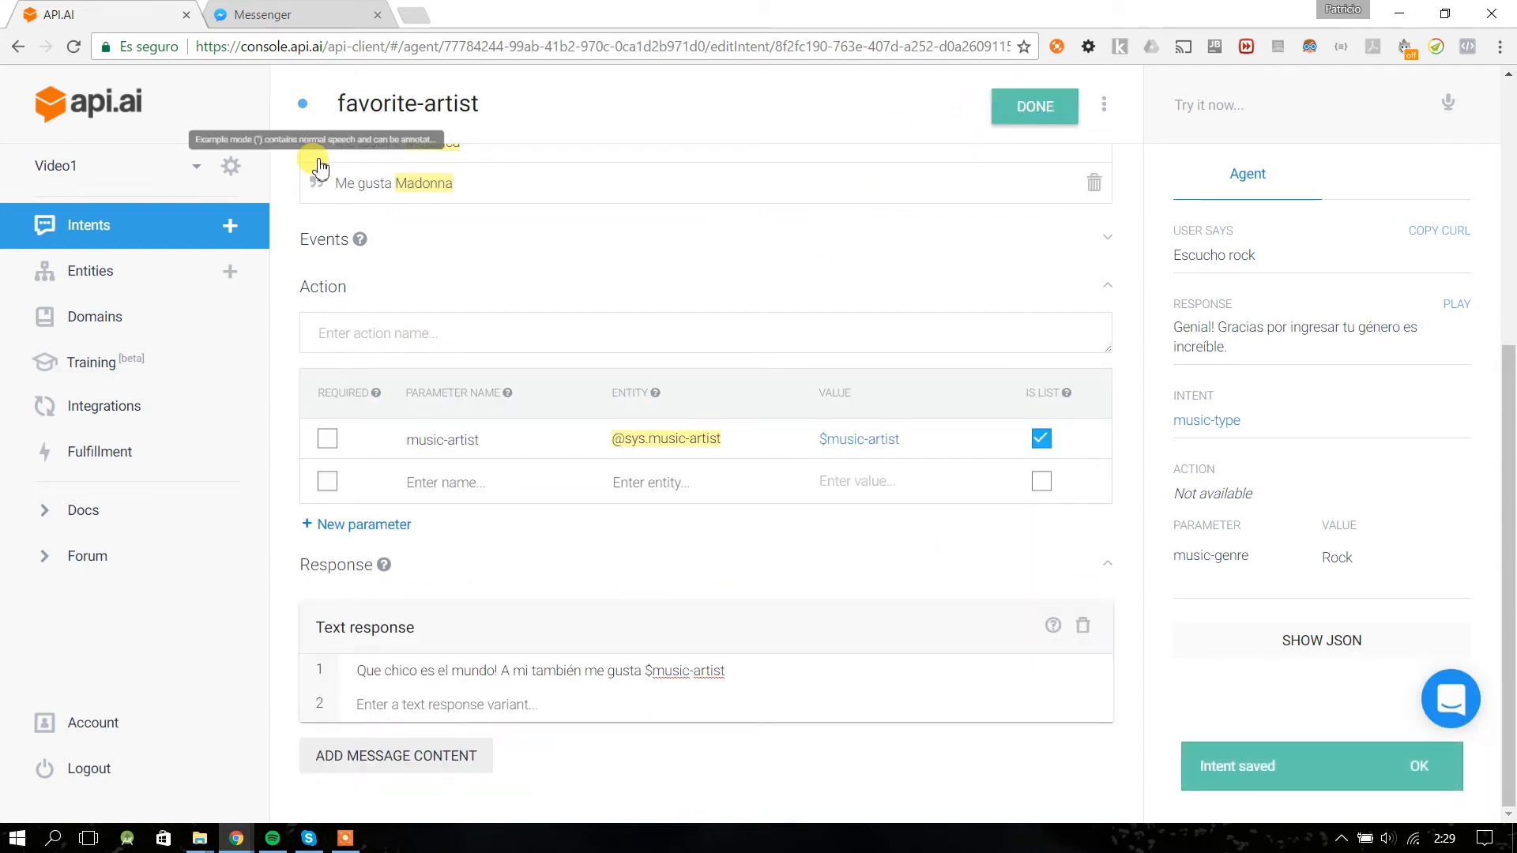
- Expand the contexts of the favorite-artist intent and examine its input and output context fields
{"action": "scroll", "coordinate": [326, 190], "scroll_direction": "up", "scroll_amount": 5}
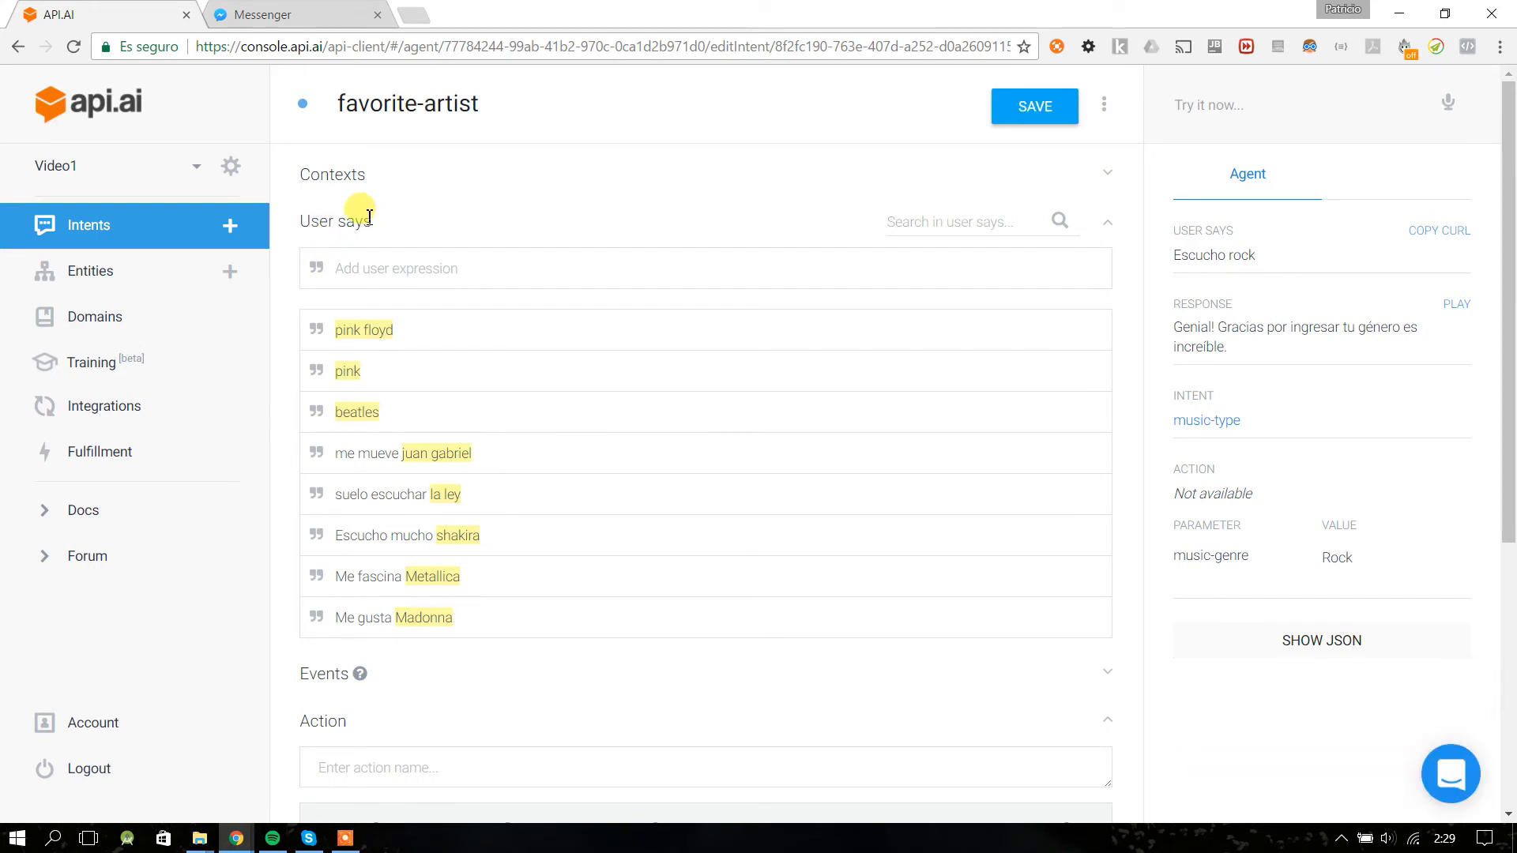
{"action": "left_click", "coordinate": [345, 177]}
{"action": "left_click", "coordinate": [378, 221]}
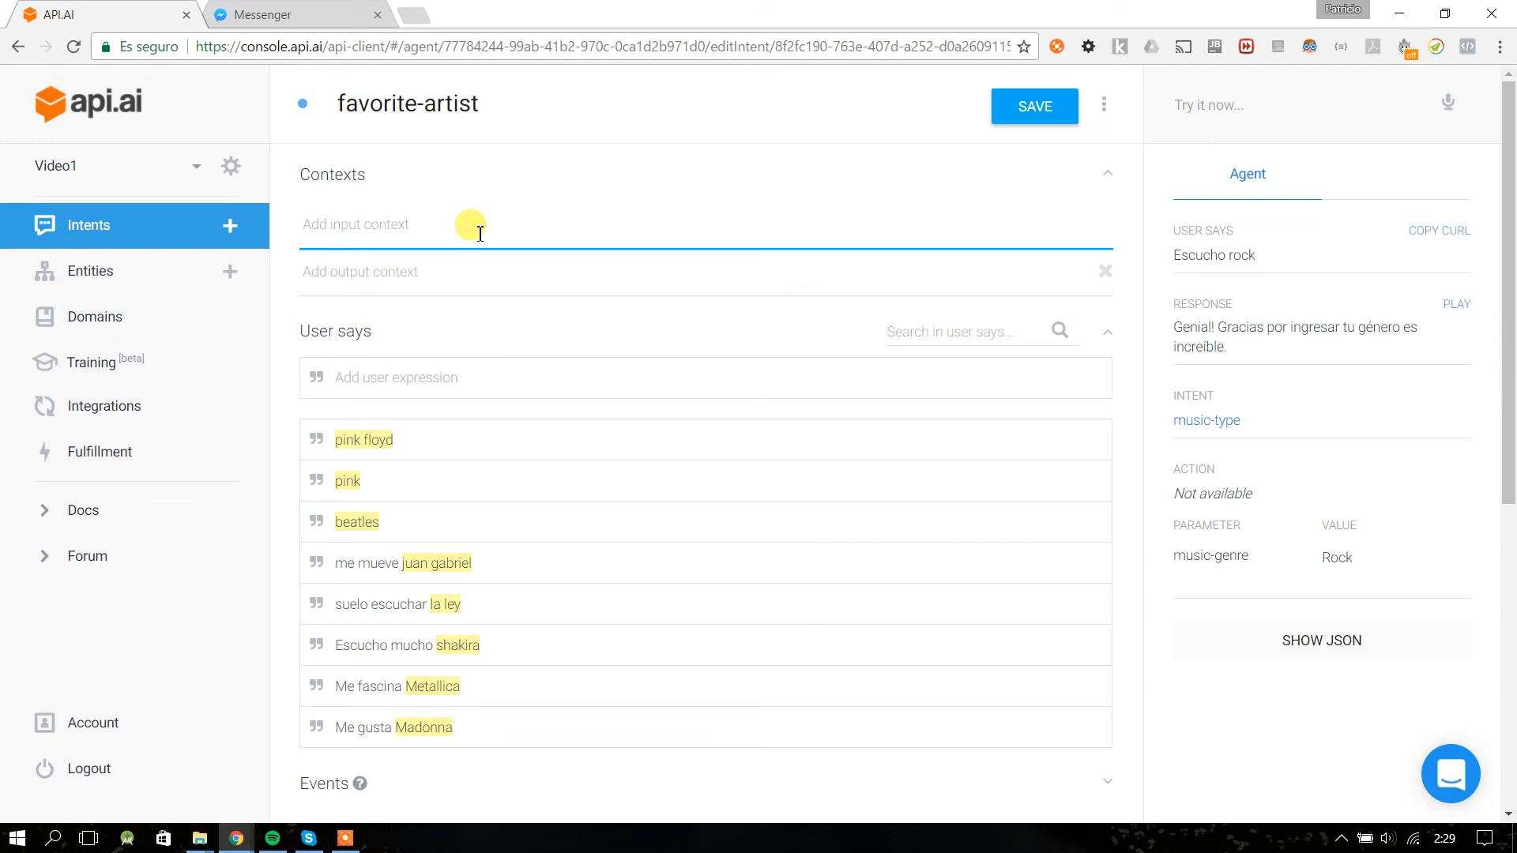
{"action": "left_click", "coordinate": [372, 270]}
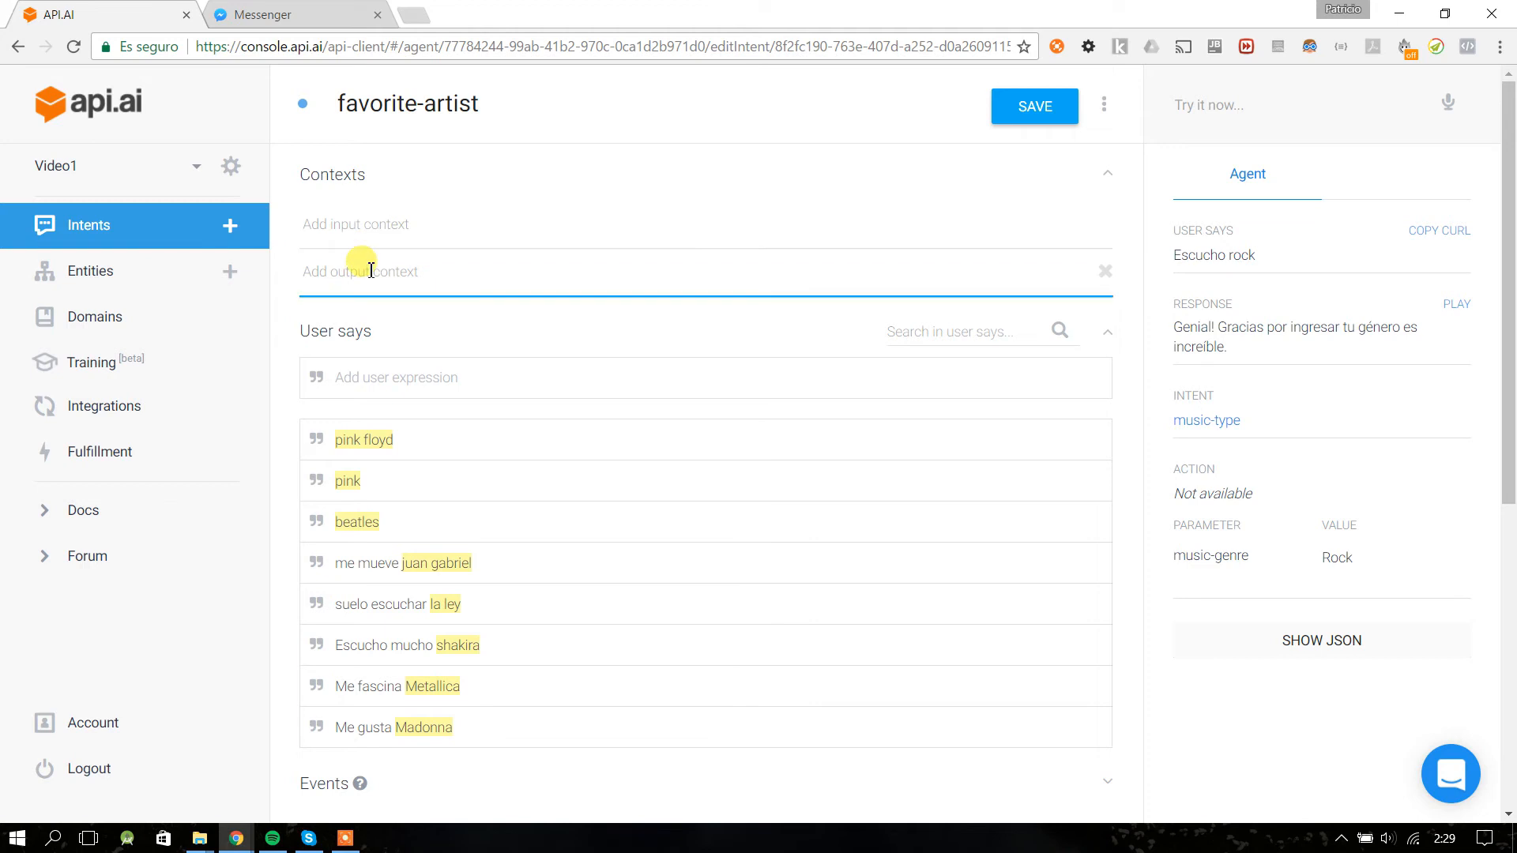
{"action": "left_click", "coordinate": [337, 223]}
{"action": "left_click", "coordinate": [340, 271]}
- Switch to Messenger and review the bot's music question, artist question and the whole exchange through its final answer
{"action": "left_click", "coordinate": [291, 11]}
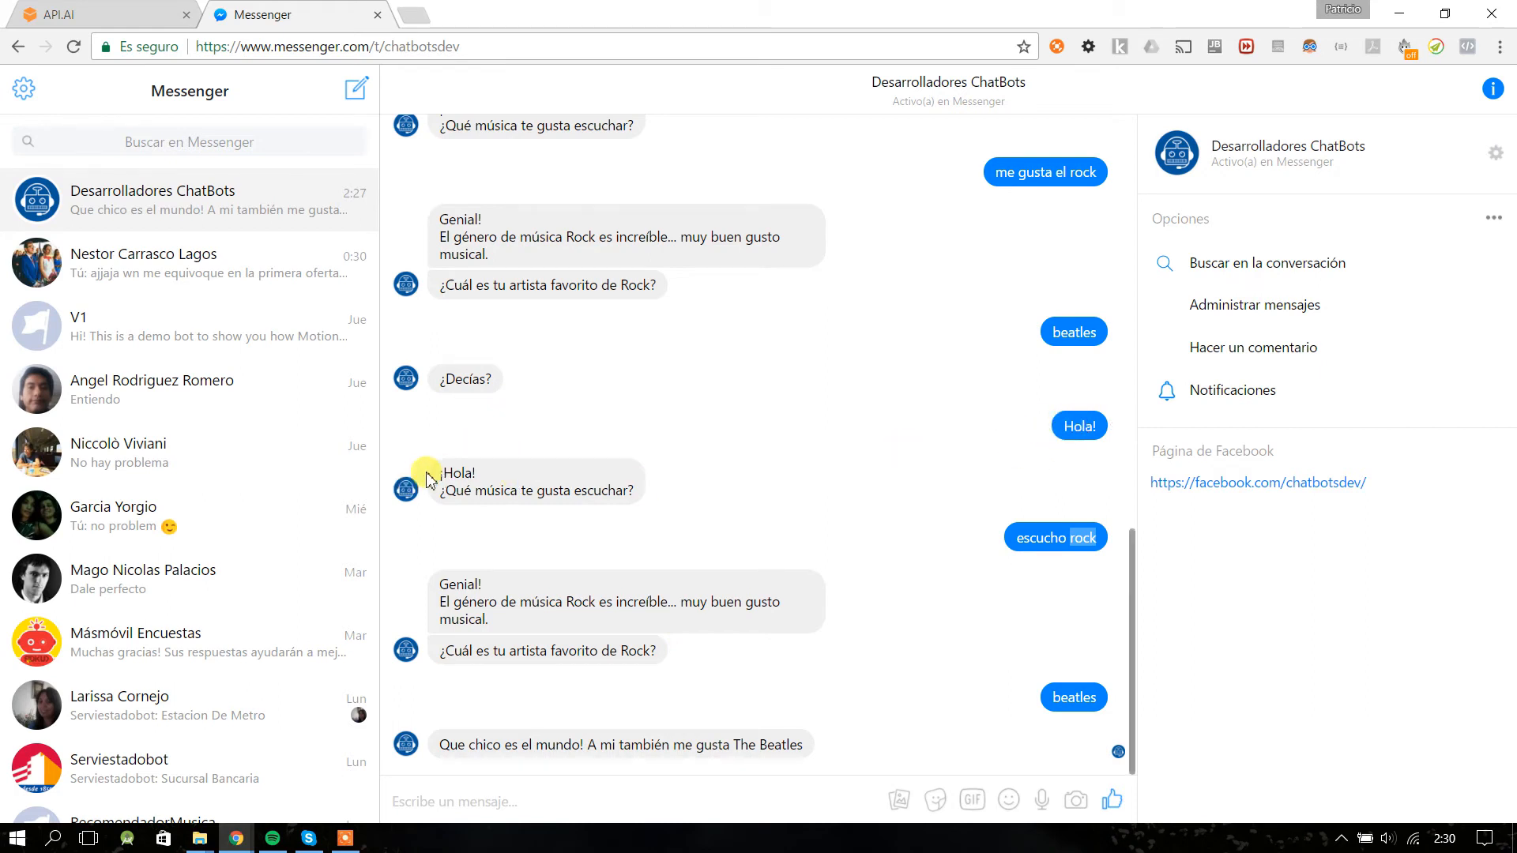
{"action": "double_click", "coordinate": [543, 490]}
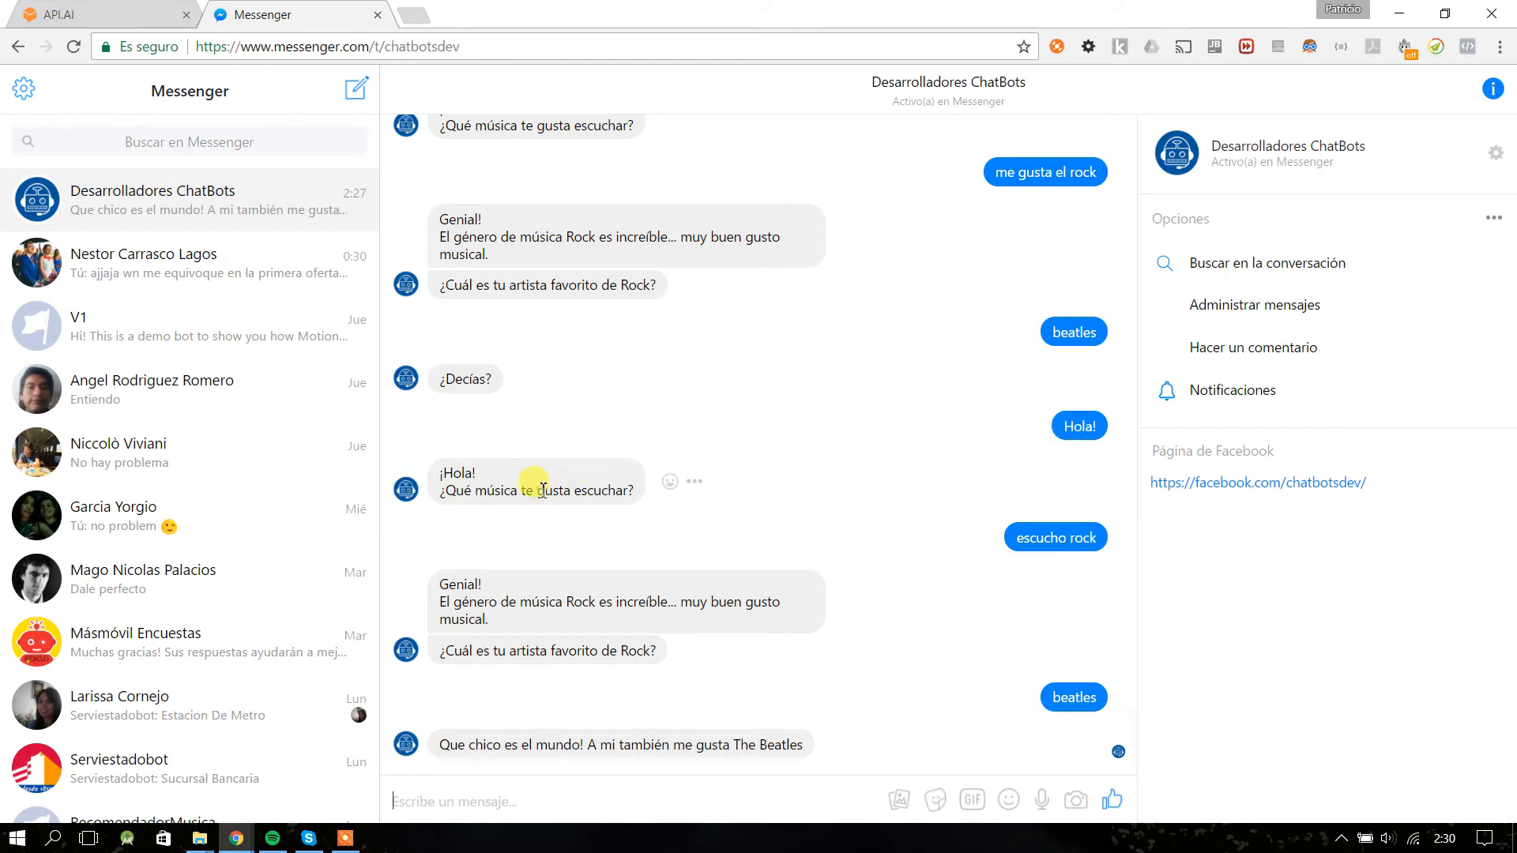
{"action": "double_click", "coordinate": [537, 652]}
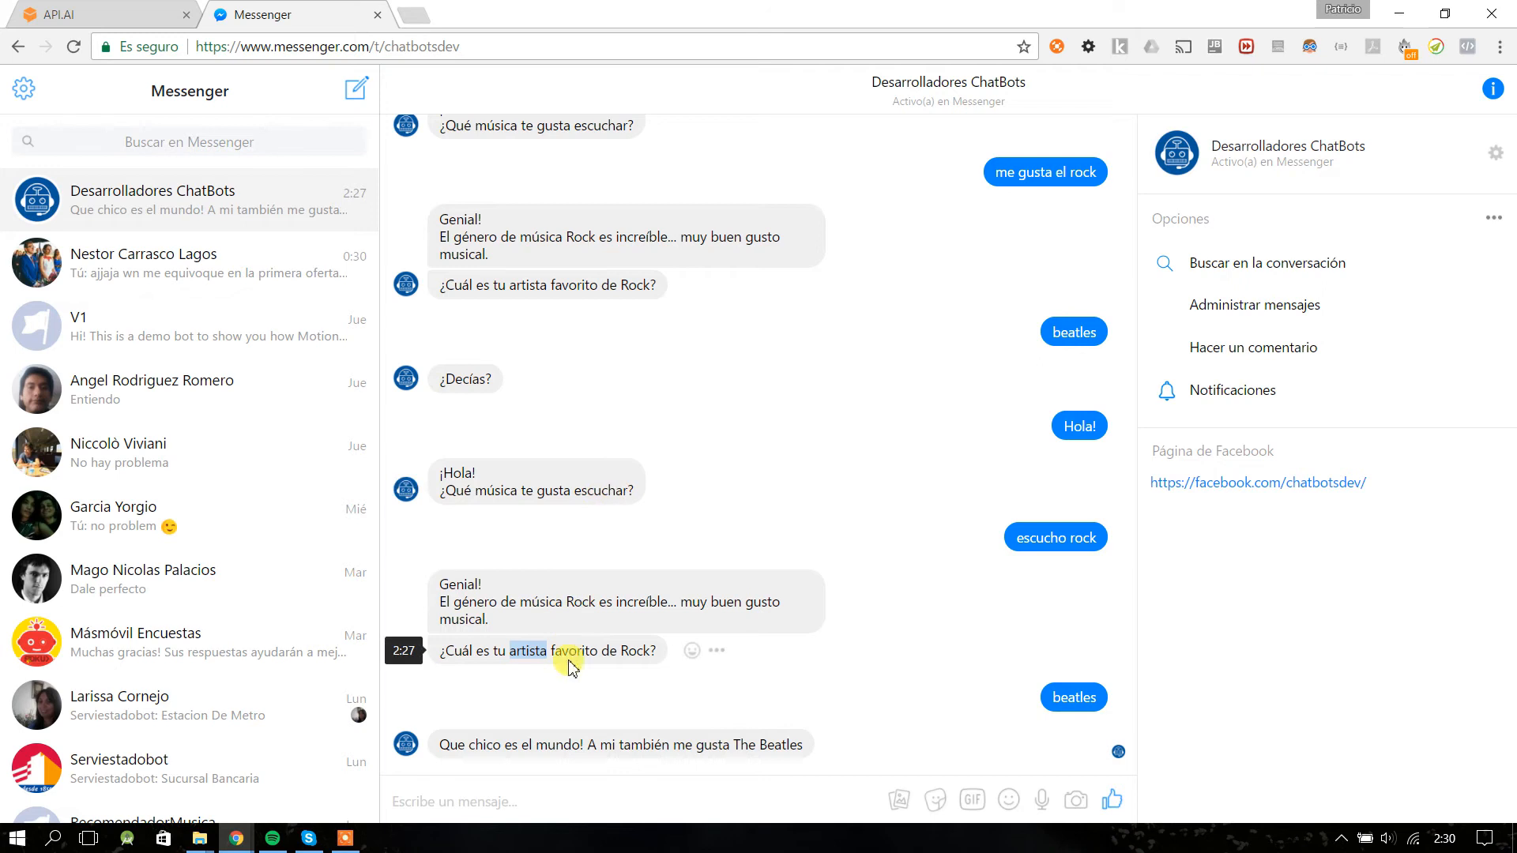
{"action": "triple_click", "coordinate": [455, 654]}
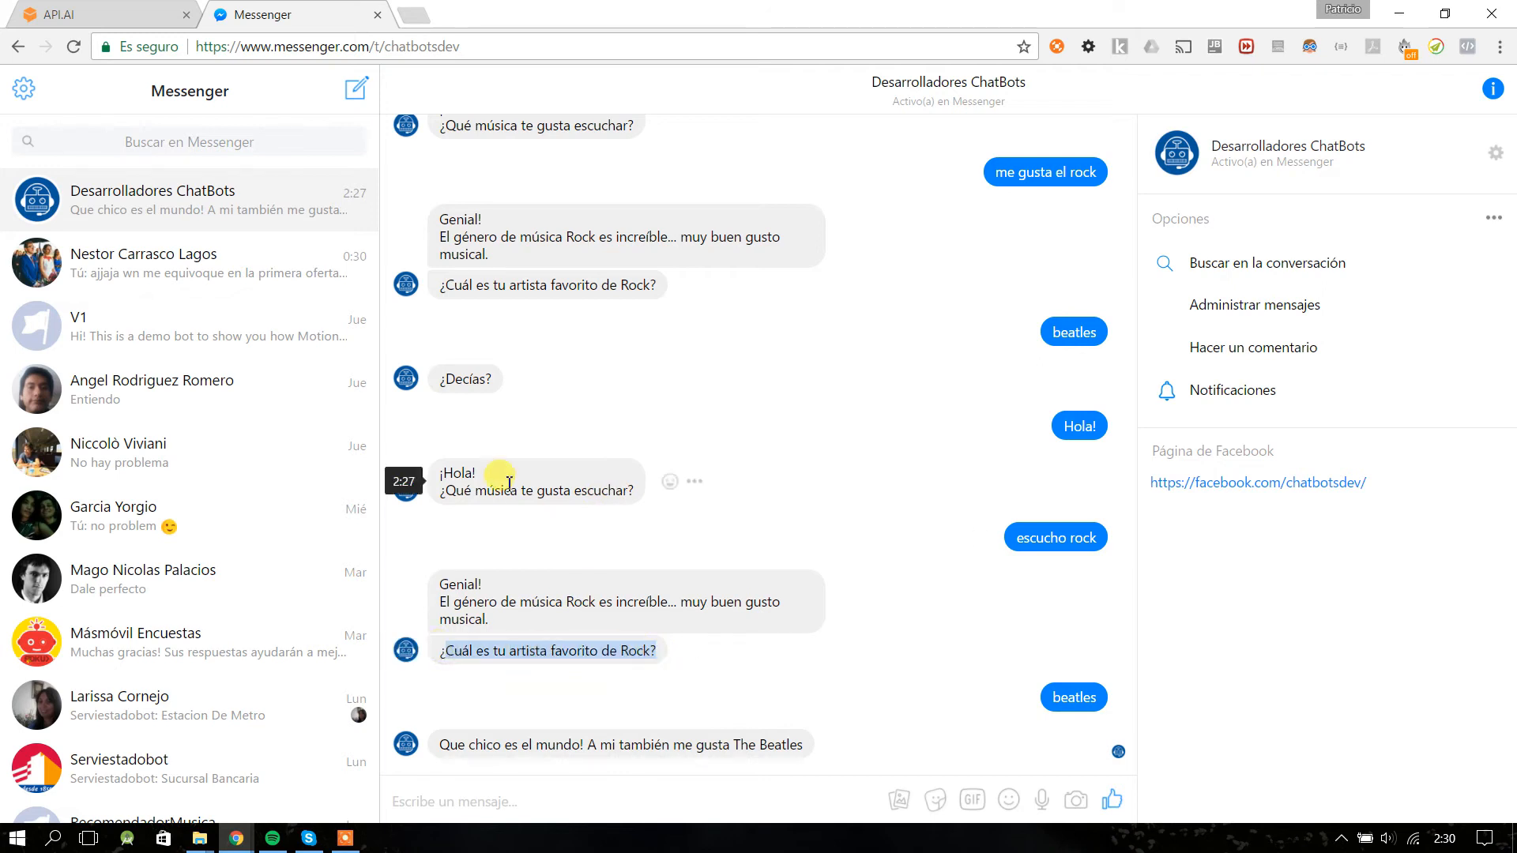
{"action": "left_click_drag", "start_coordinate": [466, 496], "coordinate": [618, 492]}
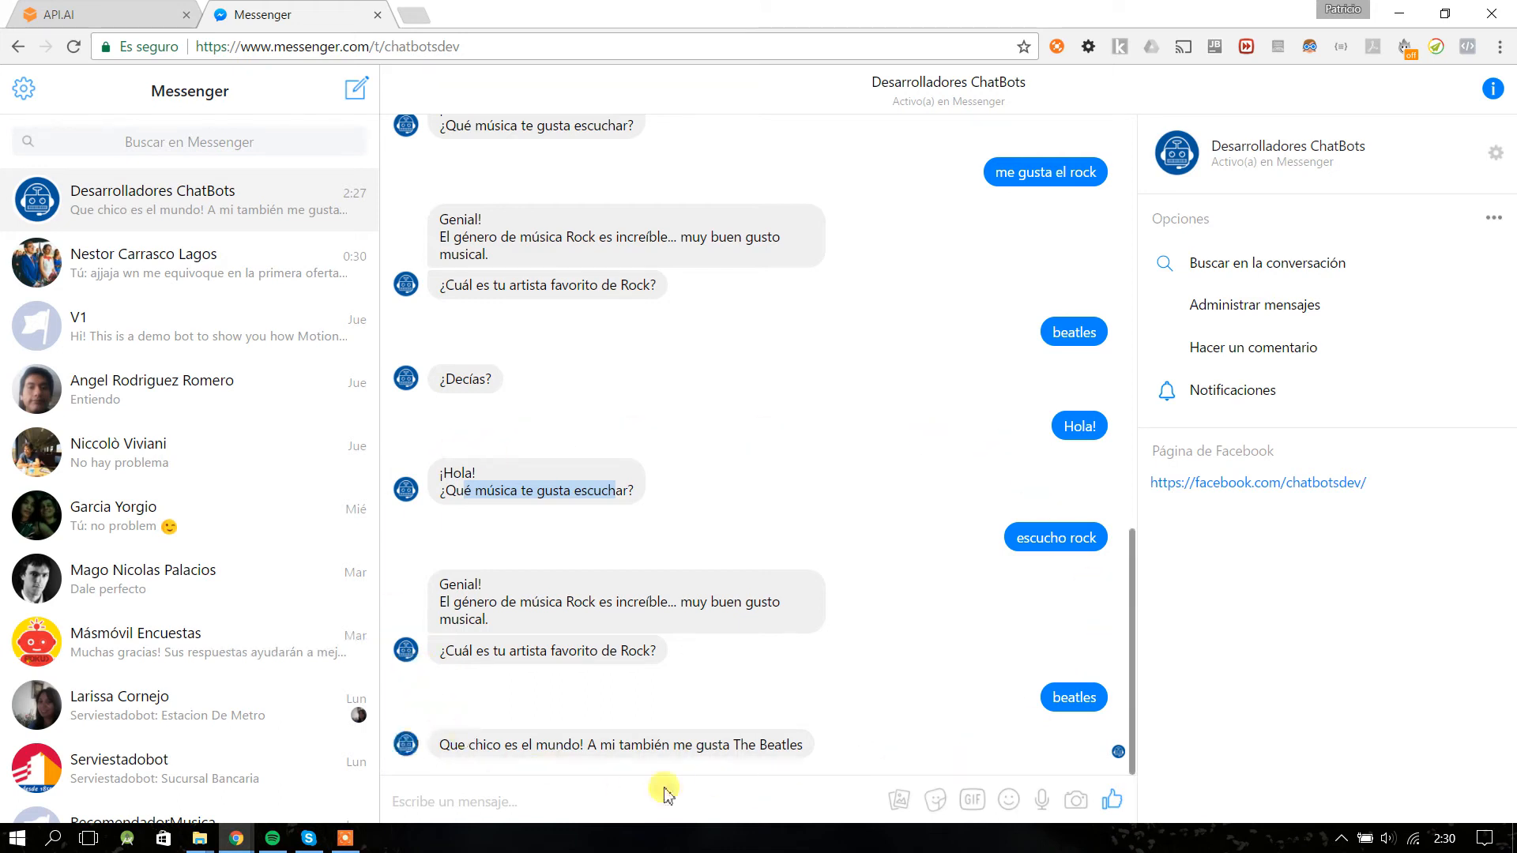
{"action": "left_click_drag", "start_coordinate": [440, 473], "coordinate": [917, 736]}
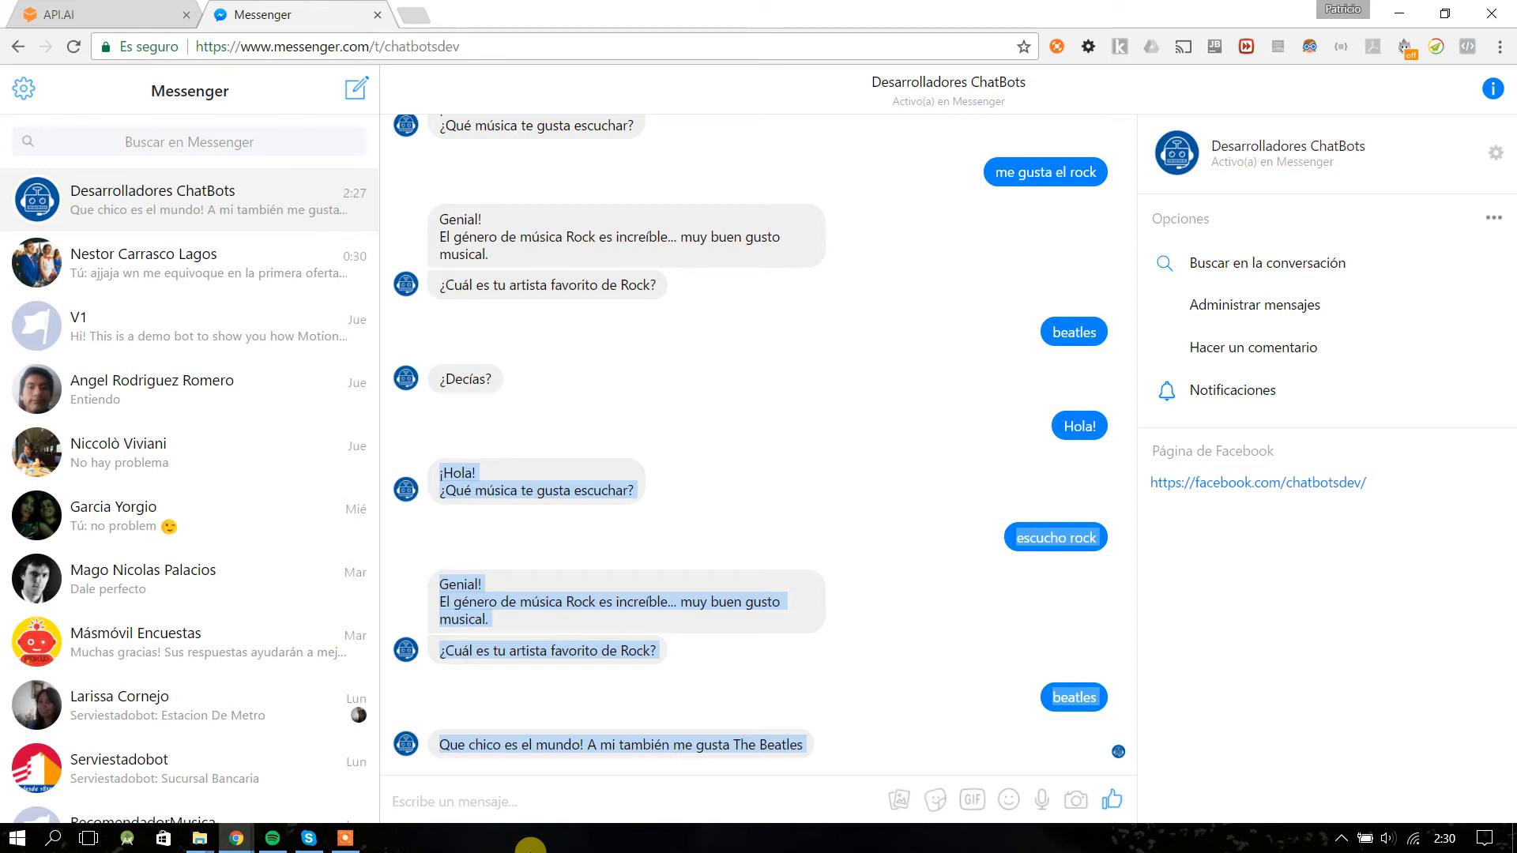
- Switch to API.AI, open the Default Welcome Intent, and examine its text response and its input and output context fields
{"action": "left_click", "coordinate": [59, 14]}
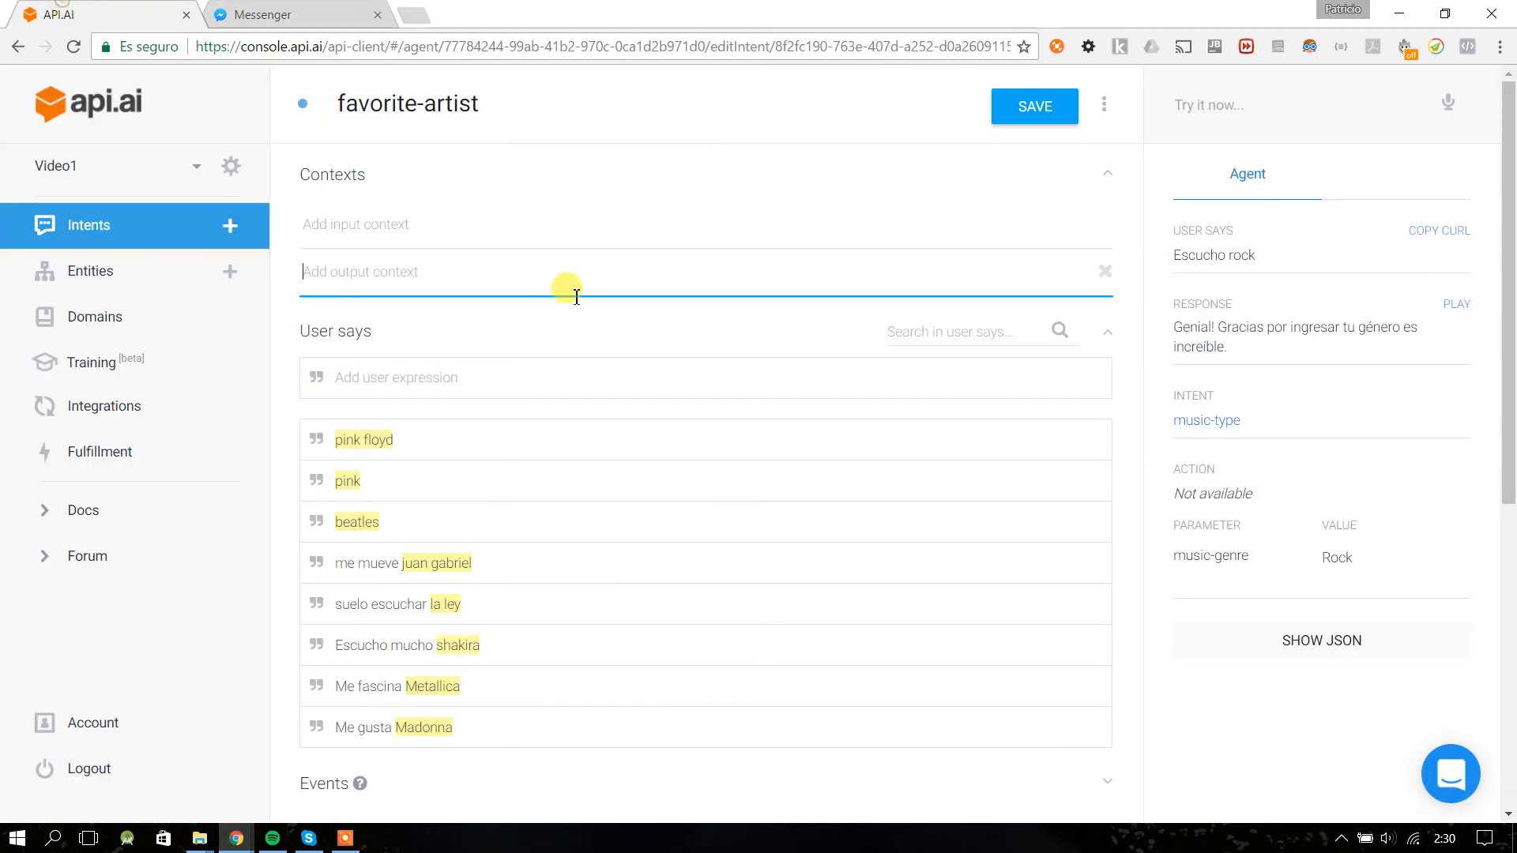
{"action": "left_click", "coordinate": [130, 231]}
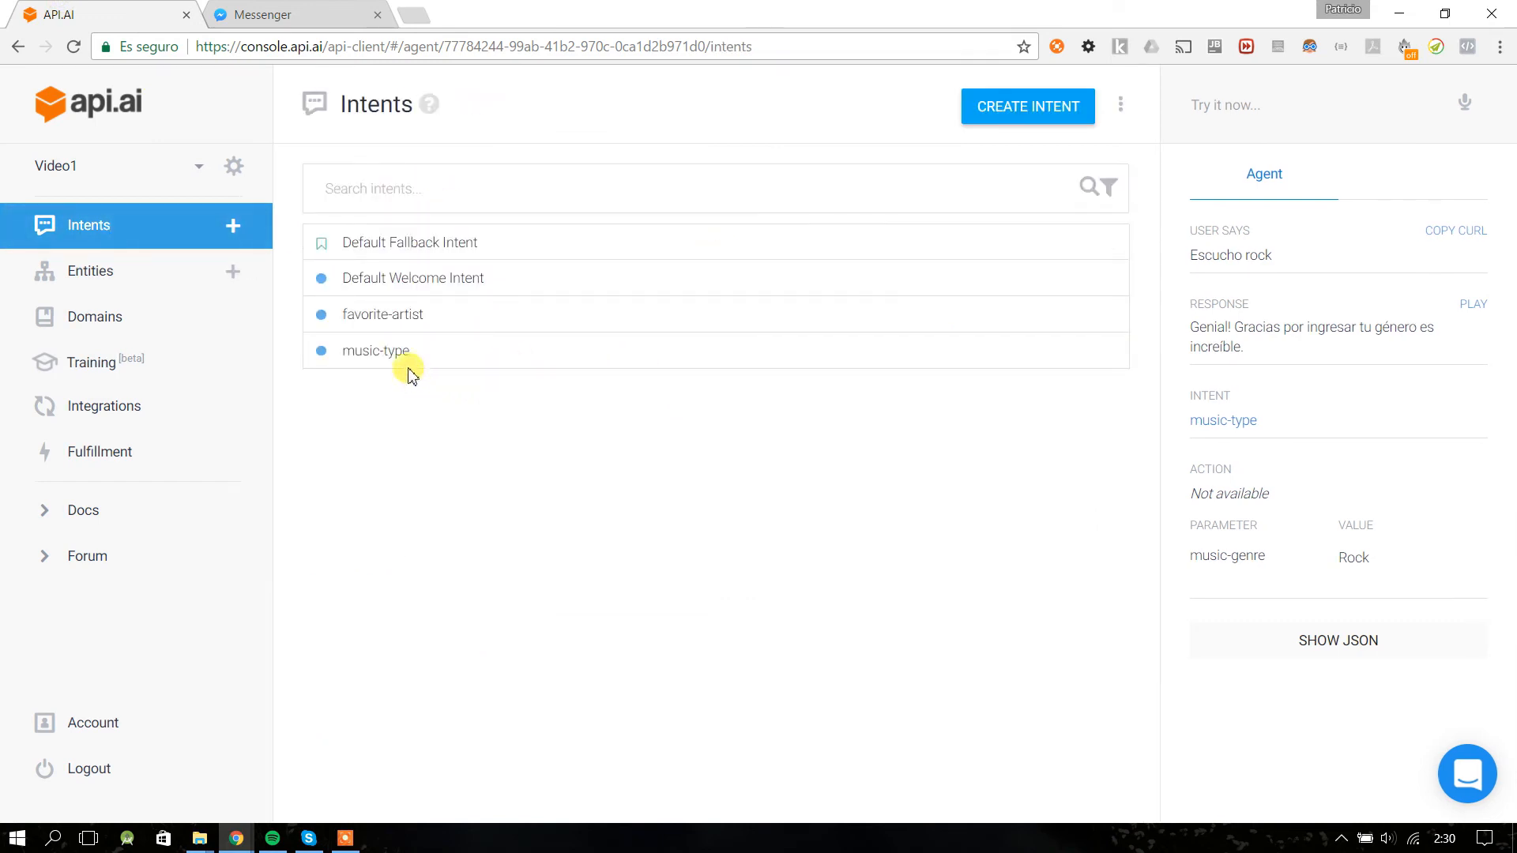
{"action": "left_click", "coordinate": [417, 295]}
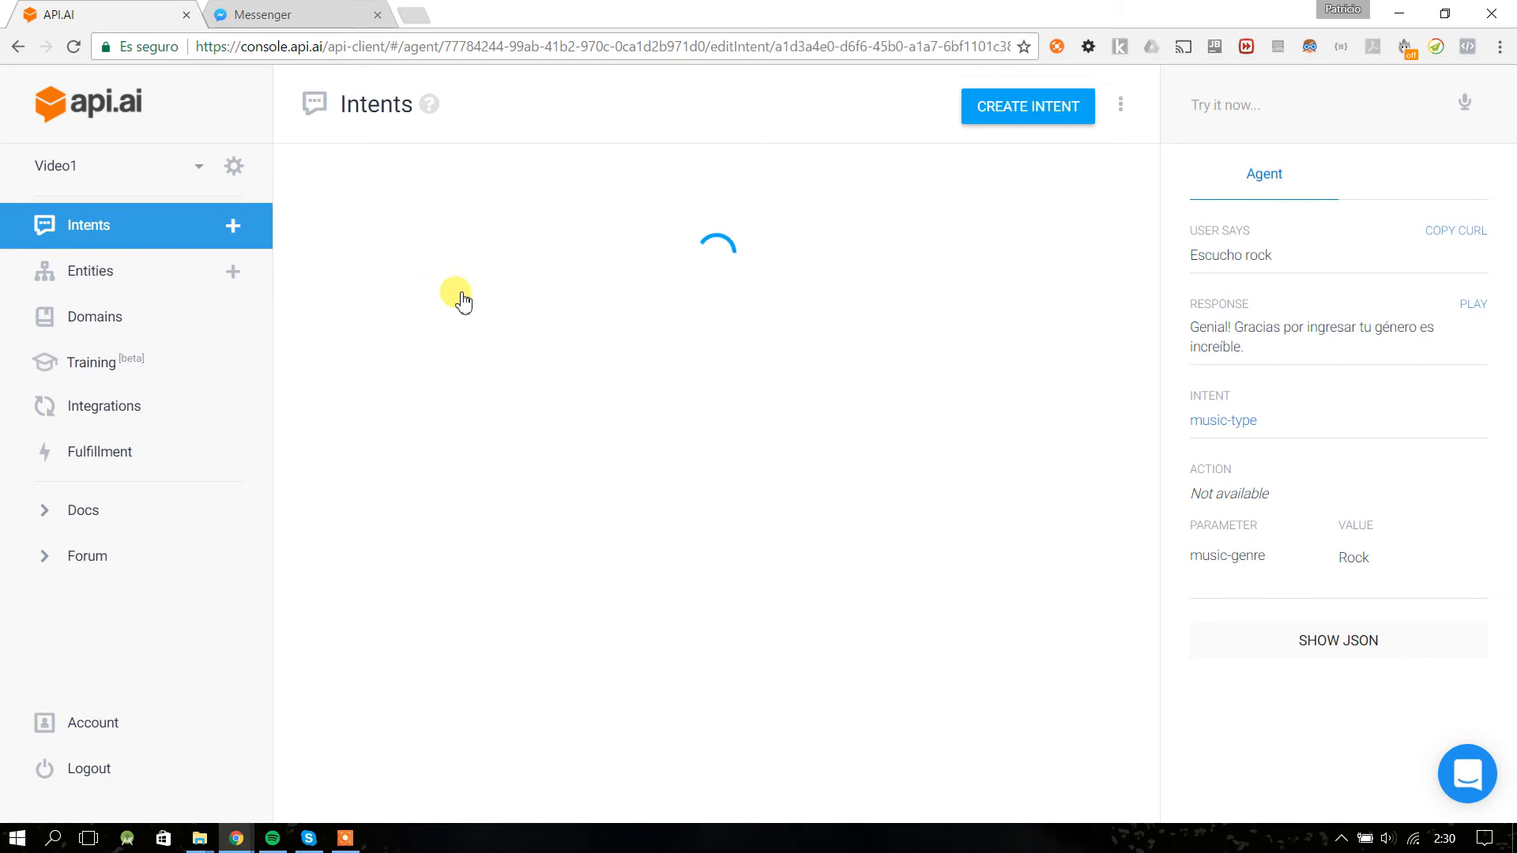
{"action": "scroll", "coordinate": [462, 320], "scroll_direction": "down", "scroll_amount": 2}
{"action": "left_click_drag", "start_coordinate": [582, 678], "coordinate": [280, 670]}
{"action": "left_click_drag", "start_coordinate": [553, 679], "coordinate": [328, 677]}
{"action": "scroll", "coordinate": [529, 577], "scroll_direction": "up", "scroll_amount": 2}
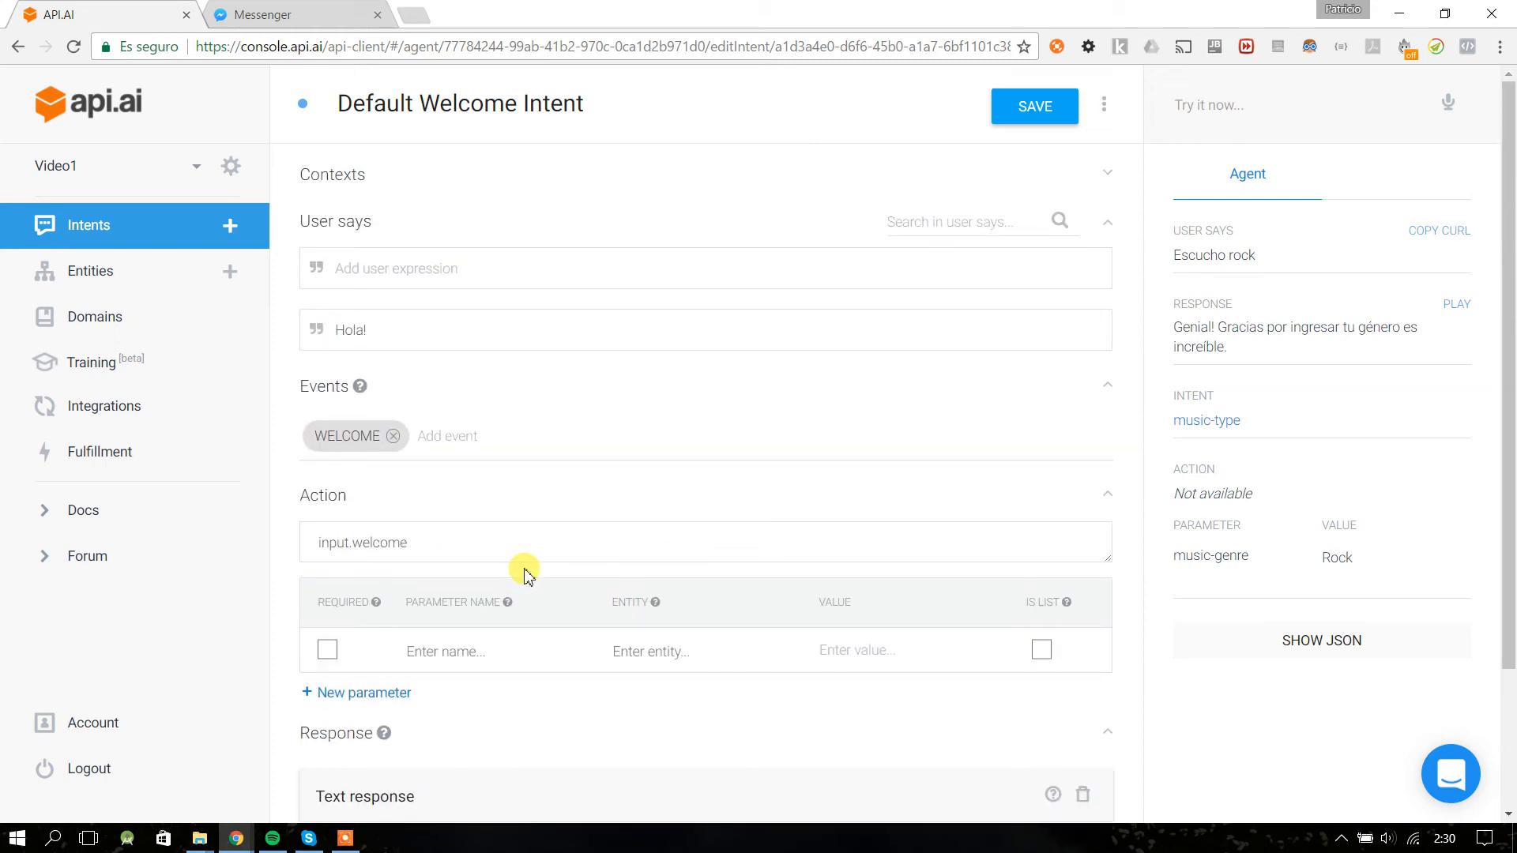
{"action": "left_click", "coordinate": [322, 175]}
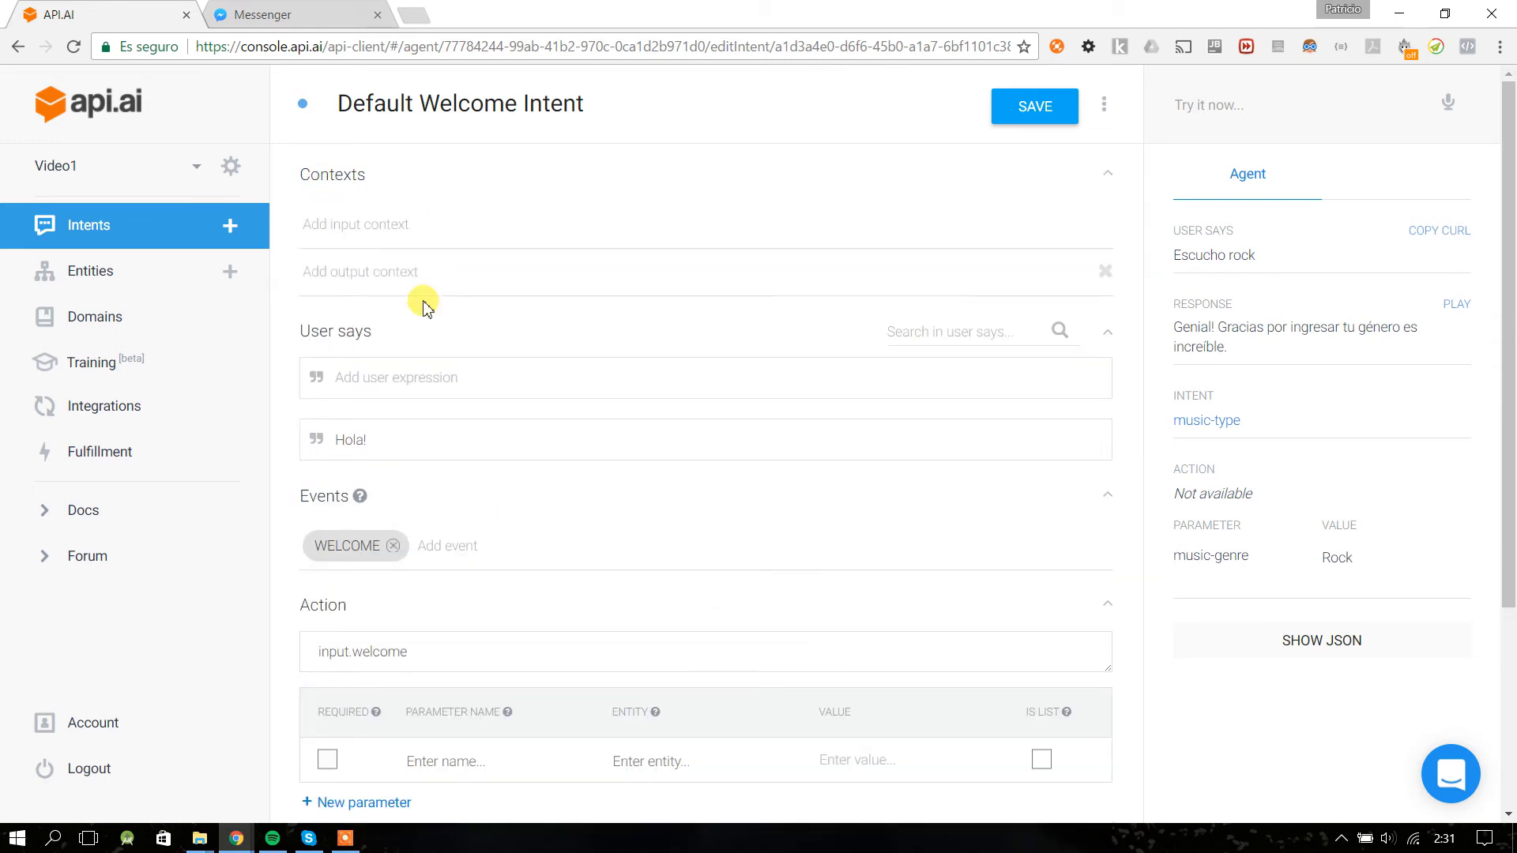
{"action": "scroll", "coordinate": [490, 336], "scroll_direction": "down", "scroll_amount": 3}
{"action": "left_click_drag", "start_coordinate": [594, 677], "coordinate": [271, 692]}
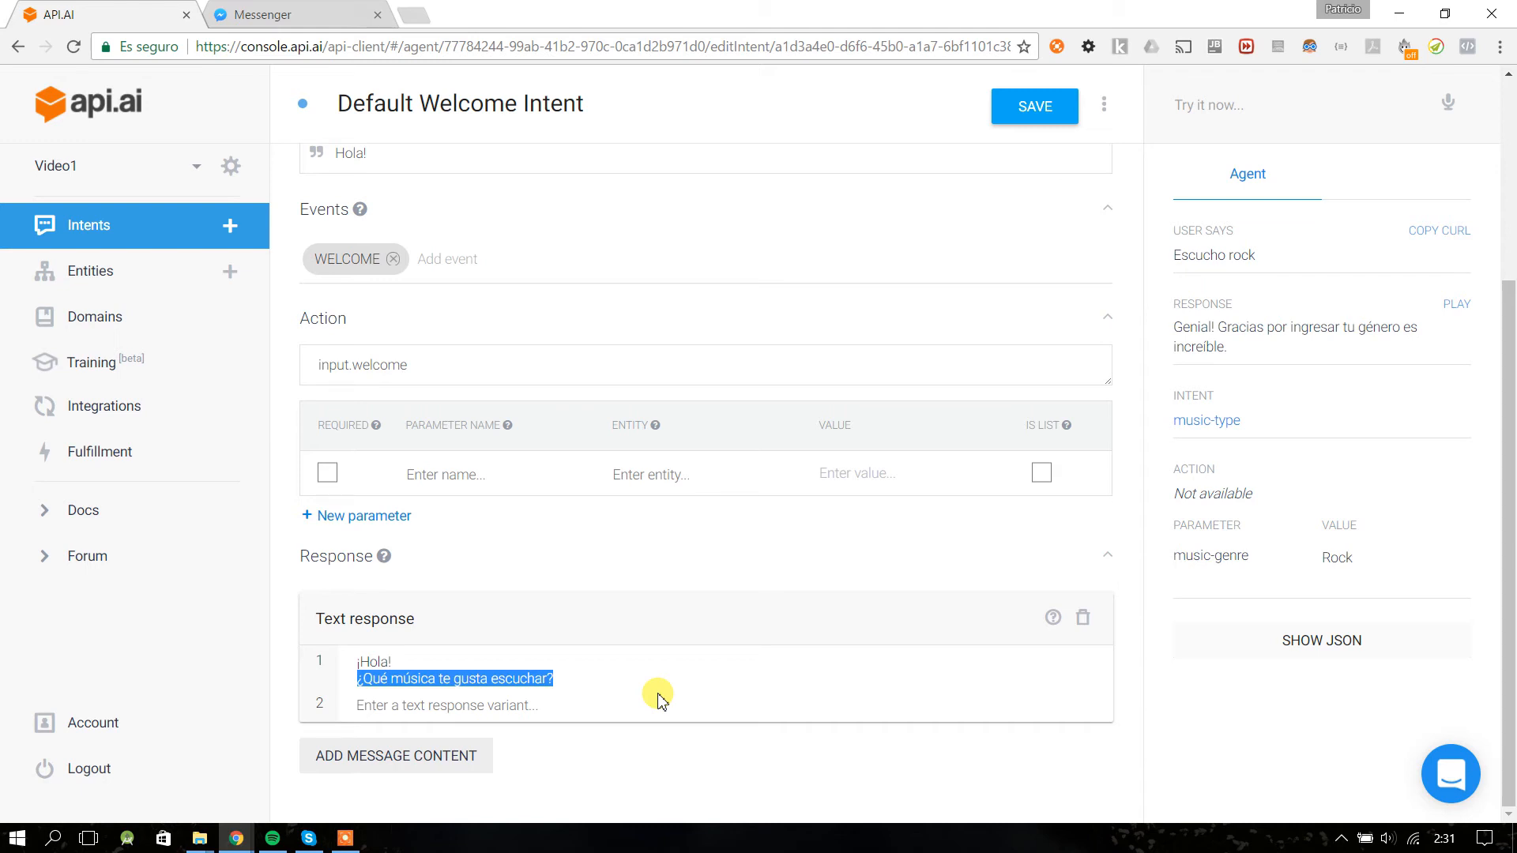
- Switch to Messenger and send the bot "Hola", followed by the unrelated question "Que temperatura hay Santiago"
{"action": "left_click", "coordinate": [288, 15]}
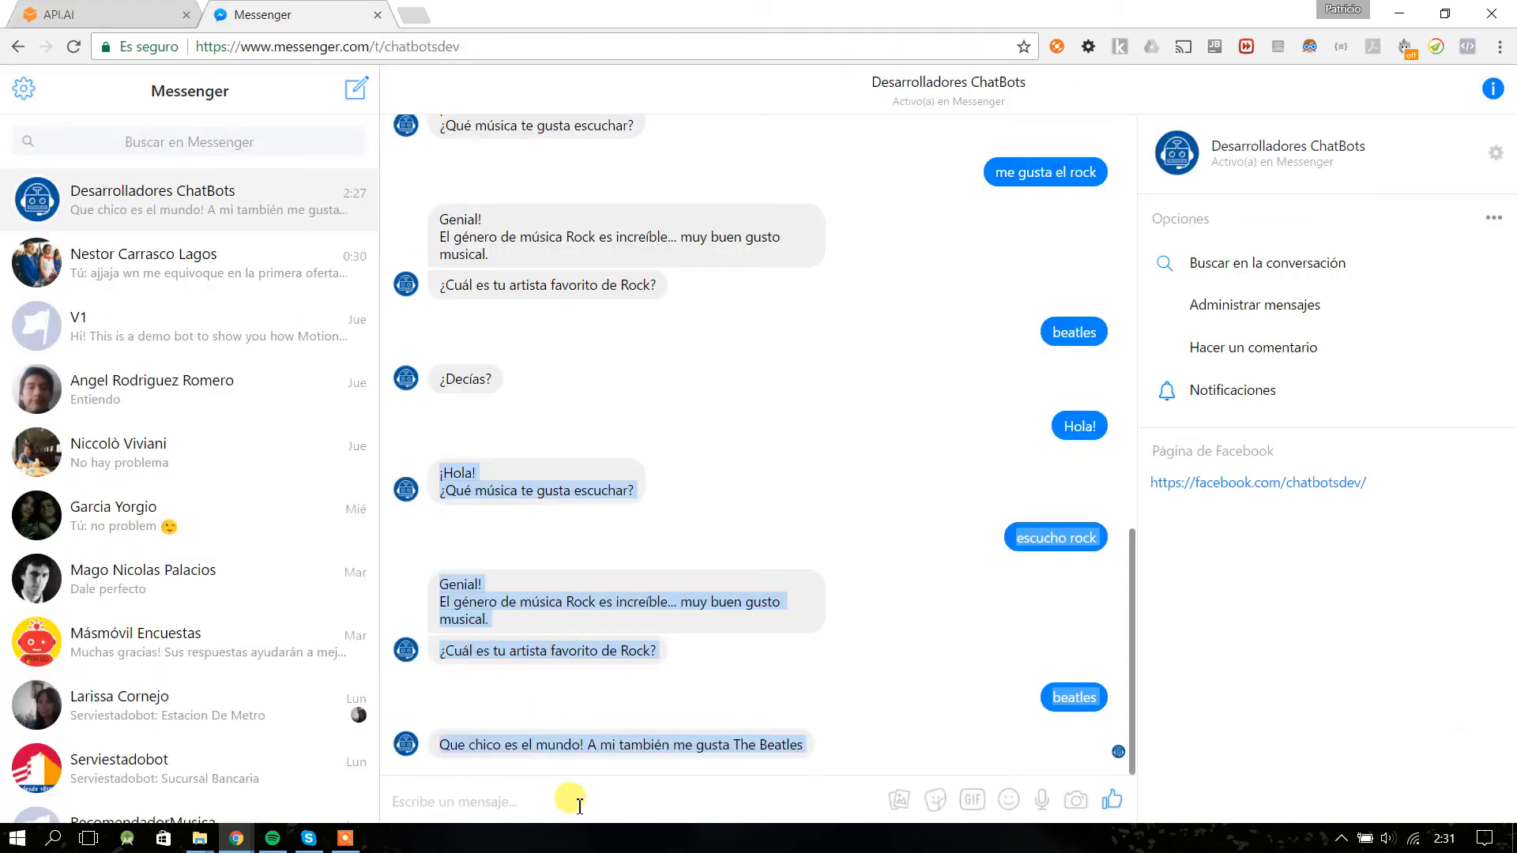
{"action": "type", "text": "Hola"}
{"action": "key", "text": "Return"}
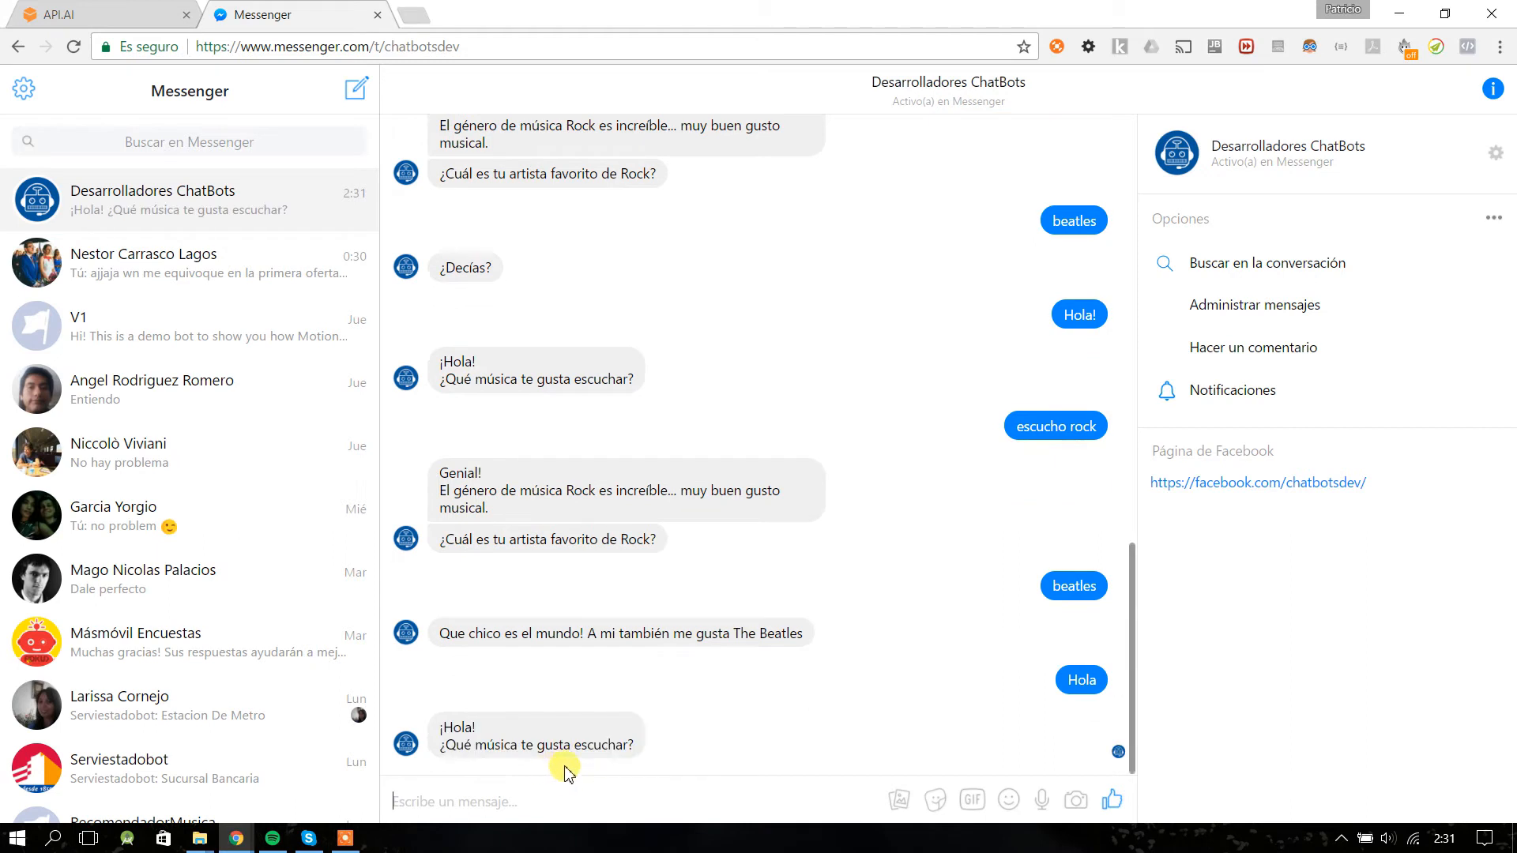
{"action": "left_click", "coordinate": [494, 804]}
{"action": "type", "text": "Que temperatur"}
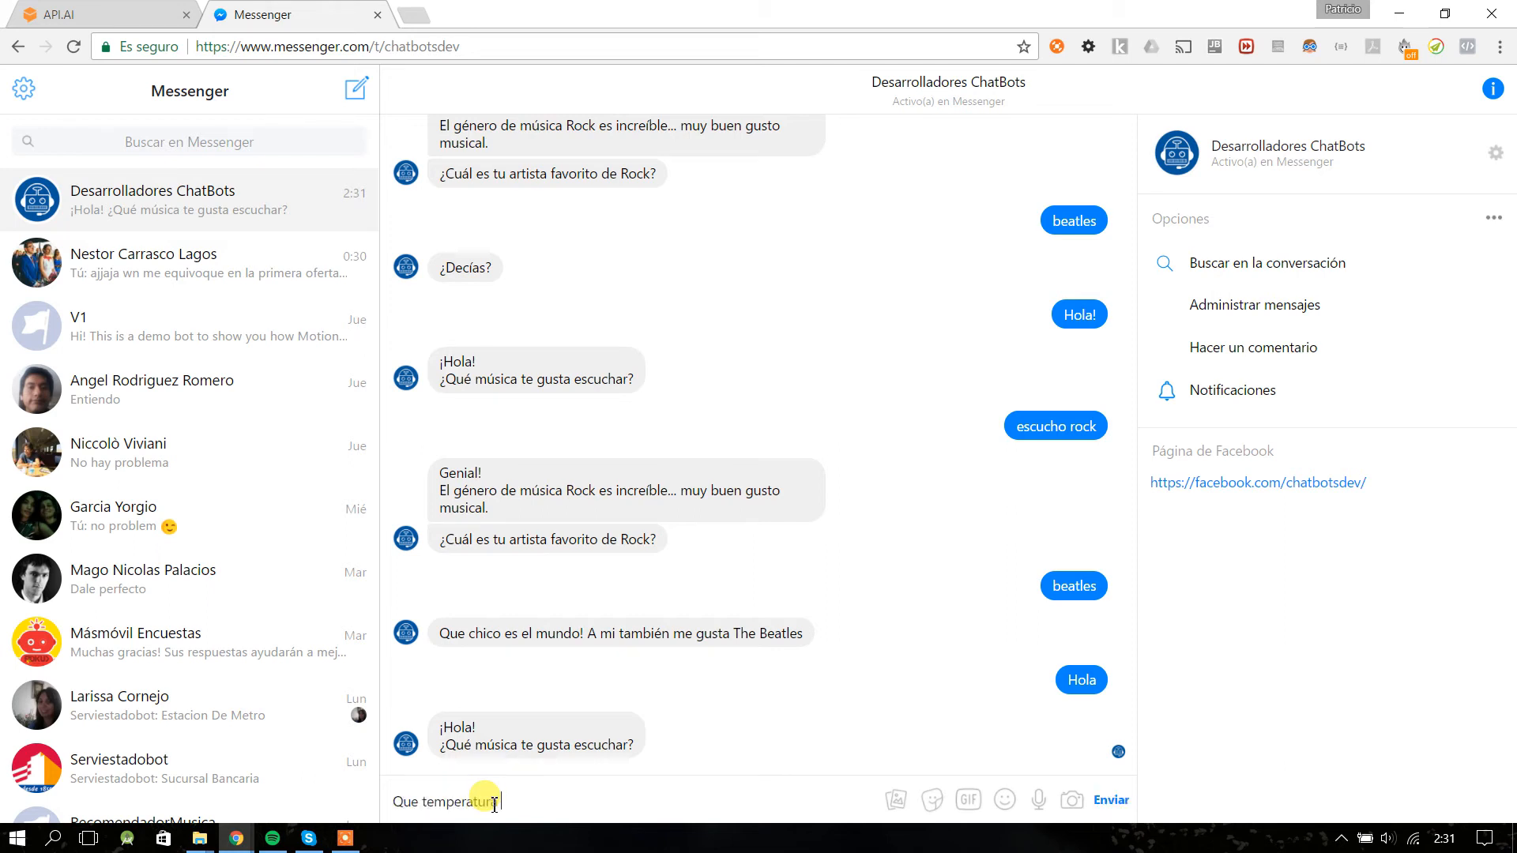
{"action": "type", "text": "a hay Santiago"}
{"action": "key", "text": "Return"}
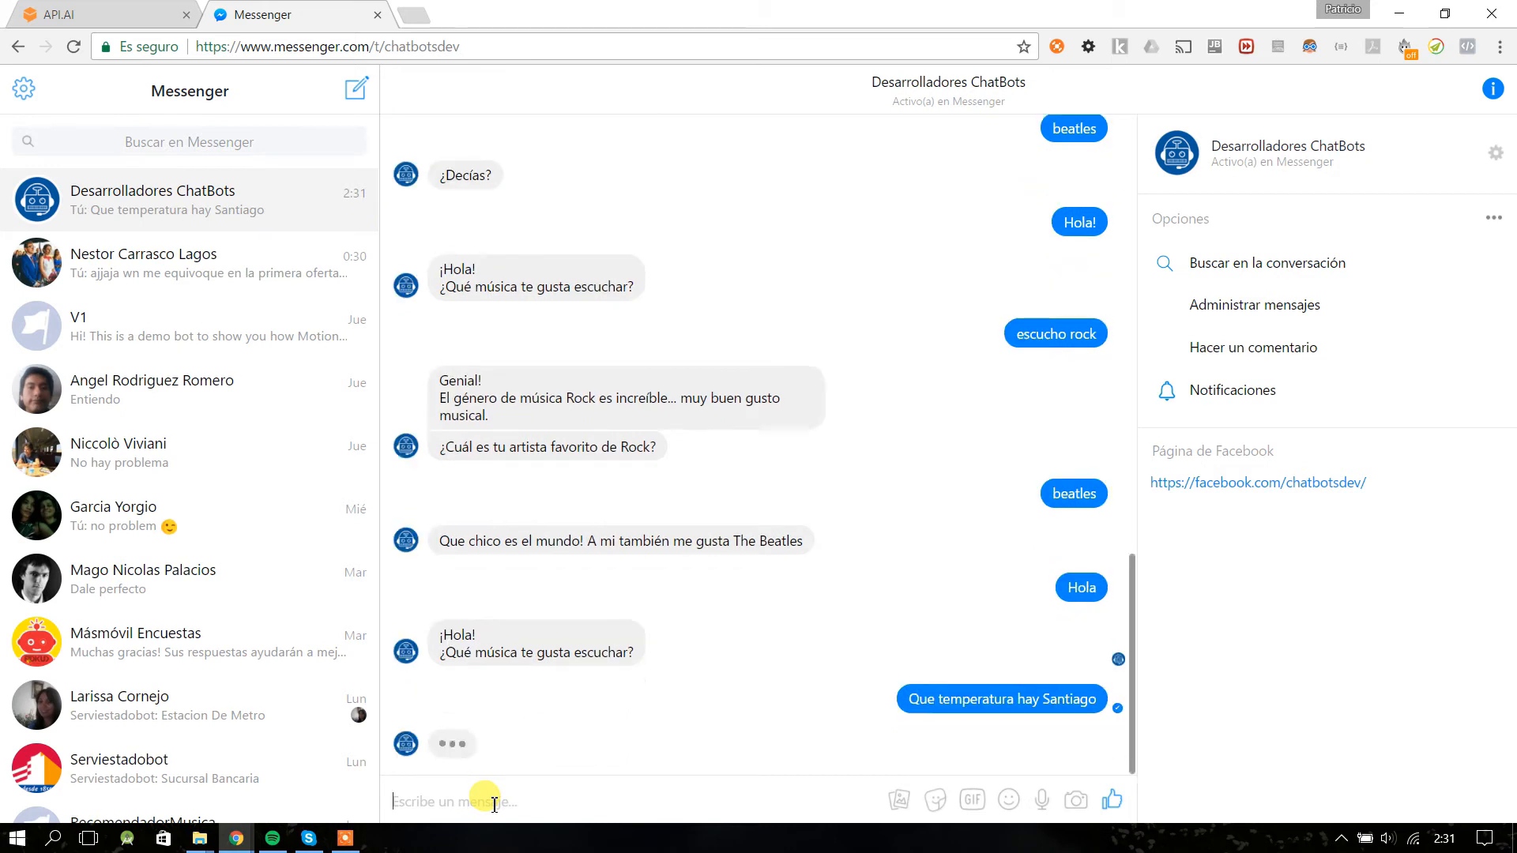
- Compare the bot's music question with the off-topic temperature message, checking the intent list in API.AI in between
{"action": "left_click_drag", "start_coordinate": [439, 650], "coordinate": [641, 650]}
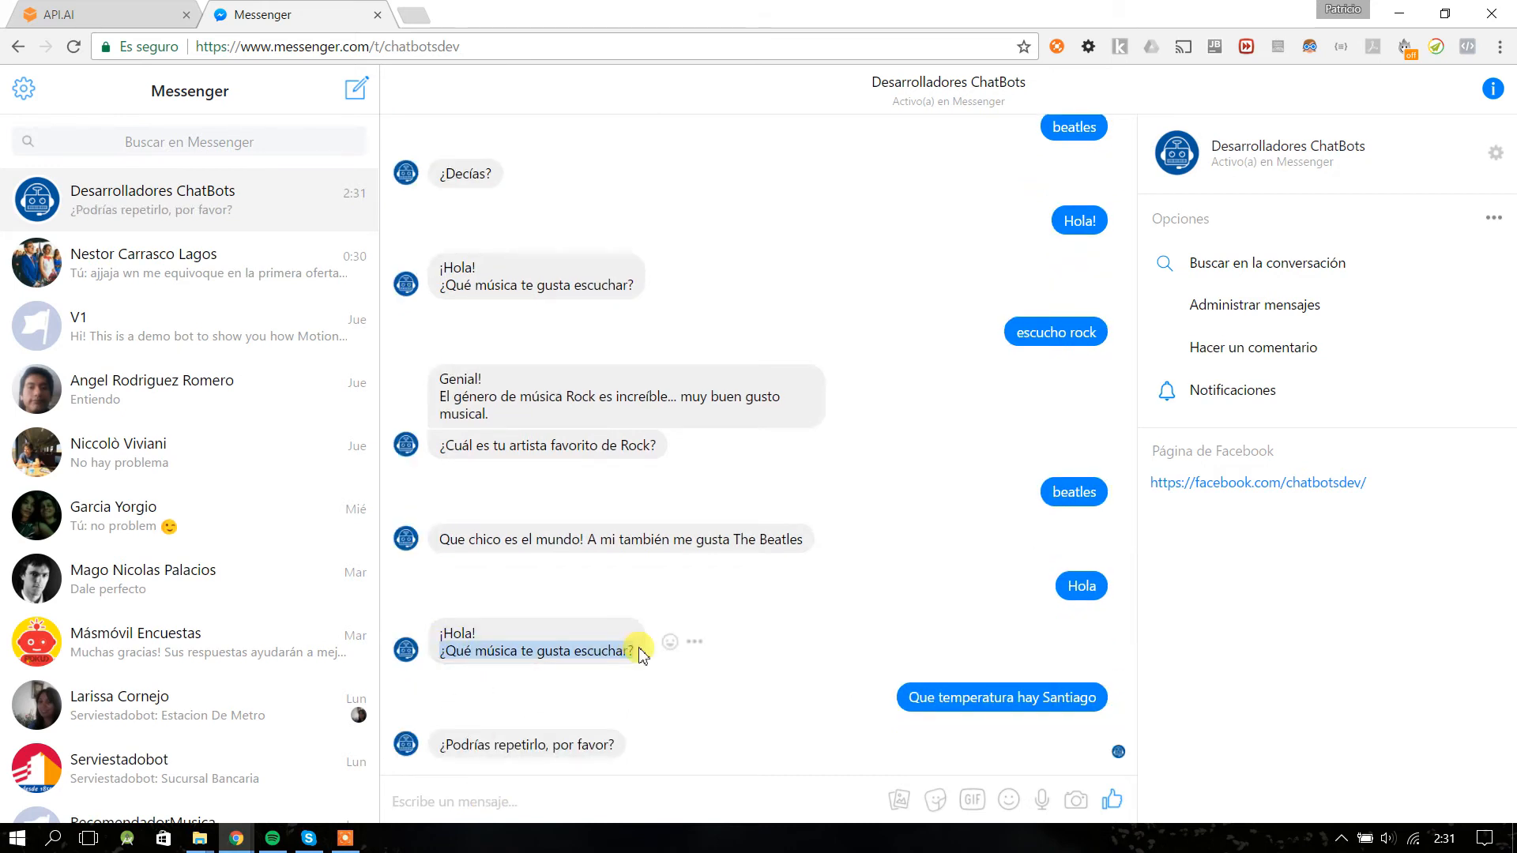
{"action": "left_click", "coordinate": [150, 12]}
{"action": "left_click", "coordinate": [89, 225]}
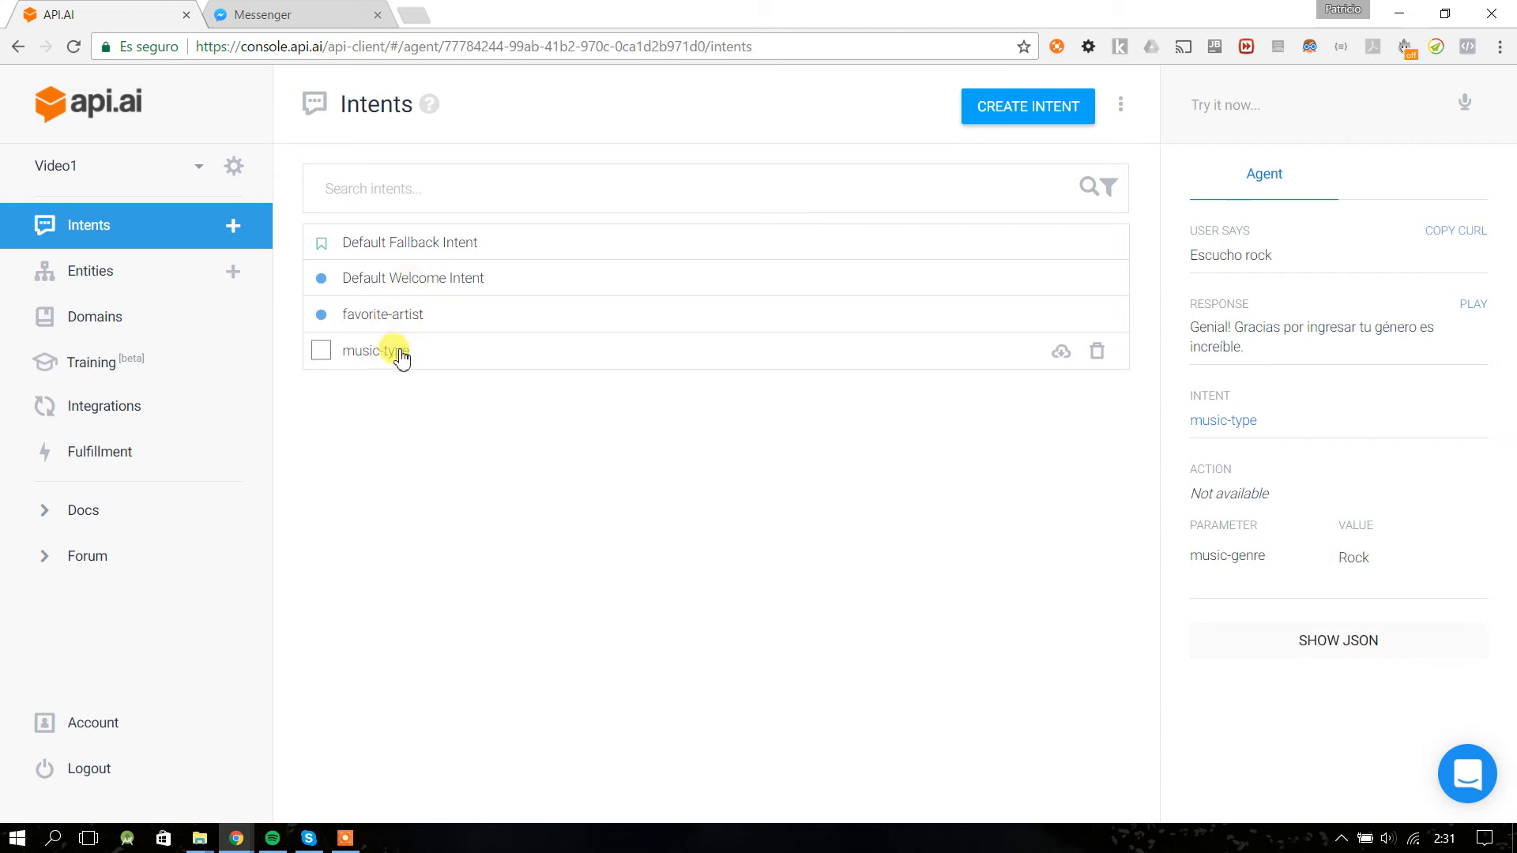
{"action": "left_click", "coordinate": [268, 14]}
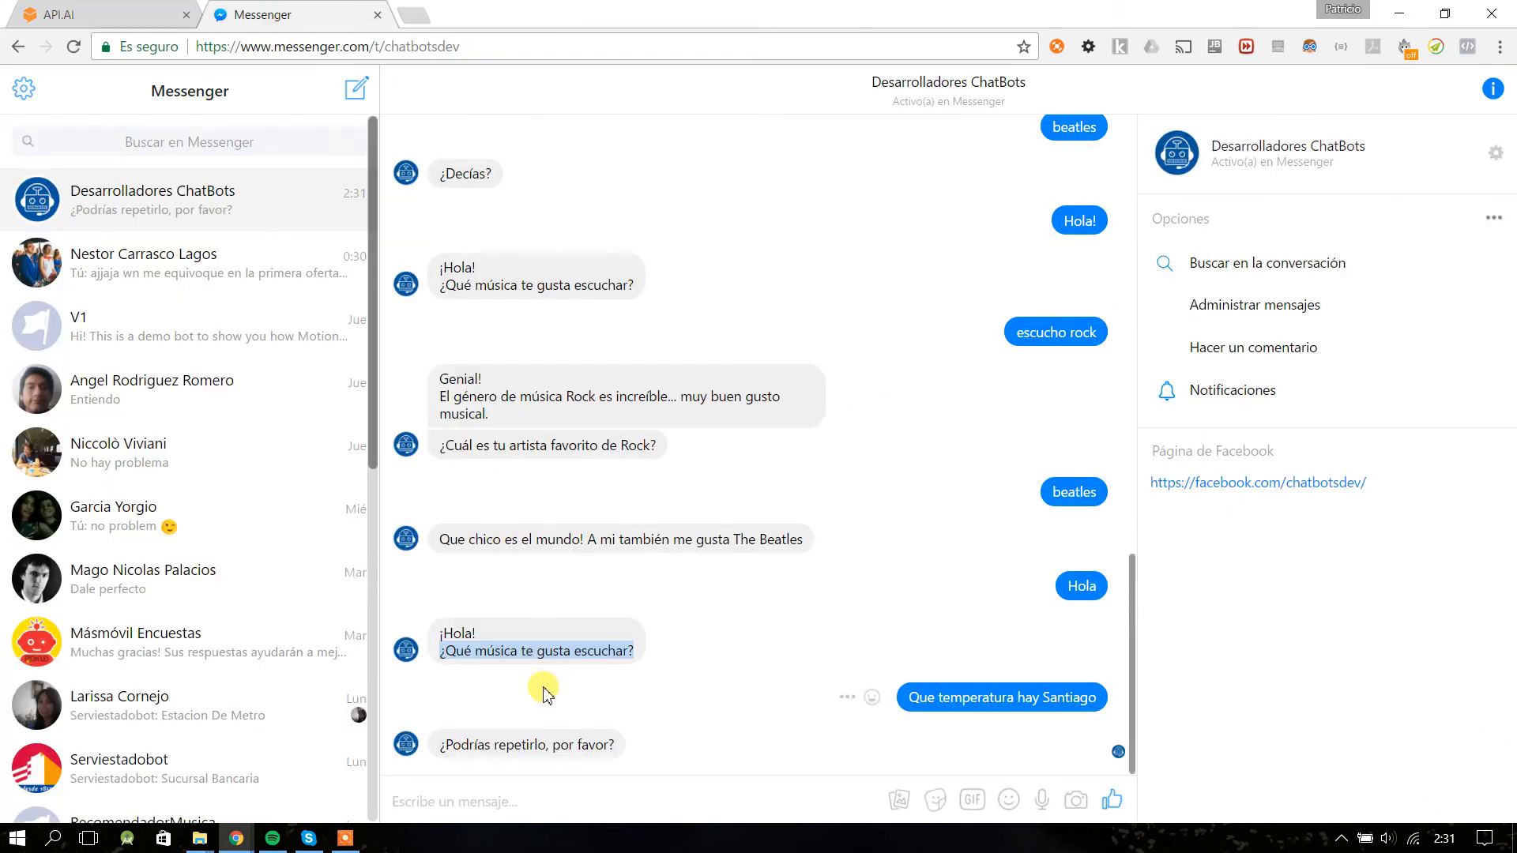
{"action": "left_click", "coordinate": [579, 656]}
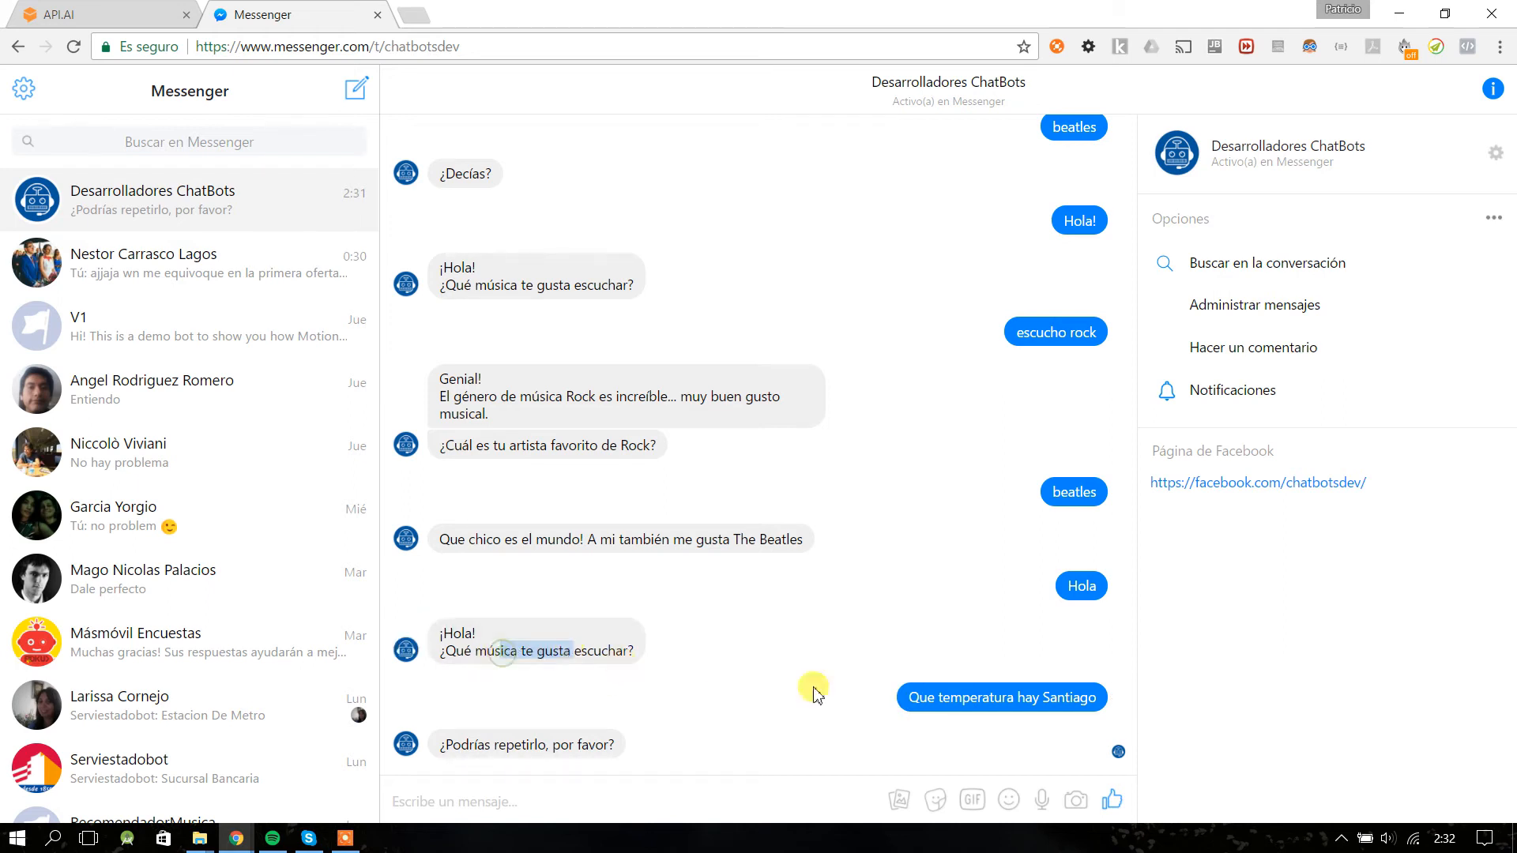
{"action": "left_click_drag", "start_coordinate": [909, 695], "coordinate": [1101, 697]}
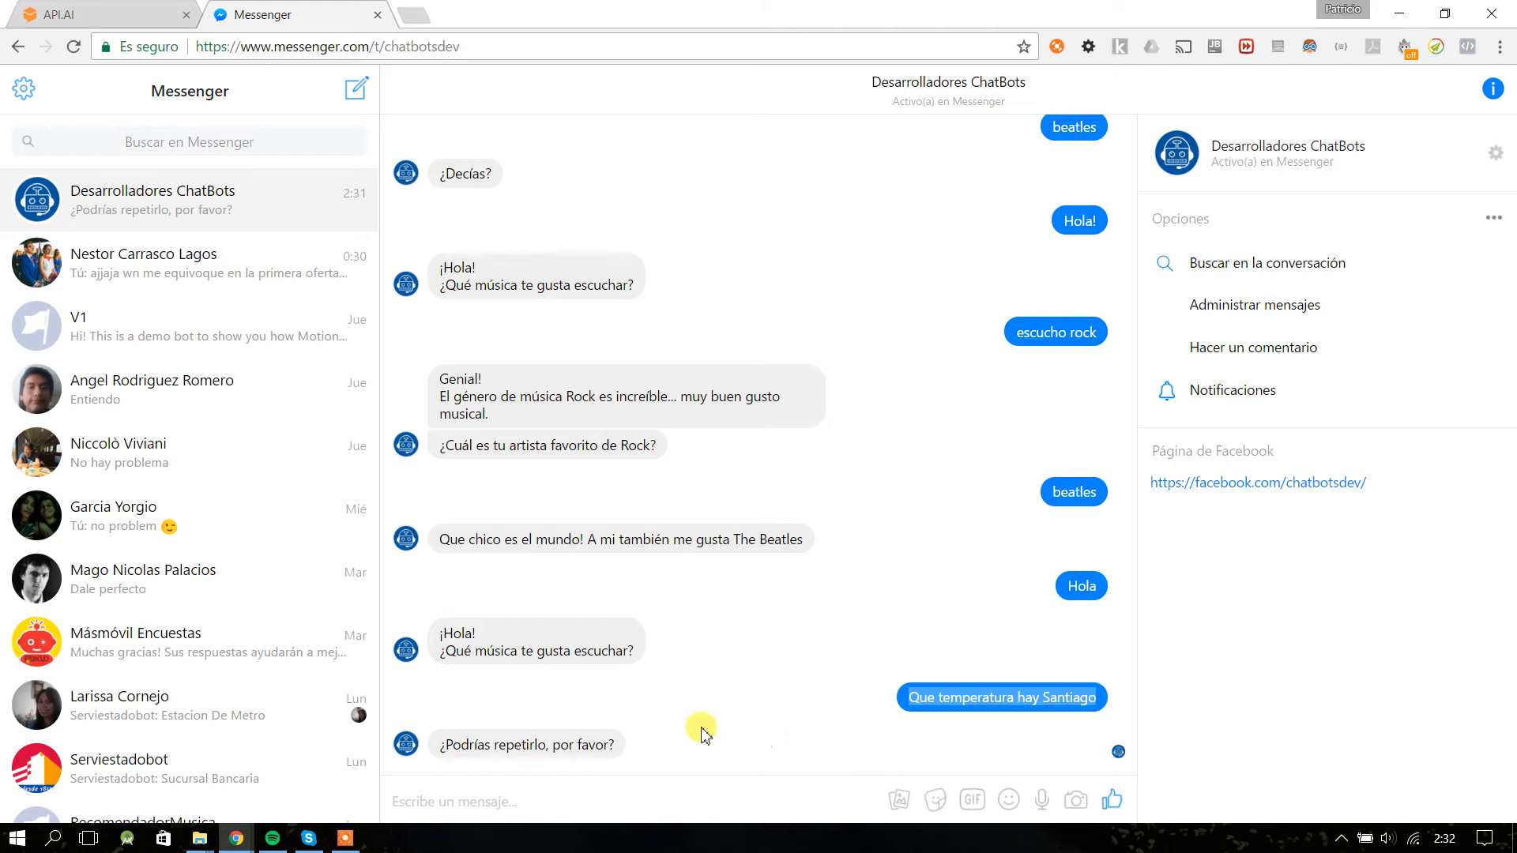
{"action": "left_click", "coordinate": [557, 653]}
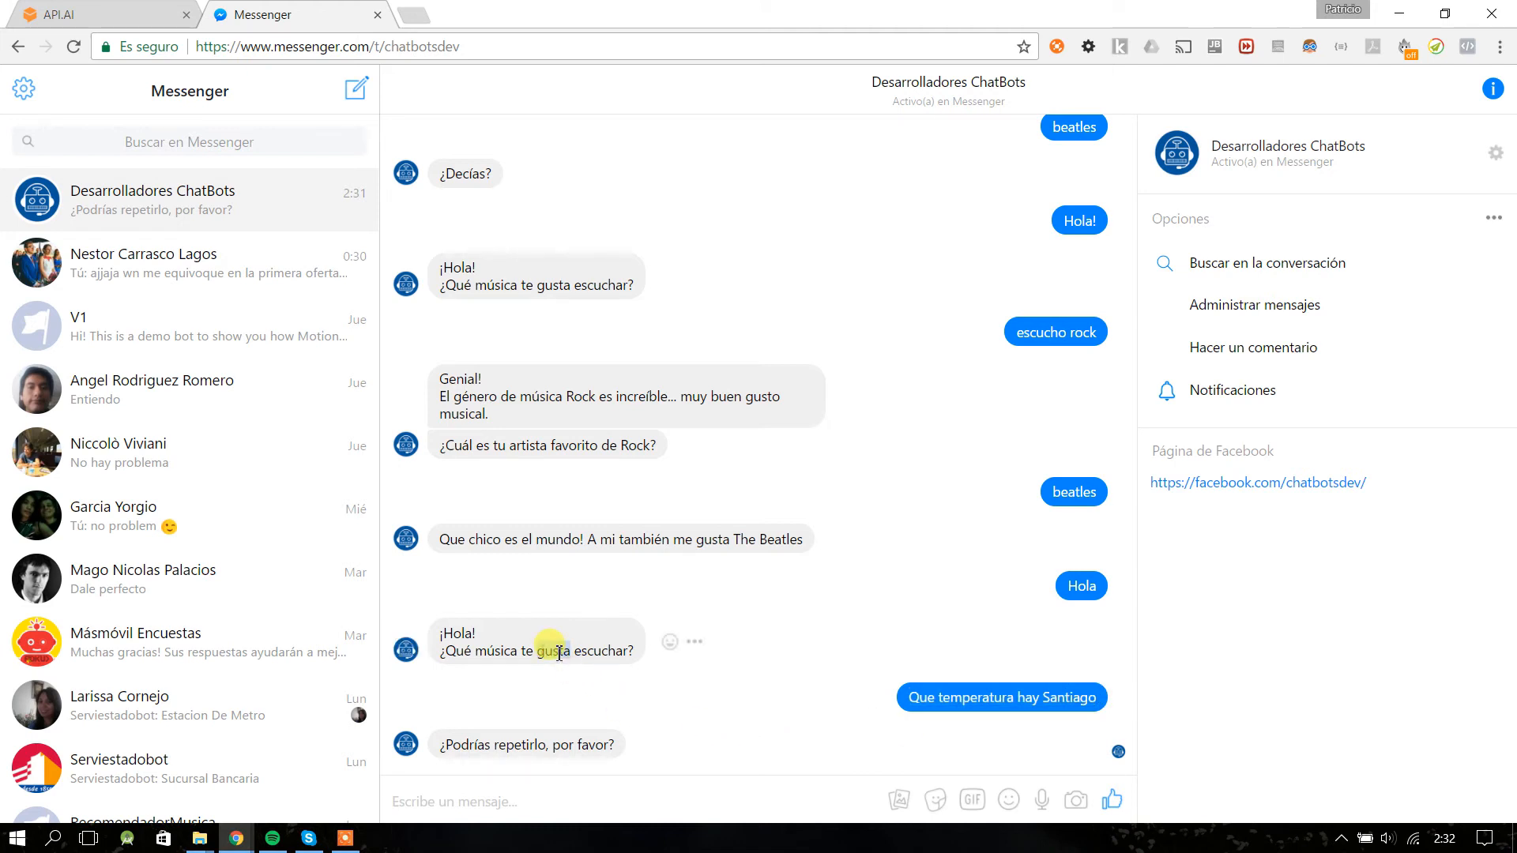
- Switch to API.AI and add music-like as an output context of the Default Welcome Intent
{"action": "key", "text": "ctrl+shift+Tab"}
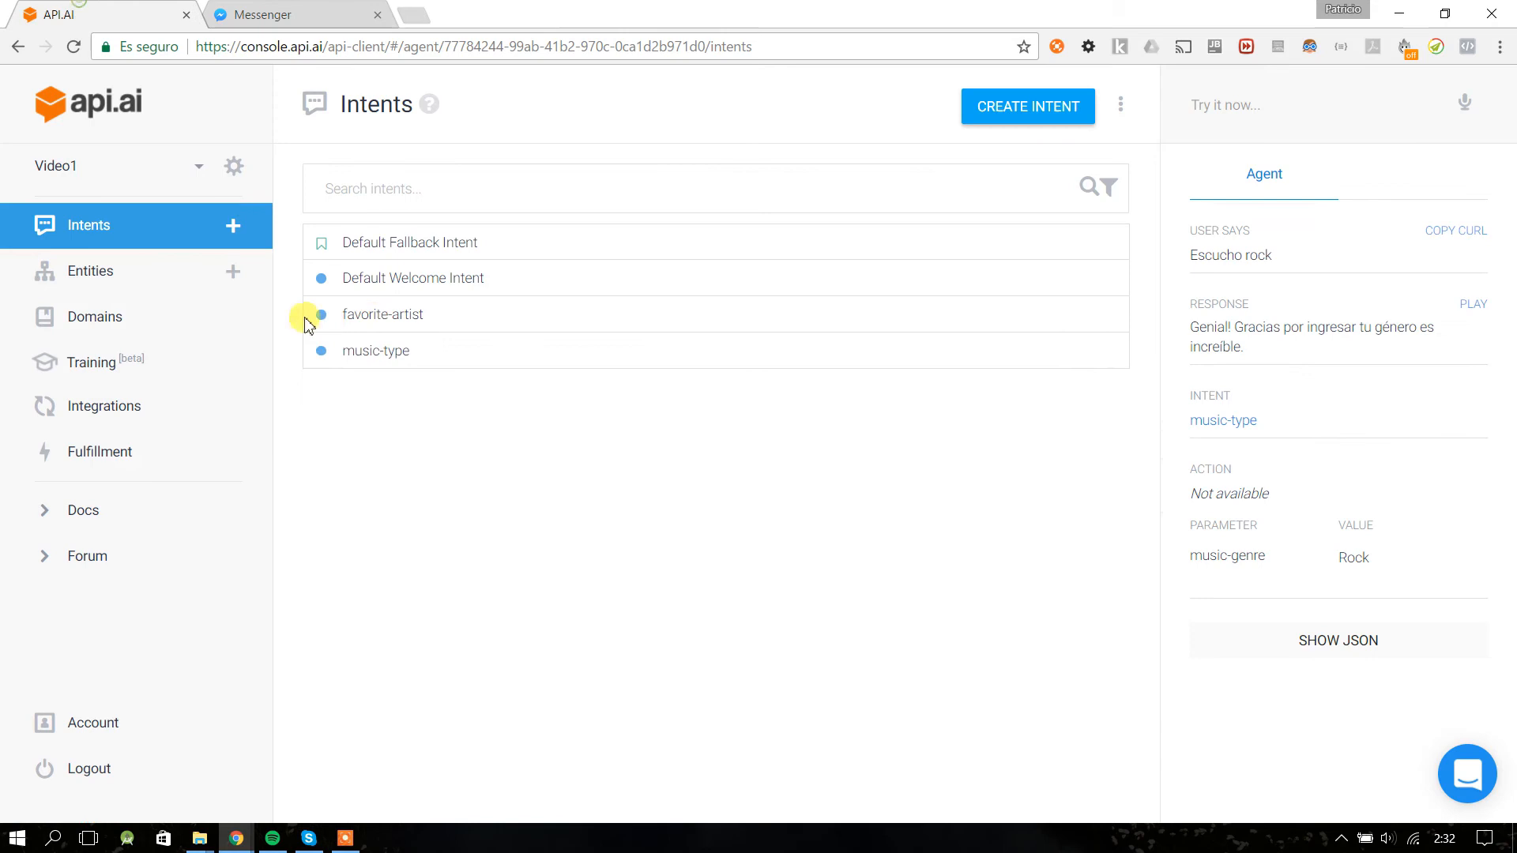
{"action": "left_click", "coordinate": [410, 284]}
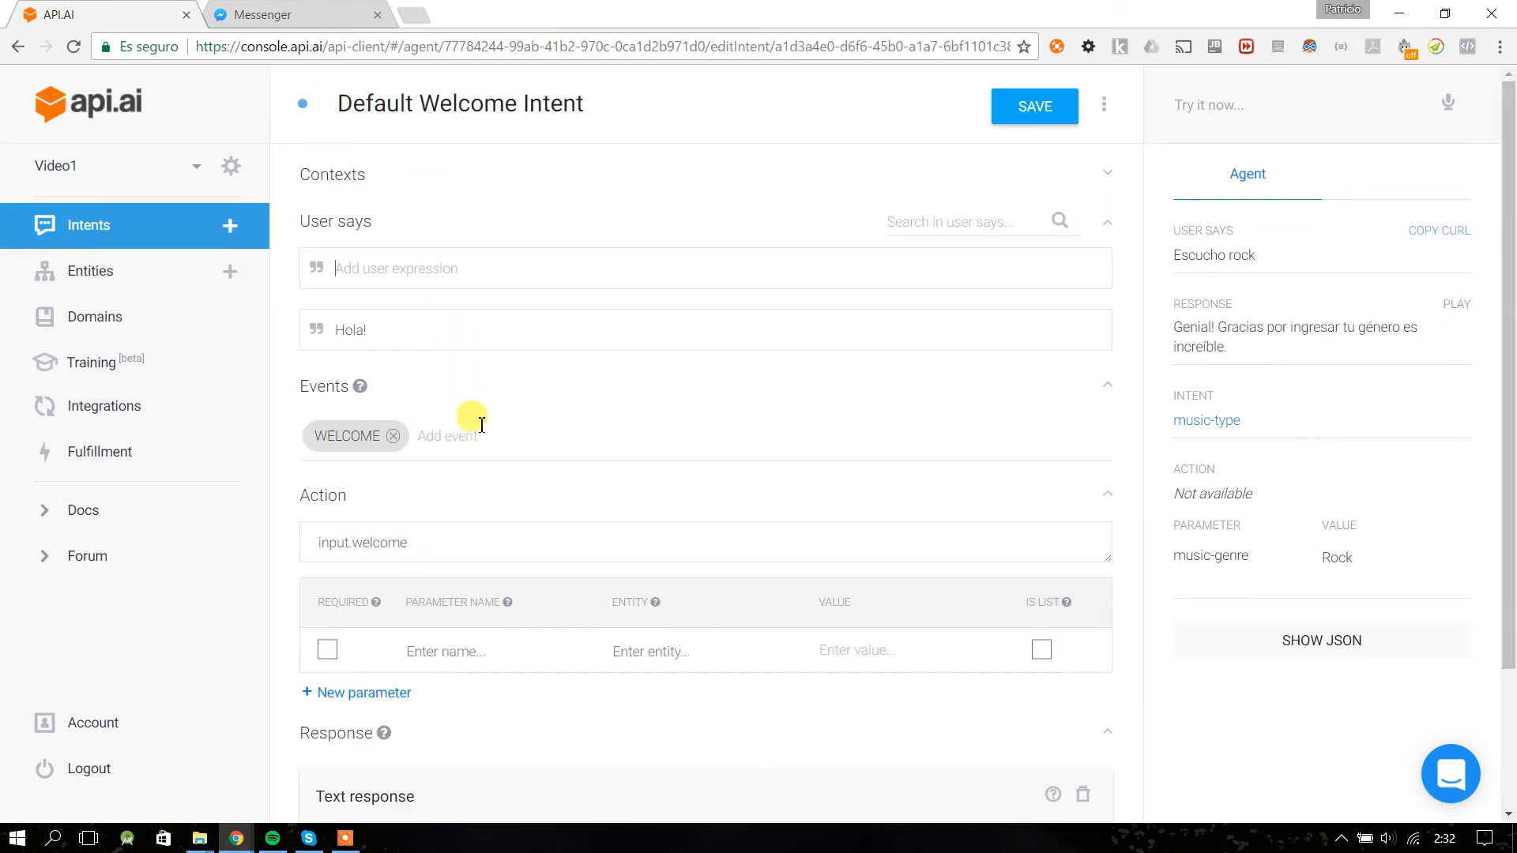
{"action": "left_click", "coordinate": [324, 173]}
{"action": "left_click", "coordinate": [399, 267]}
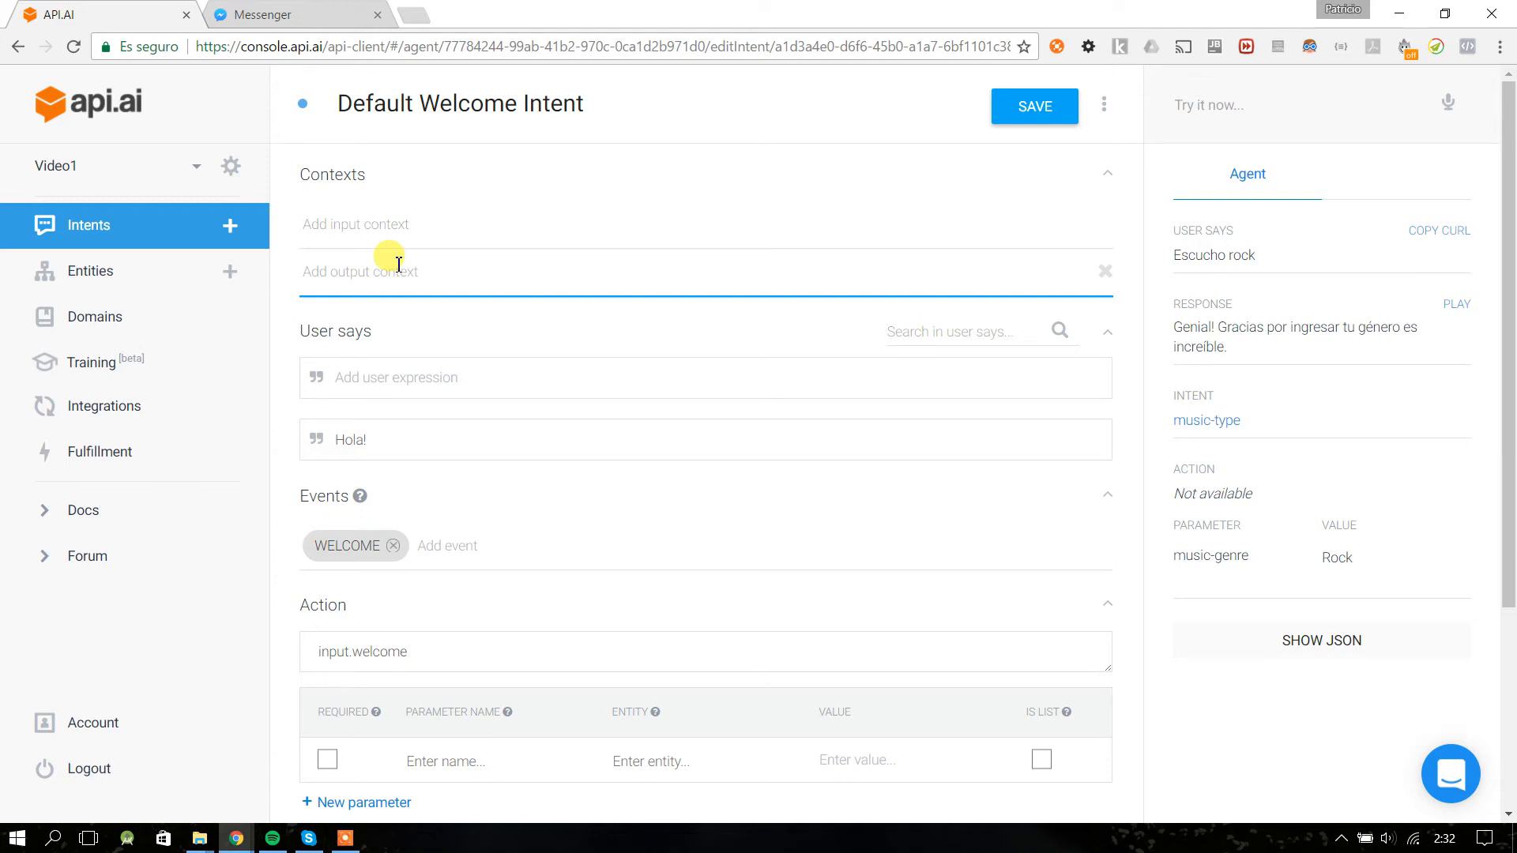
{"action": "type", "text": "music-like"}
{"action": "key", "text": "Return"}
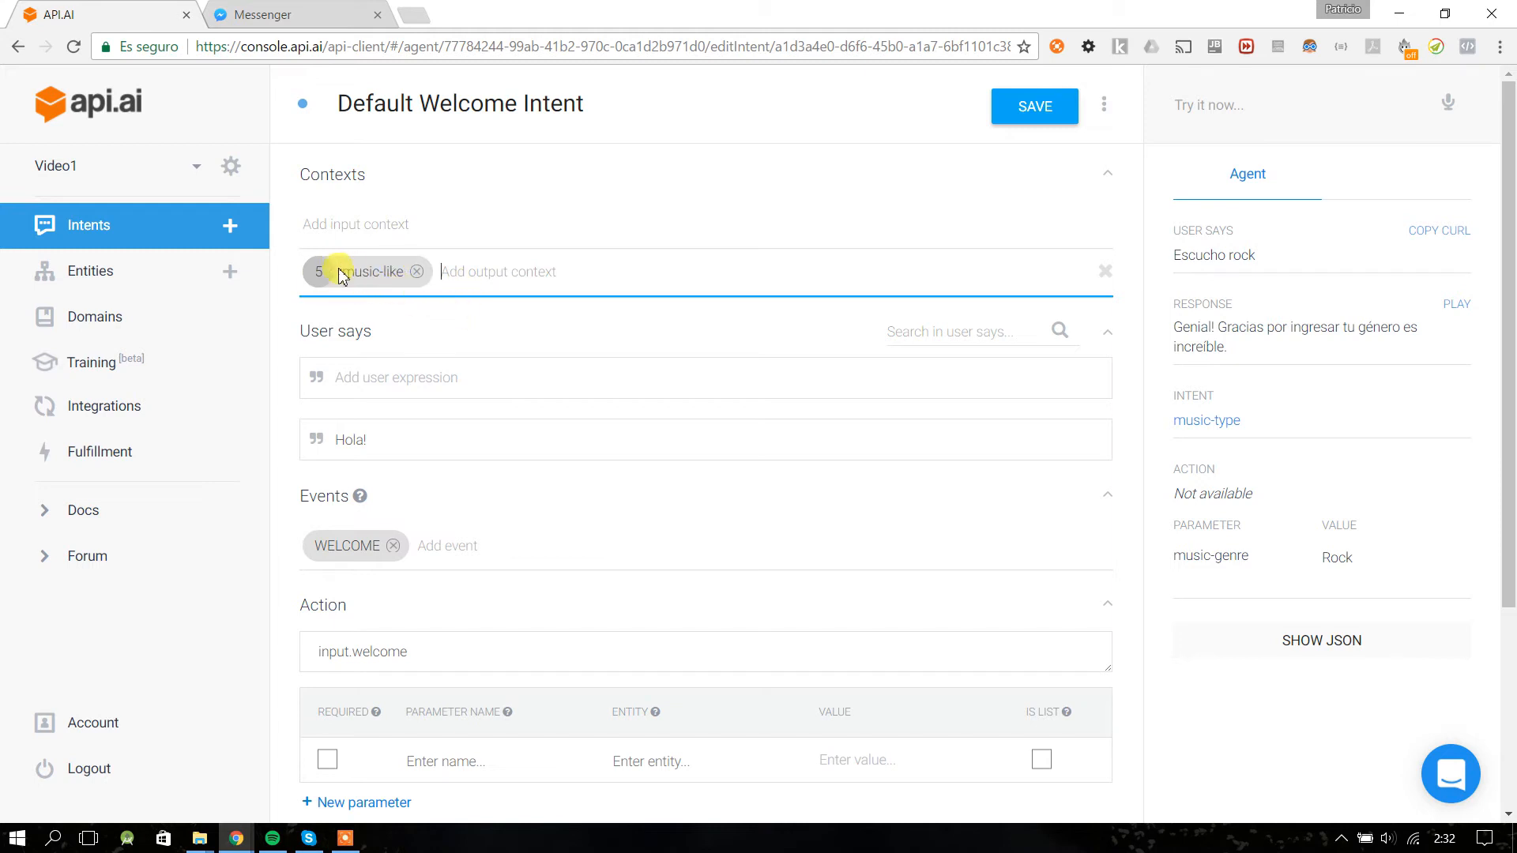
{"action": "left_click_drag", "start_coordinate": [345, 280], "coordinate": [423, 271]}
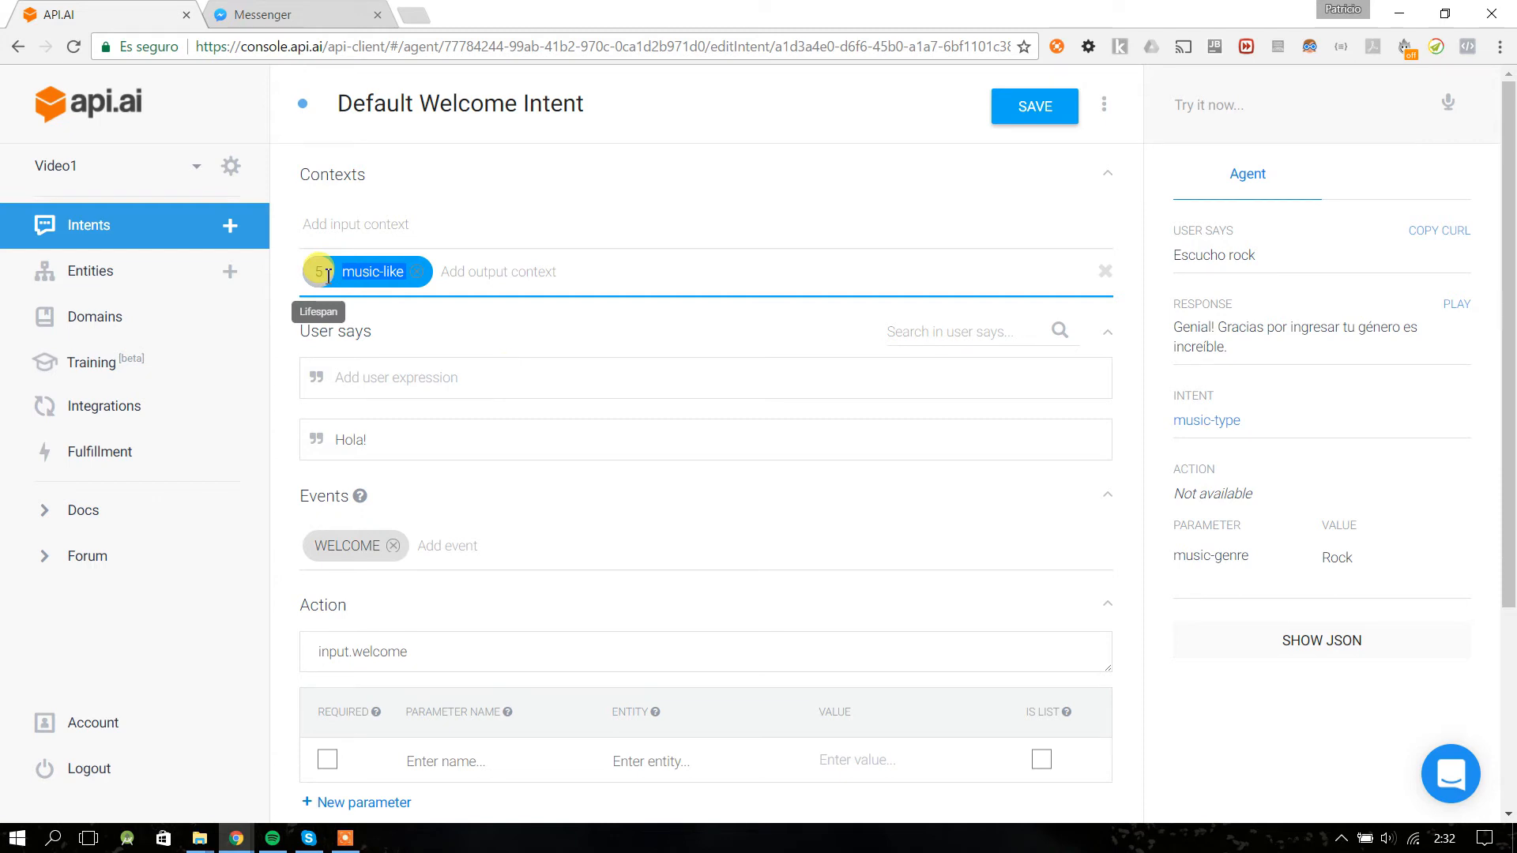
- Switch to Messenger and trace the latest exchange message by message, from the "Hola" greeting to the bot's reply to the temperature question
{"action": "left_click", "coordinate": [316, 14]}
{"action": "left_click", "coordinate": [1044, 582]}
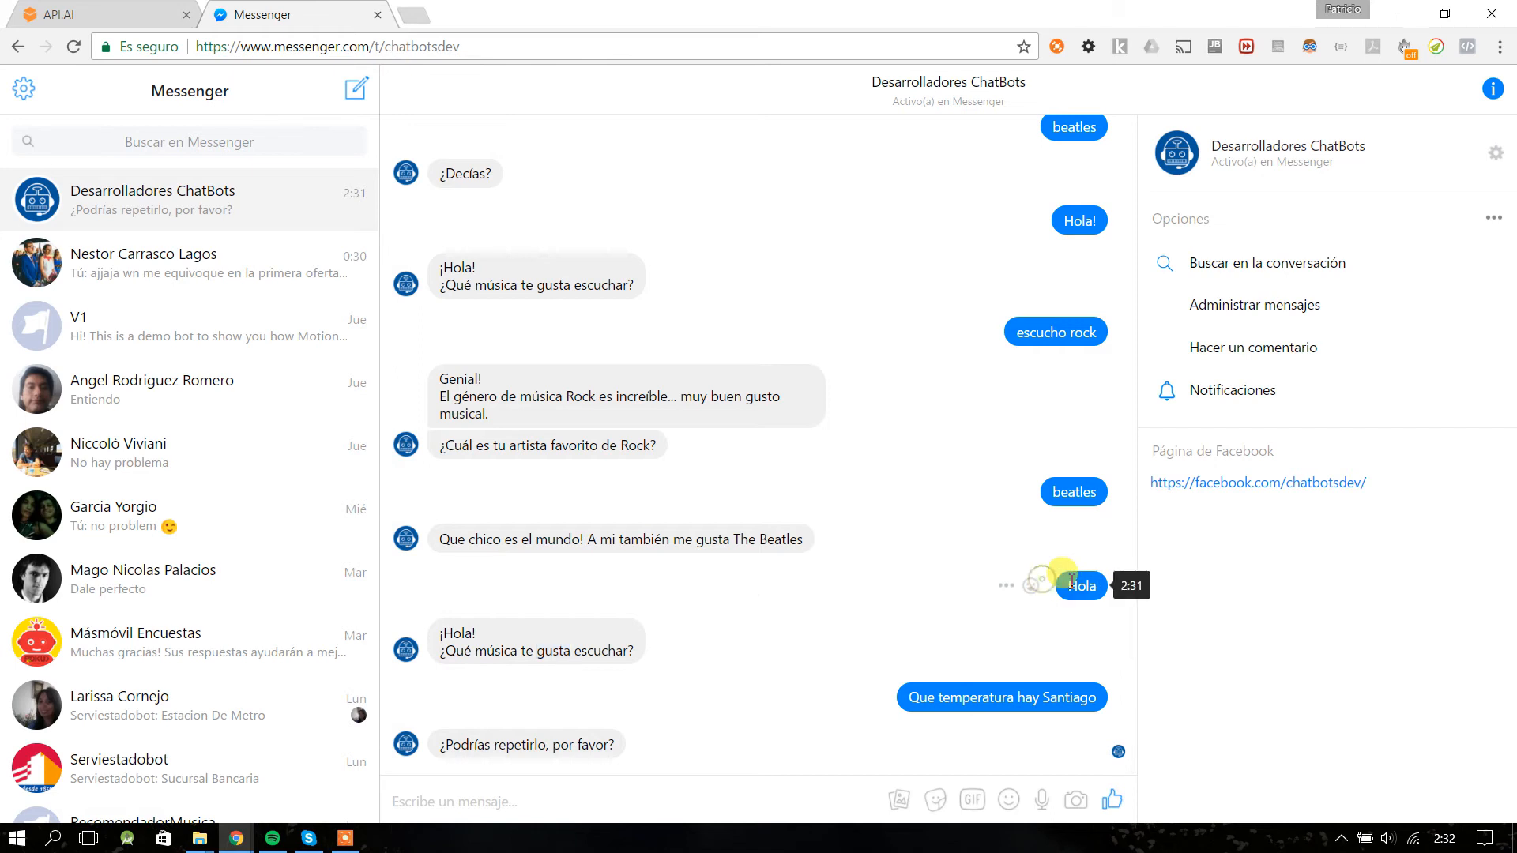
{"action": "mouse_move", "coordinate": [1071, 588]}
{"action": "left_mouse_down"}
{"action": "mouse_move", "coordinate": [1162, 588]}
{"action": "mouse_move", "coordinate": [1090, 585]}
{"action": "mouse_move", "coordinate": [1100, 593]}
{"action": "left_mouse_up"}
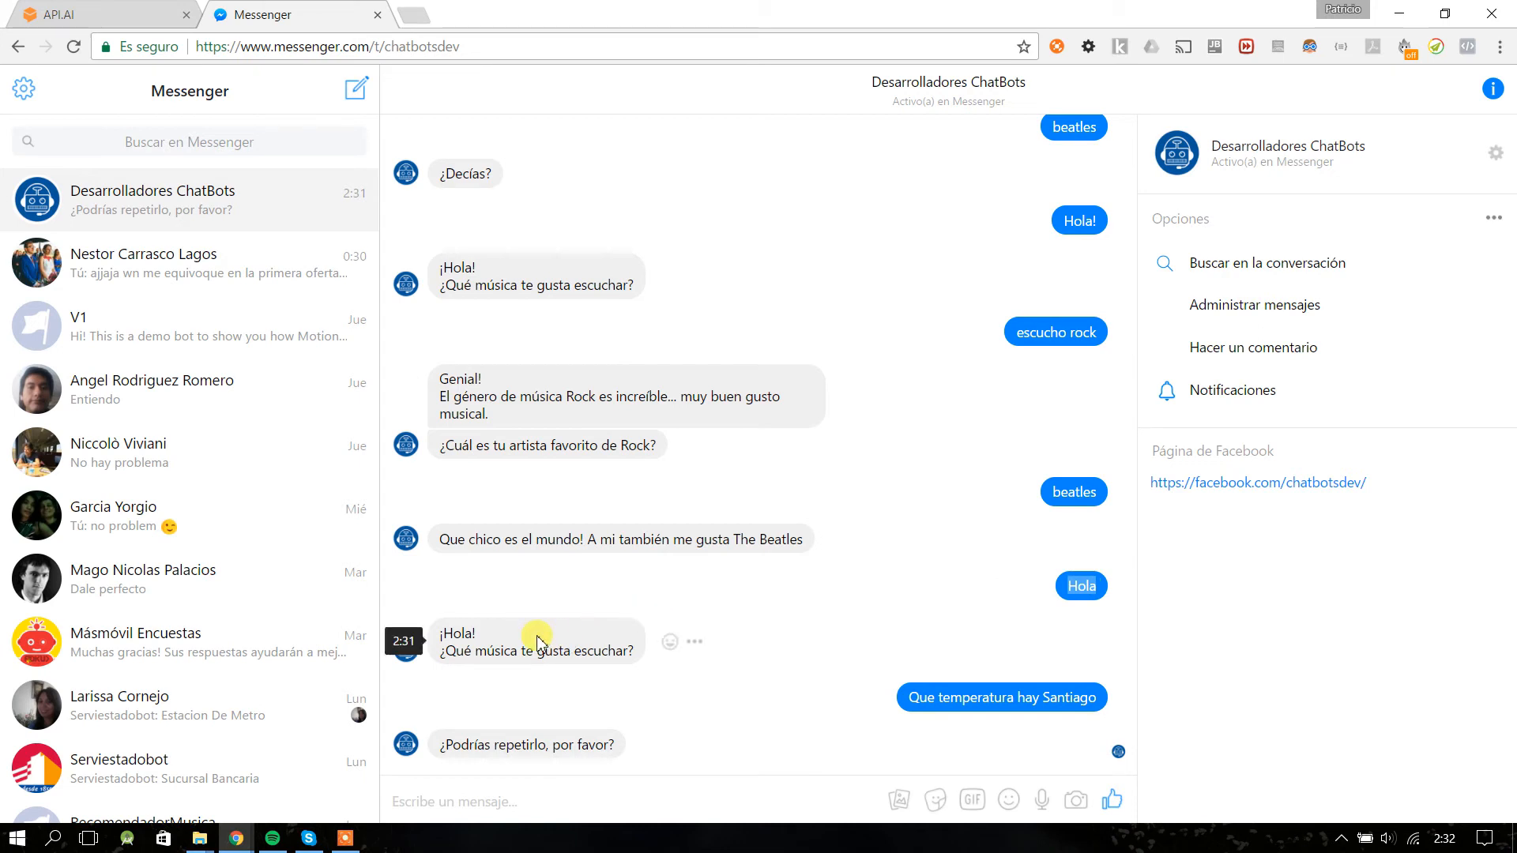
{"action": "left_click_drag", "start_coordinate": [443, 630], "coordinate": [667, 647]}
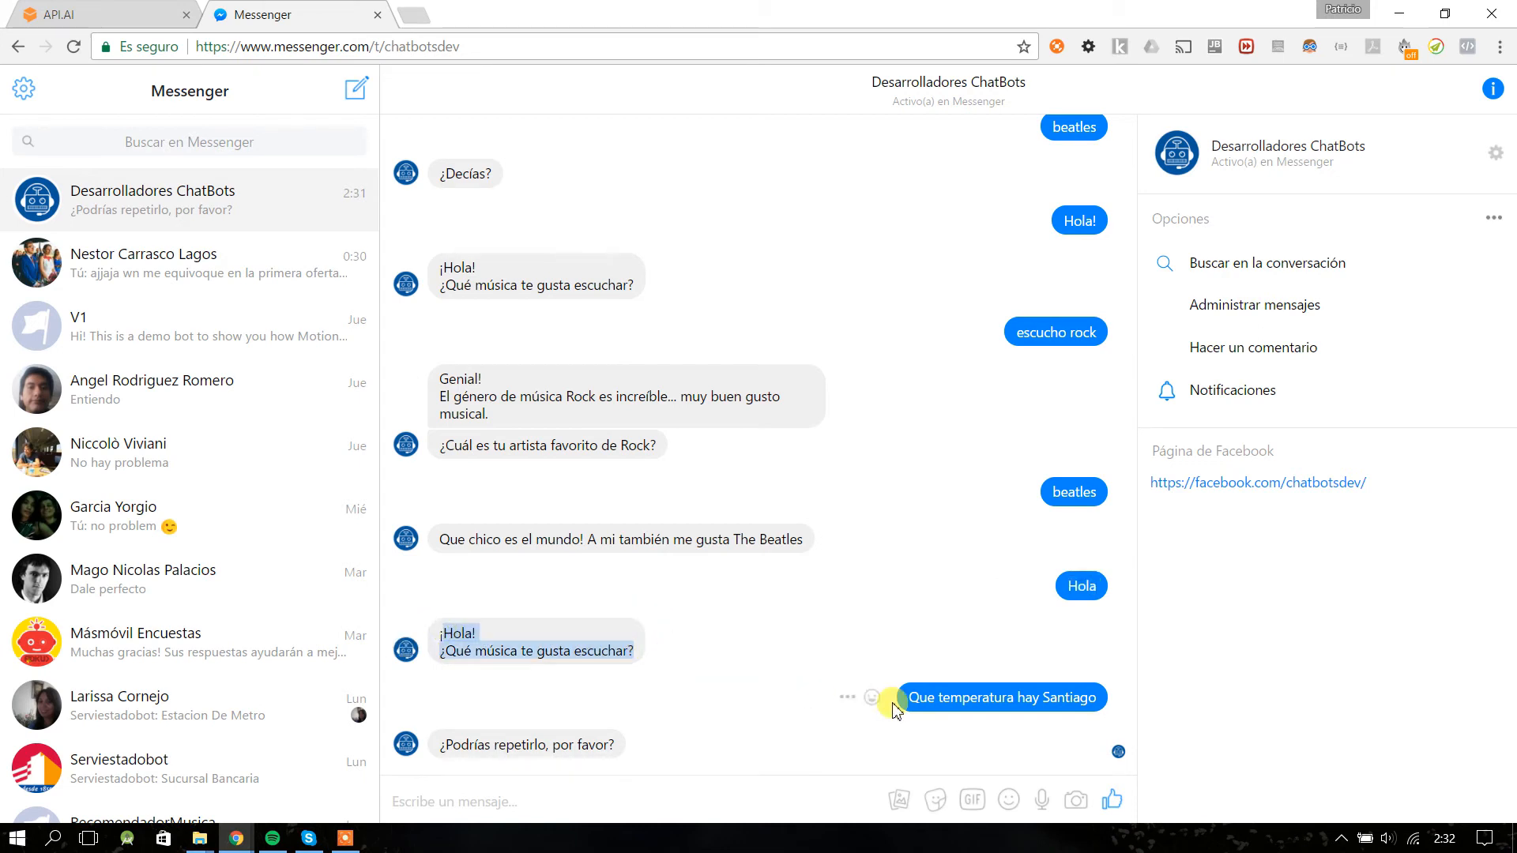
{"action": "left_click_drag", "start_coordinate": [894, 703], "coordinate": [1188, 692]}
{"action": "left_click_drag", "start_coordinate": [437, 747], "coordinate": [639, 742]}
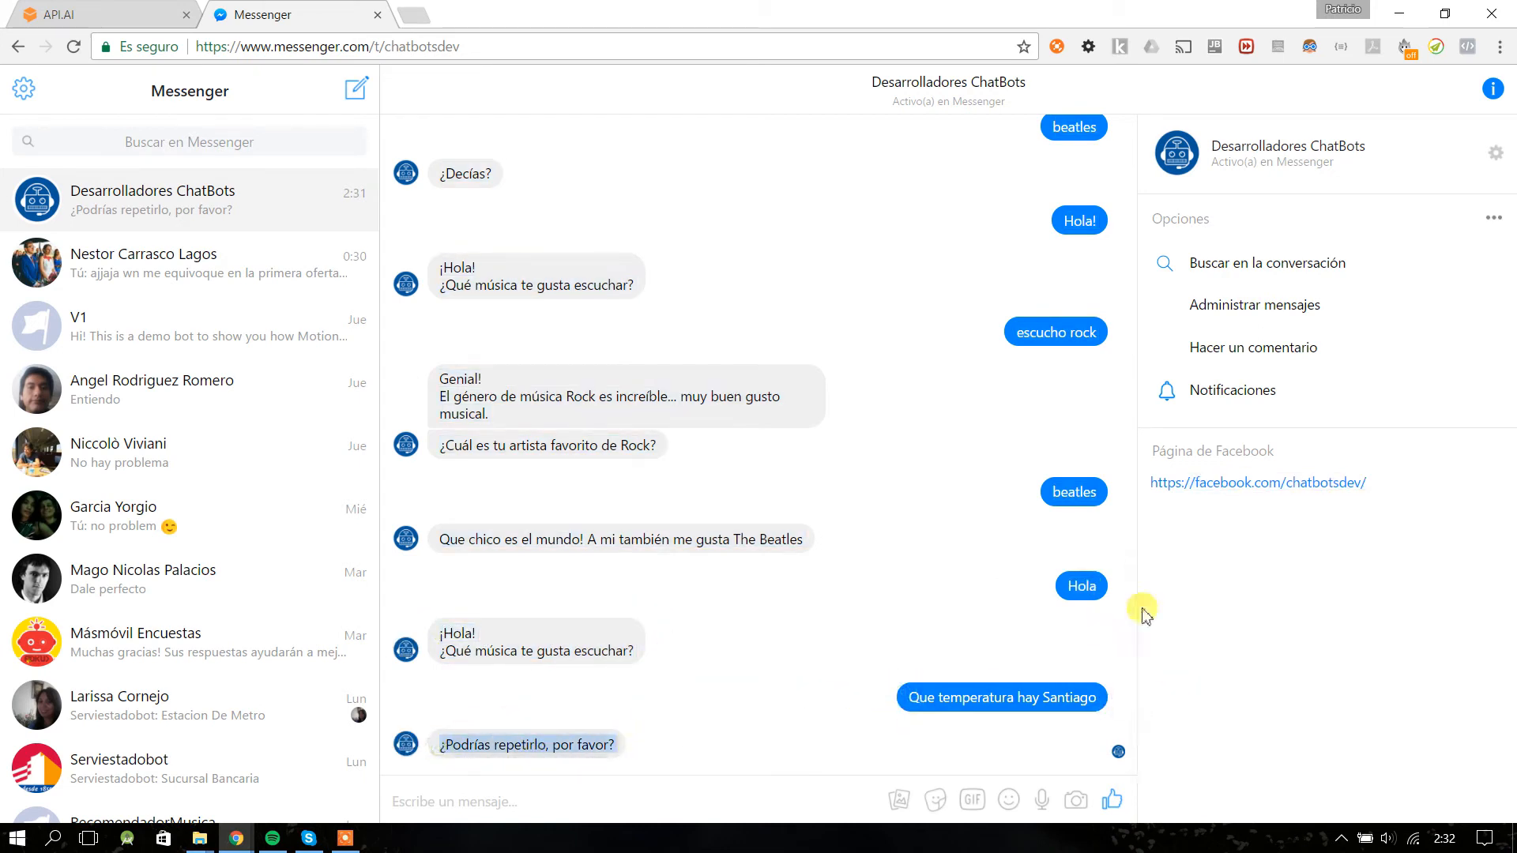
{"action": "left_click", "coordinate": [1061, 583]}
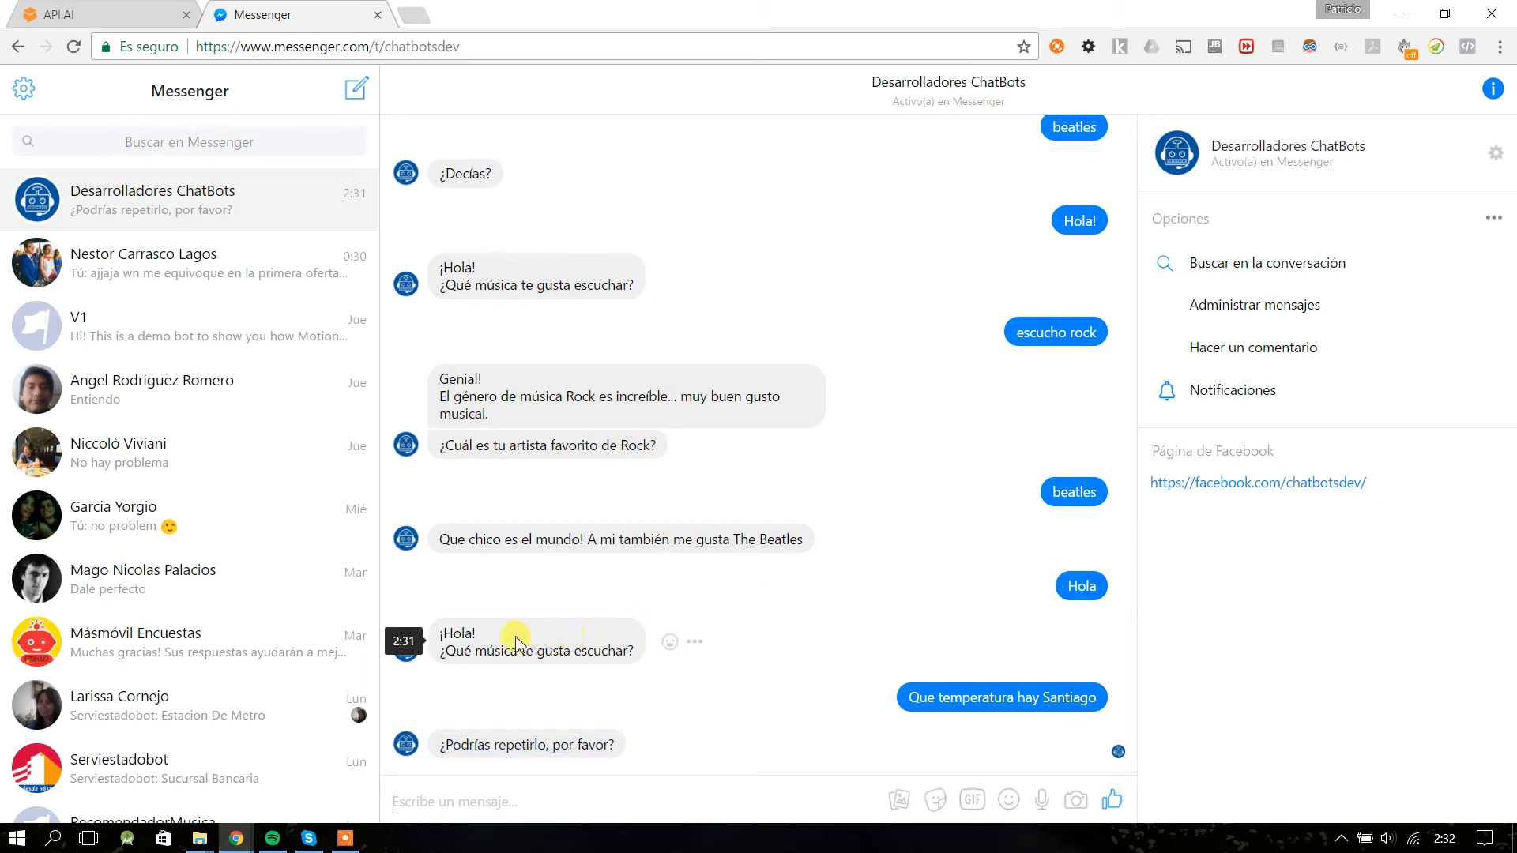
{"action": "left_click_drag", "start_coordinate": [440, 633], "coordinate": [636, 653]}
{"action": "left_click_drag", "start_coordinate": [914, 695], "coordinate": [1063, 697]}
{"action": "left_click_drag", "start_coordinate": [462, 743], "coordinate": [670, 751]}
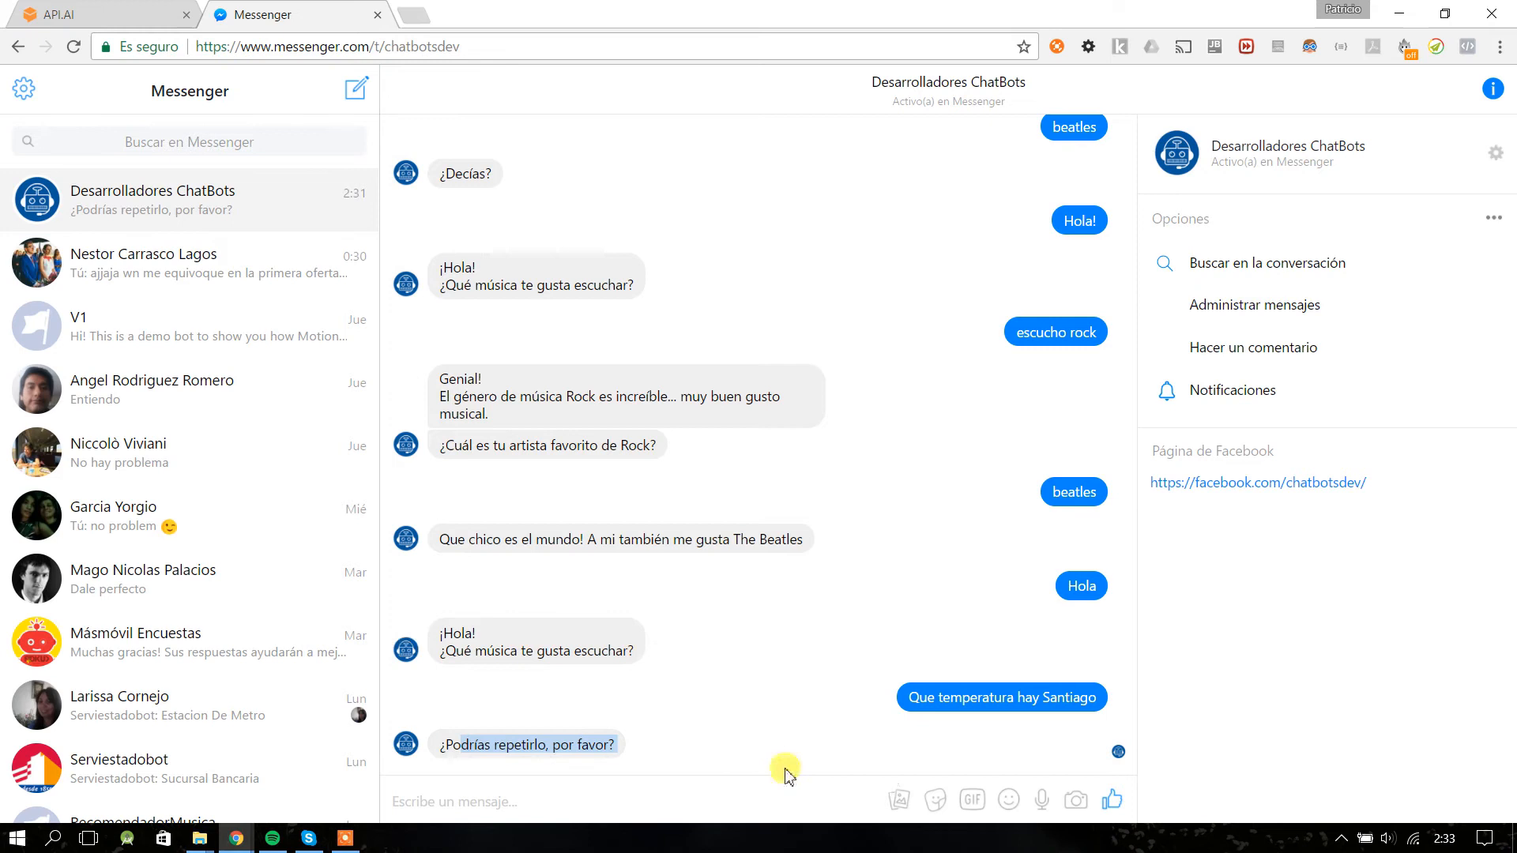
- Set the lifespan of the music-like output context to 3 in API.AI and compare it with the Messenger exchange
{"action": "left_click", "coordinate": [111, 14]}
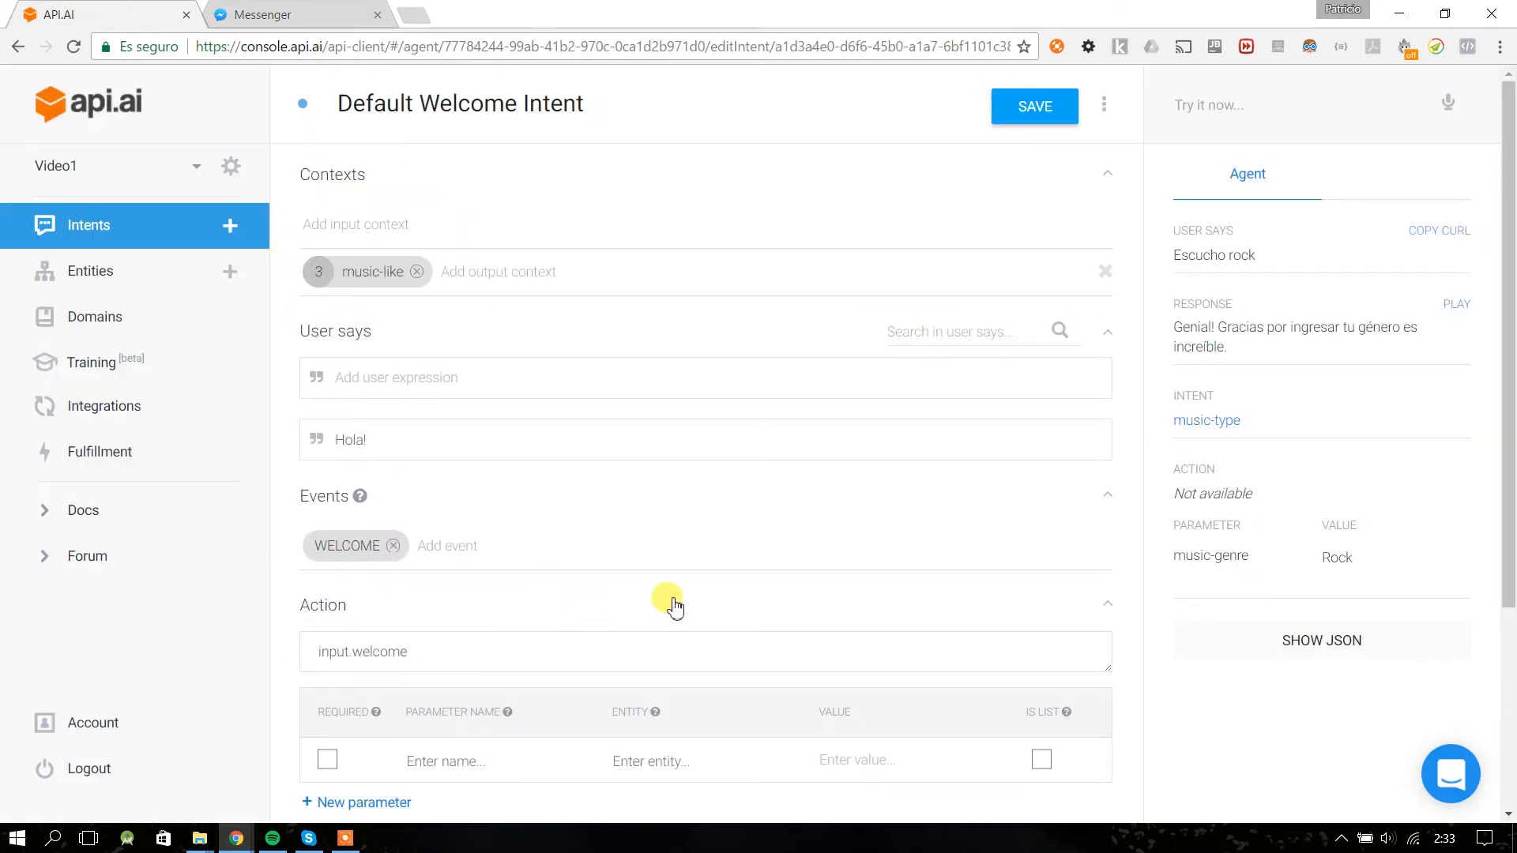
{"action": "left_click", "coordinate": [292, 14]}
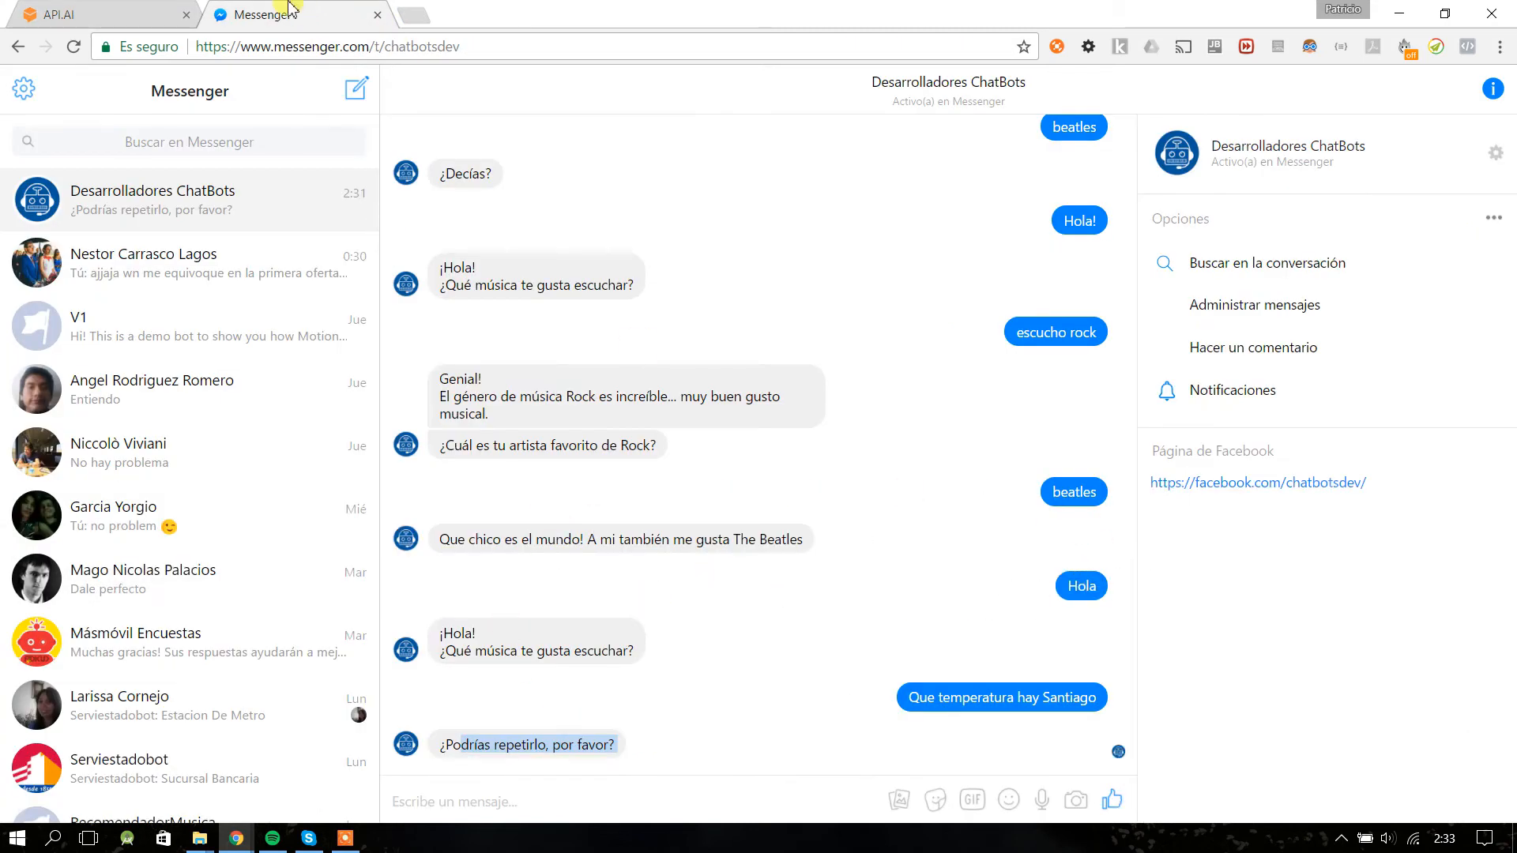
{"action": "left_click", "coordinate": [158, 13]}
{"action": "left_click_drag", "start_coordinate": [342, 273], "coordinate": [403, 280]}
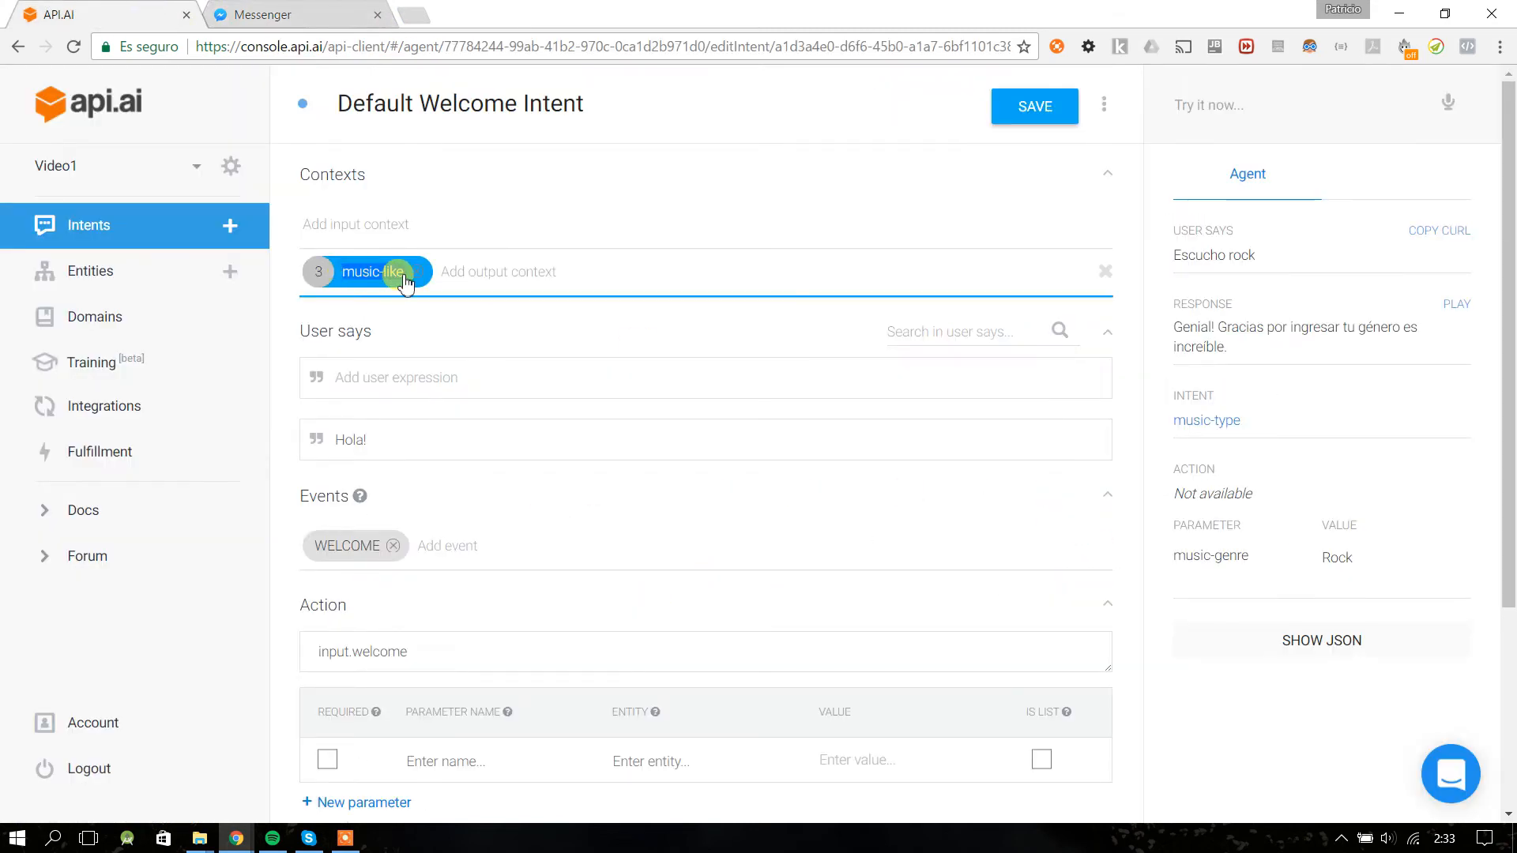
{"action": "left_click", "coordinate": [282, 12]}
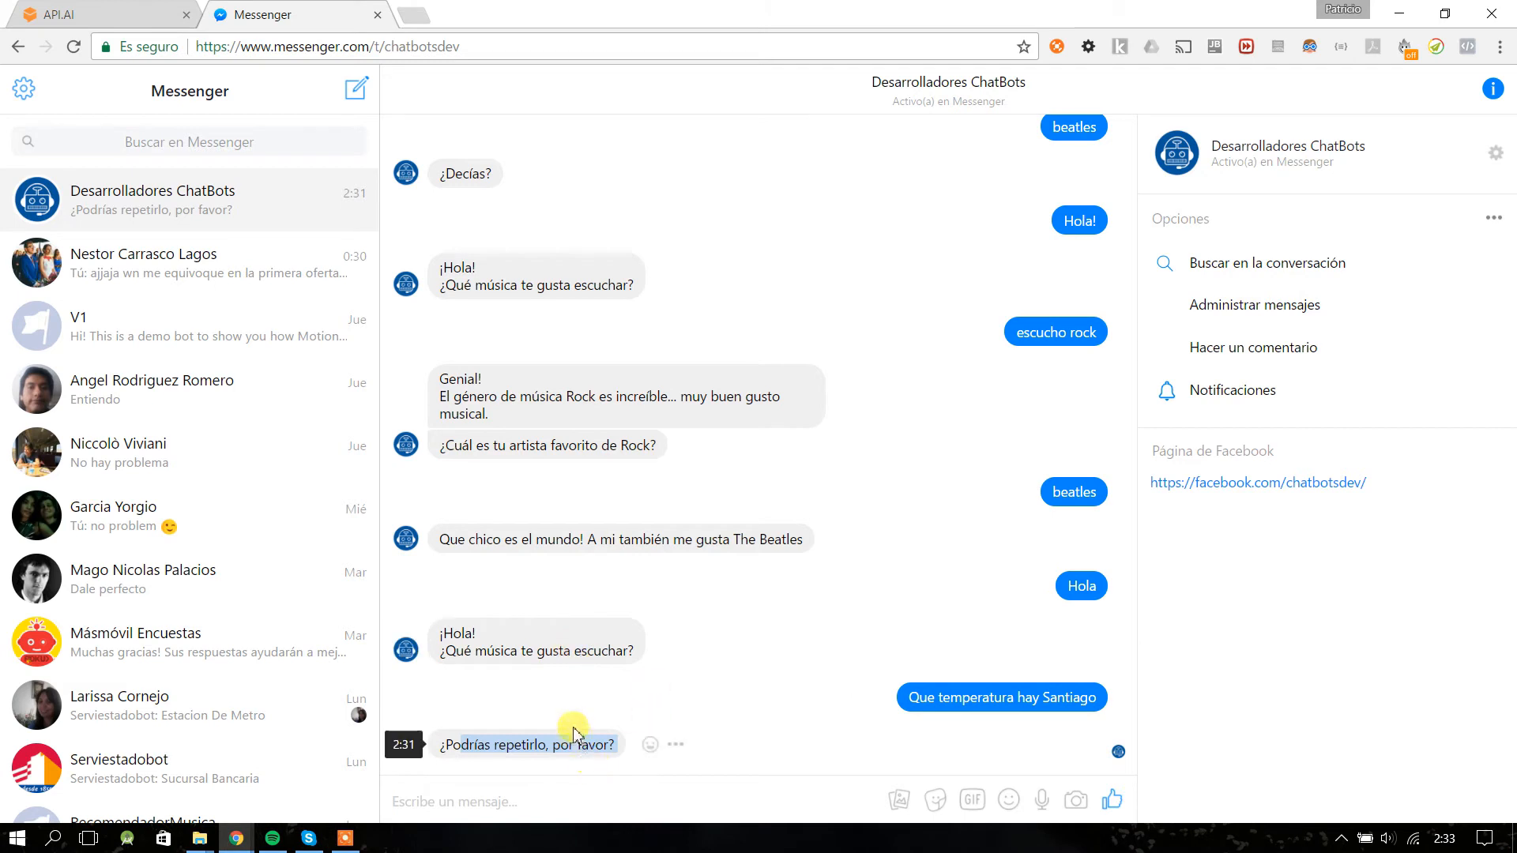
{"action": "left_click", "coordinate": [69, 8]}
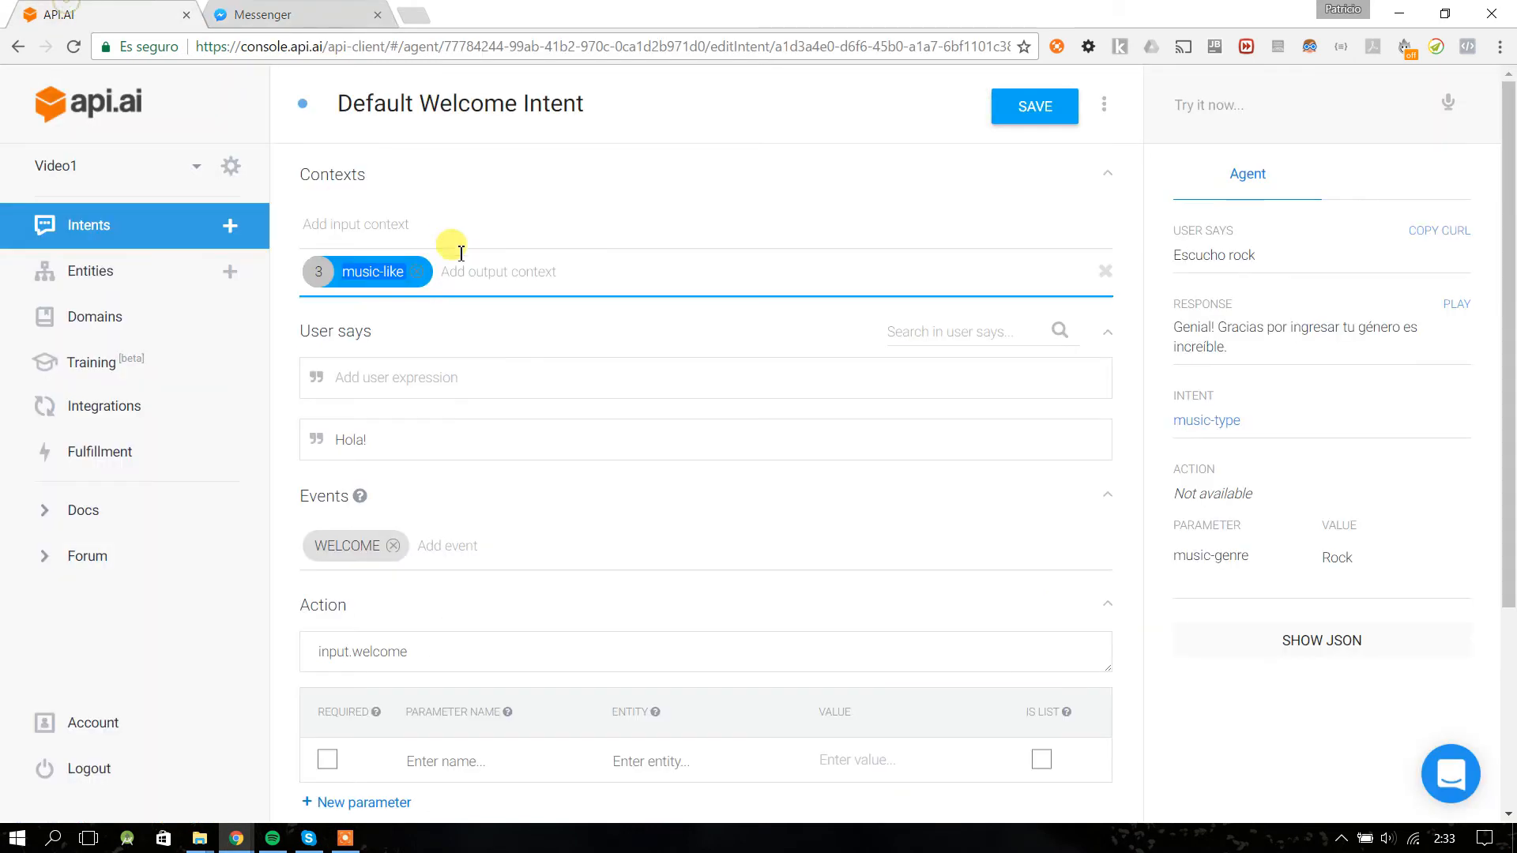
{"action": "double_click", "coordinate": [325, 272]}
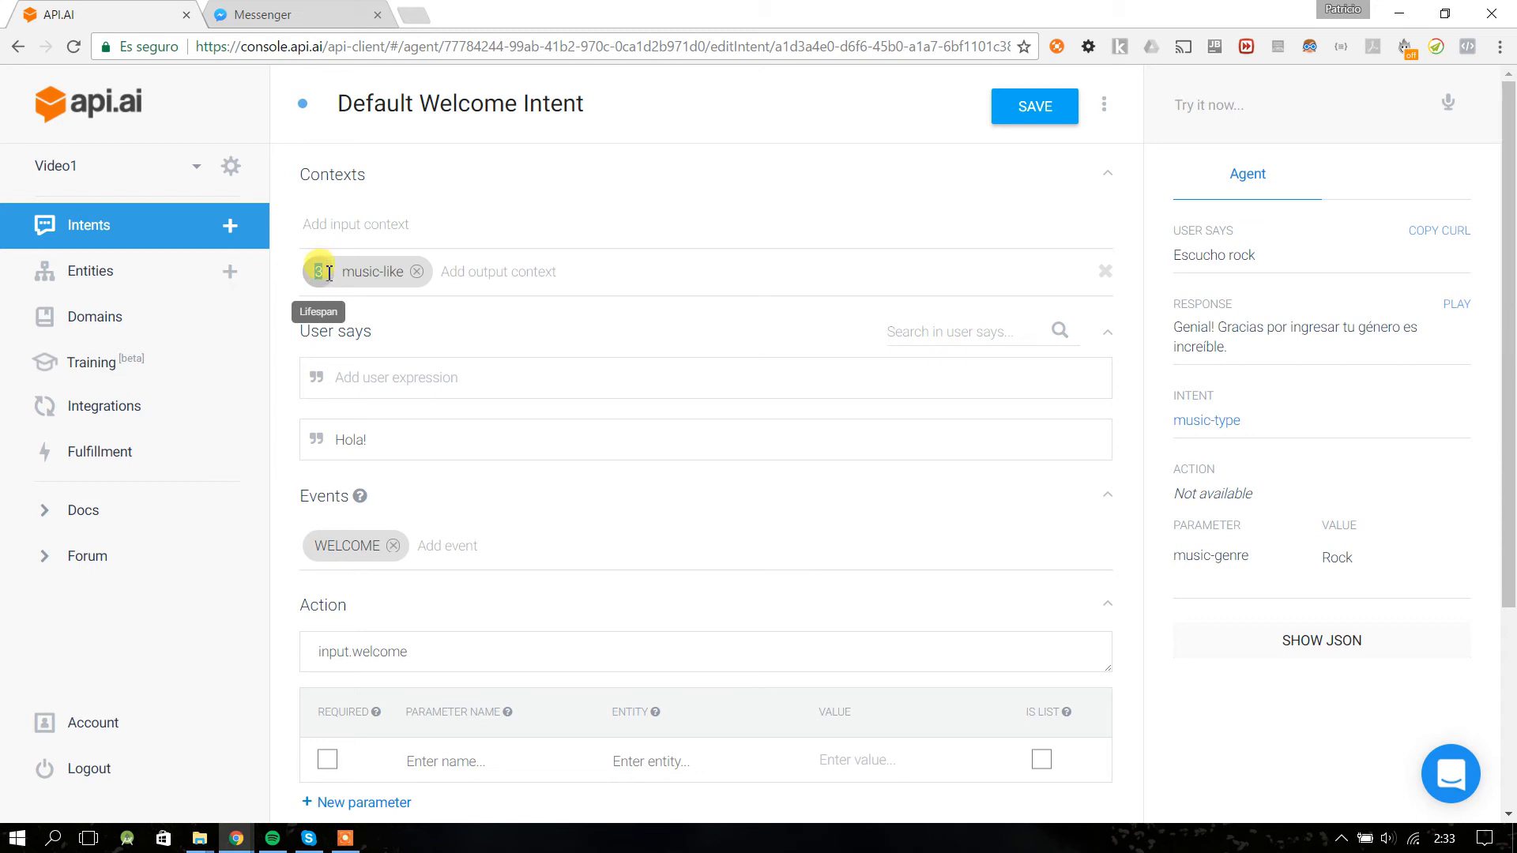
{"action": "left_click", "coordinate": [261, 14]}
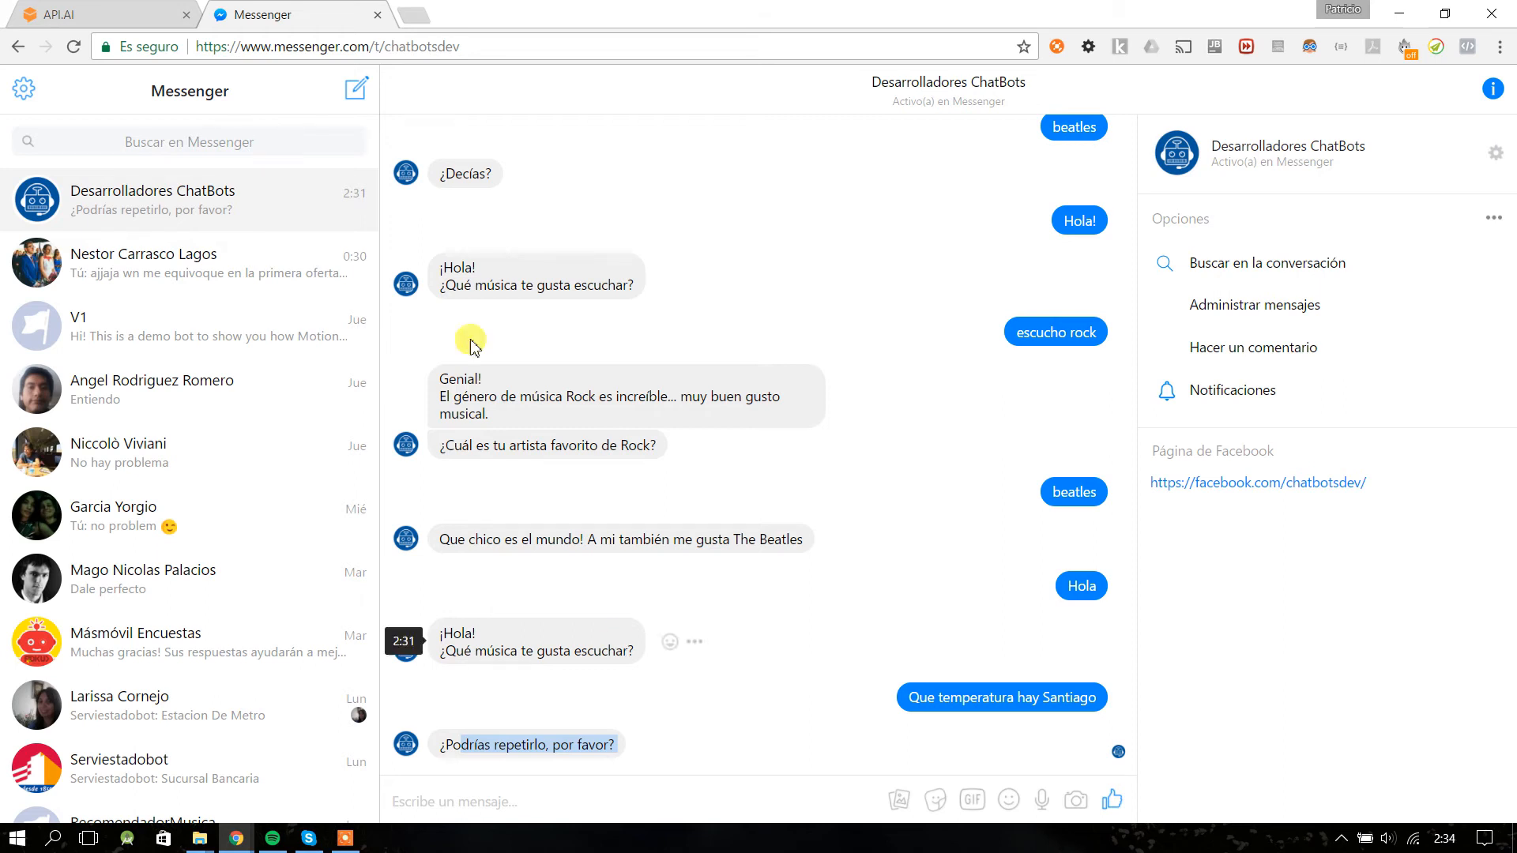
{"action": "left_click", "coordinate": [86, 14]}
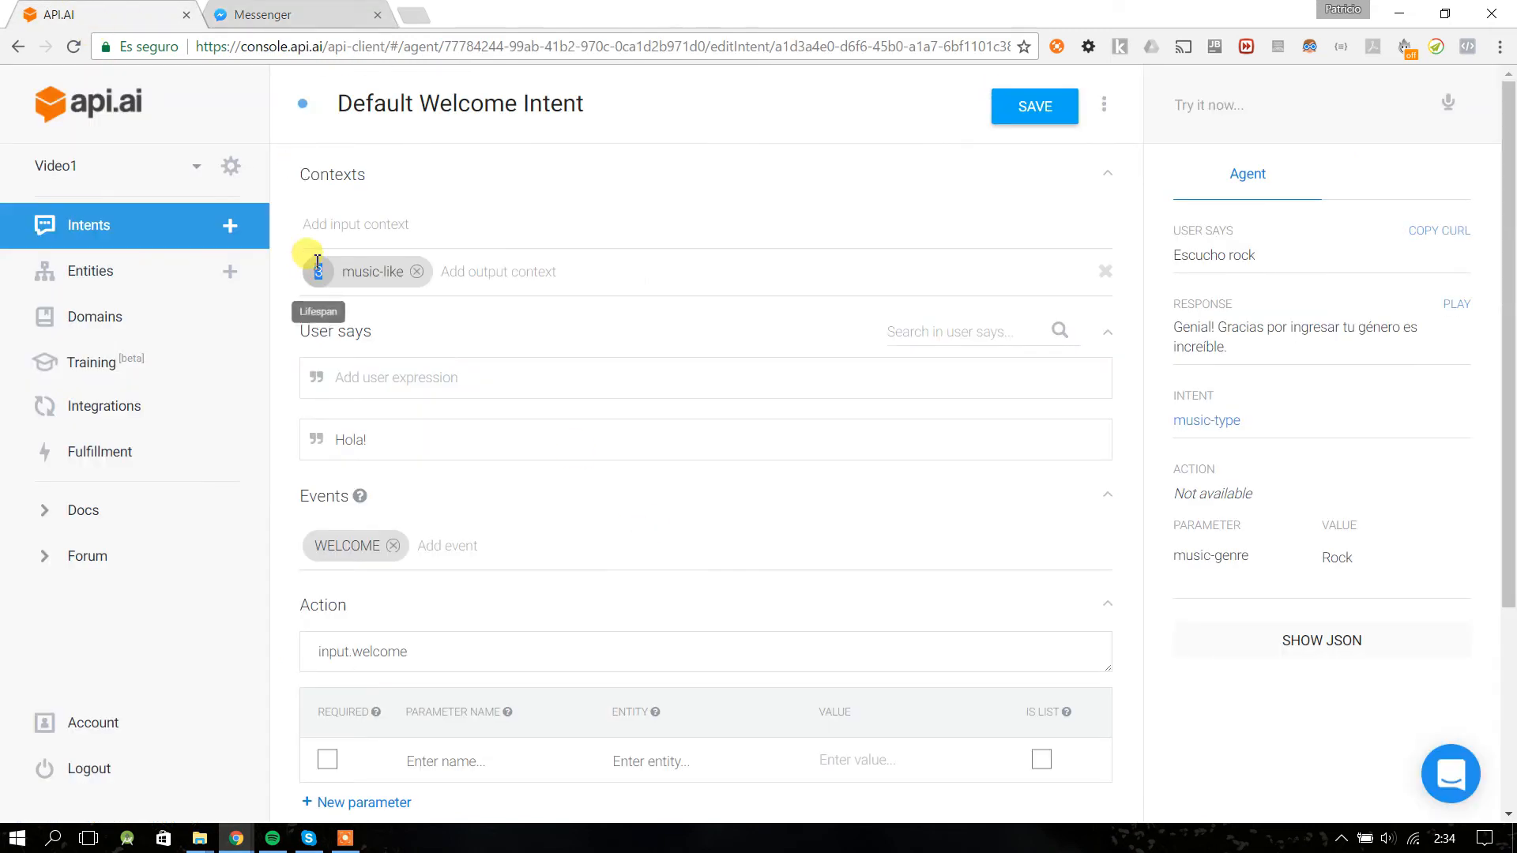
- Review the music-like output context of the Default Welcome Intent and save the intent
{"action": "left_click", "coordinate": [1048, 104]}
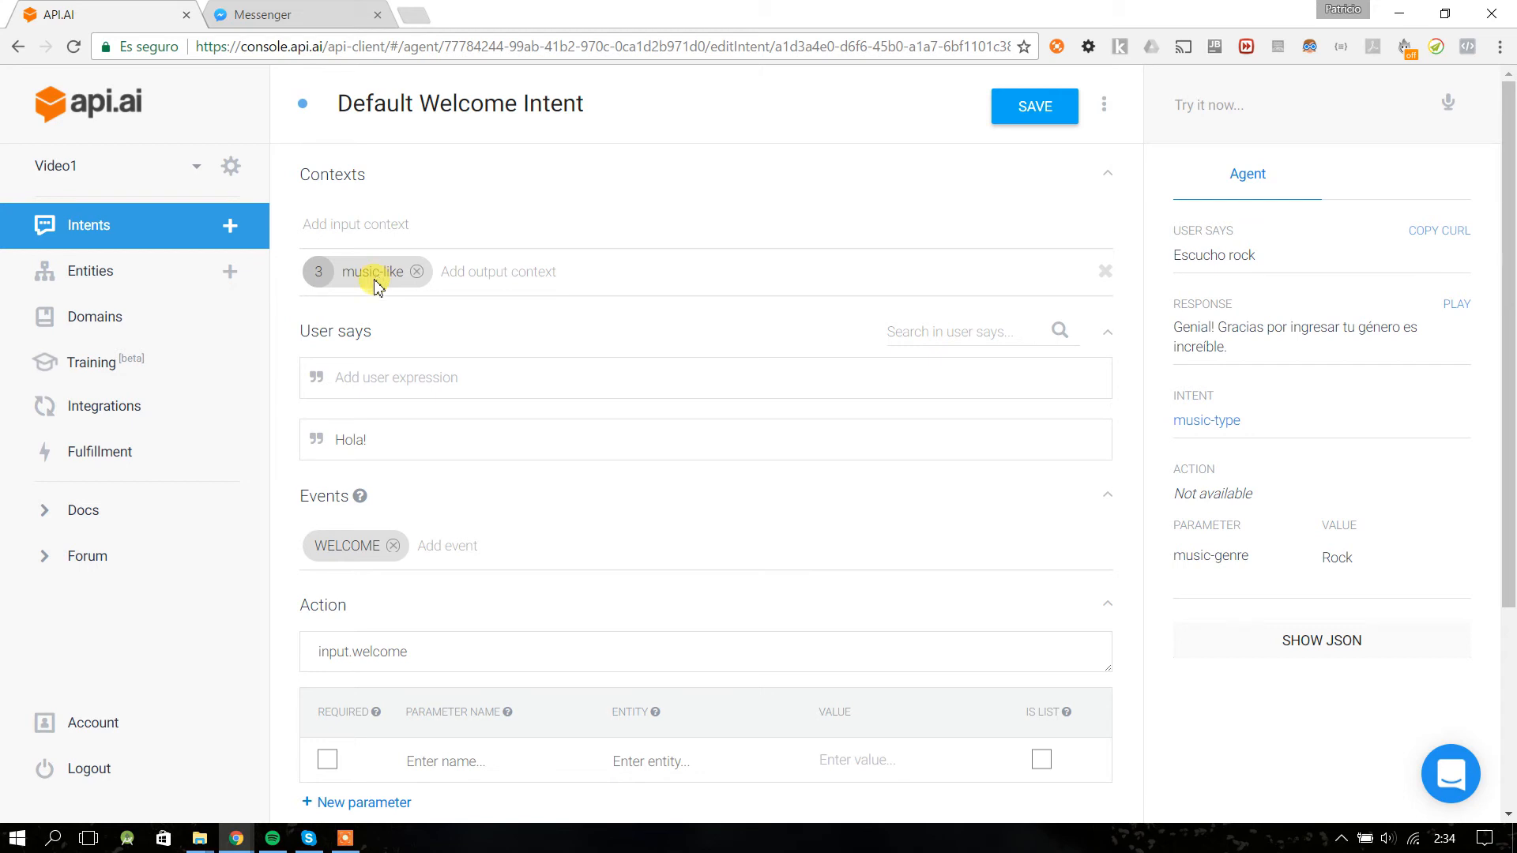
{"action": "left_click_drag", "start_coordinate": [351, 274], "coordinate": [403, 294]}
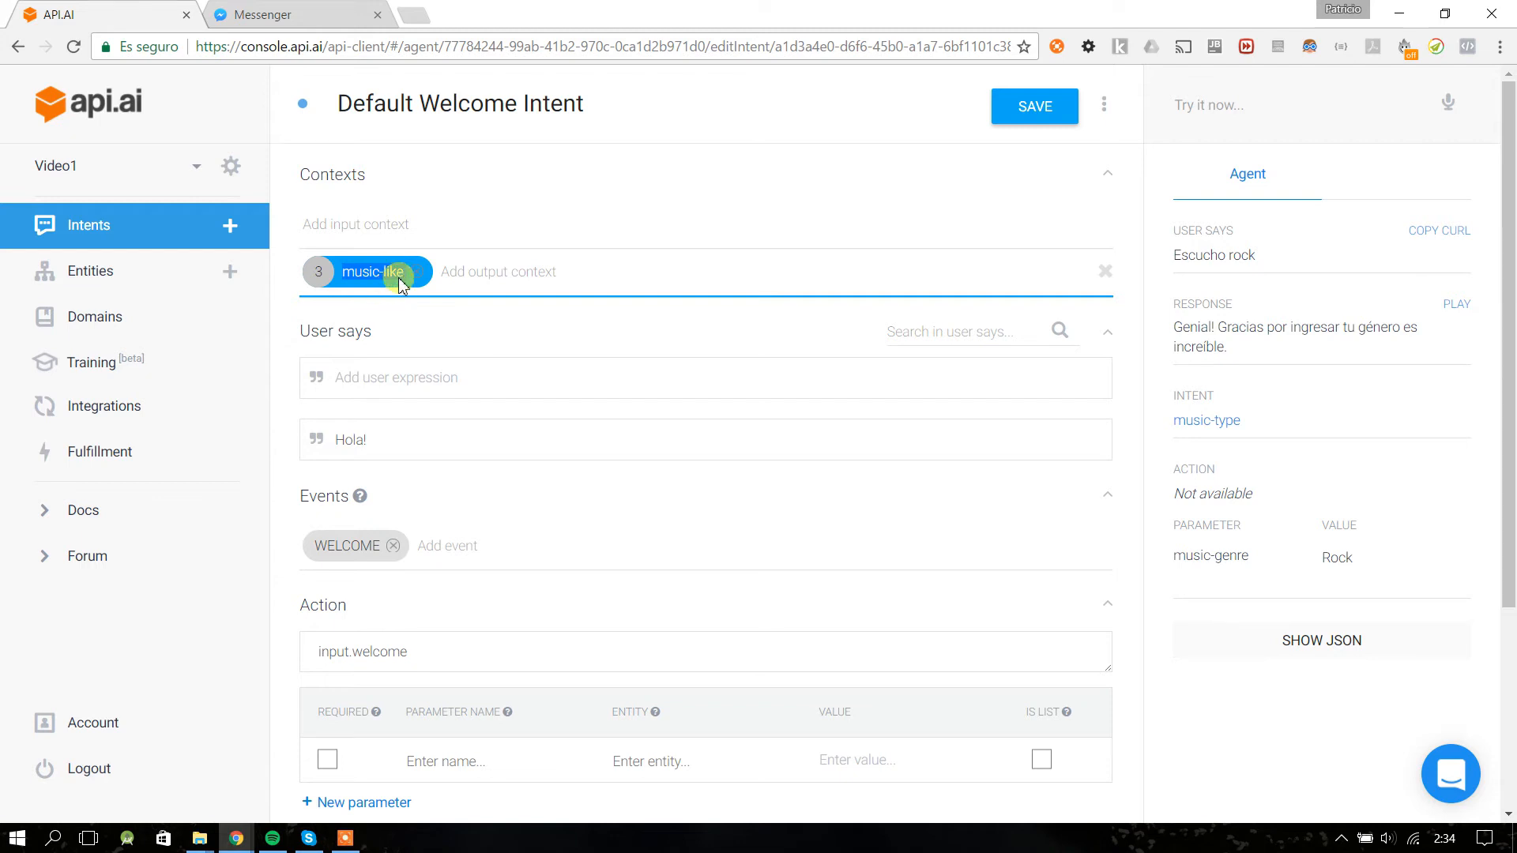
{"action": "left_click", "coordinate": [403, 227]}
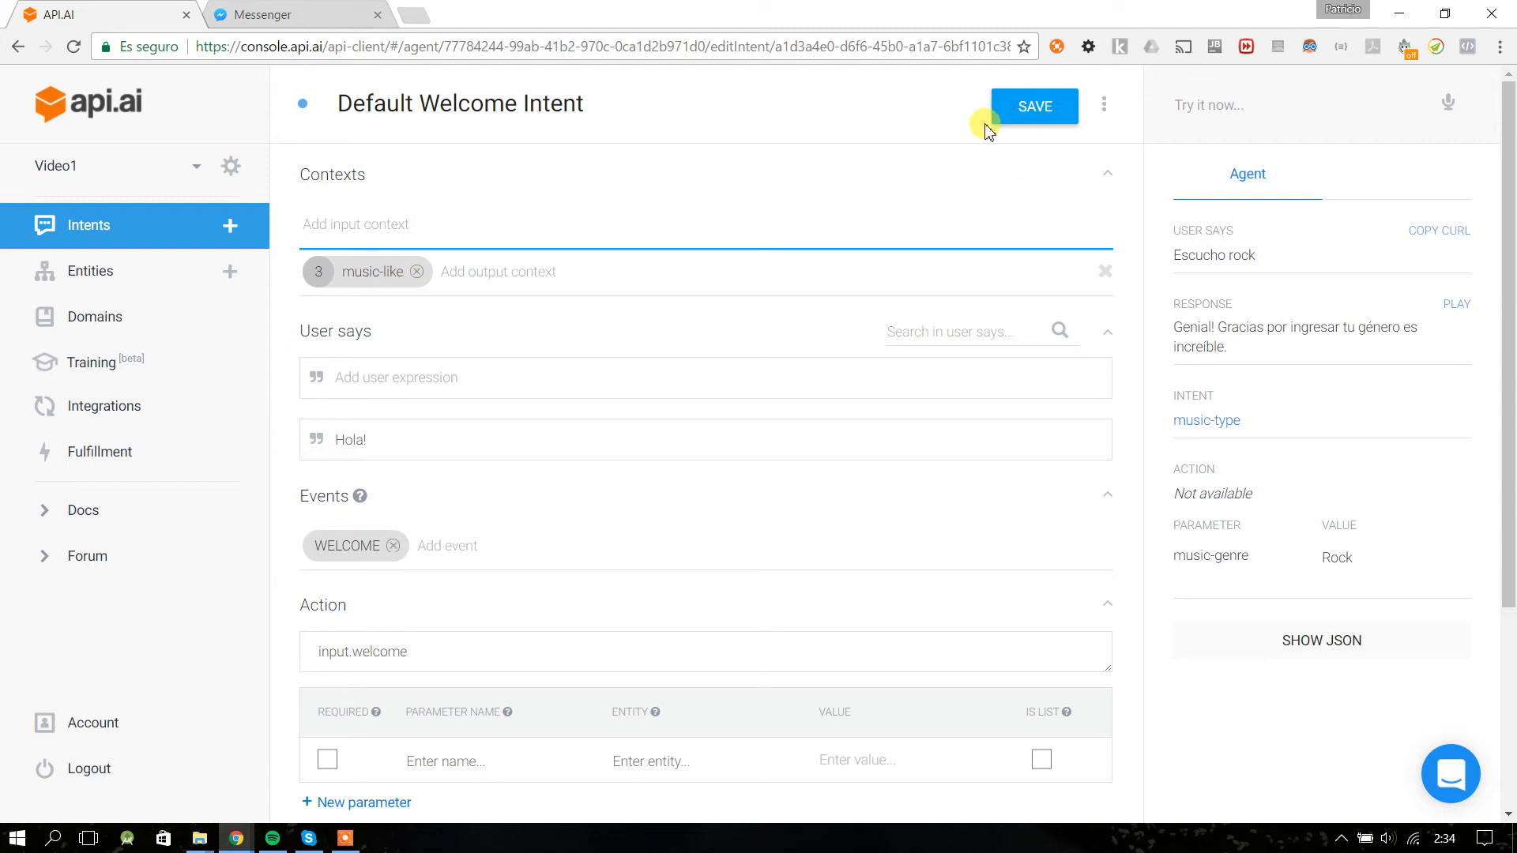
{"action": "left_click", "coordinate": [1010, 108]}
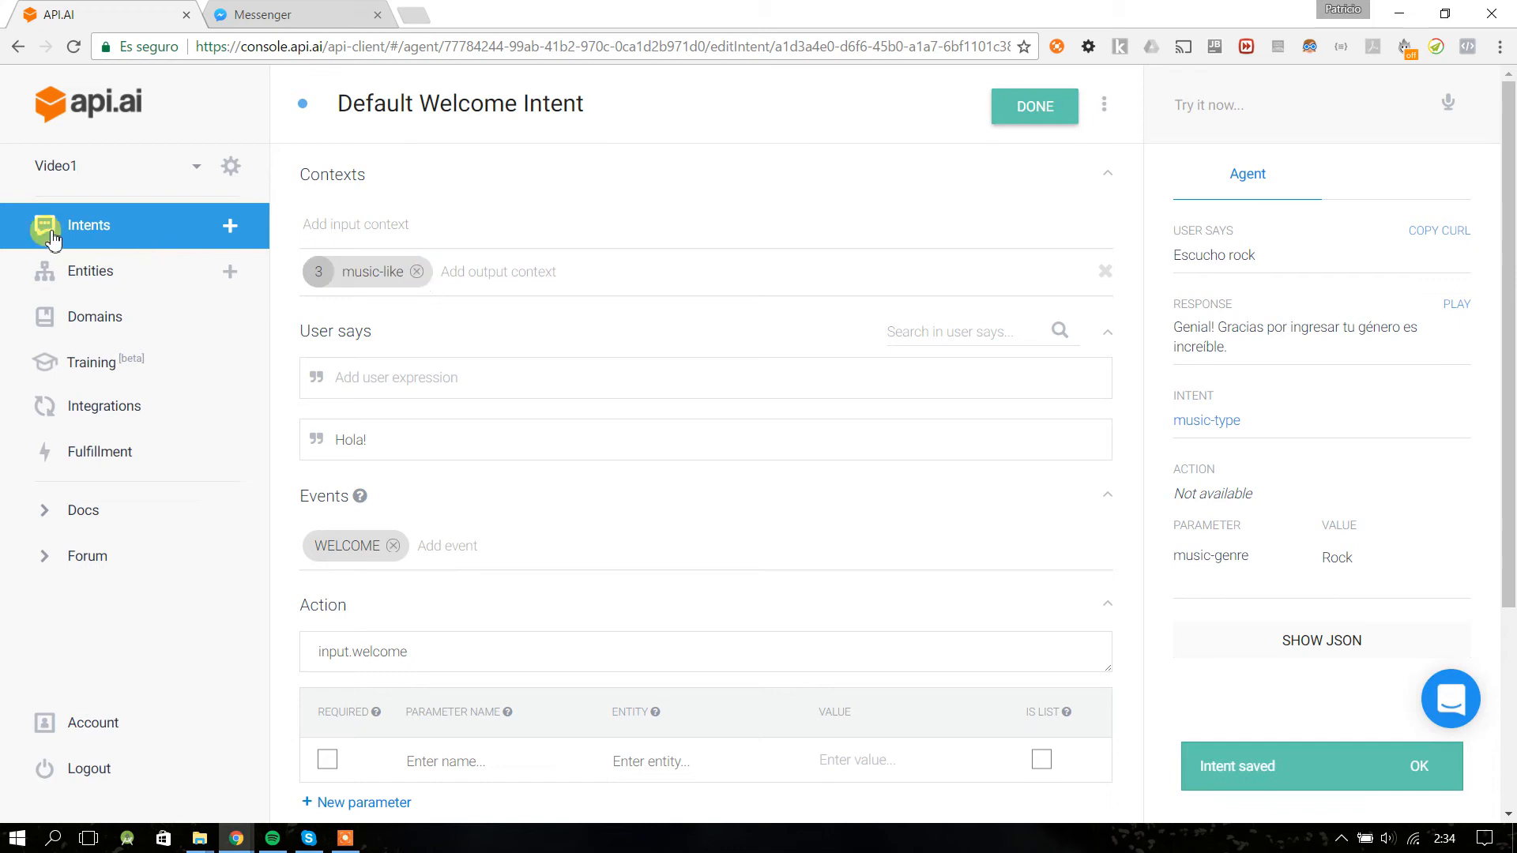
{"action": "left_click", "coordinate": [344, 222]}
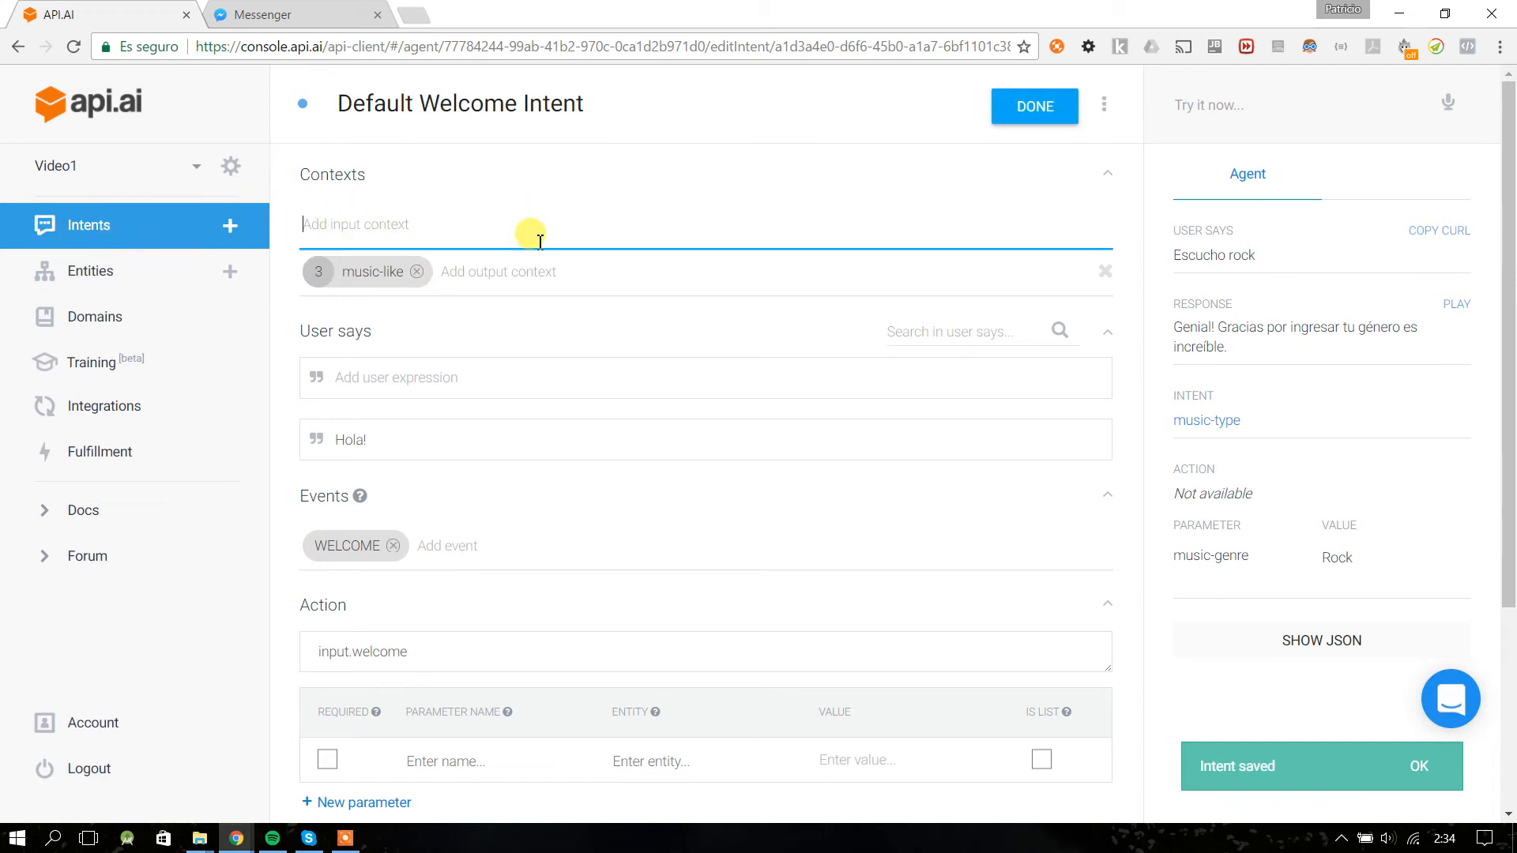
- Open the music-type intent and compare it with the bot's question about music taste in Messenger
{"action": "left_click", "coordinate": [210, 229]}
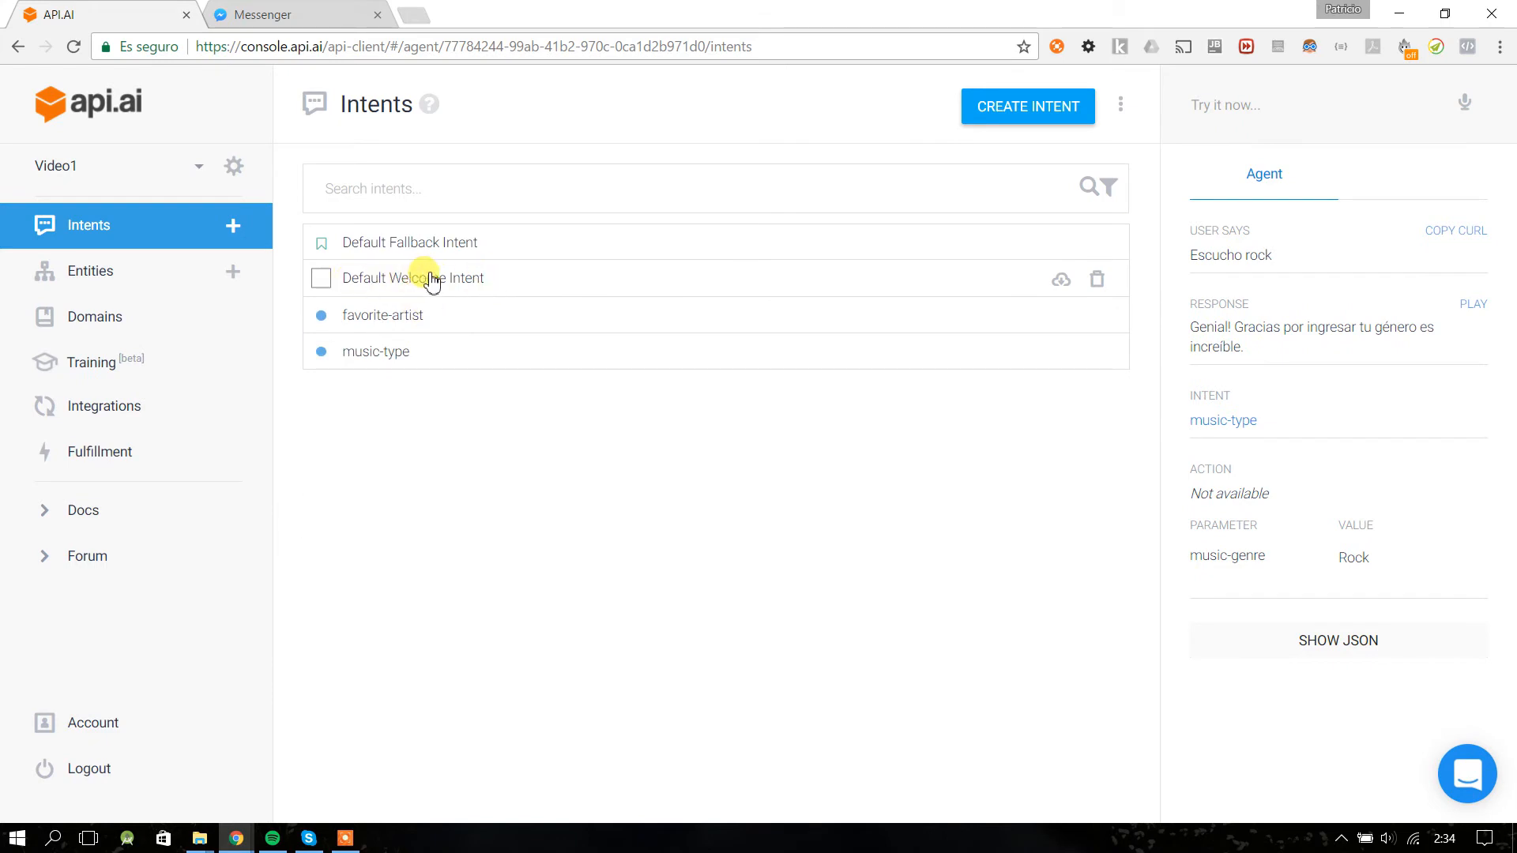
{"action": "left_click", "coordinate": [382, 356]}
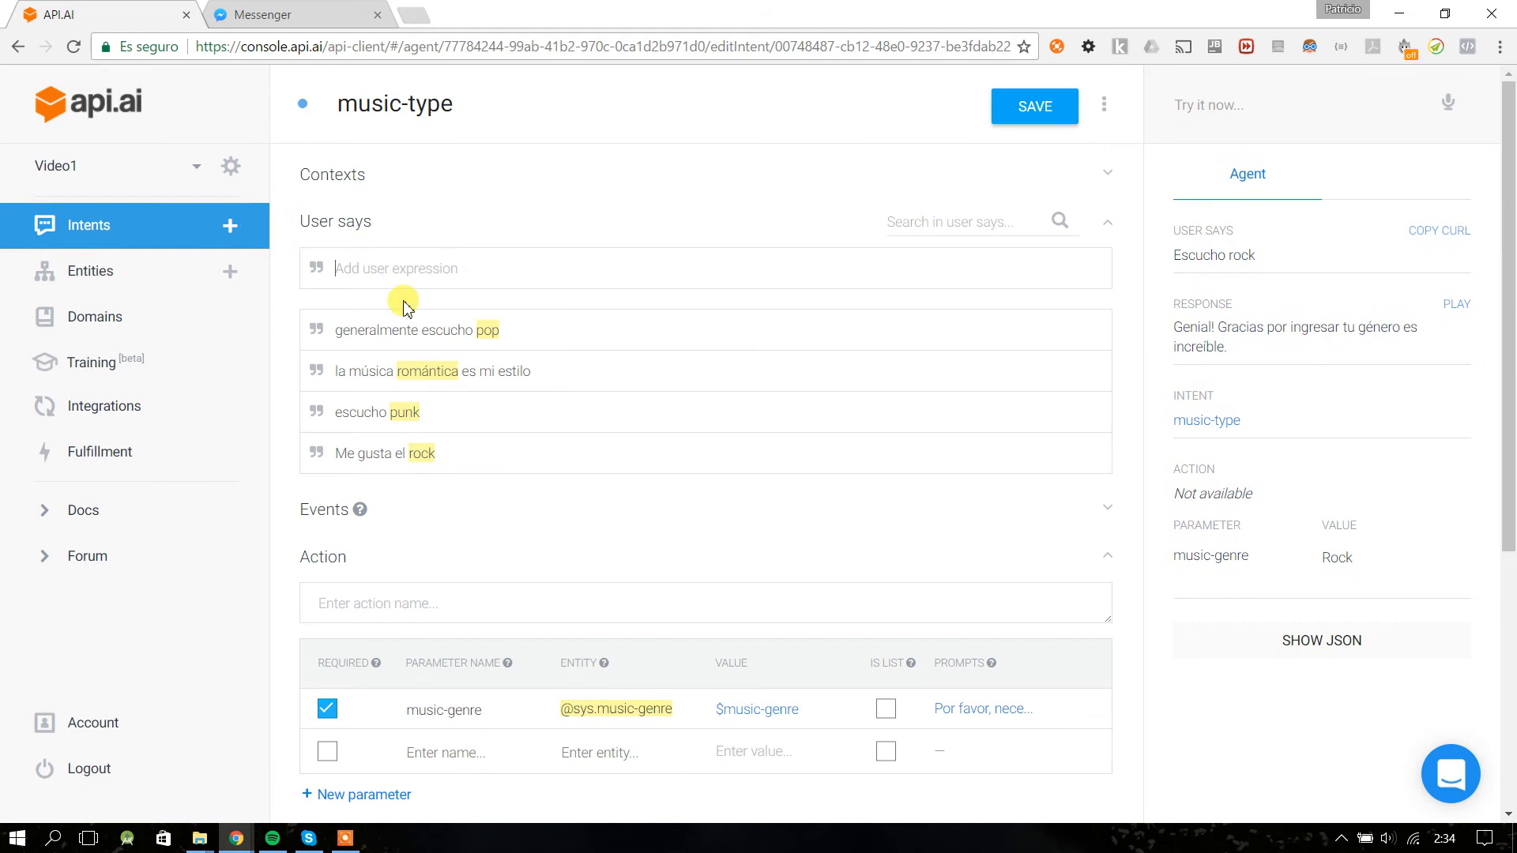
{"action": "left_click", "coordinate": [299, 14]}
{"action": "left_click_drag", "start_coordinate": [515, 650], "coordinate": [632, 650]}
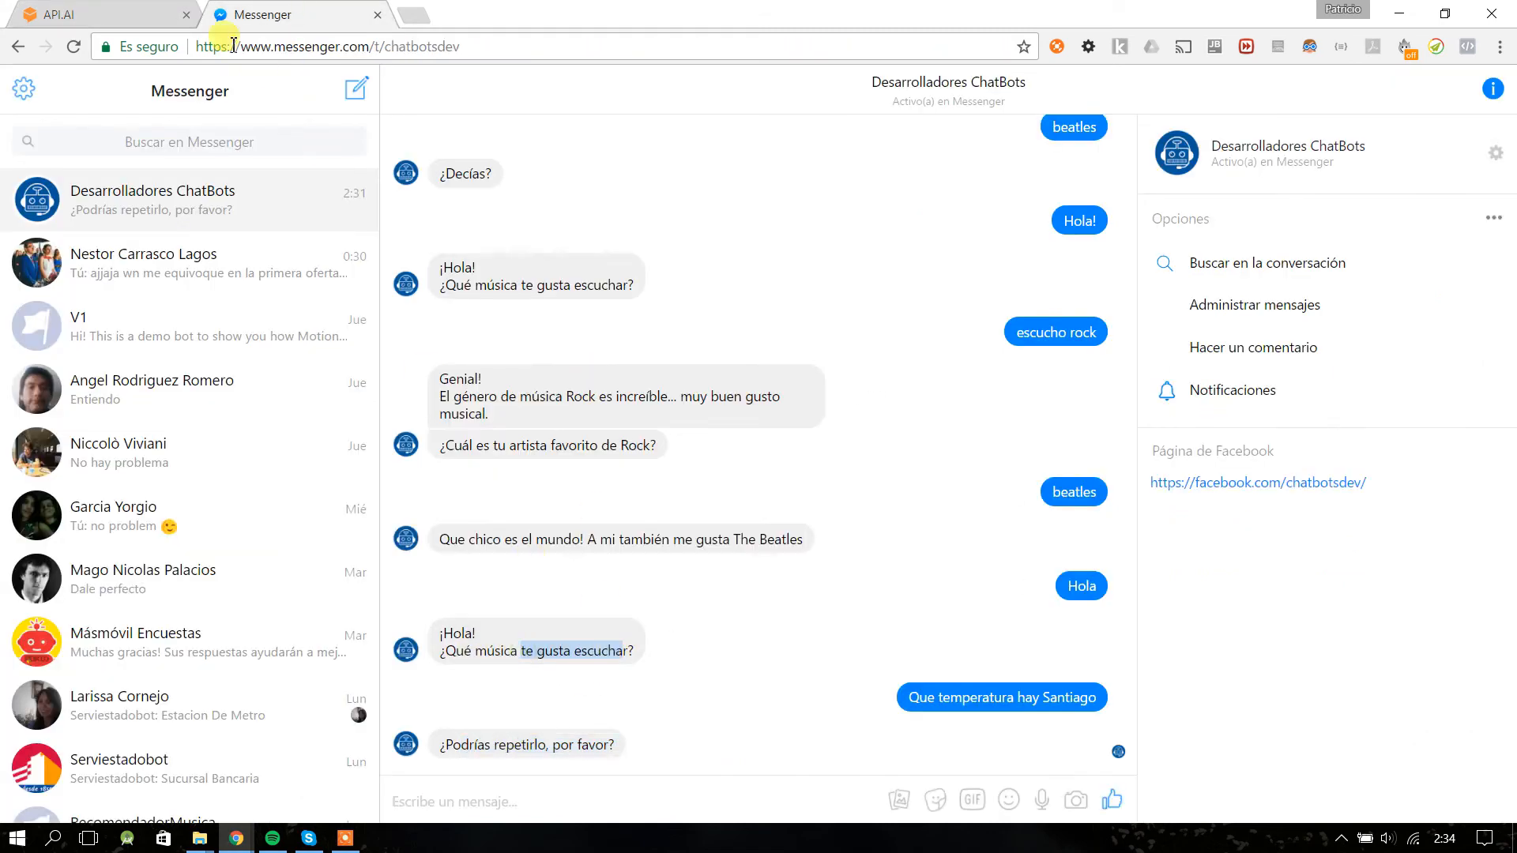
{"action": "left_click", "coordinate": [119, 15]}
- Add music-like as an input context of the music-type intent in API.AI
{"action": "left_click", "coordinate": [336, 177]}
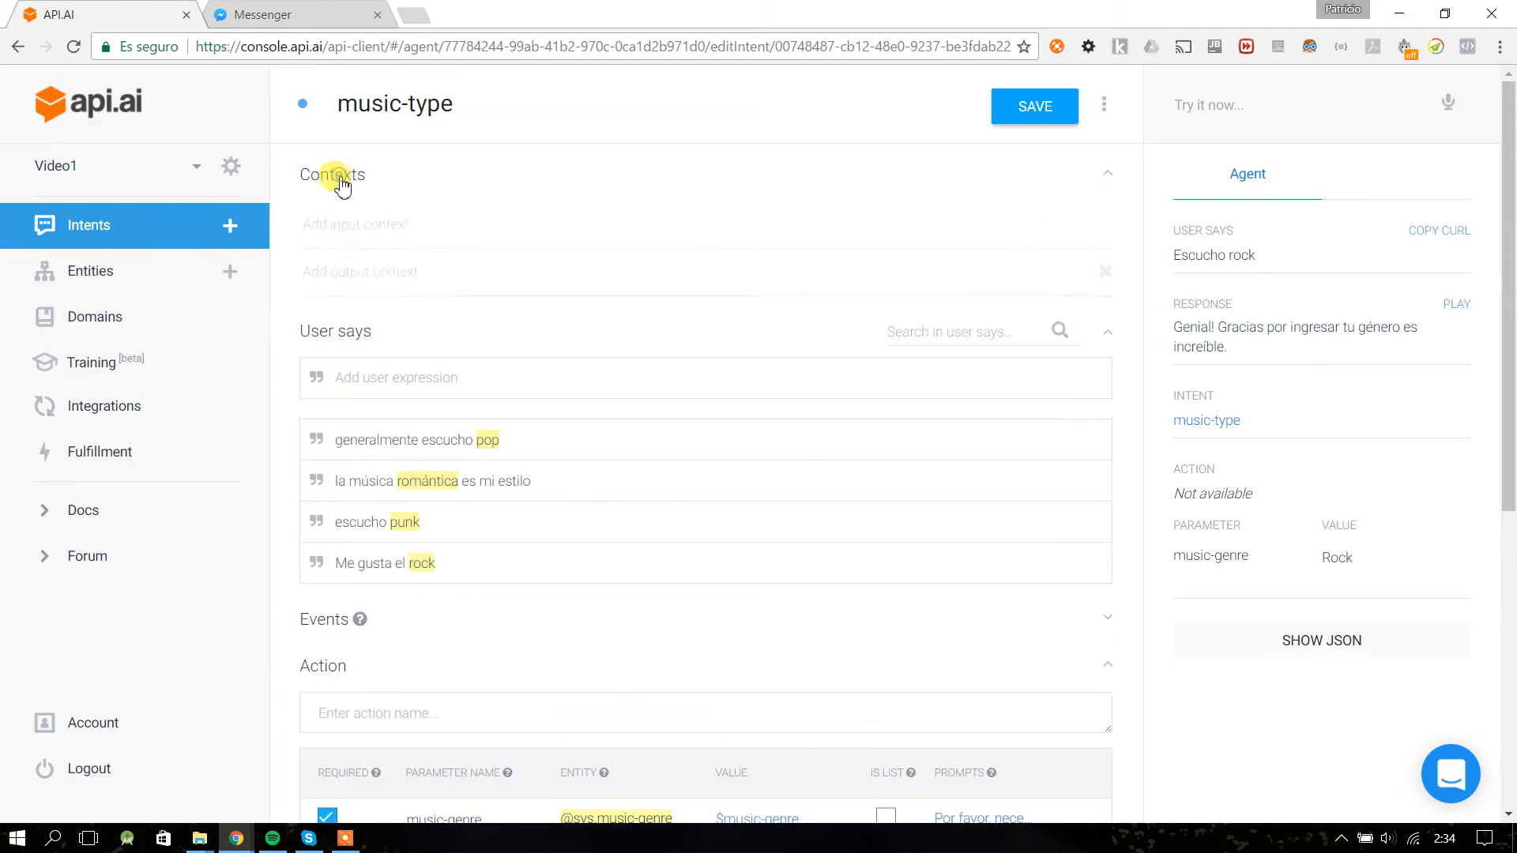
{"action": "left_click", "coordinate": [352, 272]}
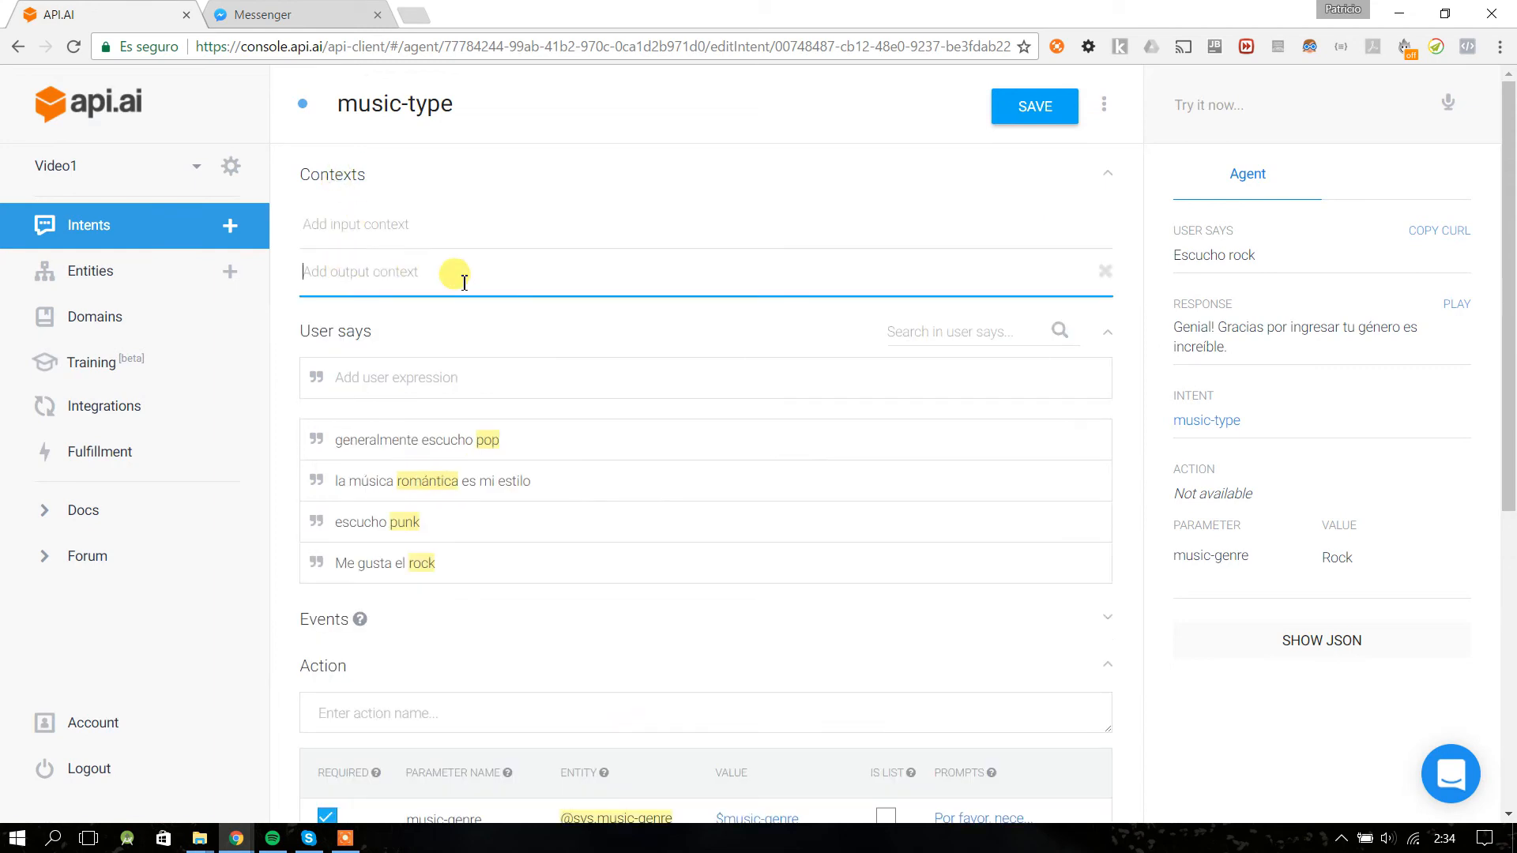
{"action": "left_click", "coordinate": [441, 224]}
{"action": "type", "text": "mus"}
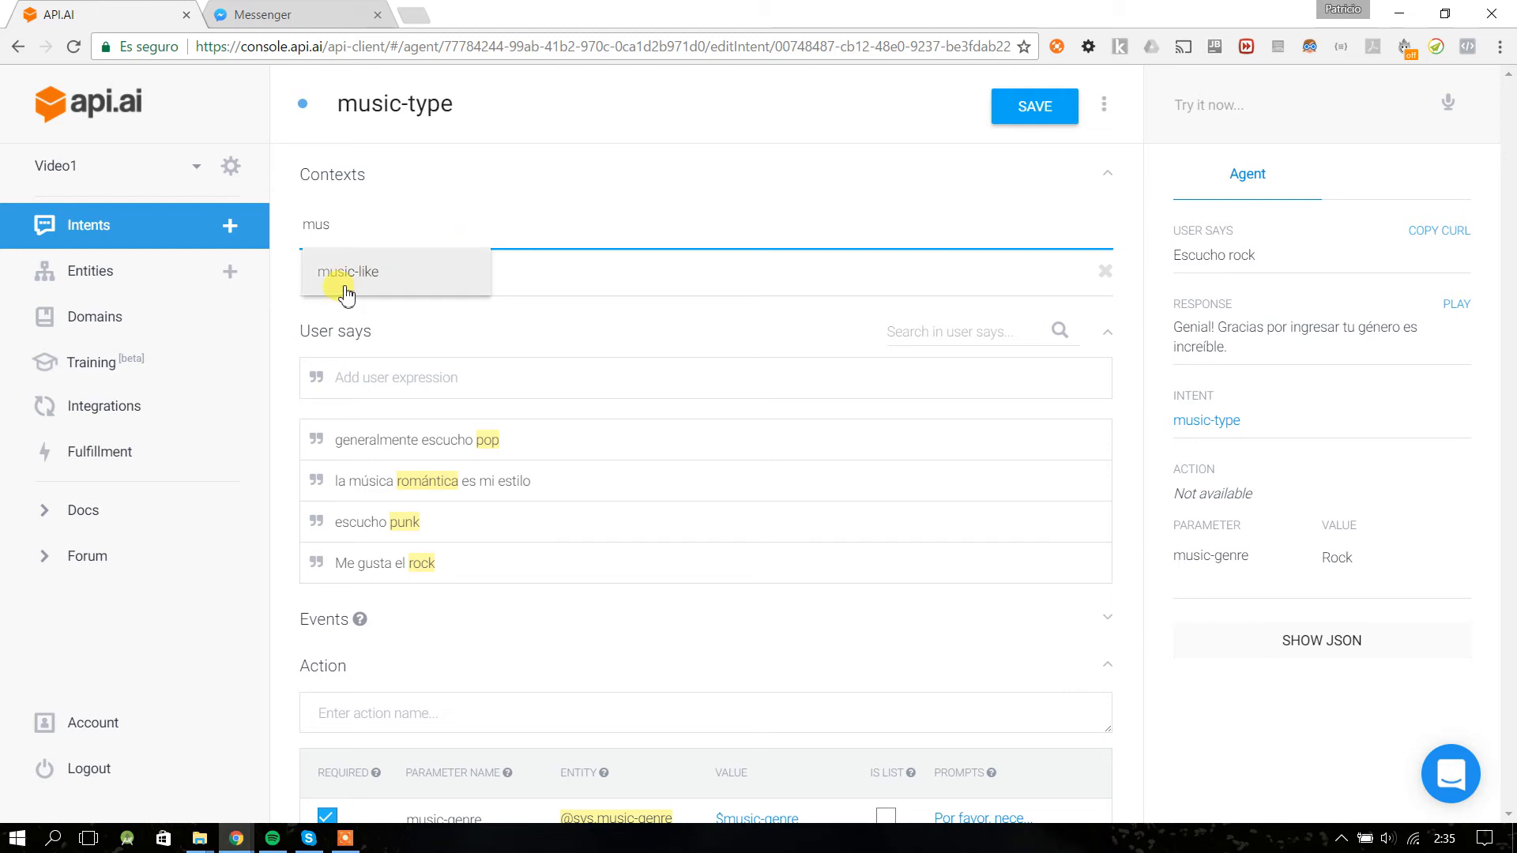
{"action": "left_click", "coordinate": [347, 293]}
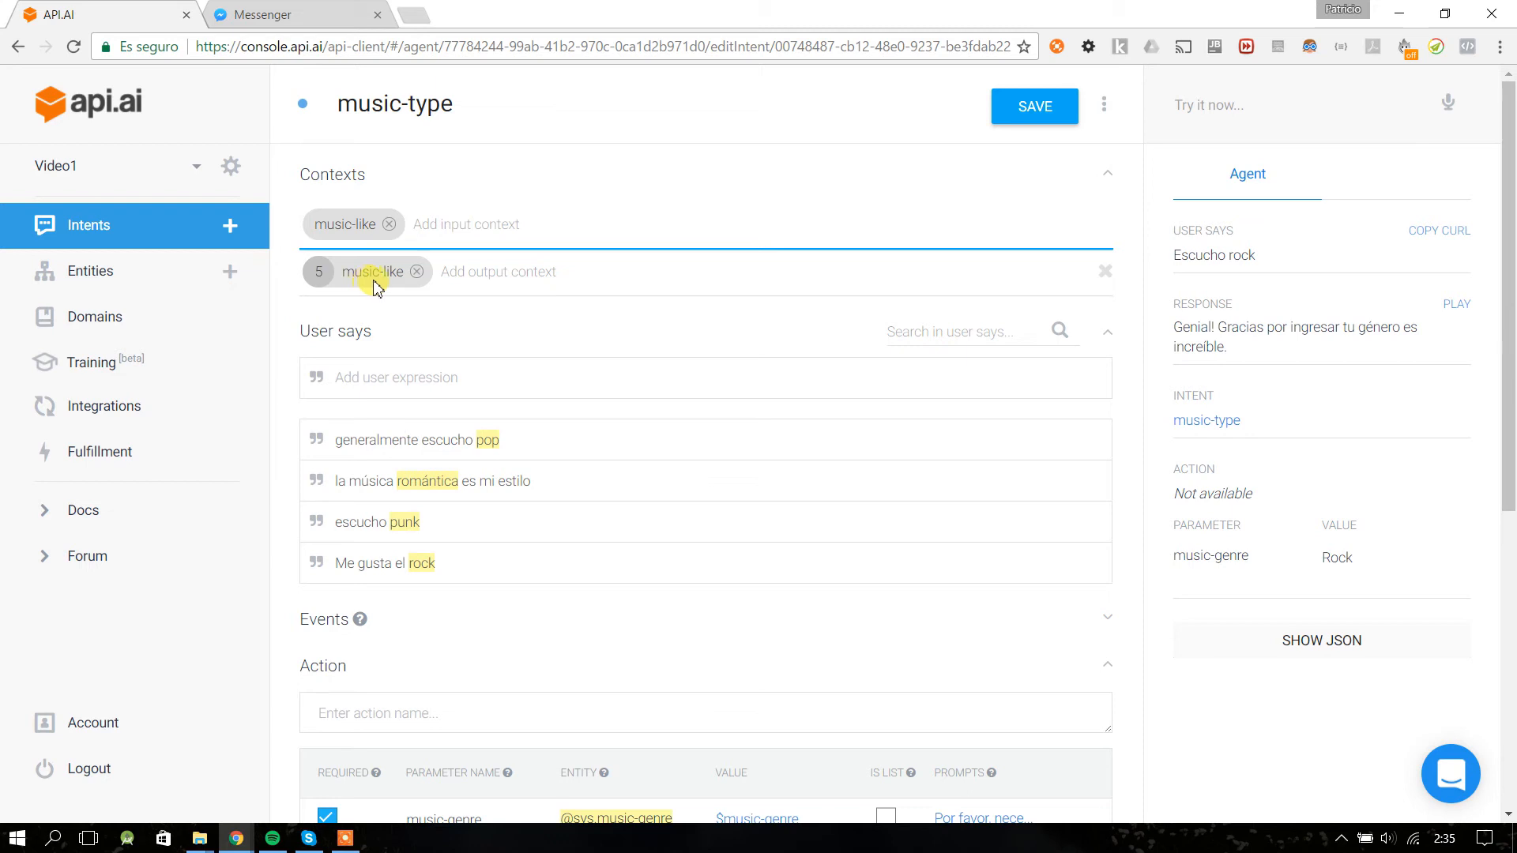
- Set the lifespan of music-type's music-like output context to 2 and save the intent
{"action": "double_click", "coordinate": [328, 277]}
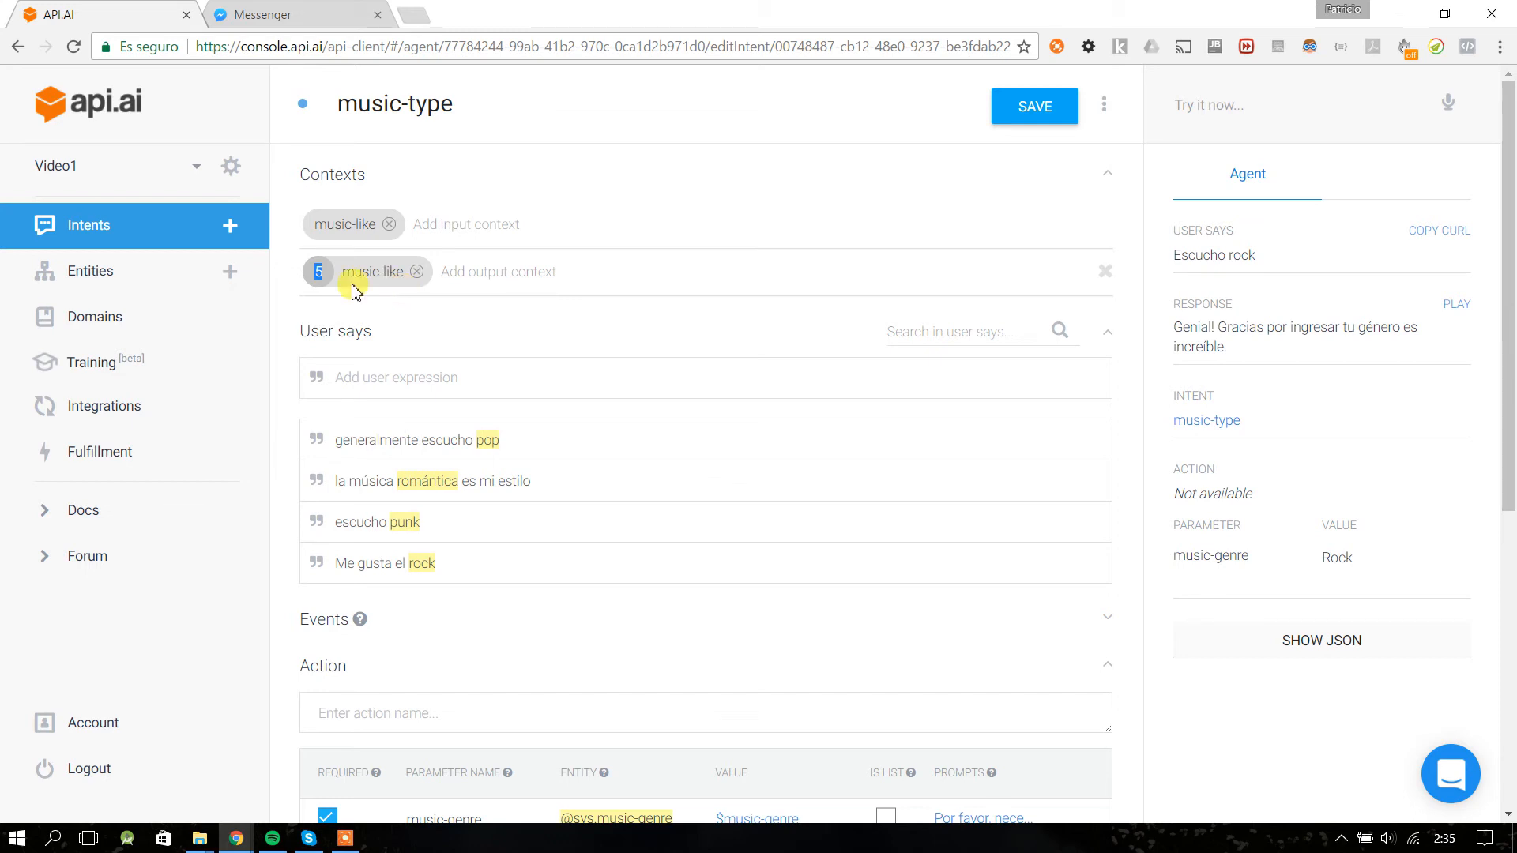
{"action": "left_click", "coordinate": [325, 280]}
{"action": "double_click", "coordinate": [325, 280]}
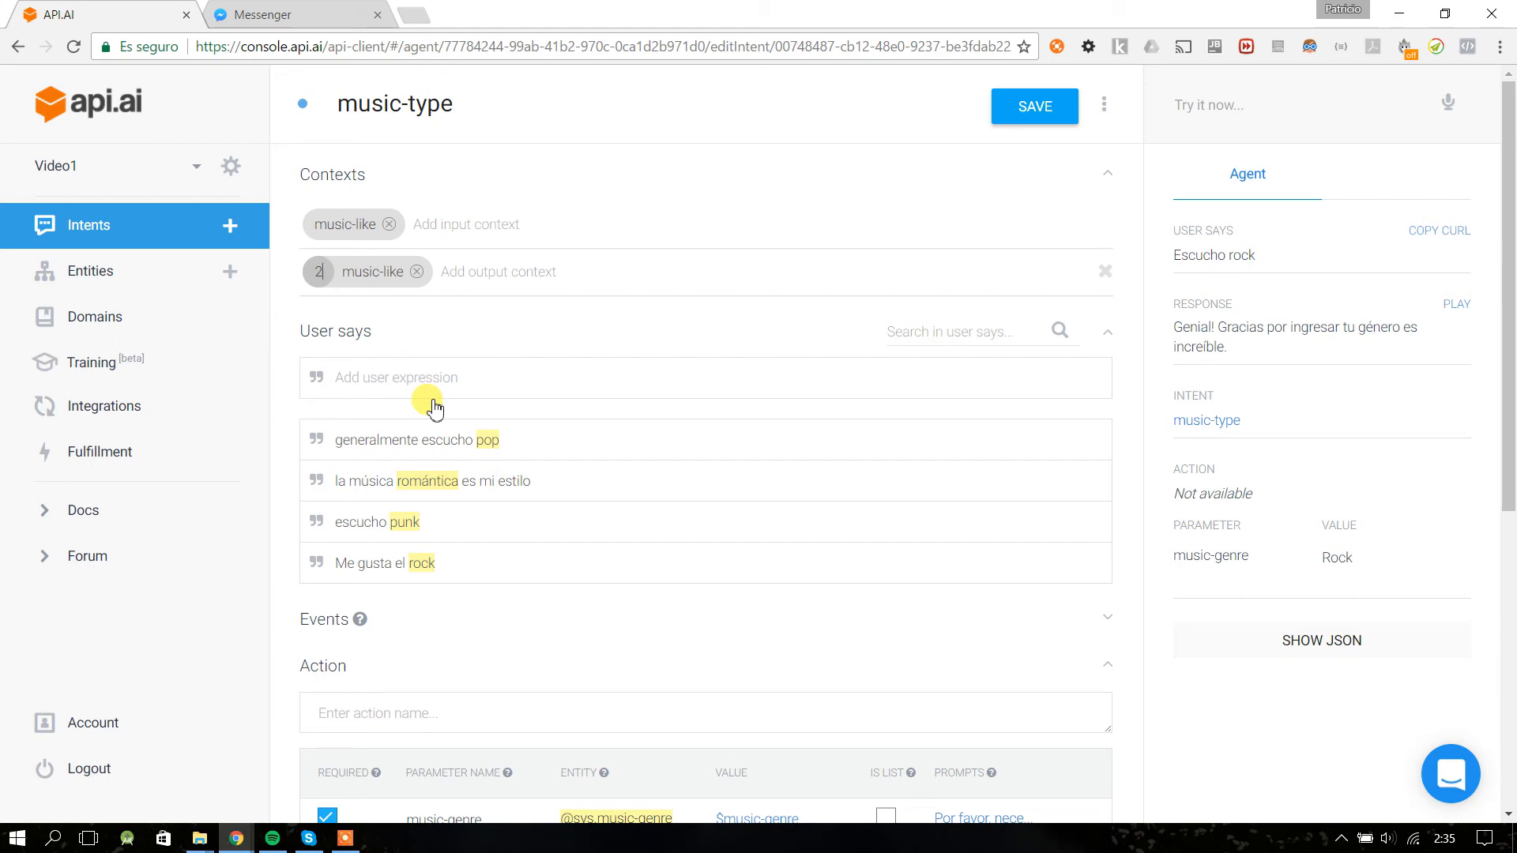
{"action": "type", "text": "2"}
{"action": "key", "text": "BackSpace"}
{"action": "type", "text": "3"}
{"action": "left_click", "coordinate": [1032, 109]}
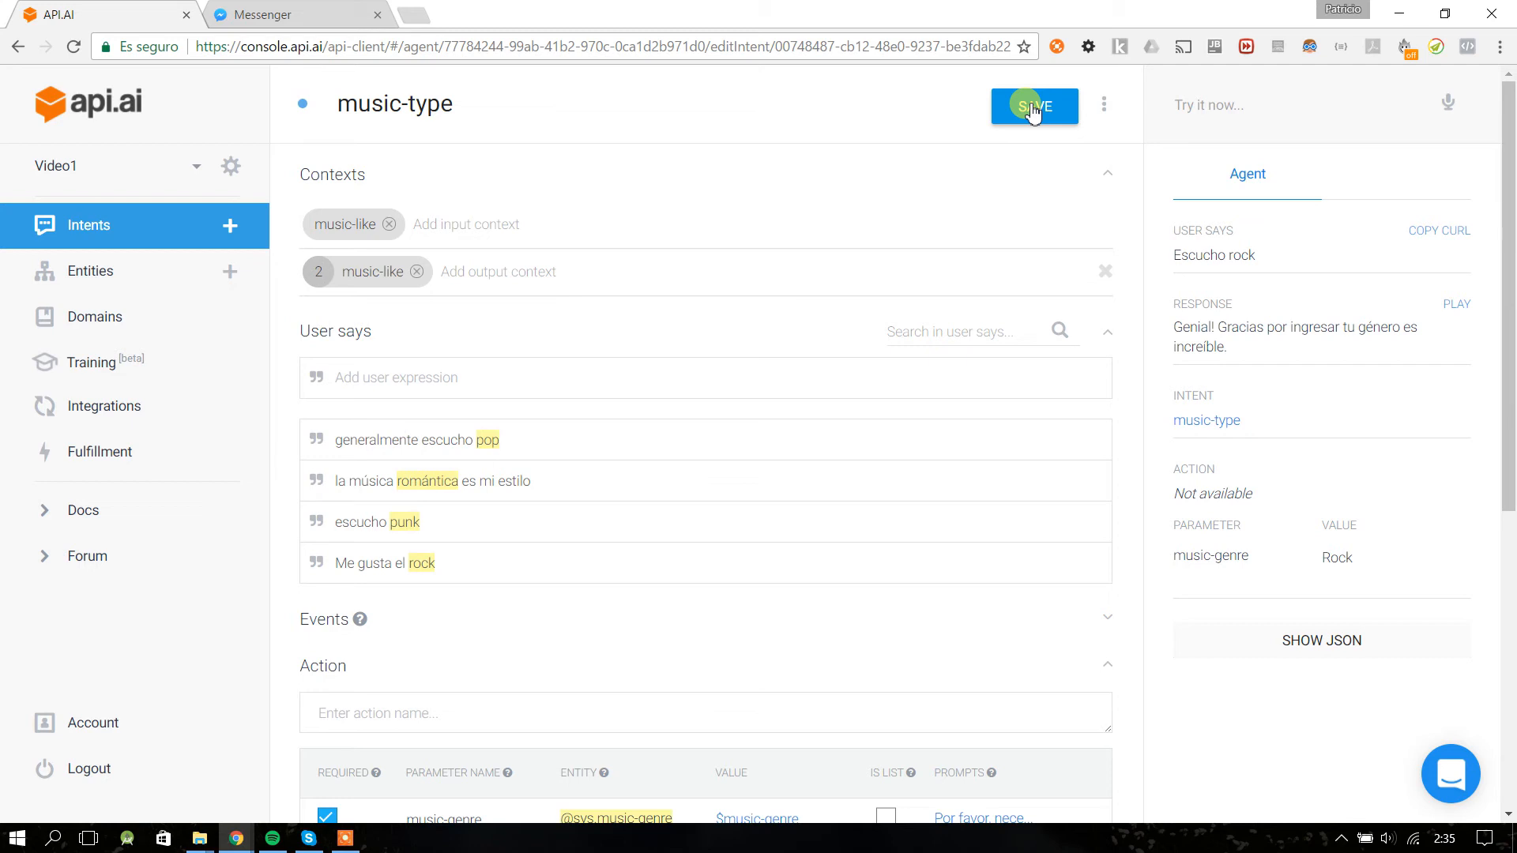
{"action": "left_click_drag", "start_coordinate": [322, 271], "coordinate": [301, 271]}
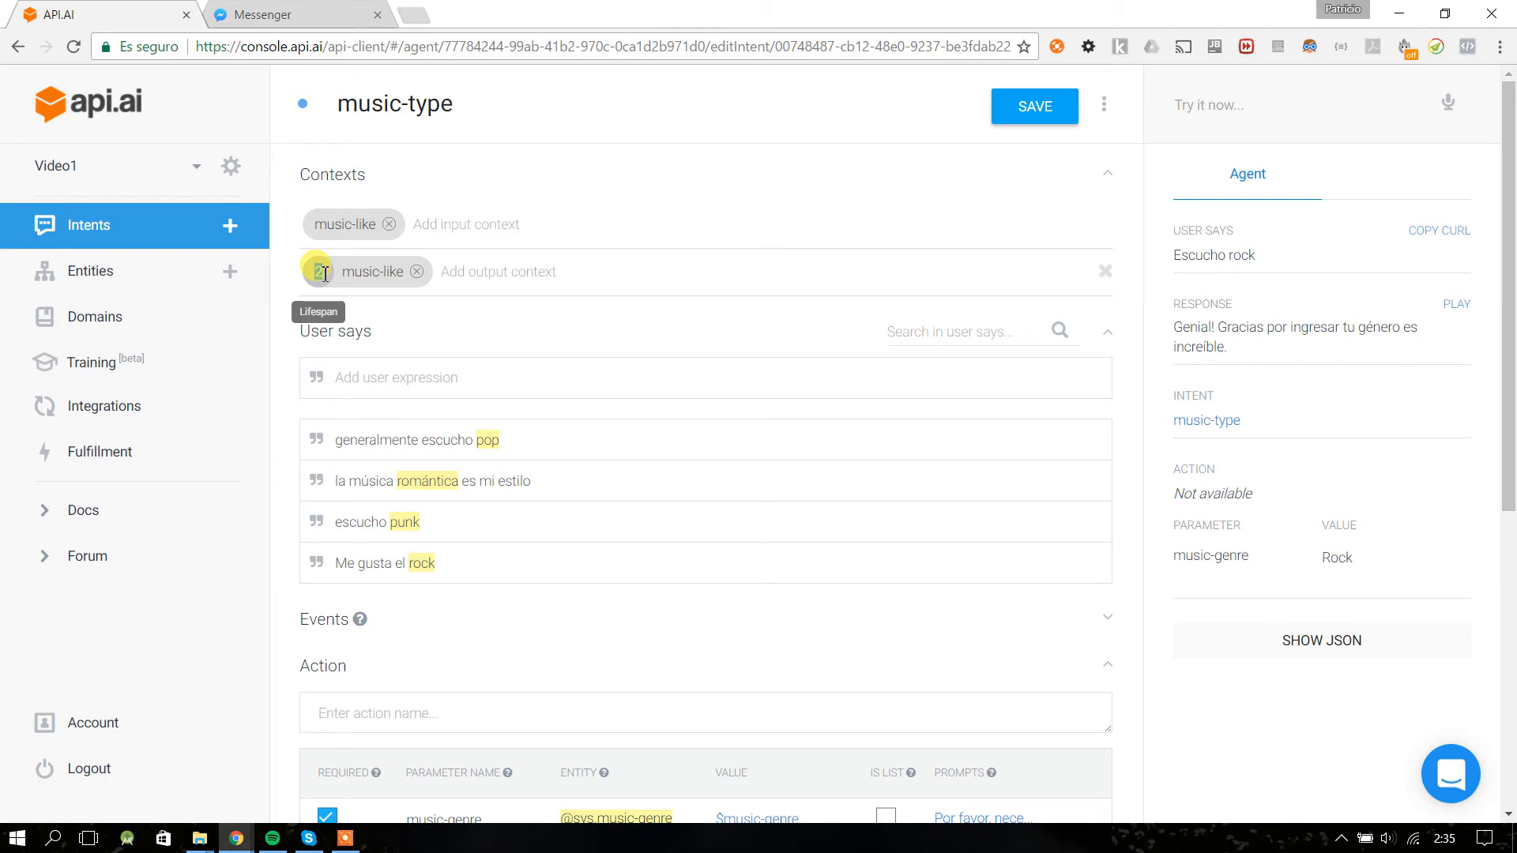
- Switch to Messenger and retrace the exchange from the last "Hola" to the reply to the temperature question
{"action": "left_click", "coordinate": [296, 14]}
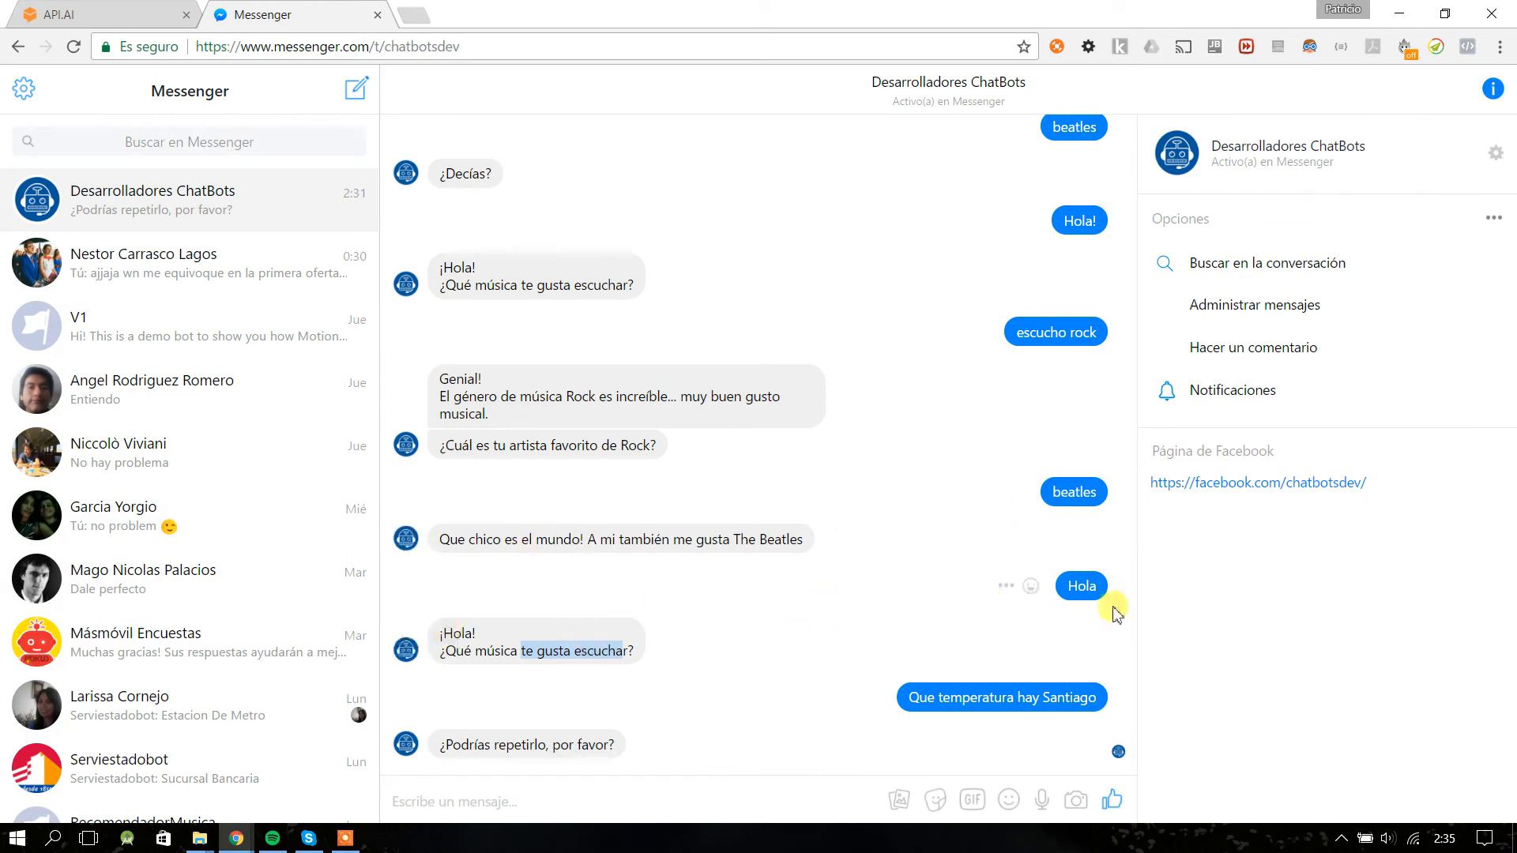
{"action": "left_click_drag", "start_coordinate": [1075, 604], "coordinate": [614, 752]}
{"action": "left_click", "coordinate": [1020, 767]}
{"action": "left_click_drag", "start_coordinate": [1047, 585], "coordinate": [661, 755]}
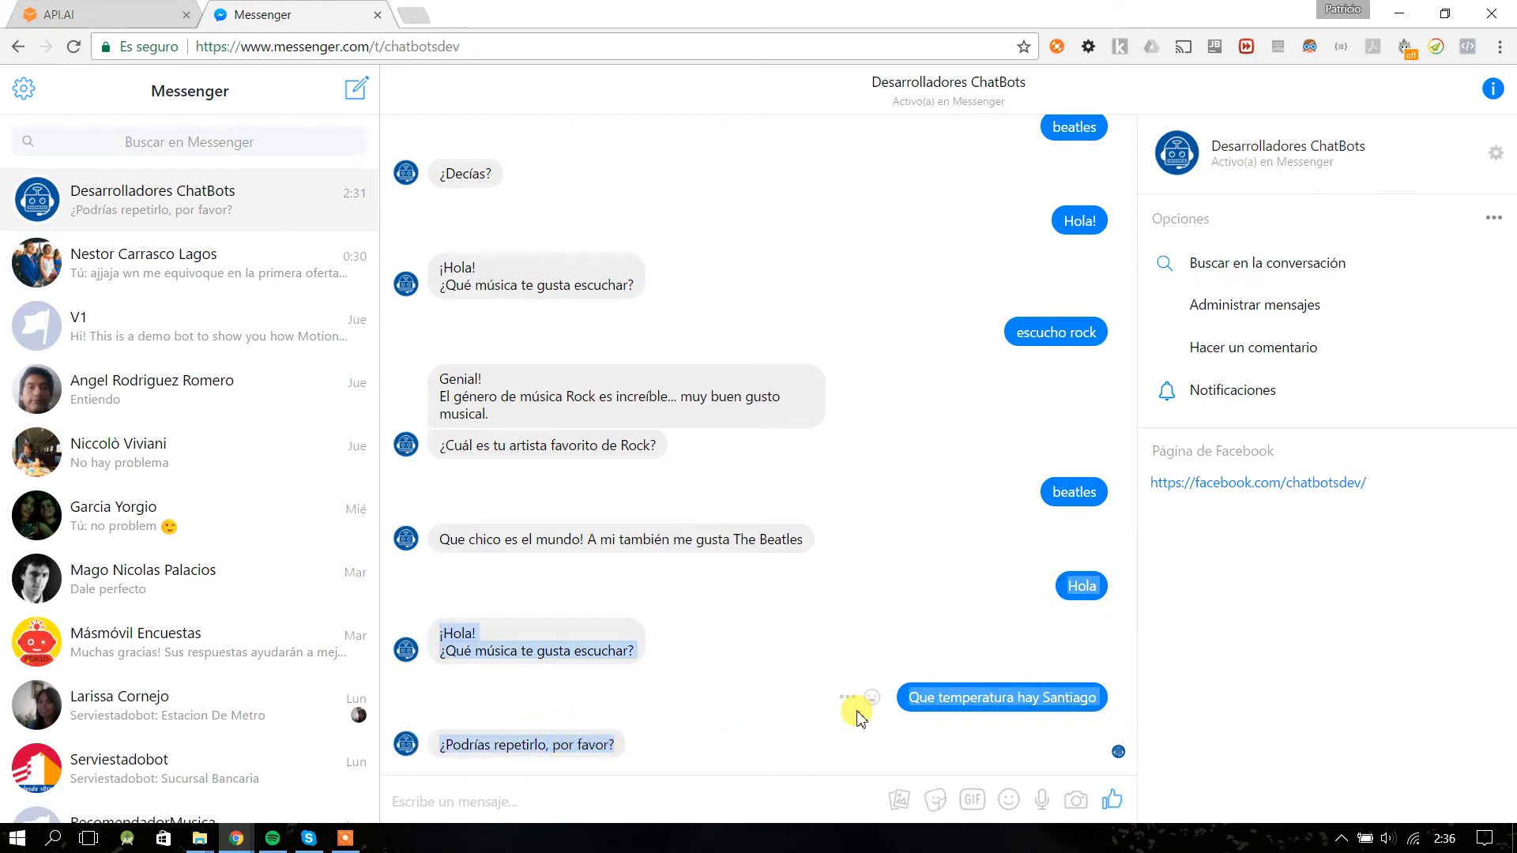
{"action": "double_click", "coordinate": [1071, 585]}
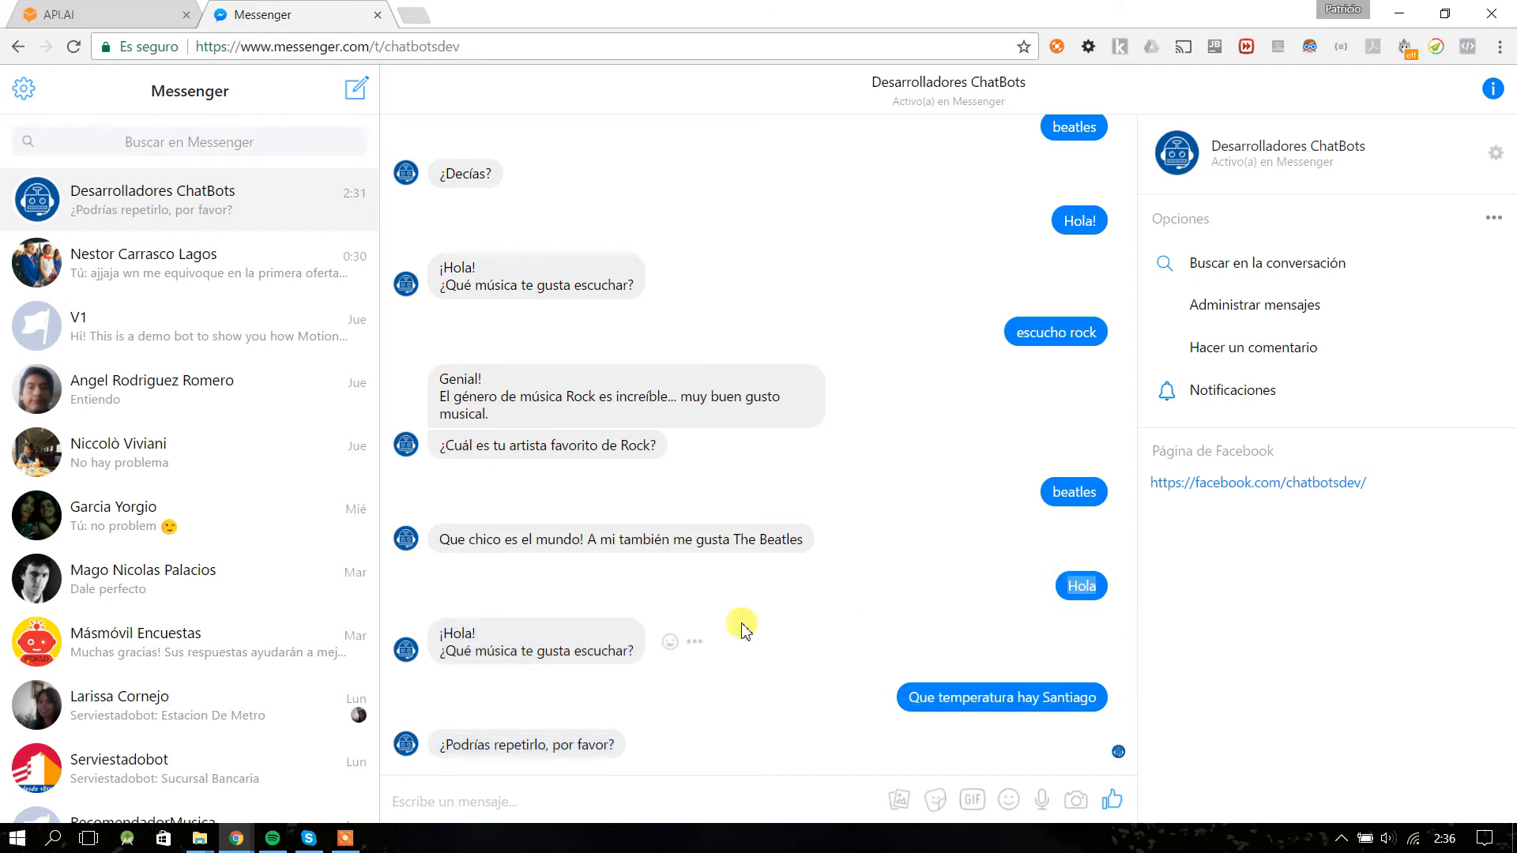
{"action": "left_click", "coordinate": [574, 643]}
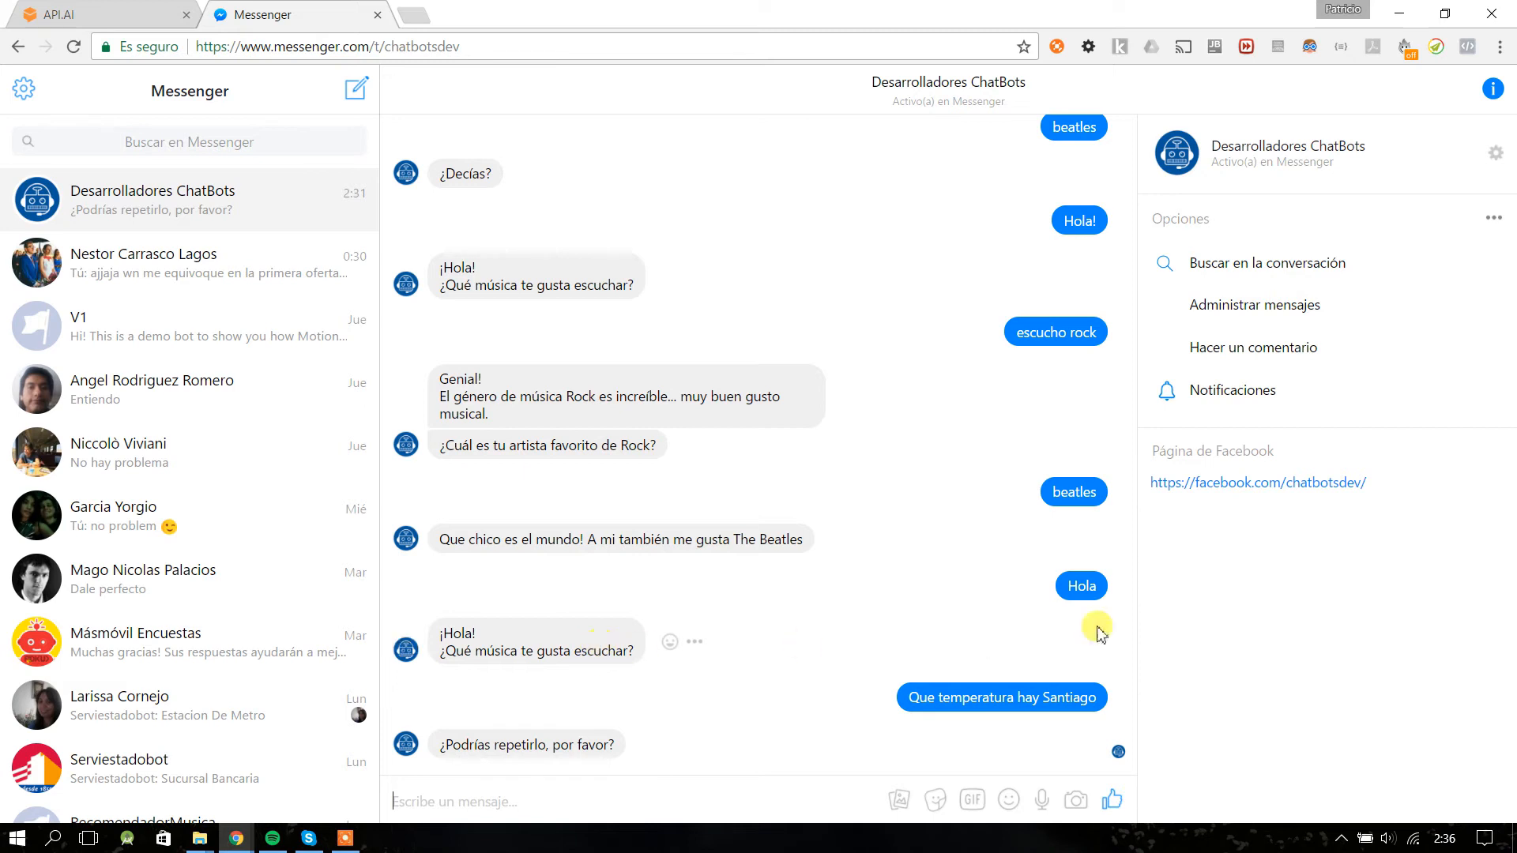
- Switch back to API.AI, review music-type's input and output contexts, and save the intent
{"action": "left_click", "coordinate": [175, 10]}
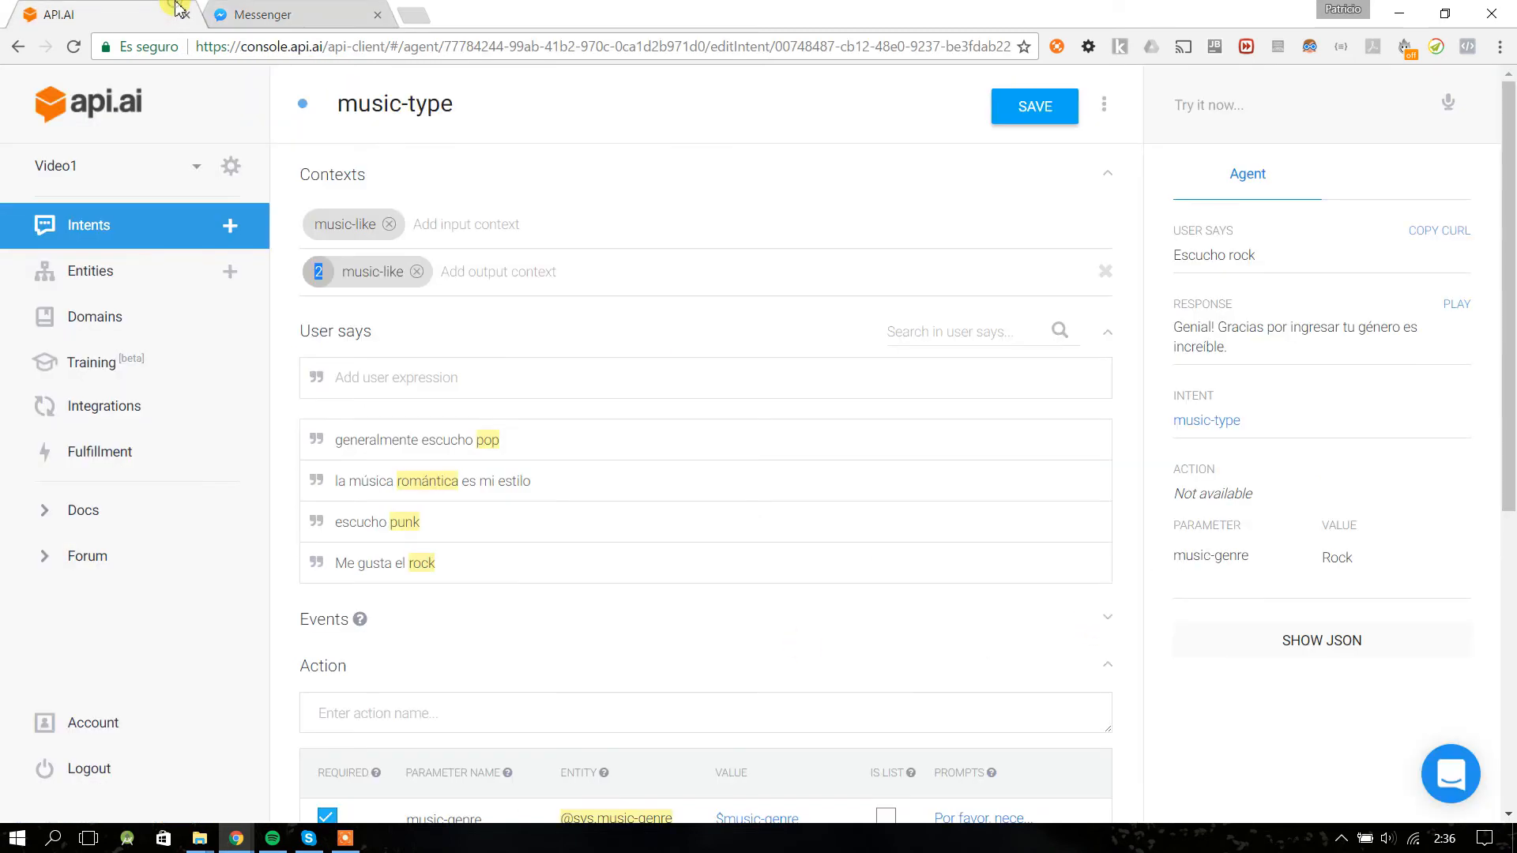
{"action": "left_click", "coordinate": [392, 371]}
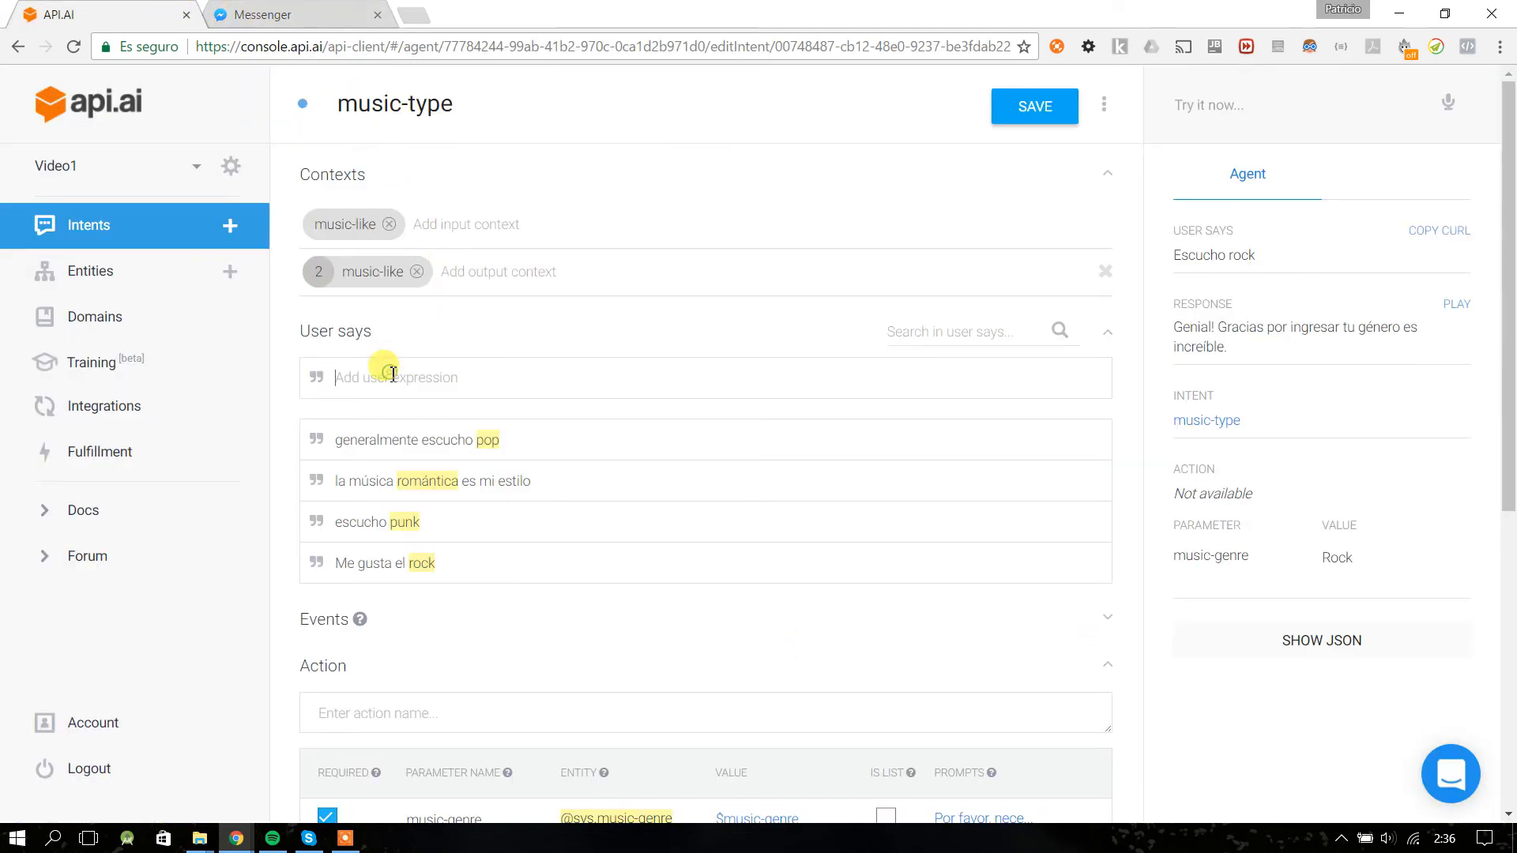
{"action": "left_click_drag", "start_coordinate": [322, 228], "coordinate": [382, 275]}
{"action": "left_click", "coordinate": [1052, 118]}
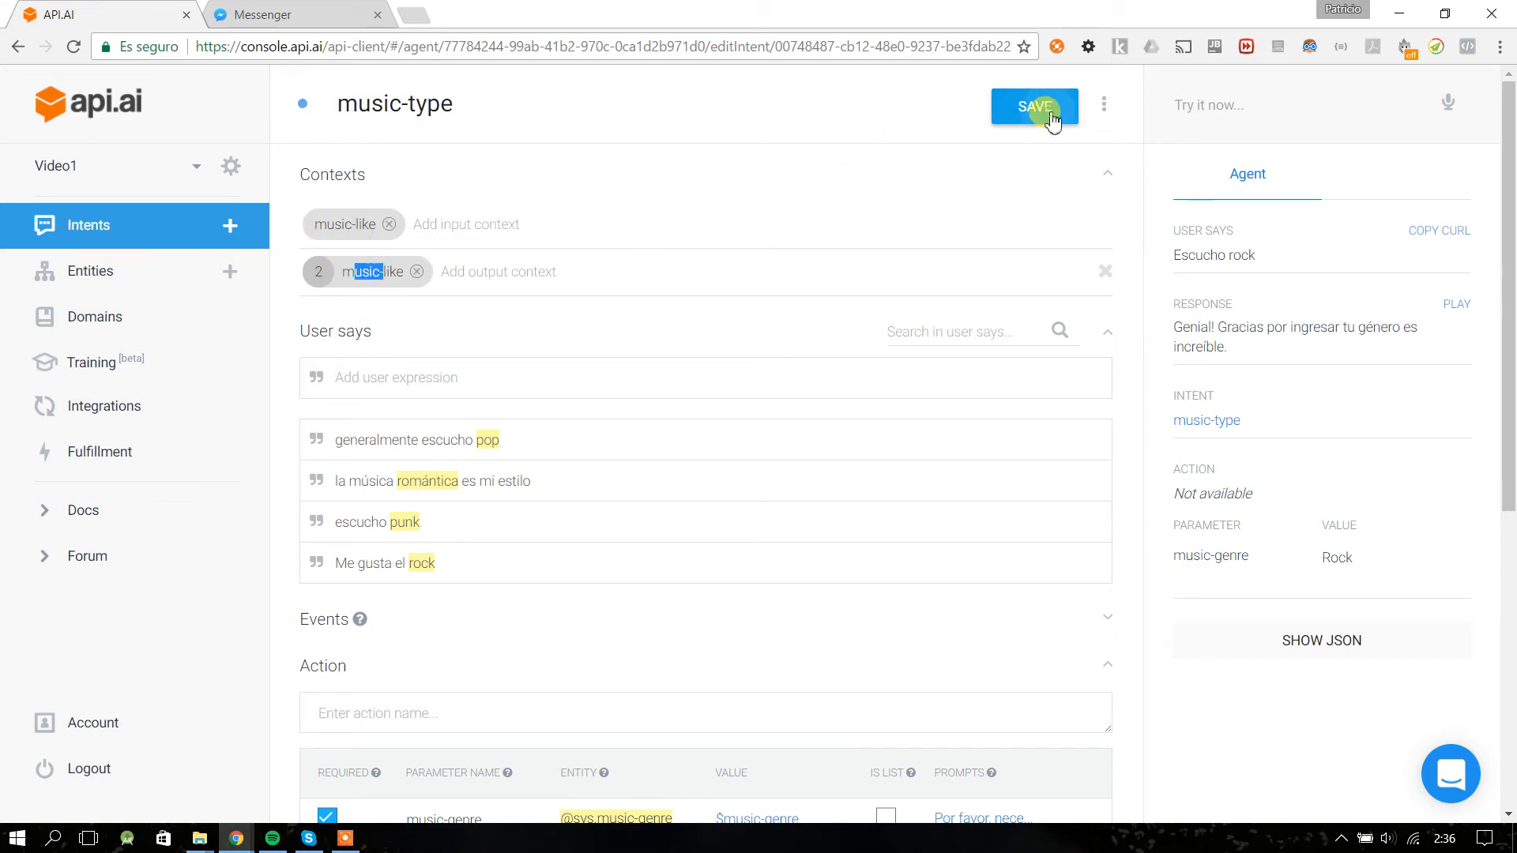
- Open the favorite-artist intent and add music-like as its input context
{"action": "left_click", "coordinate": [122, 236]}
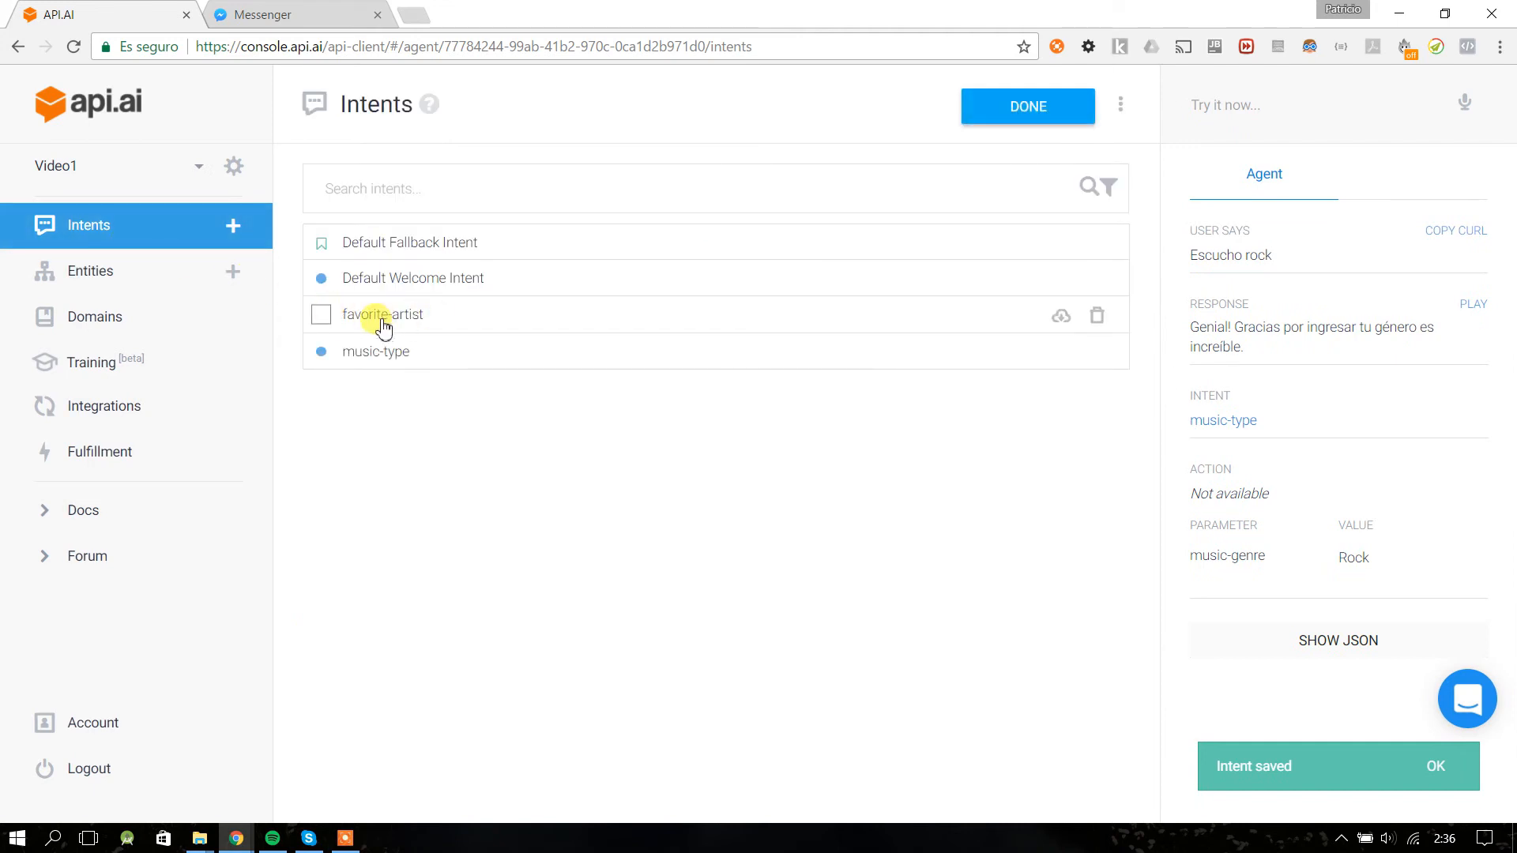
{"action": "left_click", "coordinate": [384, 326]}
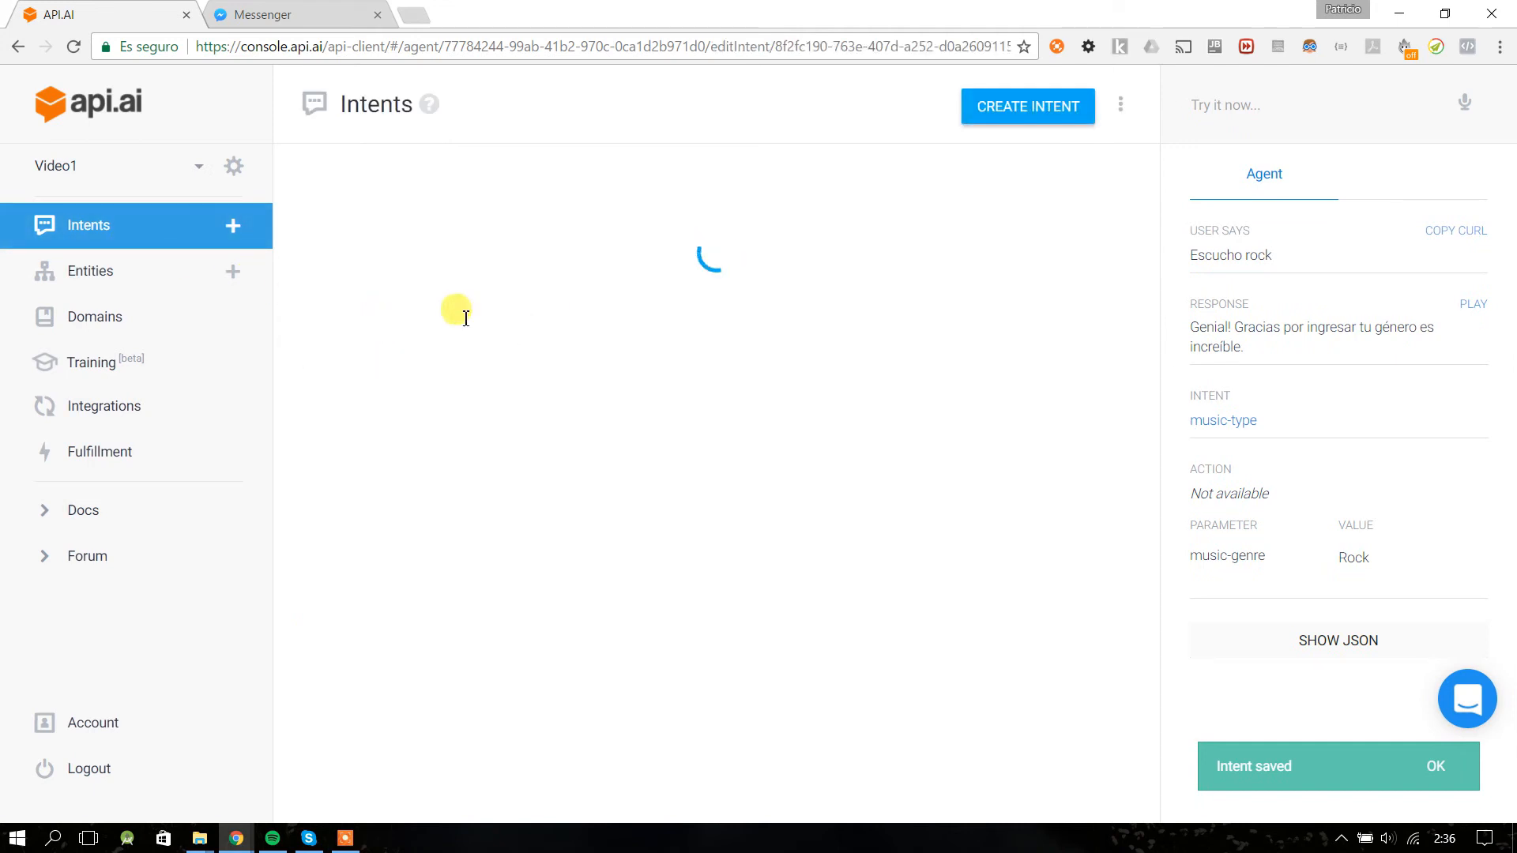
{"action": "left_click", "coordinate": [356, 234]}
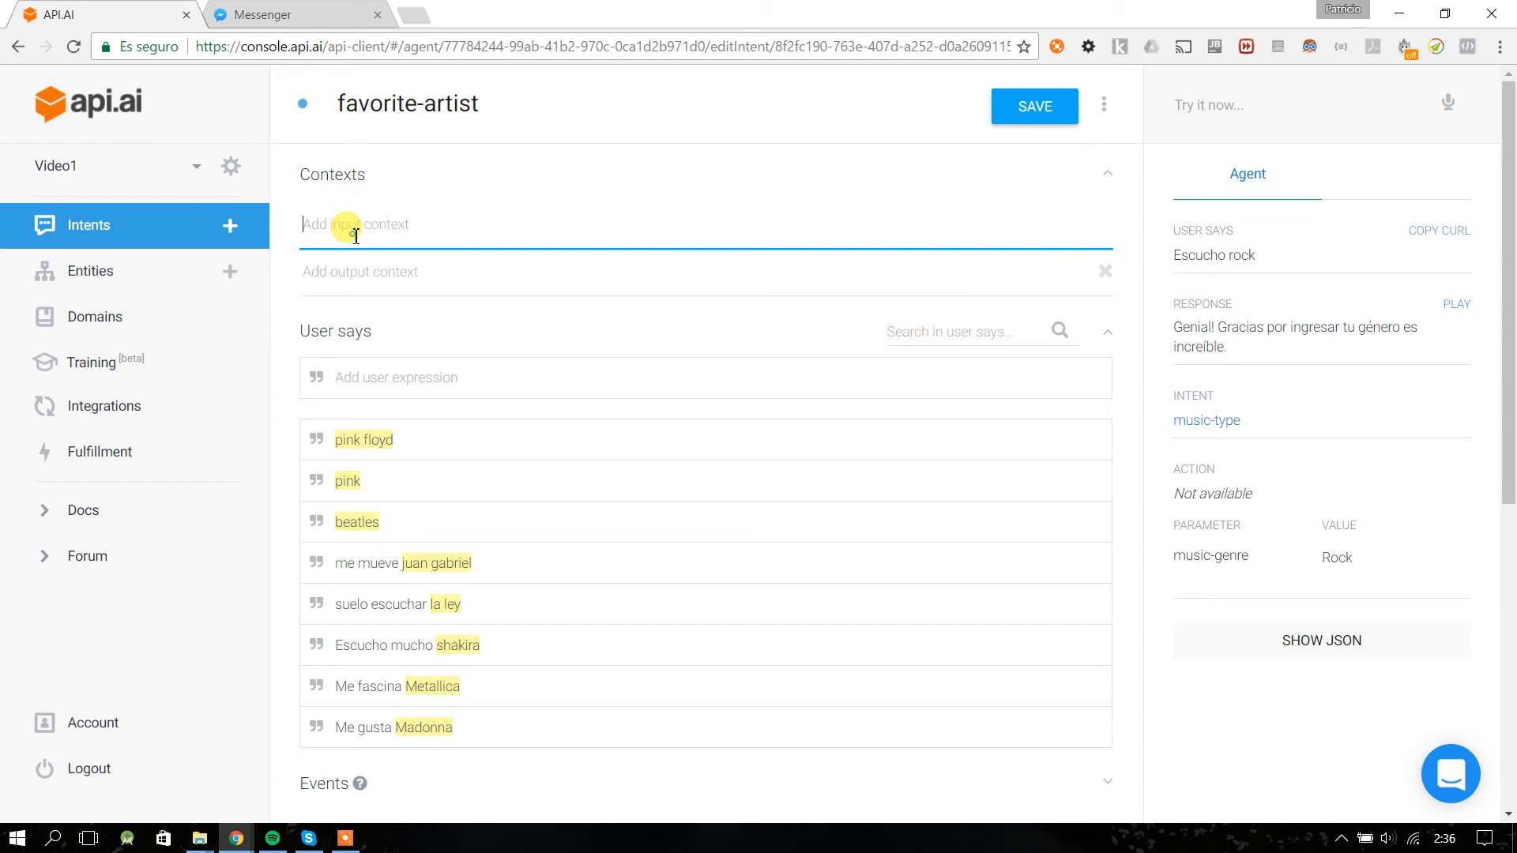
{"action": "type", "text": "music"}
{"action": "key", "text": "Return"}
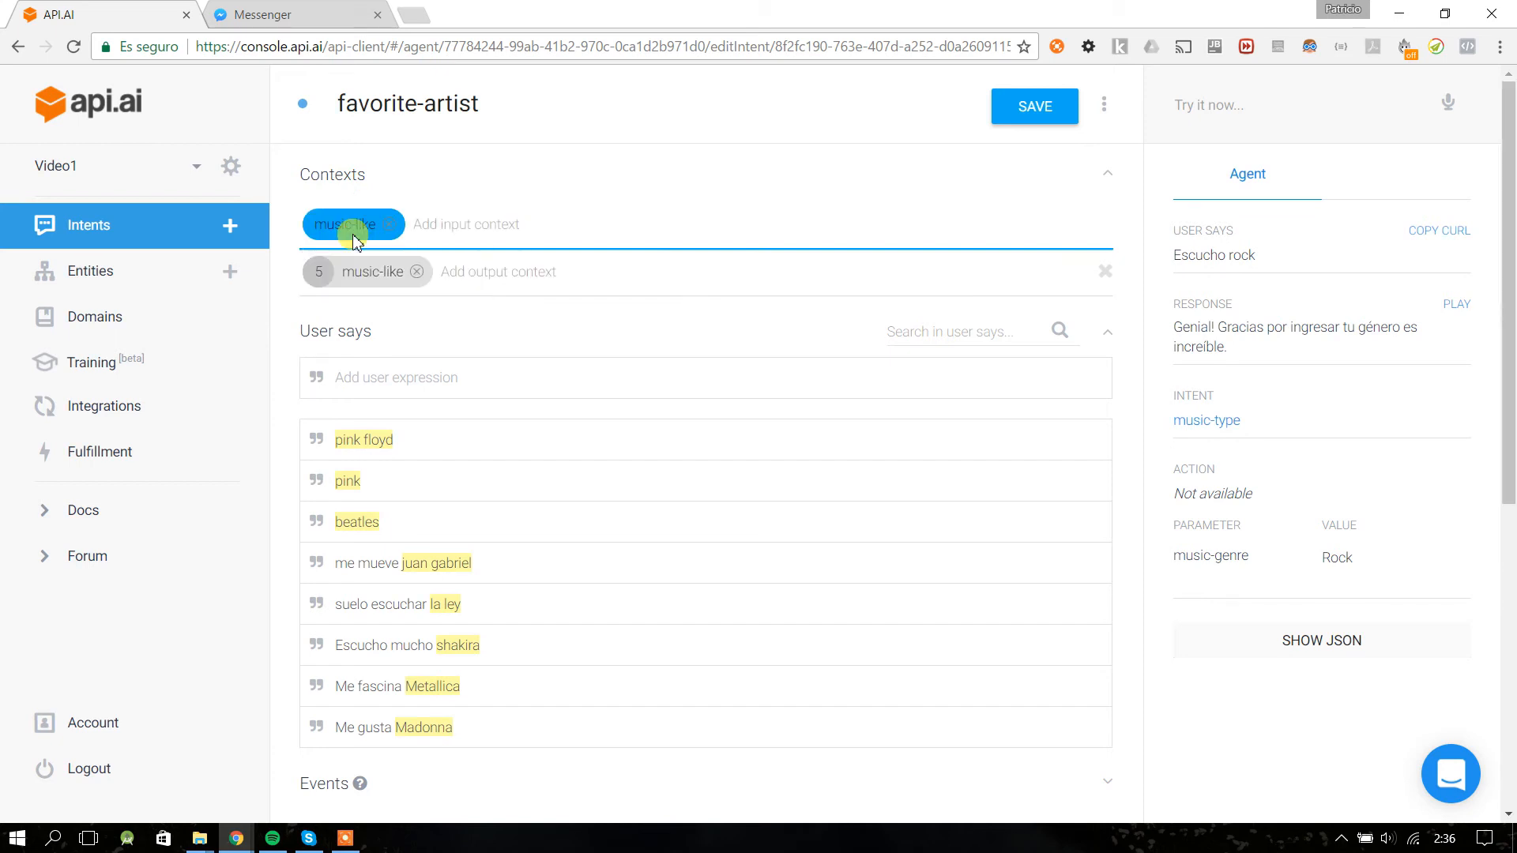
- Remove the music-like output context from the favorite-artist intent and save it, keeping the input context
{"action": "left_click", "coordinate": [417, 273]}
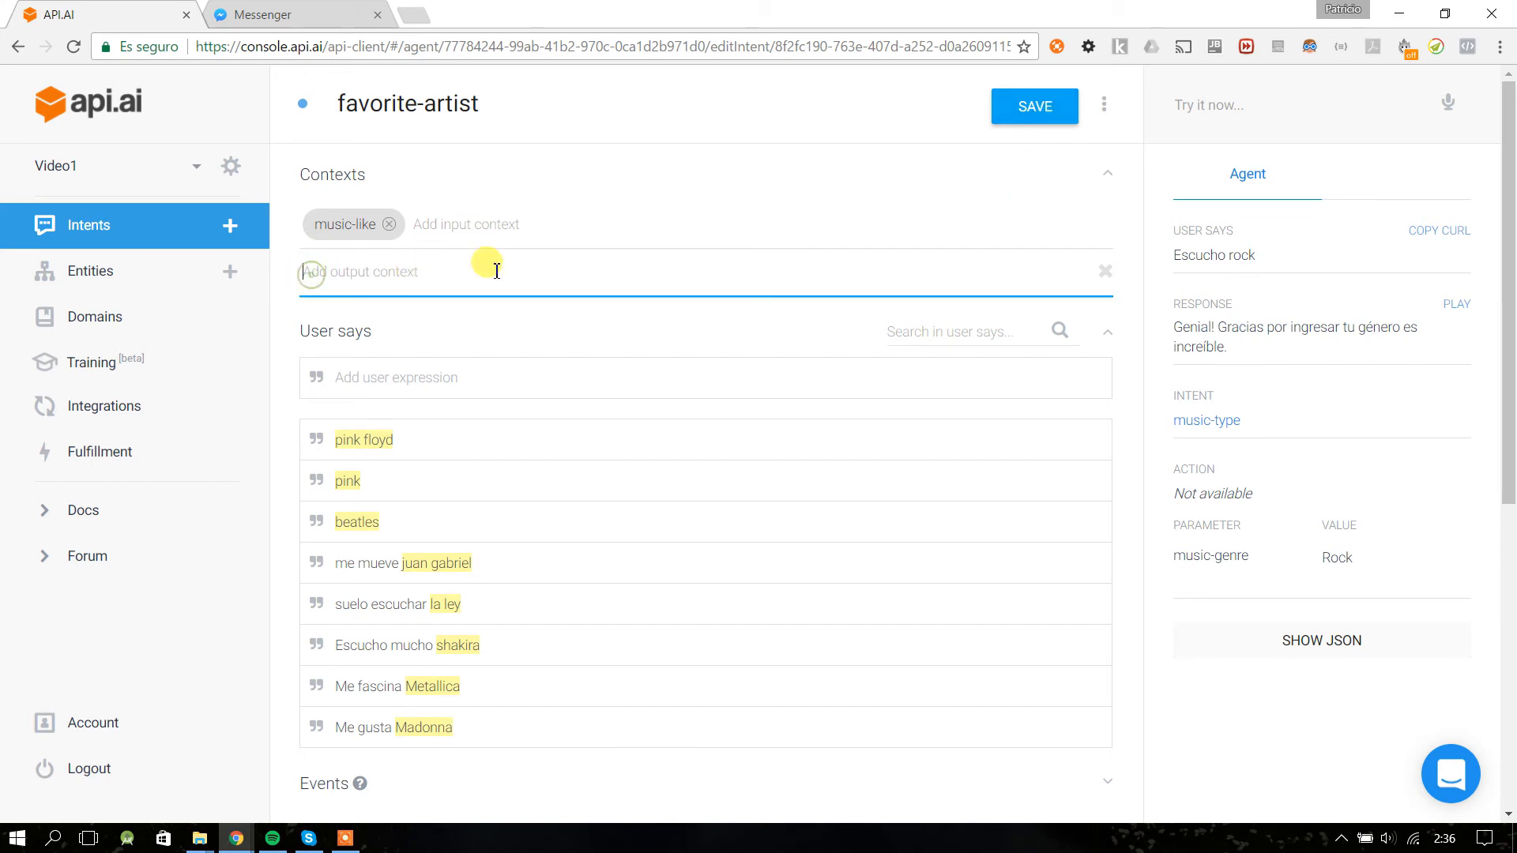
{"action": "left_click", "coordinate": [1051, 112]}
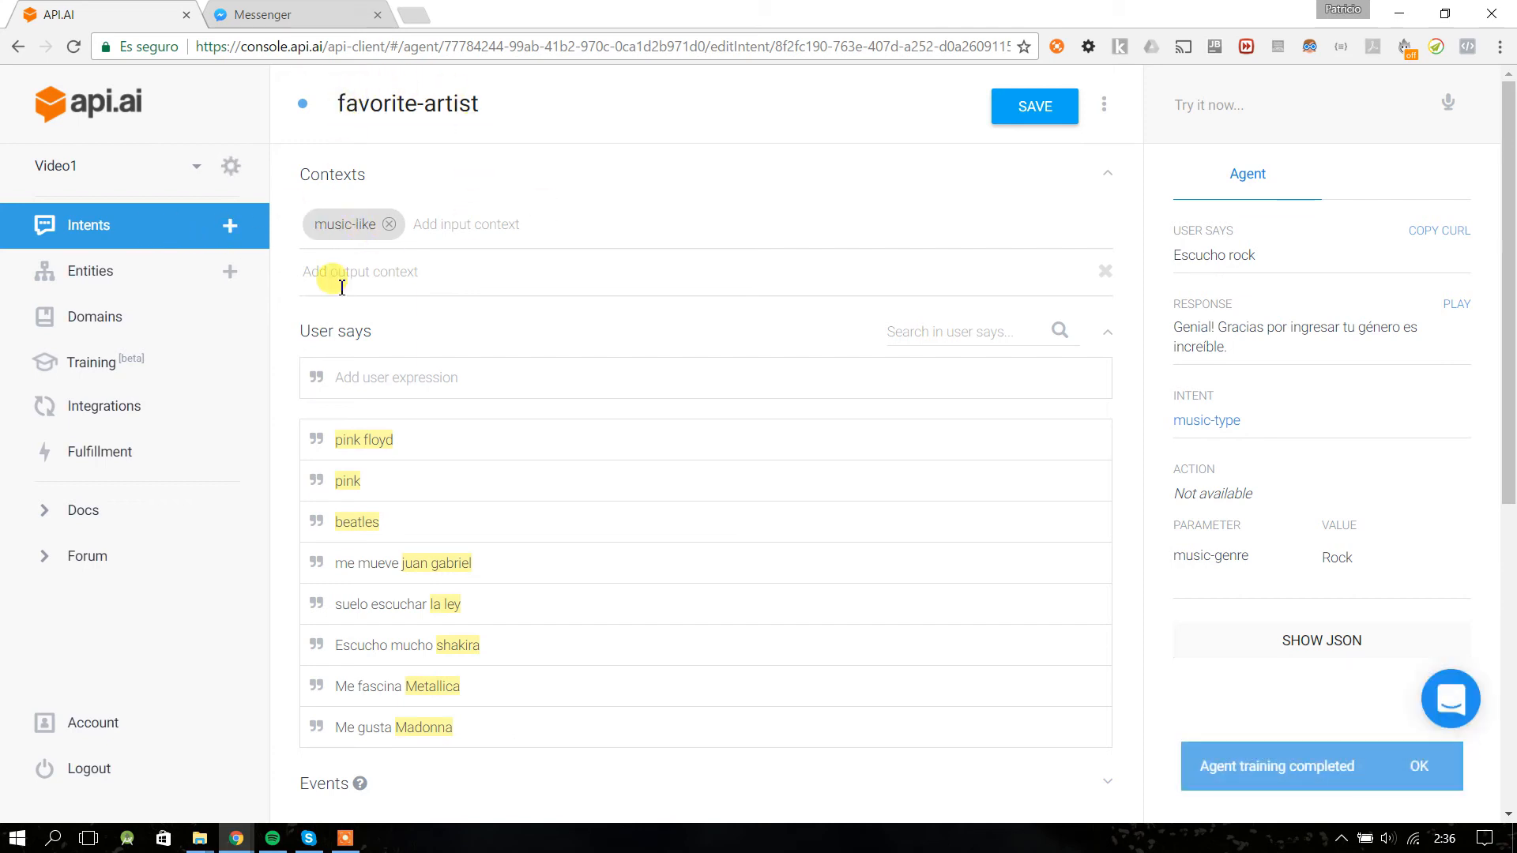
{"action": "left_click_drag", "start_coordinate": [315, 227], "coordinate": [370, 234]}
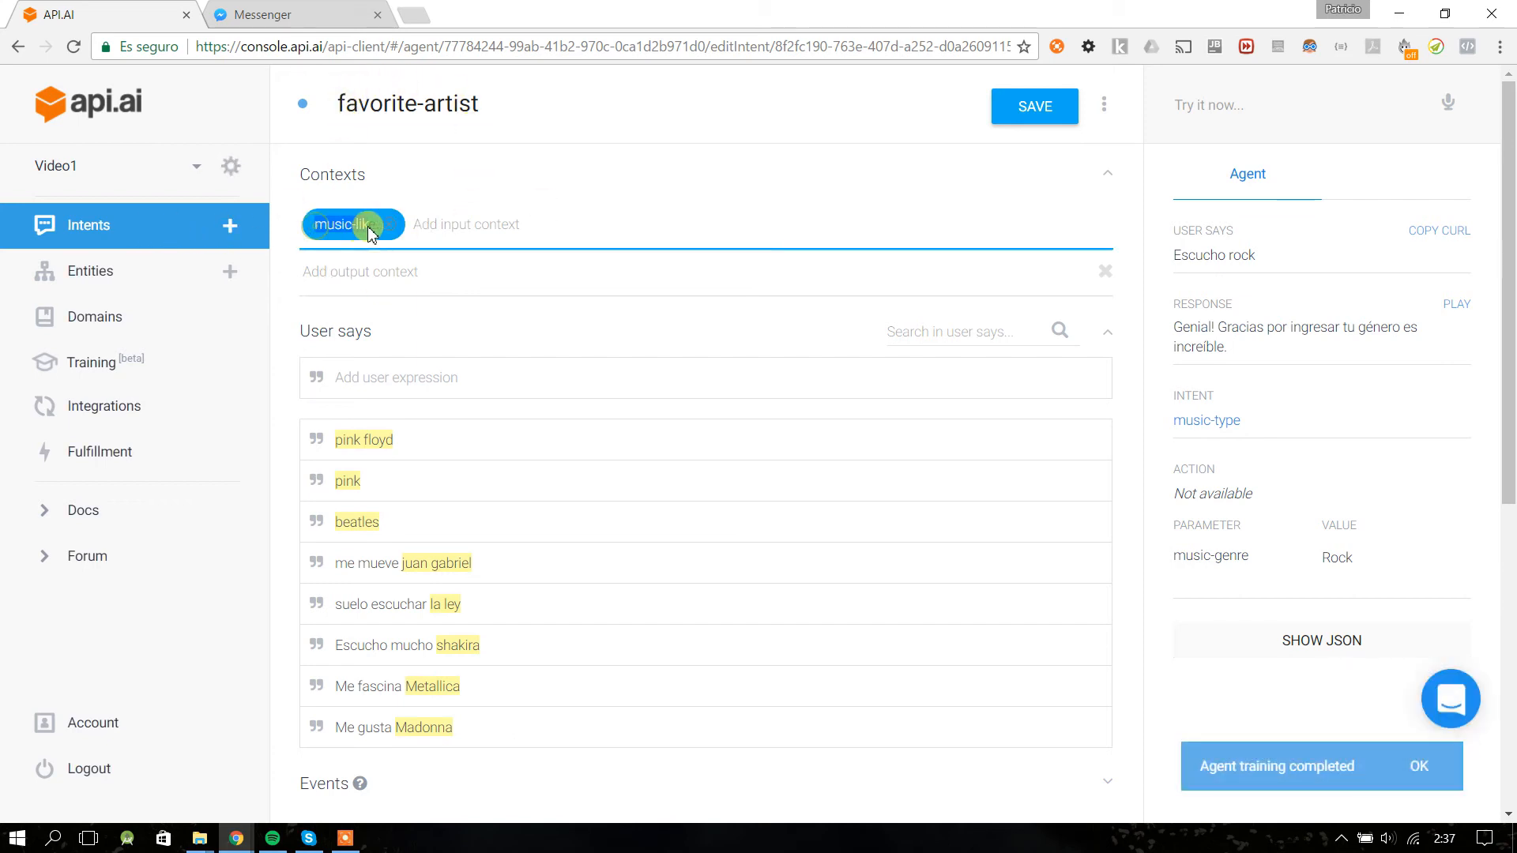
- Open the music-type intent and examine its text response asking for the favourite artist of the chosen genre
{"action": "left_click", "coordinate": [126, 230]}
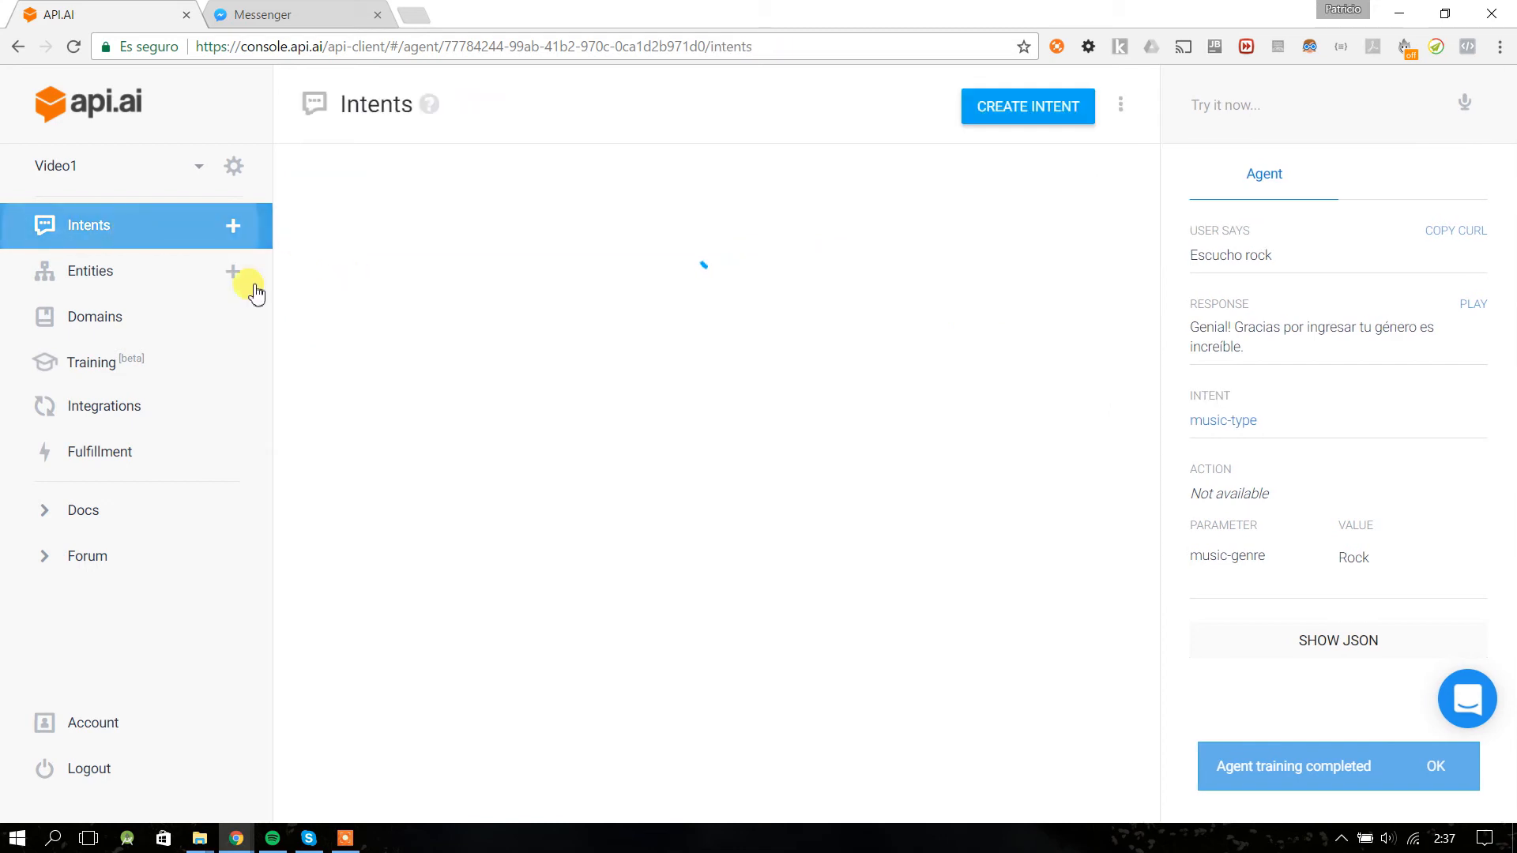
{"action": "left_click", "coordinate": [384, 349]}
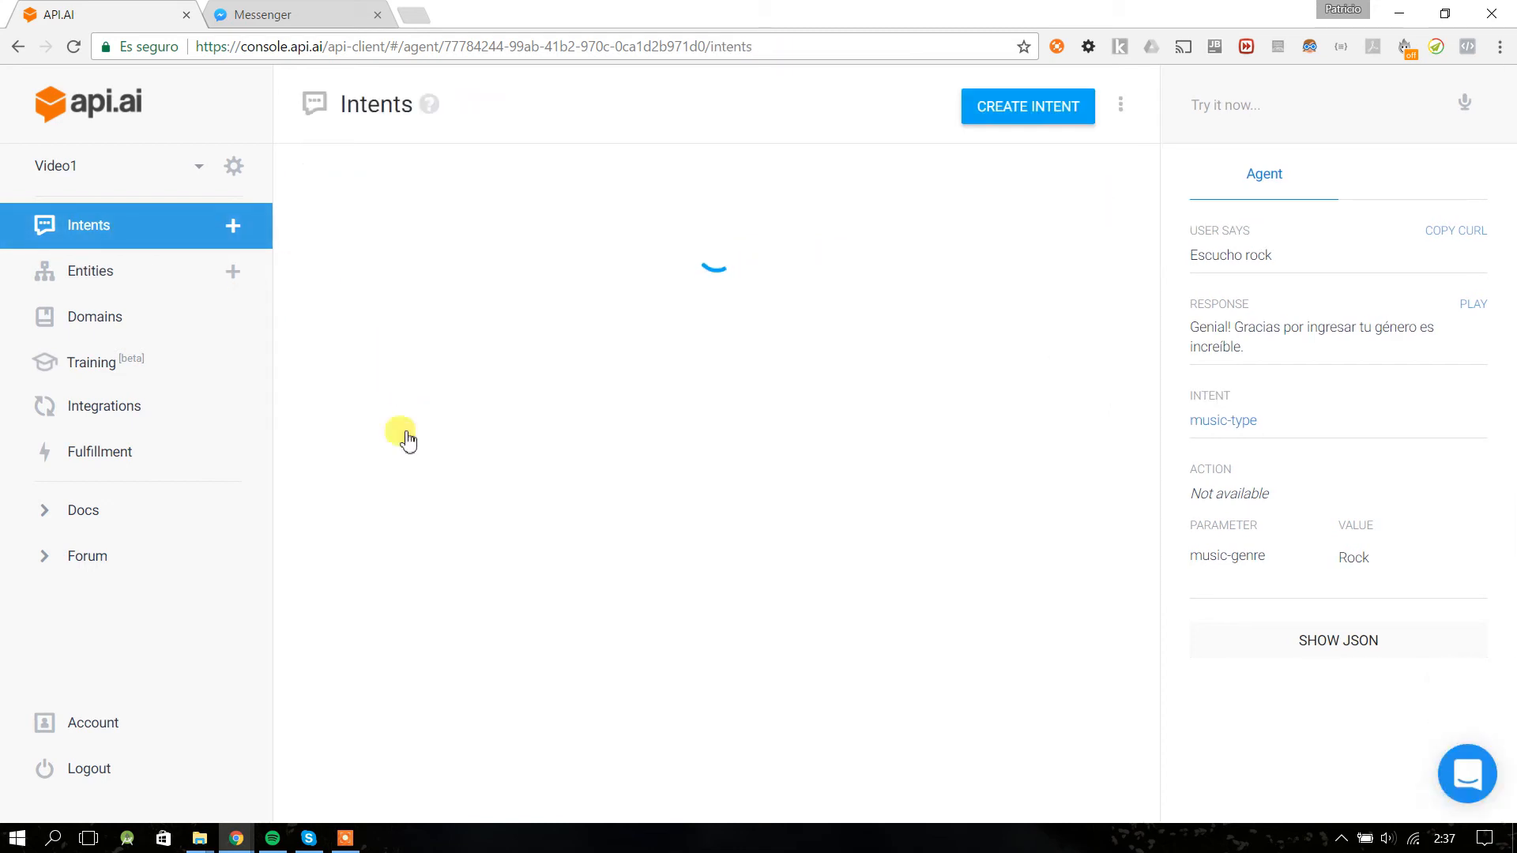
{"action": "scroll", "coordinate": [434, 582], "scroll_direction": "down", "scroll_amount": 2}
{"action": "left_click_drag", "start_coordinate": [637, 698], "coordinate": [359, 702]}
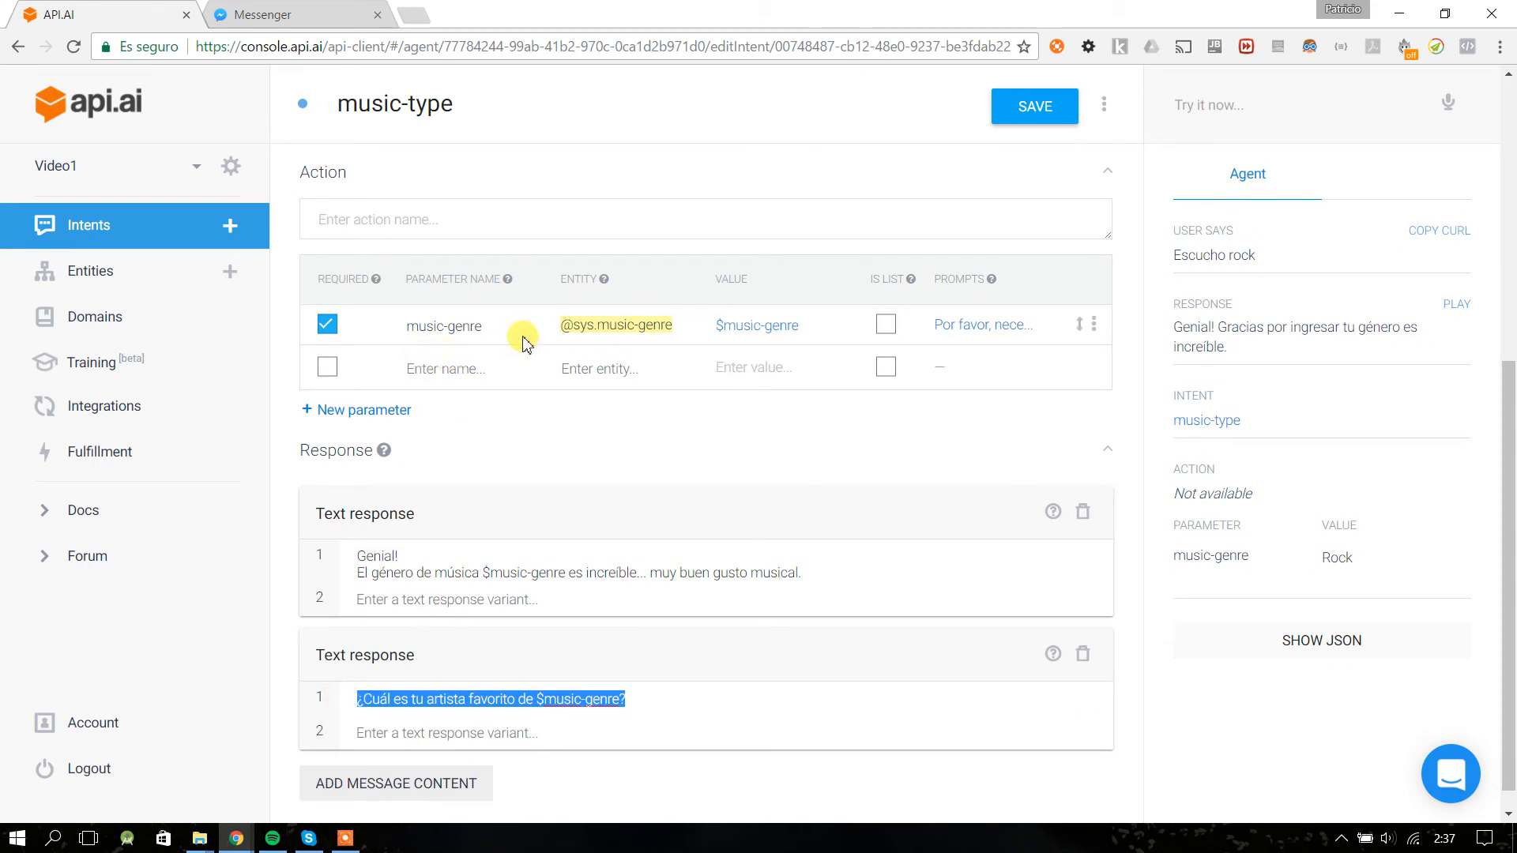
- Open the favorite-artist intent, review its music-like input context, music-artist parameter and text response, and save the intent
{"action": "left_click", "coordinate": [171, 227]}
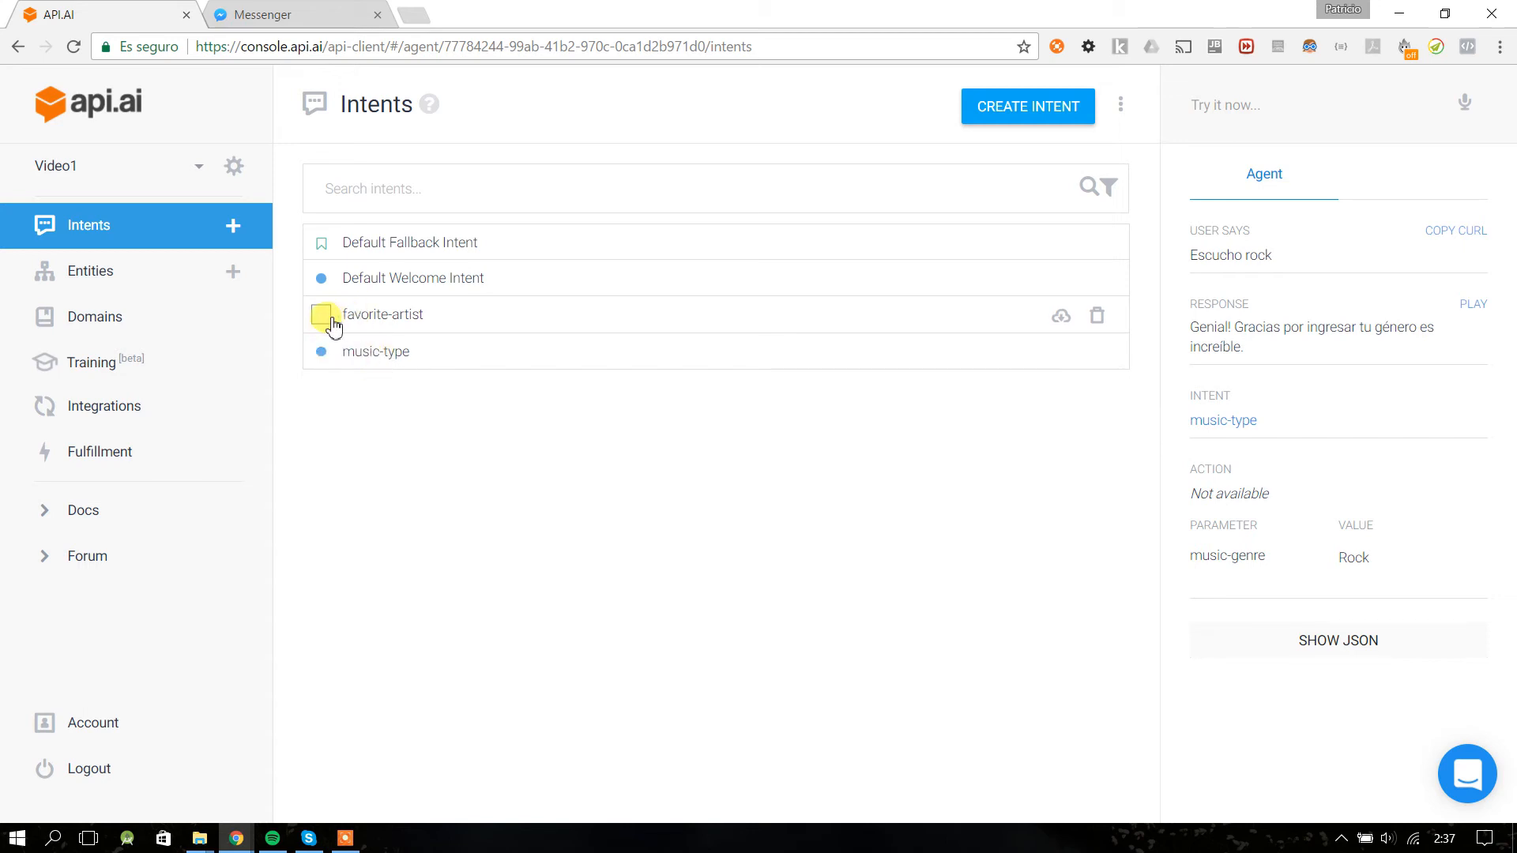
{"action": "left_click", "coordinate": [379, 318]}
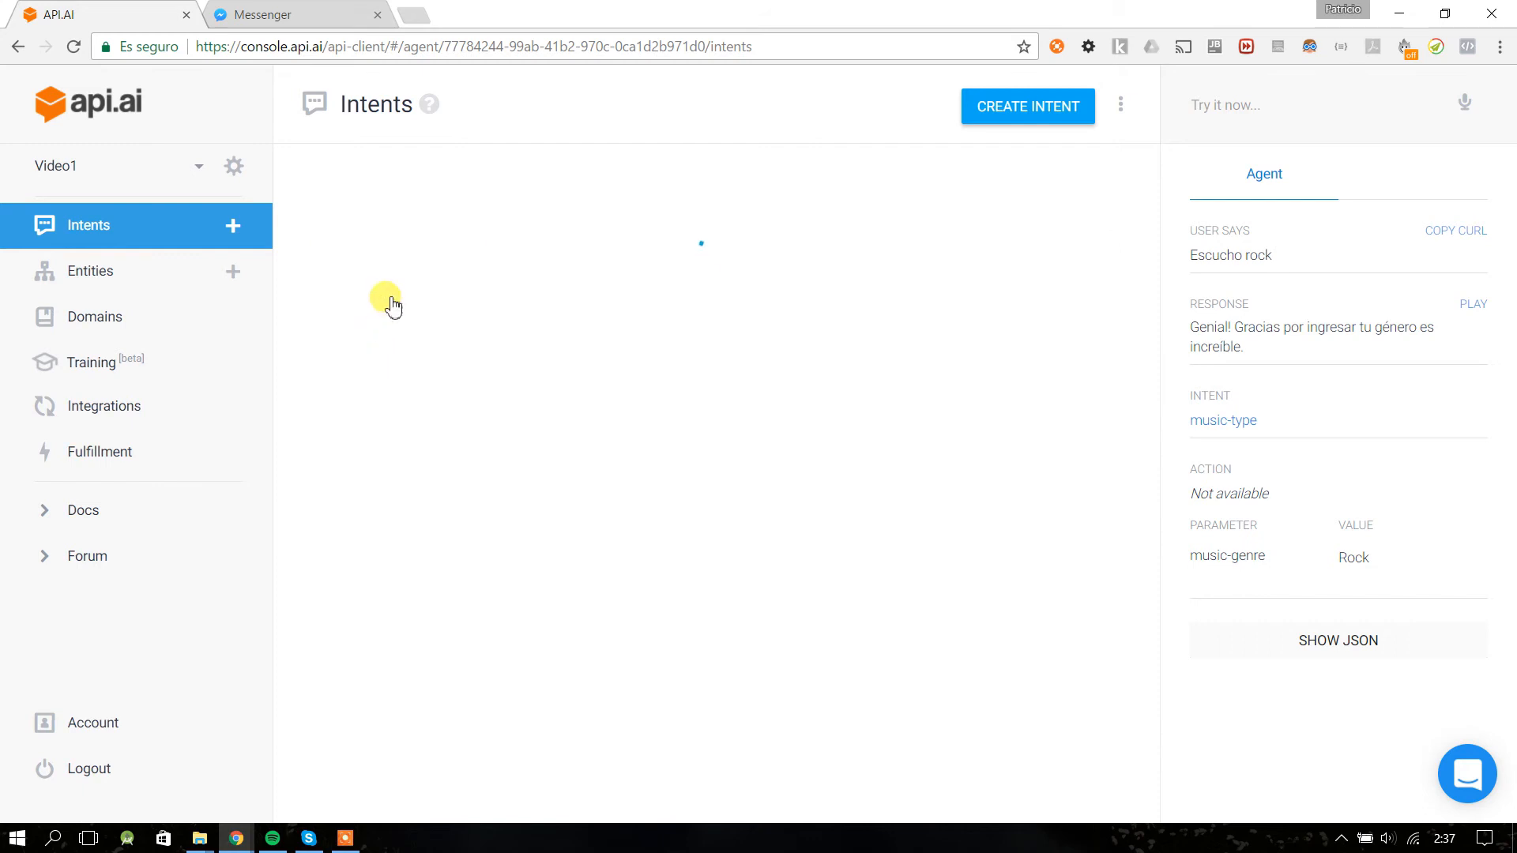
{"action": "left_click_drag", "start_coordinate": [316, 226], "coordinate": [384, 235]}
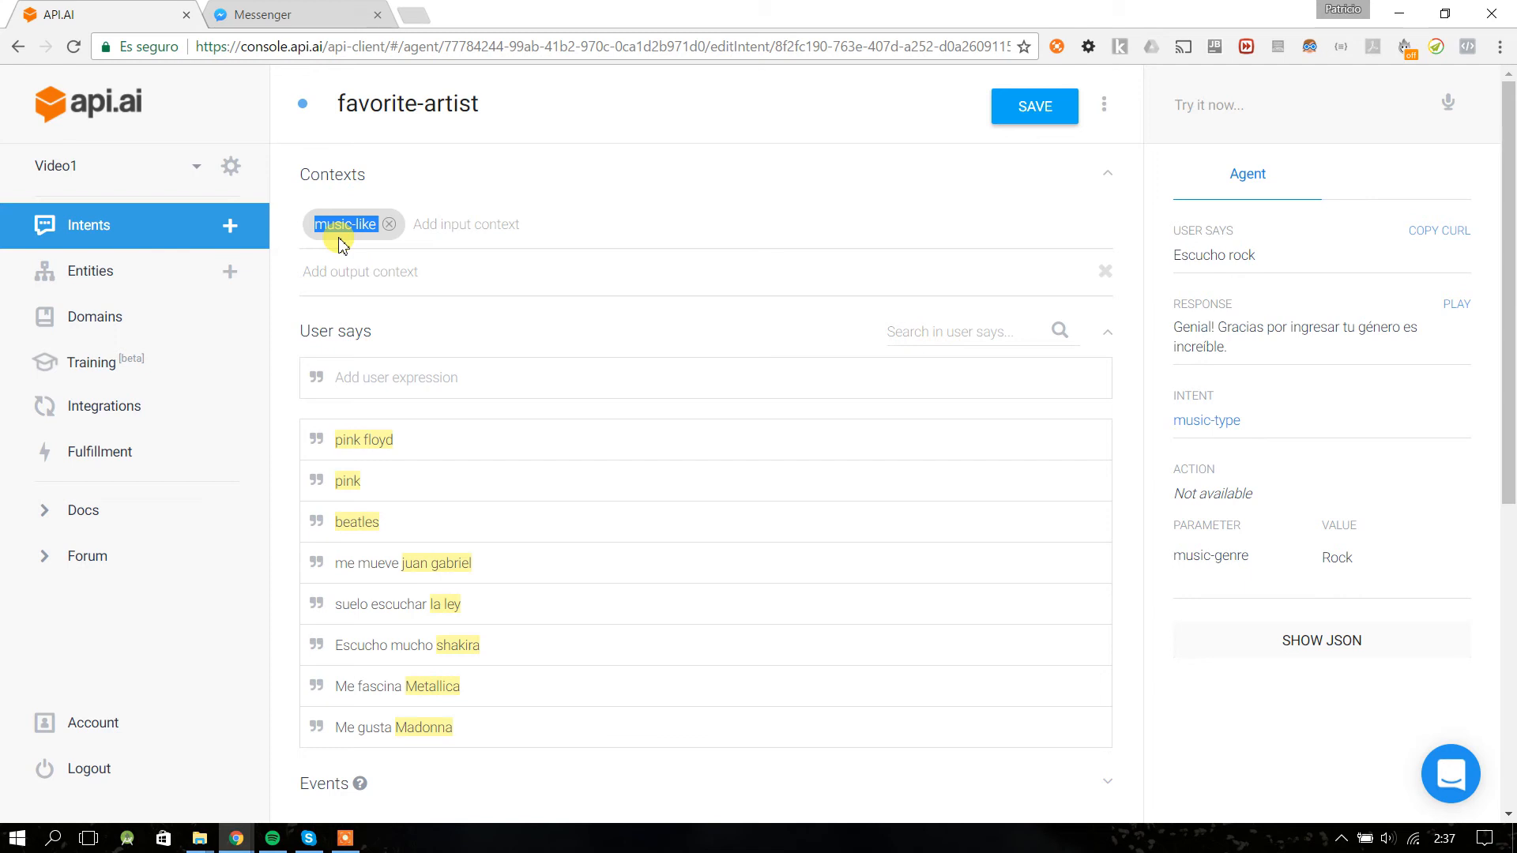
{"action": "scroll", "coordinate": [363, 280], "scroll_direction": "down", "scroll_amount": 5}
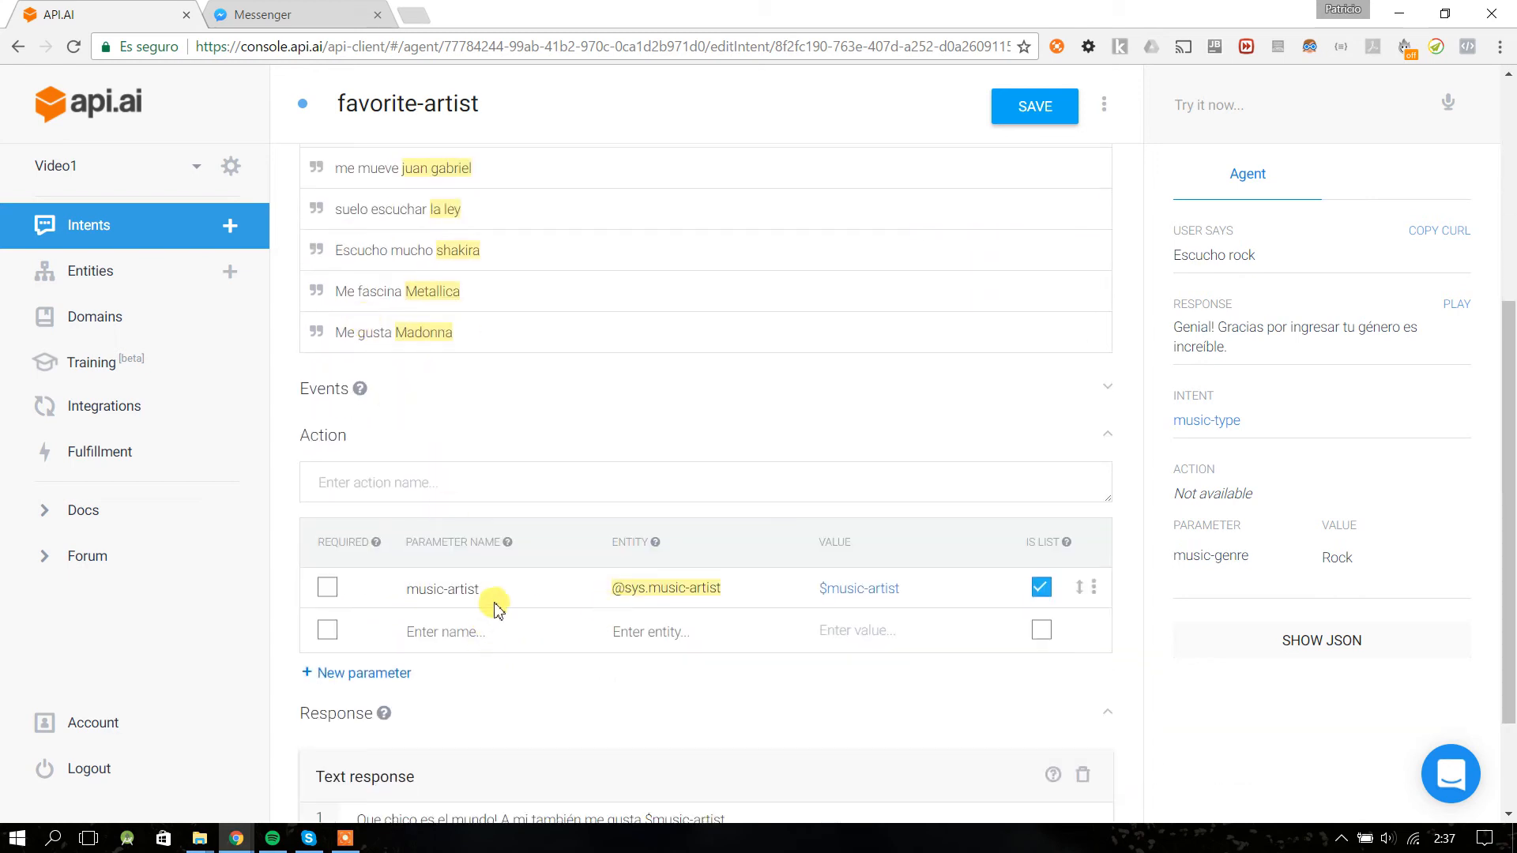
{"action": "scroll", "coordinate": [535, 445], "scroll_direction": "down", "scroll_amount": 2}
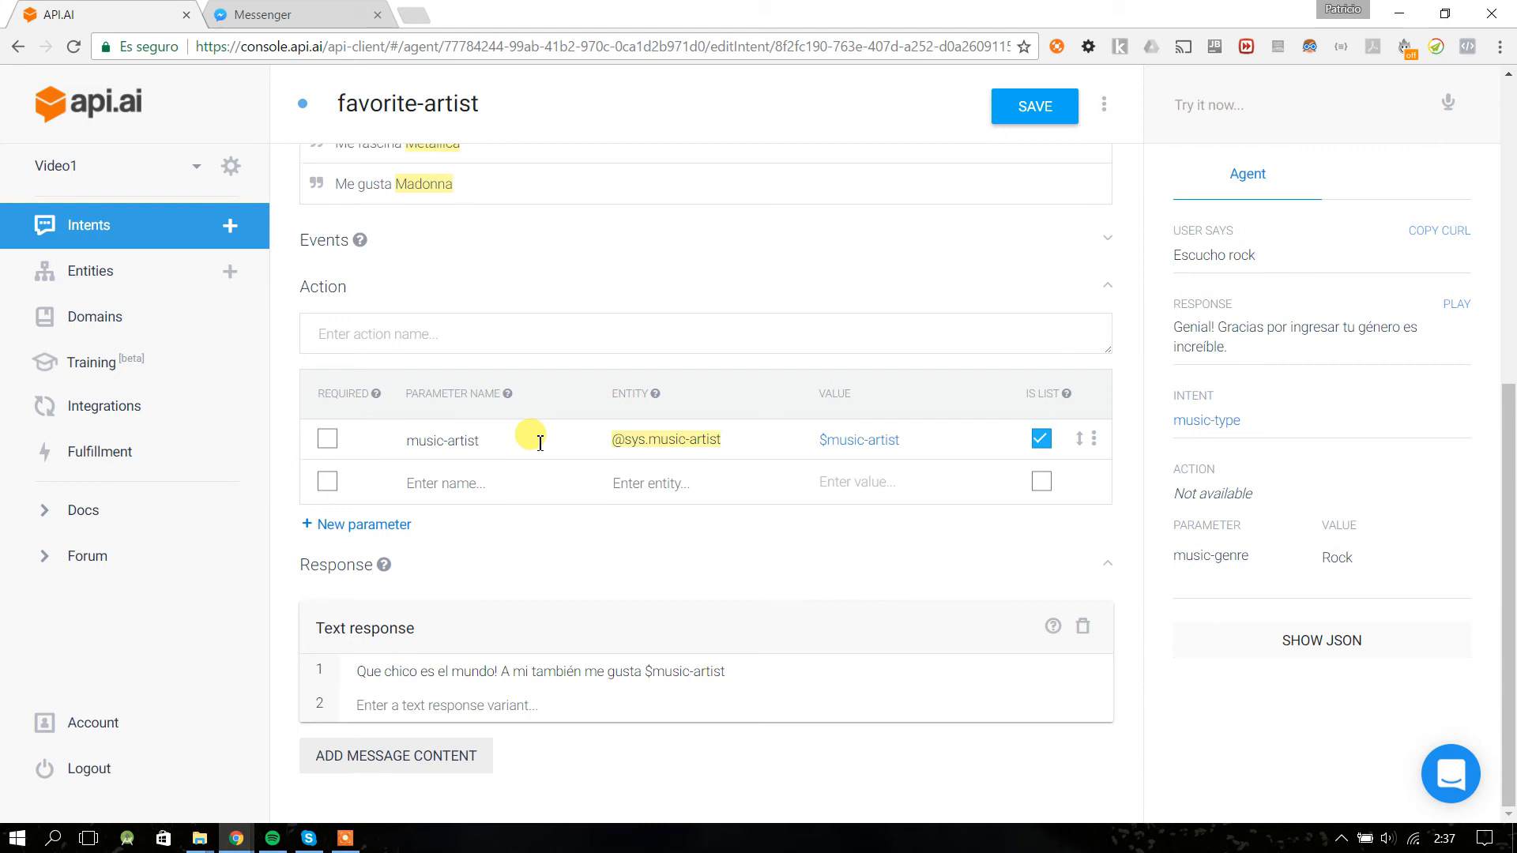
{"action": "scroll", "coordinate": [537, 444], "scroll_direction": "up", "scroll_amount": 7}
{"action": "scroll", "coordinate": [362, 251], "scroll_direction": "down", "scroll_amount": 7}
{"action": "left_click", "coordinate": [1039, 112]}
- Switch to Messenger, send the bot "Hola!" and the misspelled "escucho rocl", and examine its reply
{"action": "left_click", "coordinate": [261, 14]}
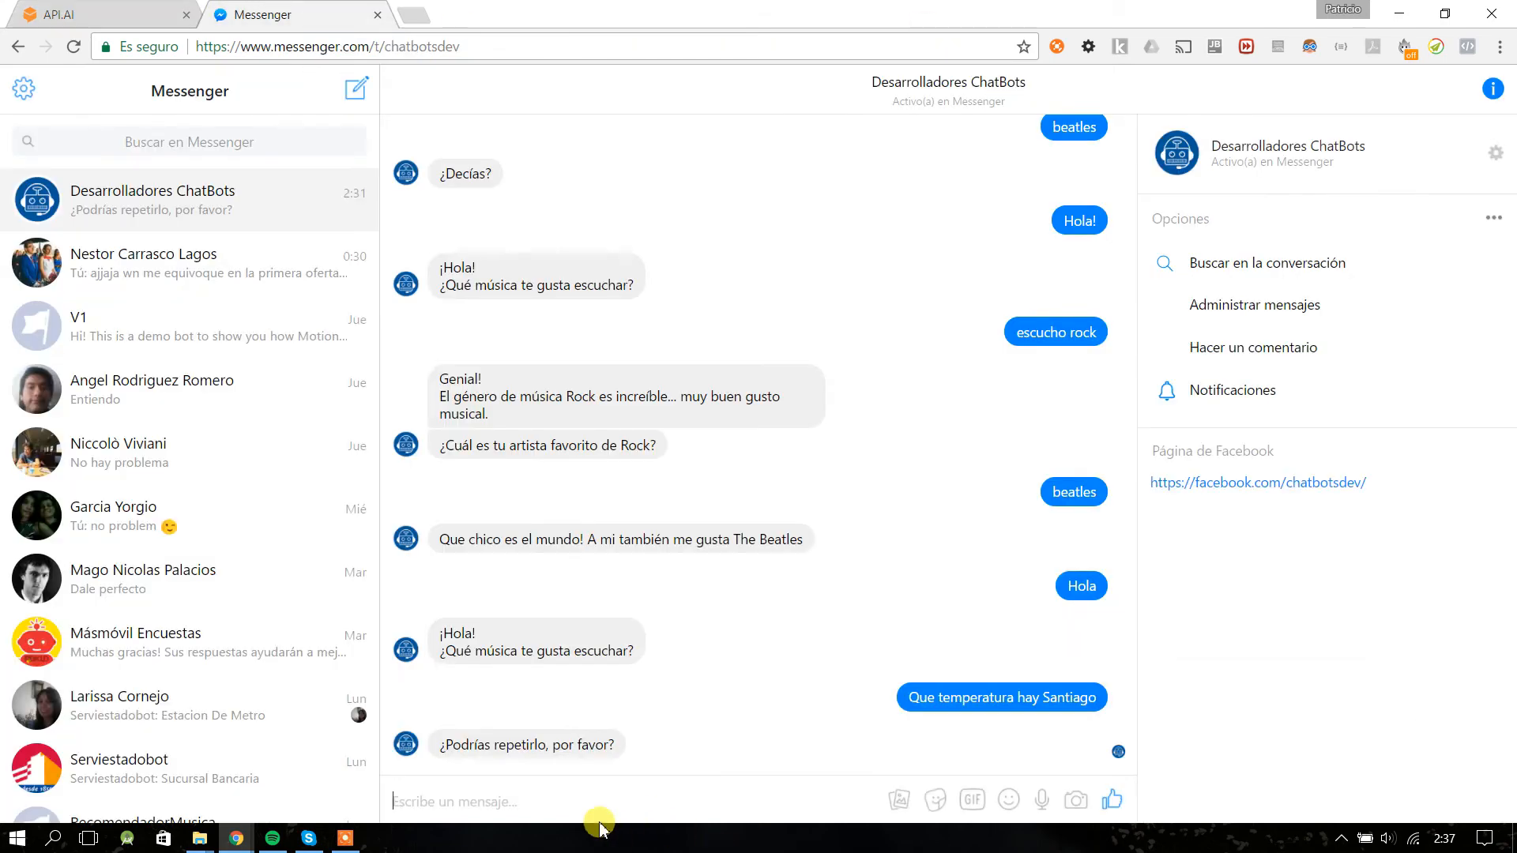
{"action": "type", "text": "Hola!"}
{"action": "key", "text": "Return"}
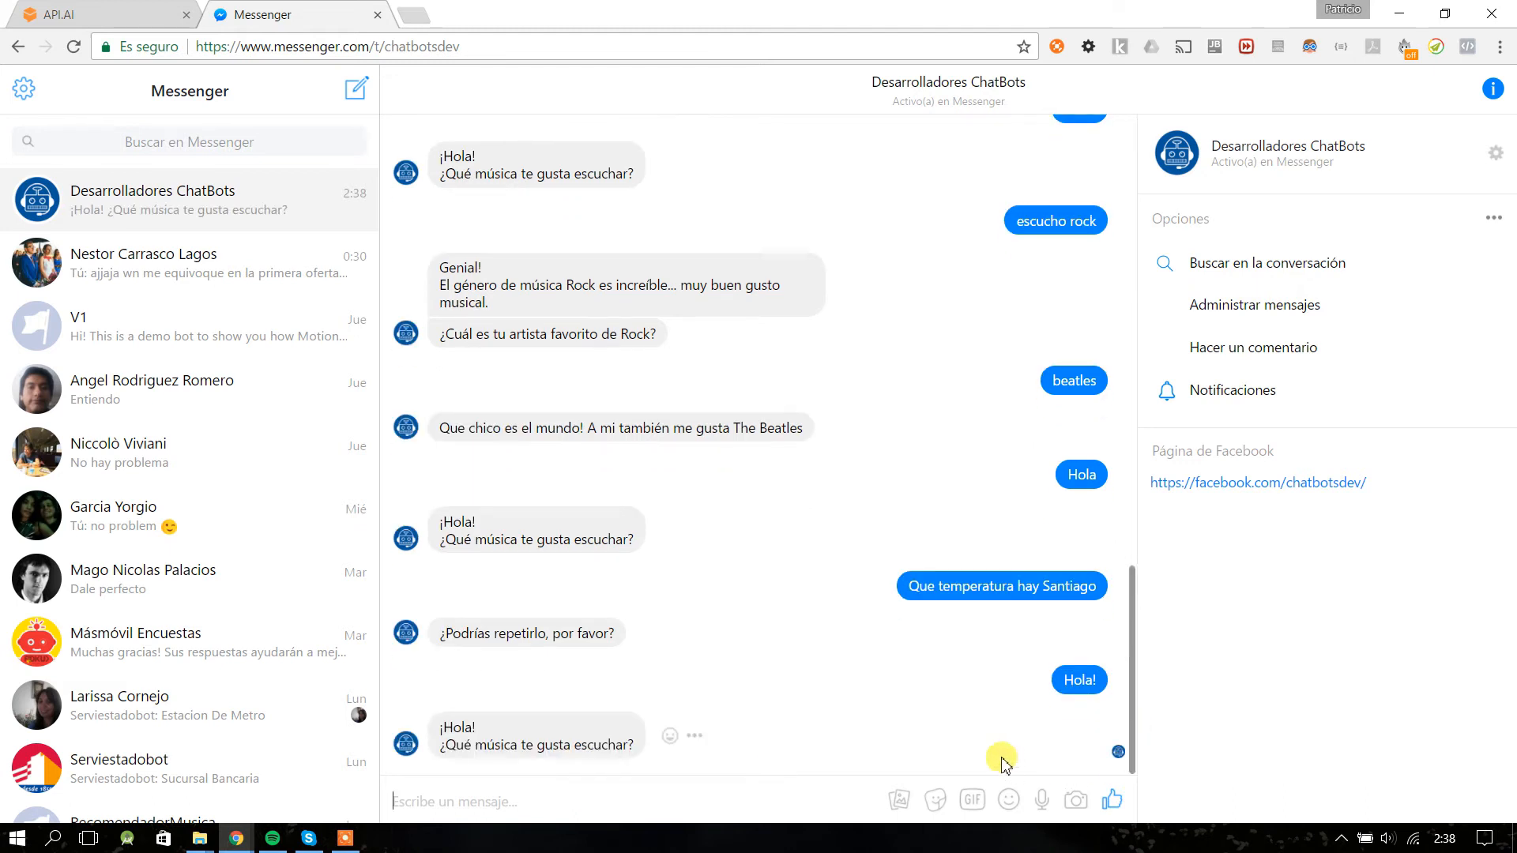
{"action": "type", "text": "esuccho"}
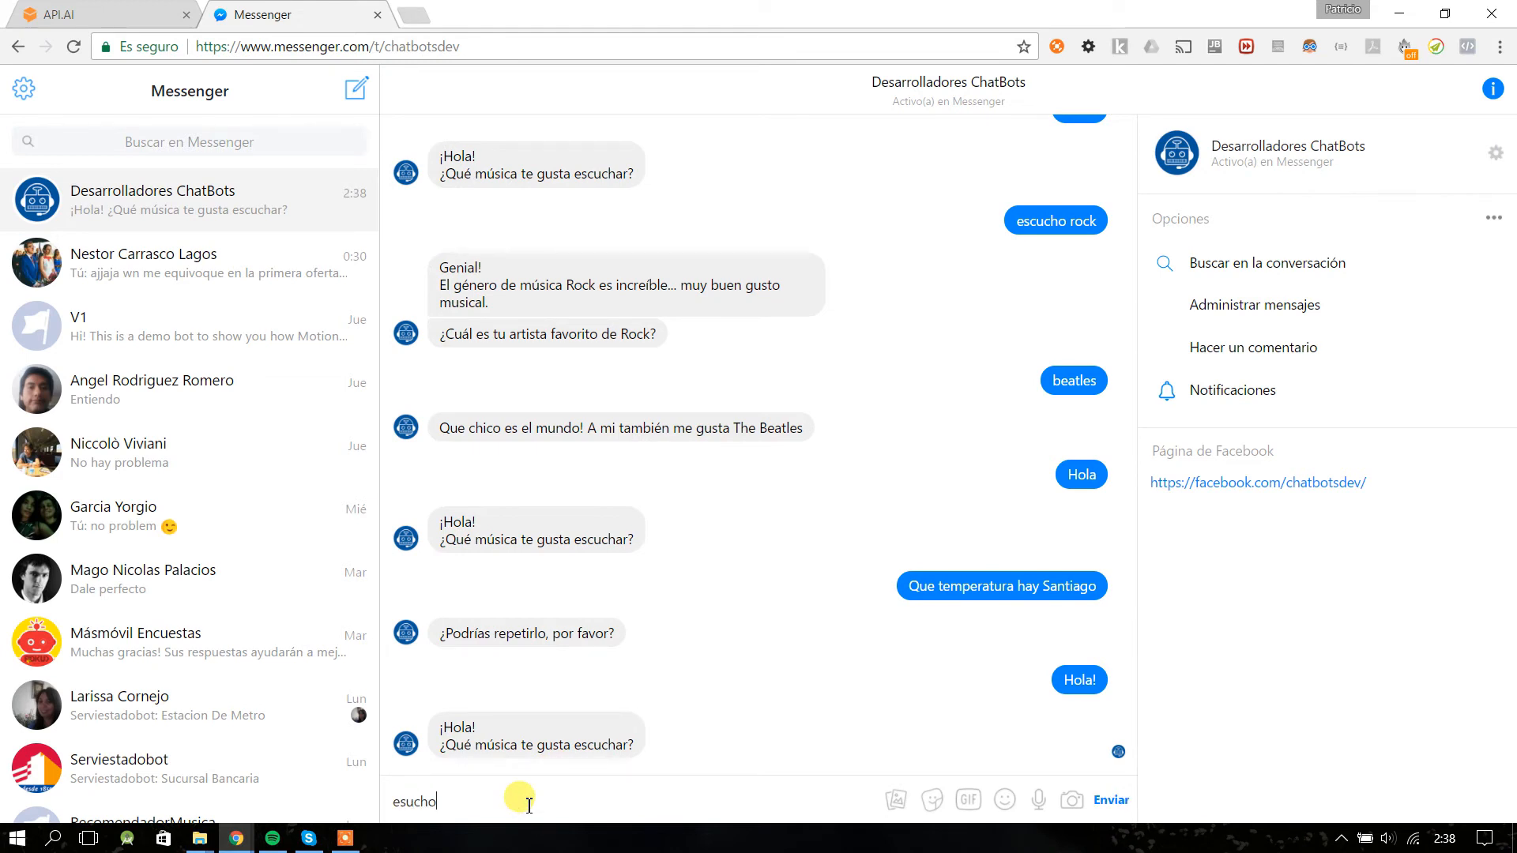
{"action": "type", "text": " rocl"}
{"action": "key", "text": "Return"}
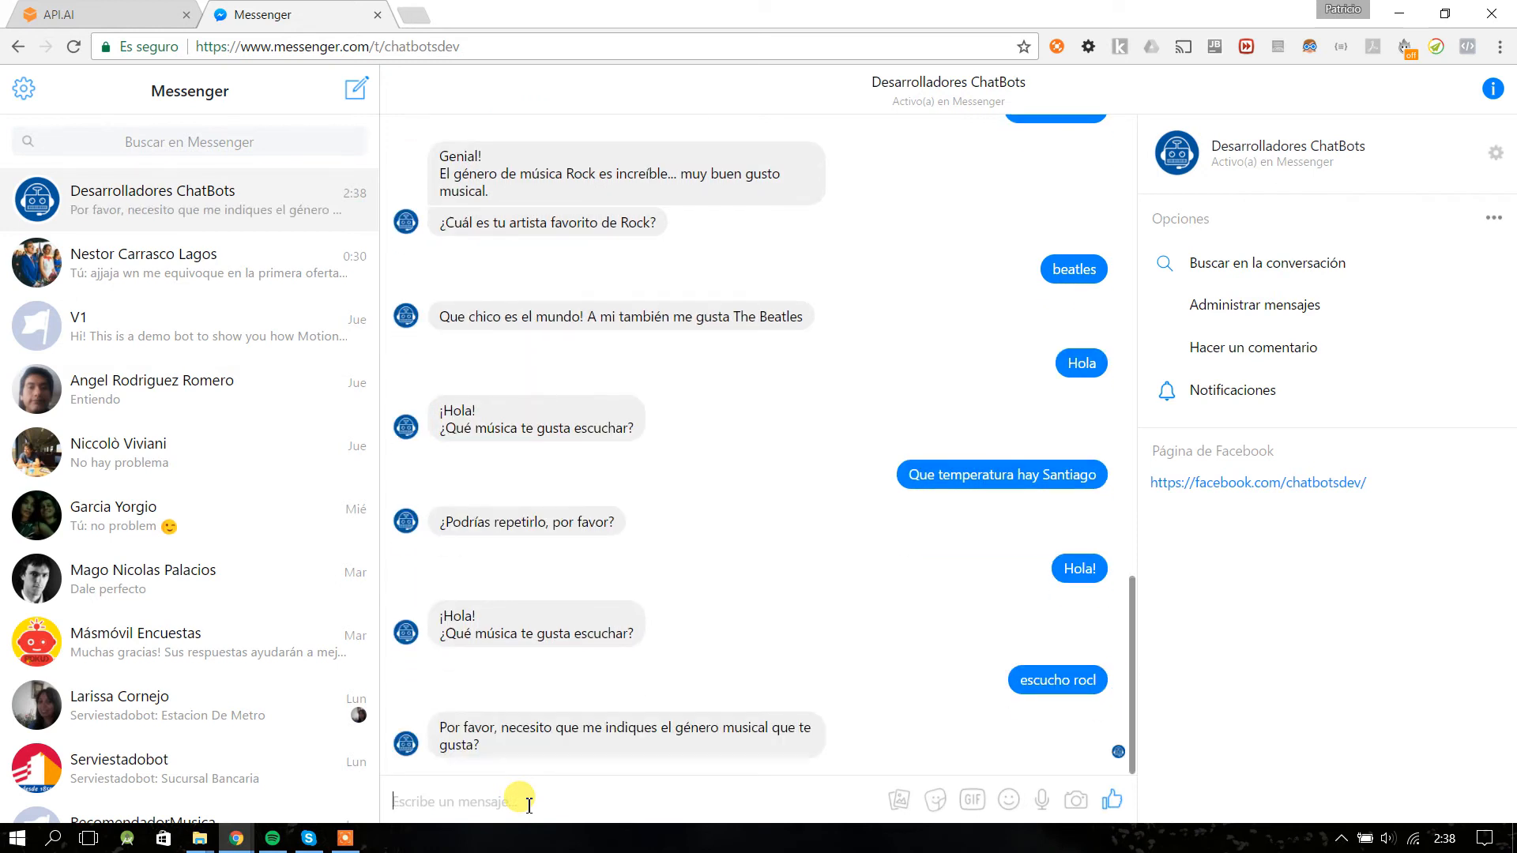
{"action": "double_click", "coordinate": [1083, 681]}
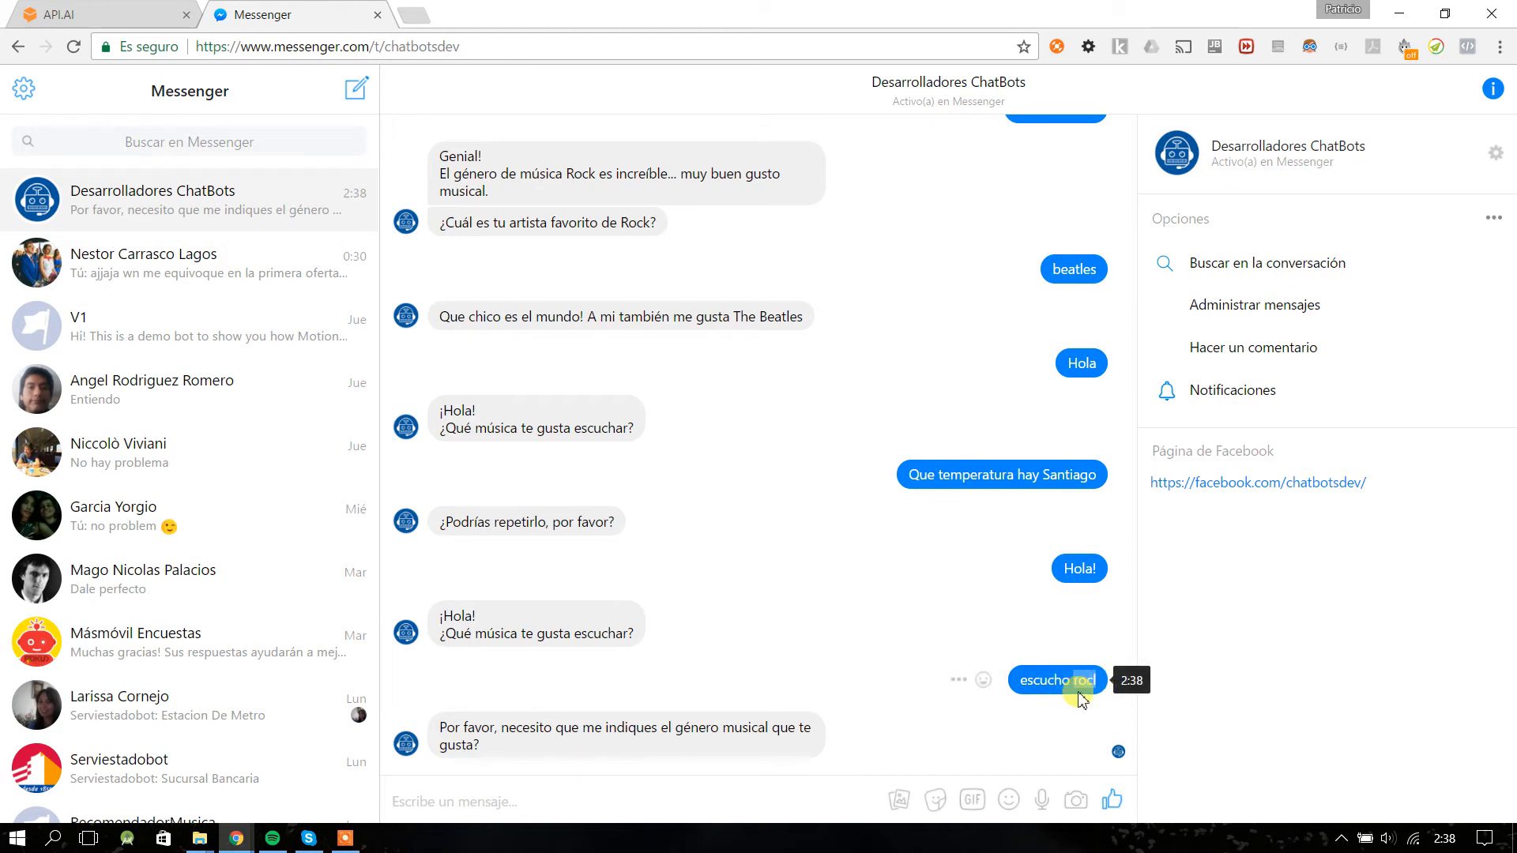
{"action": "left_click_drag", "start_coordinate": [445, 733], "coordinate": [609, 746]}
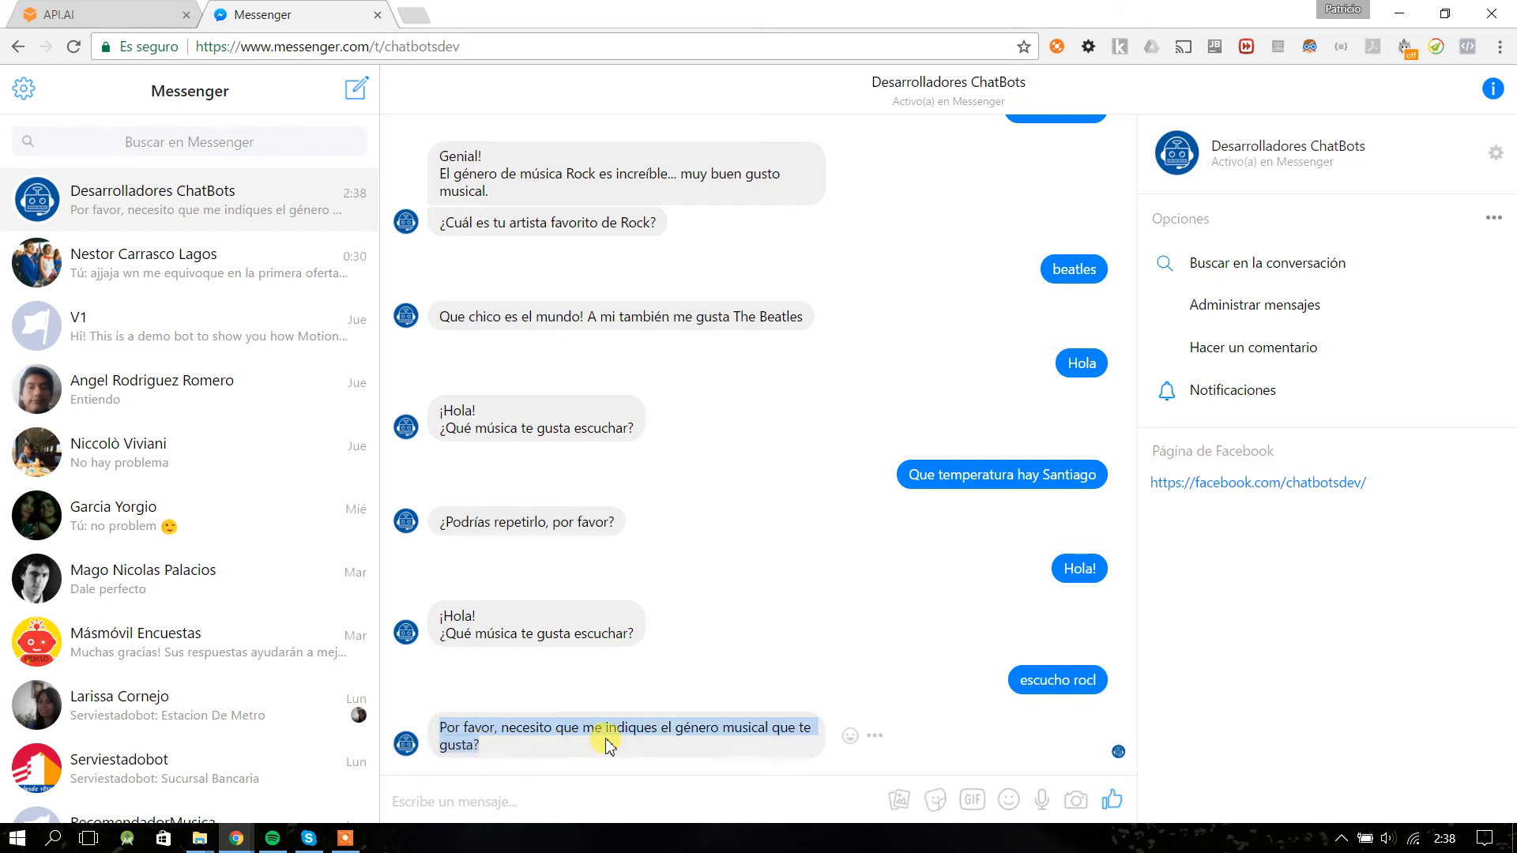
- Switch back to API.AI, open the music-type intent, and examine the prompts defined for the required music-genre parameter
{"action": "left_click", "coordinate": [88, 13]}
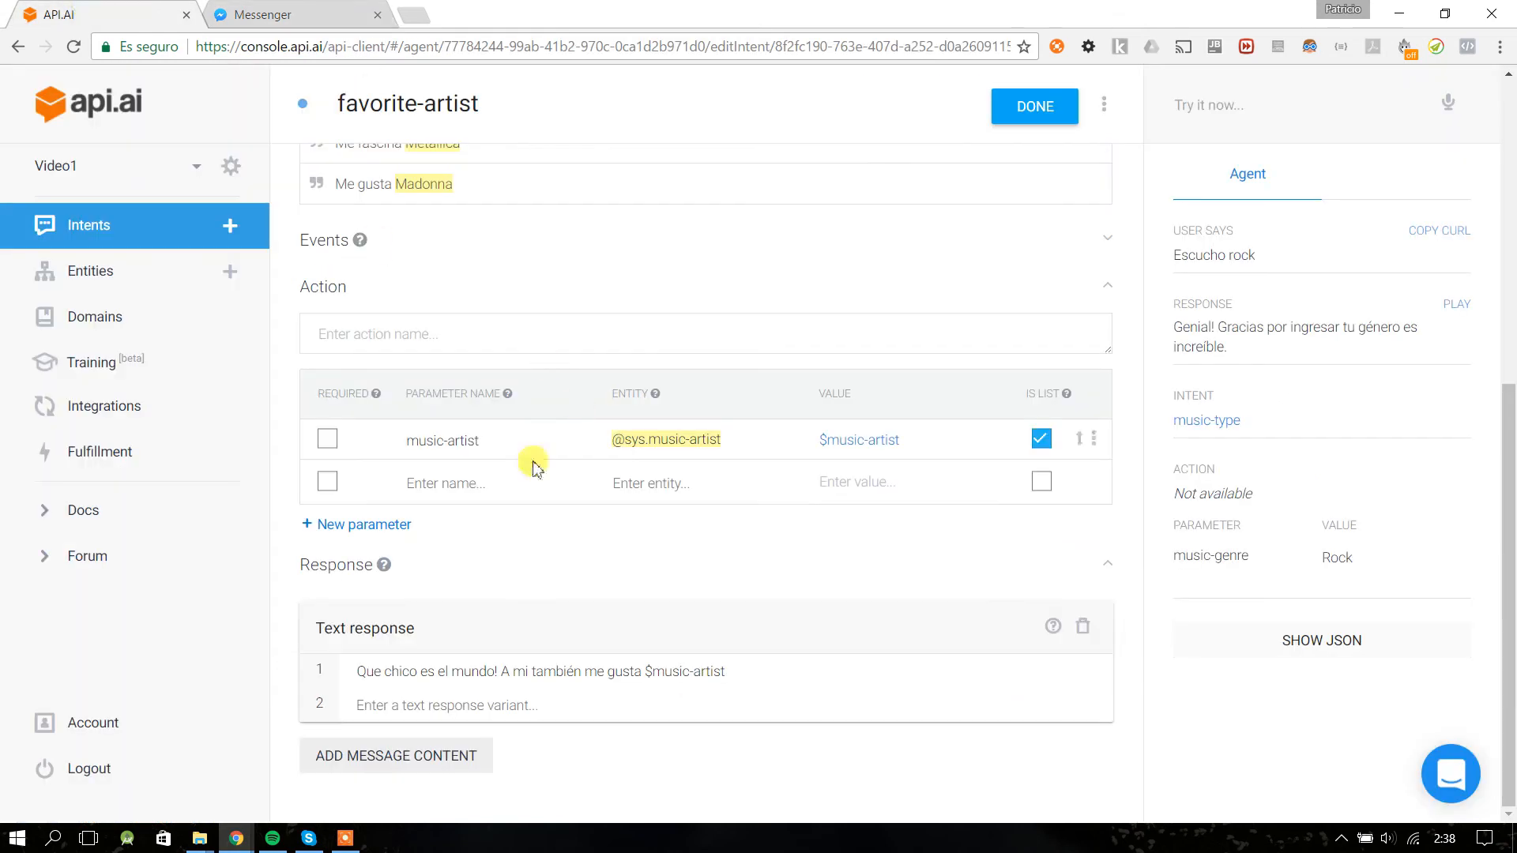
{"action": "left_click", "coordinate": [127, 223]}
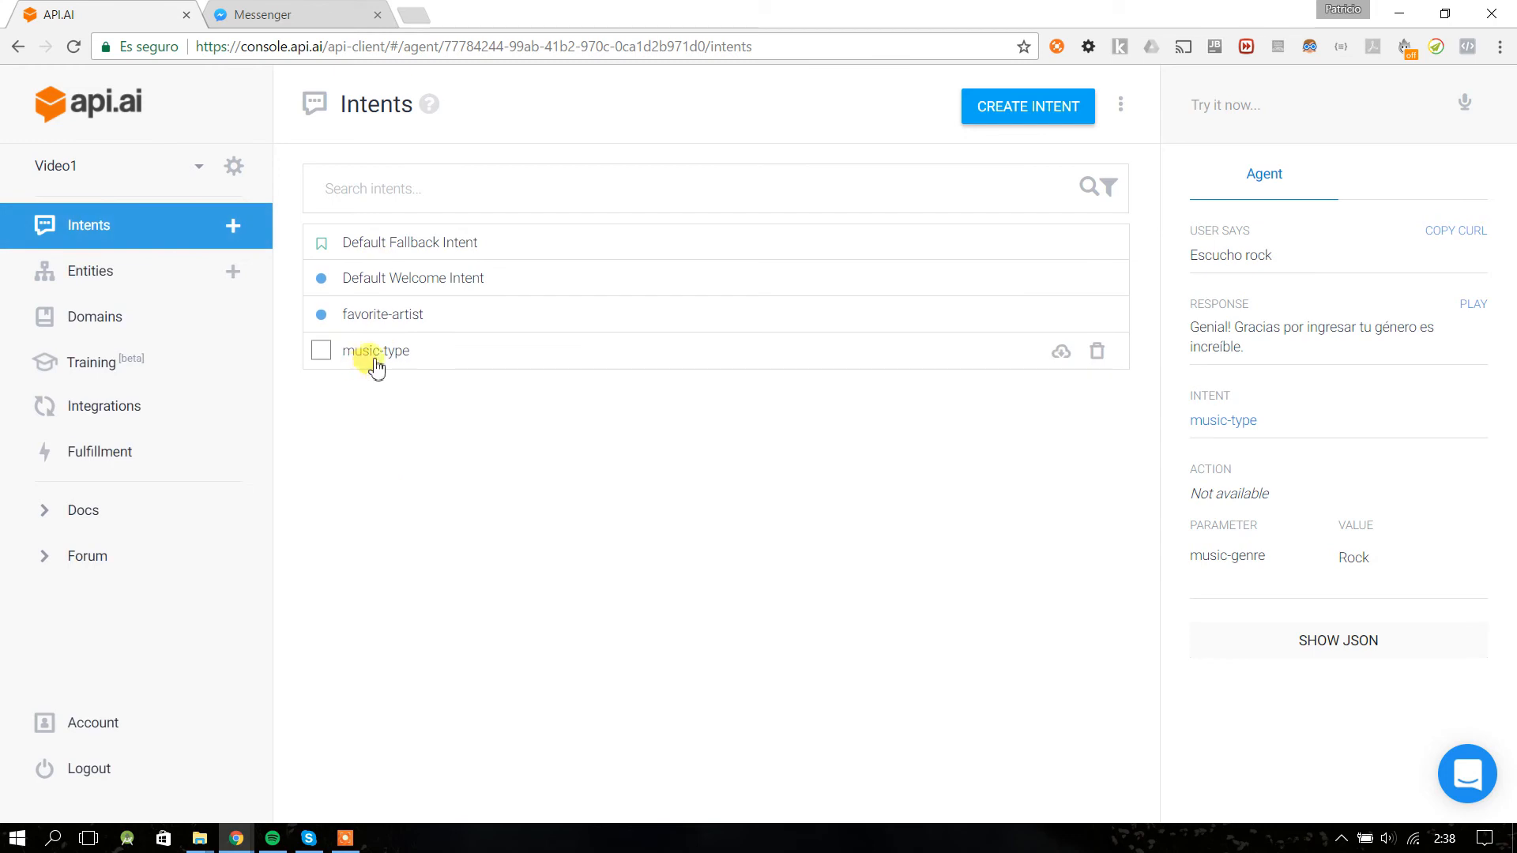
{"action": "left_click", "coordinate": [378, 353]}
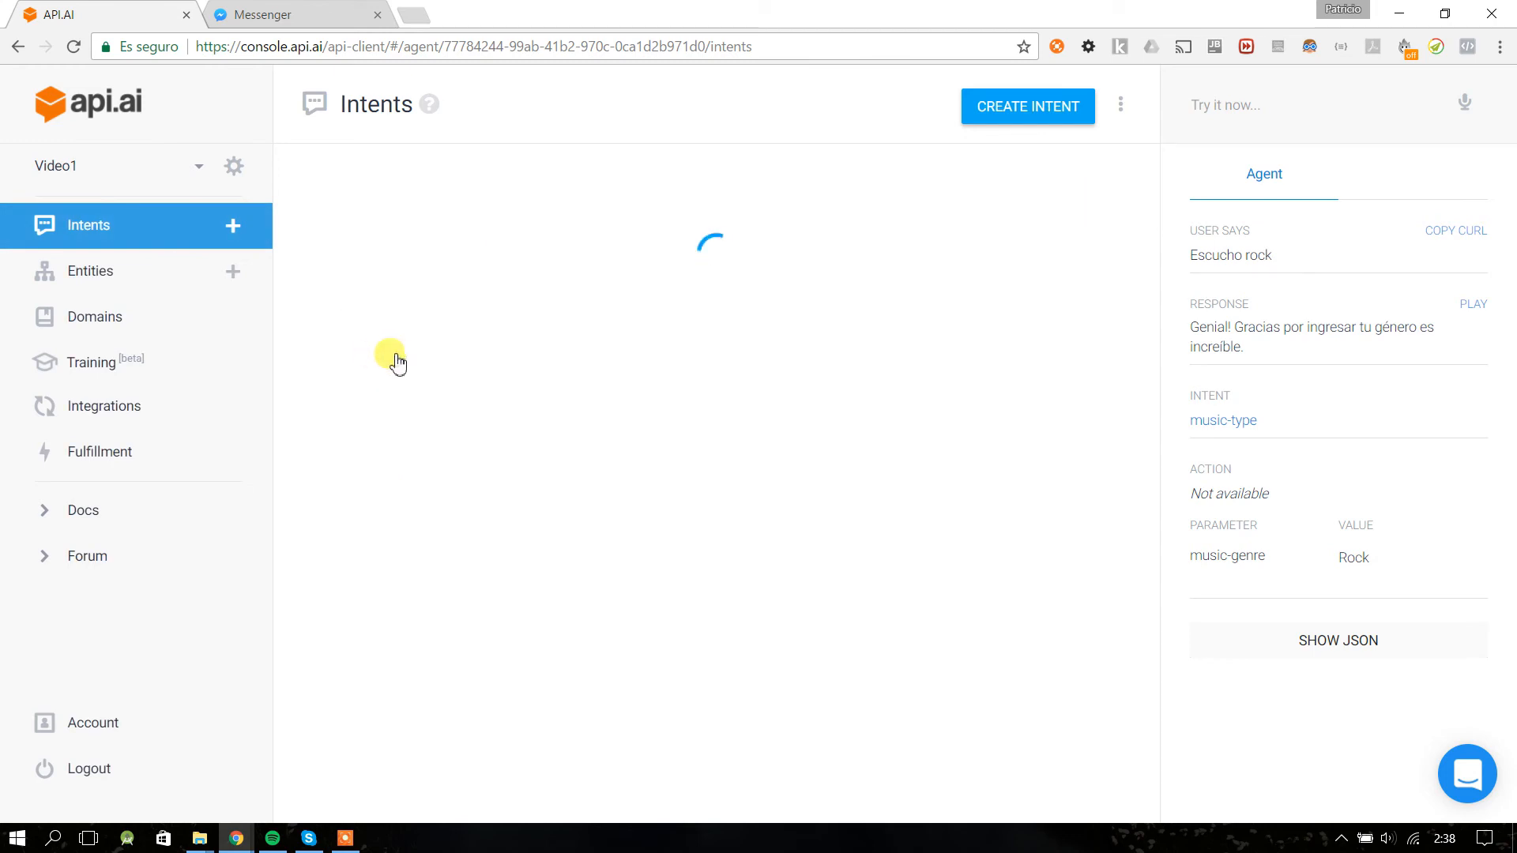
{"action": "scroll", "coordinate": [970, 585], "scroll_direction": "down", "scroll_amount": 3}
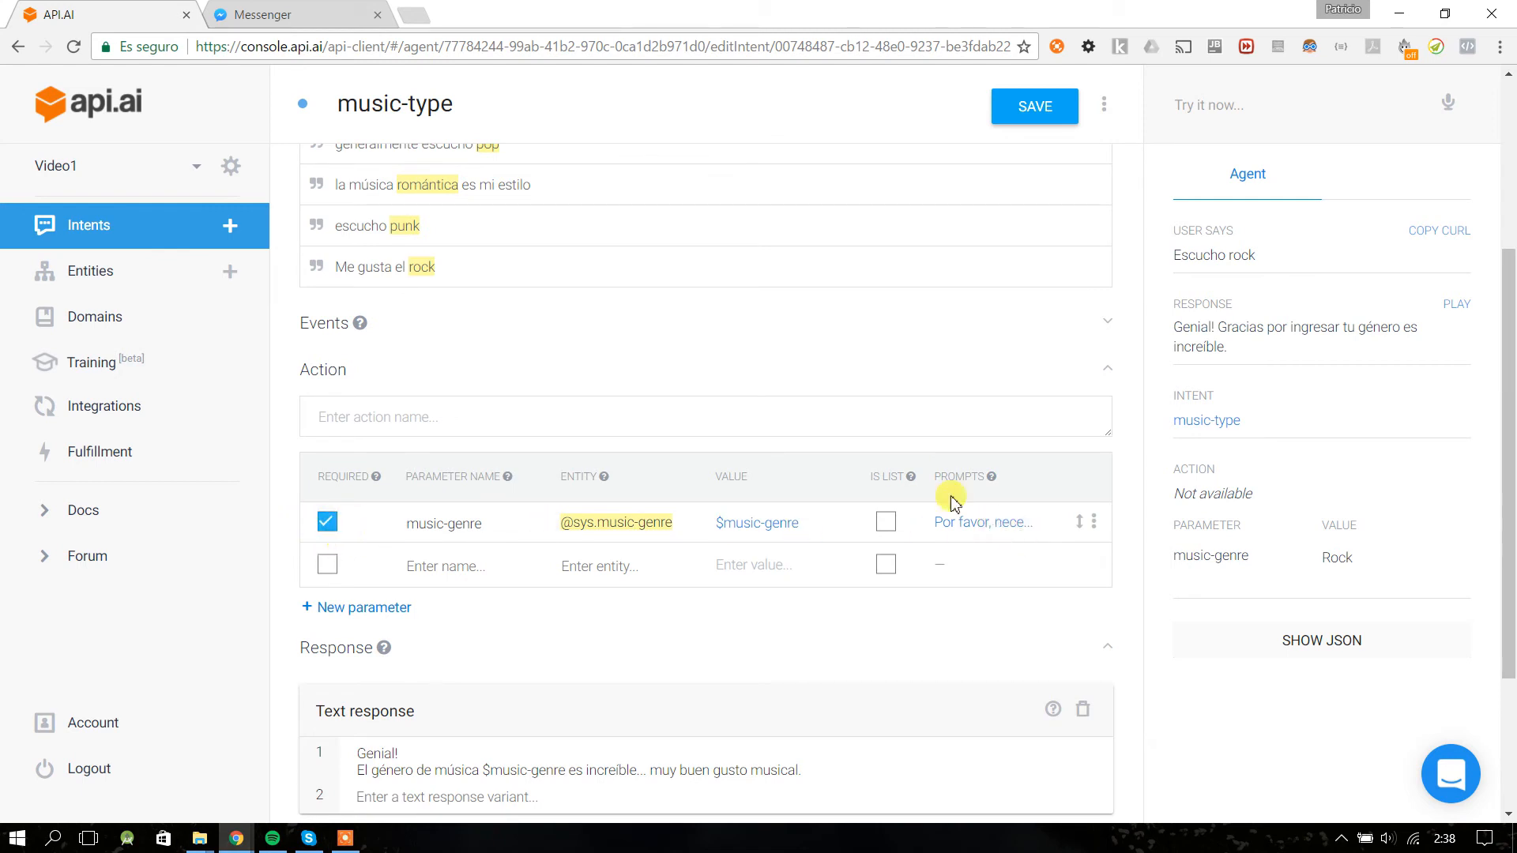
{"action": "left_click", "coordinate": [972, 526]}
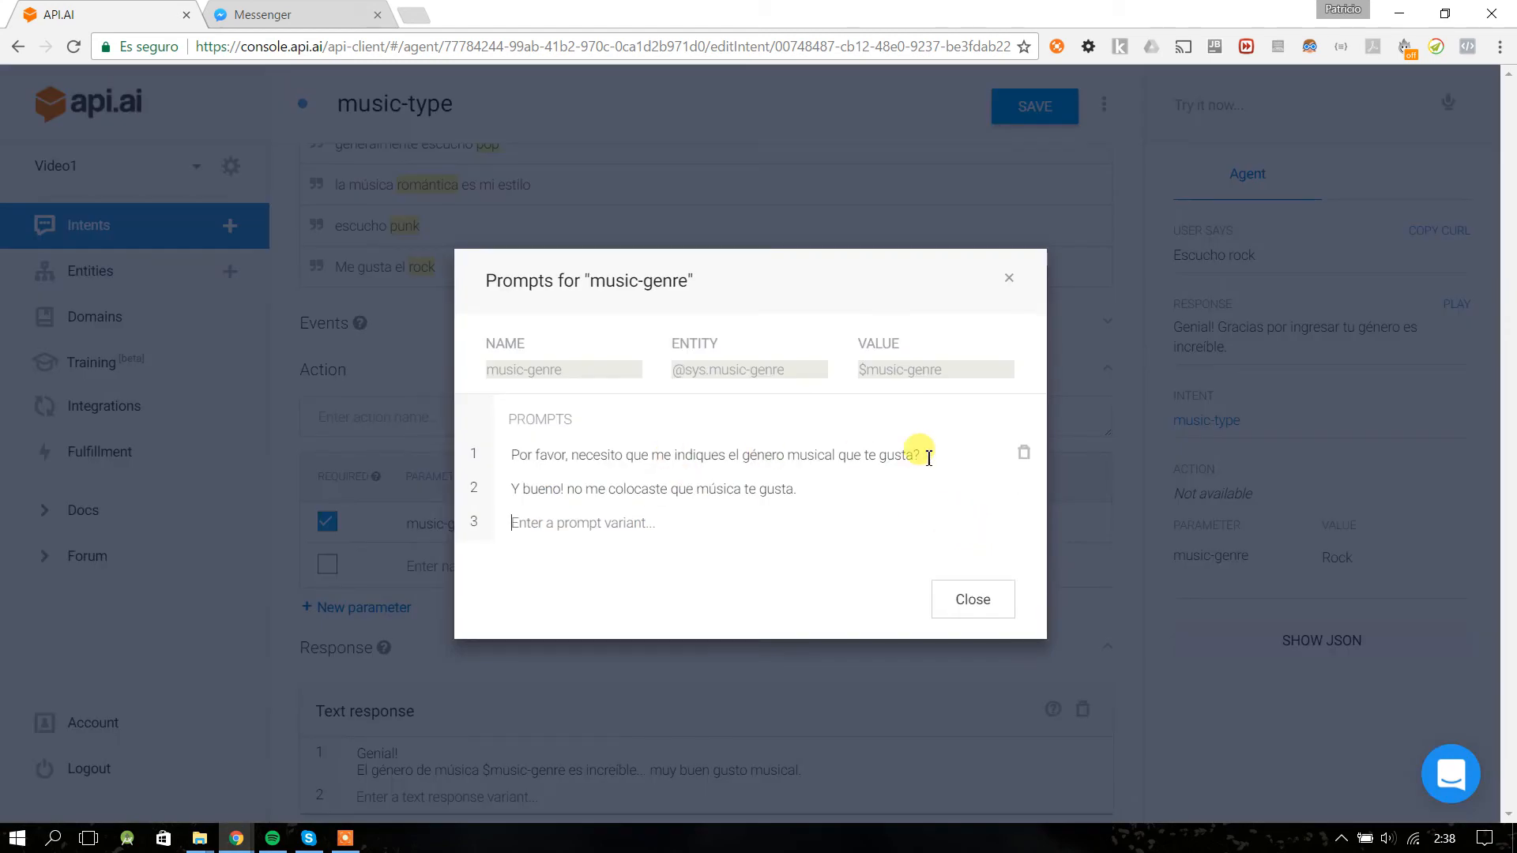
{"action": "left_click_drag", "start_coordinate": [921, 454], "coordinate": [484, 456]}
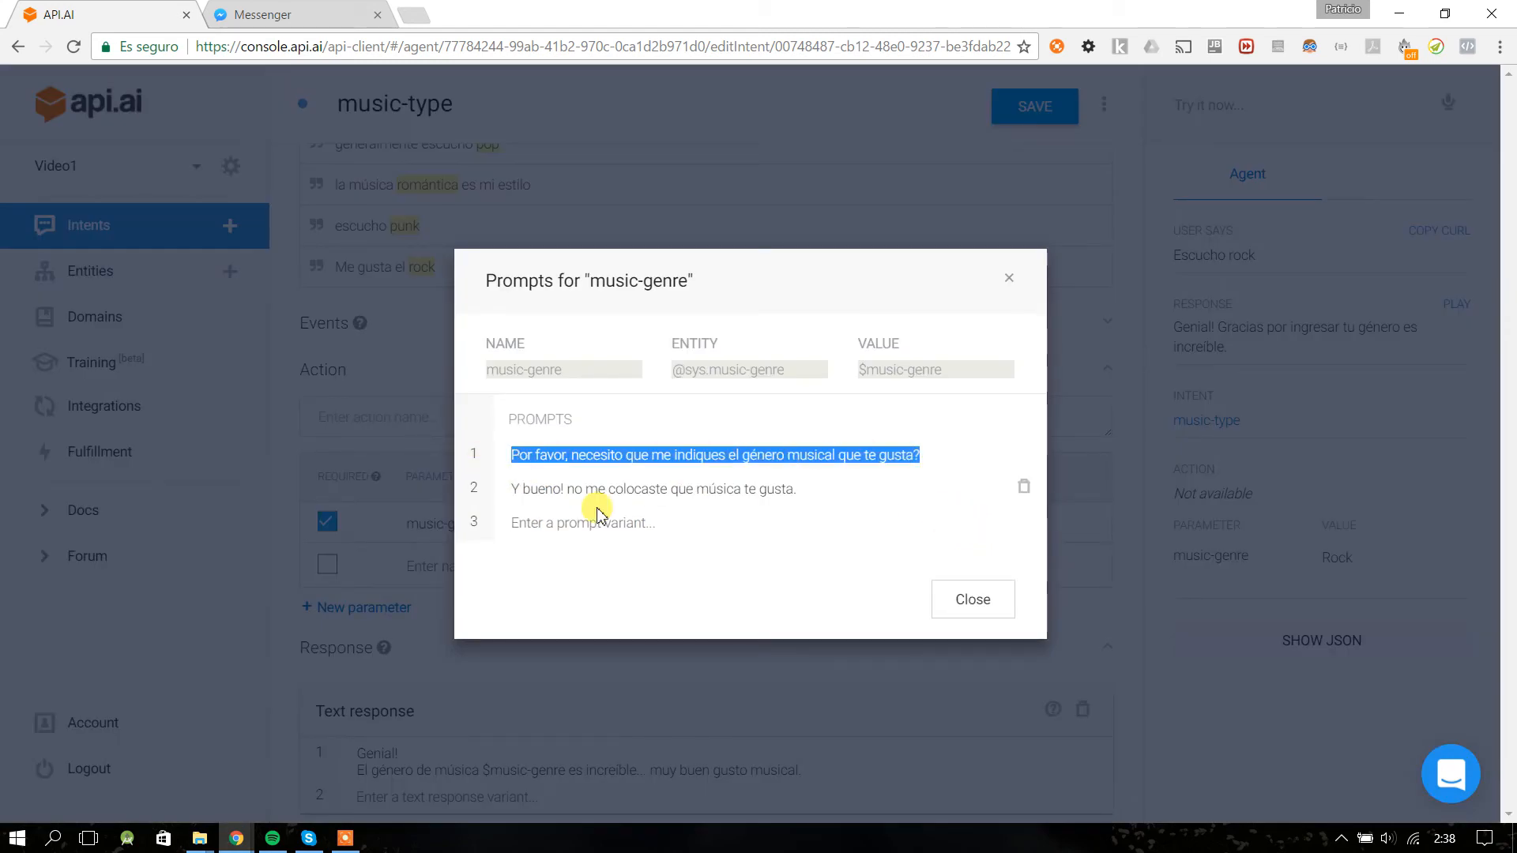
- Return to Messenger and answer the genre prompt with "rocl" and then "rock", checking the bot's replies
{"action": "left_click", "coordinate": [264, 14]}
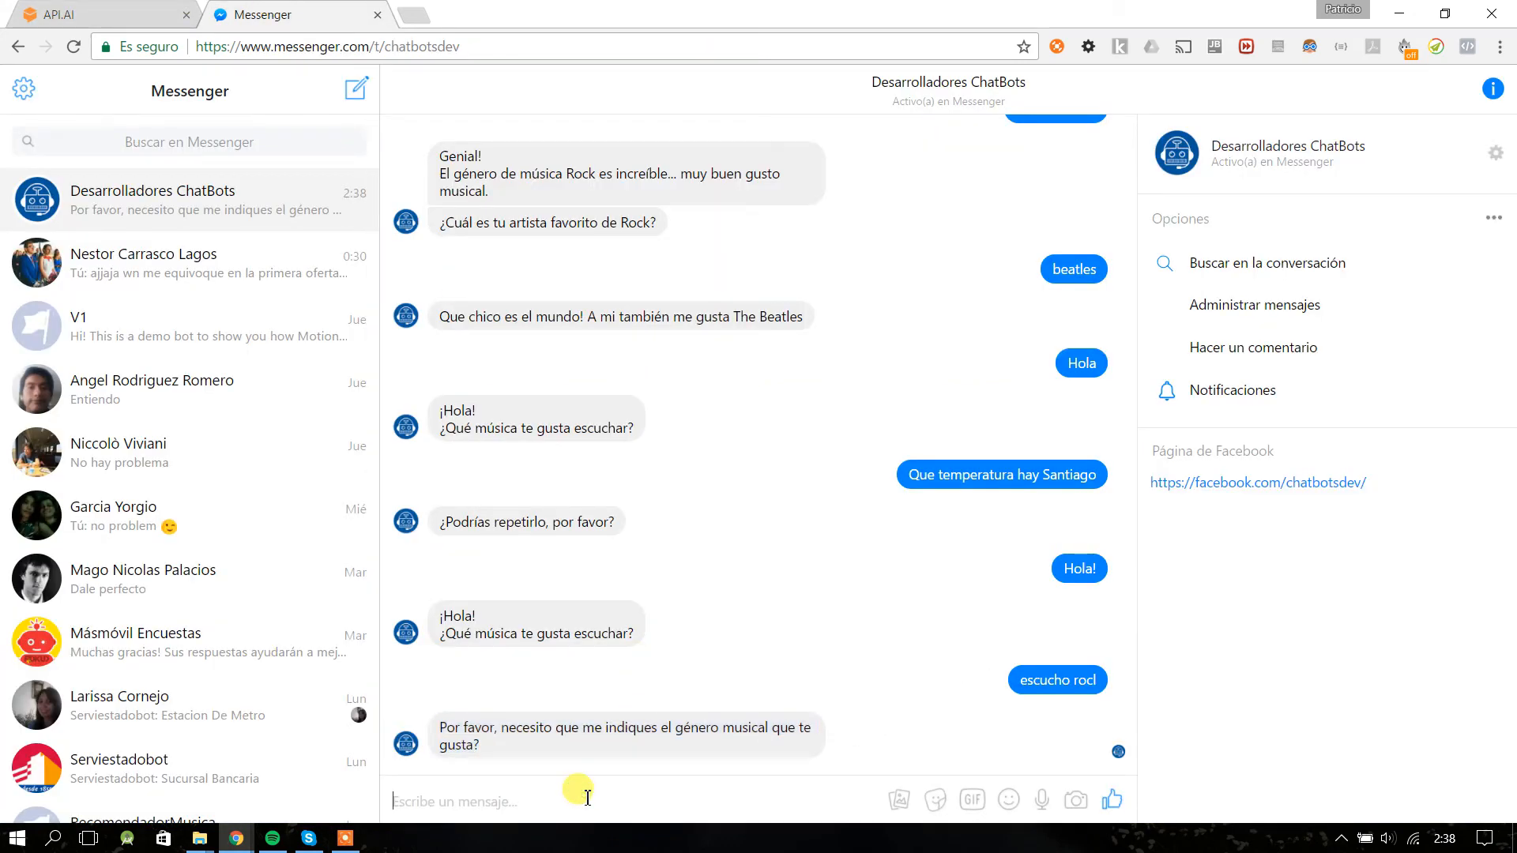
{"action": "type", "text": "rocl"}
{"action": "key", "text": "Return"}
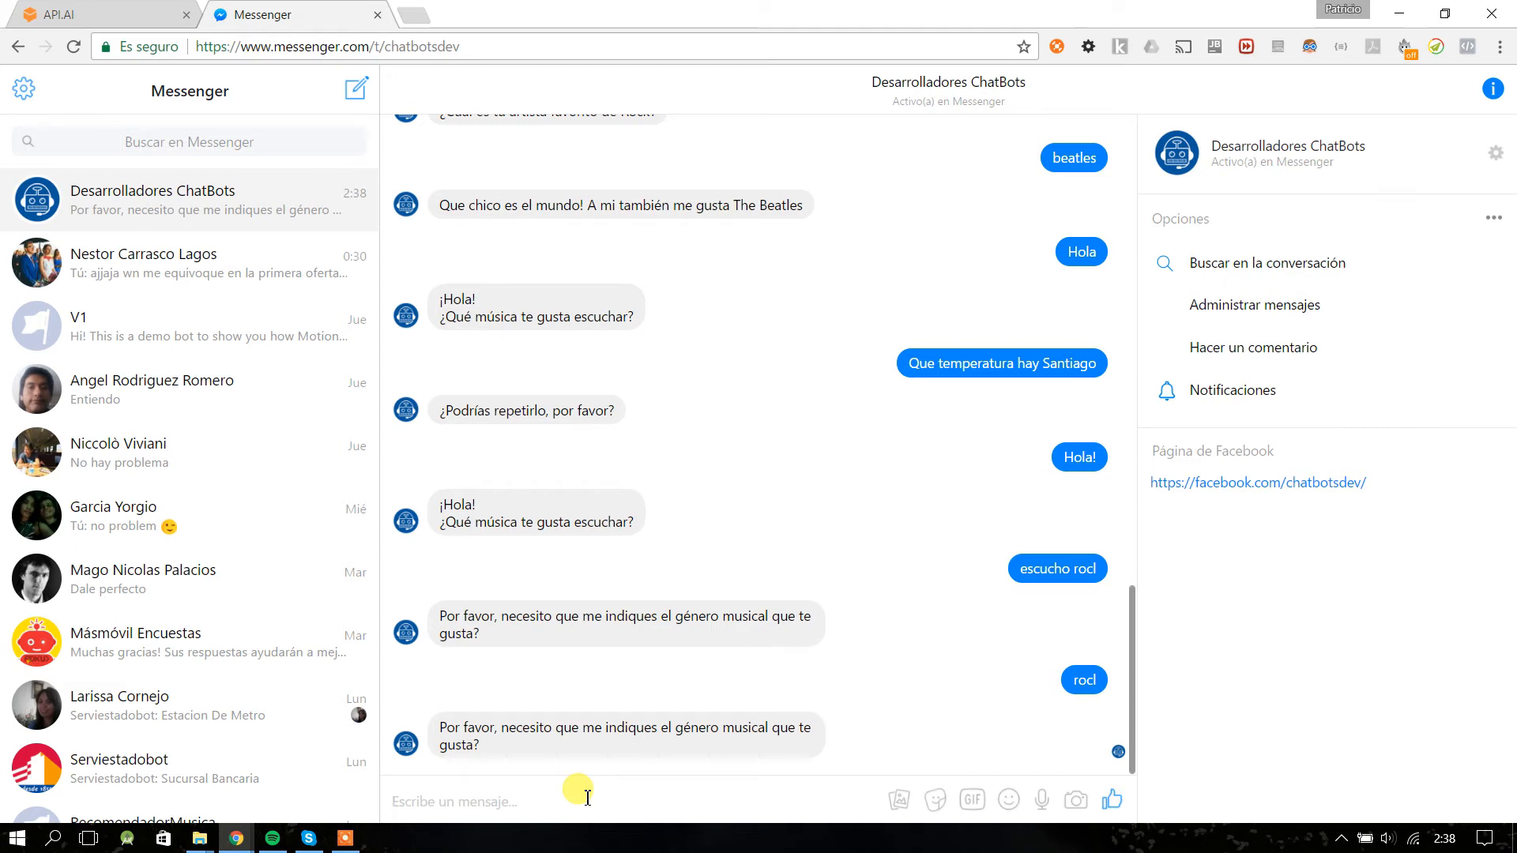
{"action": "type", "text": "rock"}
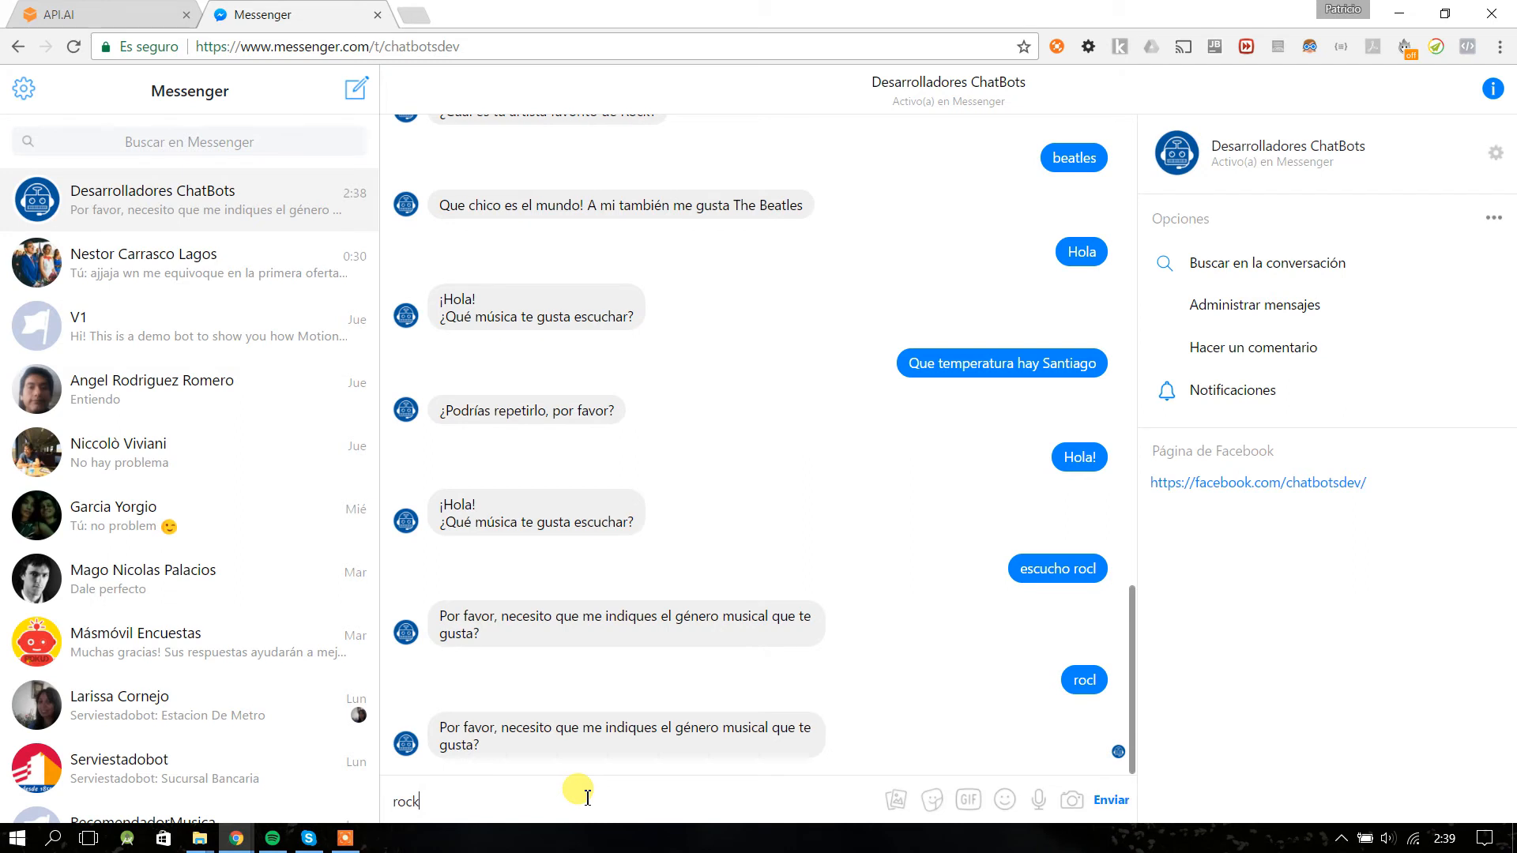
{"action": "key", "text": "Return"}
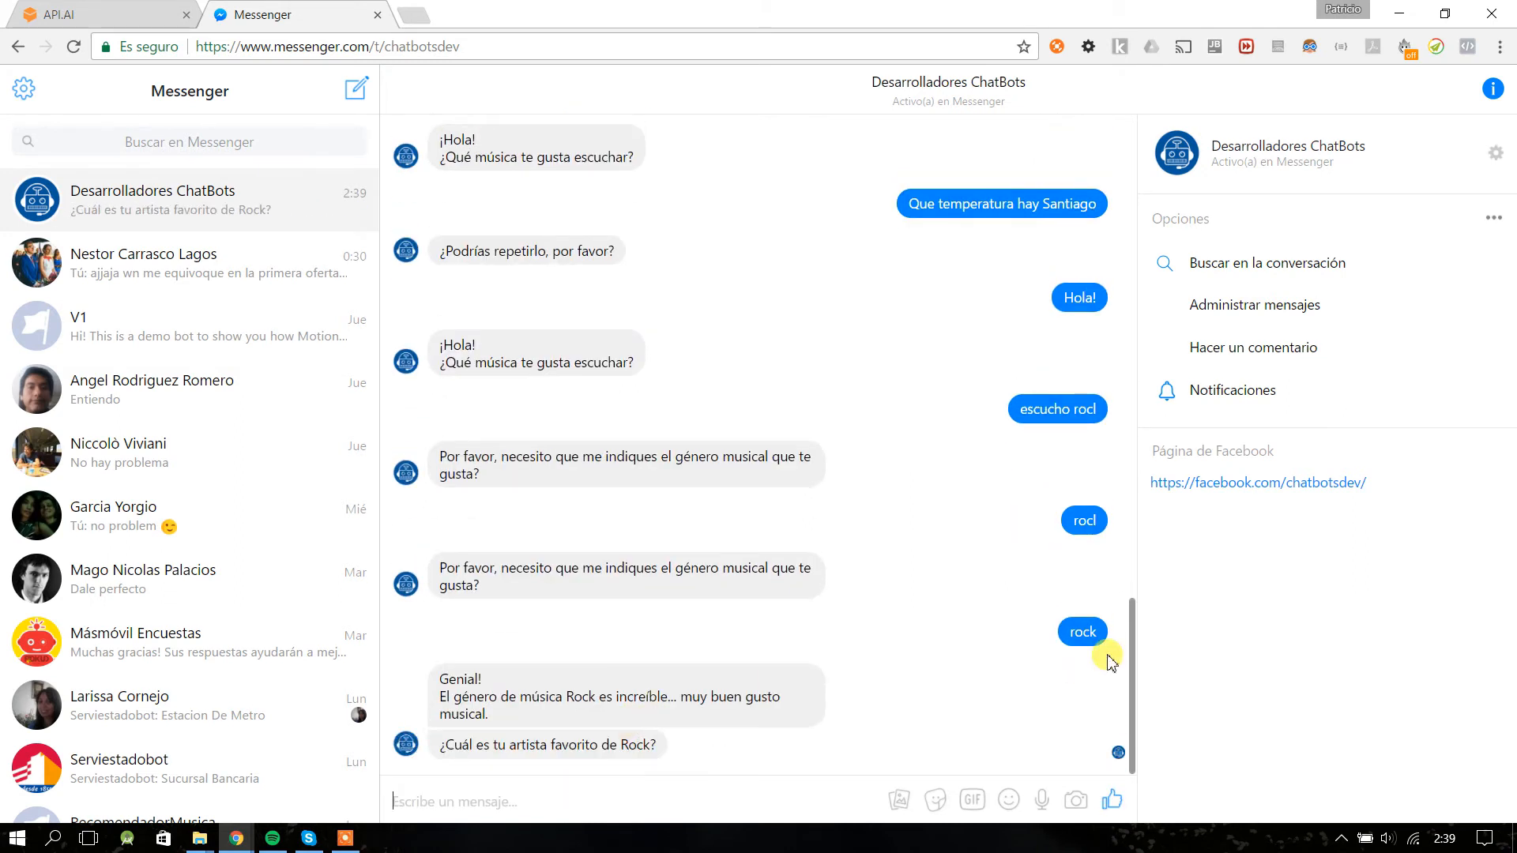
{"action": "double_click", "coordinate": [1081, 632]}
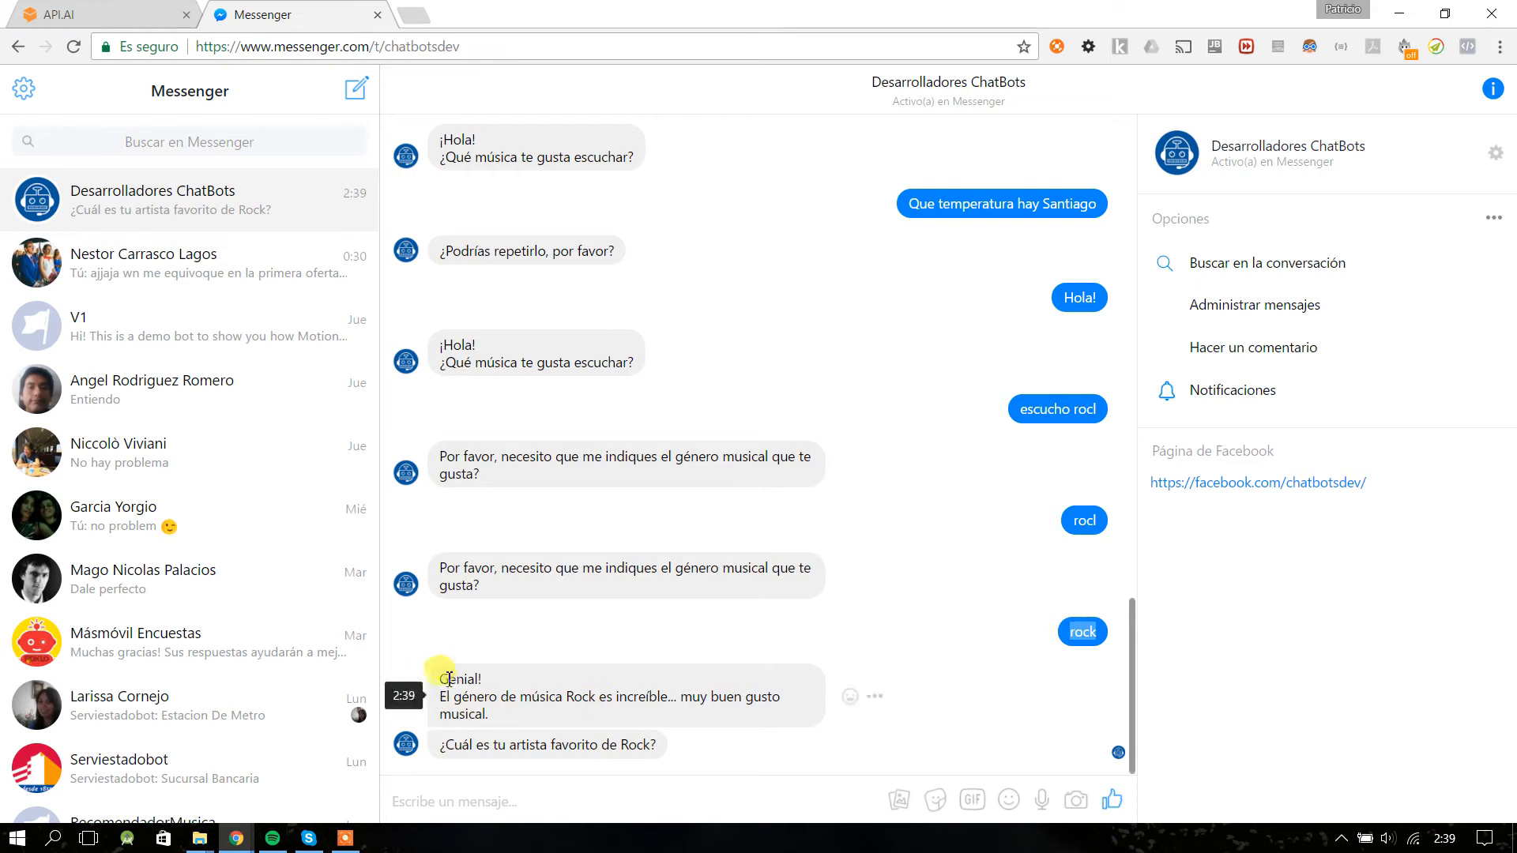
{"action": "left_click_drag", "start_coordinate": [435, 675], "coordinate": [499, 715]}
{"action": "left_click", "coordinate": [499, 715]}
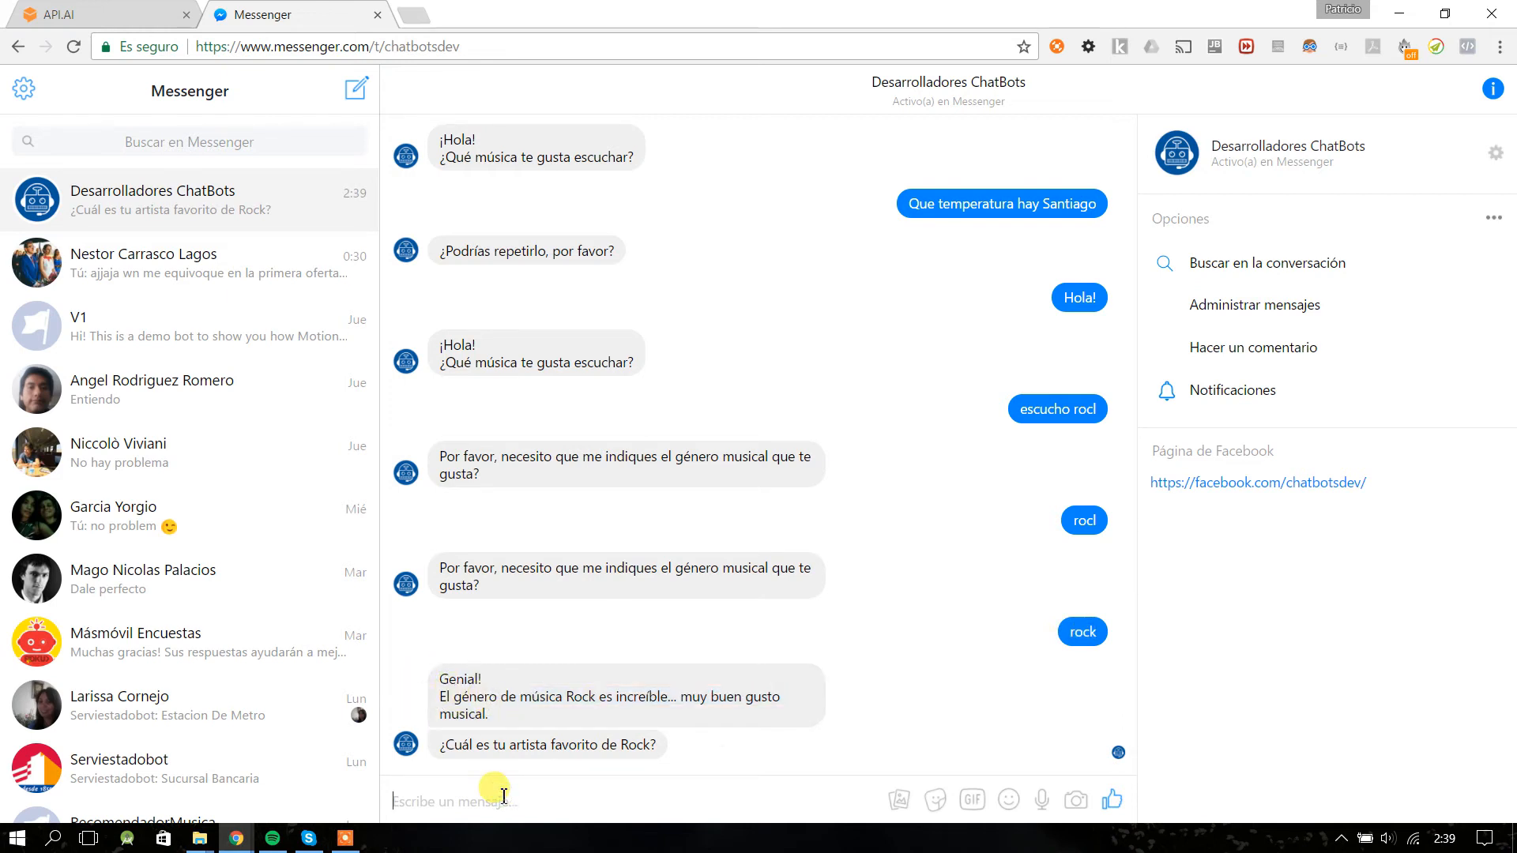
- Send "pink floyd" as the favourite artist and examine the bot's reply
{"action": "type", "text": "pink floyd"}
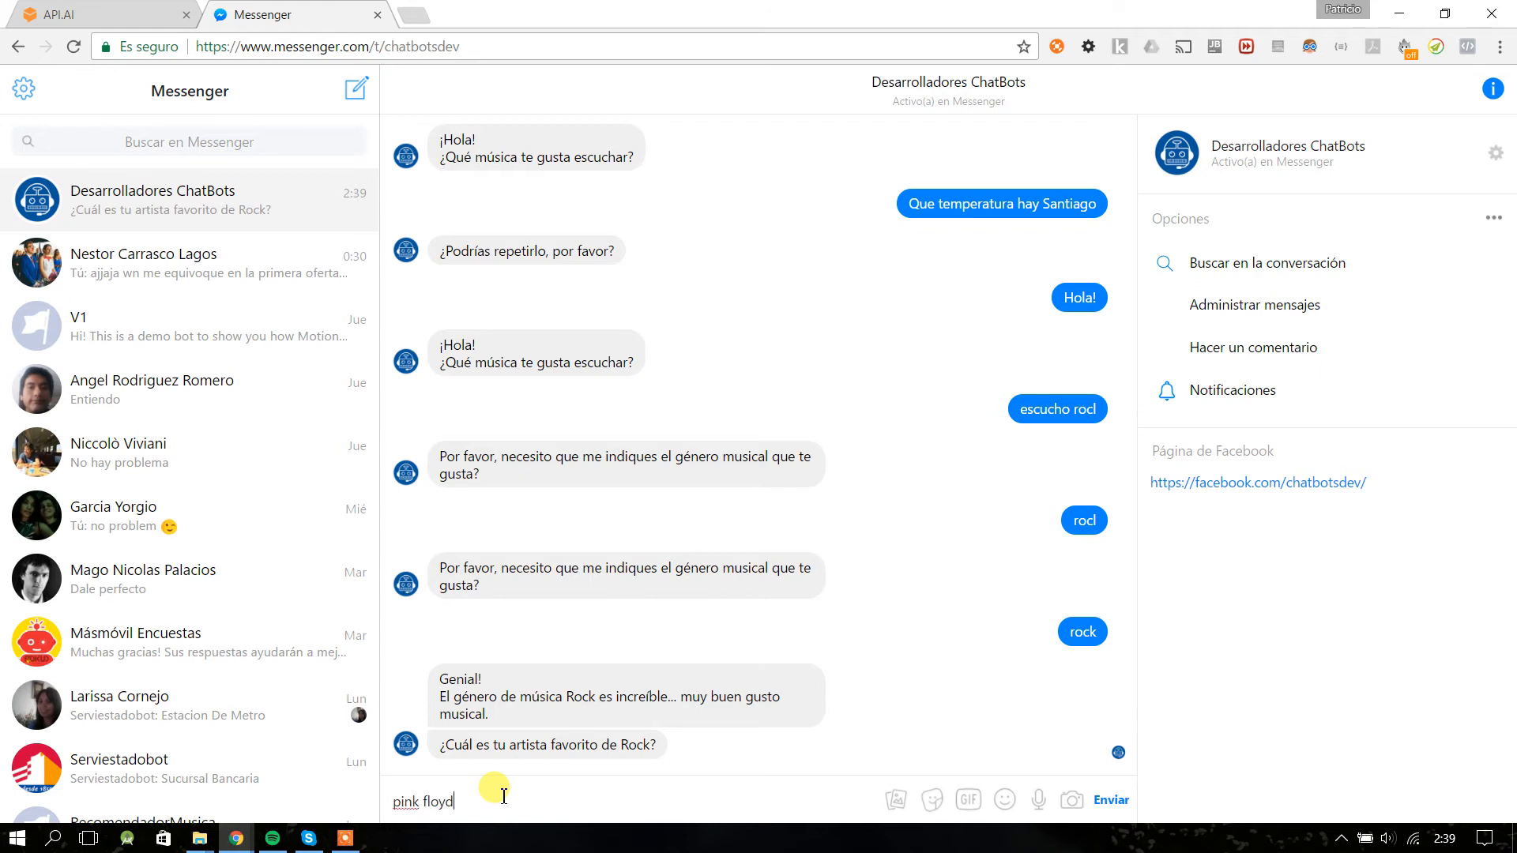
{"action": "key", "text": "Return"}
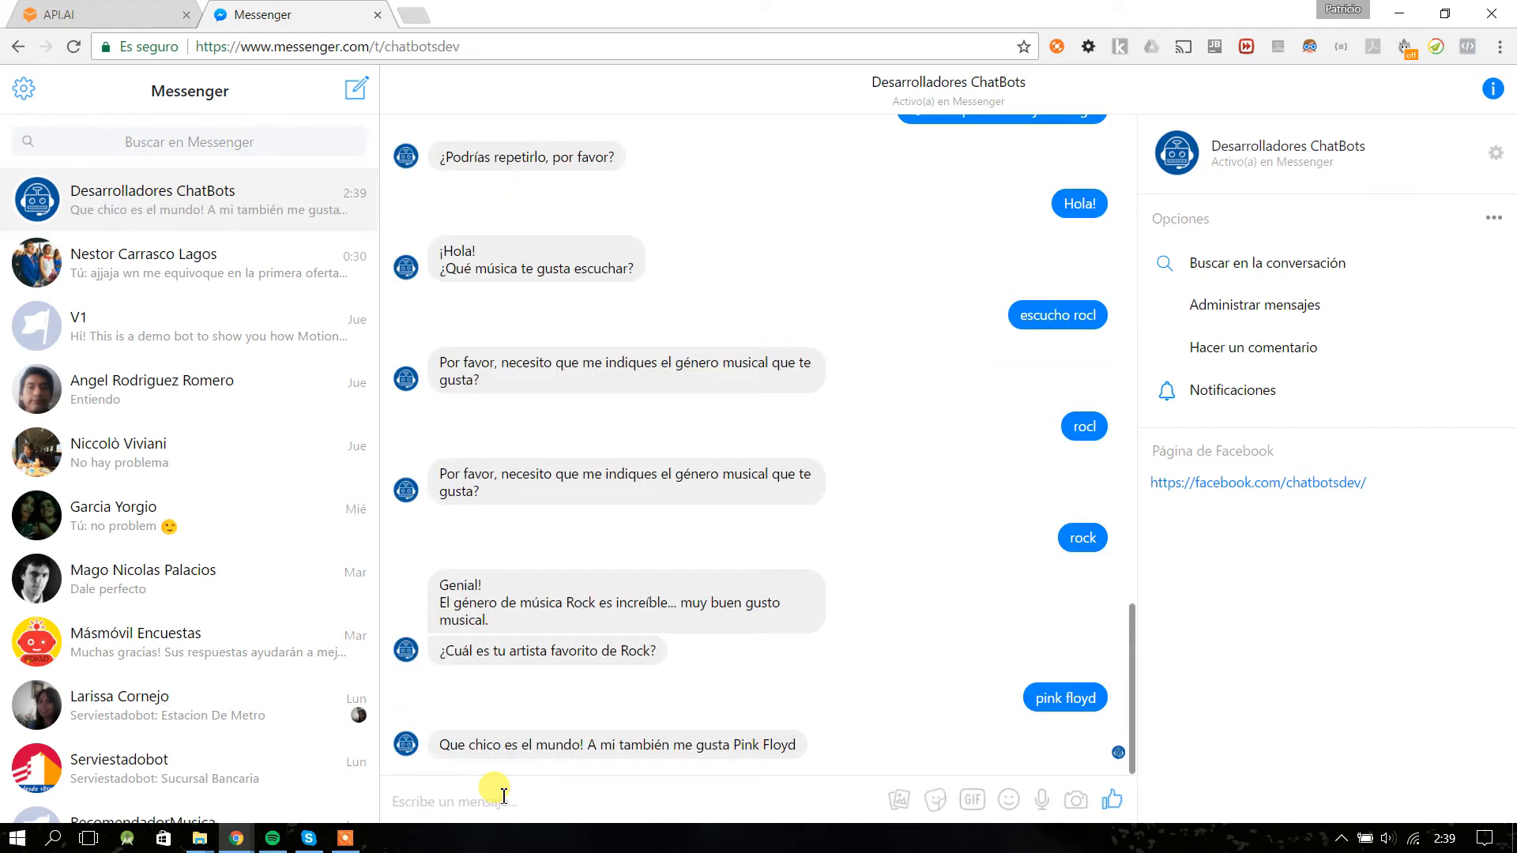
{"action": "left_click_drag", "start_coordinate": [469, 745], "coordinate": [672, 747]}
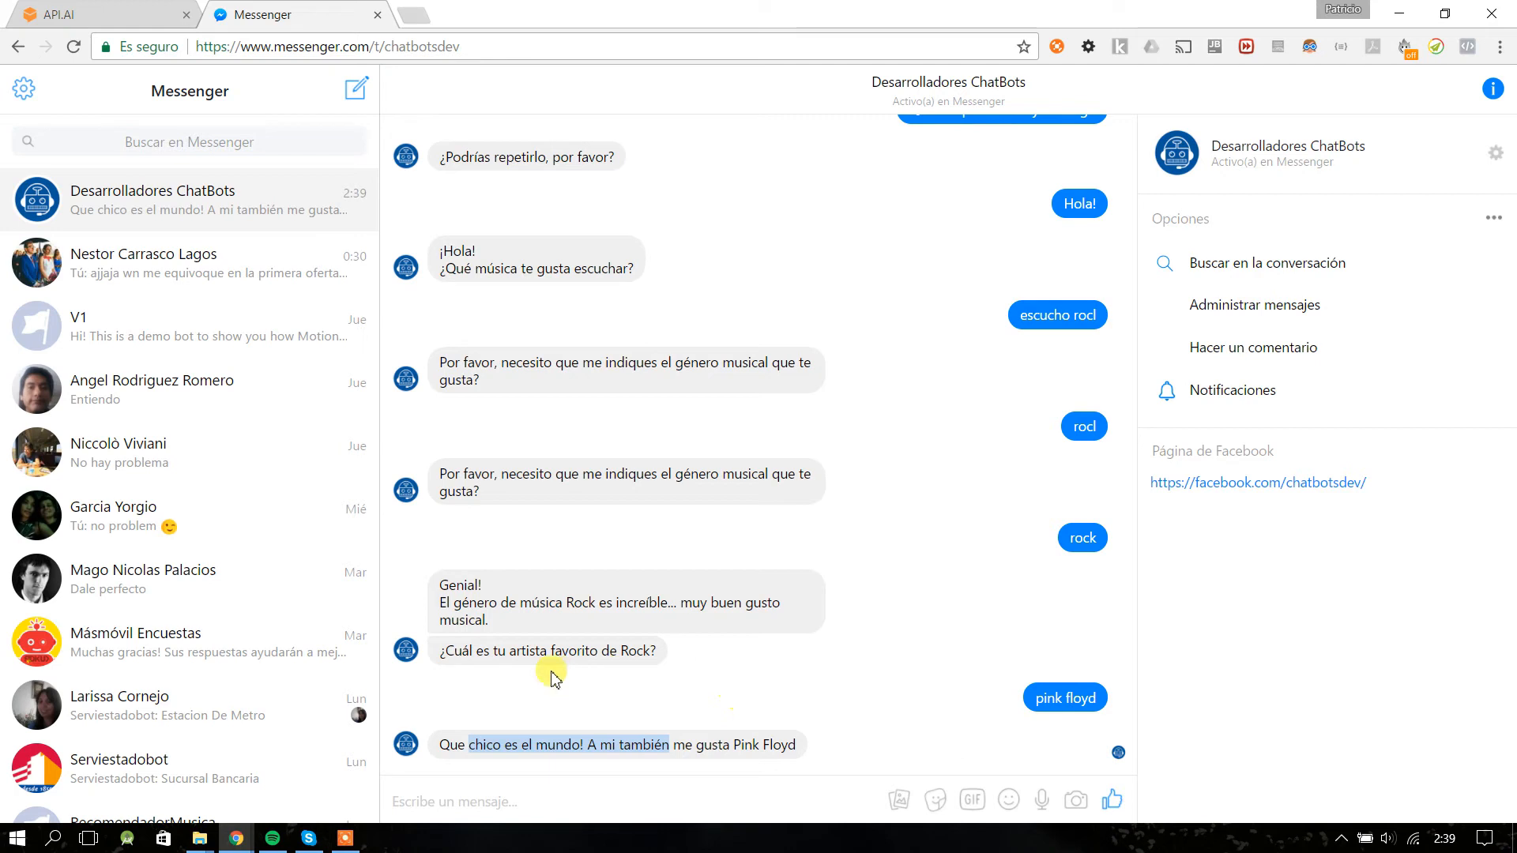
{"action": "left_click", "coordinate": [800, 753]}
{"action": "left_click_drag", "start_coordinate": [801, 753], "coordinate": [768, 744]}
{"action": "left_click", "coordinate": [419, 739]}
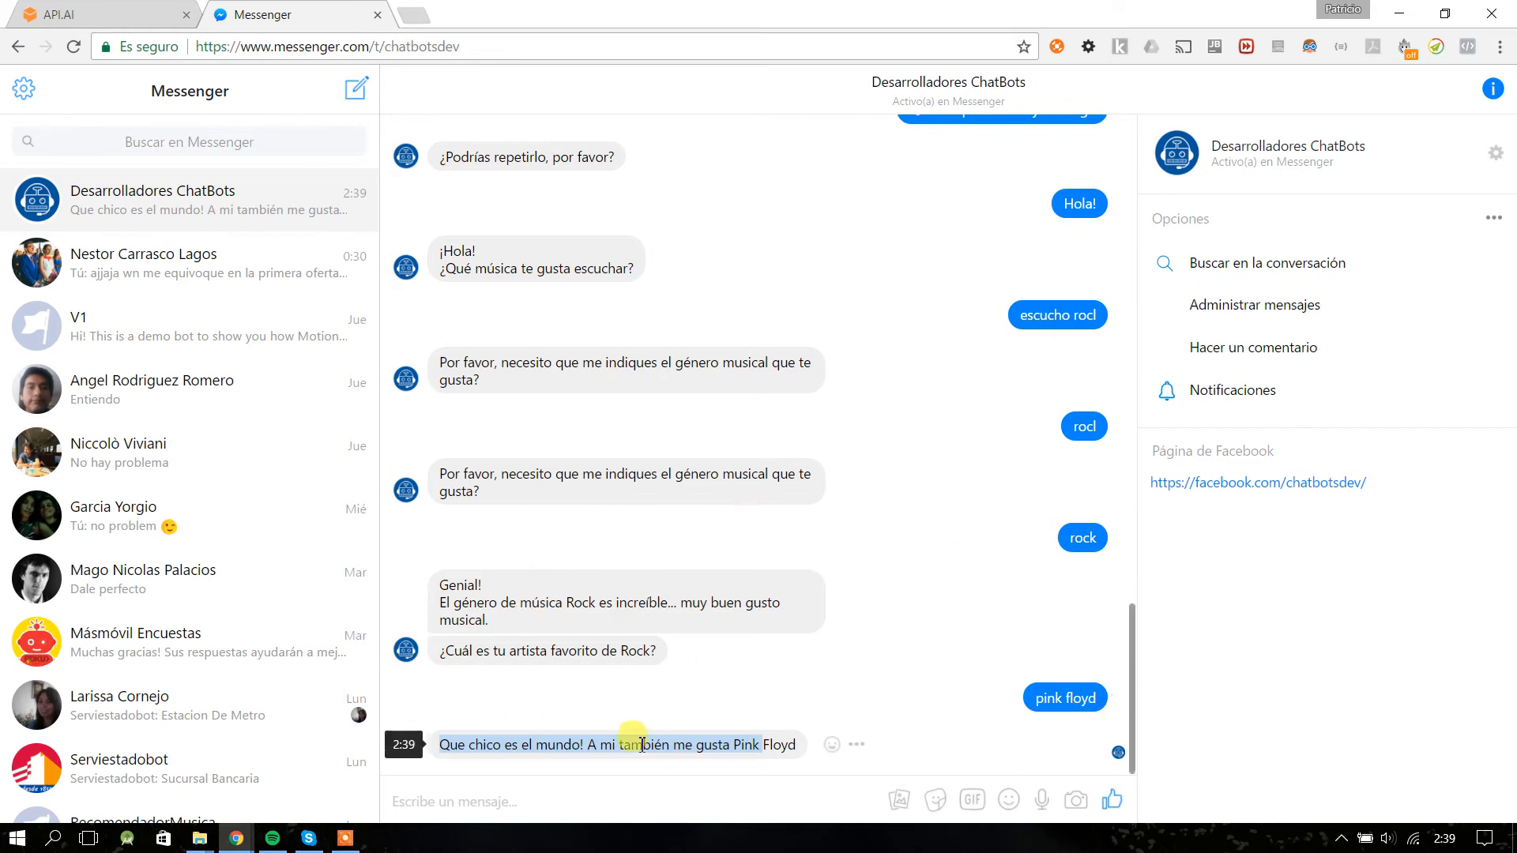
{"action": "left_click_drag", "start_coordinate": [757, 743], "coordinate": [483, 744]}
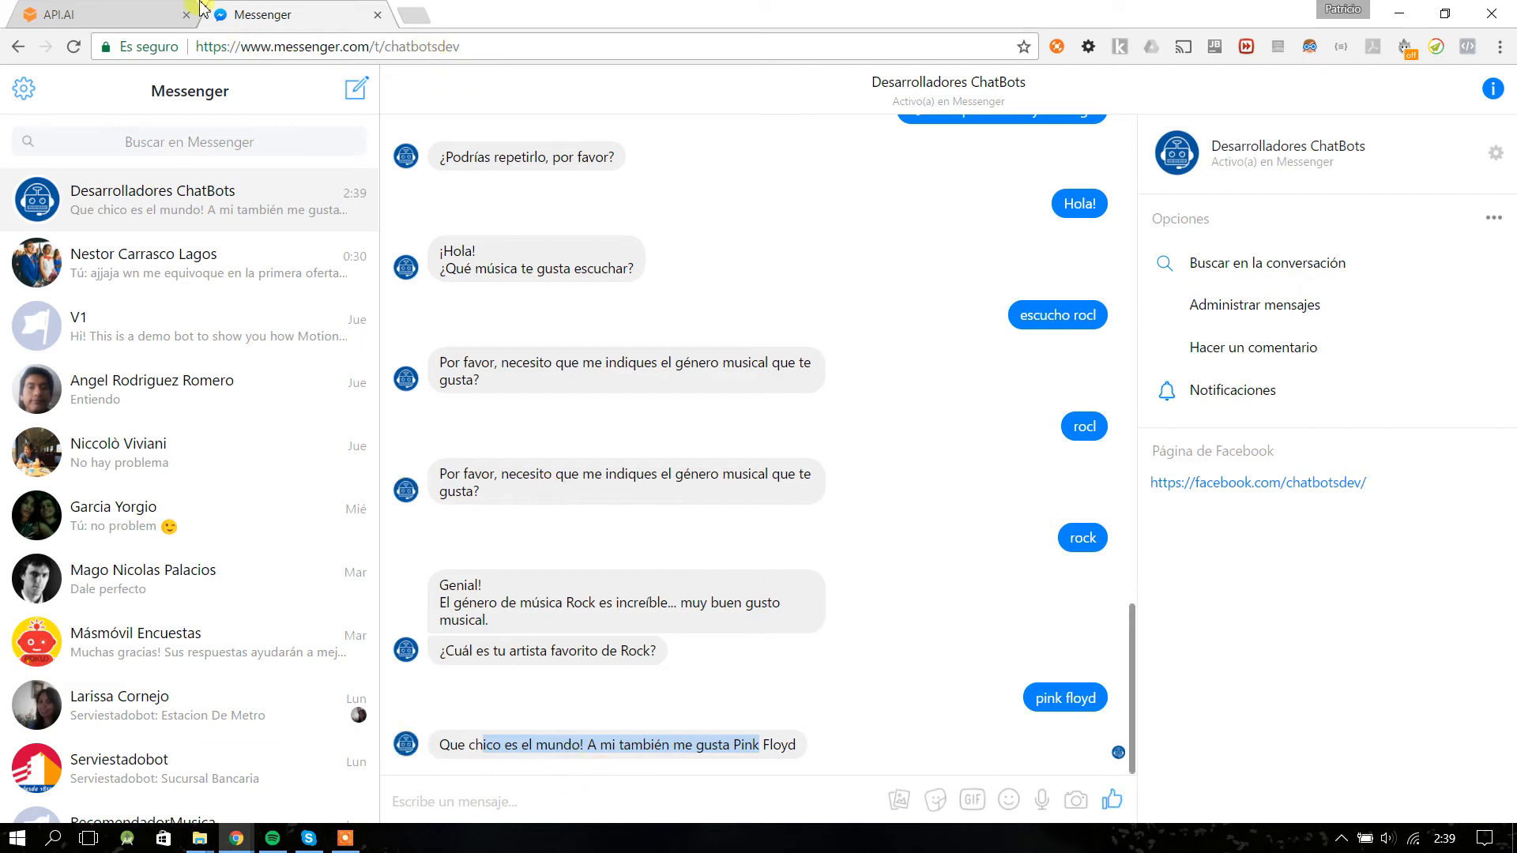
- Switch back to API.AI, examine the favorite-artist intent's text response using $music-artist, and return to the intents list
{"action": "left_click", "coordinate": [134, 9]}
{"action": "left_click", "coordinate": [1010, 279]}
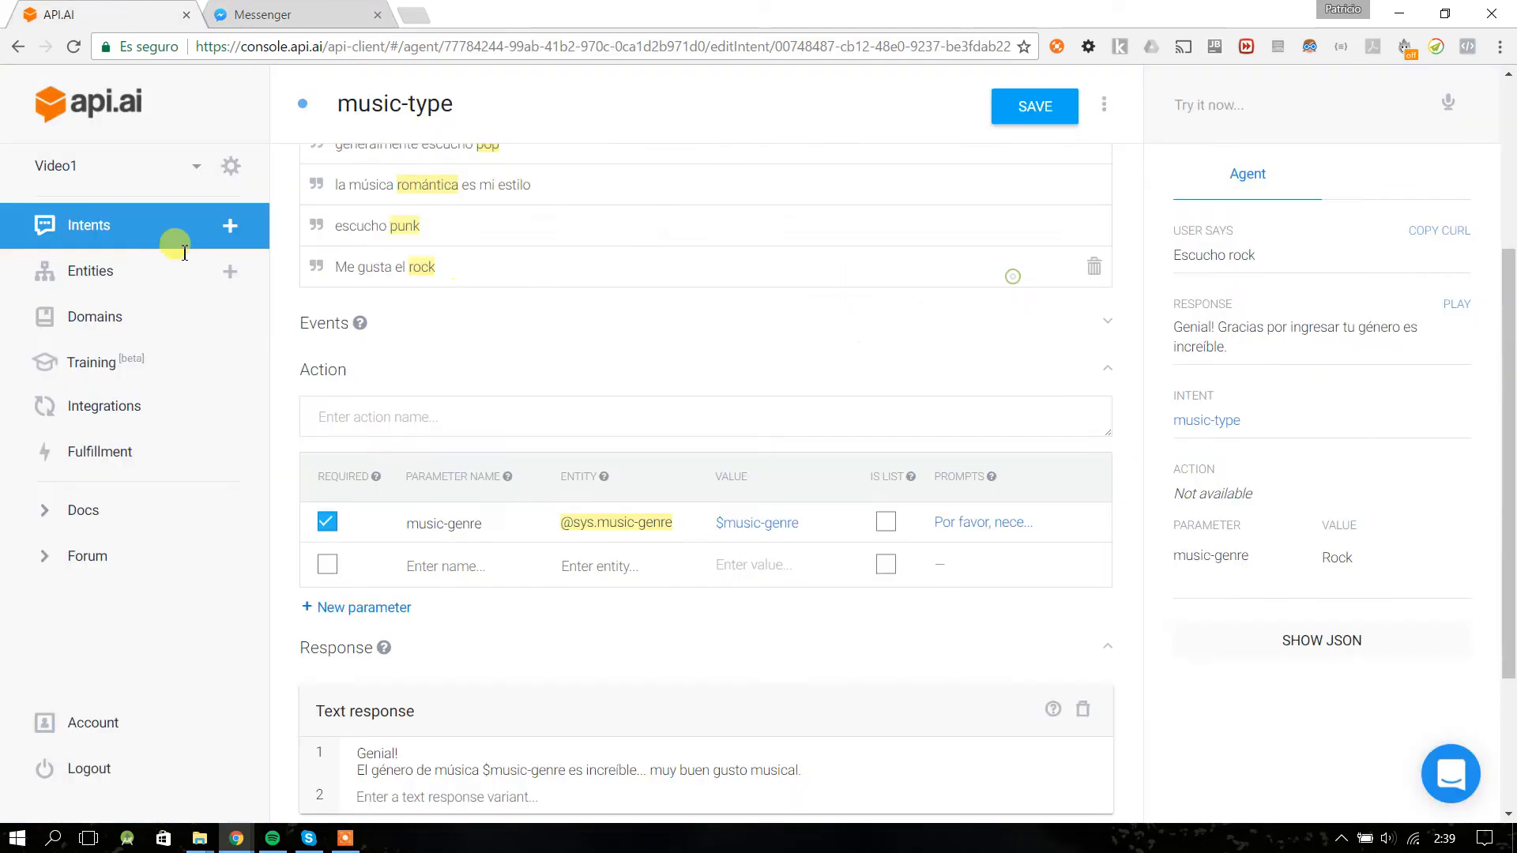
{"action": "left_click", "coordinate": [145, 244]}
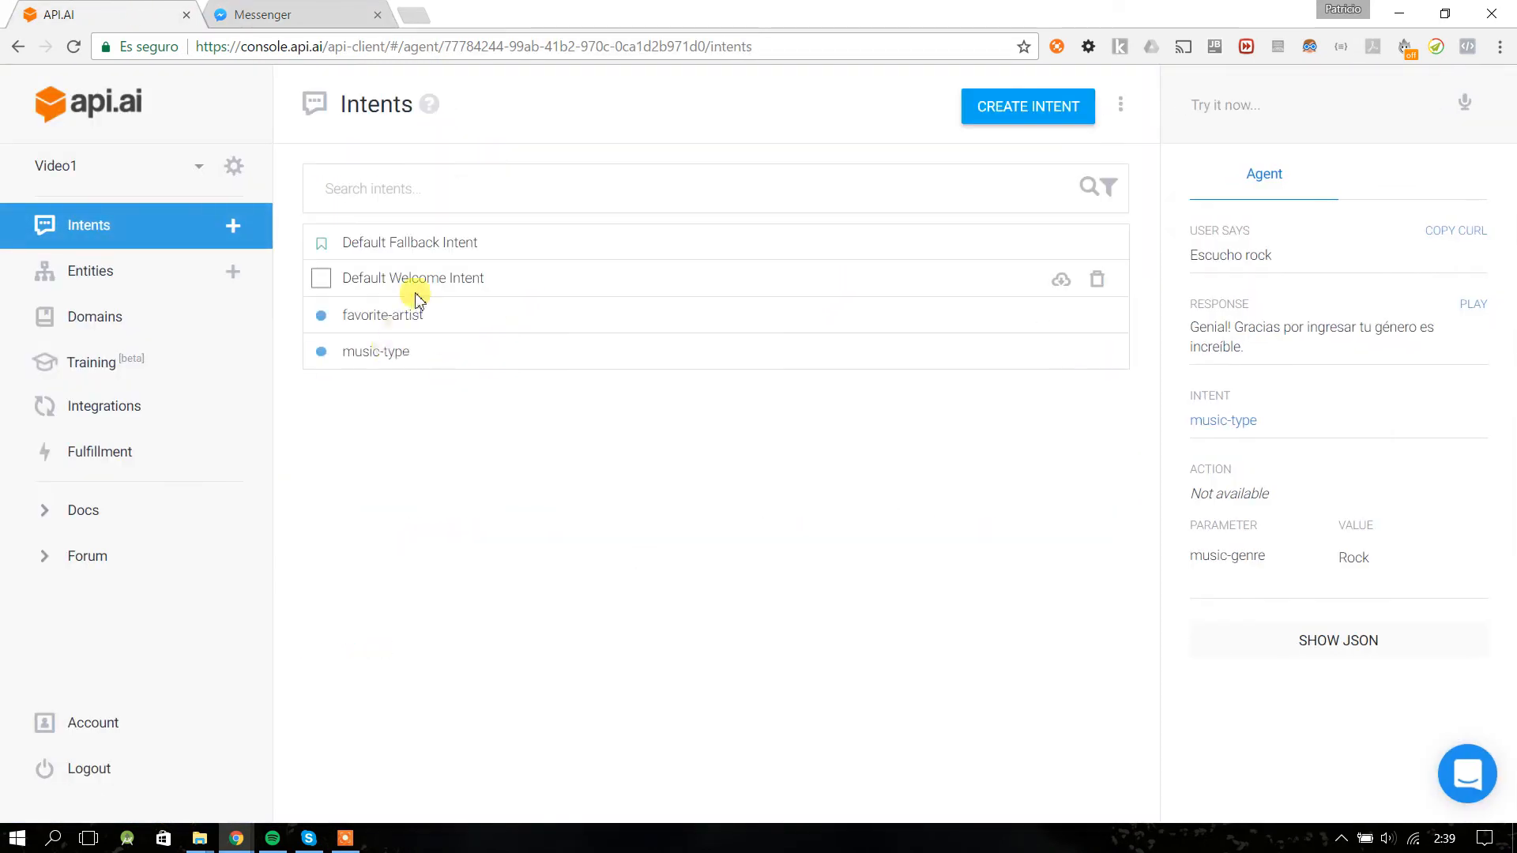
{"action": "left_click", "coordinate": [393, 316]}
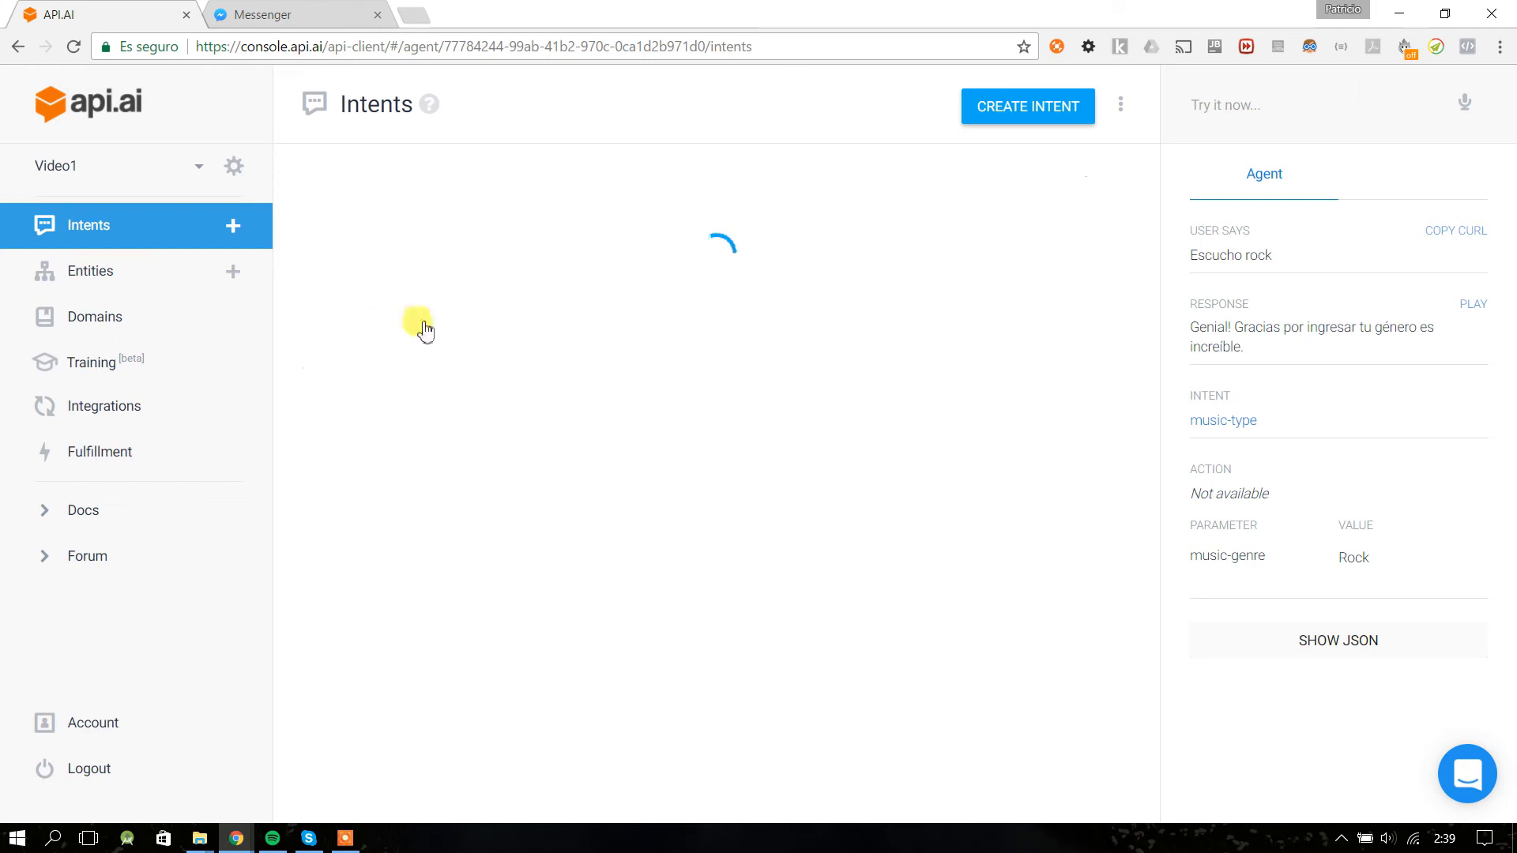
{"action": "scroll", "coordinate": [405, 581], "scroll_direction": "down", "scroll_amount": 6}
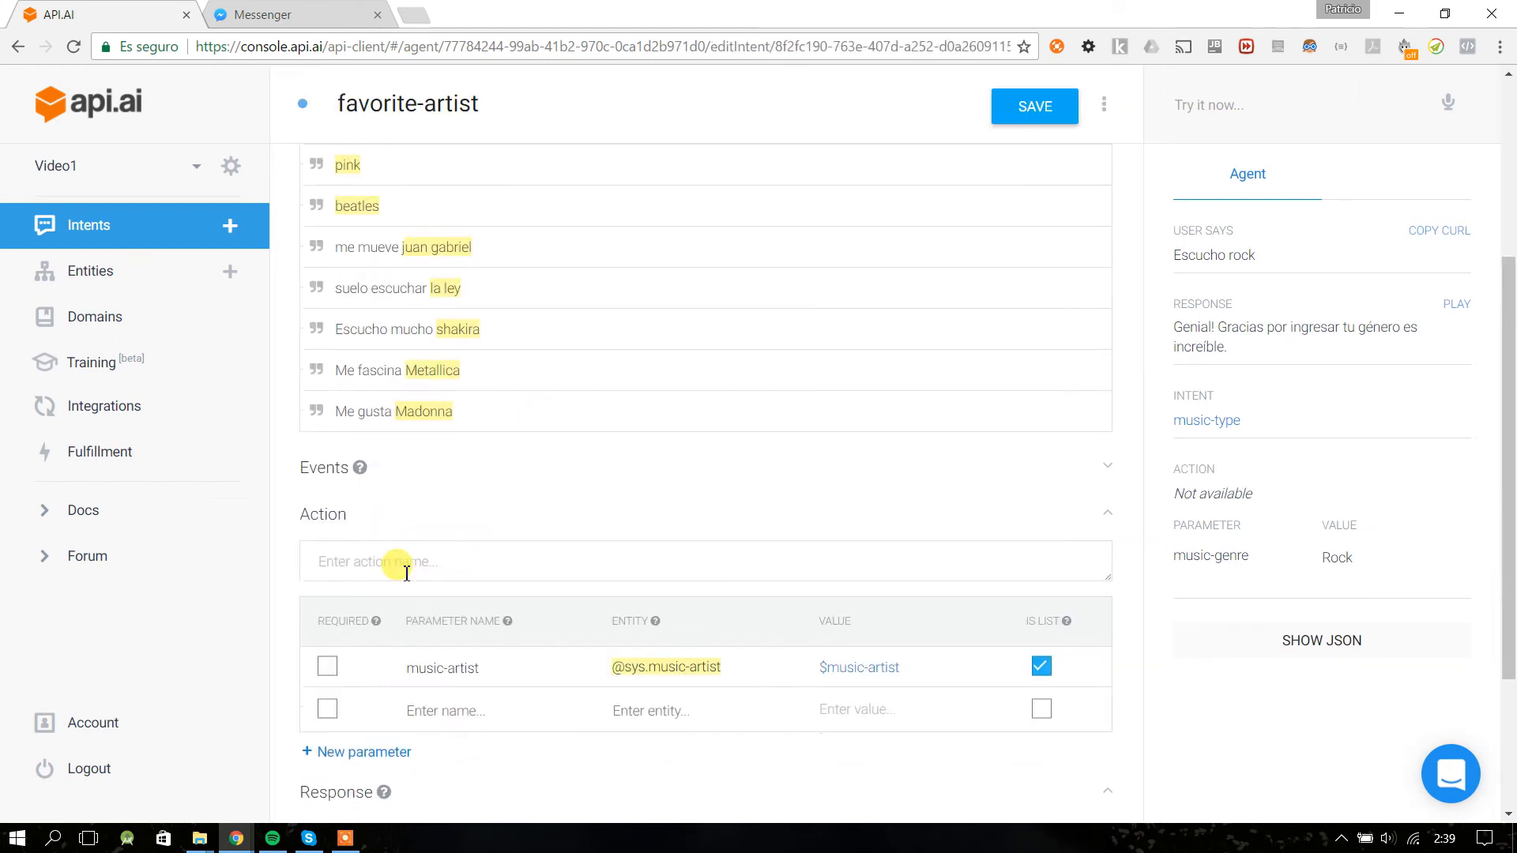
{"action": "left_click_drag", "start_coordinate": [368, 677], "coordinate": [825, 666]}
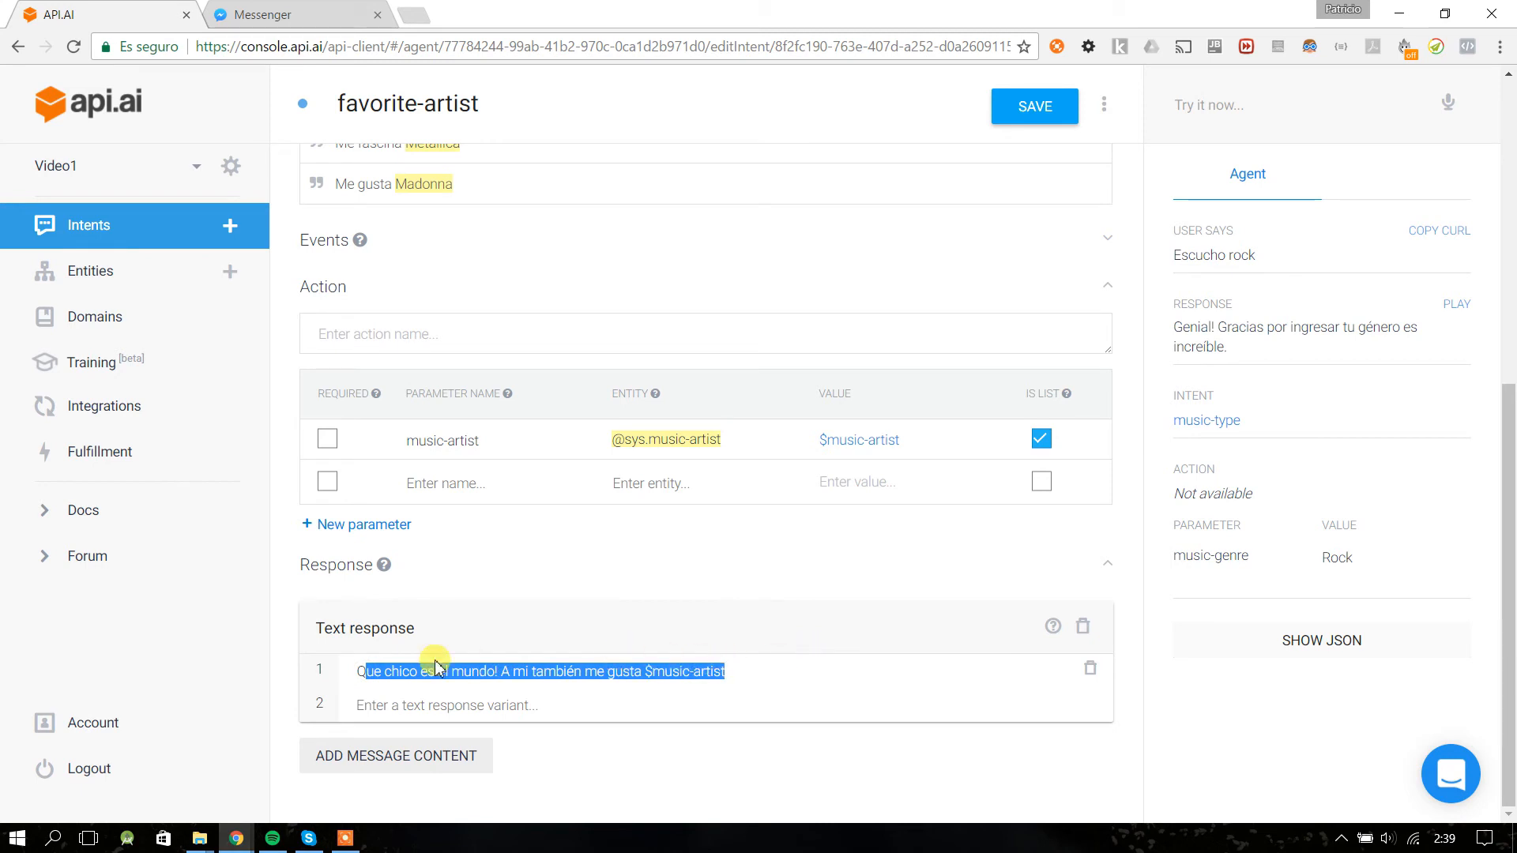
{"action": "left_click", "coordinate": [364, 671]}
{"action": "left_click_drag", "start_coordinate": [365, 671], "coordinate": [544, 671]}
{"action": "left_click", "coordinate": [667, 671]}
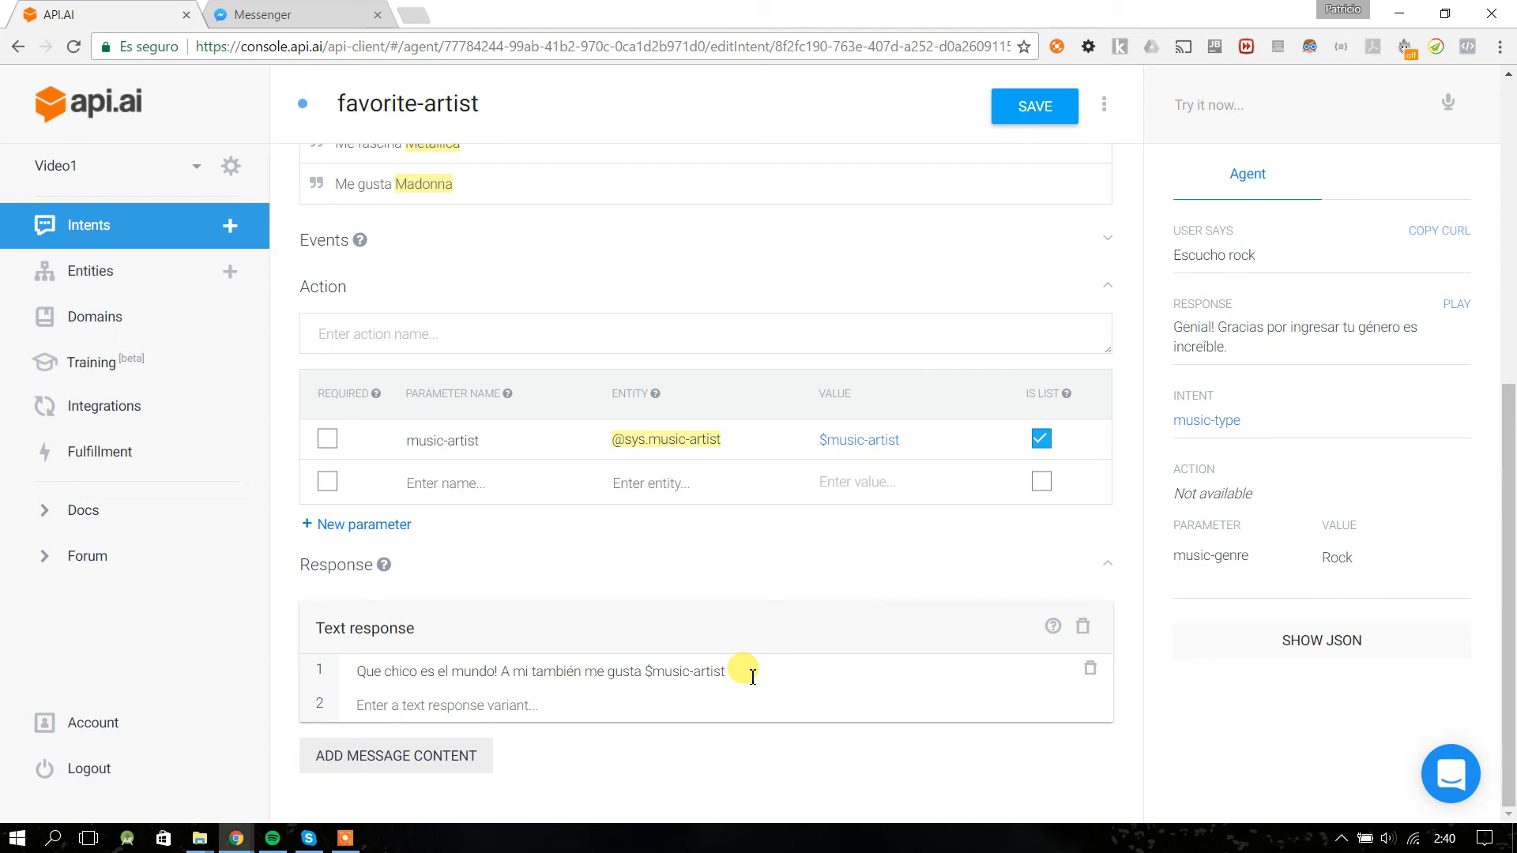
{"action": "left_click", "coordinate": [178, 229]}
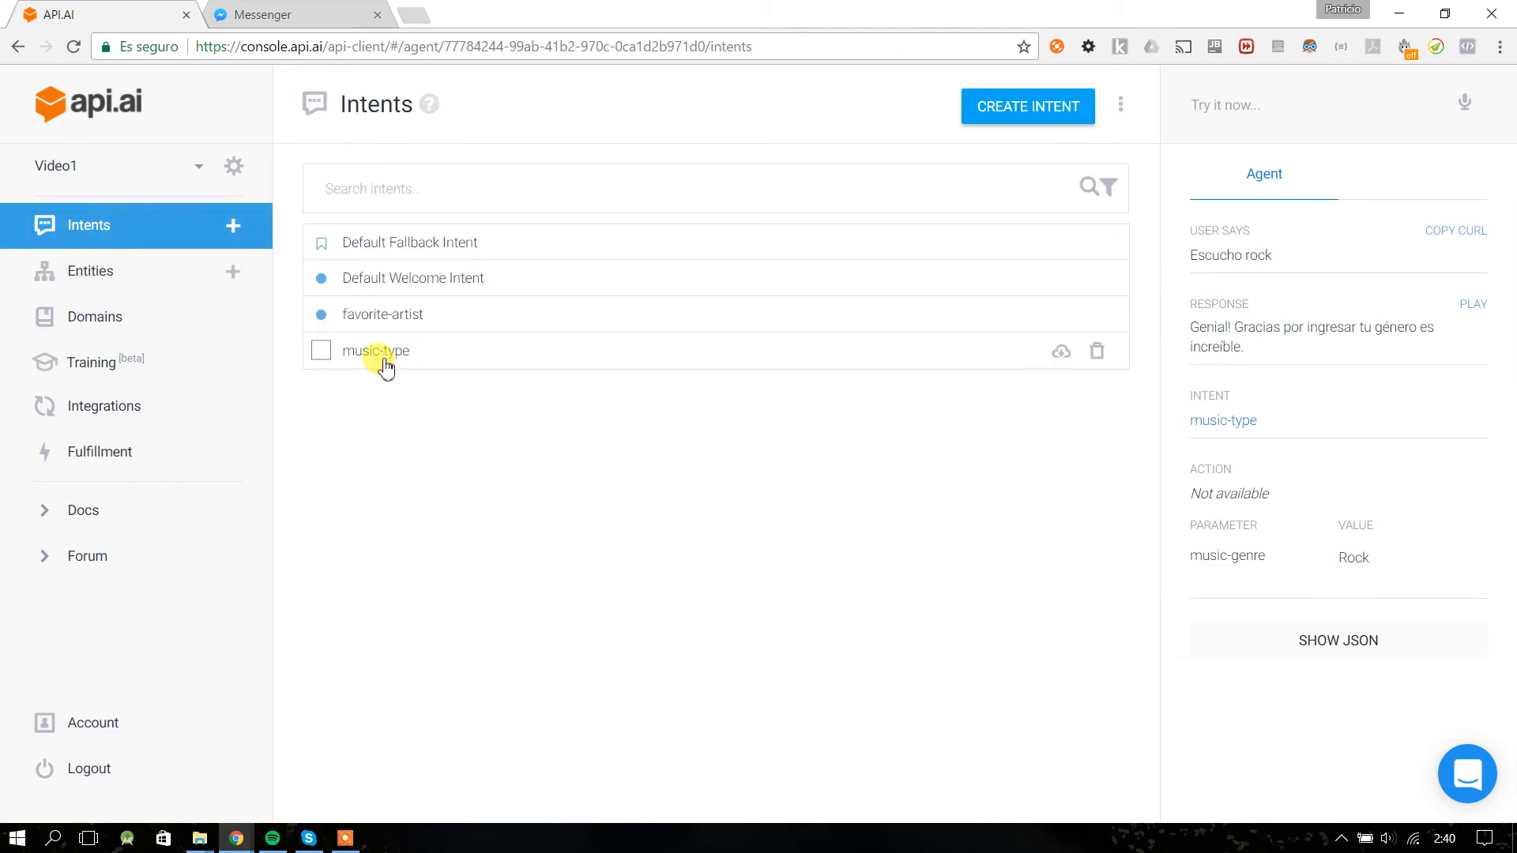
- Open the music-type intent and examine its required music-genre parameter, entity and value
{"action": "left_click", "coordinate": [384, 365]}
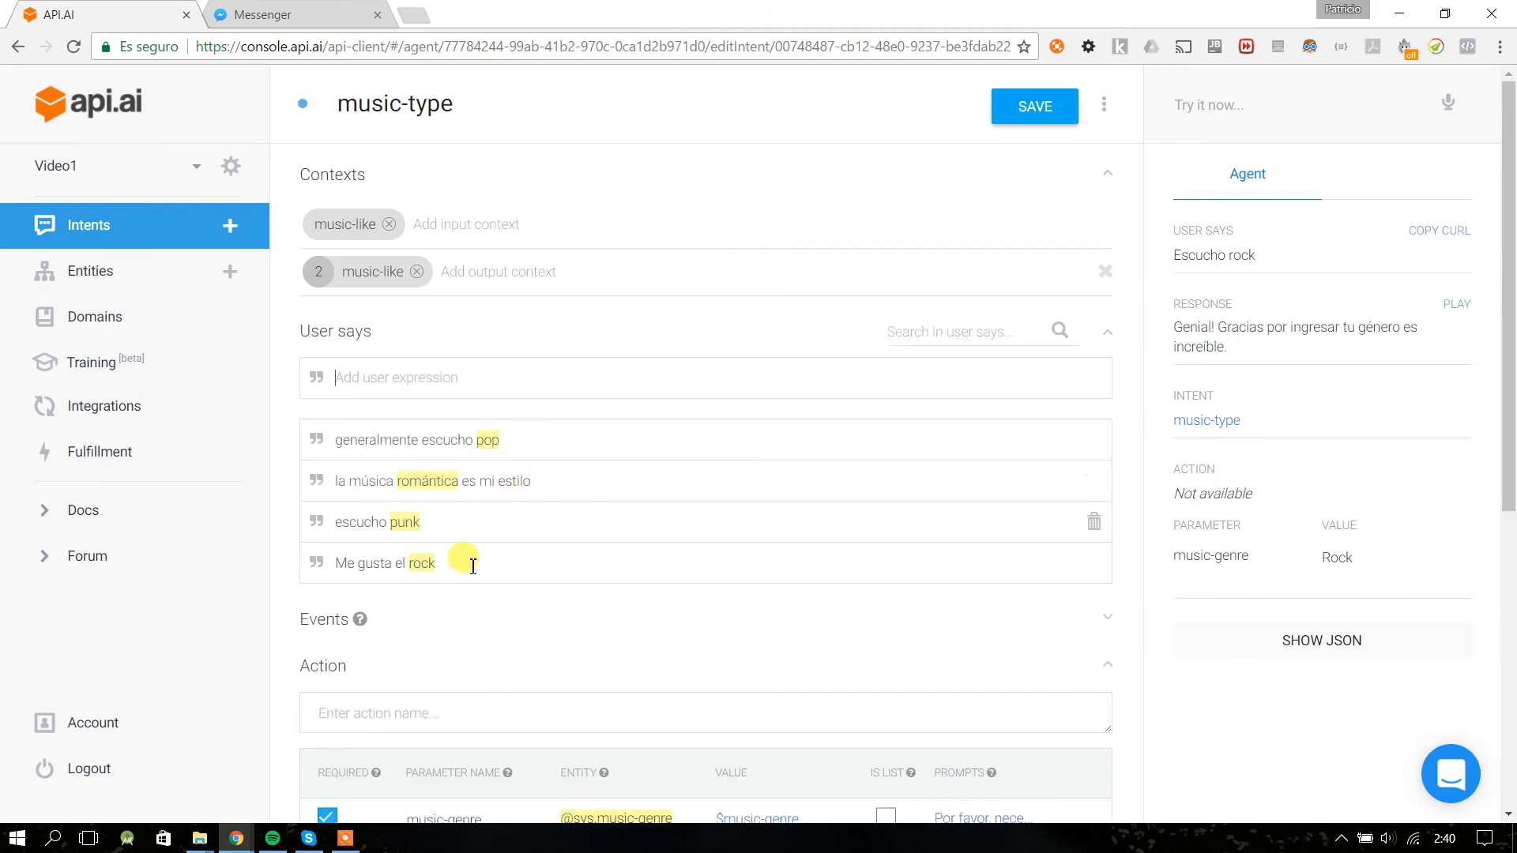
{"action": "scroll", "coordinate": [490, 585], "scroll_direction": "down", "scroll_amount": 3}
{"action": "left_click_drag", "start_coordinate": [813, 627], "coordinate": [406, 626]}
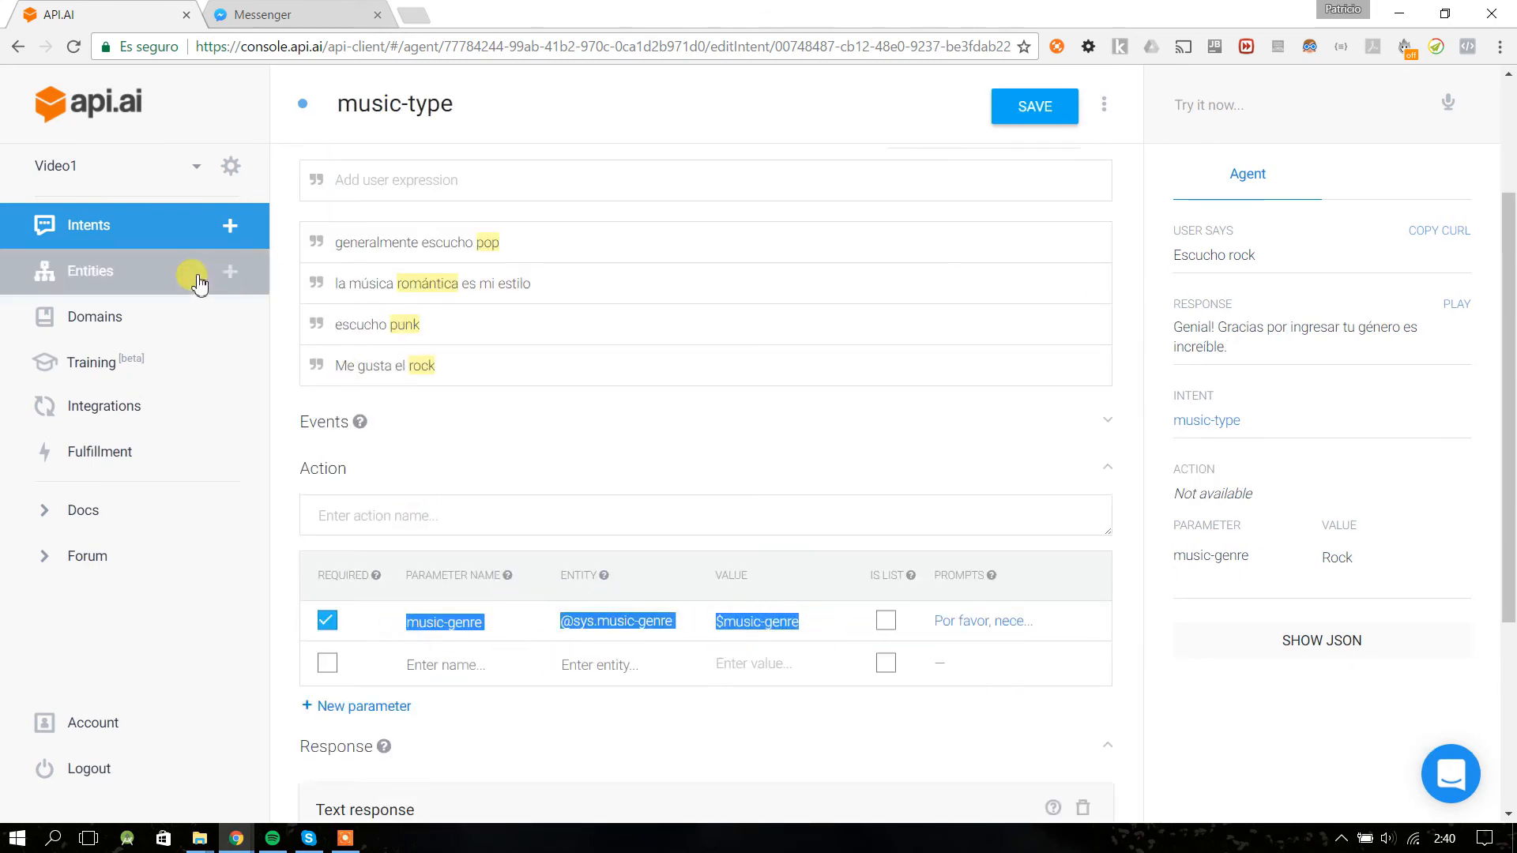
- Return to the intents list, open the favorite-artist intent, and look over its user expressions
{"action": "left_click", "coordinate": [143, 230]}
{"action": "left_click", "coordinate": [365, 313]}
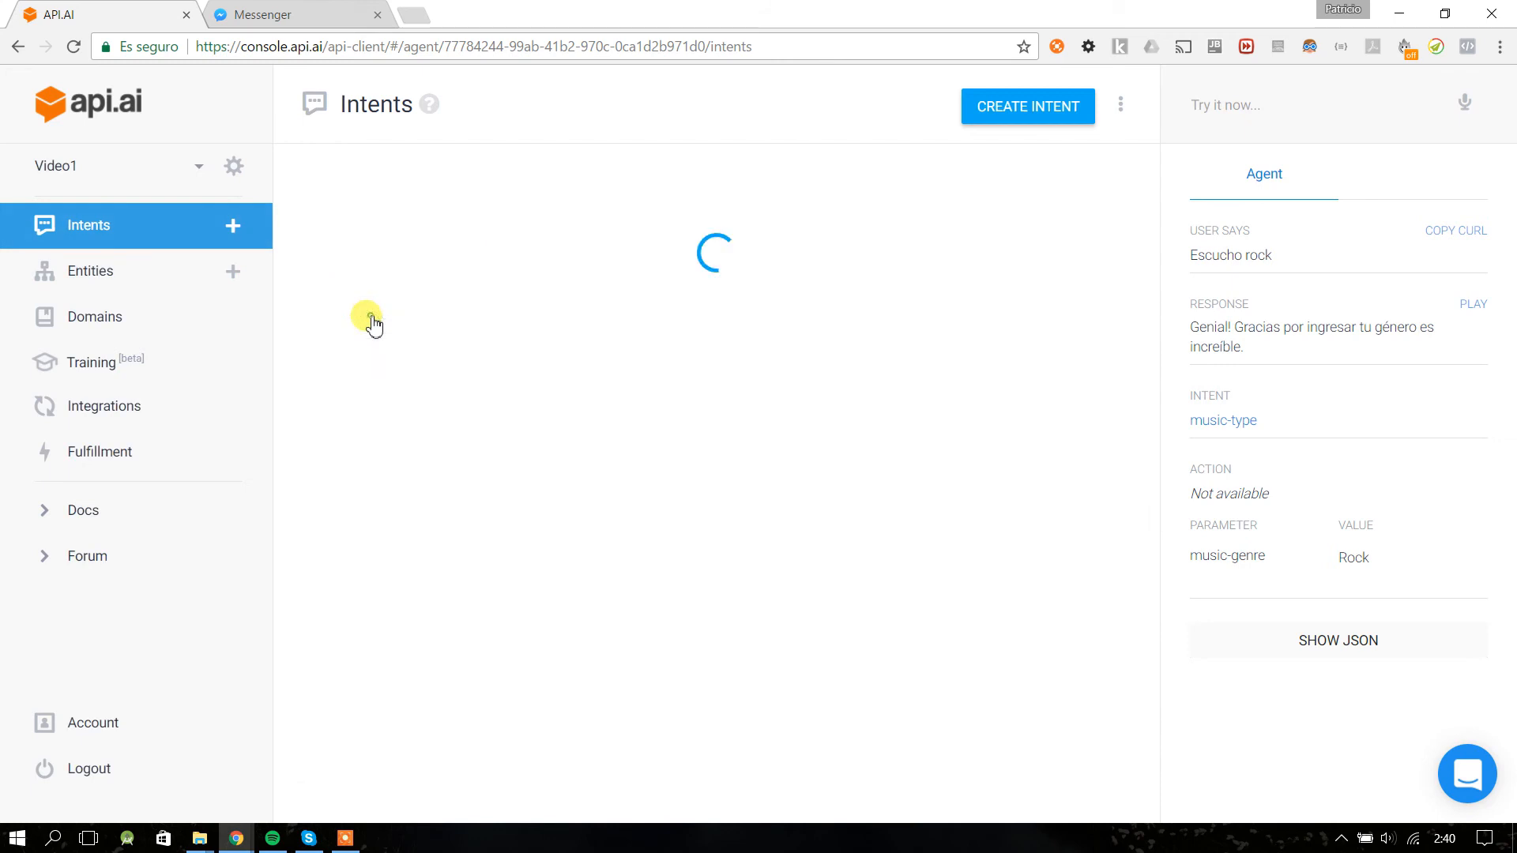
{"action": "scroll", "coordinate": [497, 582], "scroll_direction": "down", "scroll_amount": 2}
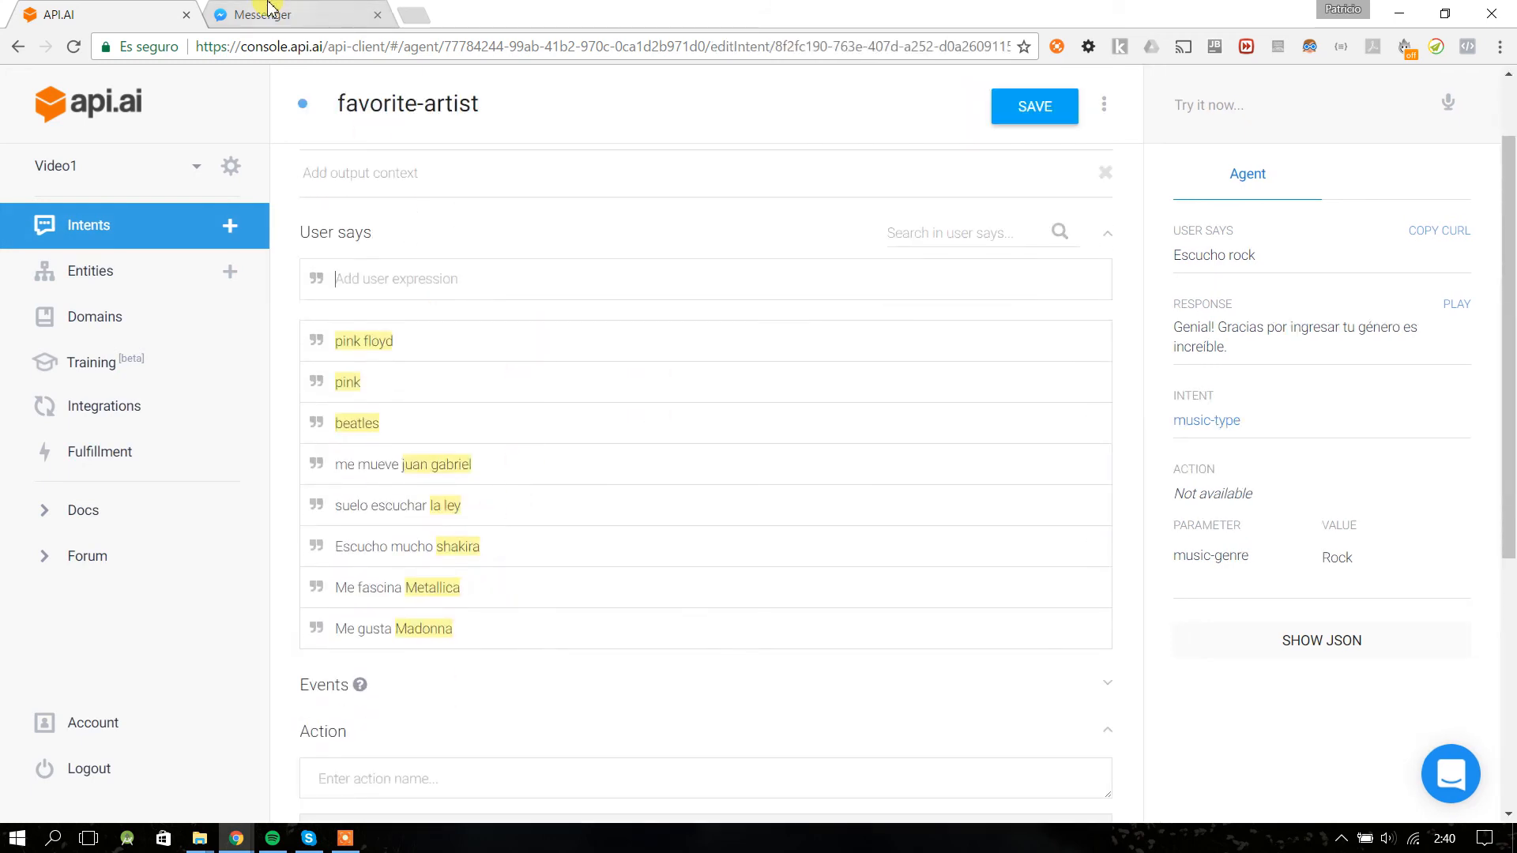
- Switch to Messenger and review the bot's replies to the rock genre and the Pink Floyd artist messages
{"action": "key", "text": "ctrl+Tab"}
{"action": "left_click", "coordinate": [717, 611]}
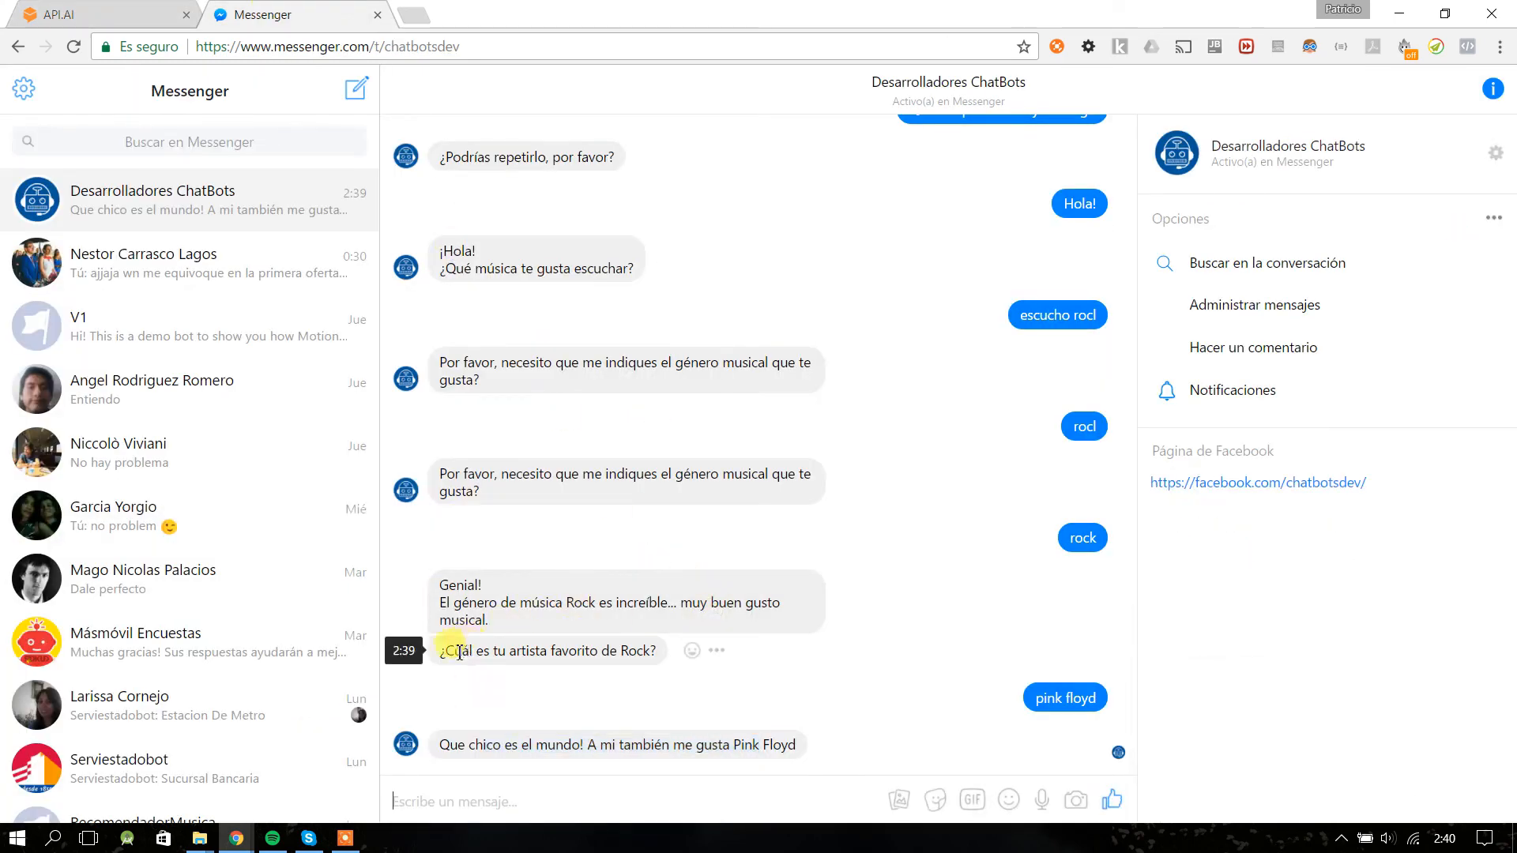
{"action": "left_click_drag", "start_coordinate": [439, 585], "coordinate": [656, 661]}
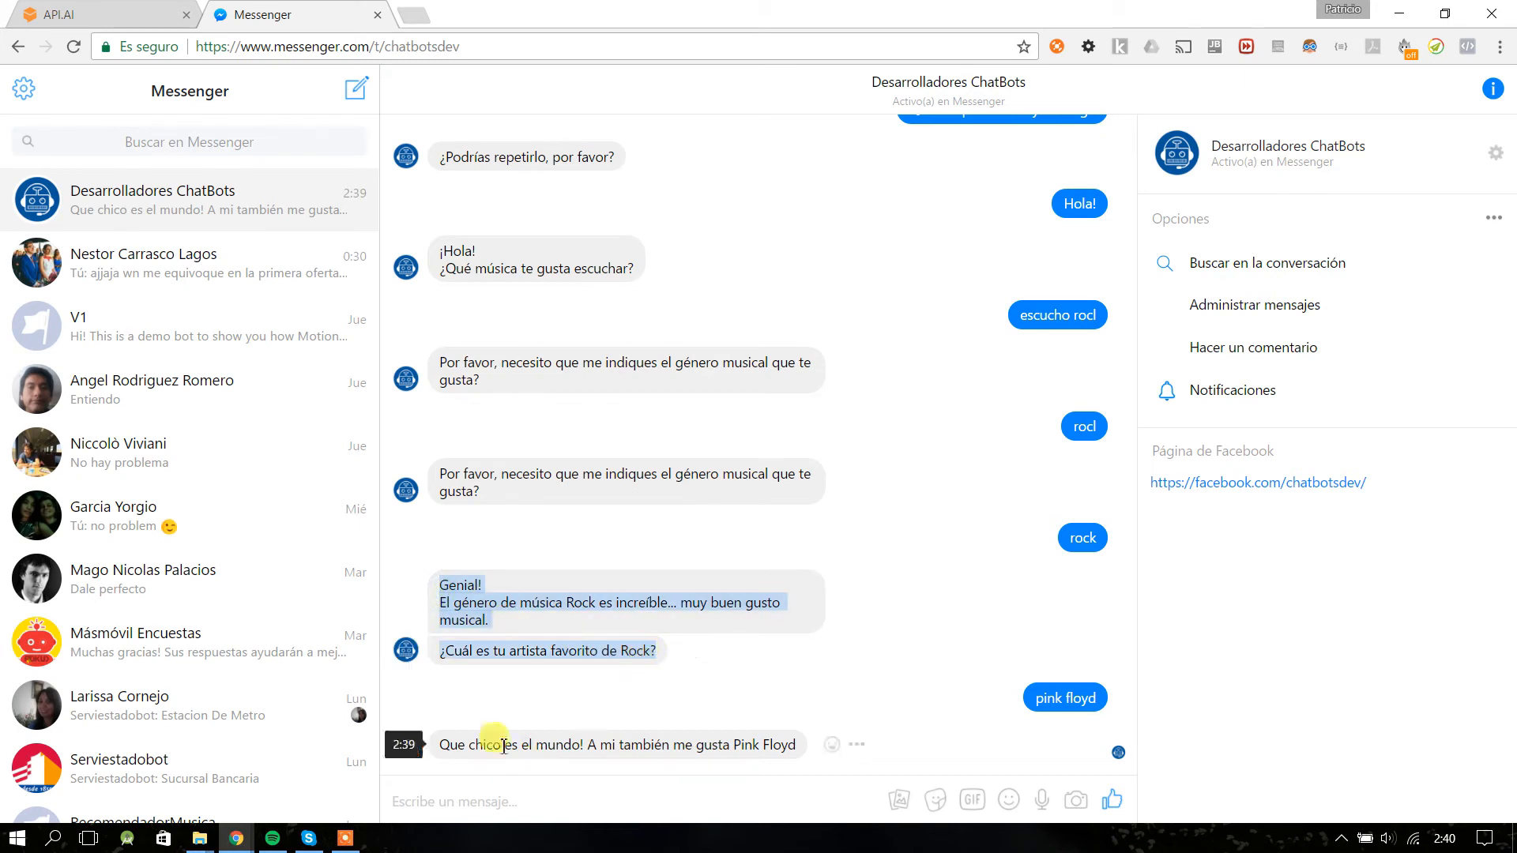
{"action": "left_click_drag", "start_coordinate": [441, 747], "coordinate": [721, 752]}
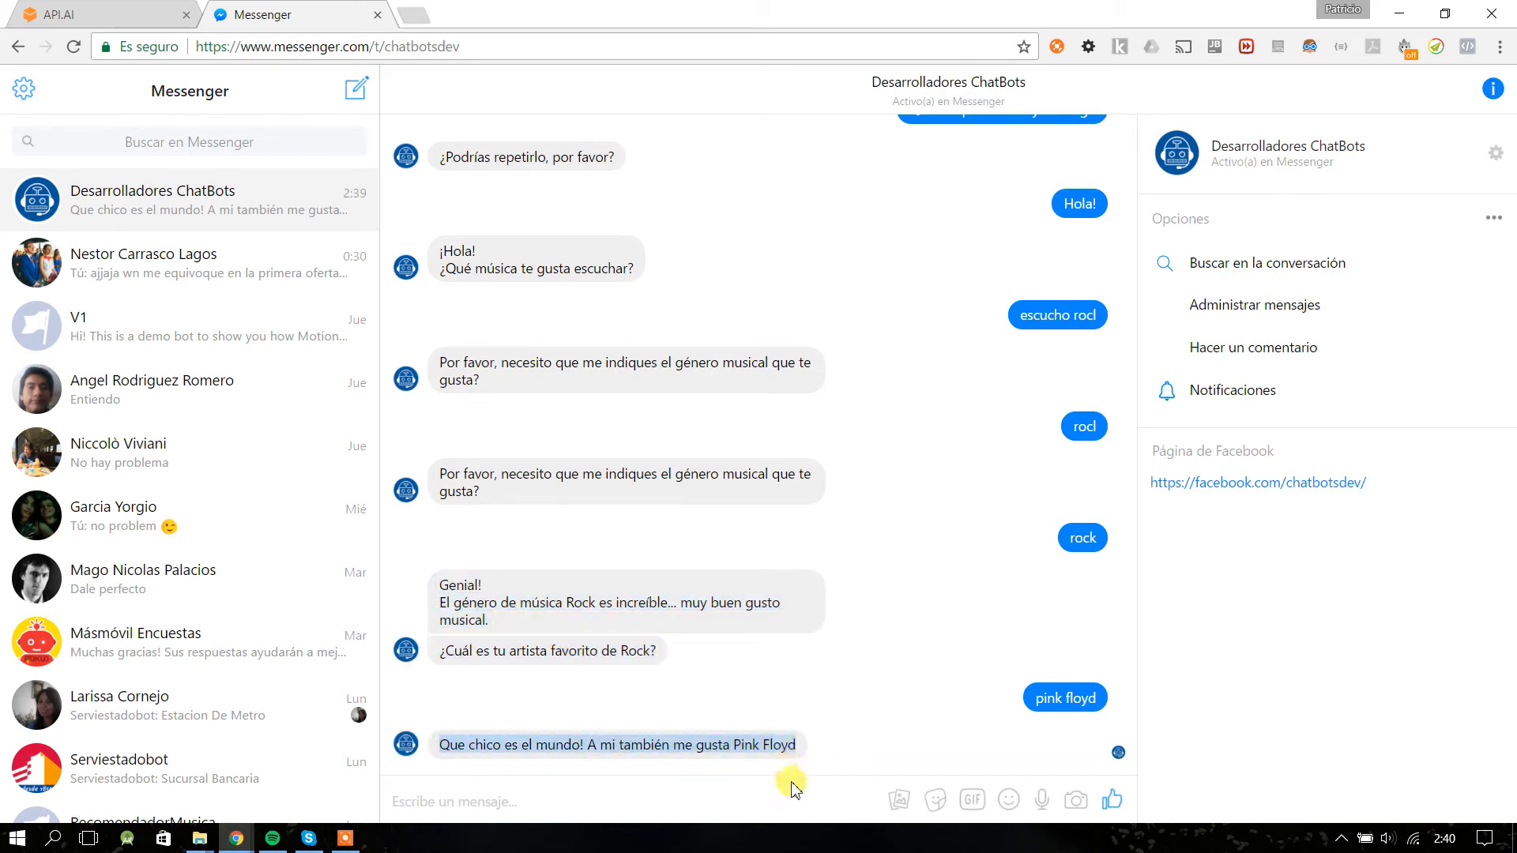
- Switch back to API.AI and examine the favorite-artist intent's music-like input context, music-artist parameter and text response
{"action": "left_click", "coordinate": [119, 11]}
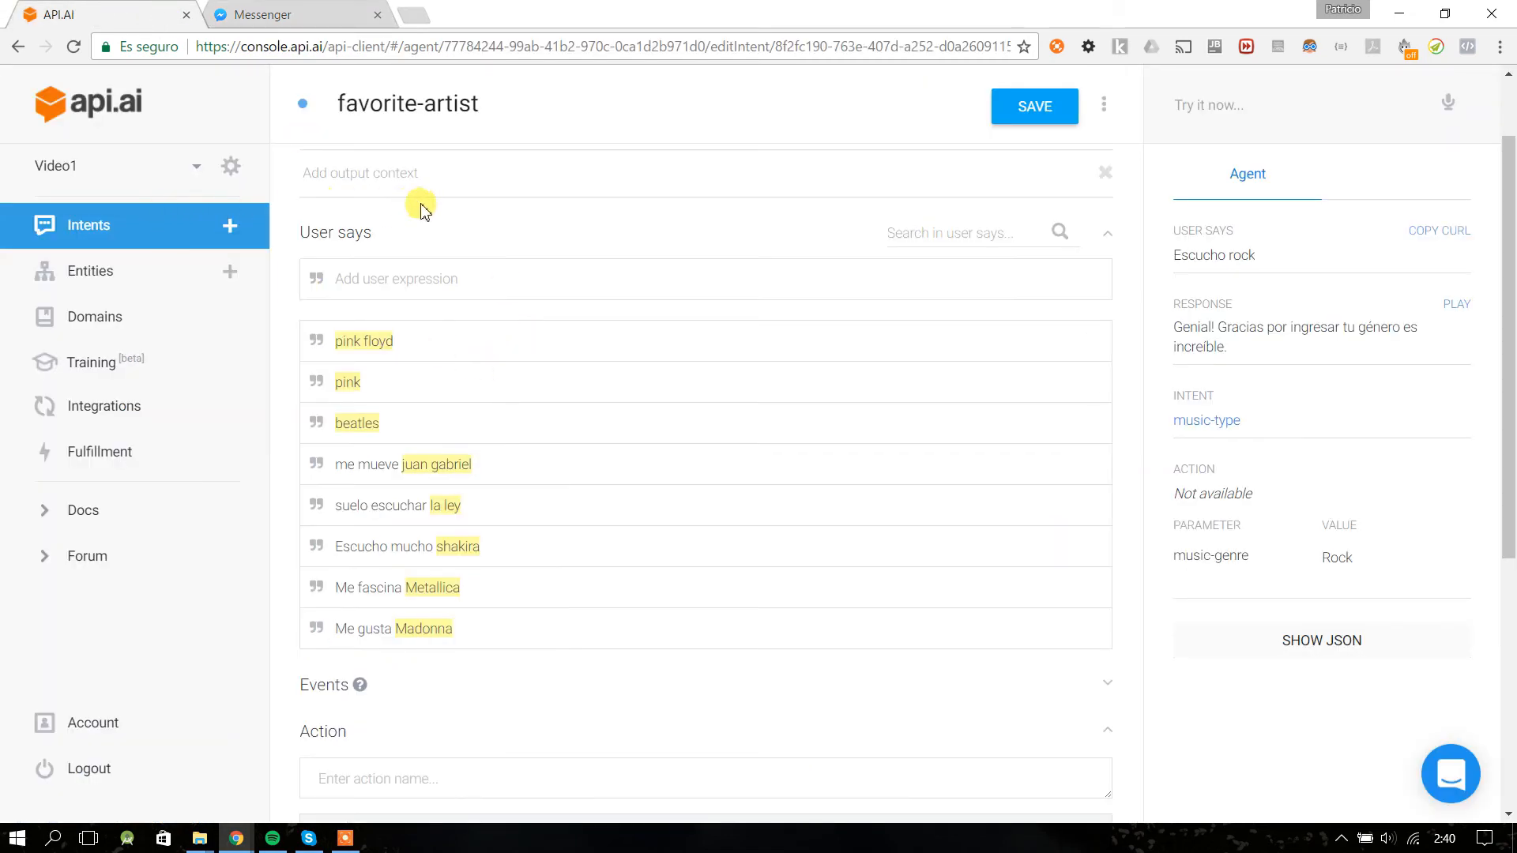
{"action": "scroll", "coordinate": [416, 203], "scroll_direction": "up", "scroll_amount": 1}
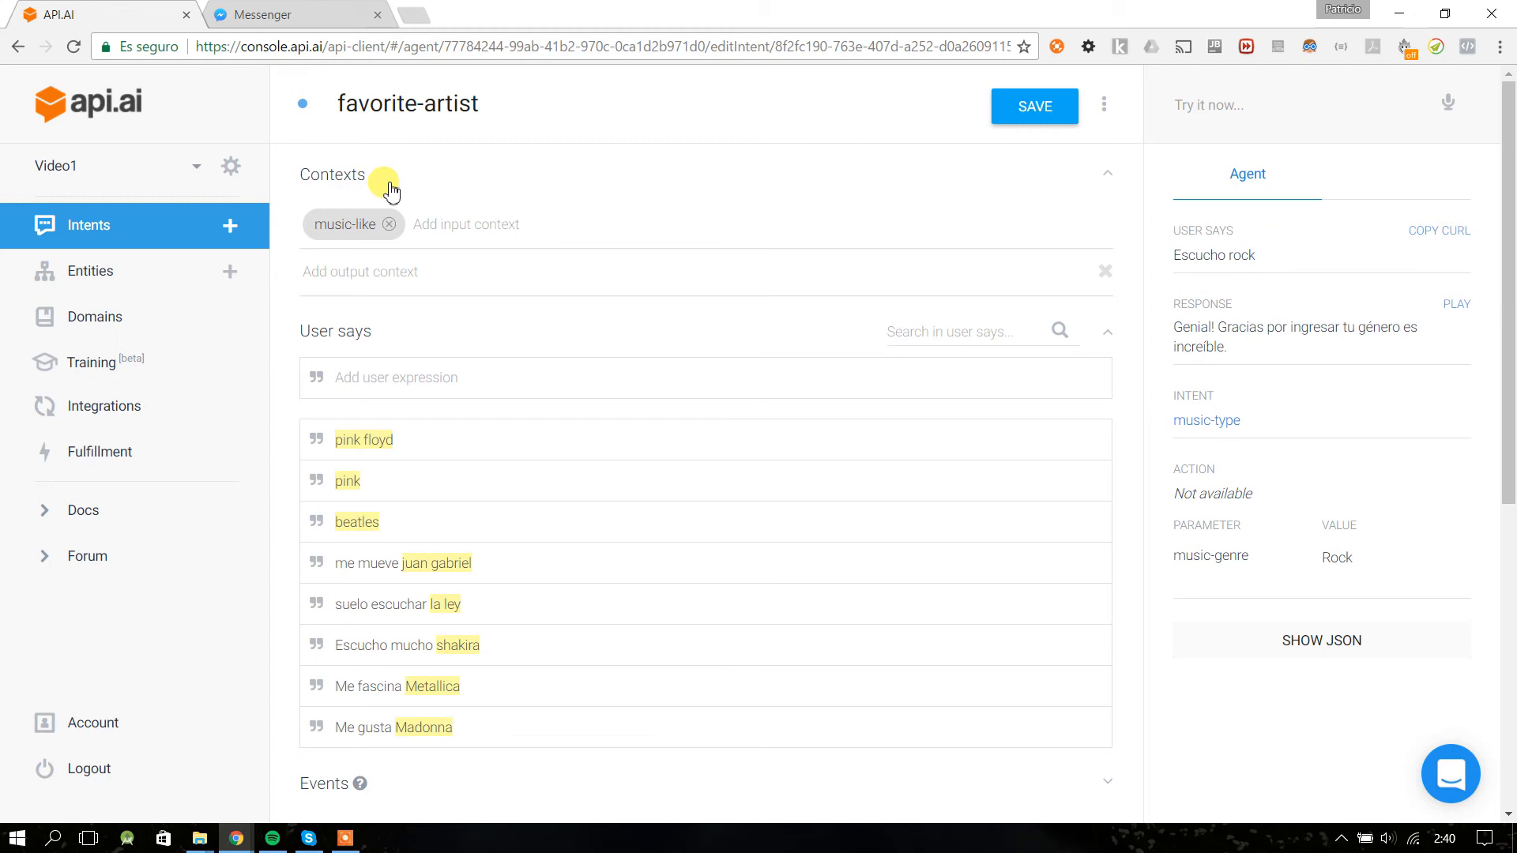
{"action": "scroll", "coordinate": [338, 221], "scroll_direction": "down", "scroll_amount": 4}
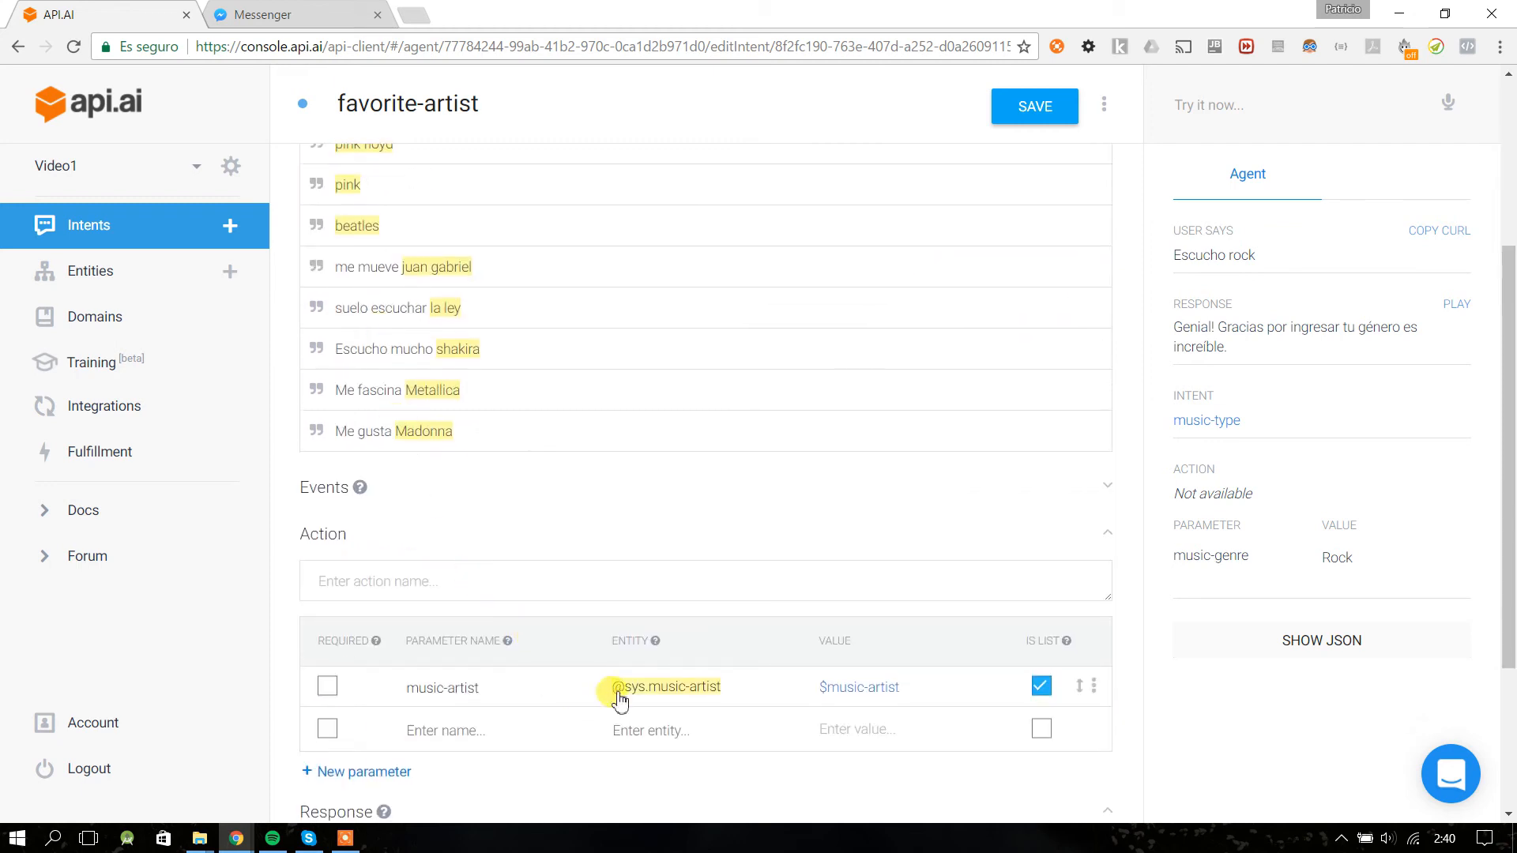
{"action": "scroll", "coordinate": [543, 756], "scroll_direction": "down", "scroll_amount": 1}
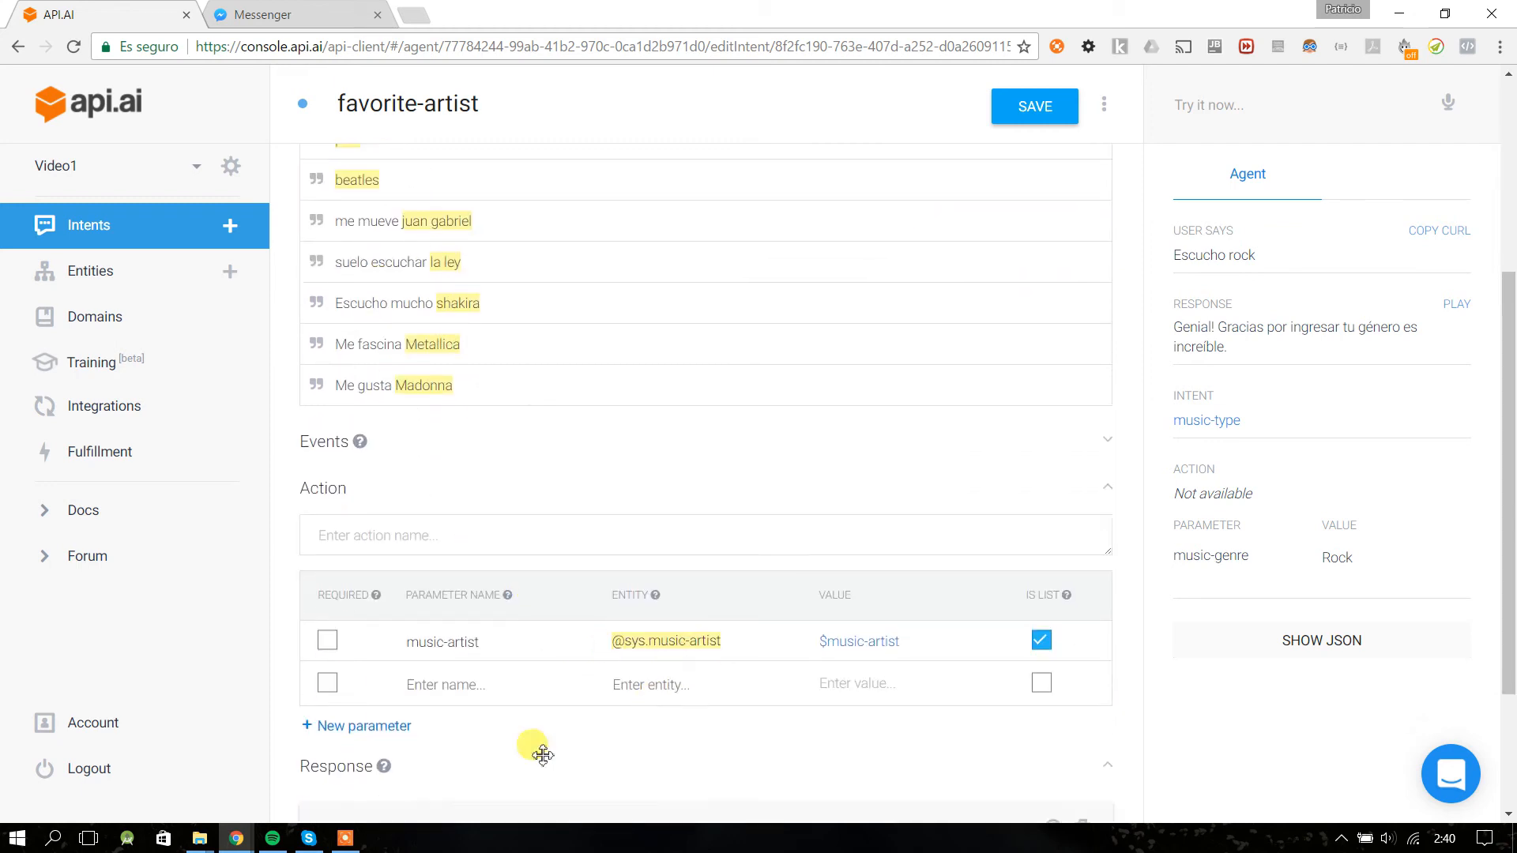
{"action": "scroll", "coordinate": [543, 756], "scroll_direction": "down", "scroll_amount": 2}
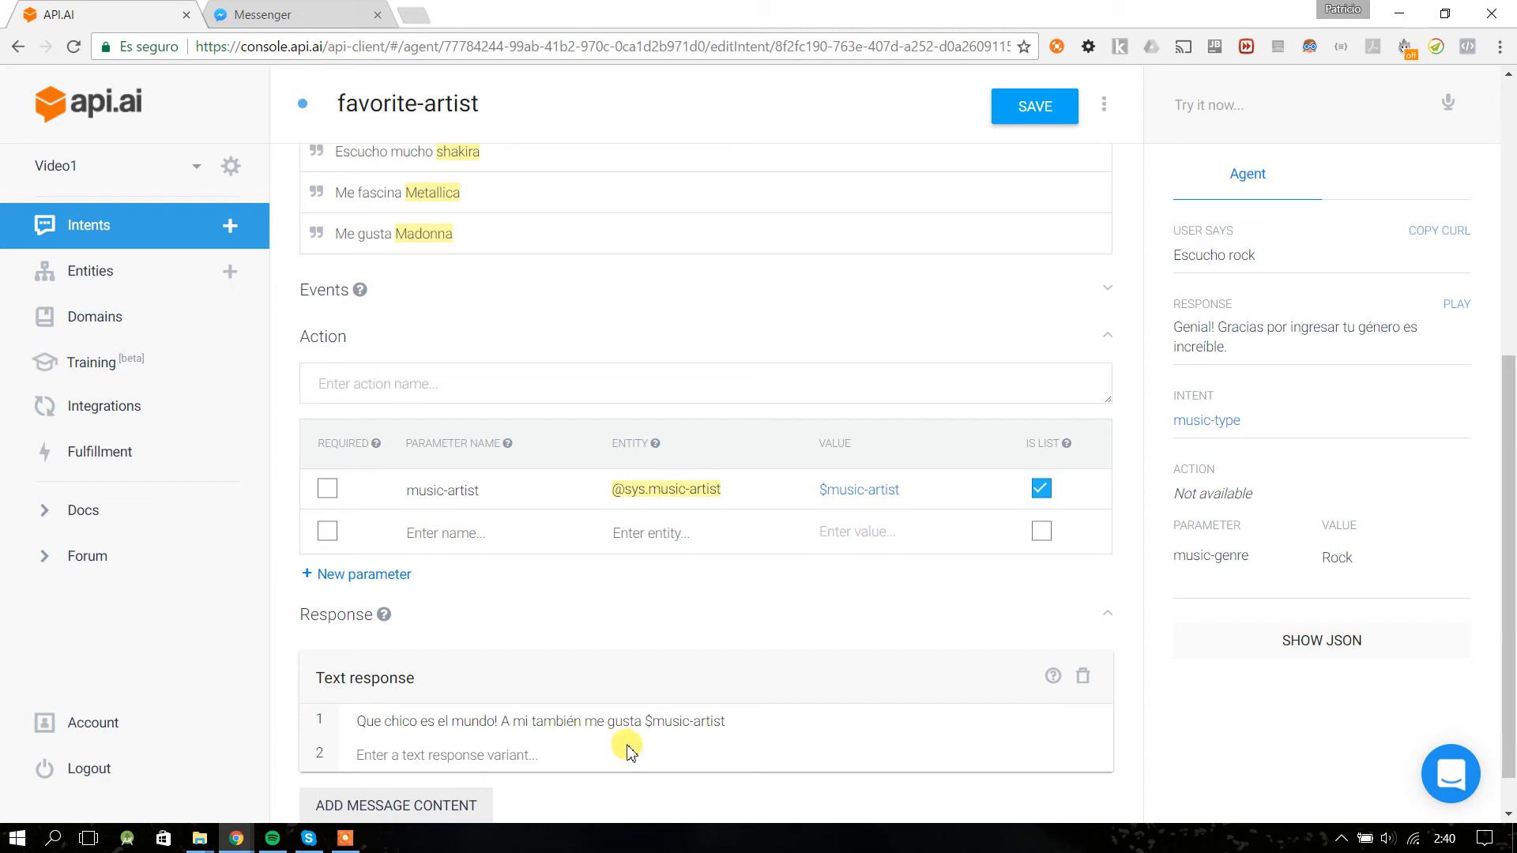
{"action": "scroll", "coordinate": [542, 432], "scroll_direction": "up", "scroll_amount": 1}
{"action": "scroll", "coordinate": [543, 433], "scroll_direction": "up", "scroll_amount": 6}
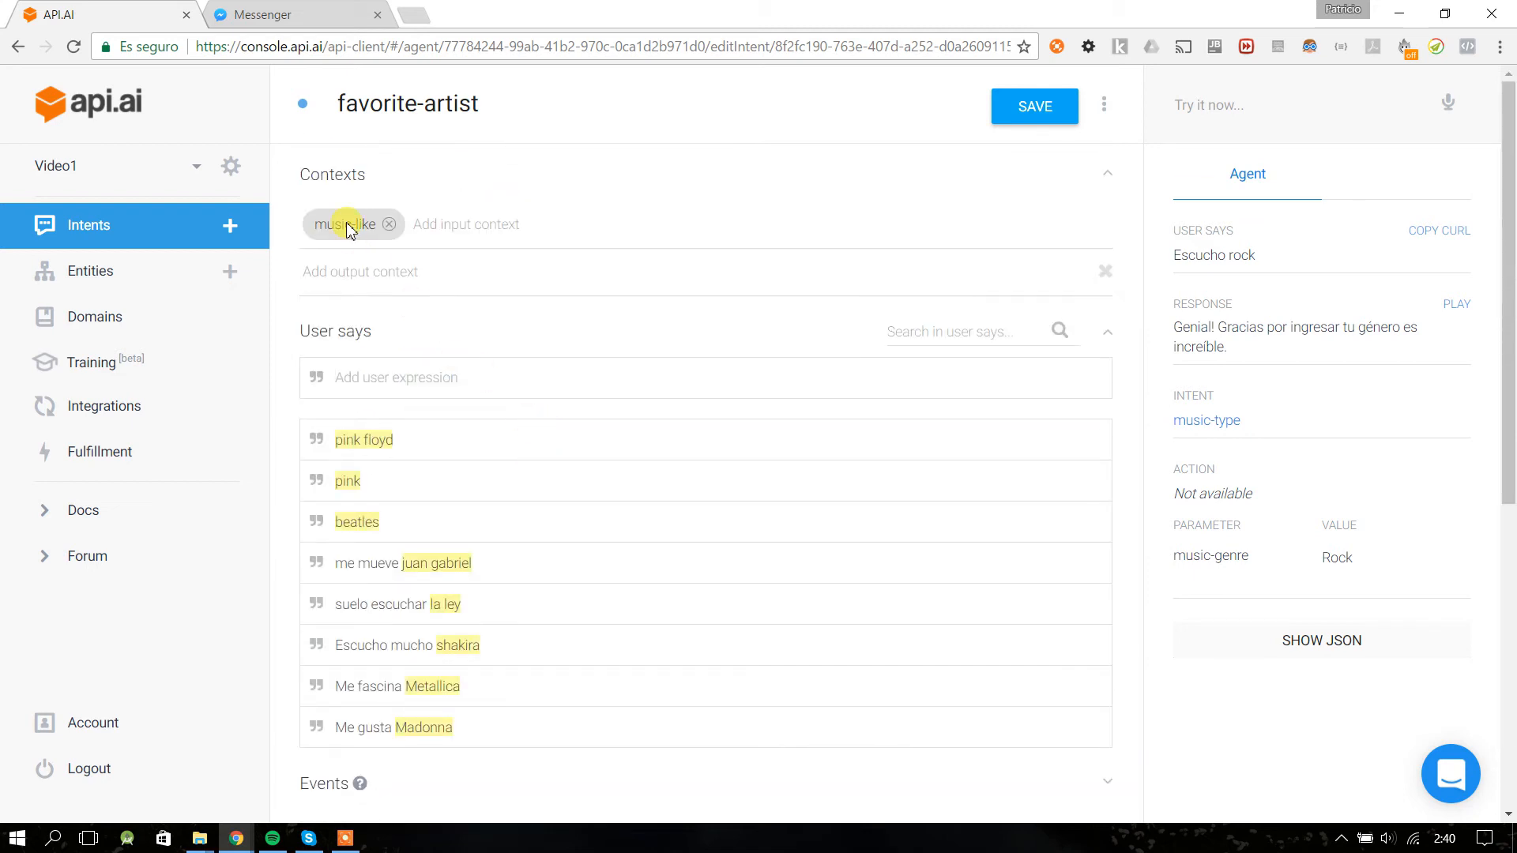
{"action": "left_click_drag", "start_coordinate": [317, 226], "coordinate": [382, 231]}
- Open the music-type intent from the intents list and examine its music-genre parameter and music-like output context
{"action": "left_click", "coordinate": [144, 225]}
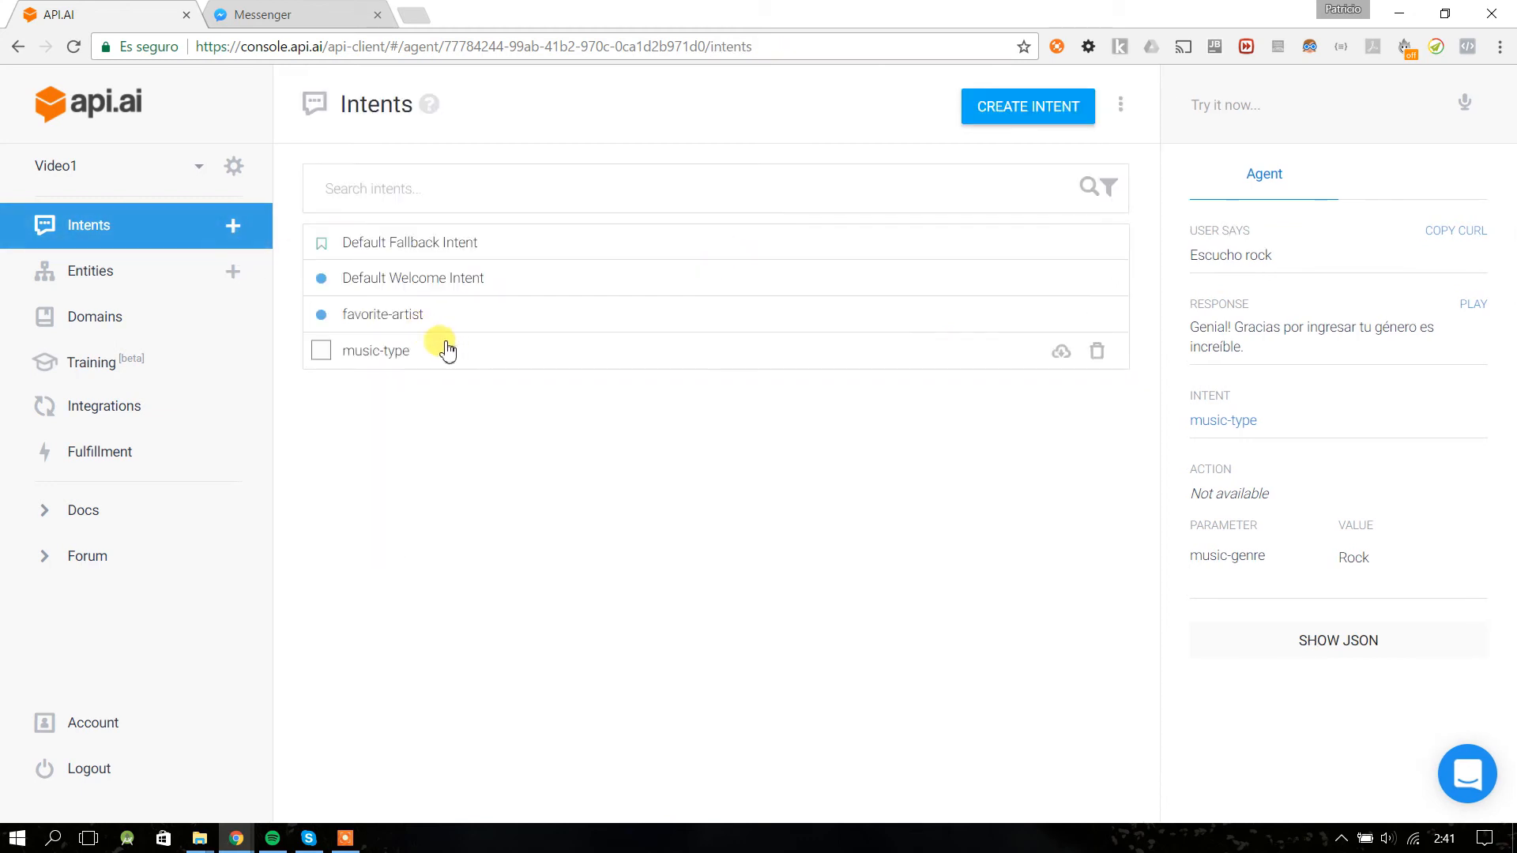
{"action": "left_click", "coordinate": [395, 356]}
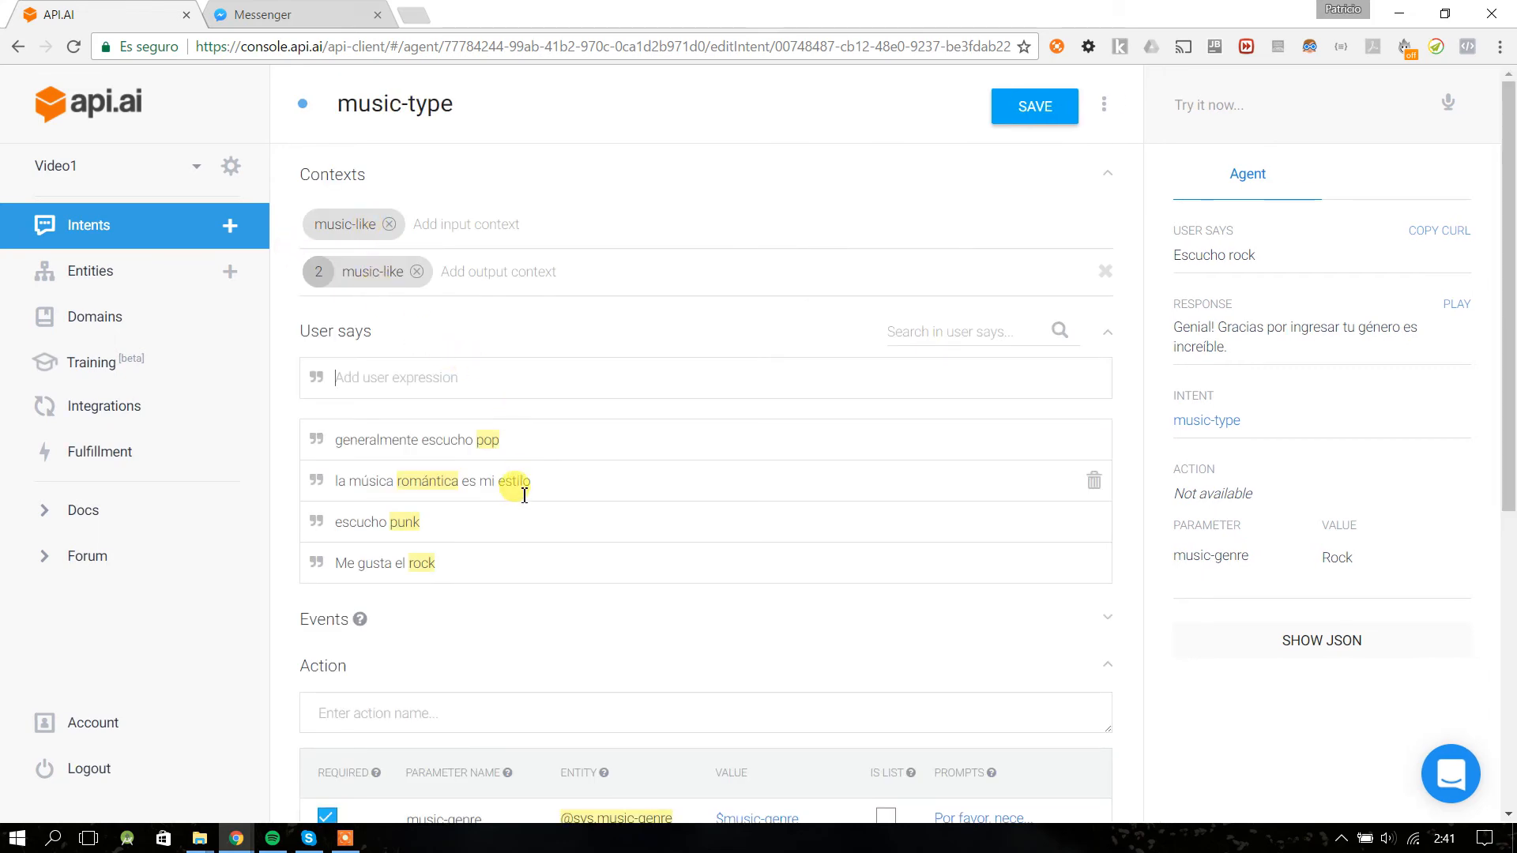
{"action": "scroll", "coordinate": [524, 494], "scroll_direction": "down", "scroll_amount": 4}
{"action": "left_click_drag", "start_coordinate": [563, 523], "coordinate": [830, 525]}
{"action": "scroll", "coordinate": [356, 272], "scroll_direction": "up", "scroll_amount": 4}
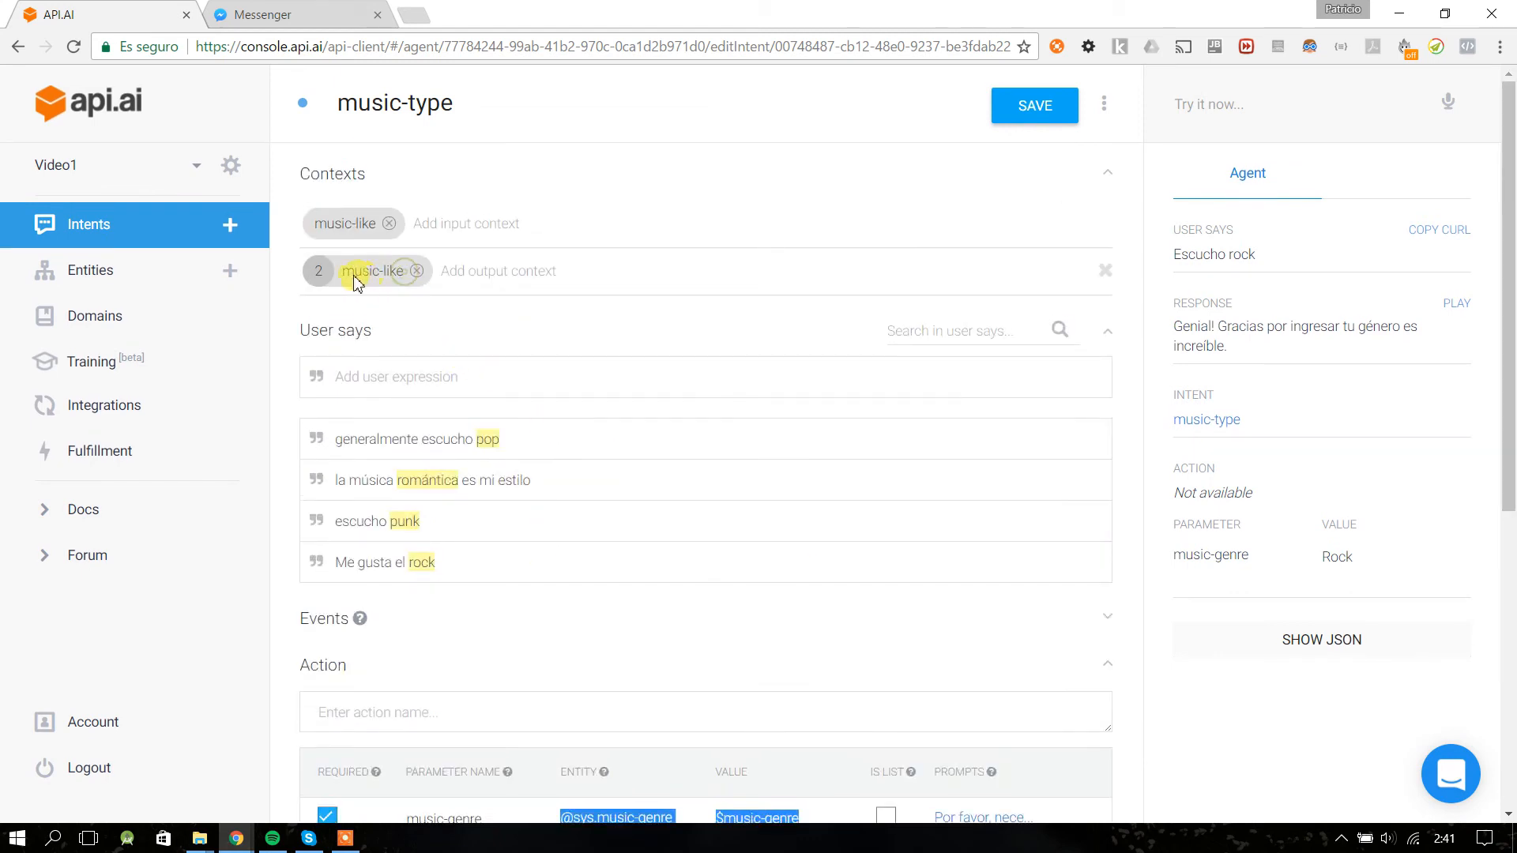
{"action": "left_click_drag", "start_coordinate": [345, 283], "coordinate": [417, 276]}
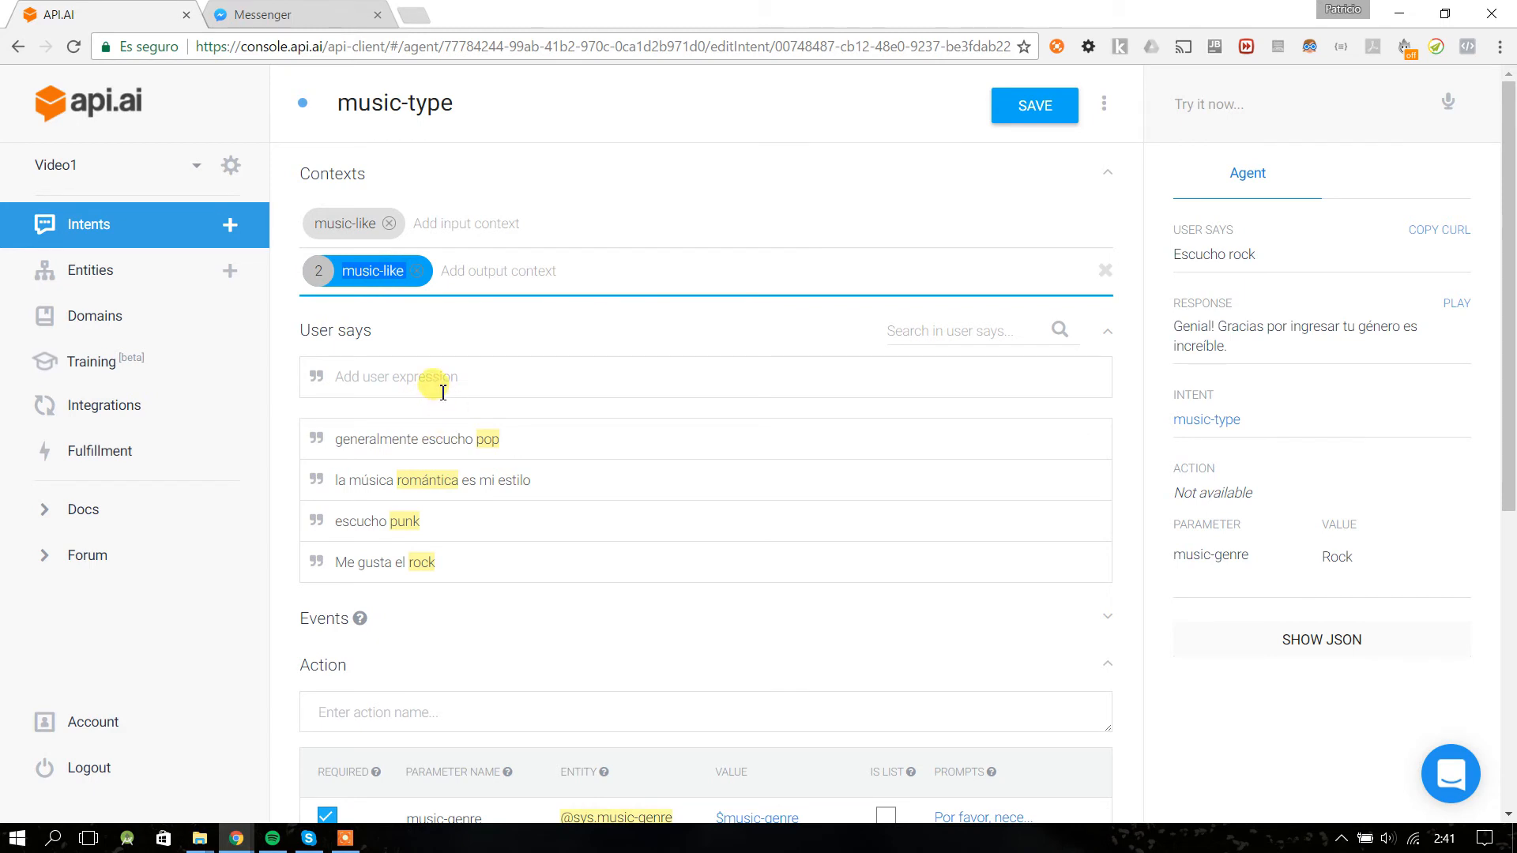
- Reopen the favorite-artist intent from the intents list and compare its music-like input context with its music-artist parameter
{"action": "left_click", "coordinate": [147, 226]}
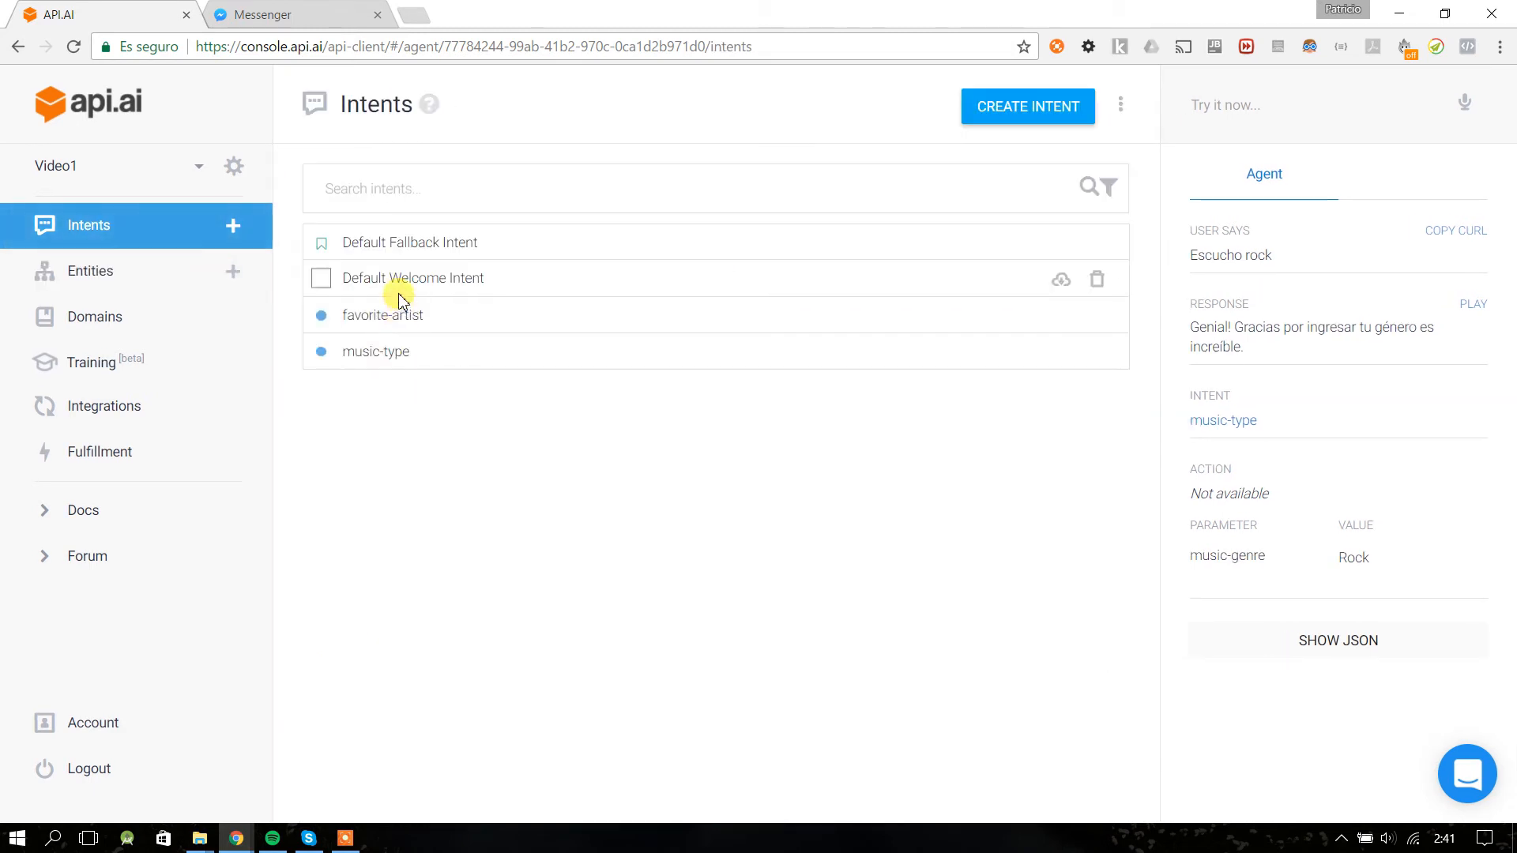
{"action": "left_click", "coordinate": [390, 315]}
{"action": "left_click_drag", "start_coordinate": [324, 229], "coordinate": [379, 236]}
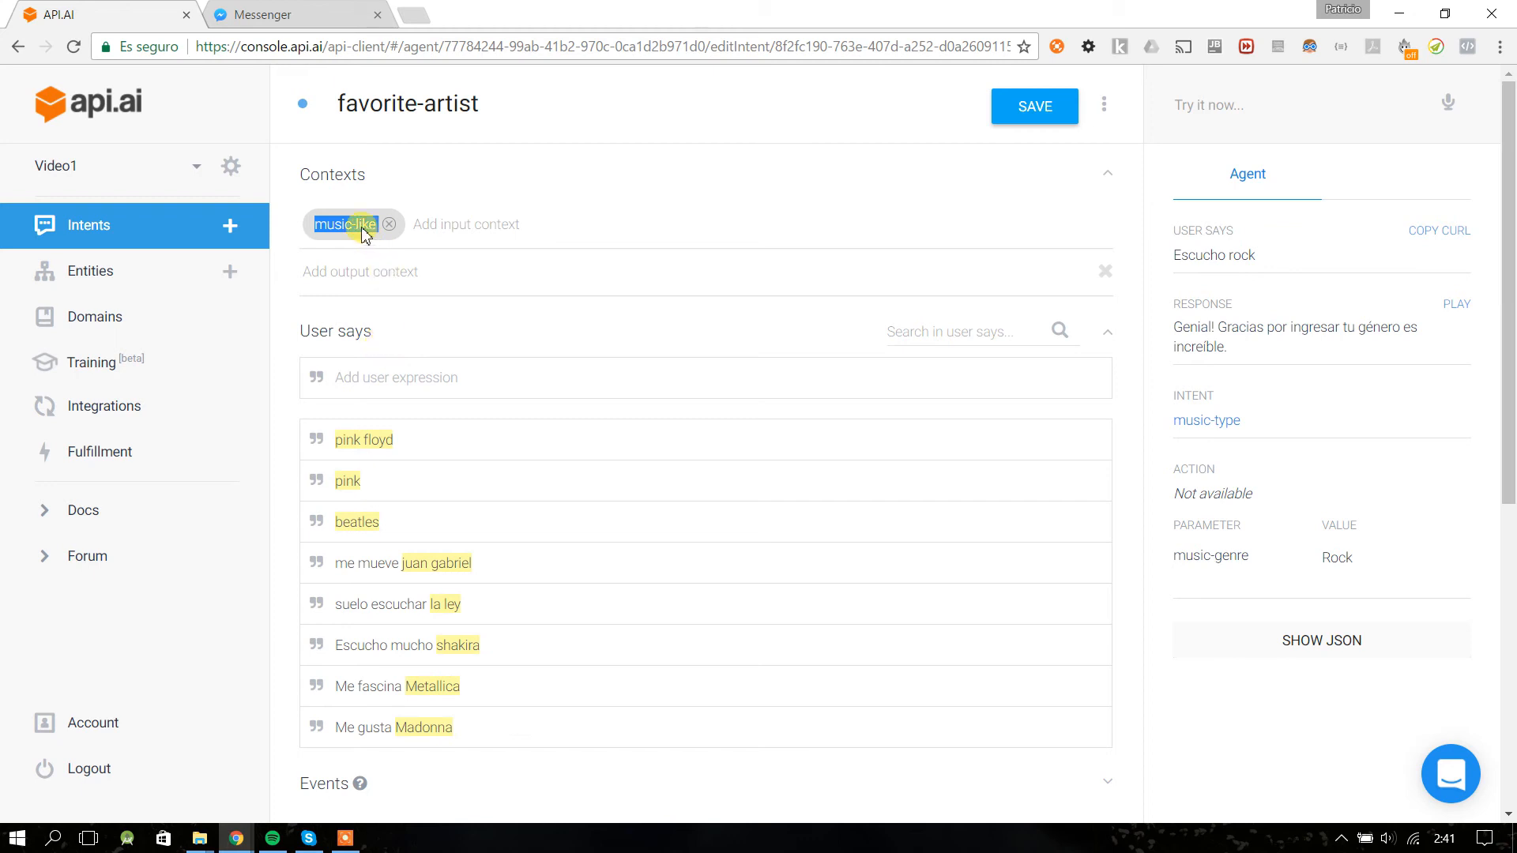
{"action": "scroll", "coordinate": [422, 455], "scroll_direction": "down", "scroll_amount": 5}
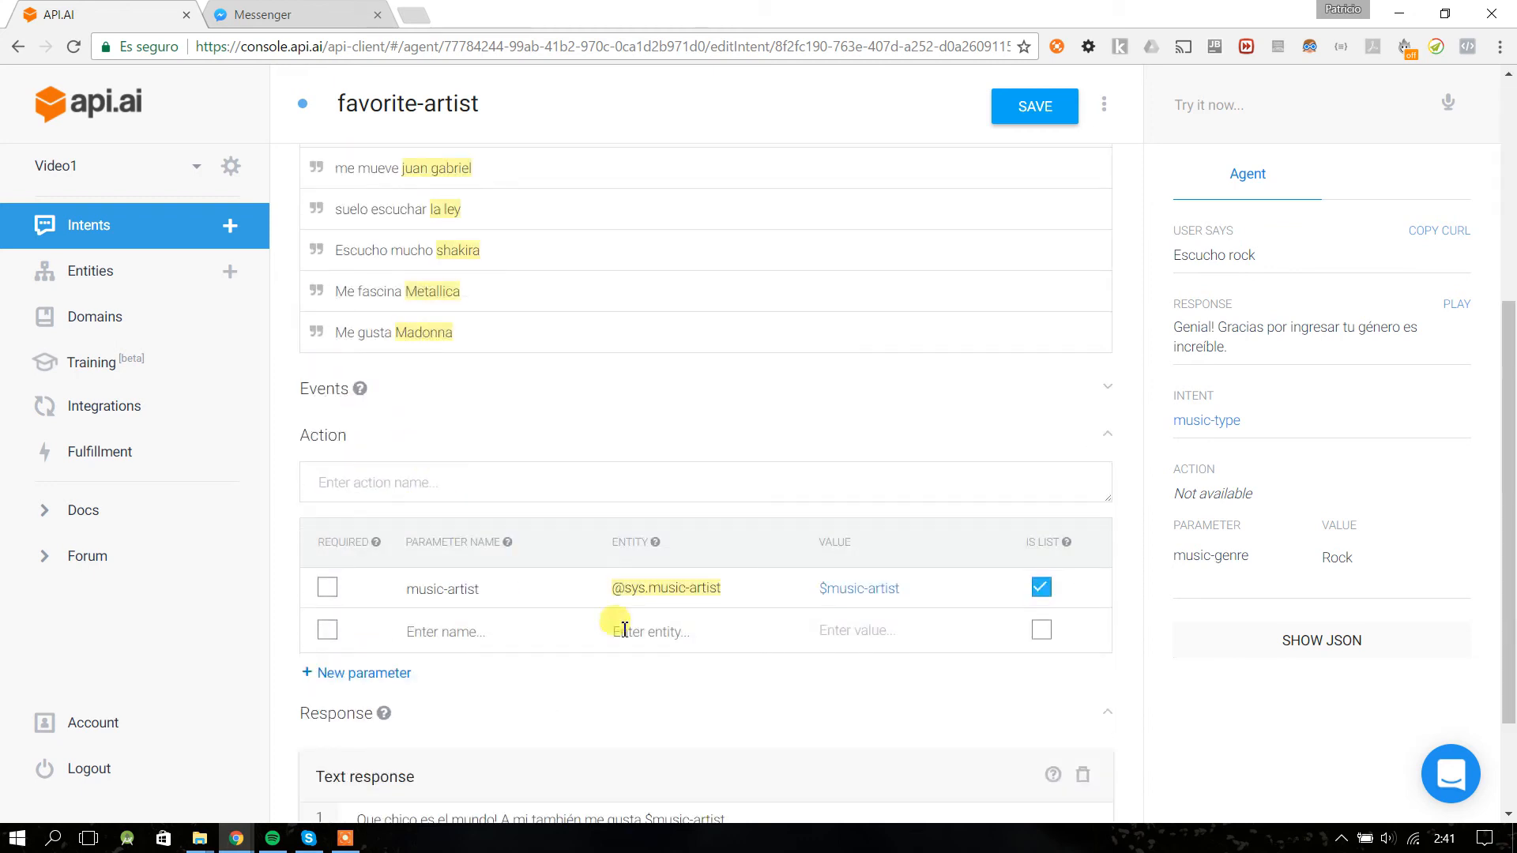
- Review the favorite-artist intent's input context, user expressions, parameters and text response
{"action": "scroll", "coordinate": [484, 484], "scroll_direction": "up", "scroll_amount": 4}
{"action": "scroll", "coordinate": [483, 490], "scroll_direction": "up", "scroll_amount": 1}
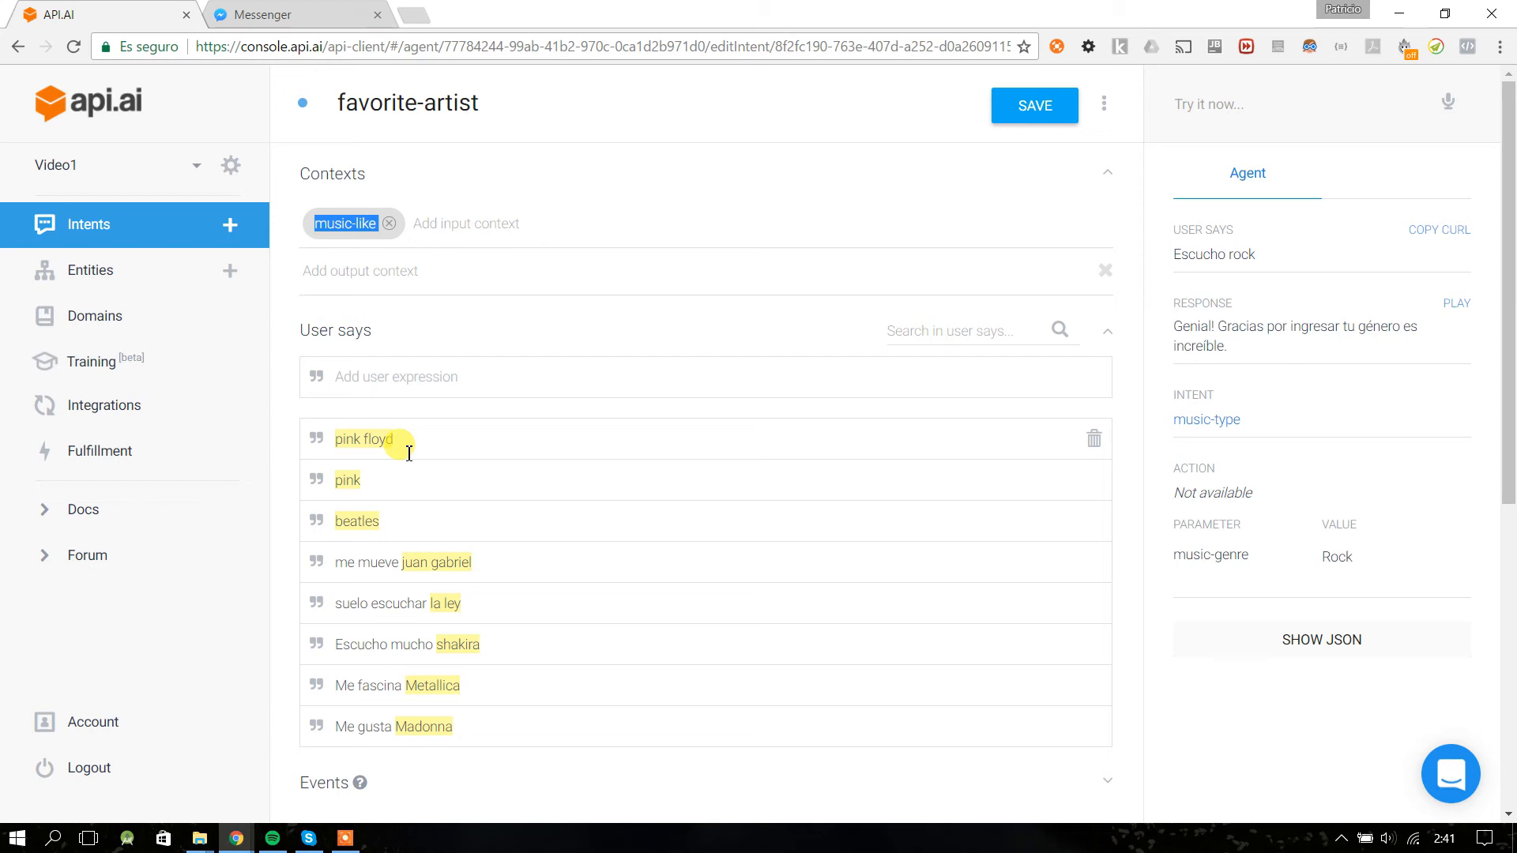
{"action": "scroll", "coordinate": [411, 450], "scroll_direction": "down", "scroll_amount": 3}
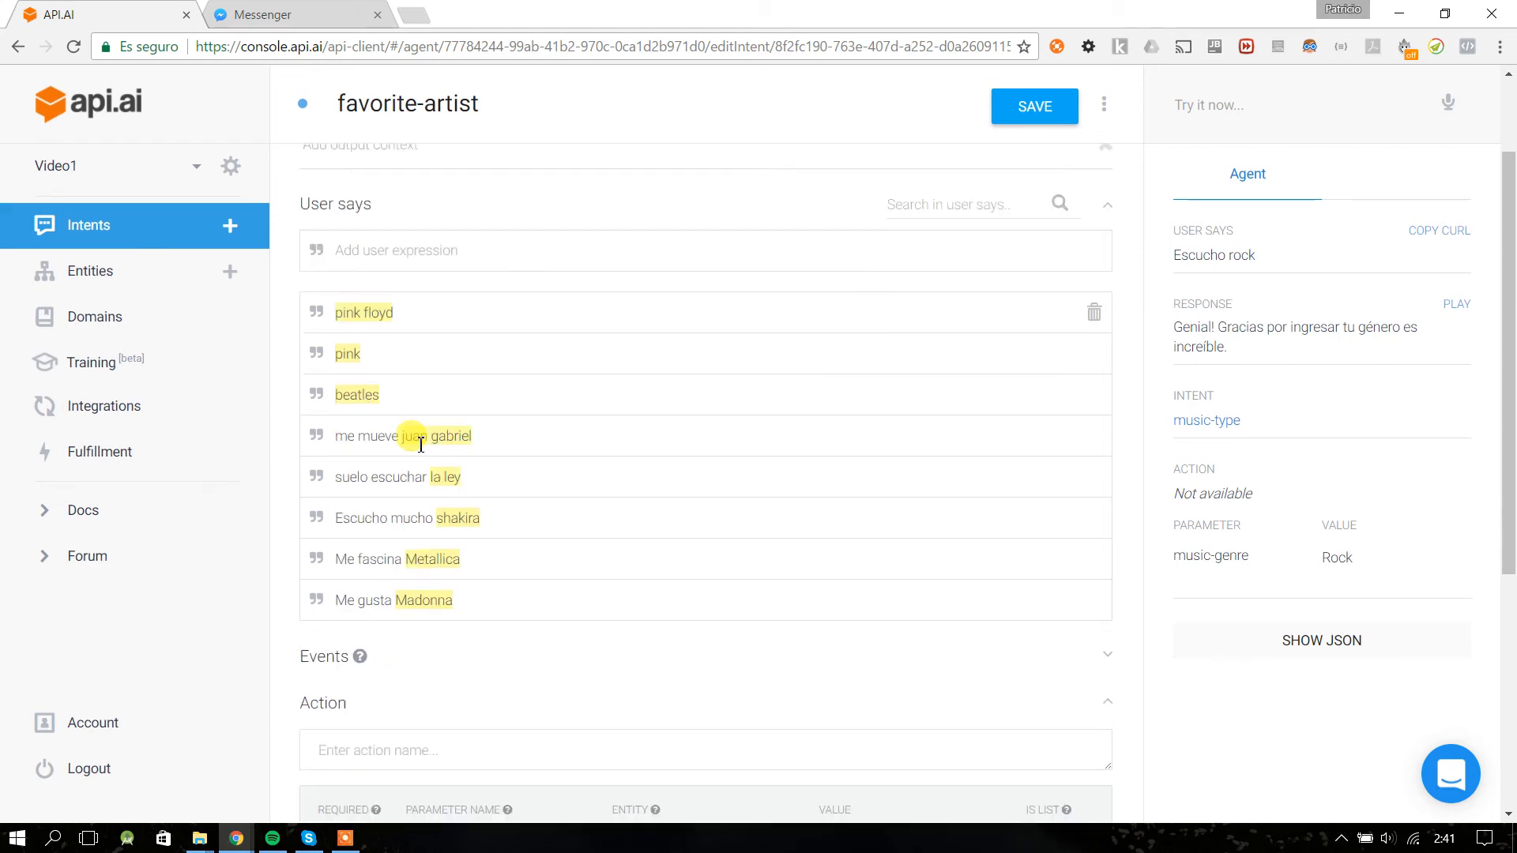
{"action": "scroll", "coordinate": [569, 532], "scroll_direction": "down", "scroll_amount": 3}
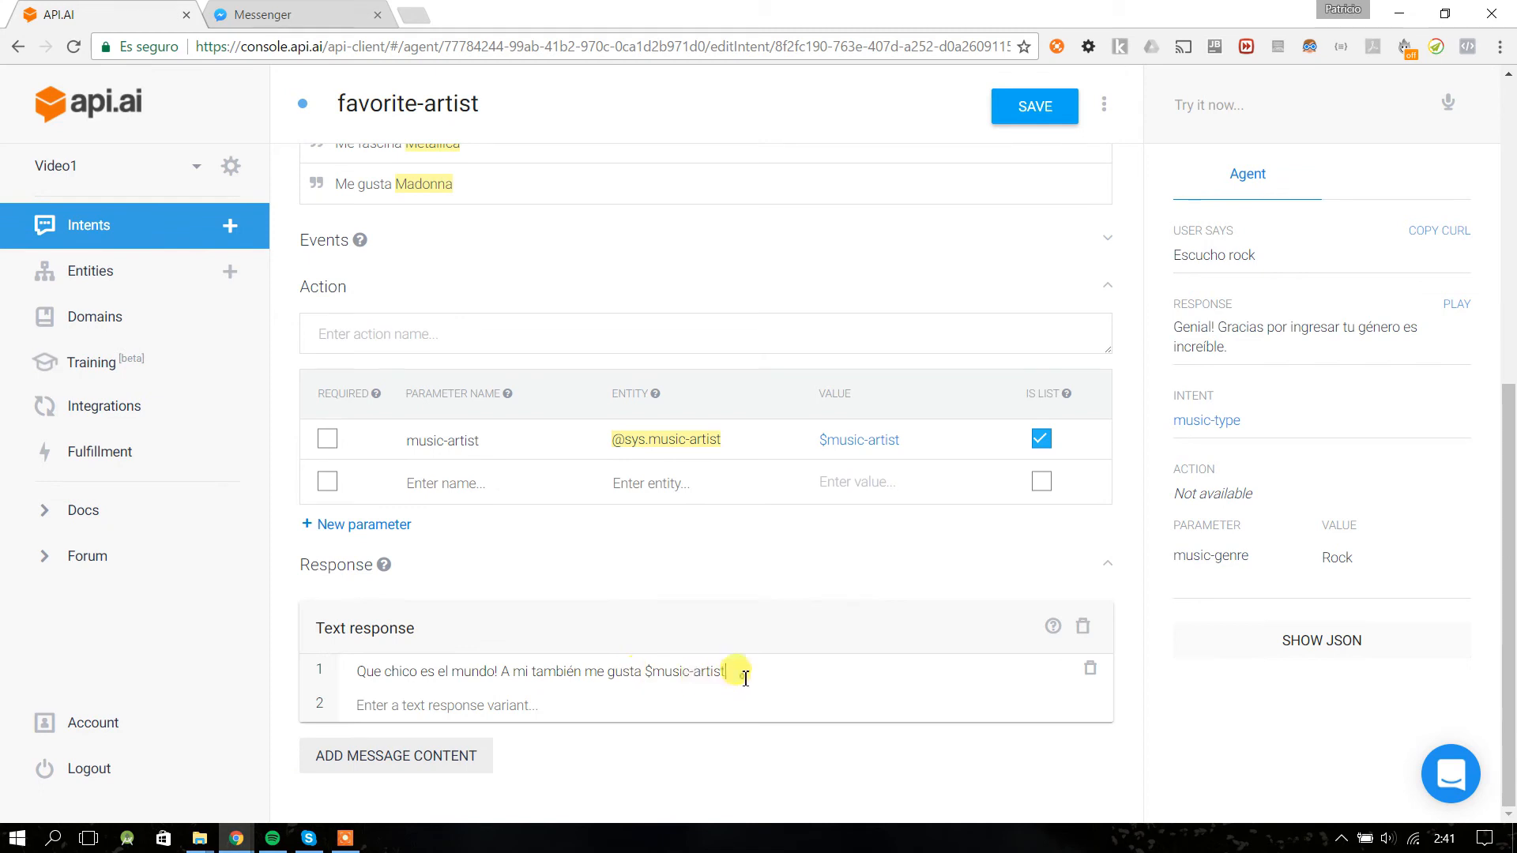
{"action": "left_click_drag", "start_coordinate": [365, 671], "coordinate": [780, 668]}
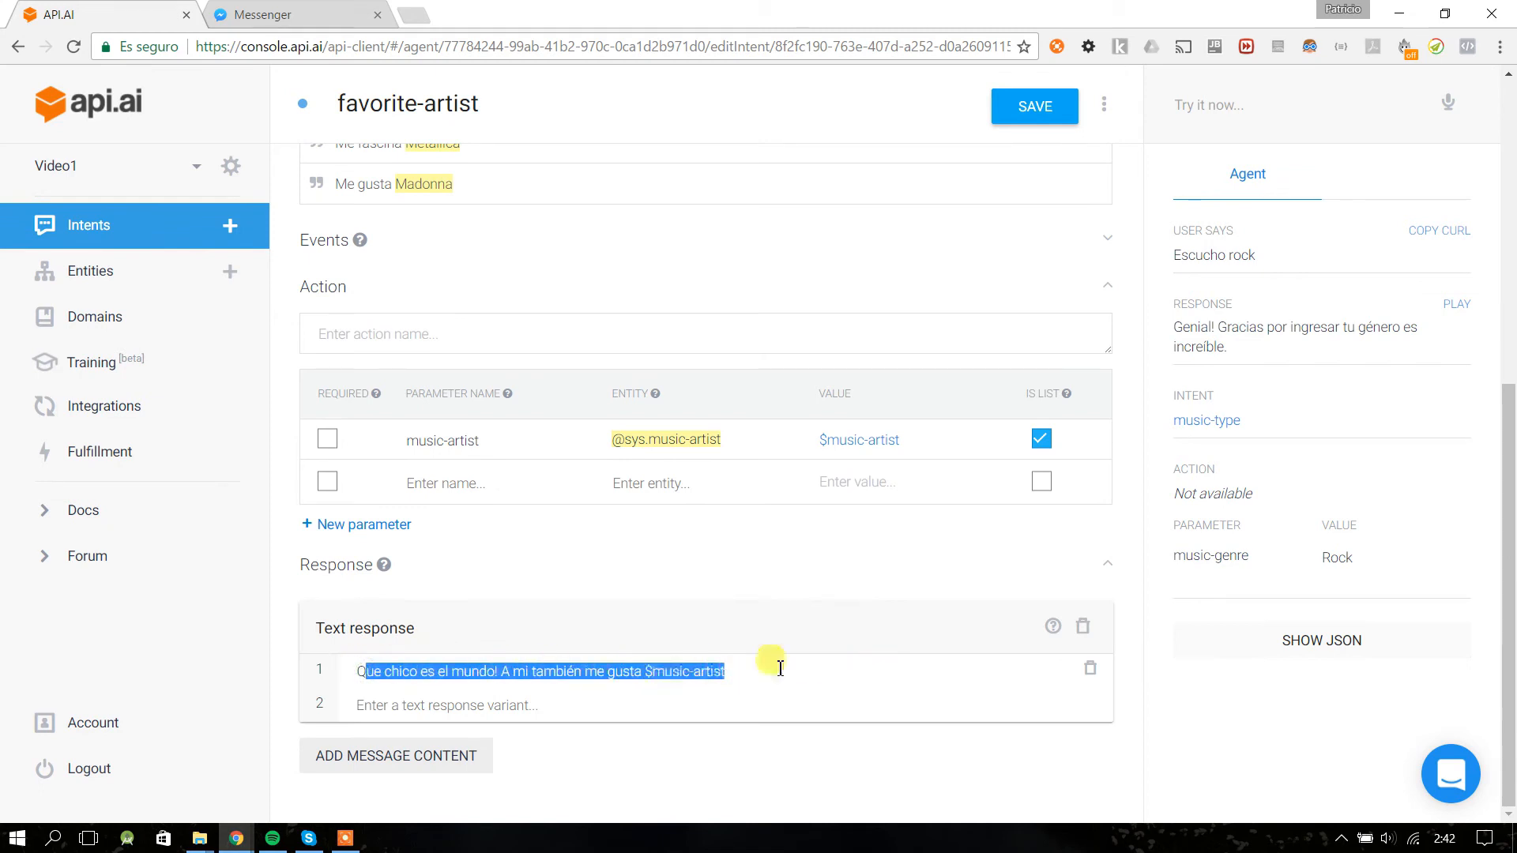
{"action": "left_click", "coordinate": [668, 484]}
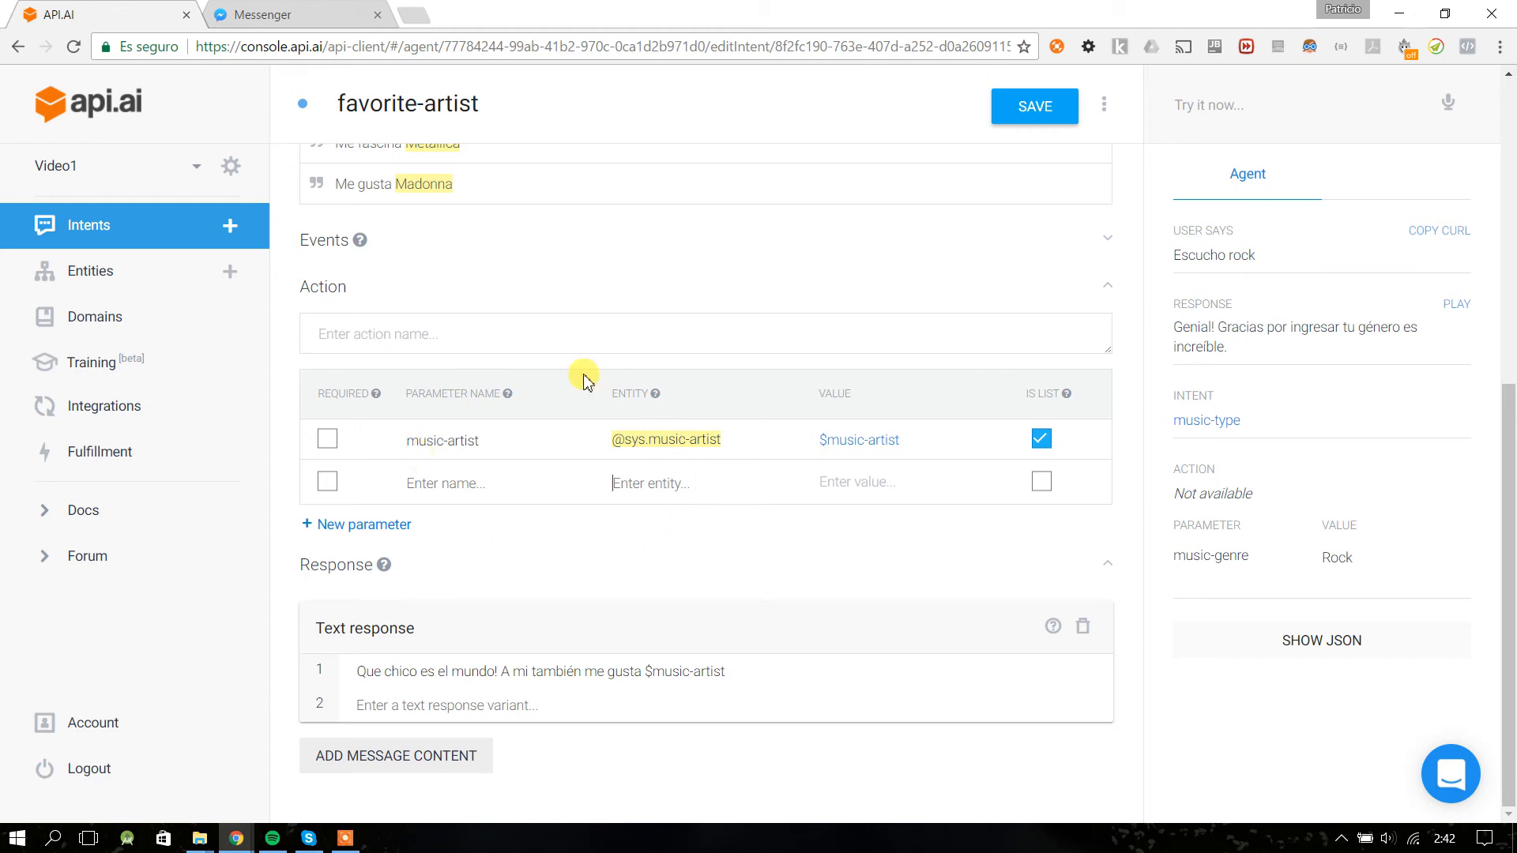
{"action": "scroll", "coordinate": [585, 382], "scroll_direction": "up", "scroll_amount": 3}
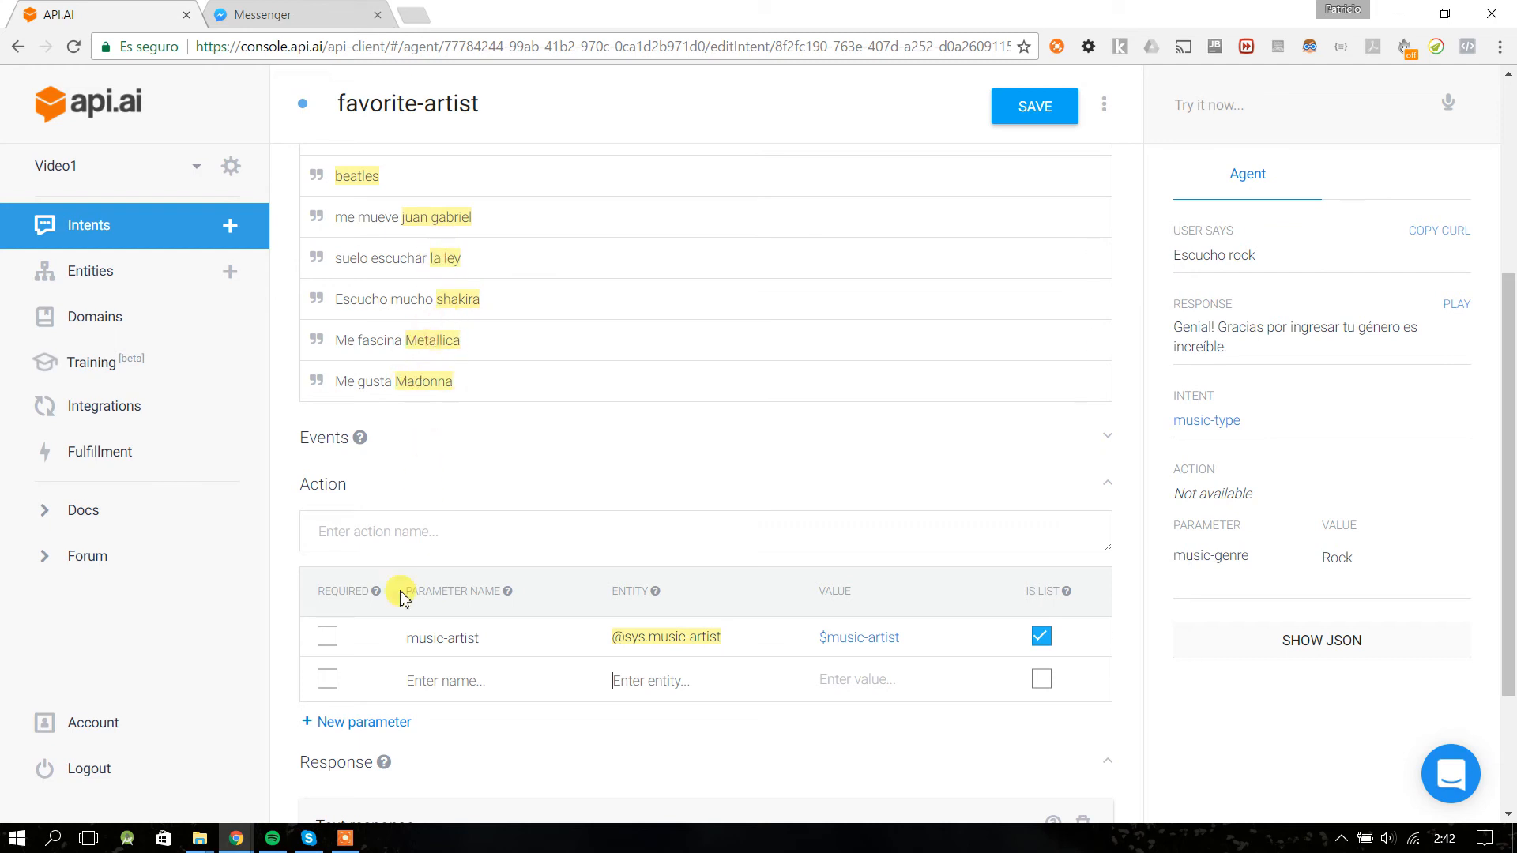
{"action": "left_click", "coordinate": [685, 681]}
{"action": "type", "text": "@sys.mu"}
{"action": "left_click", "coordinate": [692, 760]}
{"action": "left_click", "coordinate": [878, 684]}
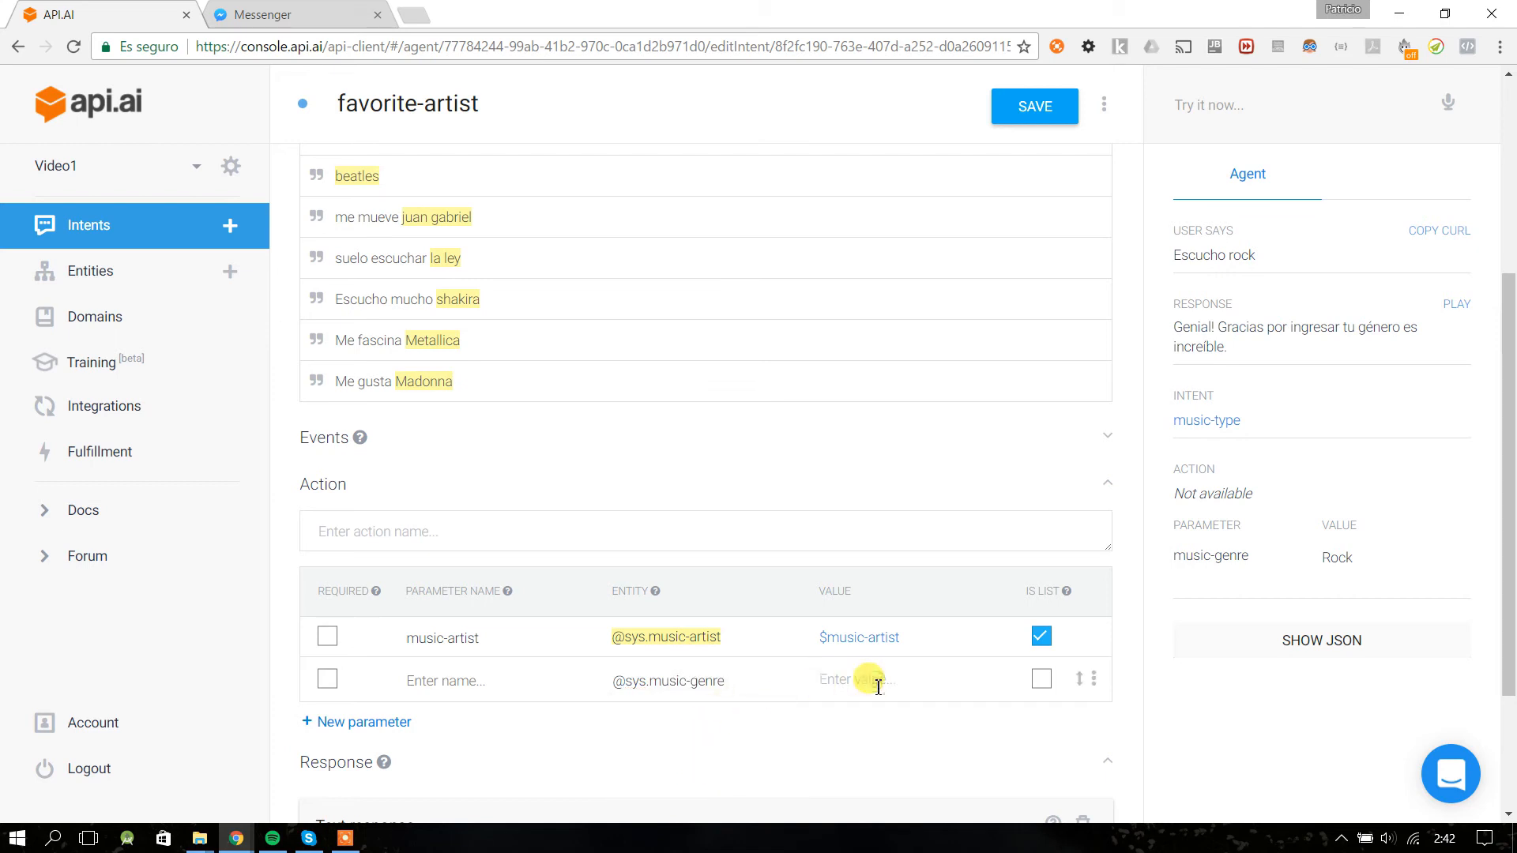
{"action": "scroll", "coordinate": [878, 689], "scroll_direction": "down", "scroll_amount": 1}
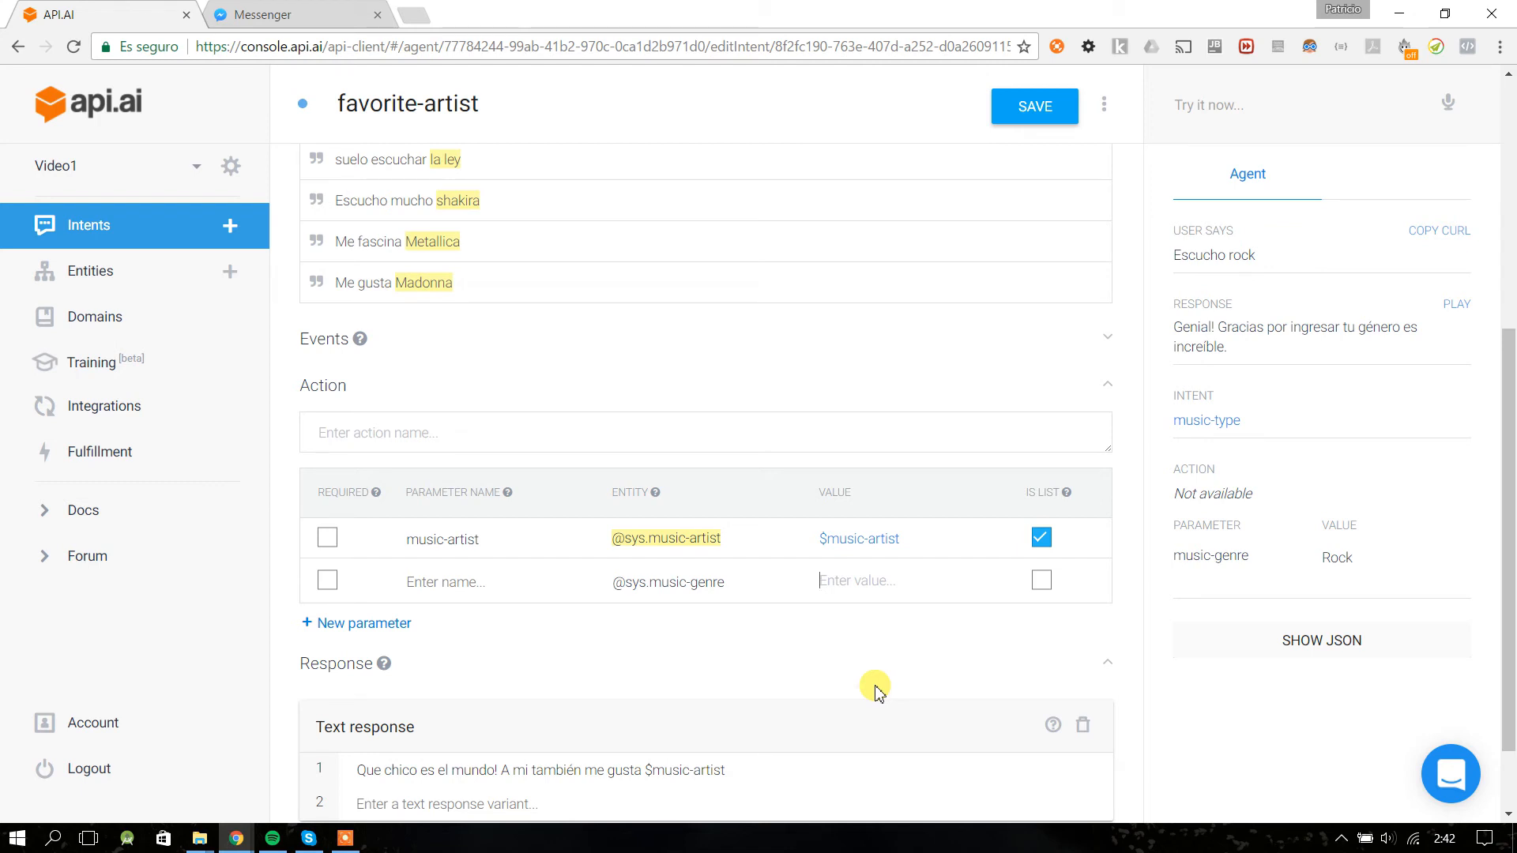
{"action": "type", "text": "#"}
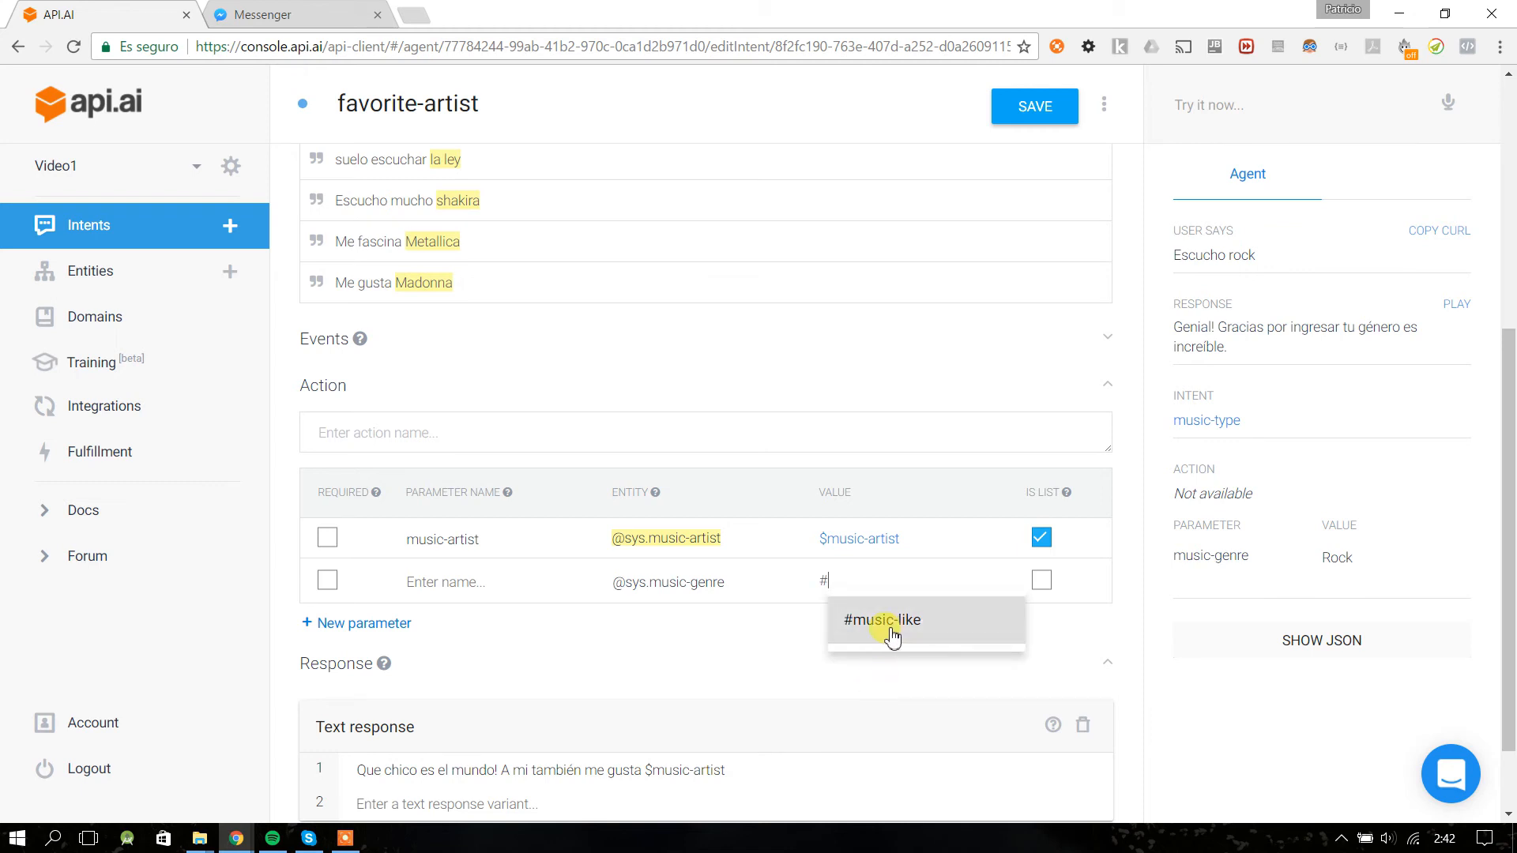
{"action": "left_click", "coordinate": [921, 628]}
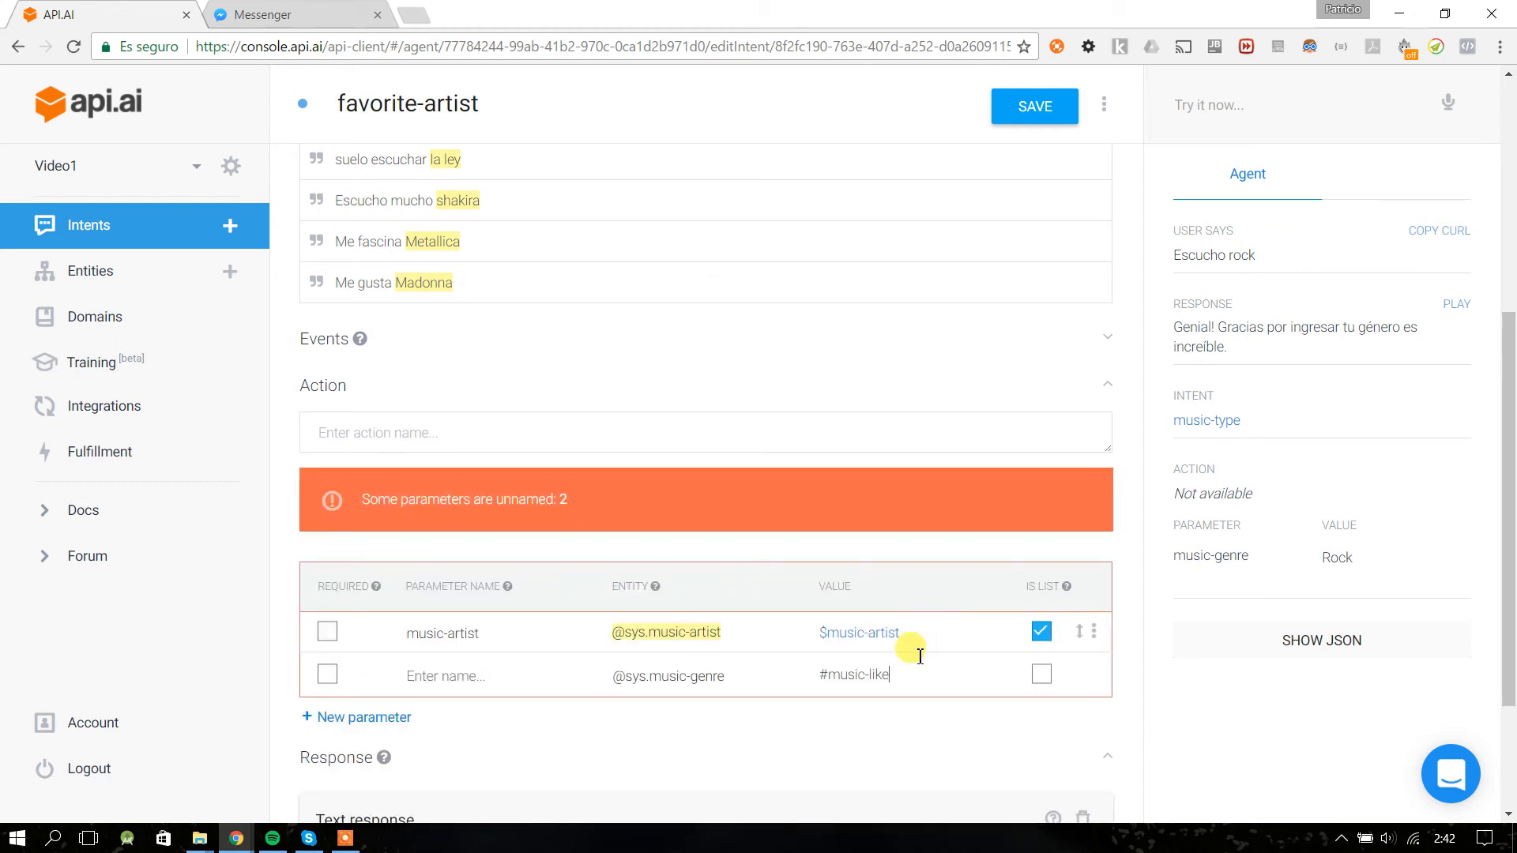
{"action": "scroll", "coordinate": [908, 671], "scroll_direction": "down", "scroll_amount": 1}
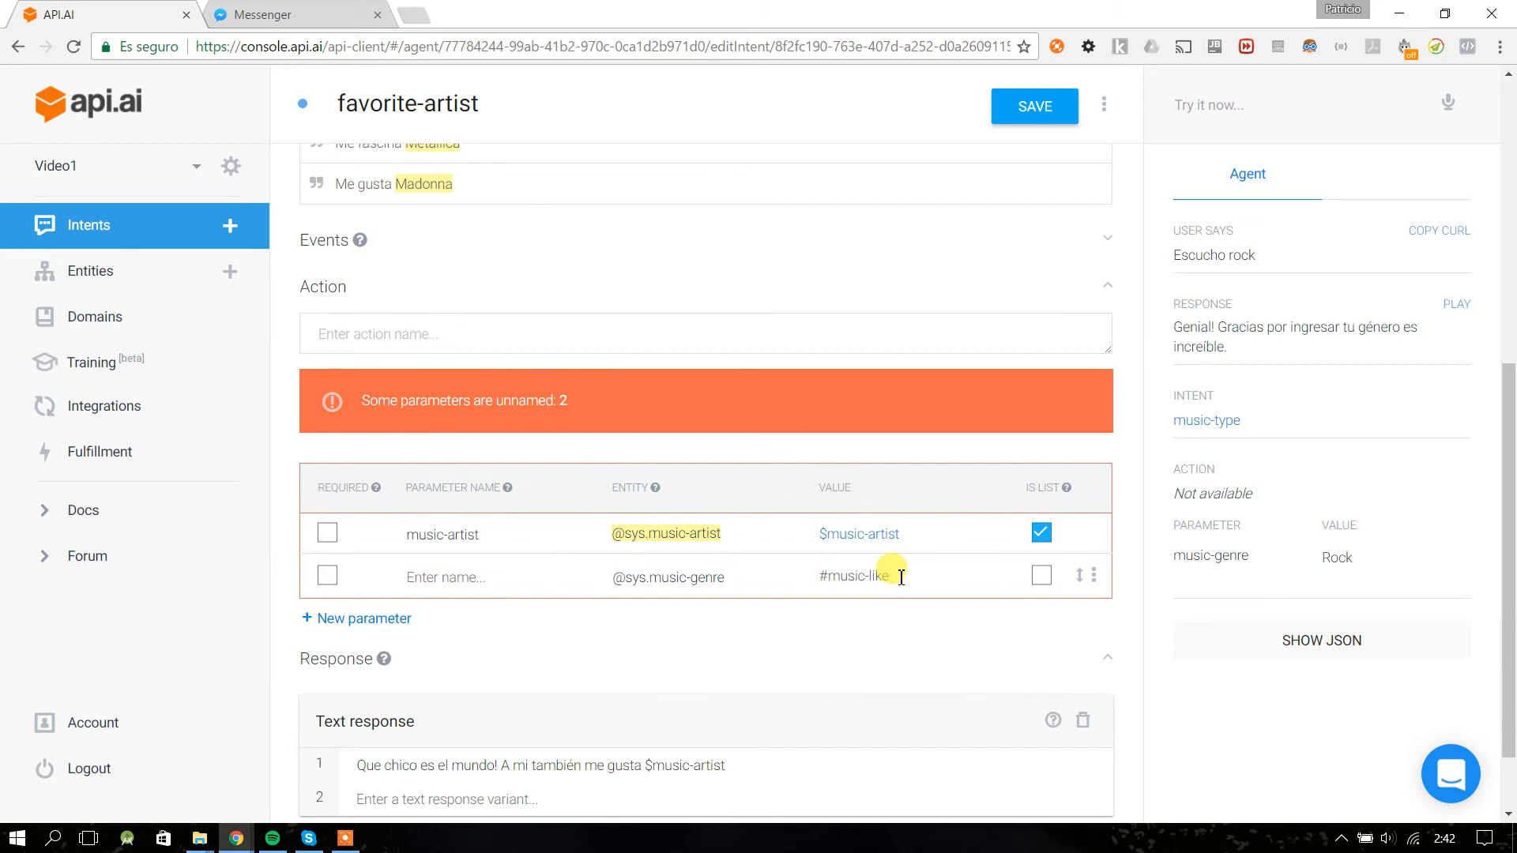
{"action": "left_click_drag", "start_coordinate": [901, 577], "coordinate": [805, 576]}
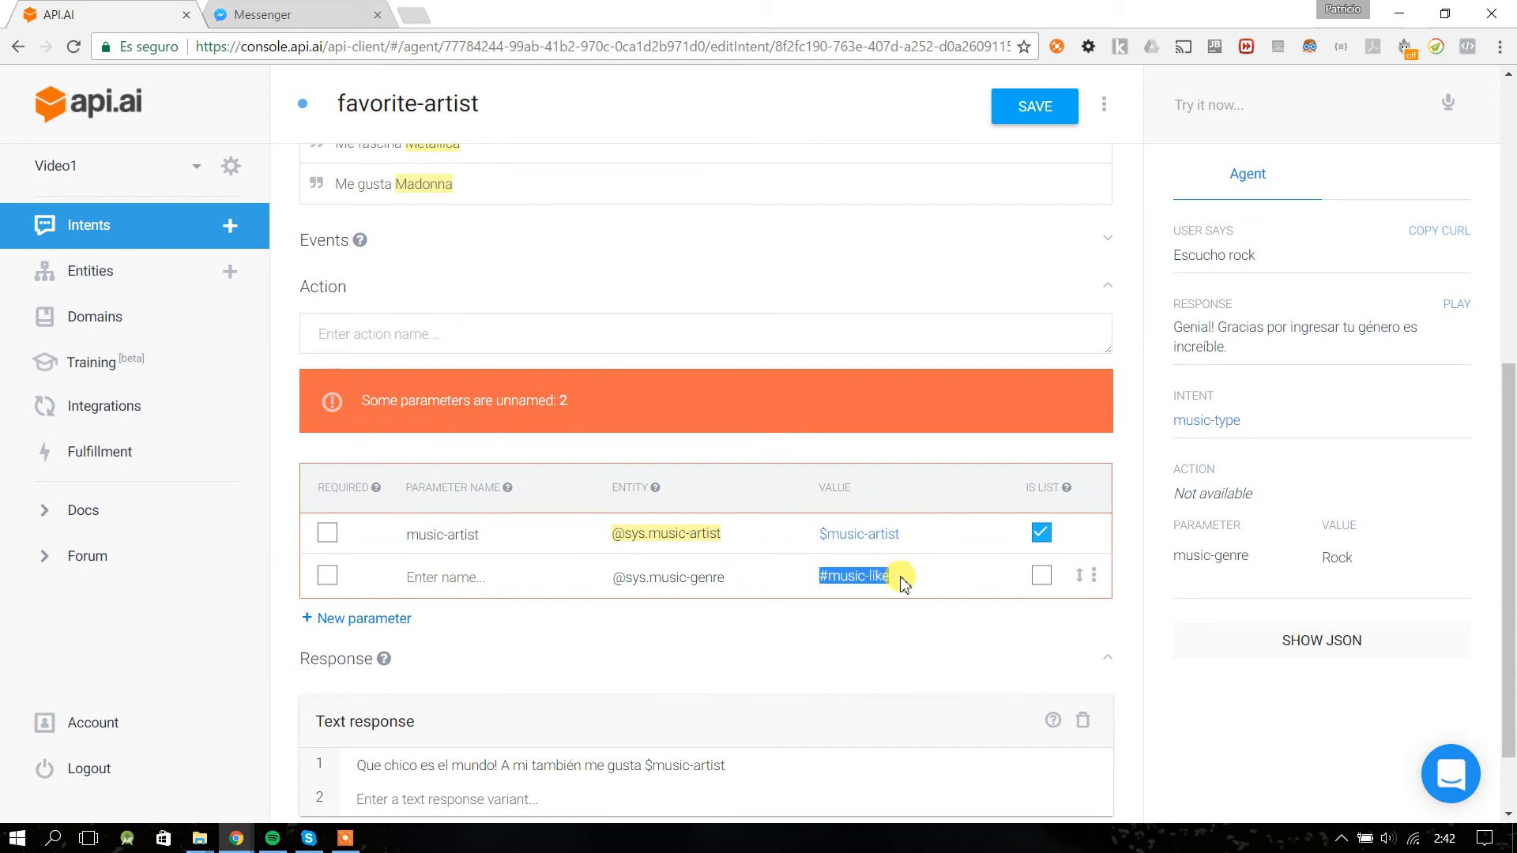
{"action": "left_click", "coordinate": [931, 581]}
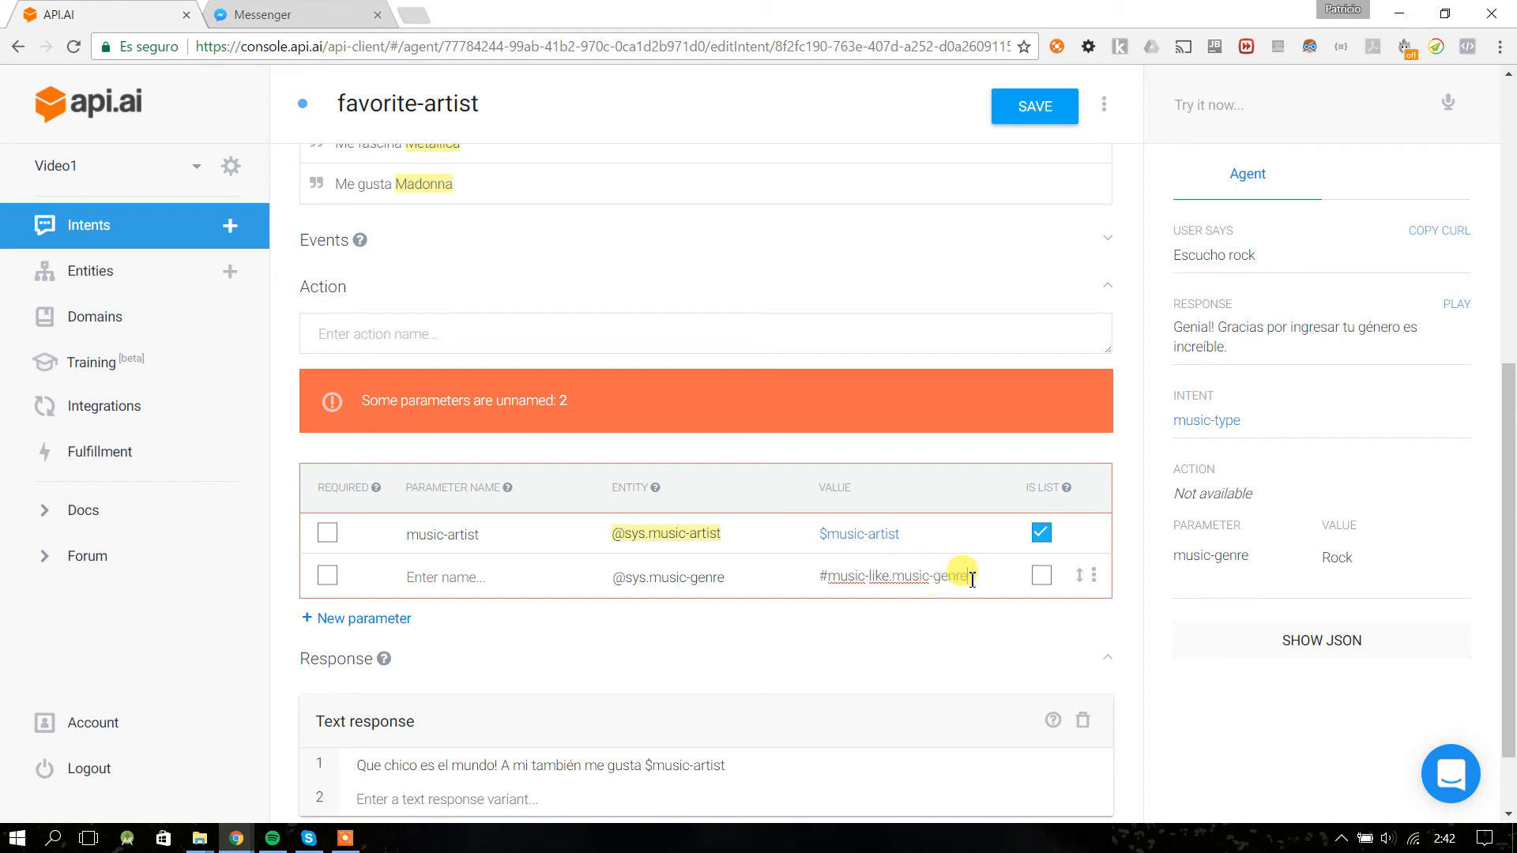
{"action": "left_click_drag", "start_coordinate": [966, 576], "coordinate": [738, 570]}
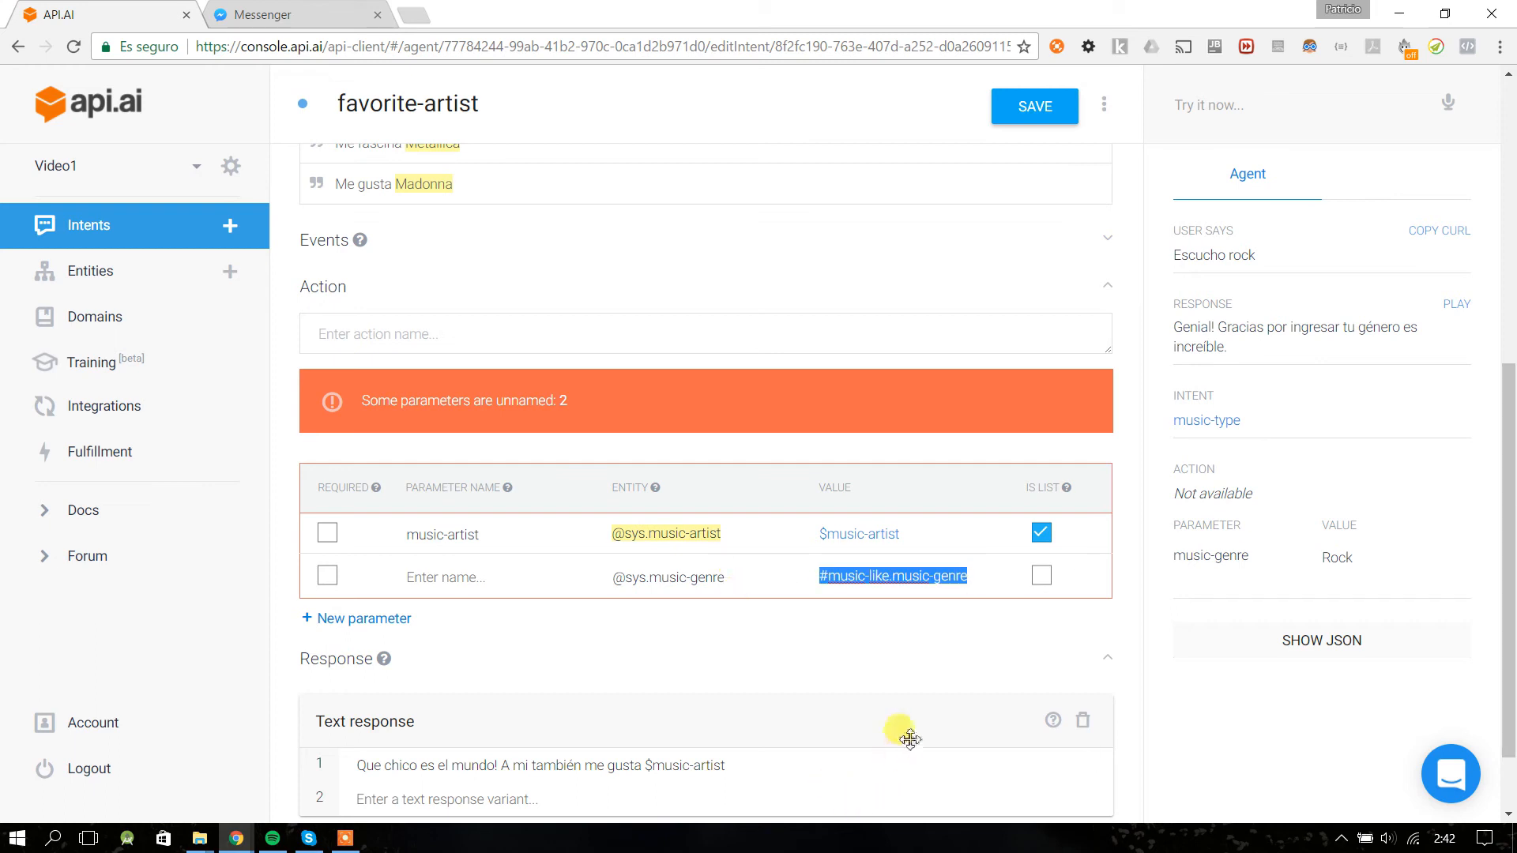
{"action": "left_click", "coordinate": [433, 577]}
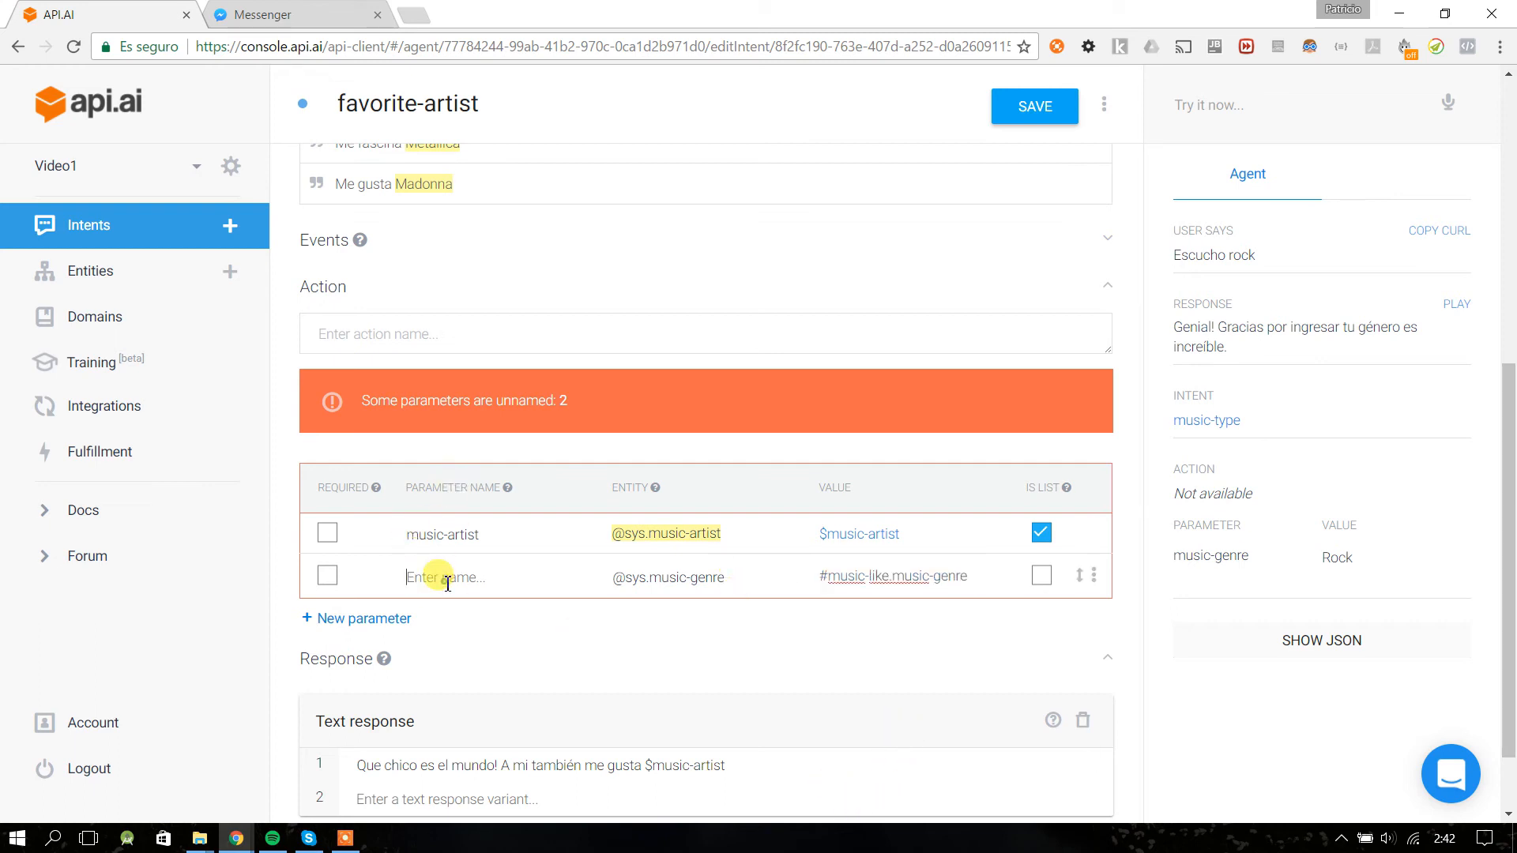
{"action": "left_click_drag", "start_coordinate": [386, 412], "coordinate": [603, 395]}
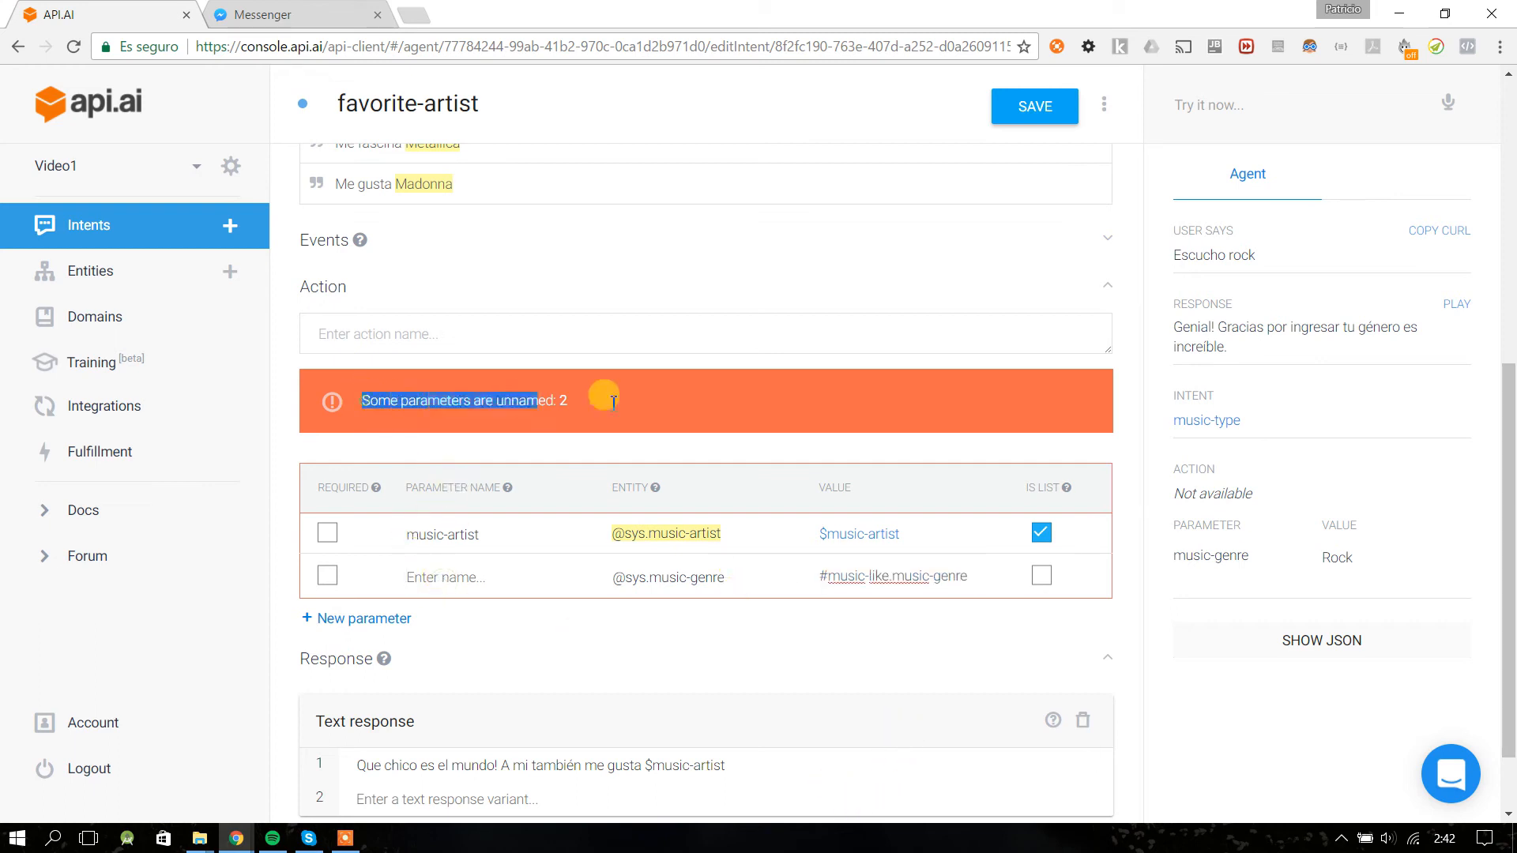
{"action": "left_click", "coordinate": [452, 585]}
{"action": "type", "text": "music-genre"}
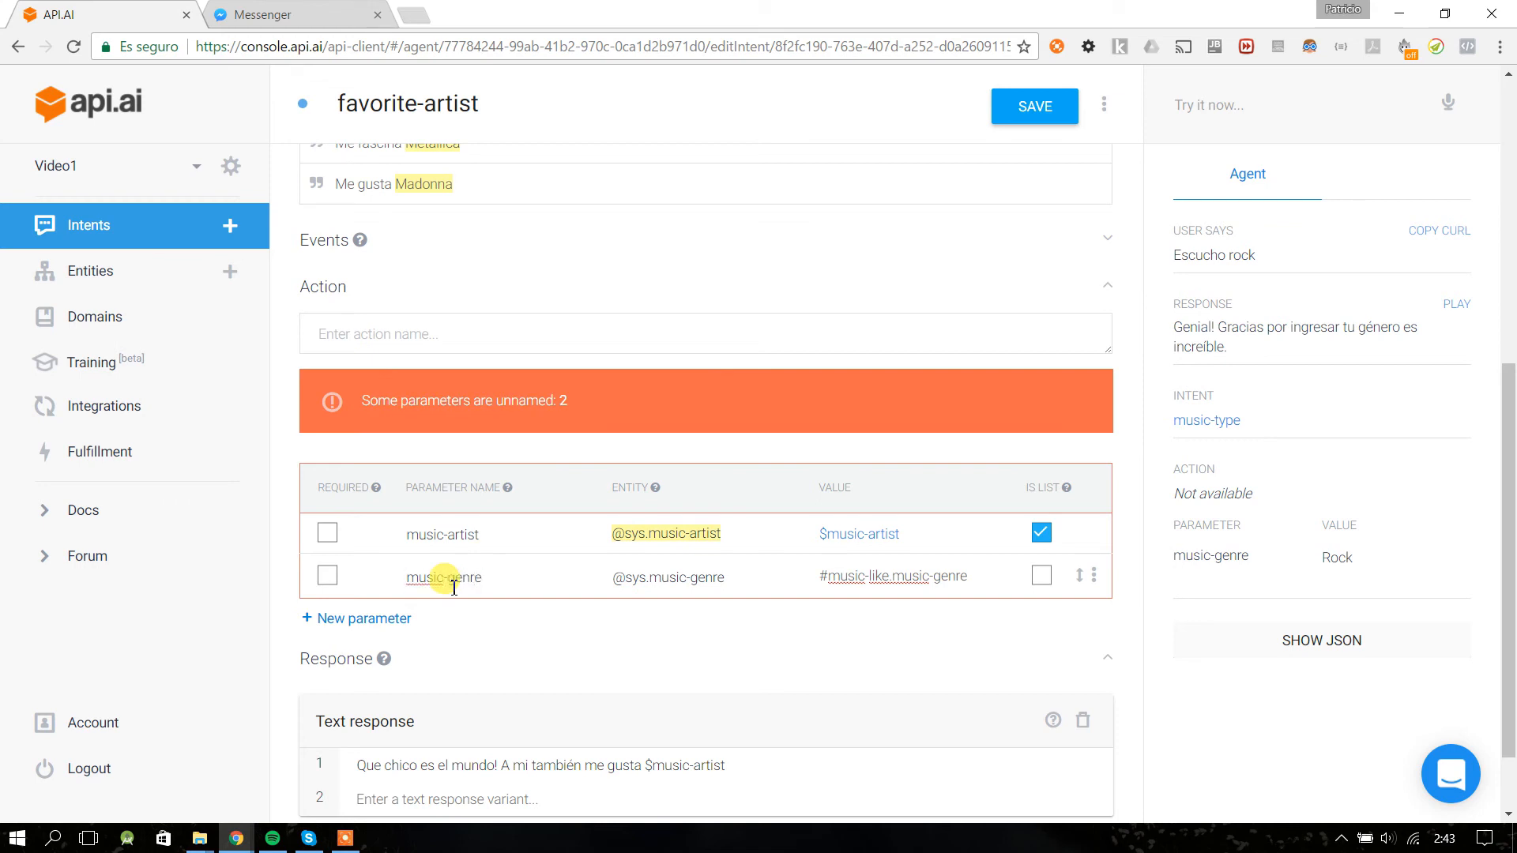
{"action": "key", "text": "Tab"}
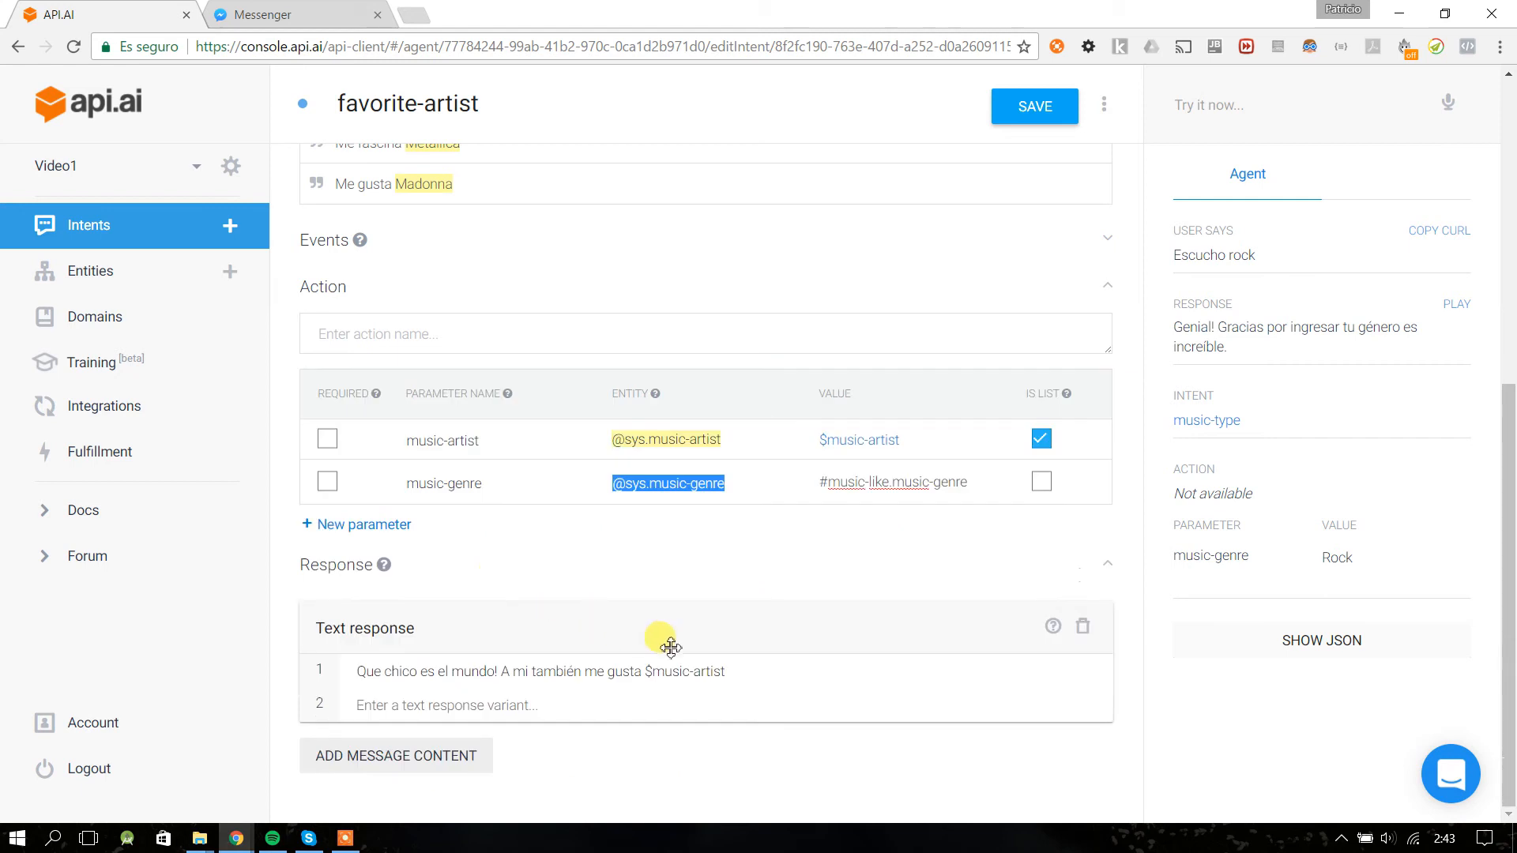
- Check the music-genre parameter's name, entity and context reference, and save the intent
{"action": "left_click_drag", "start_coordinate": [488, 485], "coordinate": [341, 492]}
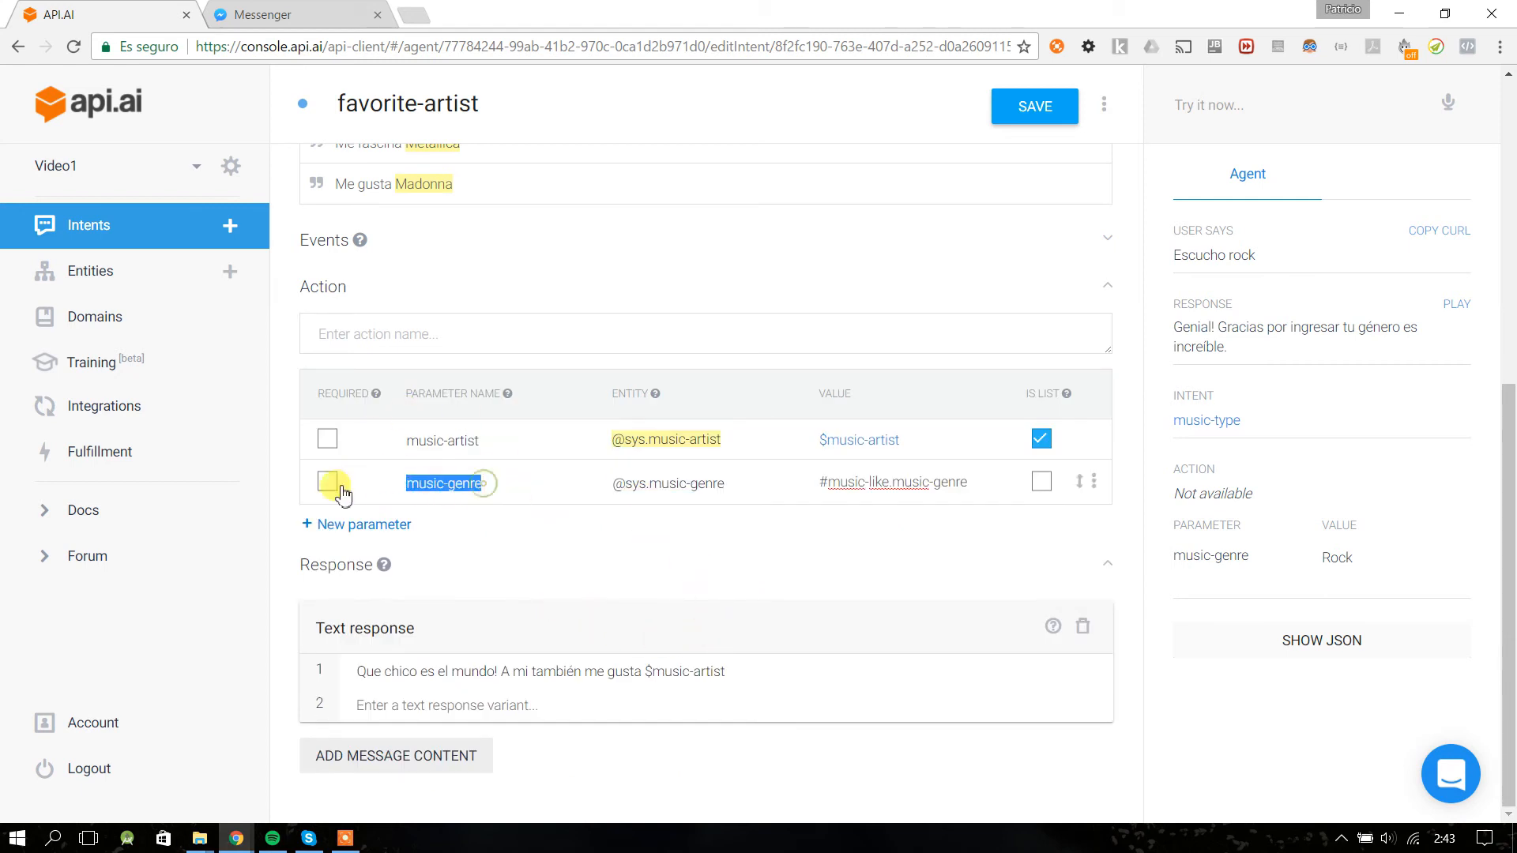
{"action": "left_click_drag", "start_coordinate": [612, 485], "coordinate": [1002, 493]}
{"action": "left_click", "coordinate": [889, 484]}
{"action": "left_click_drag", "start_coordinate": [889, 483], "coordinate": [817, 493]}
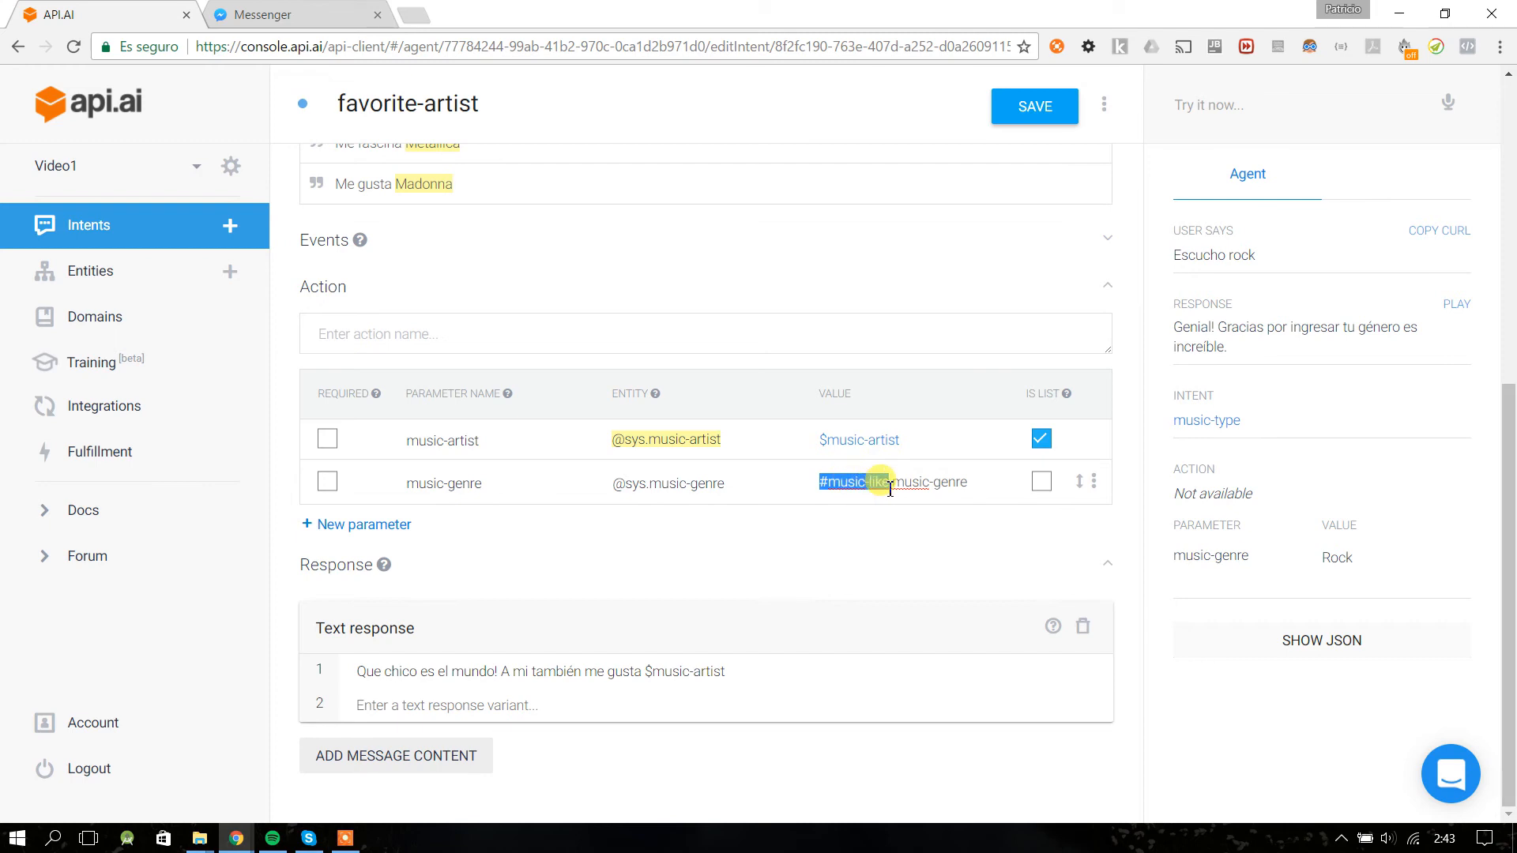
{"action": "left_click_drag", "start_coordinate": [893, 483], "coordinate": [980, 482]}
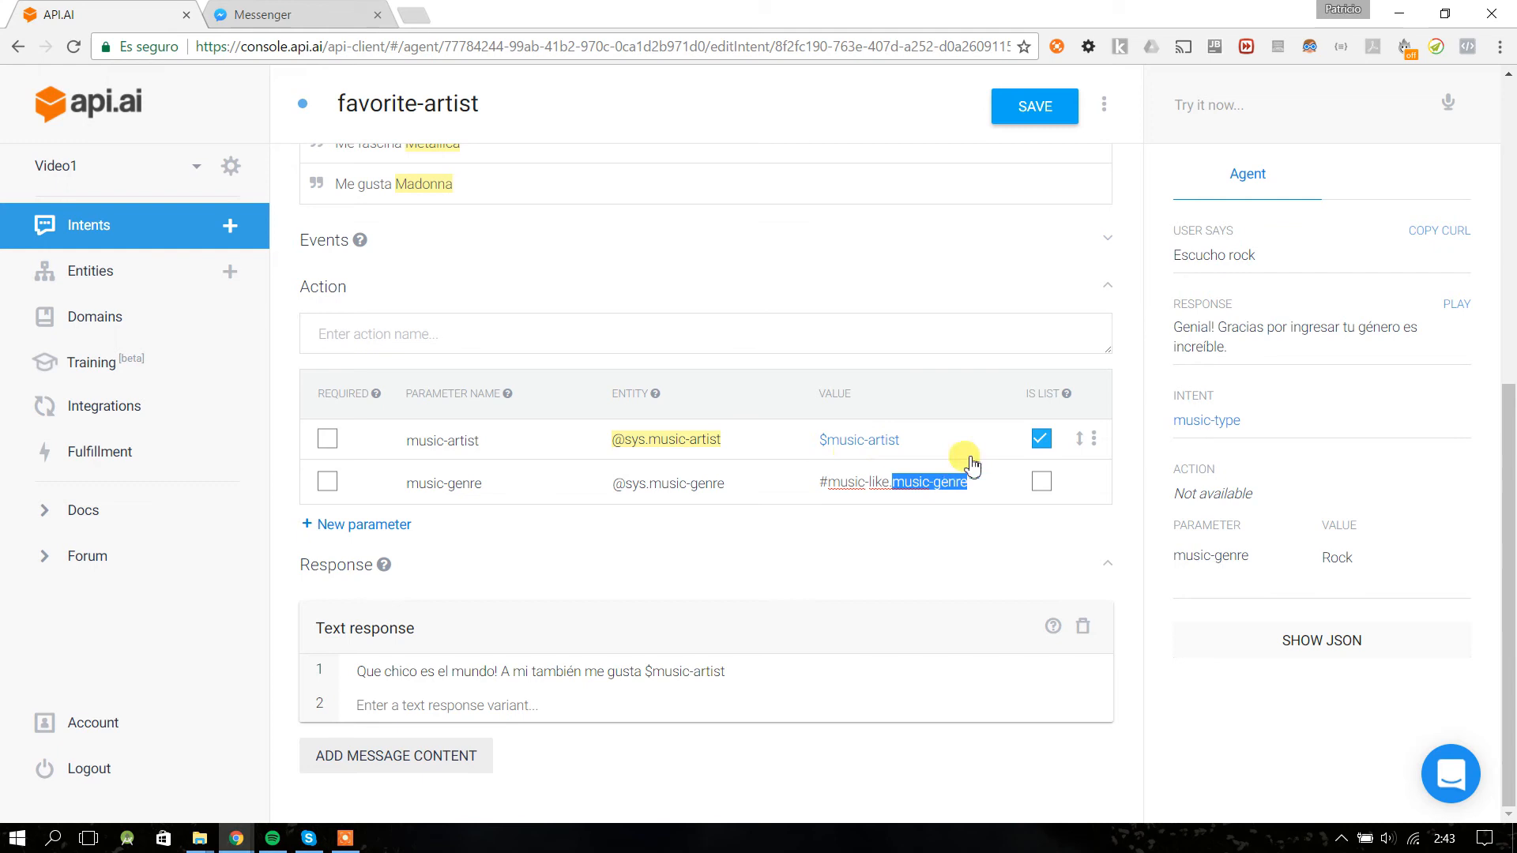
{"action": "left_click", "coordinate": [1029, 115]}
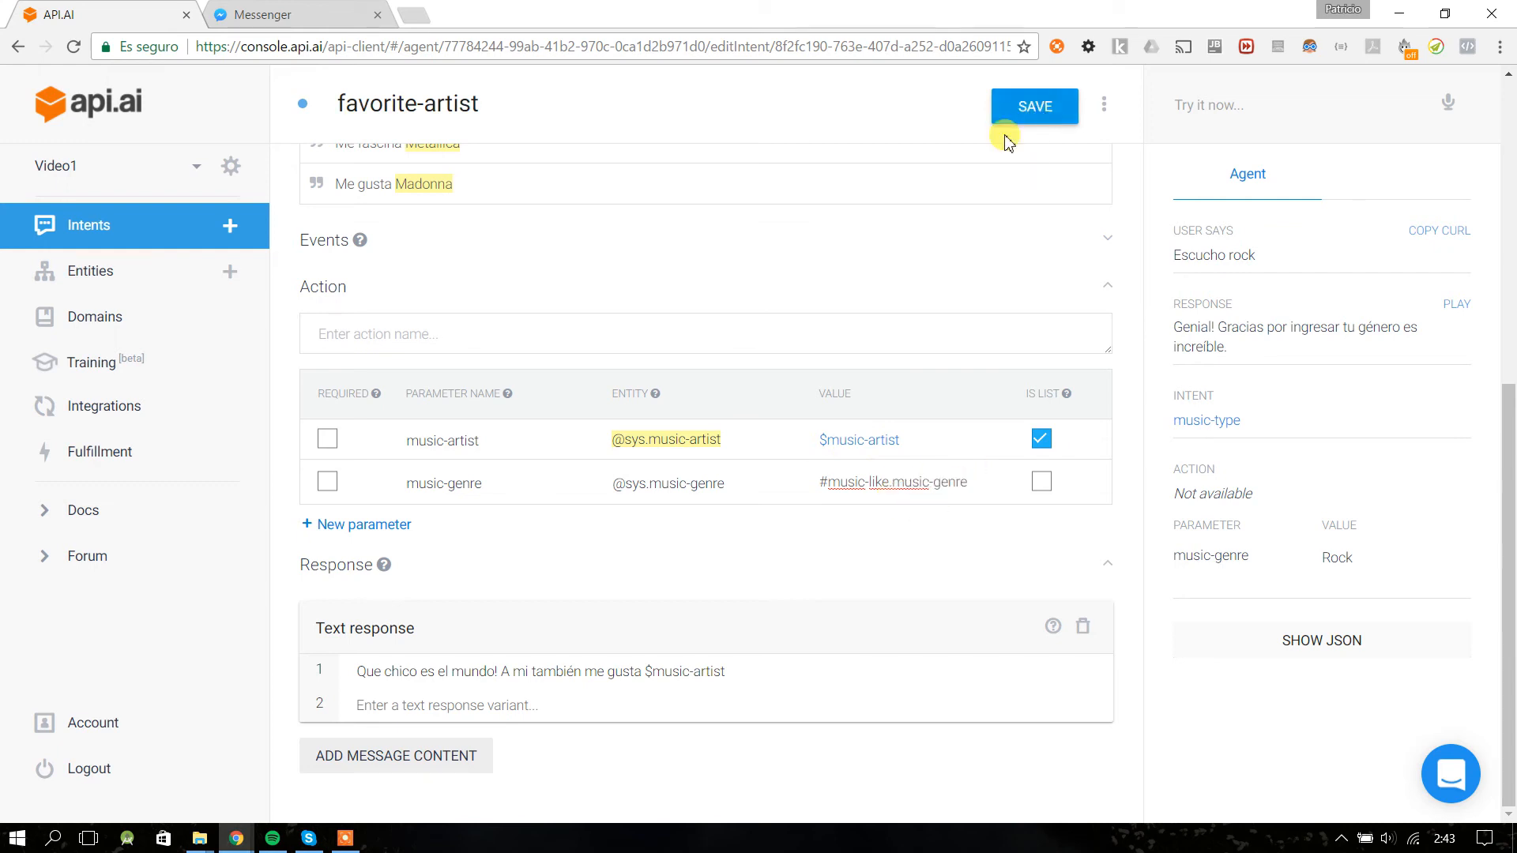
{"action": "left_click", "coordinate": [893, 483]}
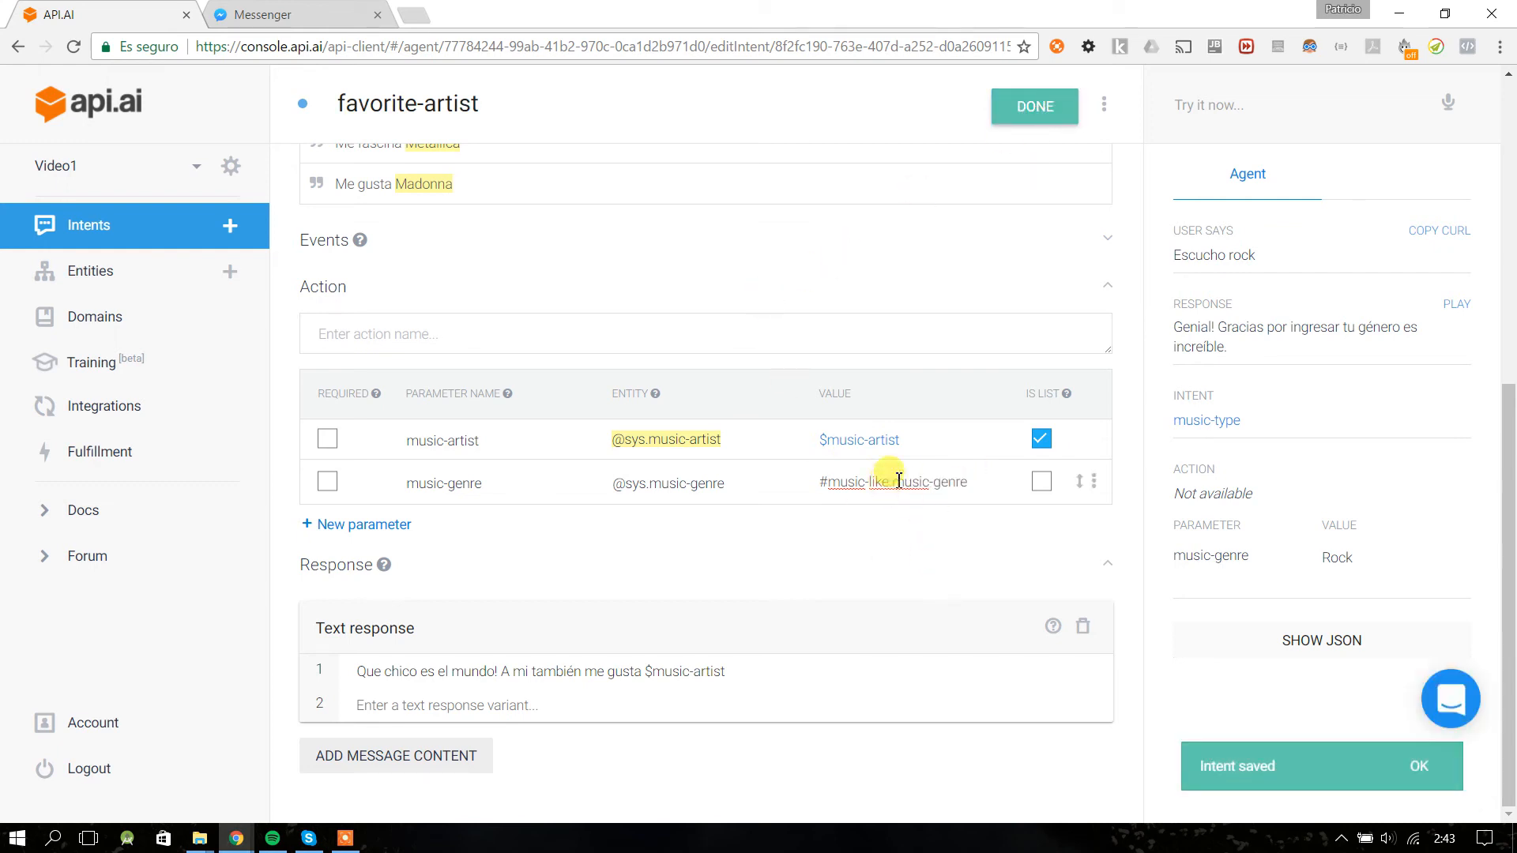
{"action": "type", "text": "$"}
{"action": "key", "text": "BackSpace"}
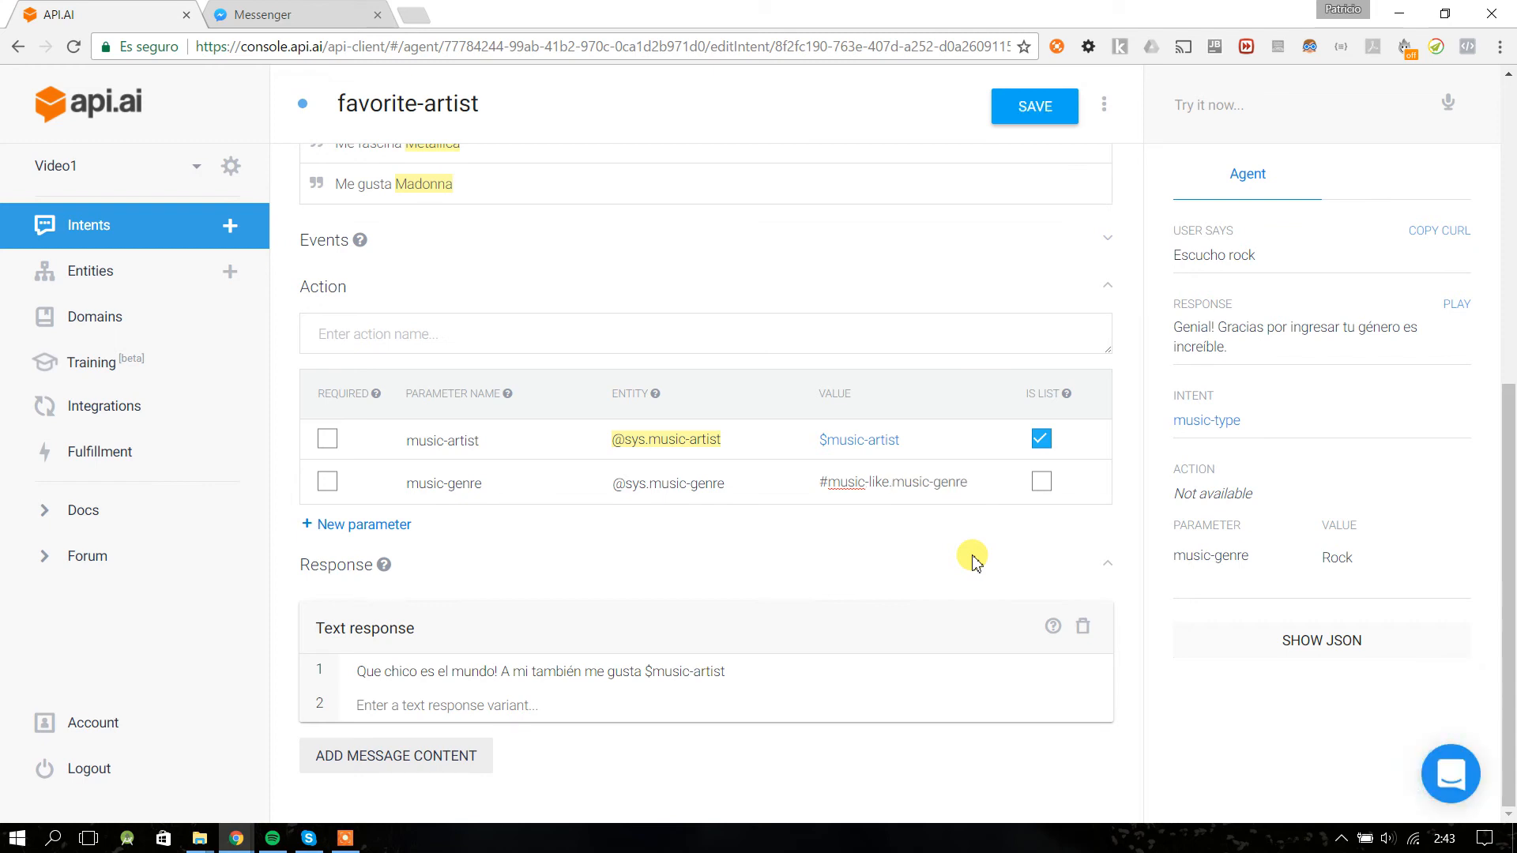
{"action": "left_click", "coordinate": [1034, 113]}
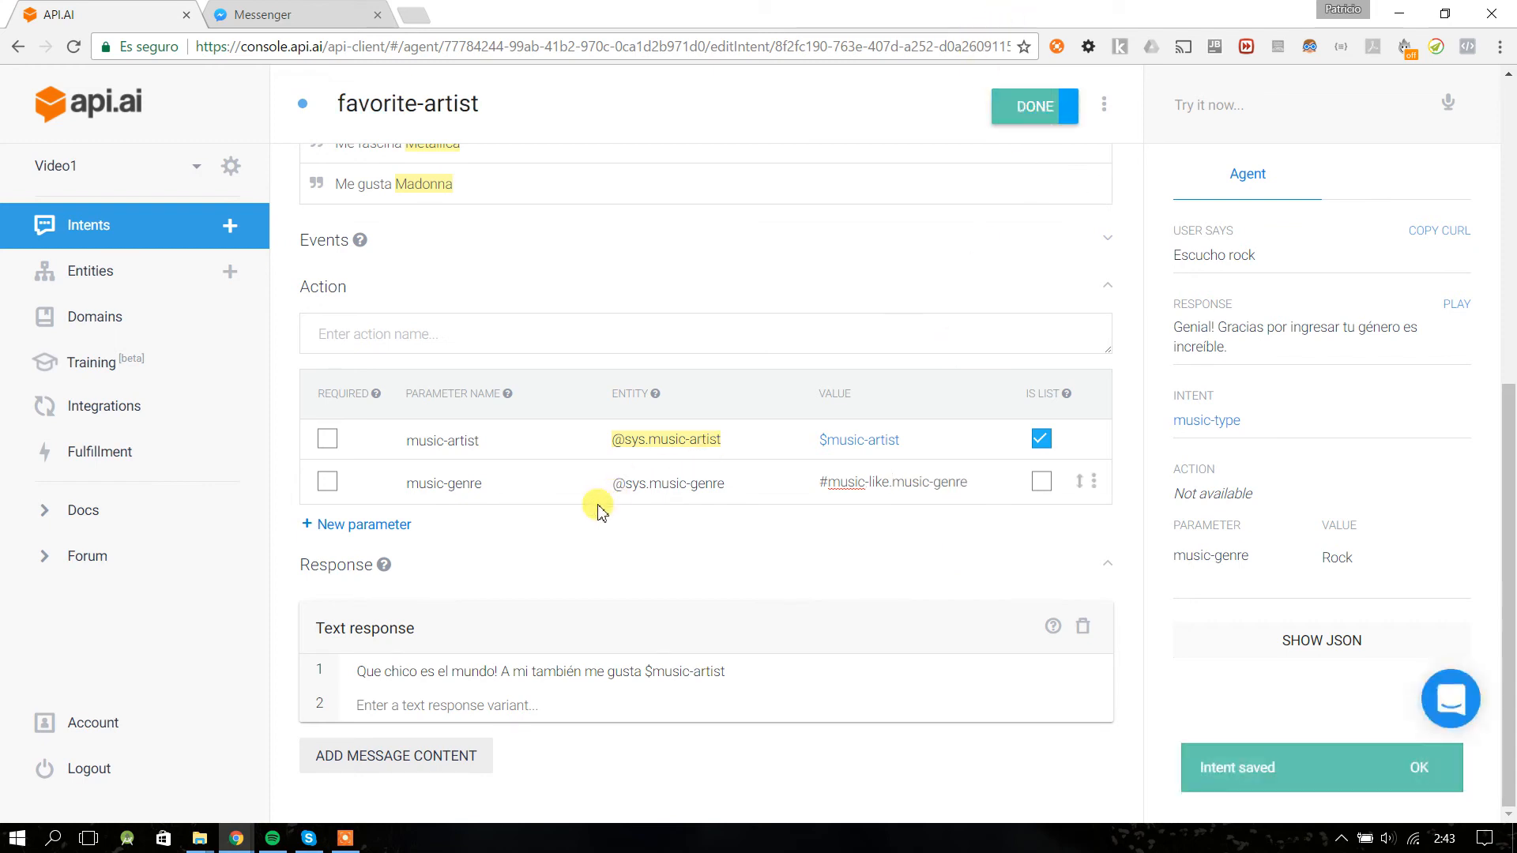
{"action": "left_click", "coordinate": [791, 678]}
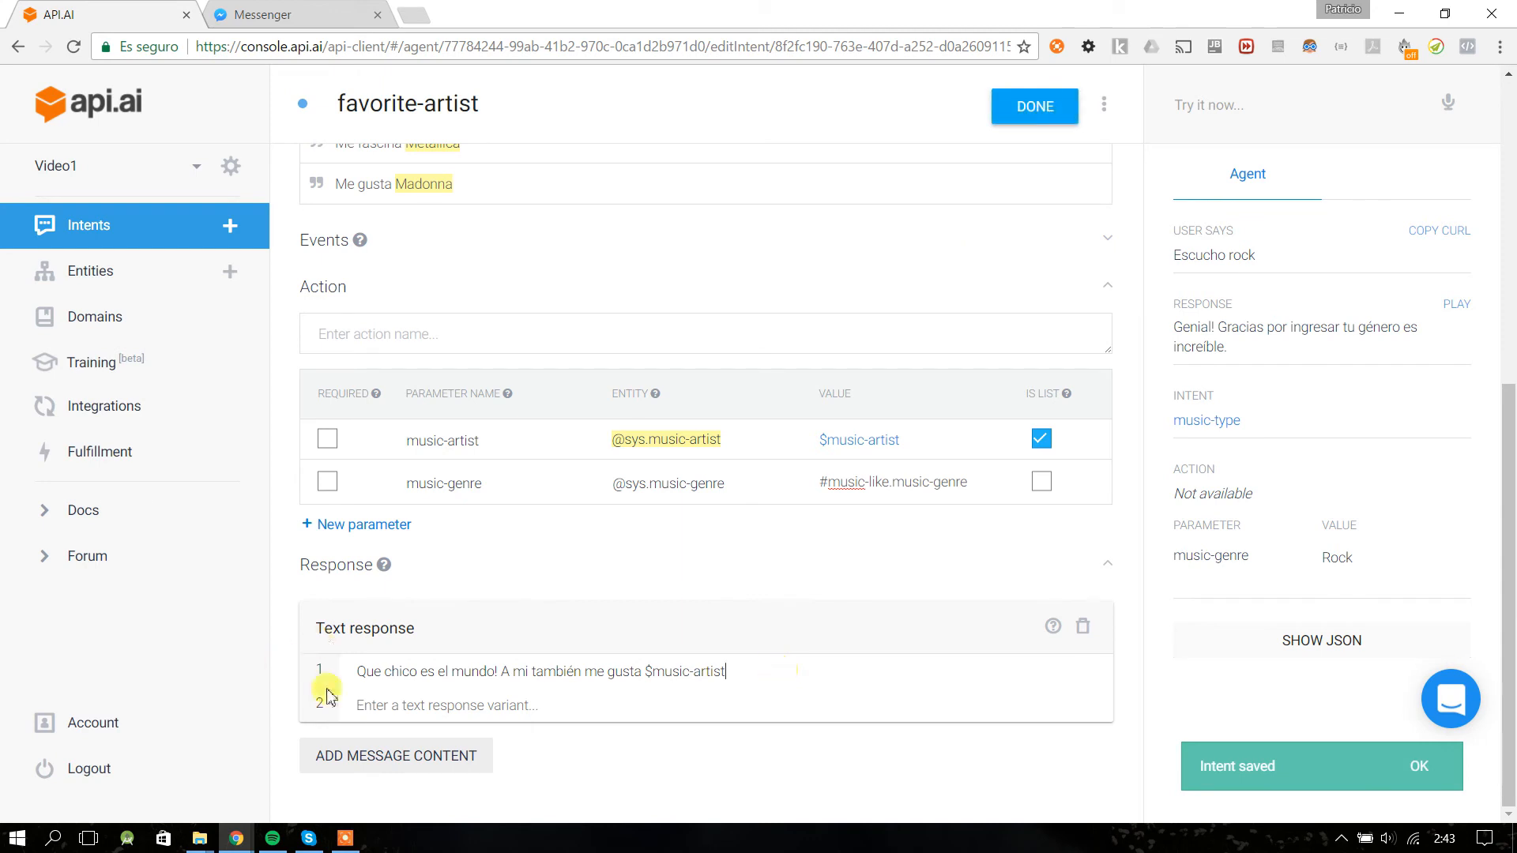
{"action": "left_click", "coordinate": [406, 705]}
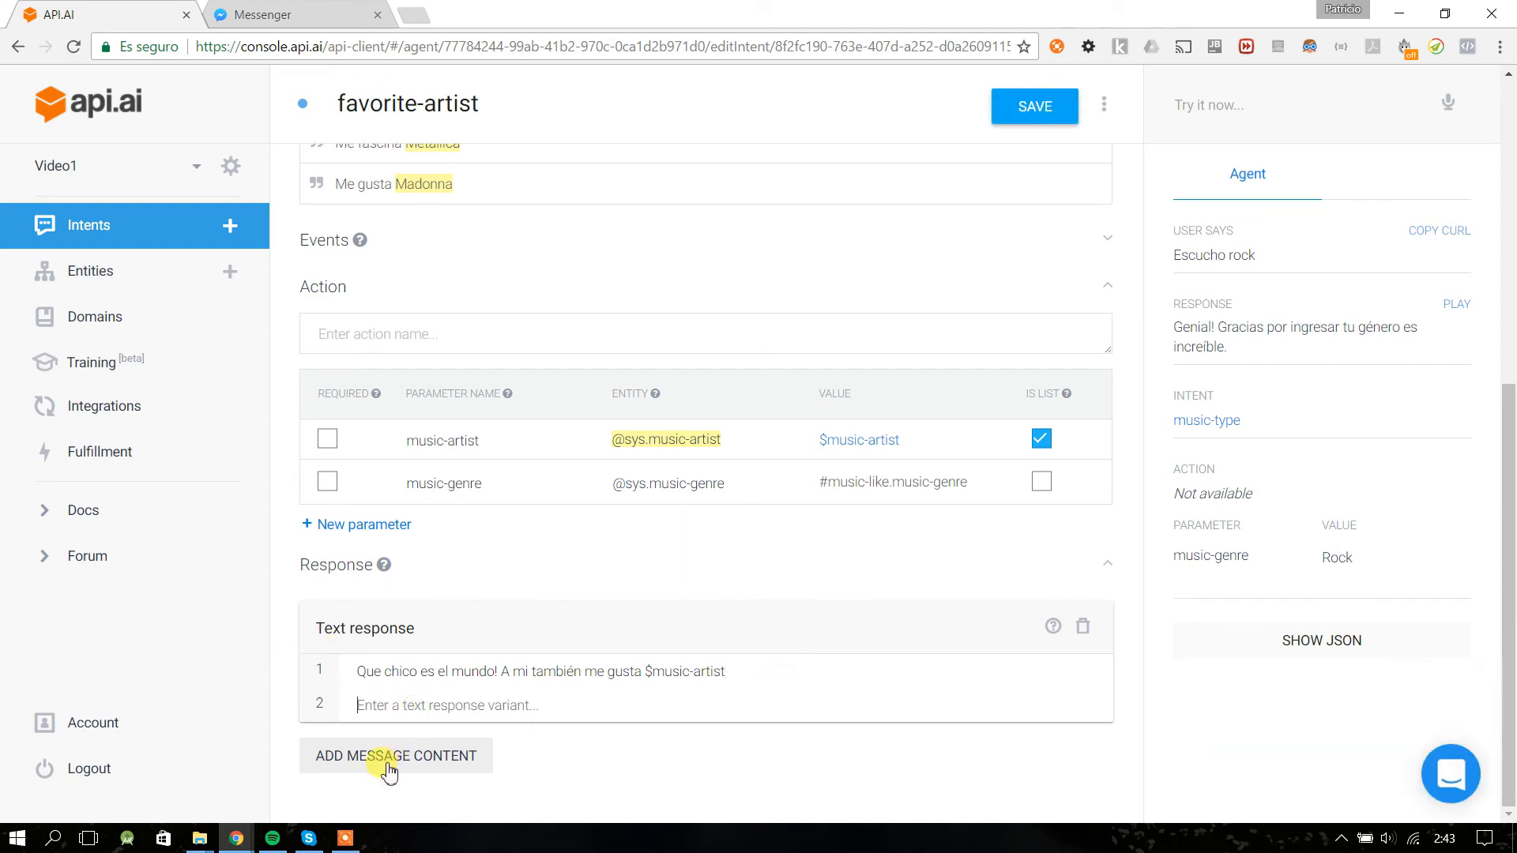
{"action": "left_click_drag", "start_coordinate": [357, 672], "coordinate": [606, 675]}
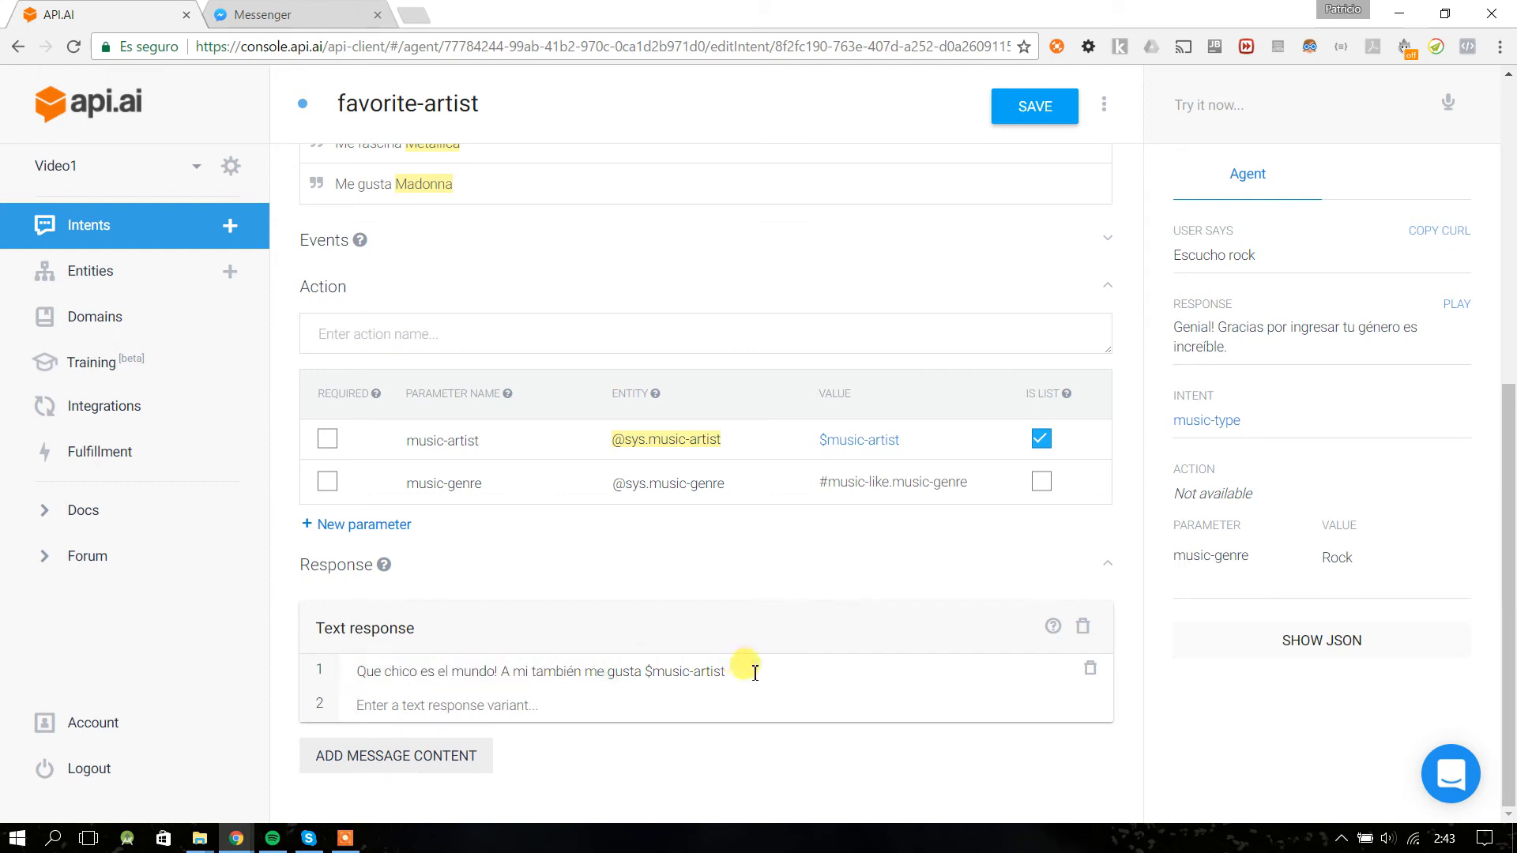
{"action": "type", "text": "."}
{"action": "key", "text": "Return"}
{"action": "key", "text": "BackSpace"}
{"action": "key", "text": "BackSpace"}
{"action": "key", "text": "BackSpace"}
{"action": "key", "text": "BackSpace"}
{"action": "key", "text": "BackSpace"}
{"action": "key", "text": "BackSpace"}
{"action": "key", "text": "BackSpace"}
{"action": "key", "text": "BackSpace"}
{"action": "key", "text": "BackSpace"}
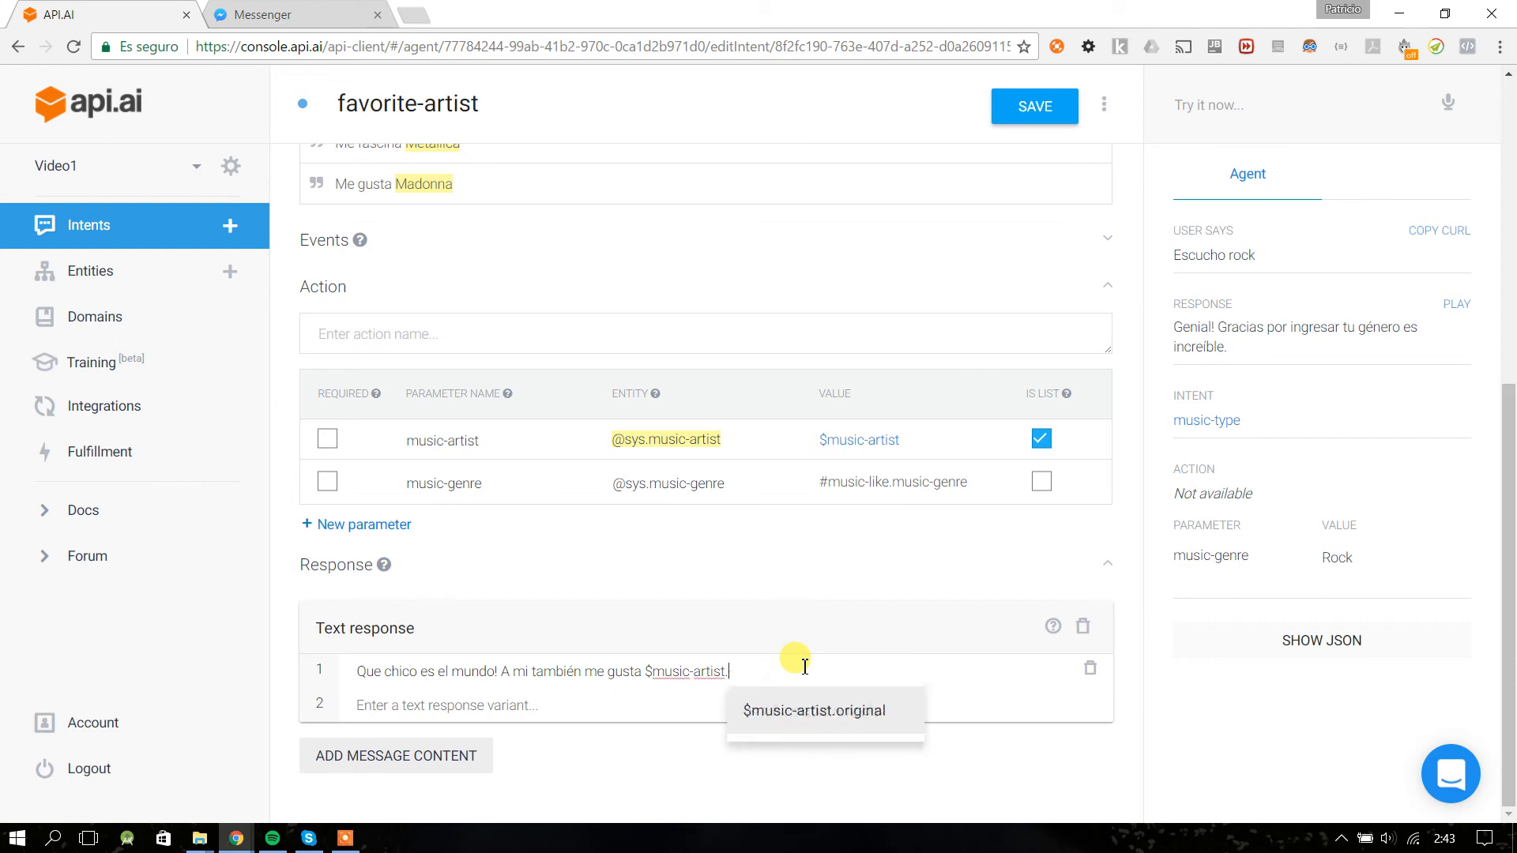
{"action": "key", "text": "Return"}
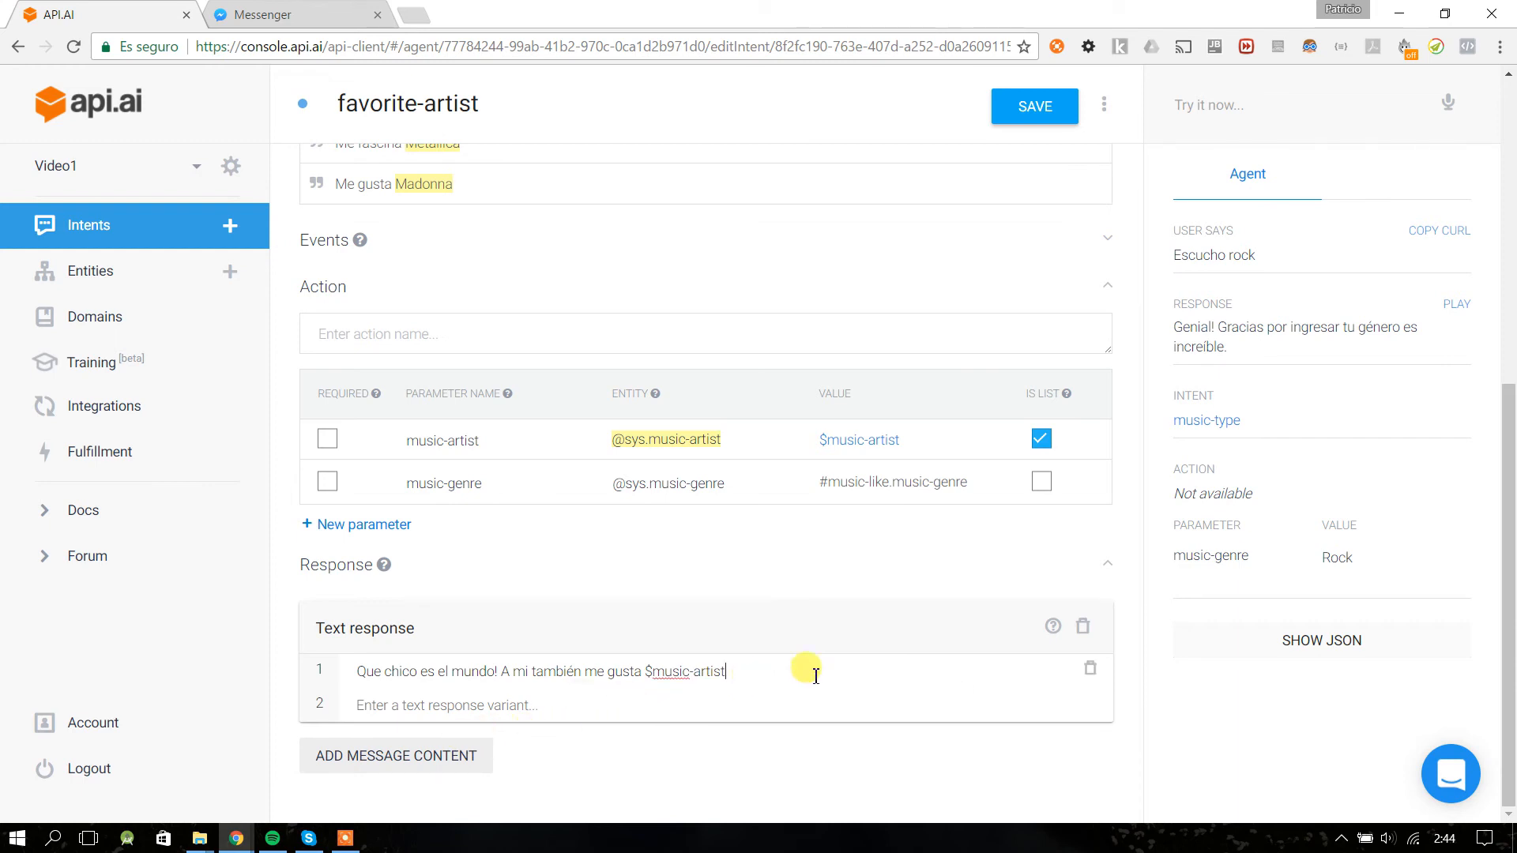
- Add a second text response, "Creo que es el mejor artista de #music-like.music-genre", to the favorite-artist intent and save it
{"action": "left_click", "coordinate": [399, 760]}
{"action": "left_click", "coordinate": [360, 602]}
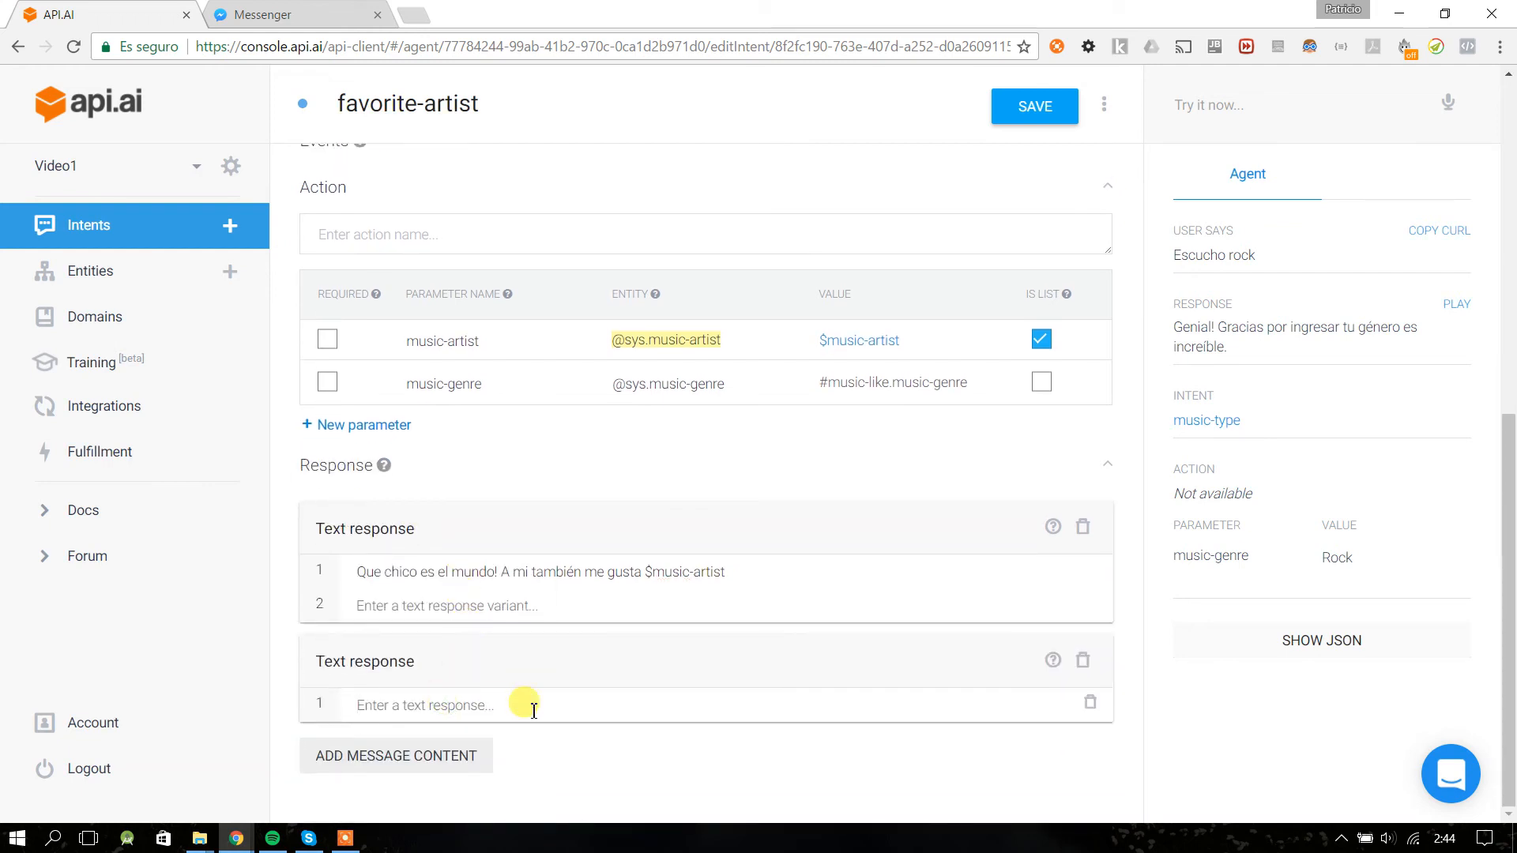
{"action": "type", "text": "C"}
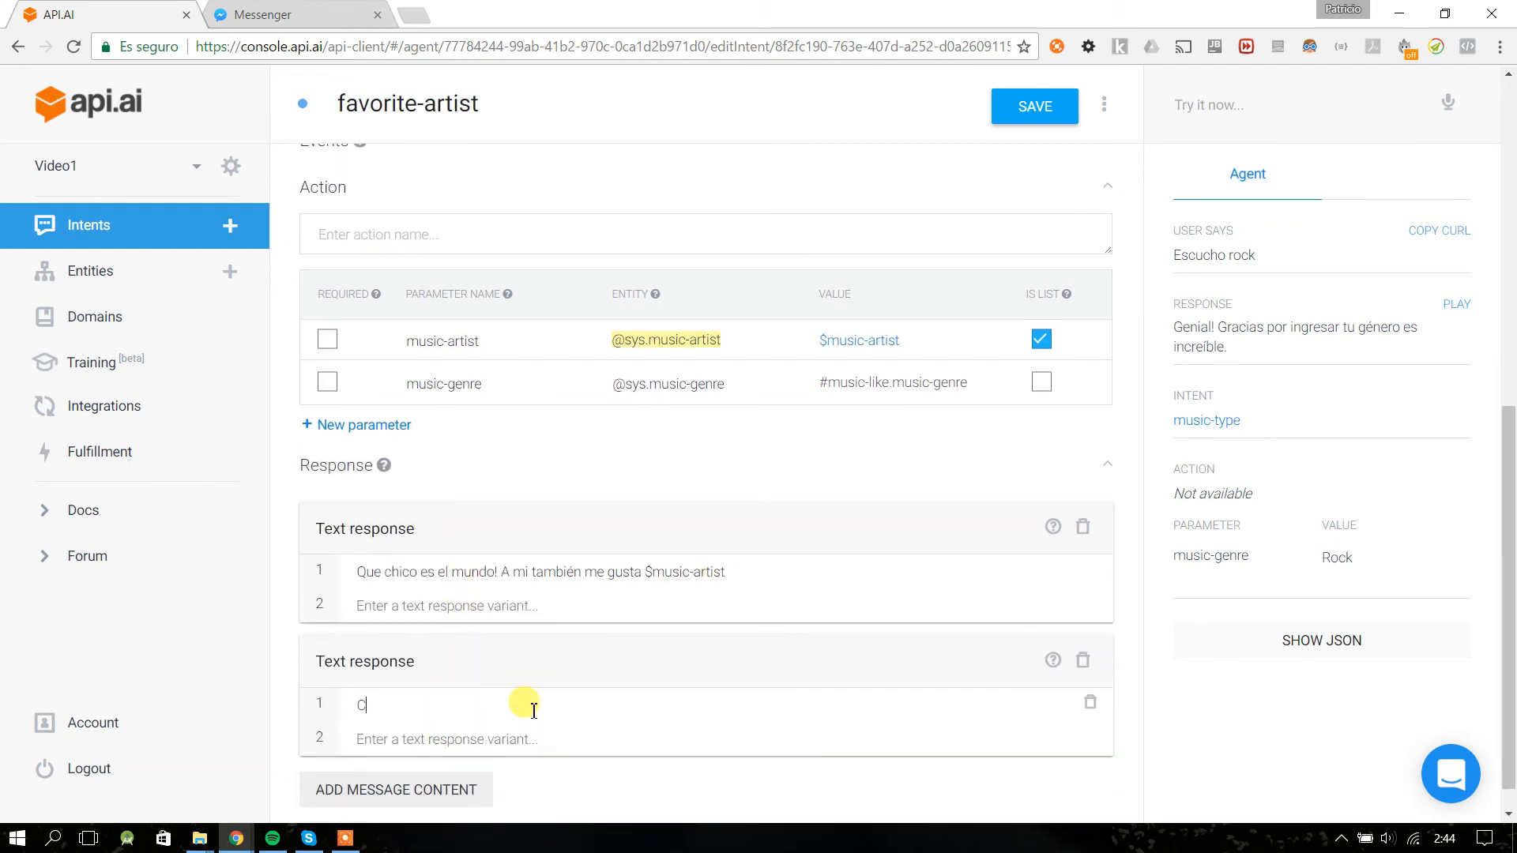
{"action": "type", "text": "reo eue es el mejor artista de"}
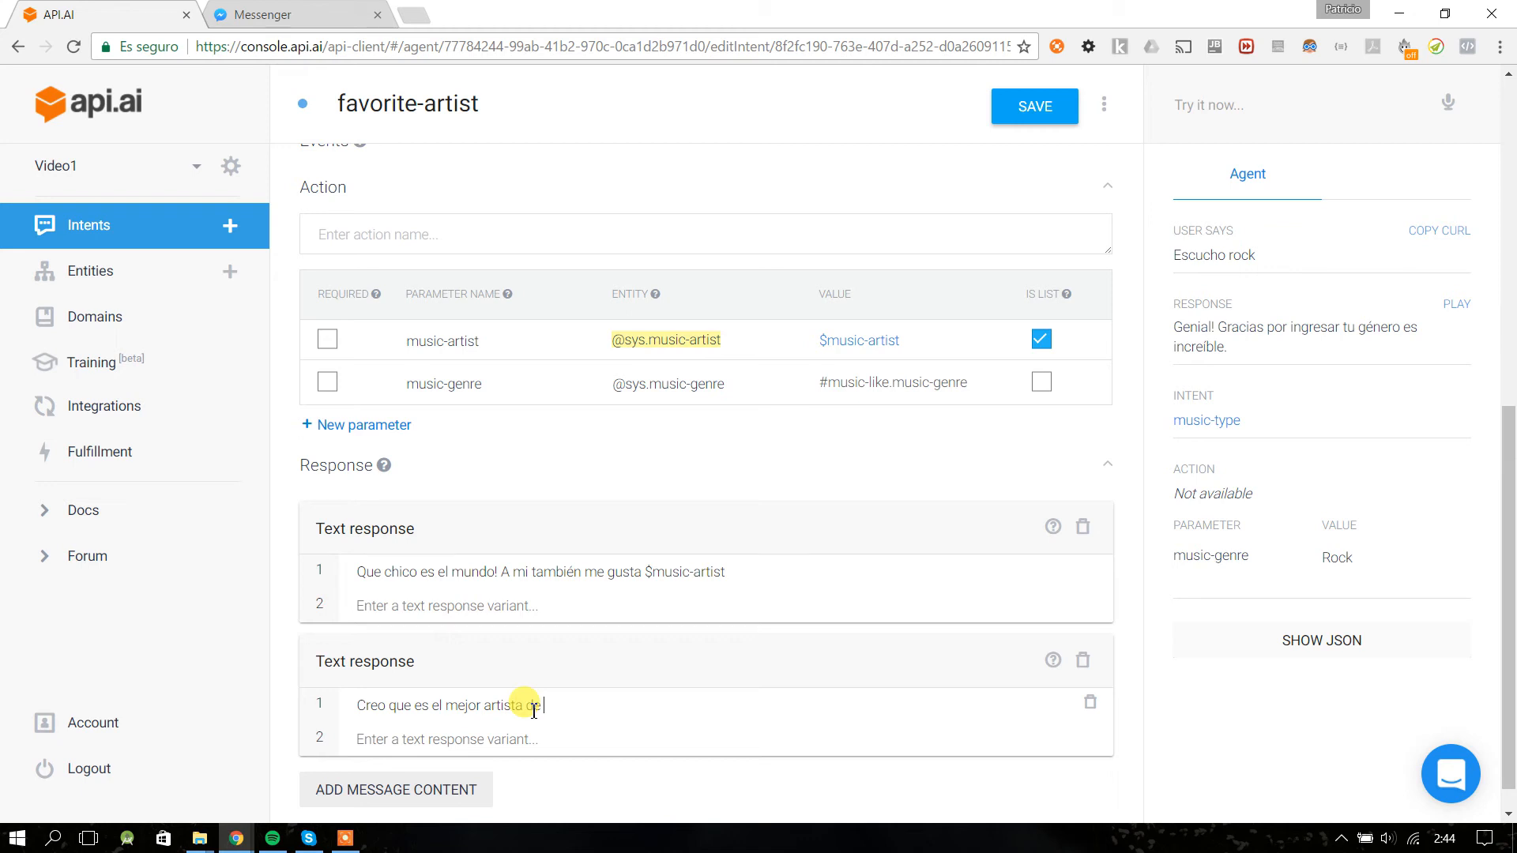
{"action": "type", "text": "$"}
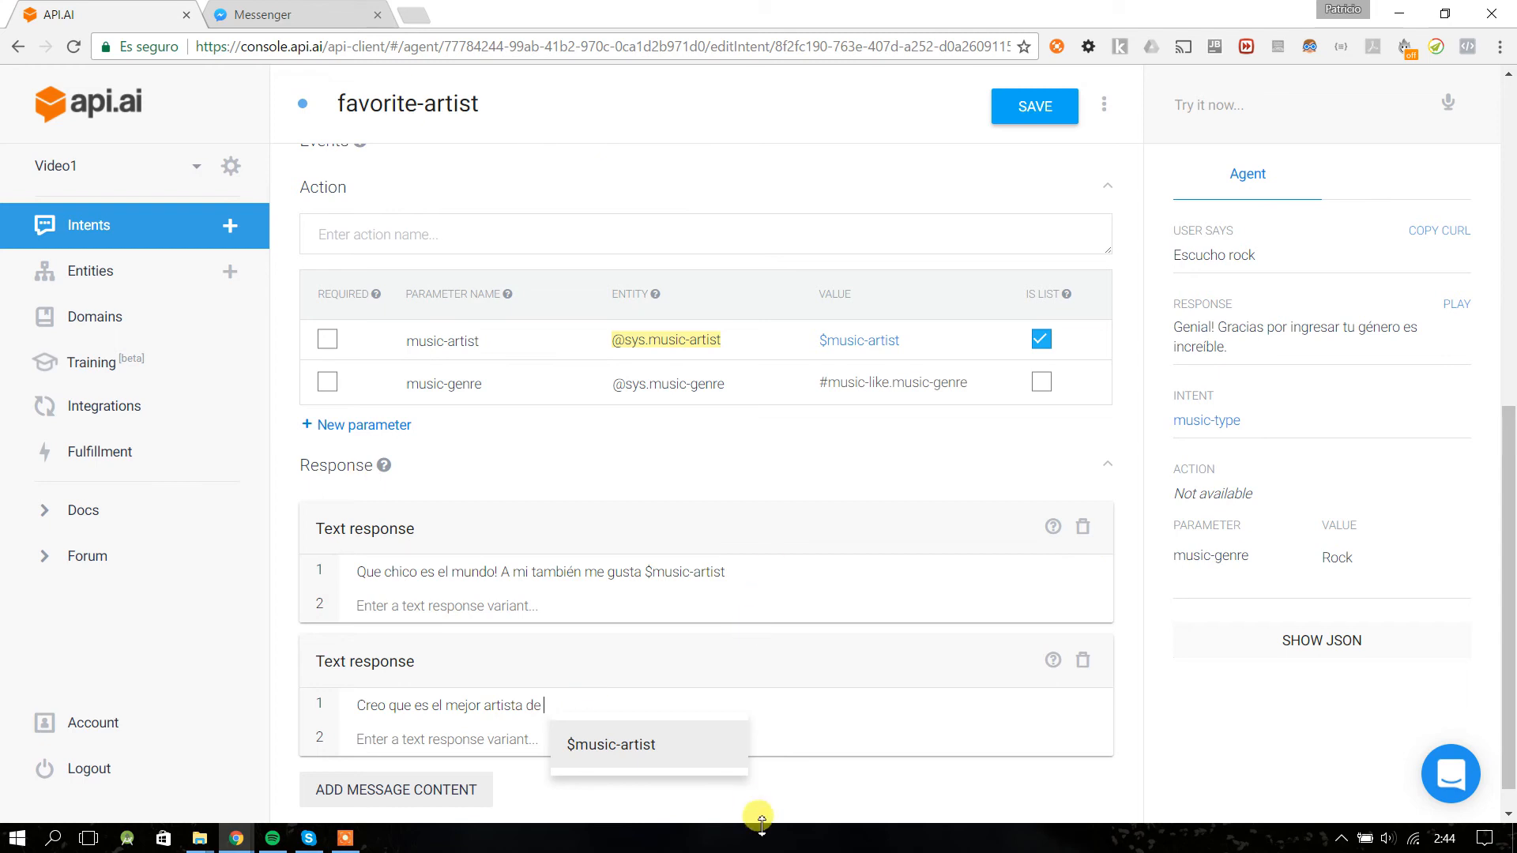
{"action": "type", "text": "#"}
{"action": "left_click", "coordinate": [615, 747]}
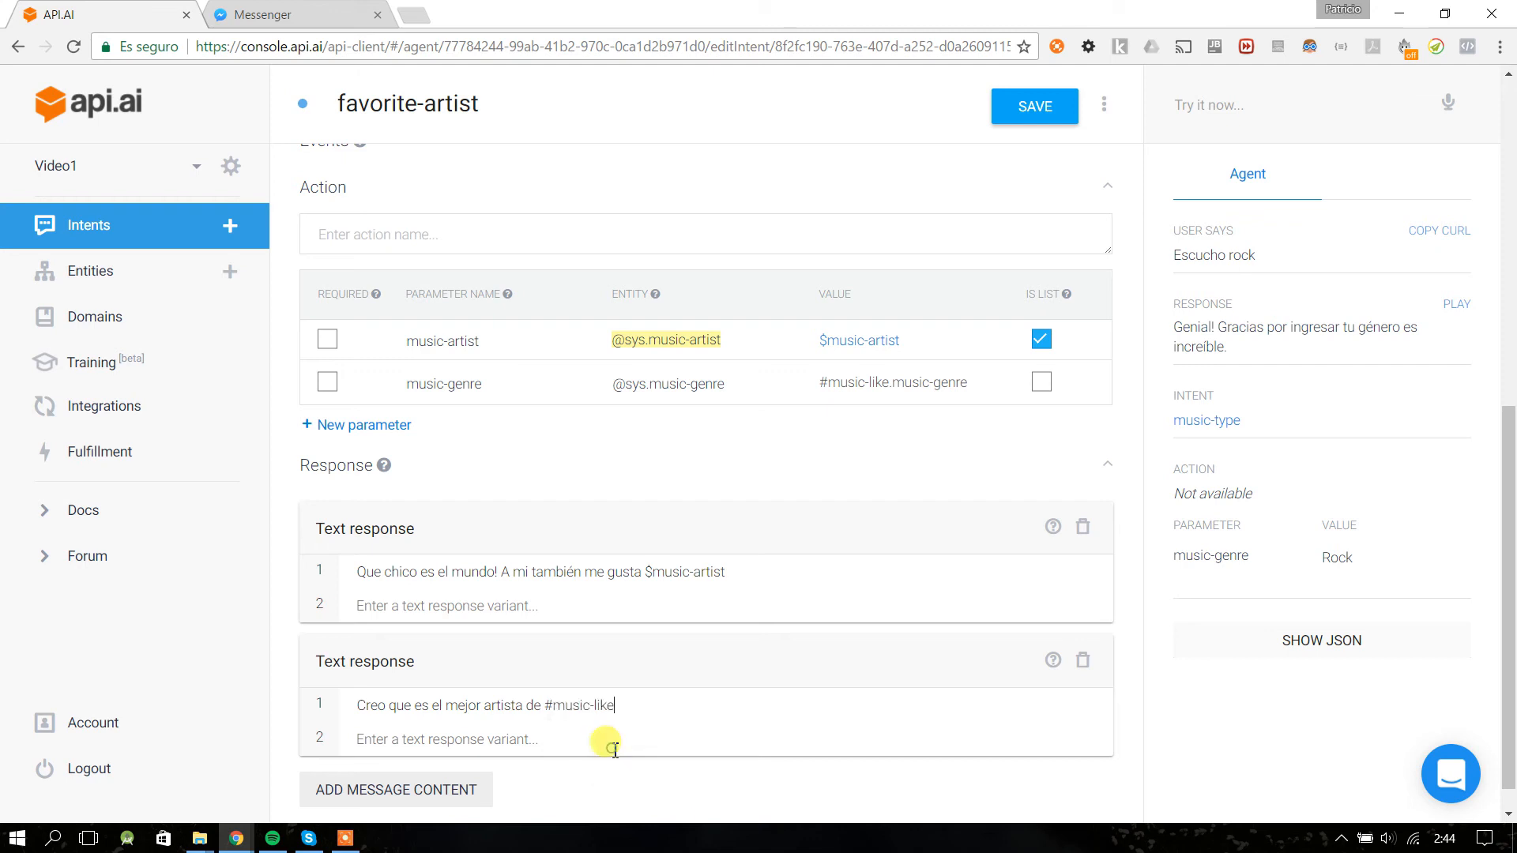
{"action": "type", "text": ".music-genre"}
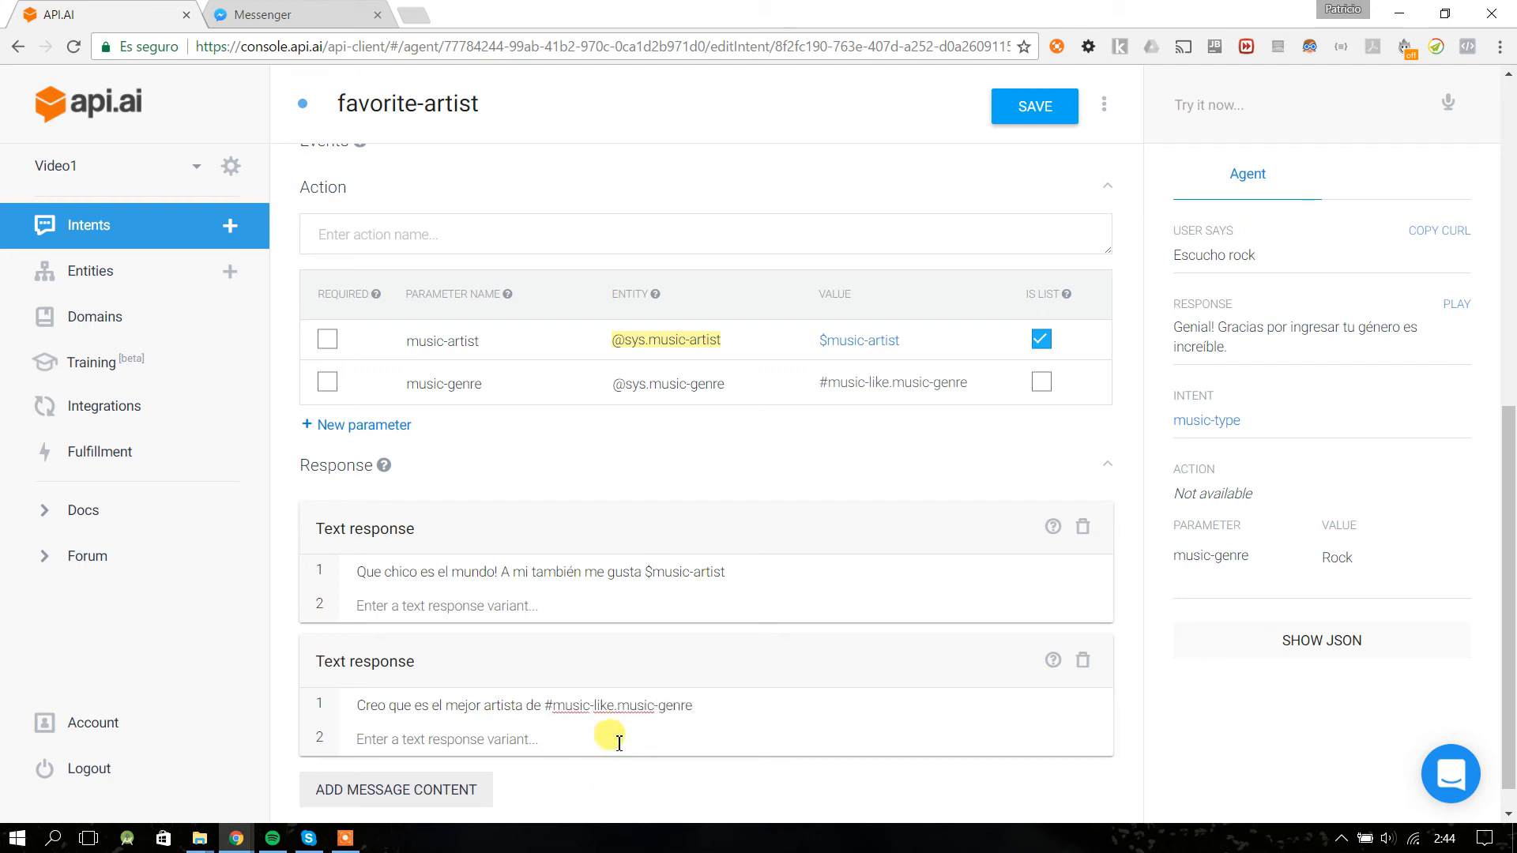
{"action": "left_click_drag", "start_coordinate": [617, 705], "coordinate": [741, 706]}
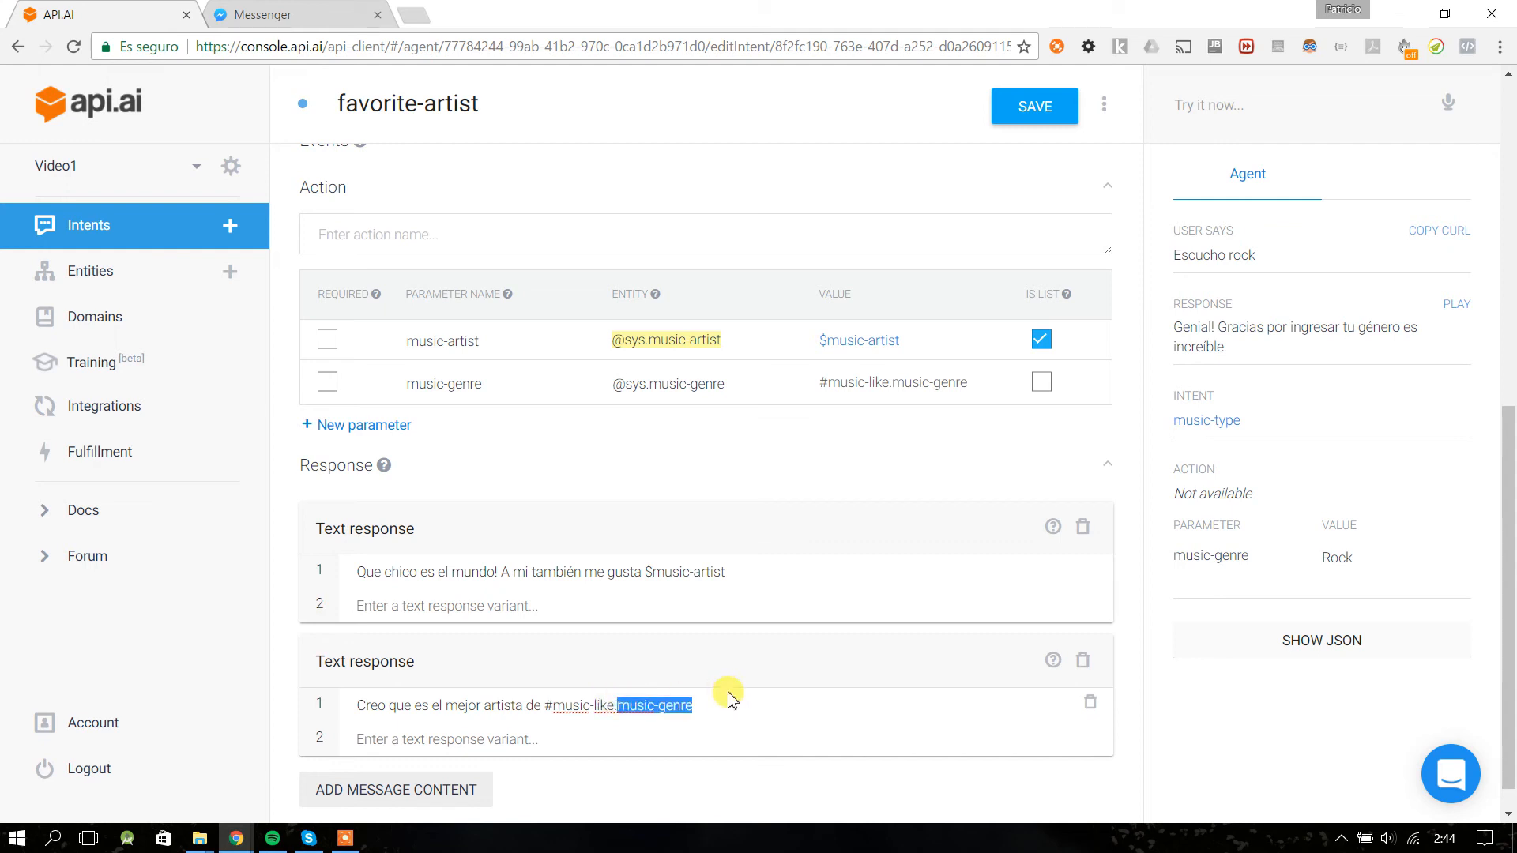
{"action": "left_click", "coordinate": [1032, 117]}
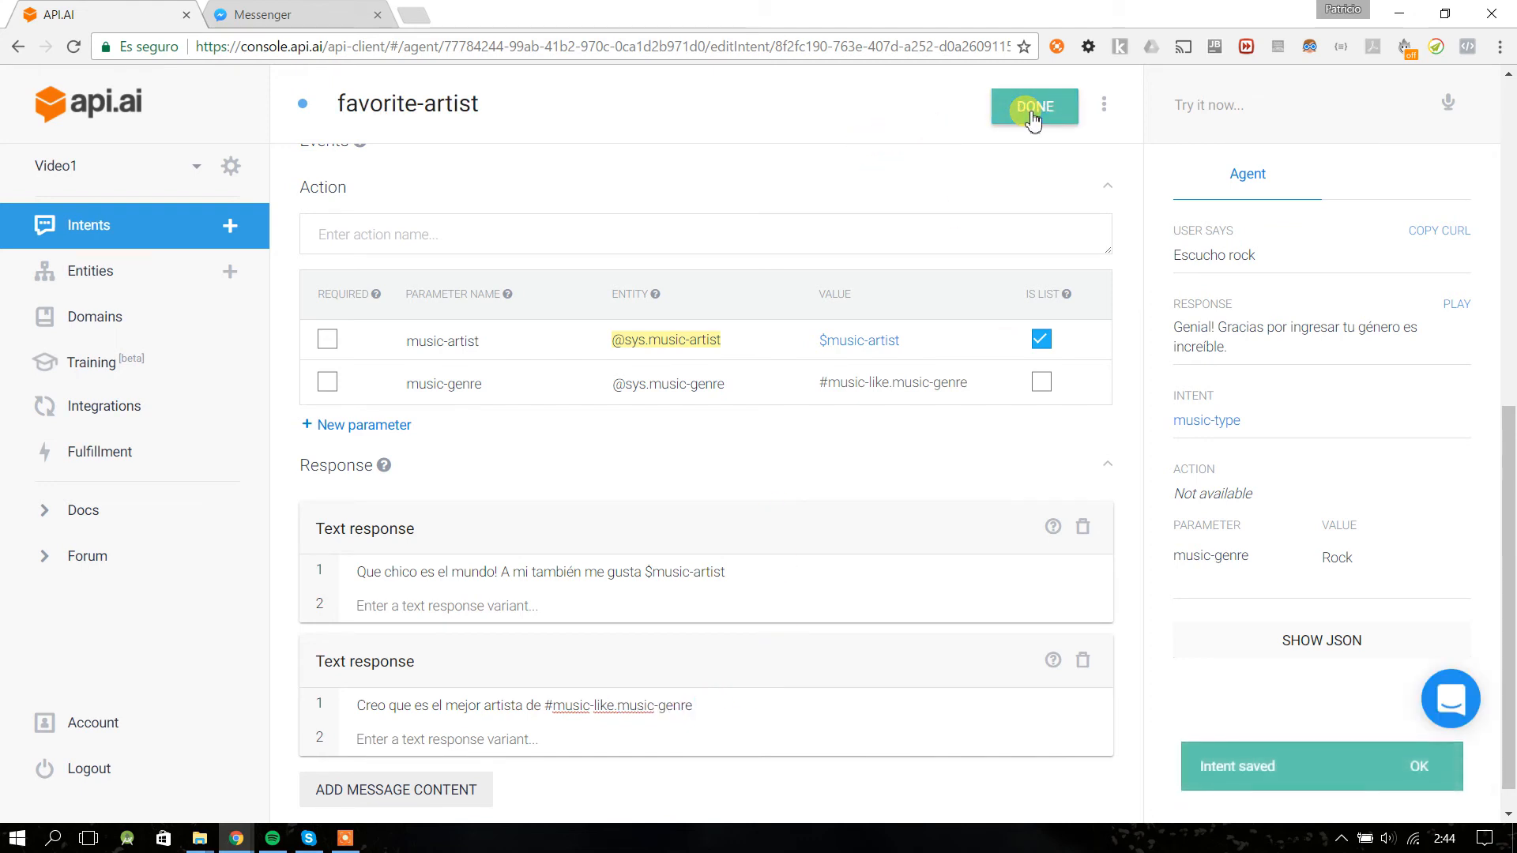
- Switch to the Messenger chat with the bot and send the greeting "Hola!"
{"action": "left_click", "coordinate": [324, 9]}
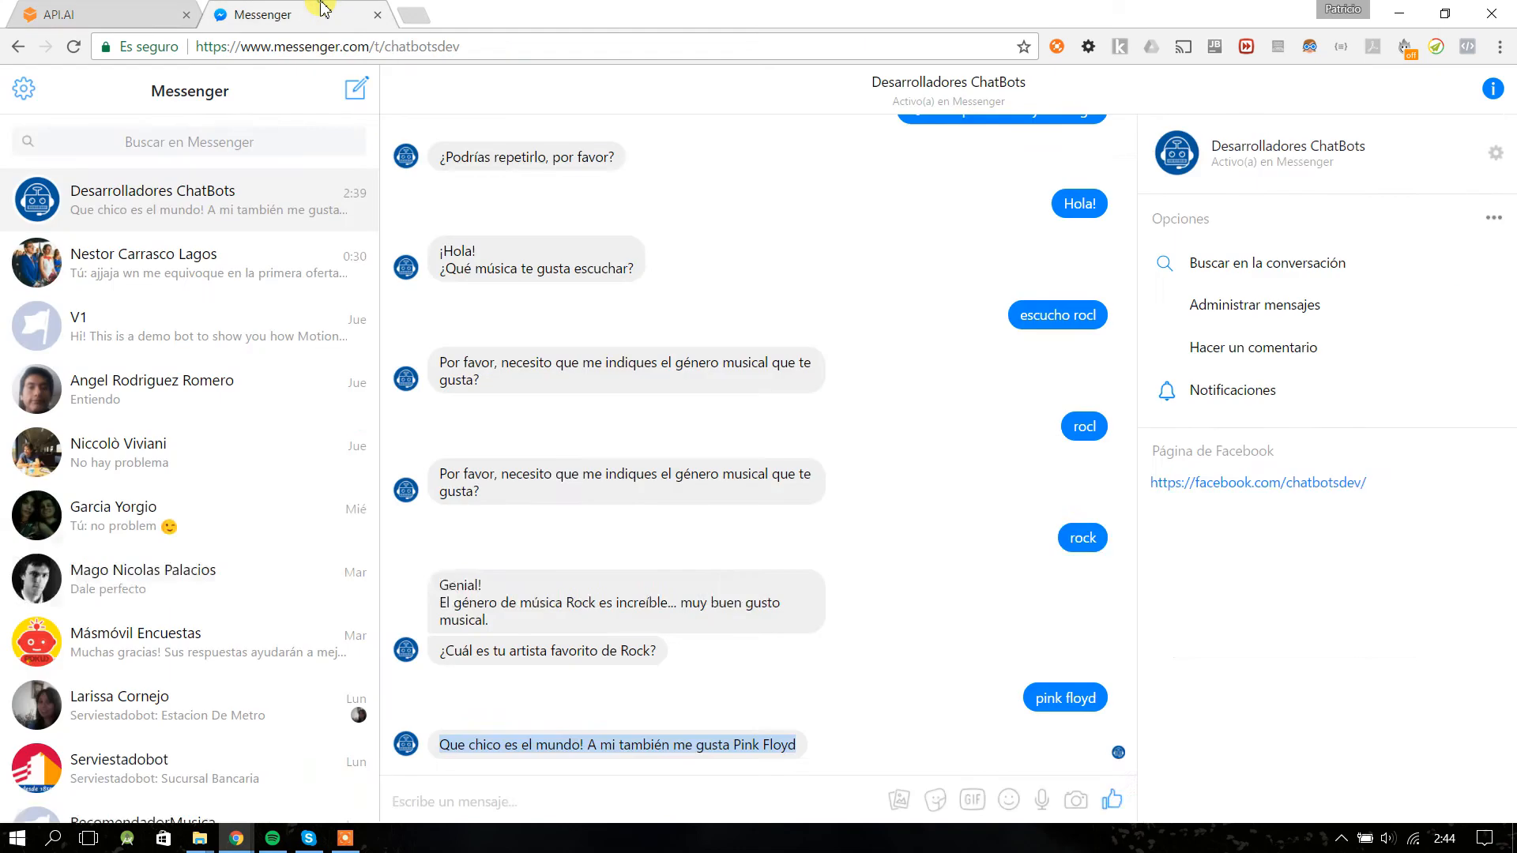
{"action": "left_click", "coordinate": [534, 794]}
{"action": "type", "text": "Hola"}
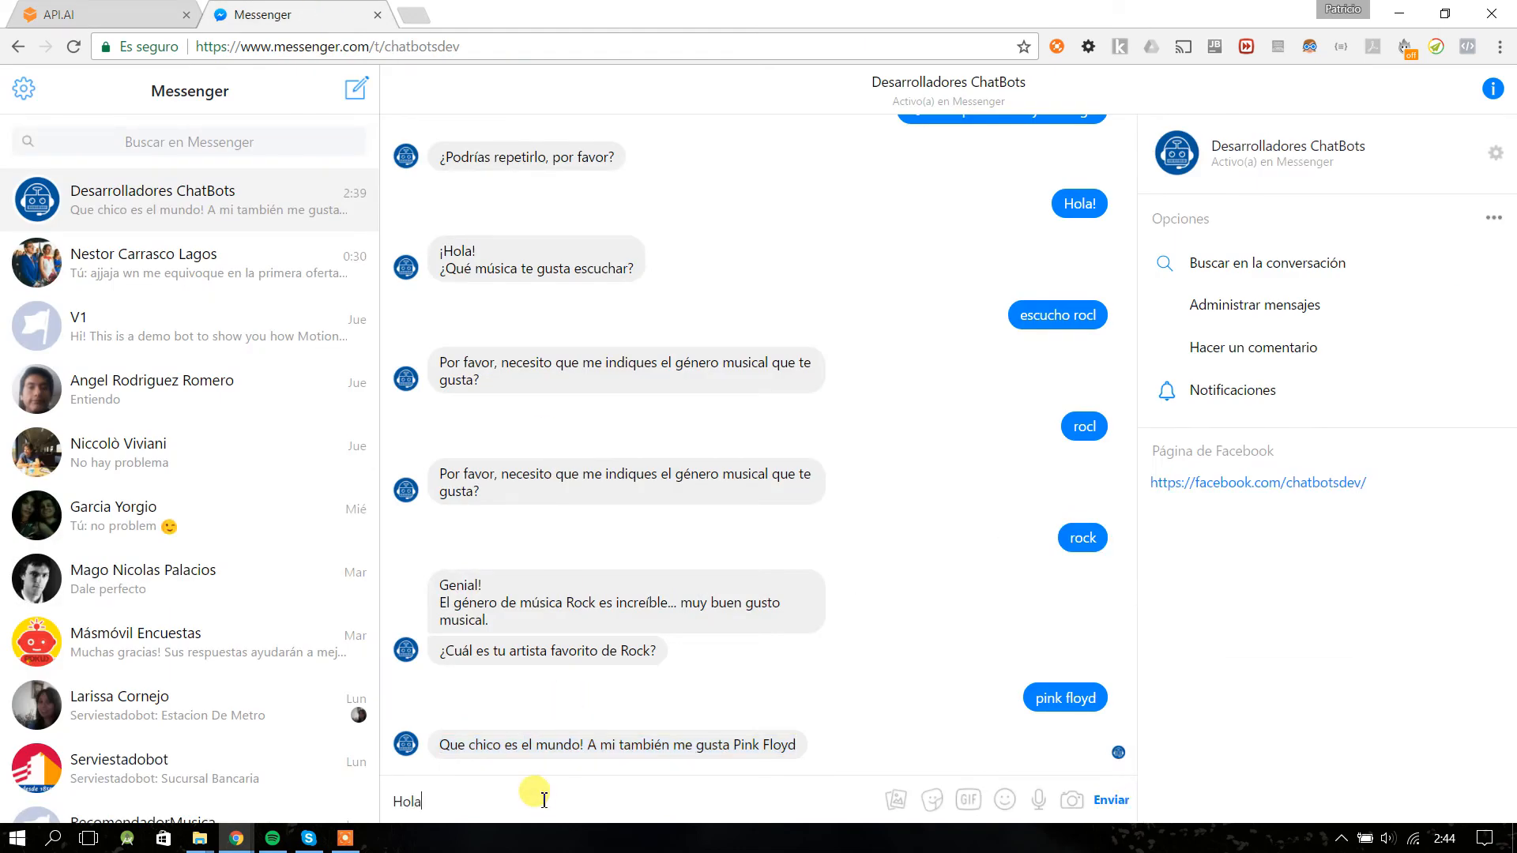
{"action": "type", "text": "!"}
{"action": "key", "text": "Return"}
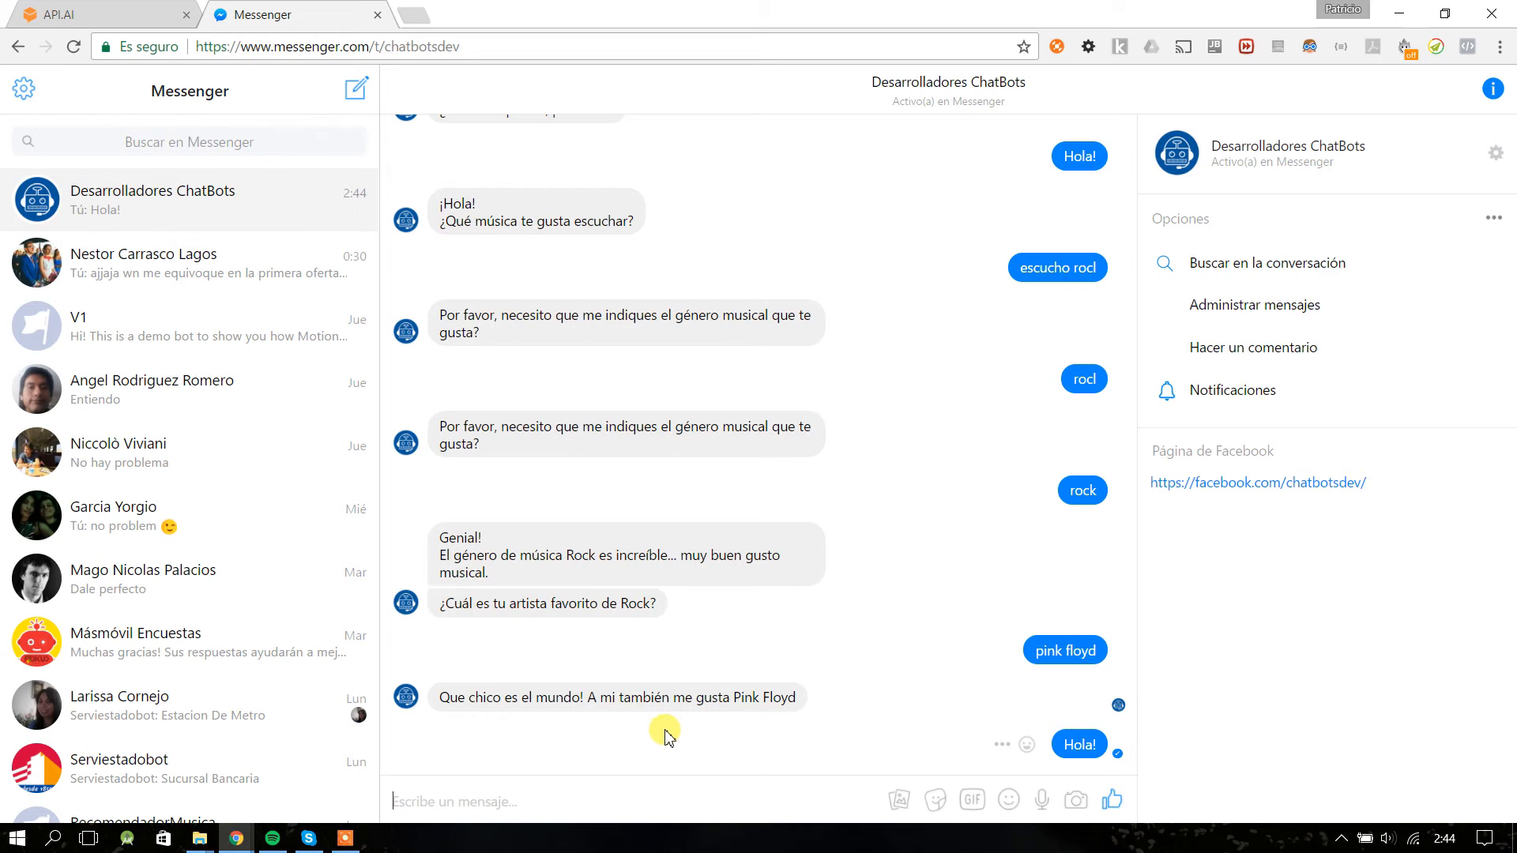
- Answer the bot's music question with "escucho rock" and its favorite-artist question with "pink floyd"
{"action": "left_click", "coordinate": [551, 797]}
{"action": "type", "text": "esuc"}
{"action": "key", "text": "BackSpace"}
{"action": "type", "text": "cucho rock"}
{"action": "key", "text": "Return"}
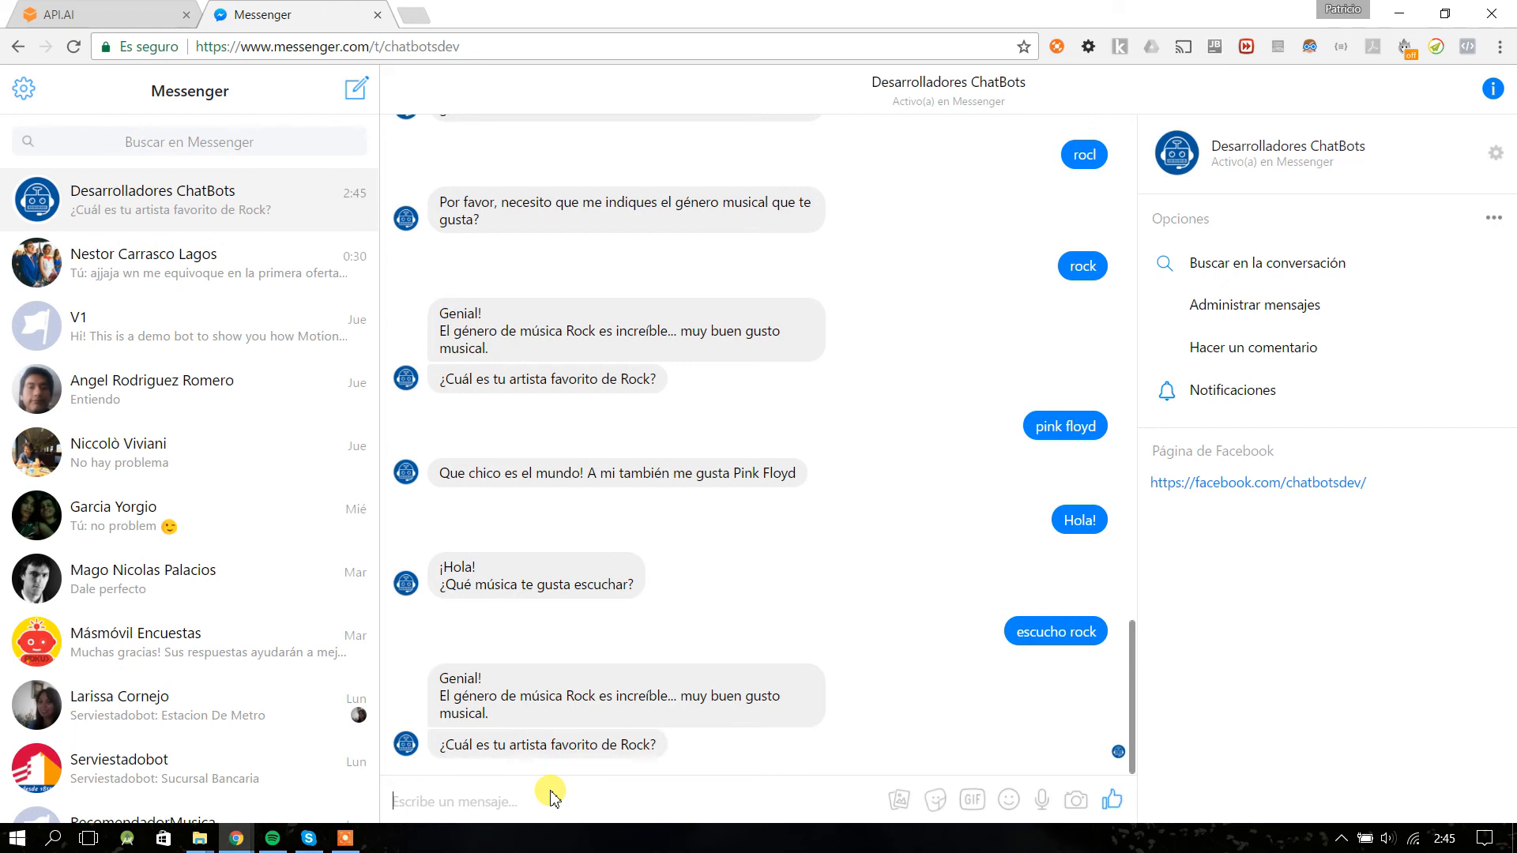
{"action": "type", "text": "pink floyd"}
{"action": "key", "text": "Return"}
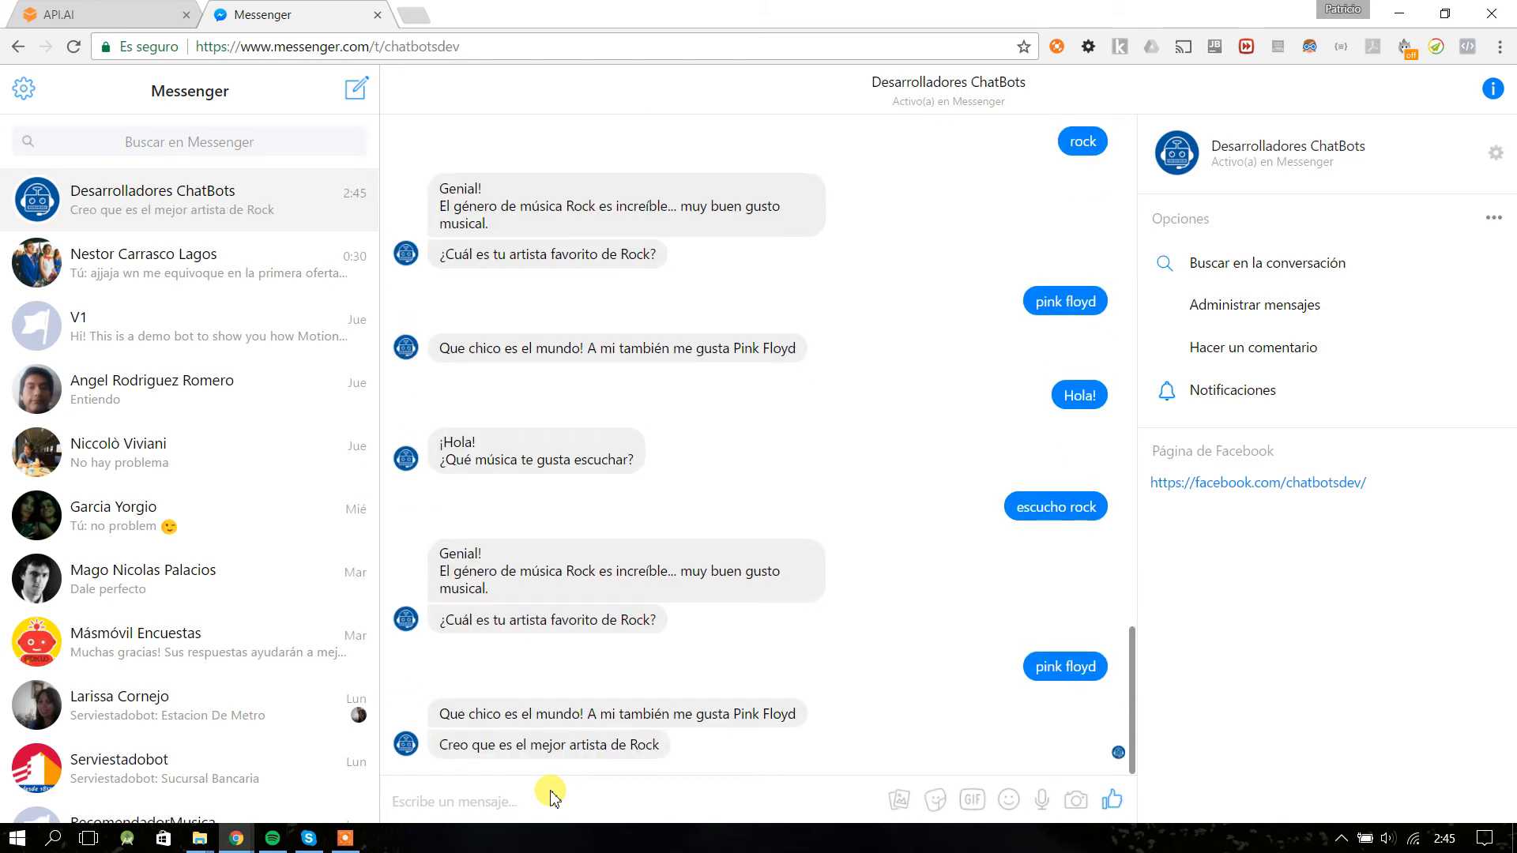
- Check the bot's two replies about the artist and genre against the conversation, and clear the stray text from the message field
{"action": "left_click_drag", "start_coordinate": [464, 715], "coordinate": [782, 716]}
{"action": "left_click", "coordinate": [702, 715]}
{"action": "left_click_drag", "start_coordinate": [447, 746], "coordinate": [638, 756]}
{"action": "left_click", "coordinate": [643, 755]}
{"action": "left_click_drag", "start_coordinate": [735, 715], "coordinate": [799, 715]}
{"action": "left_click_drag", "start_coordinate": [1032, 666], "coordinate": [1100, 667]}
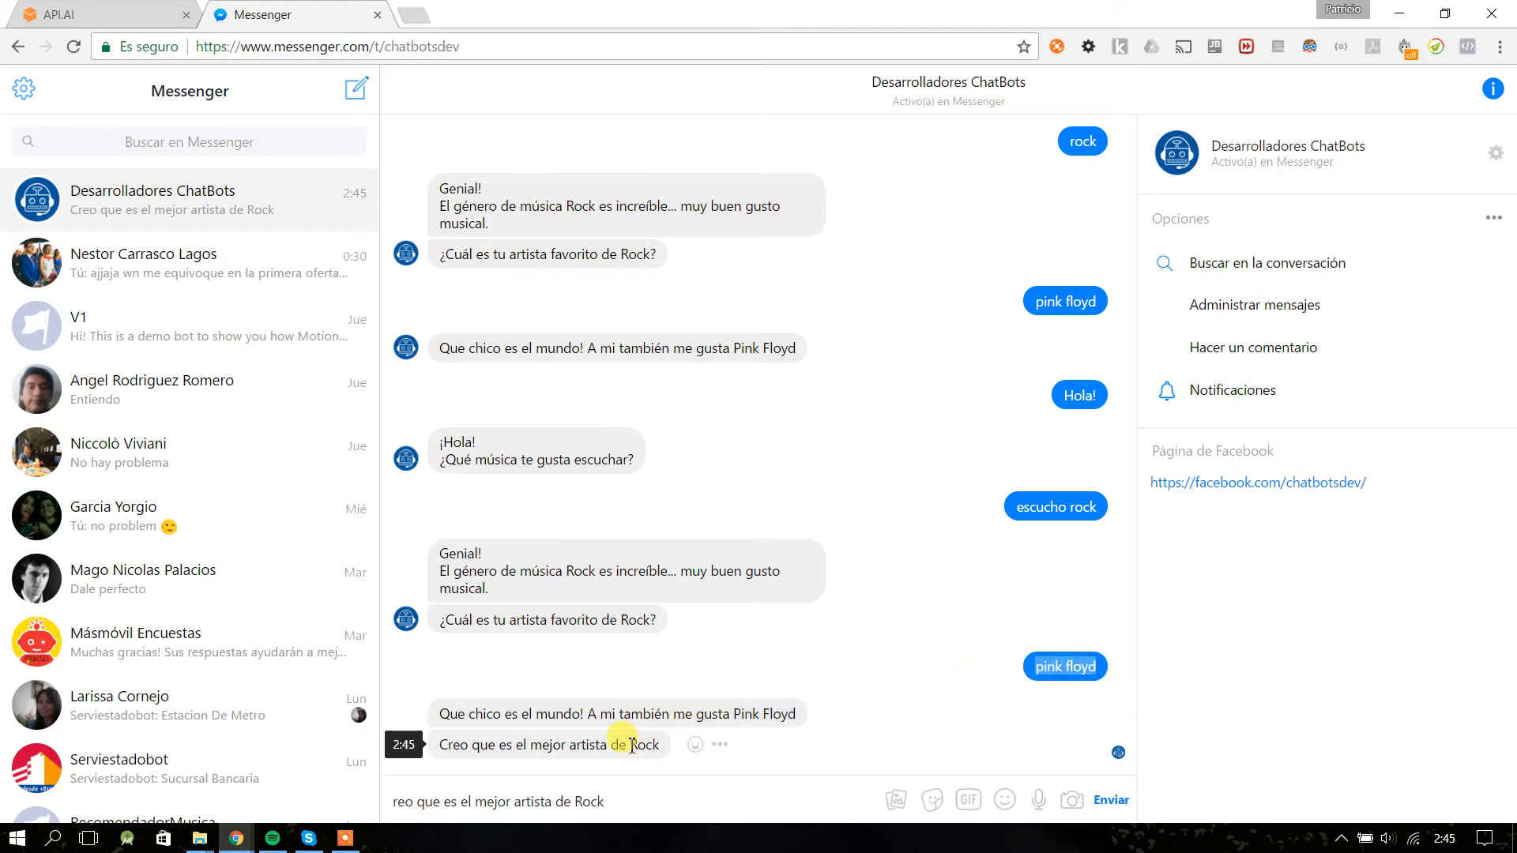
{"action": "left_click_drag", "start_coordinate": [630, 745], "coordinate": [659, 745]}
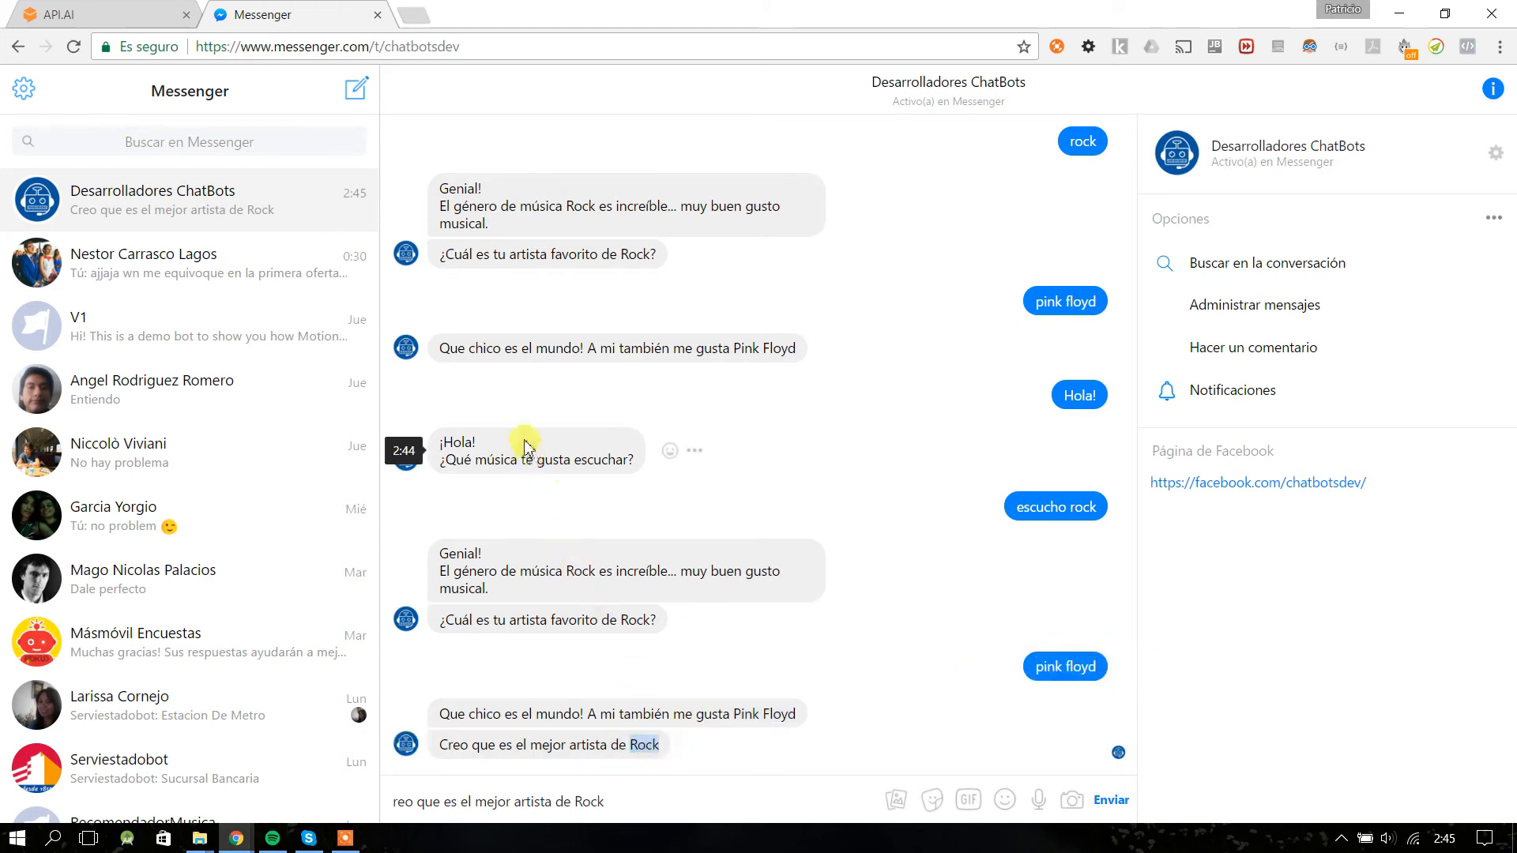
{"action": "left_click_drag", "start_coordinate": [1064, 399], "coordinate": [1005, 742]}
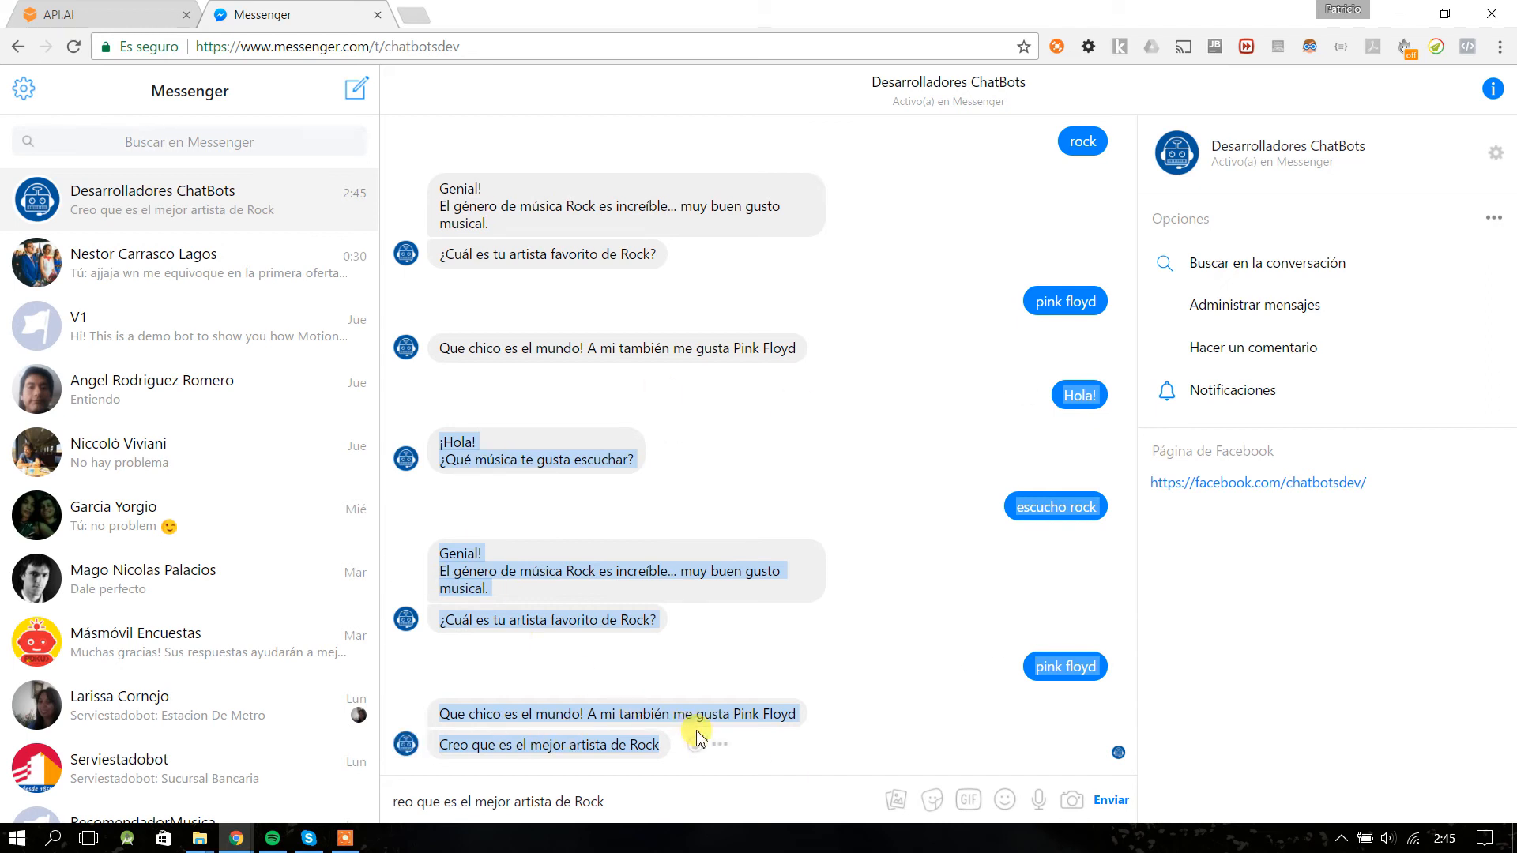
{"action": "left_click_drag", "start_coordinate": [633, 800], "coordinate": [379, 801]}
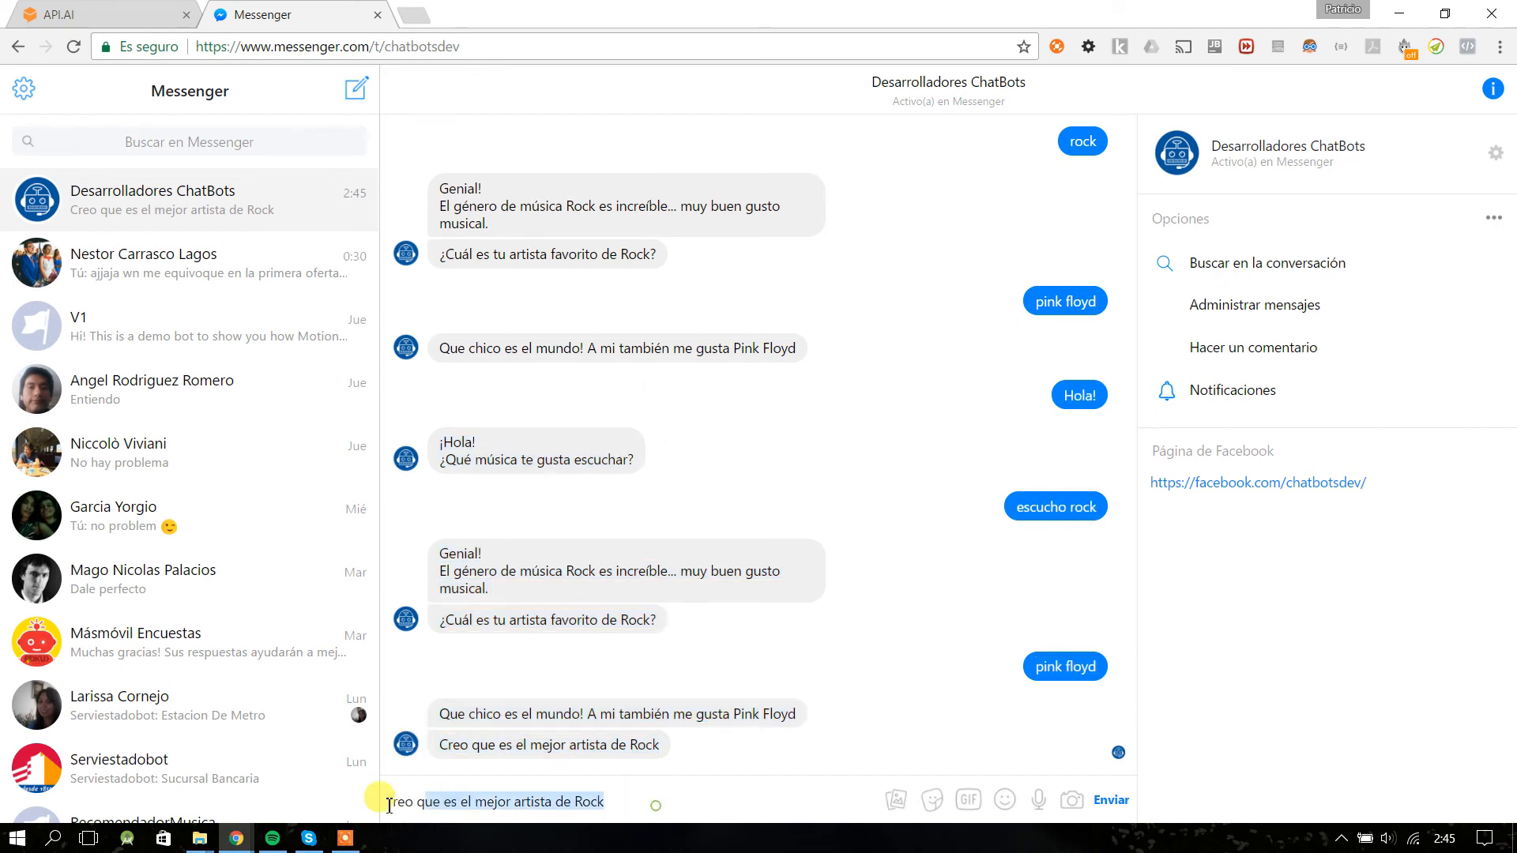
{"action": "key", "text": "BackSpace"}
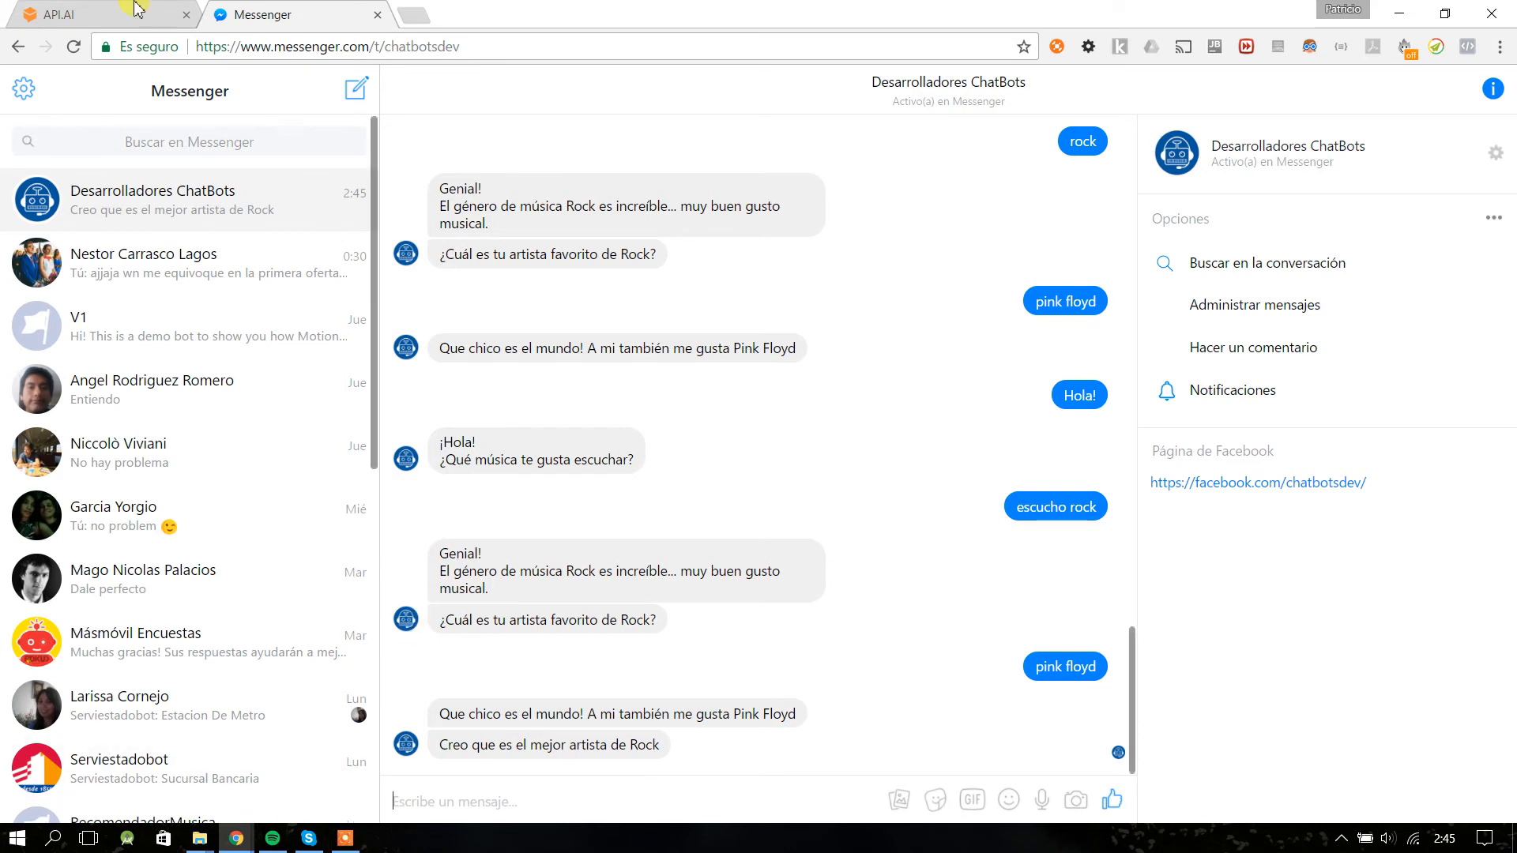
- Return to API.AI, save the favorite-artist intent and review its context, user expressions, parameters and responses
{"action": "left_click", "coordinate": [79, 14]}
{"action": "left_click", "coordinate": [1024, 104]}
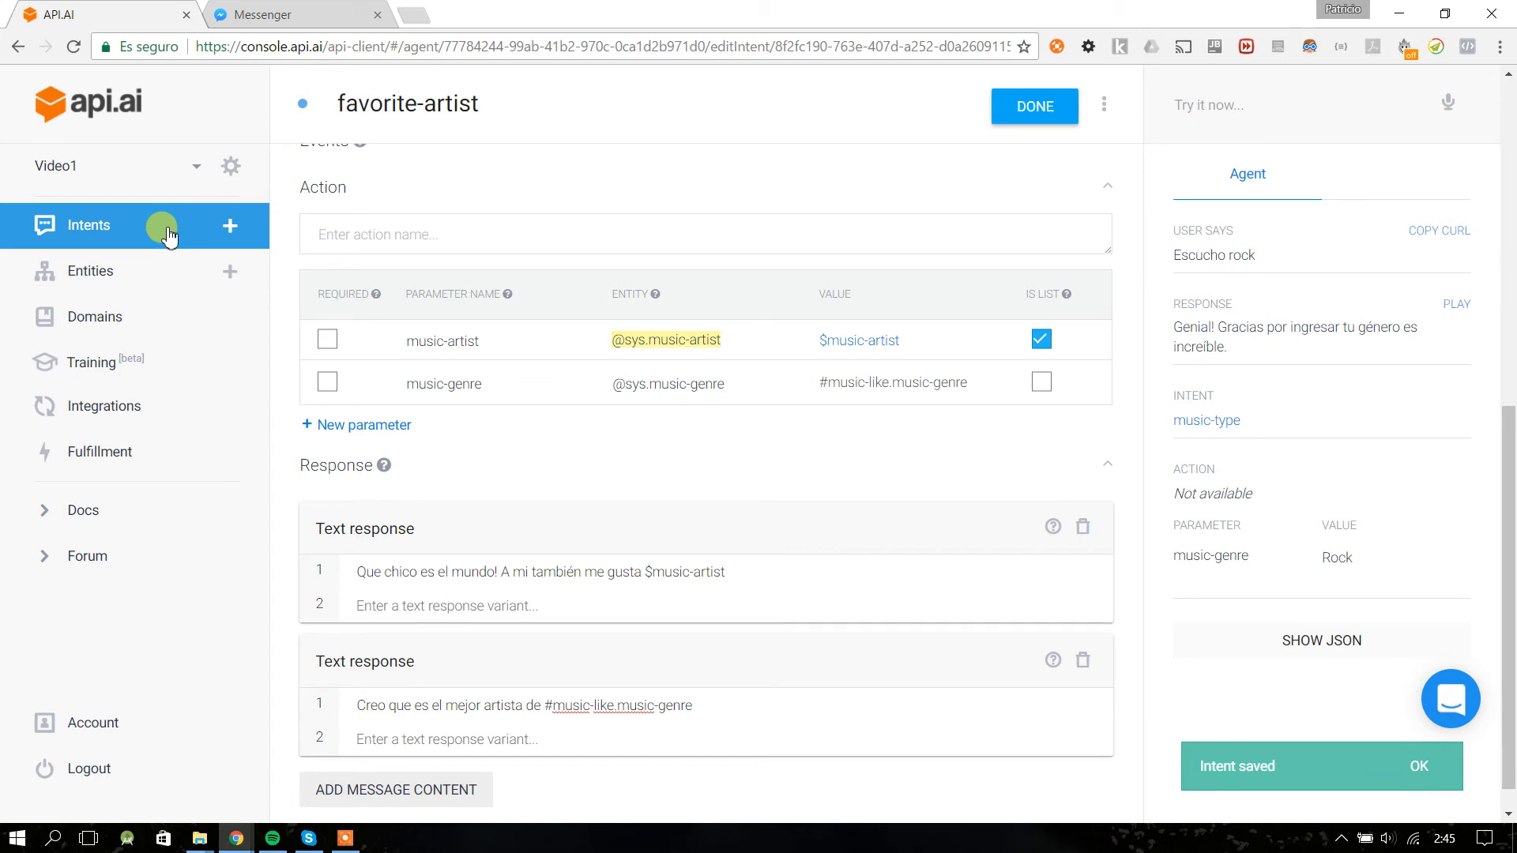
{"action": "scroll", "coordinate": [549, 286], "scroll_direction": "up", "scroll_amount": 7}
{"action": "scroll", "coordinate": [548, 286], "scroll_direction": "down", "scroll_amount": 8}
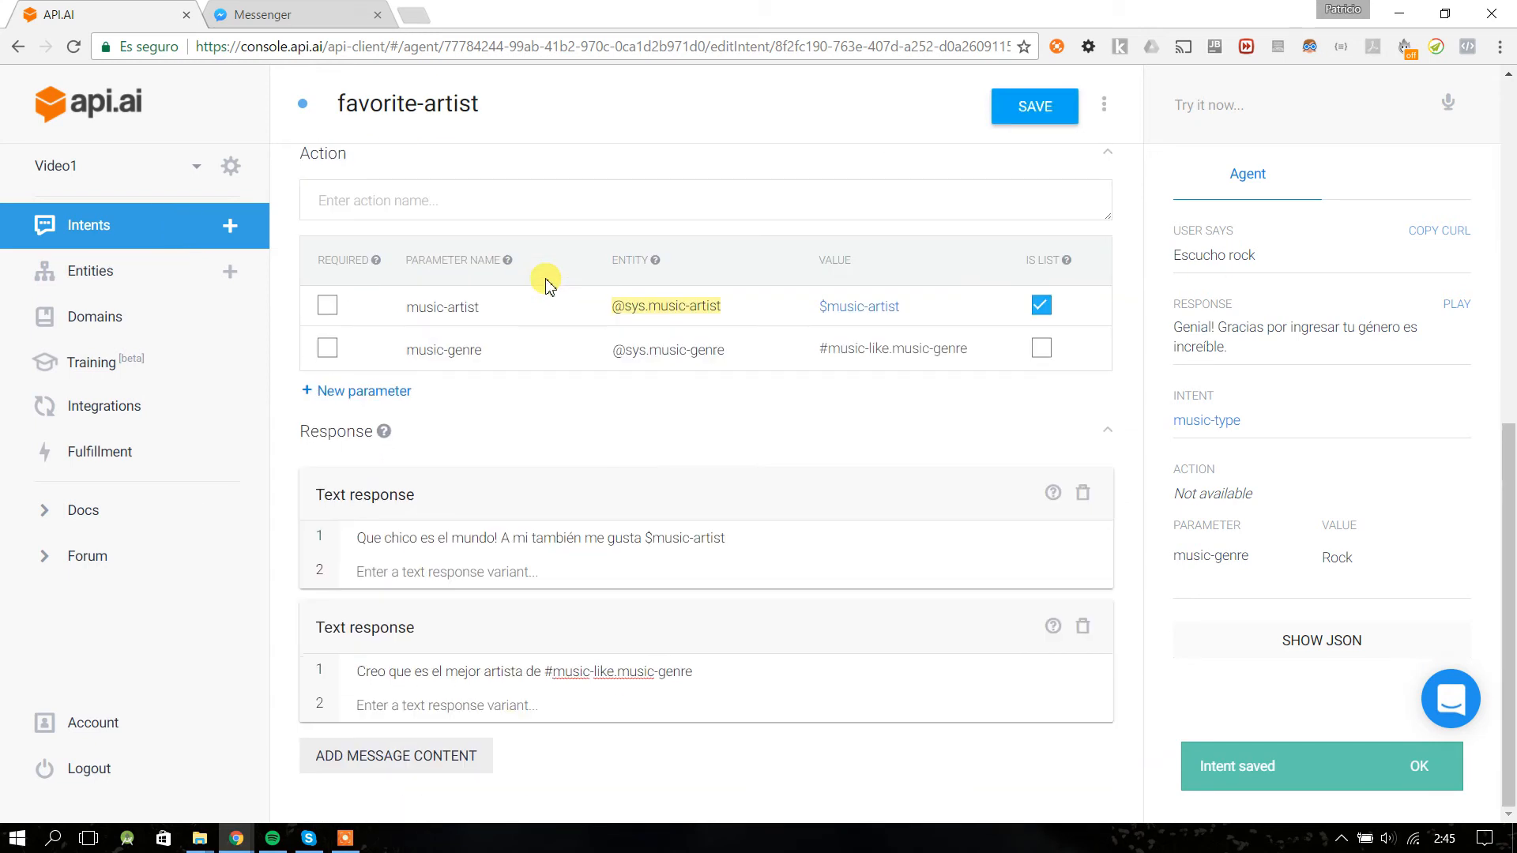
{"action": "scroll", "coordinate": [542, 285], "scroll_direction": "up", "scroll_amount": 9}
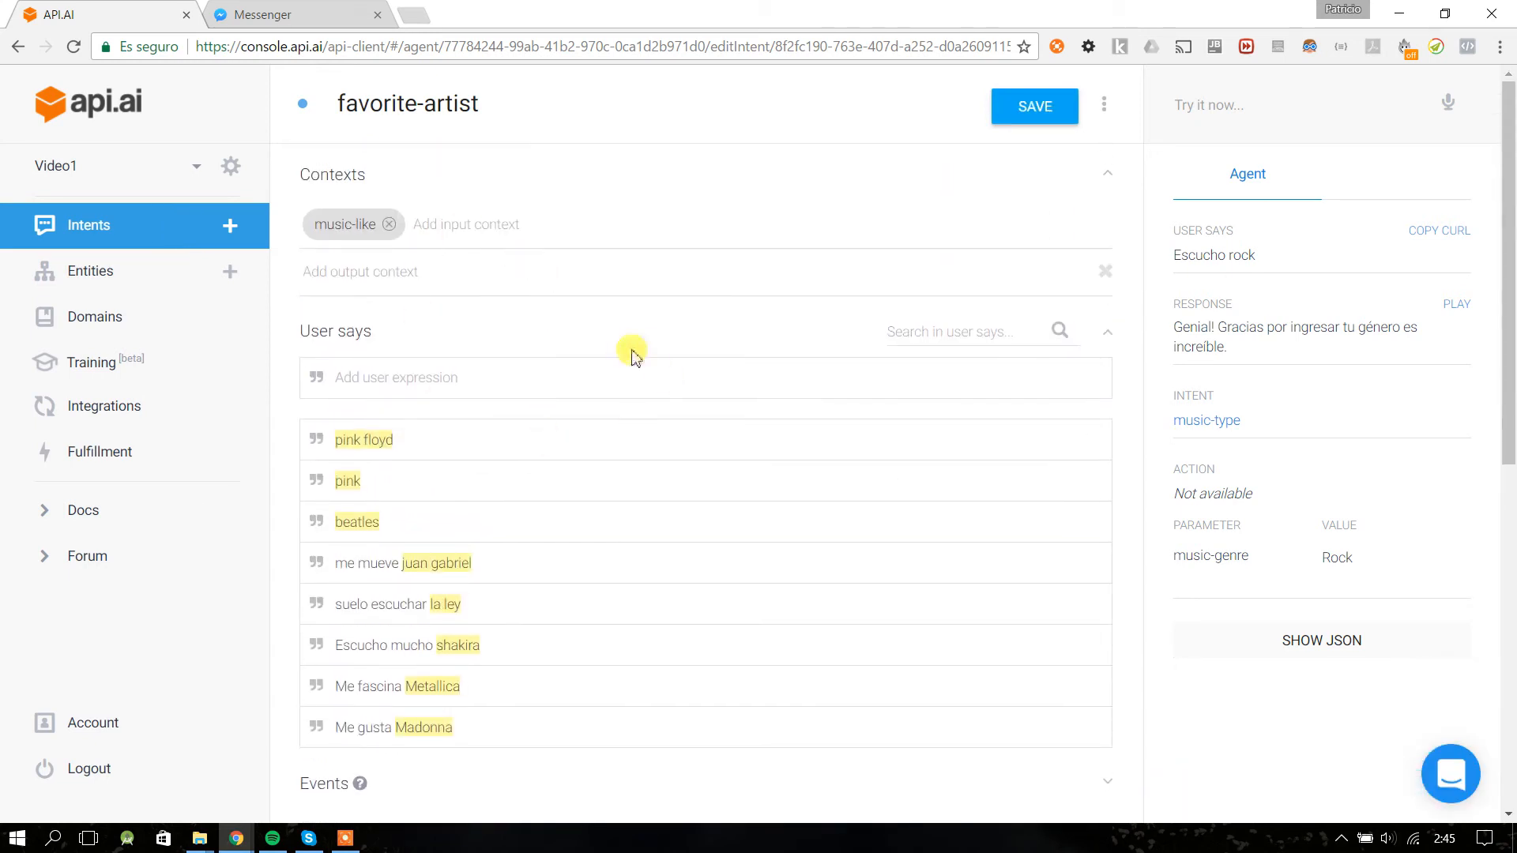
{"action": "scroll", "coordinate": [632, 360], "scroll_direction": "down", "scroll_amount": 6}
{"action": "scroll", "coordinate": [633, 360], "scroll_direction": "down", "scroll_amount": 4}
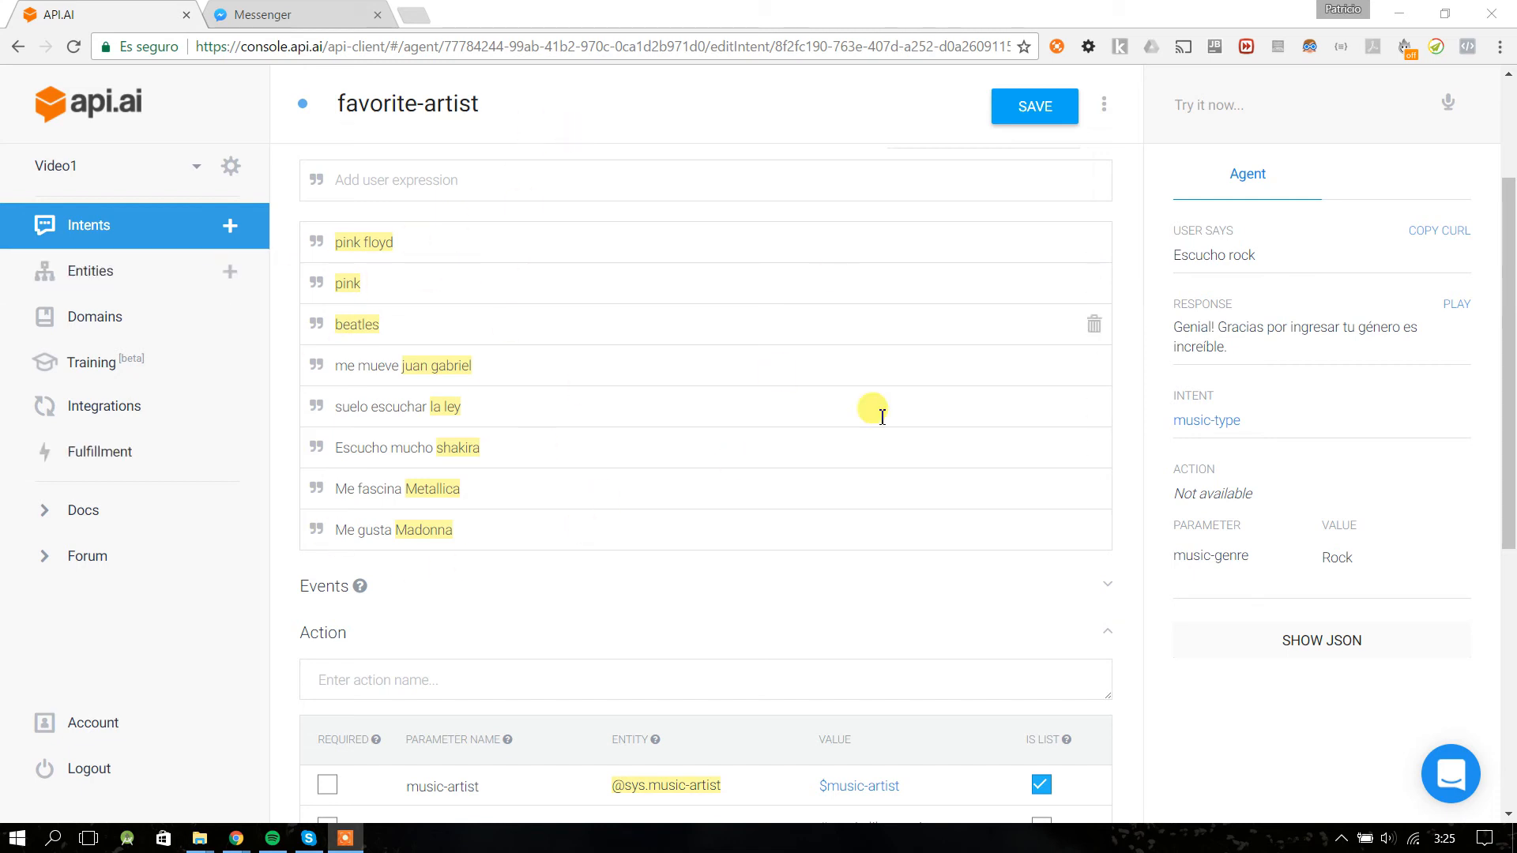
- Create a new intent named put-meeting
{"action": "left_click", "coordinate": [125, 225]}
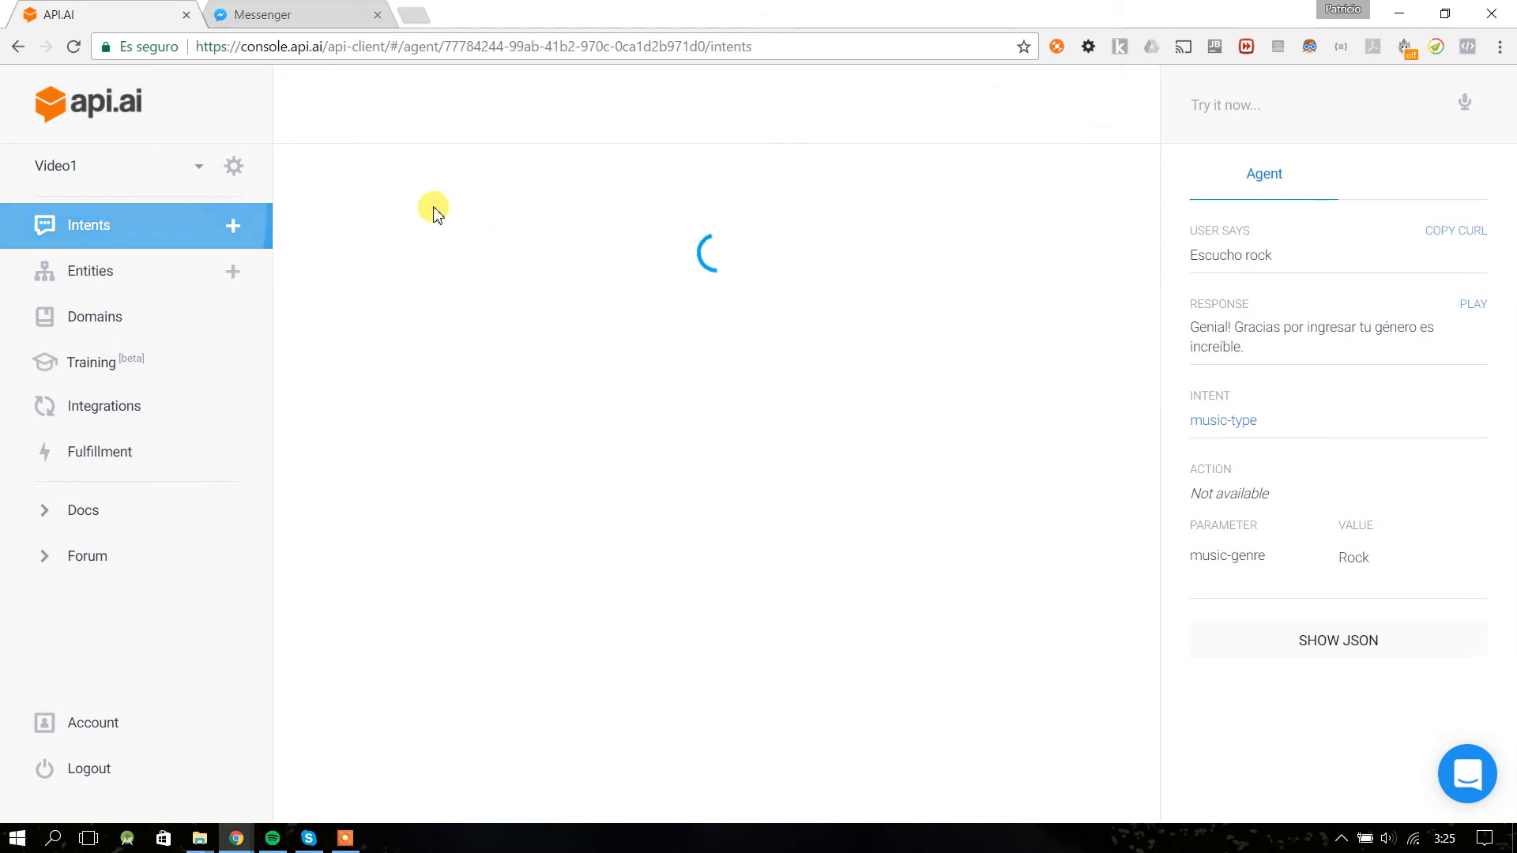
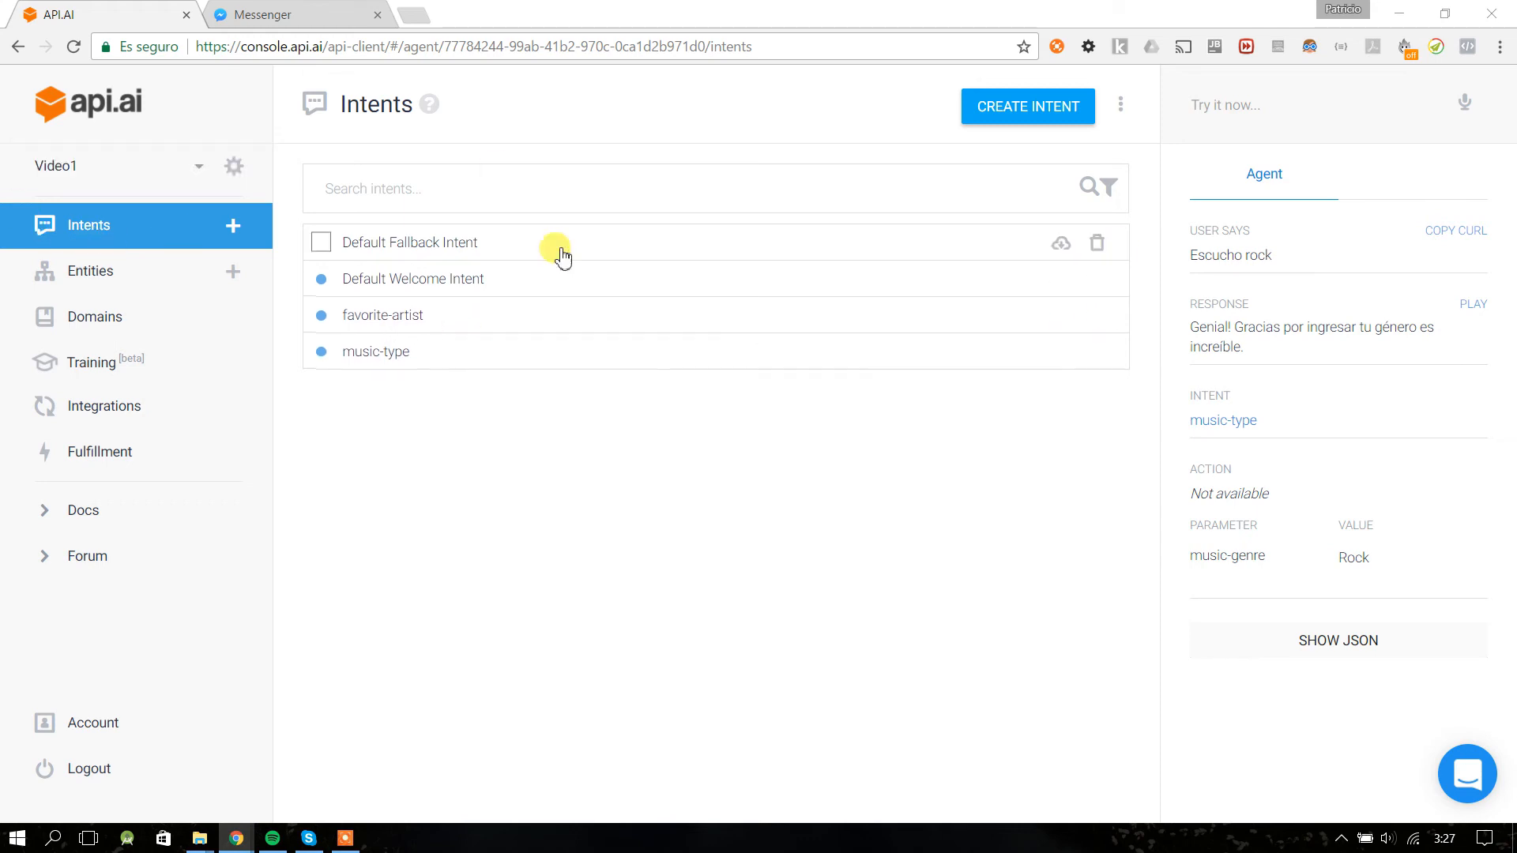
{"action": "left_click", "coordinate": [1018, 116]}
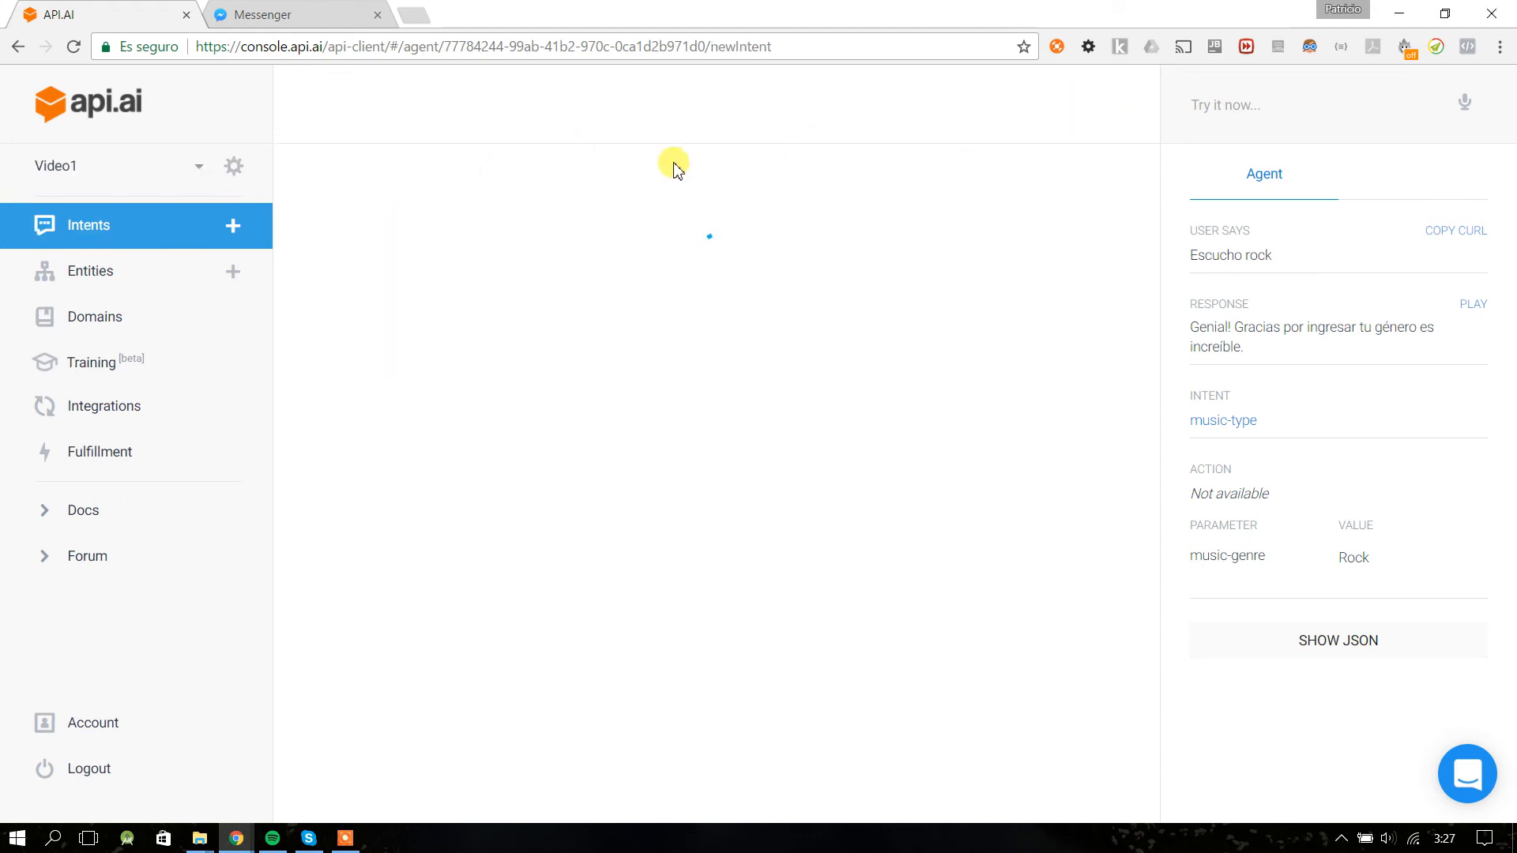
{"action": "left_click", "coordinate": [483, 117]}
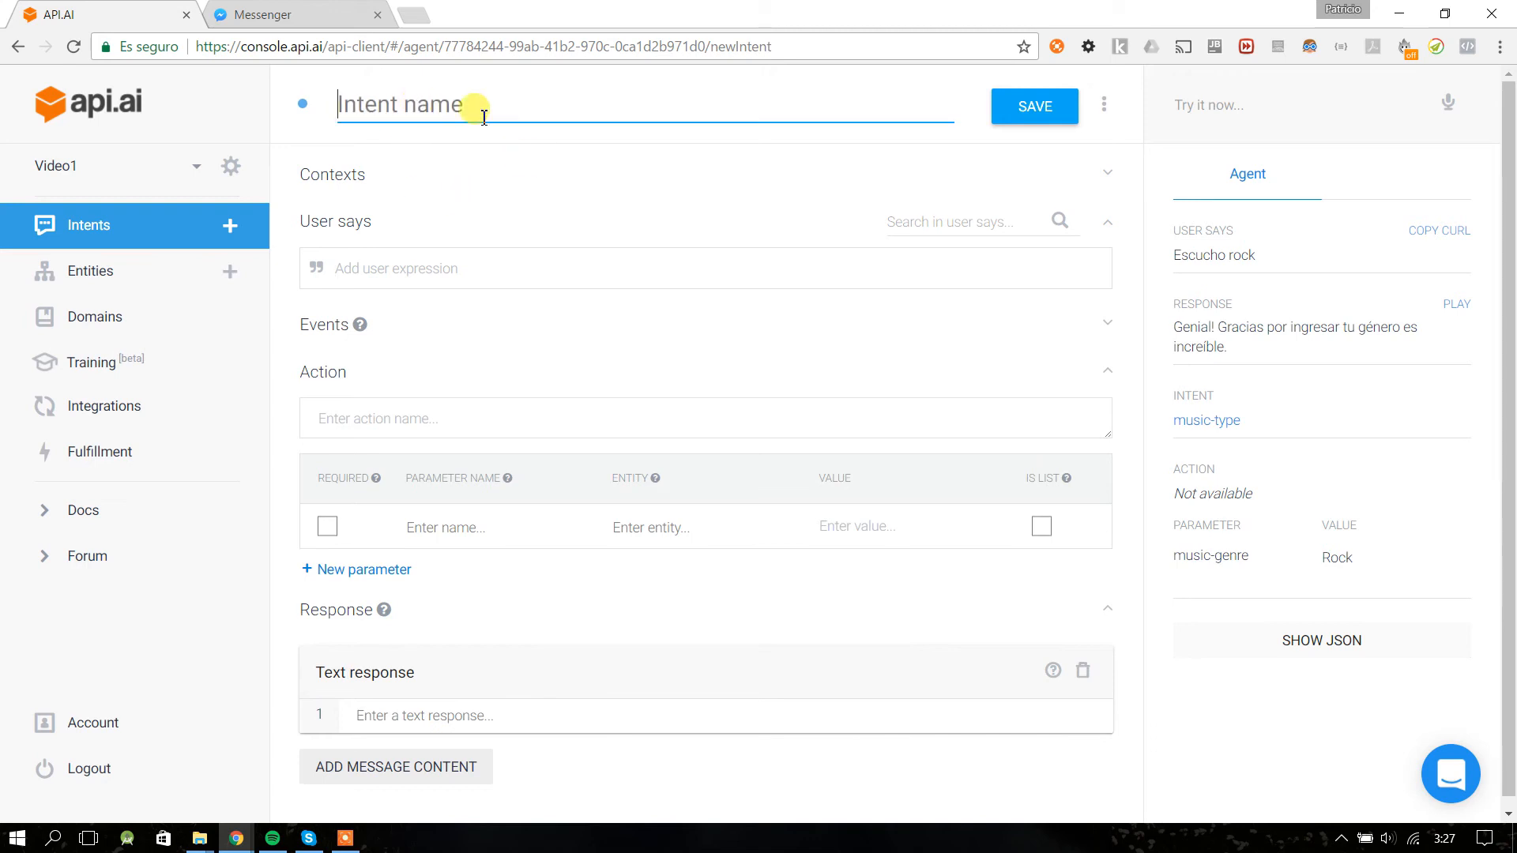
{"action": "type", "text": "put-meeting"}
{"action": "key", "text": "Tab"}
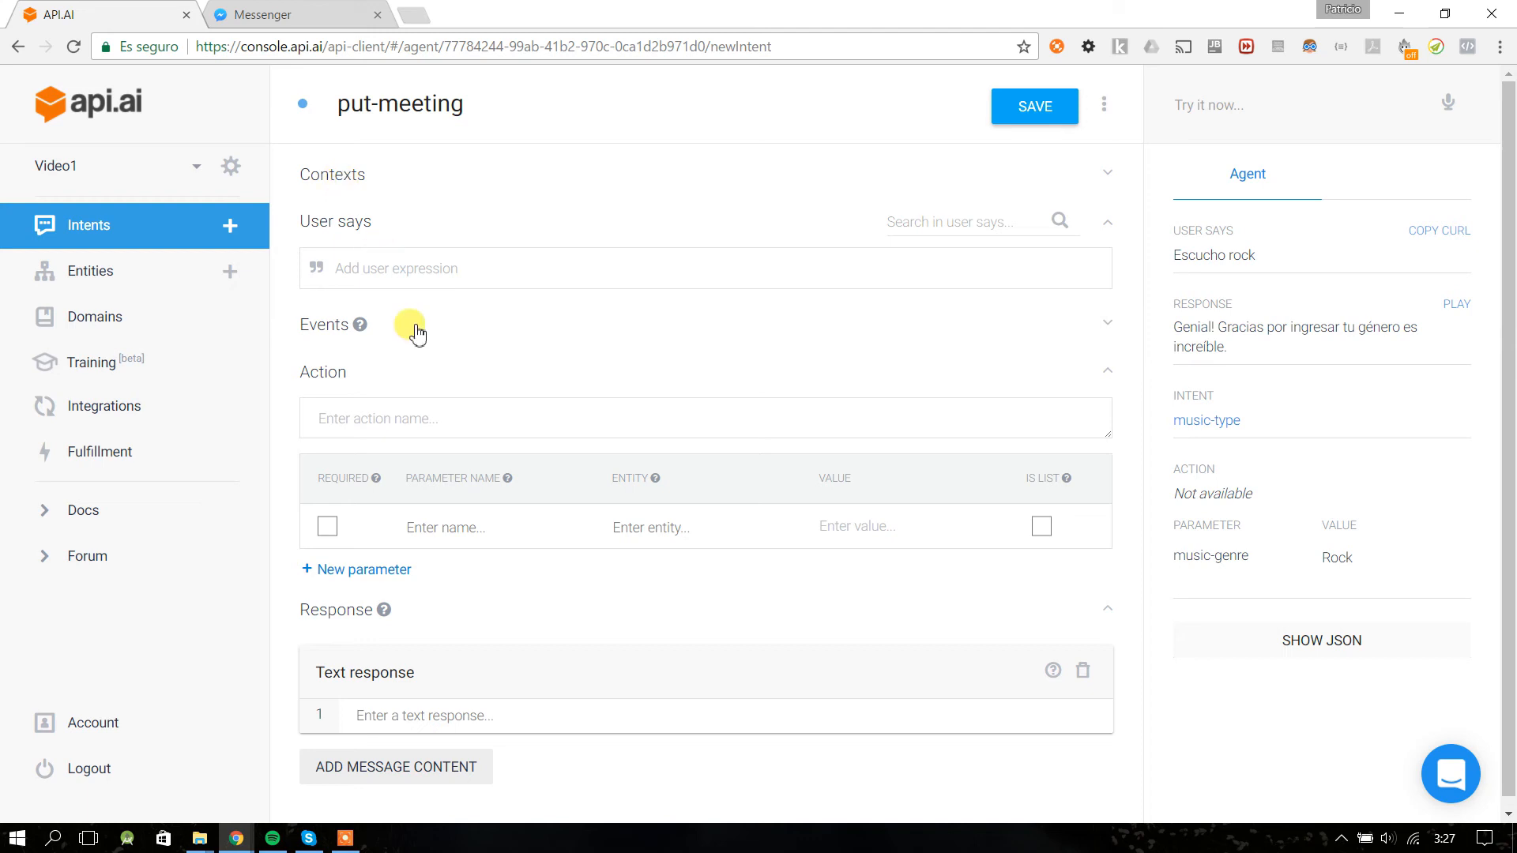
- Add the user expressions "Me gustaría agendar una reunión" and "Que tal si agendamos una reunión" to put-meeting
{"action": "left_click", "coordinate": [464, 276]}
{"action": "type", "text": "Me gustaría agendar una reunión"}
{"action": "key", "text": "Return"}
{"action": "type", "text": "Que tal si agendamos una reunión"}
{"action": "key", "text": "Return"}
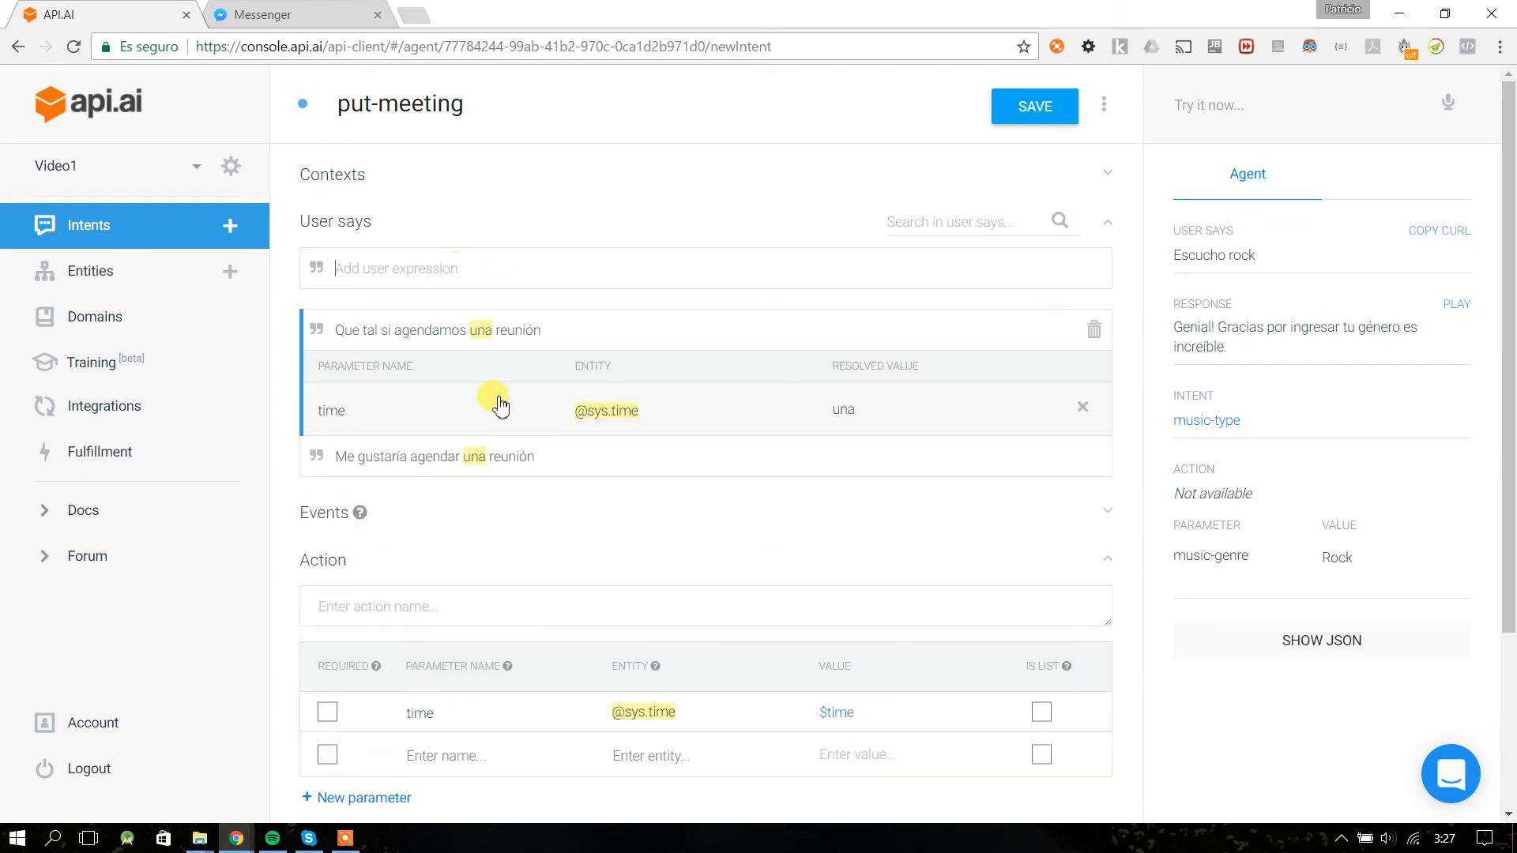
{"action": "scroll", "coordinate": [637, 355], "scroll_direction": "down", "scroll_amount": 2}
{"action": "scroll", "coordinate": [628, 355], "scroll_direction": "up", "scroll_amount": 1}
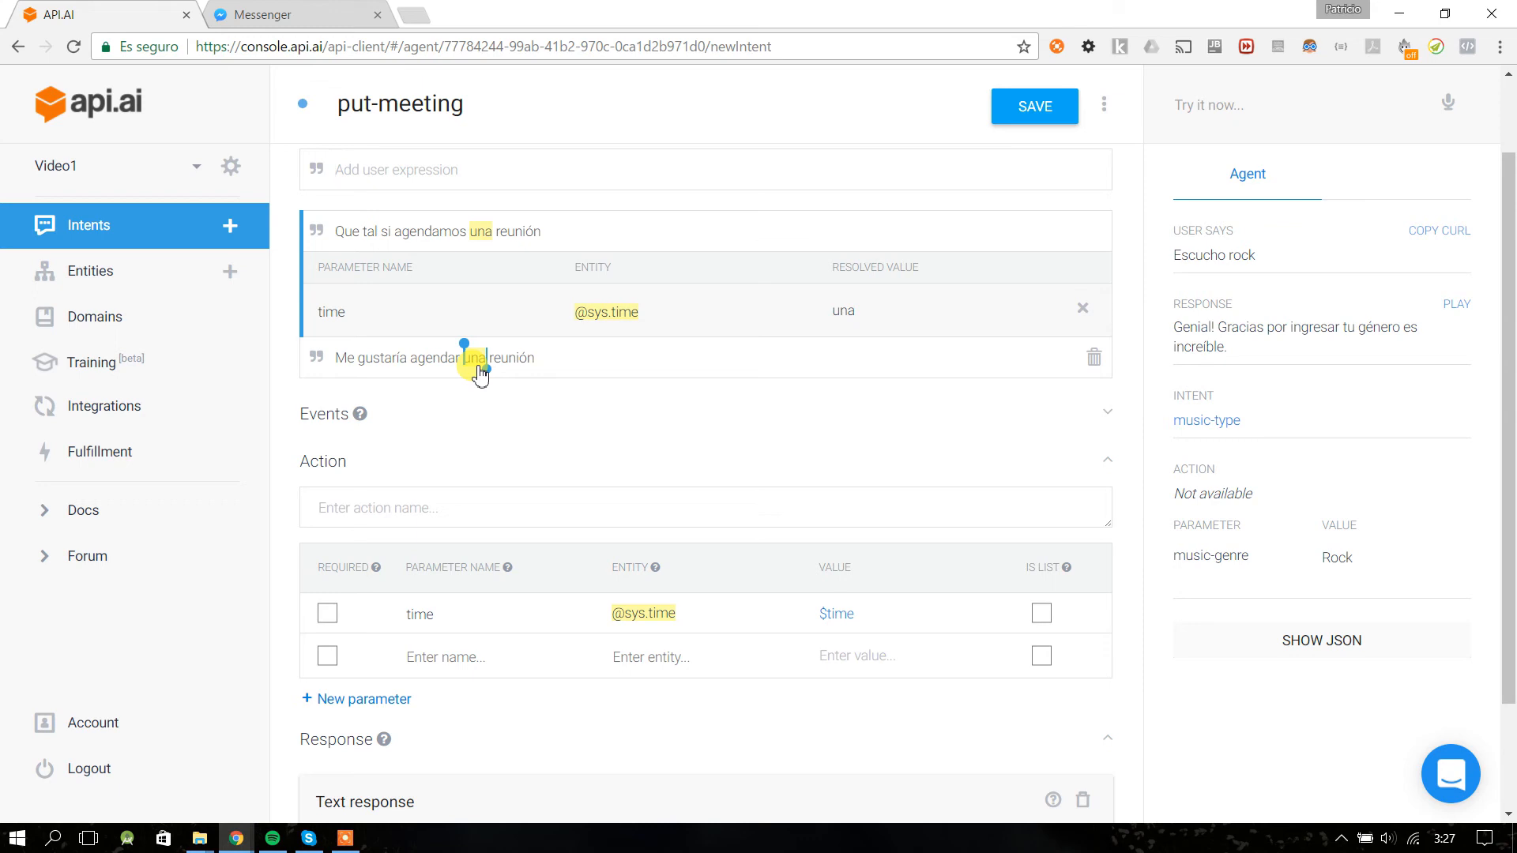
{"action": "double_click", "coordinate": [479, 239]}
{"action": "mouse_move", "coordinate": [479, 239]}
{"action": "left_click", "coordinate": [481, 239]}
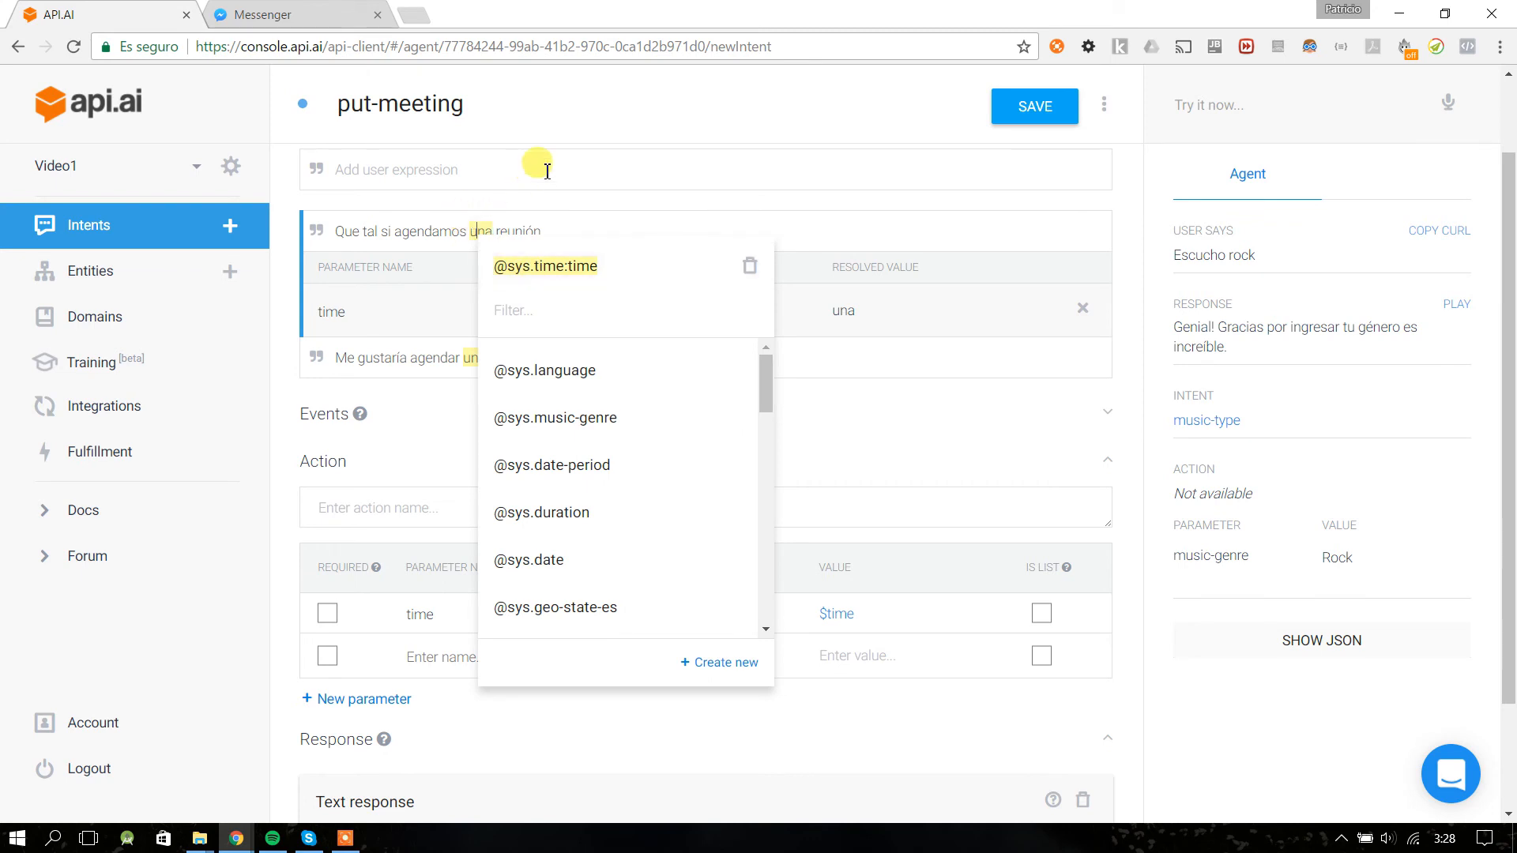
{"action": "left_click", "coordinate": [540, 178]}
{"action": "mouse_move", "coordinate": [485, 245]}
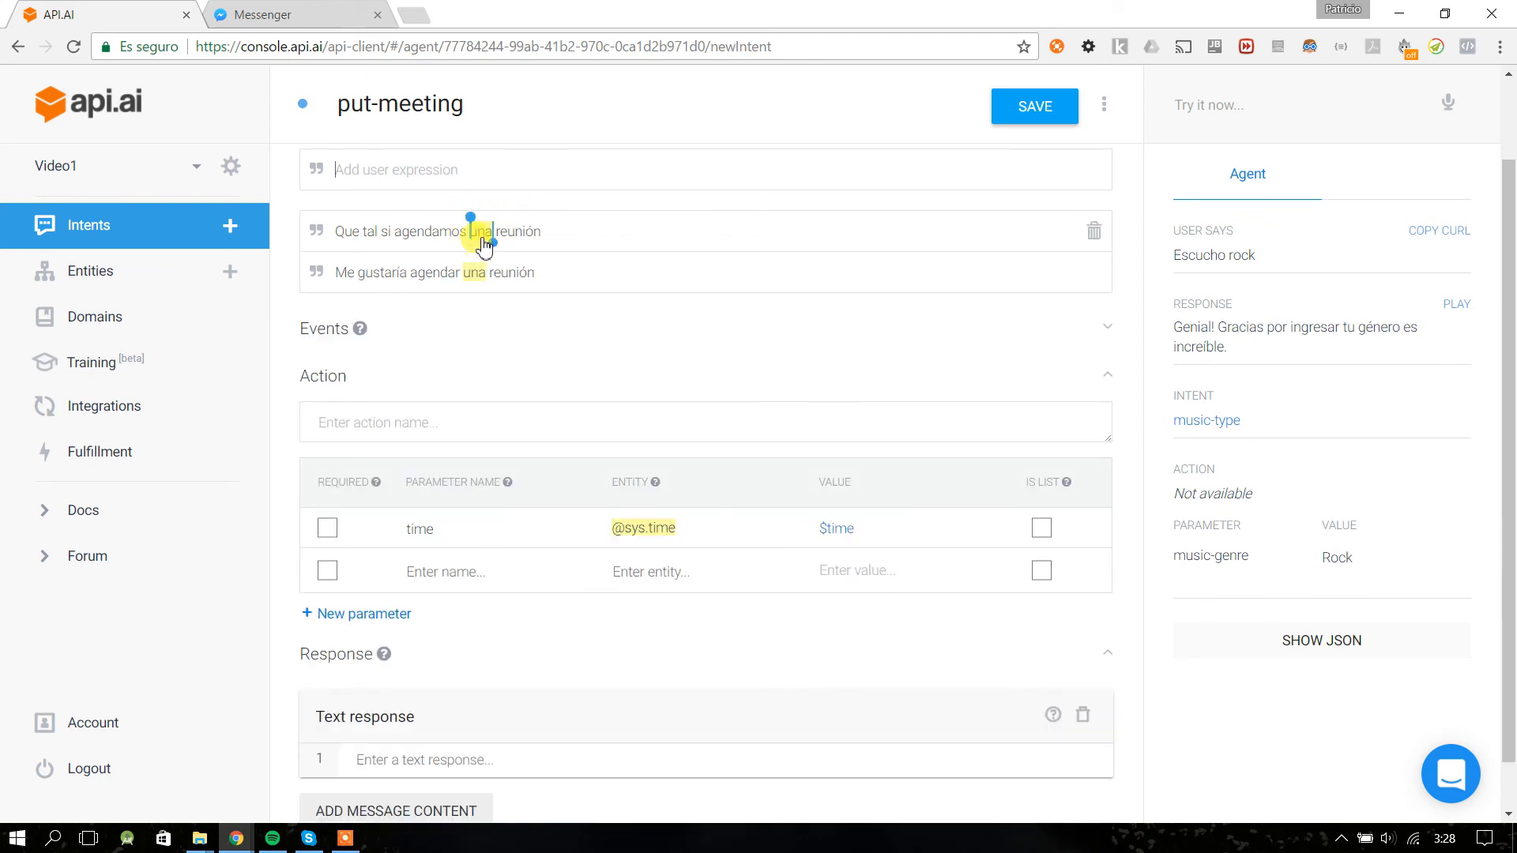
{"action": "left_click", "coordinate": [481, 247]}
{"action": "left_click", "coordinate": [760, 278]}
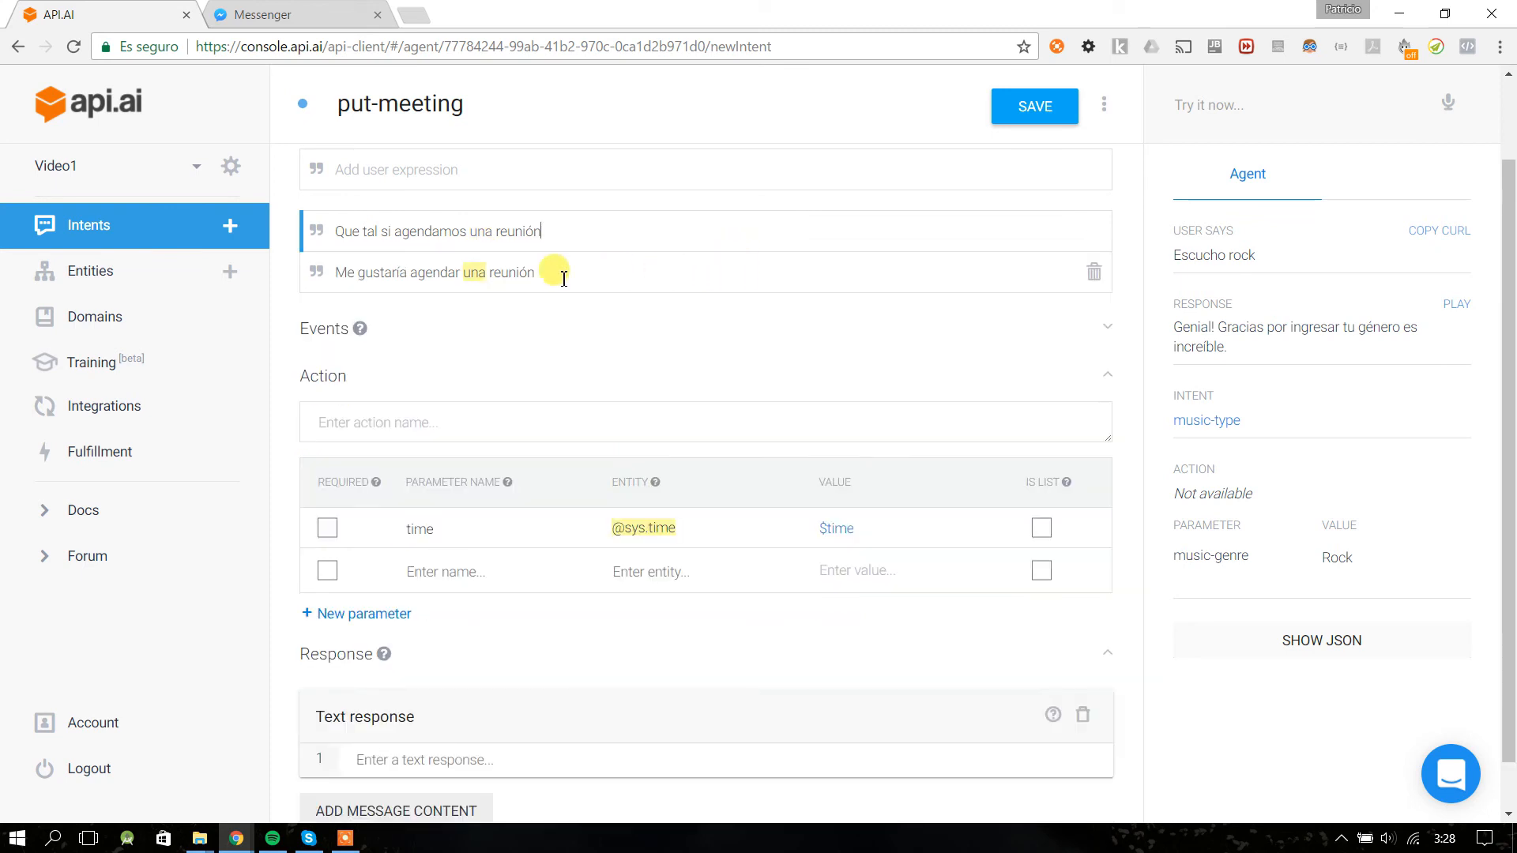
{"action": "left_click", "coordinate": [474, 272]}
{"action": "left_click", "coordinate": [744, 305]}
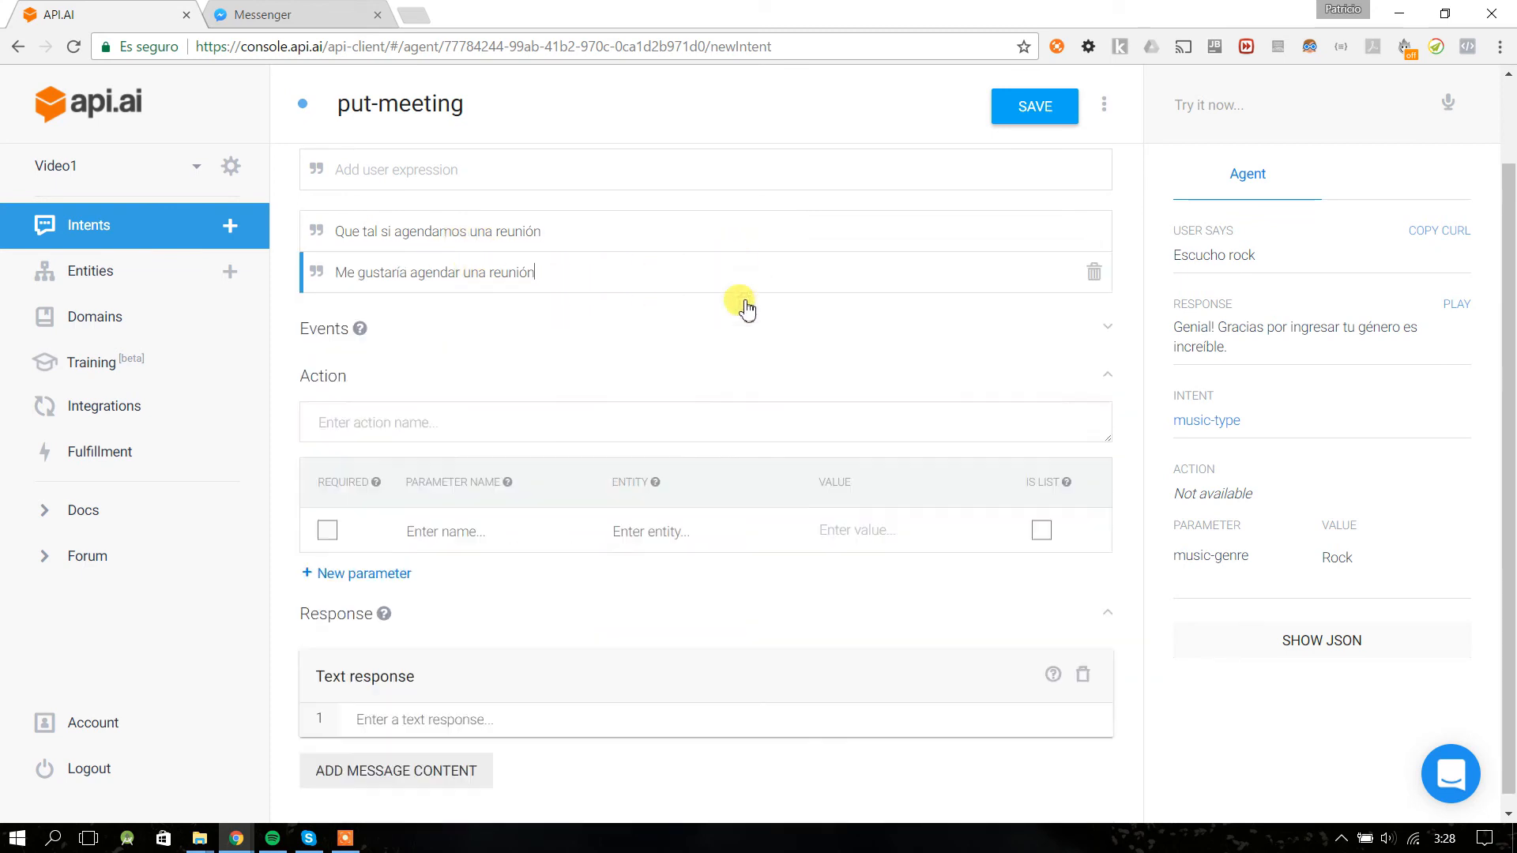
- Add the user expression "quiero reunión para el martes 17 de Septiembre a las 3pm" to put-meeting
{"action": "left_click", "coordinate": [402, 174]}
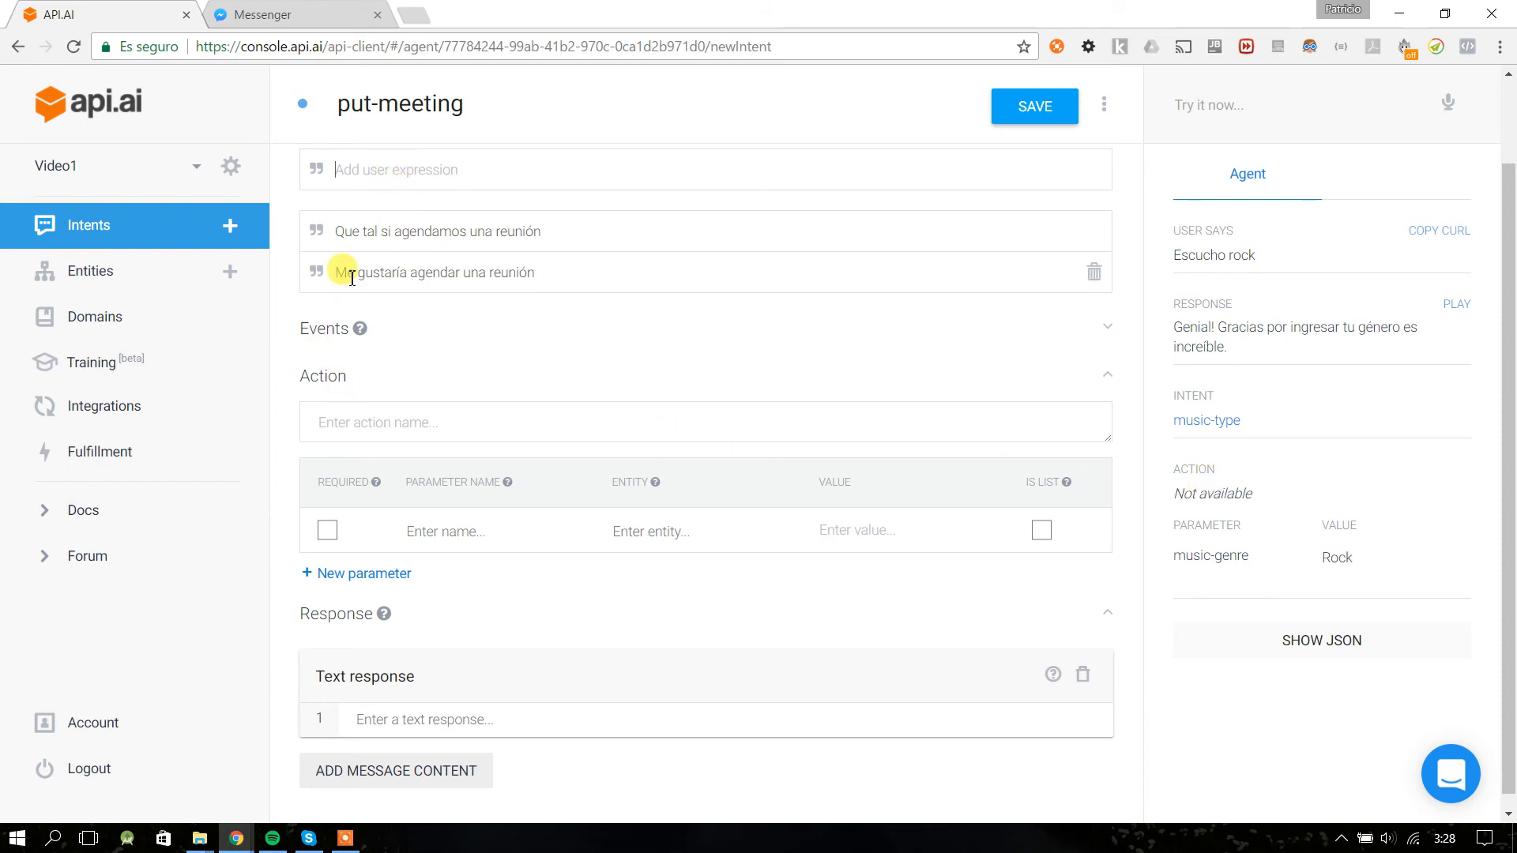
{"action": "left_click", "coordinate": [404, 182]}
{"action": "left_click", "coordinate": [404, 183]}
{"action": "type", "text": "quiero unar"}
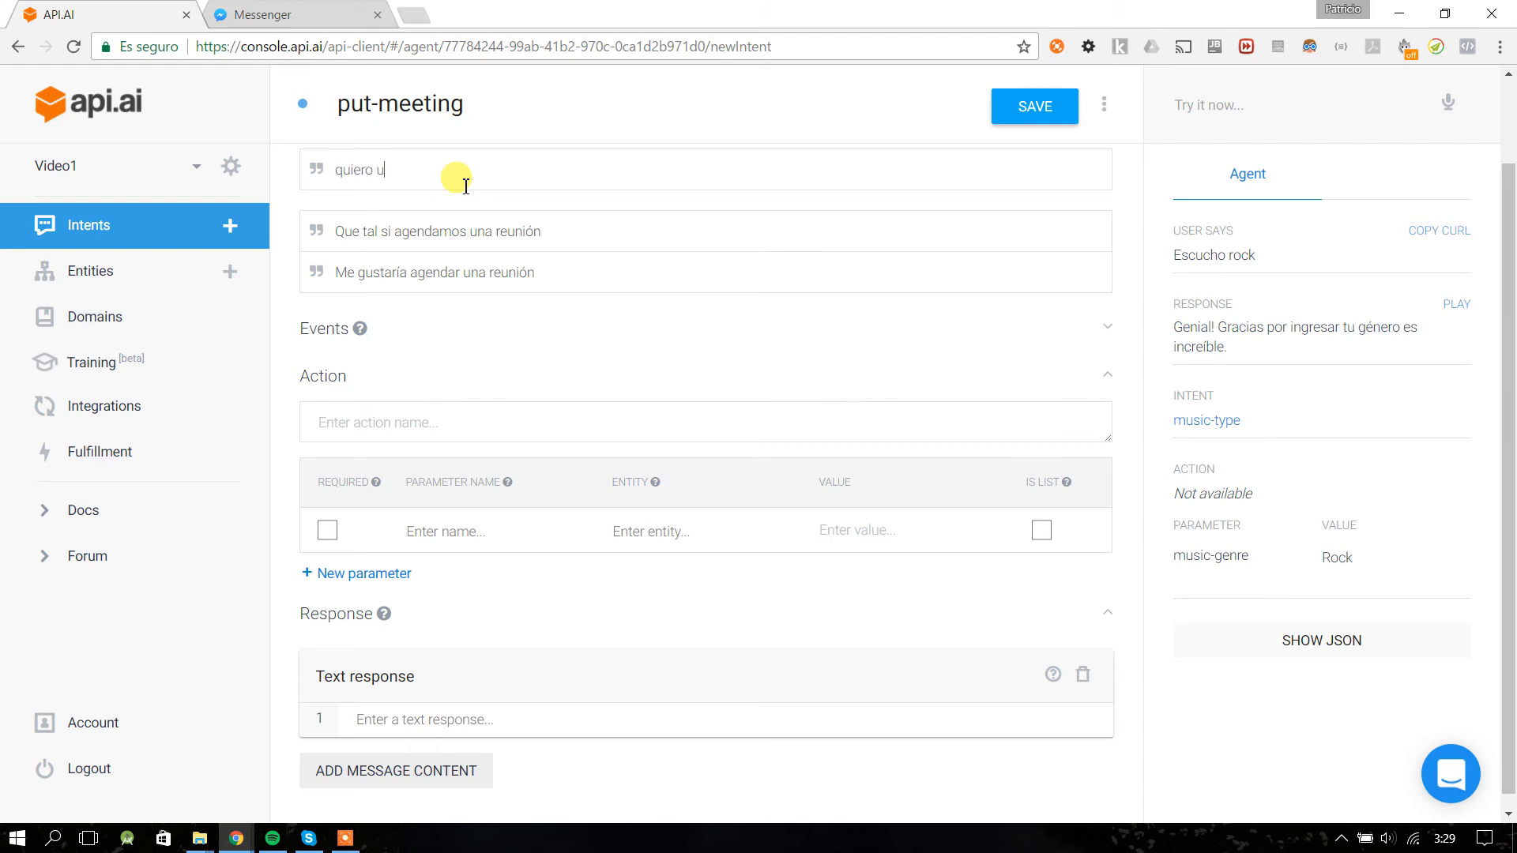
{"action": "key", "text": "BackSpace"}
{"action": "key", "text": "BackSpace"}
{"action": "key", "text": "BackSpace"}
{"action": "key", "text": "BackSpace"}
{"action": "type", "text": "reunión para el martes 17 de Septiembre "}
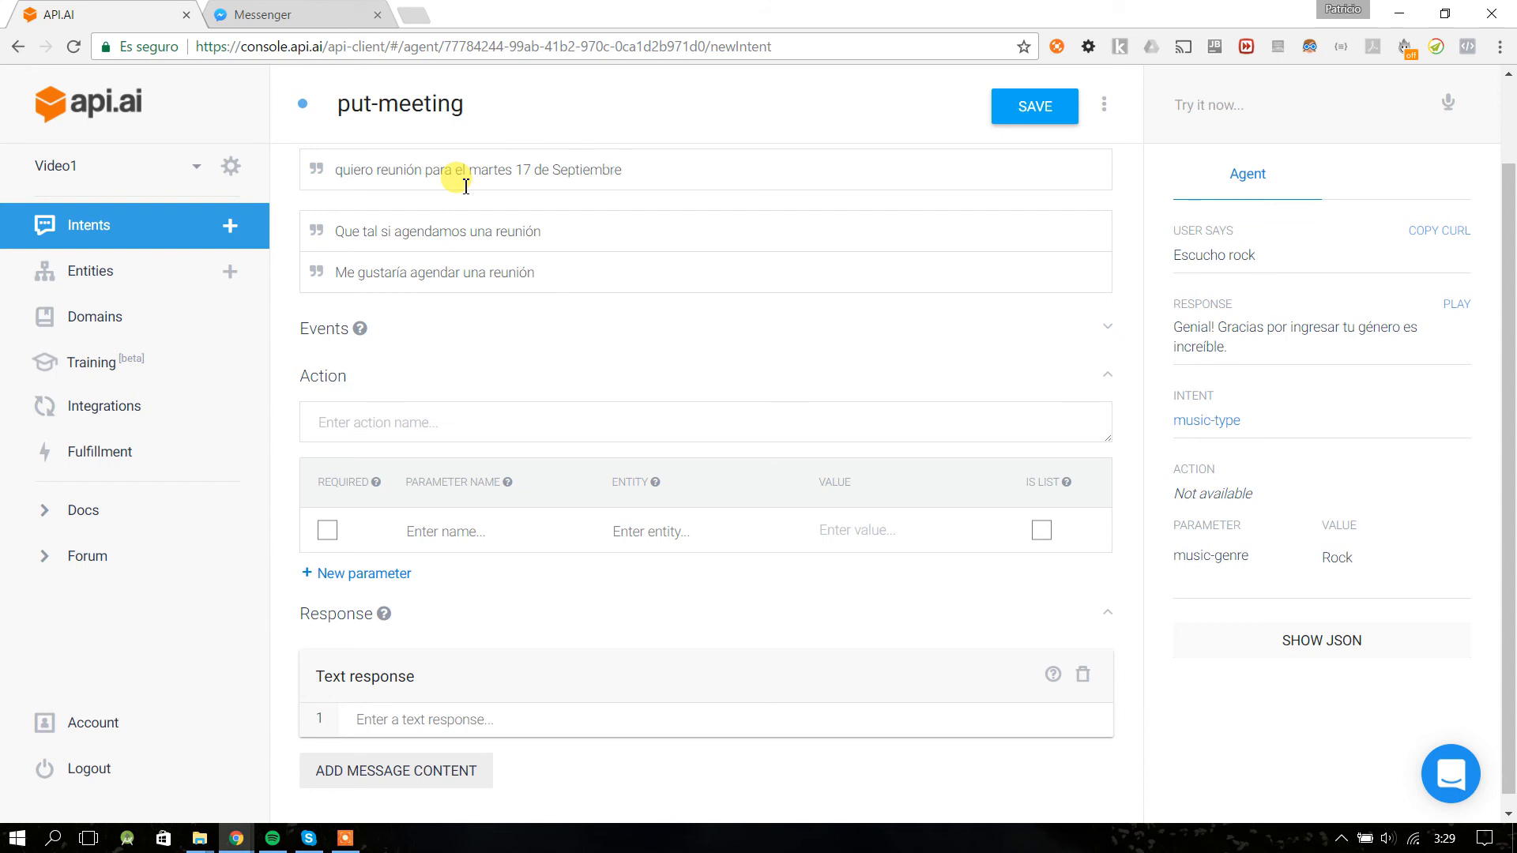
{"action": "type", "text": "a las 3pm"}
{"action": "key", "text": "Return"}
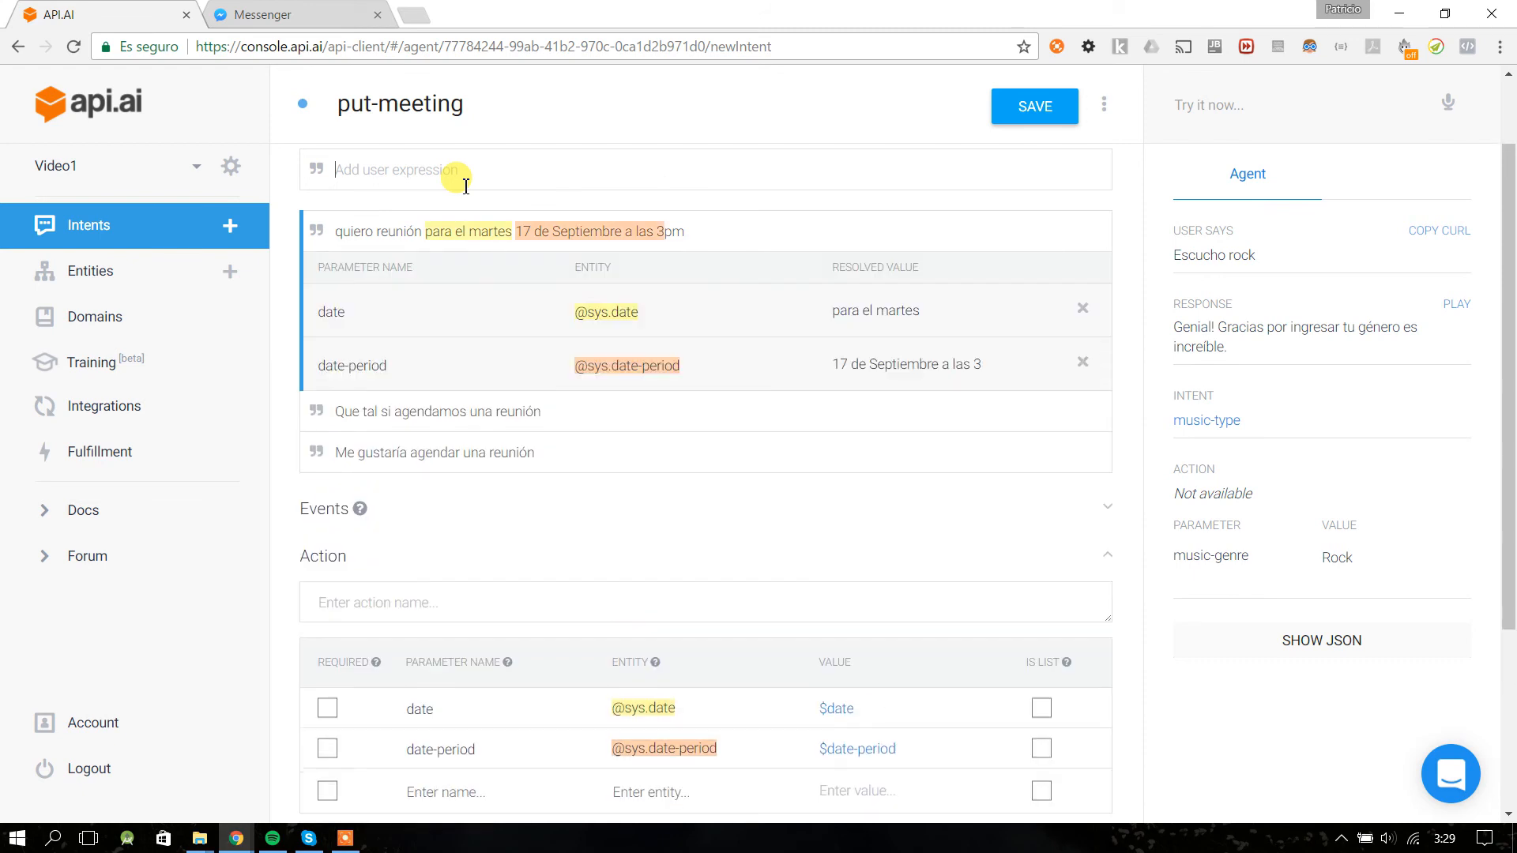
- Examine which words of the new 17 de Septiembre expression are annotated as date and date-period
{"action": "left_click", "coordinate": [456, 231]}
{"action": "left_click_drag", "start_coordinate": [647, 320], "coordinate": [547, 307]}
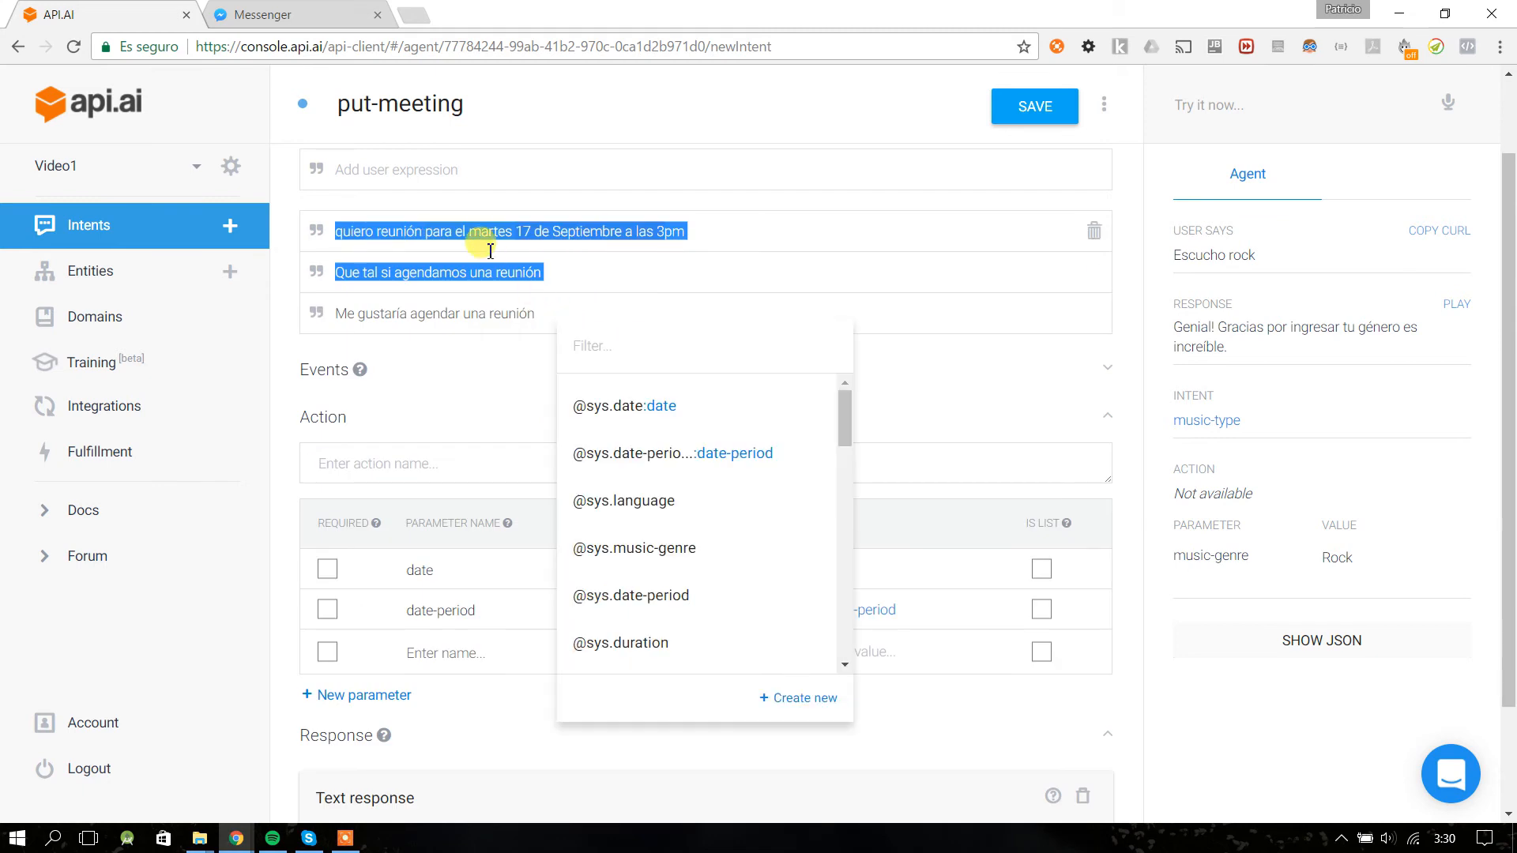
{"action": "left_click", "coordinate": [489, 239]}
{"action": "left_click", "coordinate": [521, 239]}
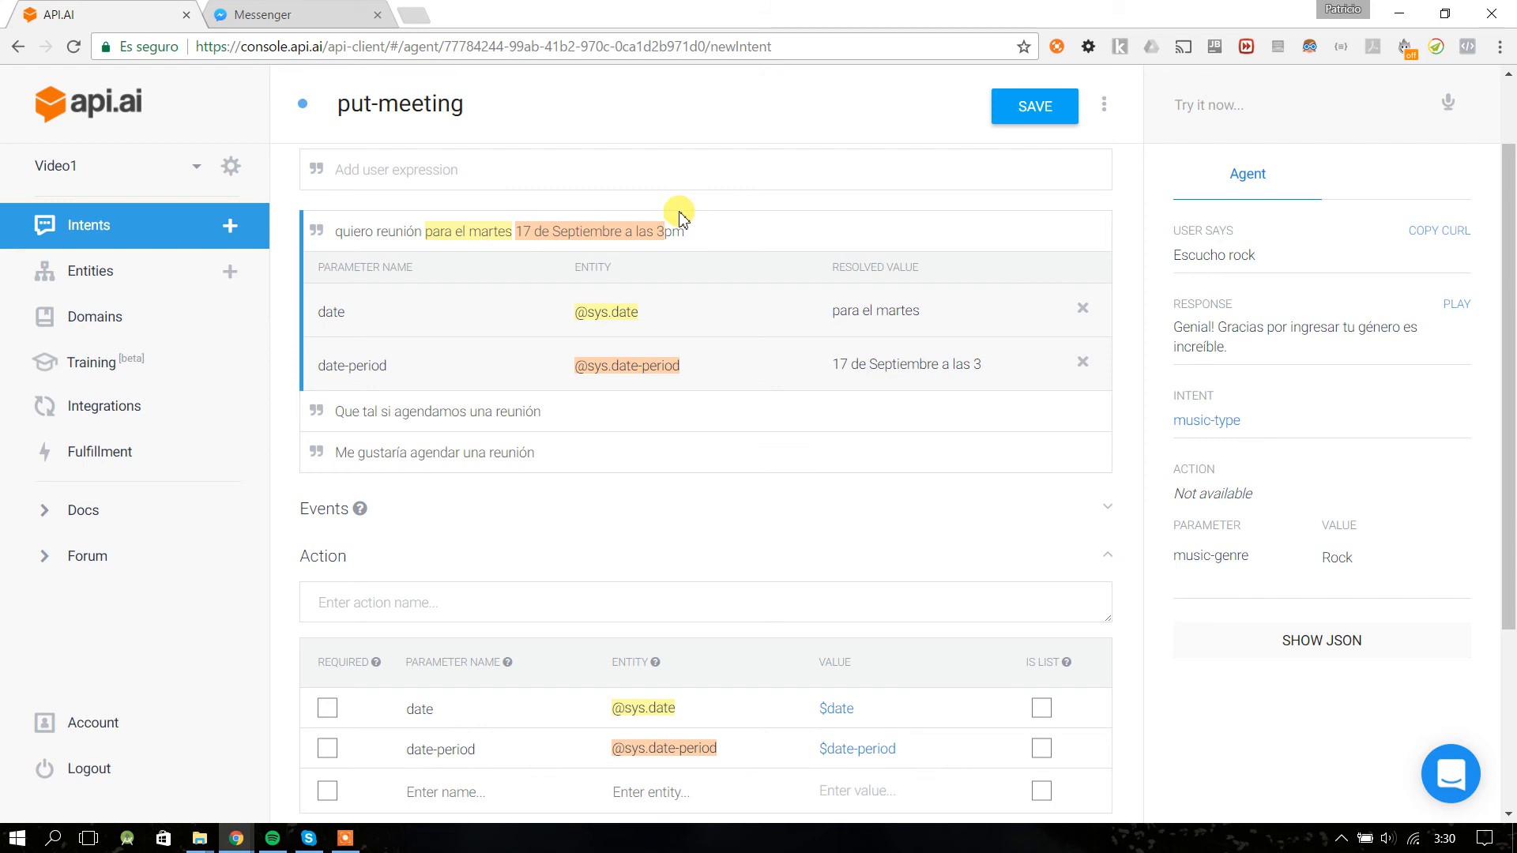
{"action": "left_click", "coordinate": [427, 232]}
{"action": "left_click", "coordinate": [433, 237]}
- Add the user expression "hagamos reunión el próximo lunes a las 4 de la tarde" to put-meeting
{"action": "left_click", "coordinate": [436, 169]}
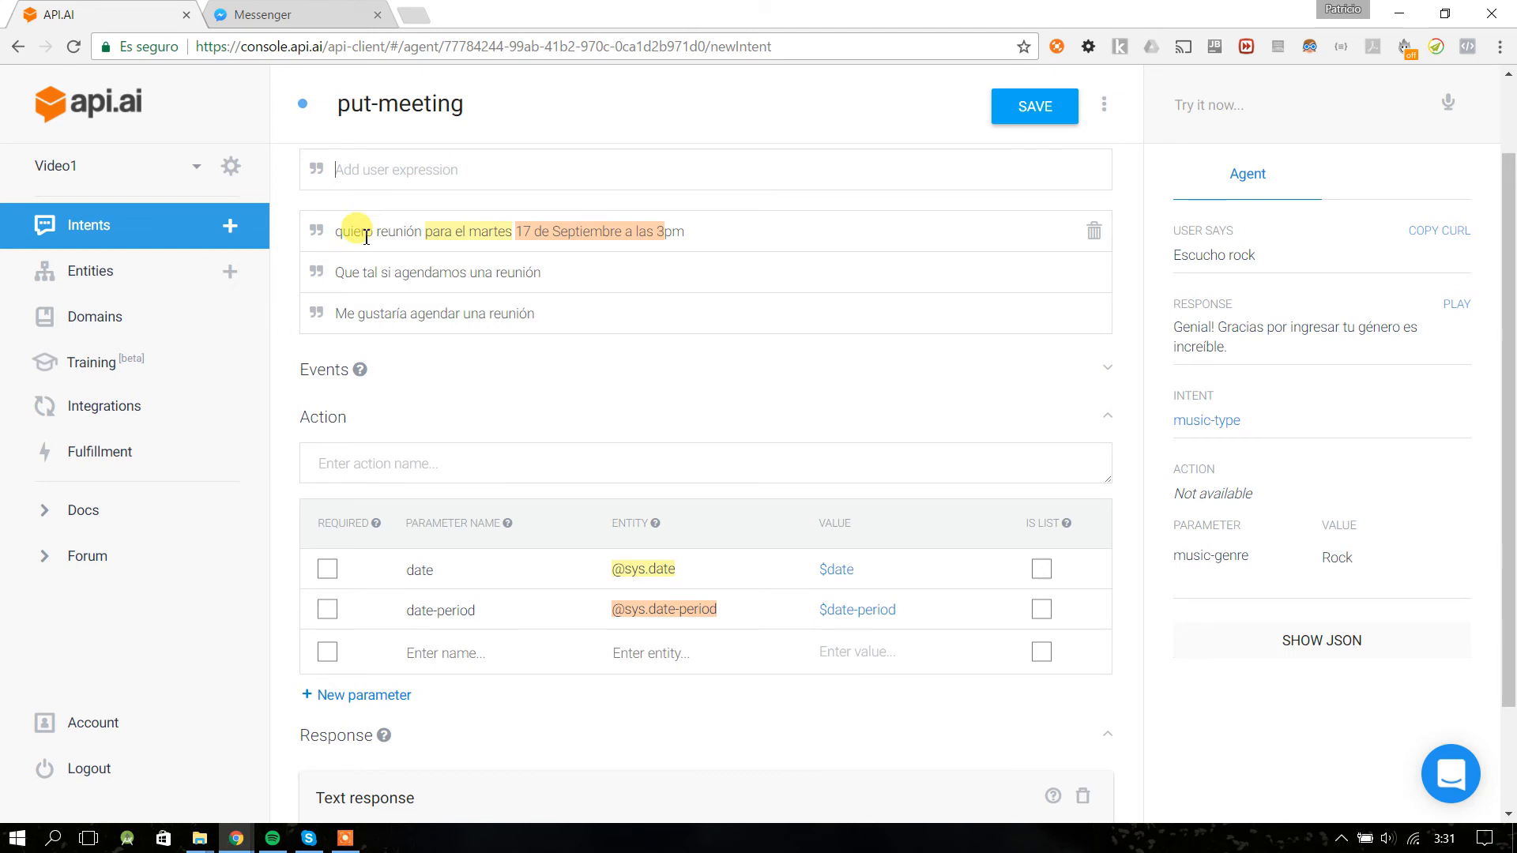
{"action": "scroll", "coordinate": [402, 173], "scroll_direction": "up", "scroll_amount": 2}
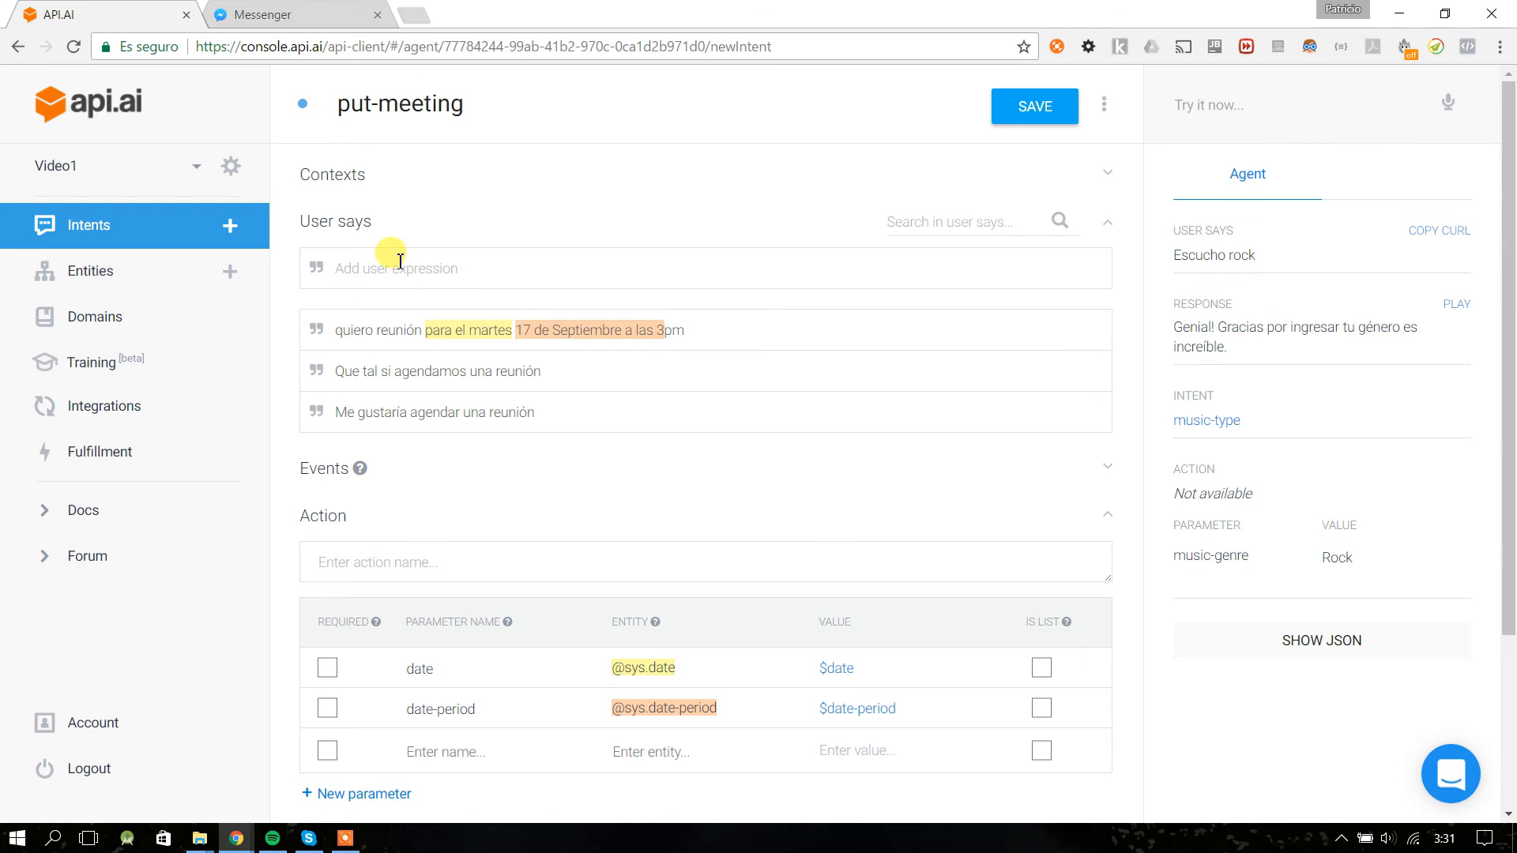
{"action": "type", "text": "h"}
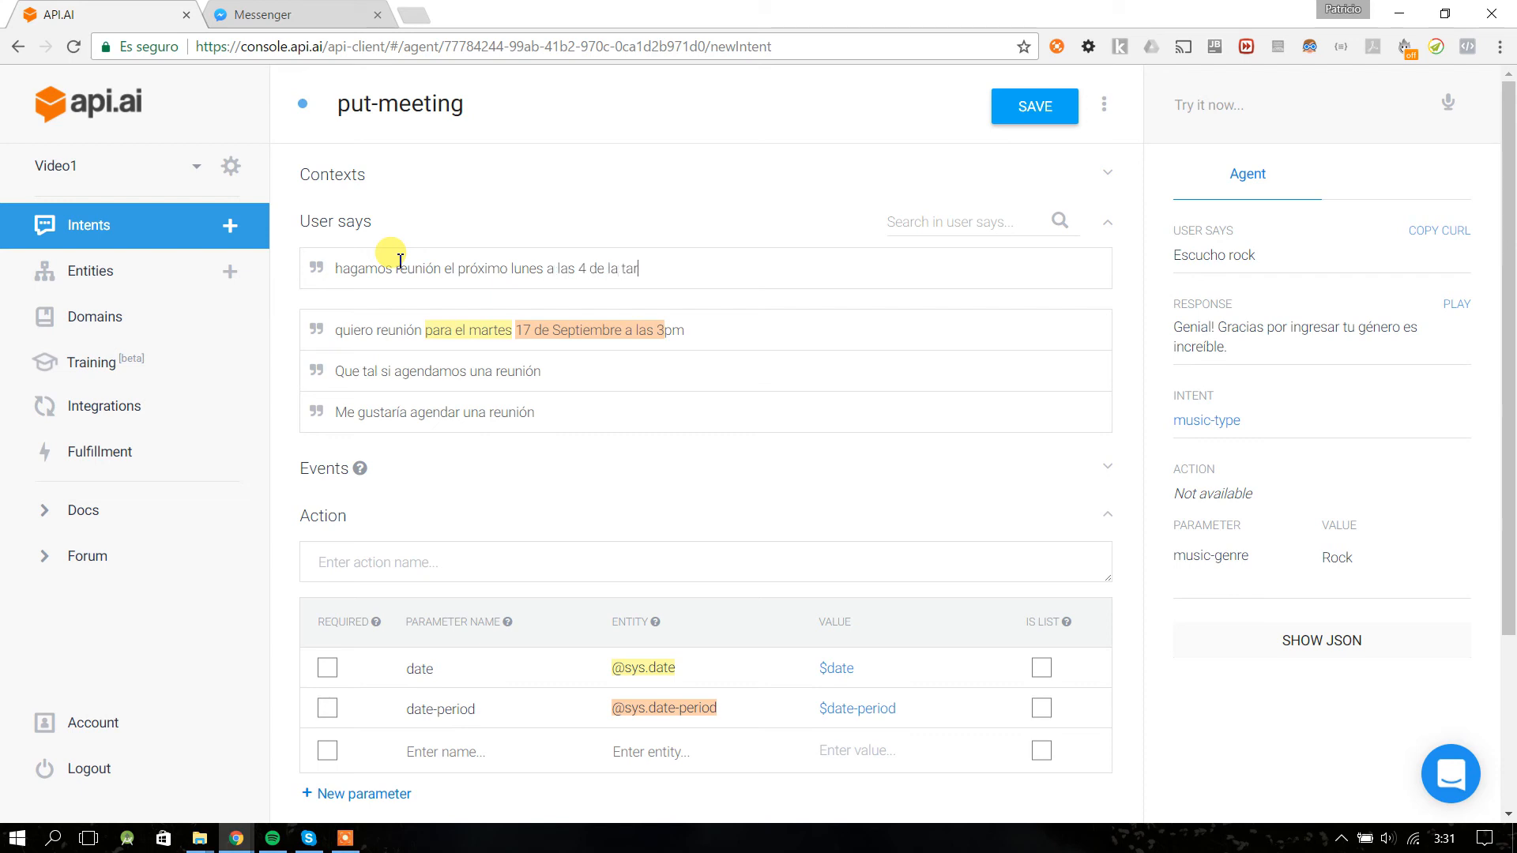
{"action": "type", "text": "de"}
{"action": "key", "text": "Return"}
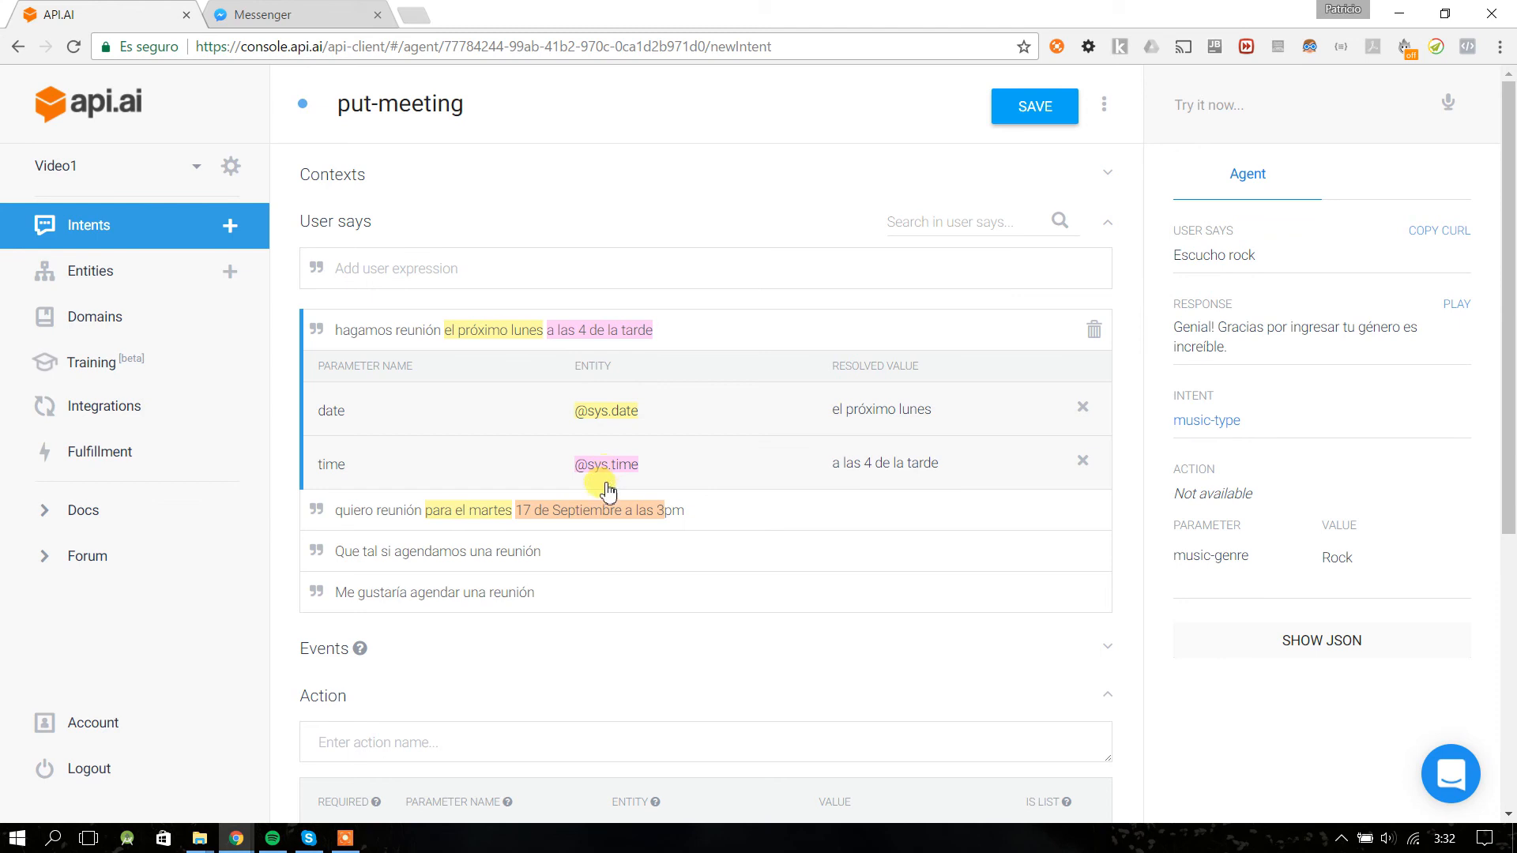
- Compare the entity annotations of the "hagamos reunión" and "quiero reunión" expressions
{"action": "left_click", "coordinate": [610, 510]}
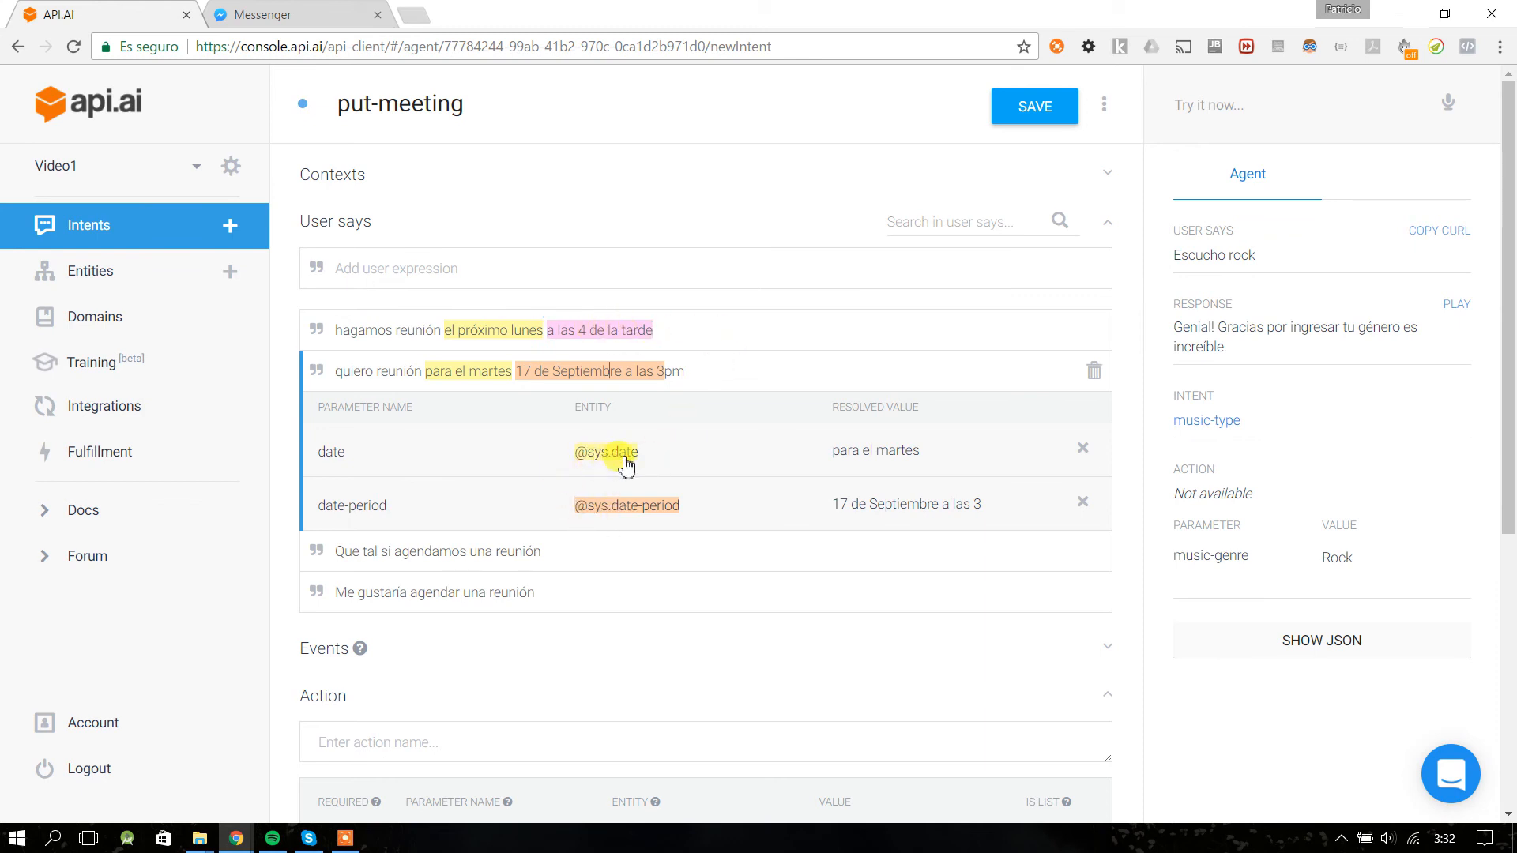
{"action": "left_click", "coordinate": [406, 329]}
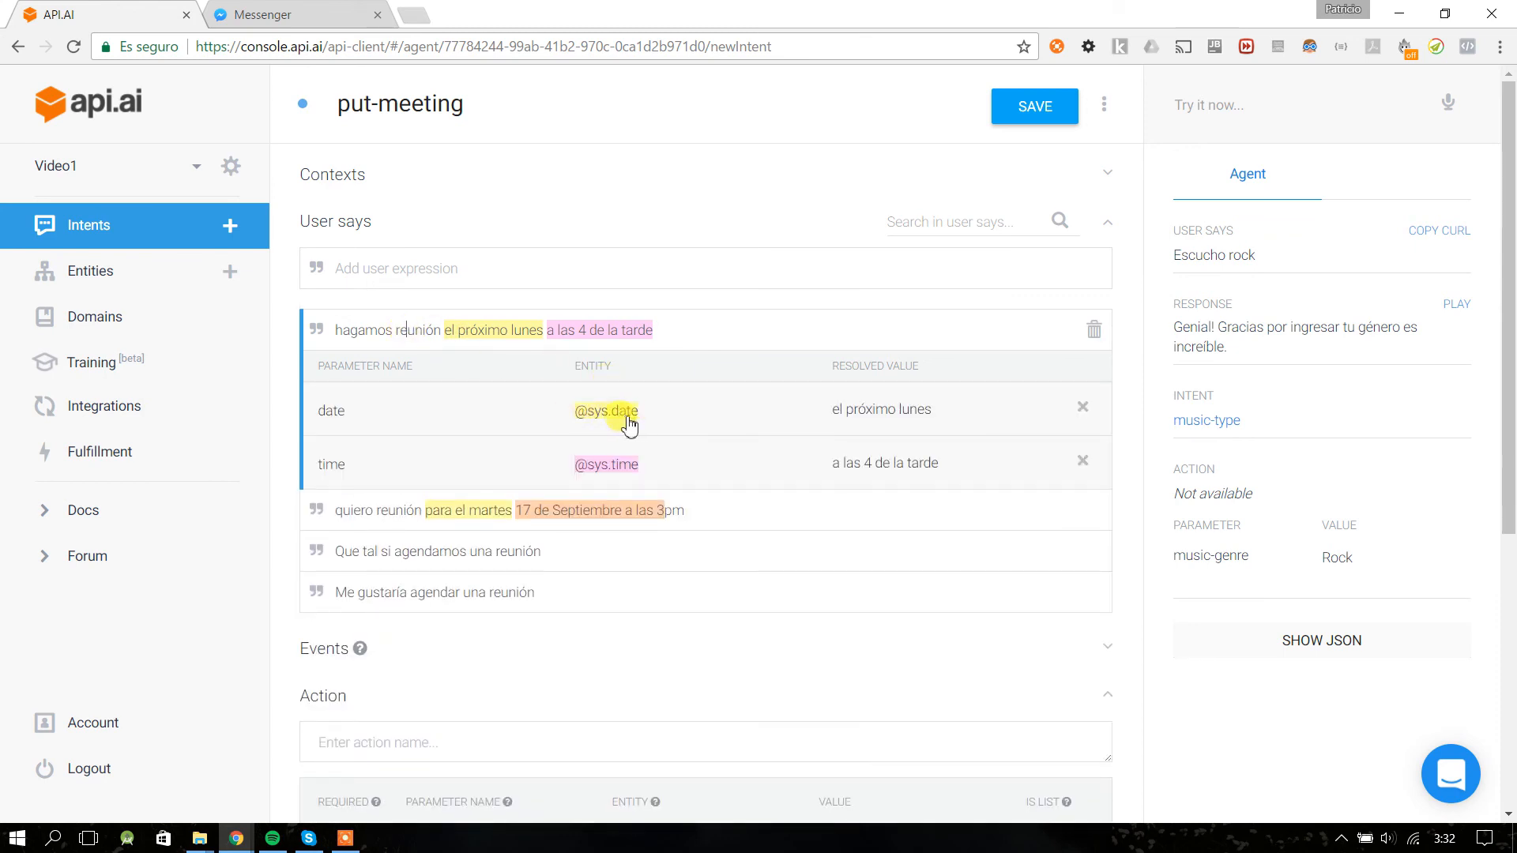
{"action": "left_click", "coordinate": [576, 517]}
{"action": "left_click", "coordinate": [578, 516]}
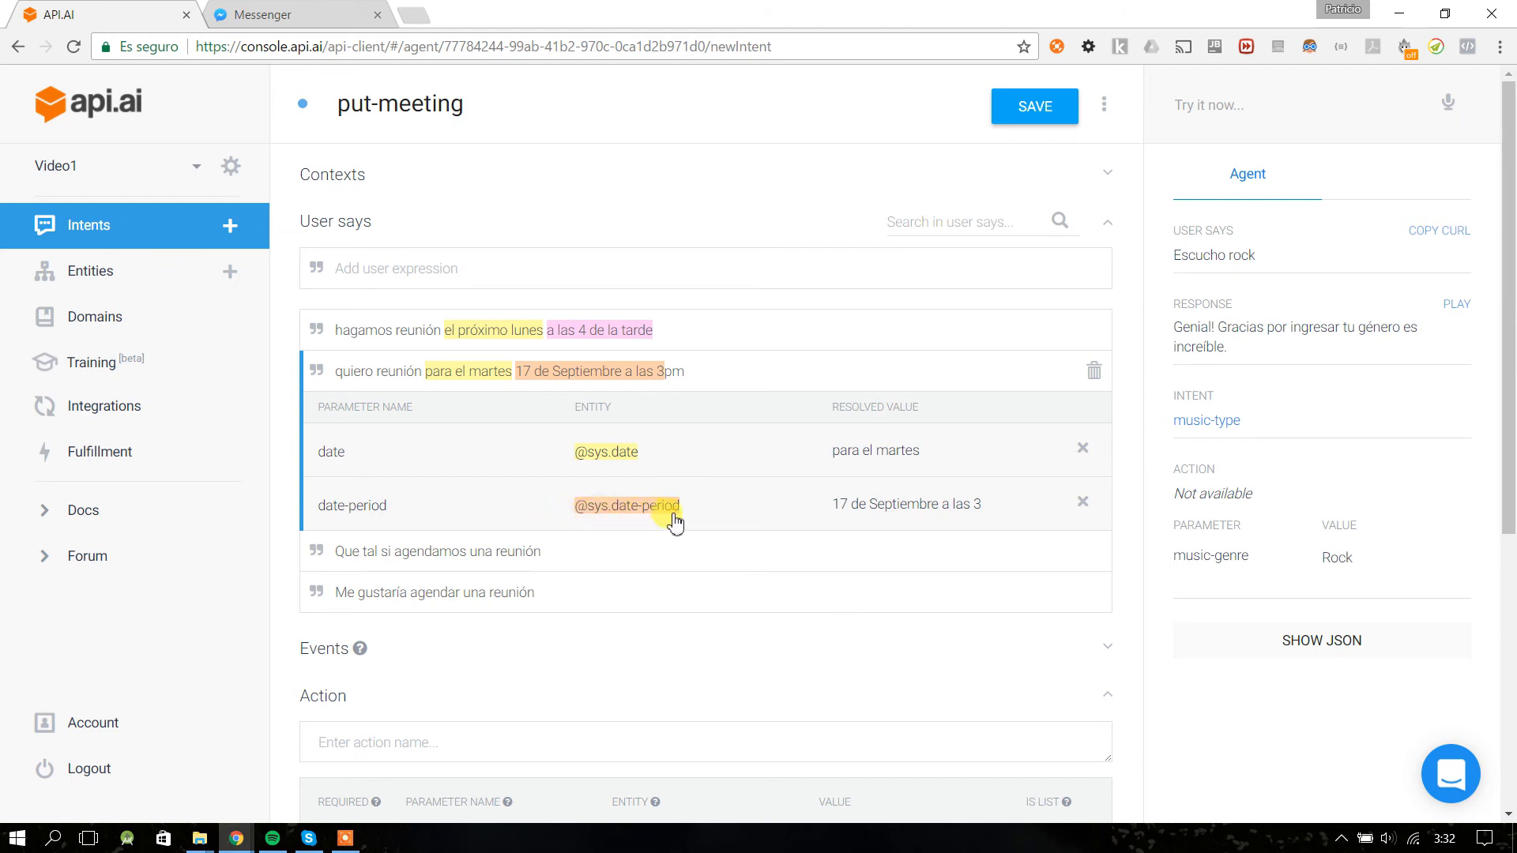
{"action": "left_click_drag", "start_coordinate": [518, 377], "coordinate": [663, 382]}
{"action": "left_click", "coordinate": [664, 329]}
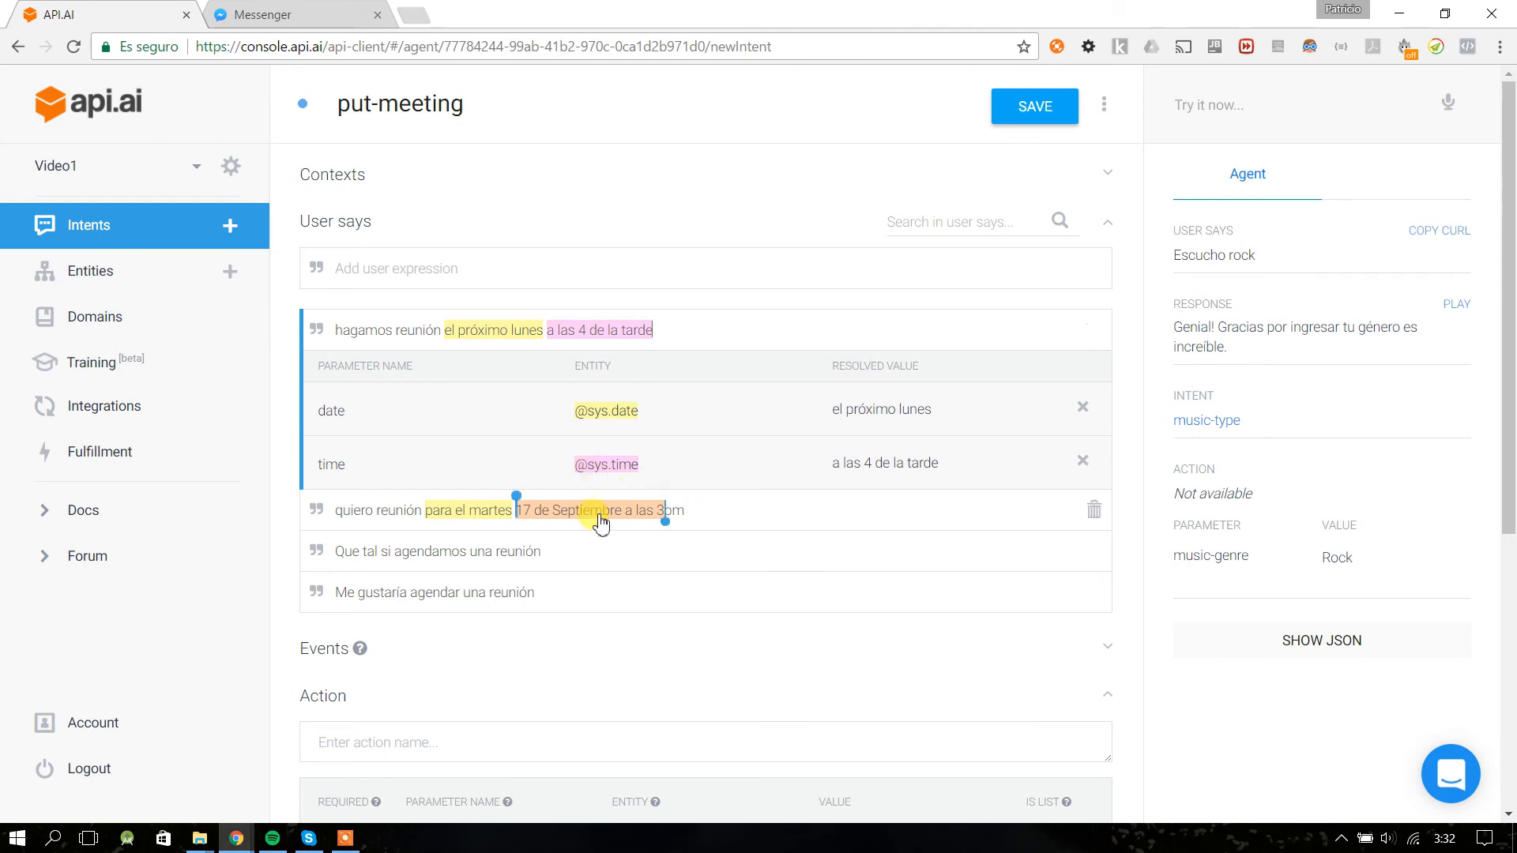
{"action": "left_click", "coordinate": [699, 515]}
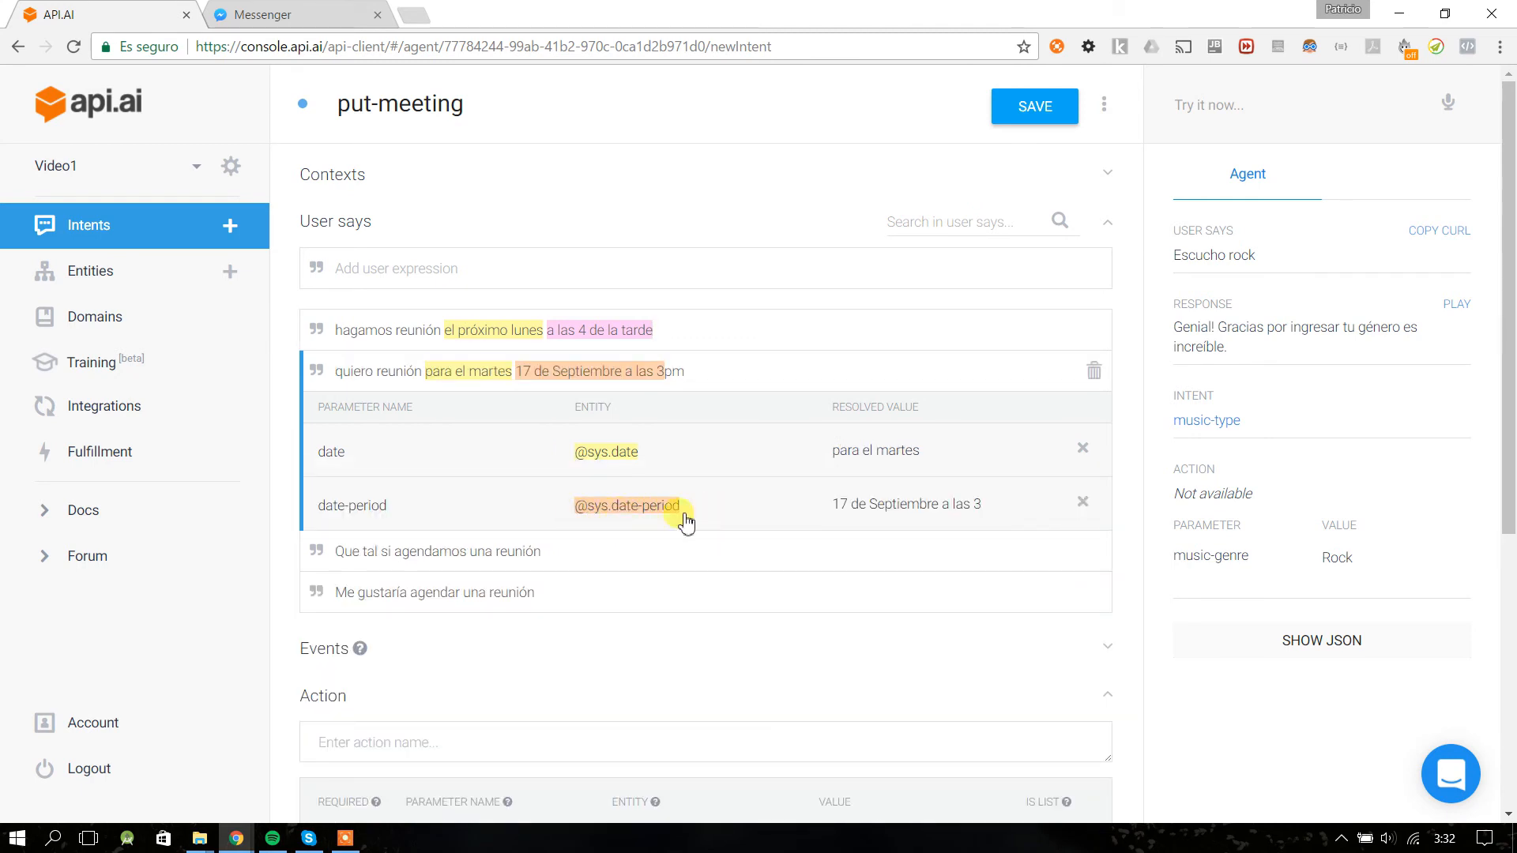
{"action": "left_click", "coordinate": [678, 341]}
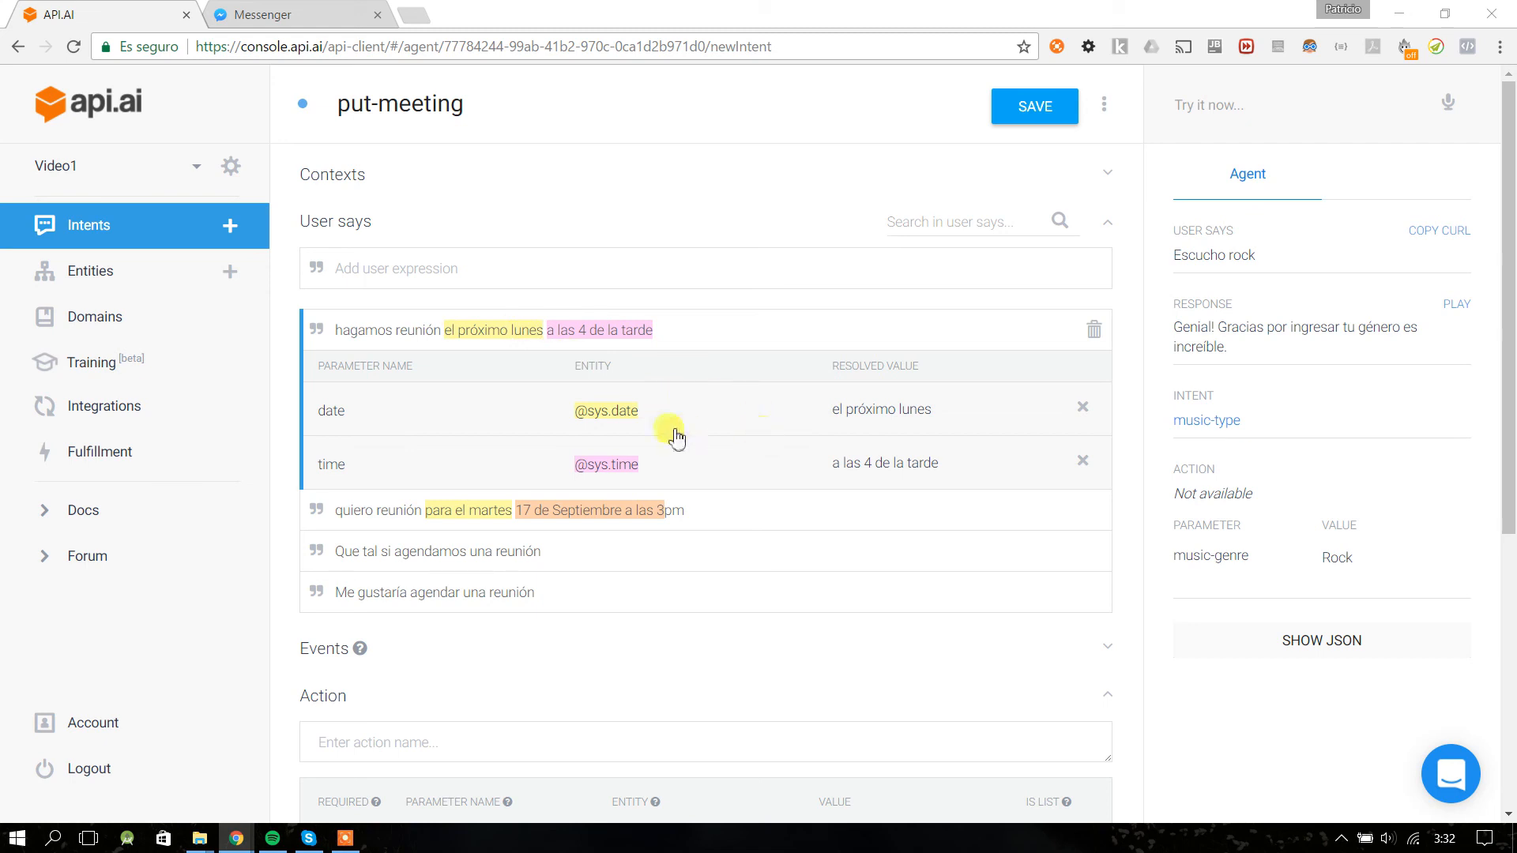
{"action": "left_click", "coordinate": [589, 520]}
{"action": "left_click", "coordinate": [453, 513]}
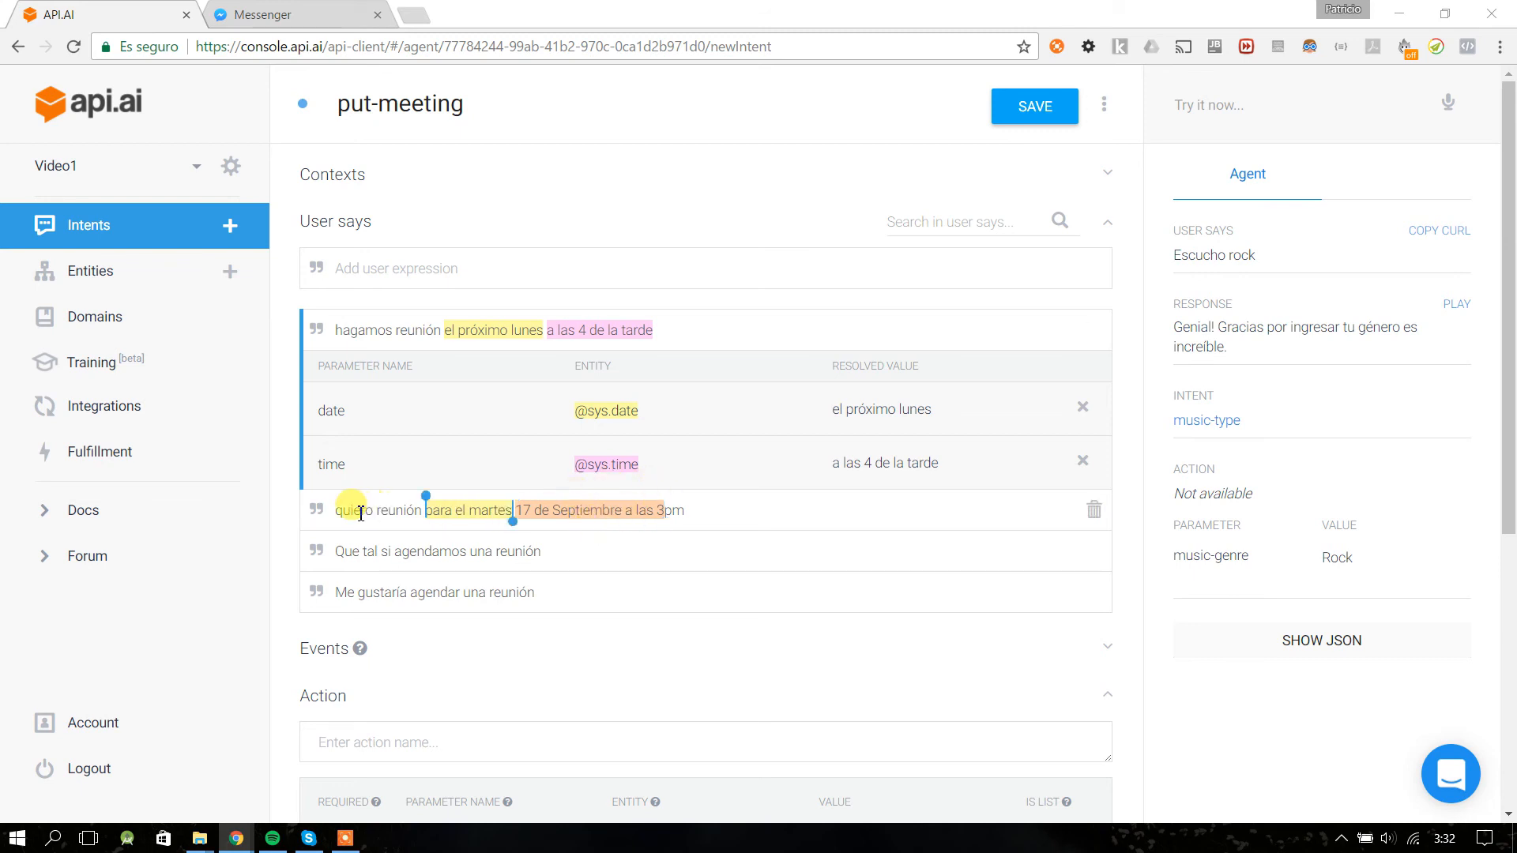
{"action": "left_click", "coordinate": [395, 514]}
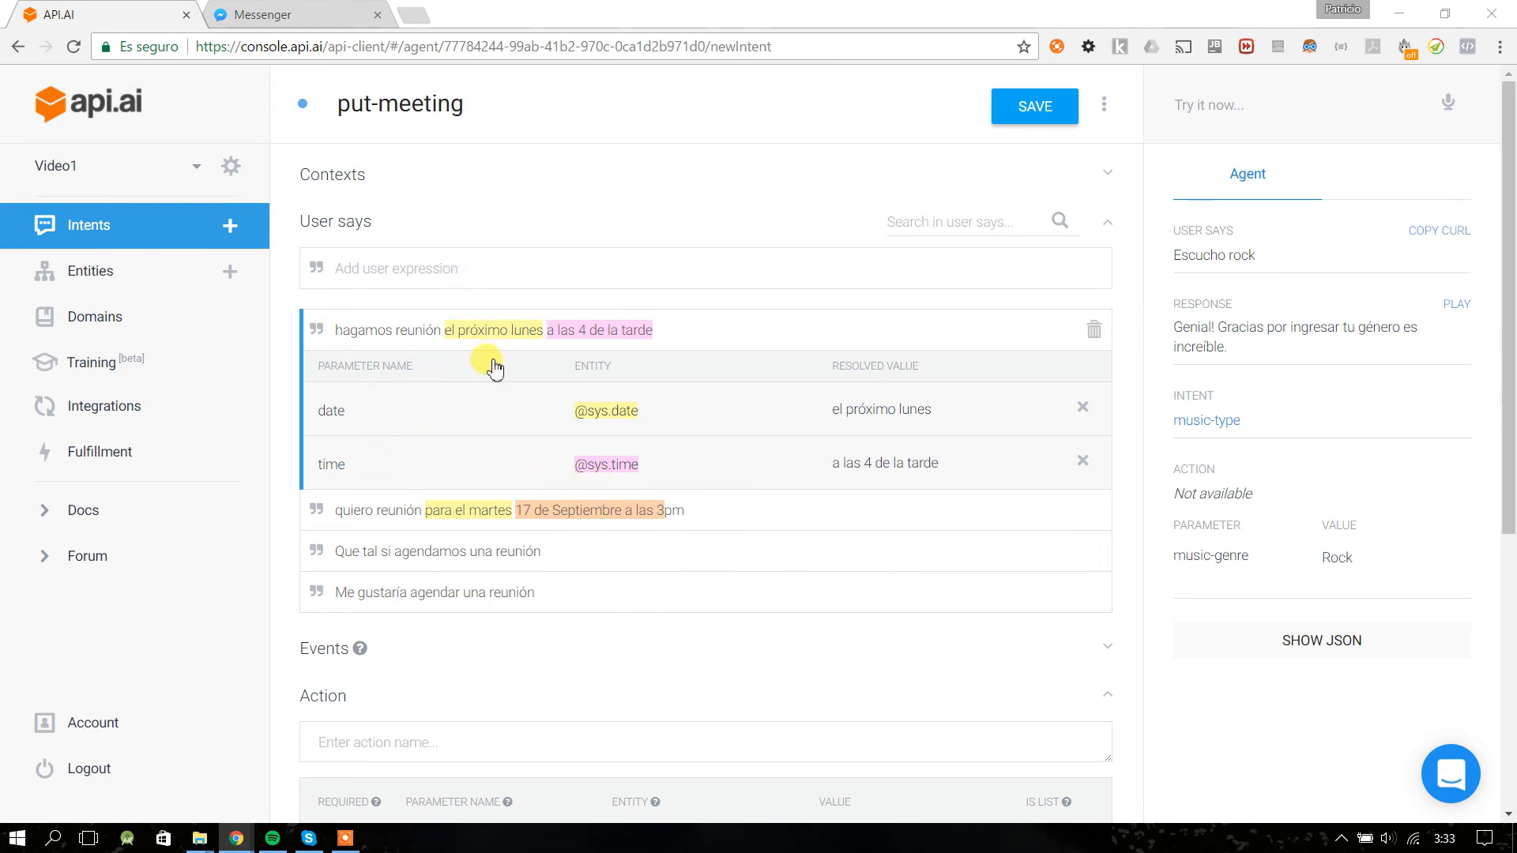
{"action": "left_click", "coordinate": [518, 335]}
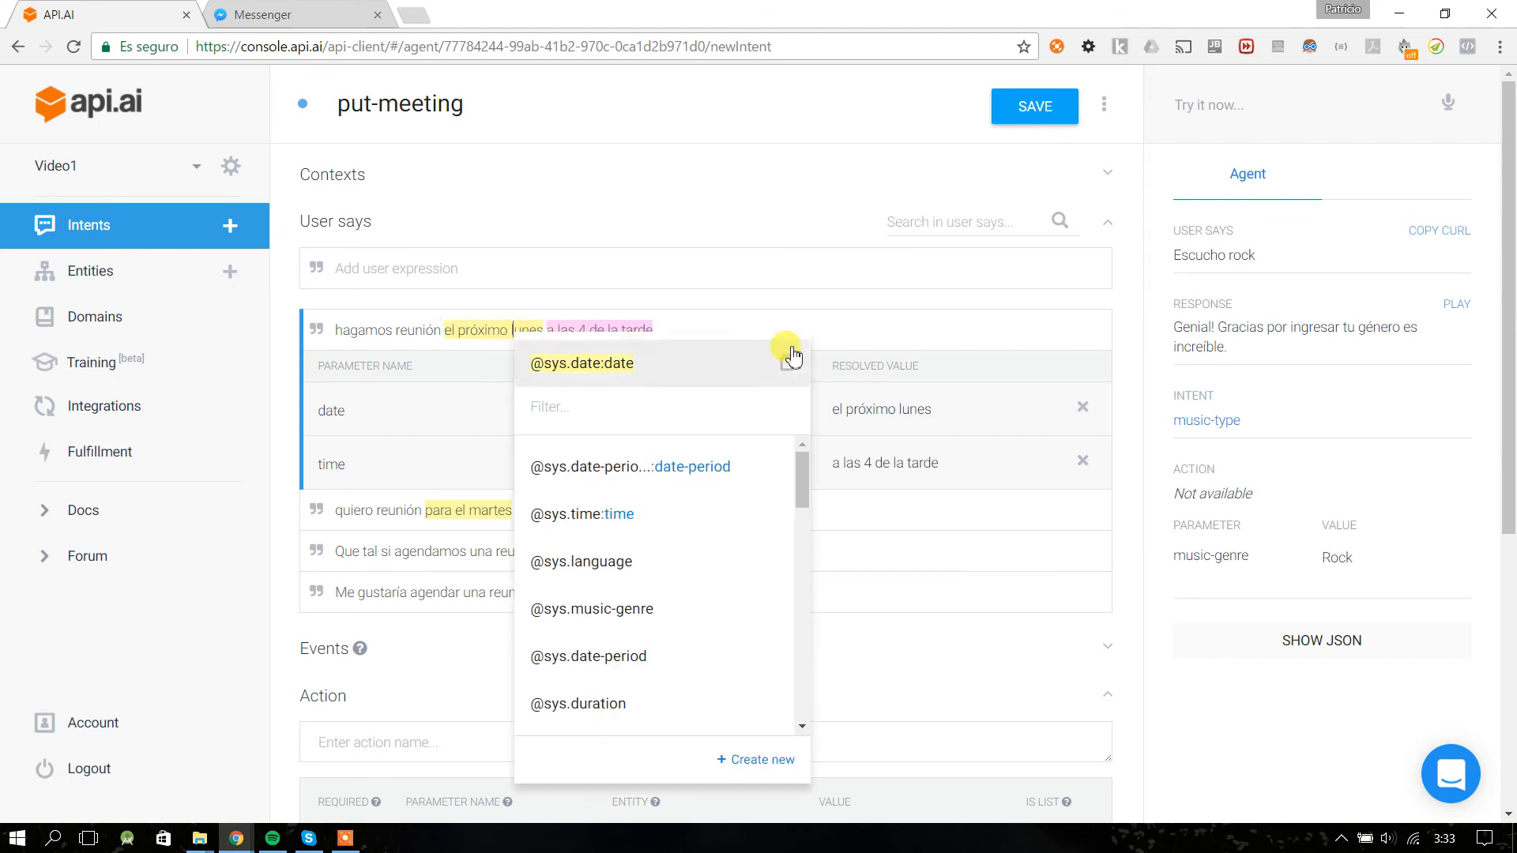
{"action": "left_click", "coordinate": [787, 366]}
{"action": "left_click", "coordinate": [611, 332]}
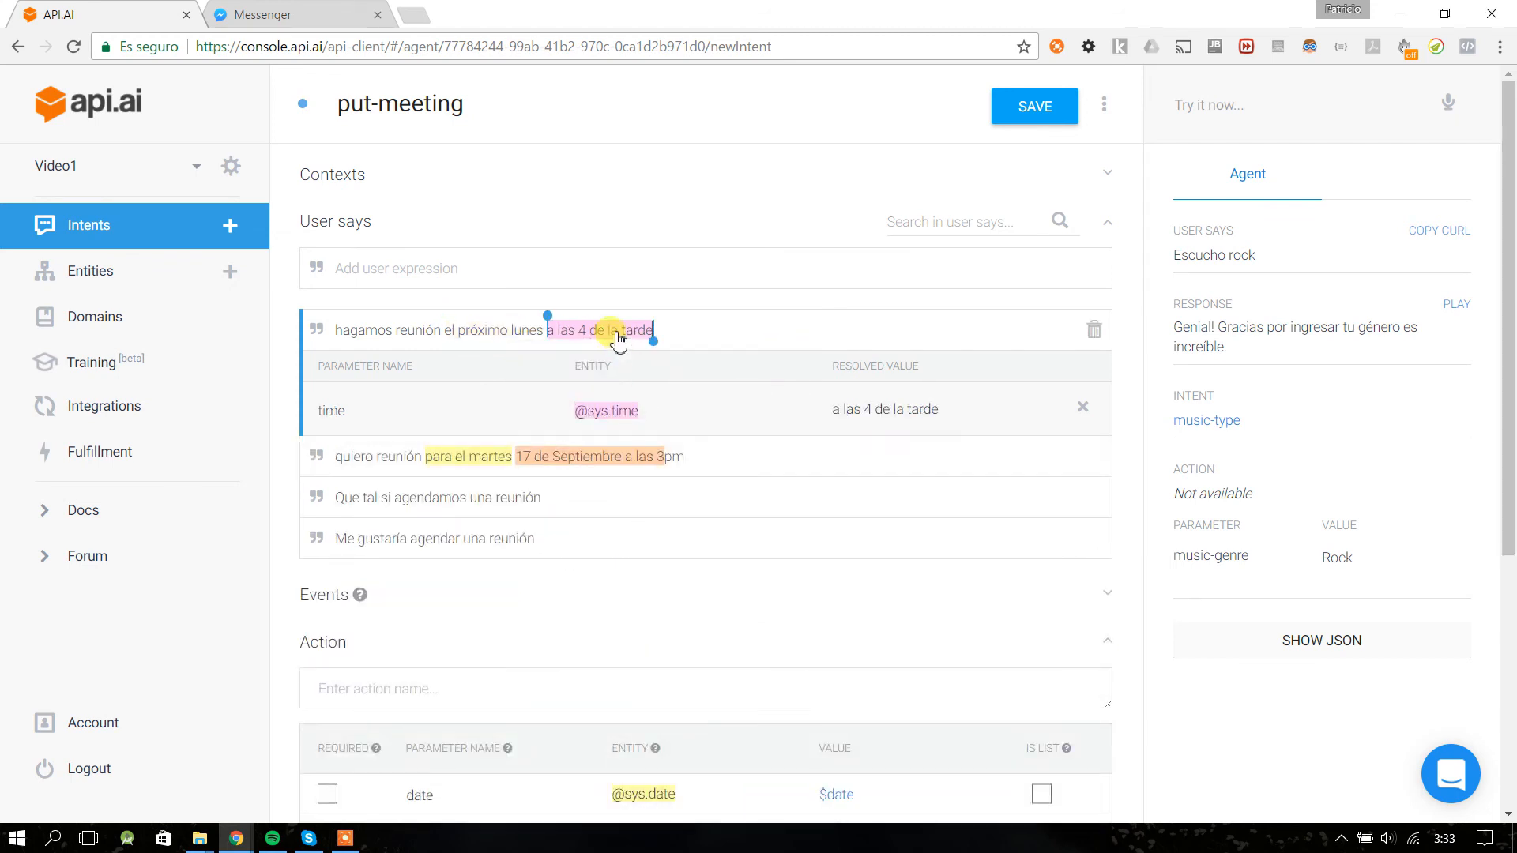
{"action": "left_click", "coordinate": [889, 366]}
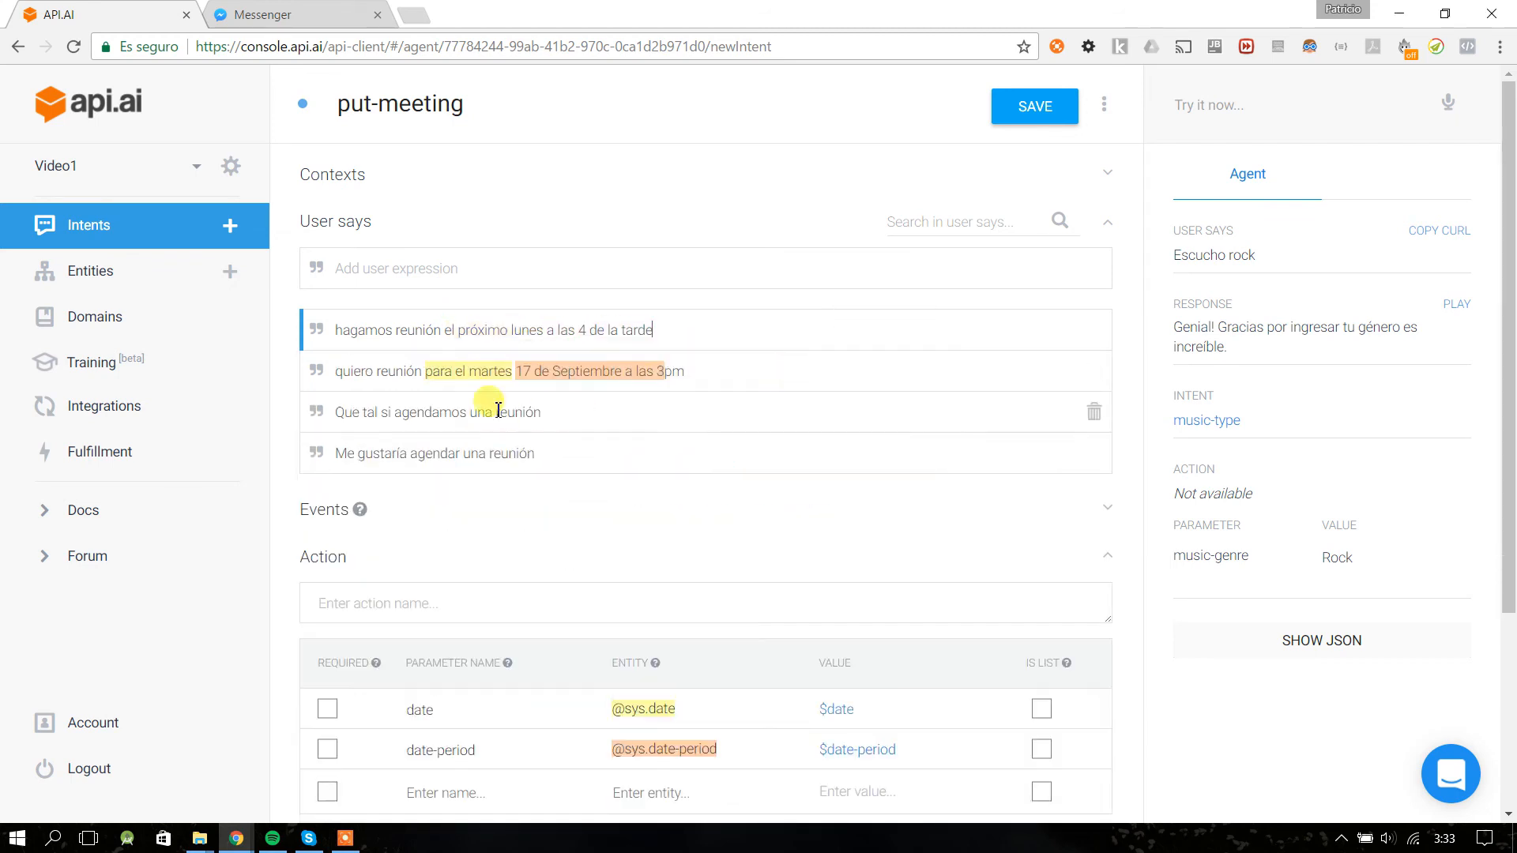
{"action": "left_click", "coordinate": [449, 380]}
{"action": "left_click", "coordinate": [472, 378]}
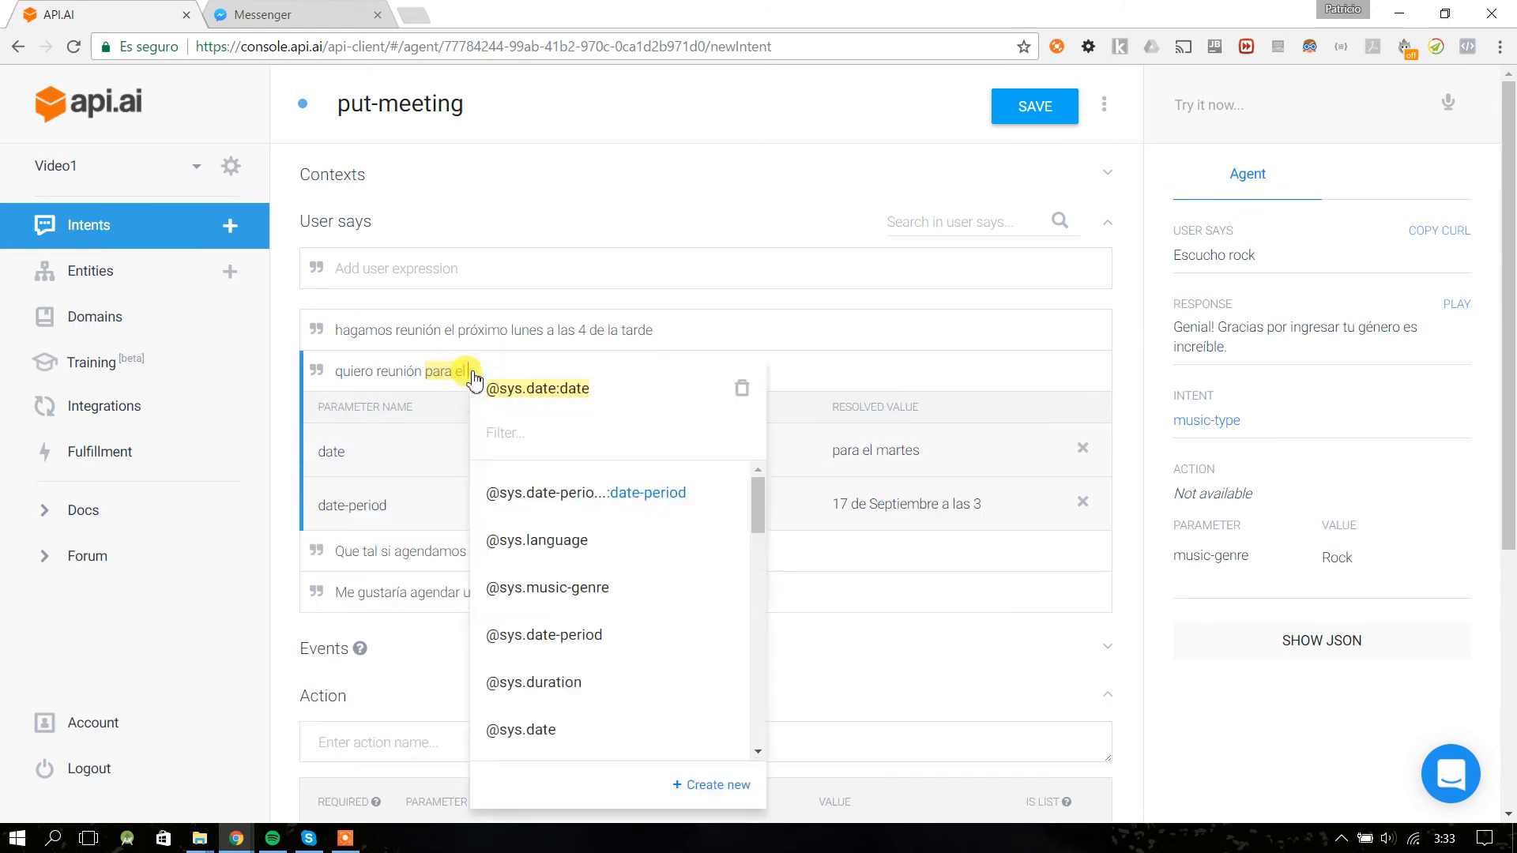
{"action": "left_click", "coordinate": [742, 388]}
{"action": "left_click", "coordinate": [559, 372]}
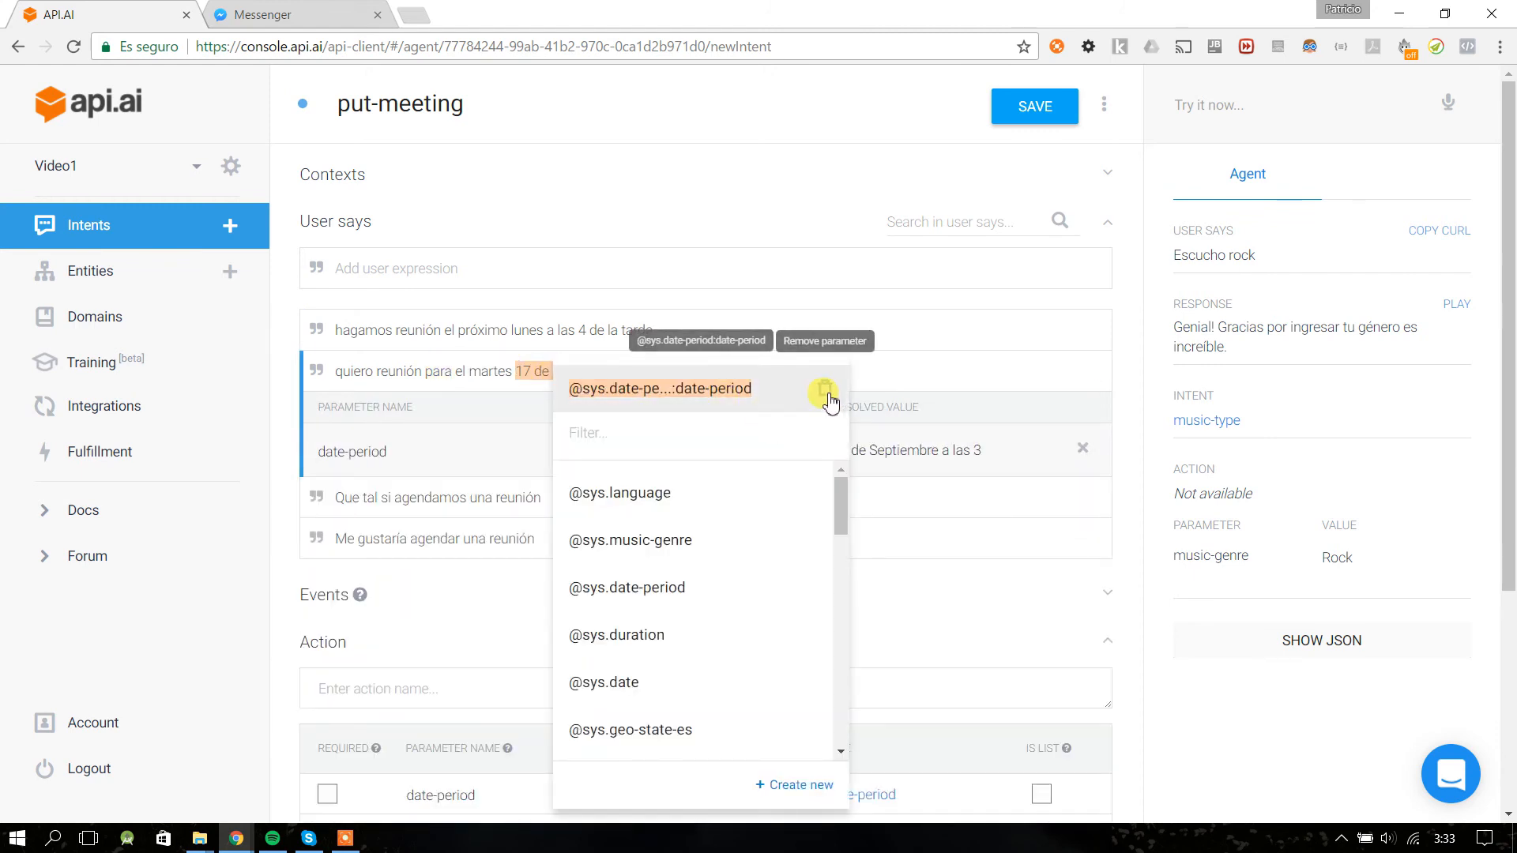
{"action": "left_click", "coordinate": [636, 234]}
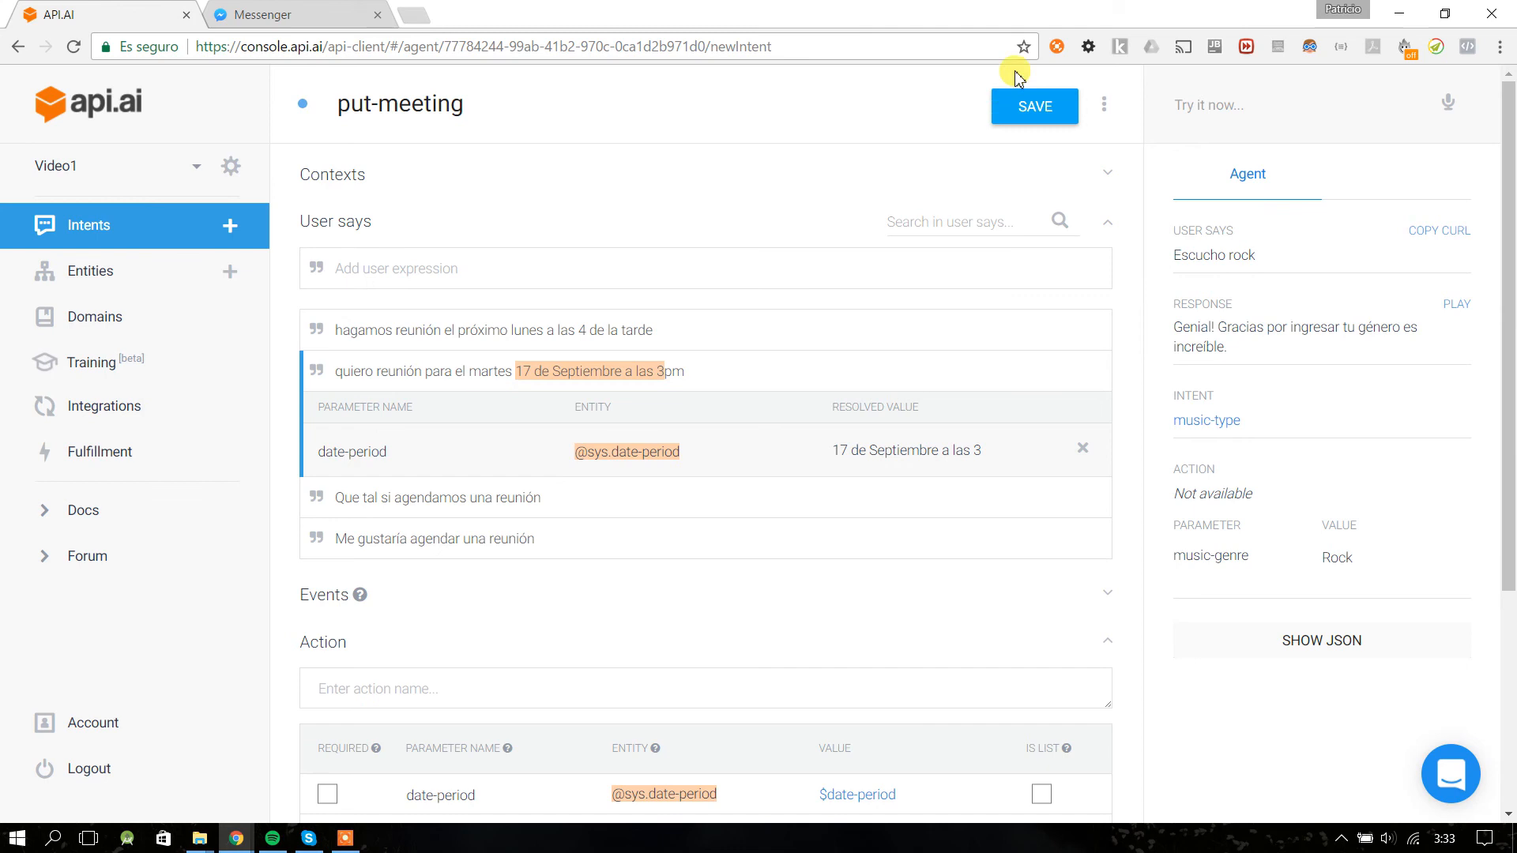
{"action": "left_click", "coordinate": [628, 374]}
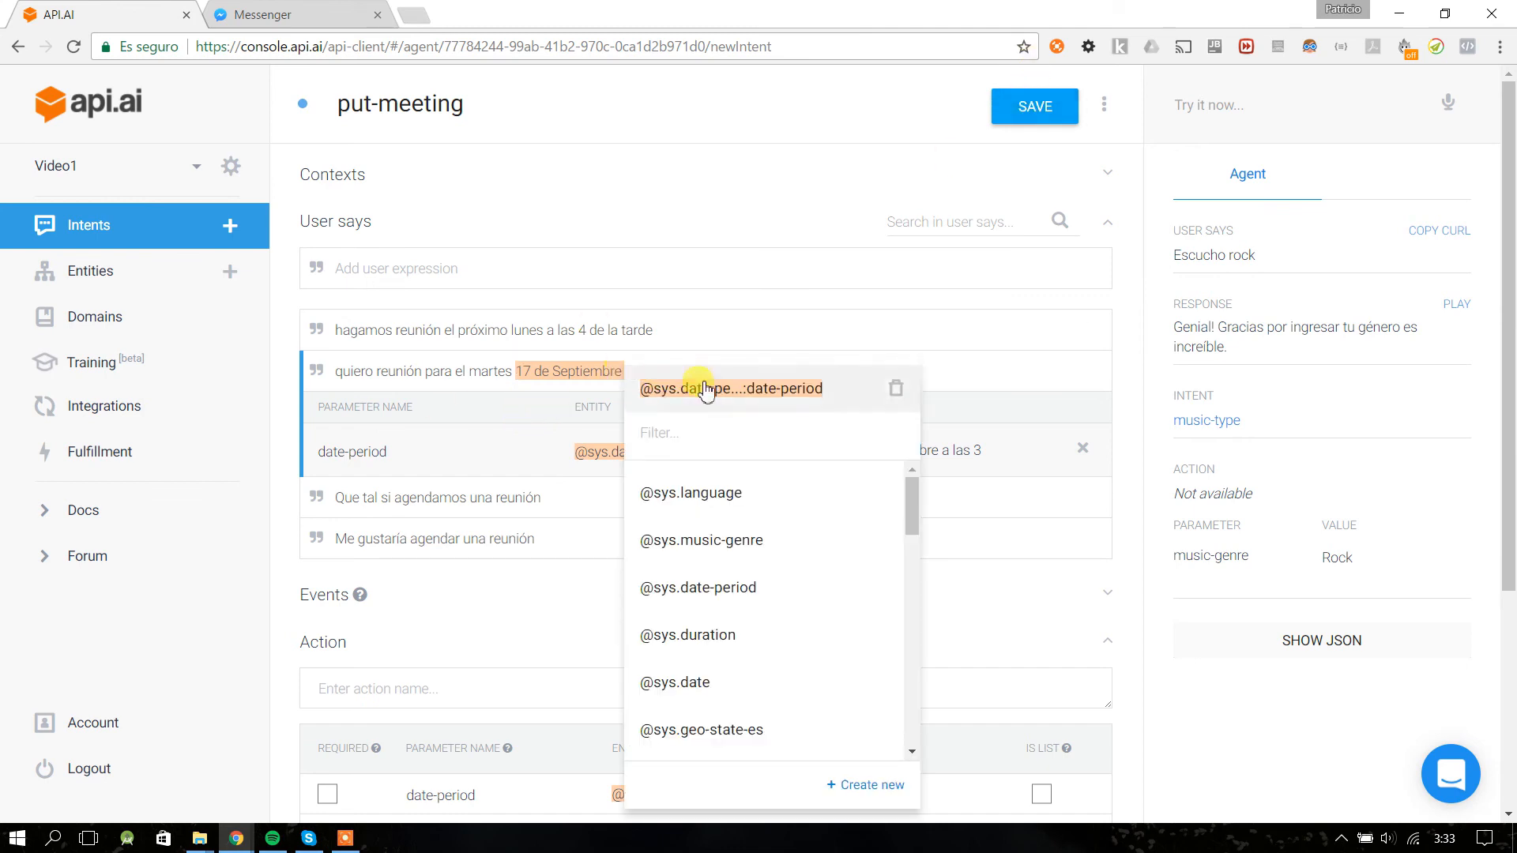
{"action": "left_click", "coordinate": [896, 391]}
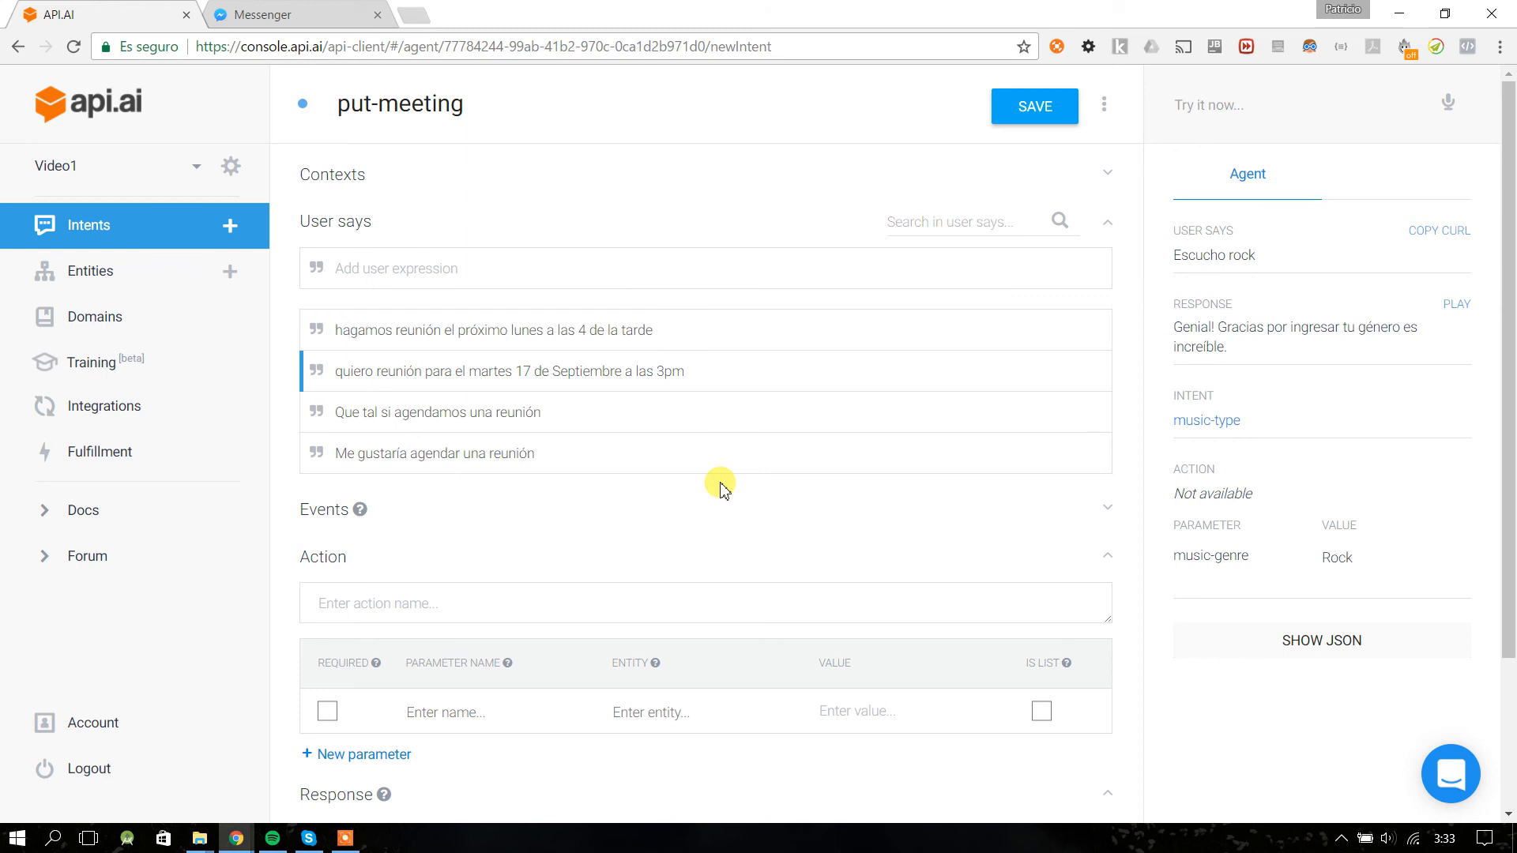
{"action": "left_click", "coordinate": [1055, 109]}
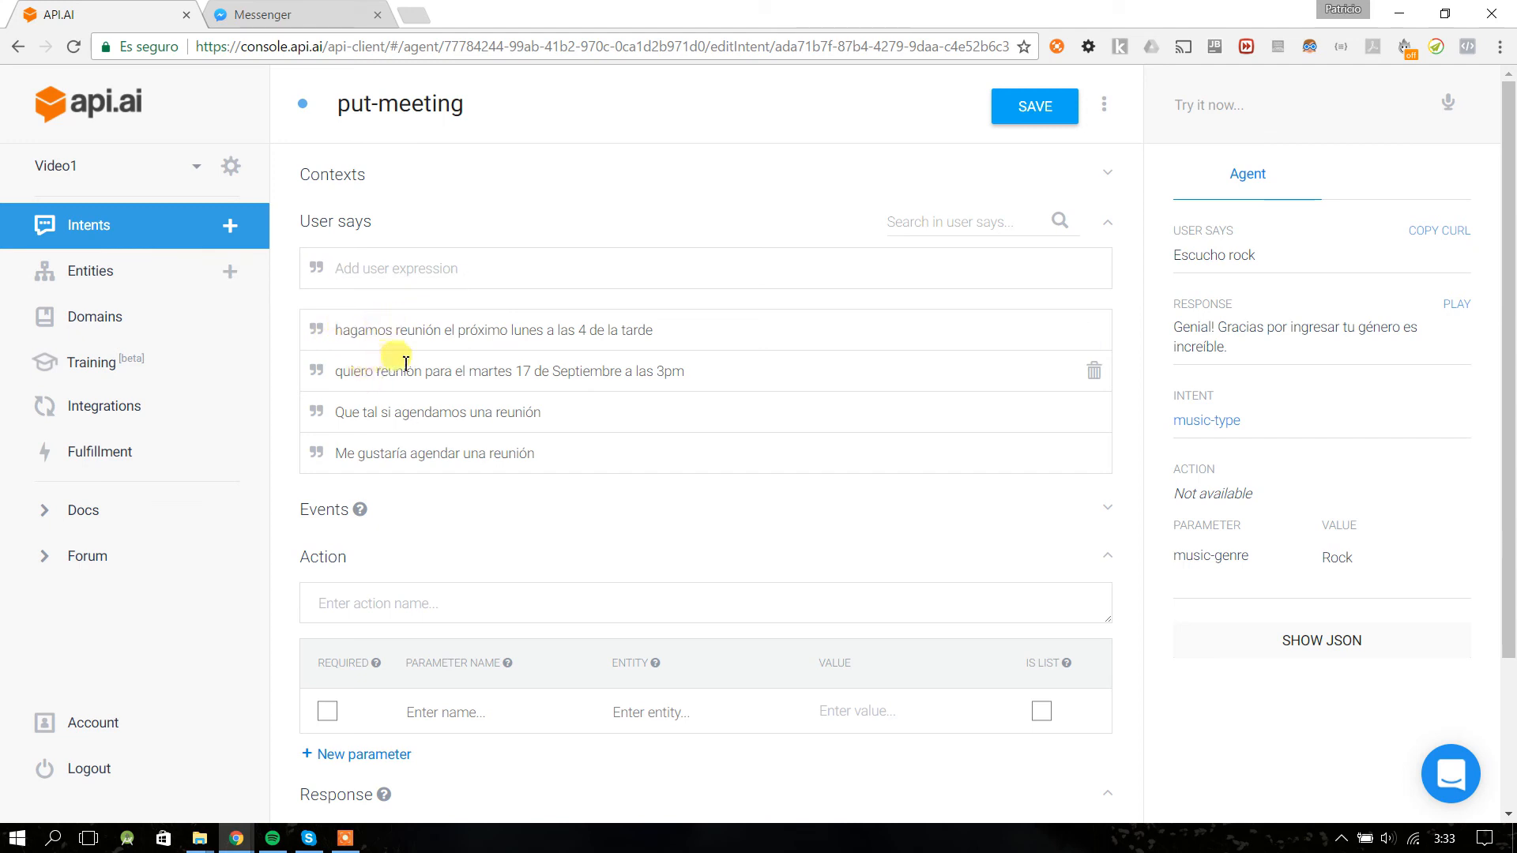
- Examine the day, date and time wording in the "quiero reunión" and "hagamos reunión" expressions without assigning entities
{"action": "left_click_drag", "start_coordinate": [465, 372], "coordinate": [518, 374]}
{"action": "left_click", "coordinate": [502, 375]}
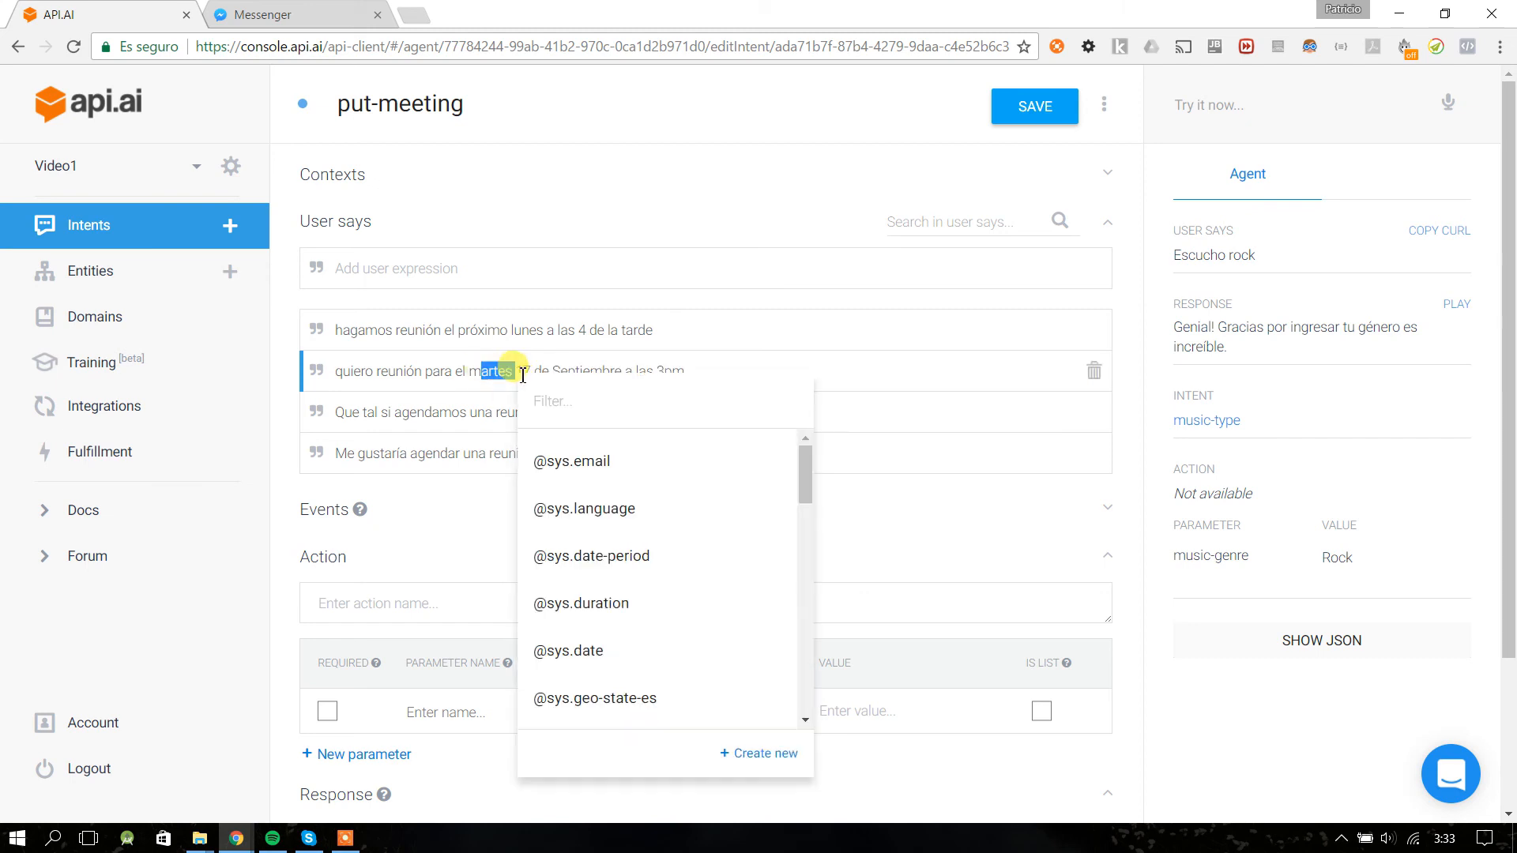
{"action": "left_click", "coordinate": [524, 372]}
{"action": "double_click", "coordinate": [525, 372]}
{"action": "left_click", "coordinate": [601, 367]}
{"action": "double_click", "coordinate": [600, 367]}
{"action": "left_click", "coordinate": [654, 367]}
{"action": "left_click_drag", "start_coordinate": [653, 368], "coordinate": [740, 371]}
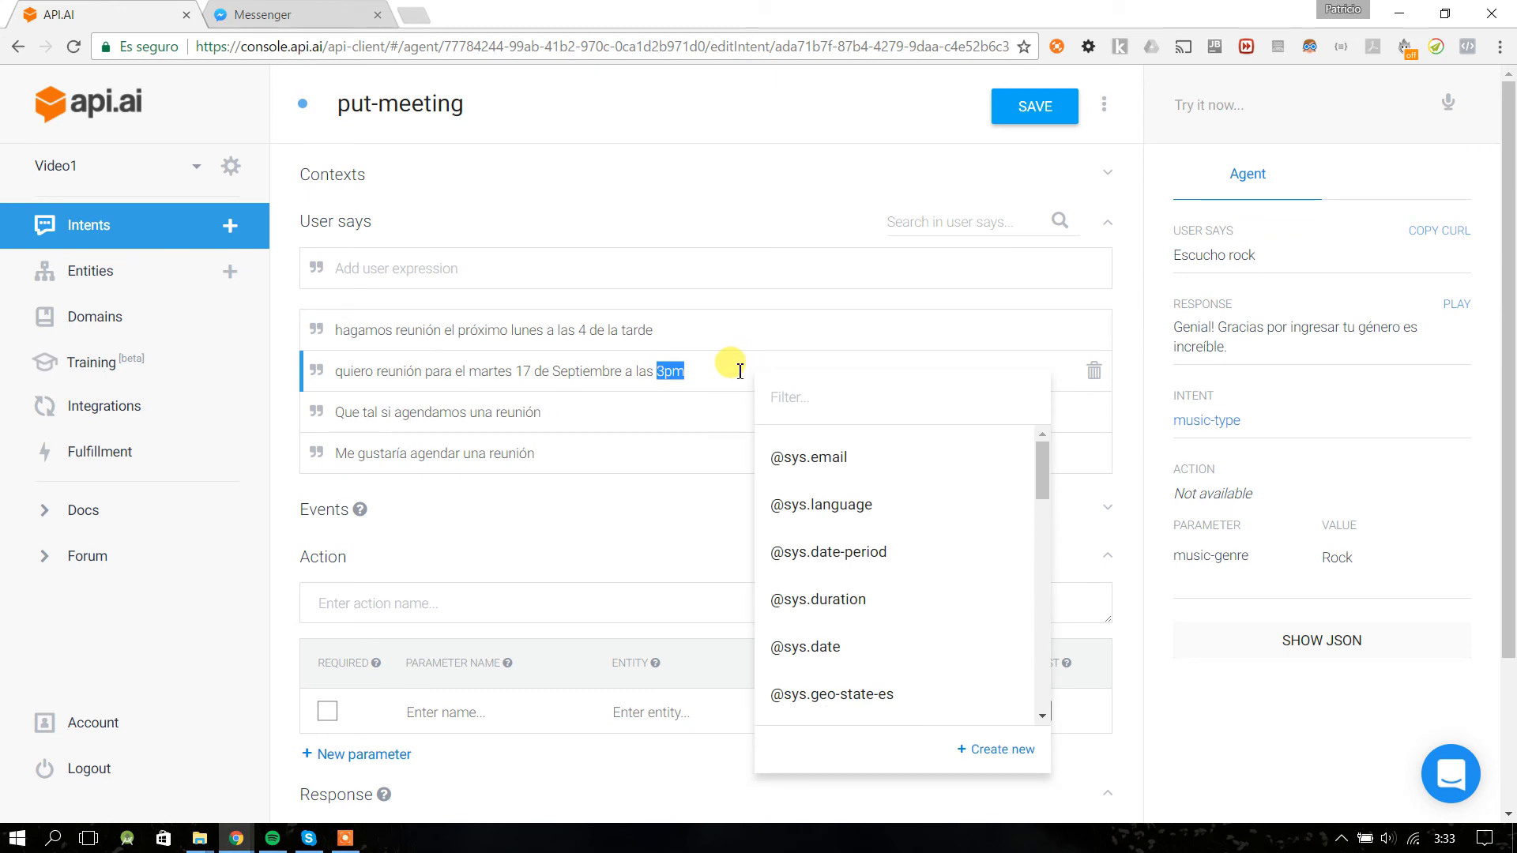
{"action": "left_click", "coordinate": [511, 330]}
{"action": "left_click_drag", "start_coordinate": [511, 331], "coordinate": [720, 340]}
{"action": "left_click", "coordinate": [577, 332]}
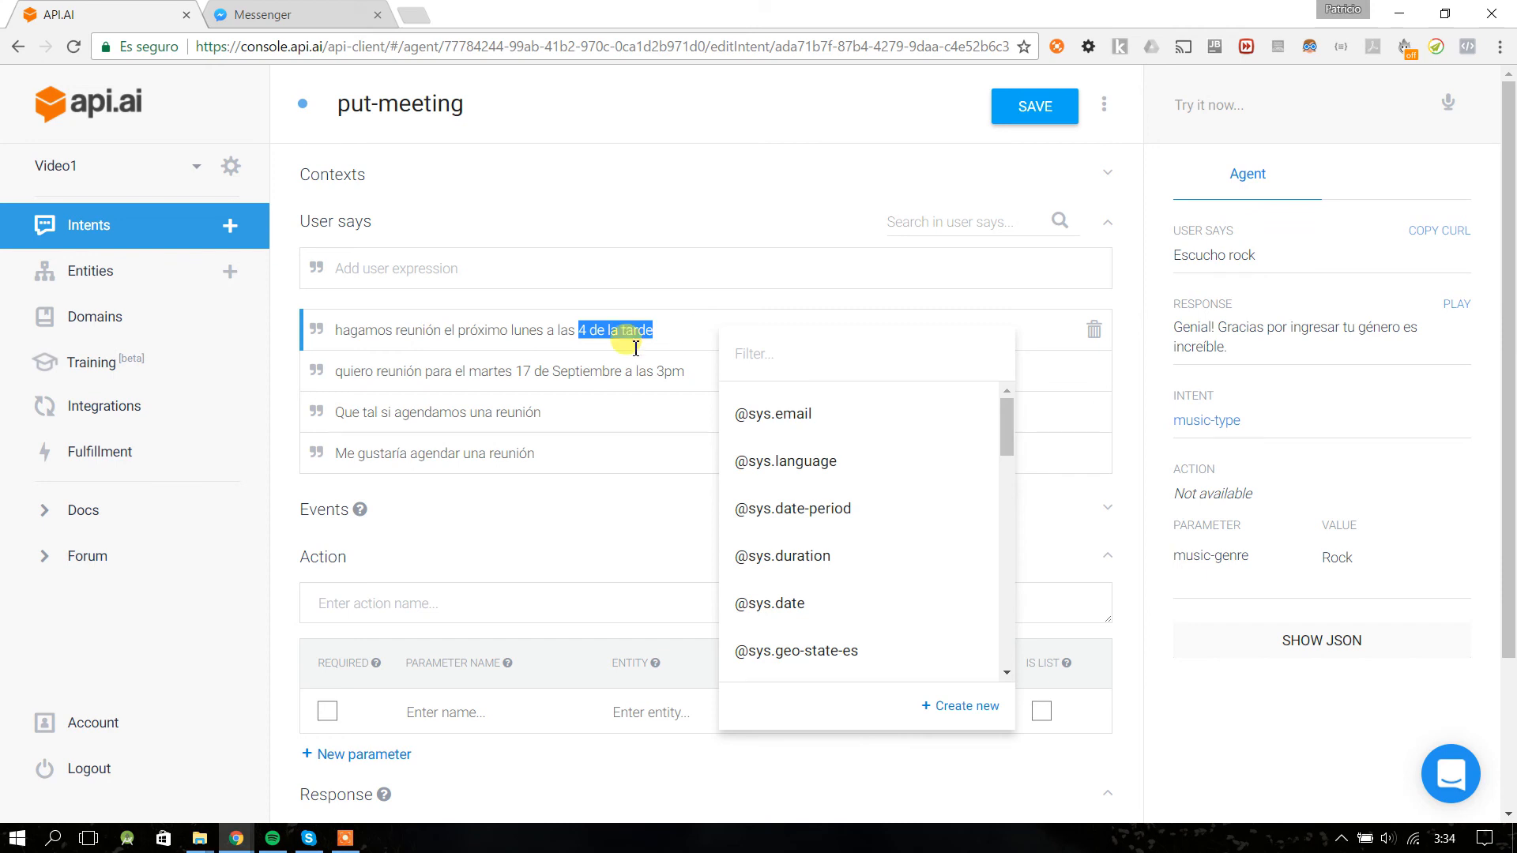
{"action": "left_click_drag", "start_coordinate": [544, 332], "coordinate": [746, 330]}
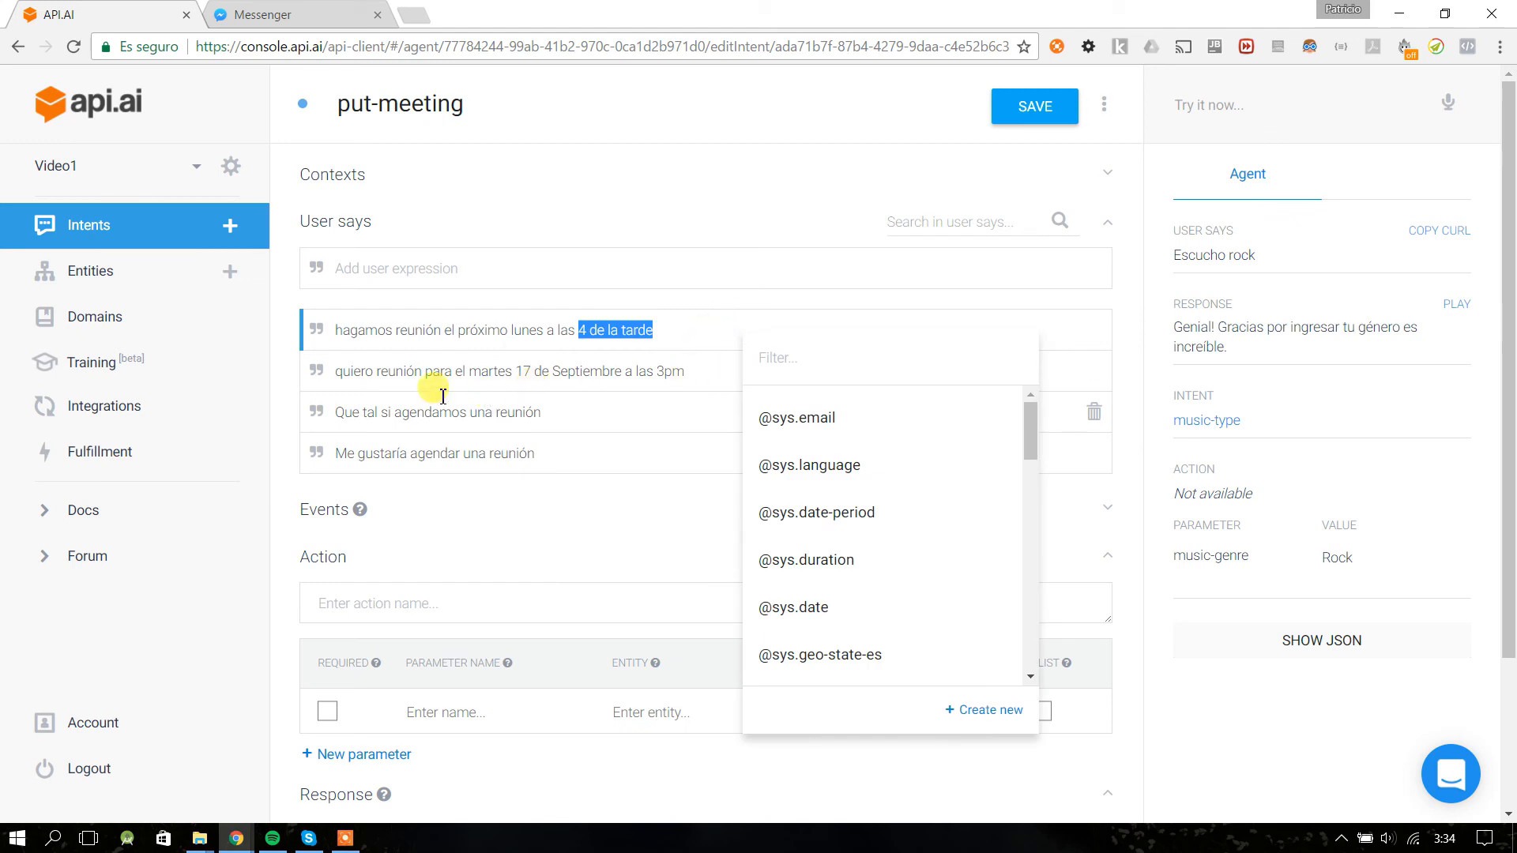
{"action": "left_click", "coordinate": [575, 378]}
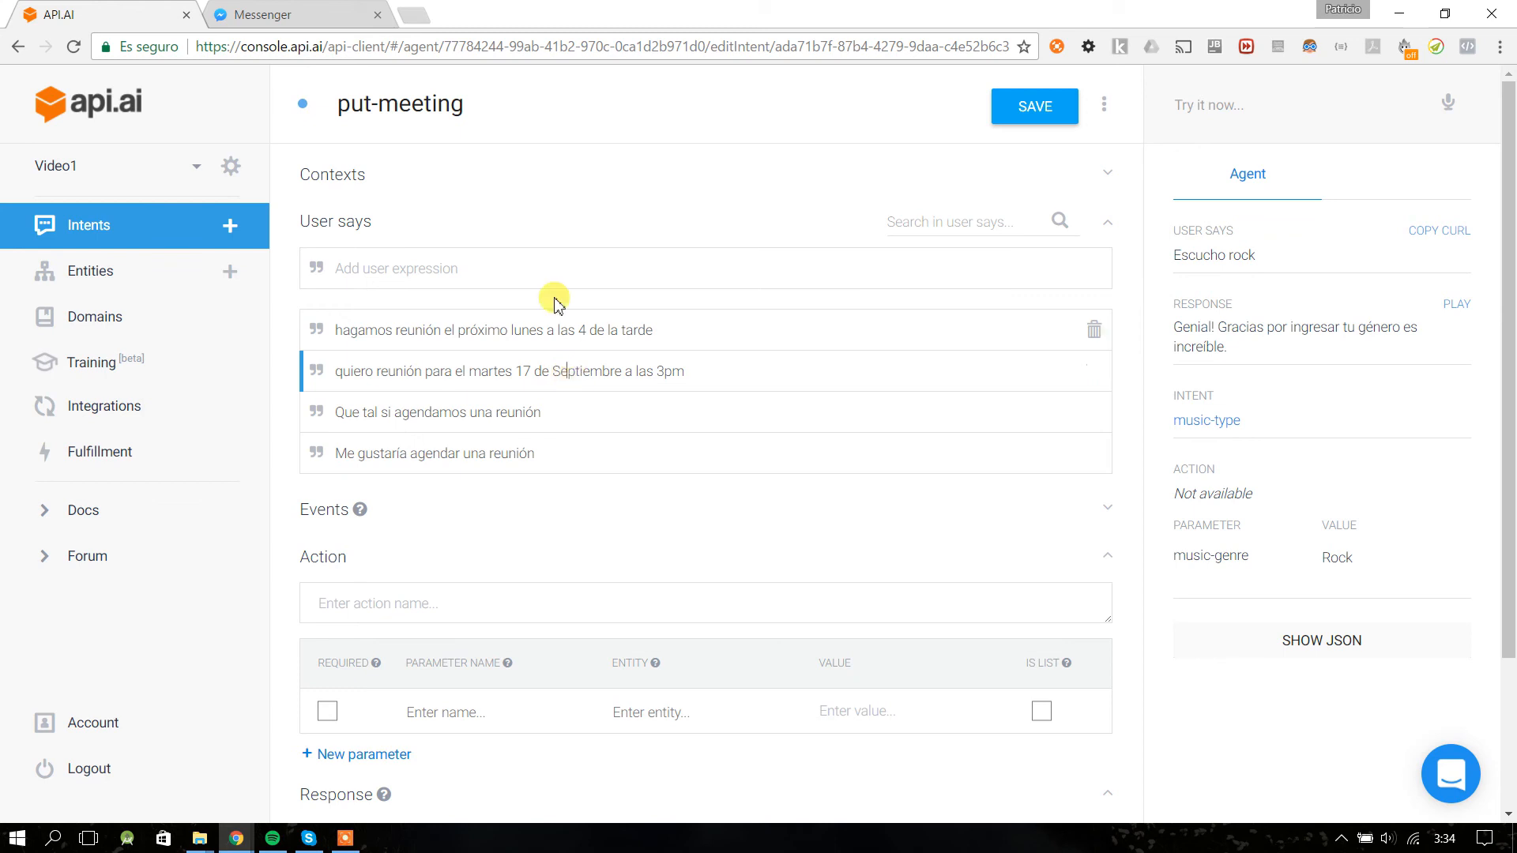
- Save the put-meeting intent again and open the API.AI console in a second browser tab
{"action": "left_click", "coordinate": [1020, 108]}
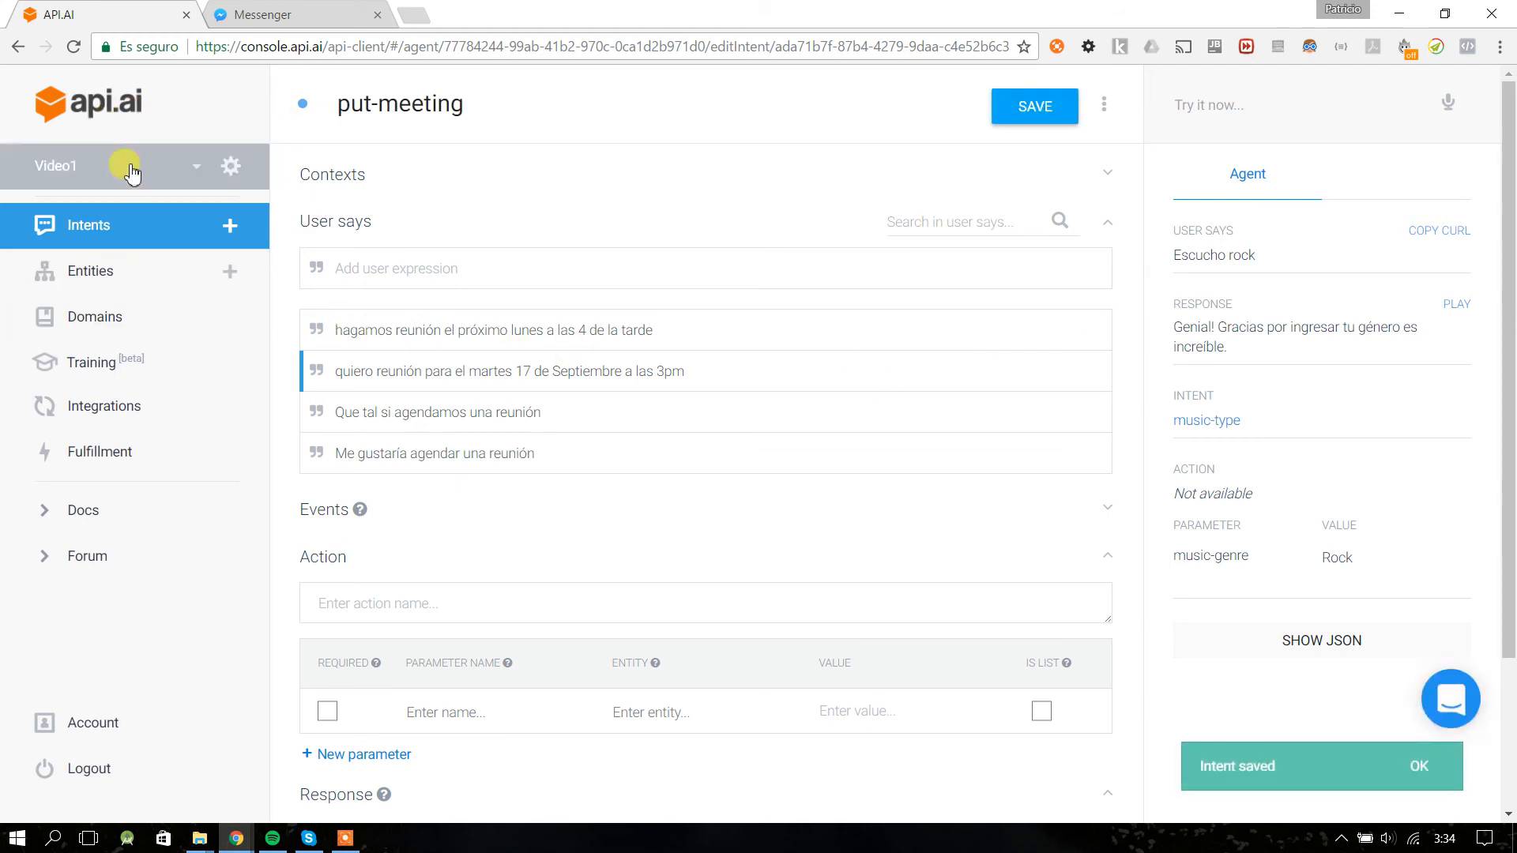
{"action": "middle_click", "coordinate": [111, 117]}
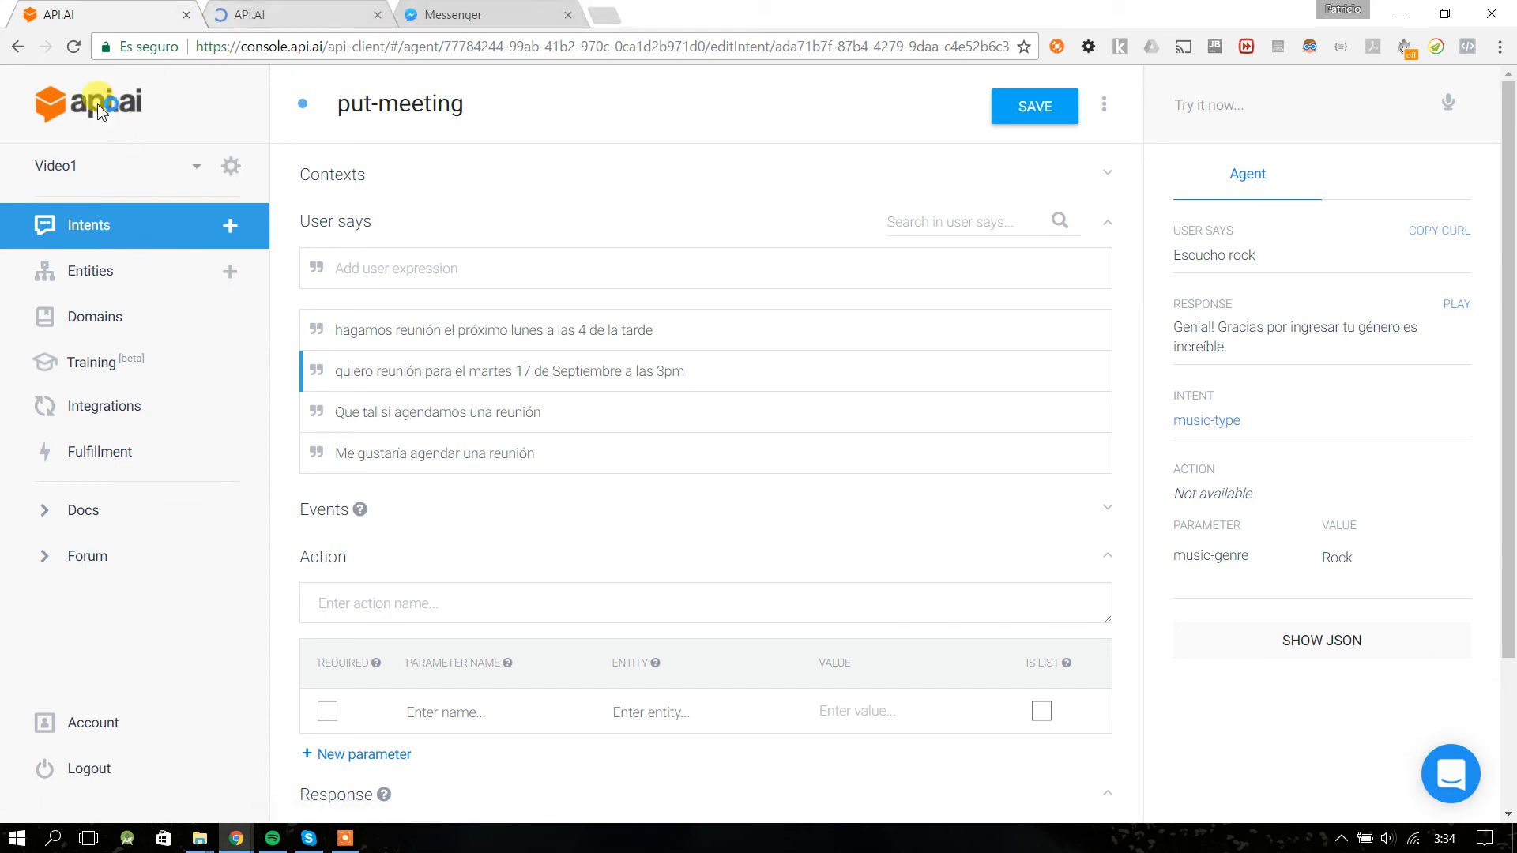
{"action": "left_click", "coordinate": [271, 14]}
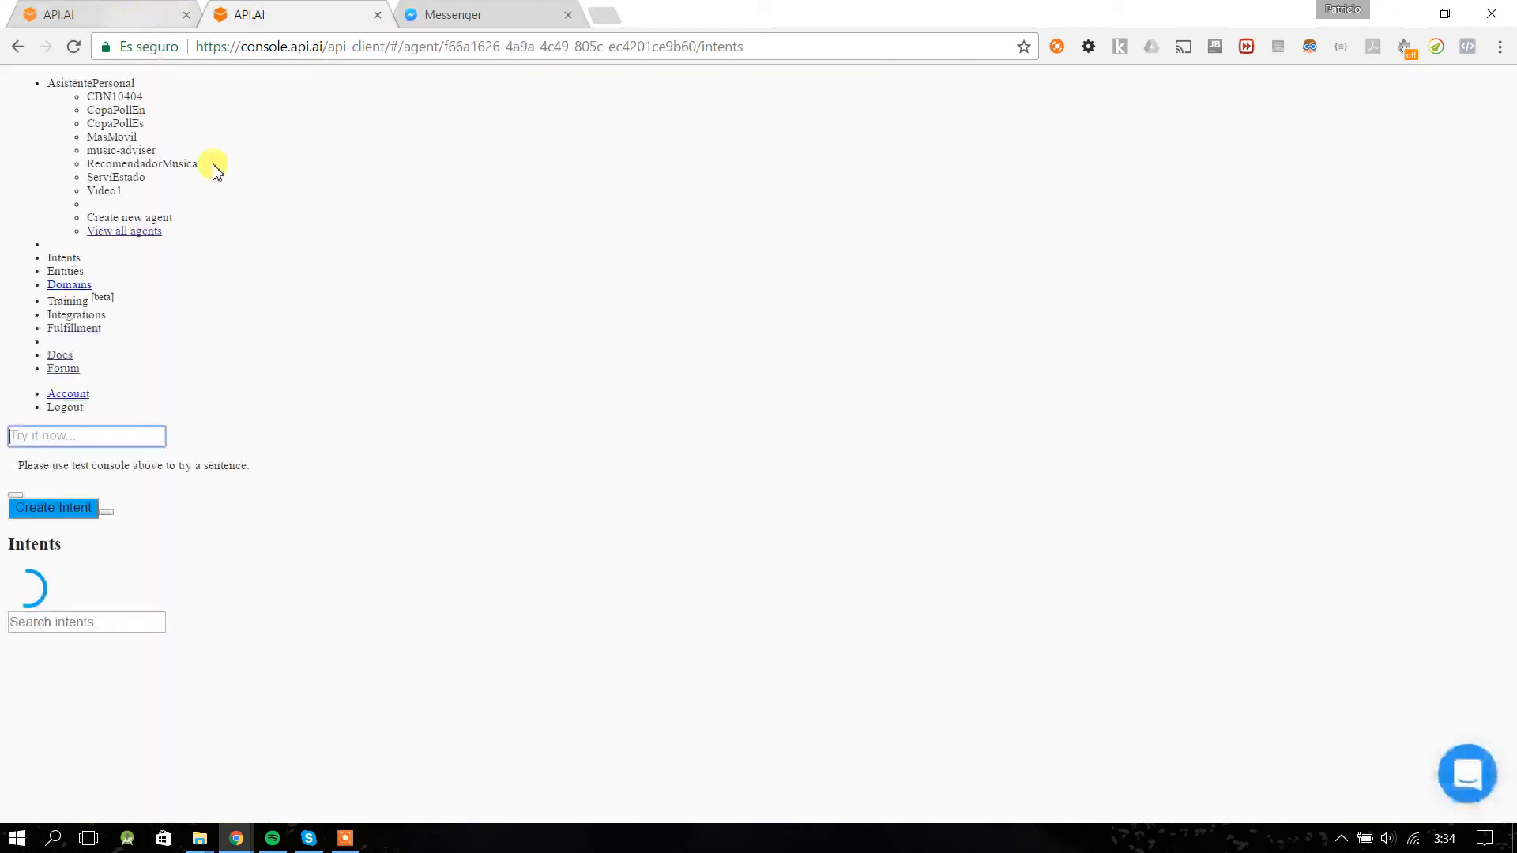
- View the custom entities defined in the AsistentePersonal agent, checking back against the put-meeting intent
{"action": "left_click", "coordinate": [111, 14]}
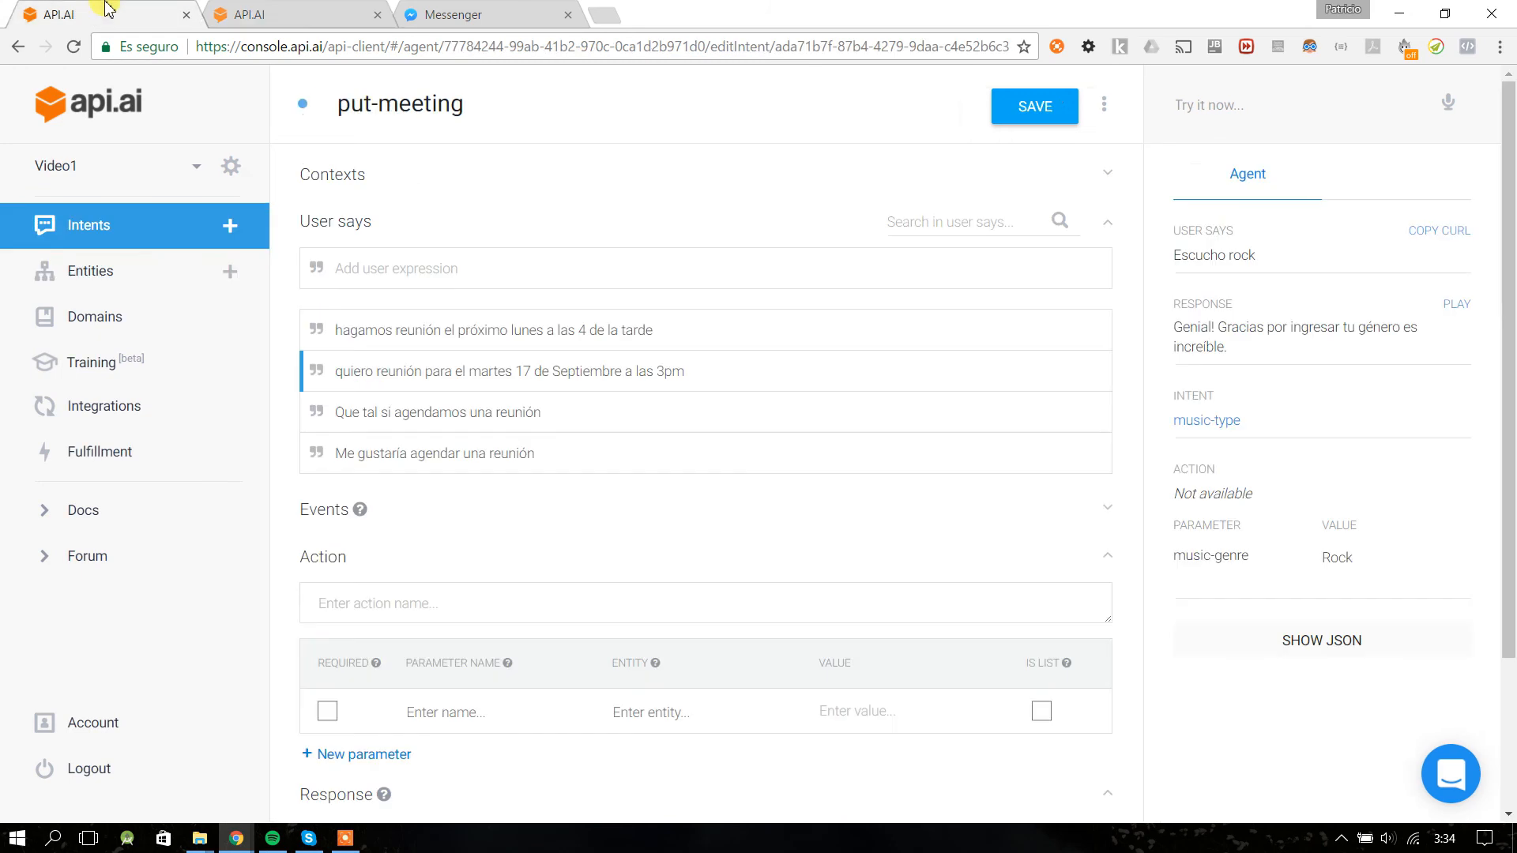
{"action": "left_click", "coordinate": [268, 8]}
{"action": "left_click", "coordinate": [169, 265]}
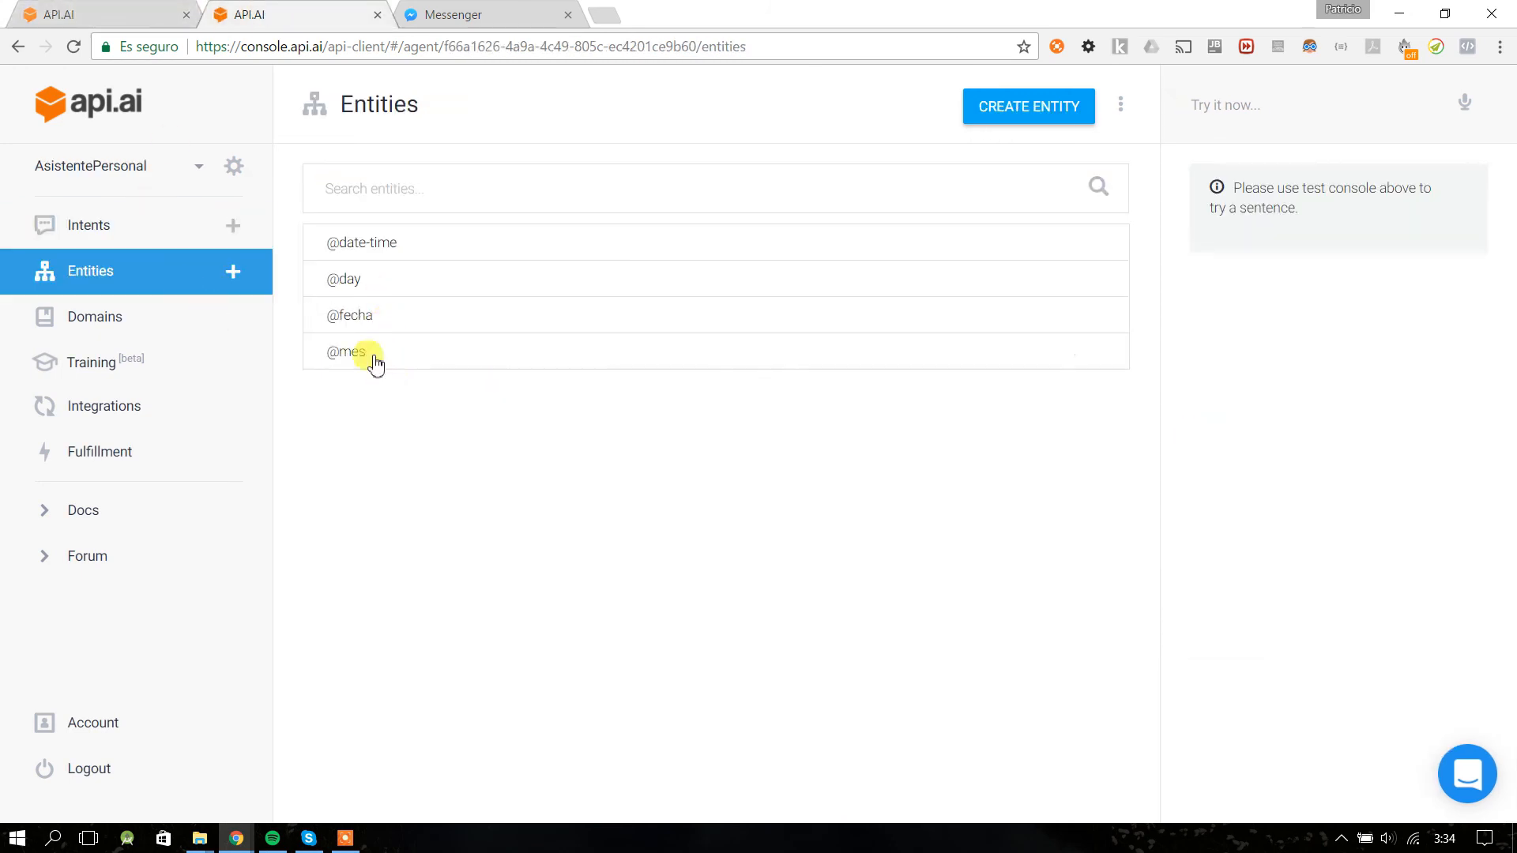
{"action": "left_click", "coordinate": [93, 9]}
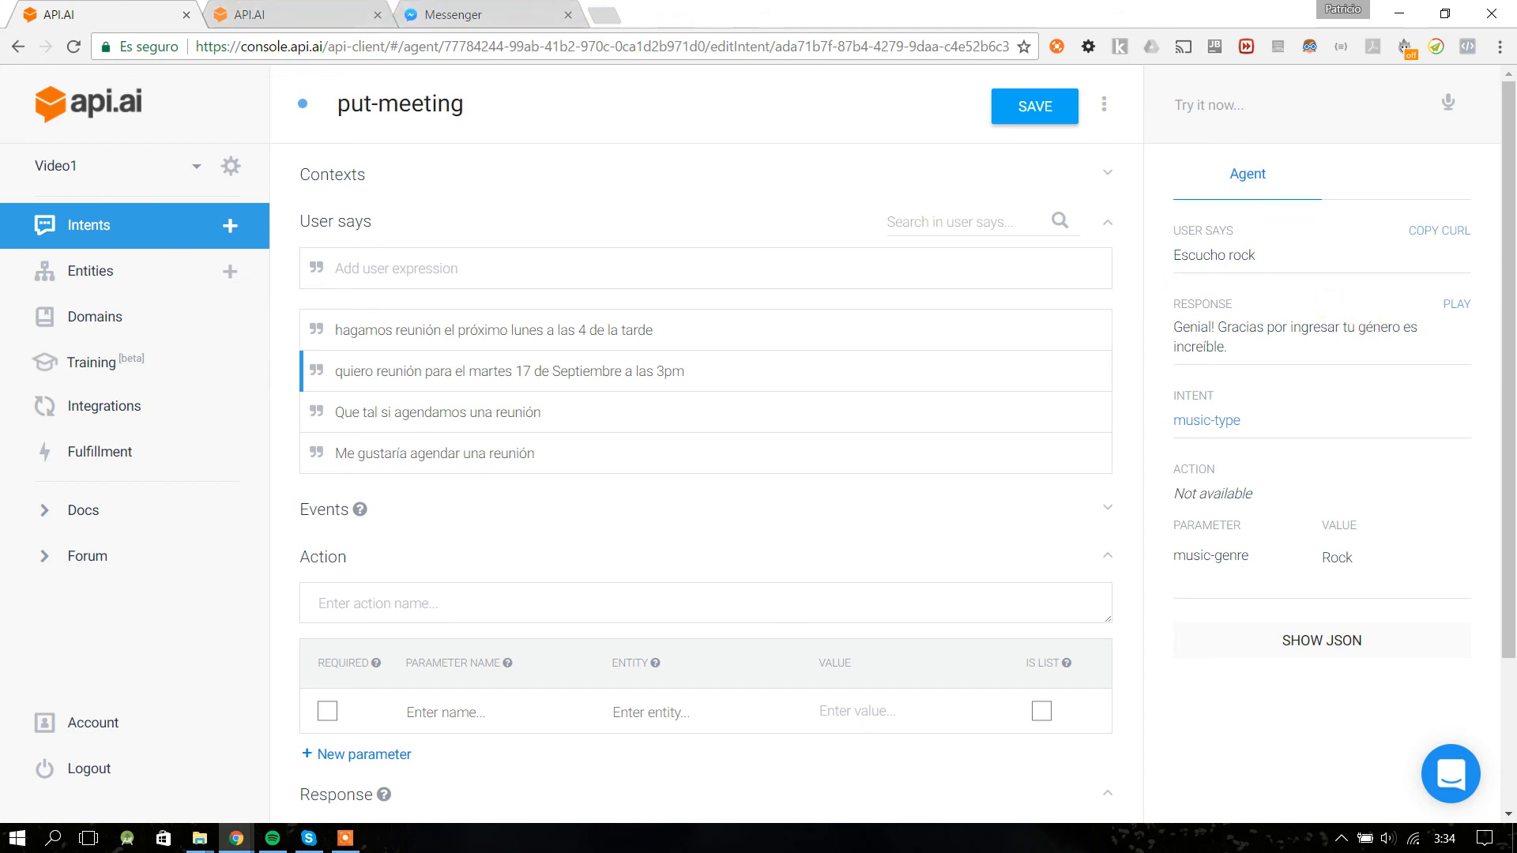
- Start a new entity in the Video1 agent, dismissing the autofill suggestions for its name
{"action": "left_click", "coordinate": [261, 11]}
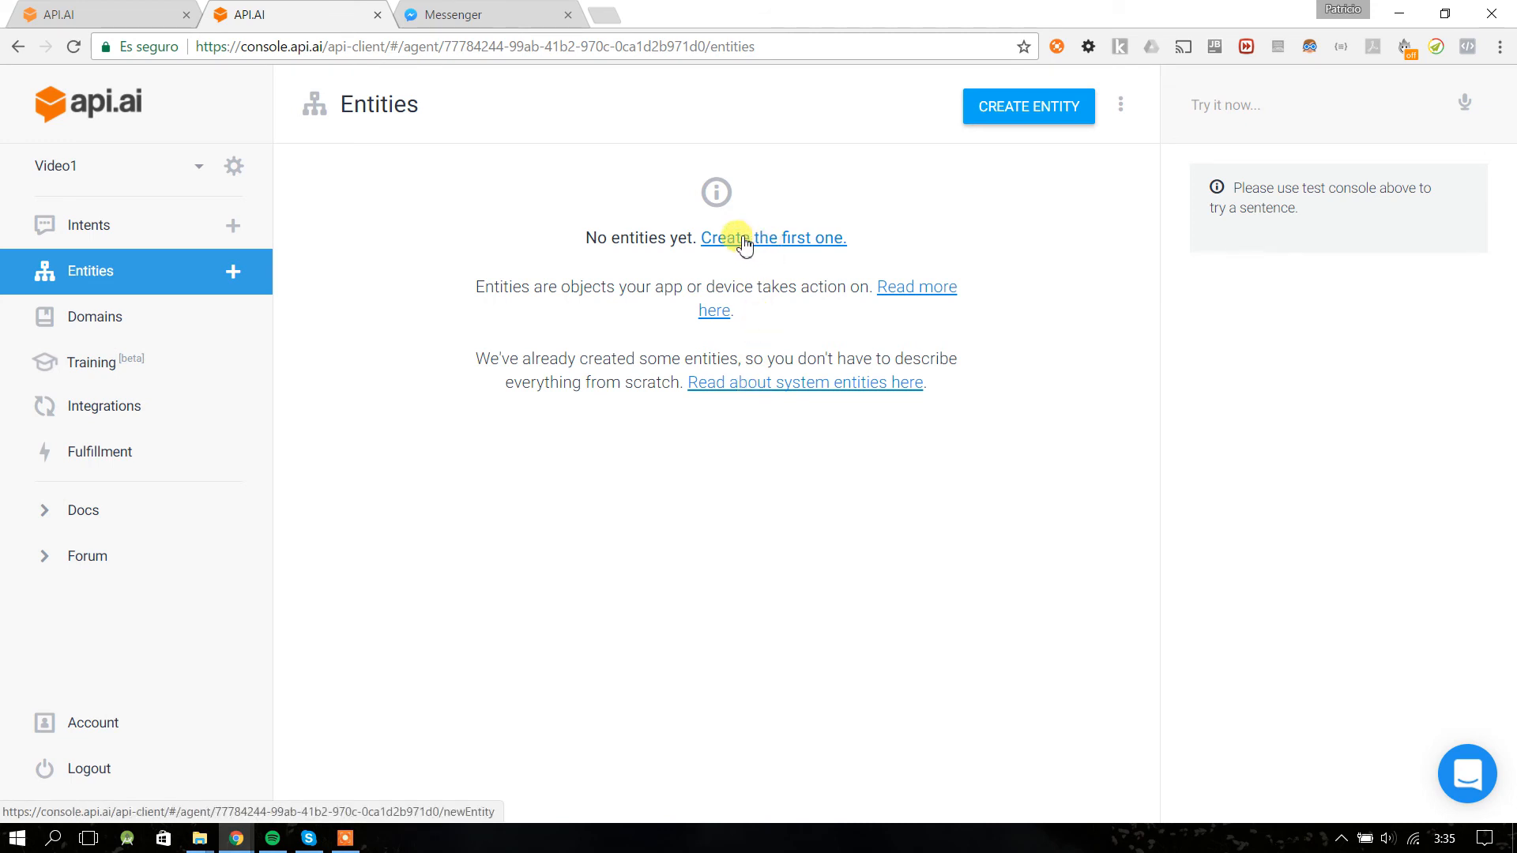
{"action": "left_click", "coordinate": [1001, 110]}
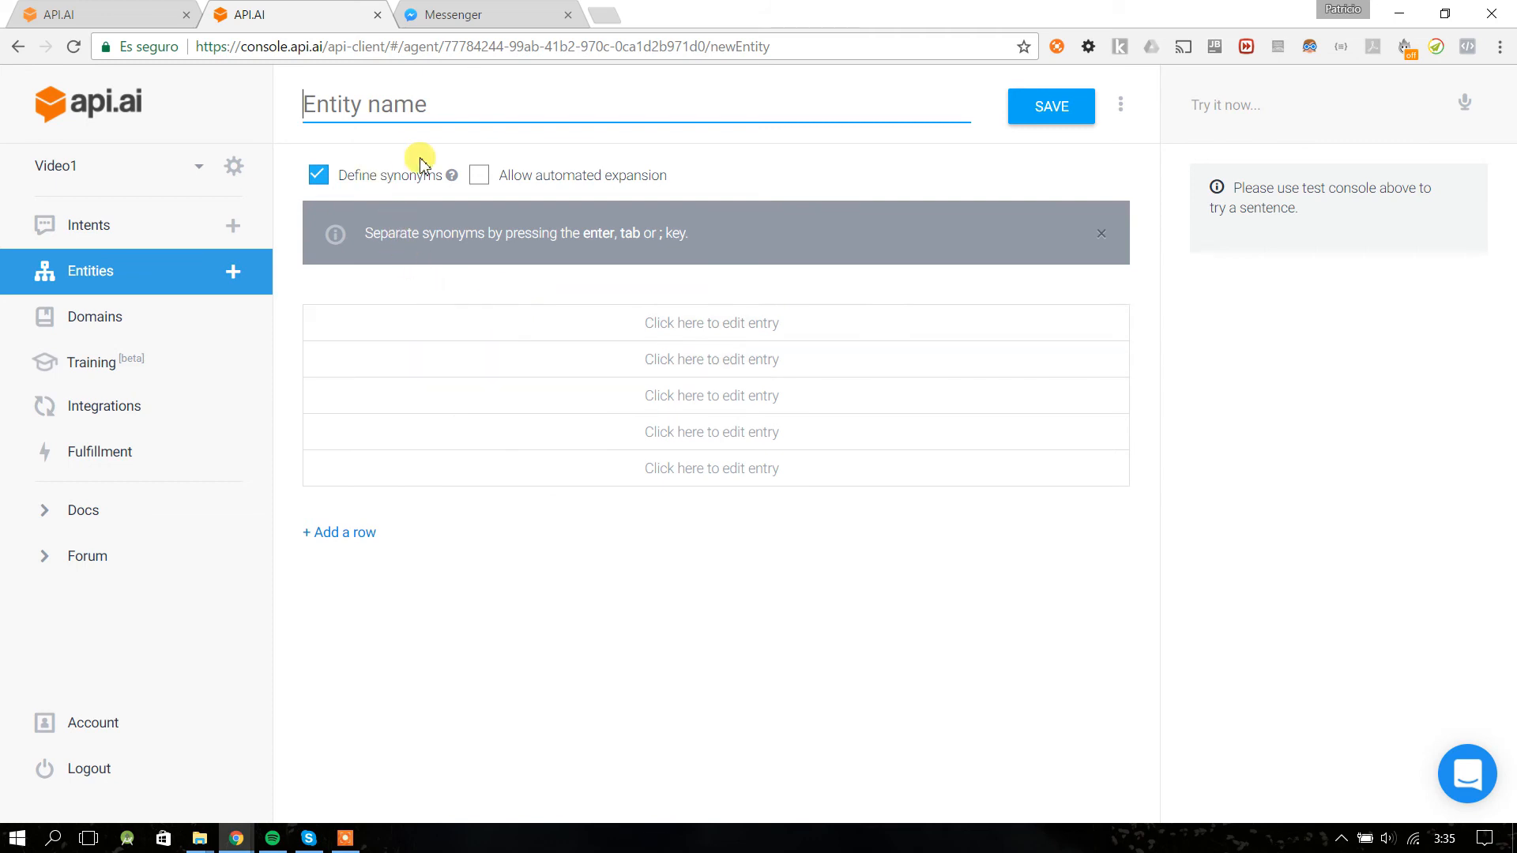
{"action": "left_click", "coordinate": [464, 105]}
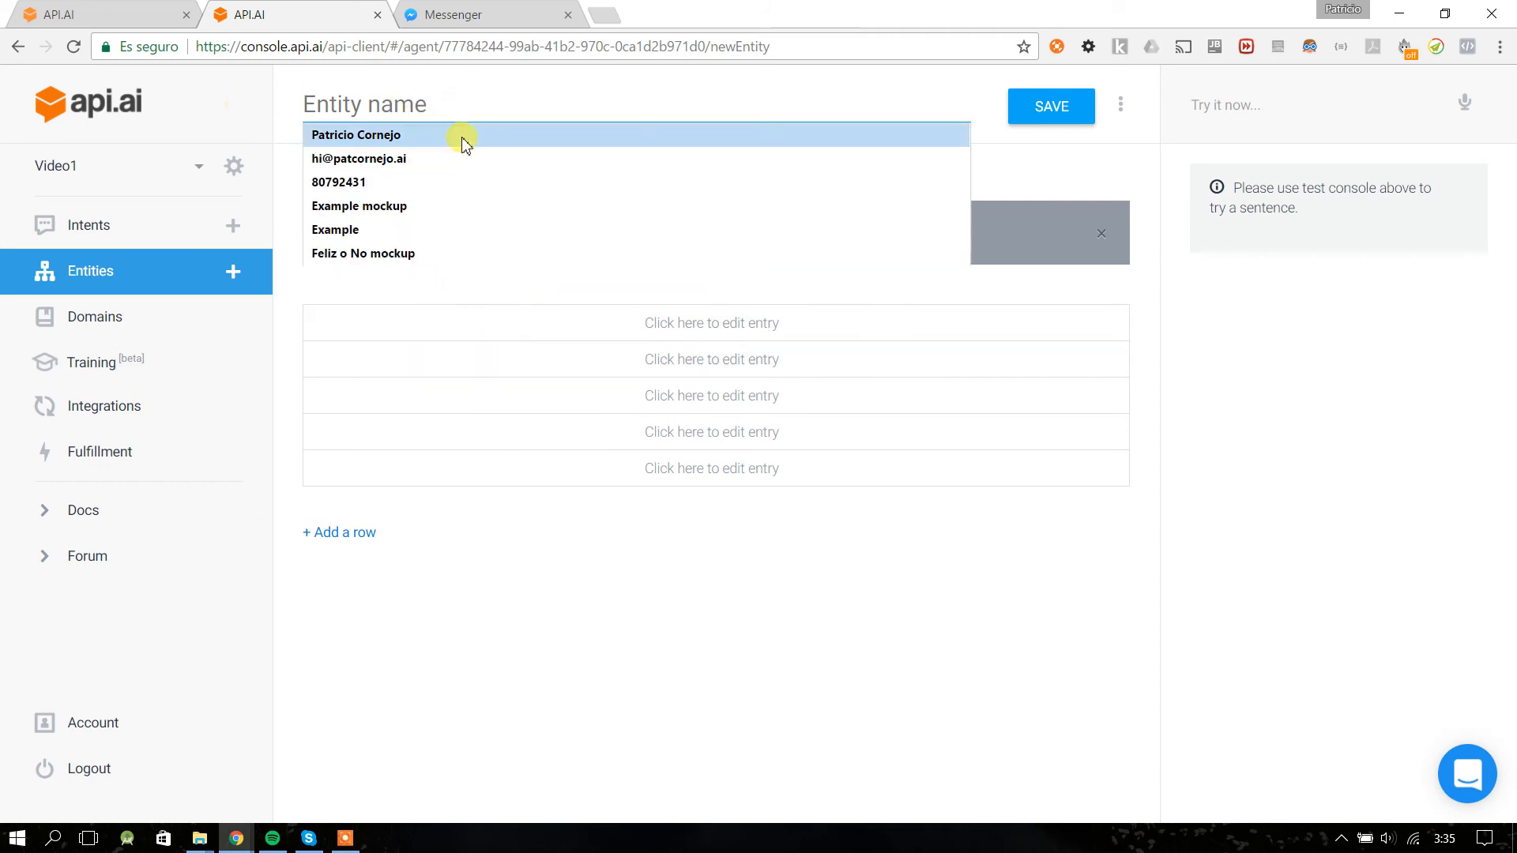
{"action": "key", "text": "Escape"}
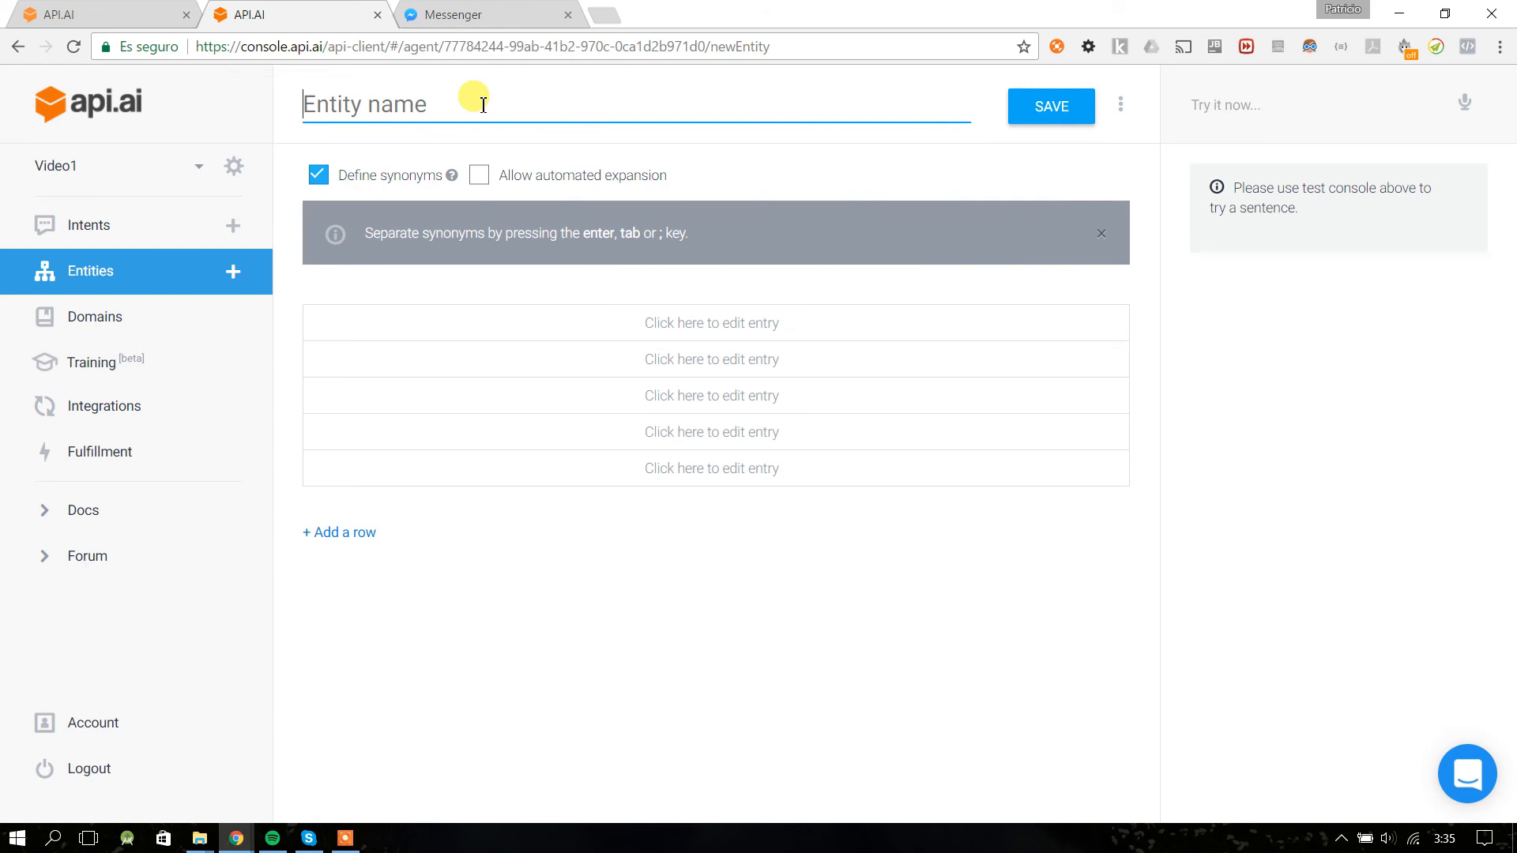
- Examine the "lunes" and "4 de la tarde" wording in the put-meeting intent's "hagamos reunión" expression
{"action": "left_click", "coordinate": [49, 13]}
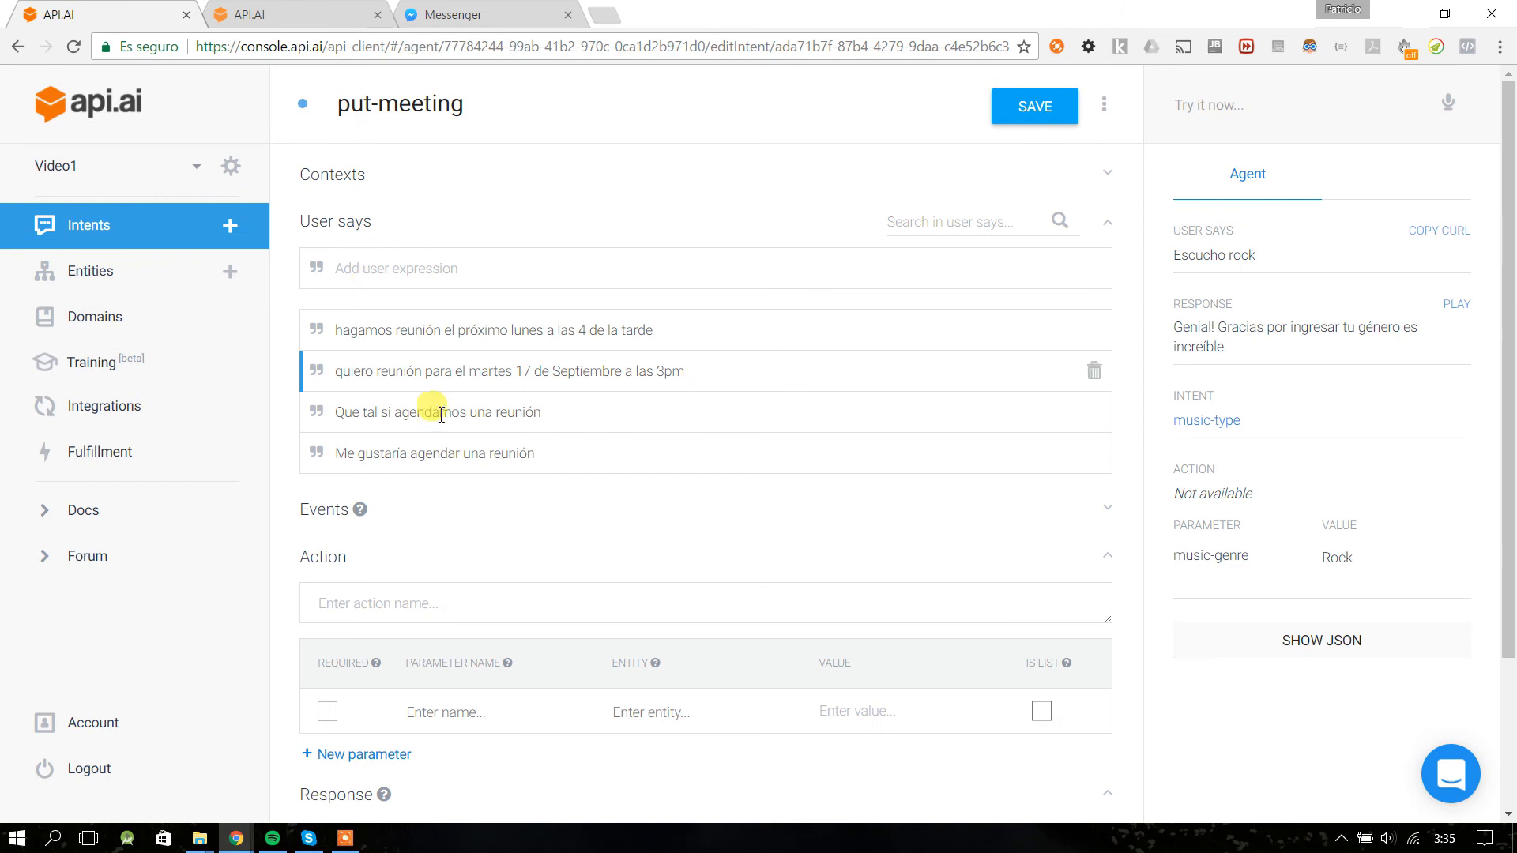
{"action": "double_click", "coordinate": [518, 330]}
{"action": "left_click", "coordinate": [633, 328]}
{"action": "double_click", "coordinate": [514, 328]}
{"action": "left_click", "coordinate": [579, 324]}
{"action": "left_click_drag", "start_coordinate": [577, 331], "coordinate": [735, 332]}
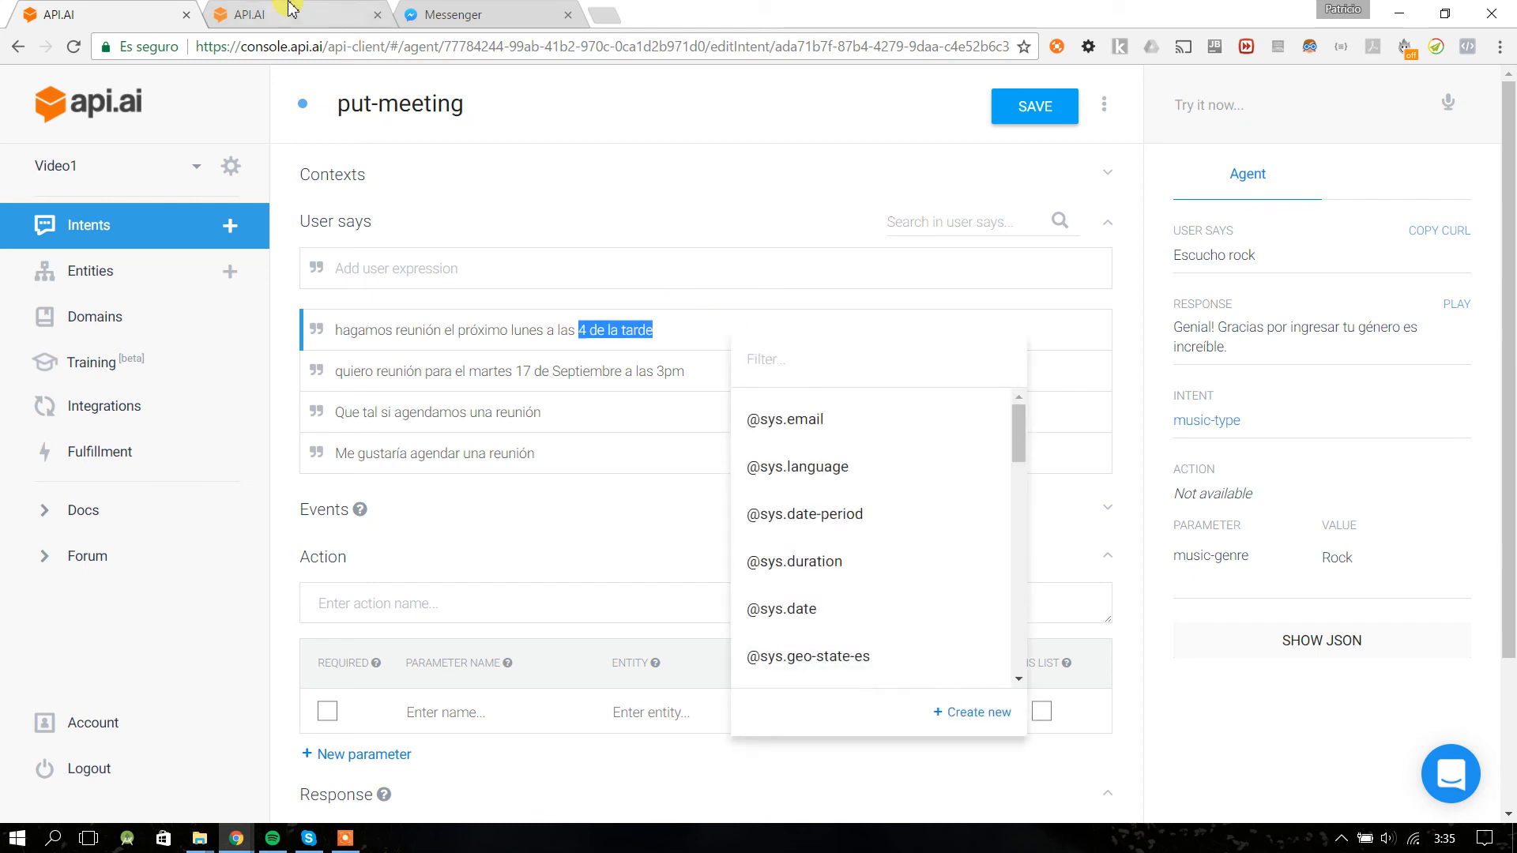
- Name the new Video1 entity "day"
{"action": "left_click", "coordinate": [292, 11]}
{"action": "left_click", "coordinate": [445, 108]}
{"action": "type", "text": "dat"}
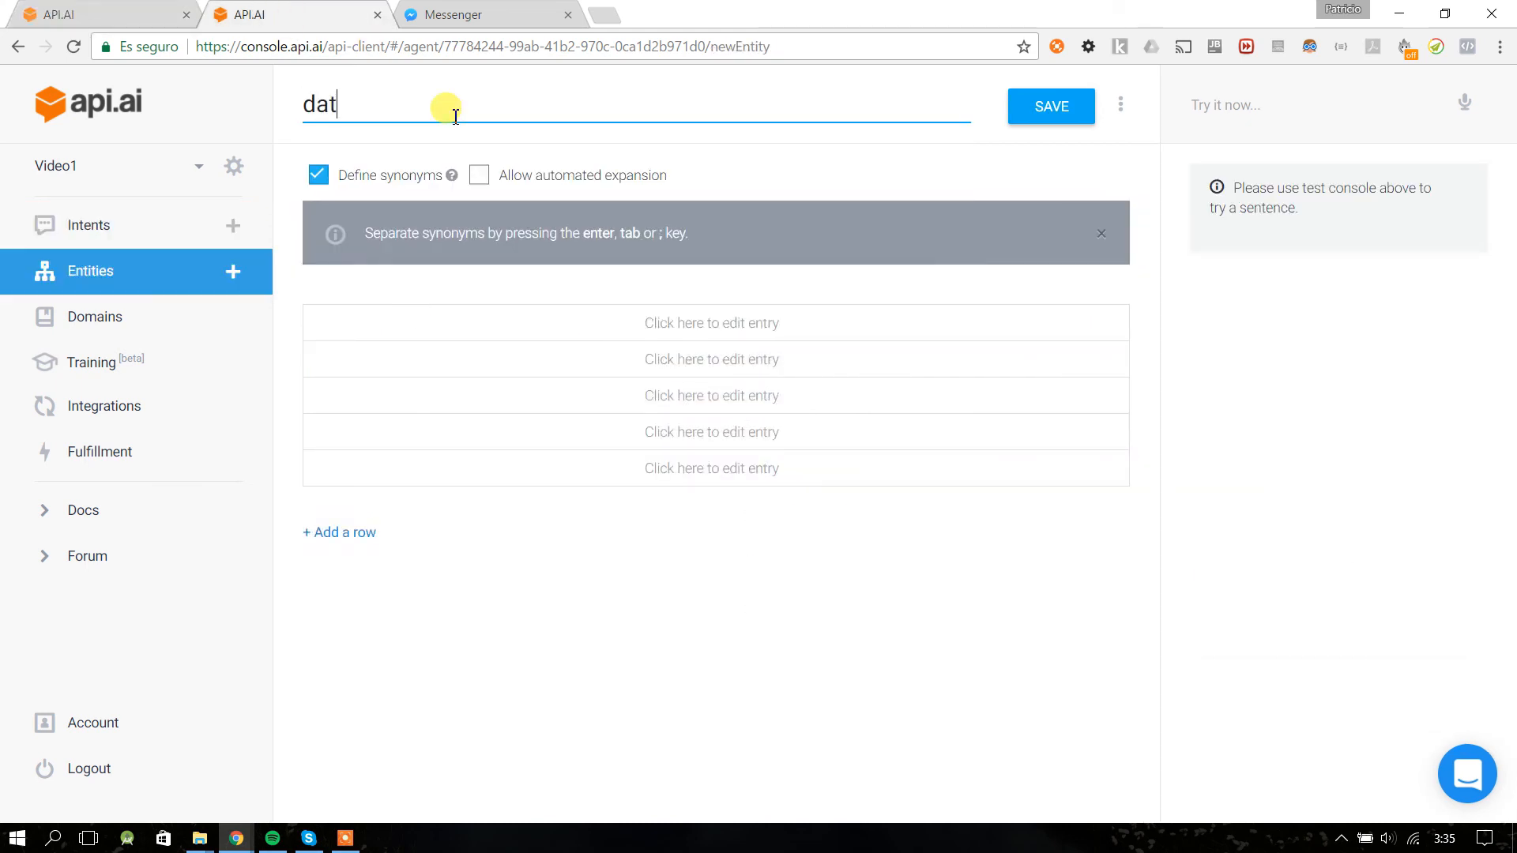
{"action": "key", "text": "BackSpace"}
{"action": "key", "text": "BackSpace"}
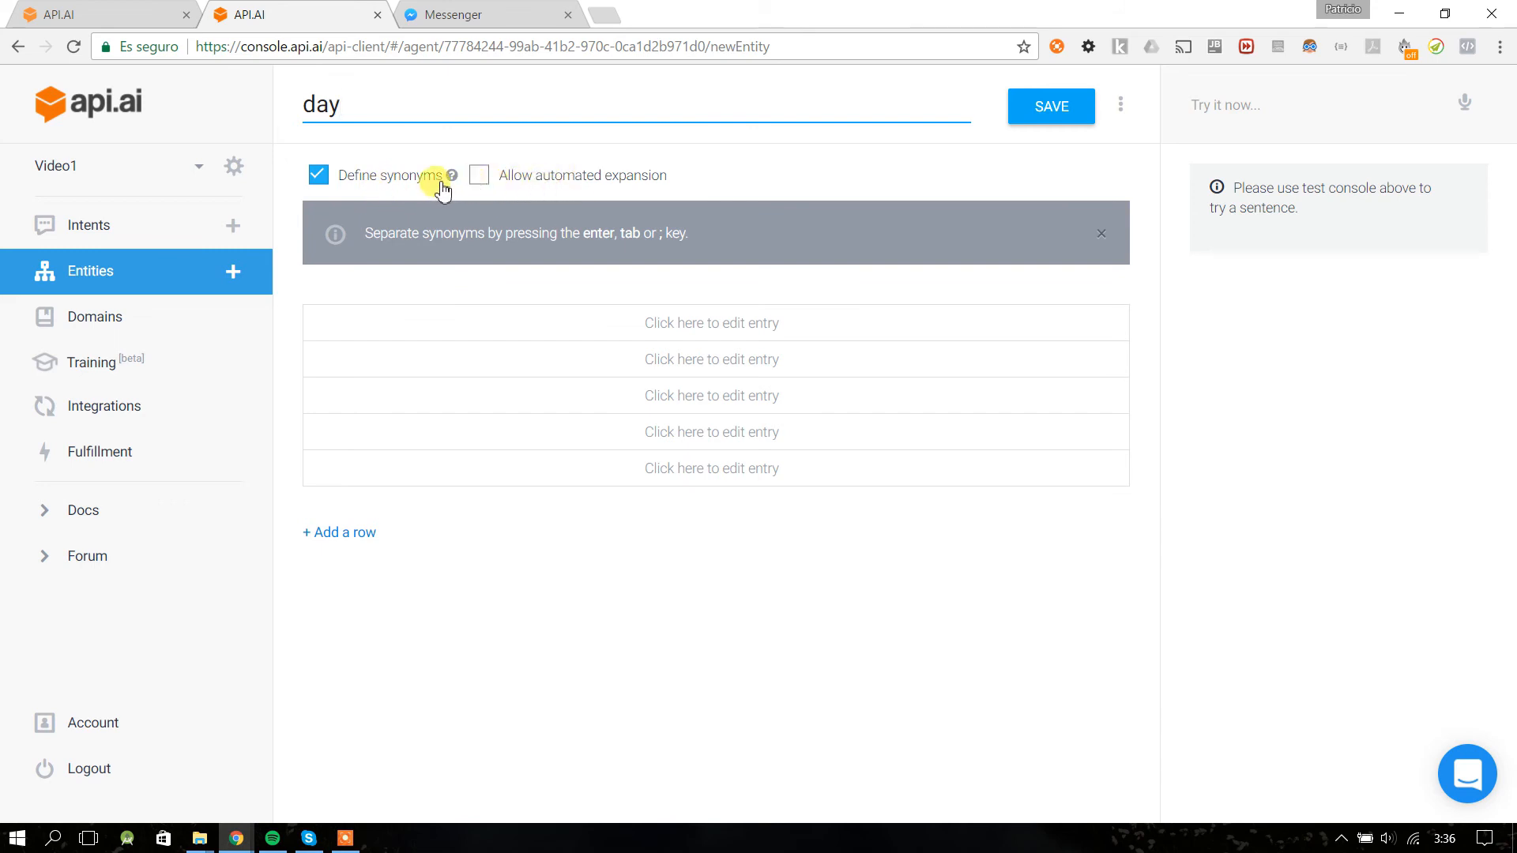
- With synonyms enabled, add a sample entry "vegetariano" with the synonyms "vegetariano", "vegano" and "no me gusta la carne"
{"action": "left_click", "coordinate": [324, 182]}
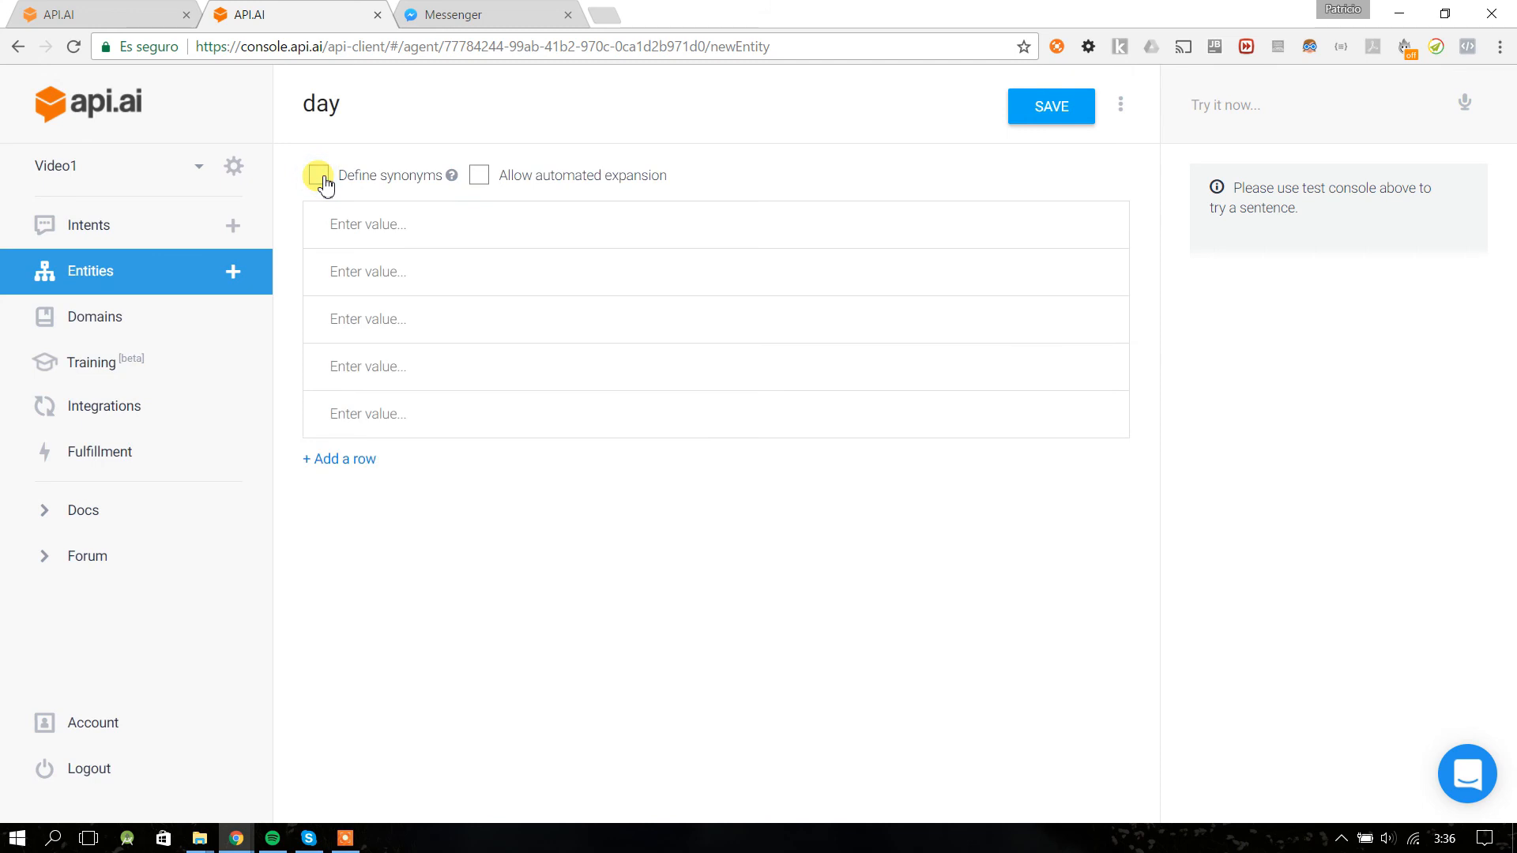
{"action": "left_click", "coordinate": [319, 176]}
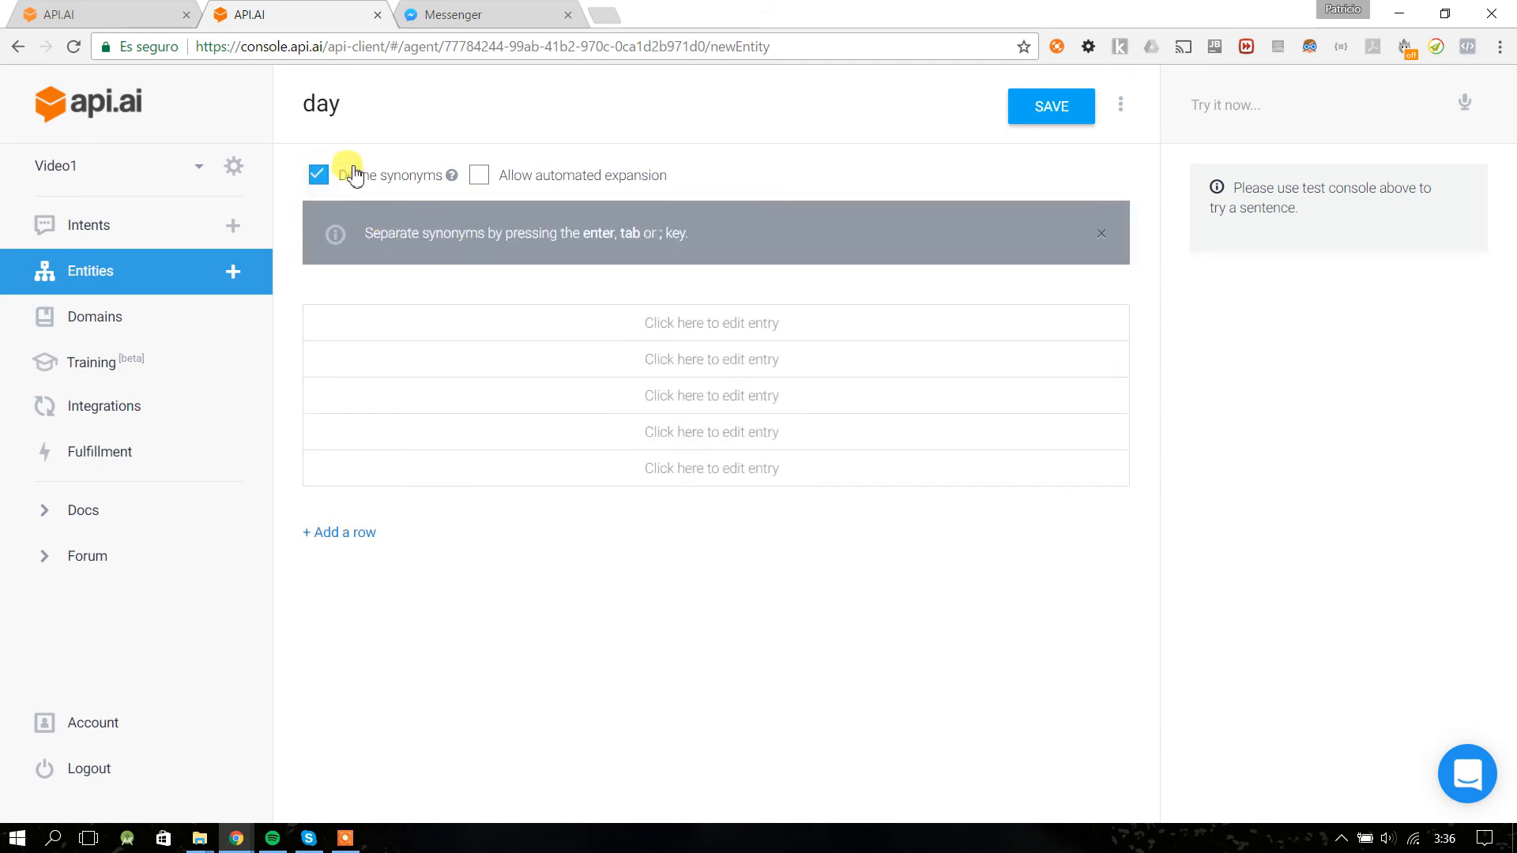
{"action": "left_click", "coordinate": [658, 325]}
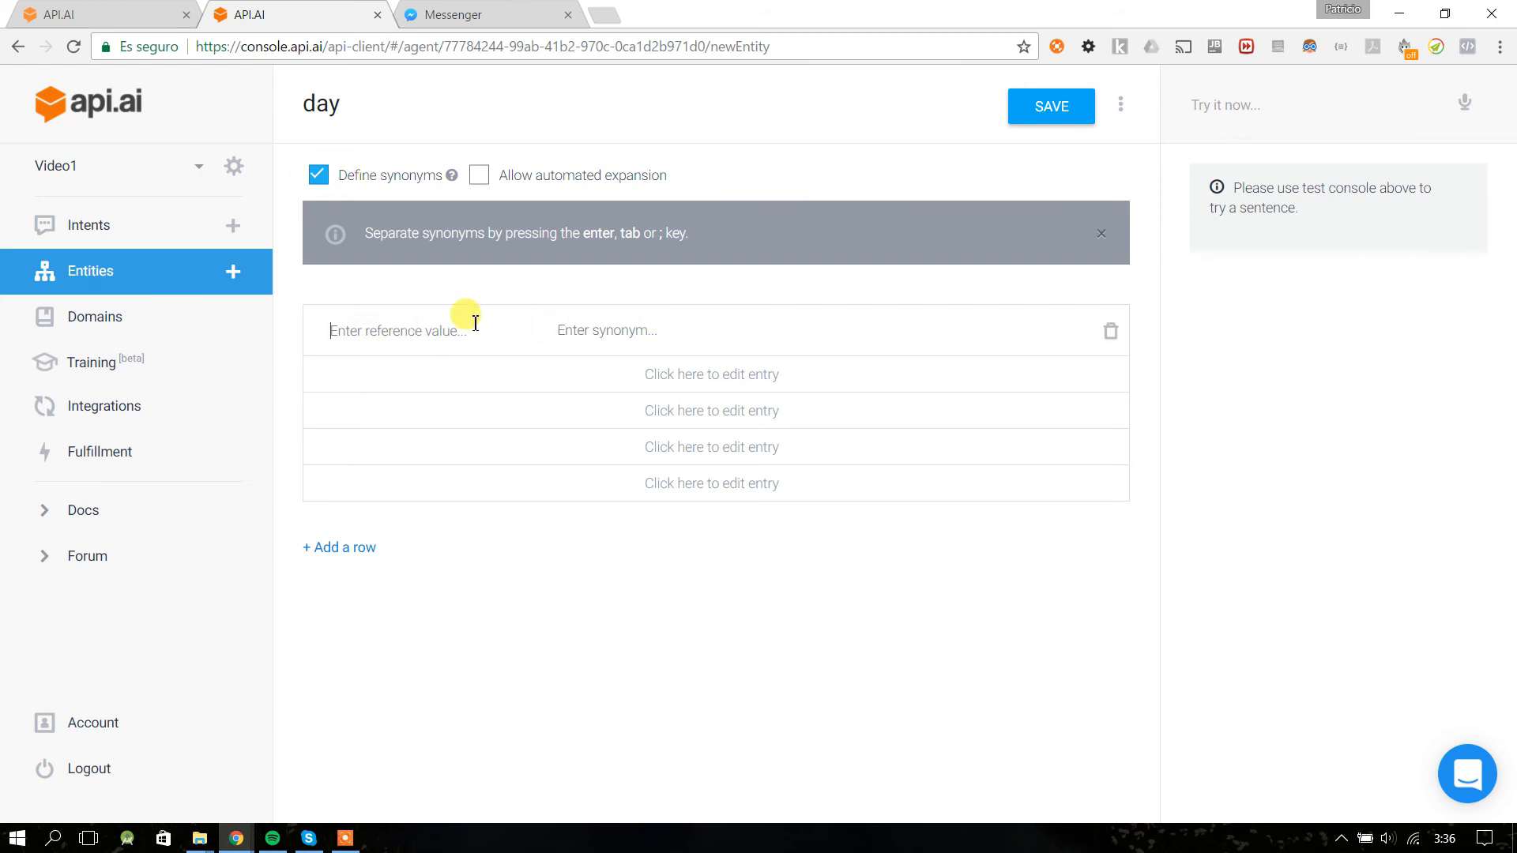
{"action": "type", "text": "vegetariano"}
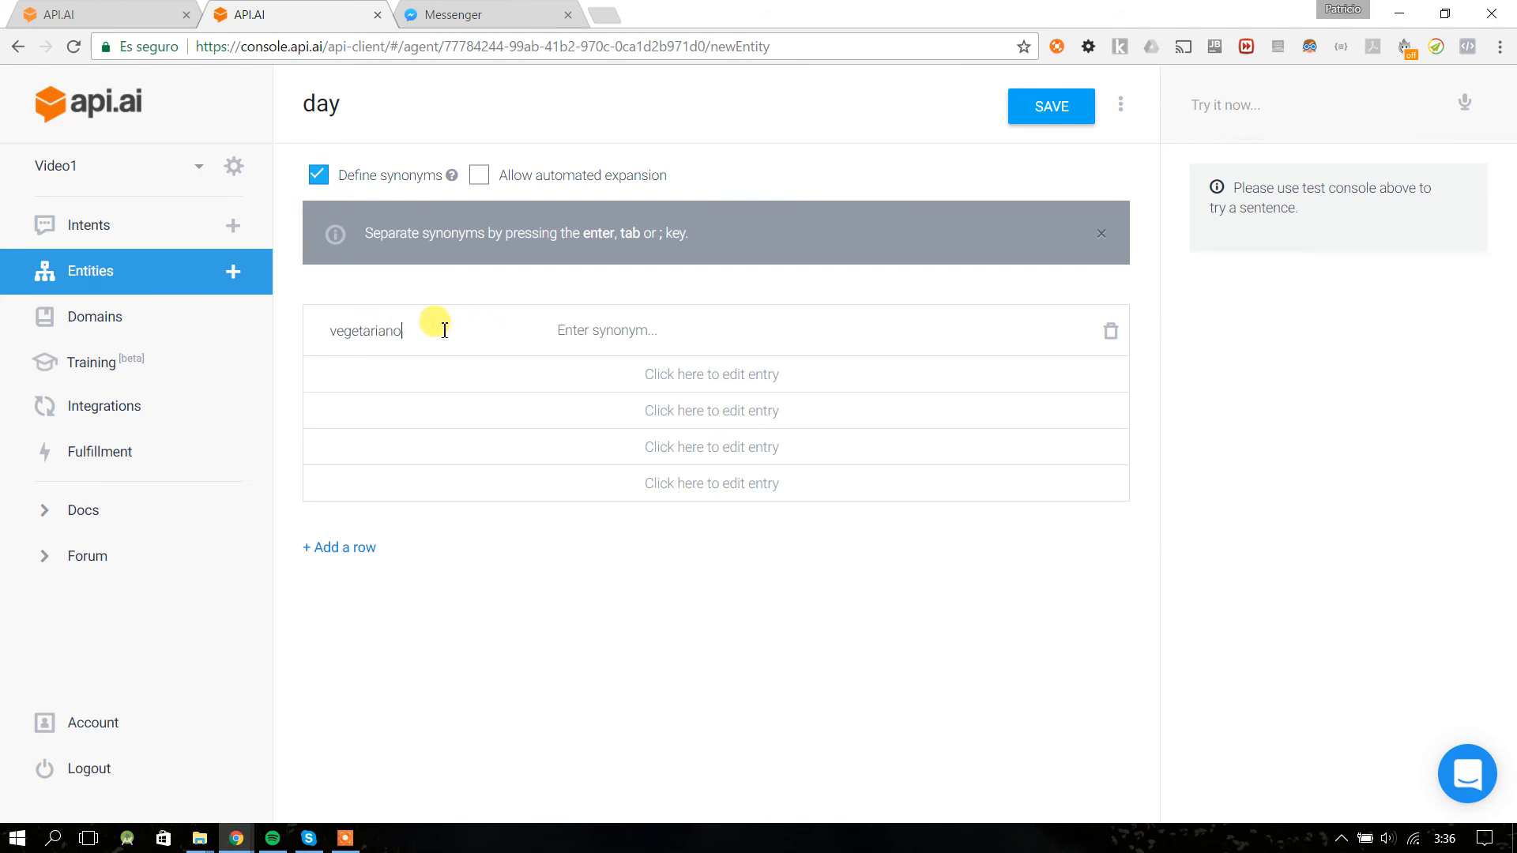
{"action": "double_click", "coordinate": [355, 332]}
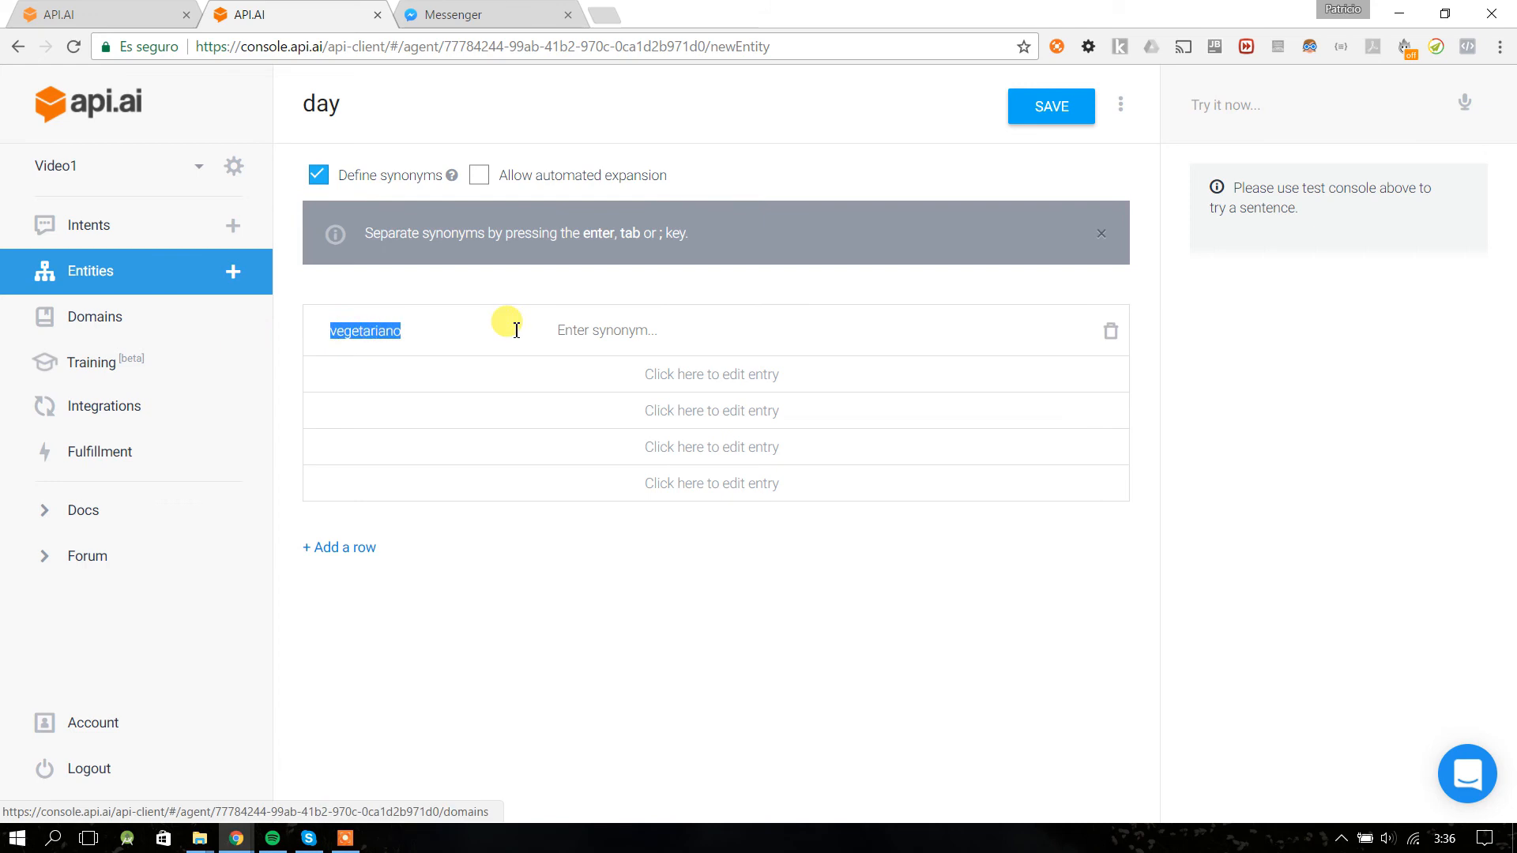
{"action": "left_click", "coordinate": [701, 333]}
{"action": "type", "text": "ve"}
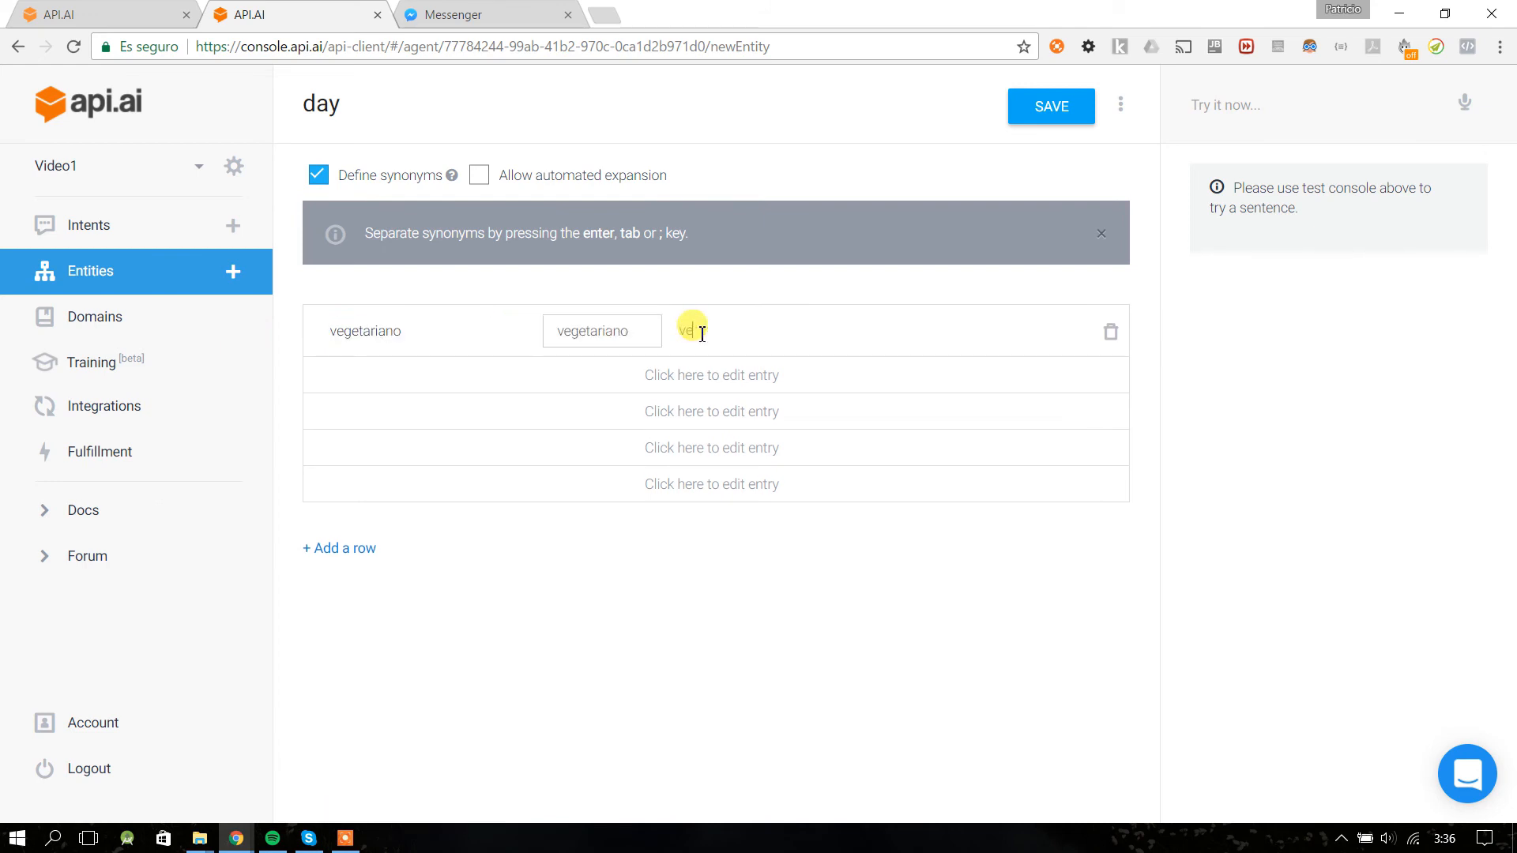
{"action": "type", "text": "gano"}
{"action": "key", "text": "Return"}
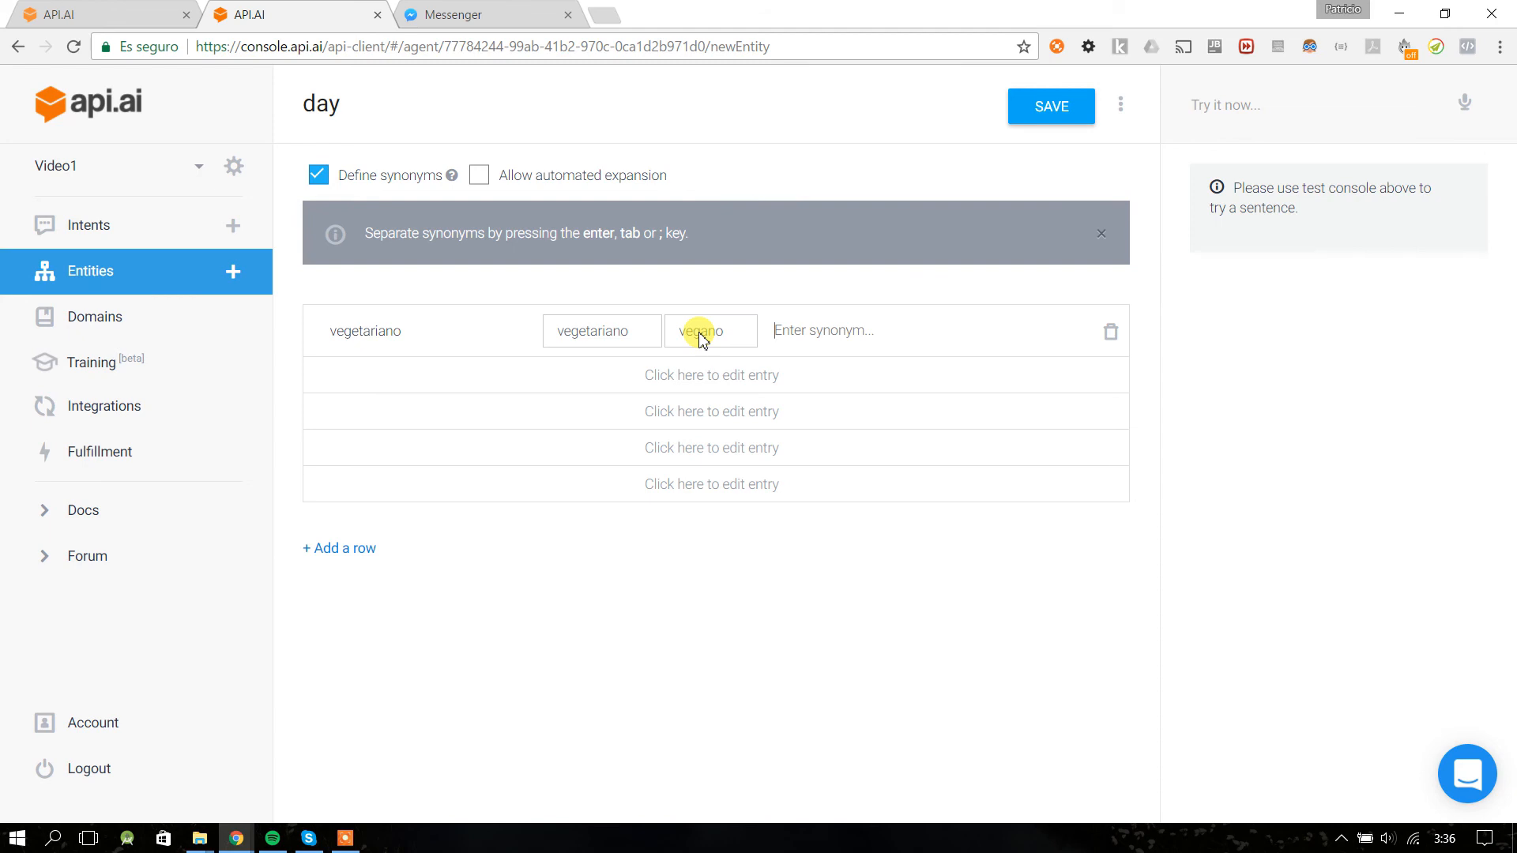
{"action": "type", "text": "no me gusta la carne"}
{"action": "key", "text": "Return"}
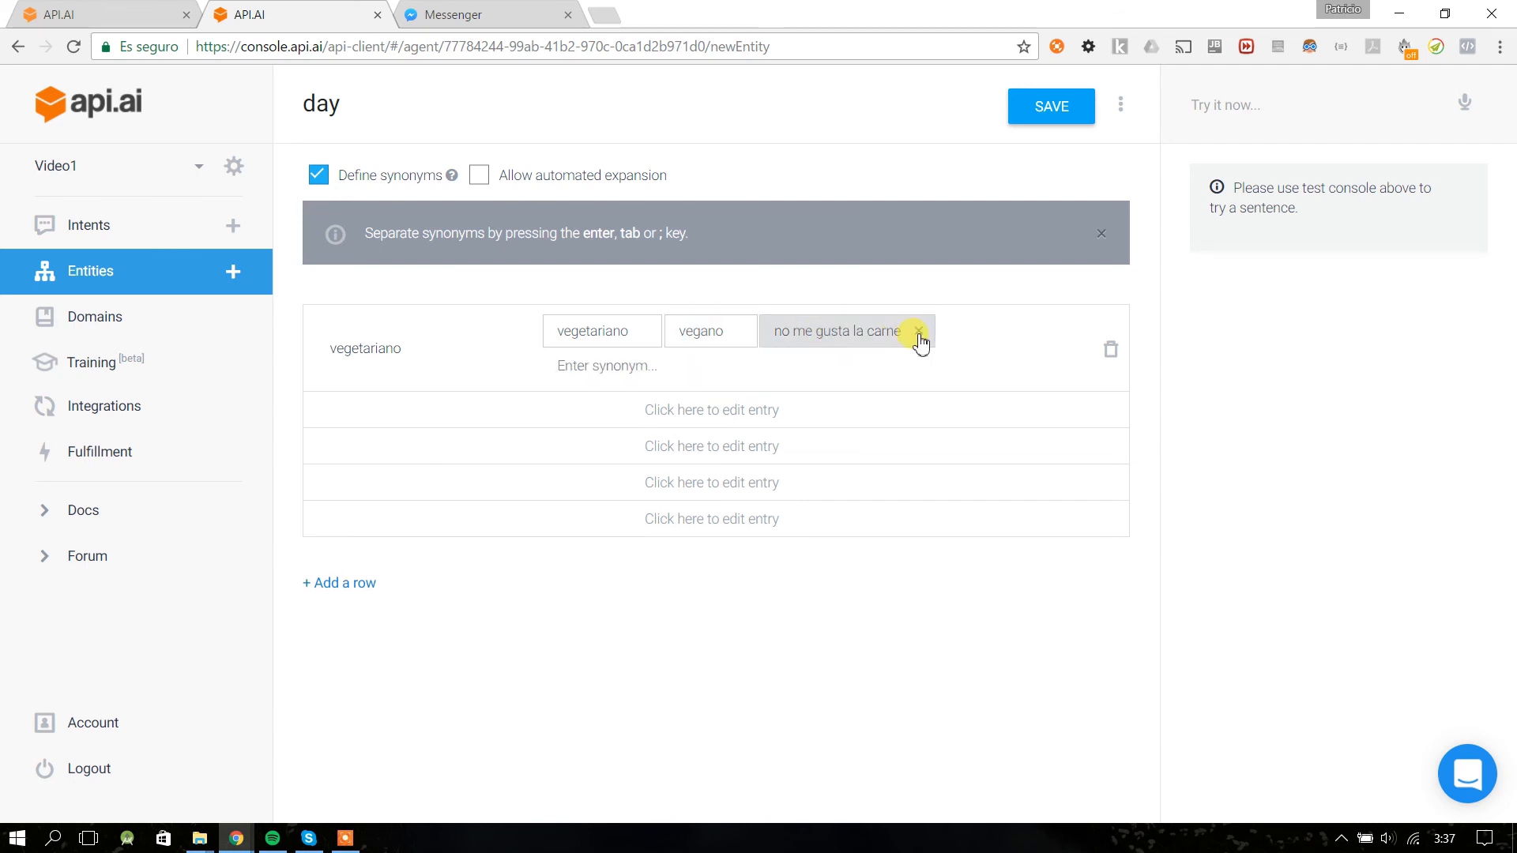
- Clear the sample "vegetariano" reference value and all its synonyms from the day entity
{"action": "left_click", "coordinate": [922, 335]}
{"action": "left_click", "coordinate": [745, 331]}
{"action": "left_click", "coordinate": [650, 332]}
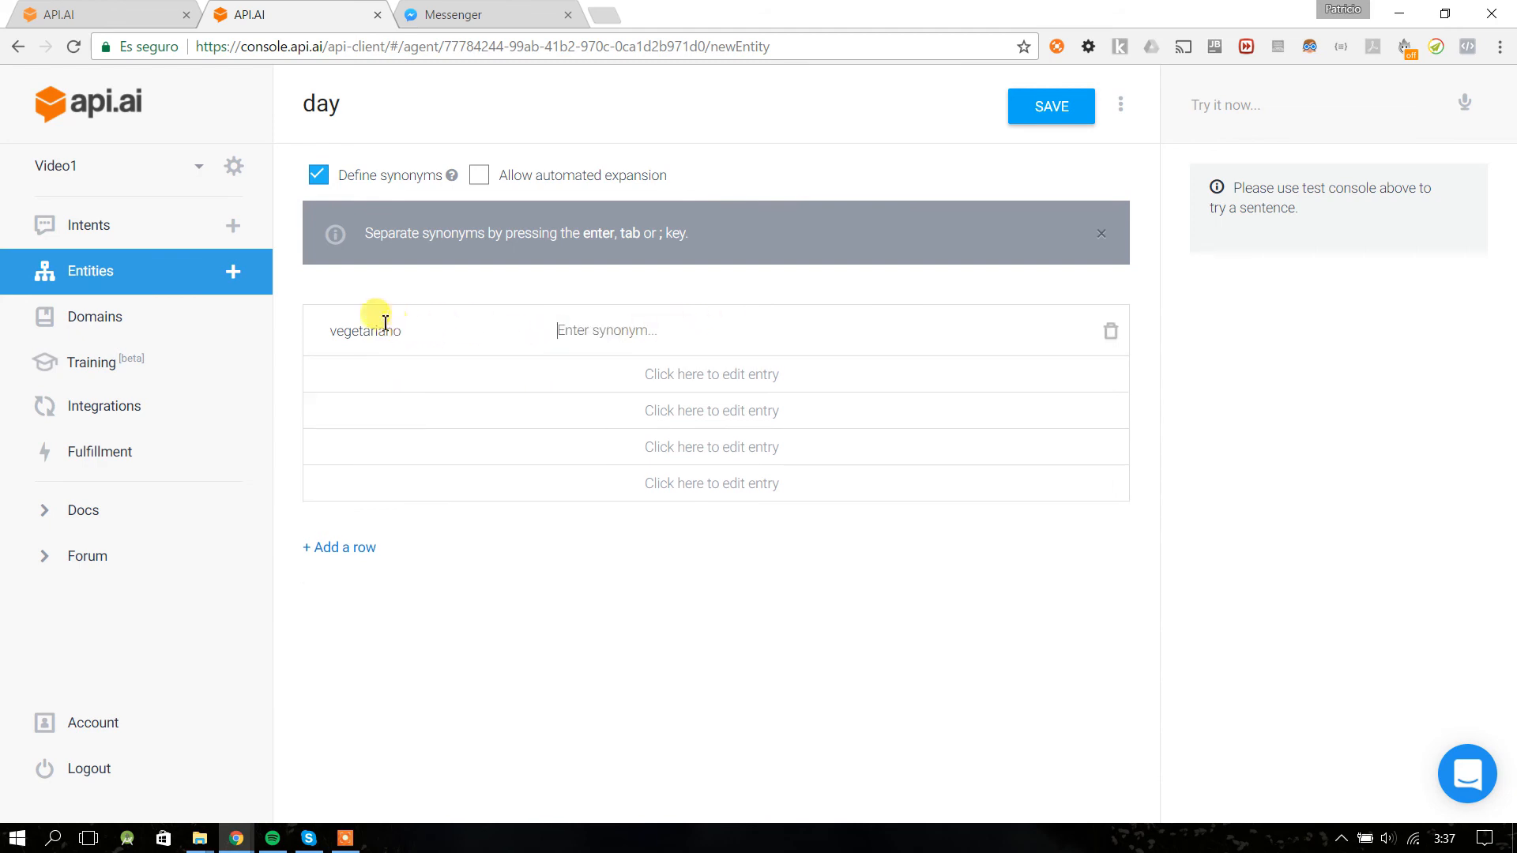
{"action": "left_click_drag", "start_coordinate": [400, 332], "coordinate": [303, 332]}
{"action": "left_click_drag", "start_coordinate": [348, 104], "coordinate": [271, 102]}
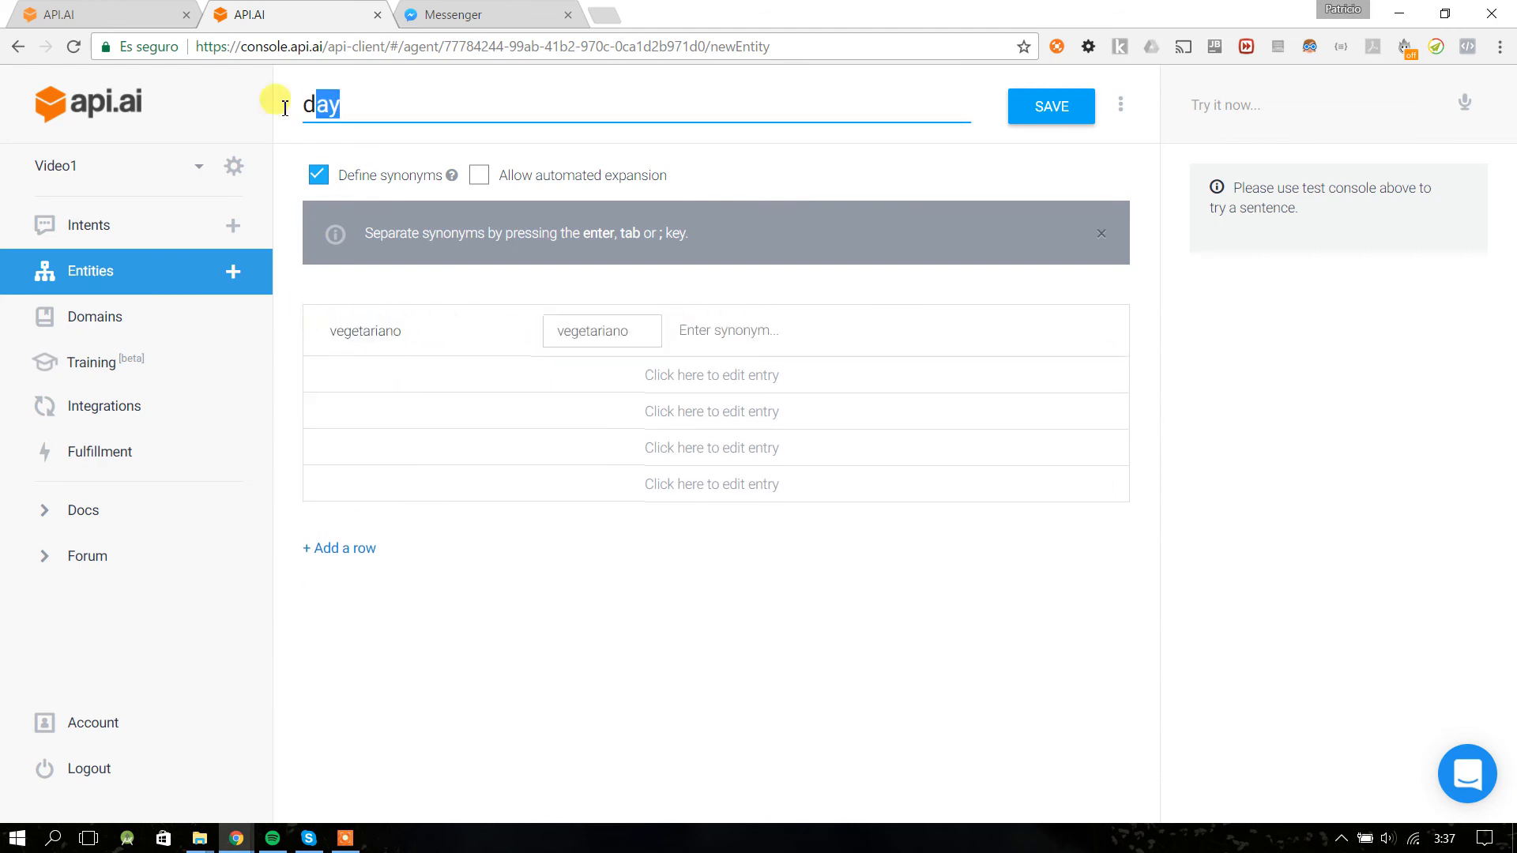
{"action": "left_click_drag", "start_coordinate": [404, 331], "coordinate": [290, 314]}
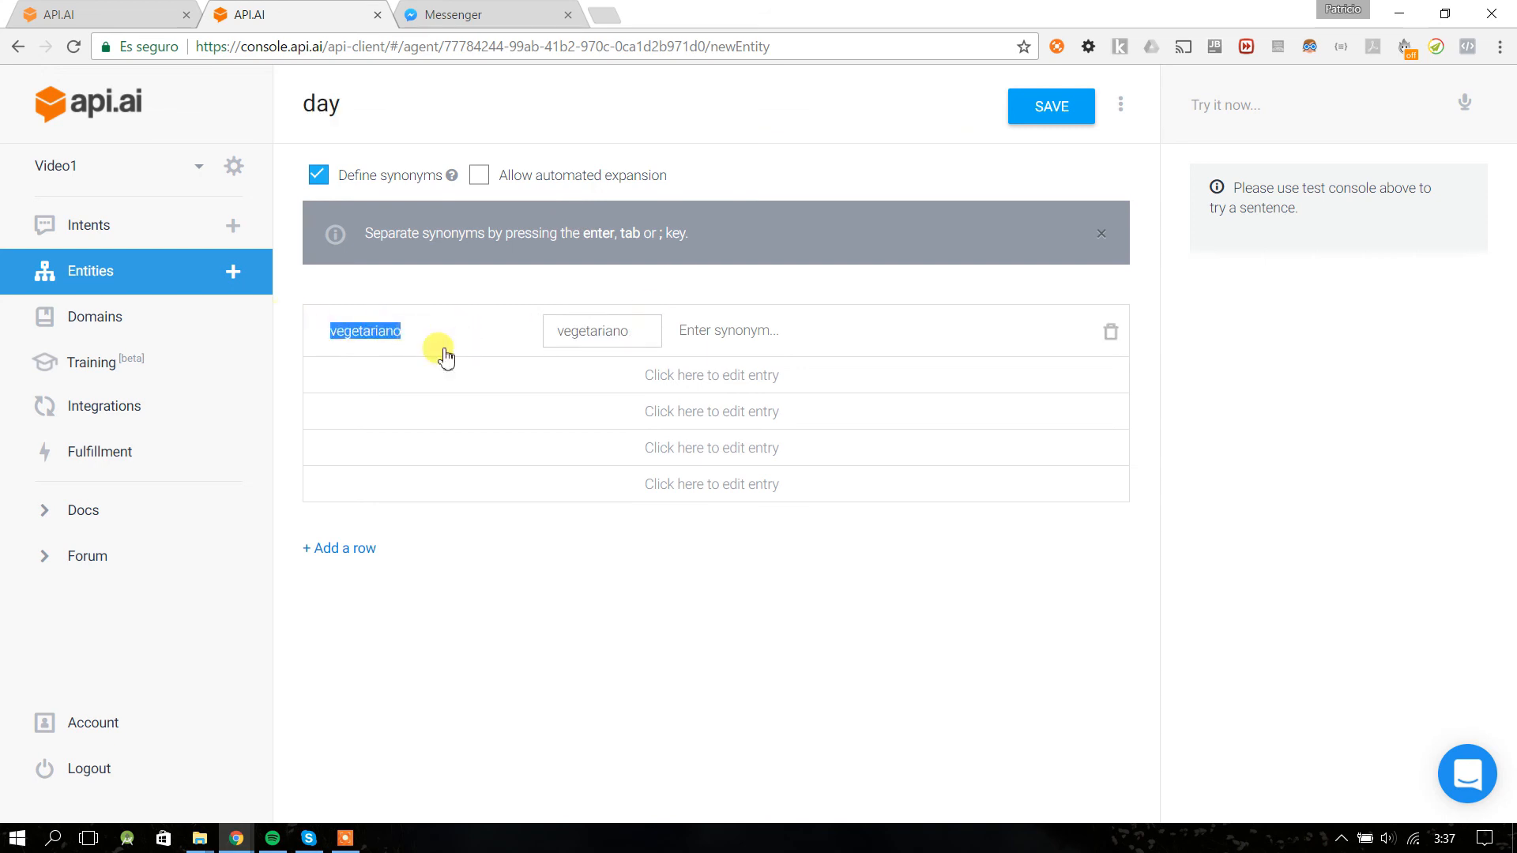
{"action": "key", "text": "BackSpace"}
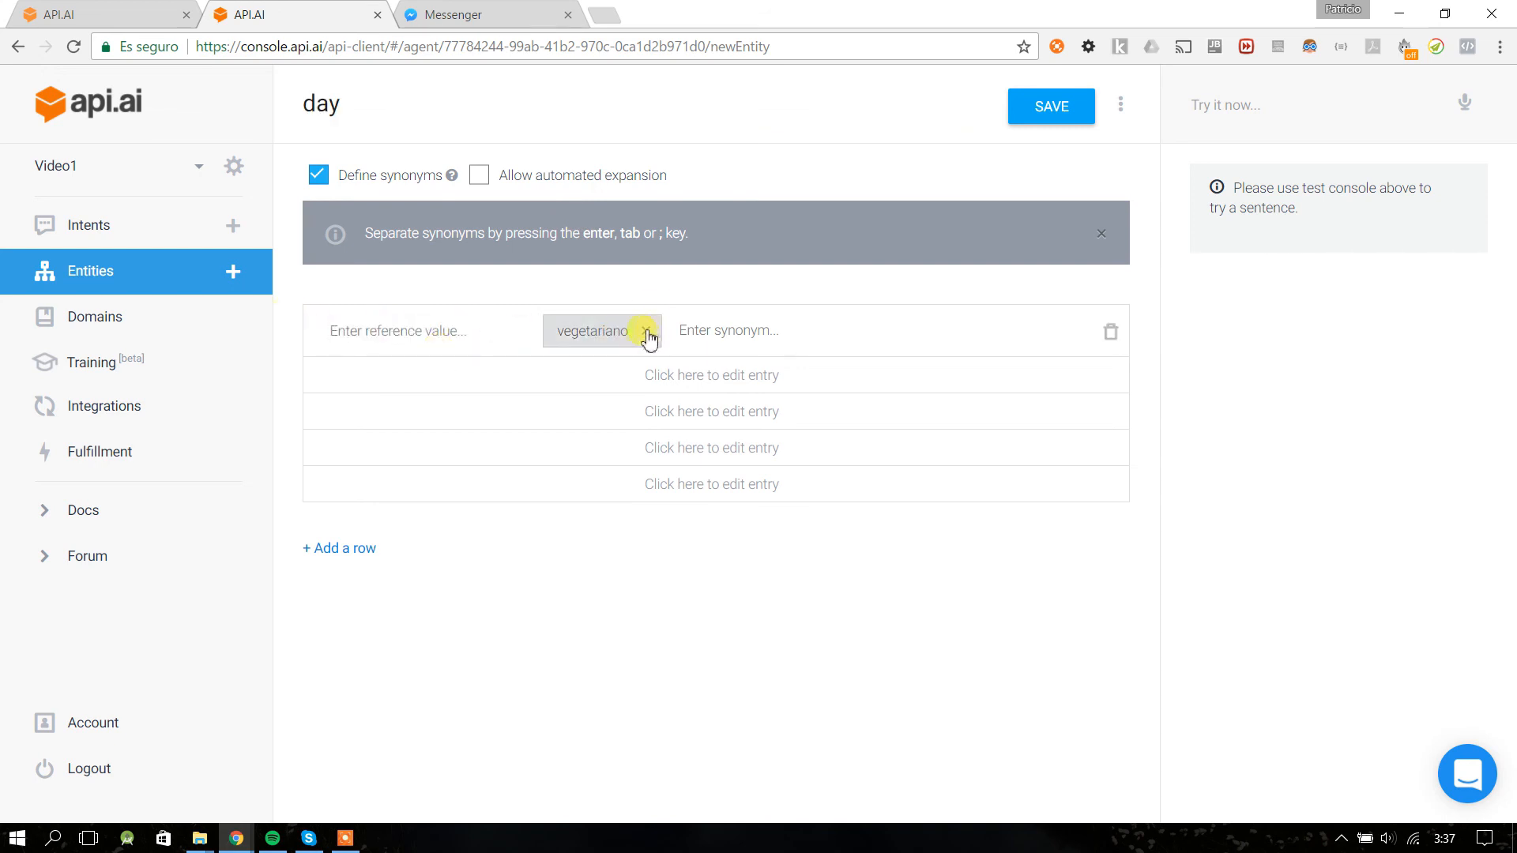
{"action": "left_click", "coordinate": [646, 332]}
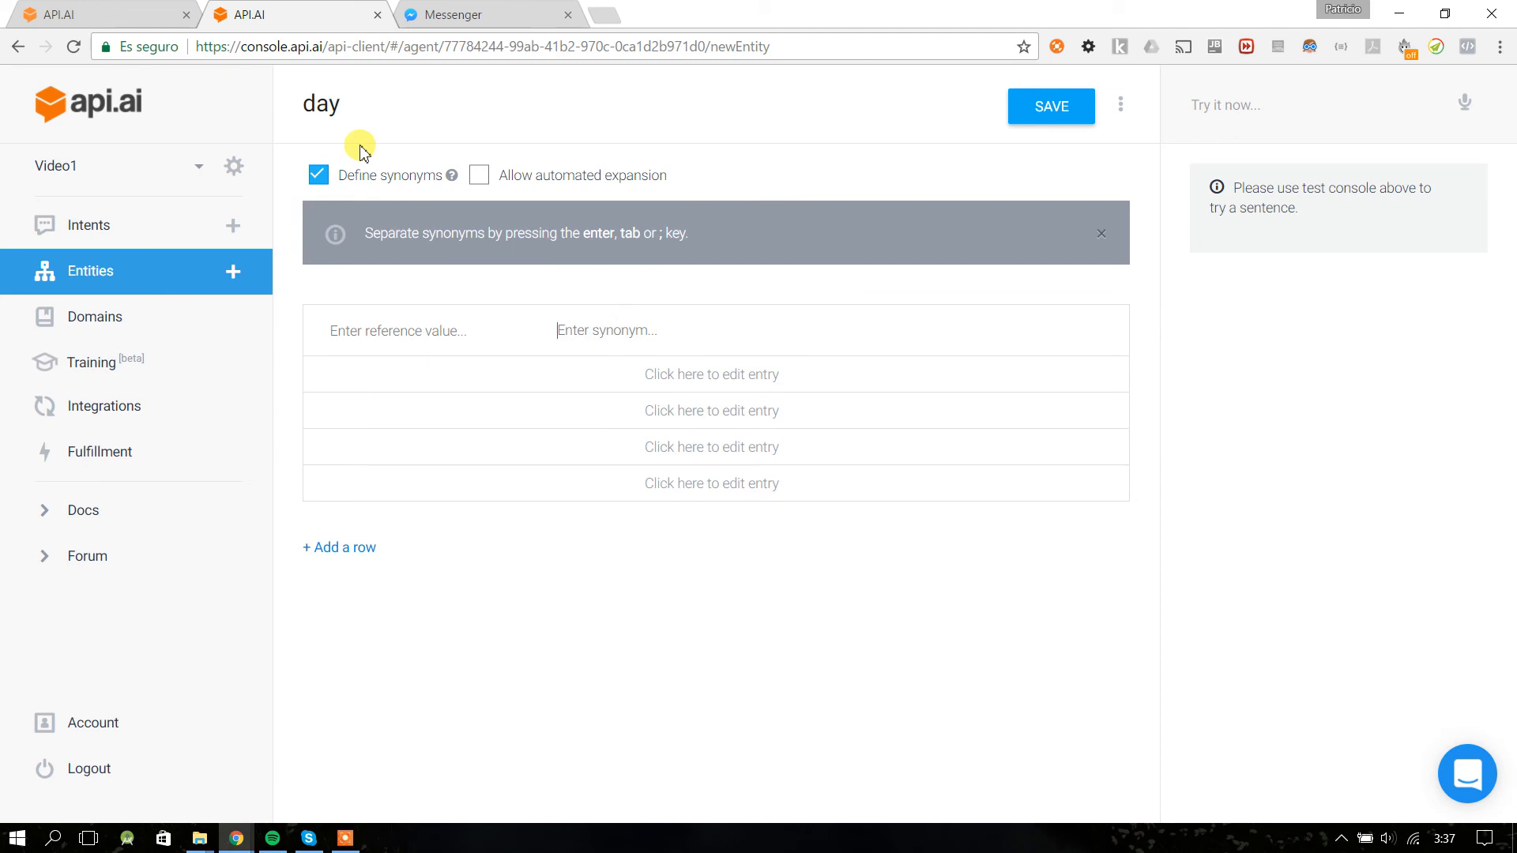
- Turn off synonym definition for the day entity
{"action": "left_click_drag", "start_coordinate": [366, 104], "coordinate": [273, 102]}
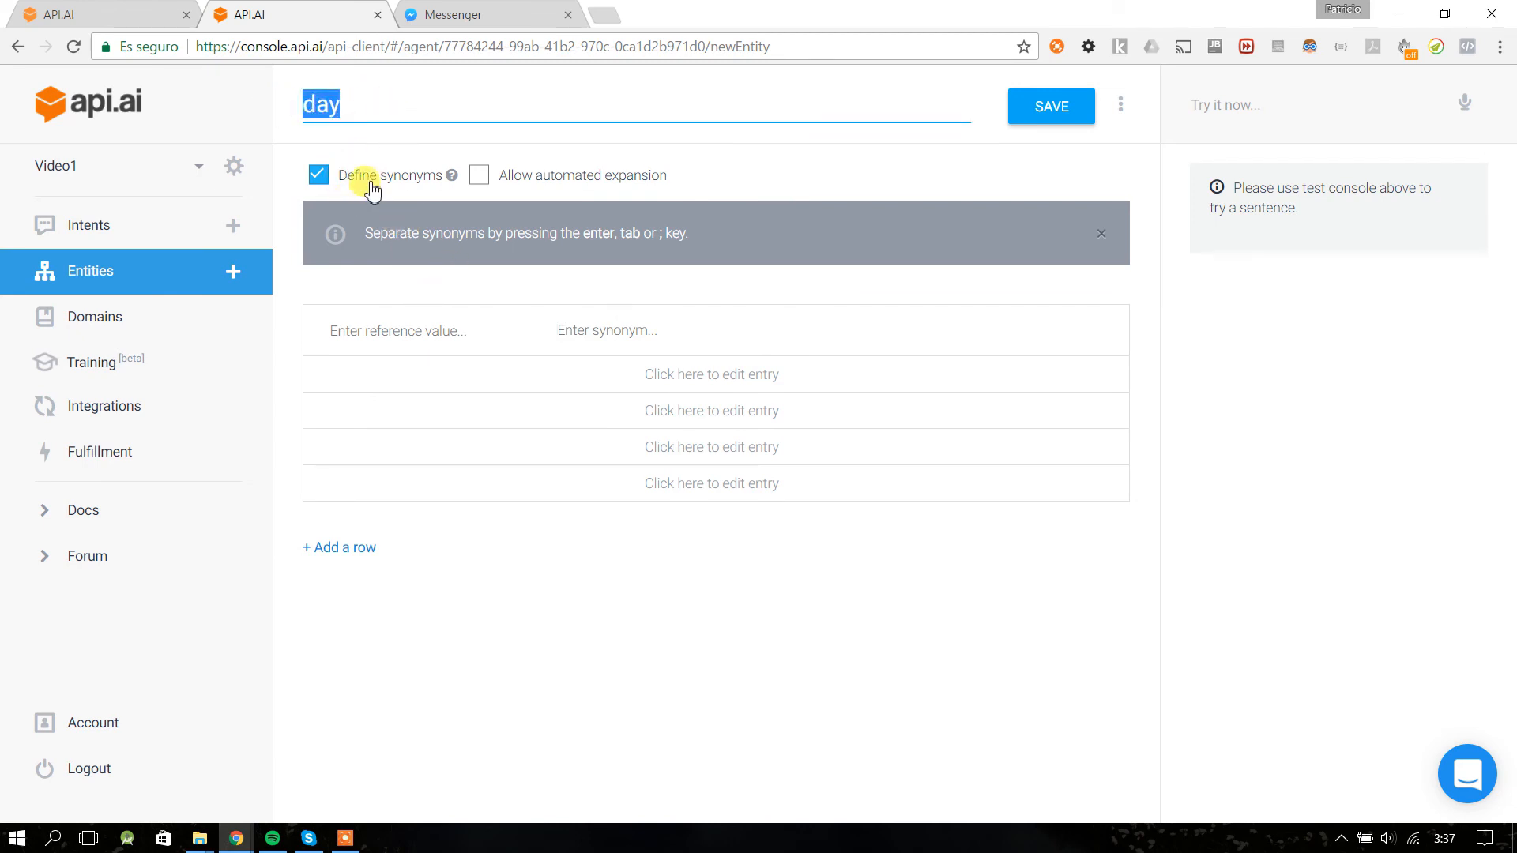
{"action": "left_click", "coordinate": [418, 187]}
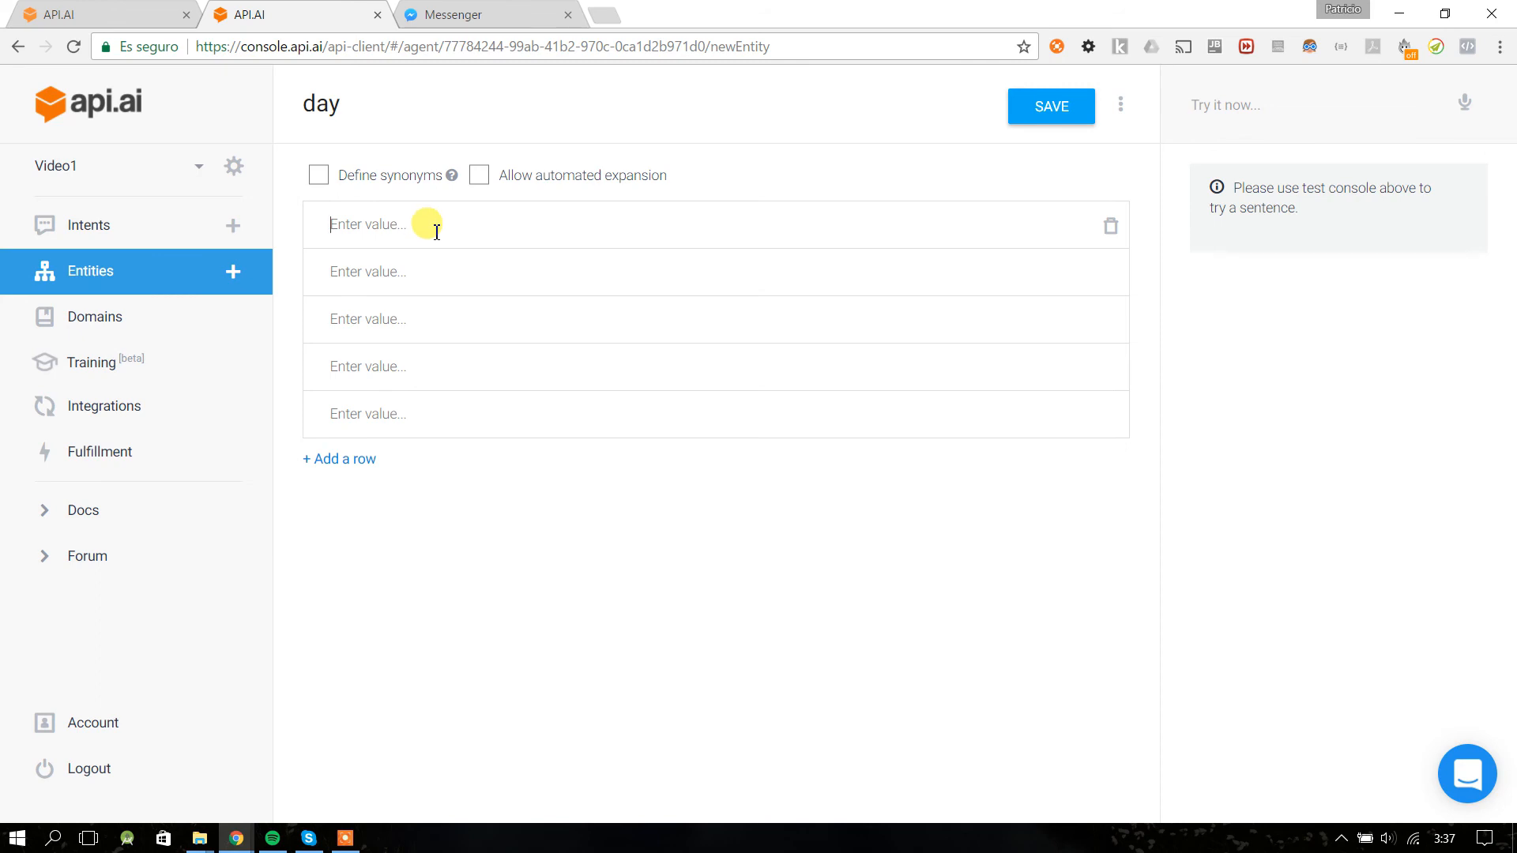
{"action": "double_click", "coordinate": [348, 103]}
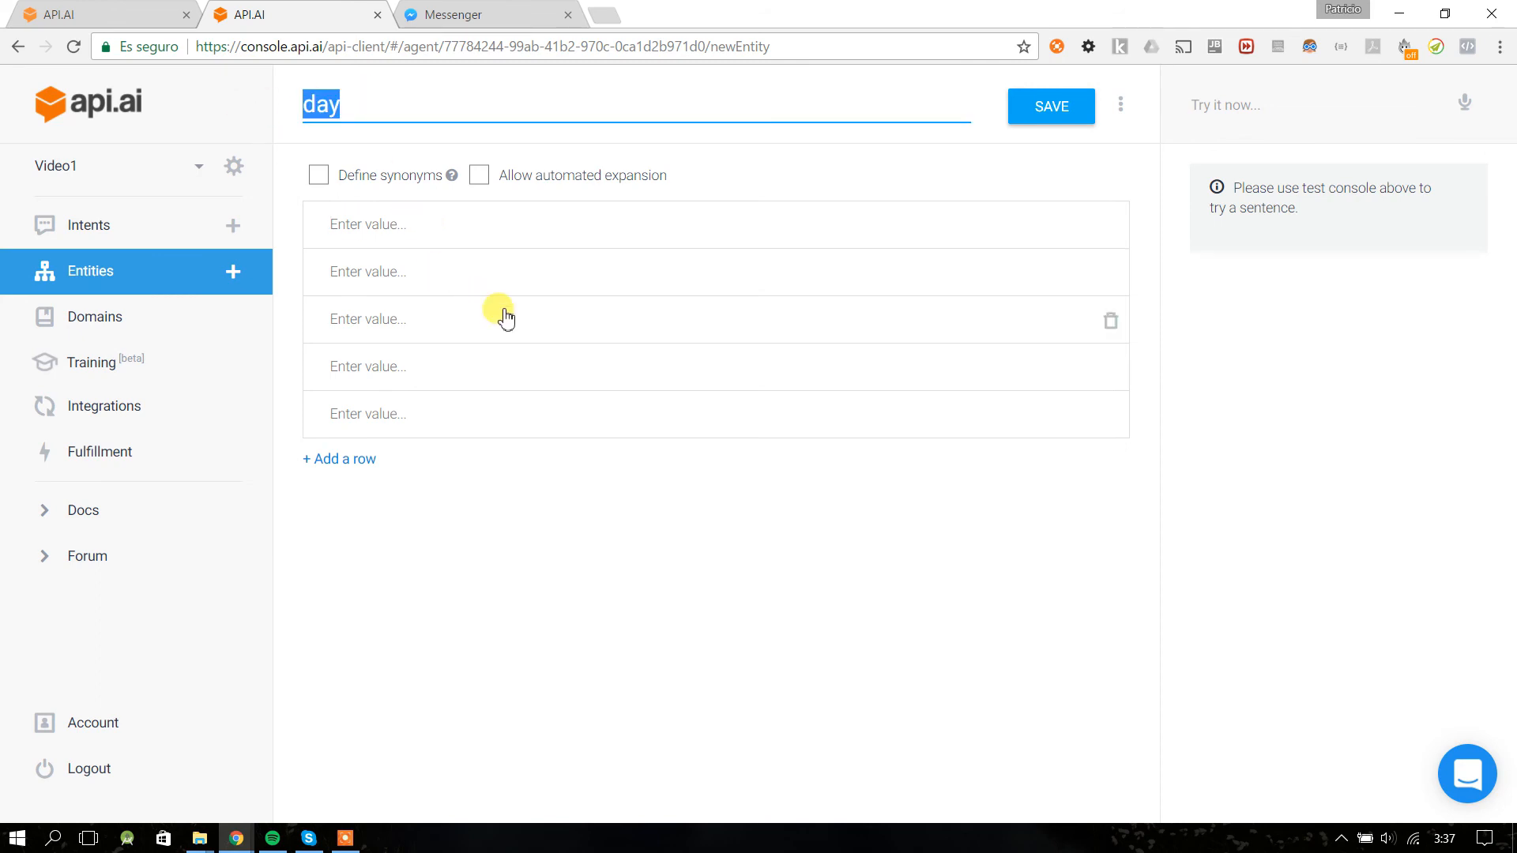
- Enter the weekdays lunes, martes, miércoles, jueves, viernes, sábado and domingo as separate values of the day entity
{"action": "left_click", "coordinate": [388, 221]}
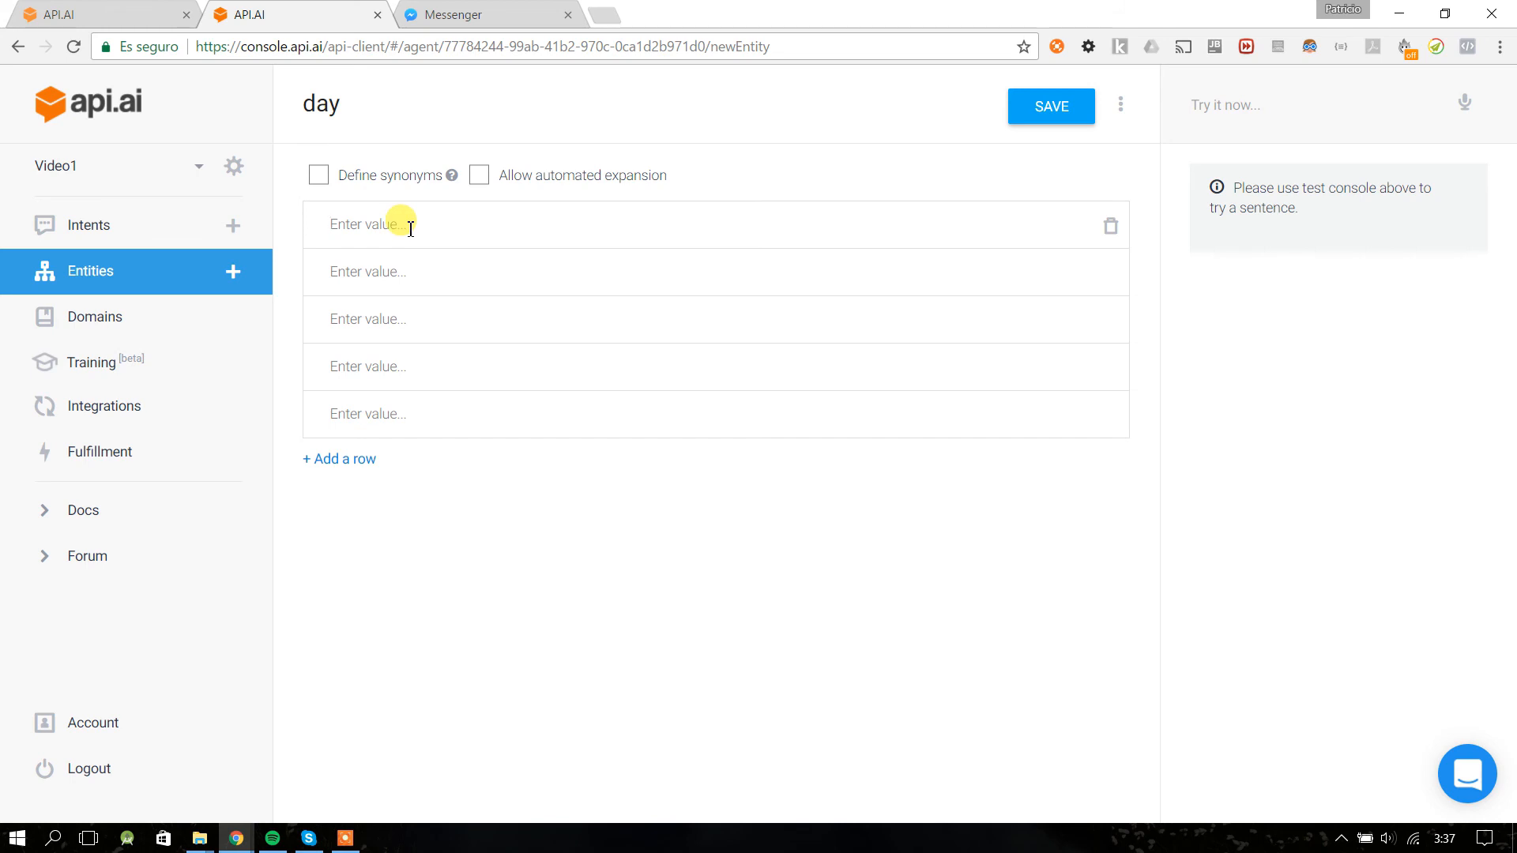
{"action": "type", "text": "lunes"}
{"action": "key", "text": "Return"}
{"action": "type", "text": "martes"}
{"action": "key", "text": "Return"}
{"action": "type", "text": "mier"}
{"action": "key", "text": "BackSpace"}
{"action": "key", "text": "BackSpace"}
{"action": "type", "text": "ércoles"}
{"action": "key", "text": "Return"}
{"action": "type", "text": "jueves"}
{"action": "key", "text": "Return"}
{"action": "type", "text": "viernes"}
{"action": "key", "text": "Return"}
{"action": "type", "text": "sábado"}
{"action": "key", "text": "Return"}
{"action": "type", "text": "domingo"}
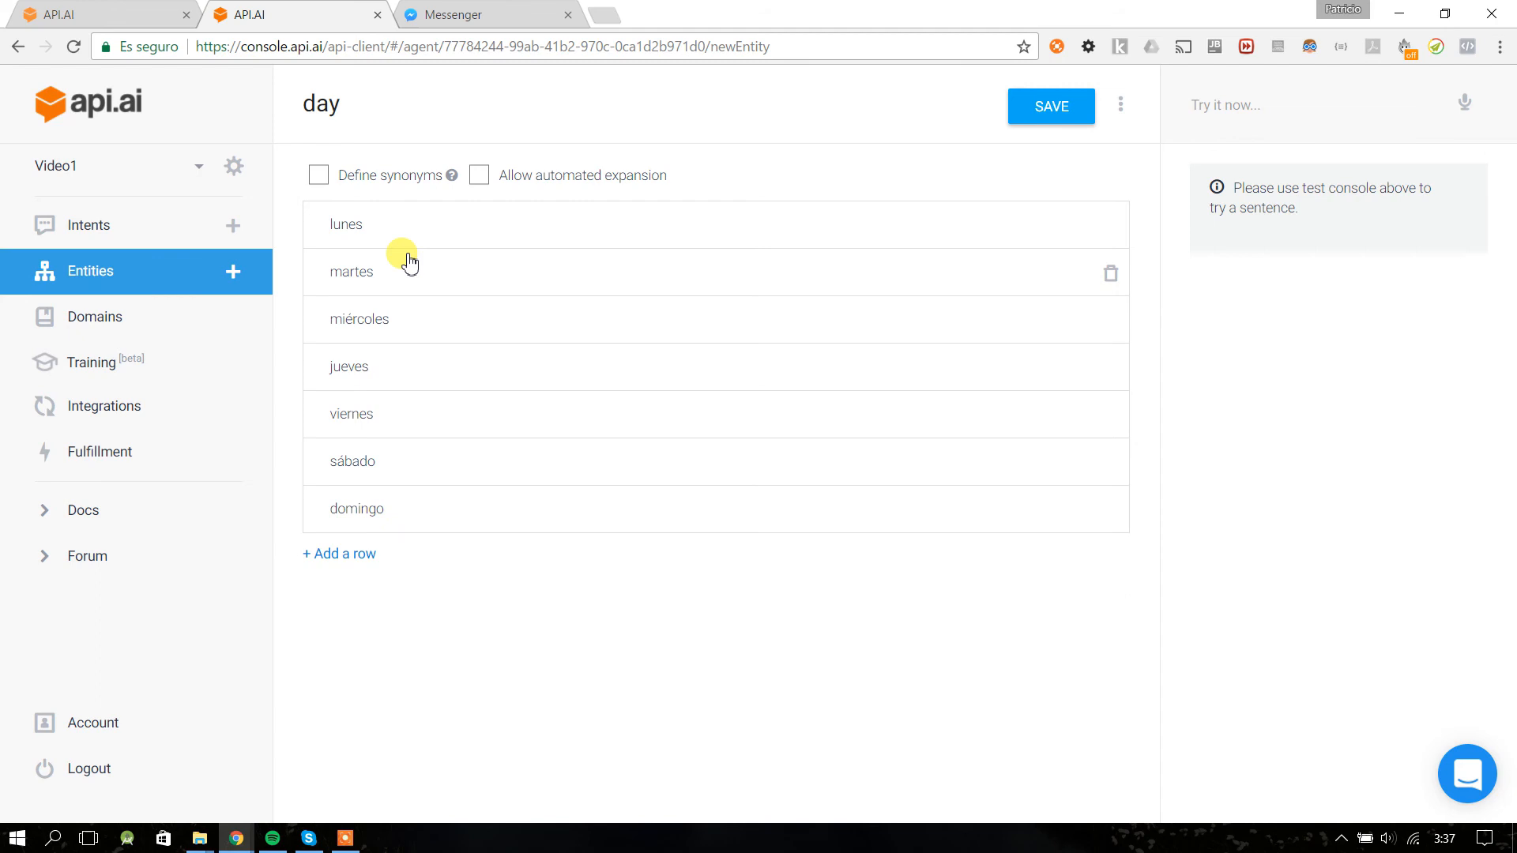
- Review the weekday values from lunes to domingo against the day entity's name
{"action": "left_click_drag", "start_coordinate": [419, 225], "coordinate": [286, 220]}
{"action": "left_click", "coordinate": [374, 272]}
{"action": "left_click_drag", "start_coordinate": [375, 271], "coordinate": [304, 281]}
{"action": "left_click_drag", "start_coordinate": [400, 322], "coordinate": [298, 324]}
{"action": "left_click_drag", "start_coordinate": [395, 368], "coordinate": [290, 376]}
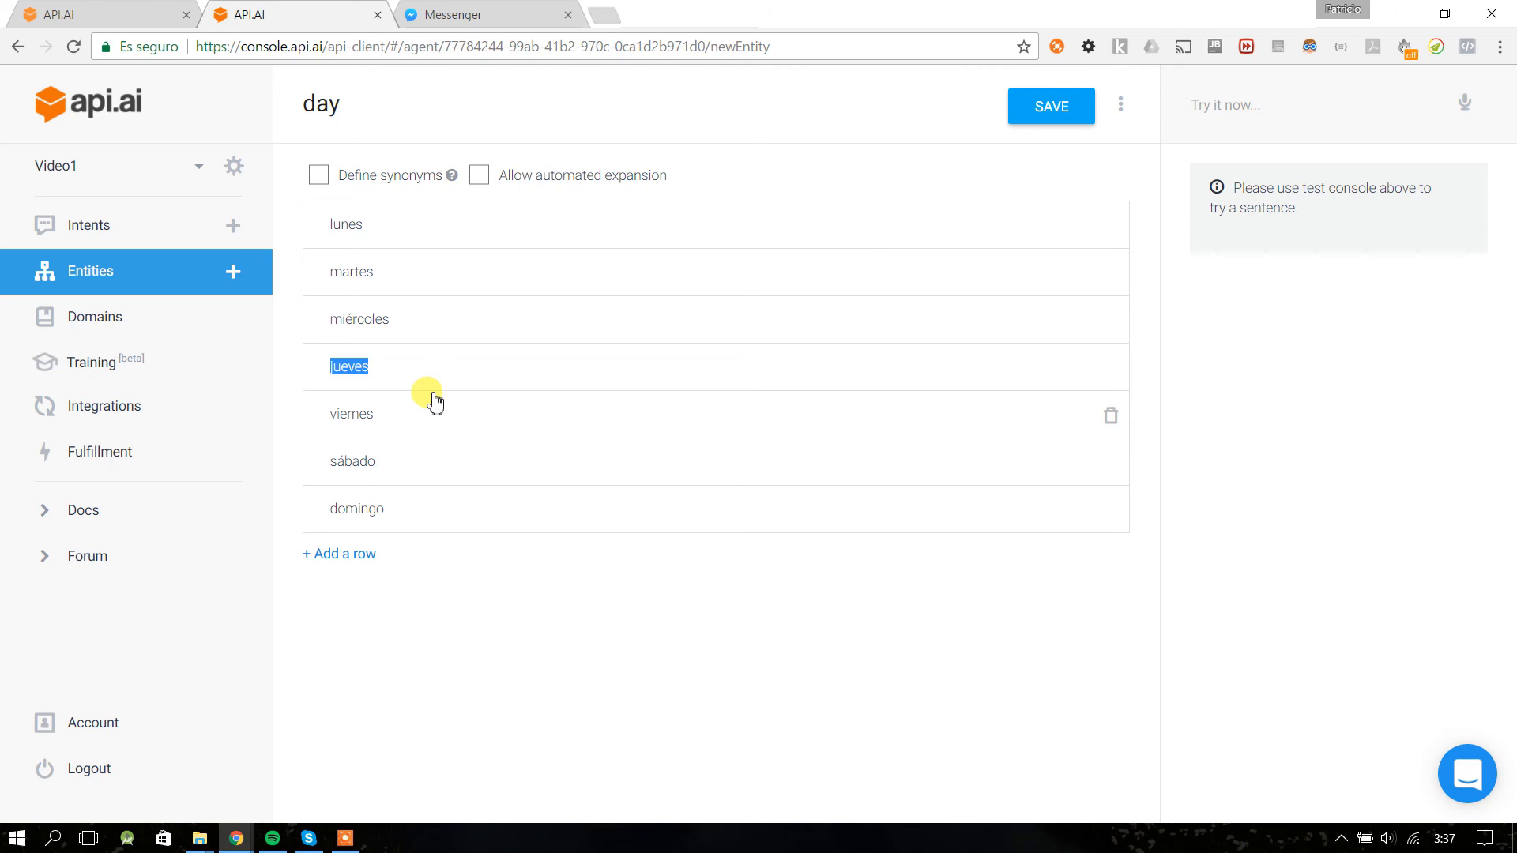
{"action": "left_click_drag", "start_coordinate": [400, 506], "coordinate": [306, 417]}
{"action": "left_click_drag", "start_coordinate": [382, 365], "coordinate": [255, 366]}
{"action": "left_click_drag", "start_coordinate": [394, 318], "coordinate": [223, 315]}
{"action": "left_click_drag", "start_coordinate": [379, 271], "coordinate": [305, 224]}
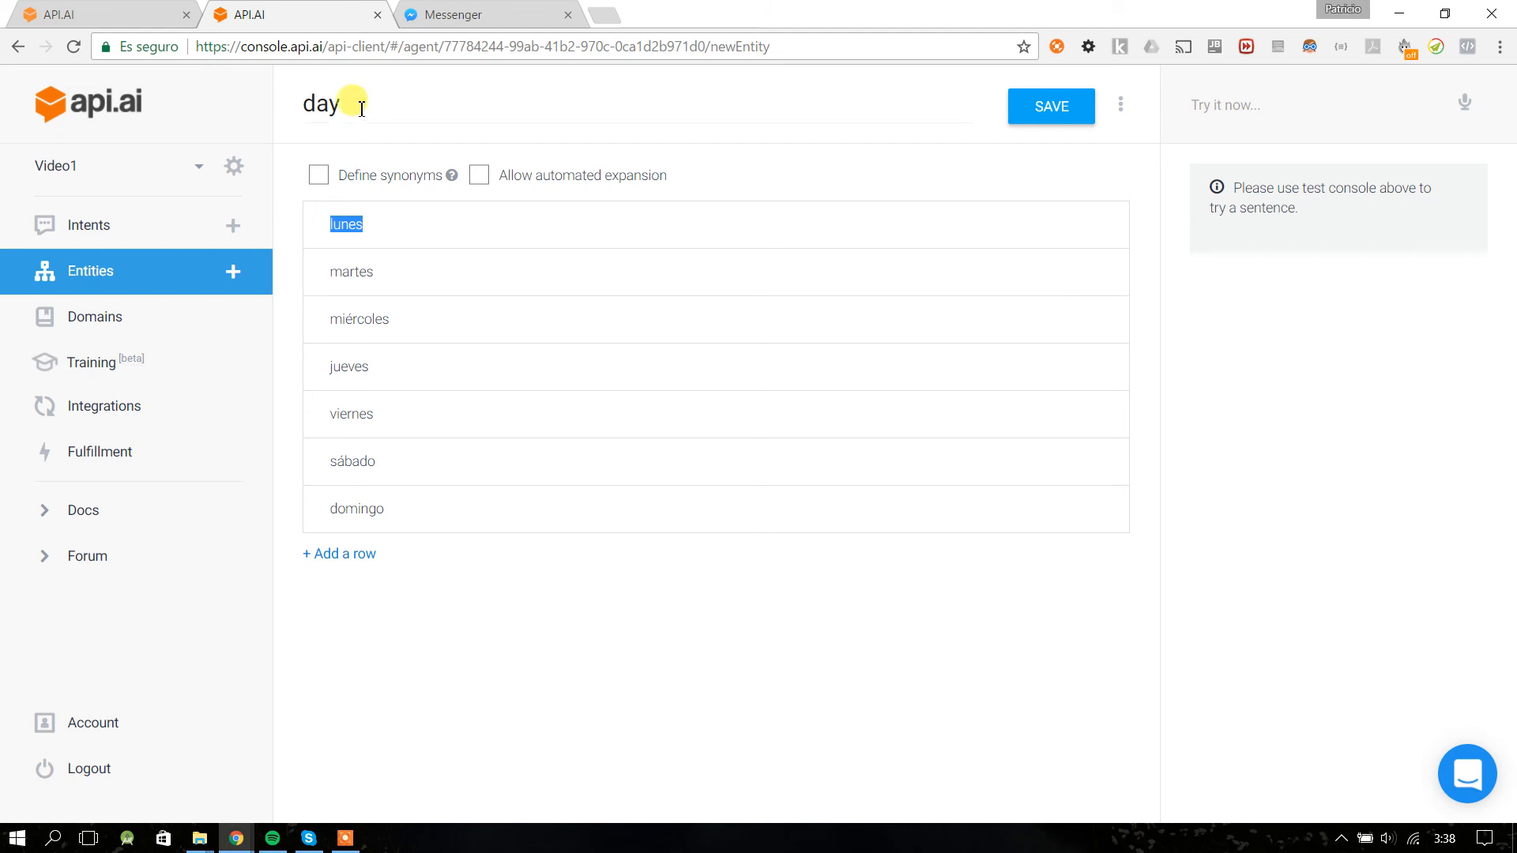
{"action": "left_click_drag", "start_coordinate": [352, 102], "coordinate": [224, 104]}
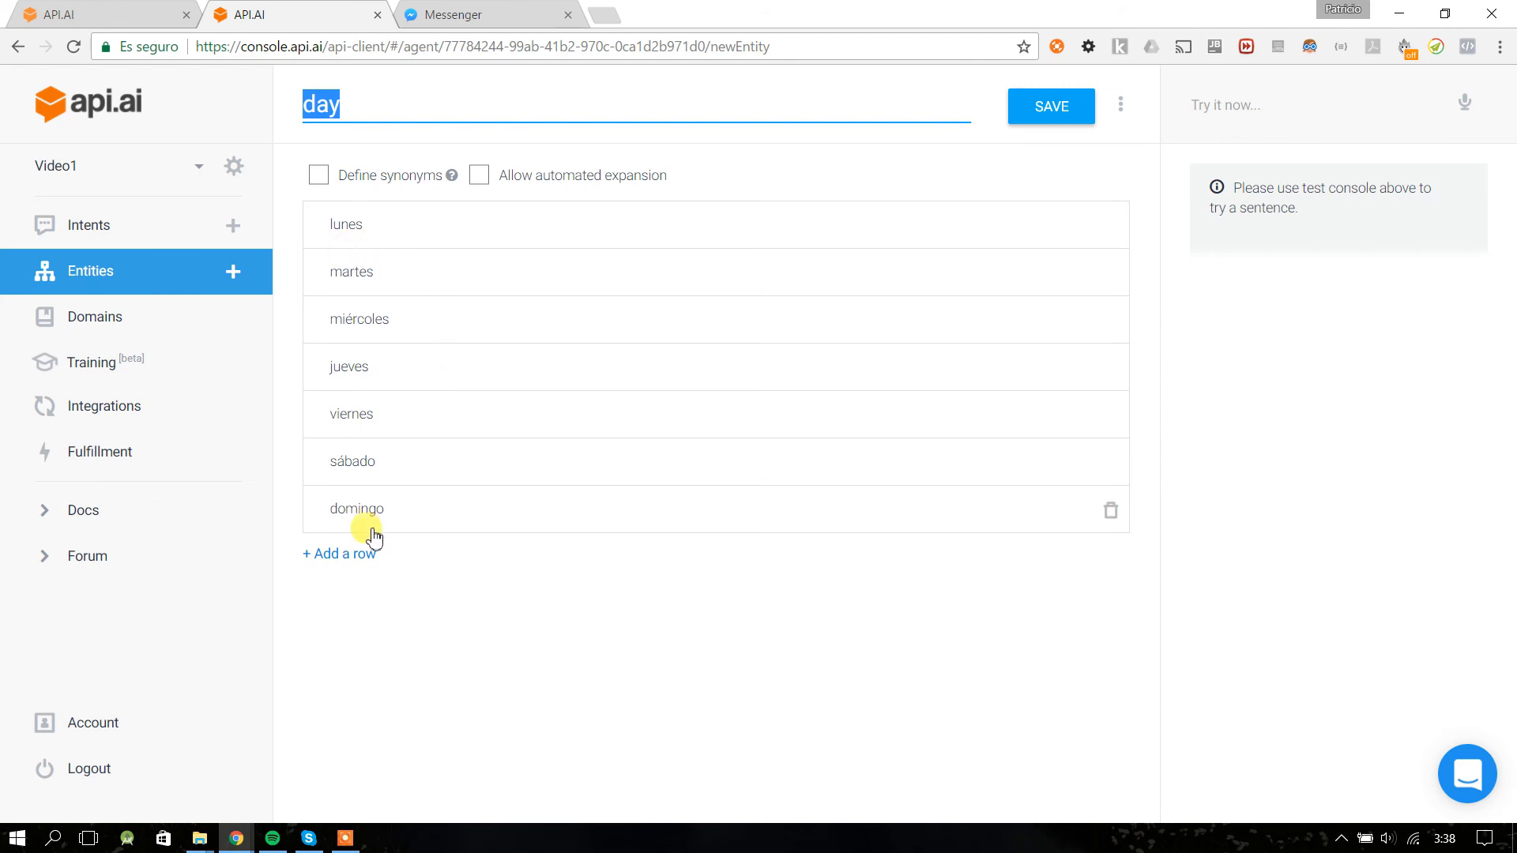
- Save the day entity with its weekday values
{"action": "left_click", "coordinate": [1048, 108]}
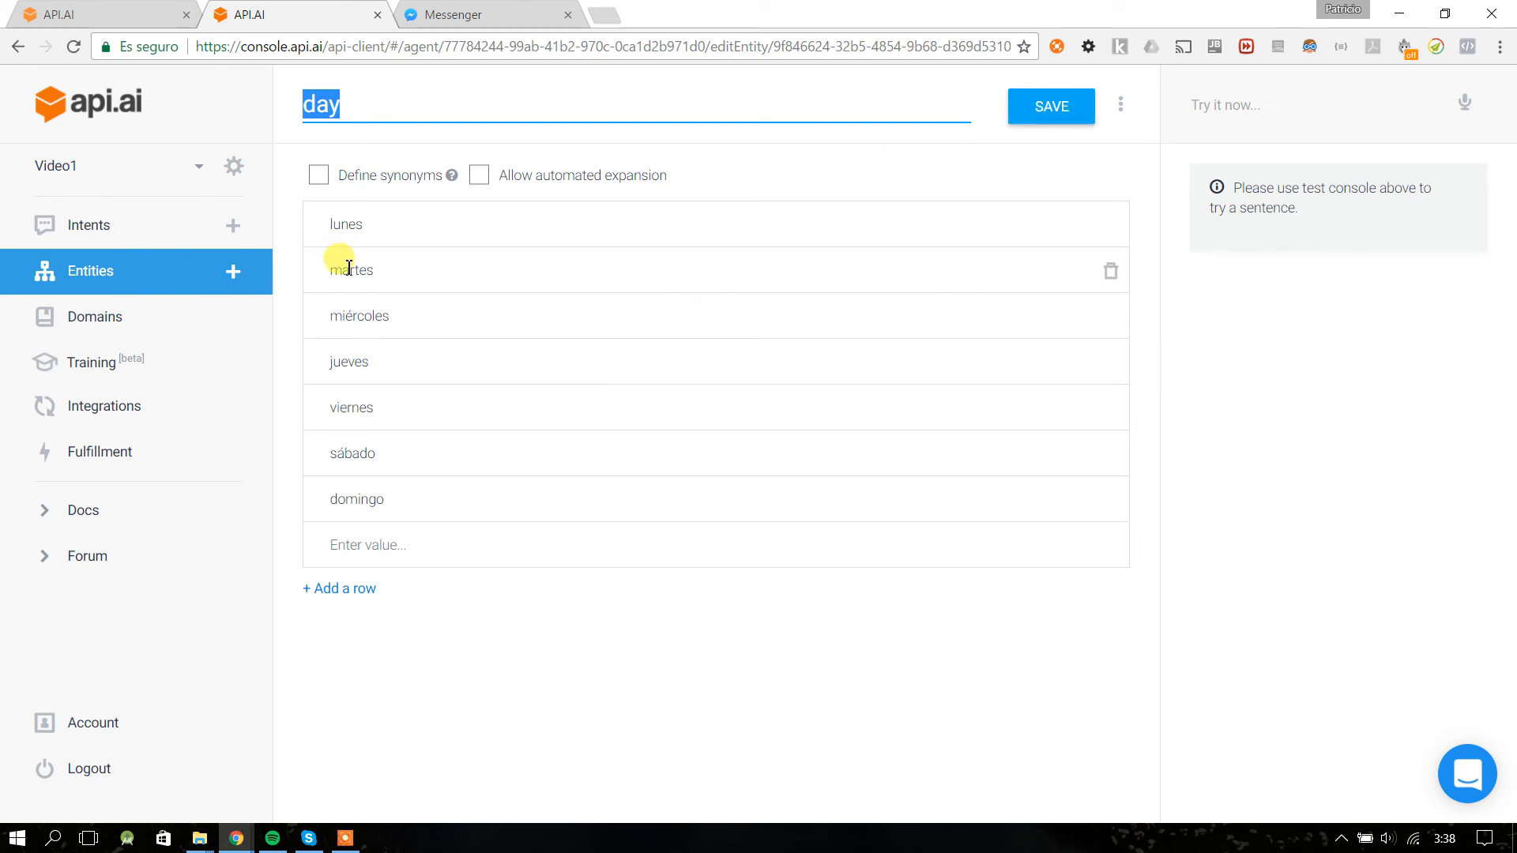
- Examine the time phrase "4 de la tarde" in the put-meeting intent's expression about next Monday
{"action": "left_click", "coordinate": [168, 16]}
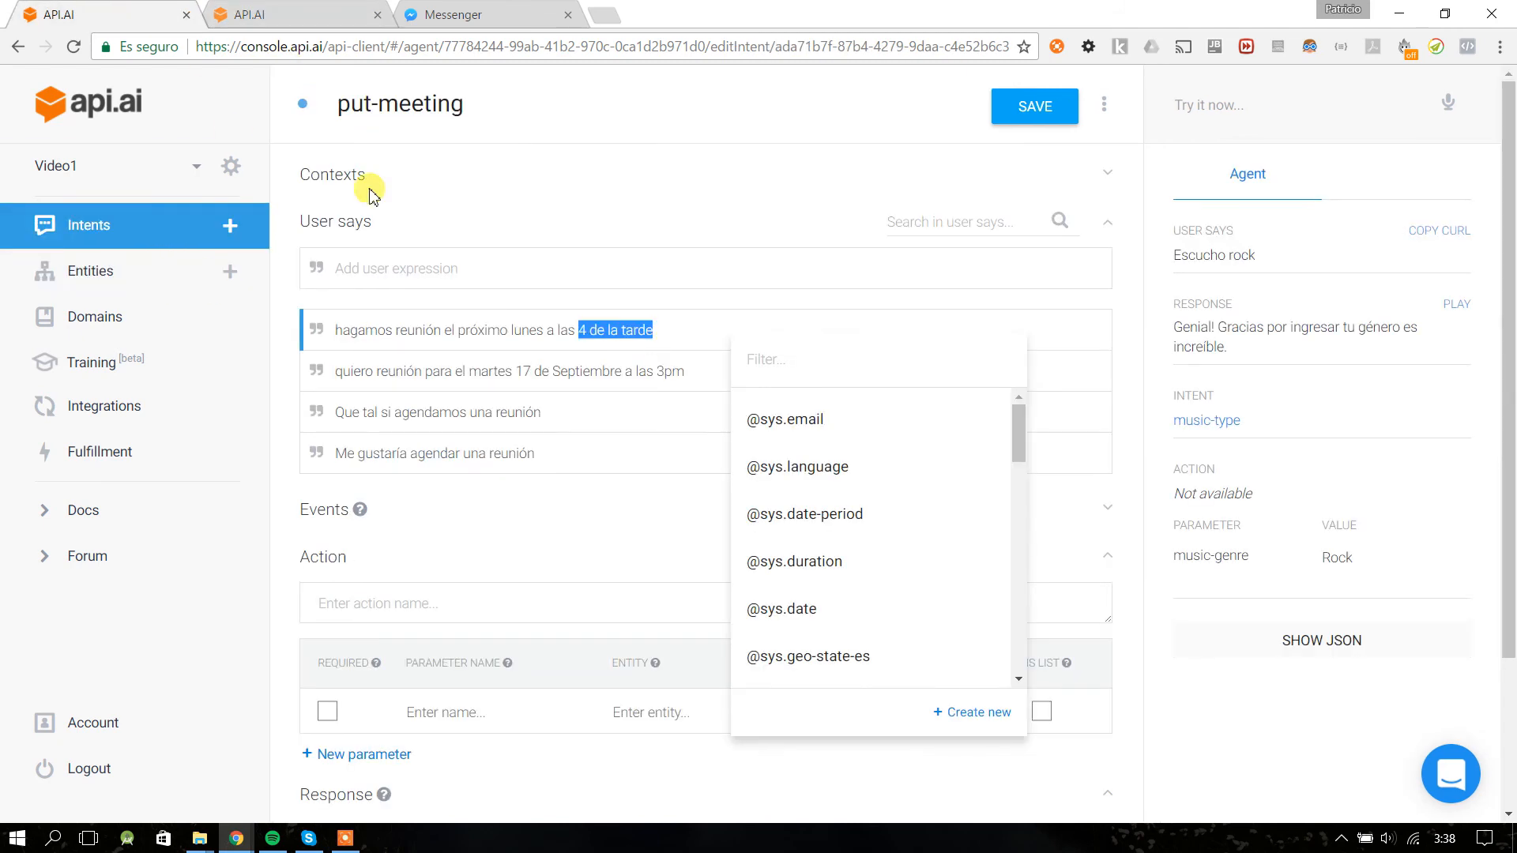
{"action": "left_click", "coordinate": [620, 331]}
{"action": "left_click_drag", "start_coordinate": [579, 329], "coordinate": [694, 331]}
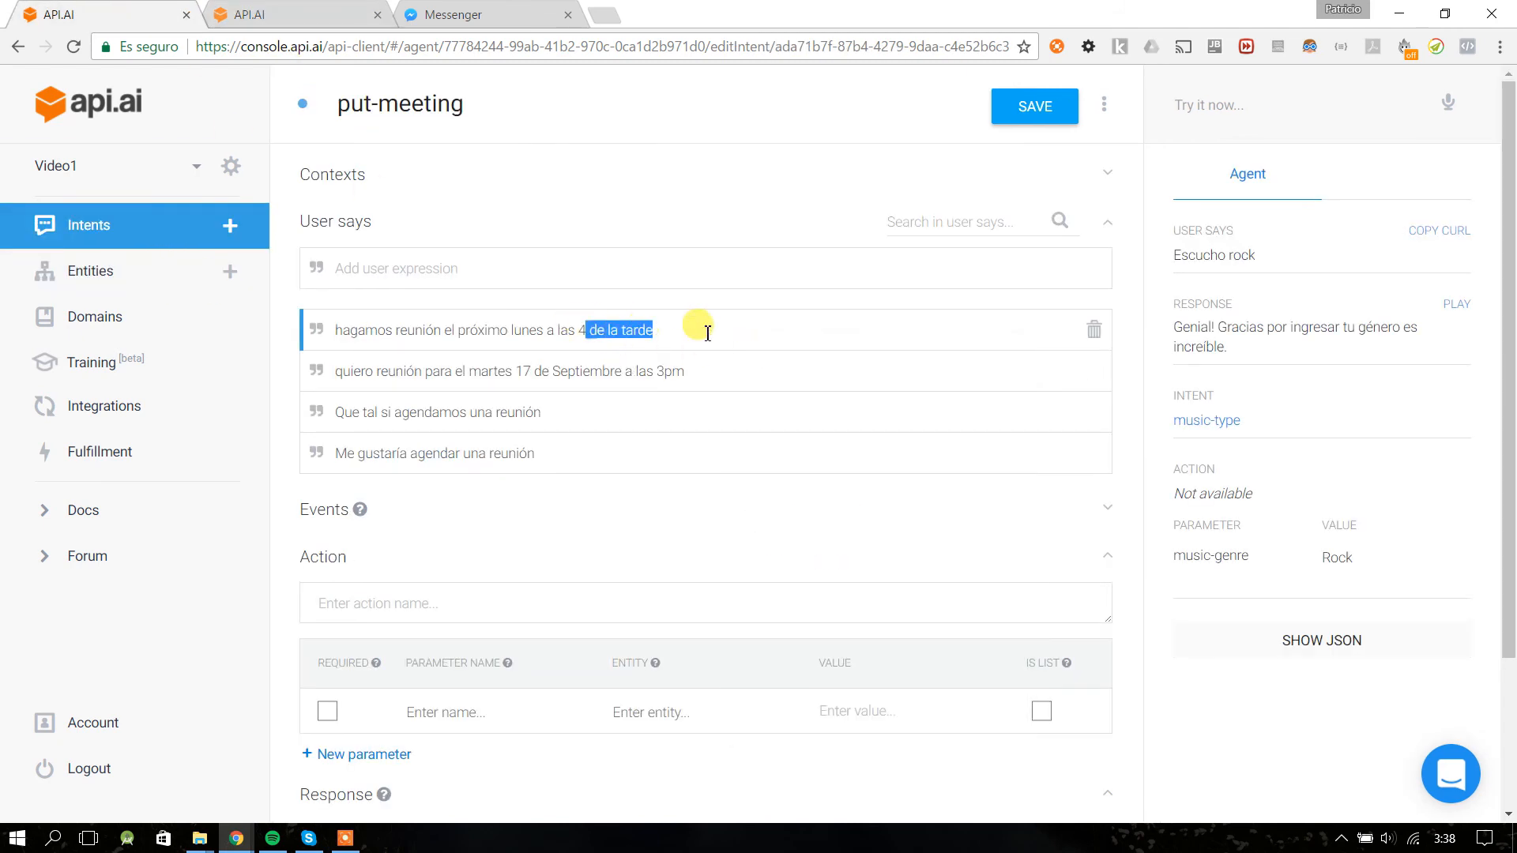
{"action": "left_click", "coordinate": [570, 329]}
{"action": "left_click_drag", "start_coordinate": [578, 330], "coordinate": [628, 332]}
{"action": "left_click", "coordinate": [675, 369]}
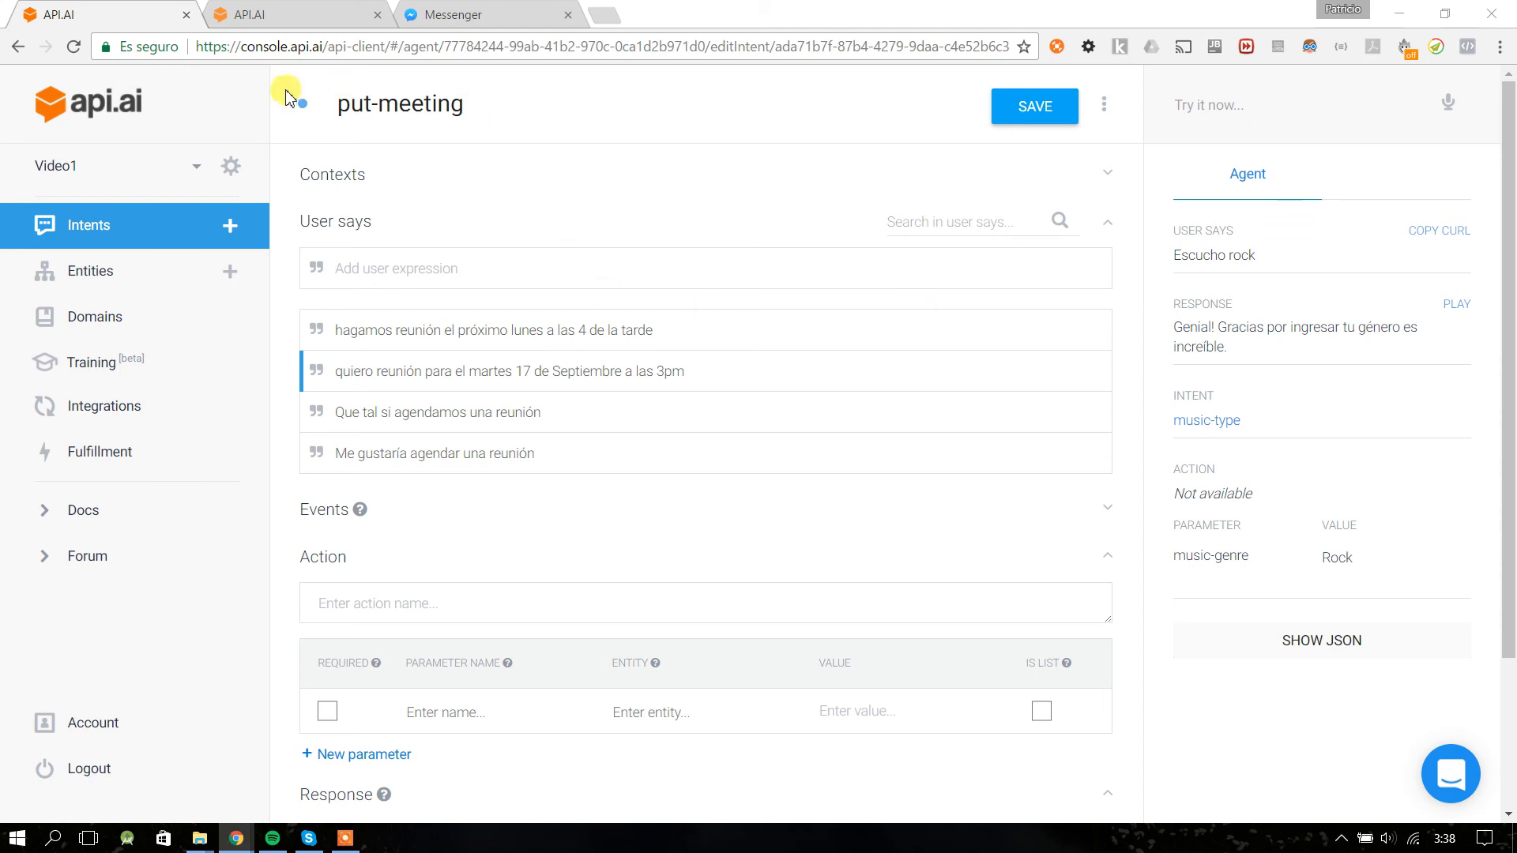
- Start another new entity in the Video1 agent, ready for its name
{"action": "left_click", "coordinate": [296, 16]}
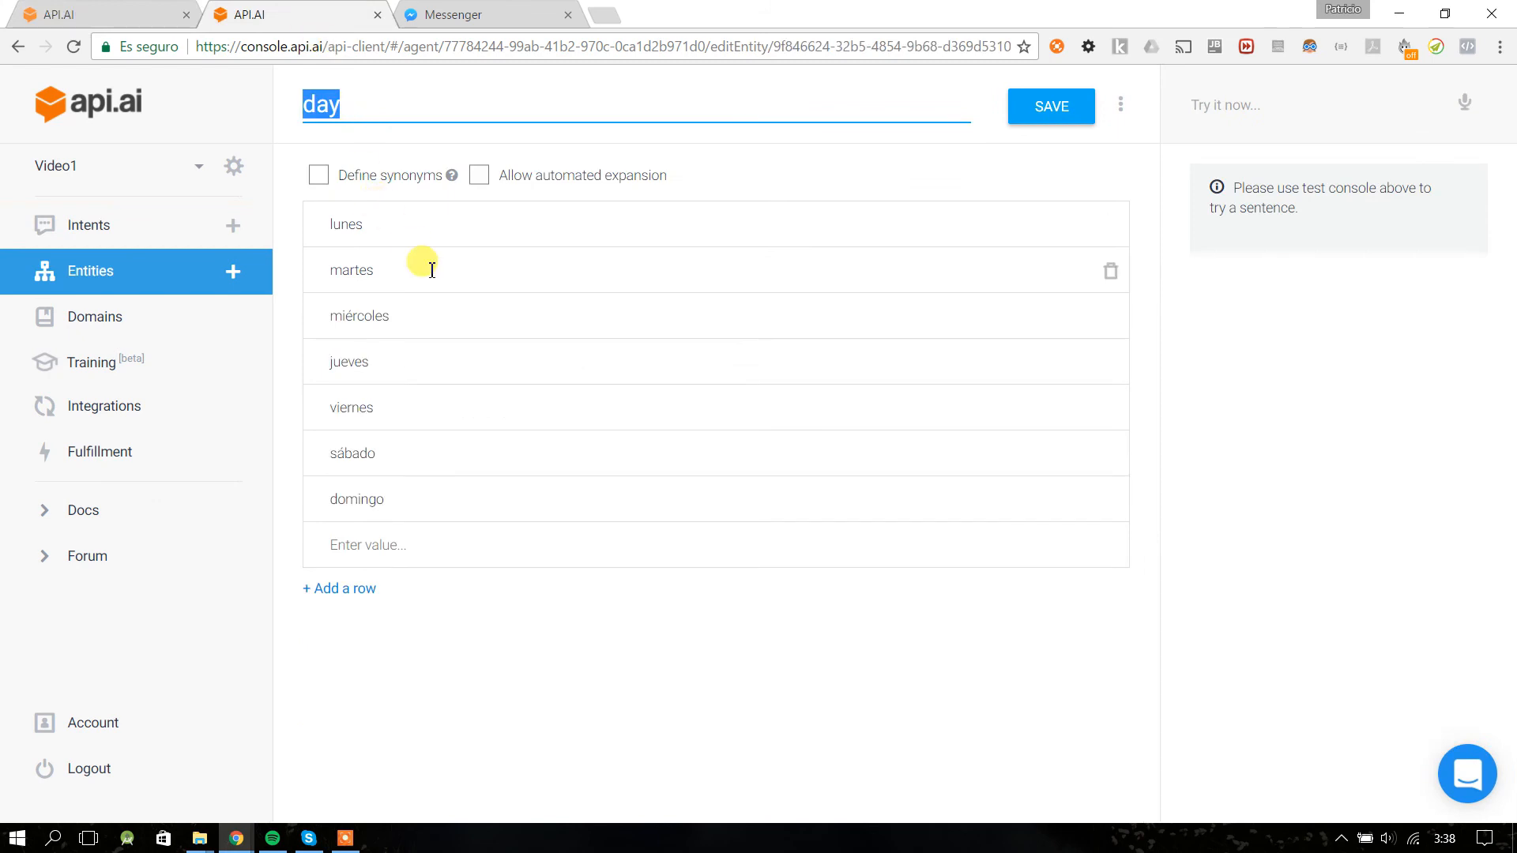
{"action": "left_click", "coordinate": [231, 273]}
{"action": "left_click", "coordinate": [399, 118]}
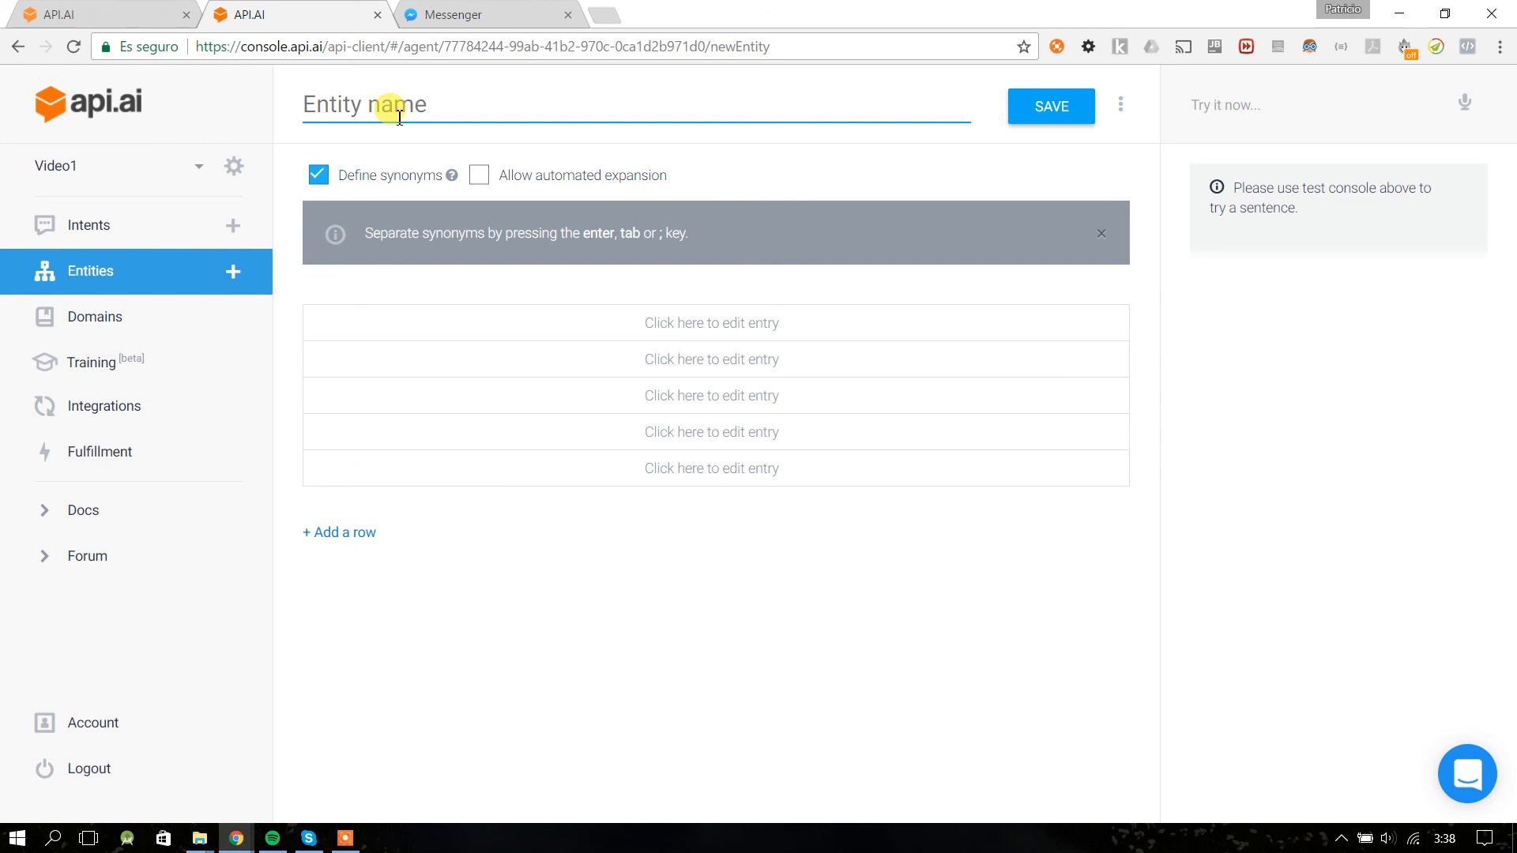
{"action": "type", "text": "date-time"}
{"action": "key", "text": "BackSpace"}
{"action": "key", "text": "BackSpace"}
{"action": "key", "text": "BackSpace"}
{"action": "key", "text": "BackSpace"}
{"action": "key", "text": "BackSpace"}
{"action": "key", "text": "BackSpace"}
{"action": "key", "text": "BackSpace"}
{"action": "key", "text": "BackSpace"}
{"action": "key", "text": "BackSpace"}
{"action": "type", "text": "time"}
- Name the new entity "hour"
{"action": "key", "text": "ctrl+a"}
{"action": "type", "text": "hour"}
{"action": "left_click_drag", "start_coordinate": [367, 116], "coordinate": [197, 102]}
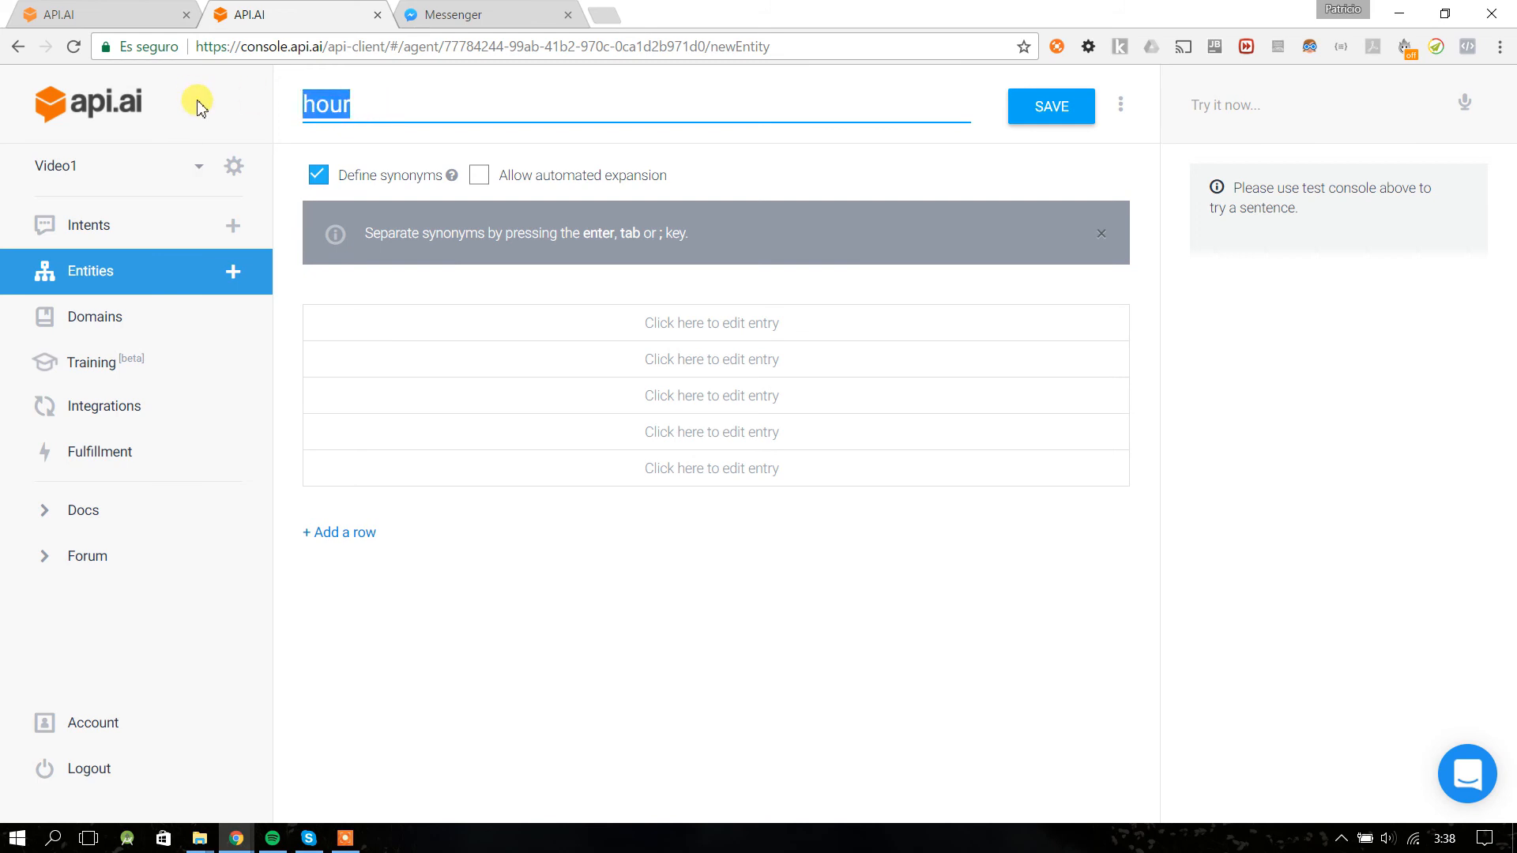
{"action": "left_click", "coordinate": [405, 187]}
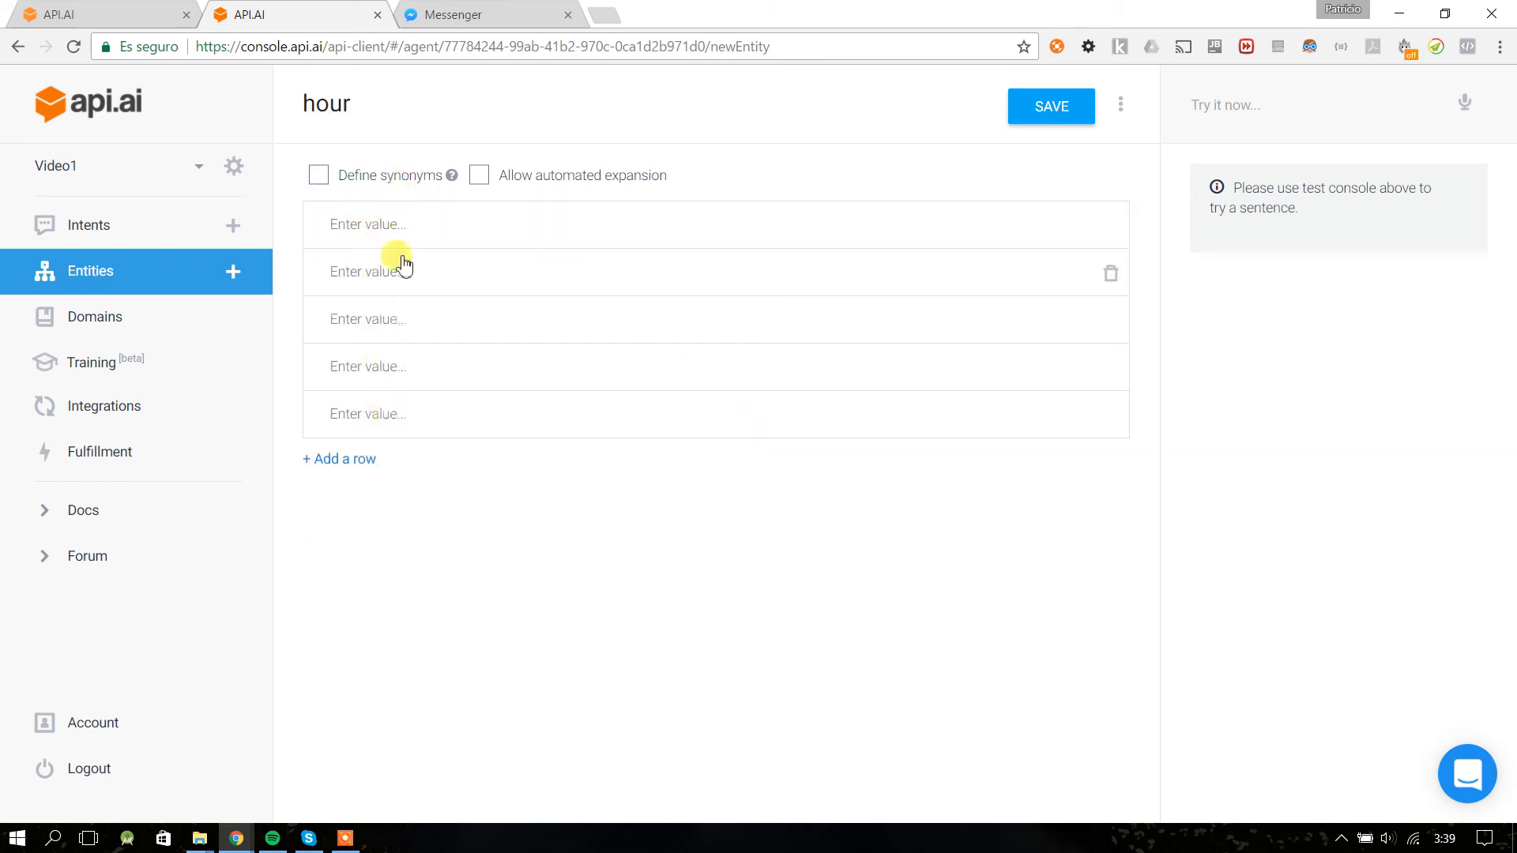
{"action": "left_click", "coordinate": [375, 225]}
{"action": "type", "text": "1 pm"}
{"action": "left_click", "coordinate": [433, 264]}
{"action": "type", "text": "2 pm"}
{"action": "left_click_drag", "start_coordinate": [441, 273], "coordinate": [193, 274]}
{"action": "key", "text": "BackSpace"}
{"action": "left_click_drag", "start_coordinate": [414, 224], "coordinate": [257, 236]}
{"action": "key", "text": "BackSpace"}
{"action": "left_click", "coordinate": [362, 176]}
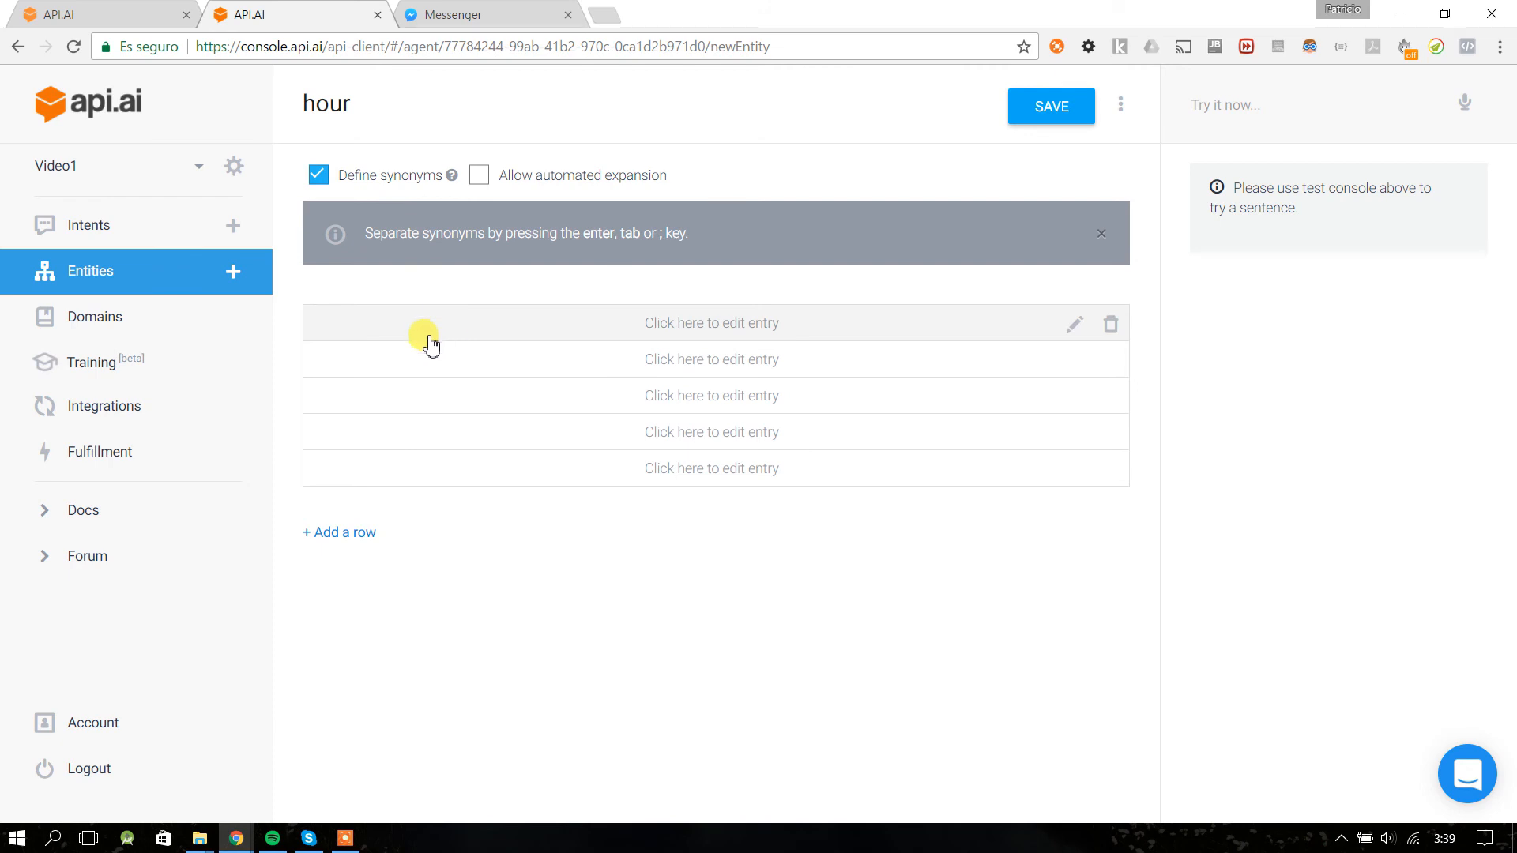
- Open the first entry of the hour entity for editing
{"action": "left_click", "coordinate": [656, 330]}
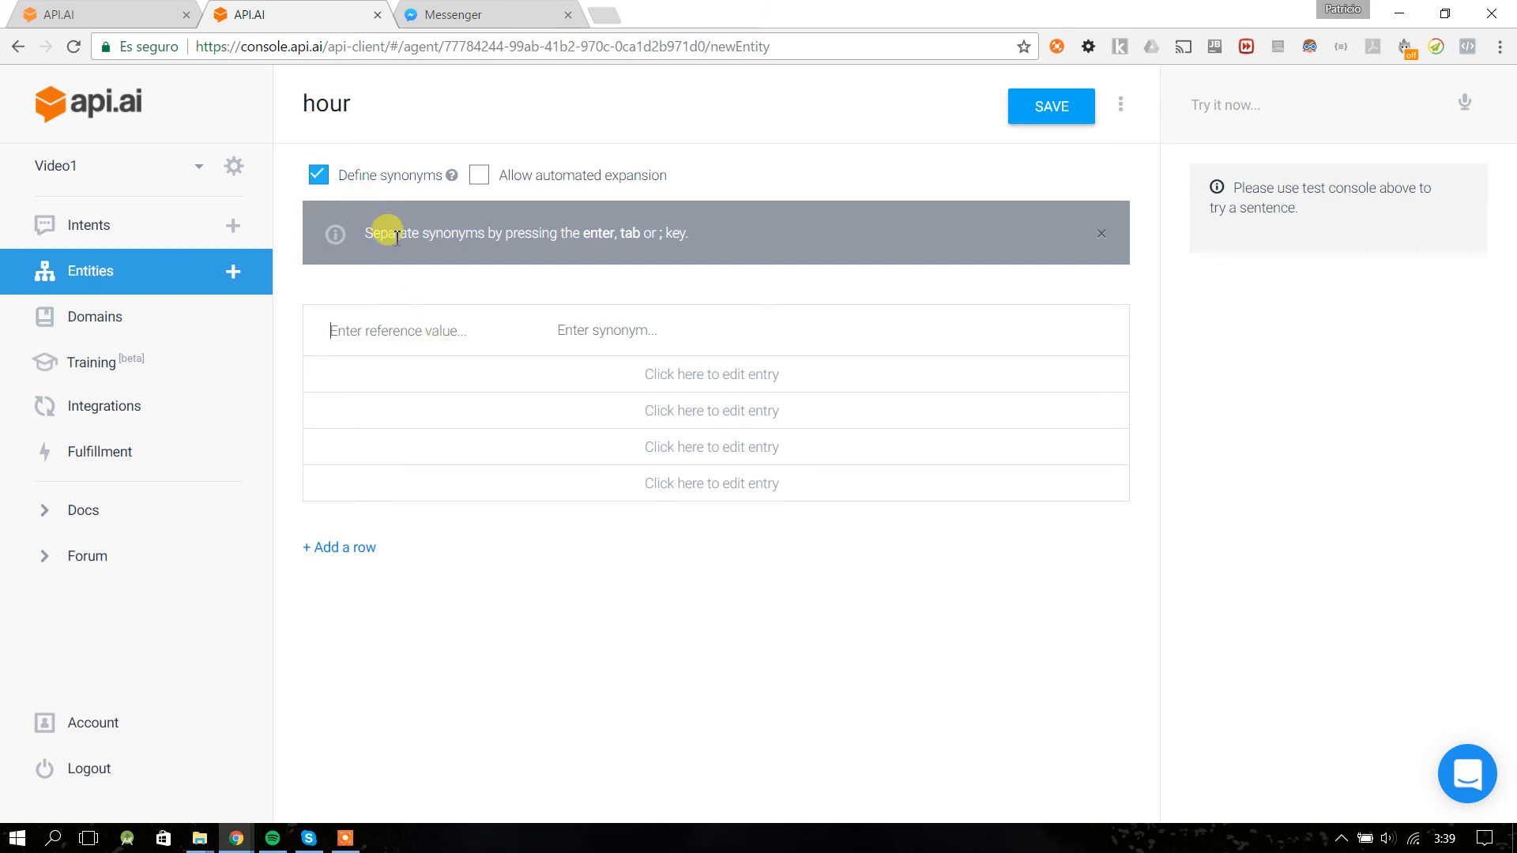
{"action": "left_click_drag", "start_coordinate": [351, 104], "coordinate": [245, 96]}
- Compare the time and date phrases "4 de la tarde", "3pm" and "17 de Septiembre" in the put-meeting intent's user expressions
{"action": "left_click", "coordinate": [54, 9]}
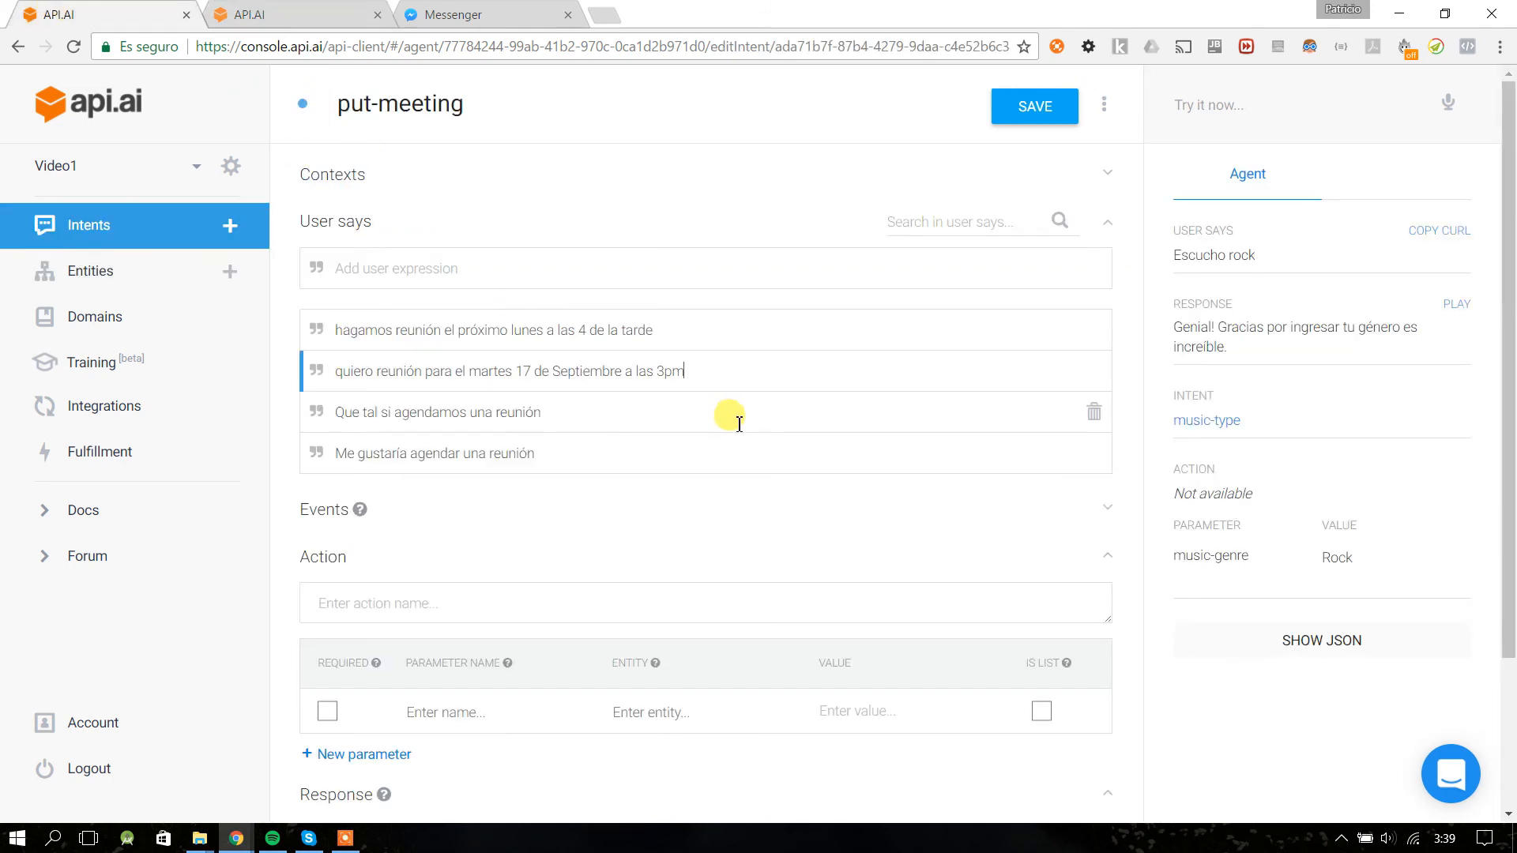
{"action": "double_click", "coordinate": [578, 329]}
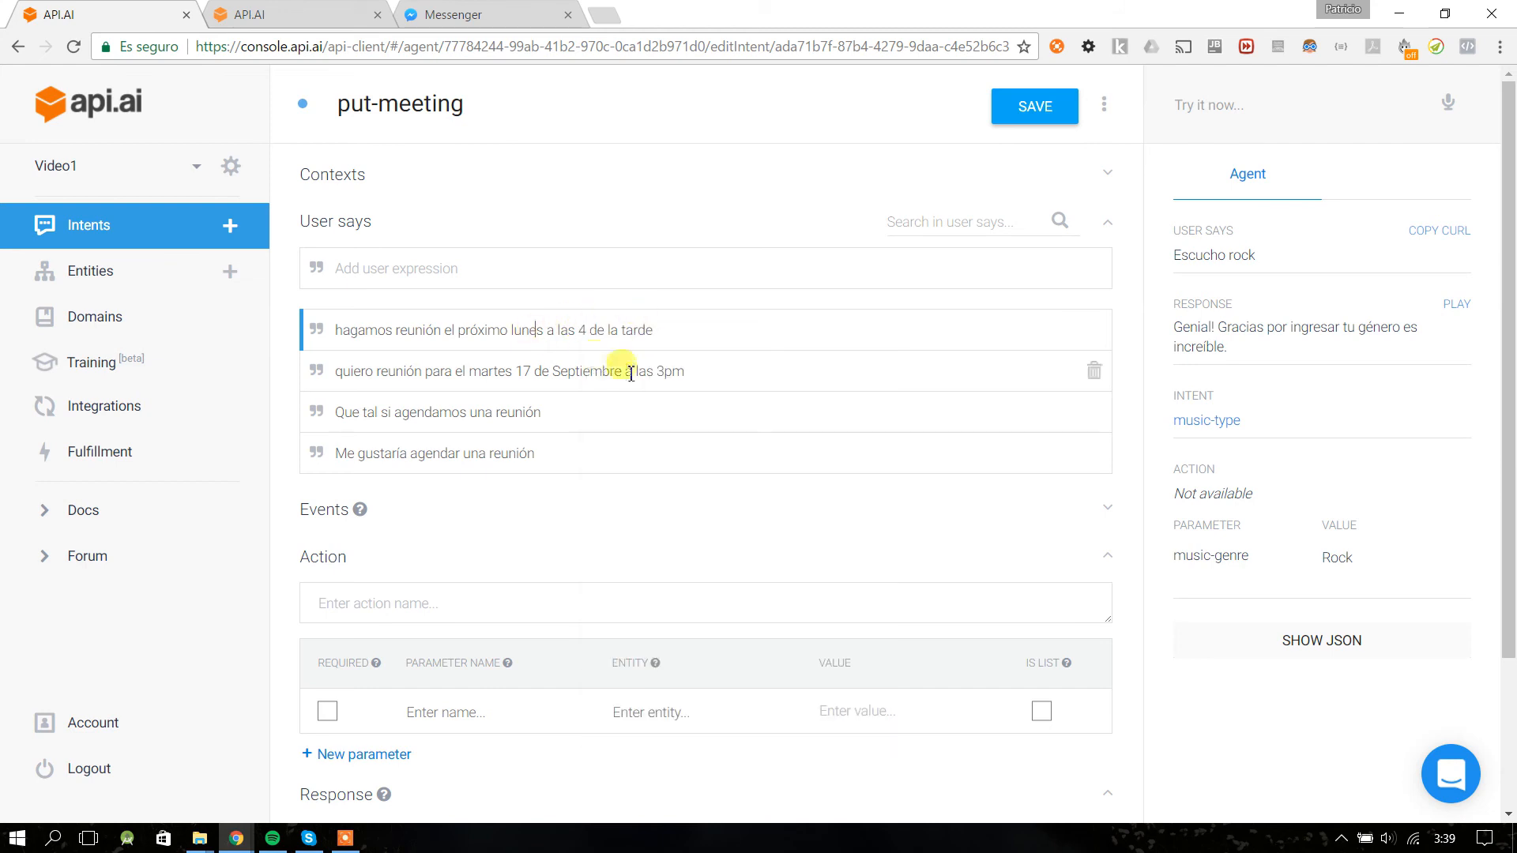
{"action": "double_click", "coordinate": [660, 370]}
{"action": "left_click_drag", "start_coordinate": [534, 371], "coordinate": [516, 369]}
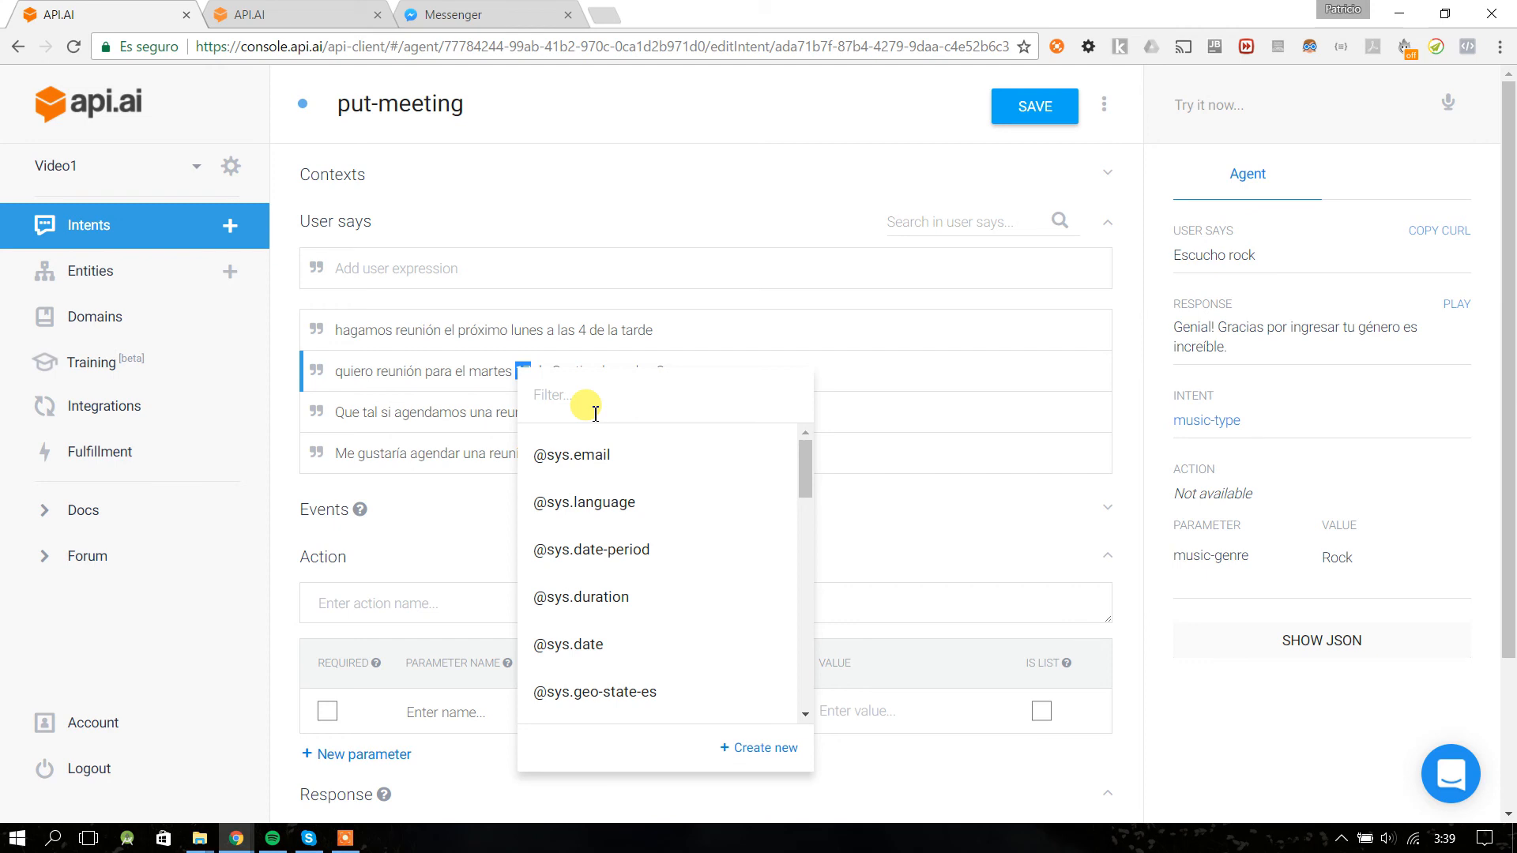
{"action": "left_click", "coordinate": [584, 330]}
{"action": "double_click", "coordinate": [585, 330]}
{"action": "left_click_drag", "start_coordinate": [595, 332], "coordinate": [733, 332]}
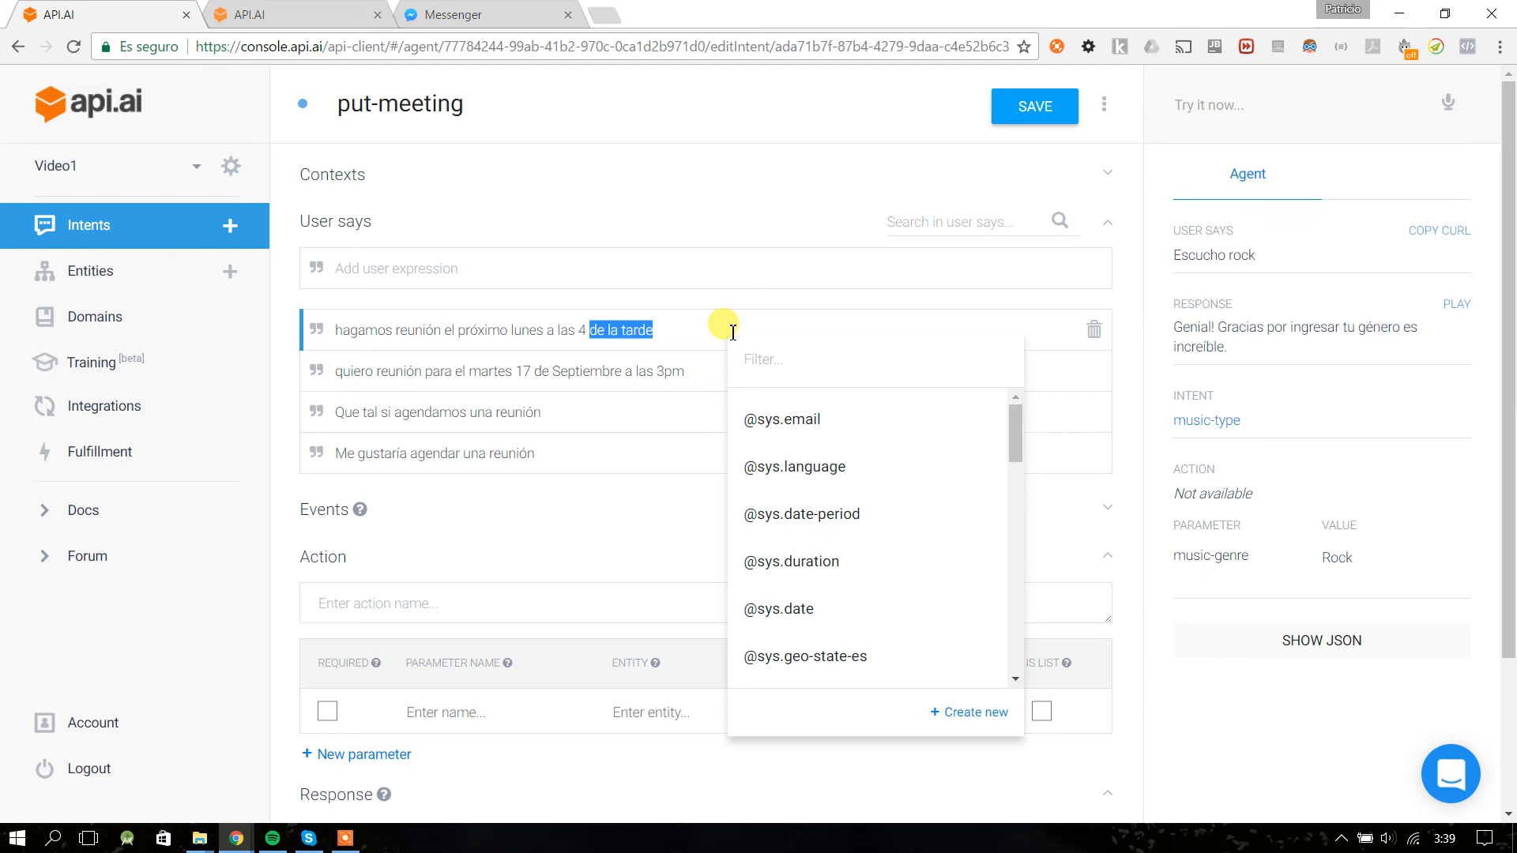
{"action": "left_click", "coordinate": [545, 371]}
{"action": "double_click", "coordinate": [523, 371]}
{"action": "left_click_drag", "start_coordinate": [517, 372], "coordinate": [614, 377]}
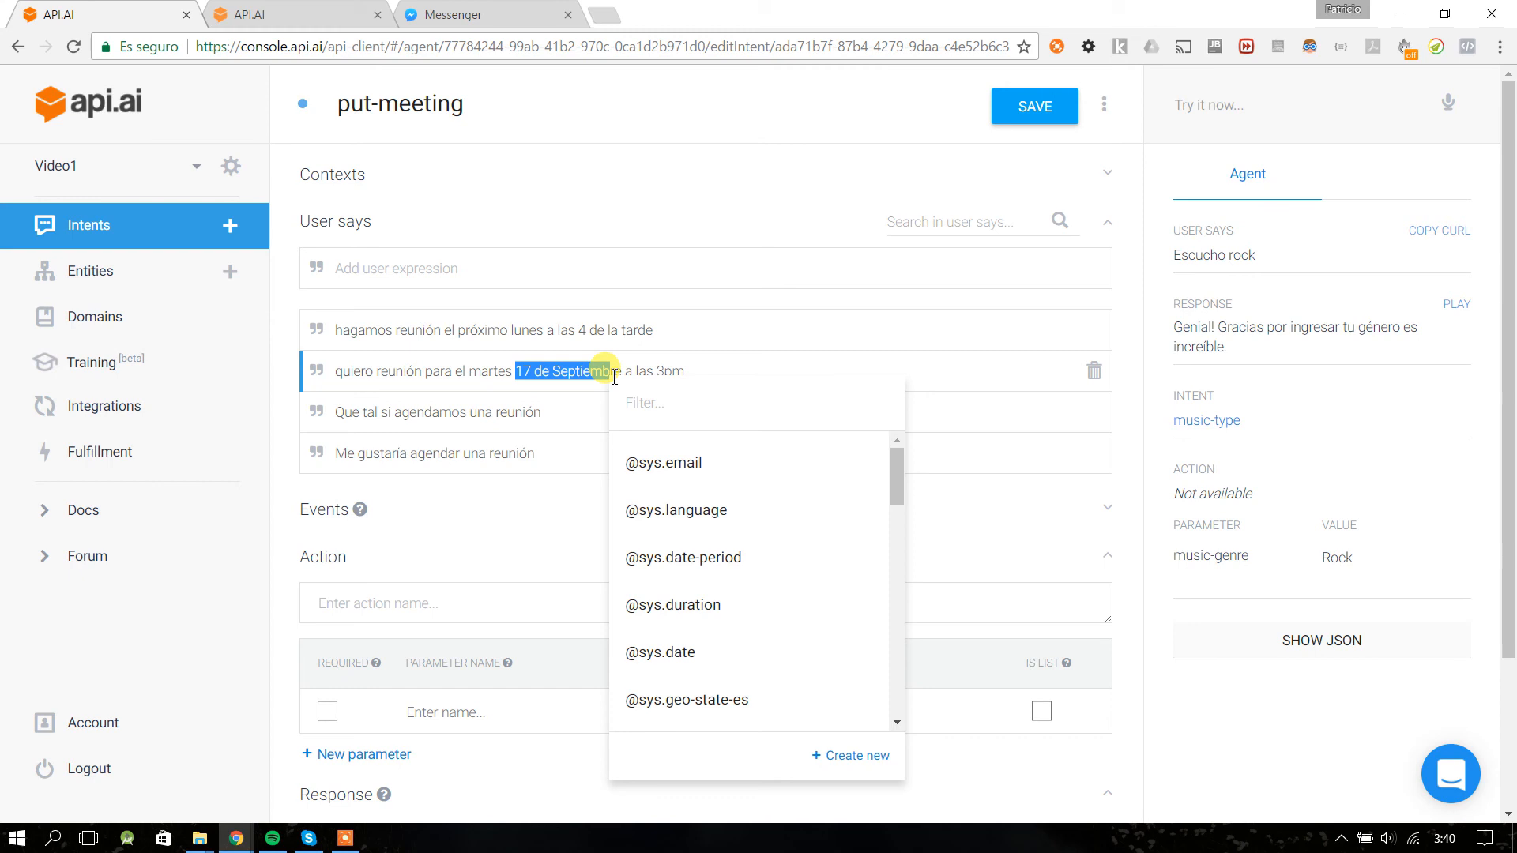
{"action": "left_click_drag", "start_coordinate": [515, 372], "coordinate": [522, 377]}
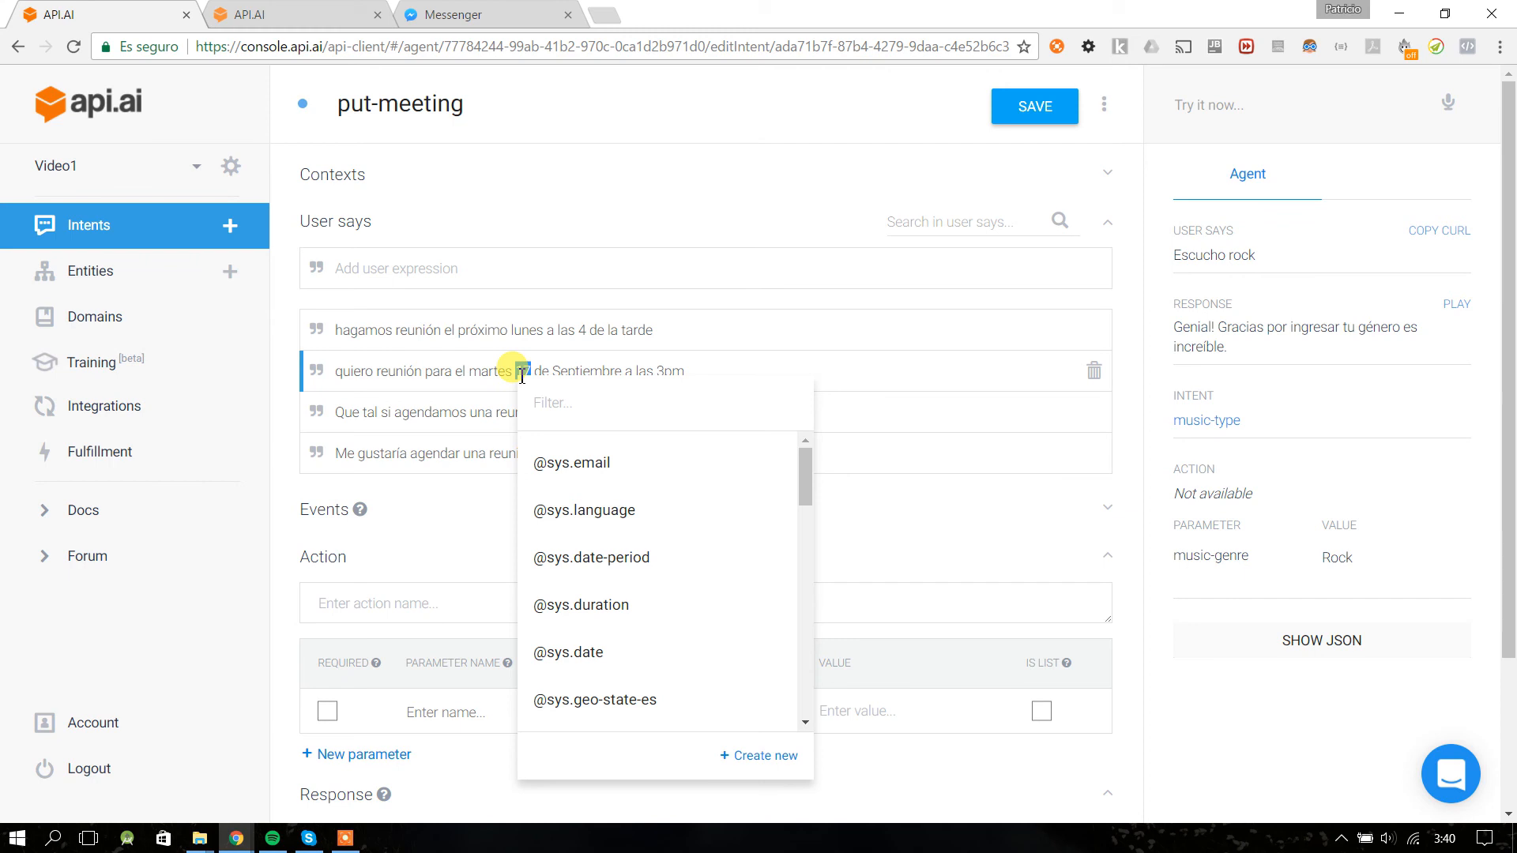
- Enter "de la tarde" as the first reference value of the hour entity
{"action": "left_click", "coordinate": [280, 10]}
{"action": "left_click", "coordinate": [417, 333]}
{"action": "left_click_drag", "start_coordinate": [364, 104], "coordinate": [255, 103]}
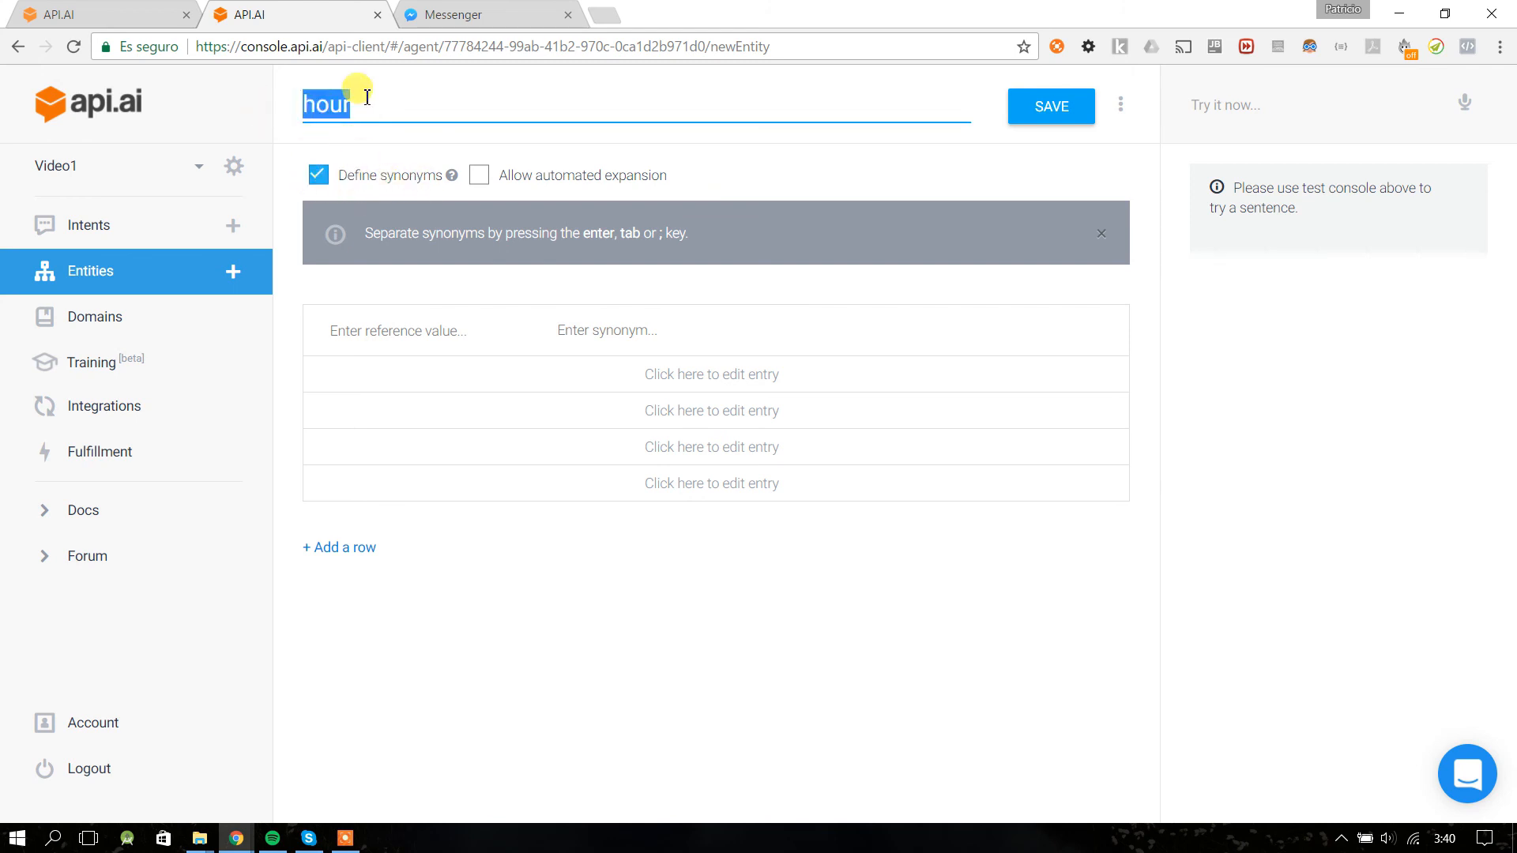
{"action": "left_click", "coordinate": [421, 332]}
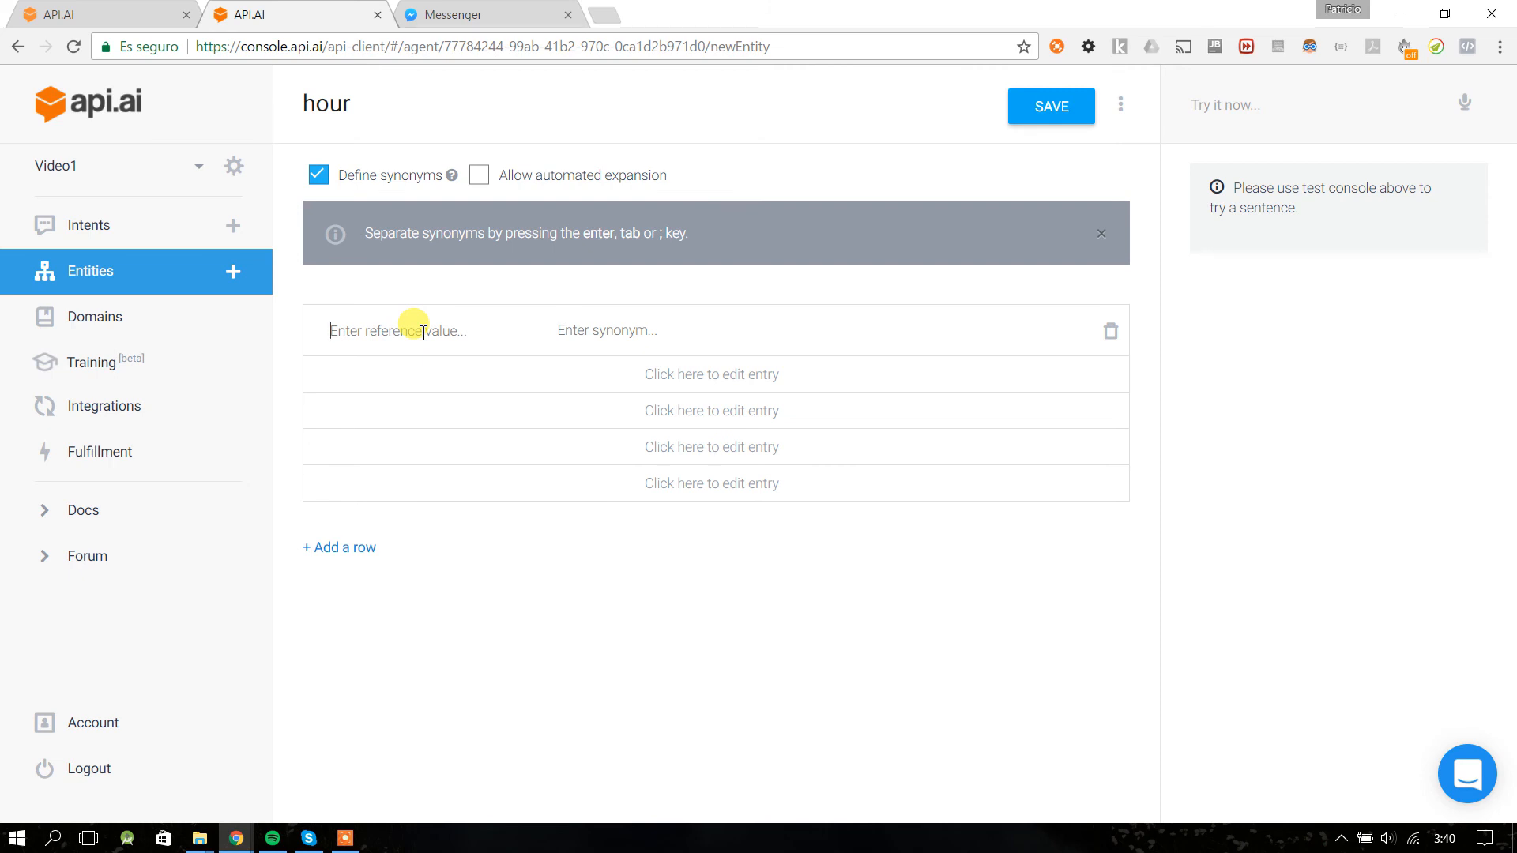
{"action": "type", "text": "de la tarde"}
{"action": "left_click", "coordinate": [608, 330]}
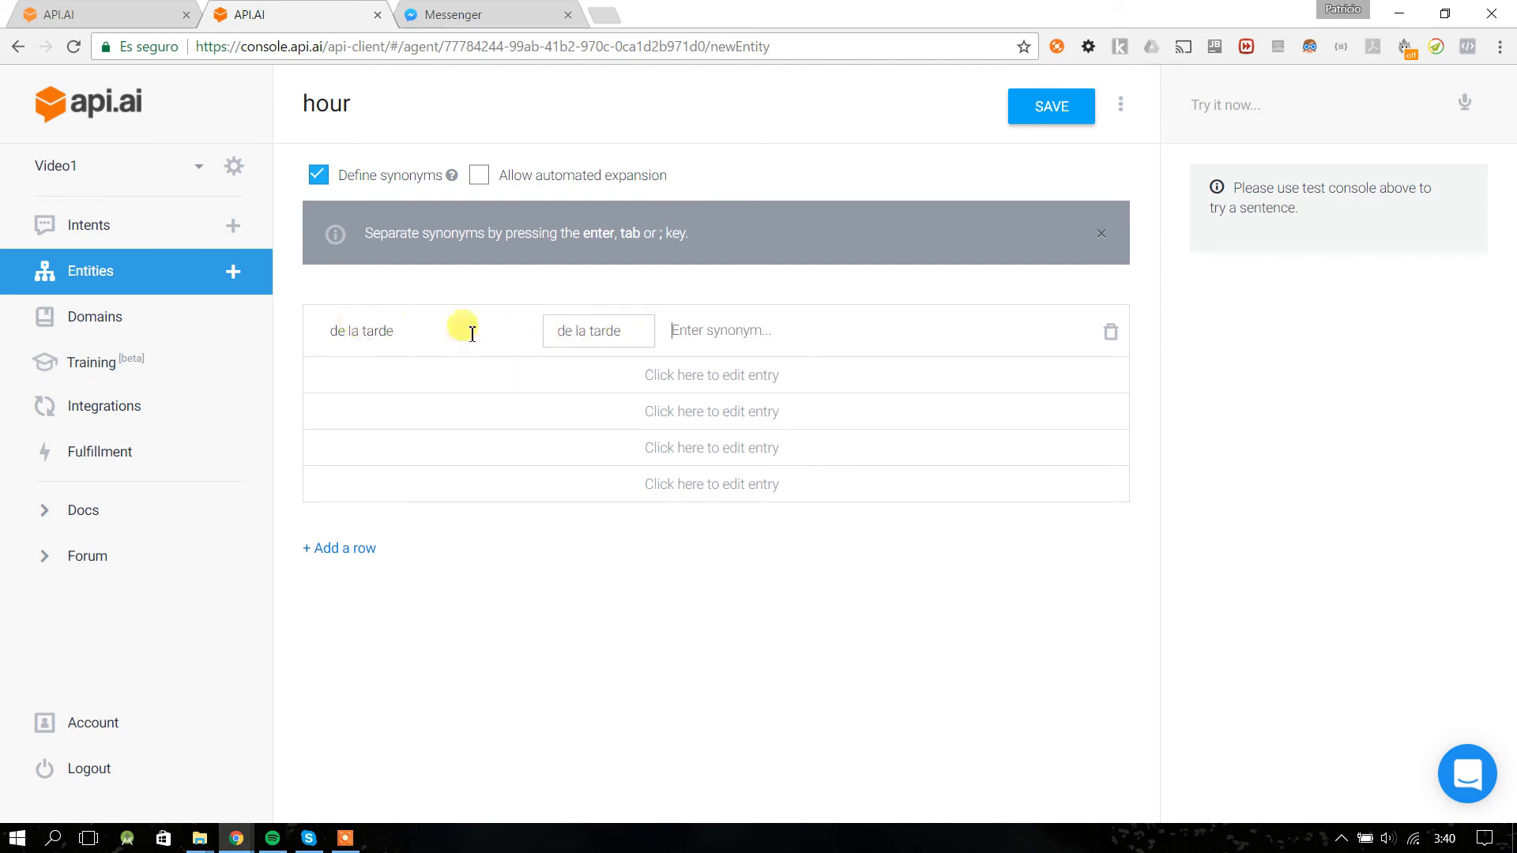
- Add the synonyms "en la tarde", "por la tarde", "durante la tarde" and "a la tarde" to the "de la tarde" entry
{"action": "type", "text": "en la tarde"}
{"action": "key", "text": "Return"}
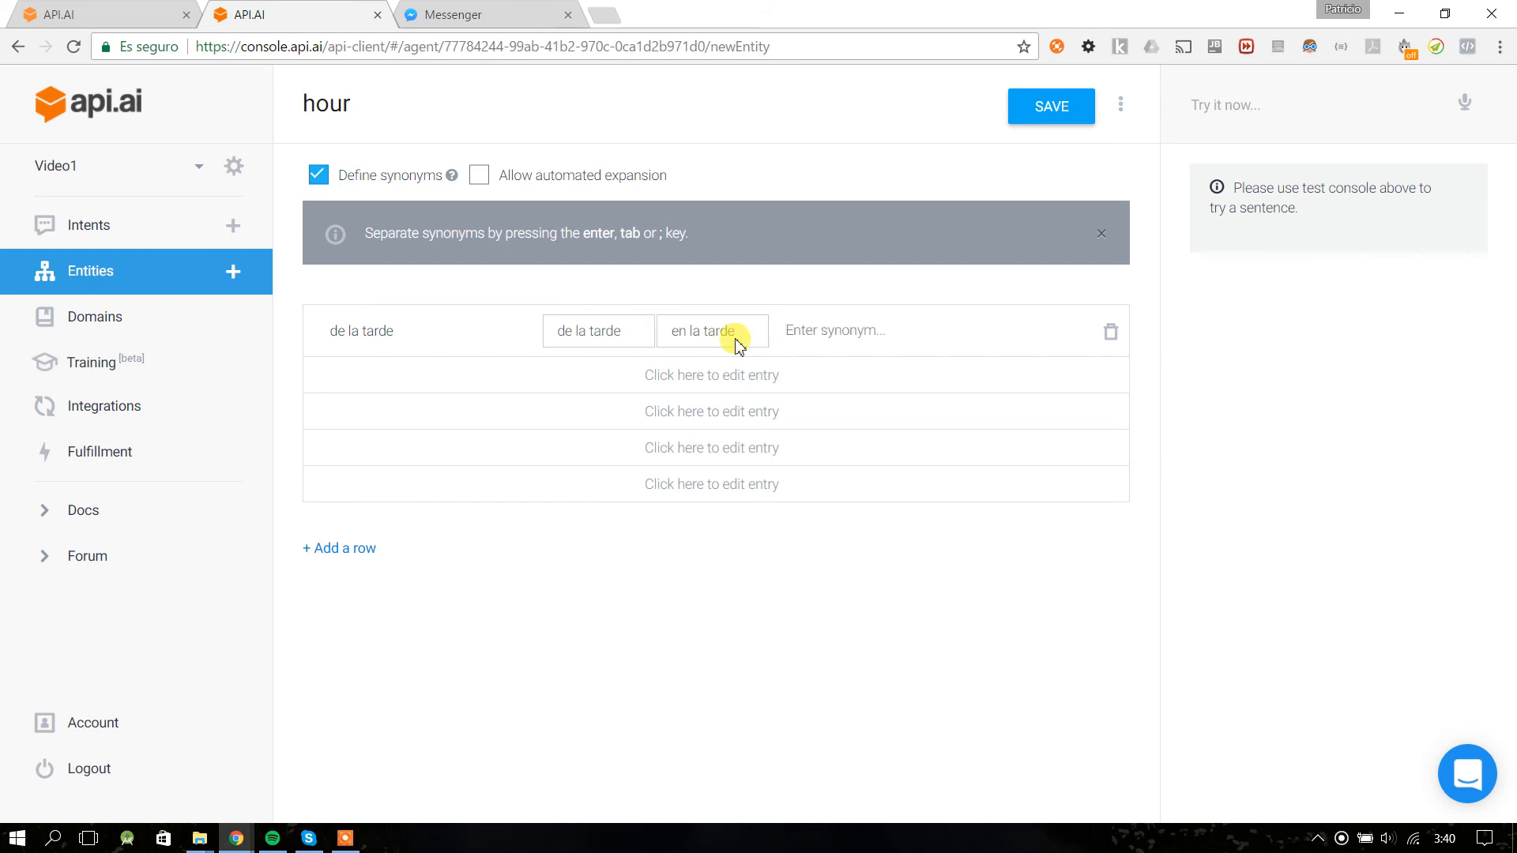
{"action": "type", "text": "por la tarde"}
{"action": "key", "text": "Return"}
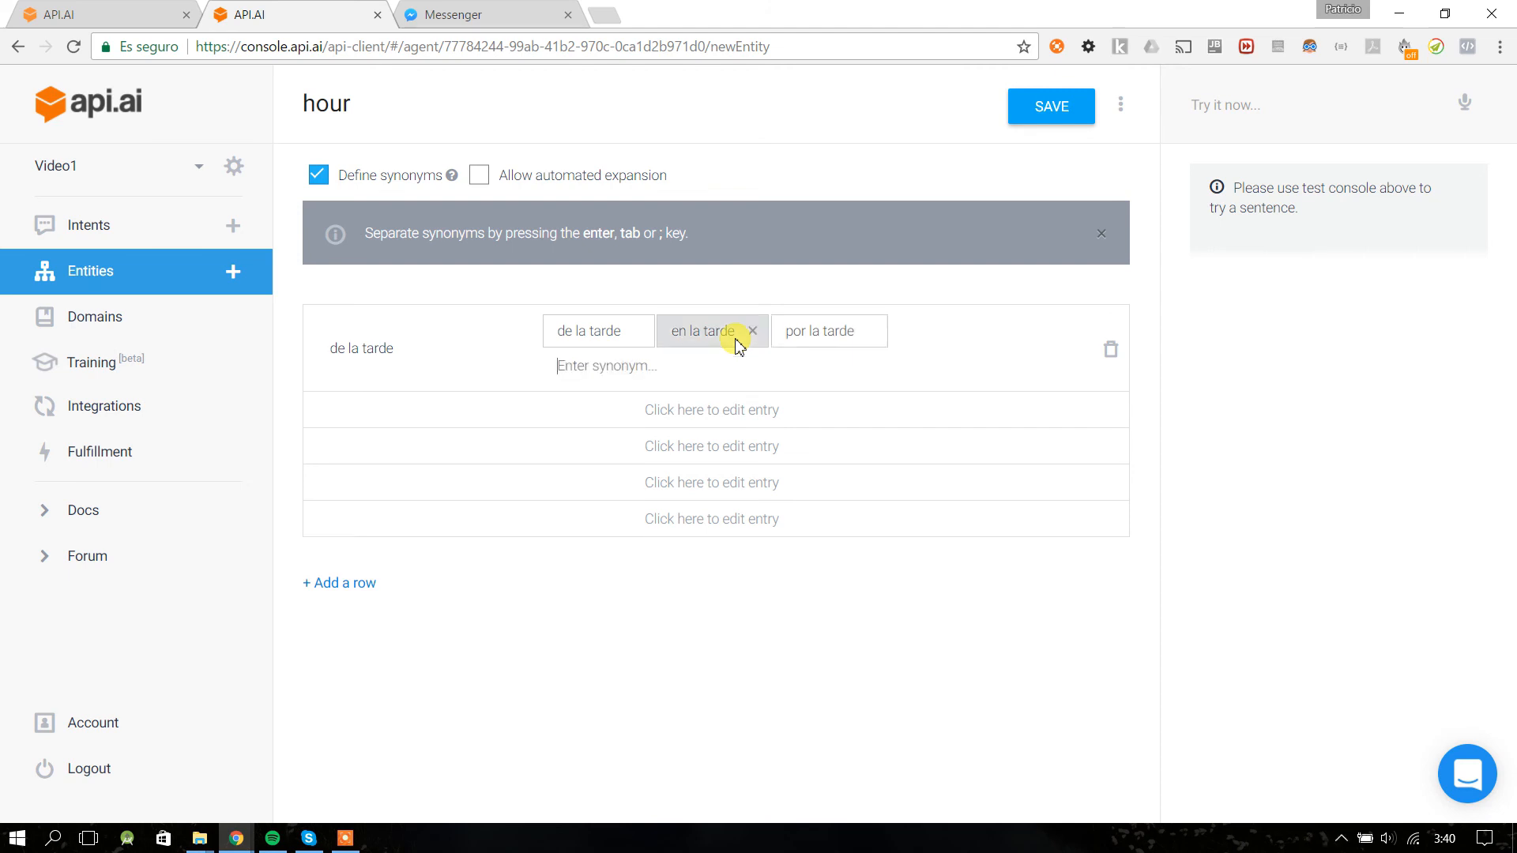
{"action": "type", "text": "durante la tarde"}
{"action": "key", "text": "Return"}
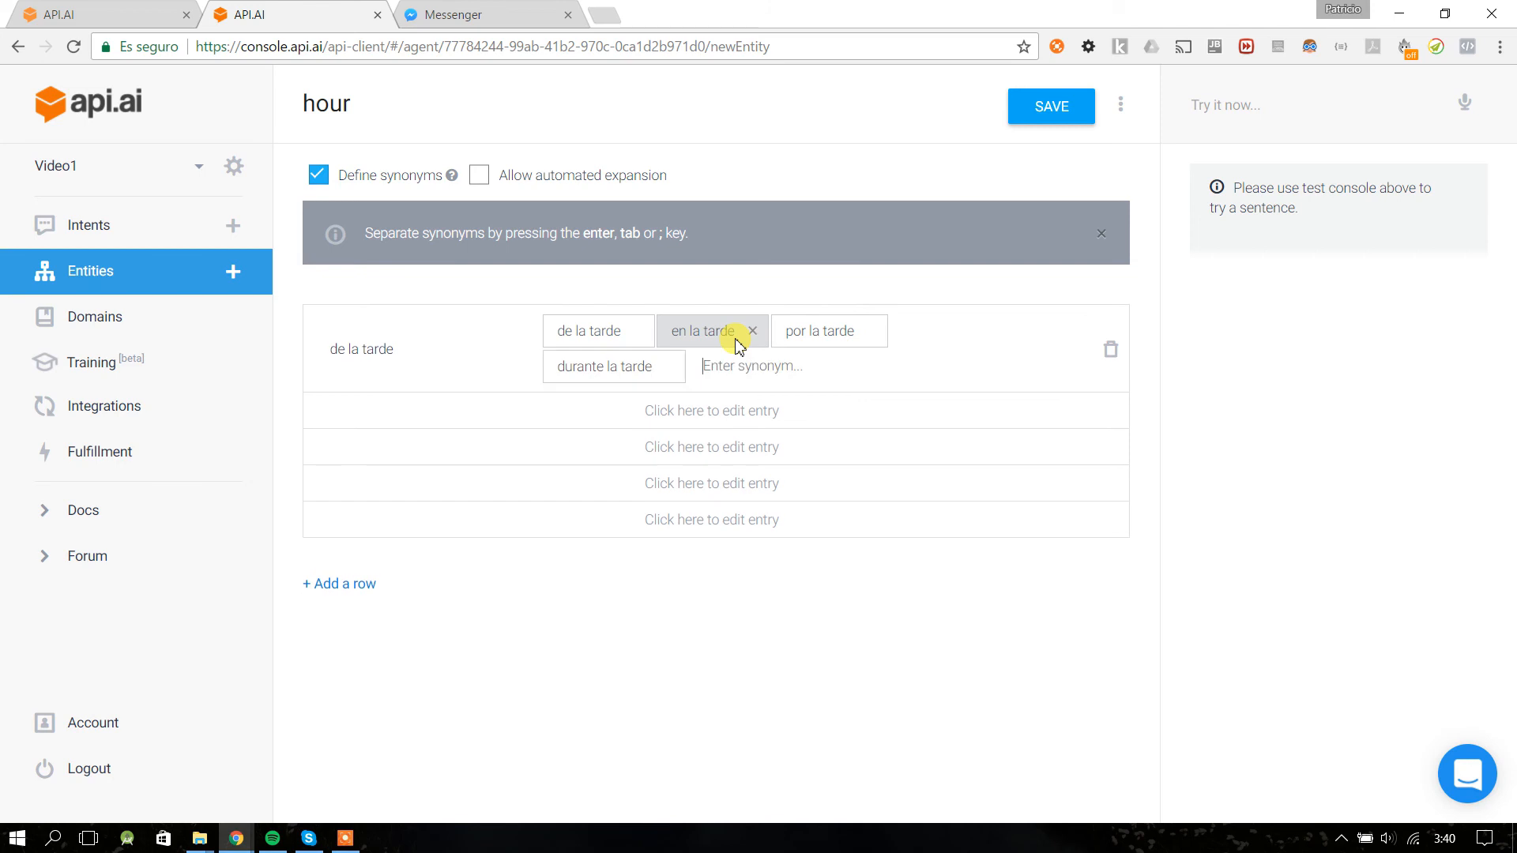
{"action": "type", "text": "a la tarde"}
{"action": "key", "text": "Return"}
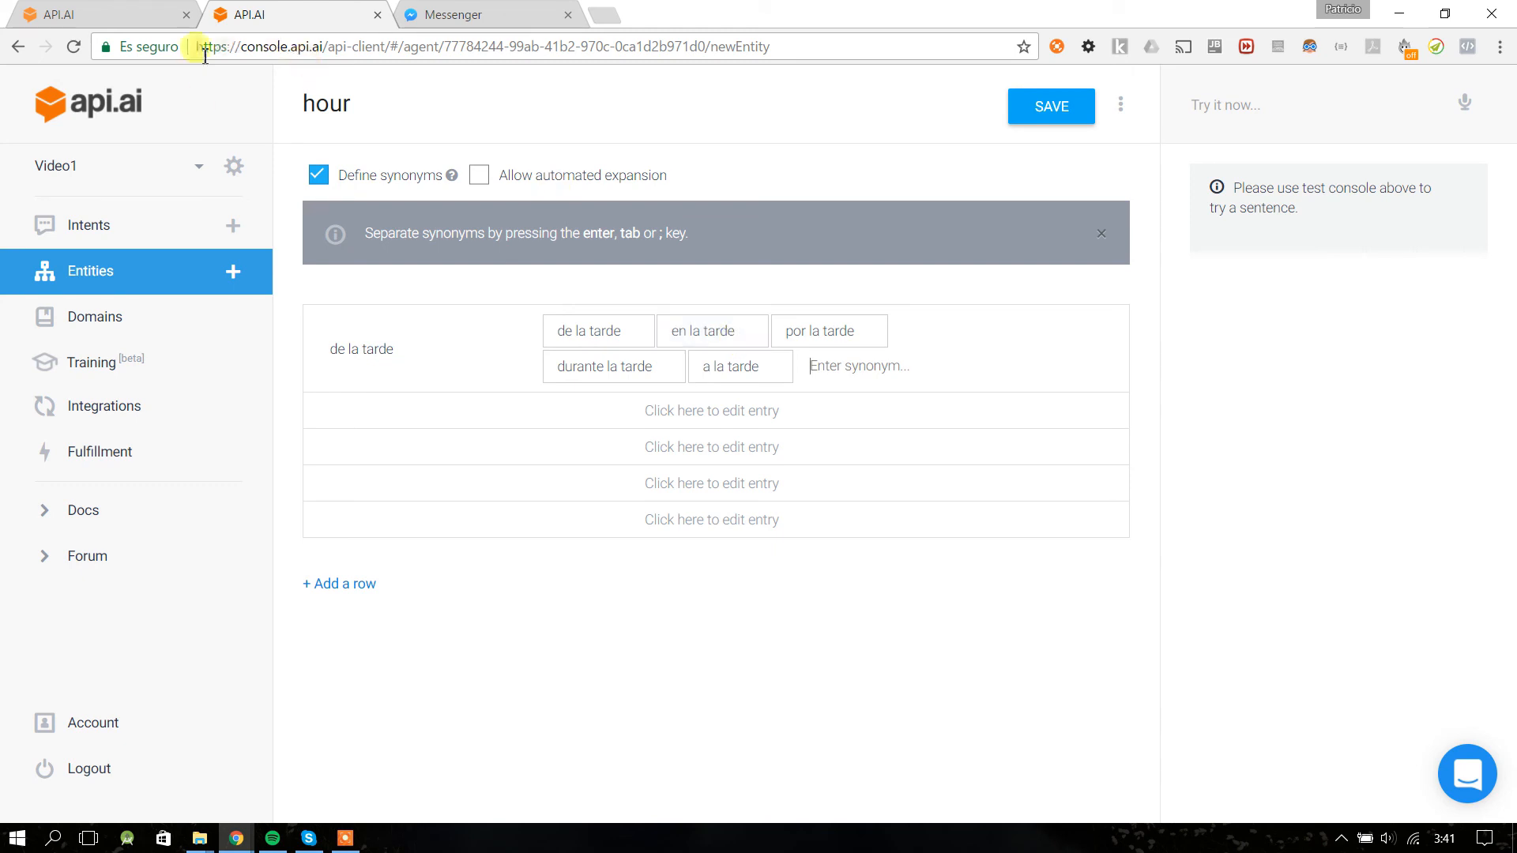
- Check the "3pm" expression in the put-meeting intent and add "pm" as a synonym of "de la tarde" in the hour entity
{"action": "left_click", "coordinate": [107, 12]}
{"action": "left_click", "coordinate": [693, 362]}
{"action": "left_click_drag", "start_coordinate": [665, 371], "coordinate": [700, 369]}
{"action": "left_click", "coordinate": [243, 11]}
{"action": "left_click", "coordinate": [861, 379]}
{"action": "type", "text": "pm"}
{"action": "key", "text": "Return"}
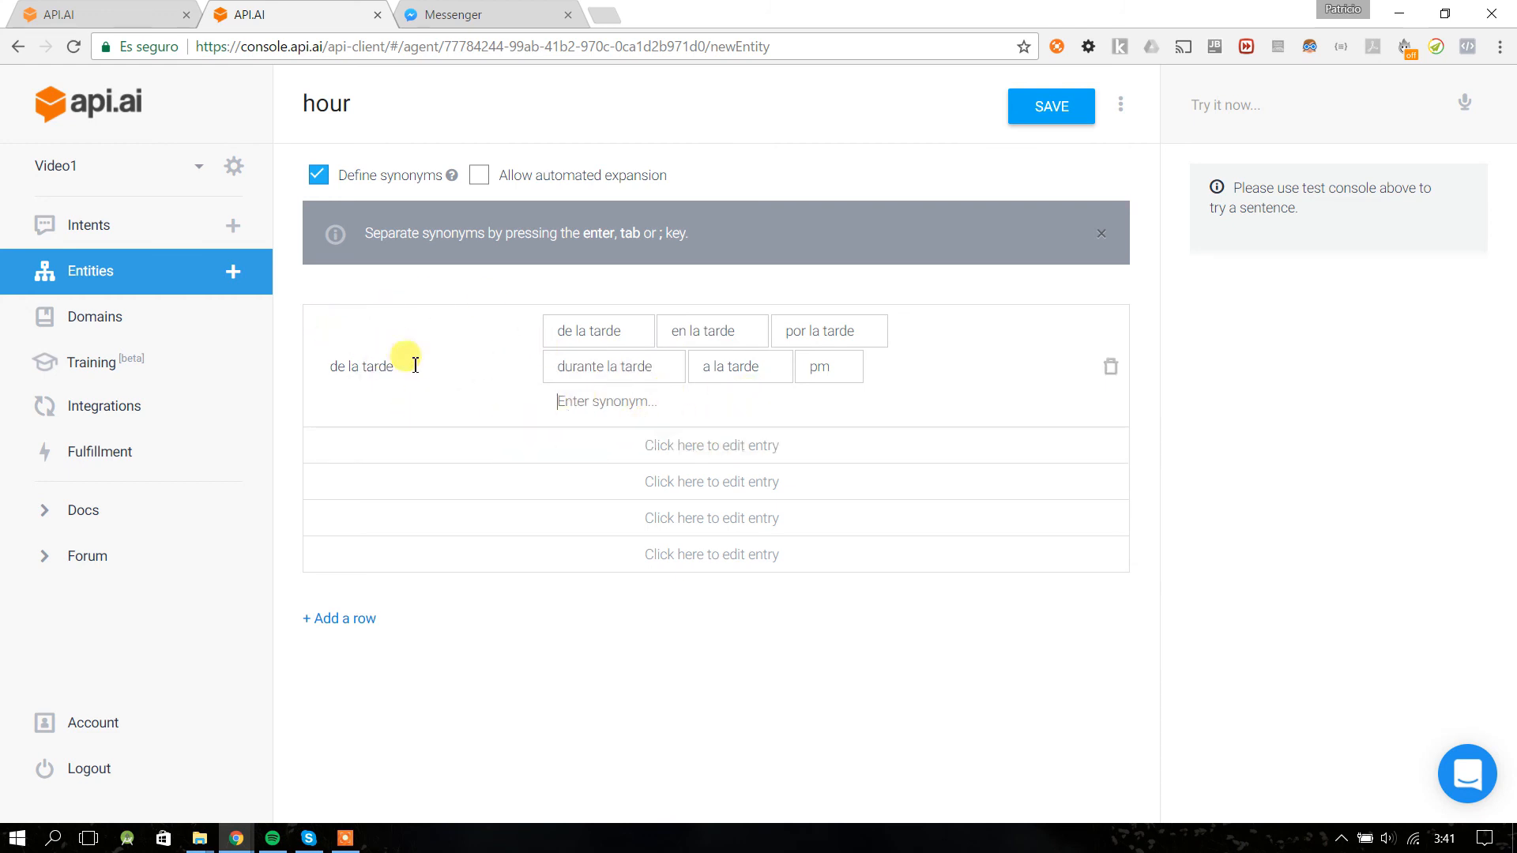
{"action": "left_click_drag", "start_coordinate": [309, 98], "coordinate": [352, 102]}
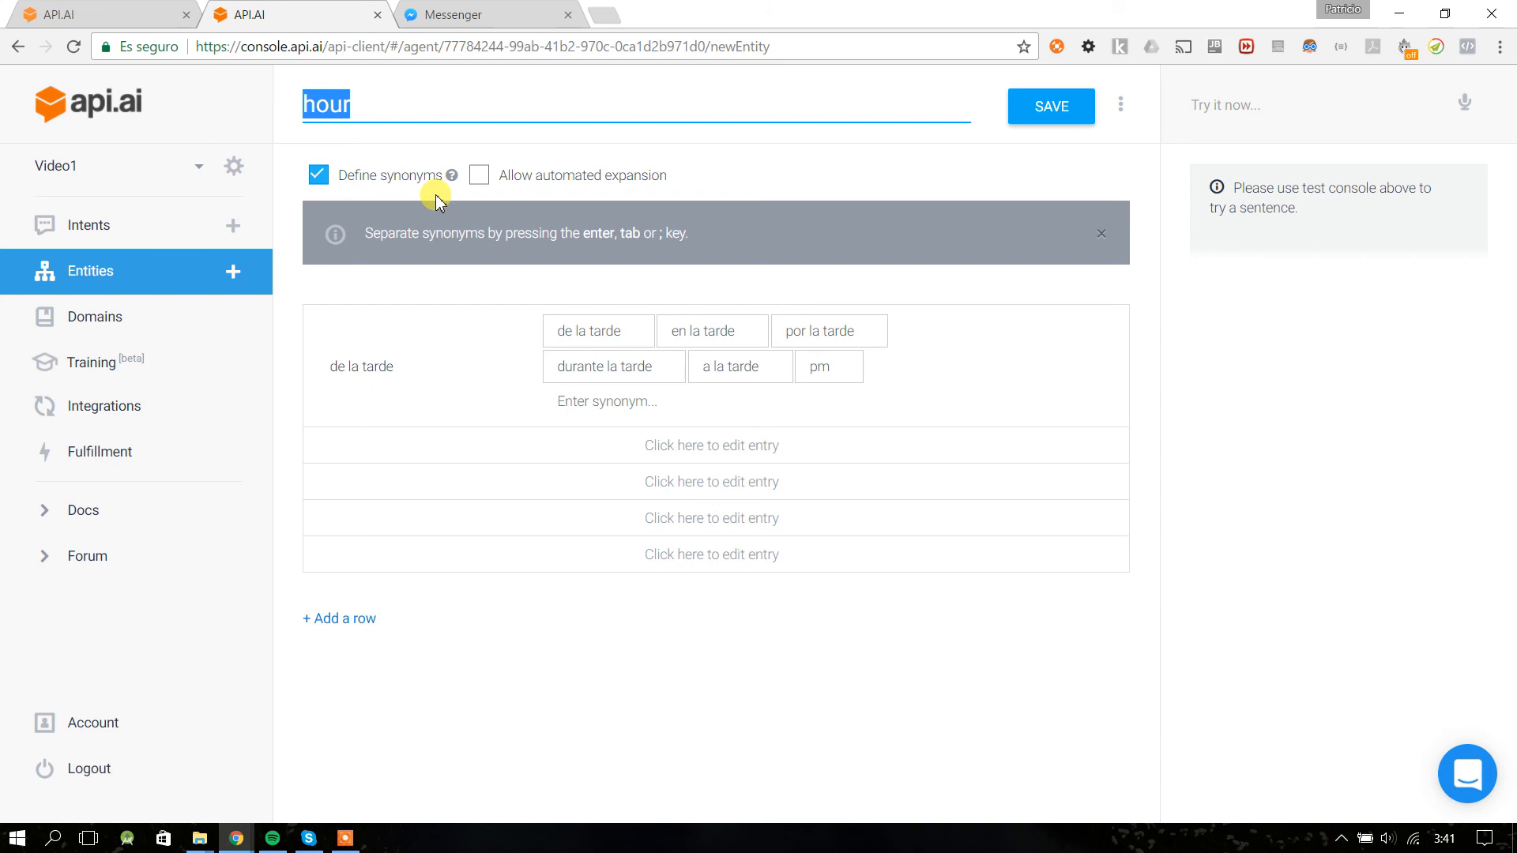
- Add a second reference value "de la mañana" to the hour entity with the synonyms "durante la mañana" and "por la mañana"
{"action": "left_click", "coordinate": [440, 446]}
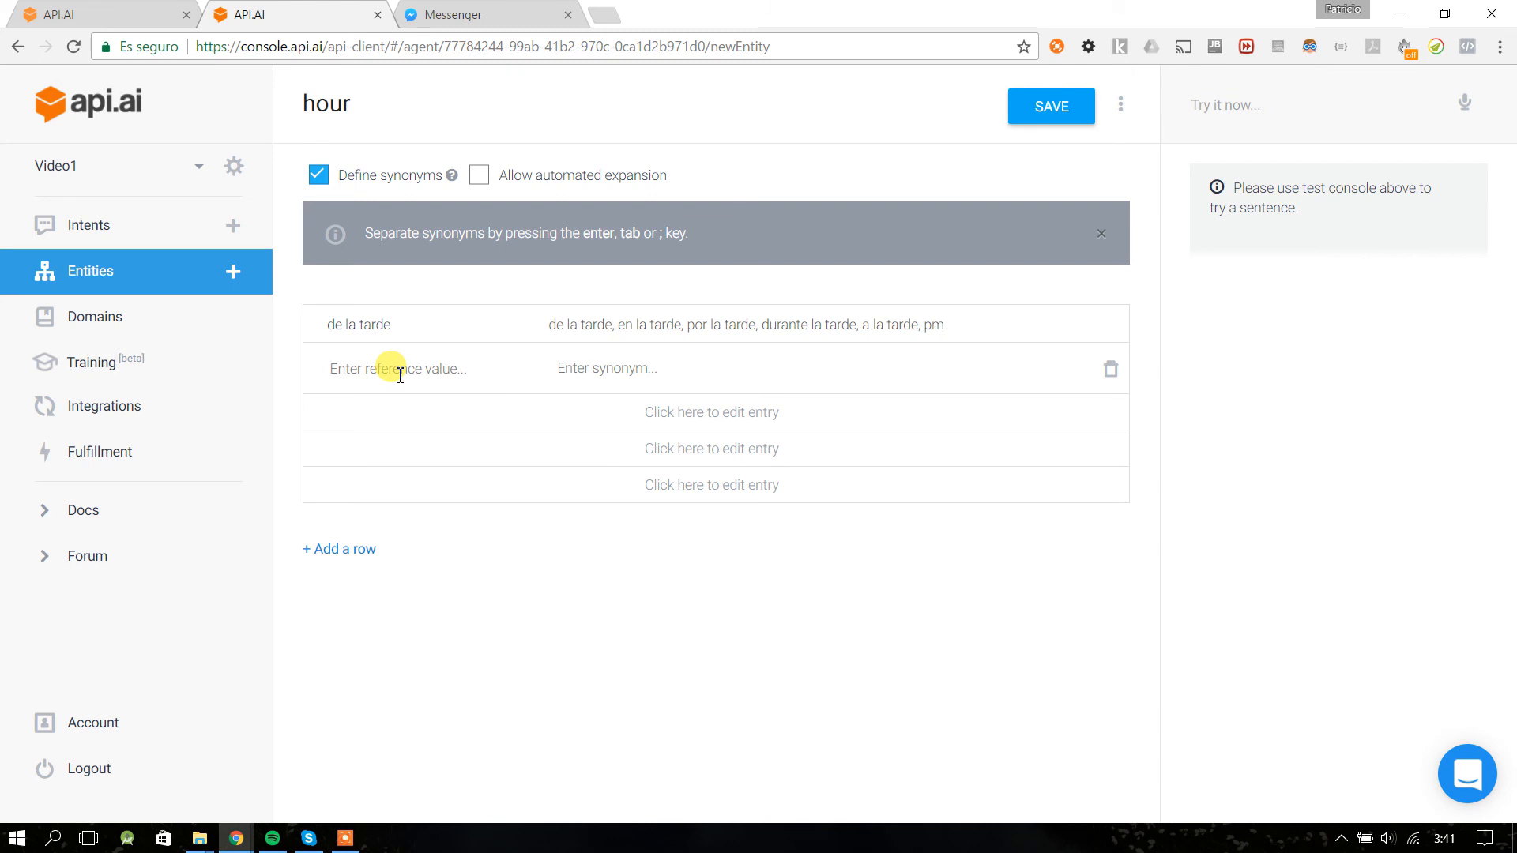
{"action": "type", "text": "de la mañana"}
{"action": "key", "text": "Tab"}
{"action": "type", "text": "durante la mañana"}
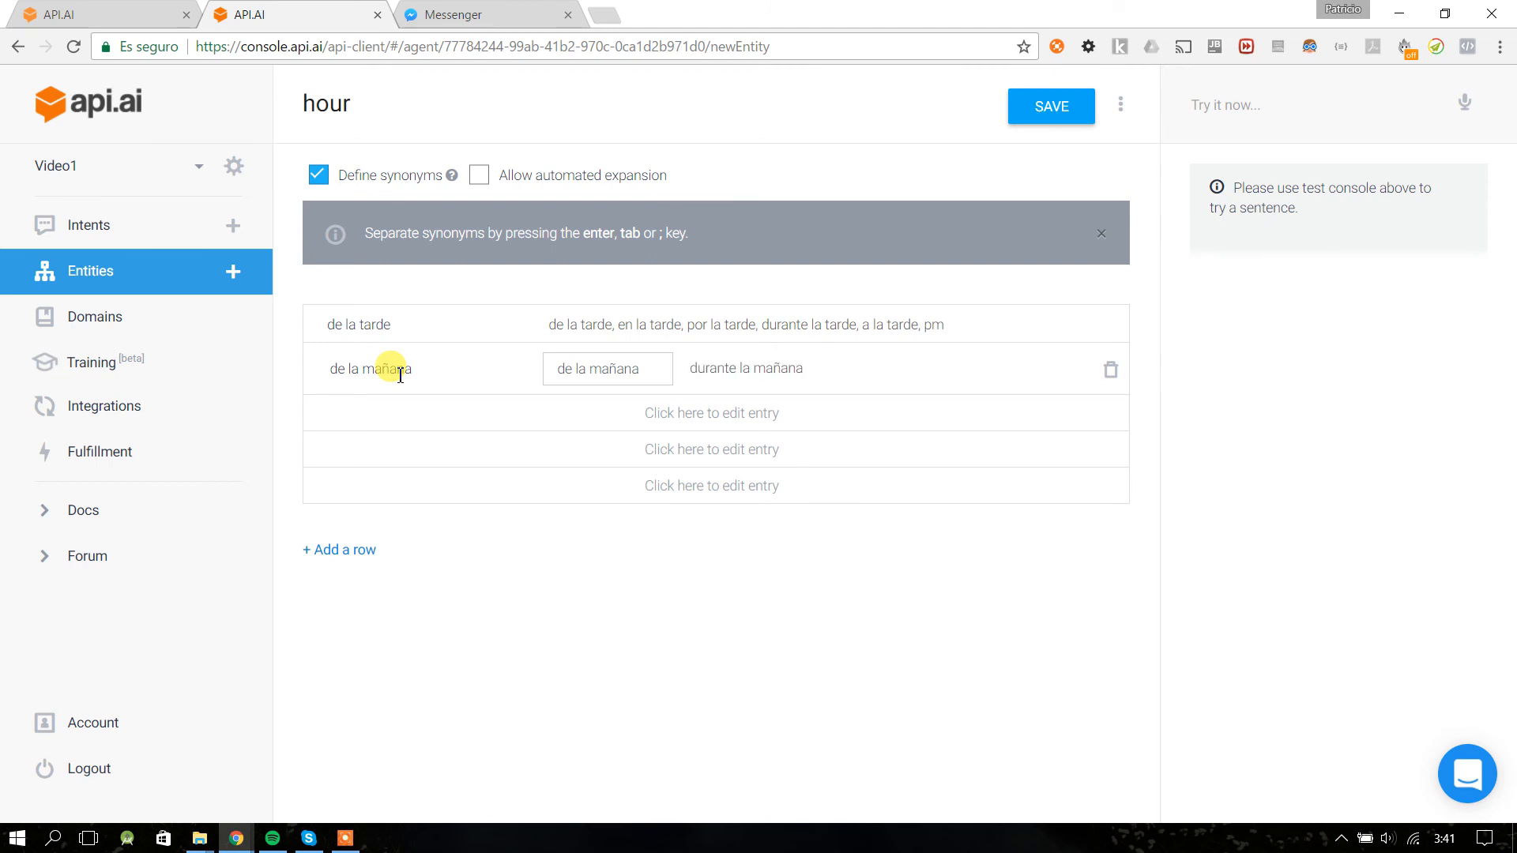
{"action": "key", "text": "Tab"}
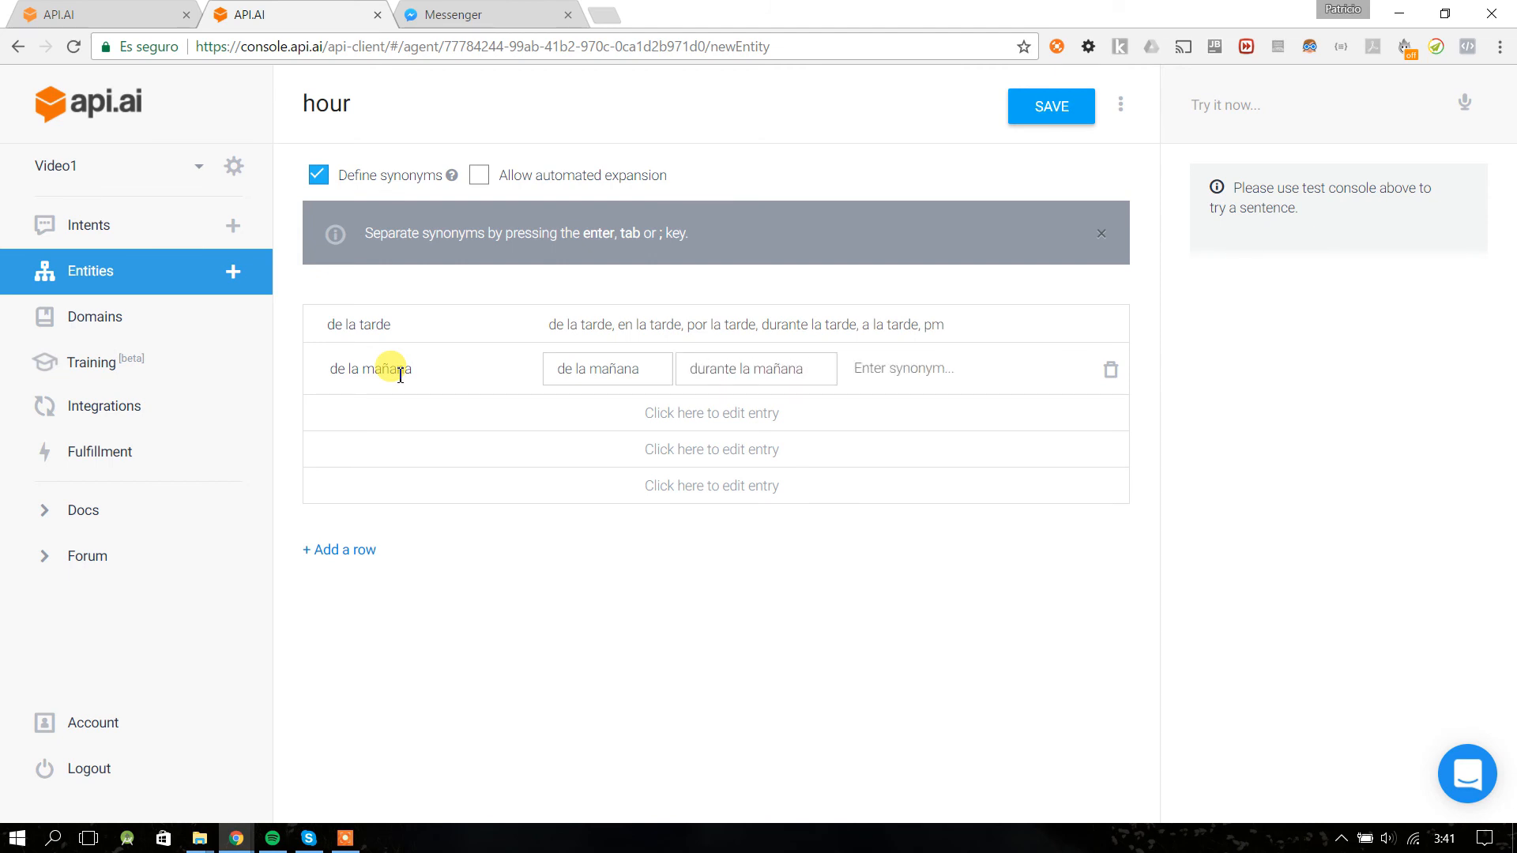
{"action": "type", "text": "por la mañana"}
{"action": "key", "text": "Tab"}
{"action": "type", "text": "de la mañana"}
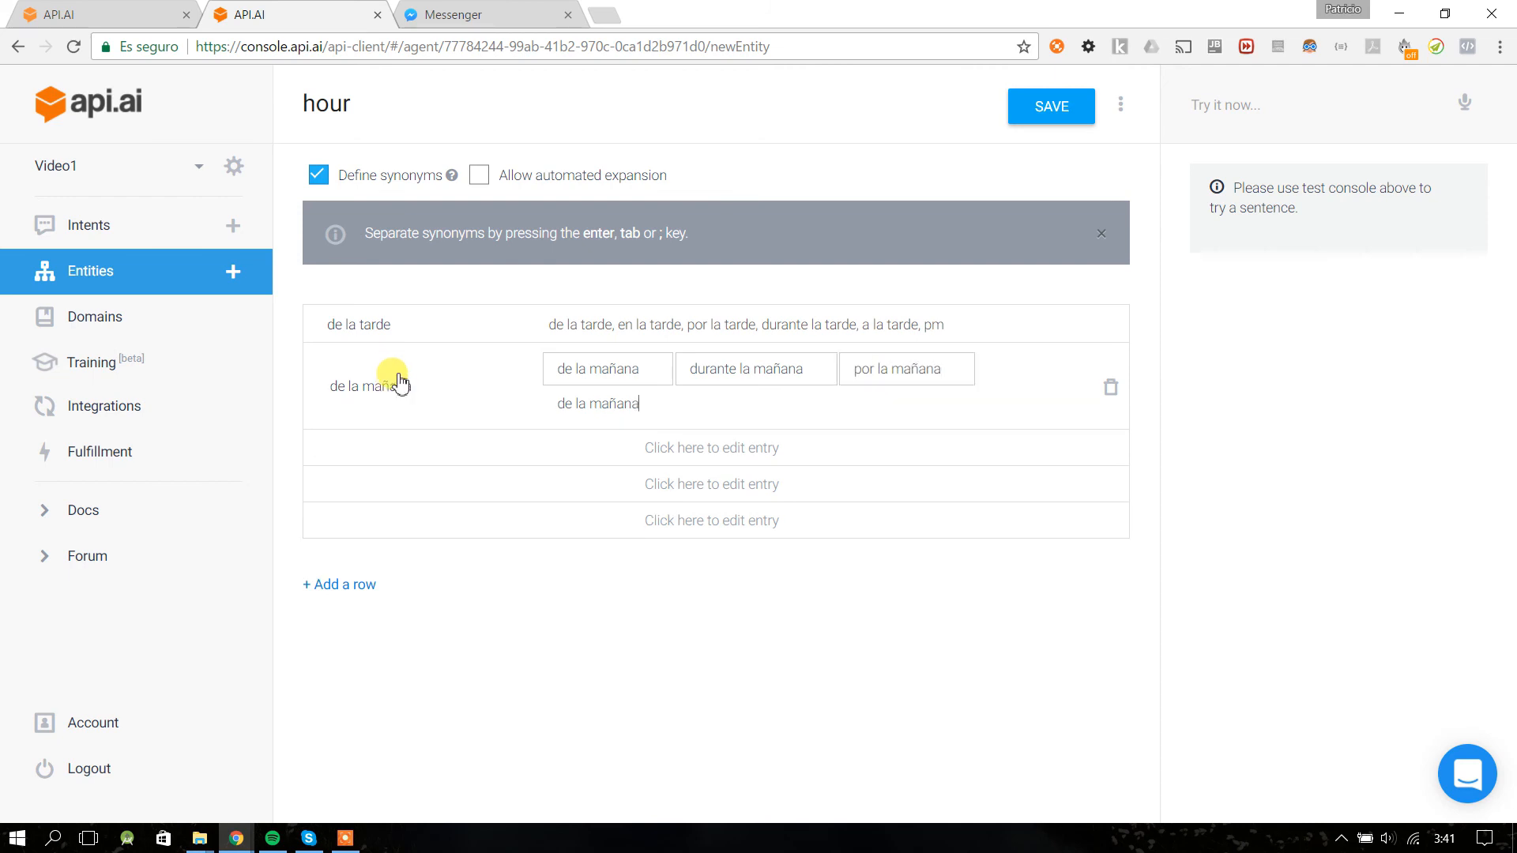
{"action": "key", "text": "Tab"}
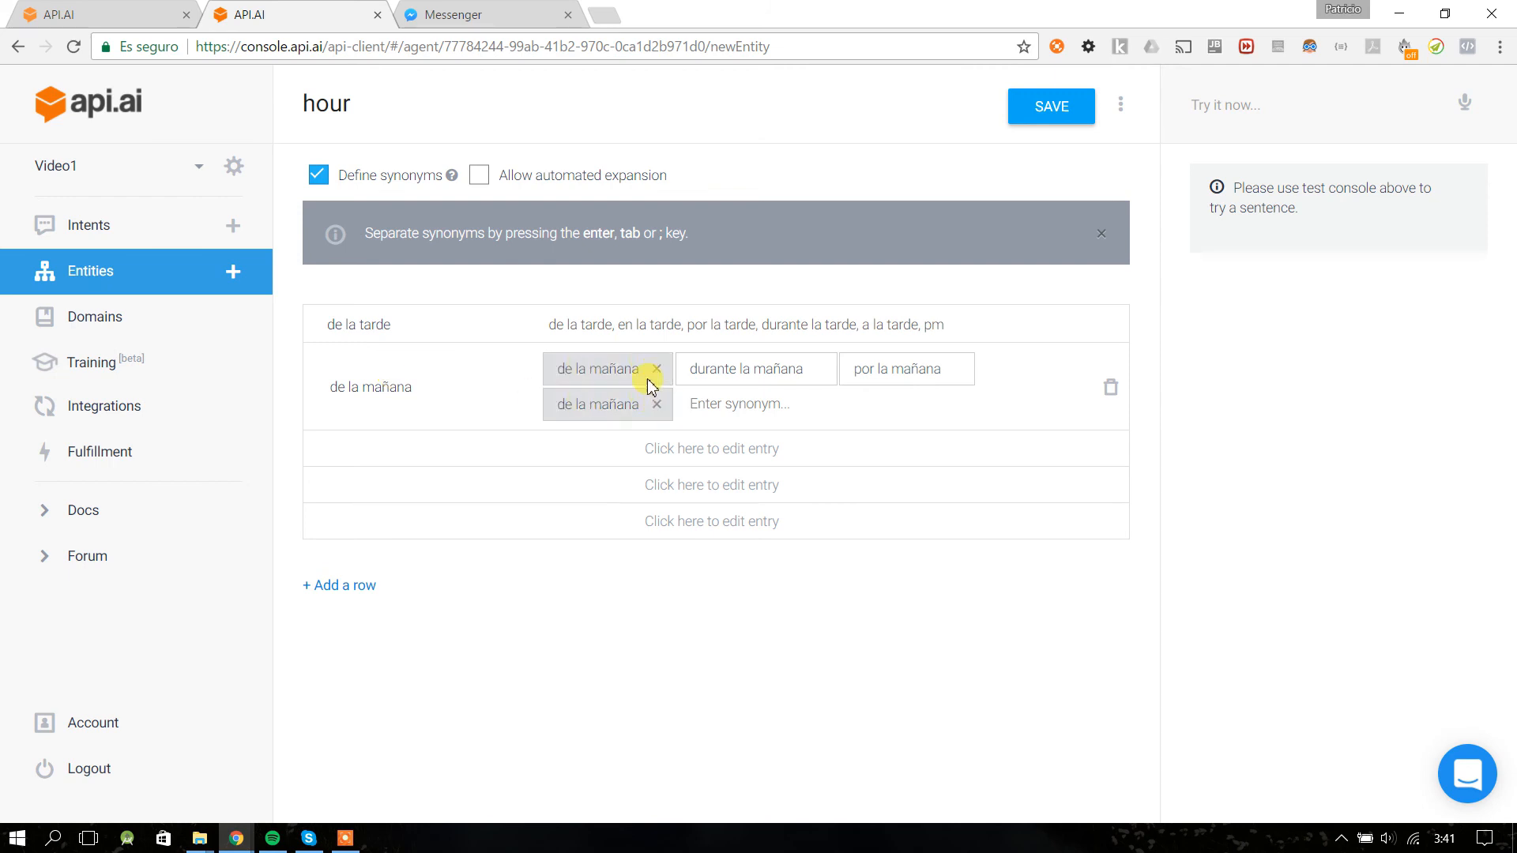
{"action": "left_click", "coordinate": [657, 404]}
- Remove and re-enter the "de la mañana" synonym in the morning entry, and add the synonym "am"
{"action": "left_click", "coordinate": [656, 369]}
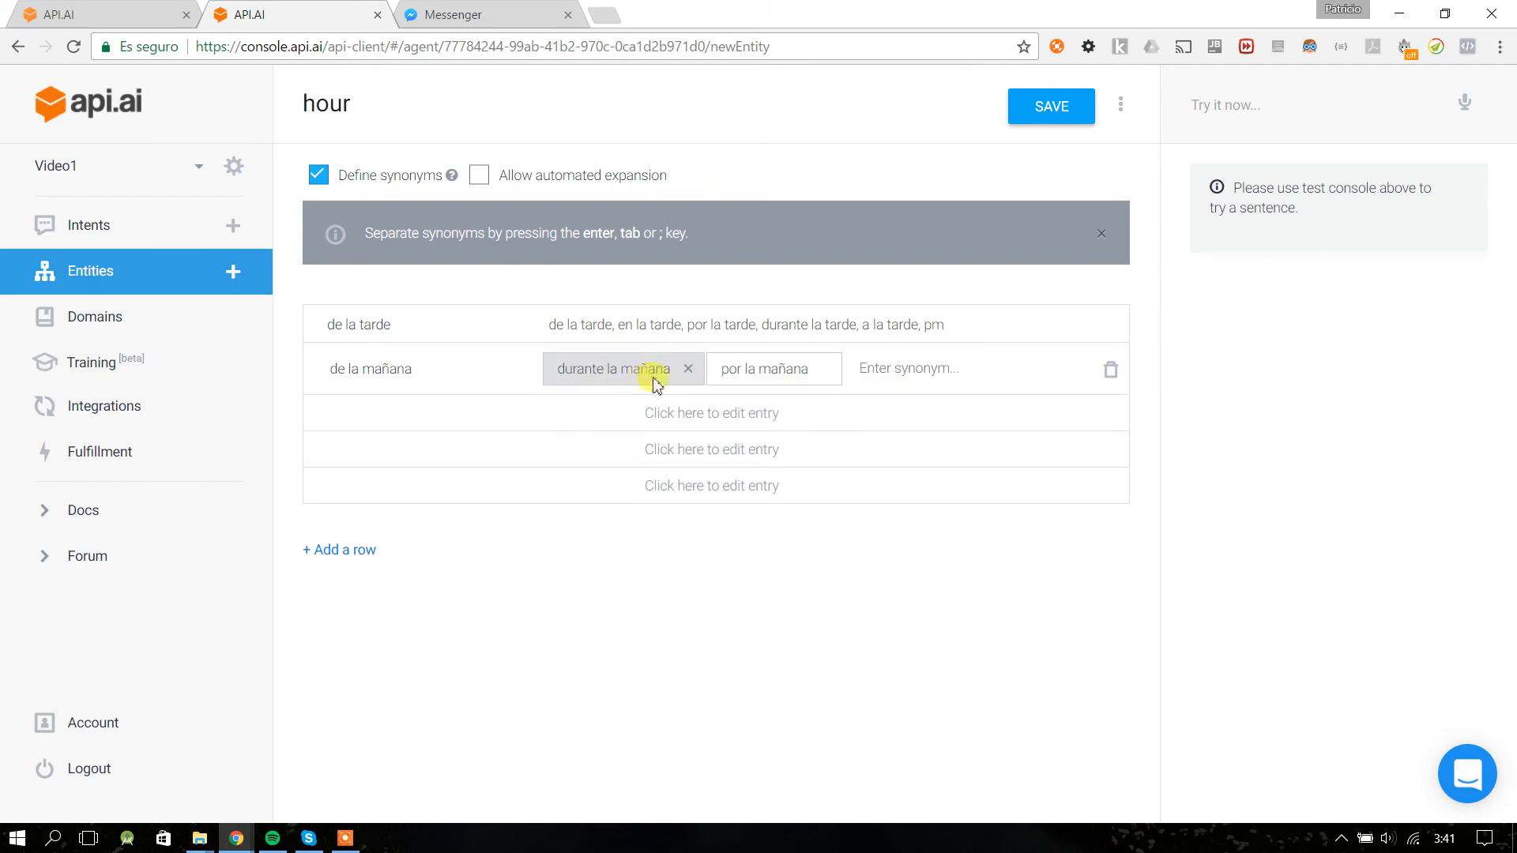
{"action": "left_click", "coordinate": [872, 366]}
{"action": "type", "text": "de"}
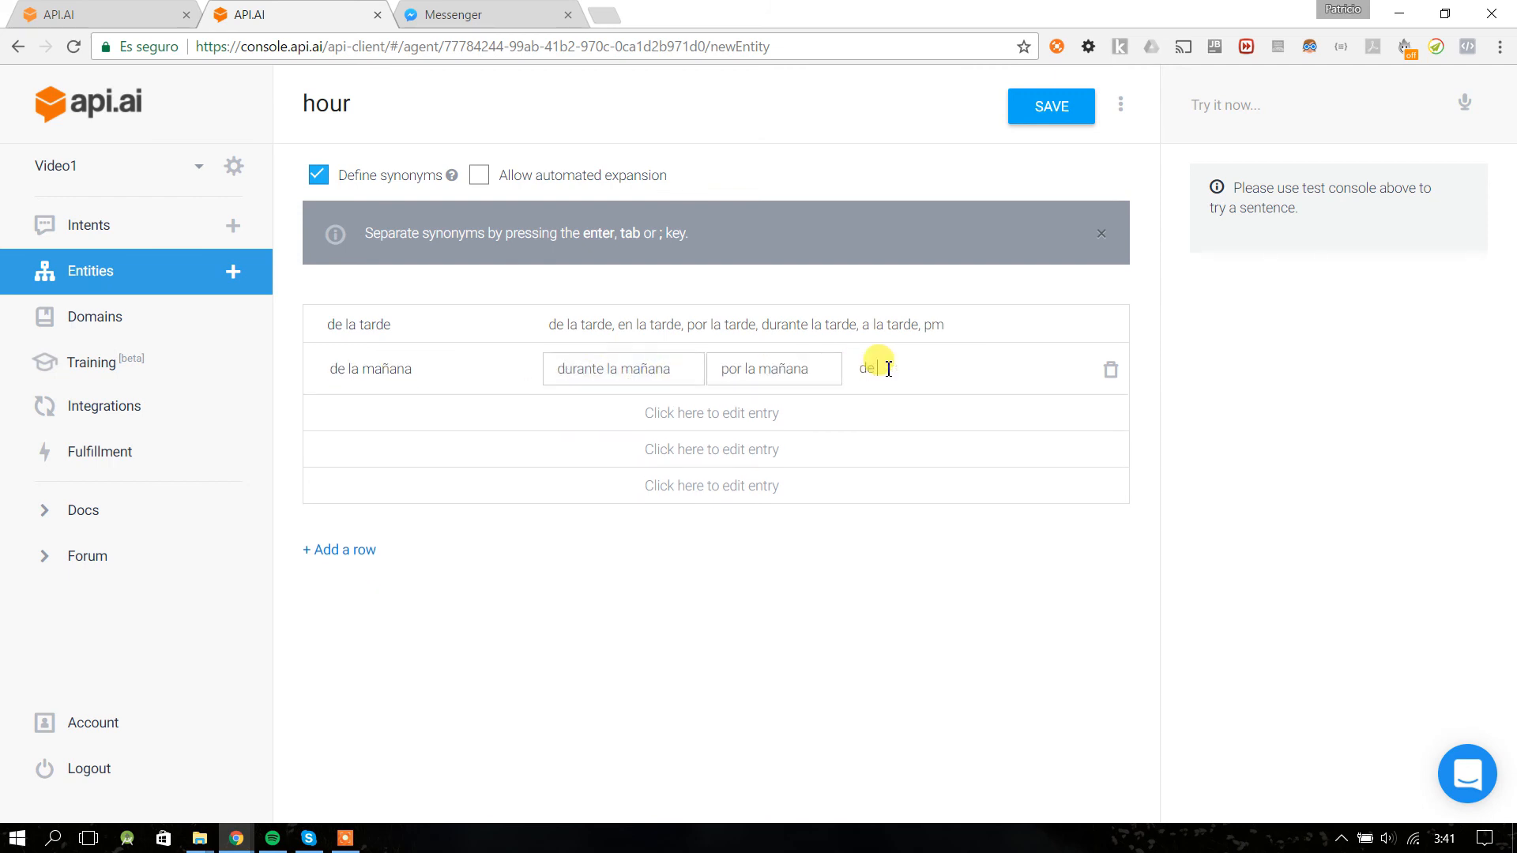
{"action": "type", "text": " la mañana"}
{"action": "key", "text": "Return"}
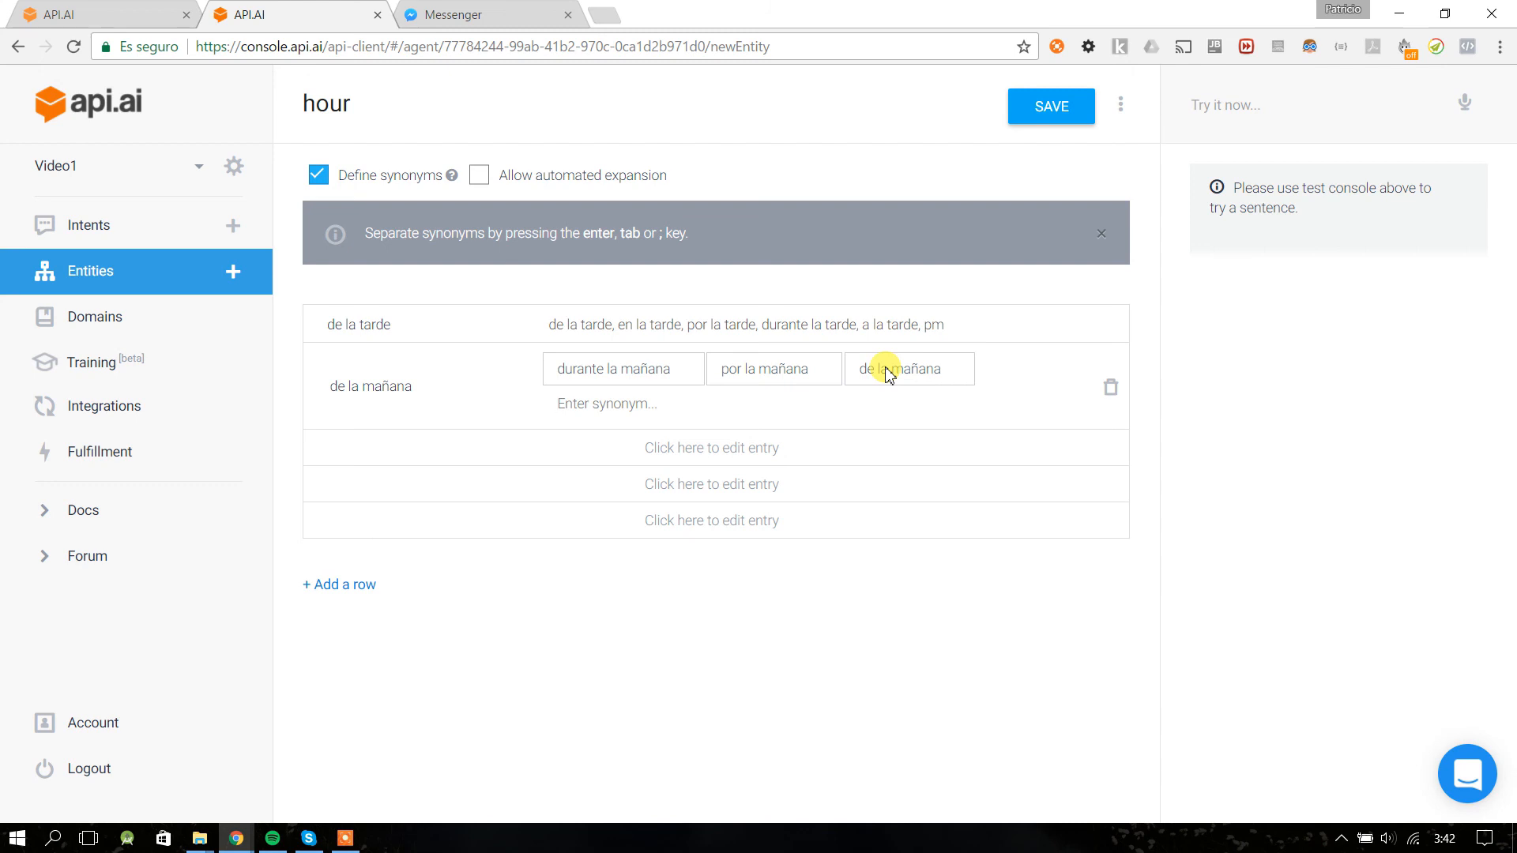
{"action": "type", "text": "am"}
{"action": "key", "text": "Return"}
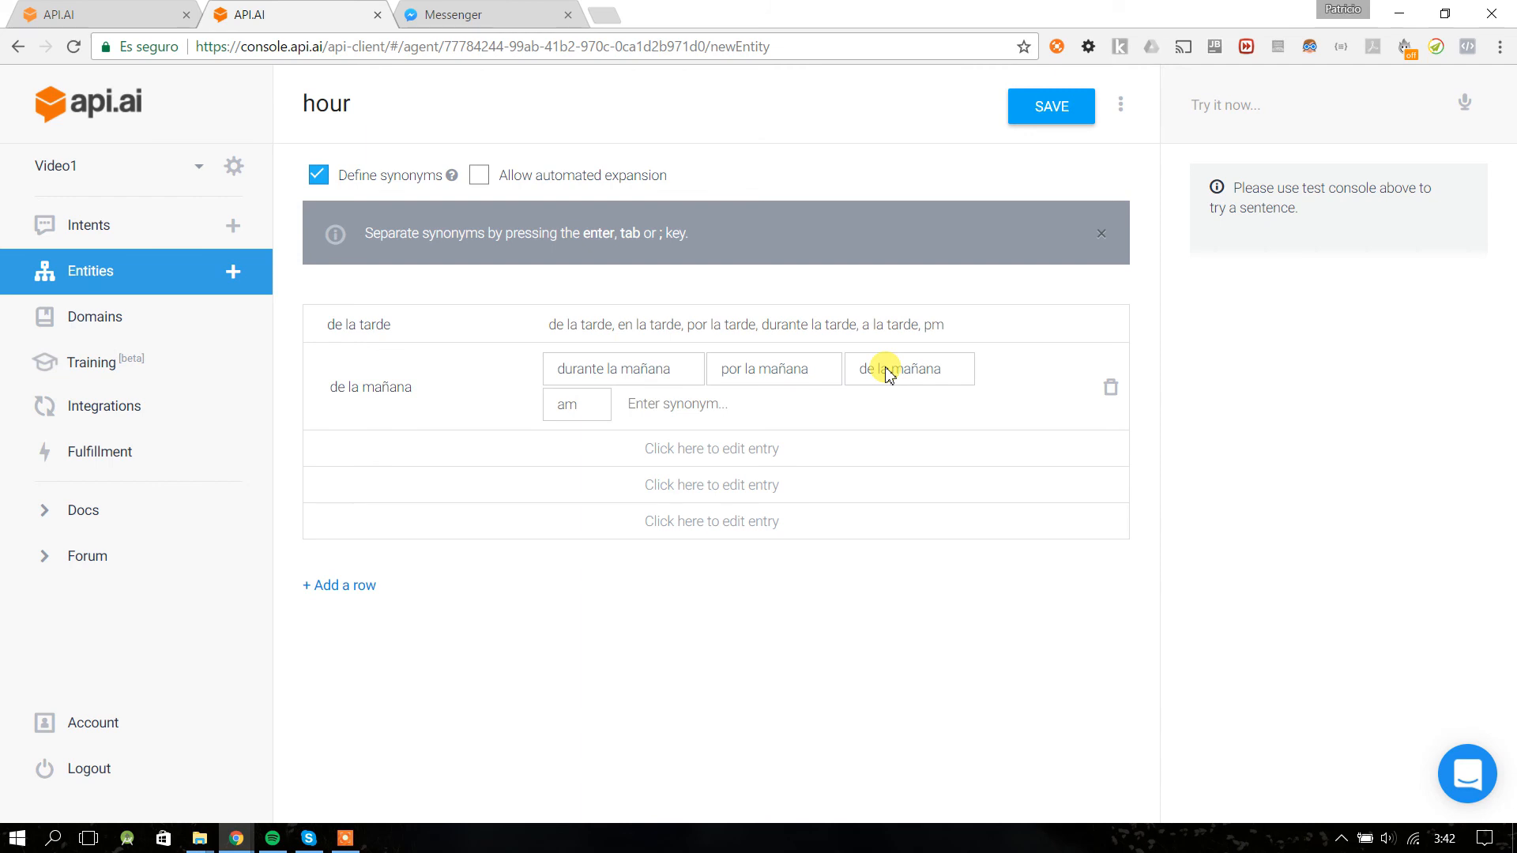
- Add a third reference value "en la noche" to the hour entity with the synonyms "de la noche", "durante la noche" and "por la noche"
{"action": "left_click", "coordinate": [363, 444]}
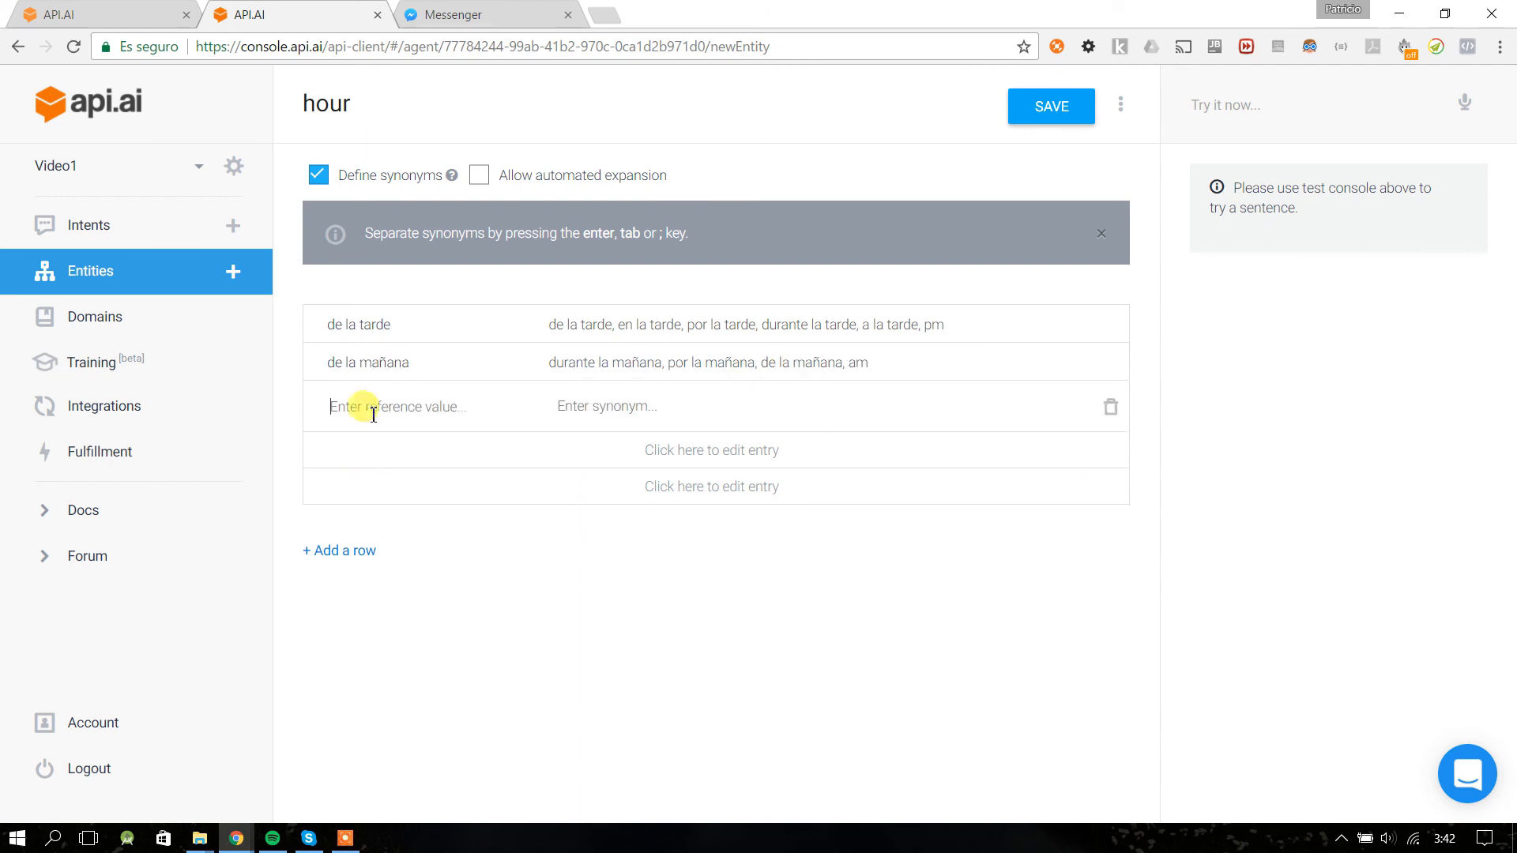
{"action": "type", "text": "en la noche"}
{"action": "key", "text": "Tab"}
{"action": "type", "text": "de la"}
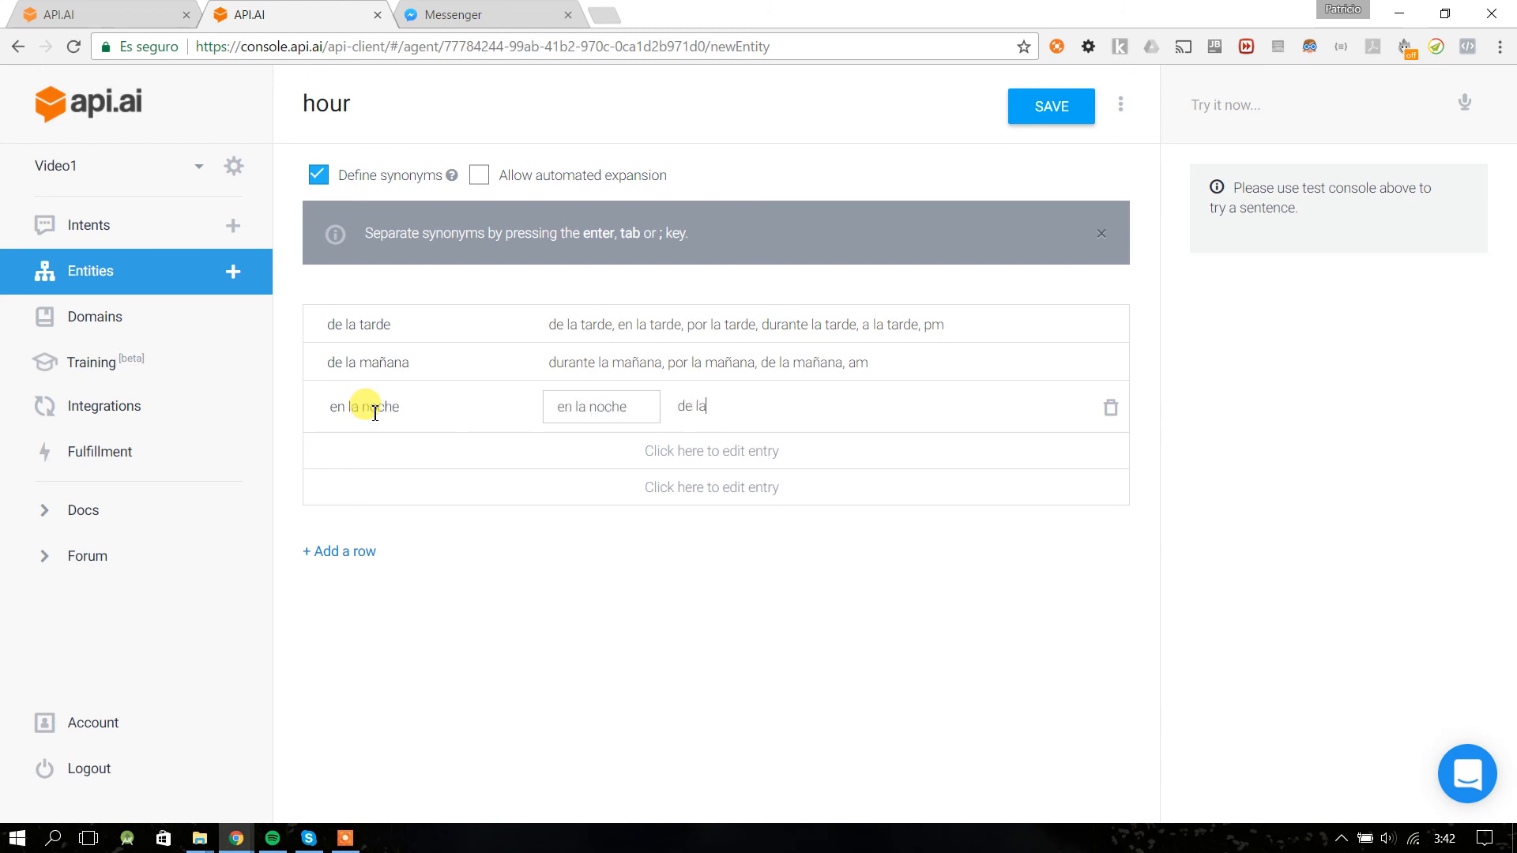
{"action": "type", "text": " noche durante"}
{"action": "key", "text": "BackSpace"}
{"action": "key", "text": "BackSpace"}
{"action": "key", "text": "BackSpace"}
{"action": "key", "text": "BackSpace"}
{"action": "key", "text": "BackSpace"}
{"action": "key", "text": "Return"}
{"action": "type", "text": "durante la noche"}
{"action": "key", "text": "Return"}
{"action": "type", "text": "por la noche"}
{"action": "key", "text": "Return"}
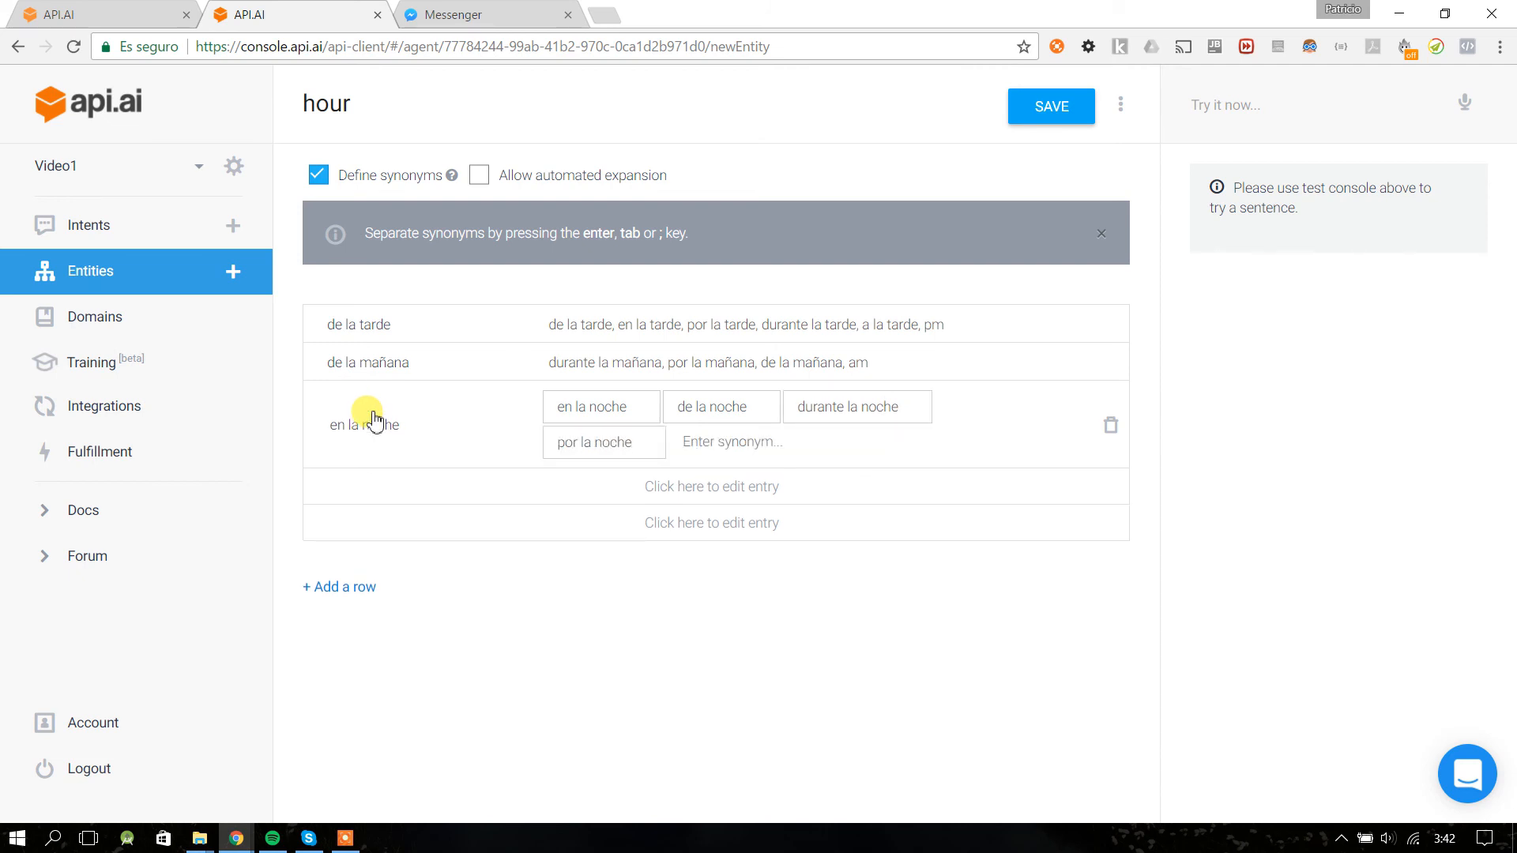
- Add a fourth reference value "en la madrugada" to the hour entity with the synonyms "por la madrugada" and "de la madrugada"
{"action": "left_click", "coordinate": [412, 499]}
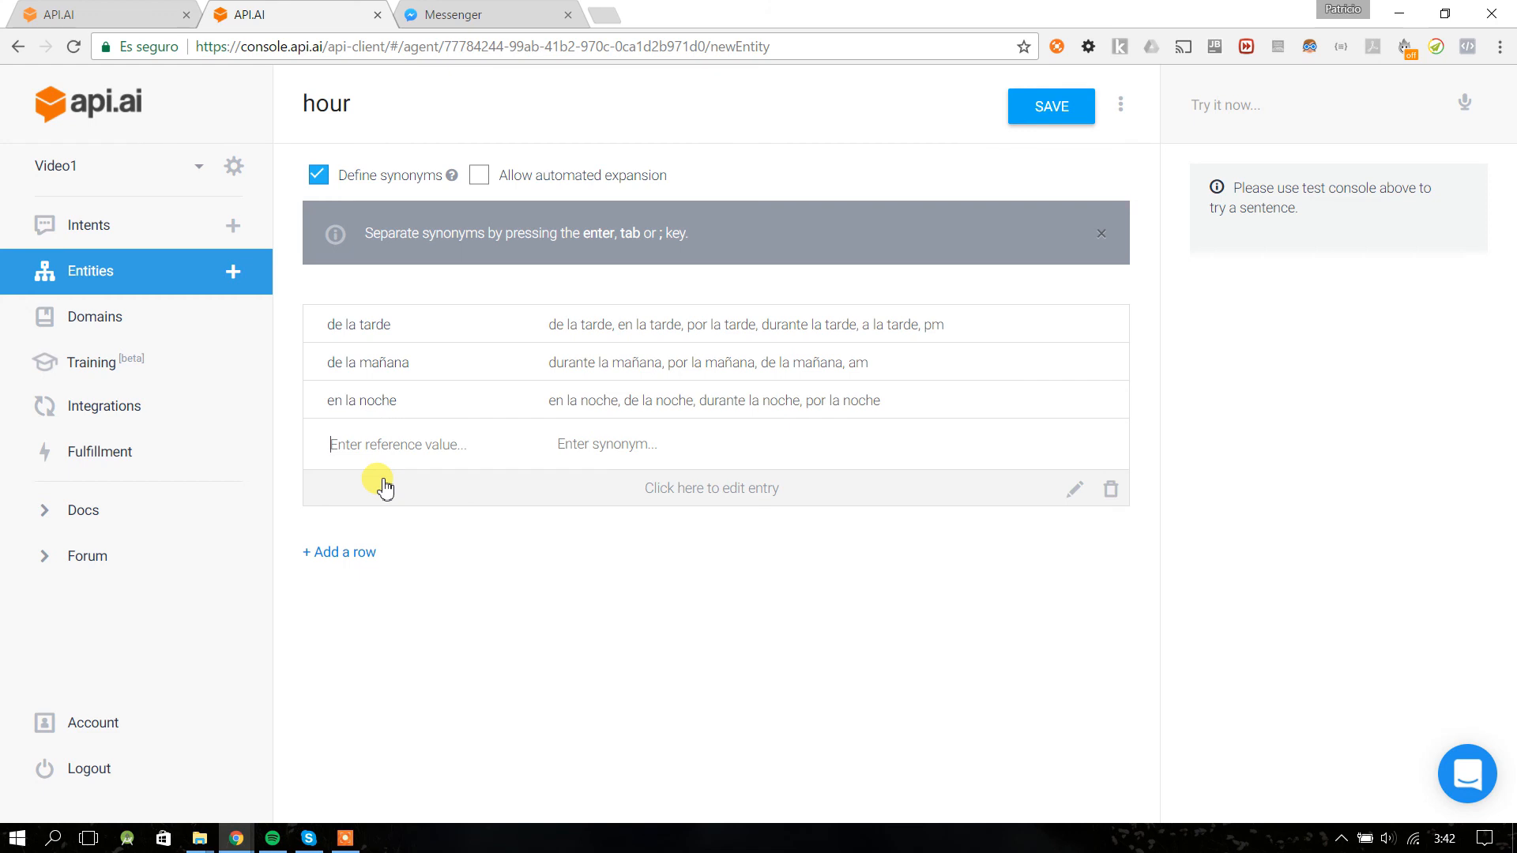
{"action": "type", "text": "en la madr"}
{"action": "type", "text": "ida"}
{"action": "key", "text": "BackSpace"}
{"action": "key", "text": "BackSpace"}
{"action": "key", "text": "BackSpace"}
{"action": "type", "text": "ugada"}
{"action": "key", "text": "Tab"}
{"action": "type", "text": "por la madrugada"}
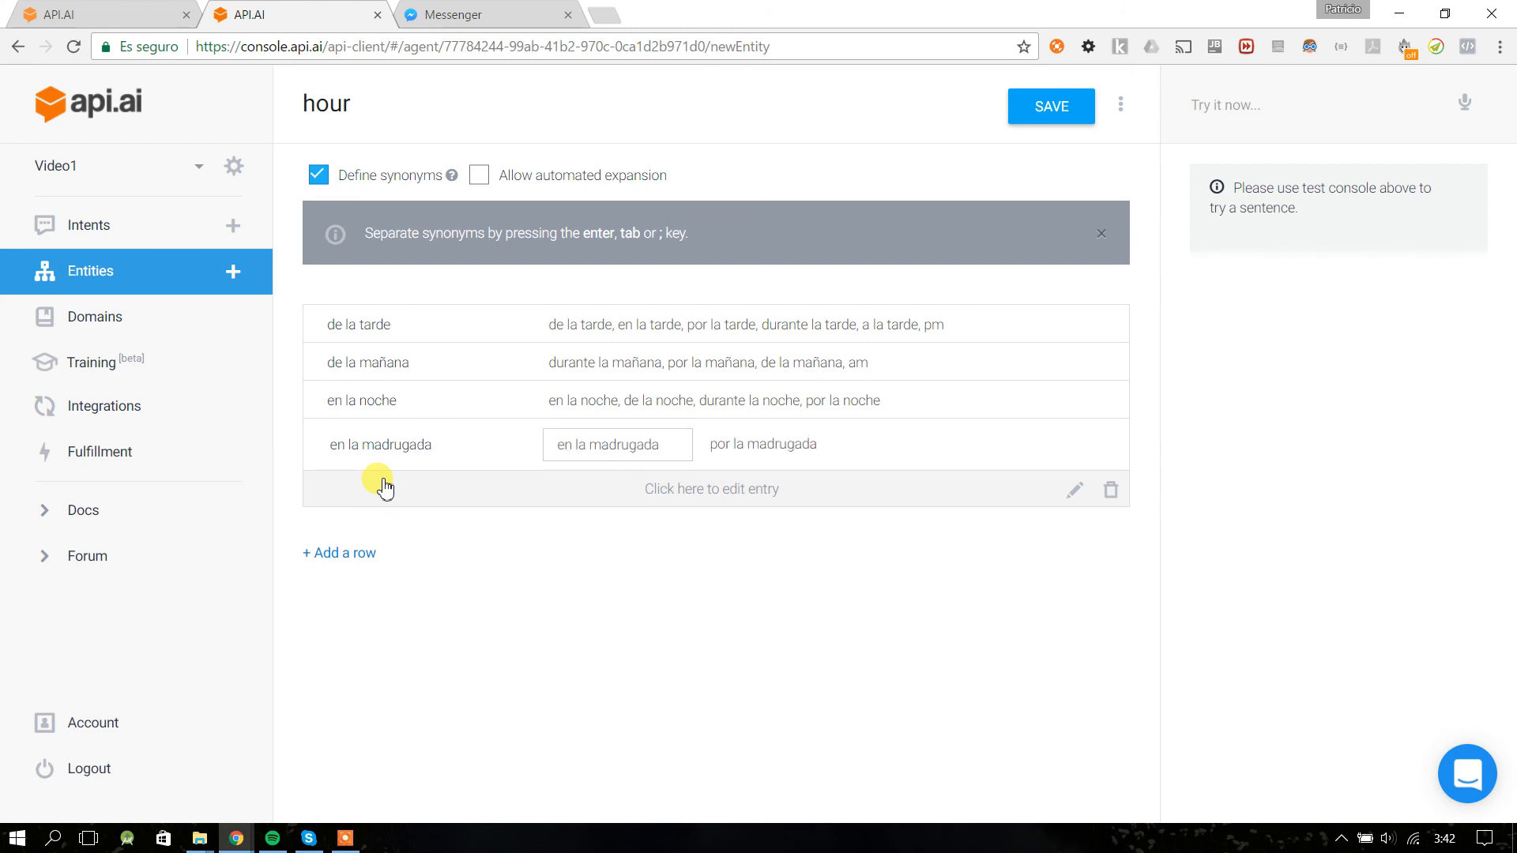
{"action": "key", "text": "Tab"}
{"action": "type", "text": "de "}
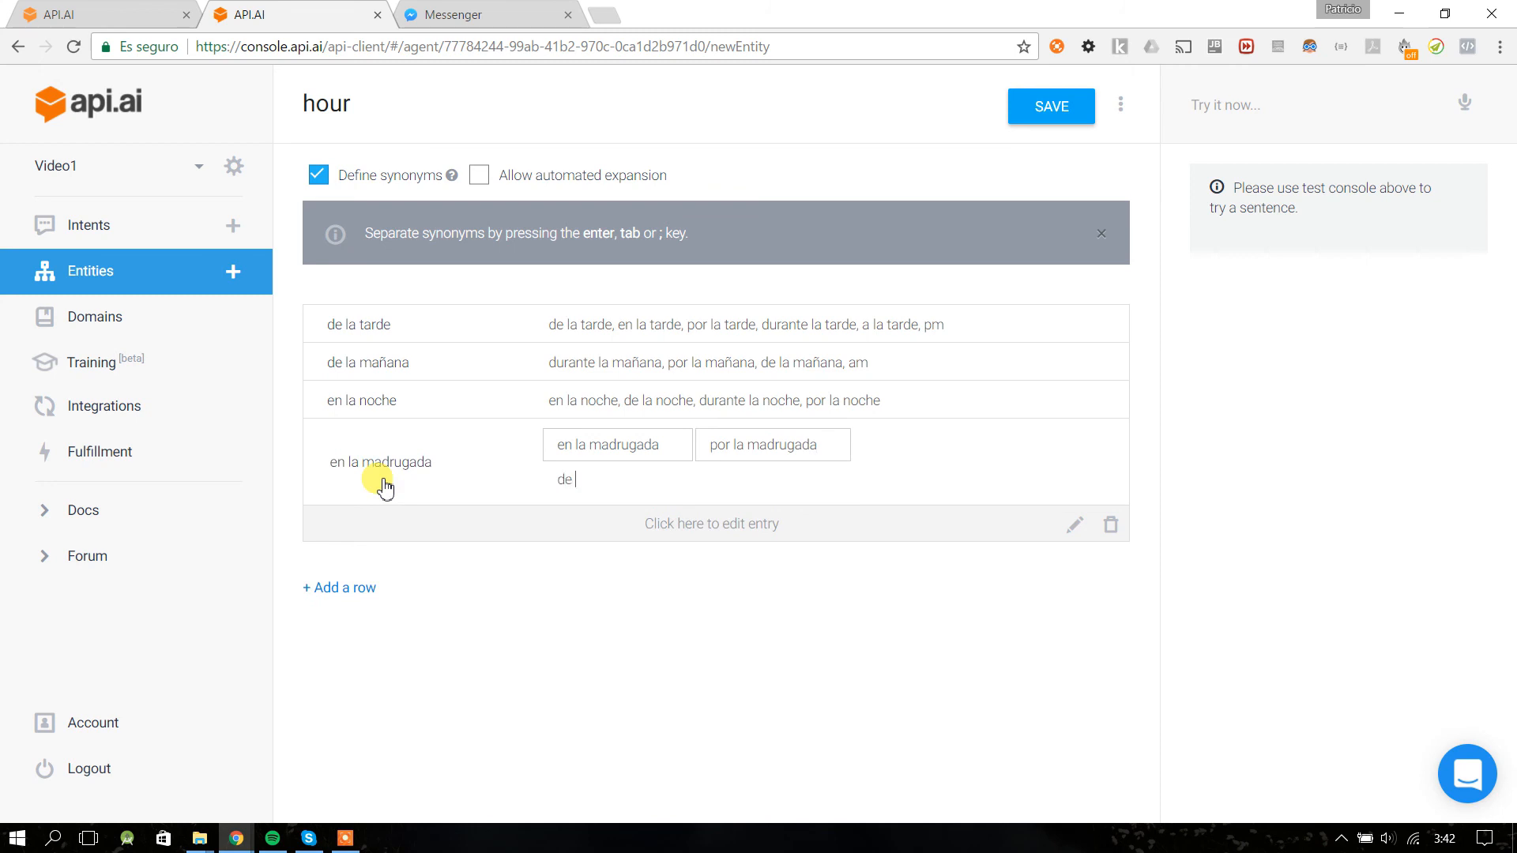
{"action": "type", "text": "la madrugada"}
{"action": "key", "text": "Tab"}
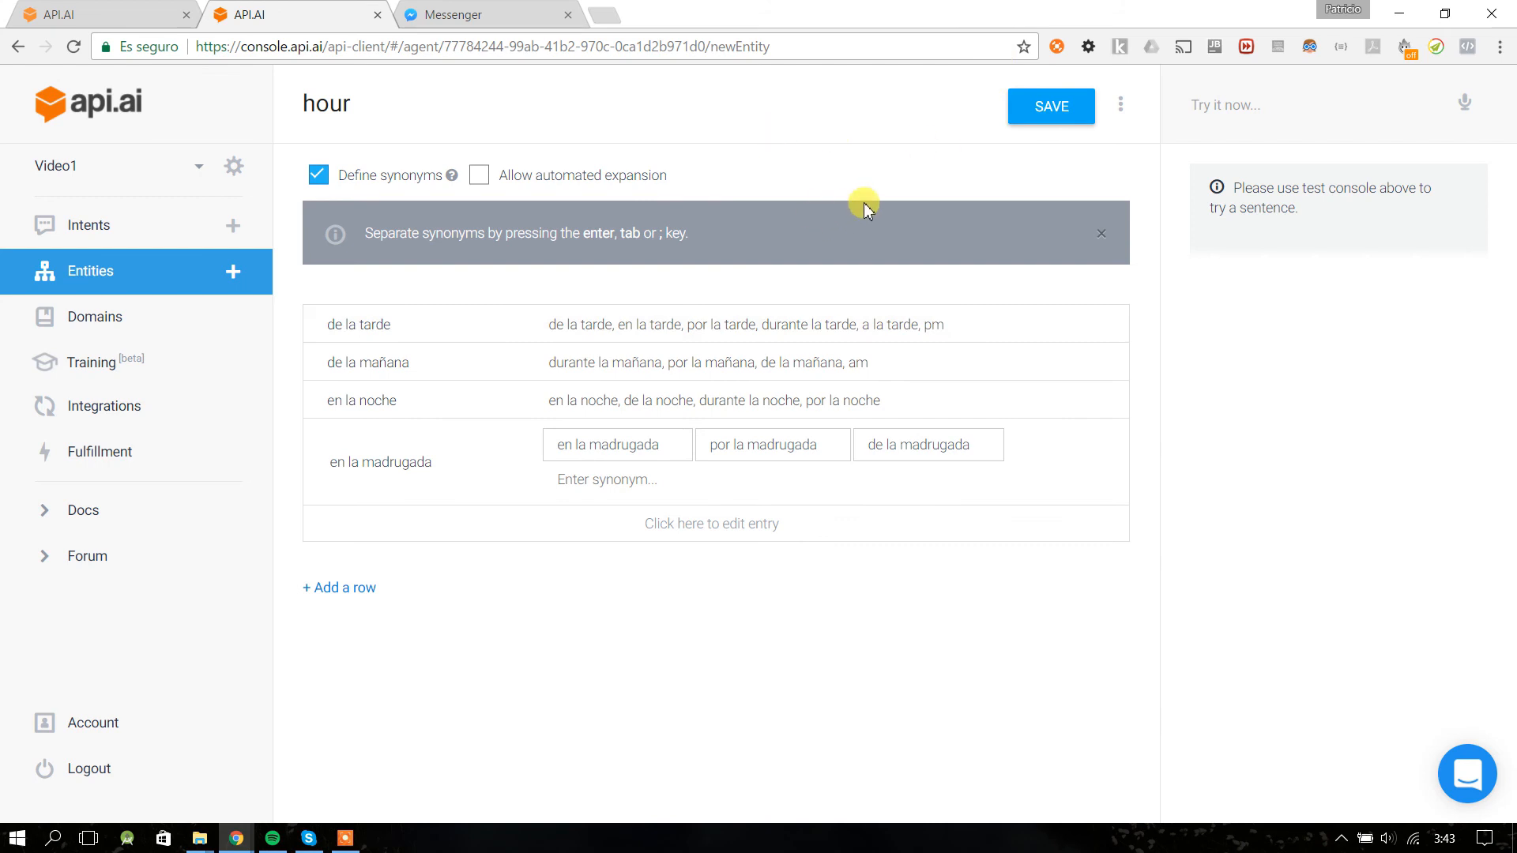
- Save the hour entity
{"action": "left_click", "coordinate": [667, 473]}
{"action": "left_click", "coordinate": [1051, 106]}
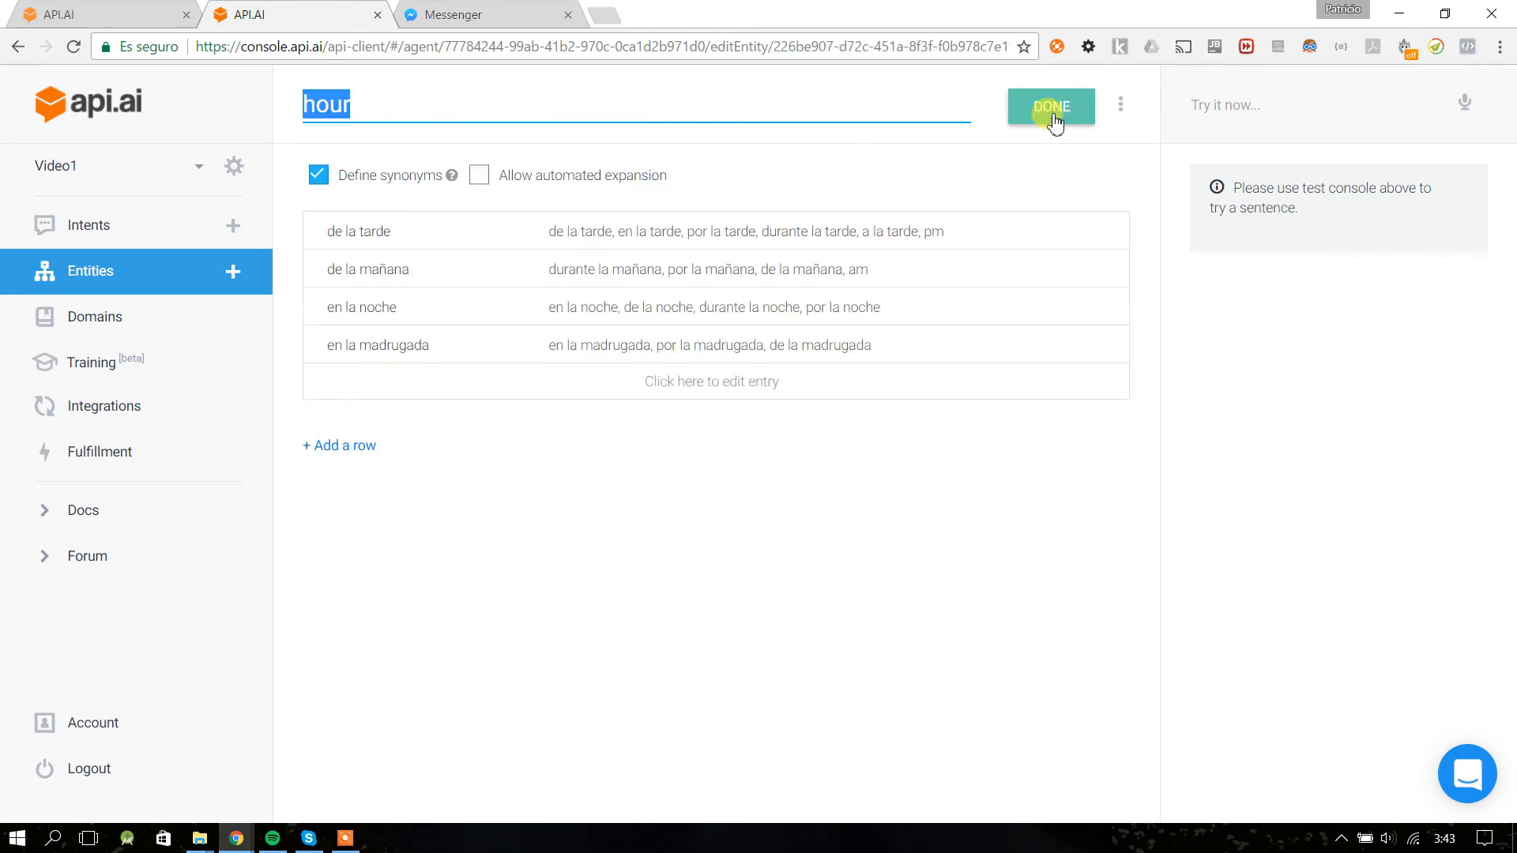
{"action": "left_click_drag", "start_coordinate": [260, 104], "coordinate": [199, 104]}
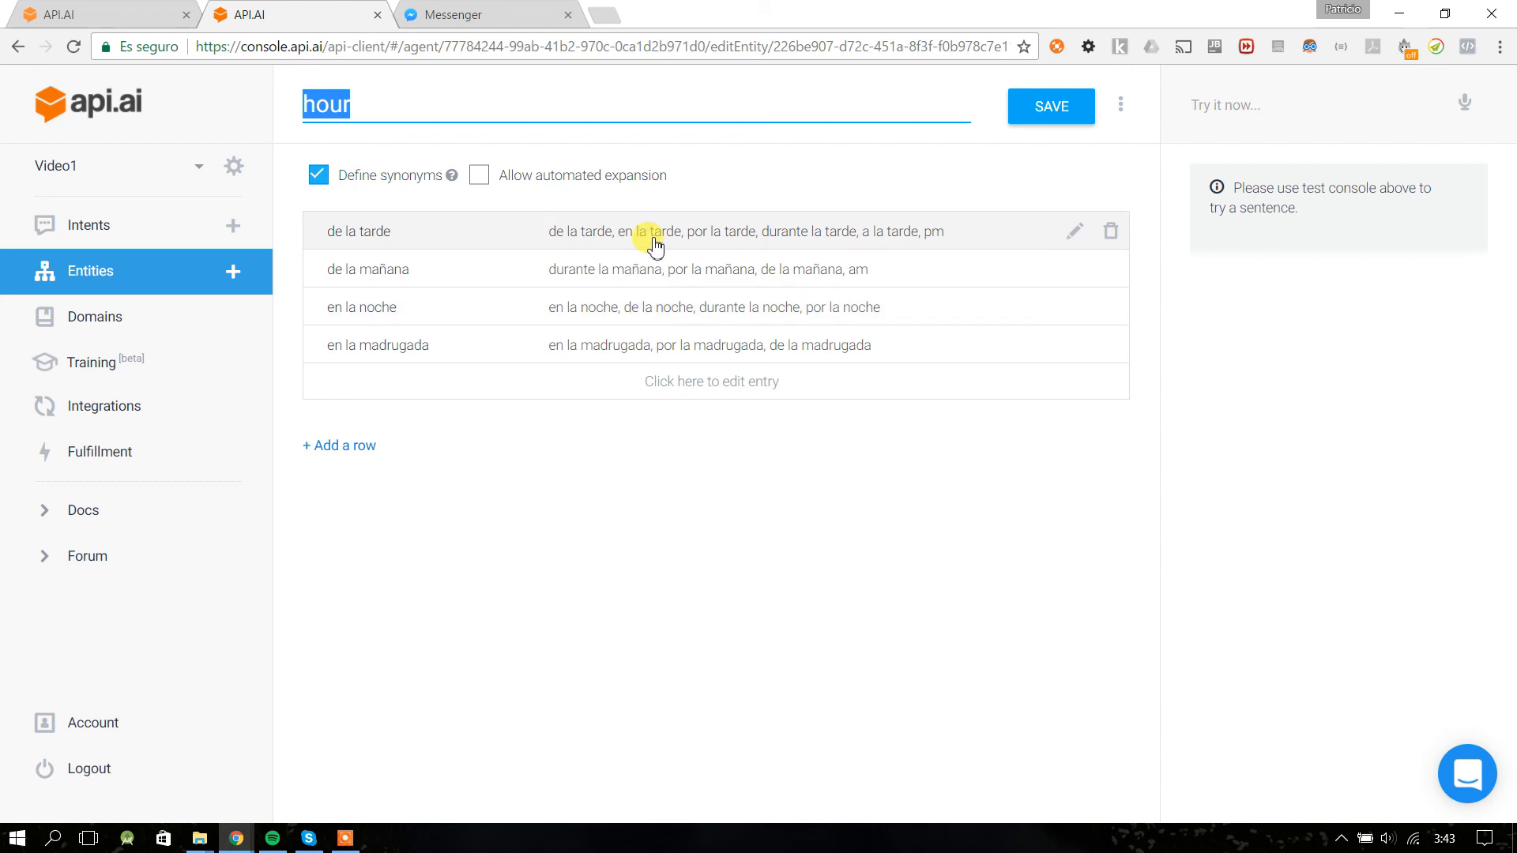
- Examine the weekday, date, month and time-of-day words in the first two put-meeting user expressions
{"action": "left_click", "coordinate": [36, 11]}
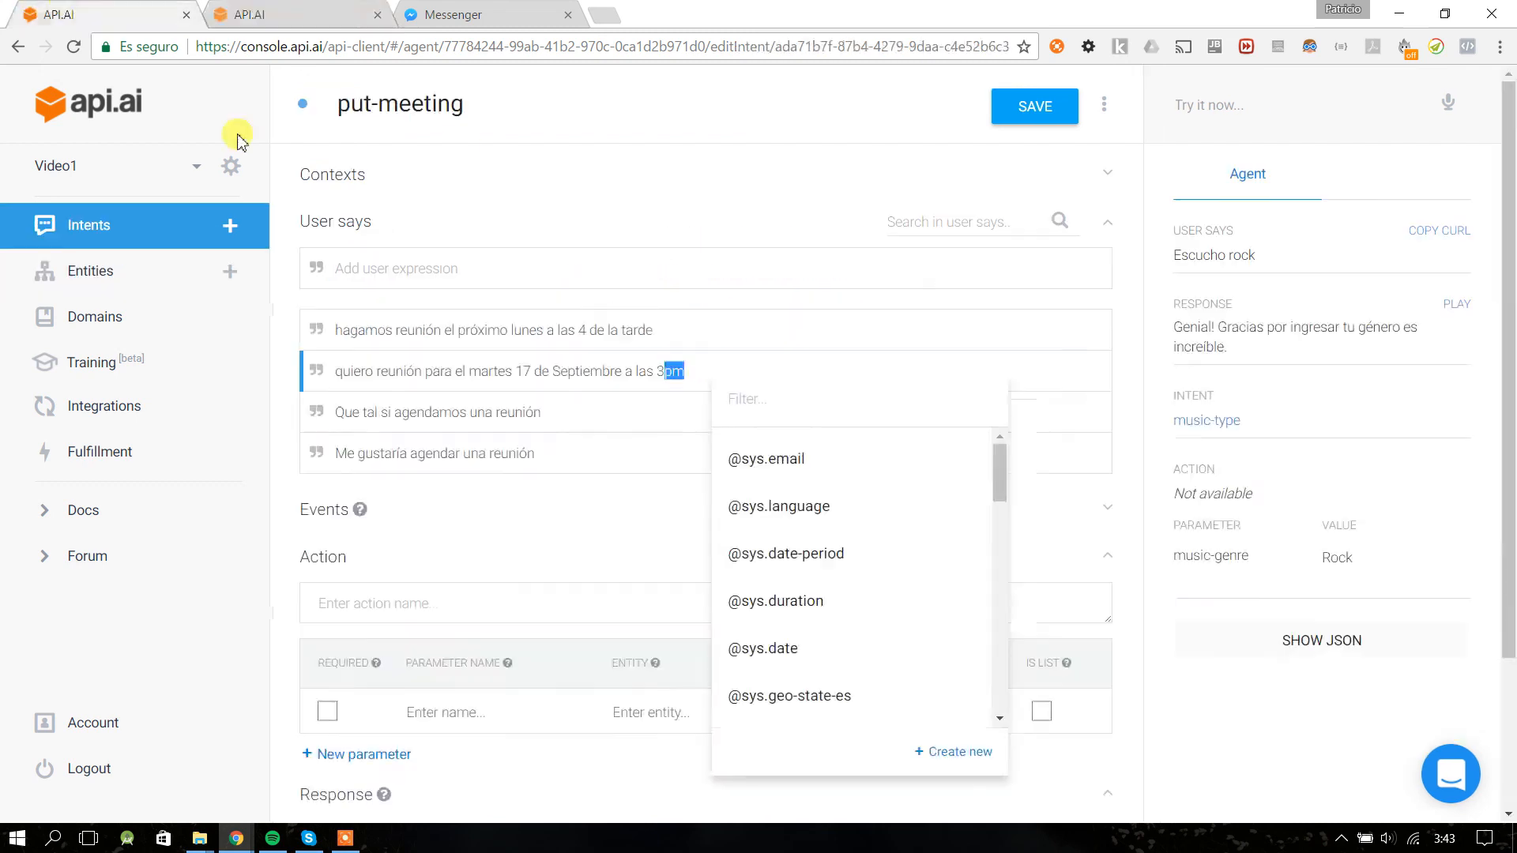
{"action": "double_click", "coordinate": [536, 330]}
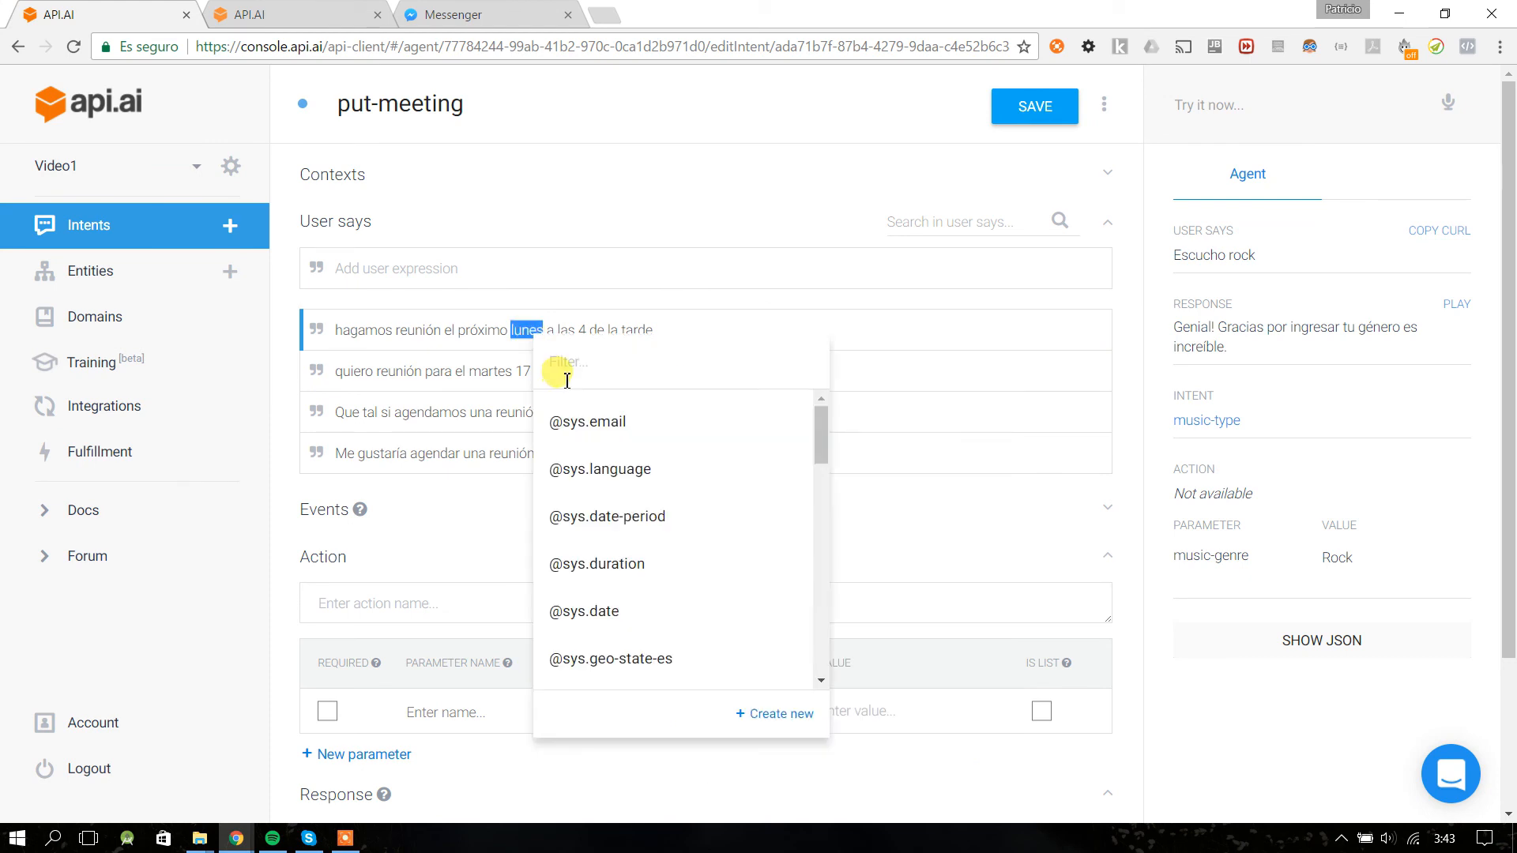
{"action": "double_click", "coordinate": [634, 330]}
{"action": "left_click_drag", "start_coordinate": [589, 331], "coordinate": [703, 333]}
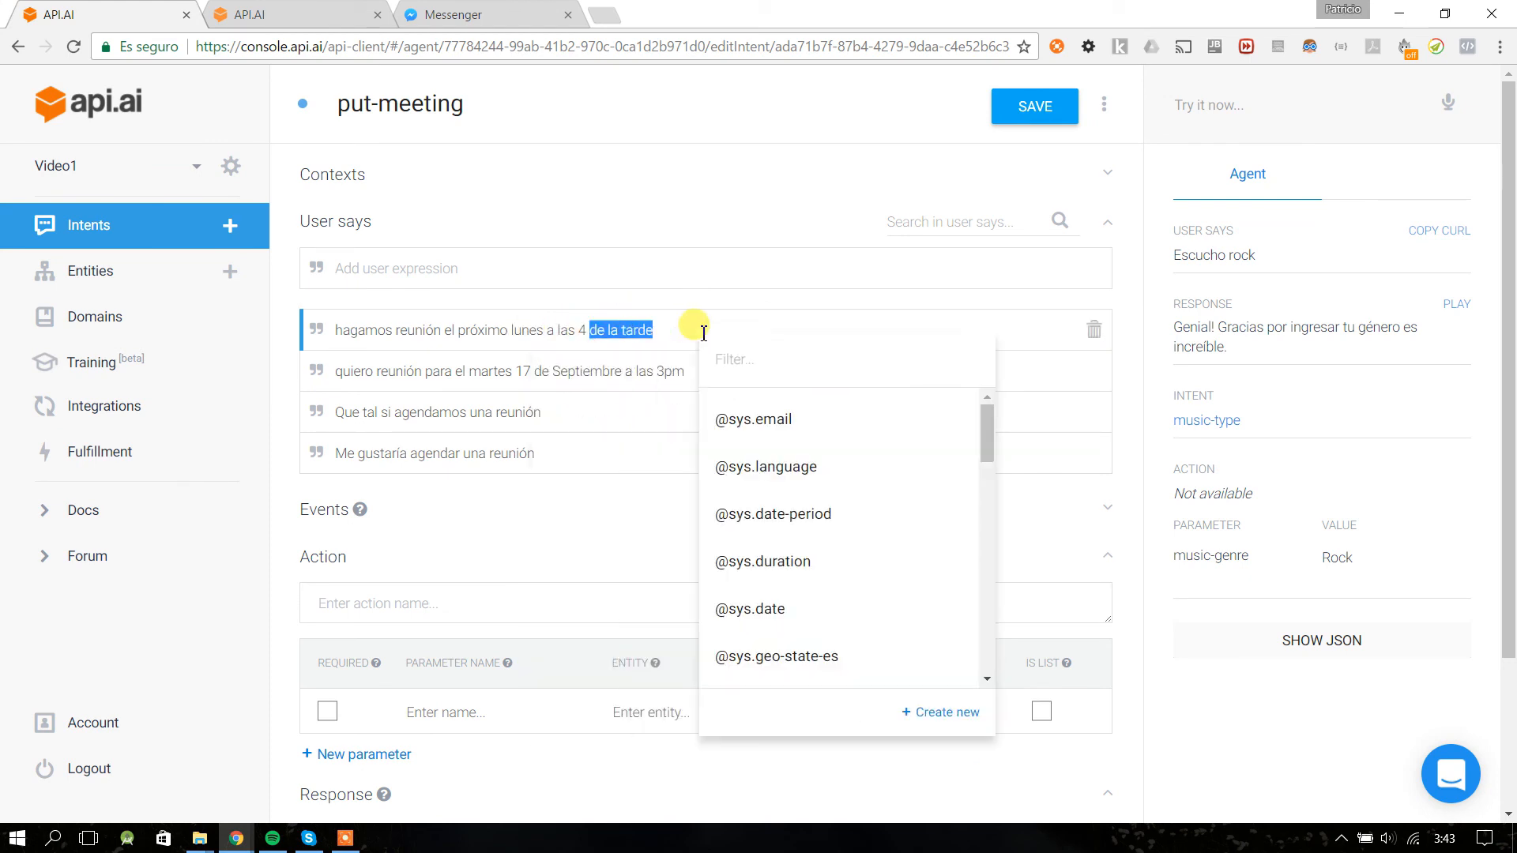
{"action": "left_click", "coordinate": [526, 371]}
{"action": "double_click", "coordinate": [526, 372]}
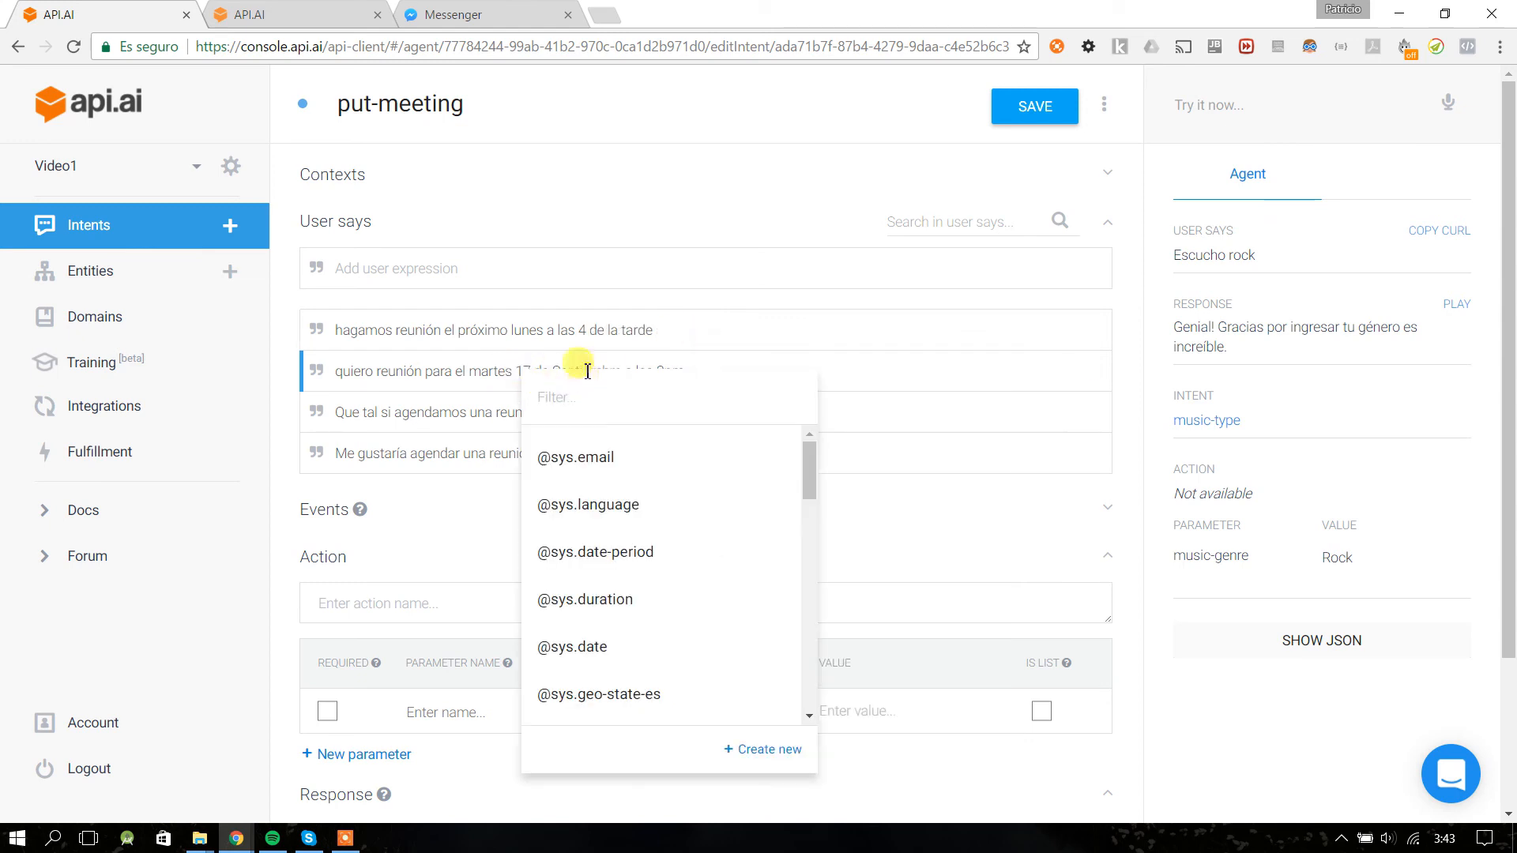
{"action": "double_click", "coordinate": [577, 371]}
{"action": "double_click", "coordinate": [586, 371]}
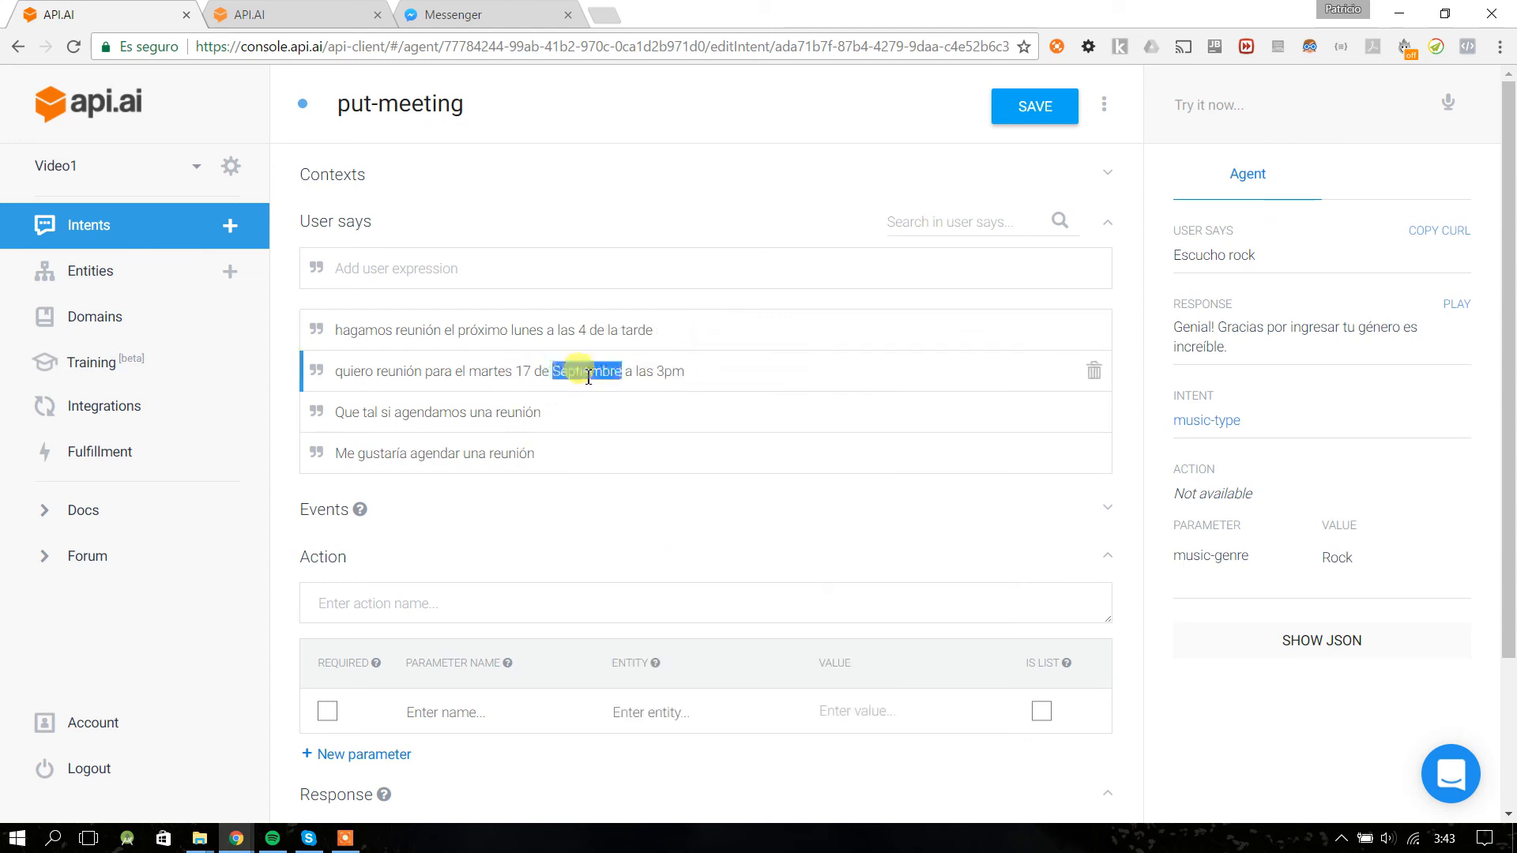
{"action": "left_click", "coordinate": [517, 365]}
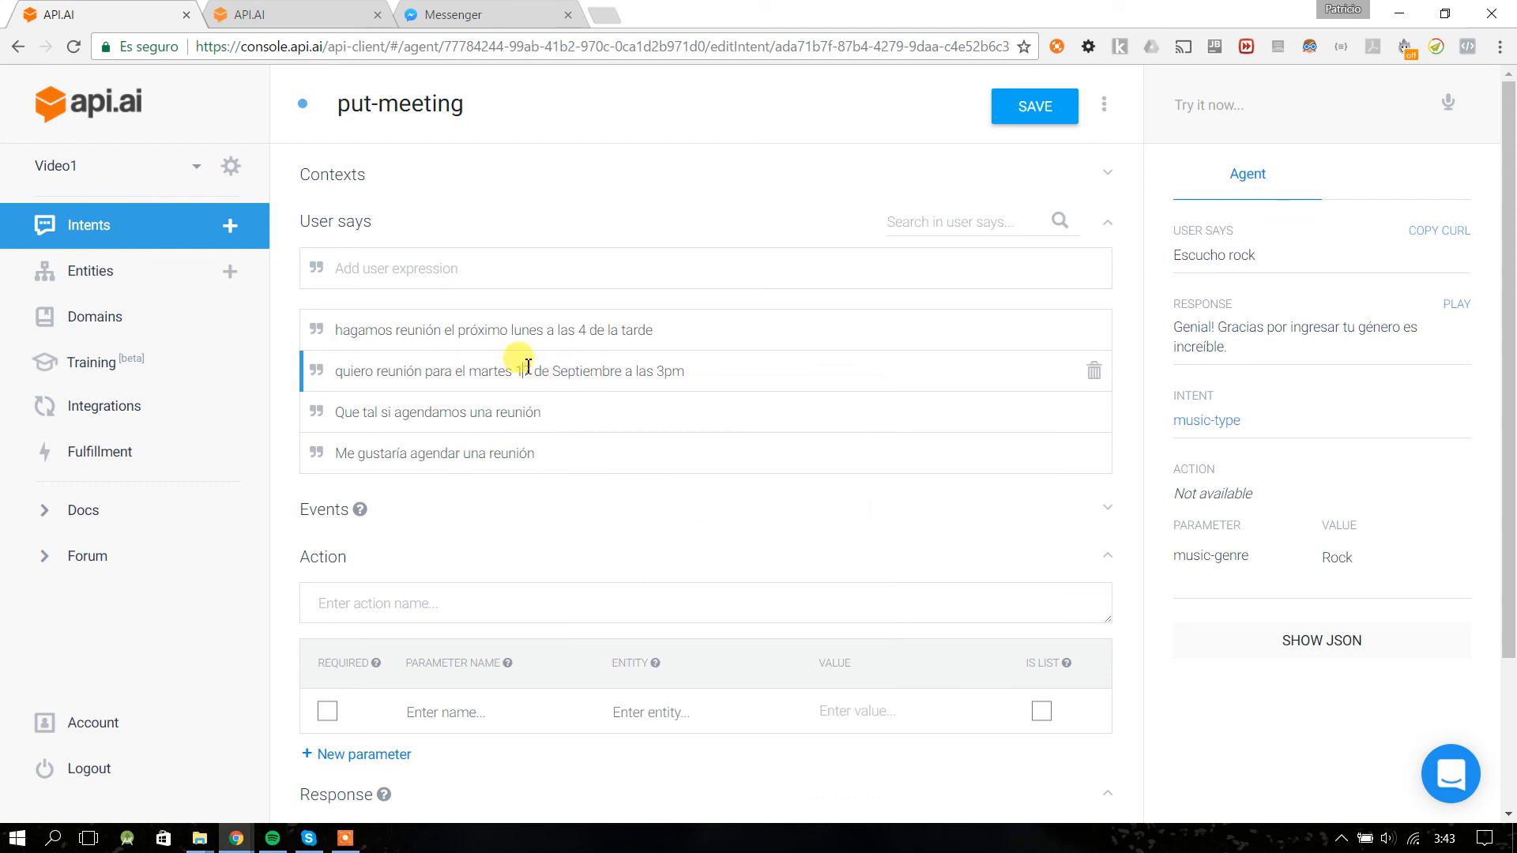
- Start a new entity named "month" with synonym definition turned off
{"action": "left_click", "coordinate": [313, 20]}
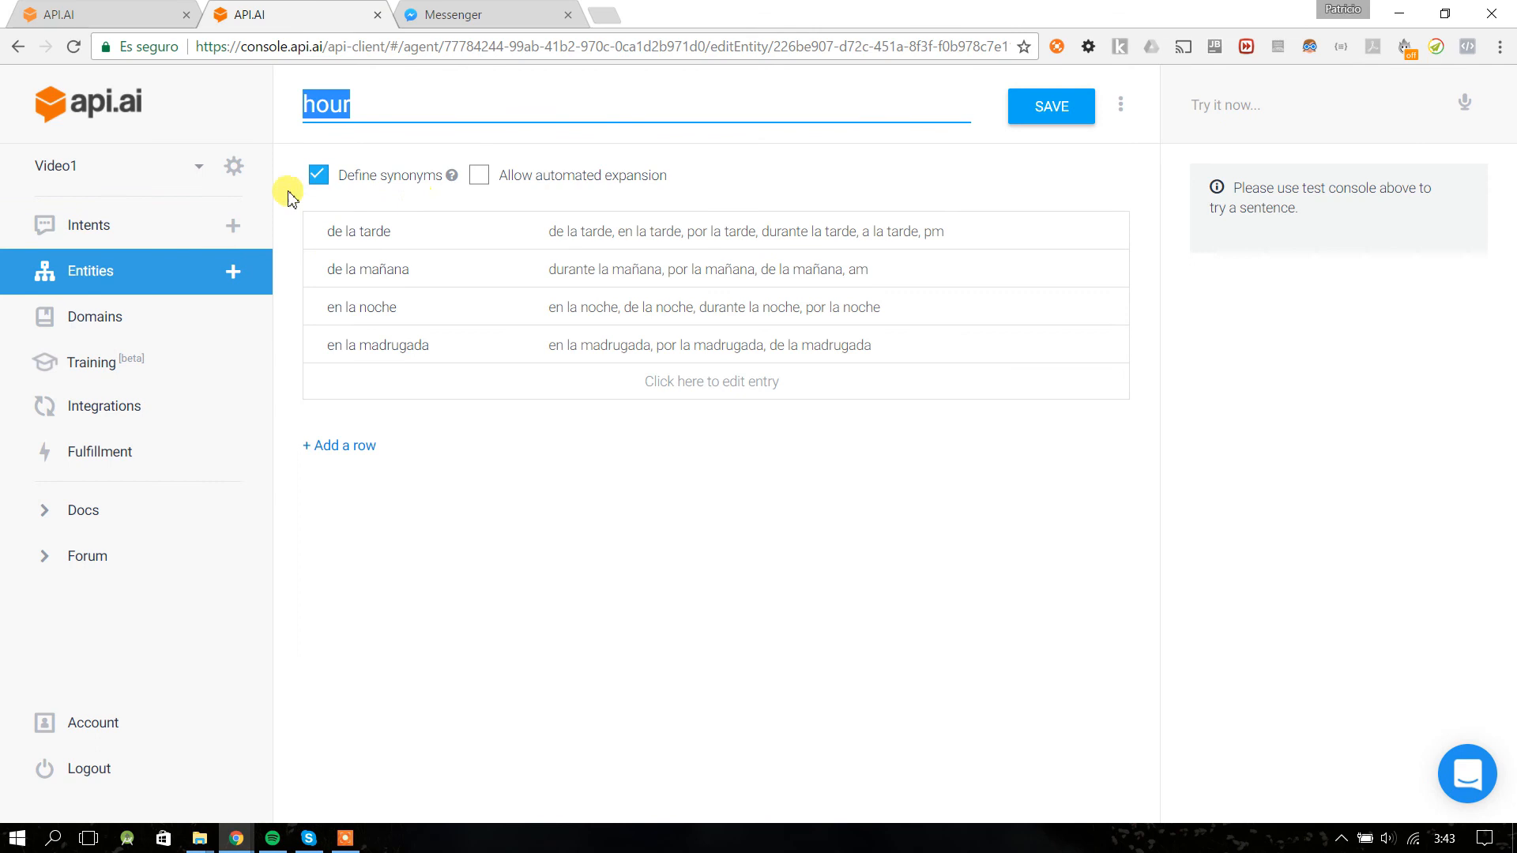
{"action": "left_click", "coordinate": [232, 271]}
{"action": "left_click", "coordinate": [387, 107]}
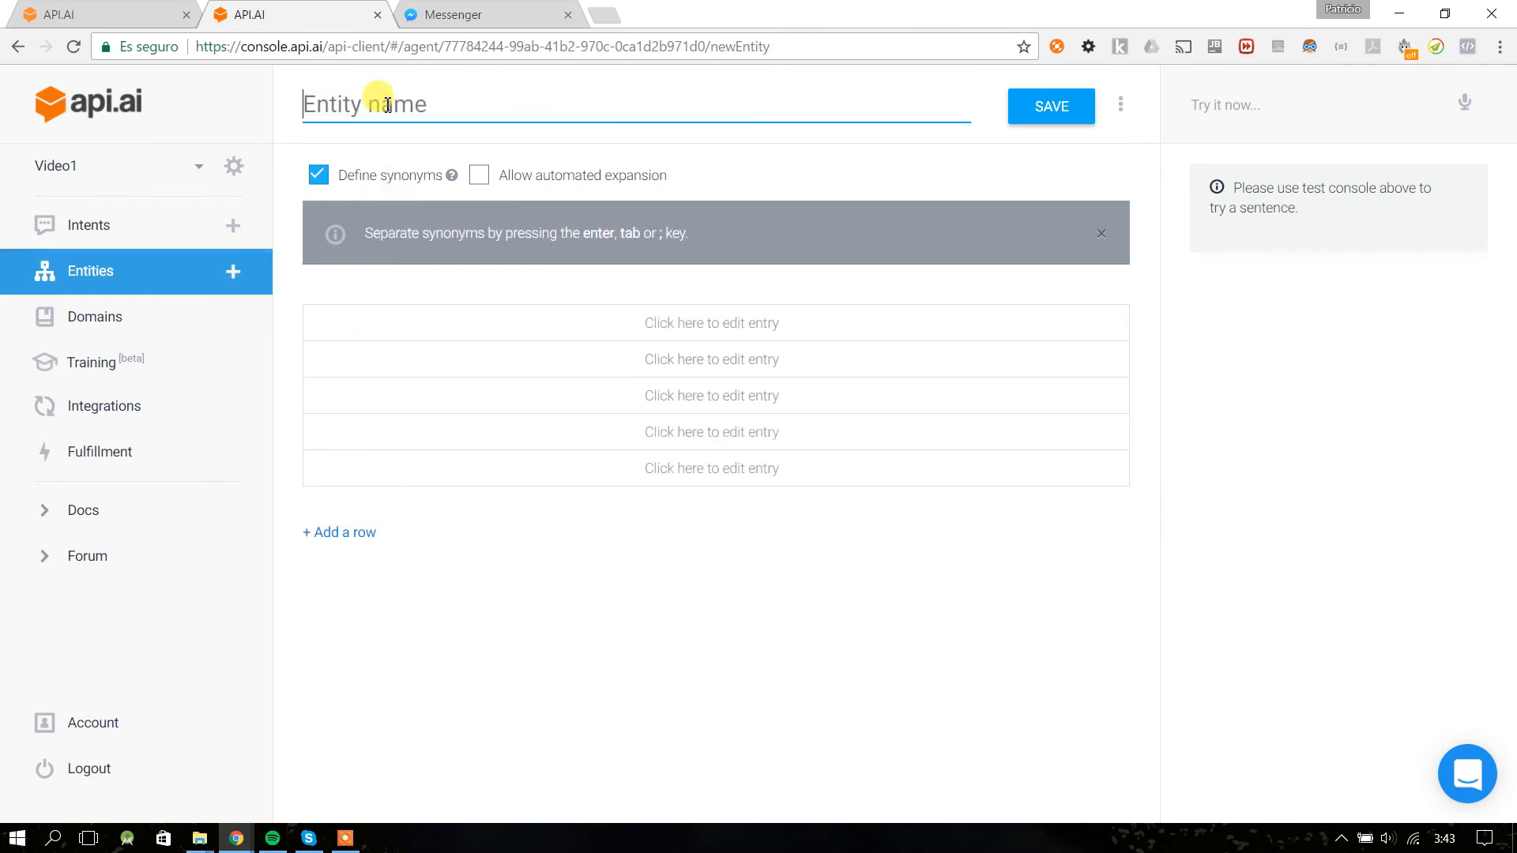
{"action": "type", "text": "month"}
{"action": "left_click", "coordinate": [395, 181]}
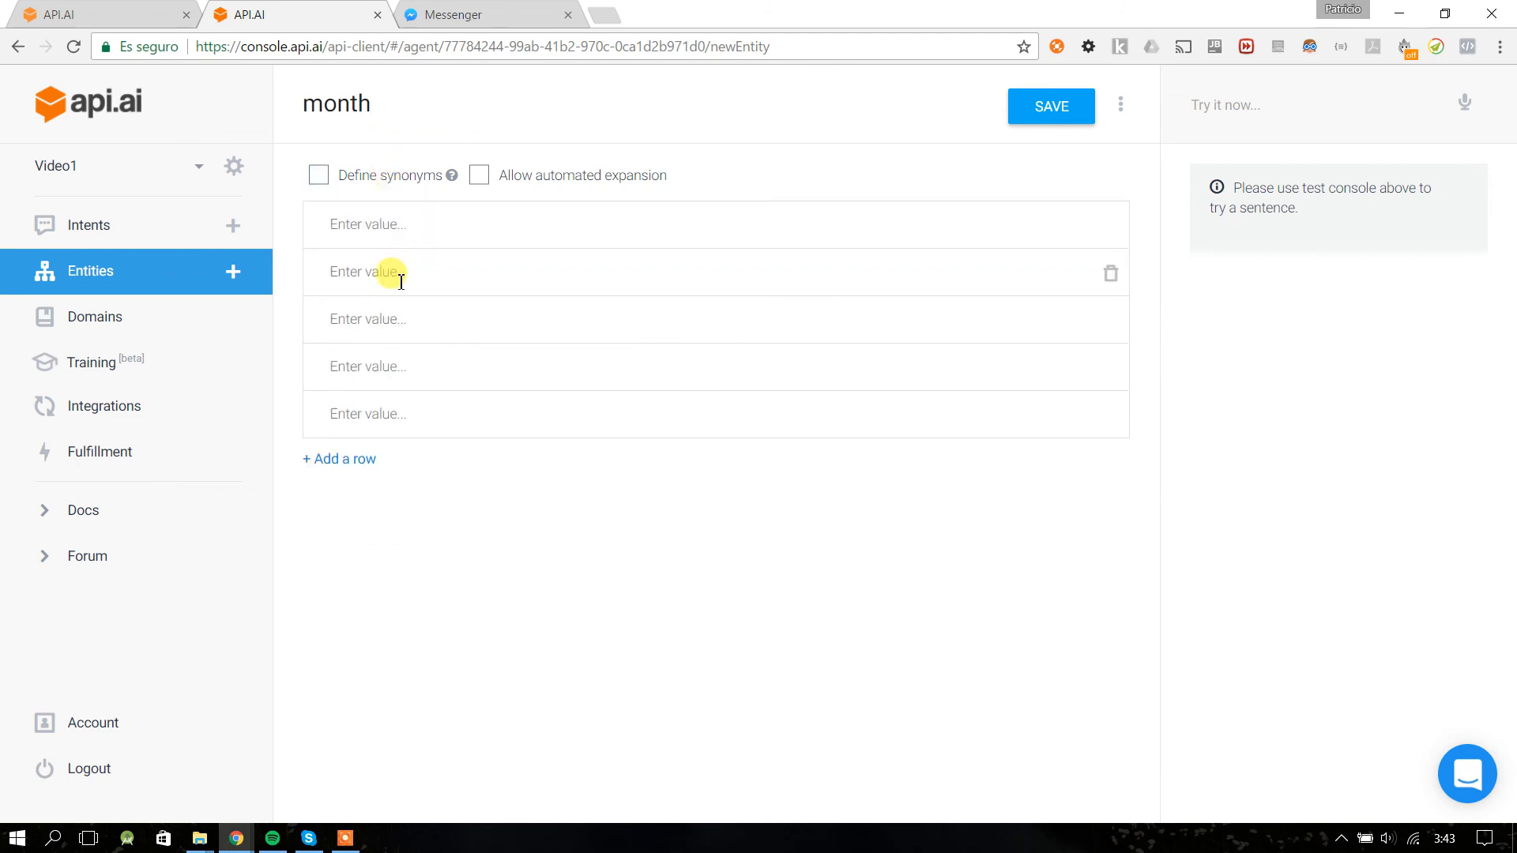
- Enter the values Enero, Febrero, Marzo, Abril, Mayo, Junio, Julio, Agosto, Septiembre, Octubre, Noviembre and Diciembre in the month entity and save it
{"action": "left_click", "coordinate": [415, 229]}
{"action": "type", "text": "En"}
{"action": "type", "text": "F"}
{"action": "type", "text": "eber"}
{"action": "key", "text": "BackSpace"}
{"action": "key", "text": "BackSpace"}
{"action": "type", "text": "rer"}
{"action": "type", "text": "Marz"}
{"action": "type", "text": "Abr"}
{"action": "type", "text": "Mayo"}
{"action": "key", "text": "Return"}
{"action": "type", "text": "Junio"}
{"action": "key", "text": "Return"}
{"action": "type", "text": "Julio"}
{"action": "key", "text": "Return"}
{"action": "type", "text": "Agosto"}
{"action": "key", "text": "Return"}
{"action": "type", "text": "Septiembre"}
{"action": "key", "text": "Return"}
{"action": "type", "text": "O"}
{"action": "key", "text": "BackSpace"}
{"action": "type", "text": "Ic"}
{"action": "key", "text": "BackSpace"}
{"action": "key", "text": "BackSpace"}
{"action": "type", "text": "tubre"}
{"action": "key", "text": "Return"}
{"action": "type", "text": "Noviembre"}
{"action": "key", "text": "Return"}
{"action": "type", "text": "Diciembre"}
{"action": "key", "text": "Return"}
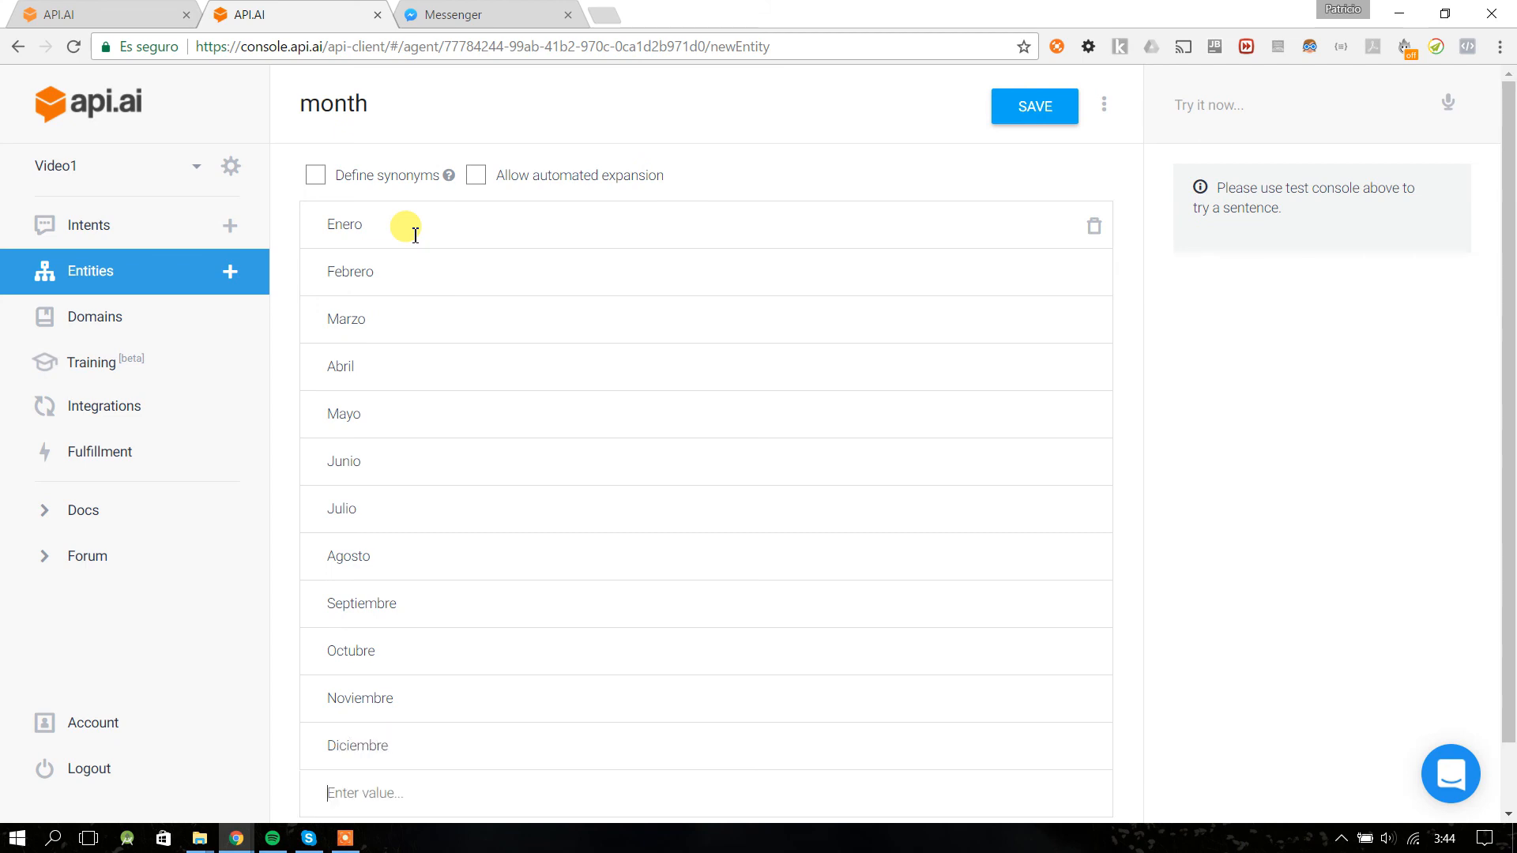
{"action": "left_click", "coordinate": [1016, 112]}
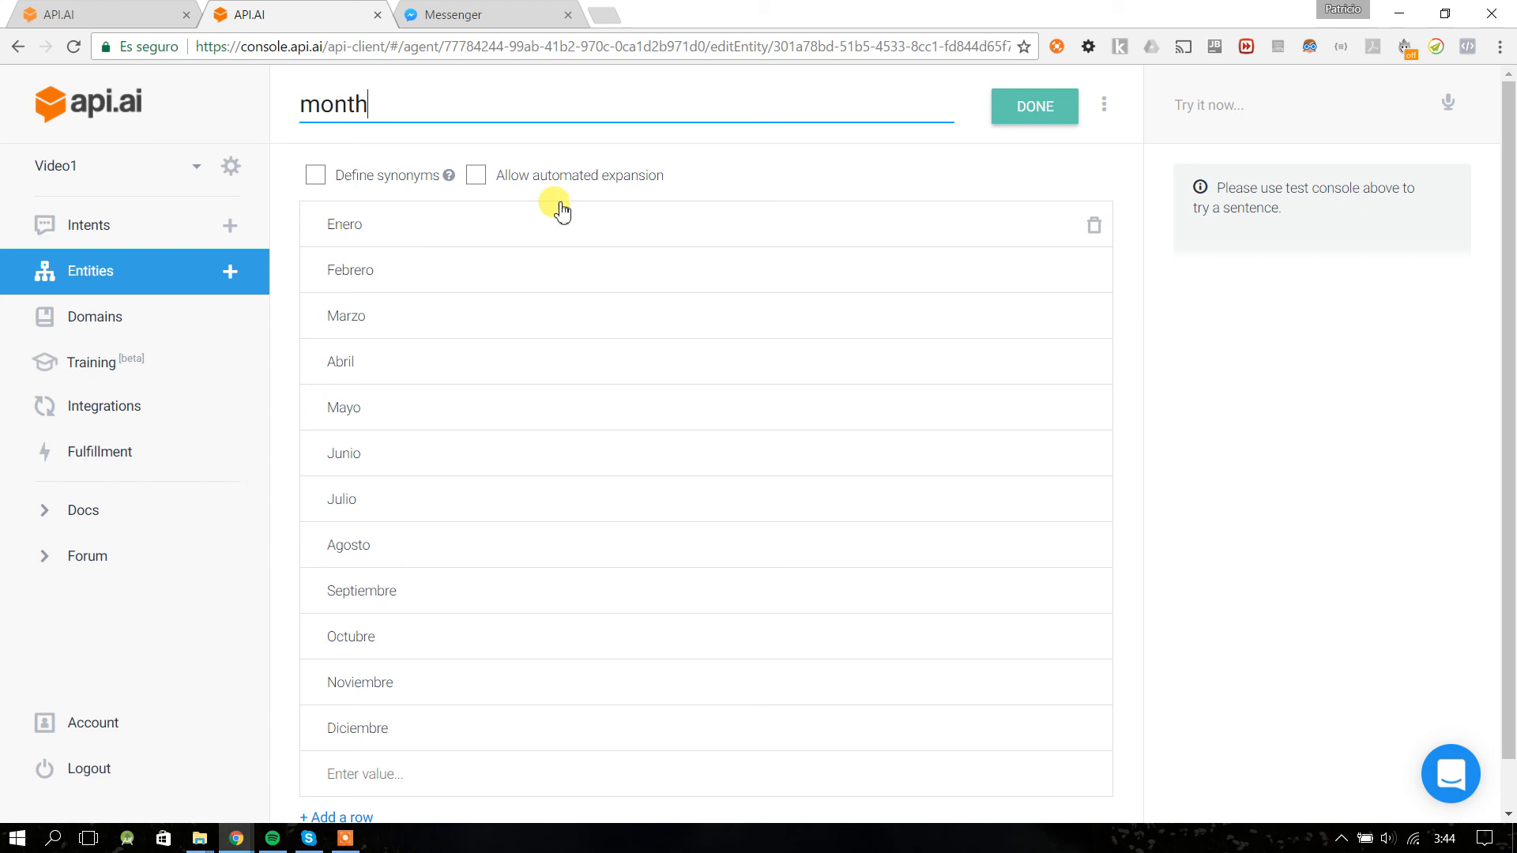
- Try automated expansion on the month entity while reviewing its values, and turn it off again
{"action": "left_click", "coordinate": [483, 179]}
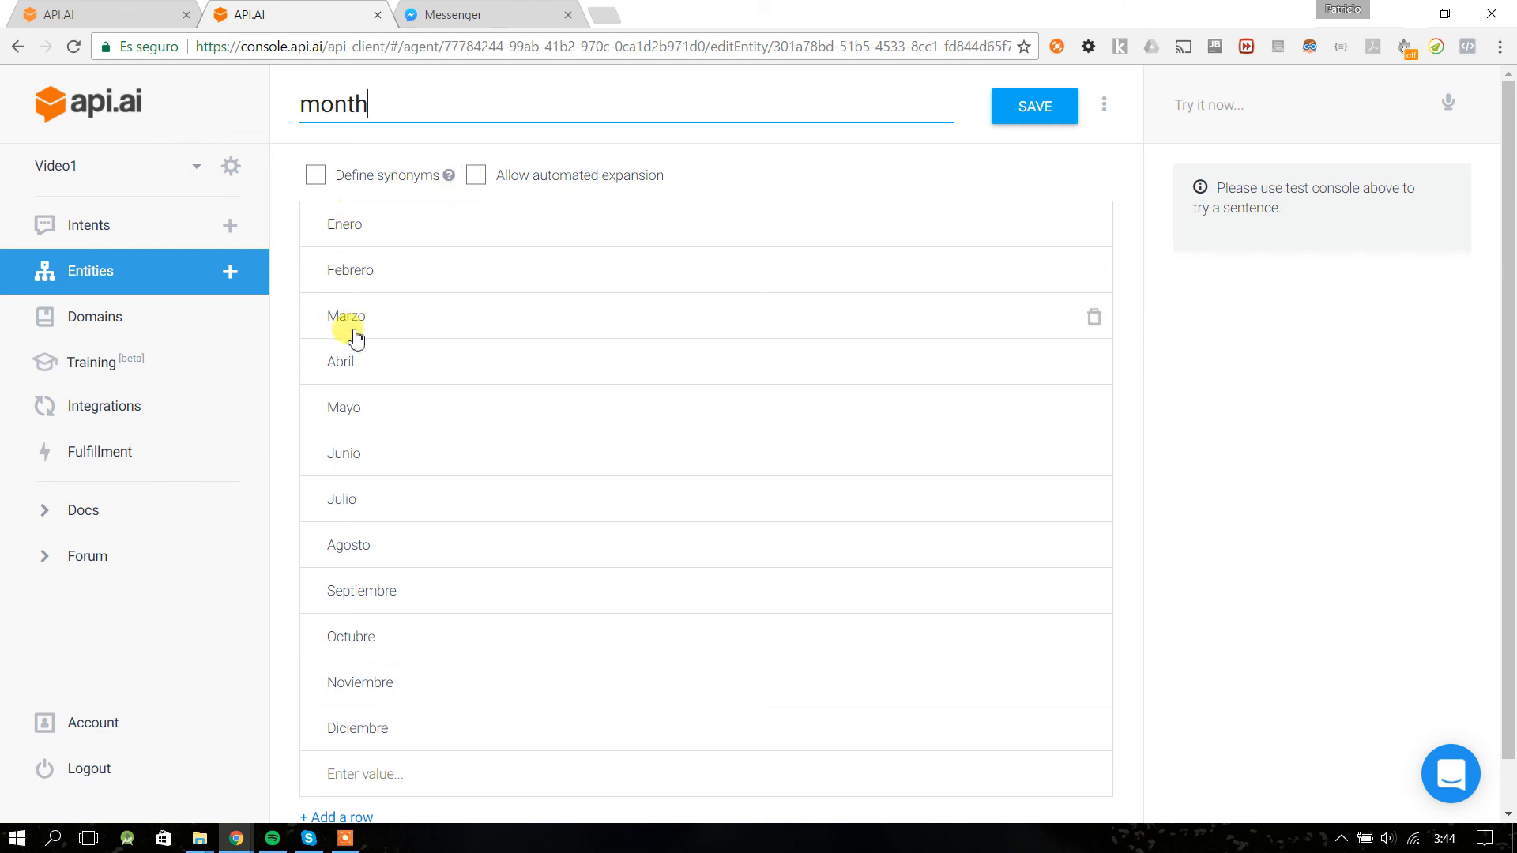
{"action": "scroll", "coordinate": [352, 332], "scroll_direction": "down", "scroll_amount": 1}
{"action": "scroll", "coordinate": [376, 241], "scroll_direction": "up", "scroll_amount": 1}
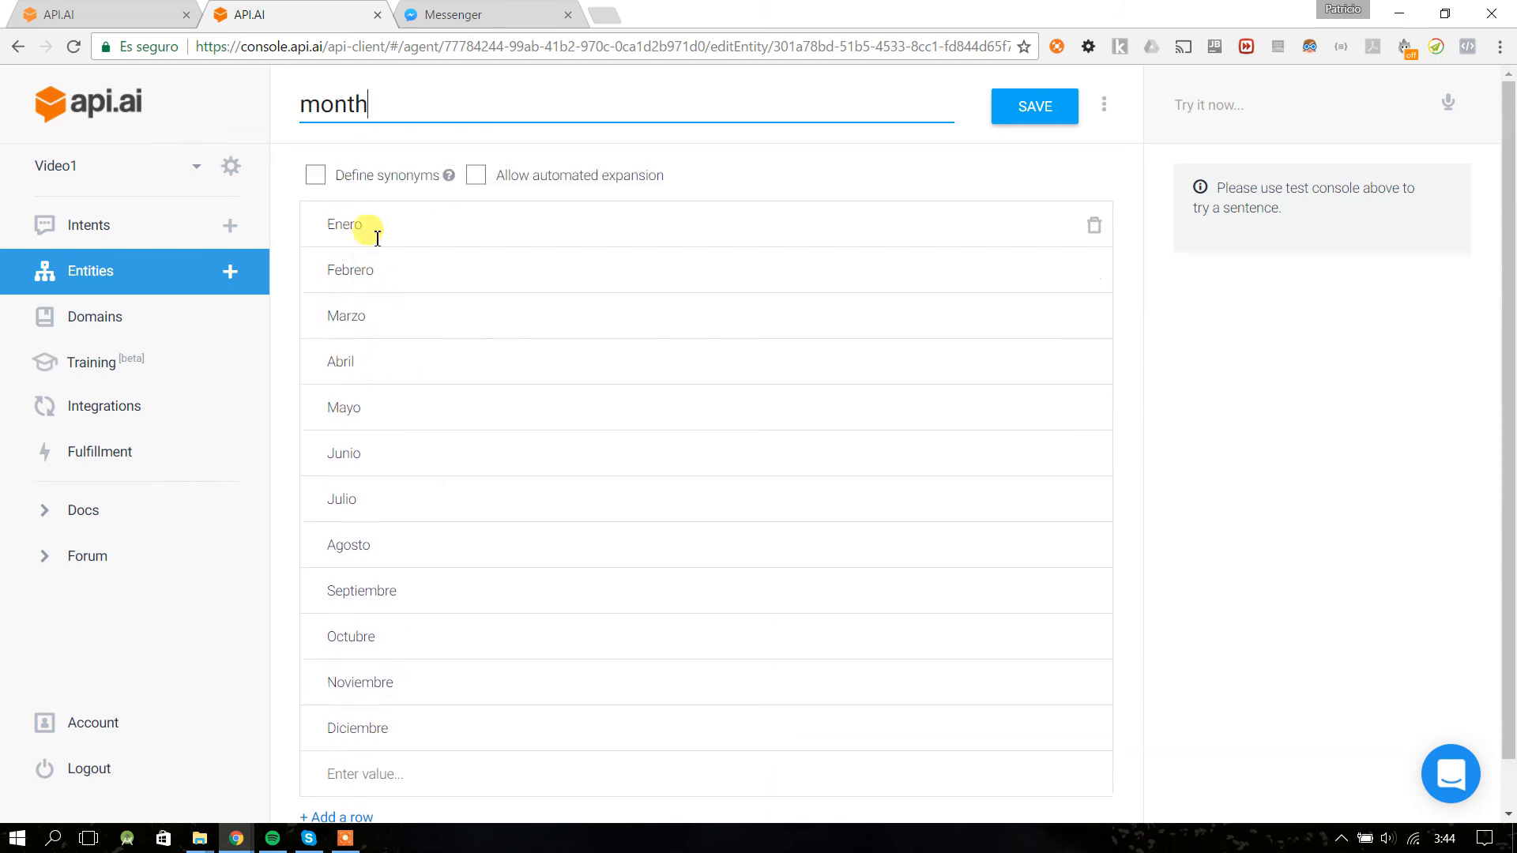
{"action": "left_click_drag", "start_coordinate": [376, 238], "coordinate": [312, 234]}
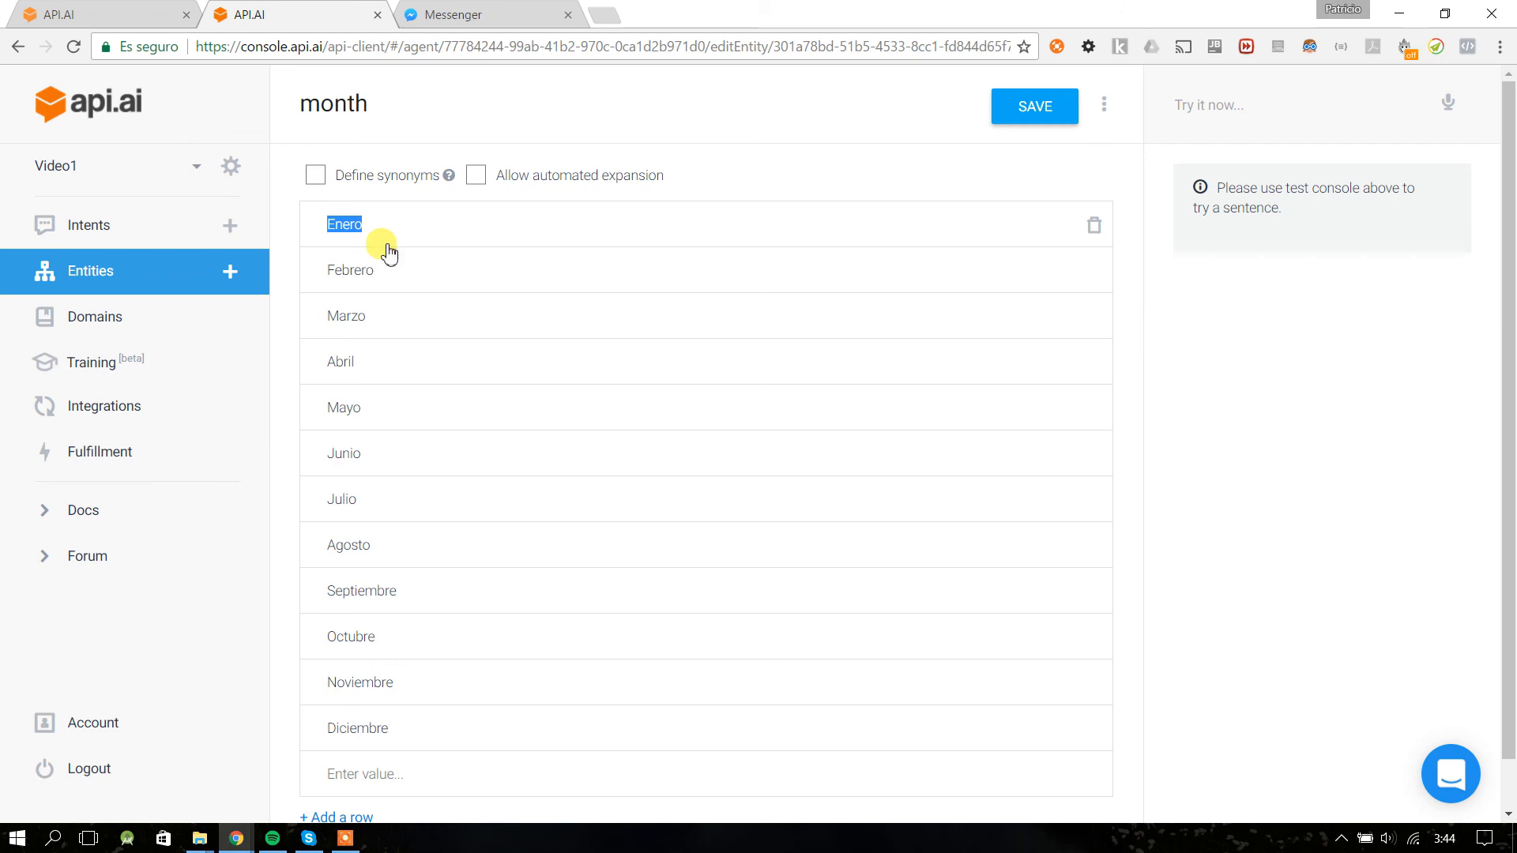
{"action": "left_click", "coordinate": [484, 185]}
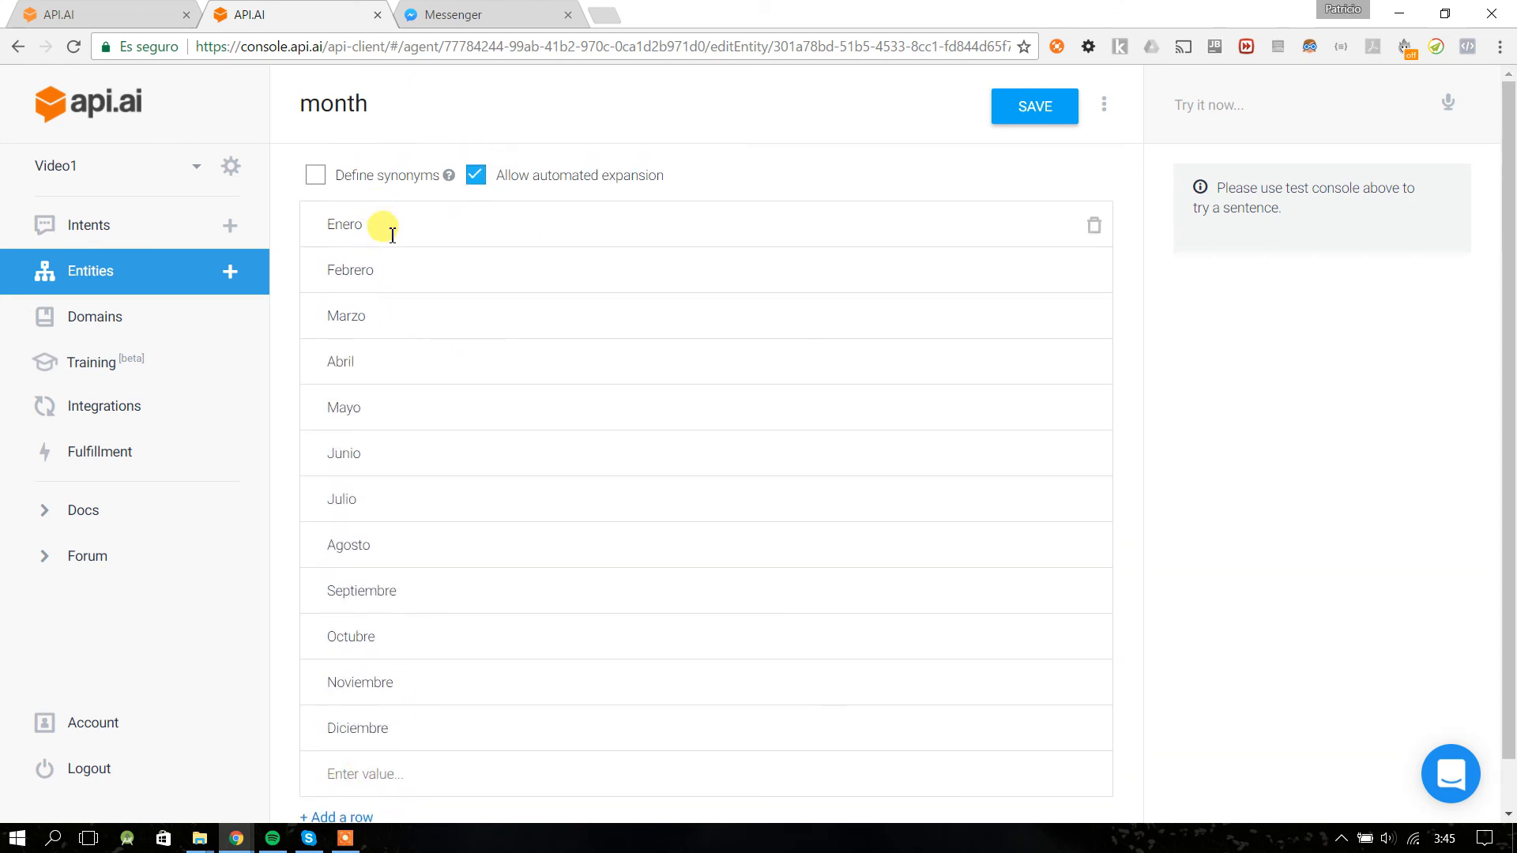
{"action": "left_click", "coordinate": [479, 178]}
{"action": "double_click", "coordinate": [330, 225]}
{"action": "left_click_drag", "start_coordinate": [400, 227], "coordinate": [325, 228]}
{"action": "left_click_drag", "start_coordinate": [424, 274], "coordinate": [325, 318]}
{"action": "left_click_drag", "start_coordinate": [379, 373], "coordinate": [314, 380]}
{"action": "left_click_drag", "start_coordinate": [384, 415], "coordinate": [300, 415]}
{"action": "left_click", "coordinate": [478, 180]}
{"action": "left_click", "coordinate": [475, 177]}
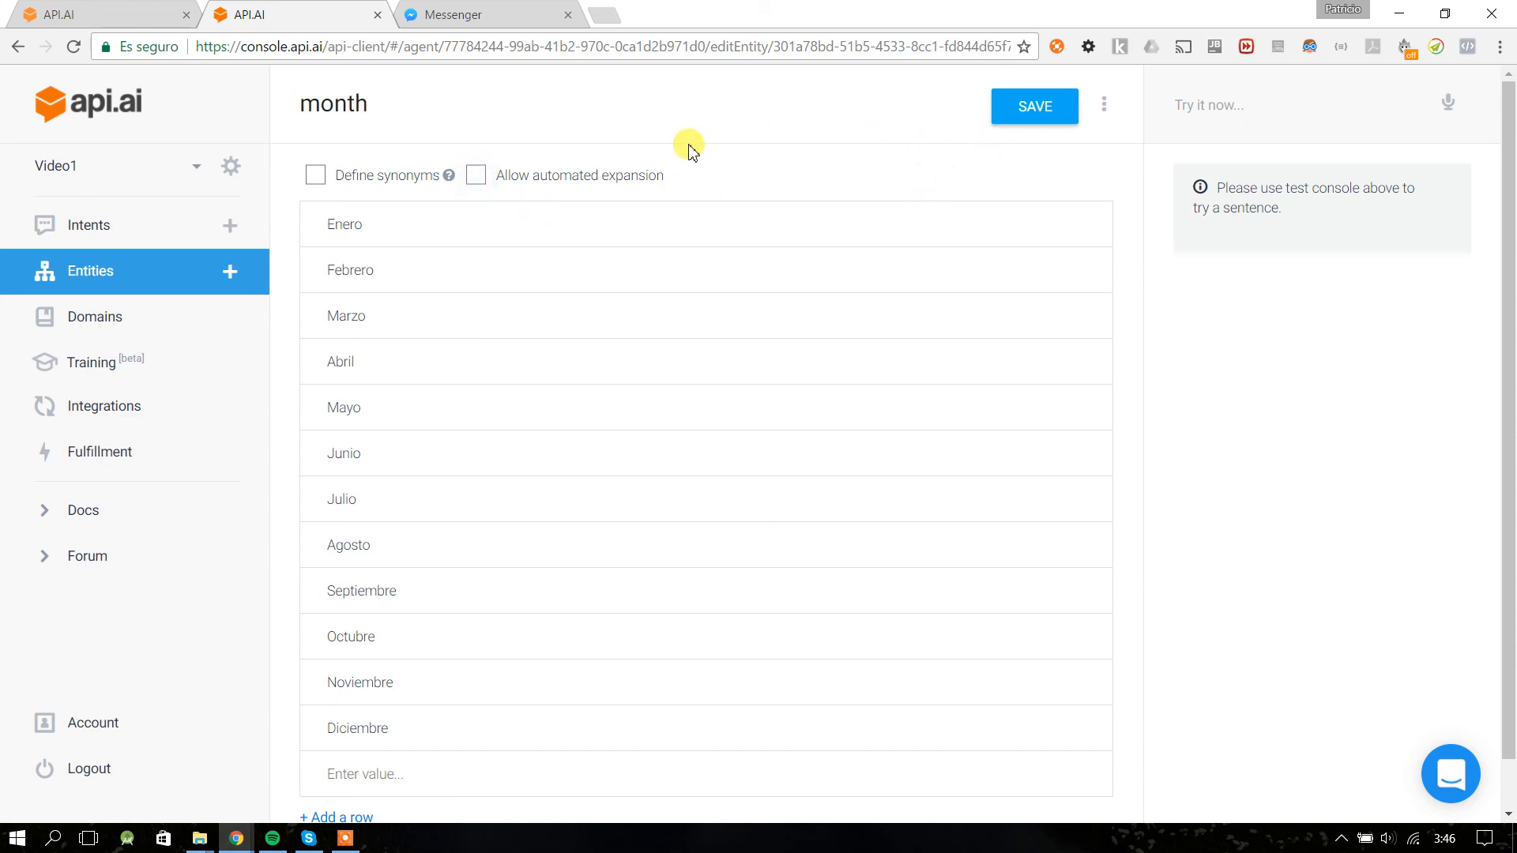
- Save the month entity again with synonyms and automated expansion off
{"action": "left_click", "coordinate": [1059, 106]}
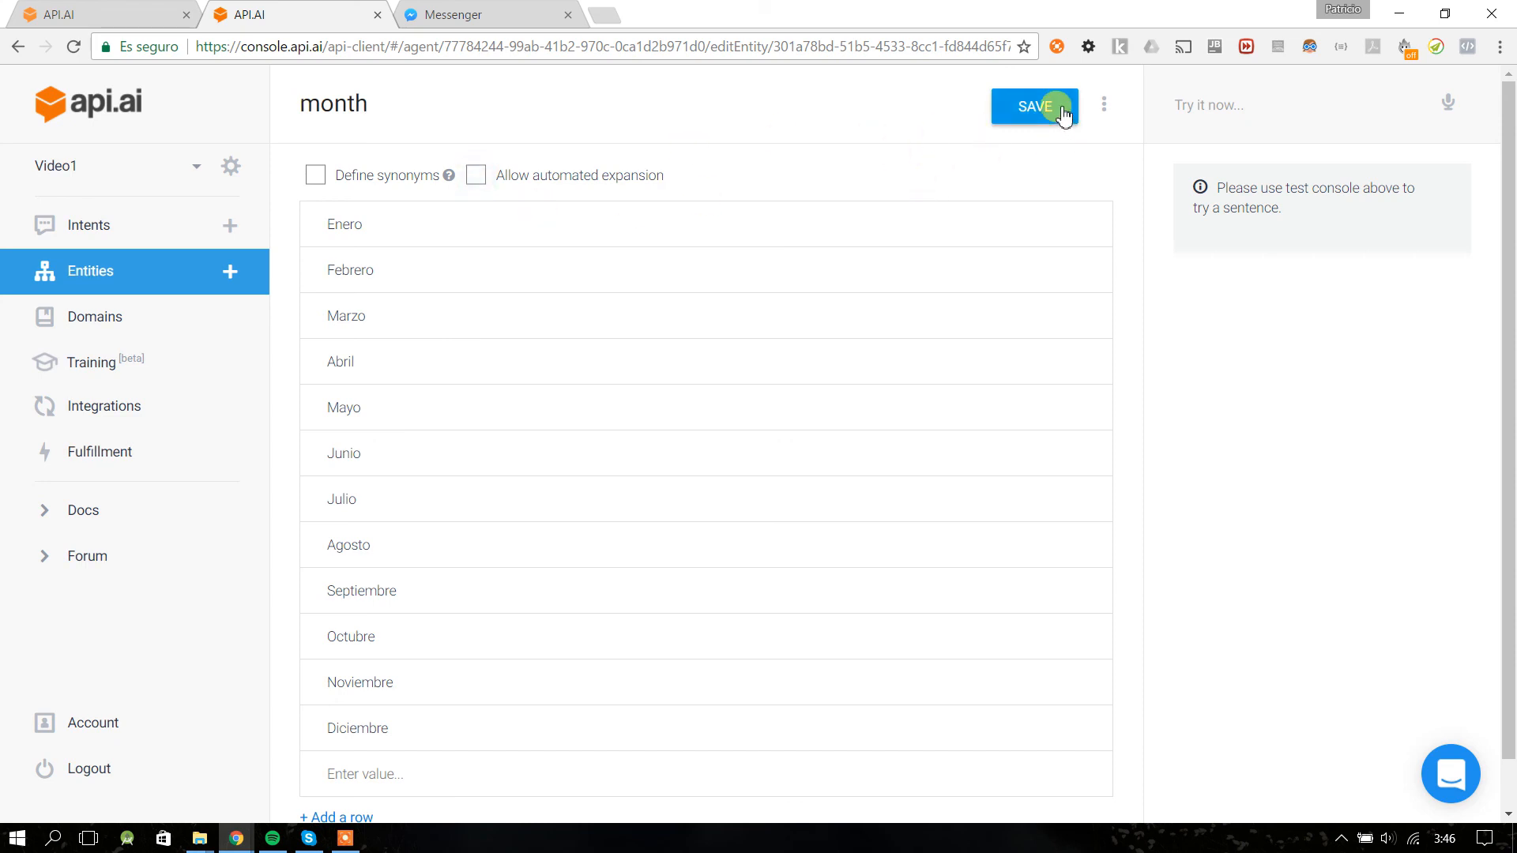
{"action": "left_click", "coordinate": [1059, 109]}
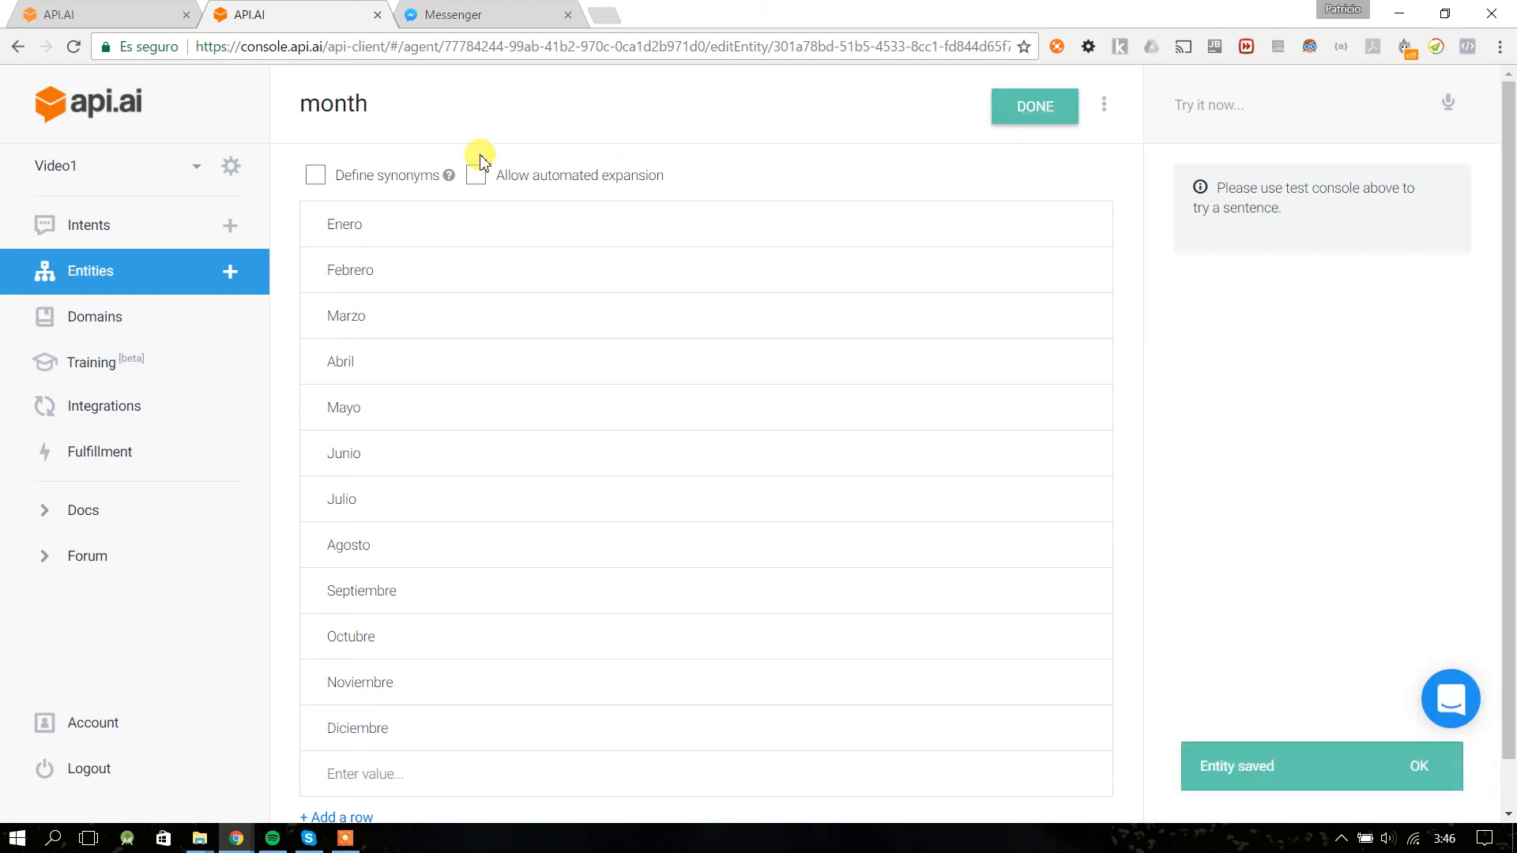
{"action": "left_click", "coordinate": [242, 273]}
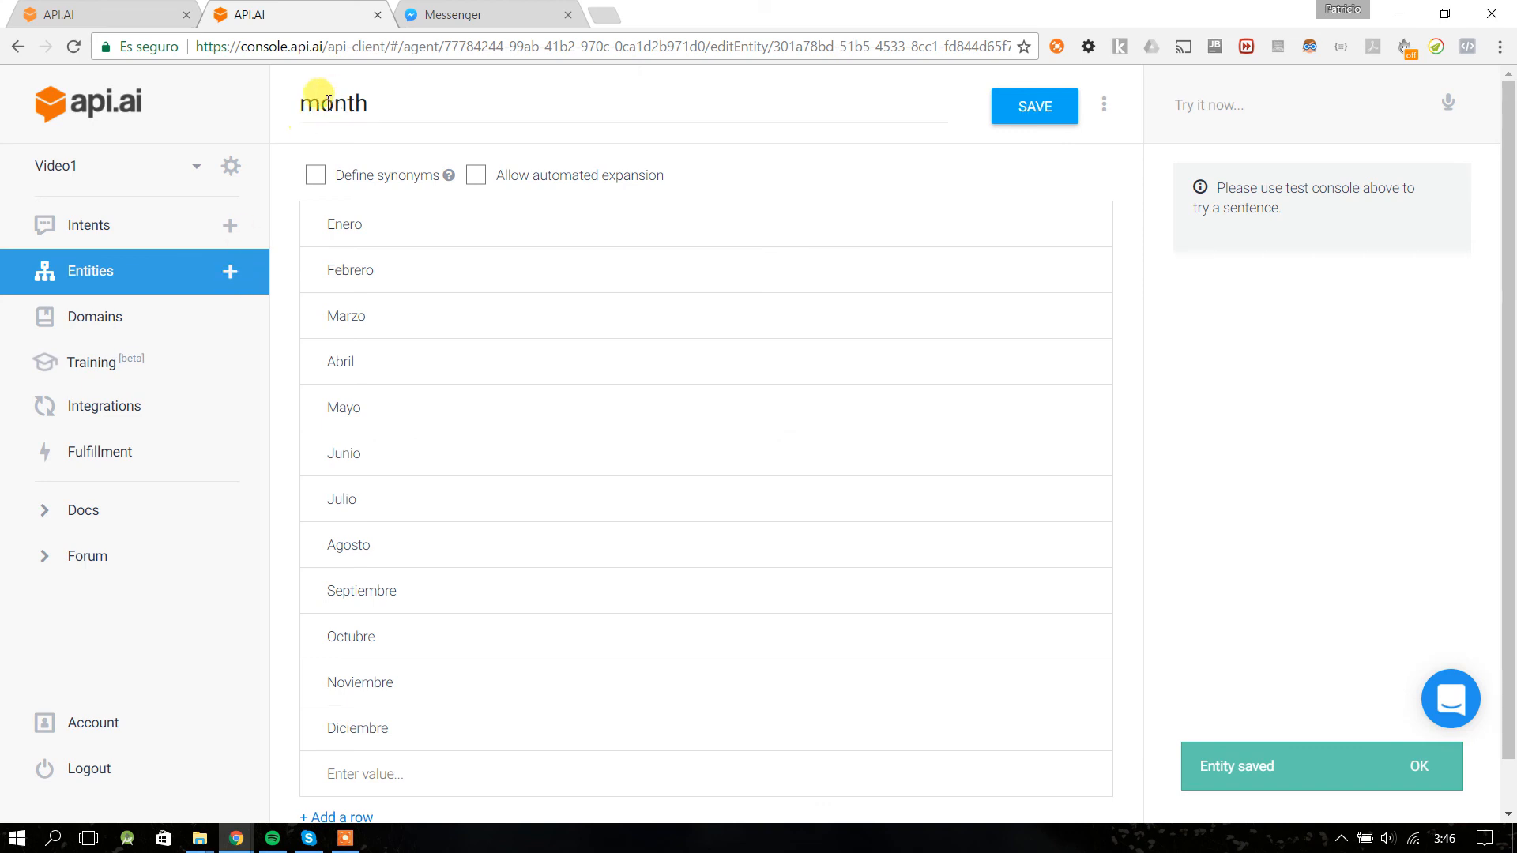
{"action": "left_click_drag", "start_coordinate": [407, 105], "coordinate": [289, 111]}
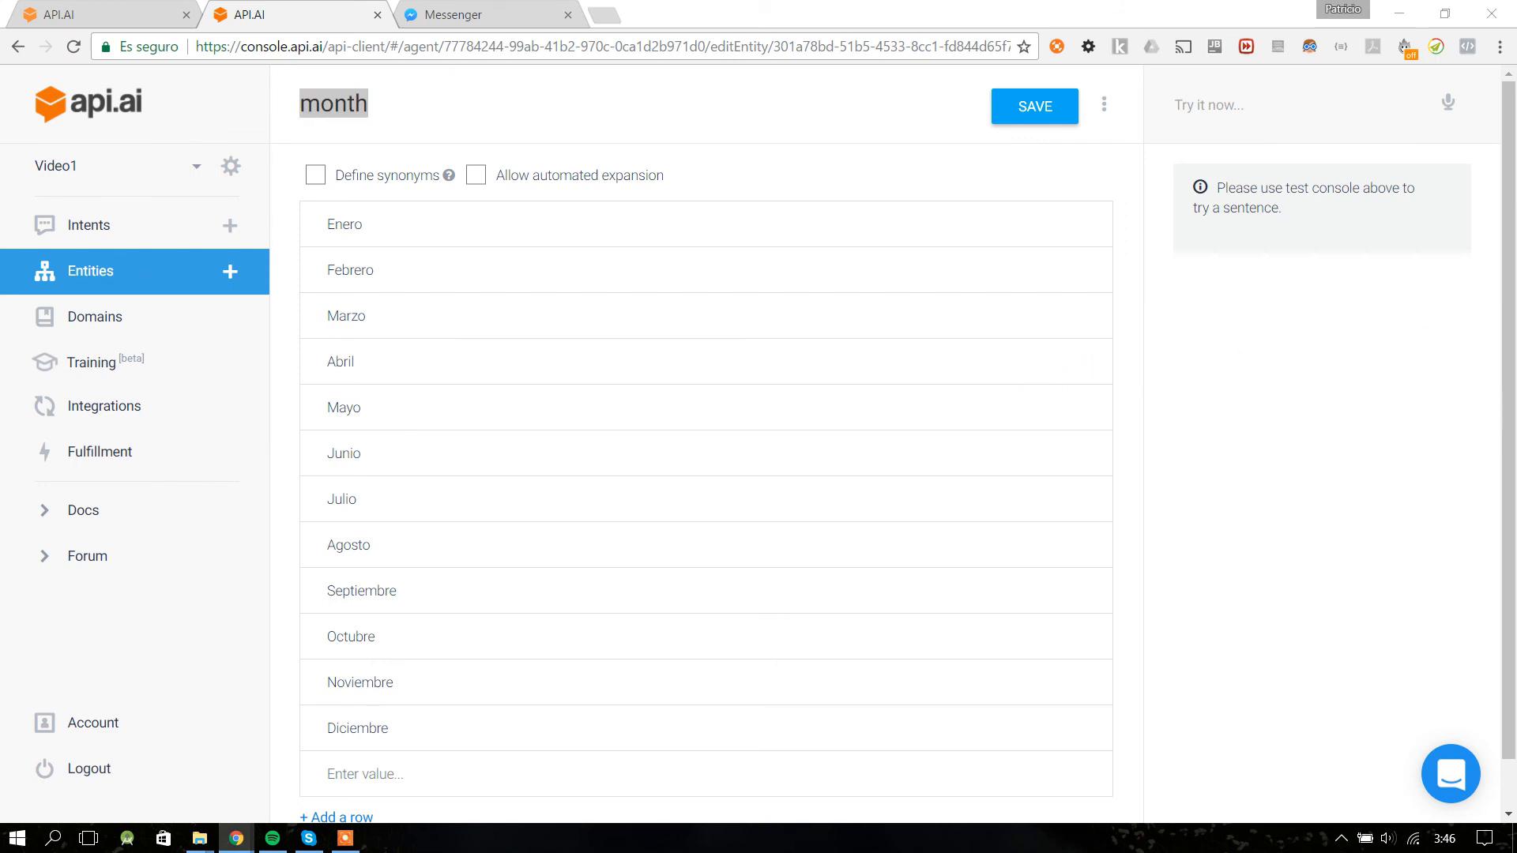
- Check the "lunes" and "4 de la tarde" parts of the put-meeting expression that asks for a meeting next Monday
{"action": "left_click", "coordinate": [136, 9]}
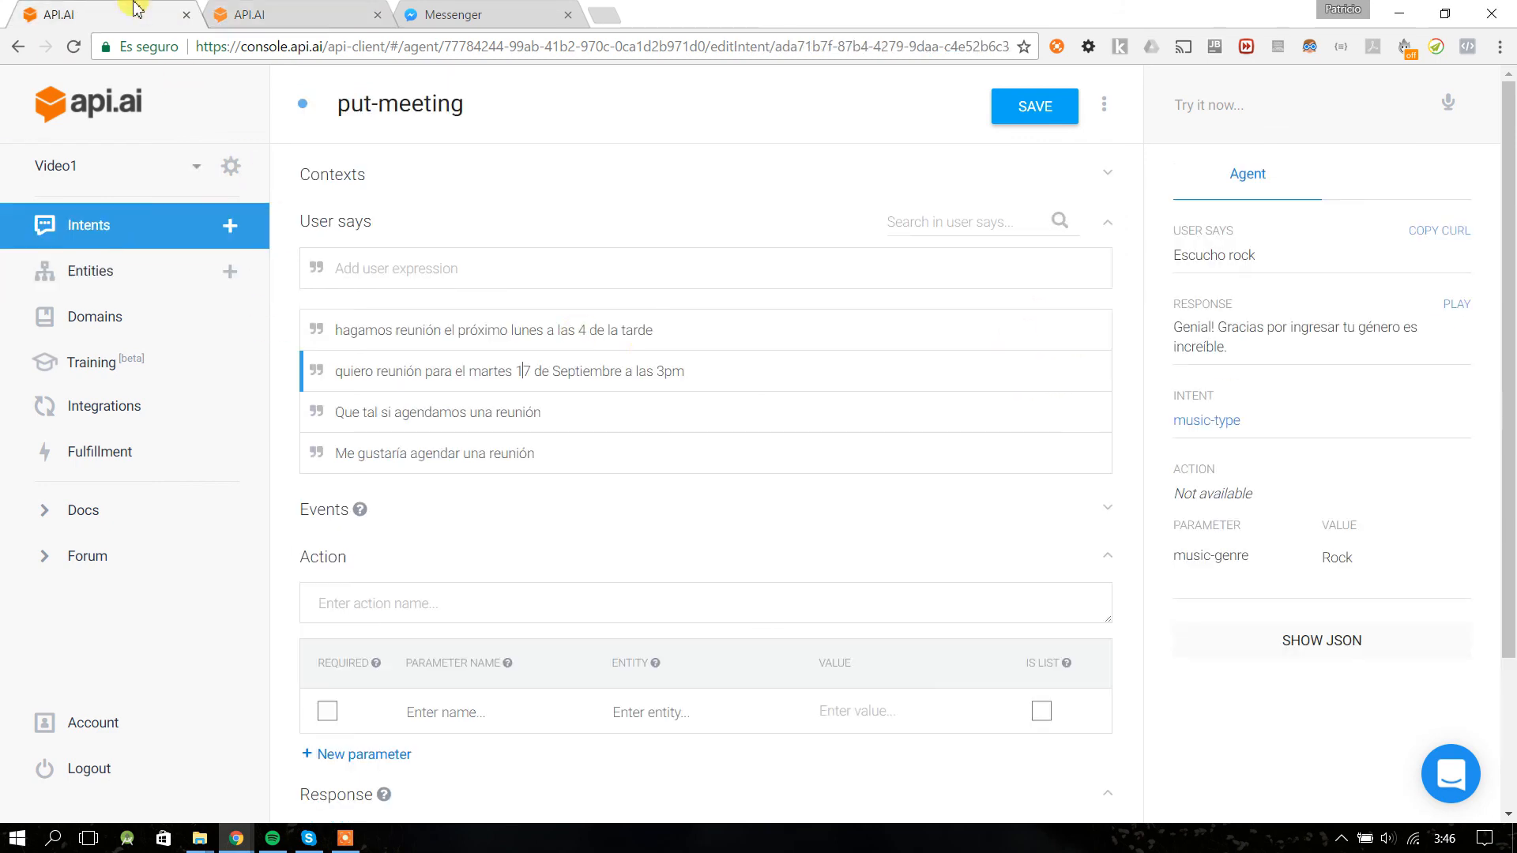
{"action": "left_click_drag", "start_coordinate": [599, 330], "coordinate": [703, 329]}
{"action": "left_click", "coordinate": [575, 331]}
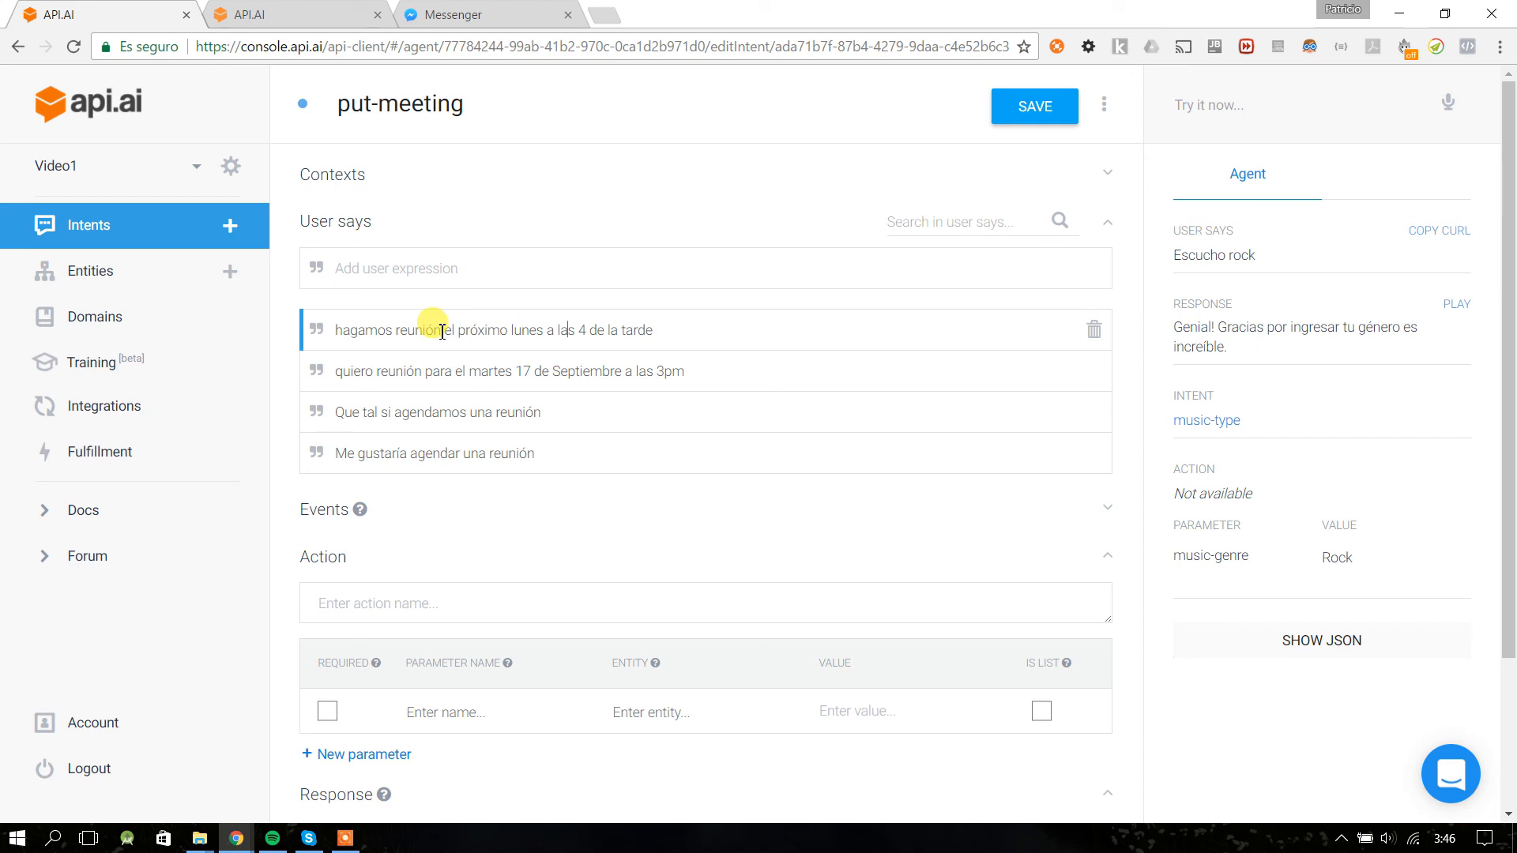
{"action": "left_click_drag", "start_coordinate": [457, 105], "coordinate": [305, 111]}
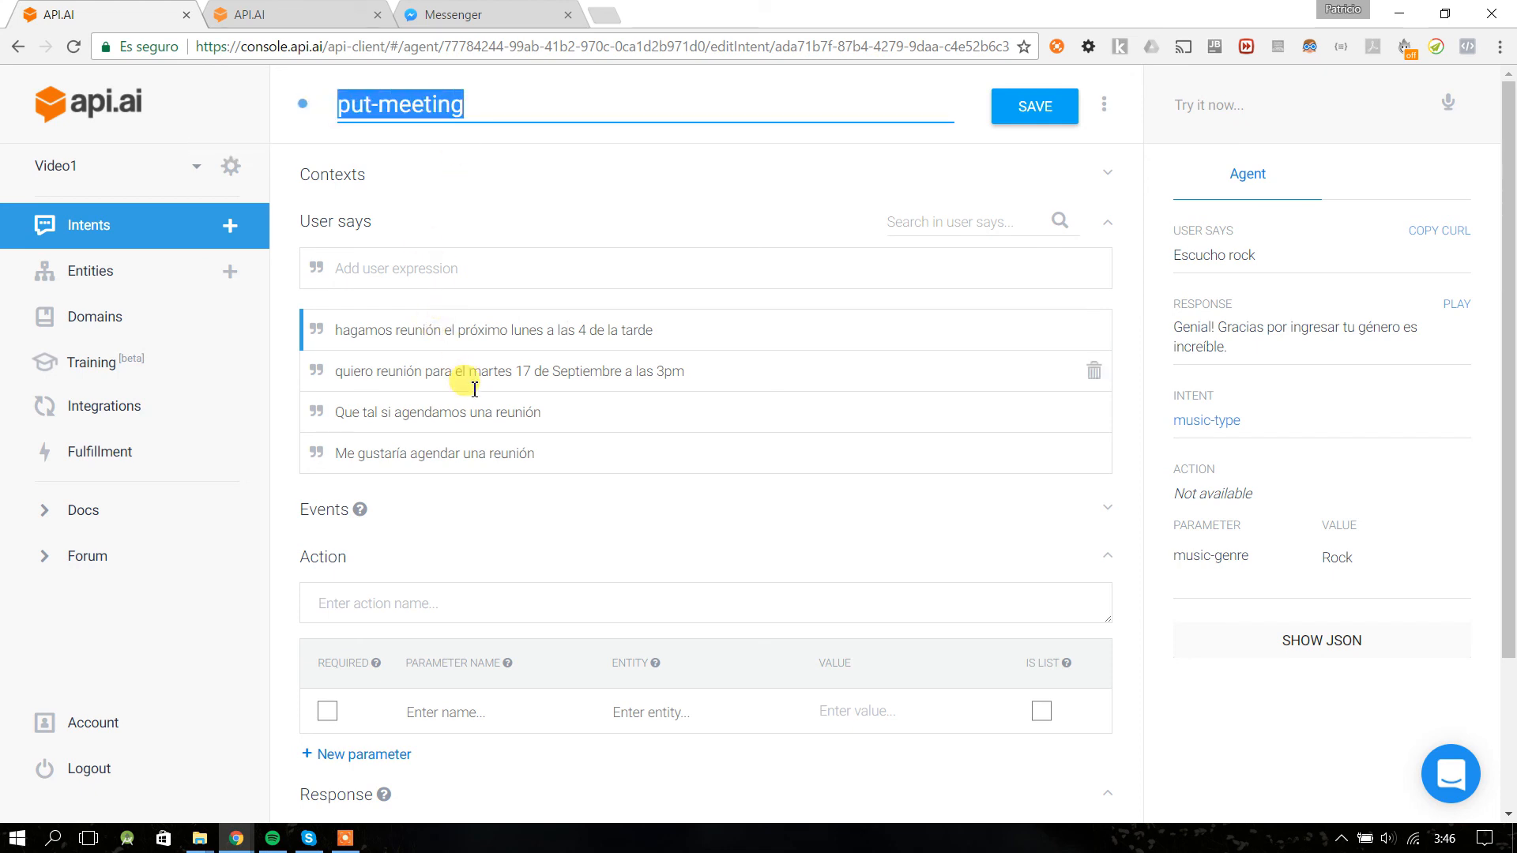
{"action": "left_click_drag", "start_coordinate": [543, 330], "coordinate": [514, 333]}
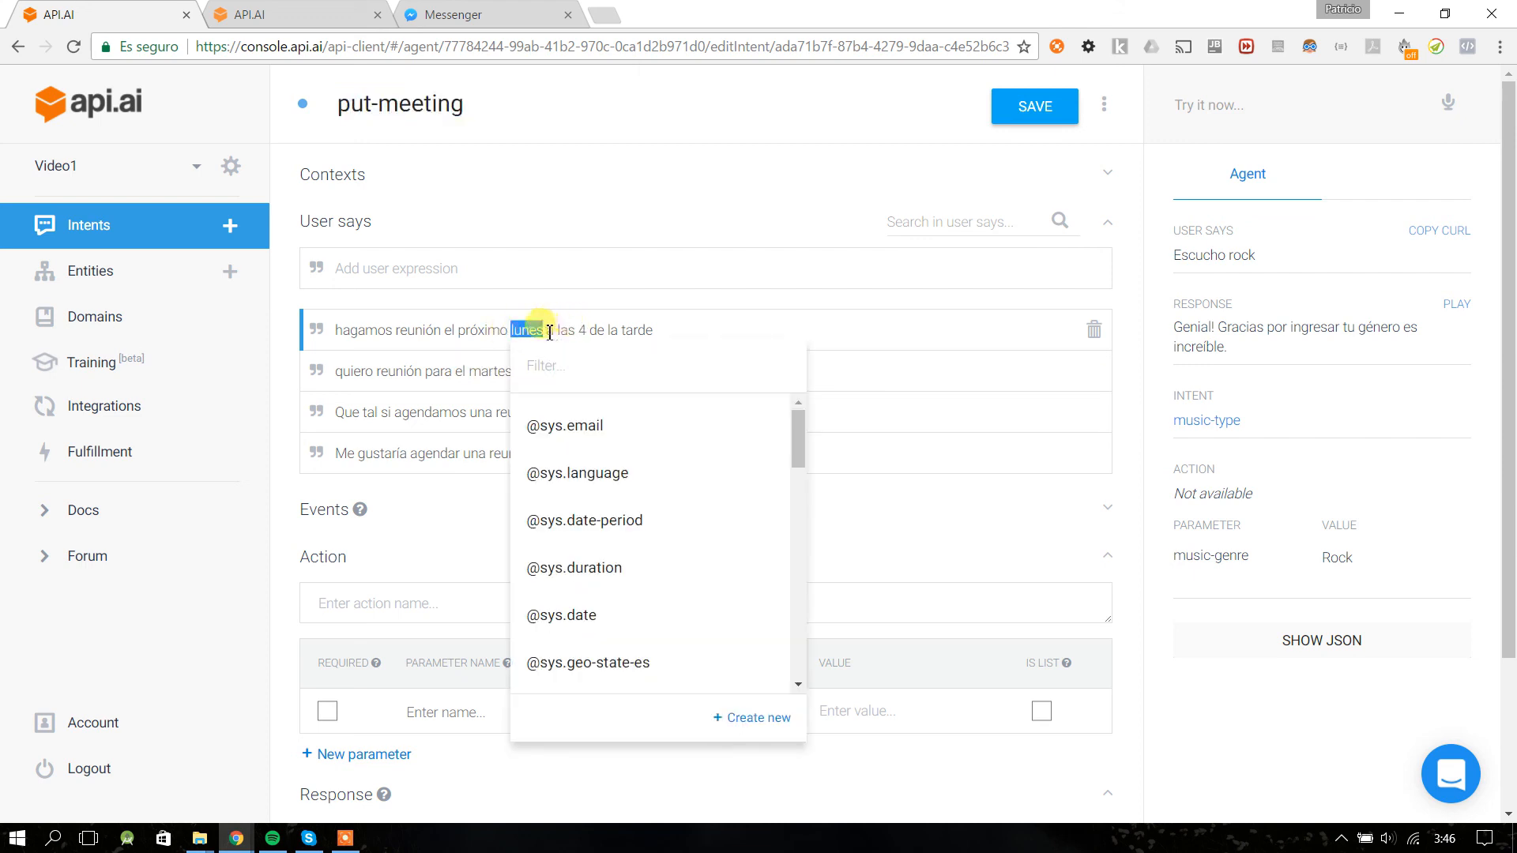
{"action": "left_click", "coordinate": [550, 332]}
{"action": "left_click_drag", "start_coordinate": [545, 331], "coordinate": [745, 326]}
{"action": "left_click", "coordinate": [567, 316]}
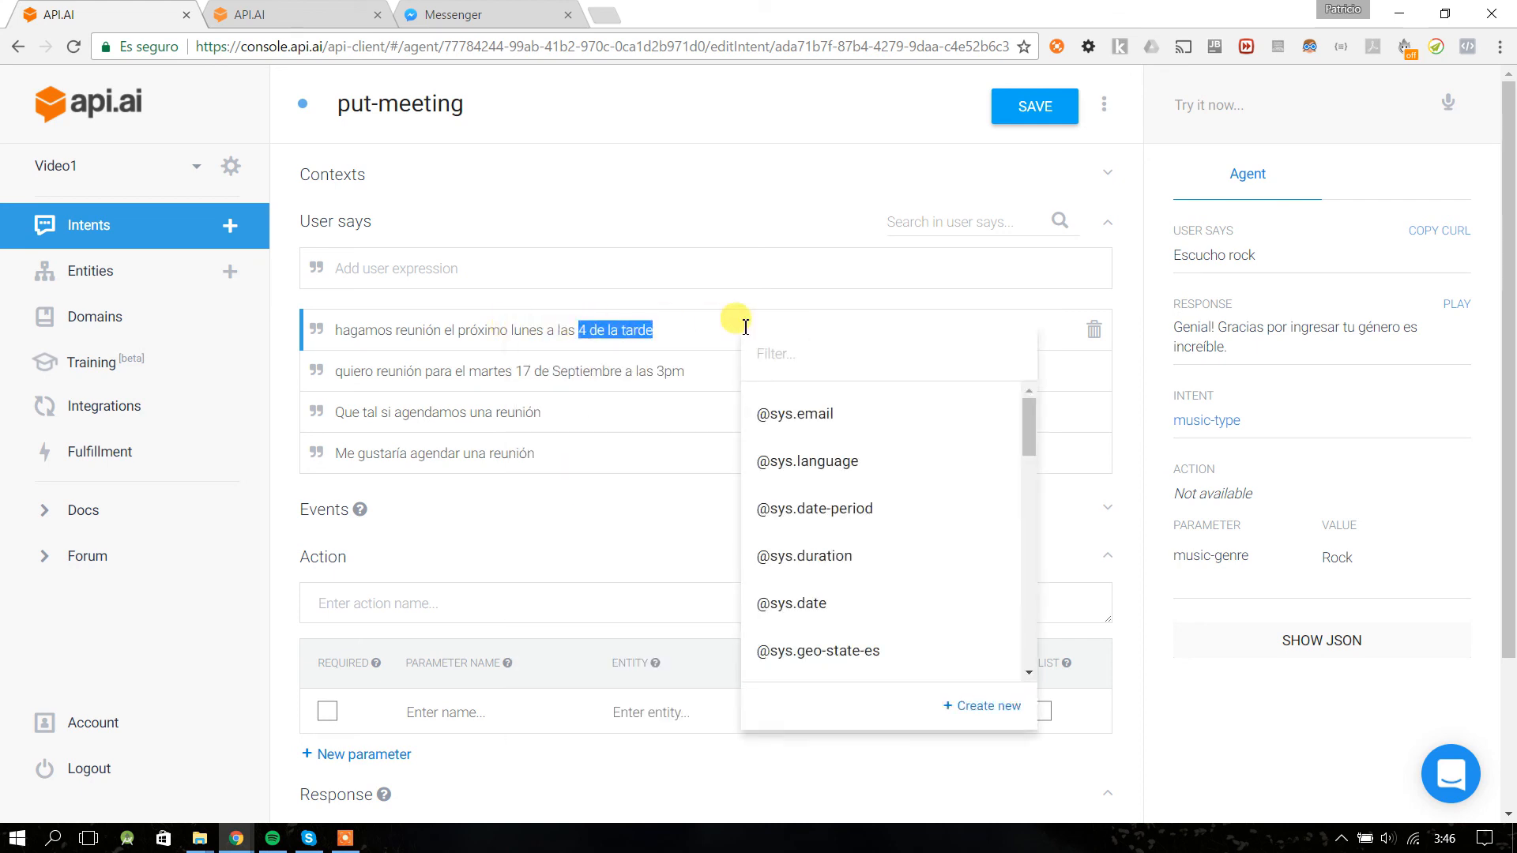
{"action": "left_click", "coordinate": [583, 331]}
{"action": "left_click_drag", "start_coordinate": [583, 332], "coordinate": [721, 325]}
{"action": "left_click", "coordinate": [636, 326]}
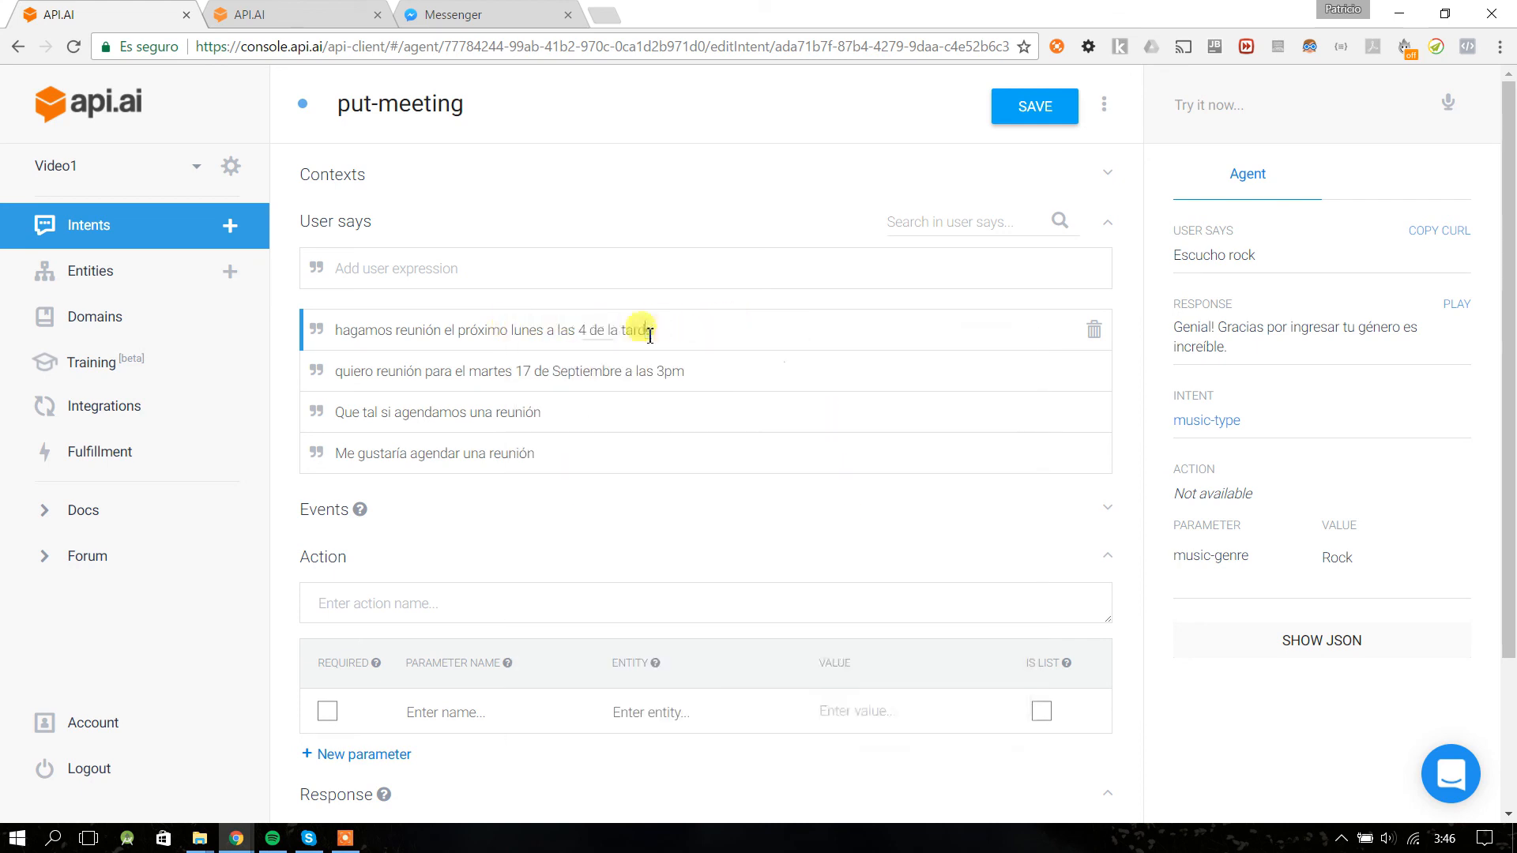
- Check how the hour "4" and the phrase "de la tarde" divide up in the put-meeting expression about next Monday
{"action": "left_click_drag", "start_coordinate": [594, 332], "coordinate": [680, 326]}
{"action": "left_click", "coordinate": [612, 340]}
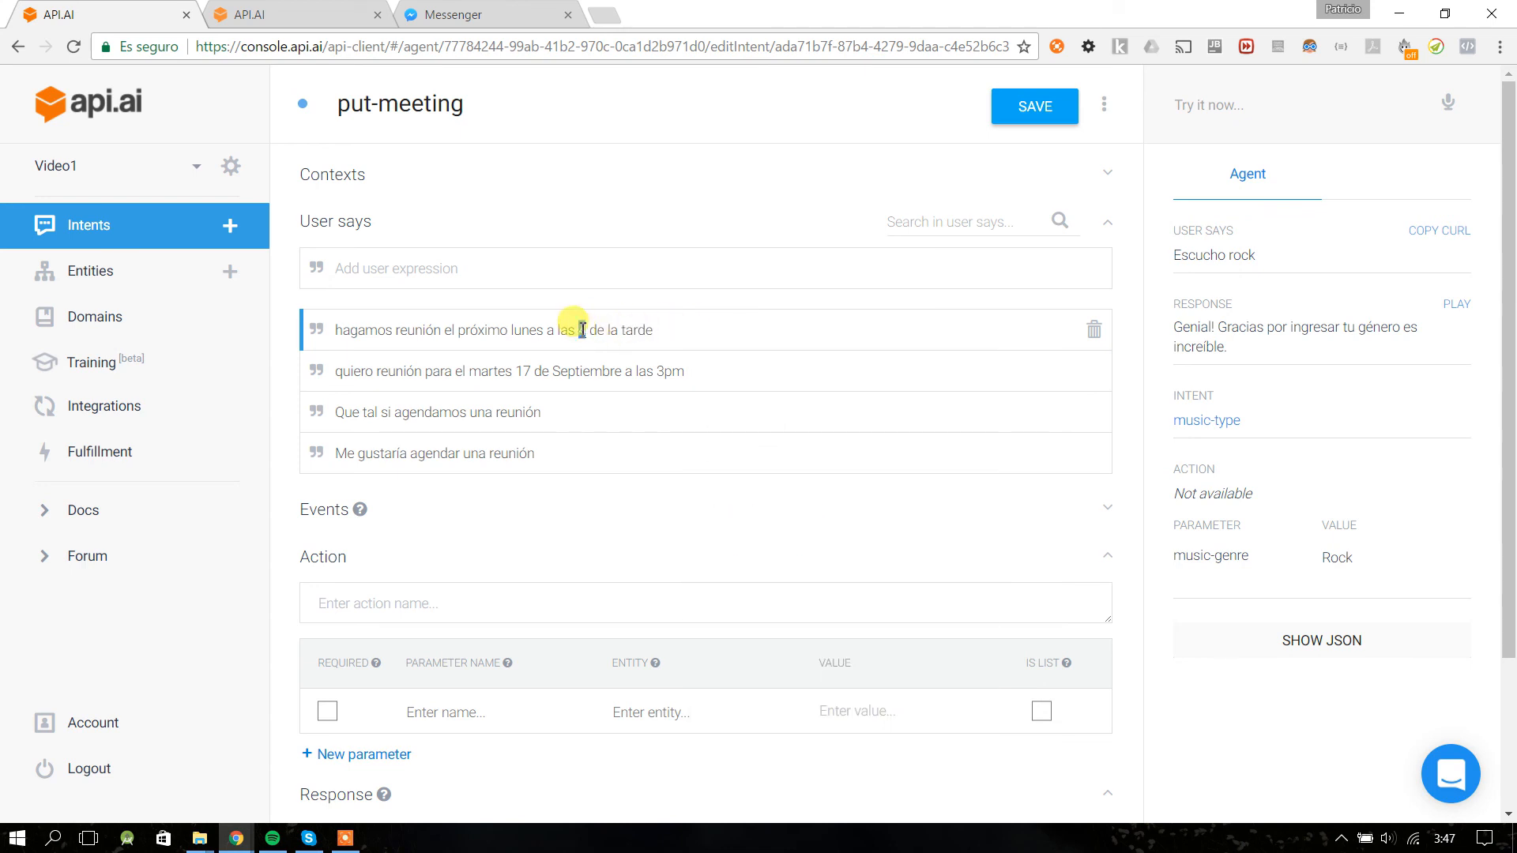
{"action": "left_click", "coordinate": [547, 365]}
{"action": "left_click_drag", "start_coordinate": [586, 332], "coordinate": [580, 336]}
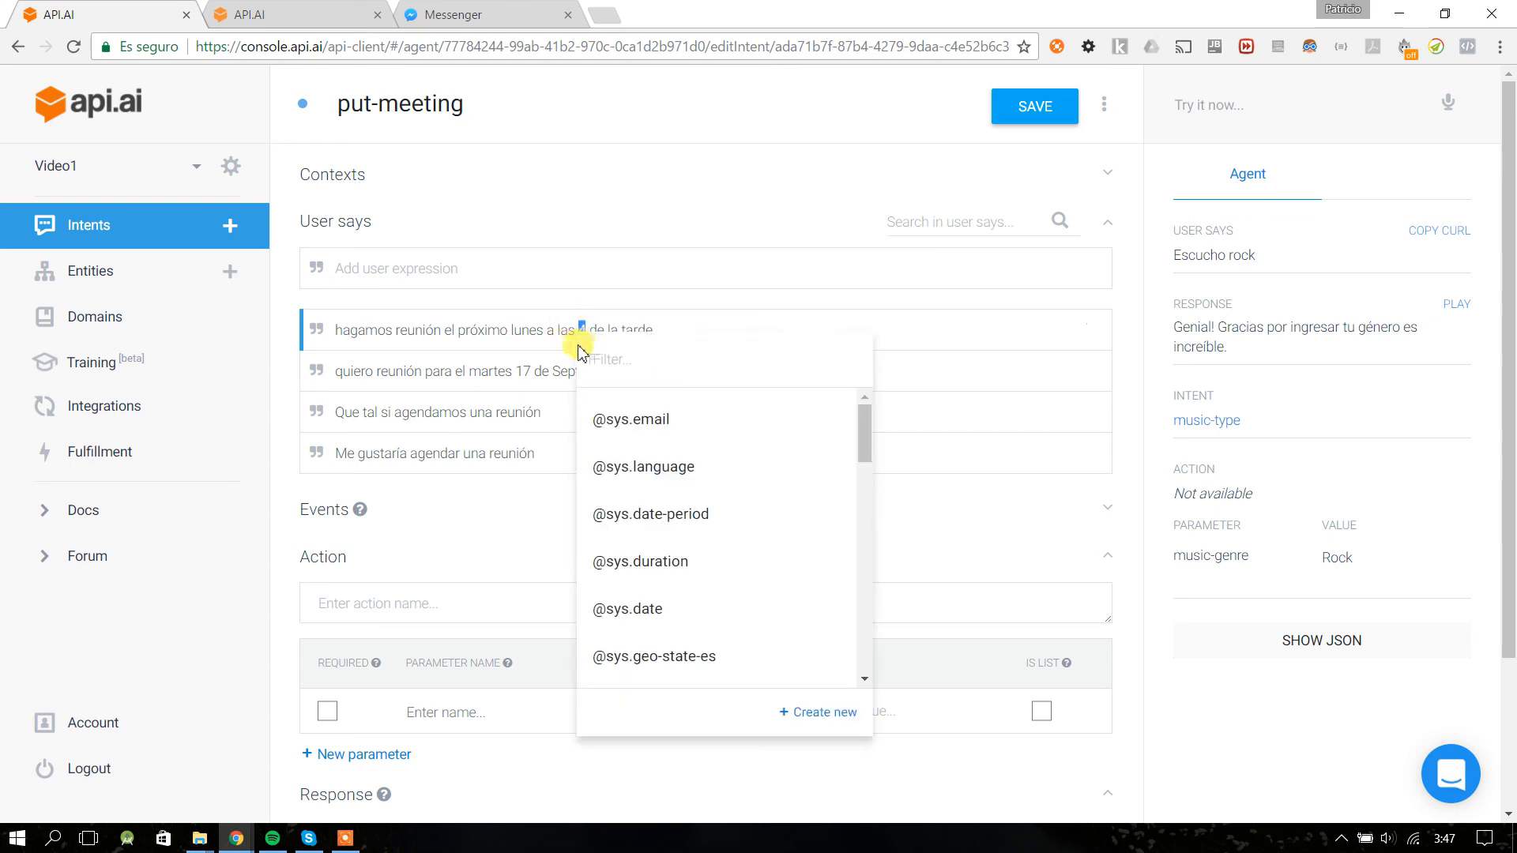
{"action": "left_click", "coordinate": [574, 332]}
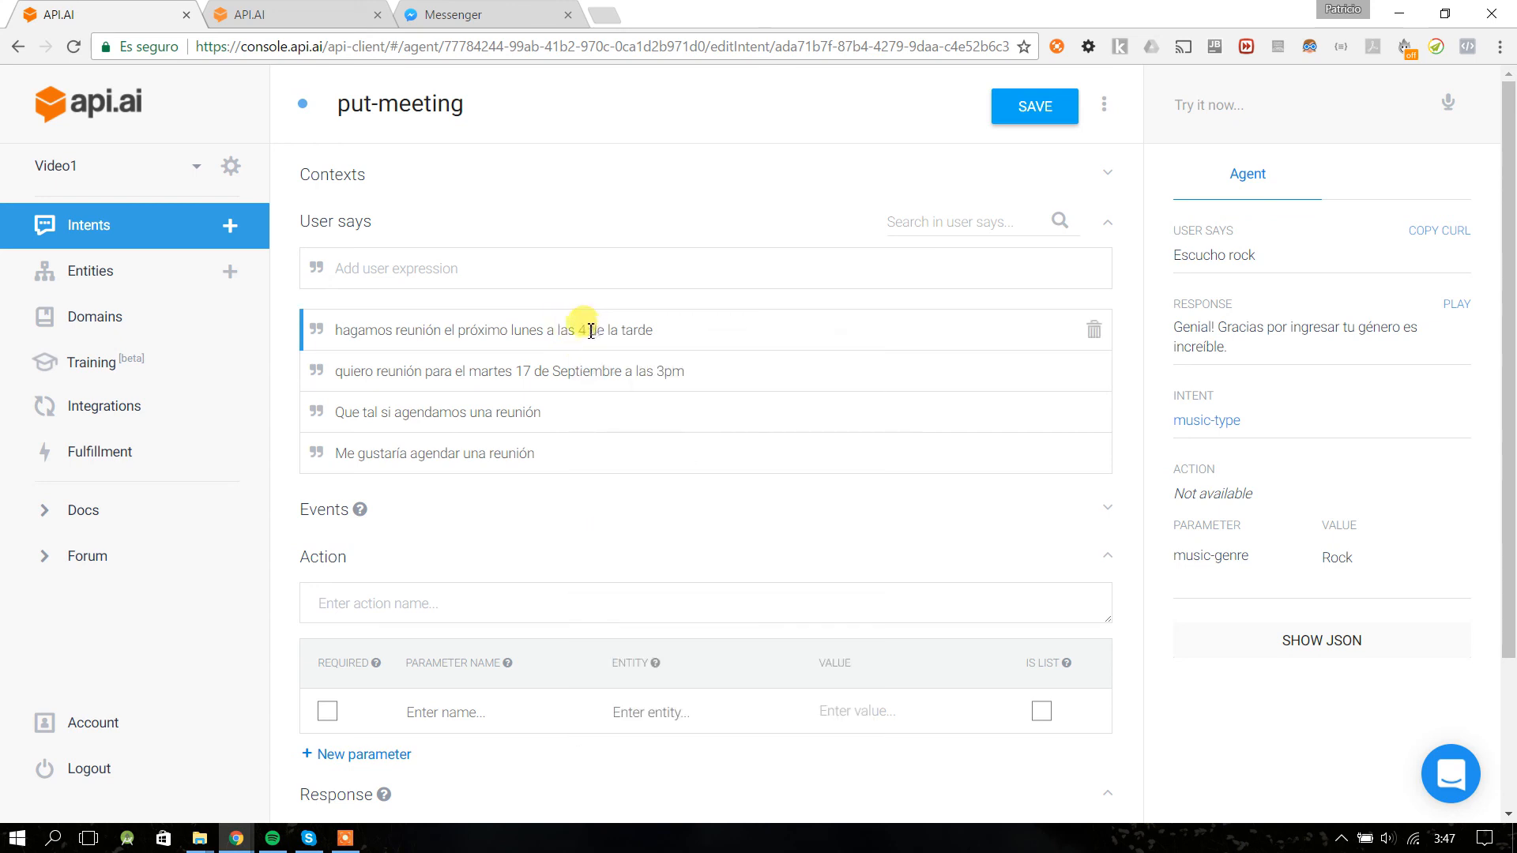
{"action": "left_click", "coordinate": [568, 333]}
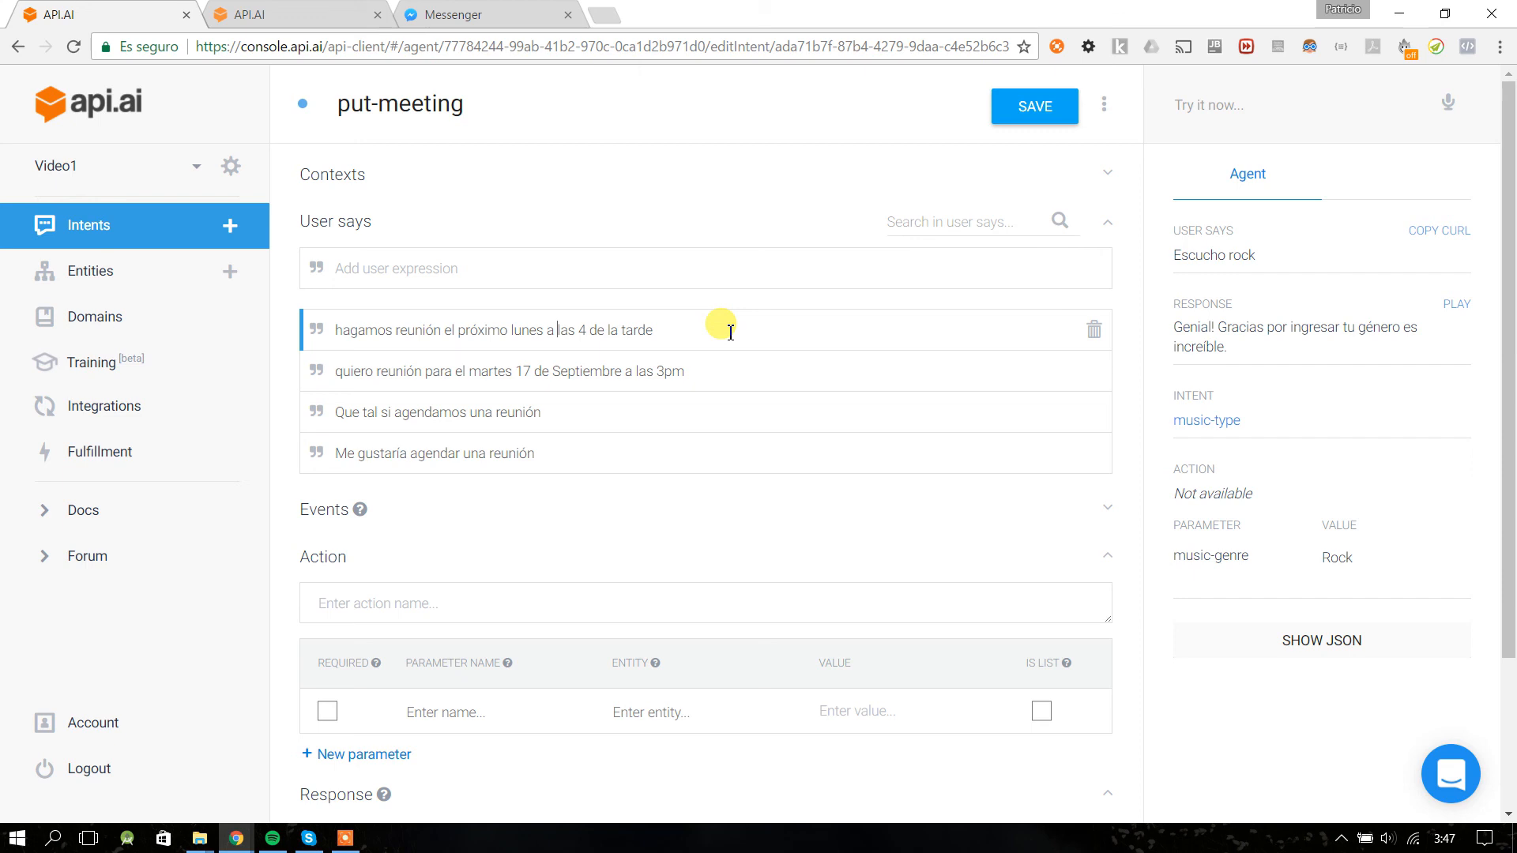
{"action": "left_click_drag", "start_coordinate": [589, 335], "coordinate": [584, 332]}
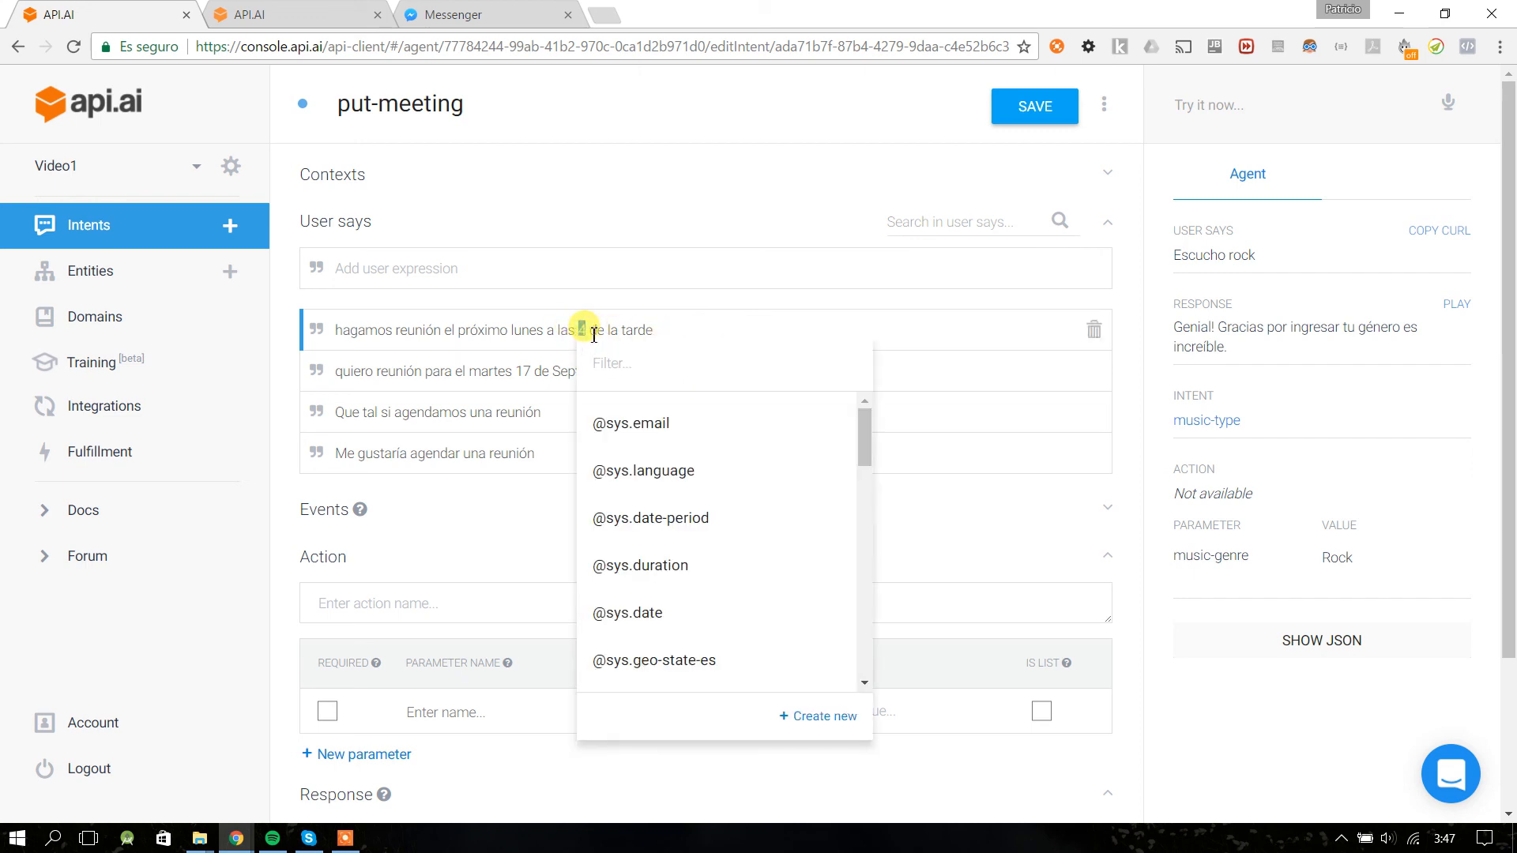
{"action": "left_click_drag", "start_coordinate": [591, 332], "coordinate": [704, 334]}
{"action": "left_click", "coordinate": [621, 331]}
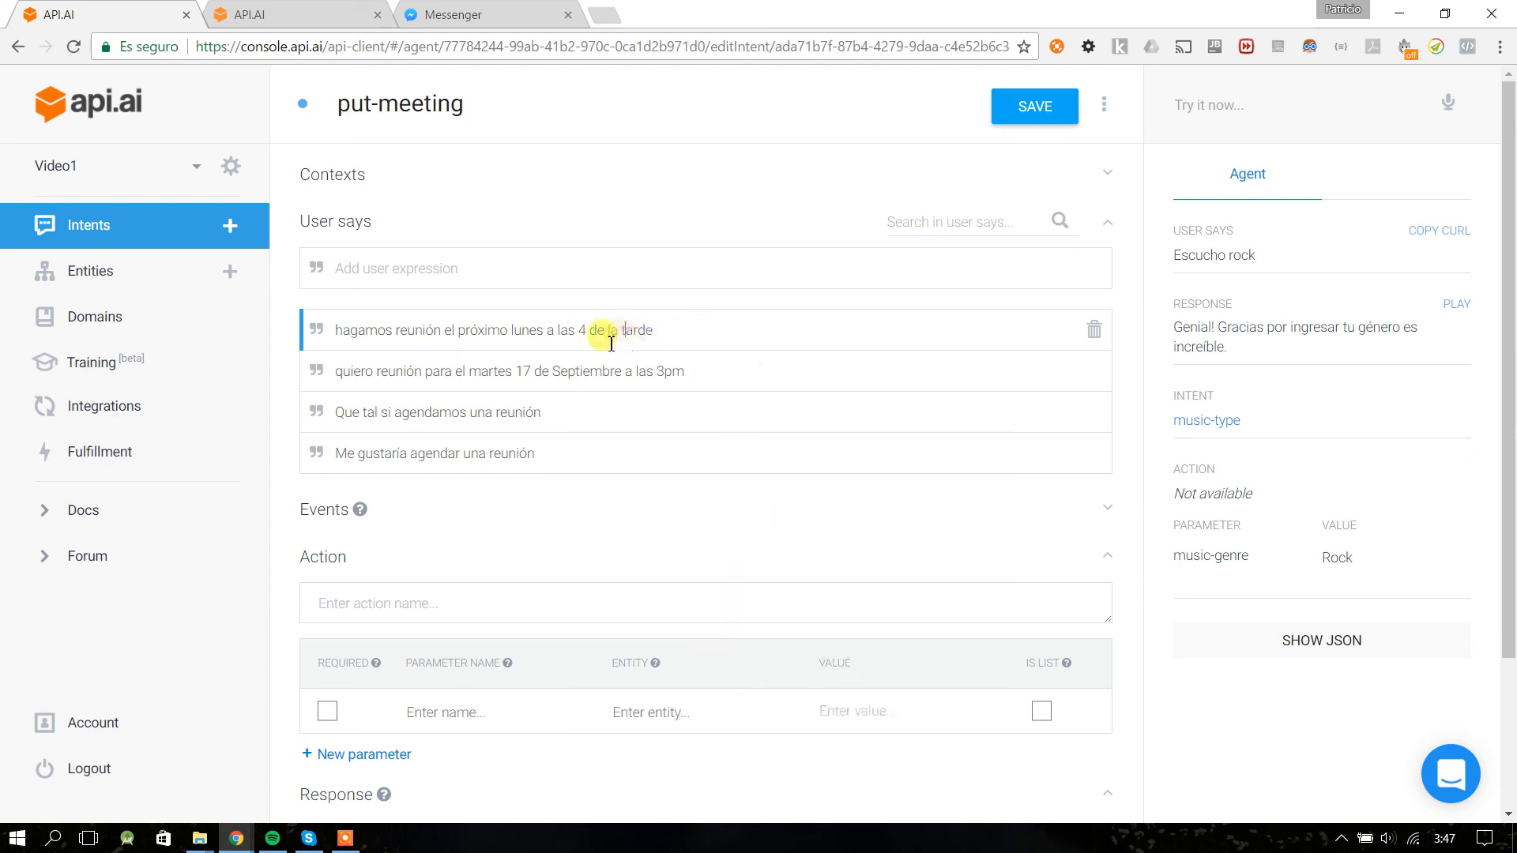
{"action": "left_click_drag", "start_coordinate": [590, 330], "coordinate": [694, 329]}
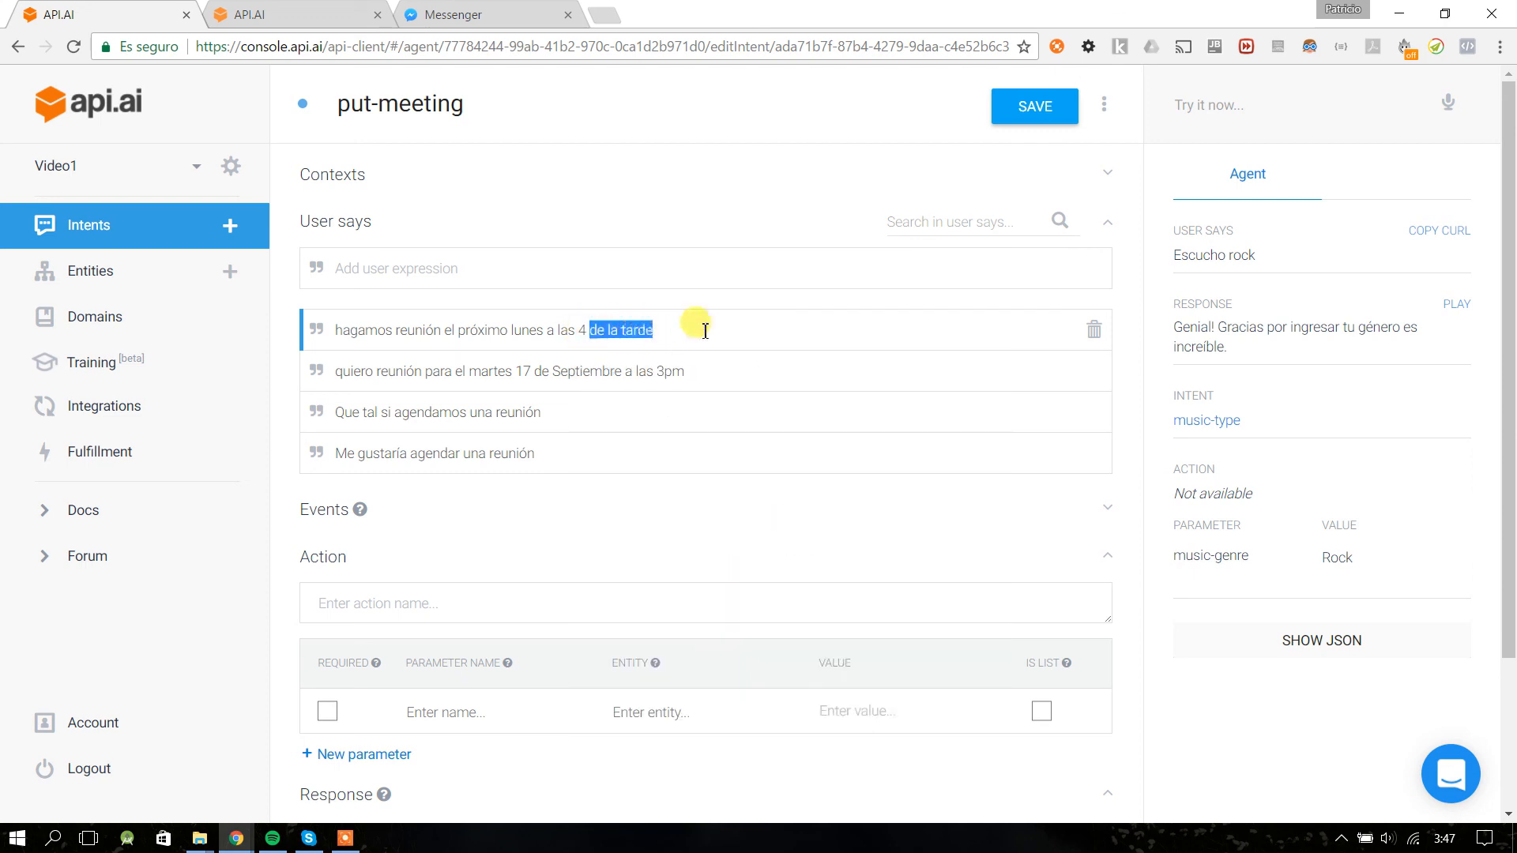
- Examine "lunes", "4" and the whole phrase "4 de la tarde" as candidate entities in the first put-meeting expression
{"action": "left_click_drag", "start_coordinate": [543, 332], "coordinate": [511, 330]}
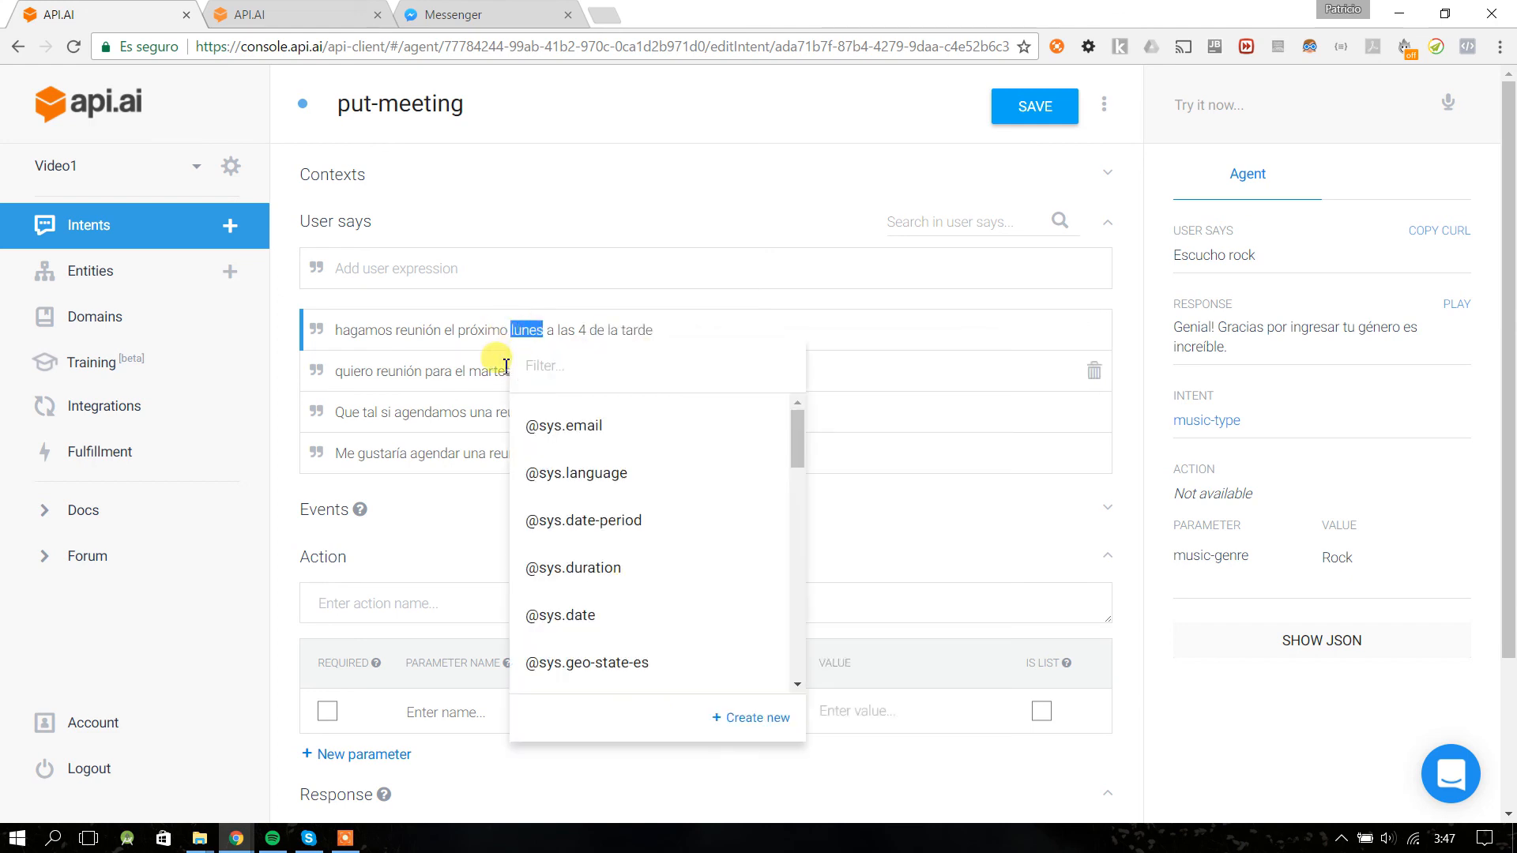
{"action": "left_click", "coordinate": [586, 331]}
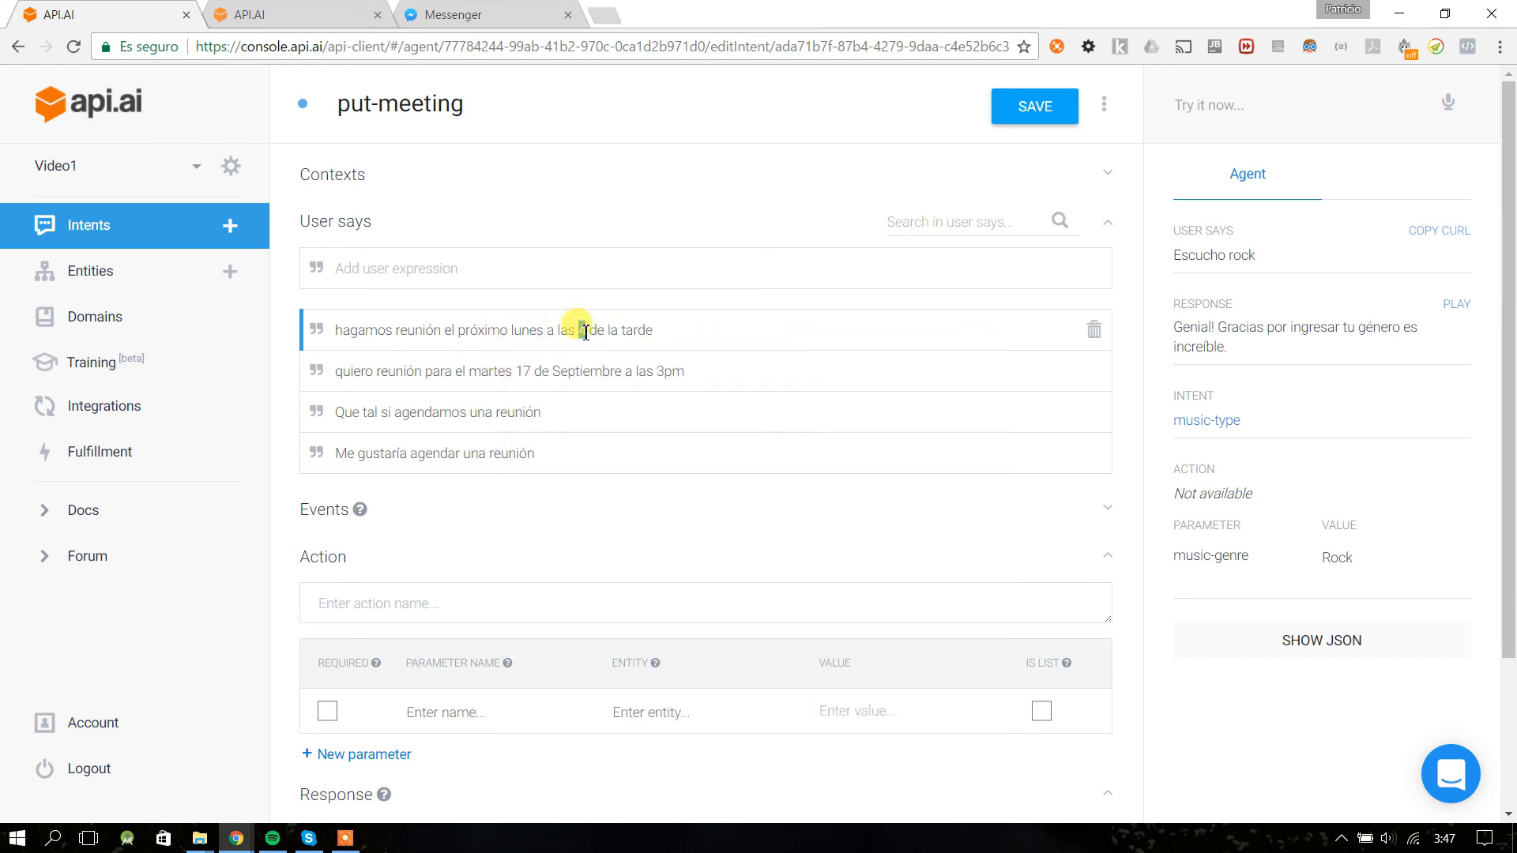
{"action": "left_click", "coordinate": [588, 330]}
{"action": "double_click", "coordinate": [581, 330]}
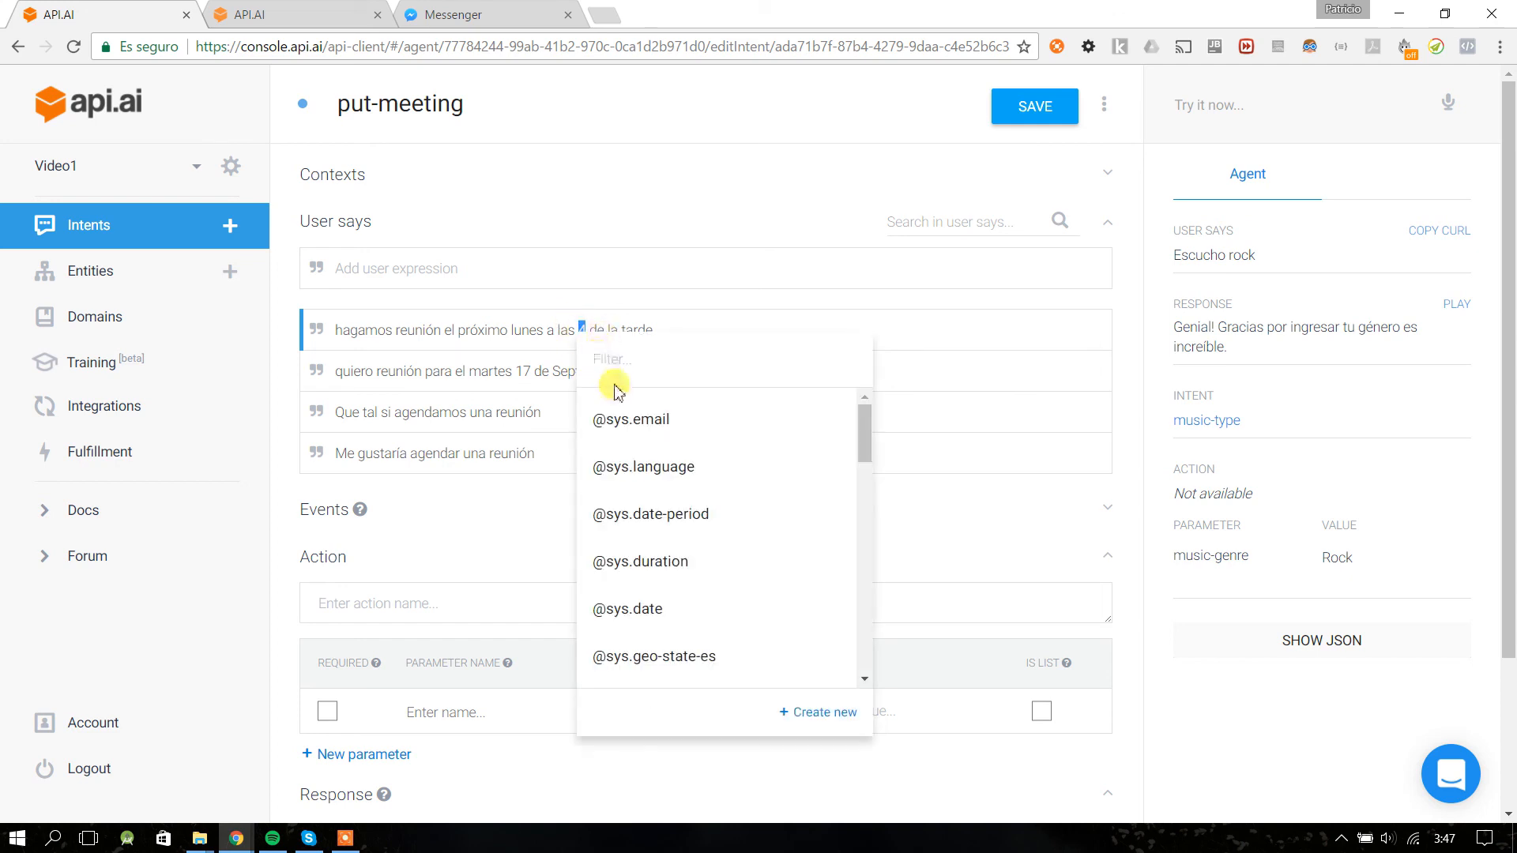
{"action": "left_click", "coordinate": [569, 330]}
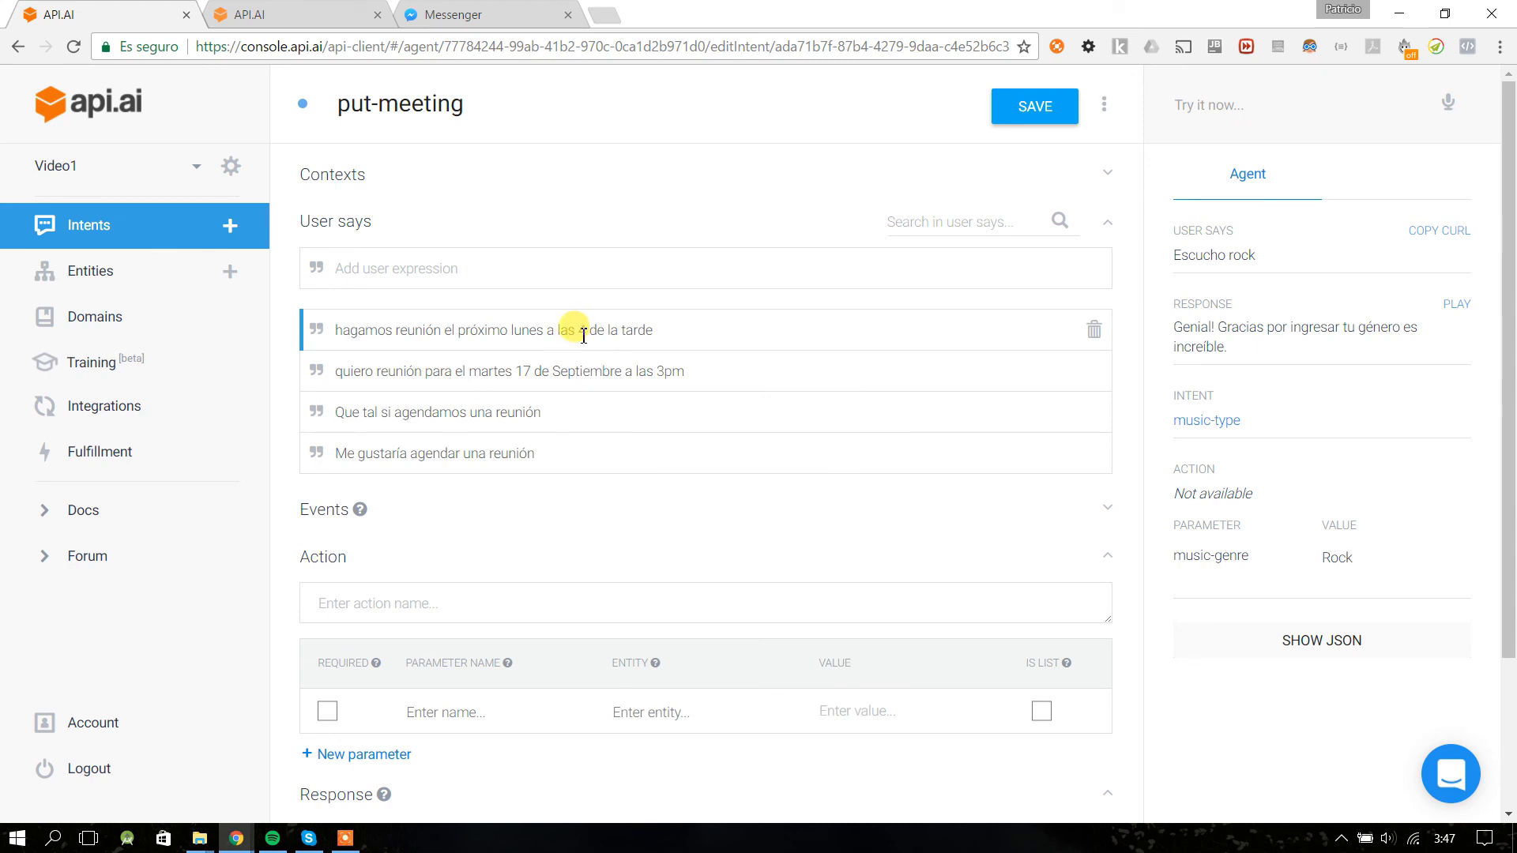
{"action": "left_click_drag", "start_coordinate": [578, 331], "coordinate": [674, 328]}
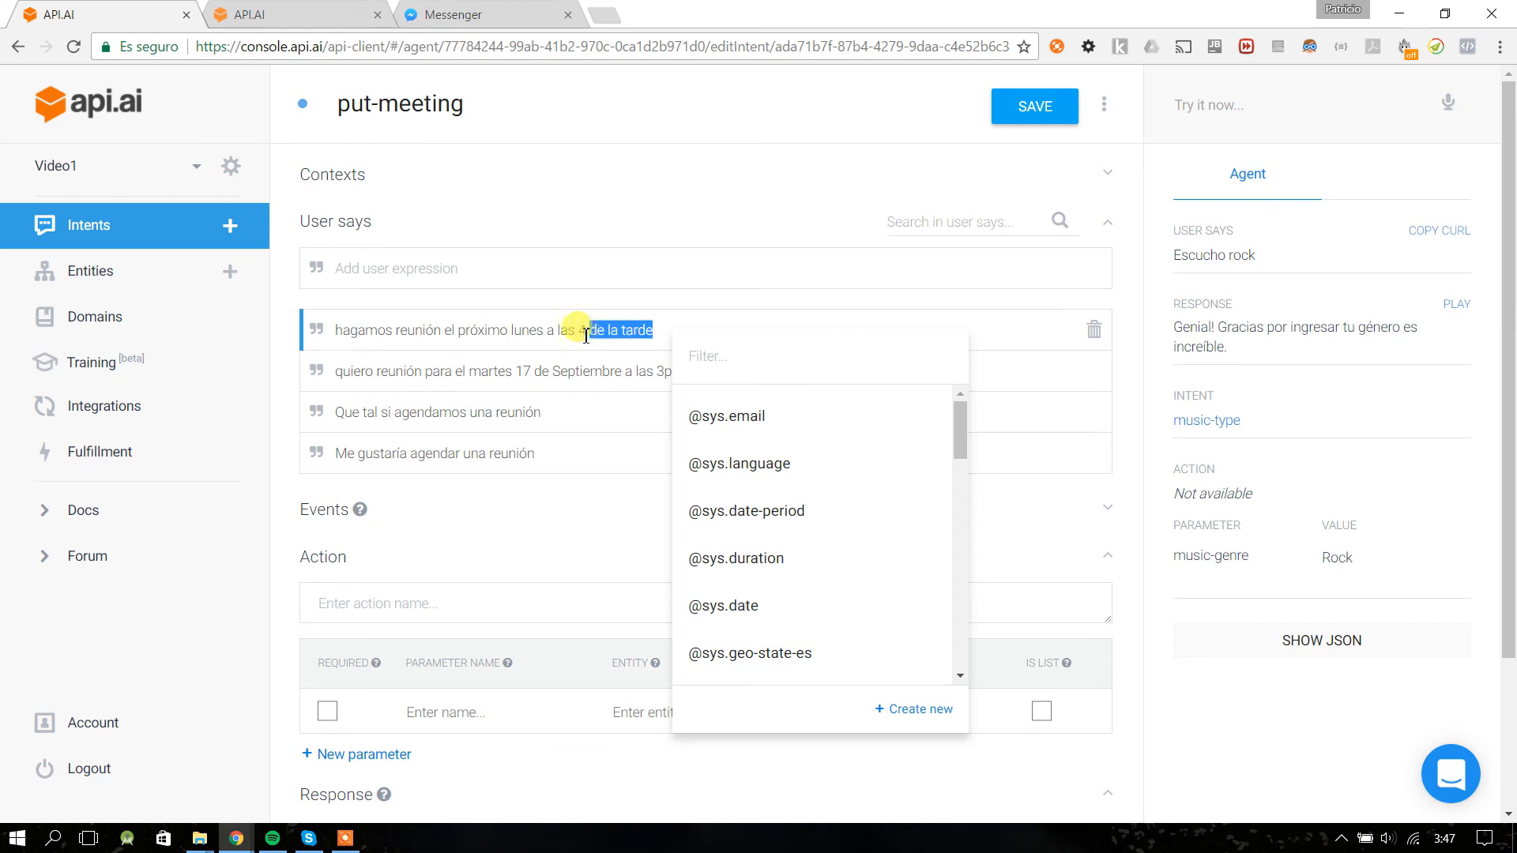
{"action": "left_click_drag", "start_coordinate": [578, 330], "coordinate": [654, 330]}
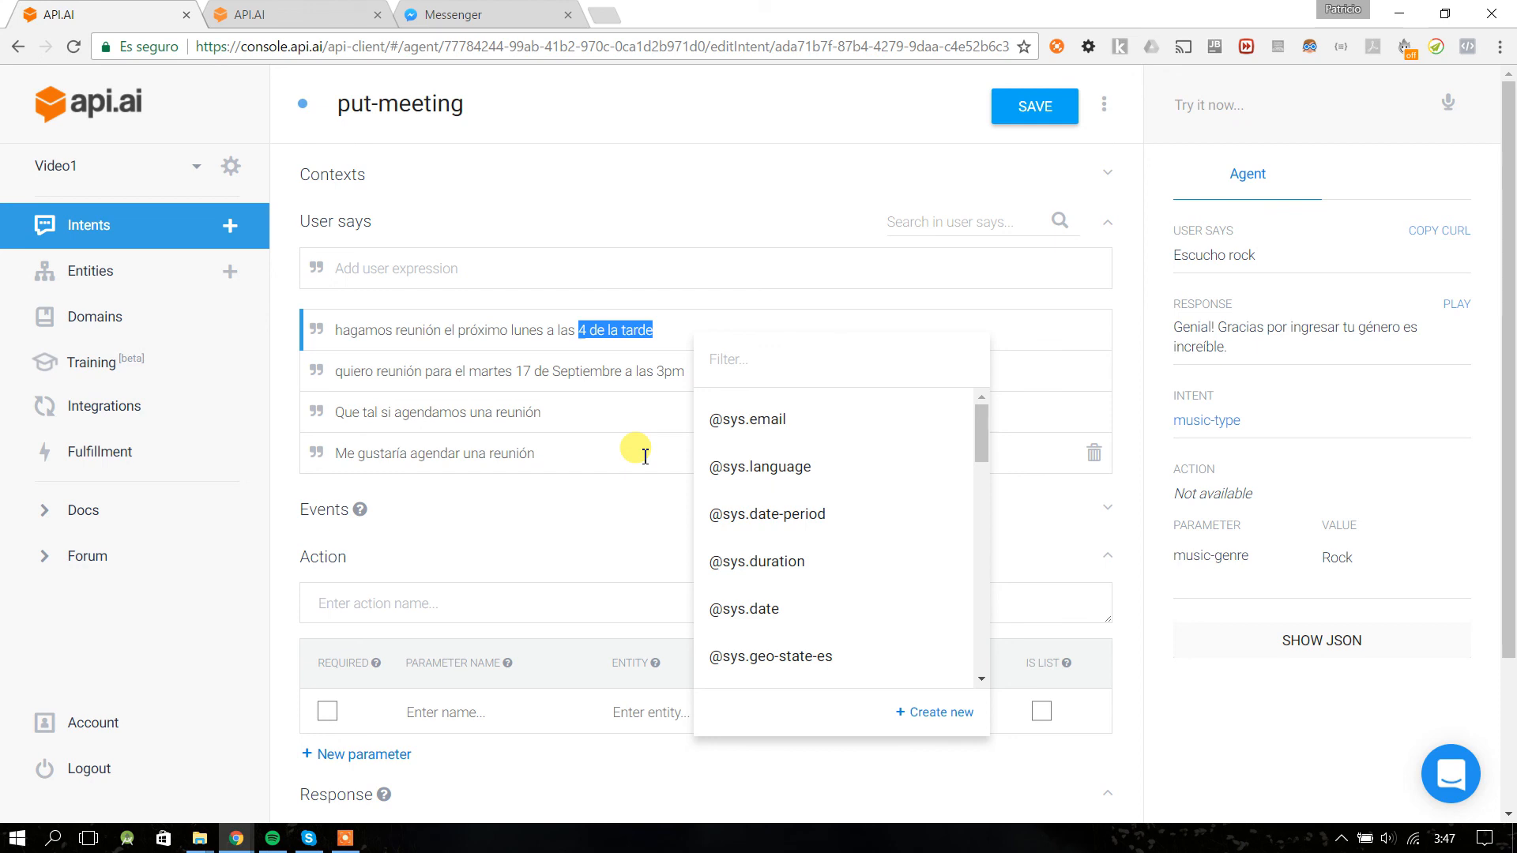
{"action": "left_click", "coordinate": [583, 332]}
{"action": "left_click_drag", "start_coordinate": [575, 330], "coordinate": [695, 329]}
{"action": "left_click", "coordinate": [709, 320]}
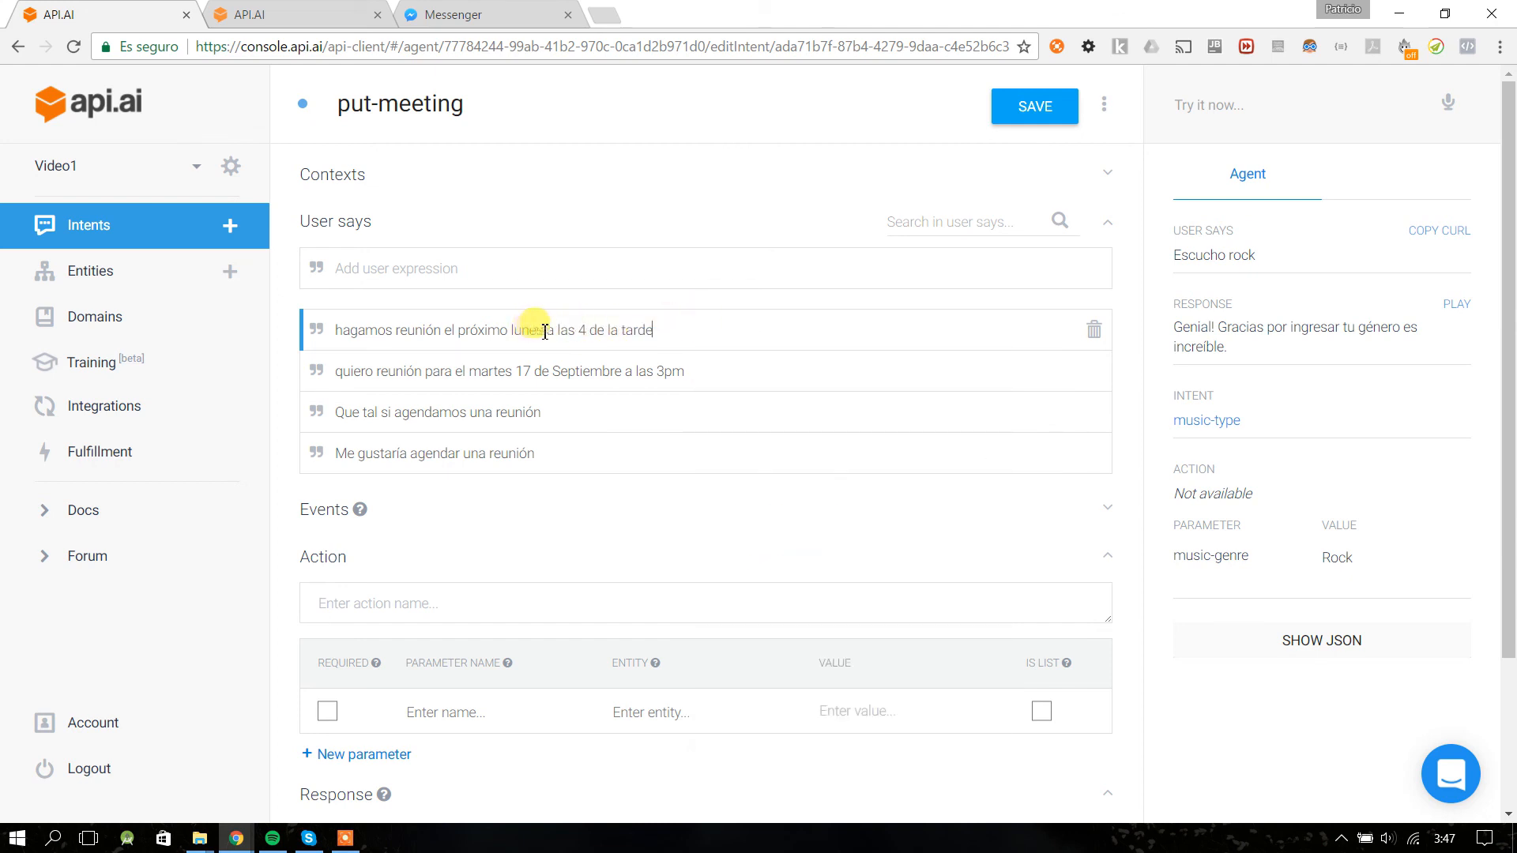
{"action": "left_click_drag", "start_coordinate": [546, 330], "coordinate": [513, 332]}
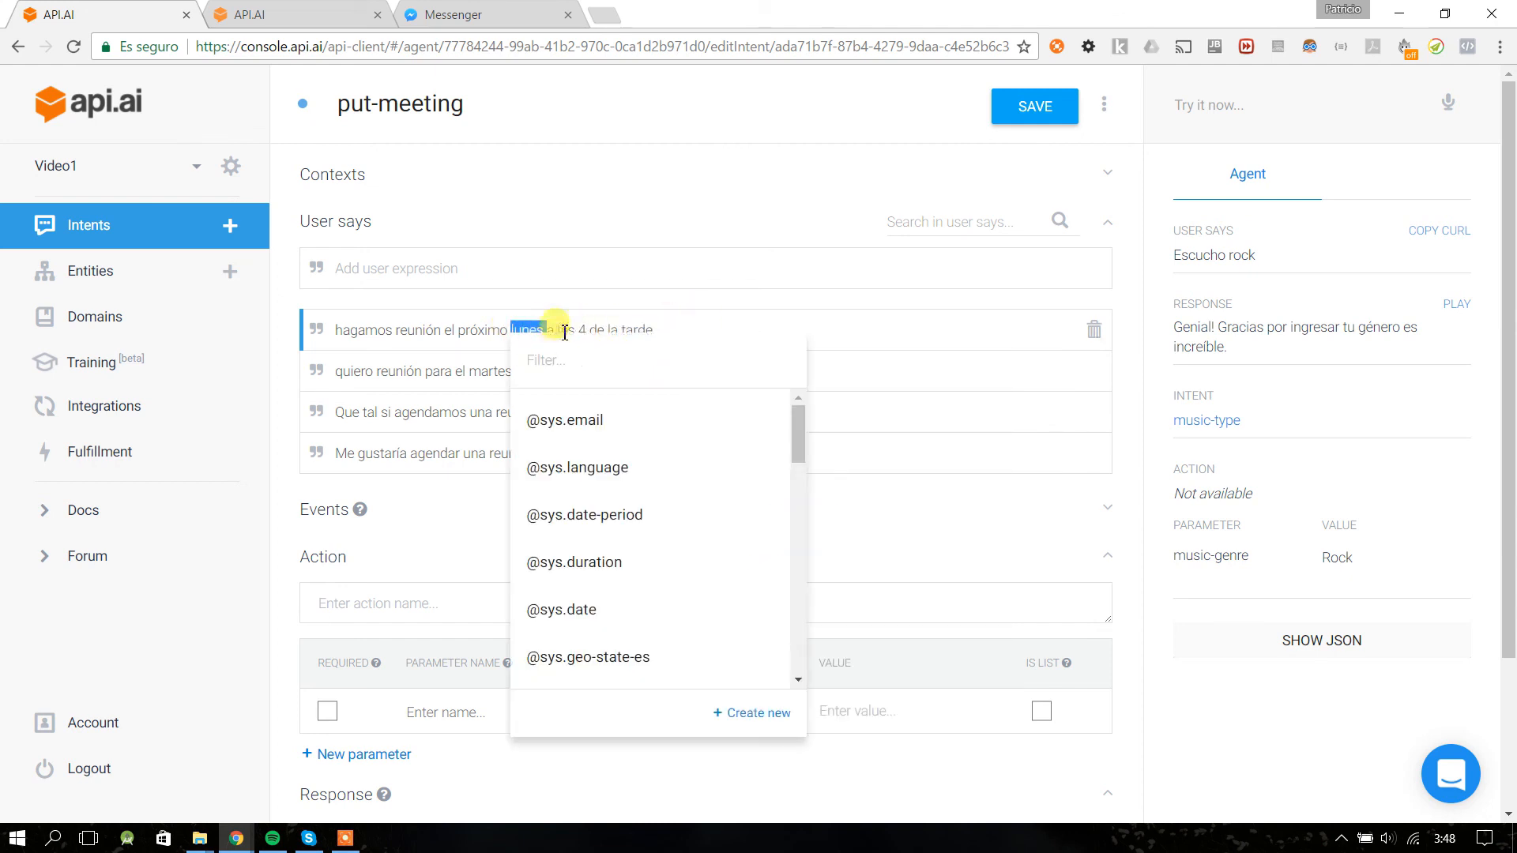
{"action": "double_click", "coordinate": [588, 332]}
{"action": "left_click_drag", "start_coordinate": [597, 331], "coordinate": [695, 338]}
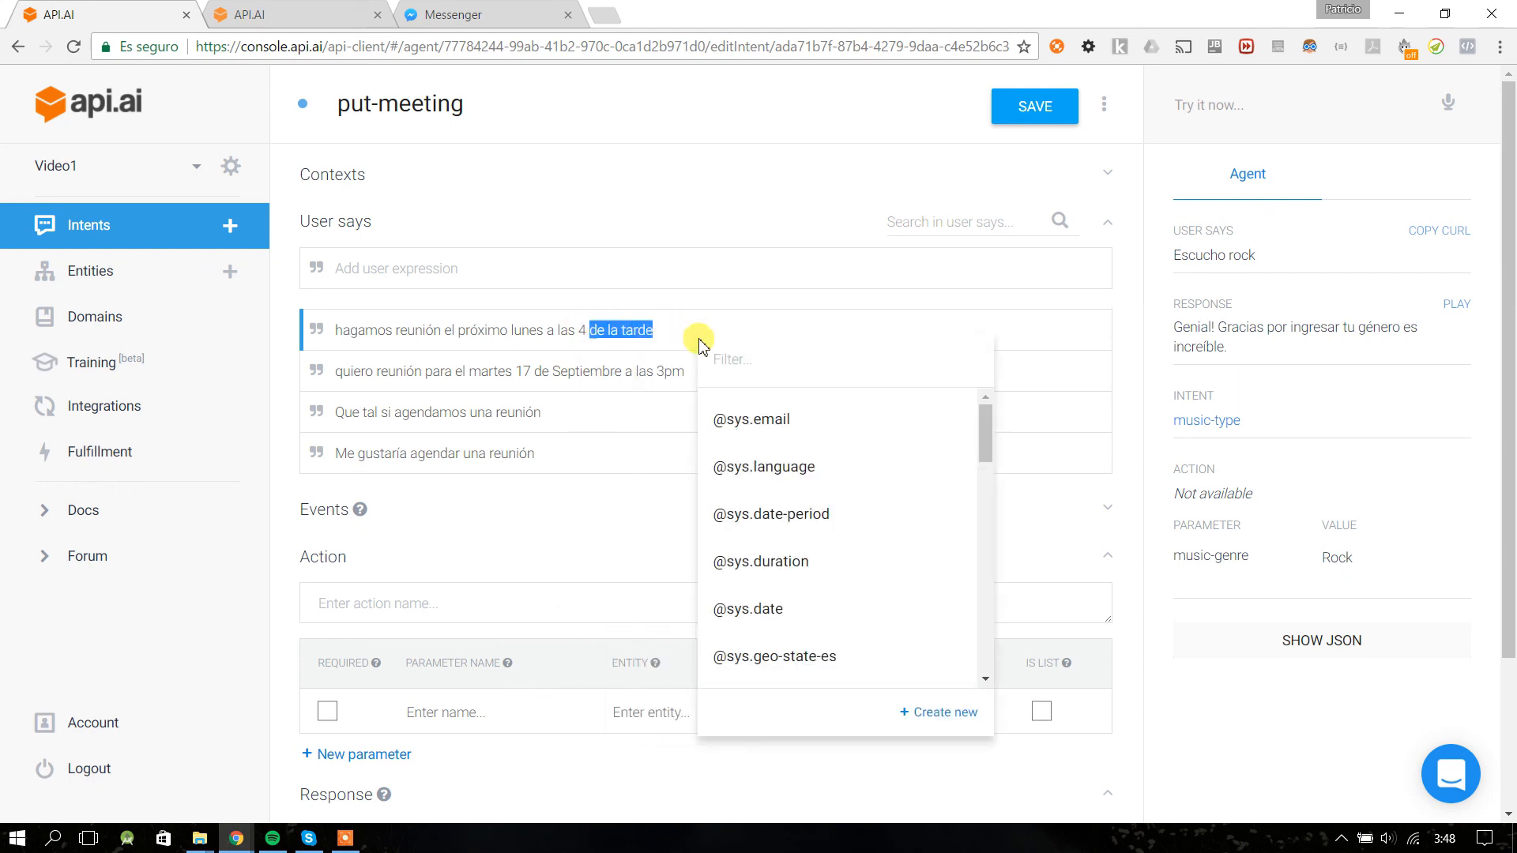
{"action": "left_click_drag", "start_coordinate": [578, 331], "coordinate": [711, 325]}
- Save the month entity in the other browser tab and create a new entity named schedule
{"action": "key", "text": "ctrl+Tab"}
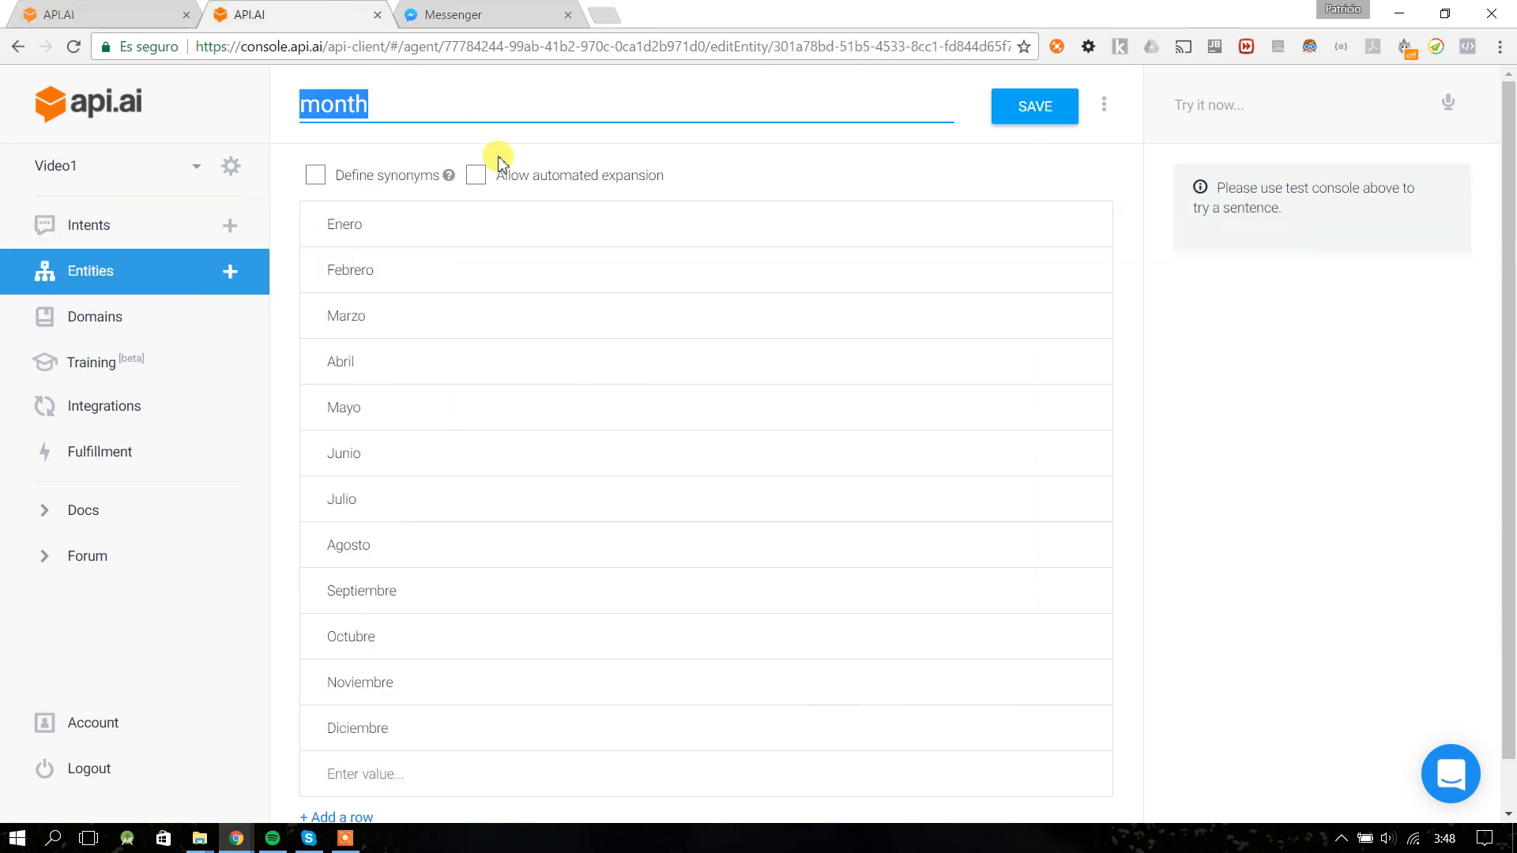
{"action": "left_click", "coordinate": [1042, 123]}
{"action": "left_click", "coordinate": [230, 272]}
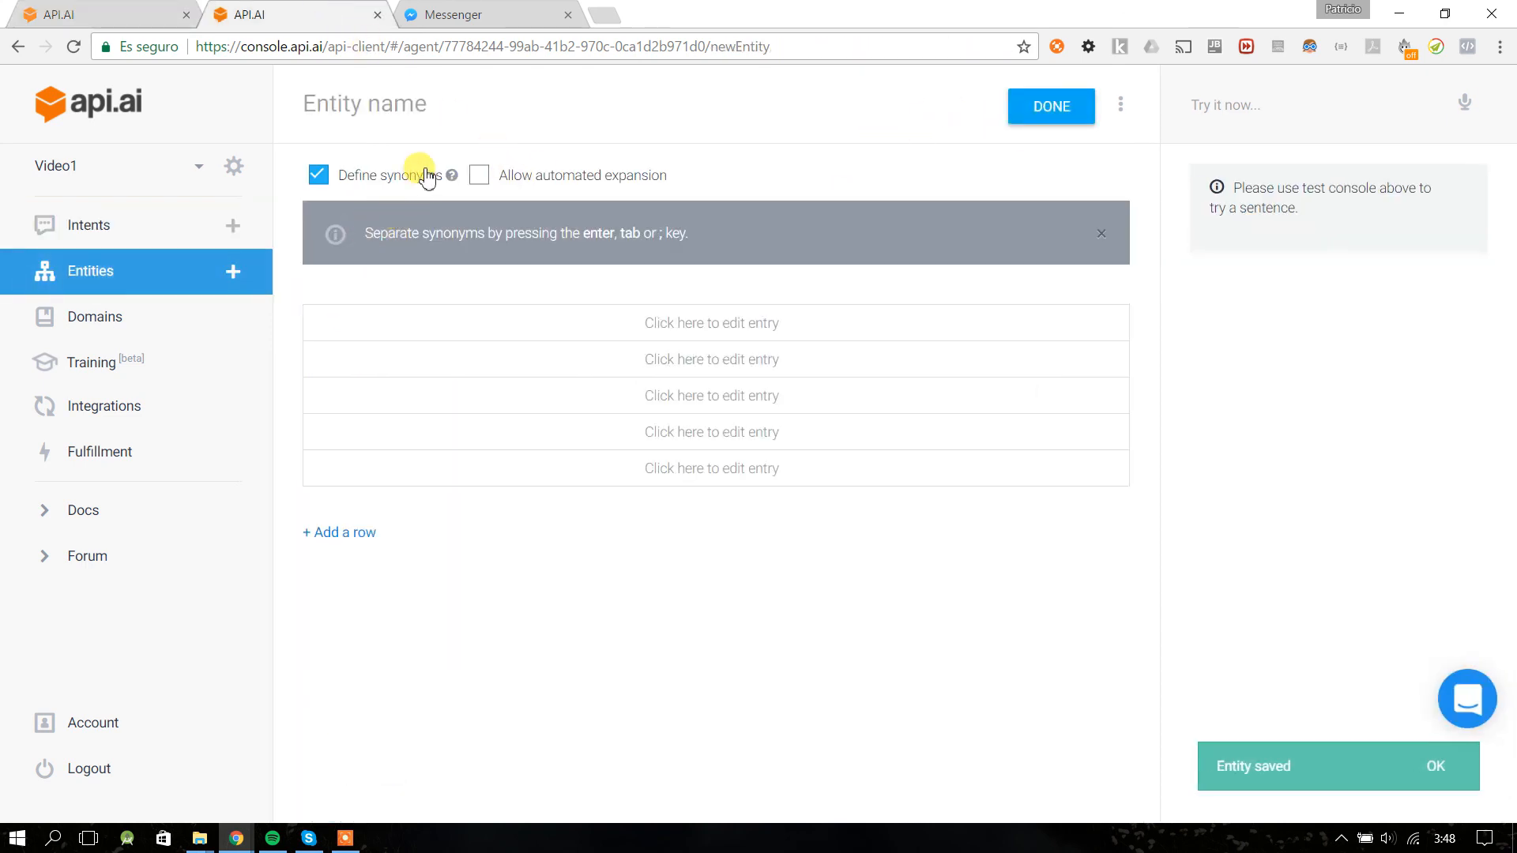
{"action": "left_click", "coordinate": [378, 106]}
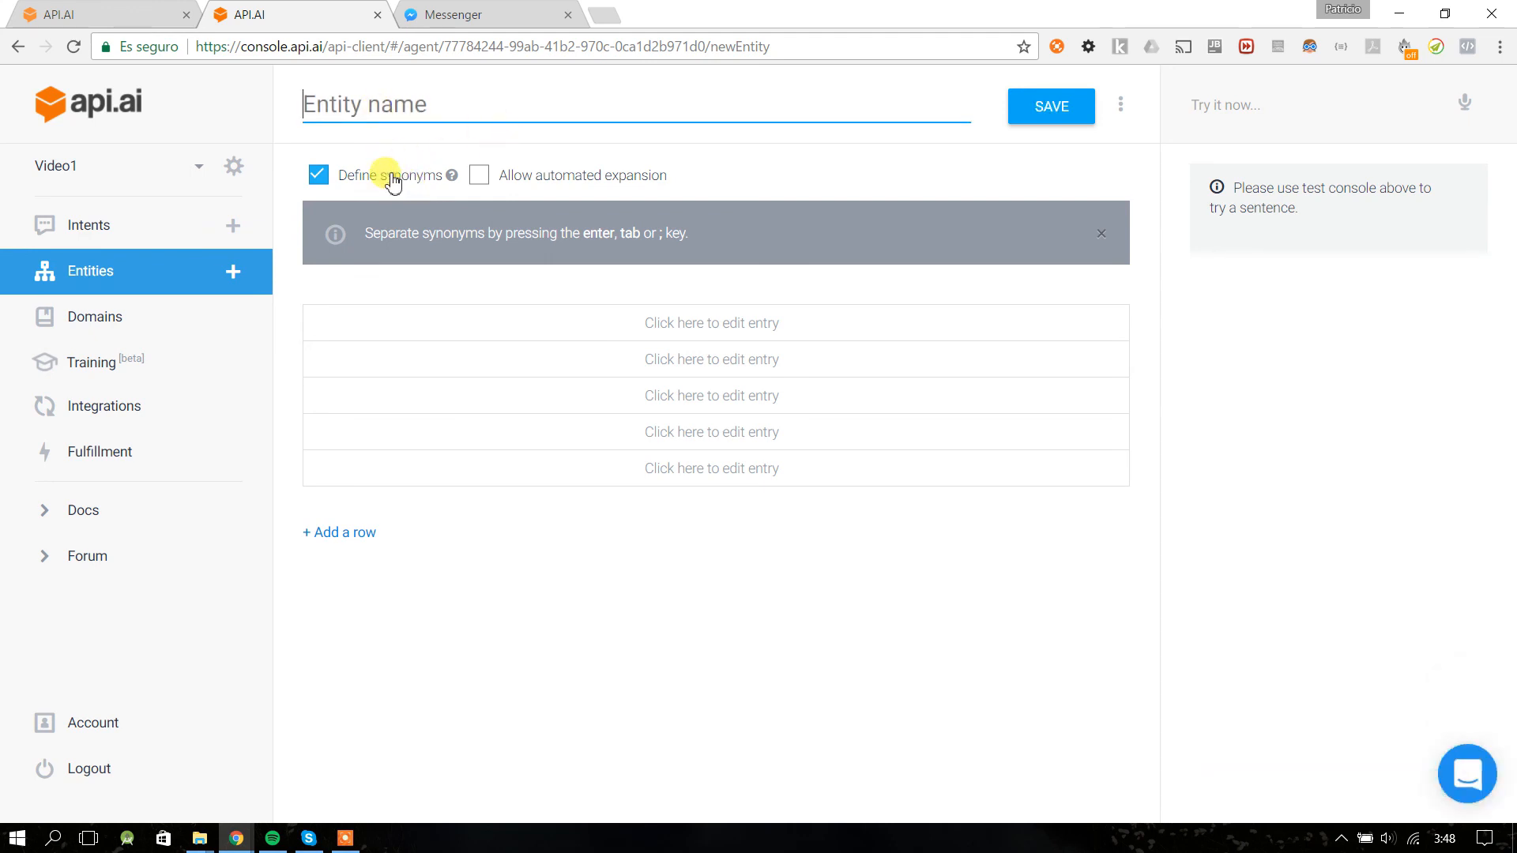
{"action": "left_click", "coordinate": [377, 105]}
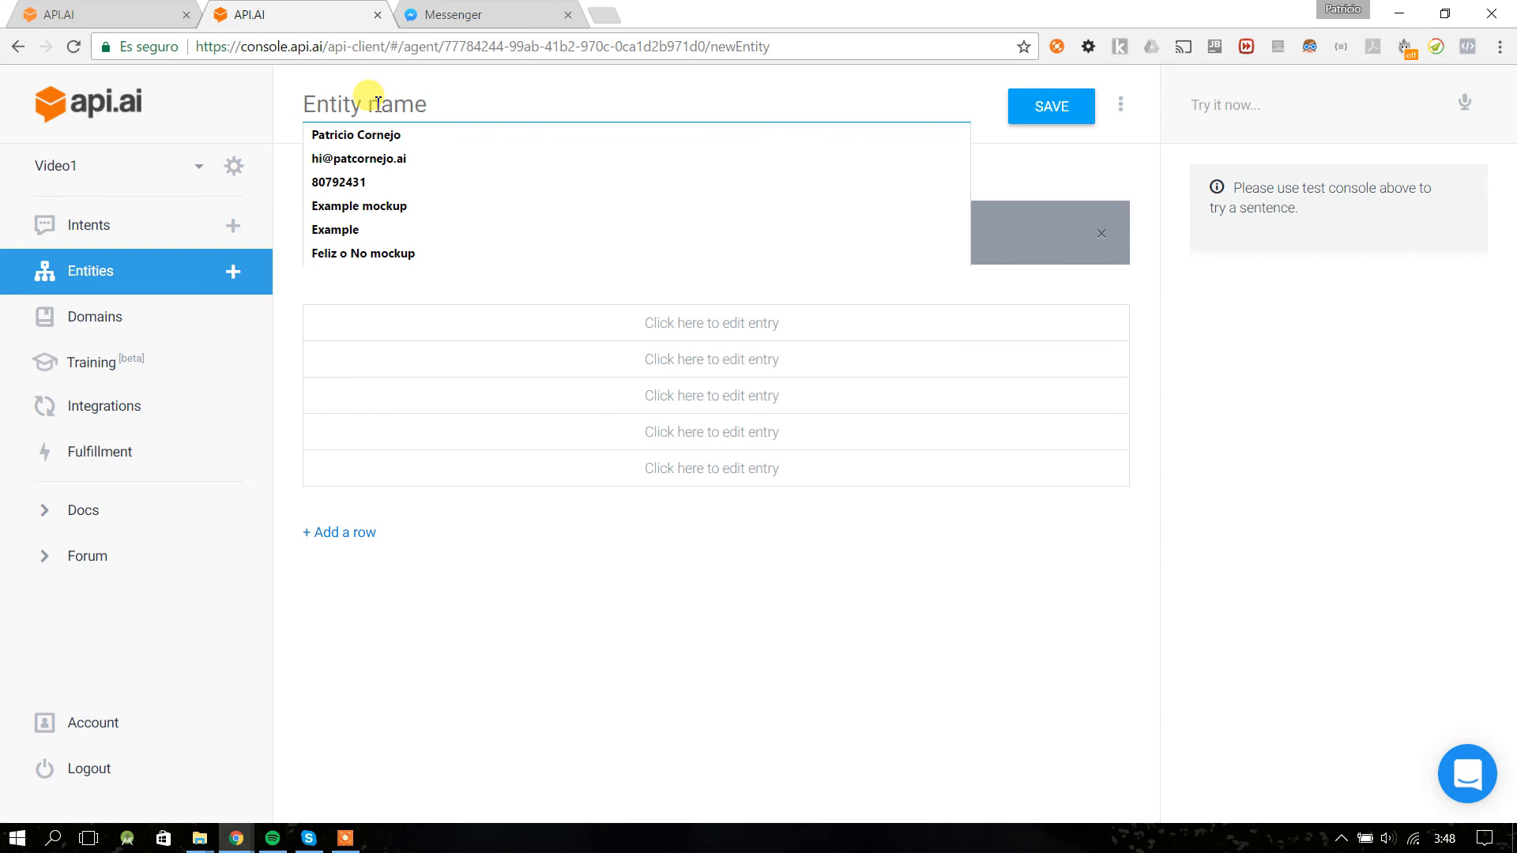
{"action": "type", "text": "schedule"}
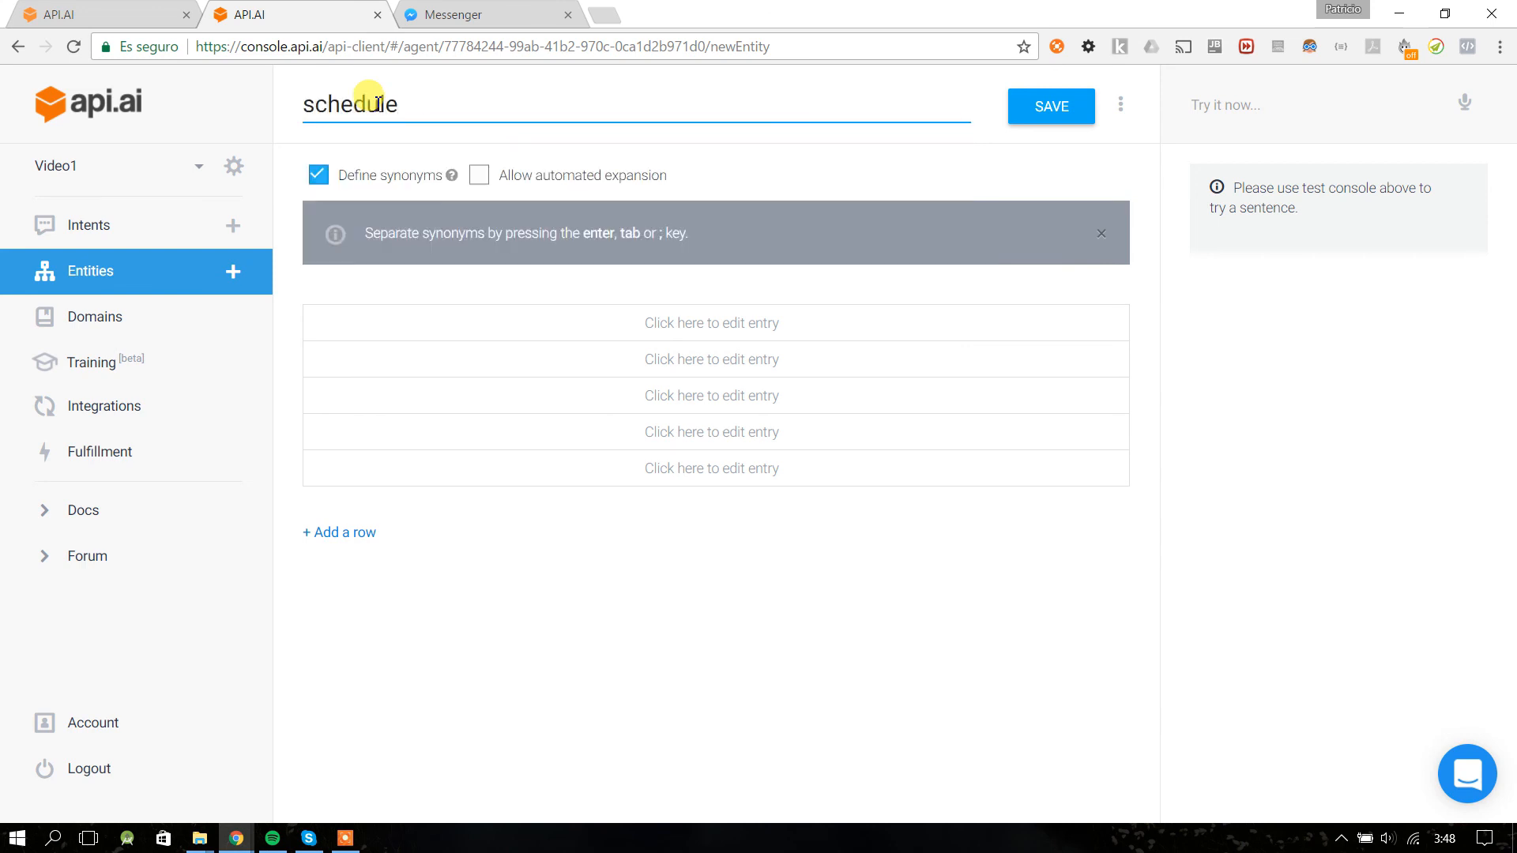
- Turn off synonyms for the schedule entity and begin an @ entity reference in its first value
{"action": "left_click_drag", "start_coordinate": [423, 103], "coordinate": [231, 117]}
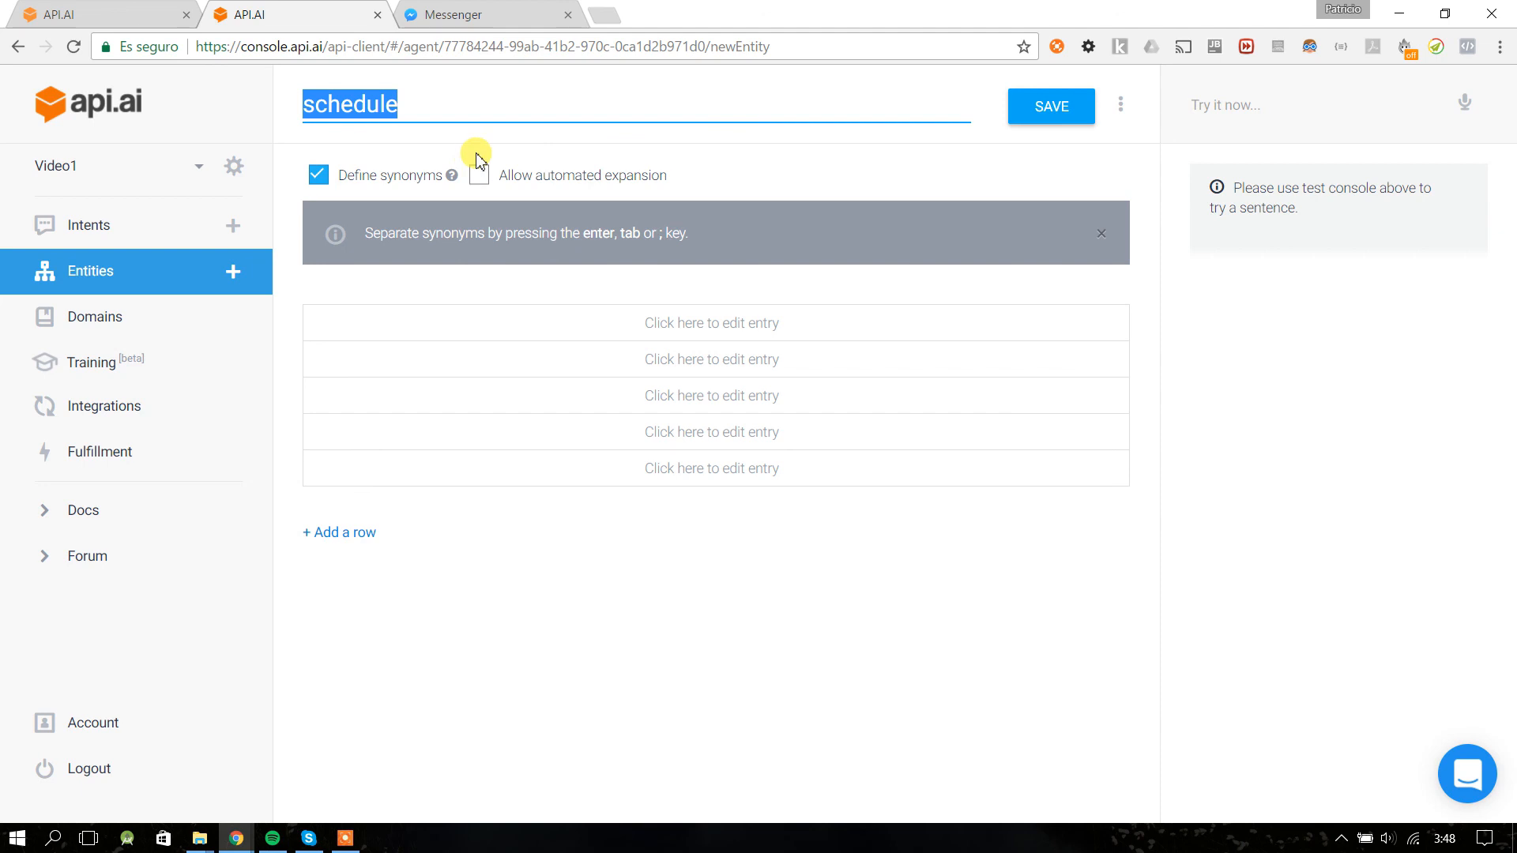
{"action": "left_click", "coordinate": [380, 178]}
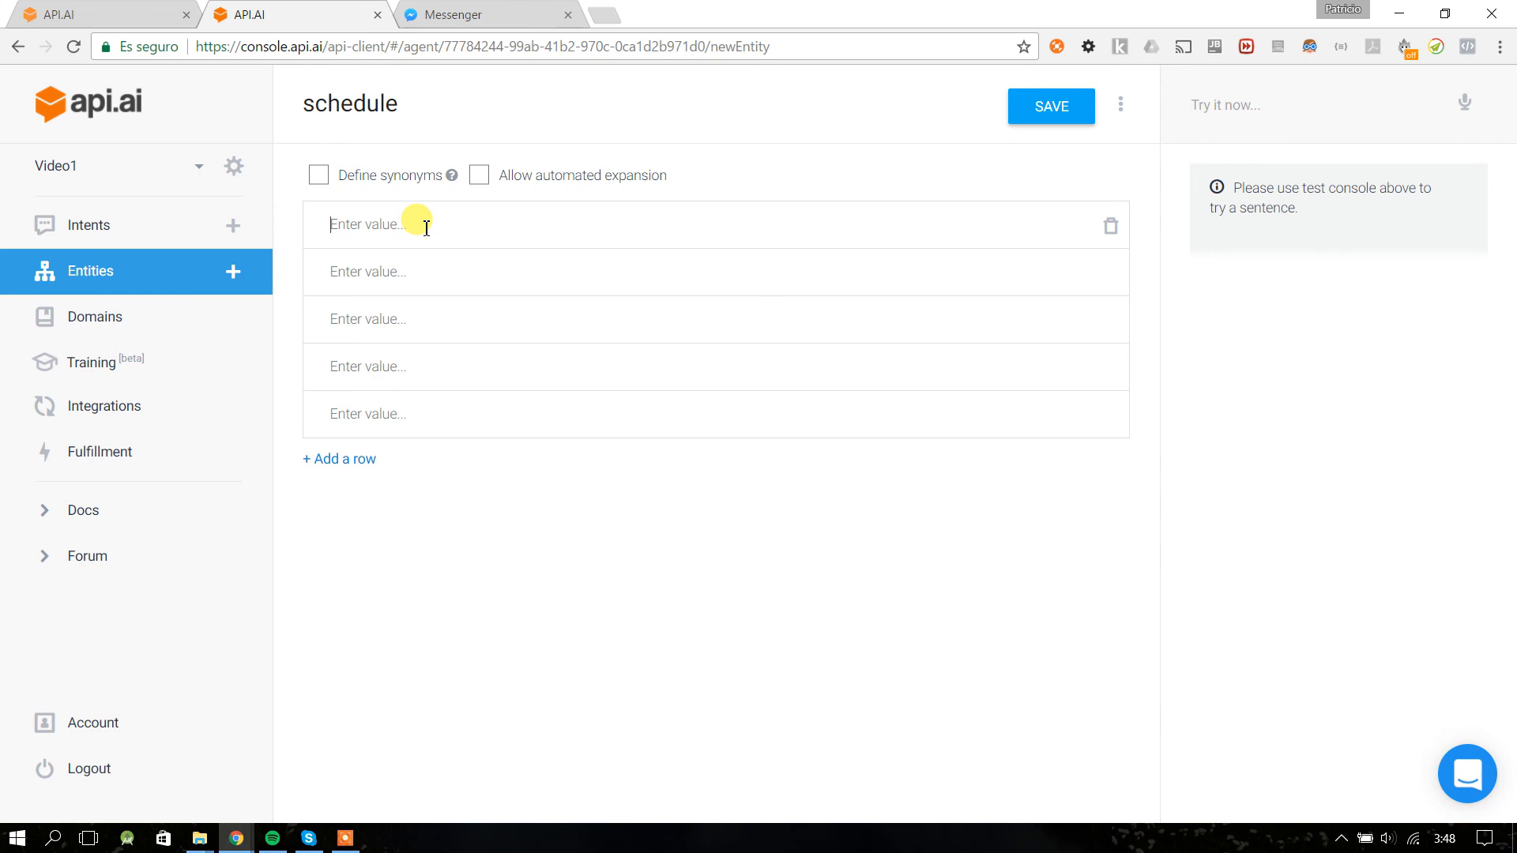
{"action": "type", "text": "@"}
{"action": "type", "text": "s"}
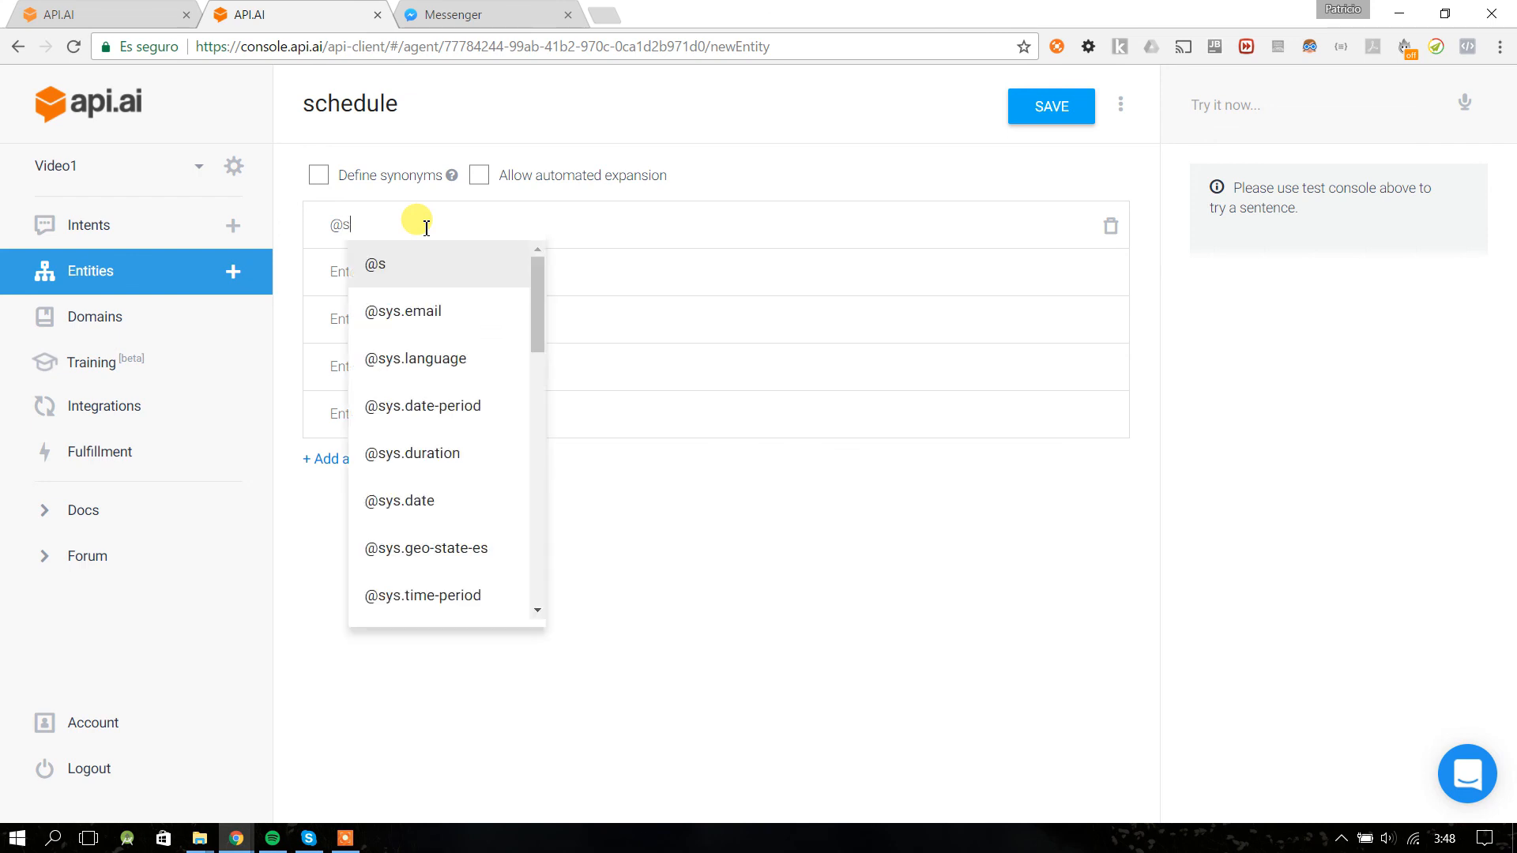
{"action": "type", "text": "y"}
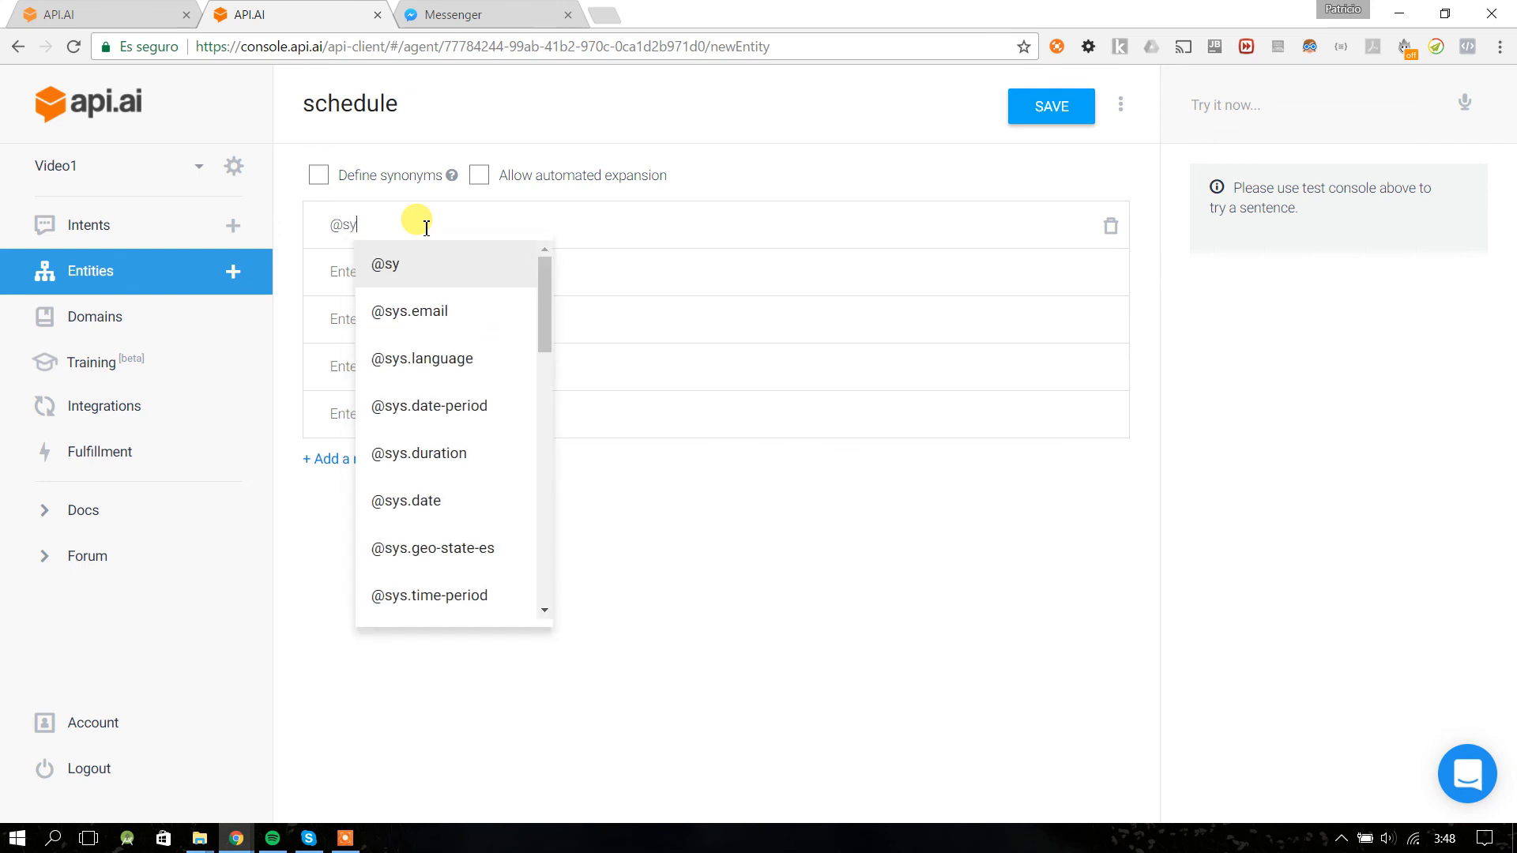
{"action": "key", "text": "BackSpace"}
{"action": "key", "text": "BackSpace"}
{"action": "type", "text": "mon"}
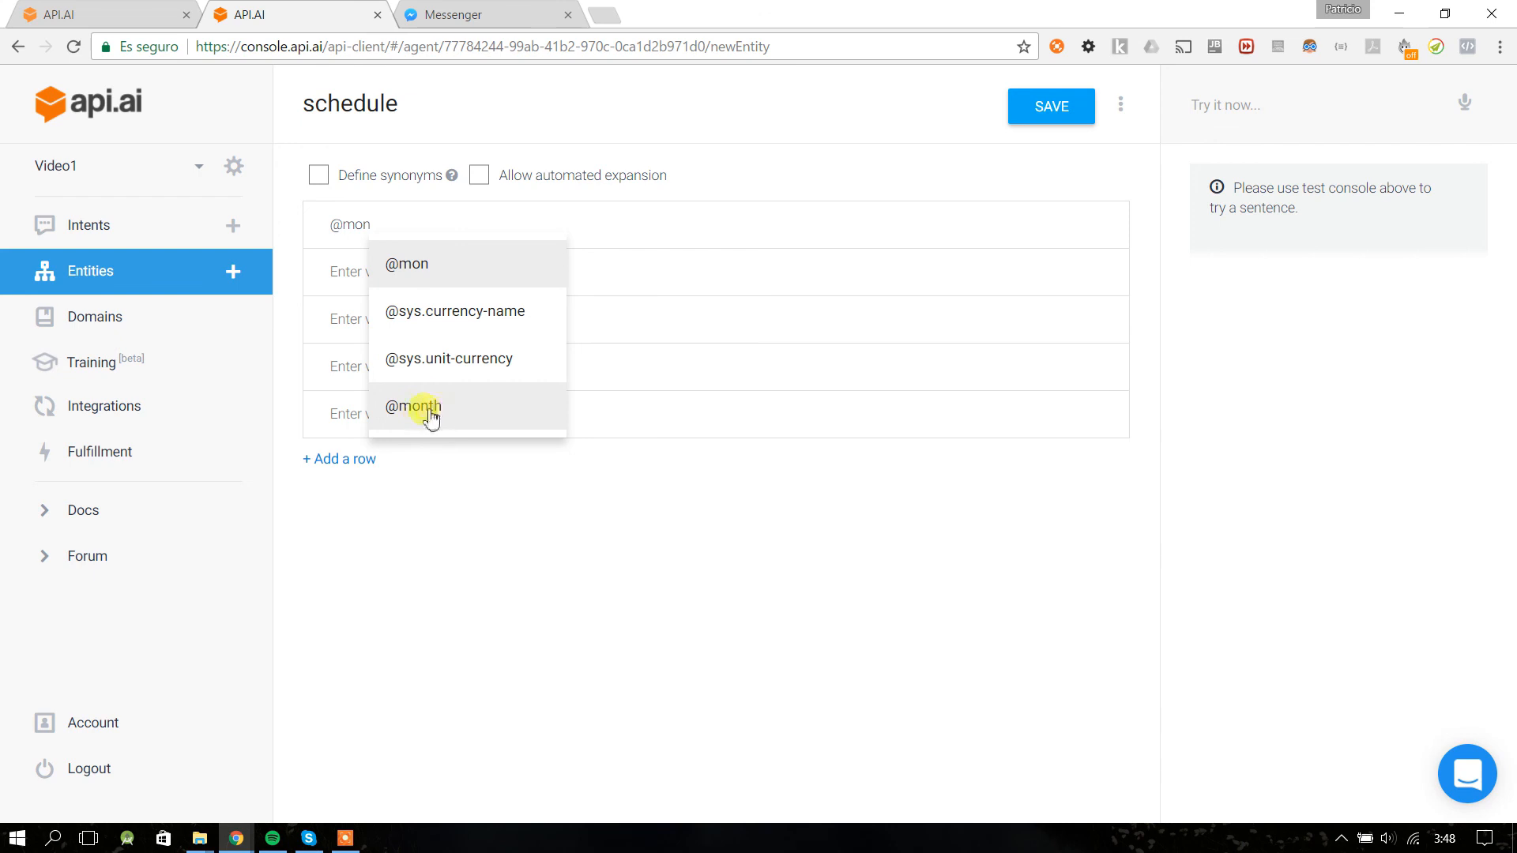
{"action": "key", "text": "BackSpace"}
{"action": "key", "text": "BackSpace"}
{"action": "key", "text": "BackSpace"}
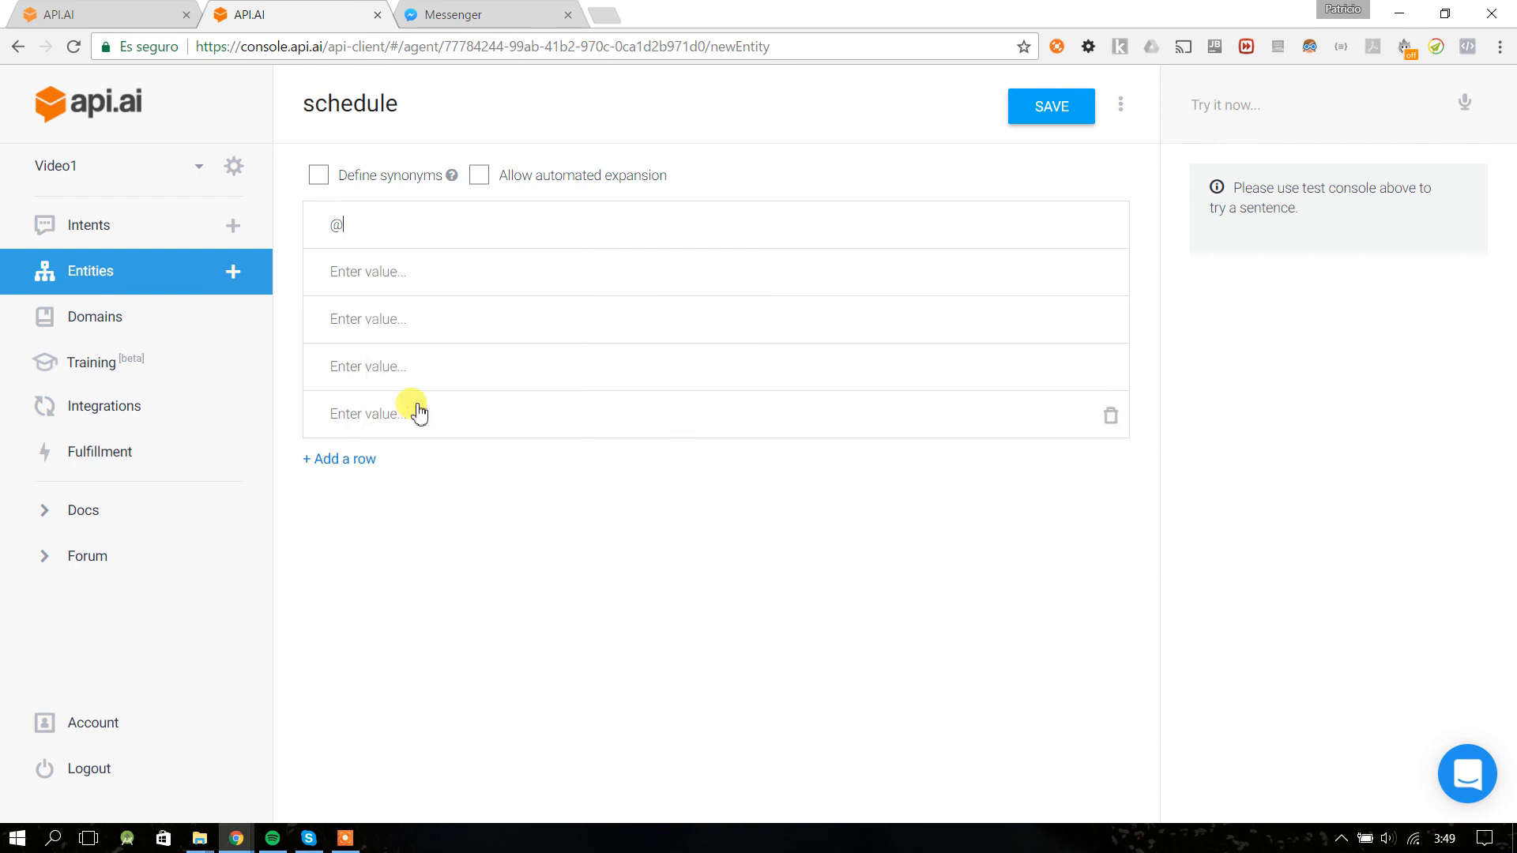
{"action": "type", "text": "sys"}
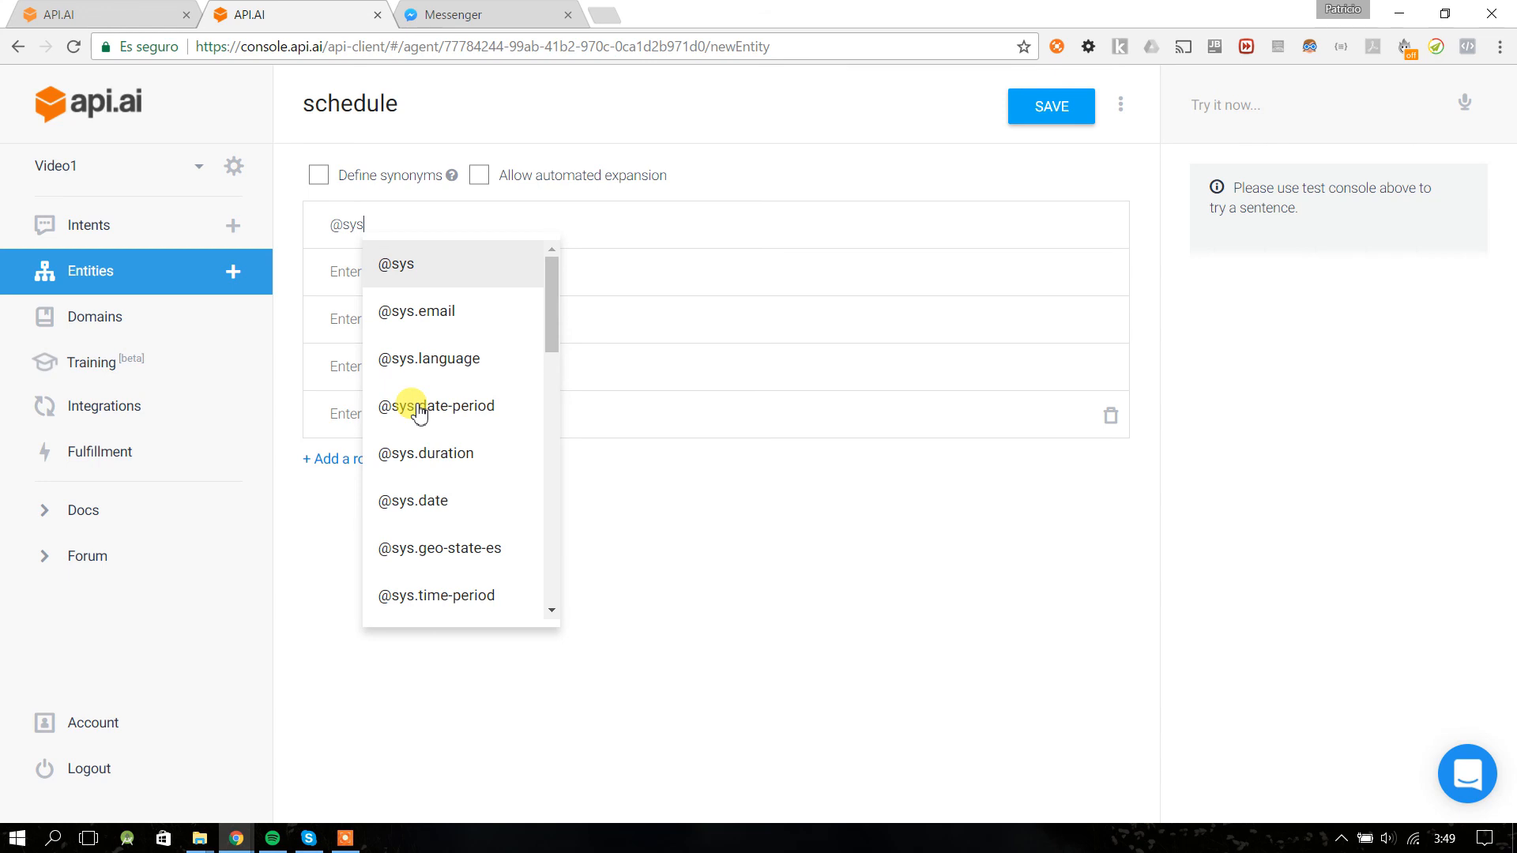
{"action": "type", "text": ".num"}
{"action": "left_click", "coordinate": [453, 314]}
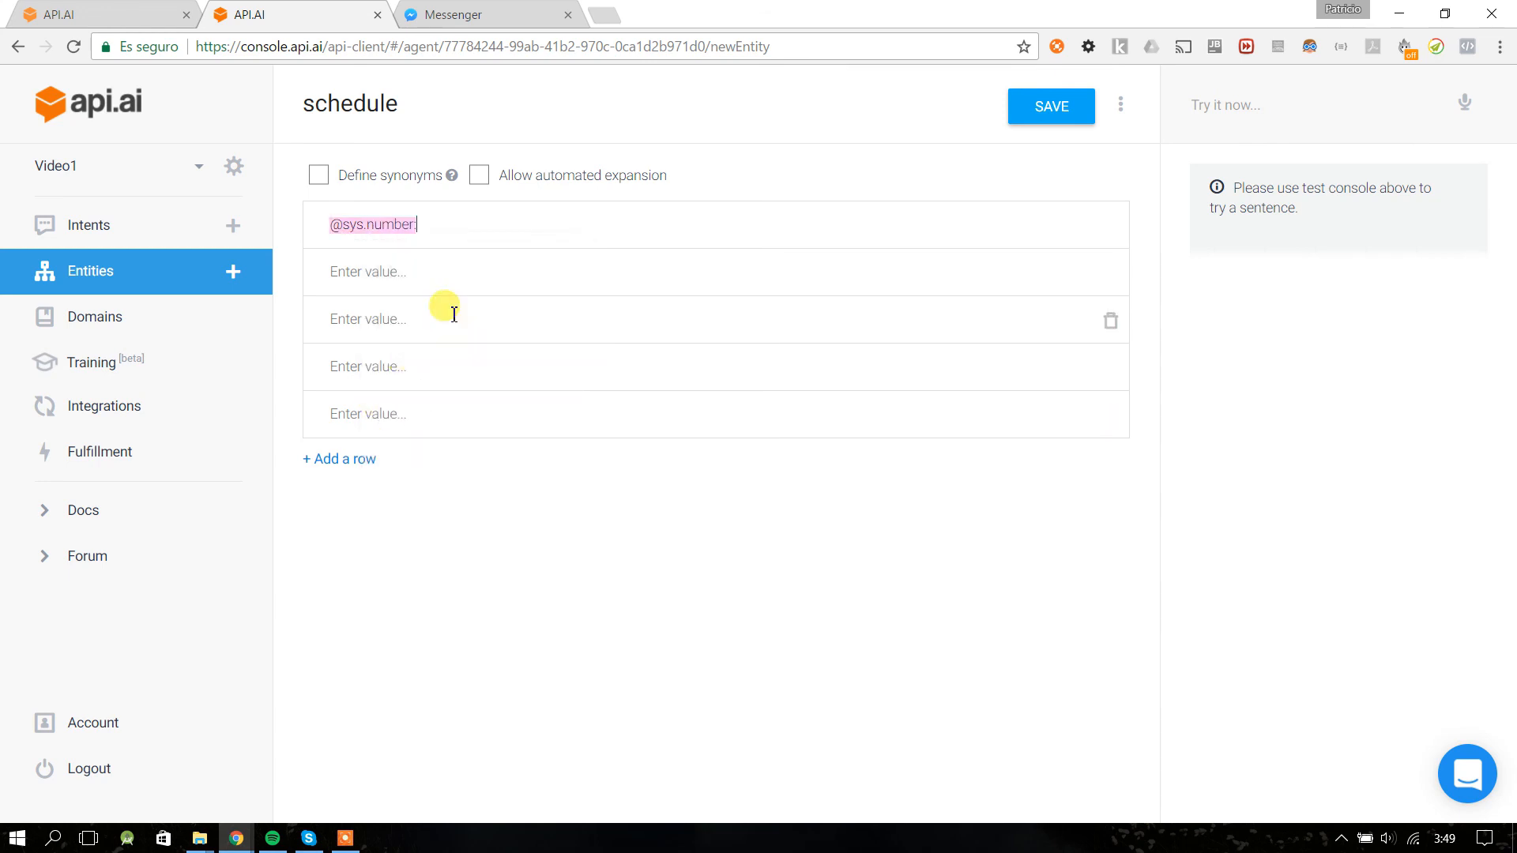
{"action": "type", "text": "number"}
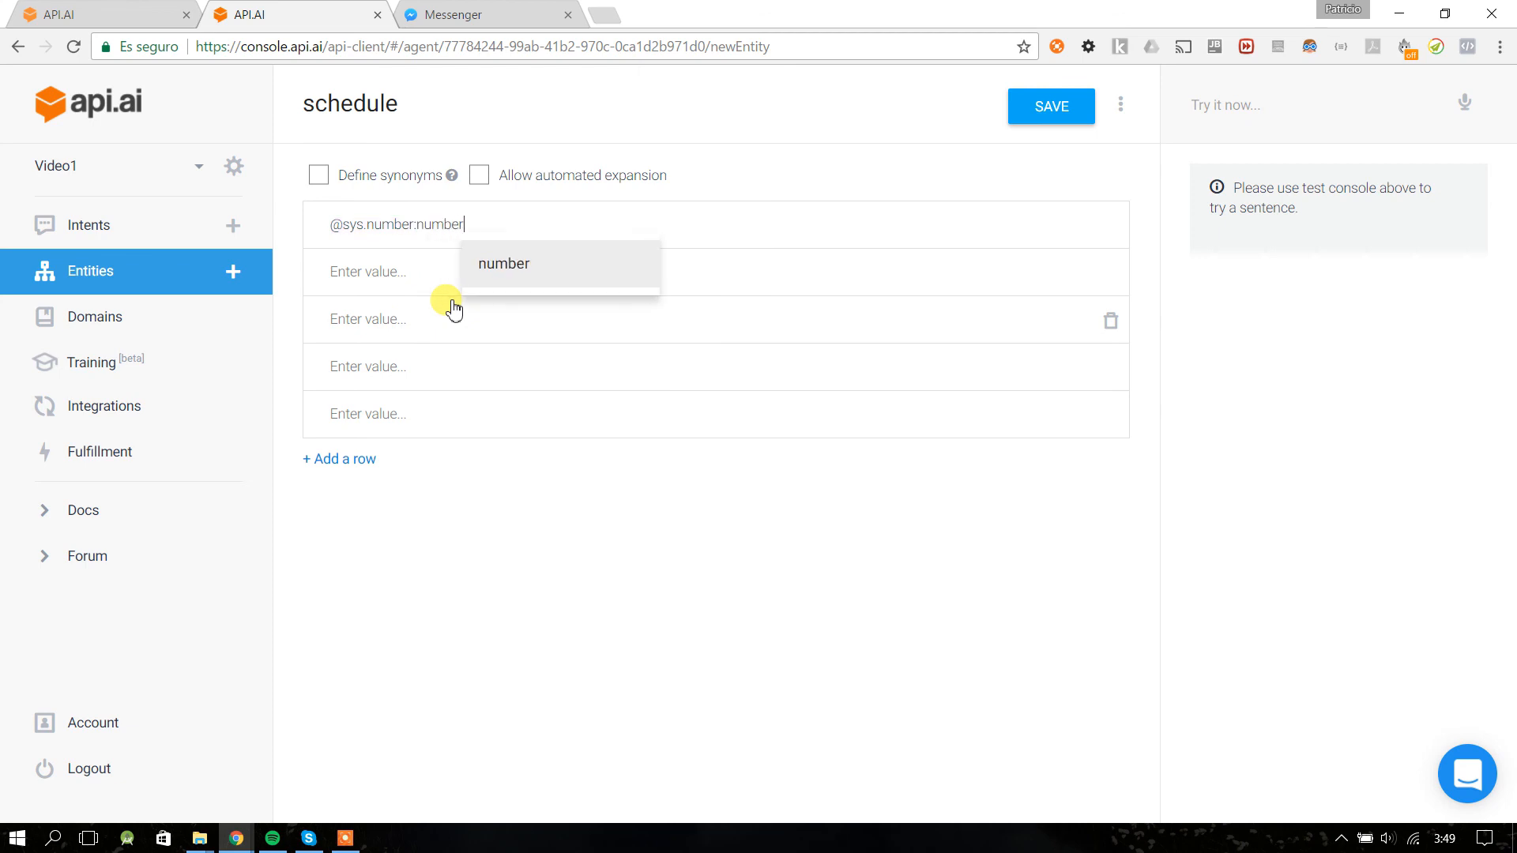
{"action": "left_click_drag", "start_coordinate": [415, 224], "coordinate": [340, 223]}
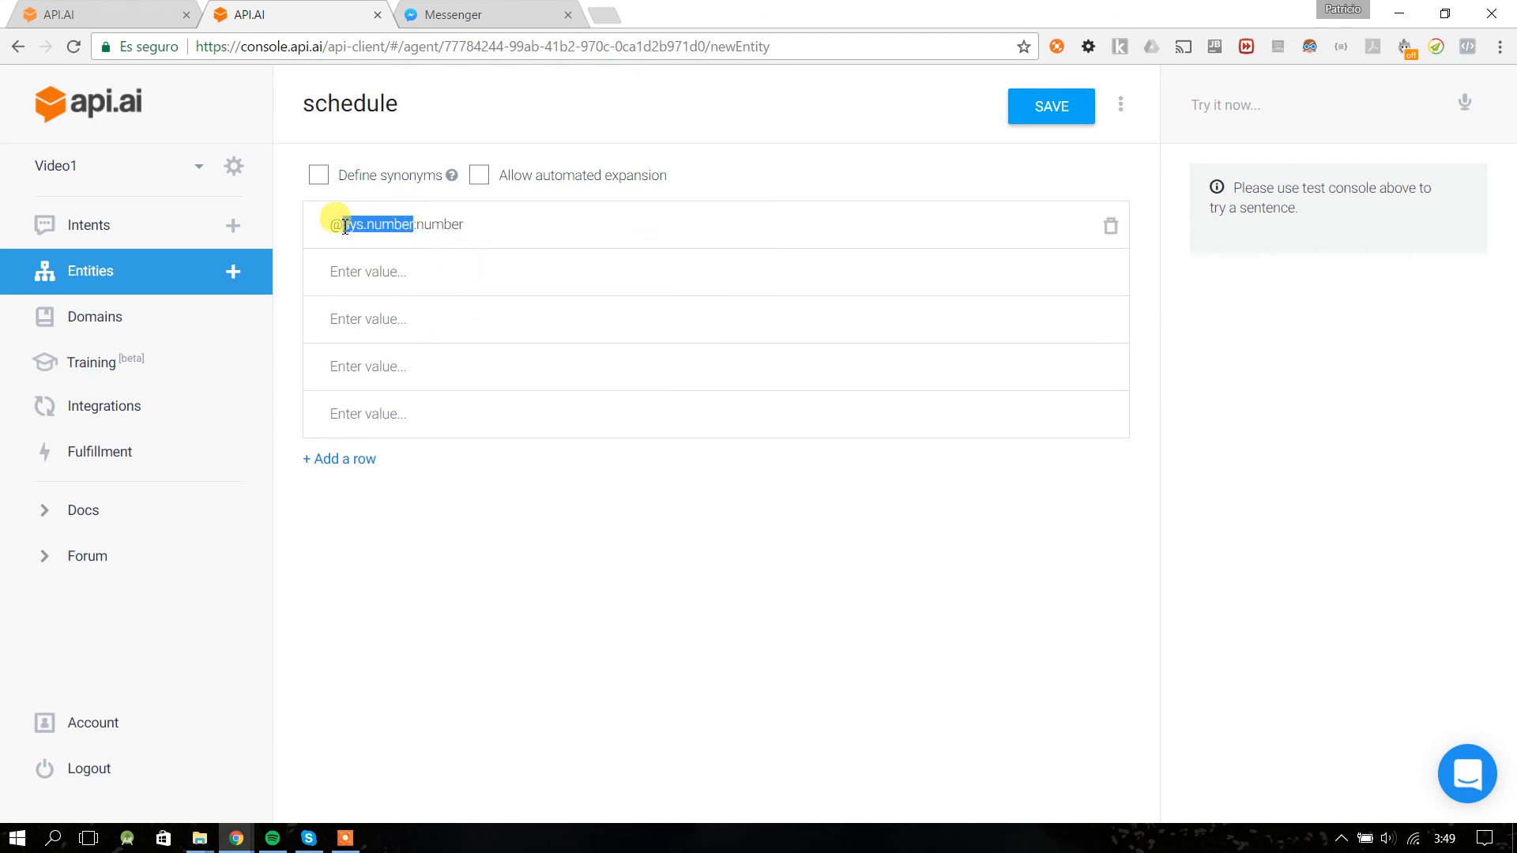
{"action": "double_click", "coordinate": [439, 225]}
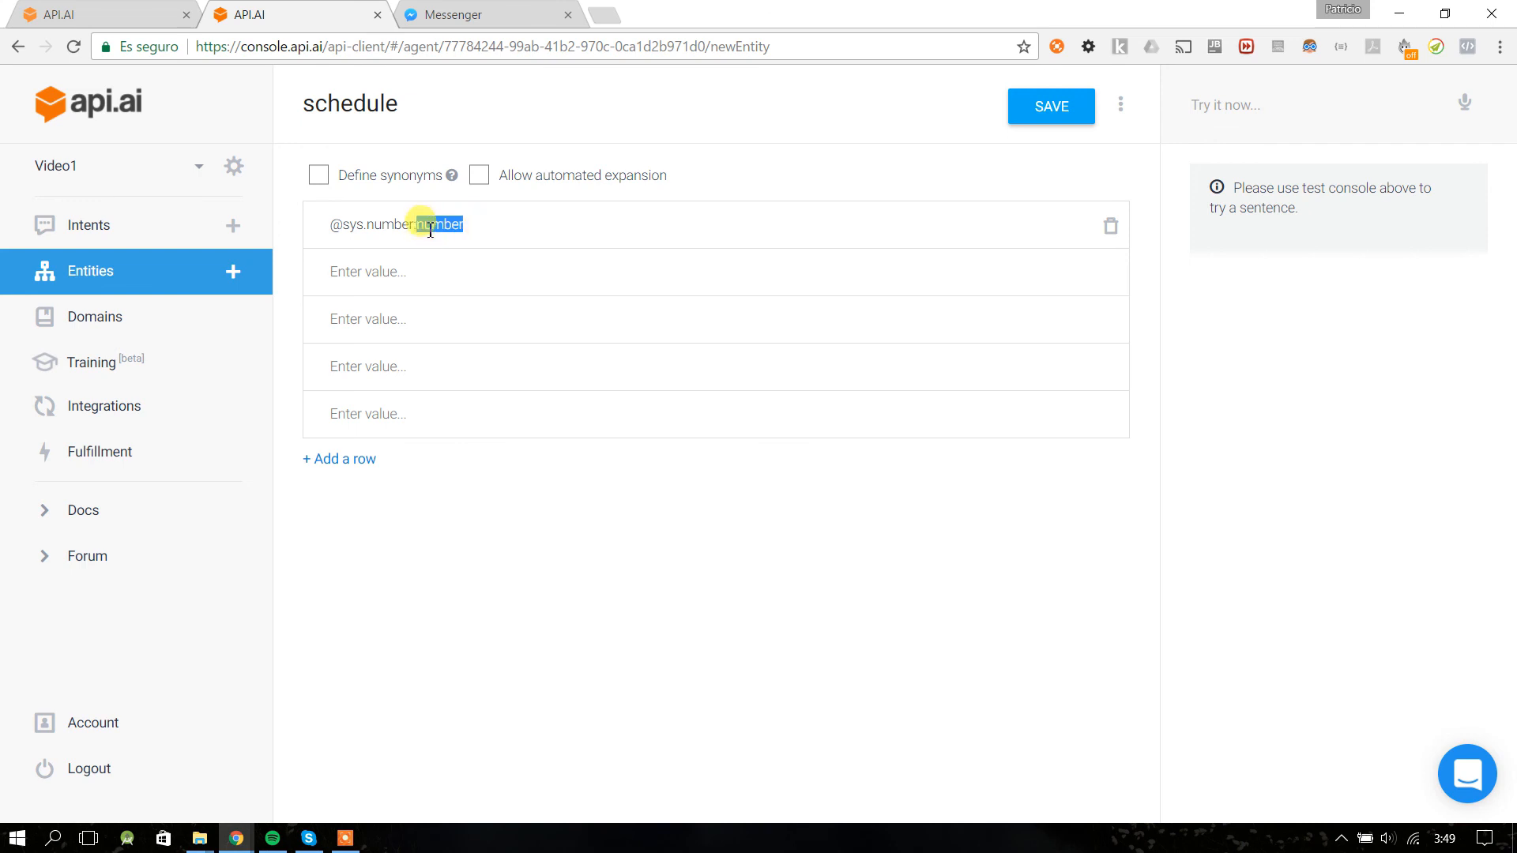
{"action": "left_click_drag", "start_coordinate": [410, 225], "coordinate": [519, 221]}
{"action": "left_click", "coordinate": [509, 225]}
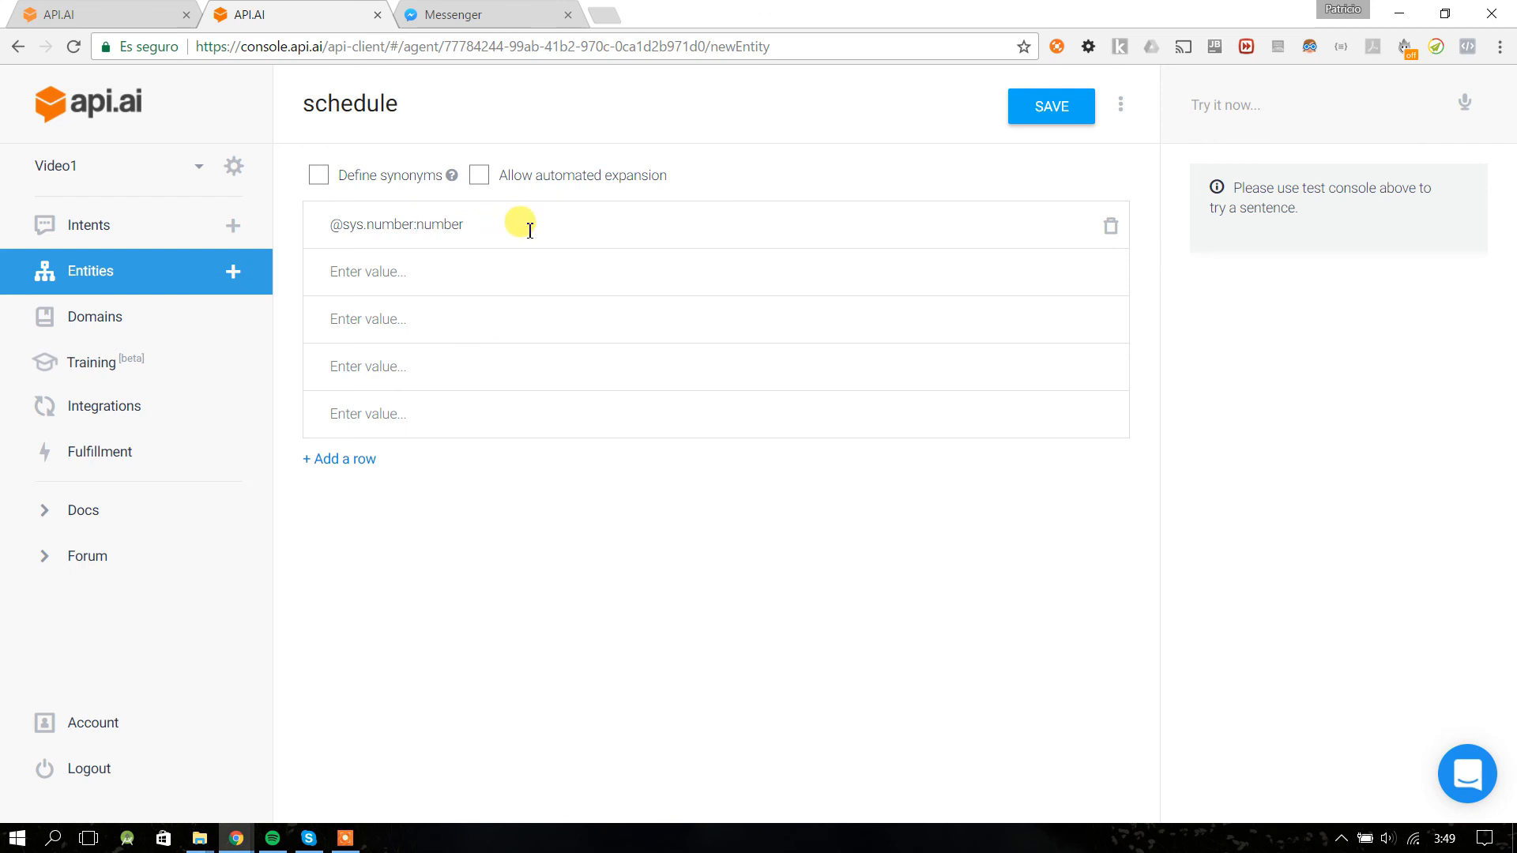
{"action": "key", "text": "ctrl+a"}
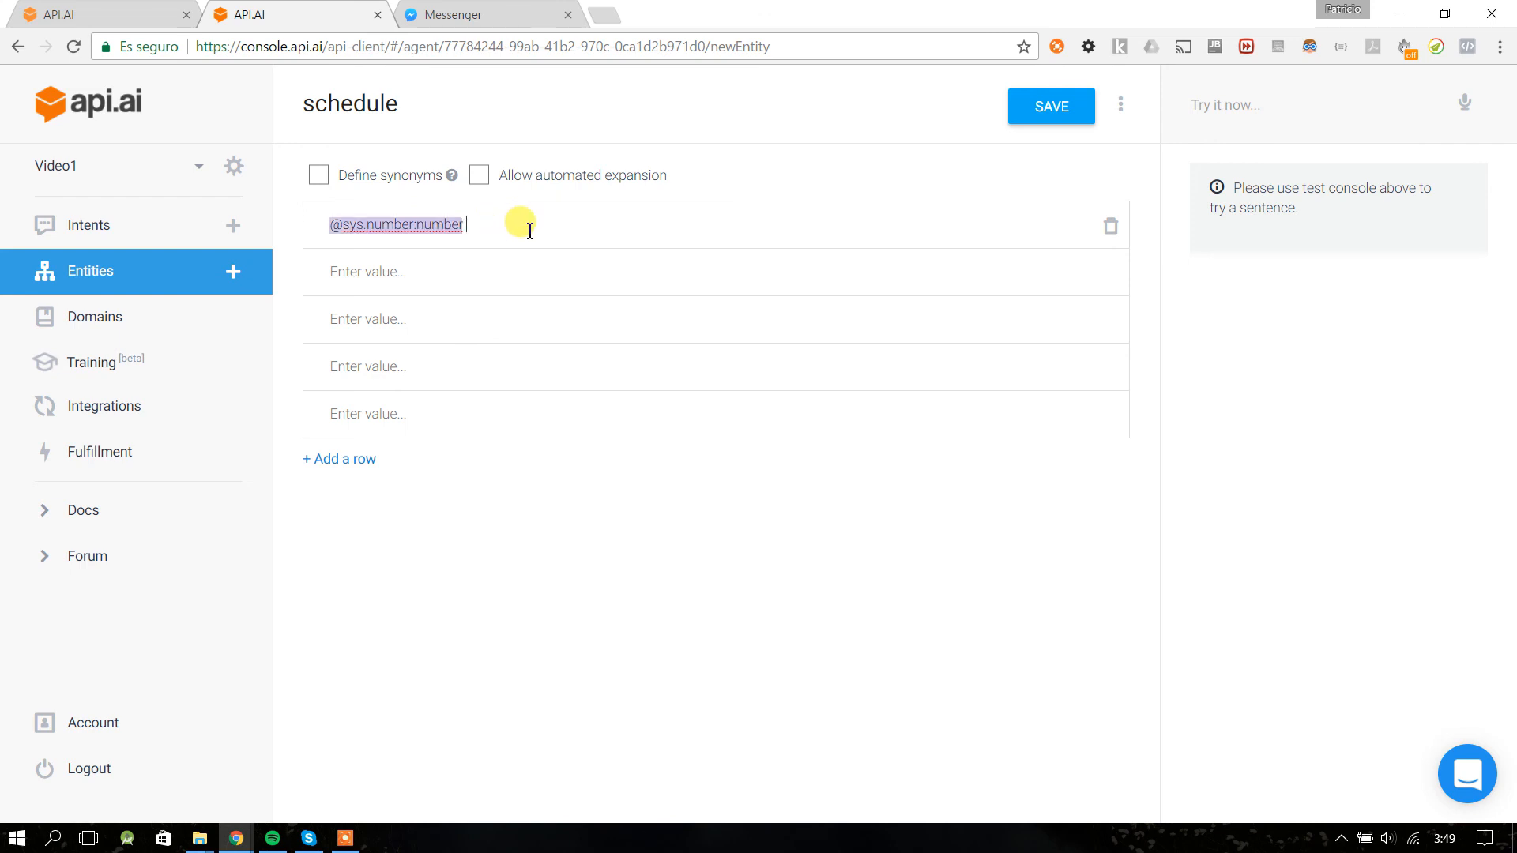
{"action": "type", "text": "@dhour"}
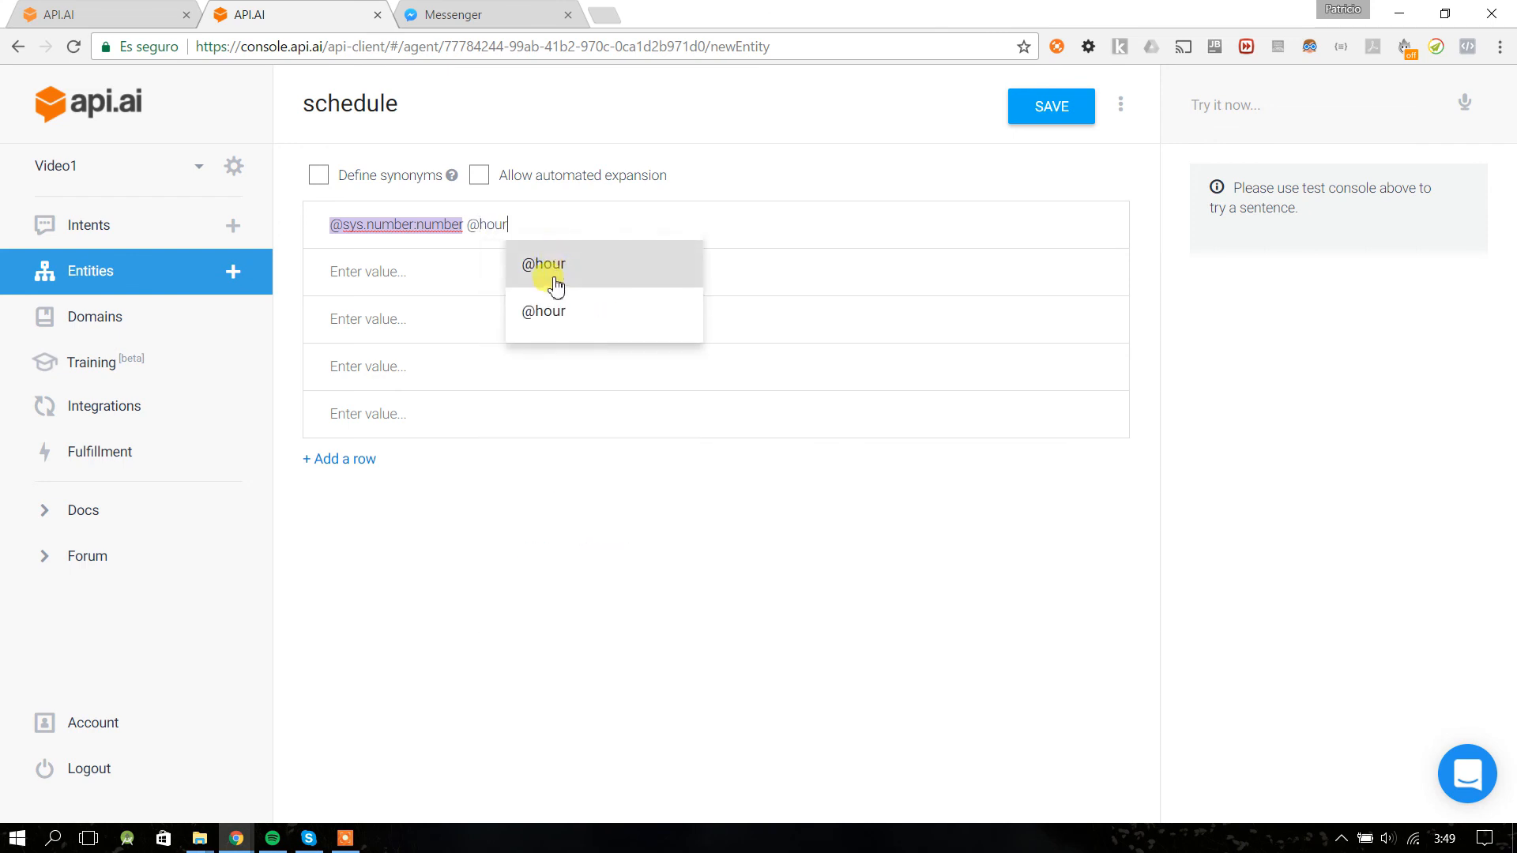
{"action": "left_click", "coordinate": [554, 272]}
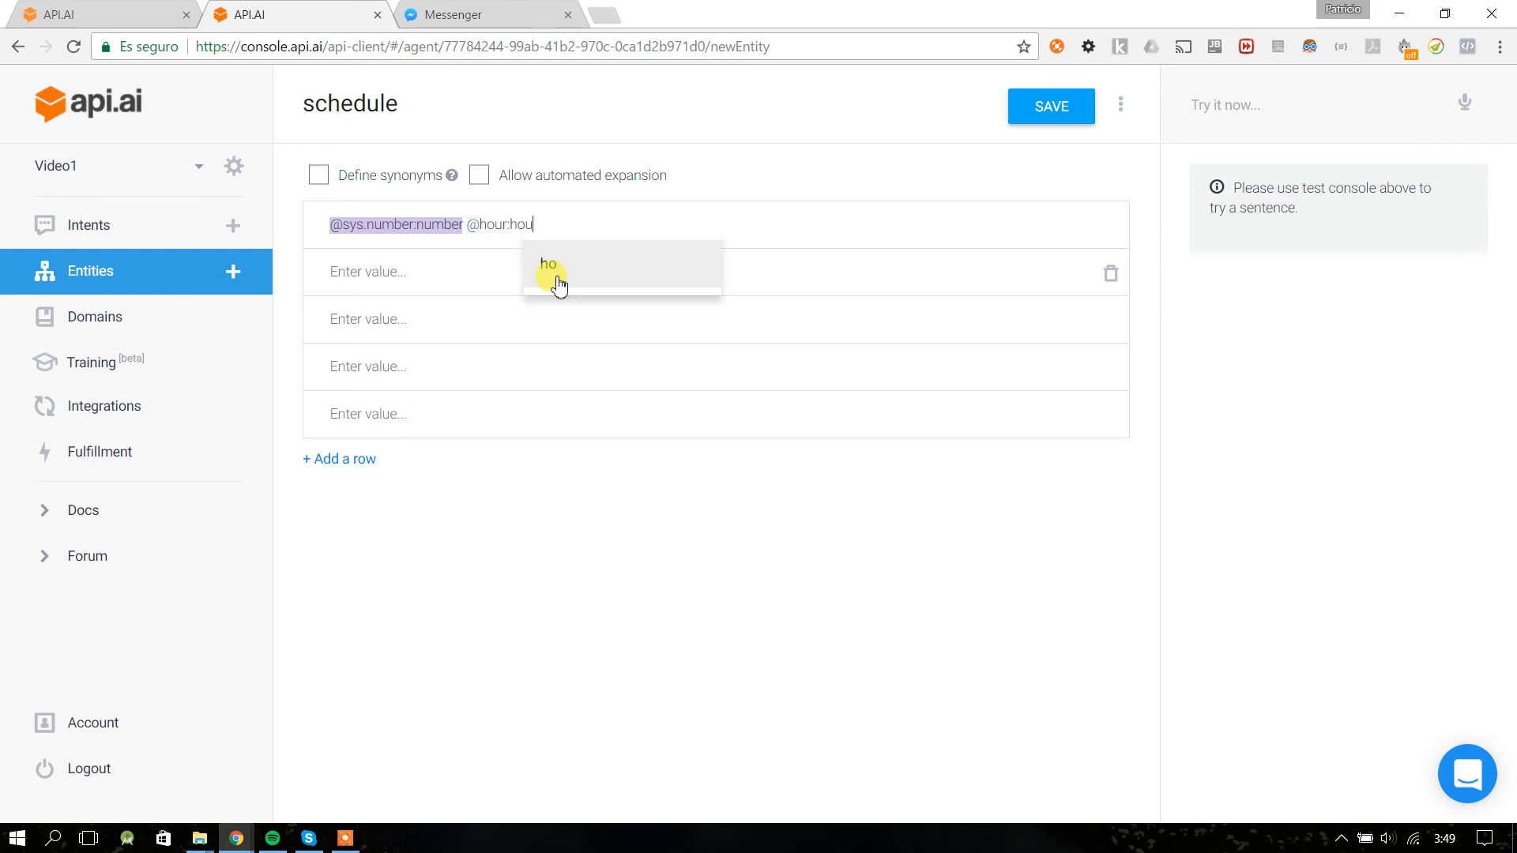
{"action": "left_click", "coordinate": [559, 273]}
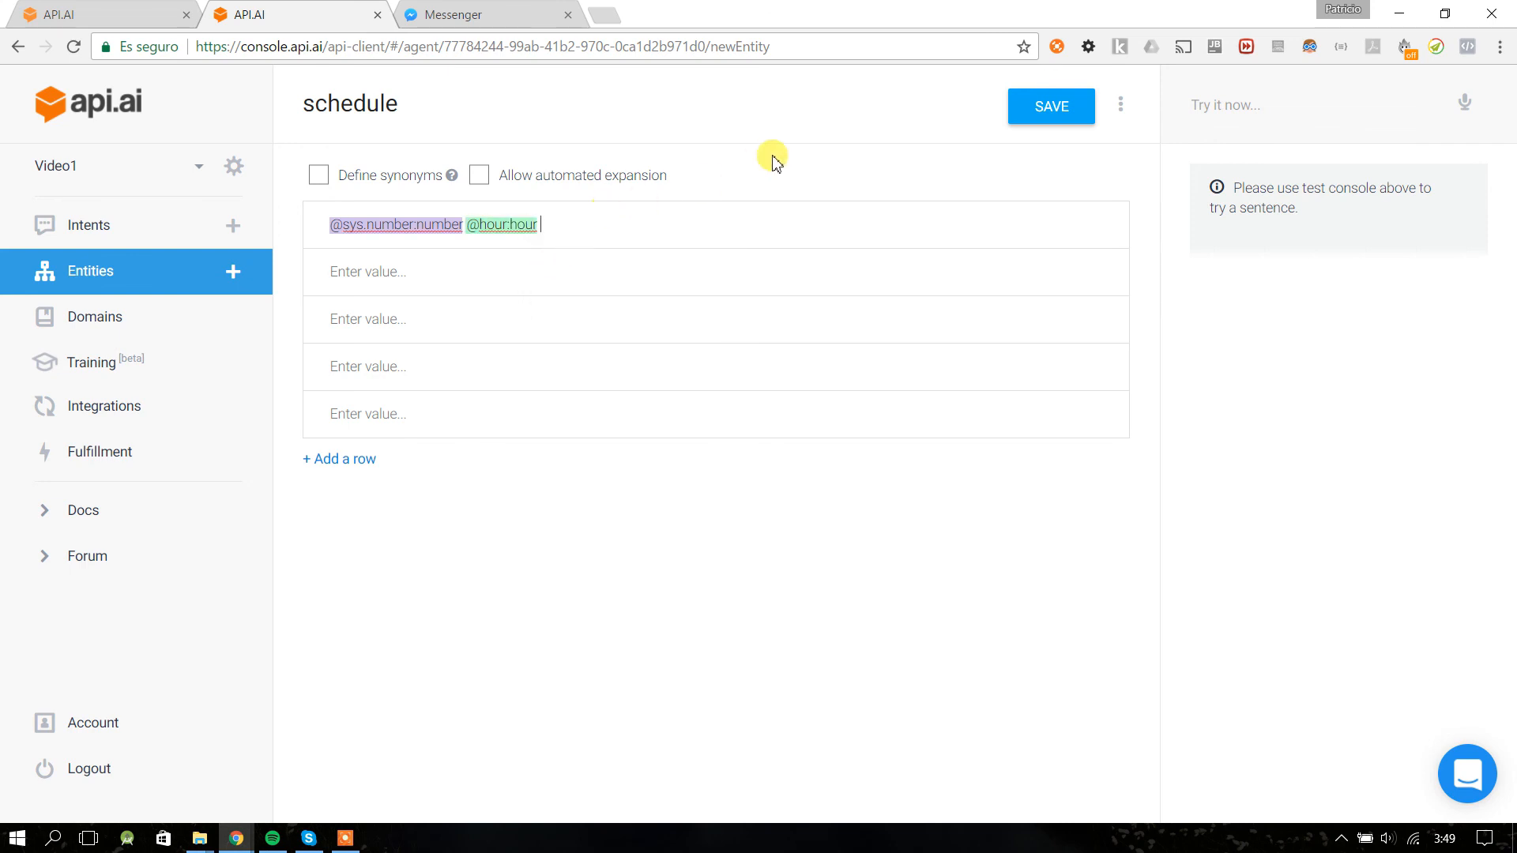
{"action": "left_click", "coordinate": [1045, 106]}
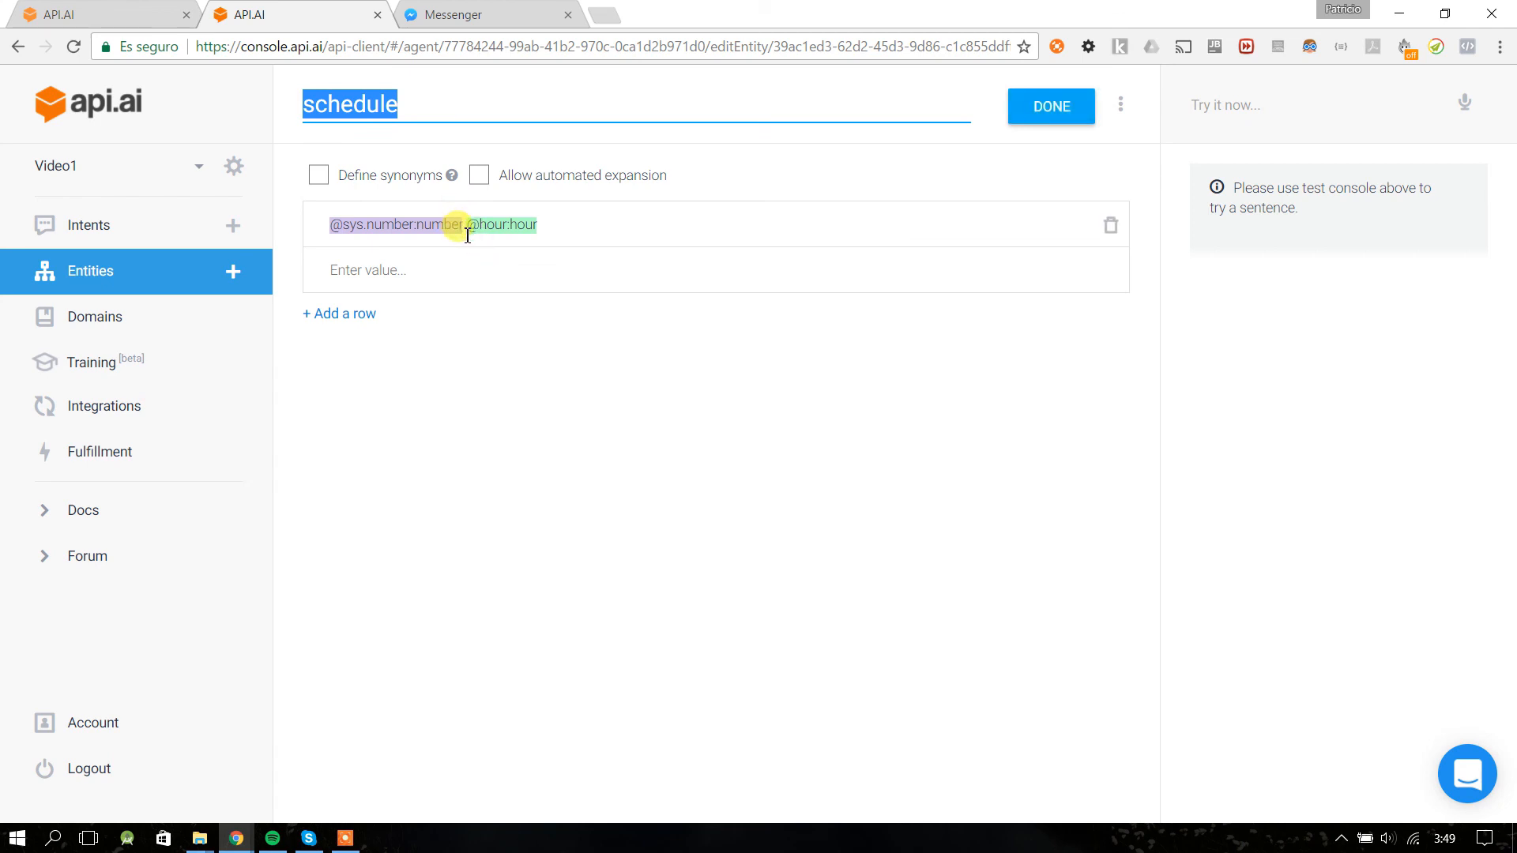
- Compare both parts of the schedule value with "4 de la tarde" and "3pm" in the put-meeting intent in the other browser tab
{"action": "left_click_drag", "start_coordinate": [466, 229], "coordinate": [322, 229]}
{"action": "left_click_drag", "start_coordinate": [558, 225], "coordinate": [474, 229]}
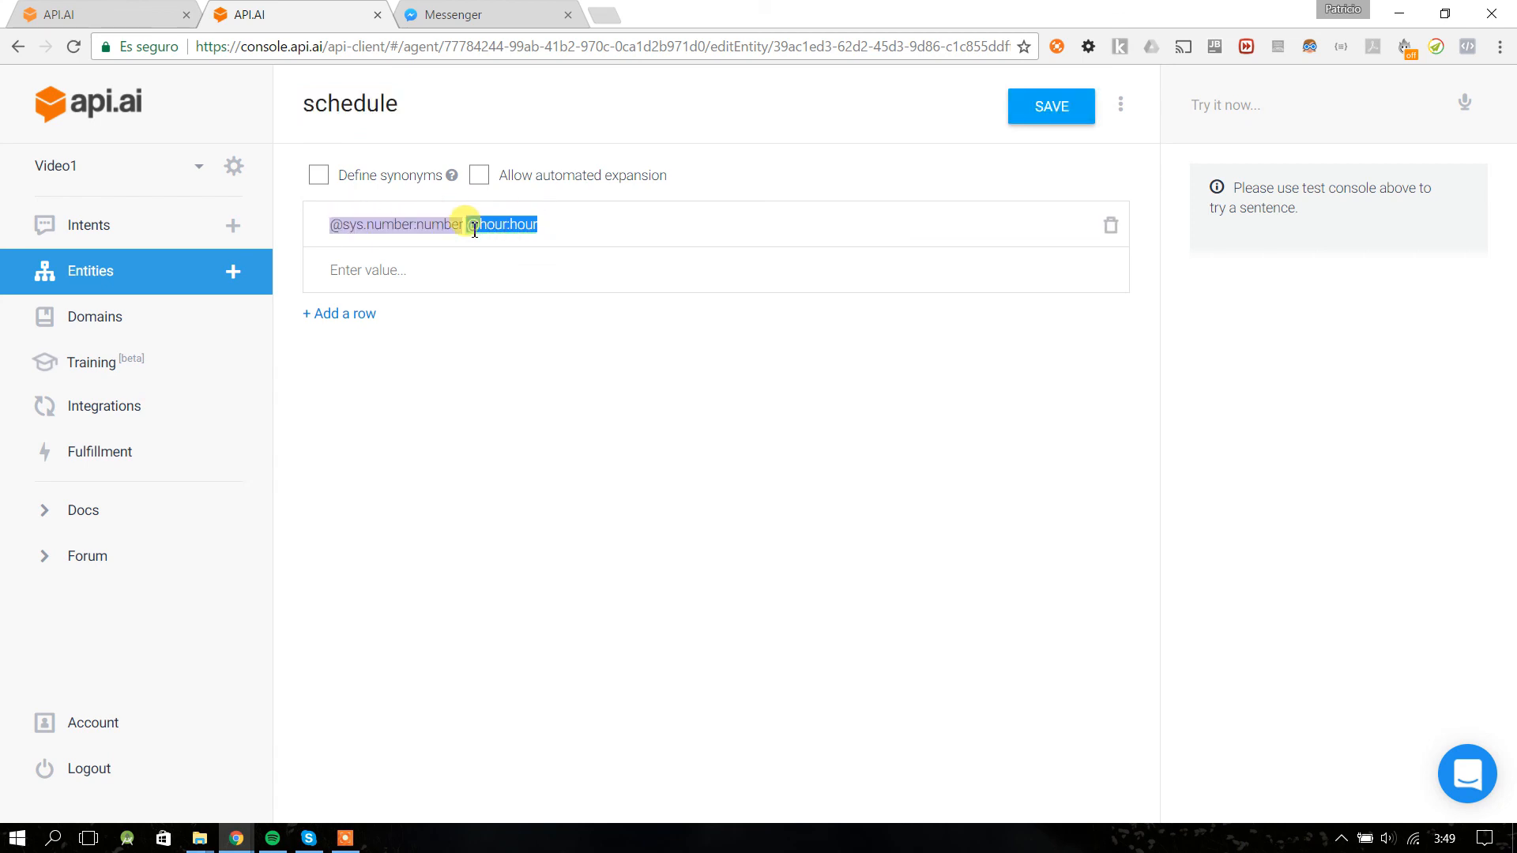
{"action": "left_click", "coordinate": [158, 13]}
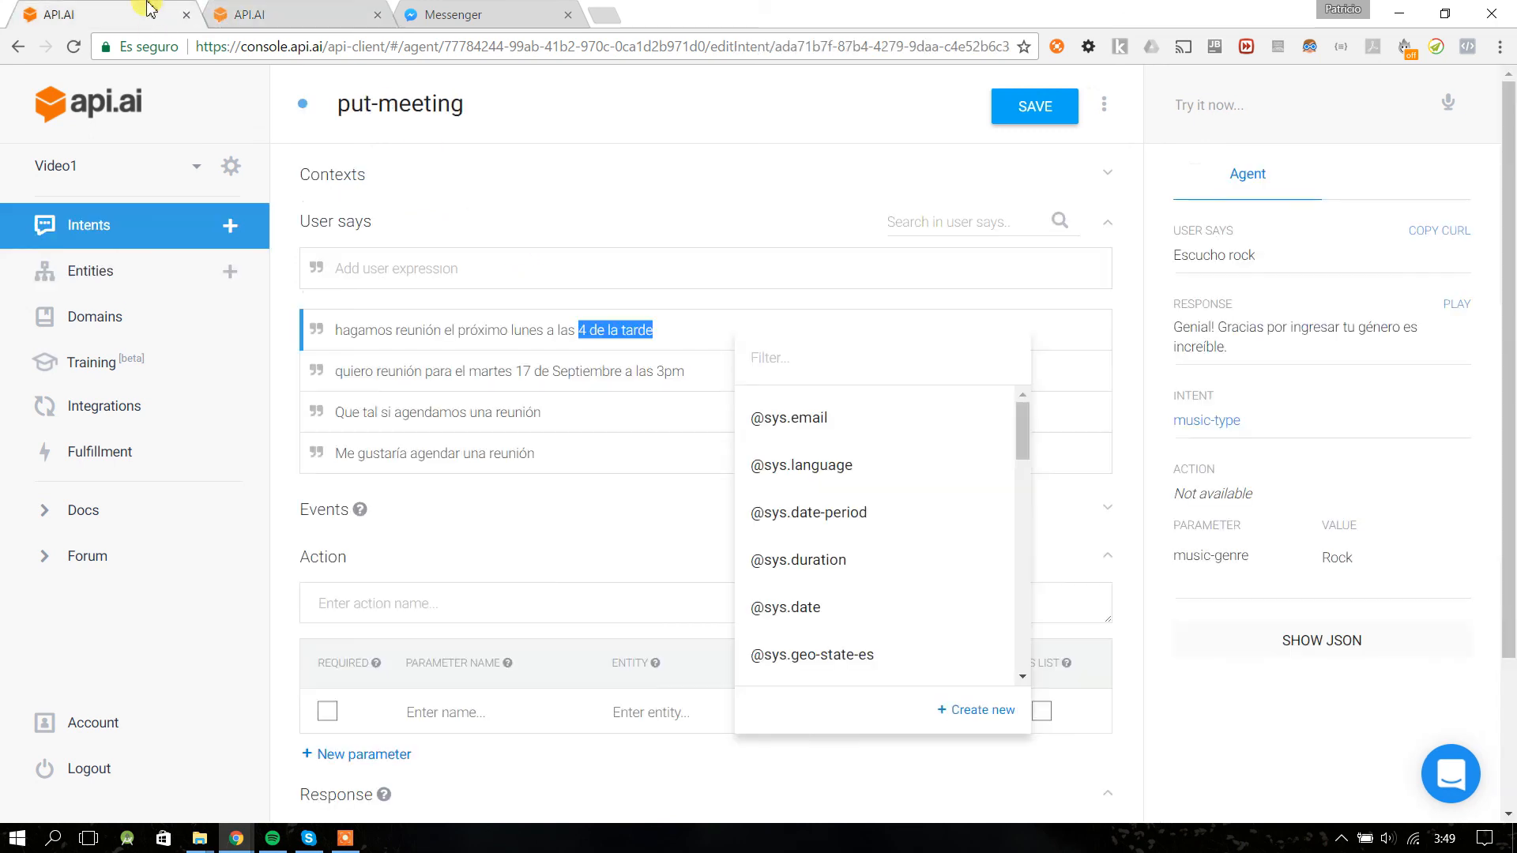
{"action": "left_click", "coordinate": [621, 330]}
{"action": "left_click_drag", "start_coordinate": [580, 331], "coordinate": [663, 331]}
{"action": "left_click", "coordinate": [594, 331]}
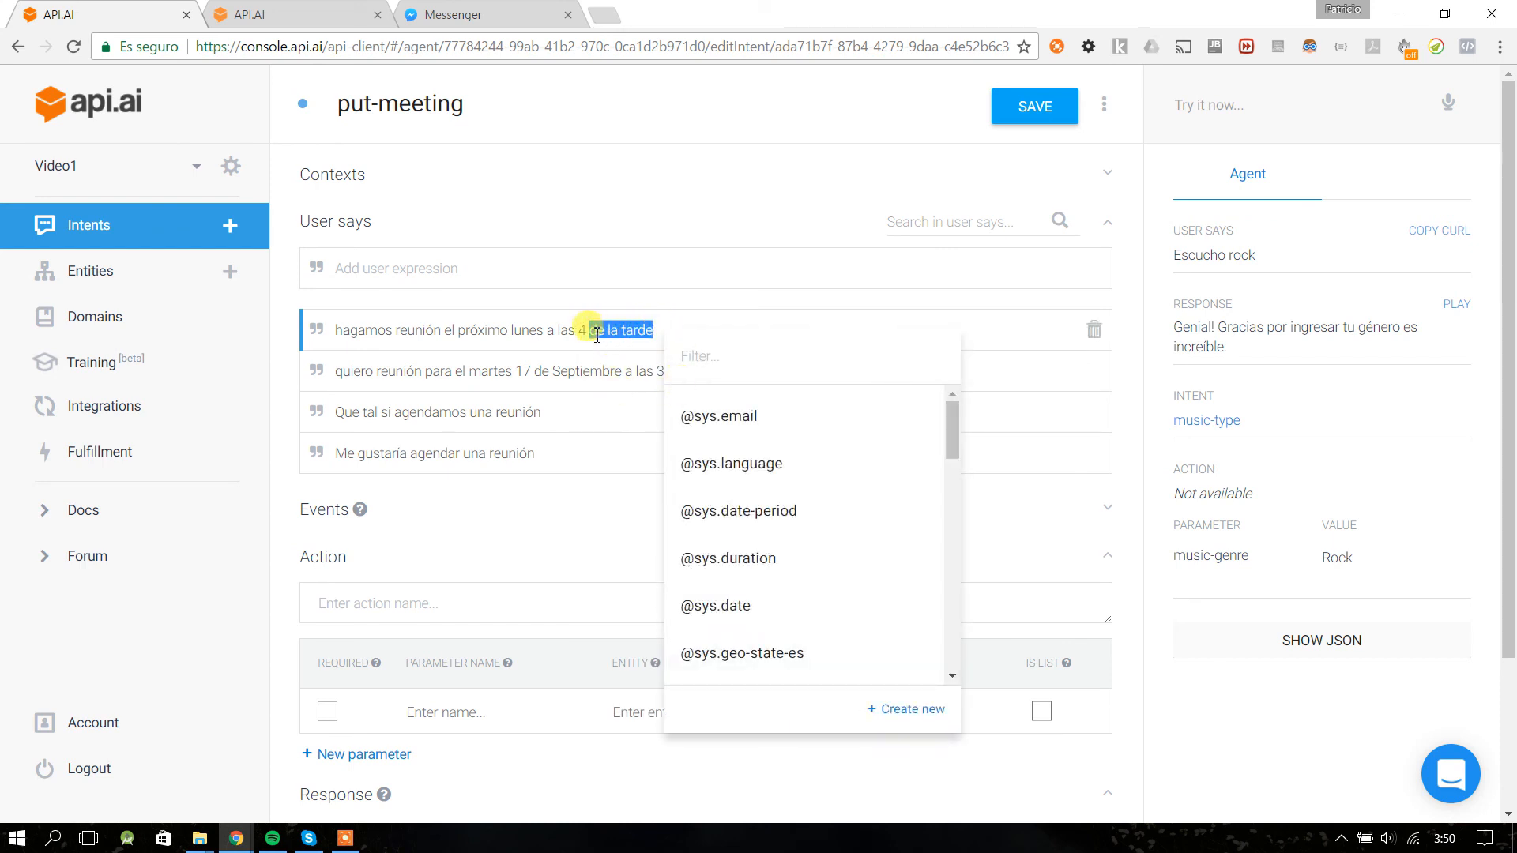
{"action": "left_click", "coordinate": [626, 365]}
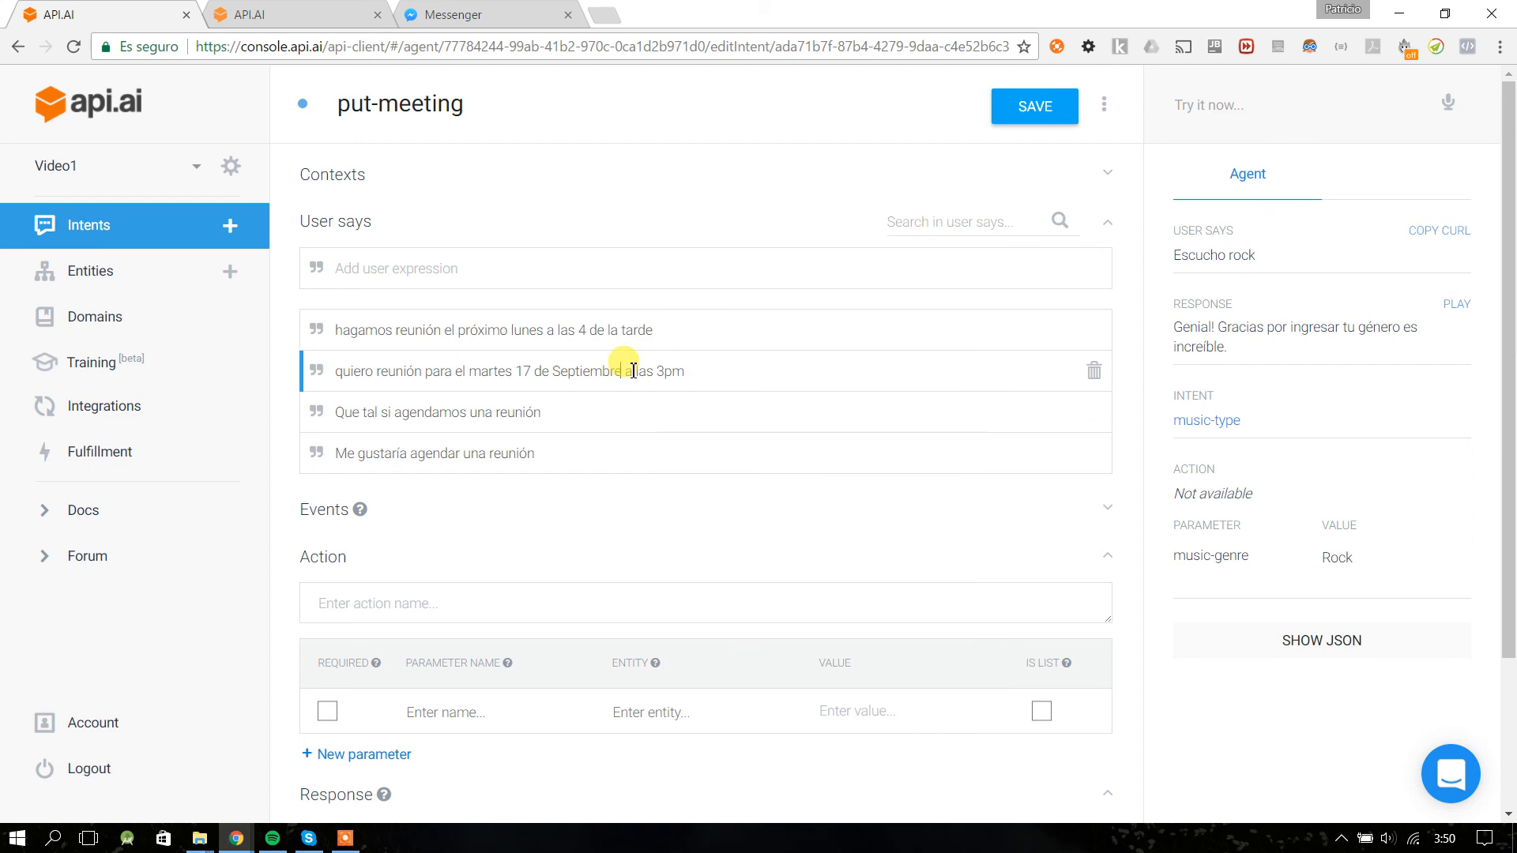
{"action": "left_click_drag", "start_coordinate": [656, 369], "coordinate": [715, 372]}
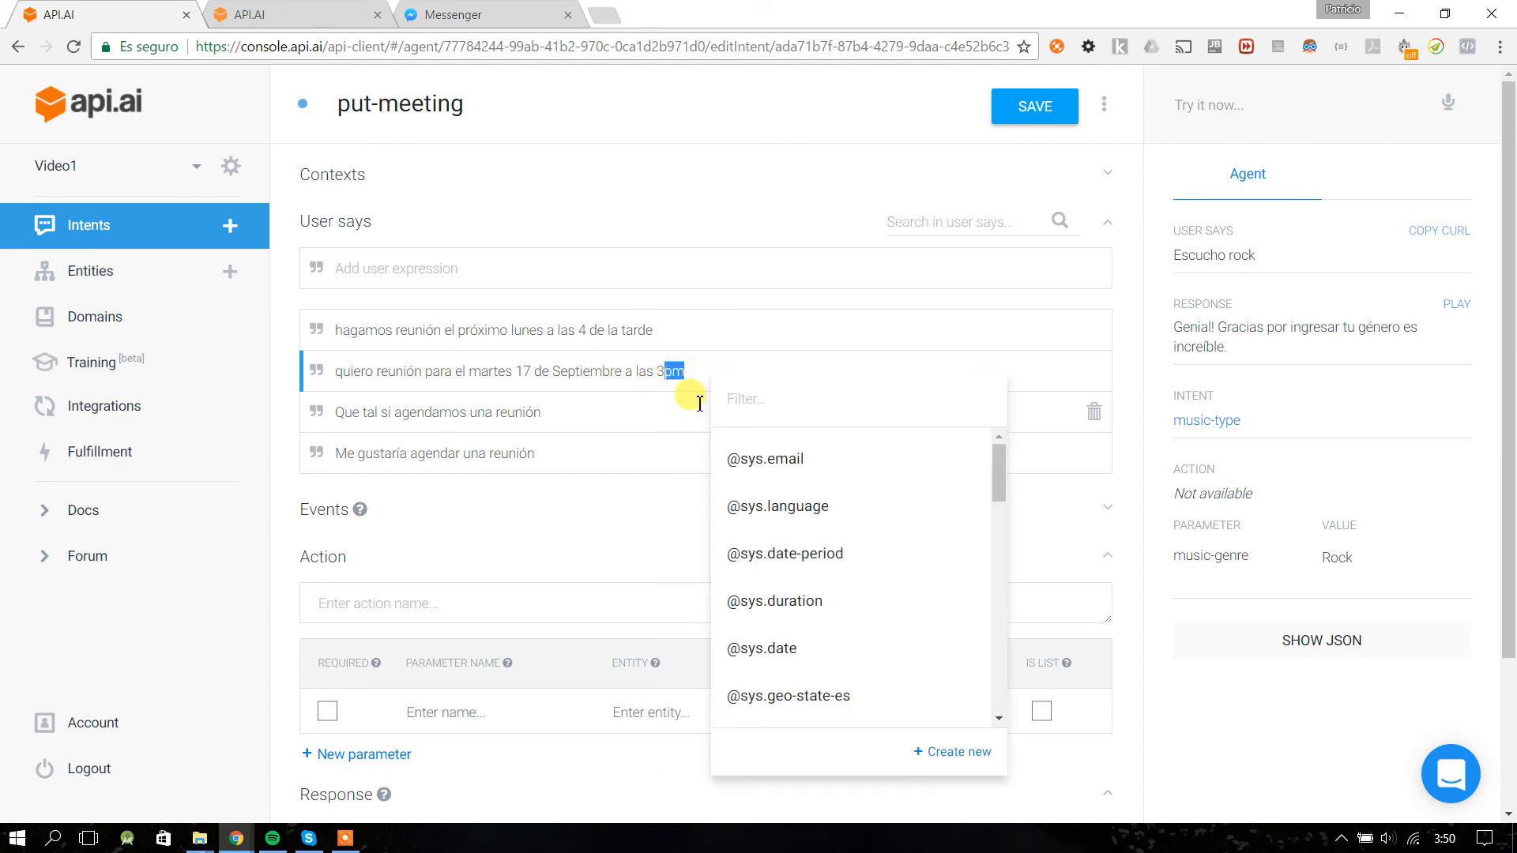
{"action": "left_click_drag", "start_coordinate": [577, 328], "coordinate": [677, 336]}
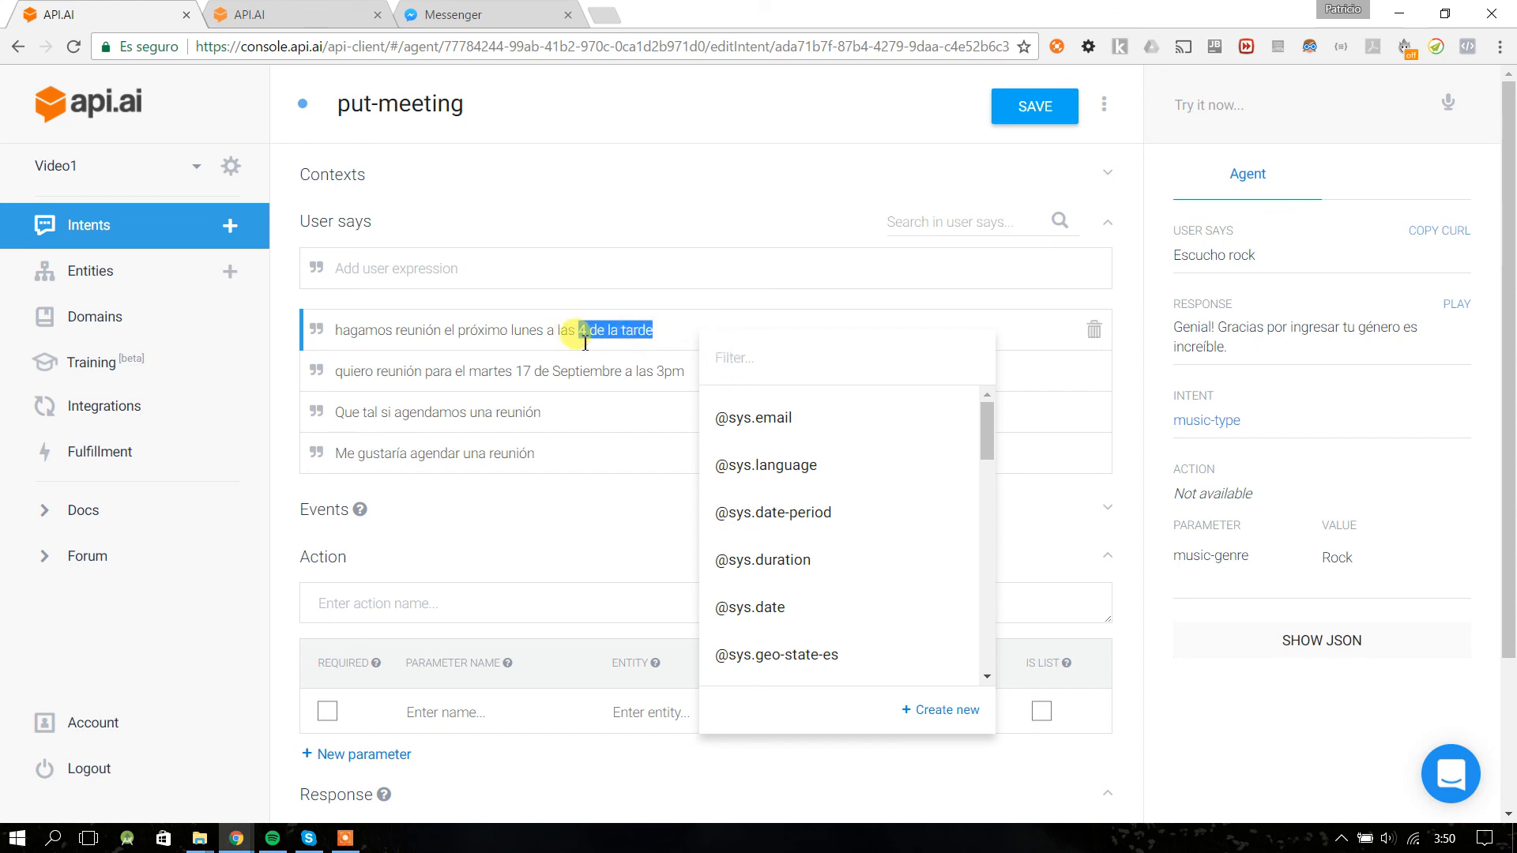
{"action": "left_click", "coordinate": [584, 329]}
{"action": "double_click", "coordinate": [527, 332]}
{"action": "left_click", "coordinate": [453, 332]}
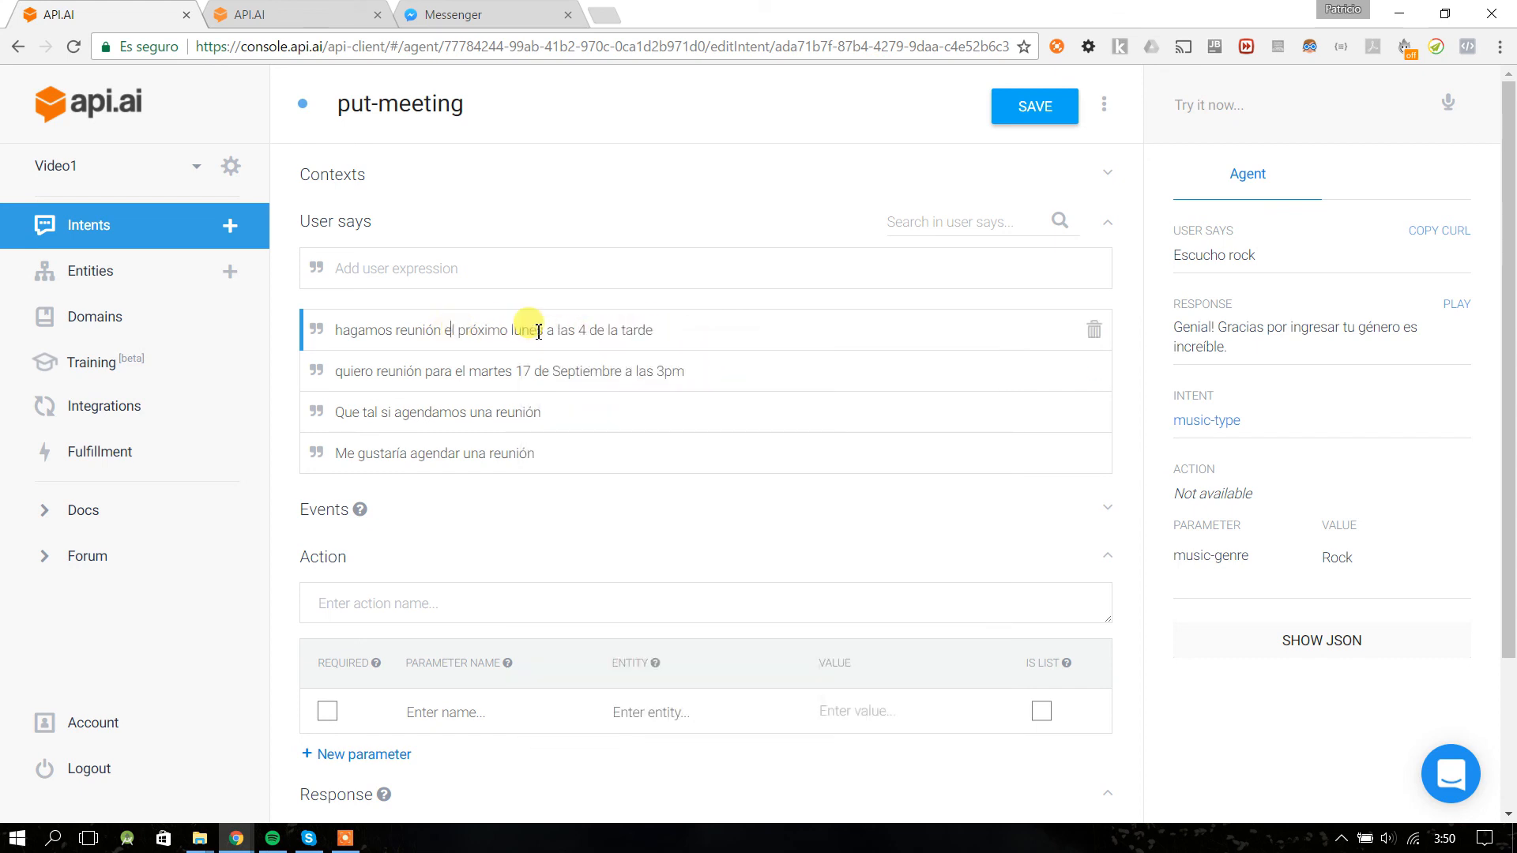
{"action": "double_click", "coordinate": [528, 331]}
{"action": "left_click", "coordinate": [595, 358]}
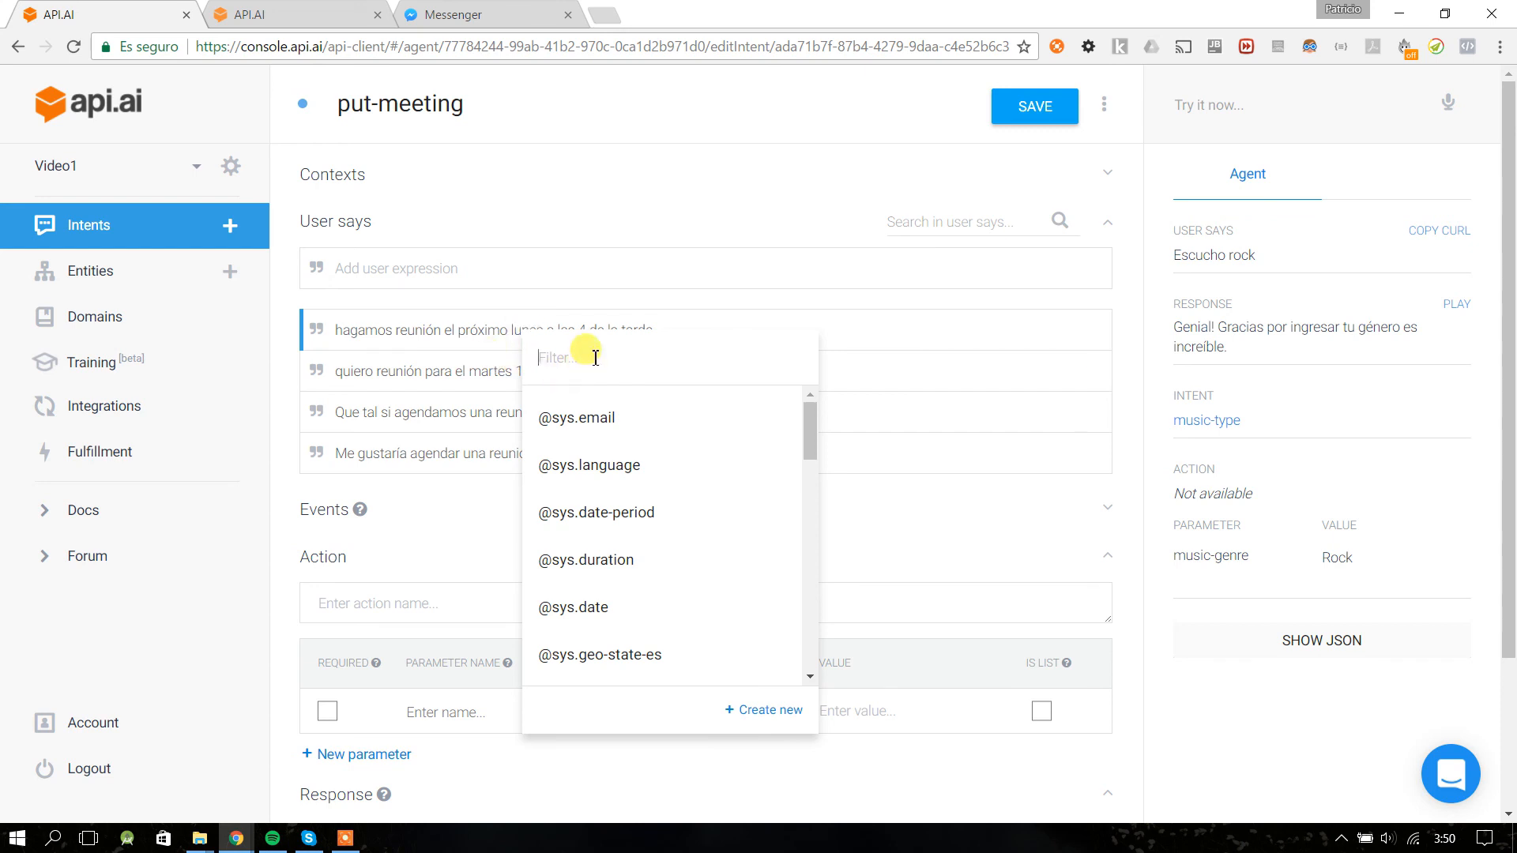
{"action": "type", "text": "day"}
{"action": "key", "text": "BackSpace"}
{"action": "key", "text": "BackSpace"}
{"action": "key", "text": "BackSpace"}
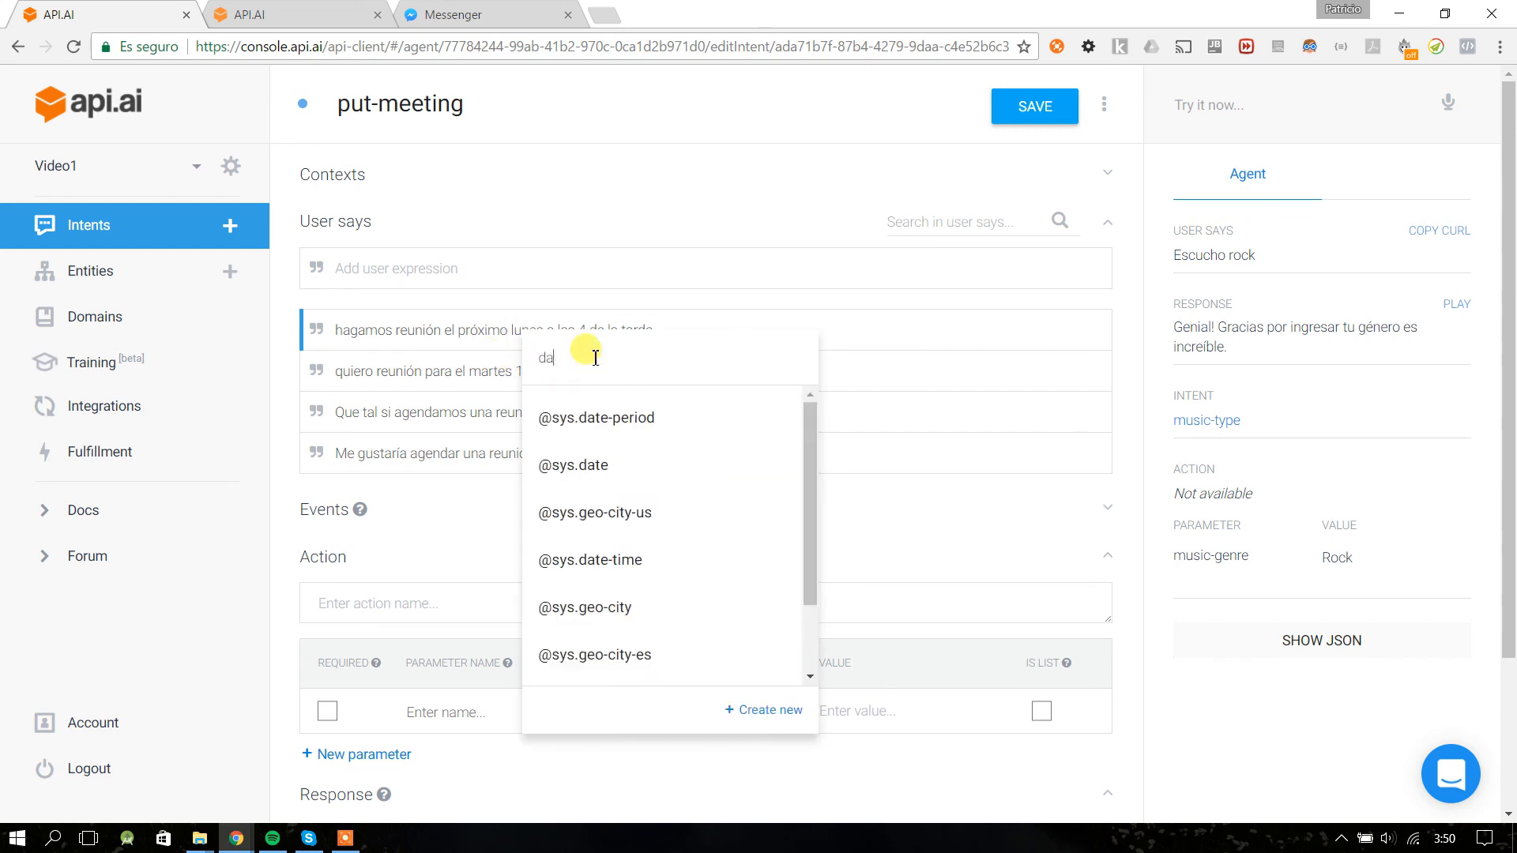
{"action": "type", "text": "@da"}
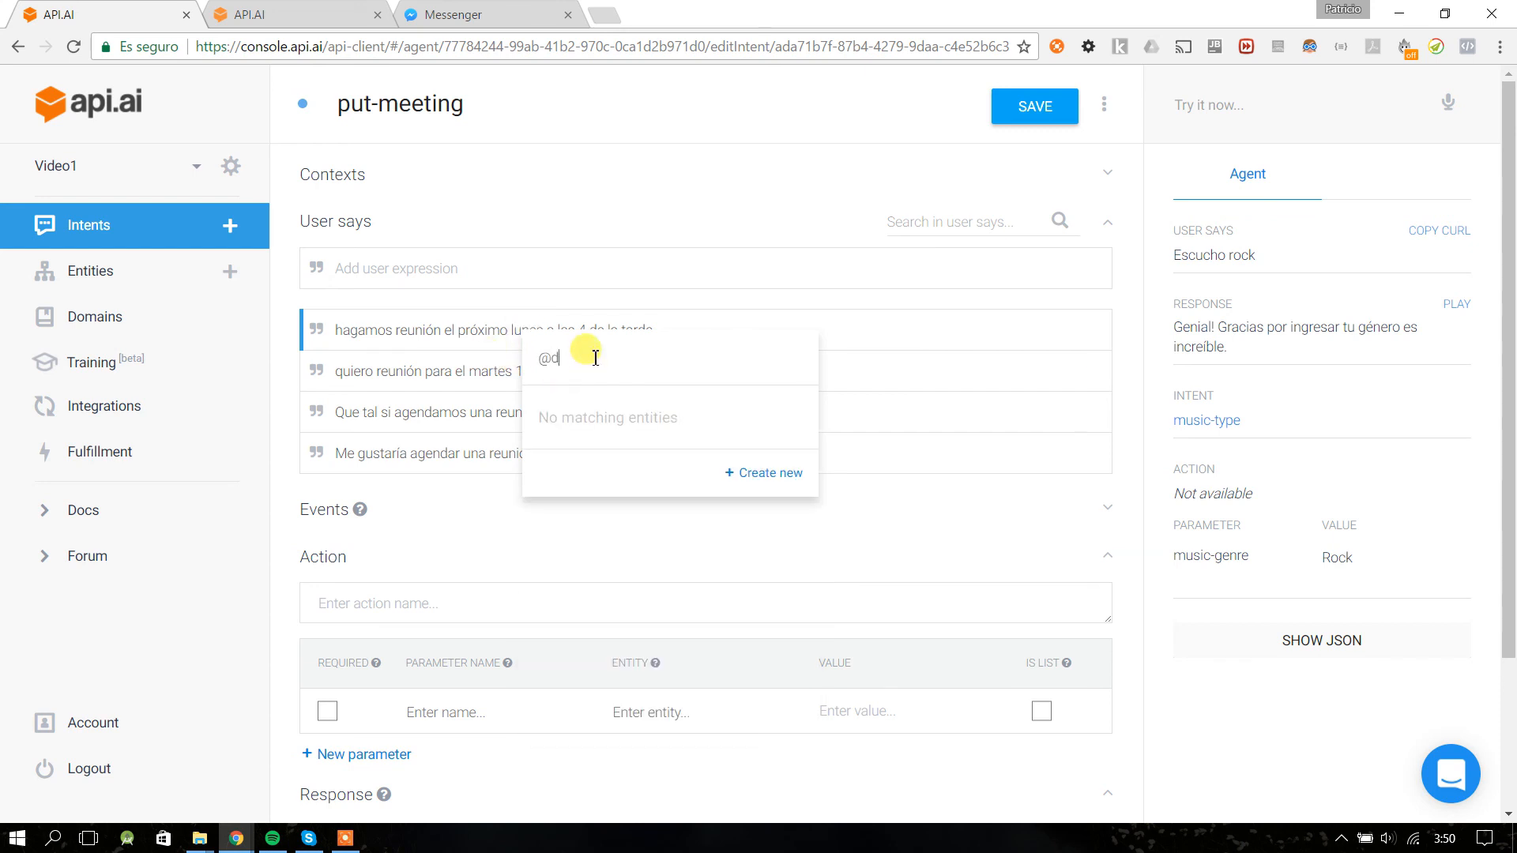
{"action": "key", "text": "BackSpace"}
{"action": "key", "text": "BackSpace"}
{"action": "key", "text": "BackSpace"}
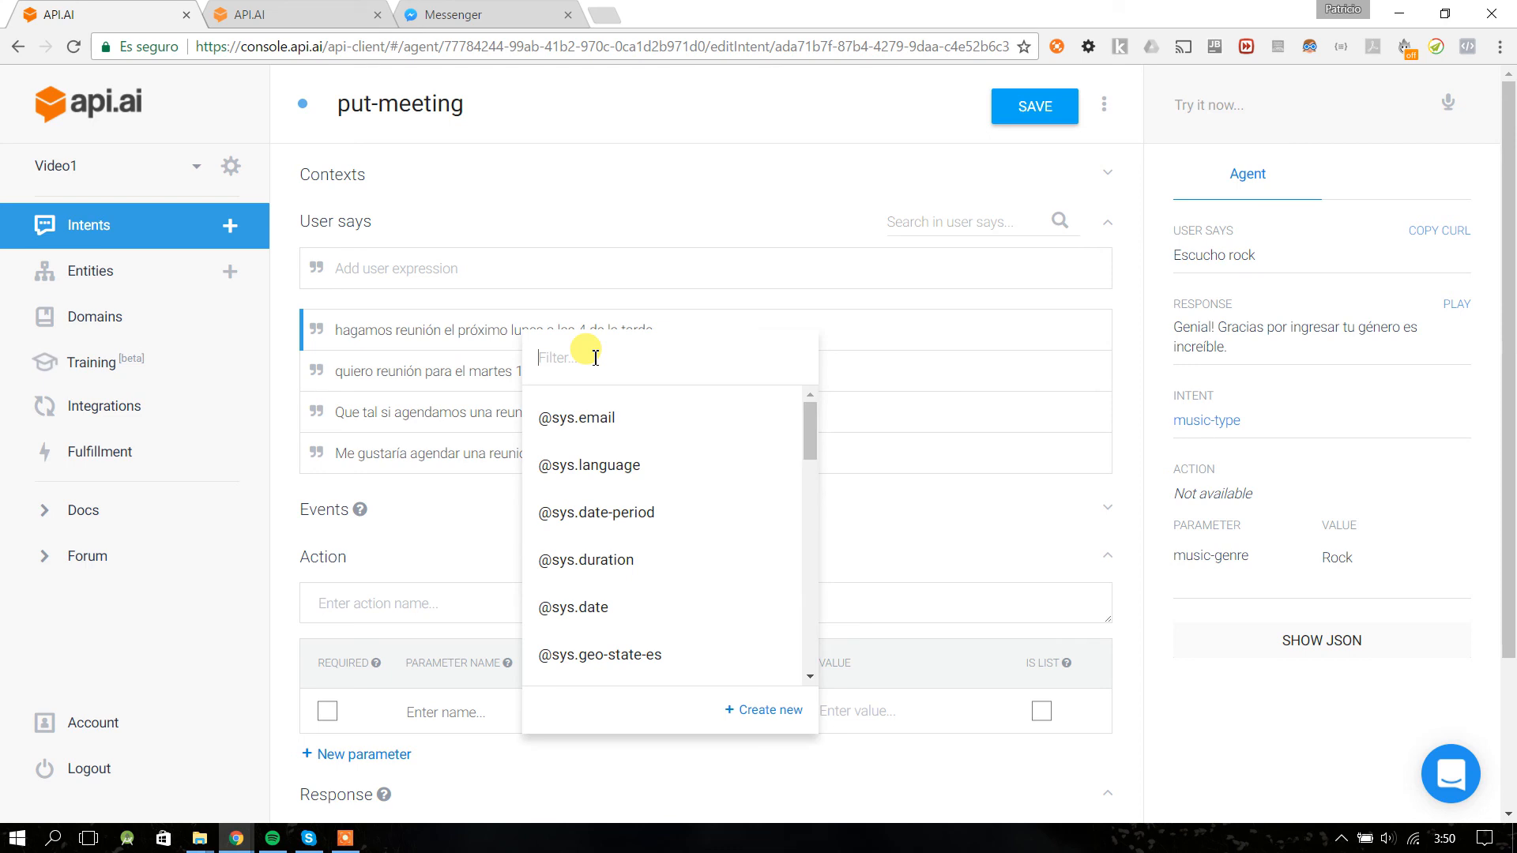
{"action": "left_click", "coordinate": [684, 297]}
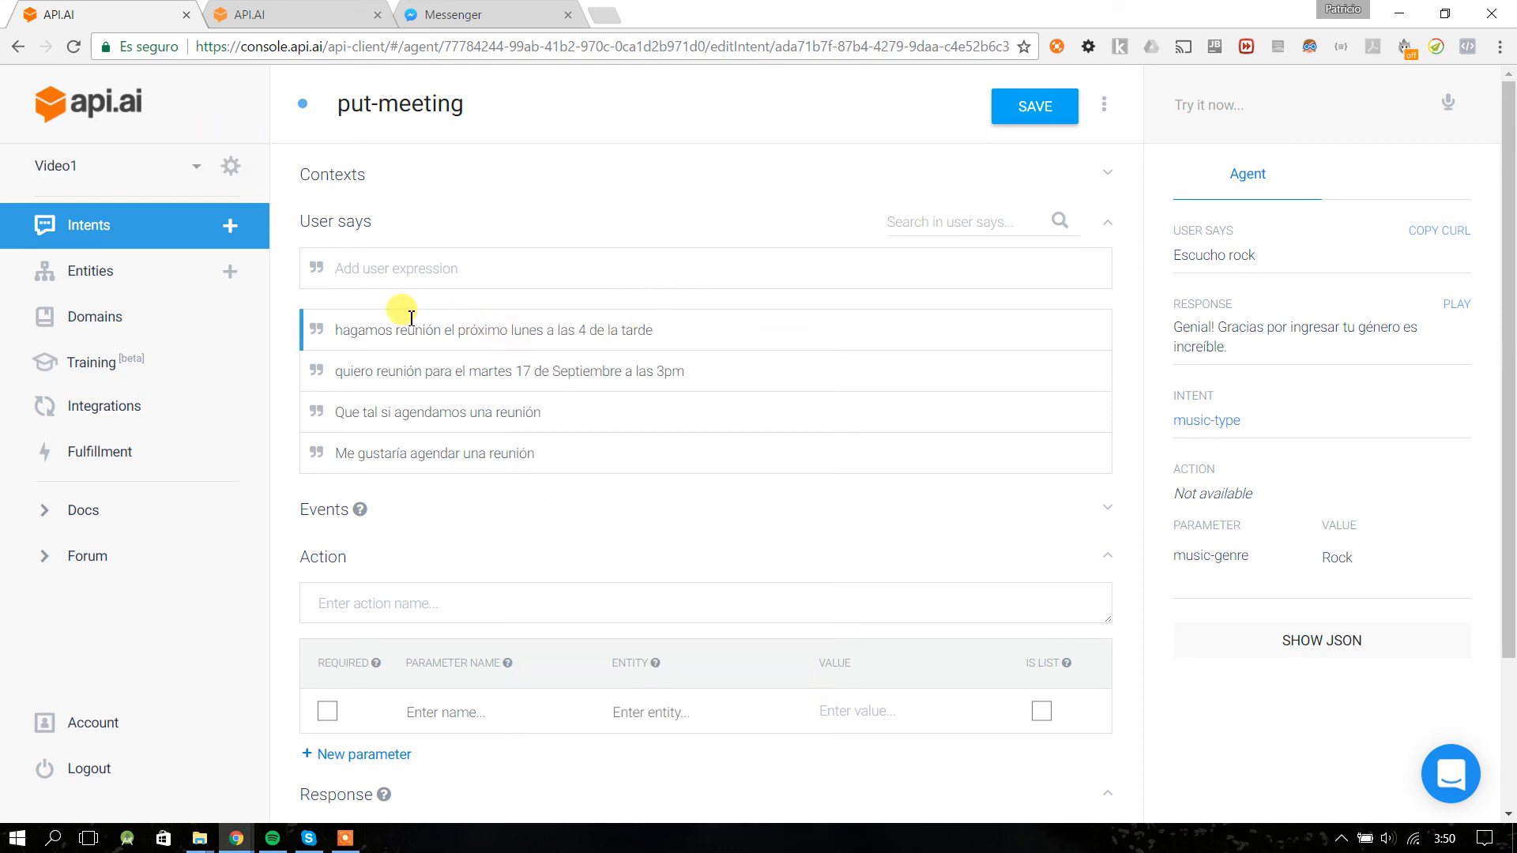
{"action": "left_click", "coordinate": [1025, 109]}
{"action": "left_click", "coordinate": [76, 47]}
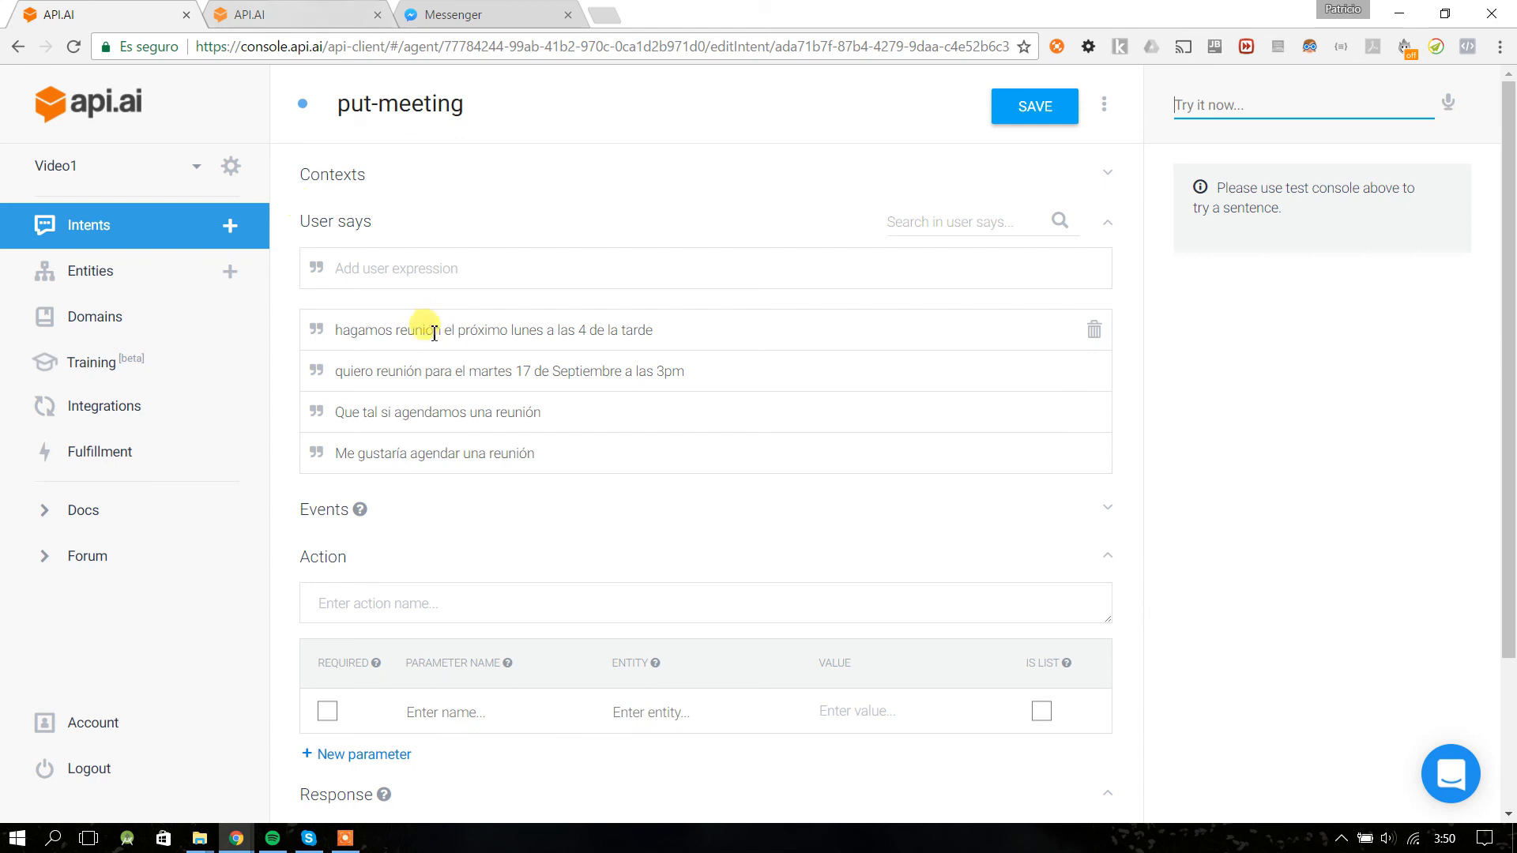
{"action": "double_click", "coordinate": [525, 330]}
{"action": "left_click", "coordinate": [574, 361]}
{"action": "type", "text": "@d"}
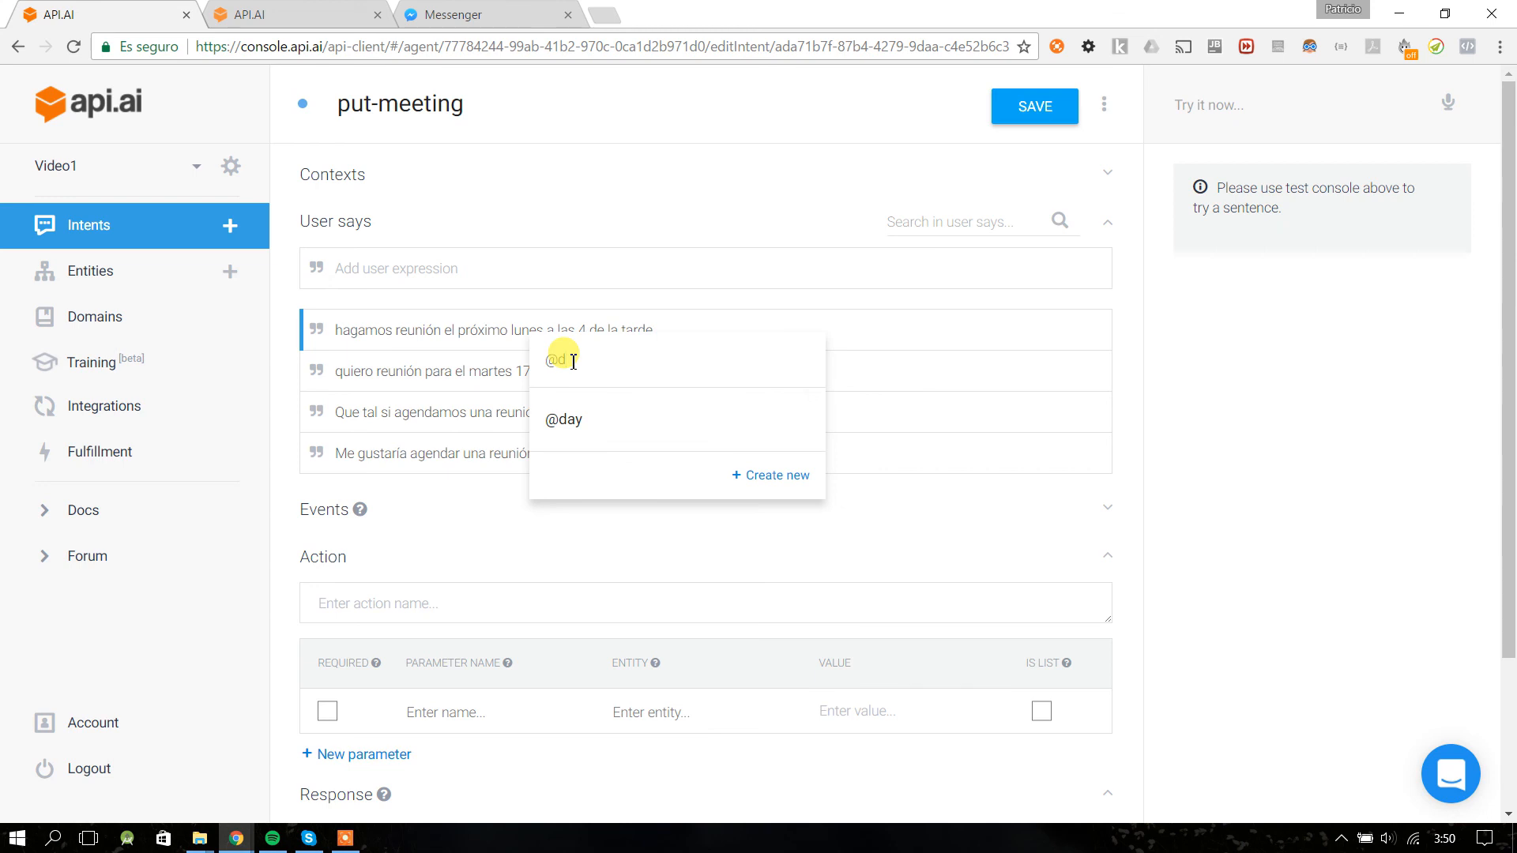
{"action": "left_click", "coordinate": [576, 420]}
{"action": "double_click", "coordinate": [535, 335]}
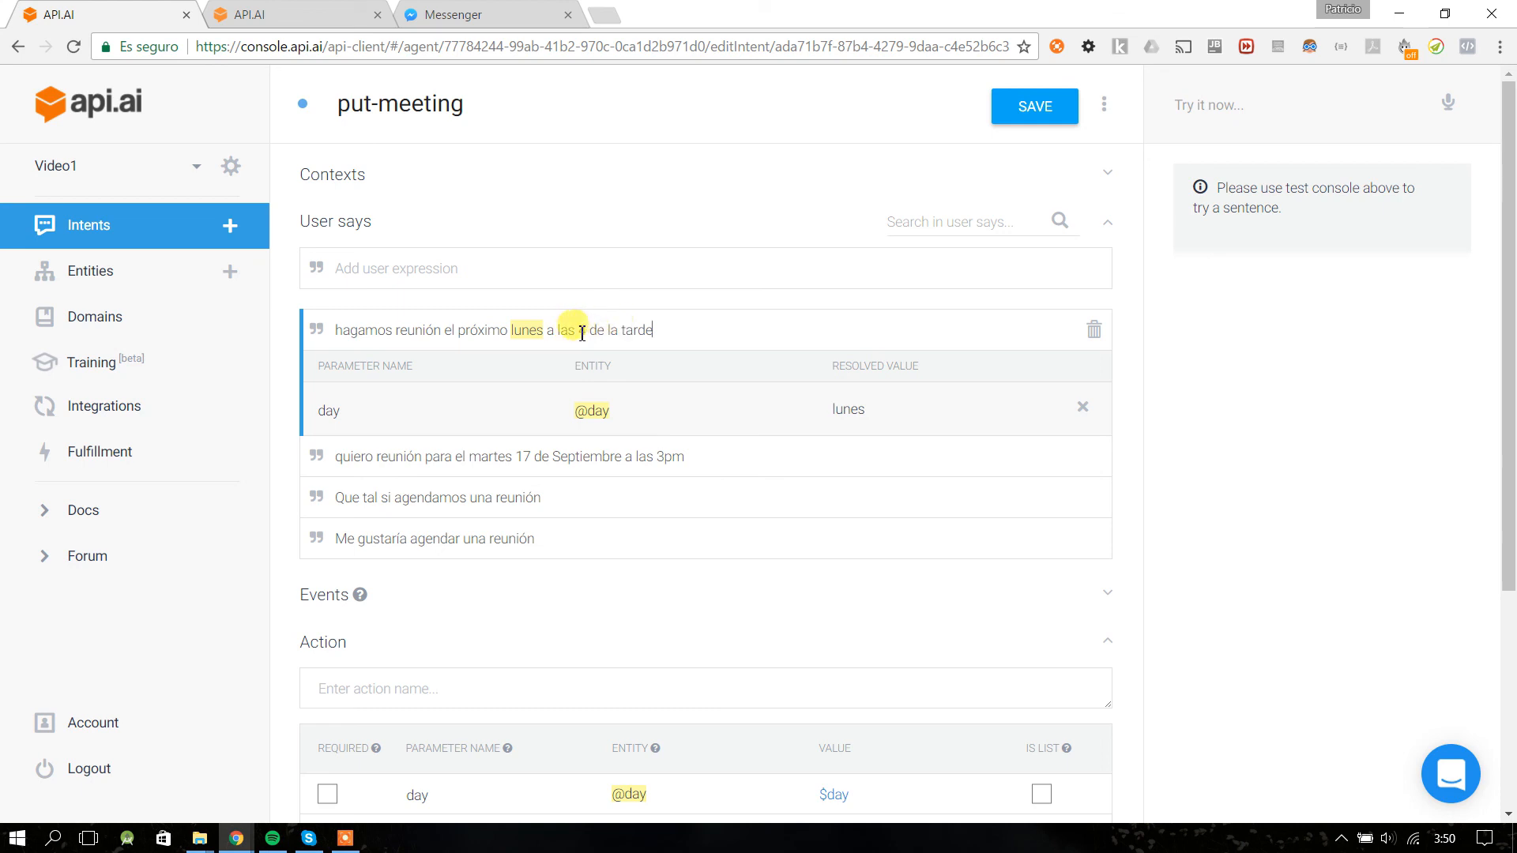
- Try to find an hour entity for "de la tarde" in the first expression
{"action": "left_click_drag", "start_coordinate": [582, 333], "coordinate": [687, 331]}
{"action": "left_click", "coordinate": [687, 331]}
{"action": "left_click_drag", "start_coordinate": [591, 333], "coordinate": [668, 330]}
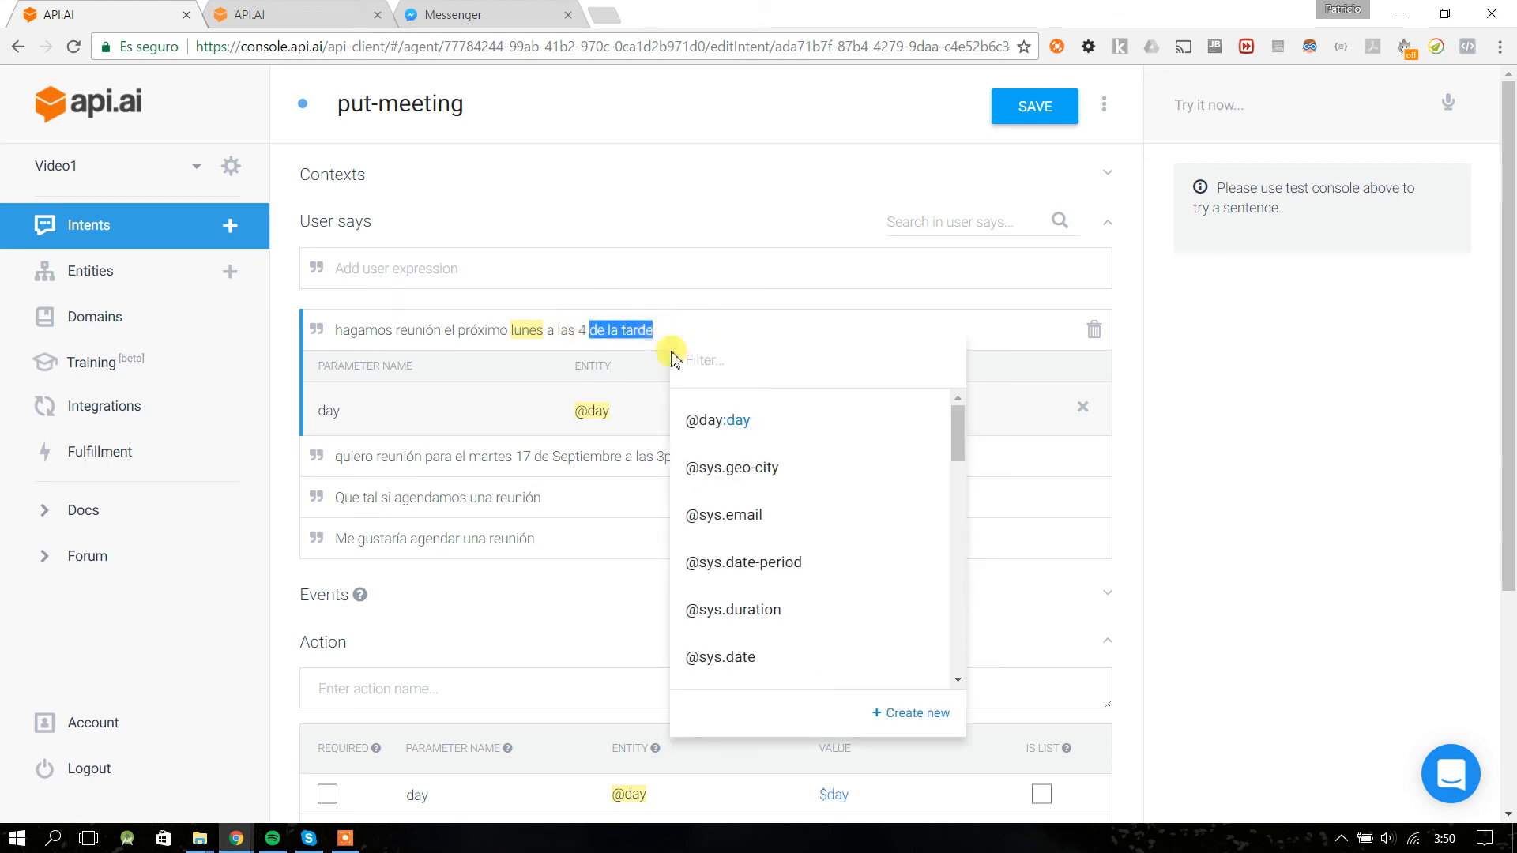
{"action": "left_click", "coordinate": [733, 369]}
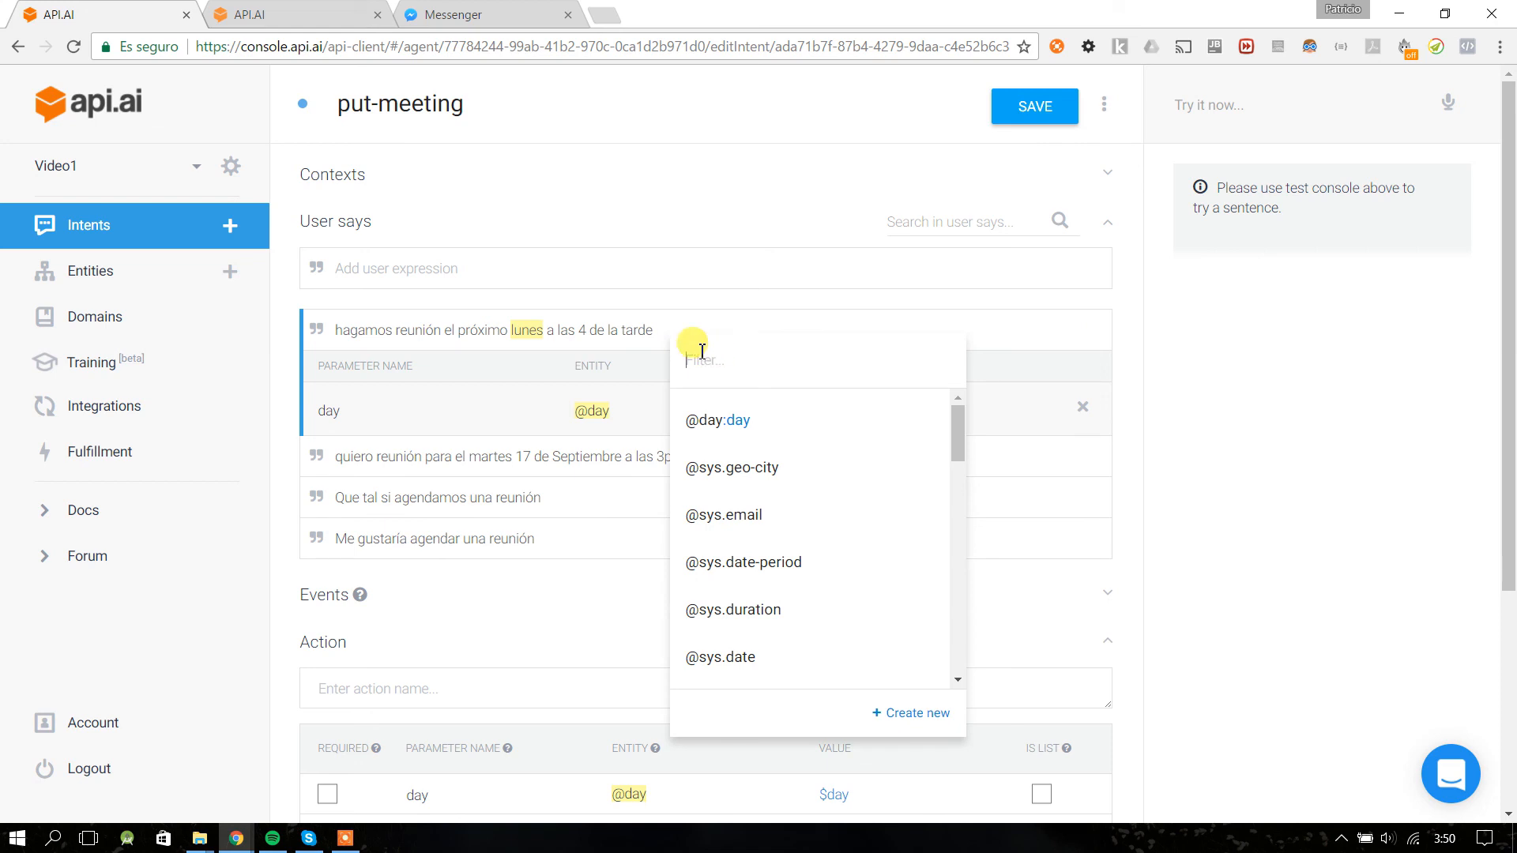
{"action": "type", "text": "hour"}
{"action": "left_click_drag", "start_coordinate": [728, 360], "coordinate": [633, 370]}
{"action": "key", "text": "BackSpace"}
{"action": "left_click", "coordinate": [584, 329]}
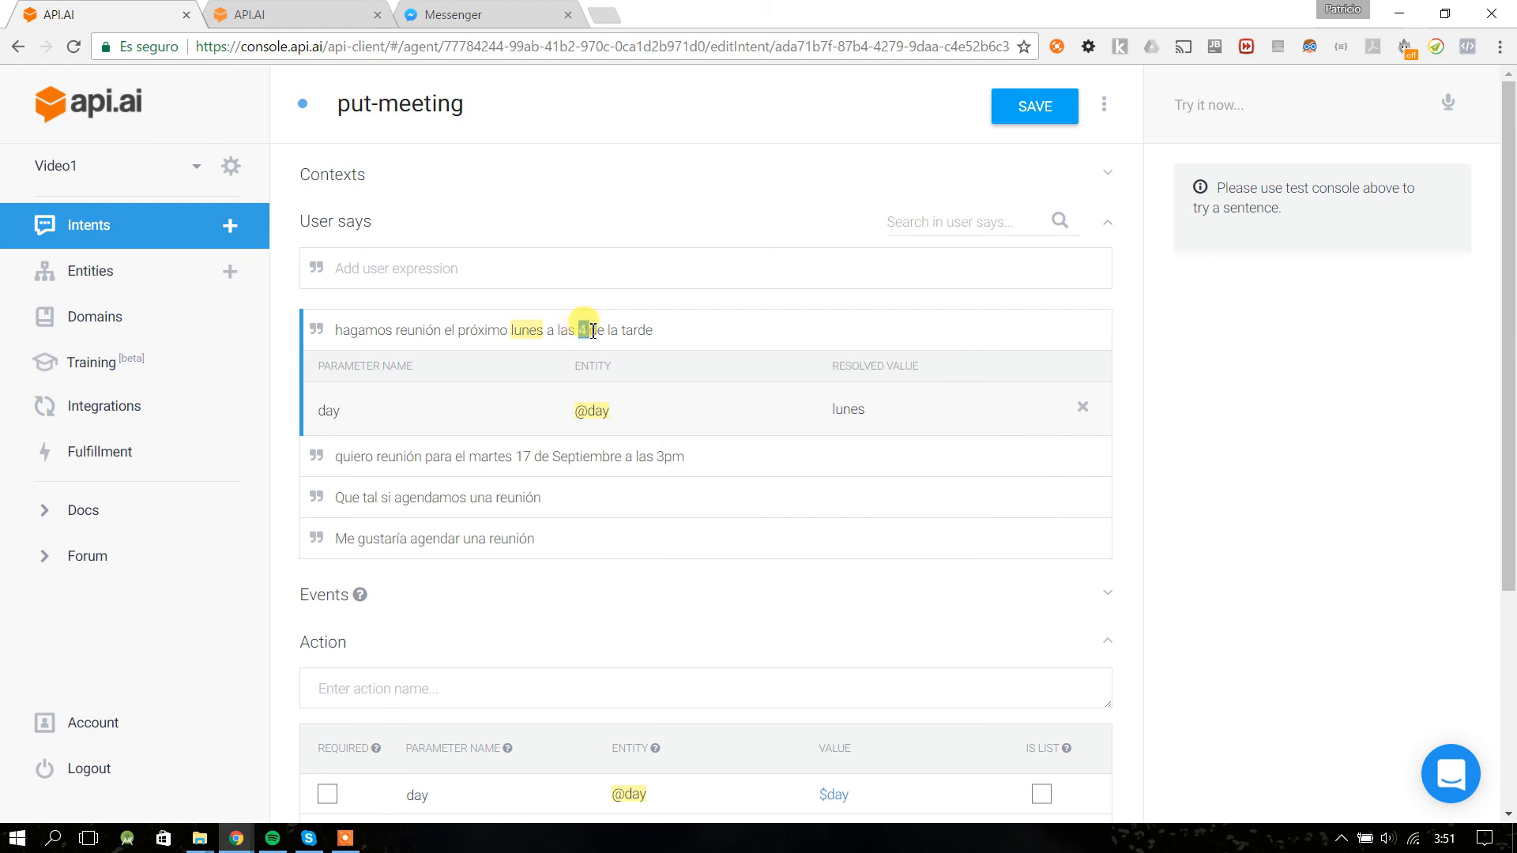
{"action": "left_click_drag", "start_coordinate": [589, 329], "coordinate": [677, 327]}
{"action": "left_click", "coordinate": [583, 330]}
{"action": "left_click_drag", "start_coordinate": [583, 331], "coordinate": [681, 330]}
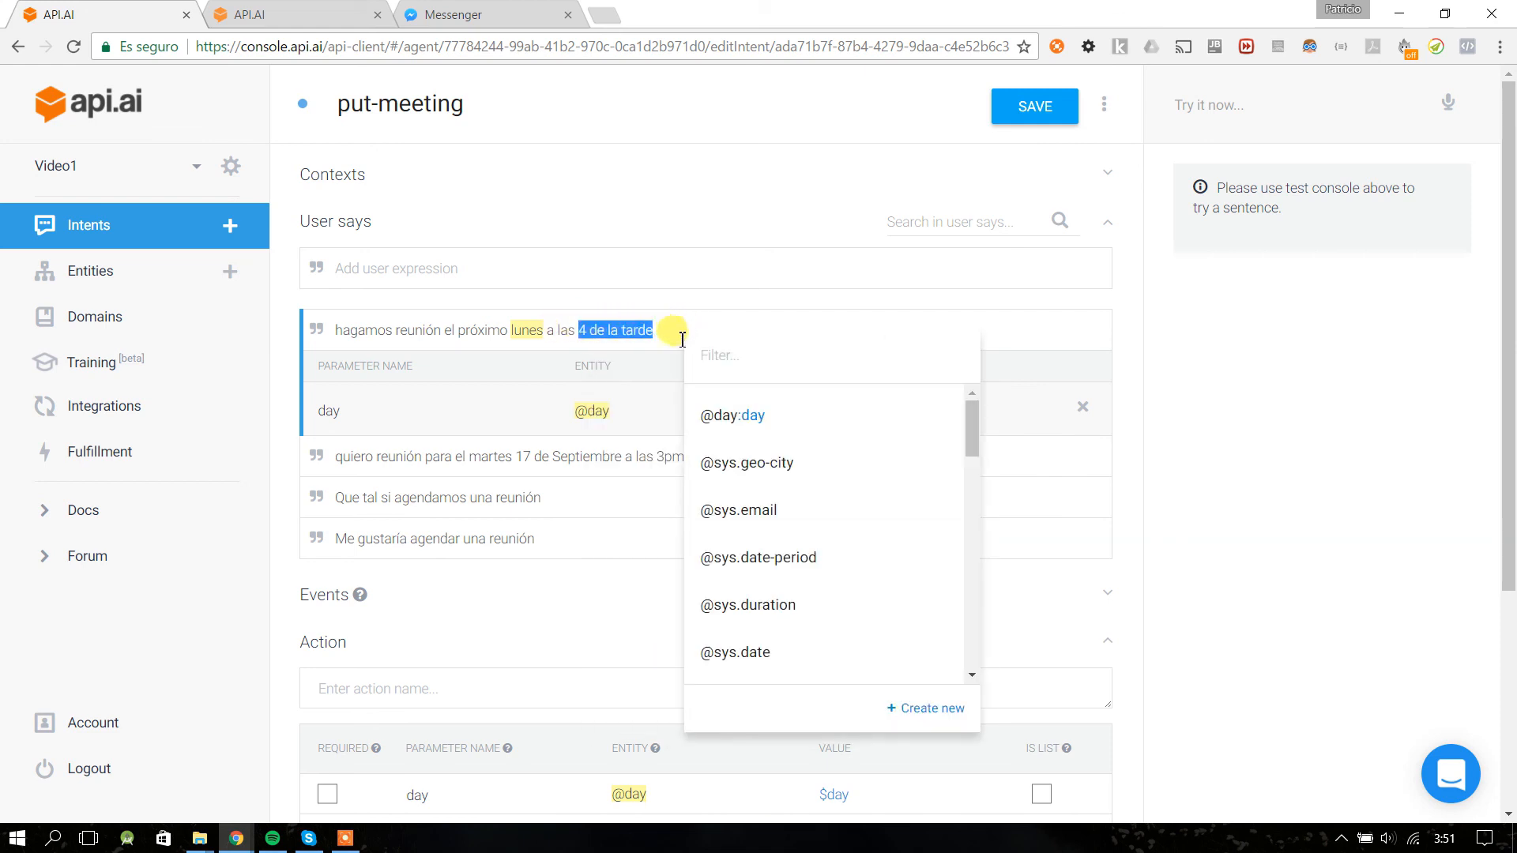
{"action": "type", "text": "@sch"}
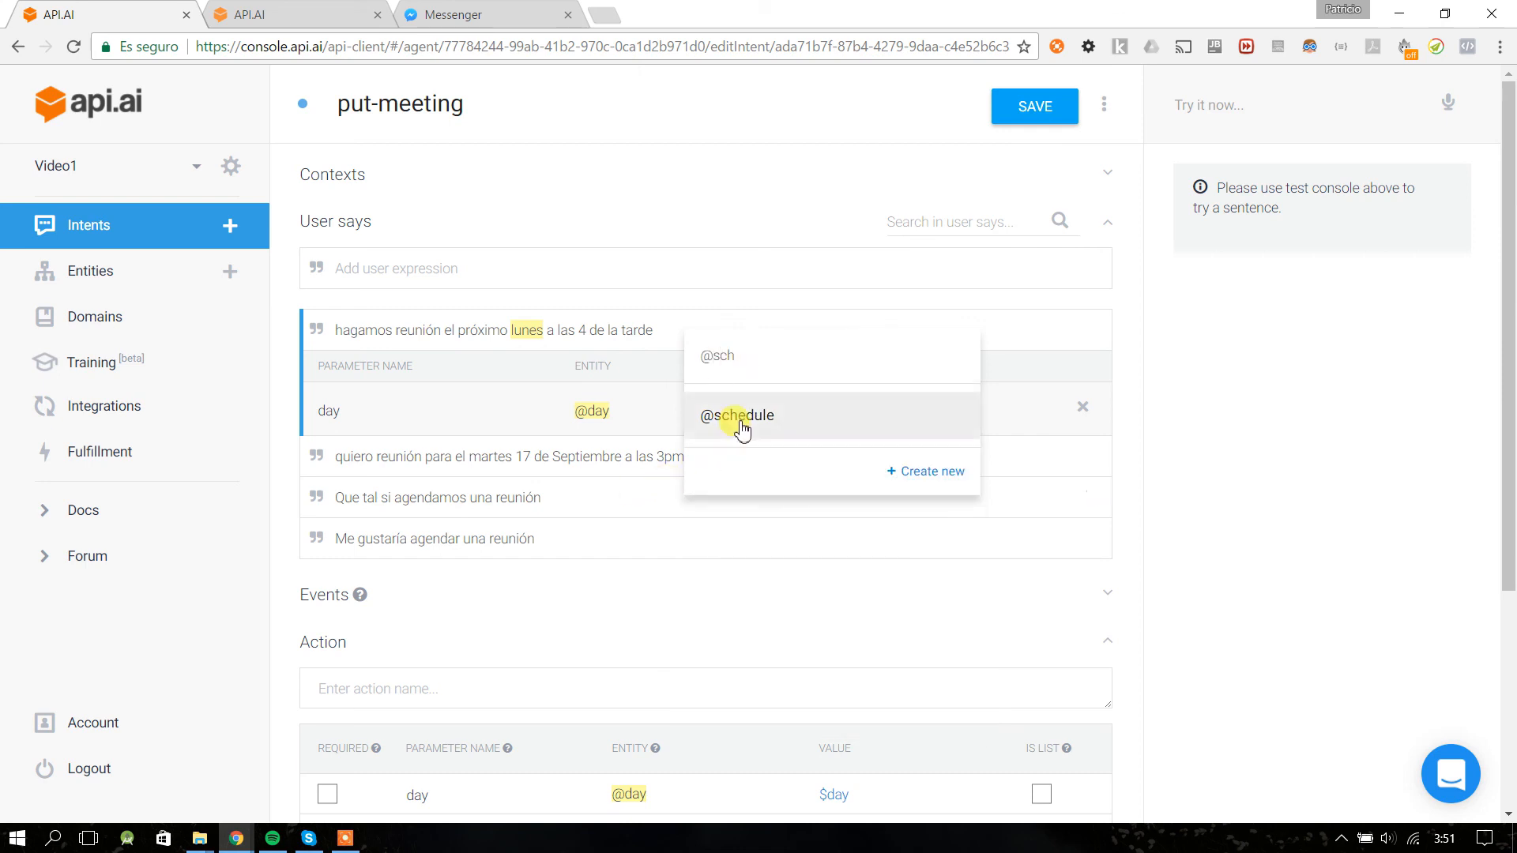
{"action": "left_click", "coordinate": [741, 429]}
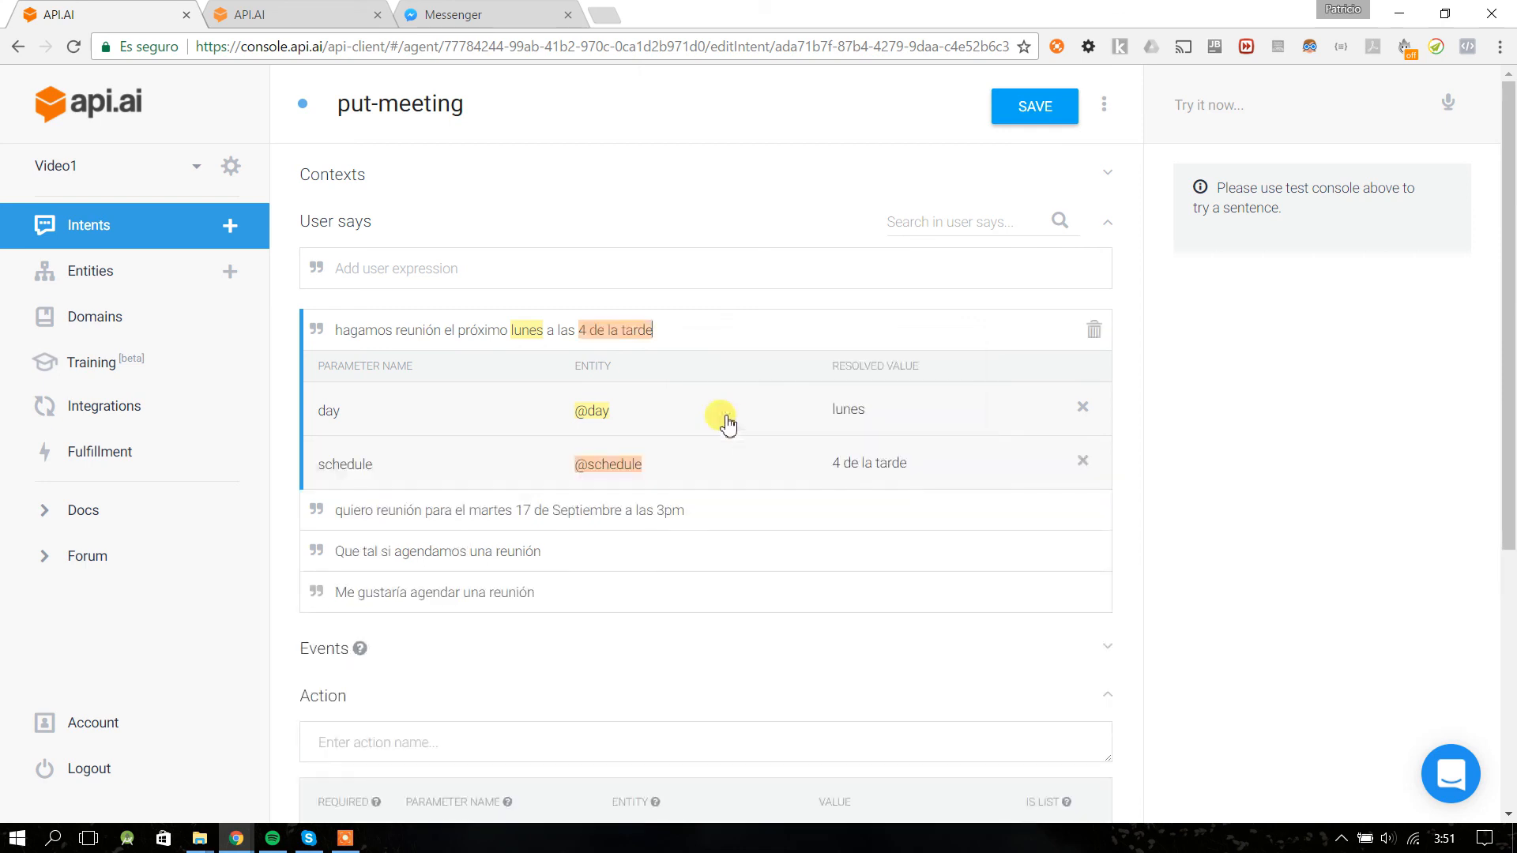
{"action": "left_click", "coordinate": [1033, 110]}
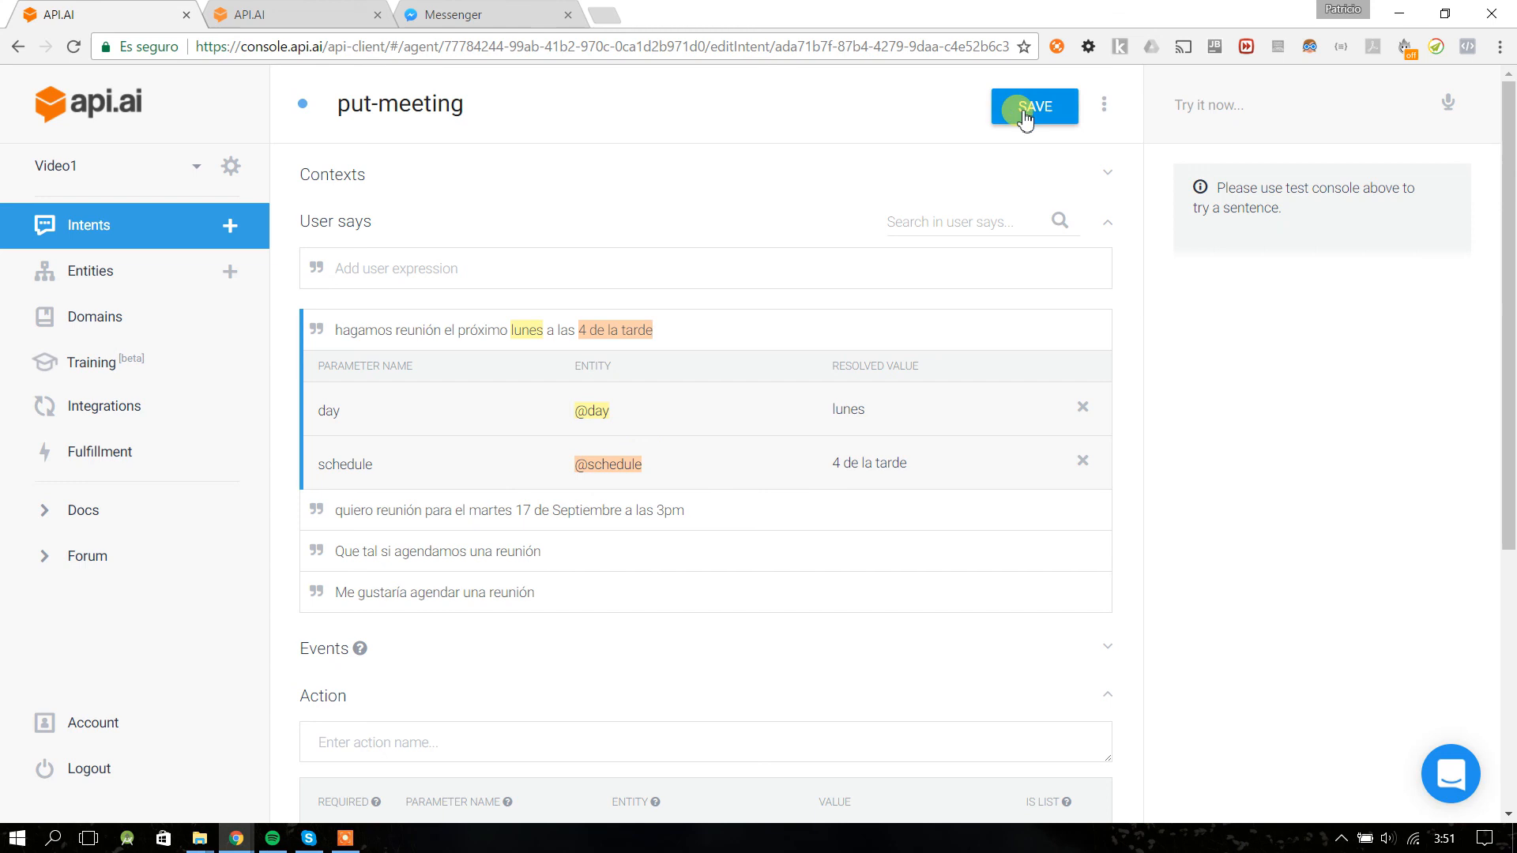
- Check the schedule annotation of "4 de la tarde" against the composite value of the schedule entity in the other browser tab
{"action": "left_click", "coordinate": [599, 335]}
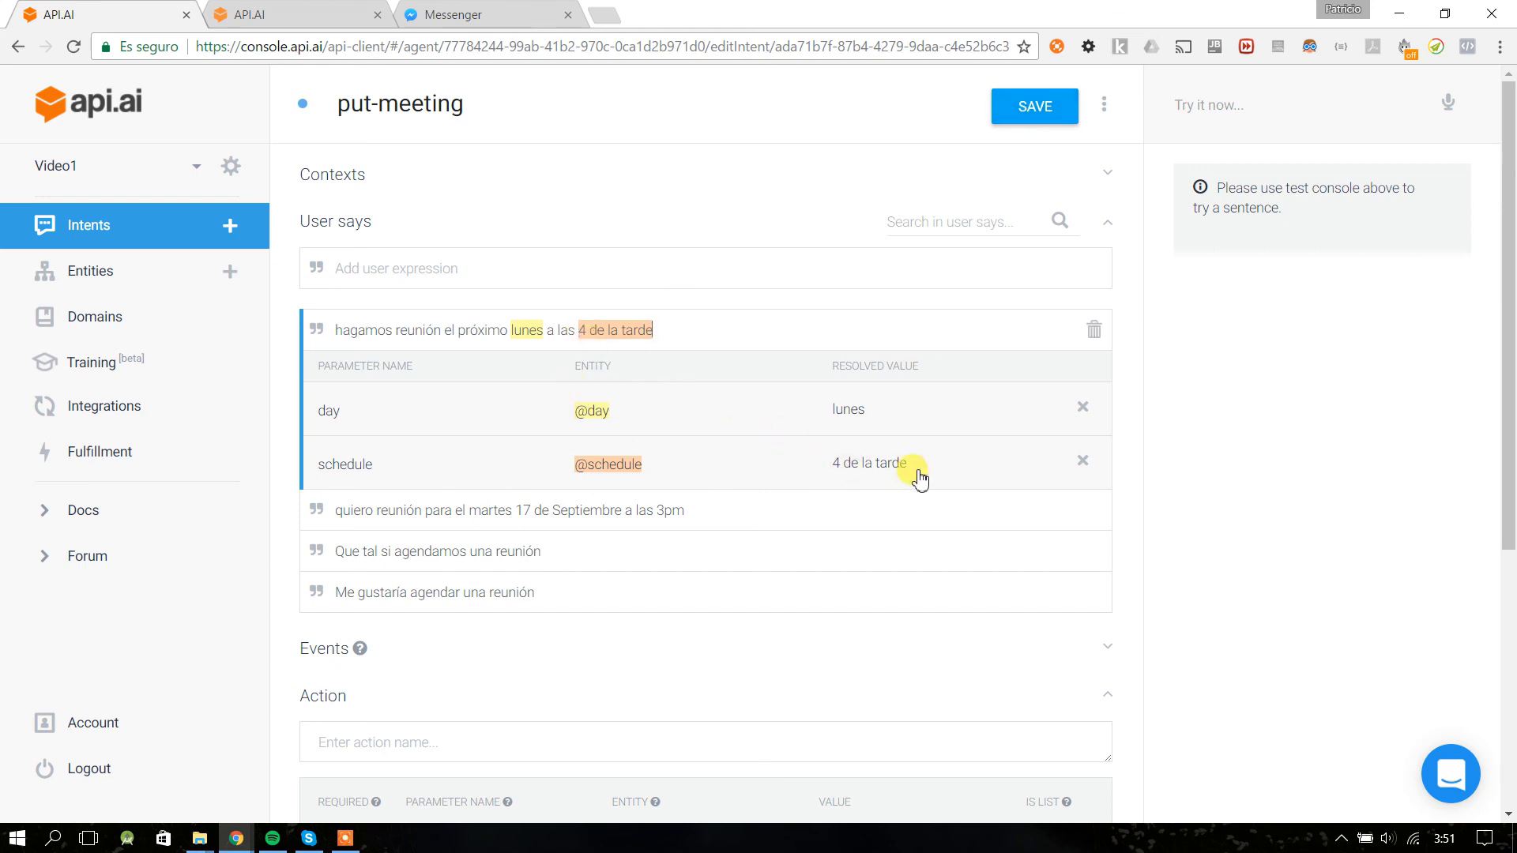
{"action": "left_click", "coordinate": [248, 14]}
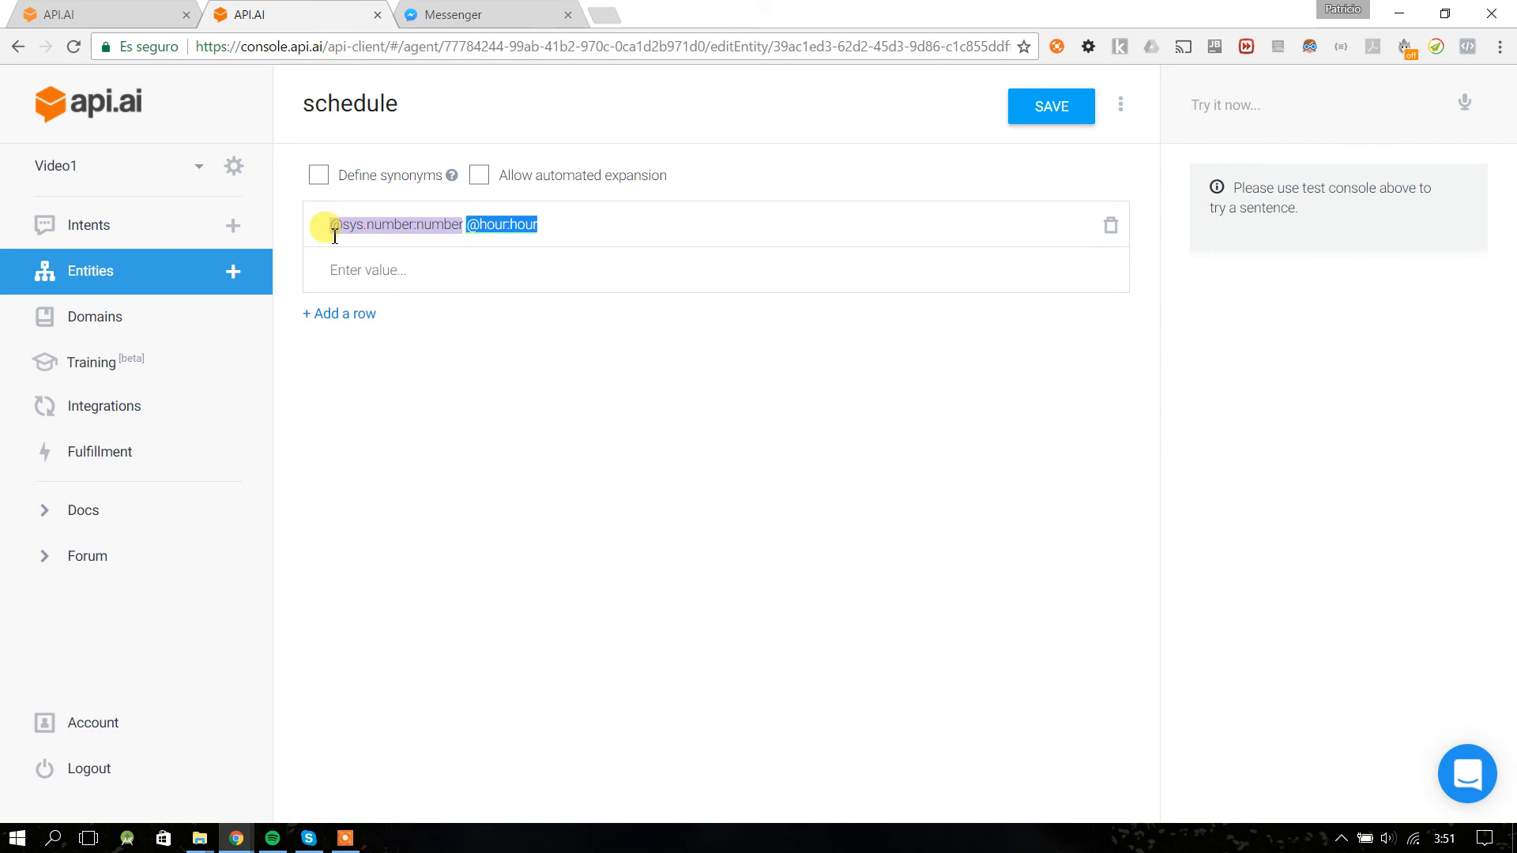
{"action": "left_click_drag", "start_coordinate": [337, 223], "coordinate": [552, 235]}
{"action": "left_click", "coordinate": [85, 9]}
{"action": "left_click", "coordinate": [598, 331]}
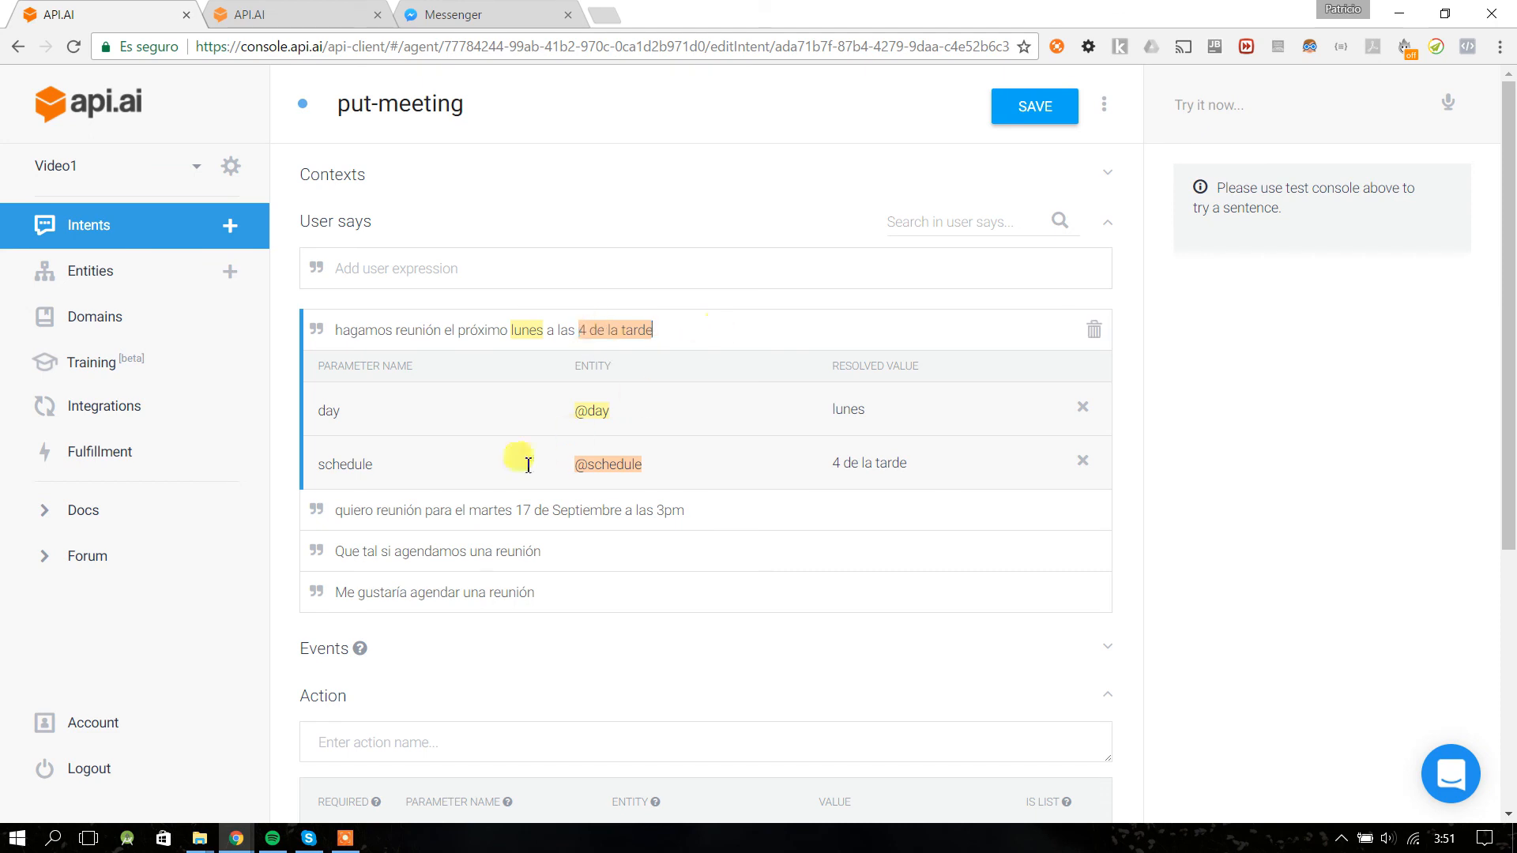
{"action": "left_click", "coordinate": [665, 515]}
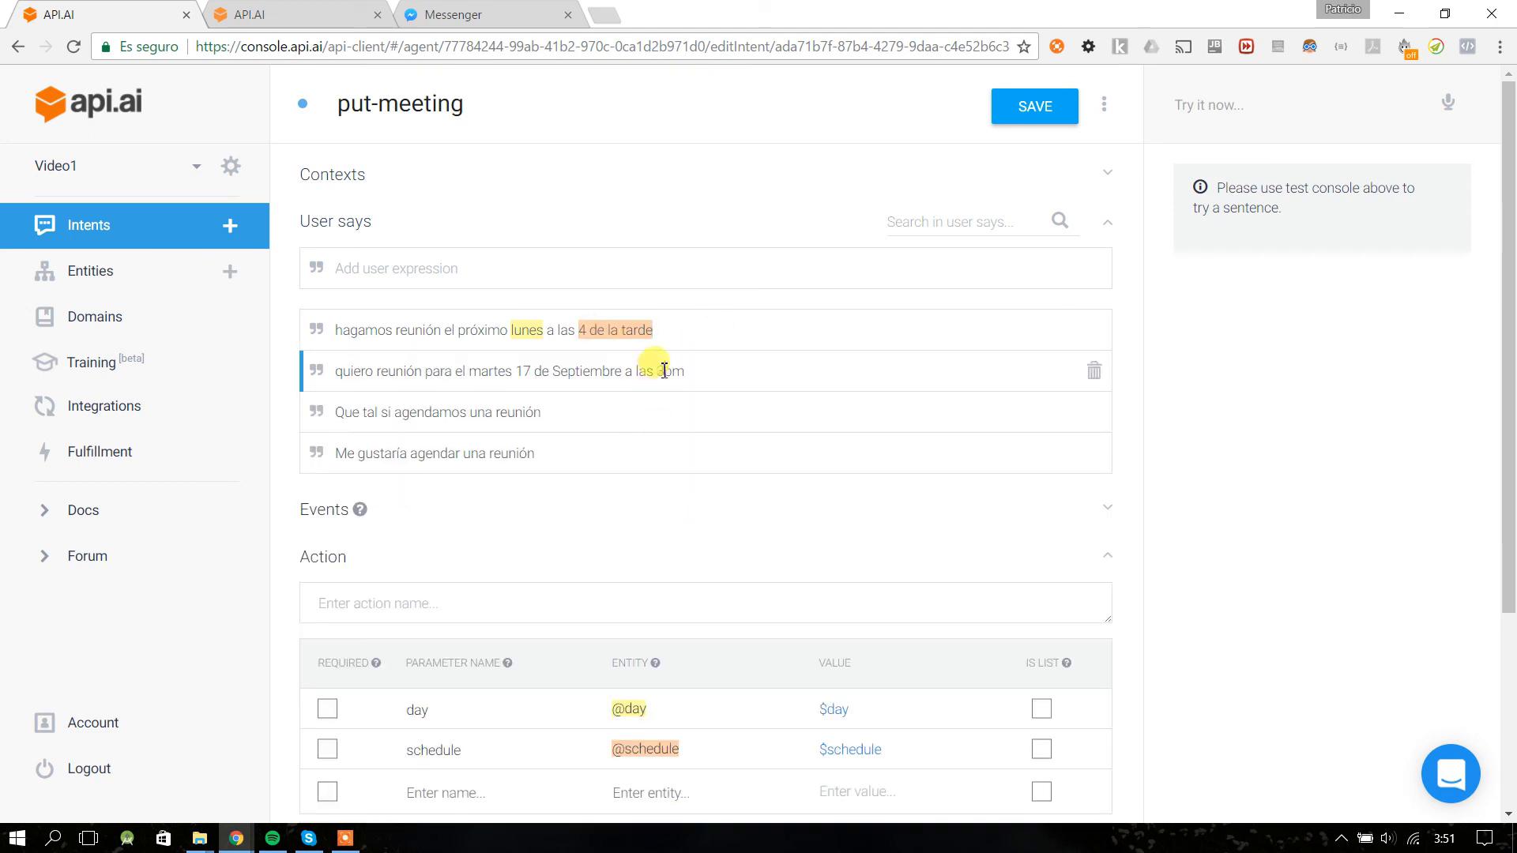
{"action": "left_click", "coordinate": [636, 370]}
{"action": "double_click", "coordinate": [649, 371]}
{"action": "double_click", "coordinate": [670, 372]}
{"action": "left_click", "coordinate": [671, 373]}
{"action": "double_click", "coordinate": [671, 373]}
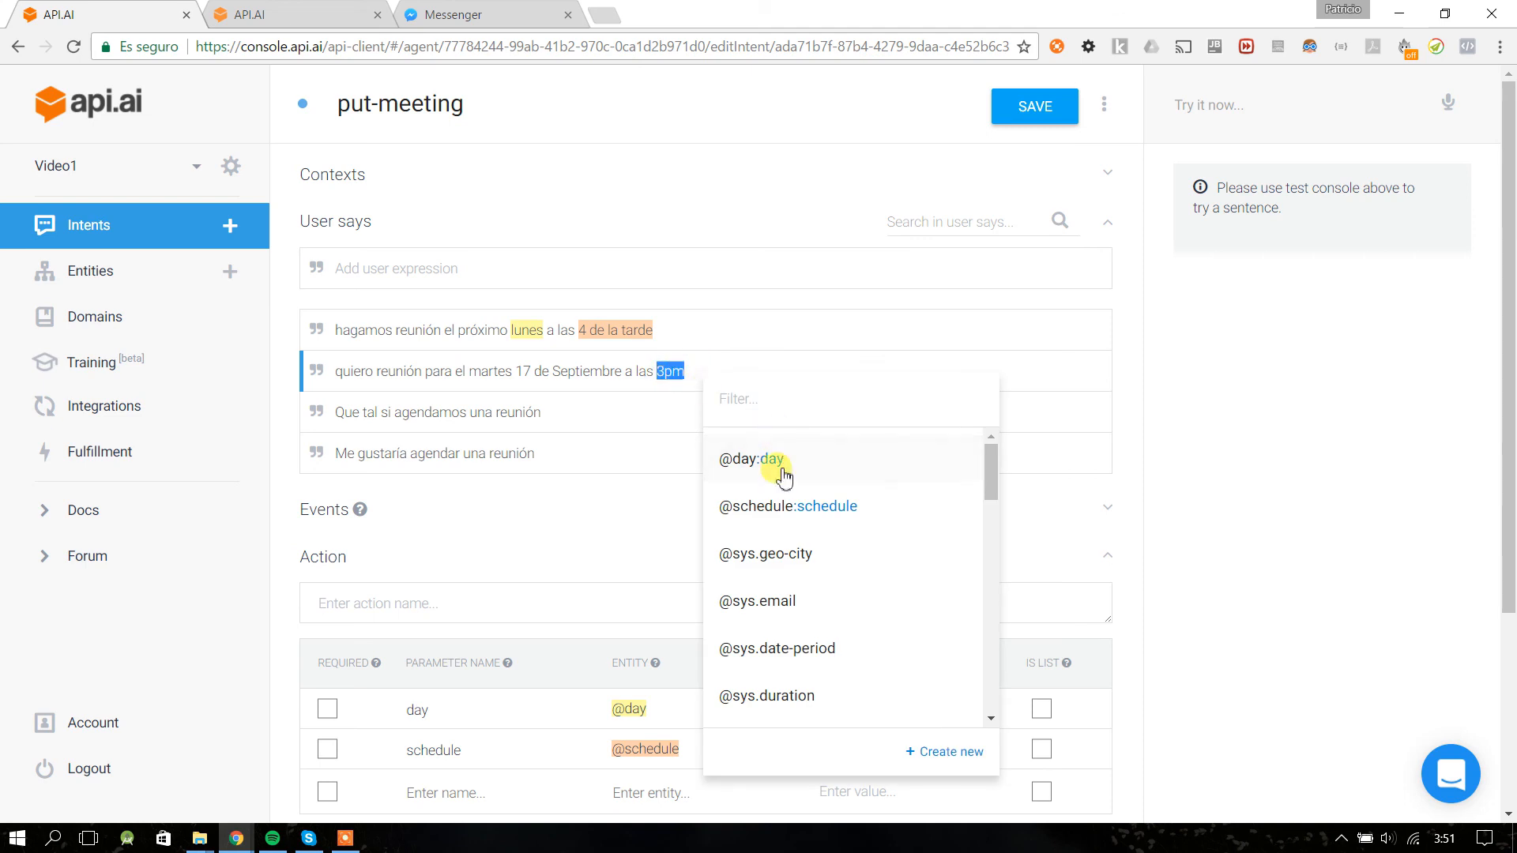
{"action": "left_click", "coordinate": [786, 506]}
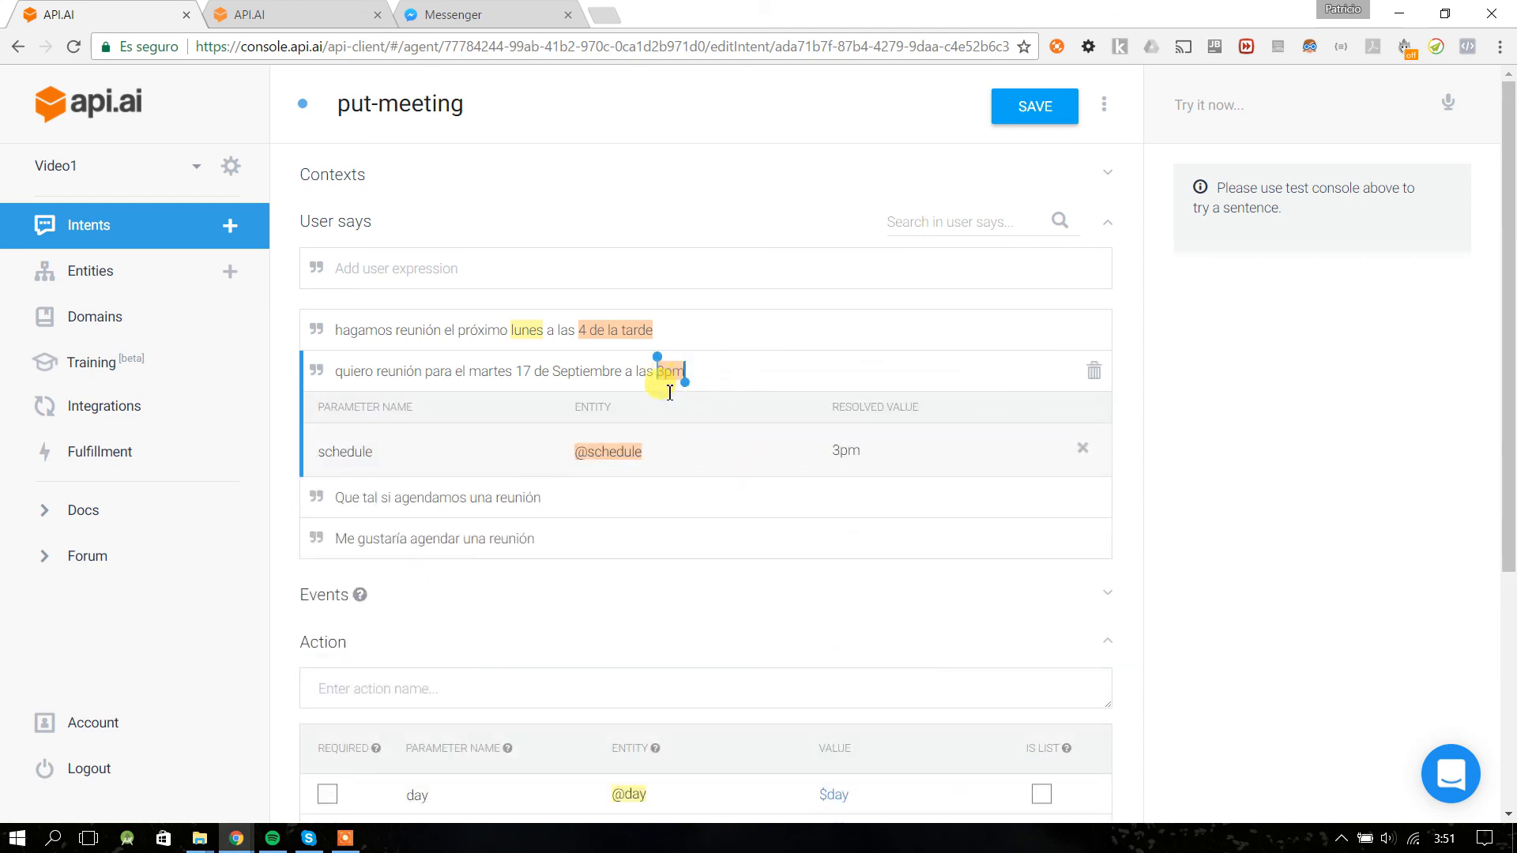
{"action": "double_click", "coordinate": [491, 370]}
{"action": "left_click", "coordinate": [557, 465]}
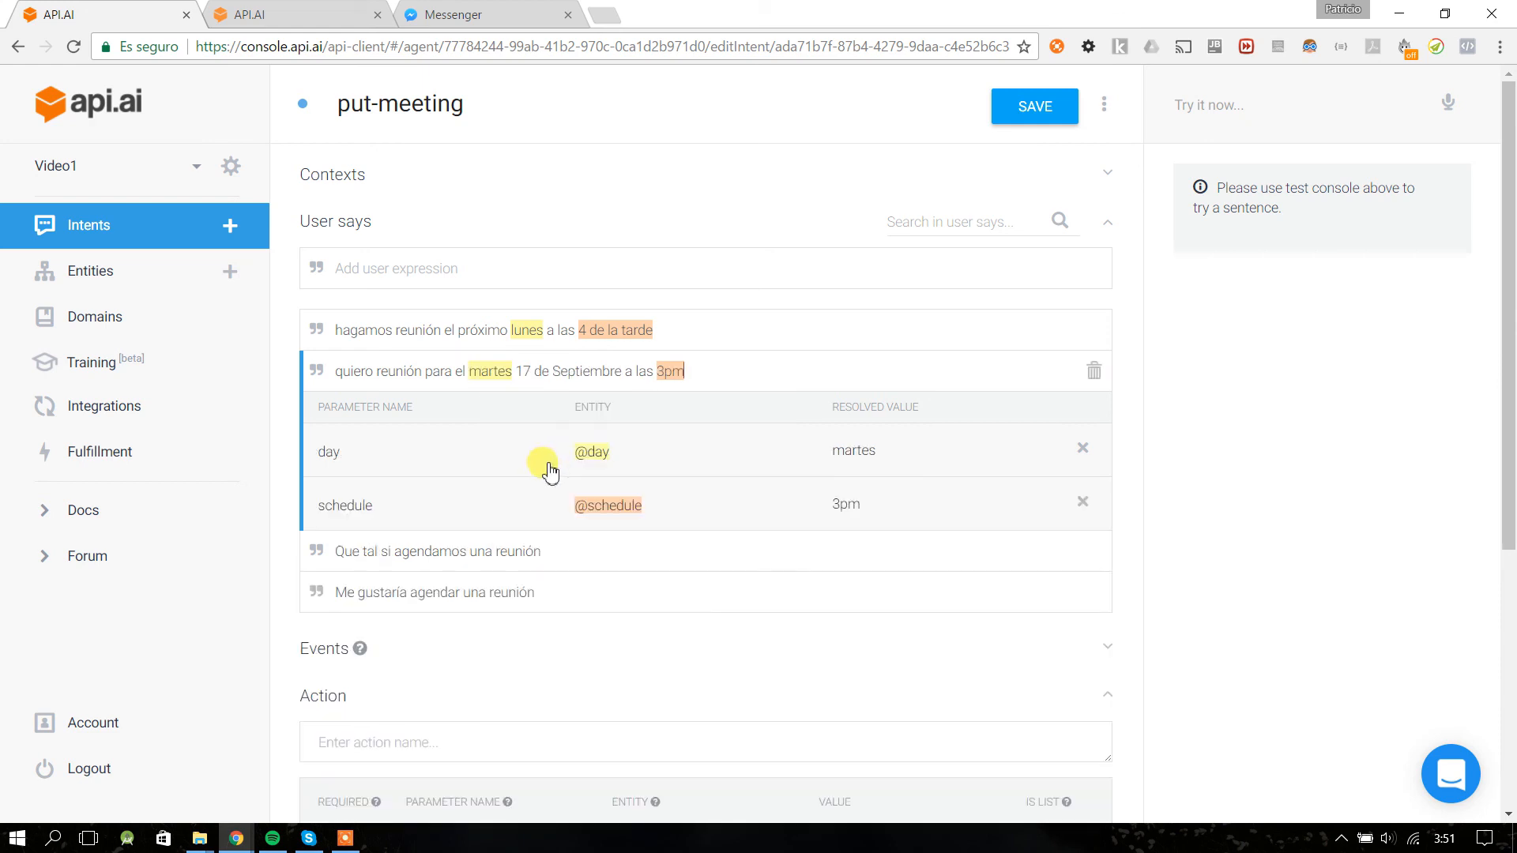
{"action": "left_click", "coordinate": [461, 283]}
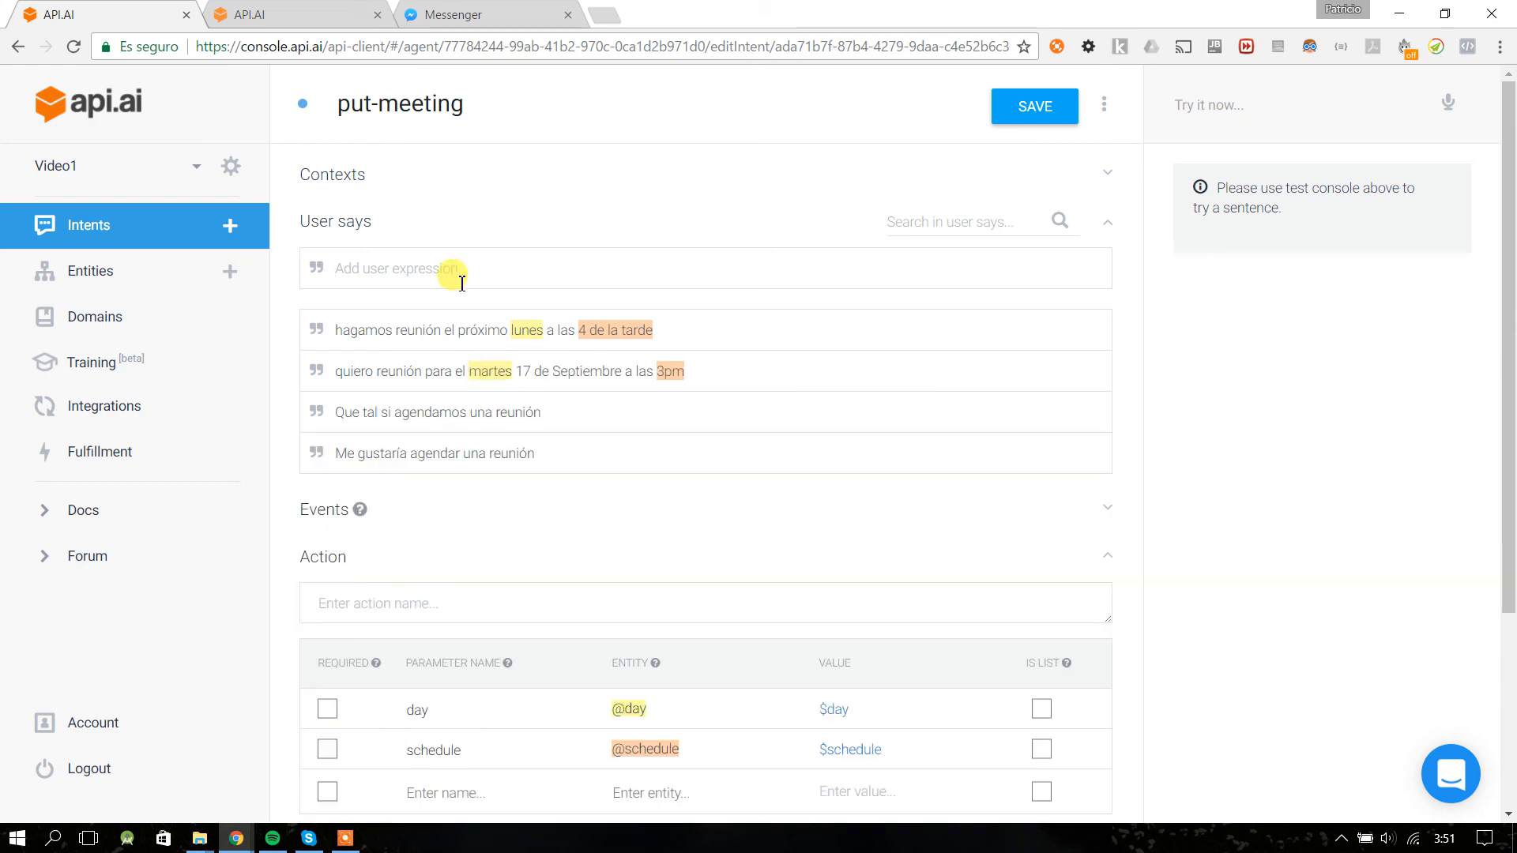
{"action": "left_click_drag", "start_coordinate": [371, 222], "coordinate": [295, 224]}
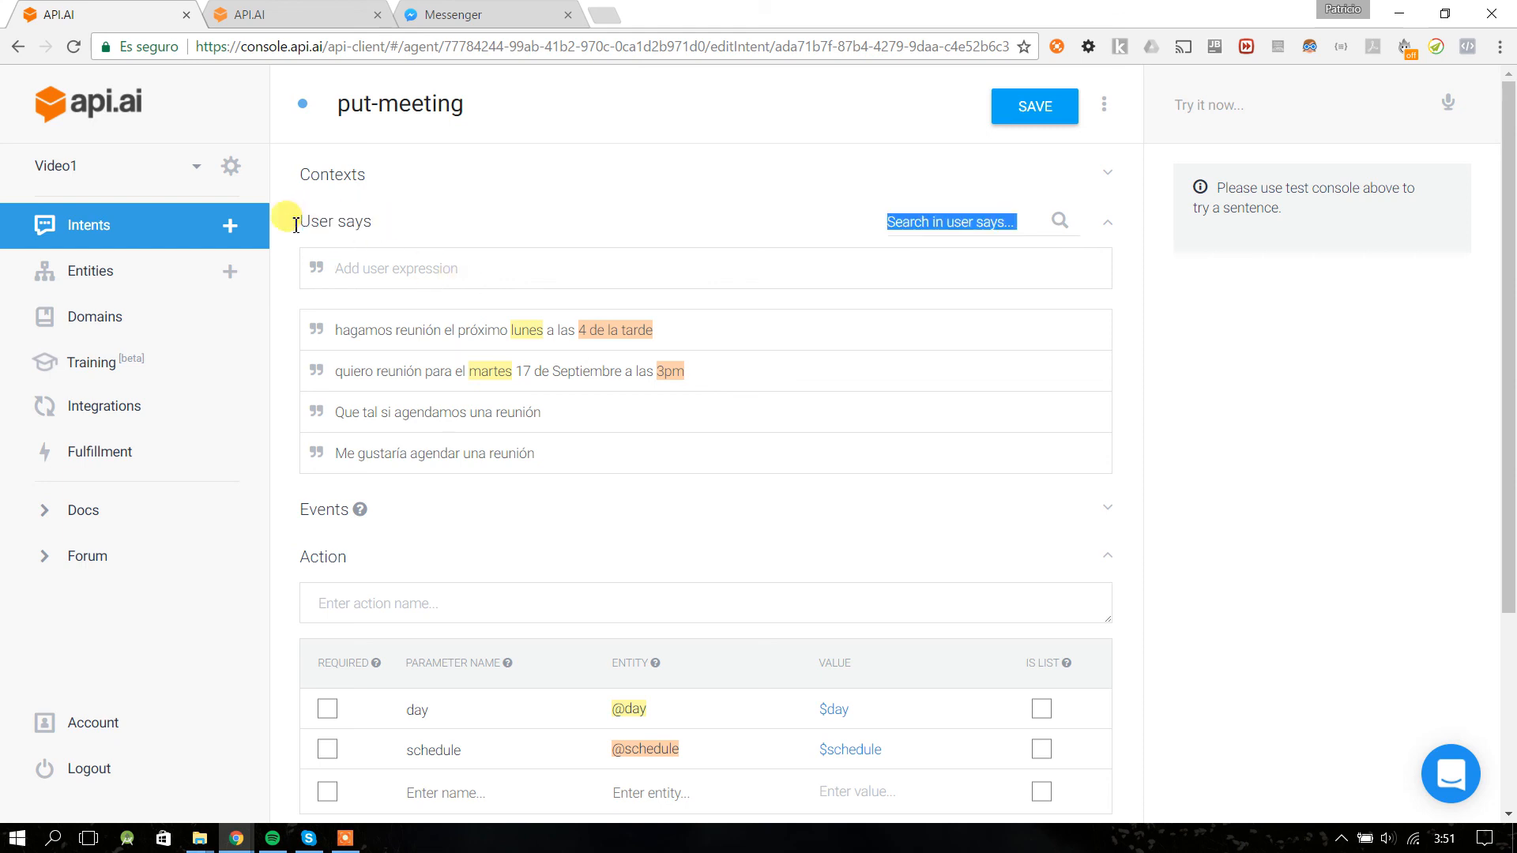
{"action": "left_click", "coordinate": [442, 270]}
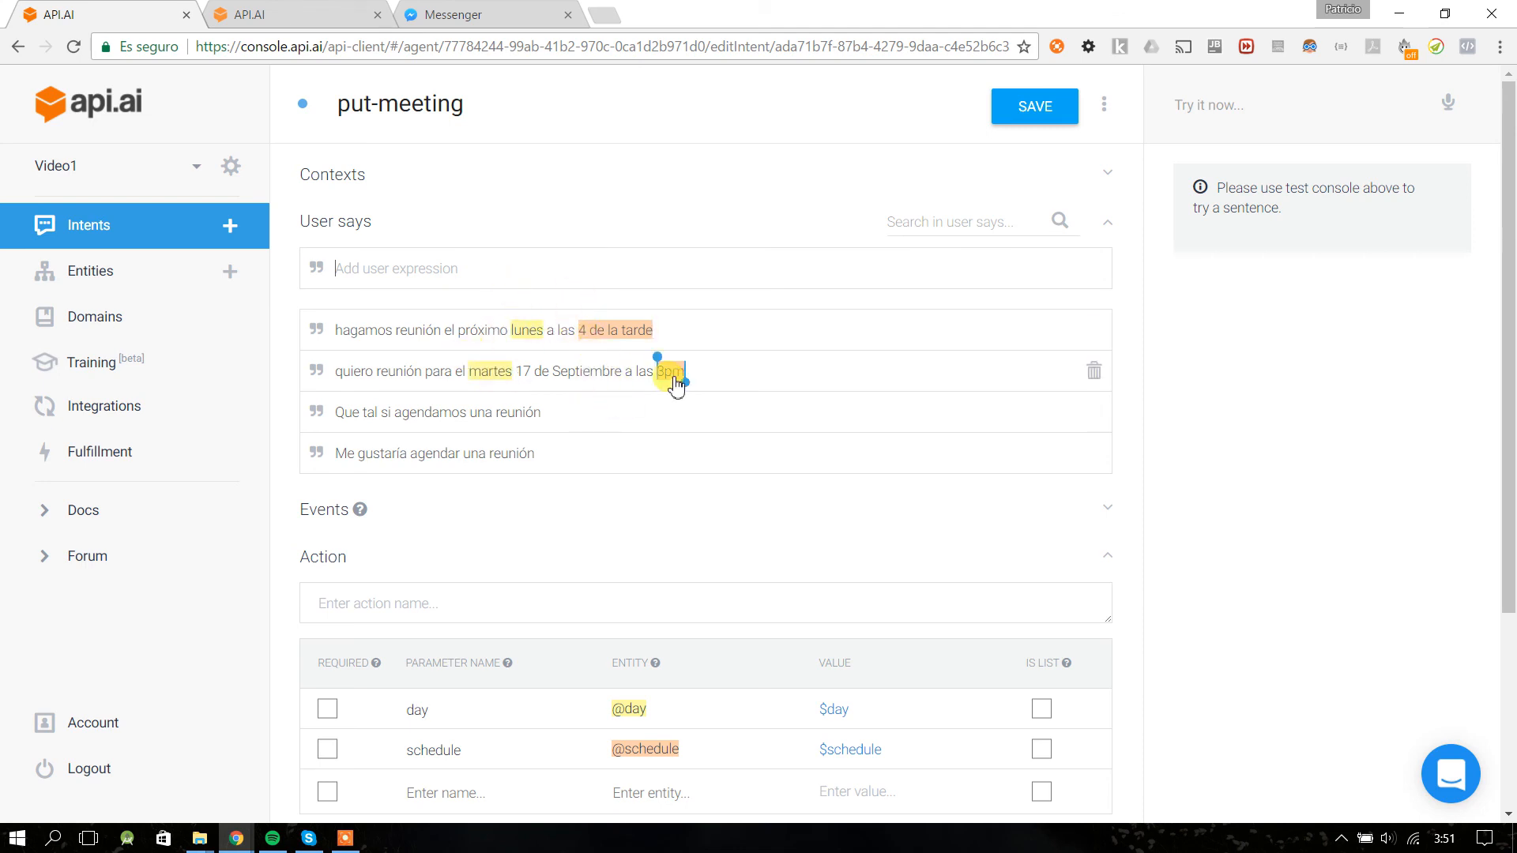
{"action": "left_click", "coordinate": [513, 271]}
{"action": "type", "text": "3"}
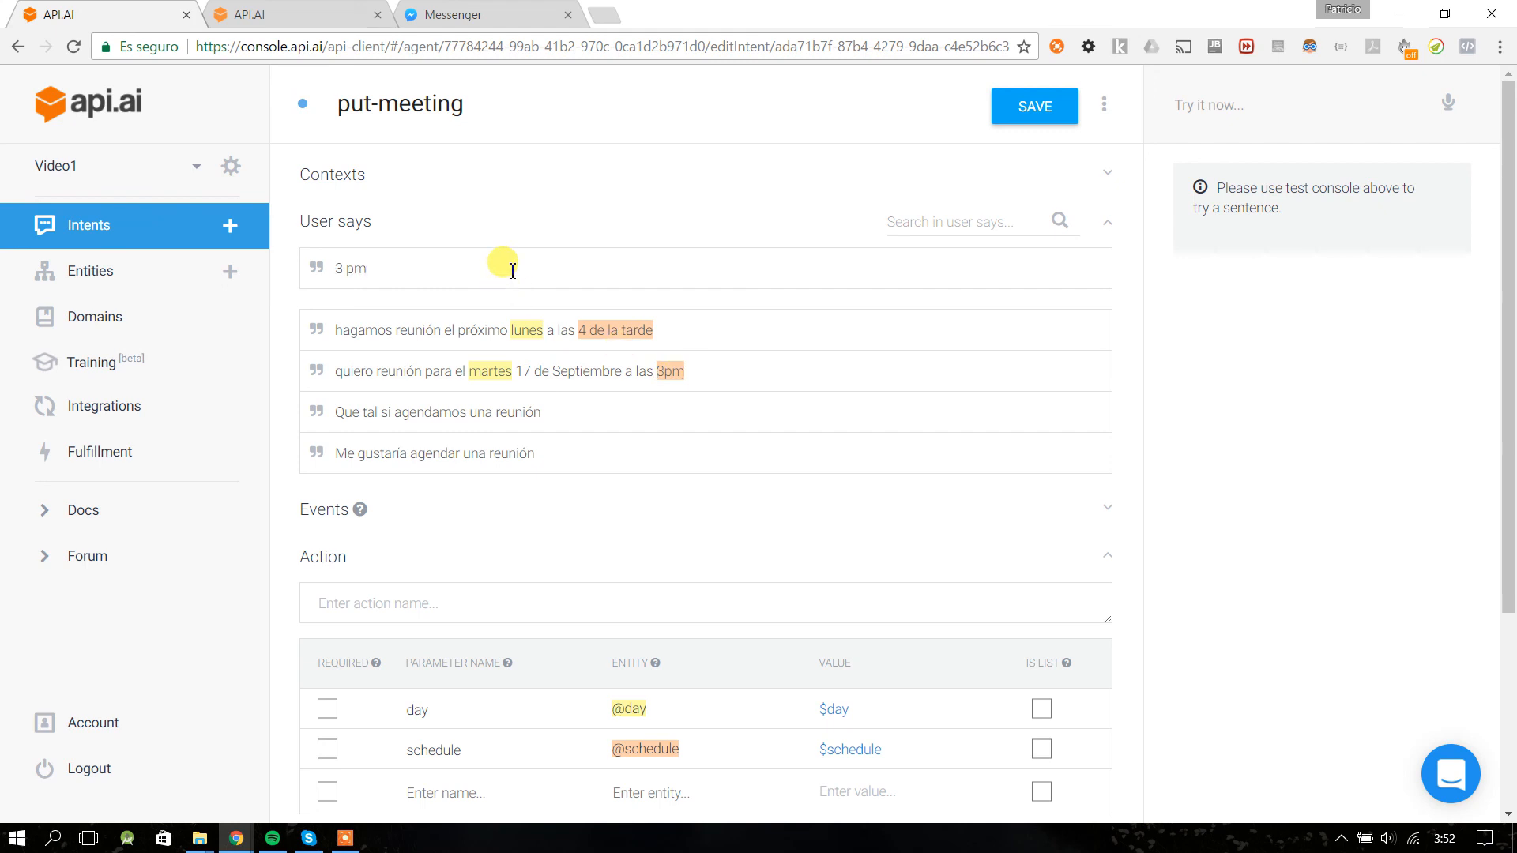
{"action": "double_click", "coordinate": [348, 270]}
{"action": "key", "text": "BackSpace"}
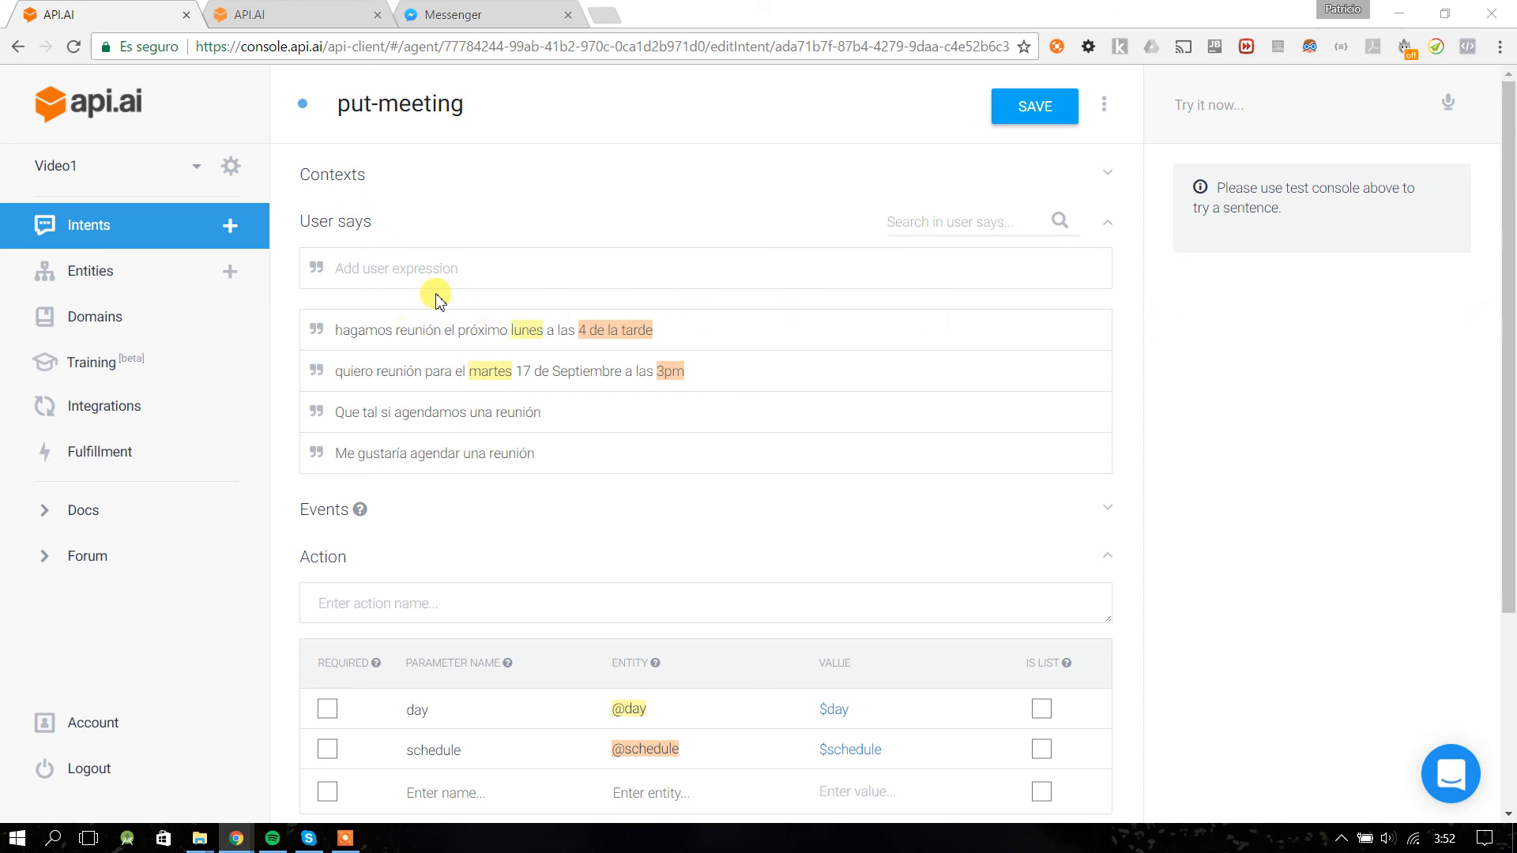
{"action": "double_click", "coordinate": [591, 371]}
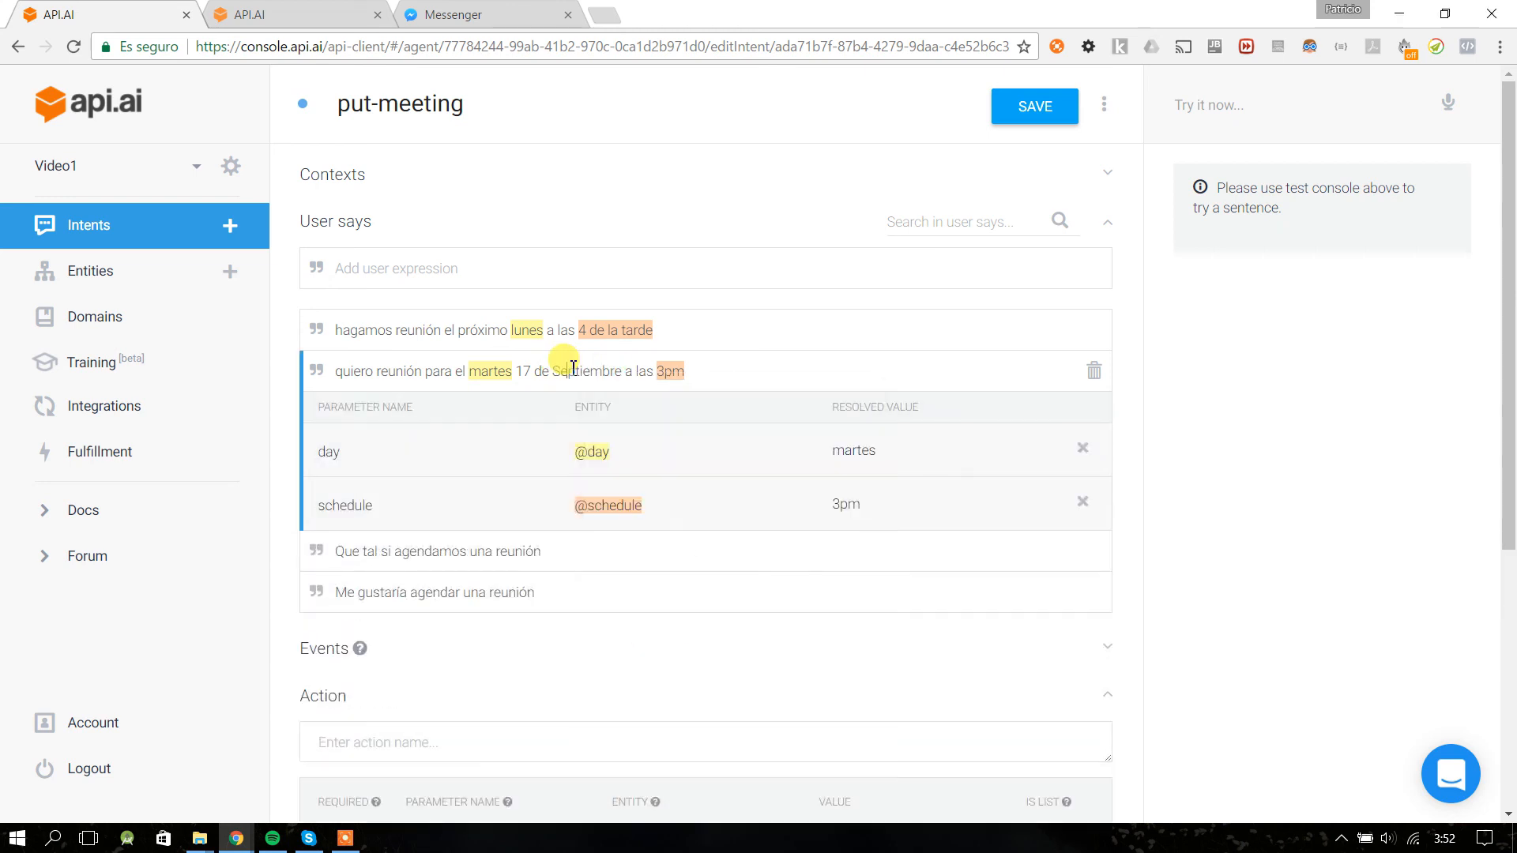
{"action": "left_click", "coordinate": [660, 398]}
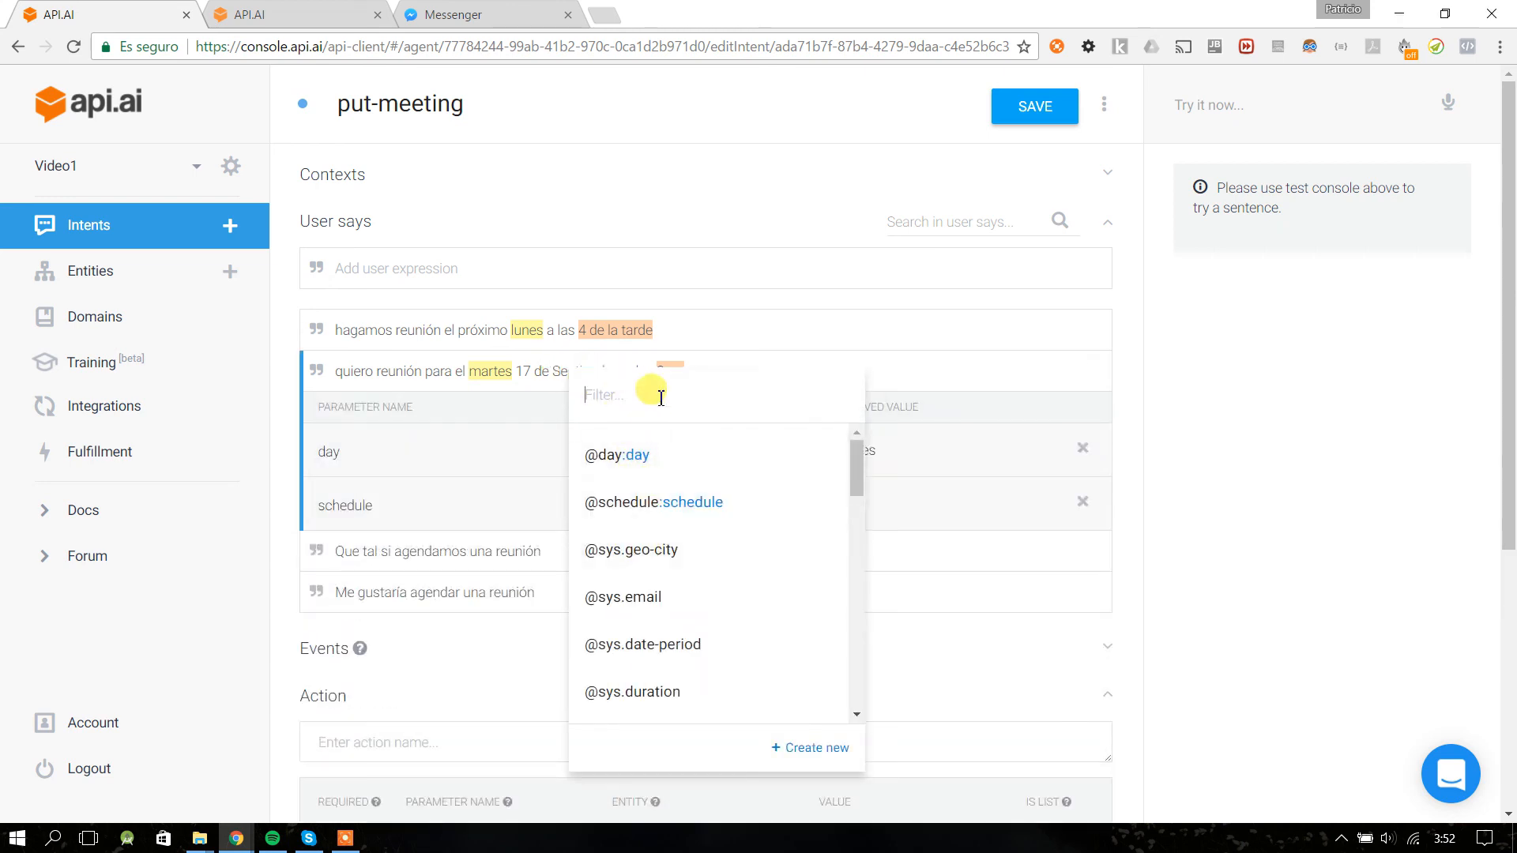
{"action": "type", "text": "month"}
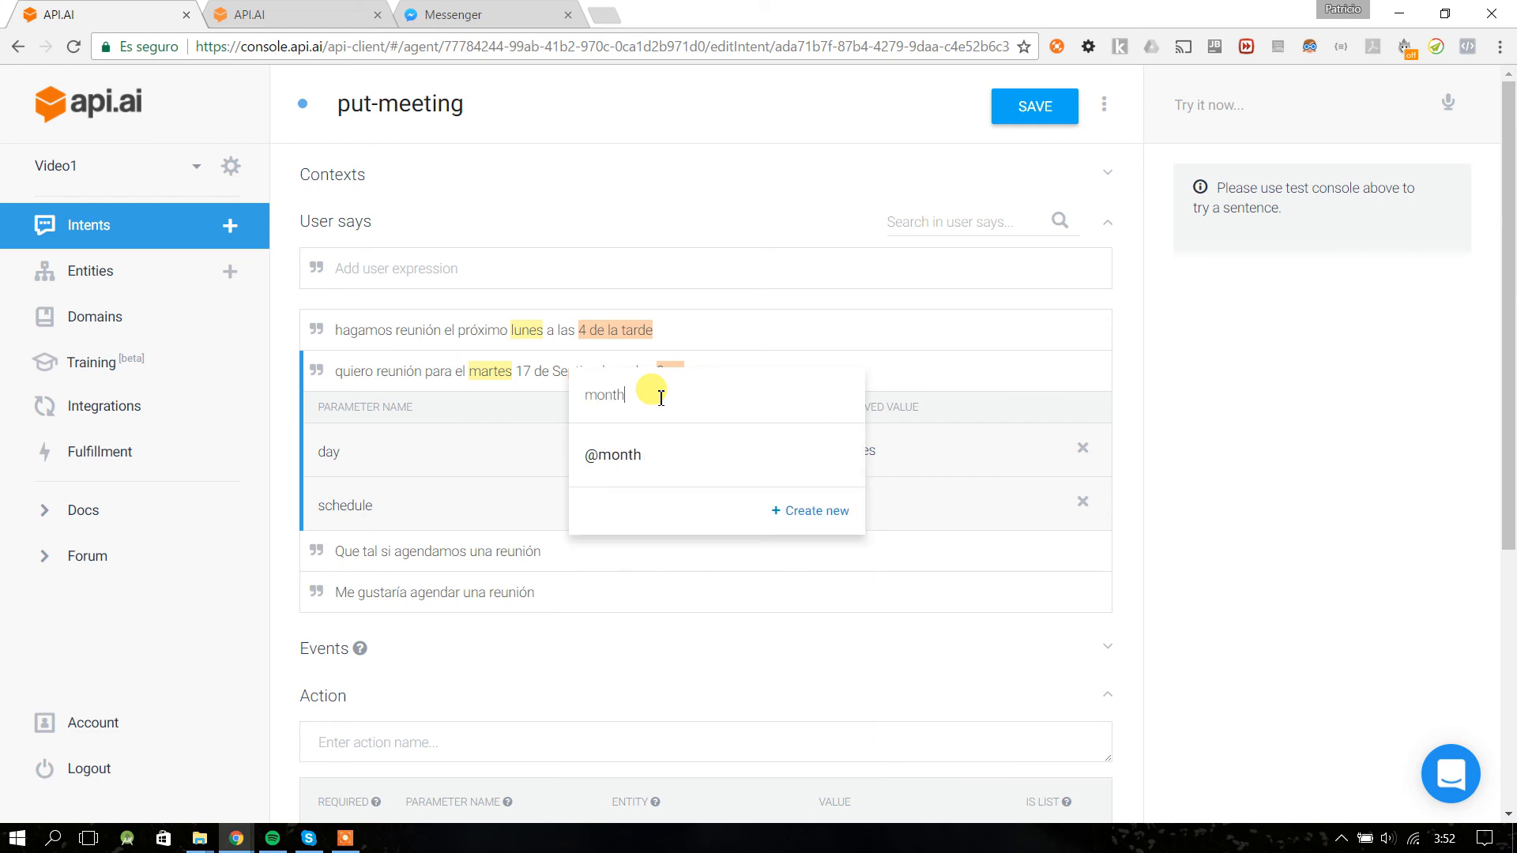
{"action": "left_click", "coordinate": [613, 456]}
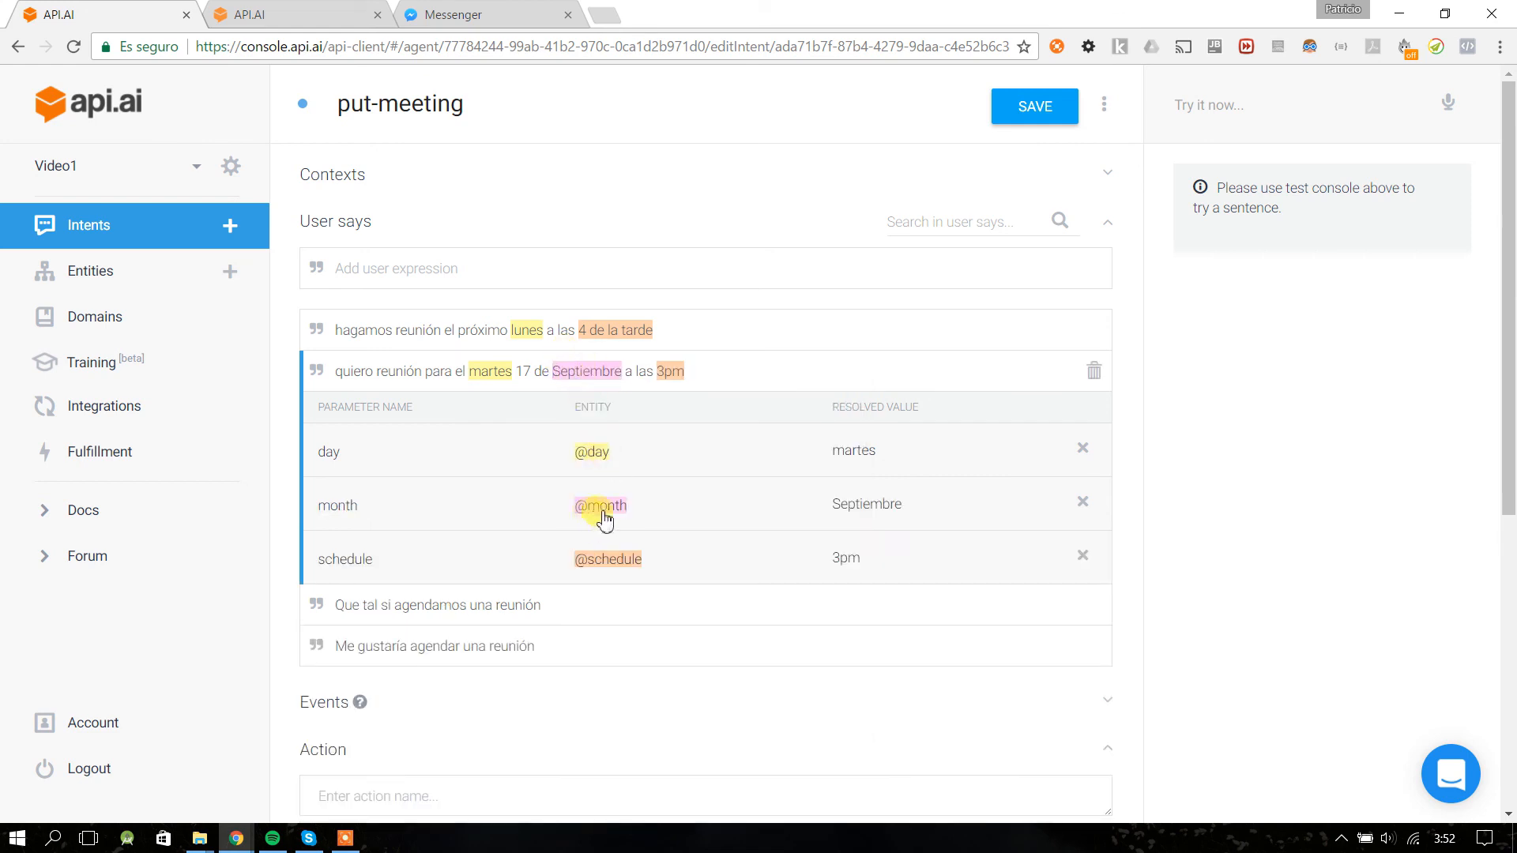
{"action": "double_click", "coordinate": [535, 335]}
{"action": "double_click", "coordinate": [589, 340]}
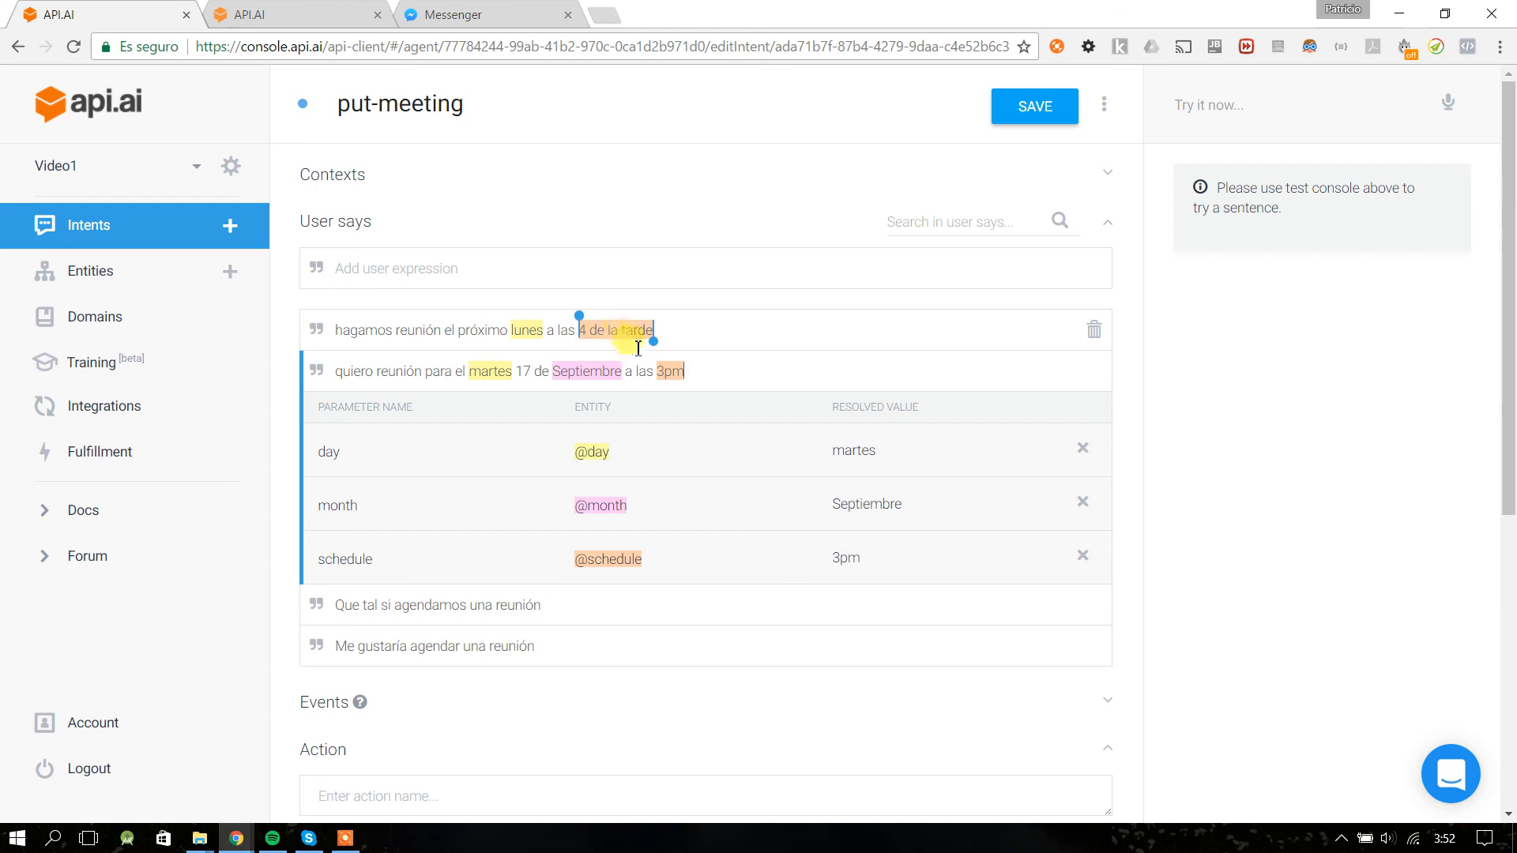
{"action": "left_click", "coordinate": [536, 371]}
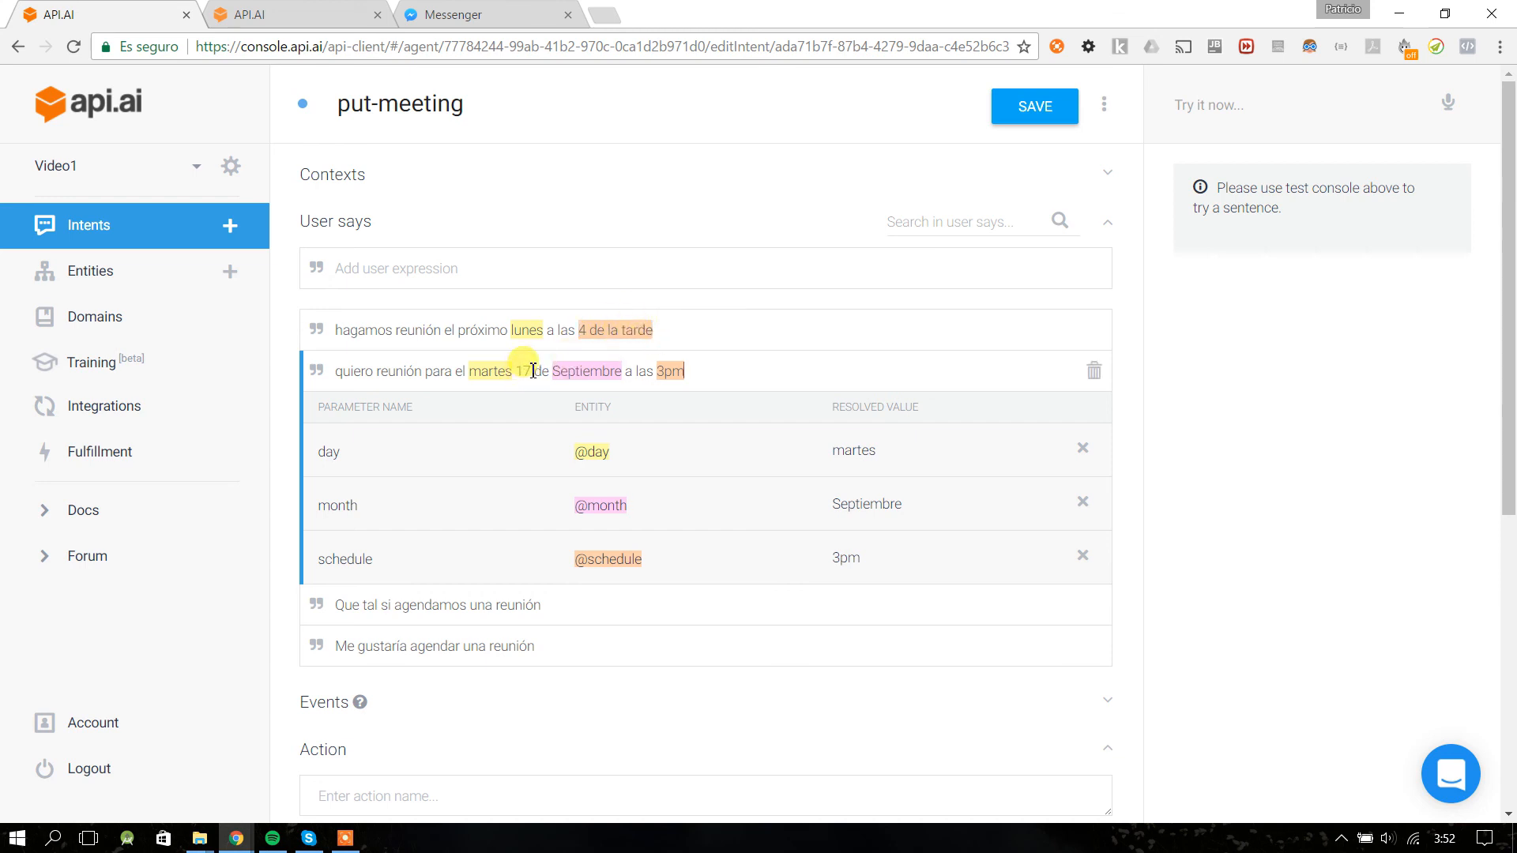
{"action": "left_click", "coordinate": [586, 396]}
{"action": "type", "text": "numbe"}
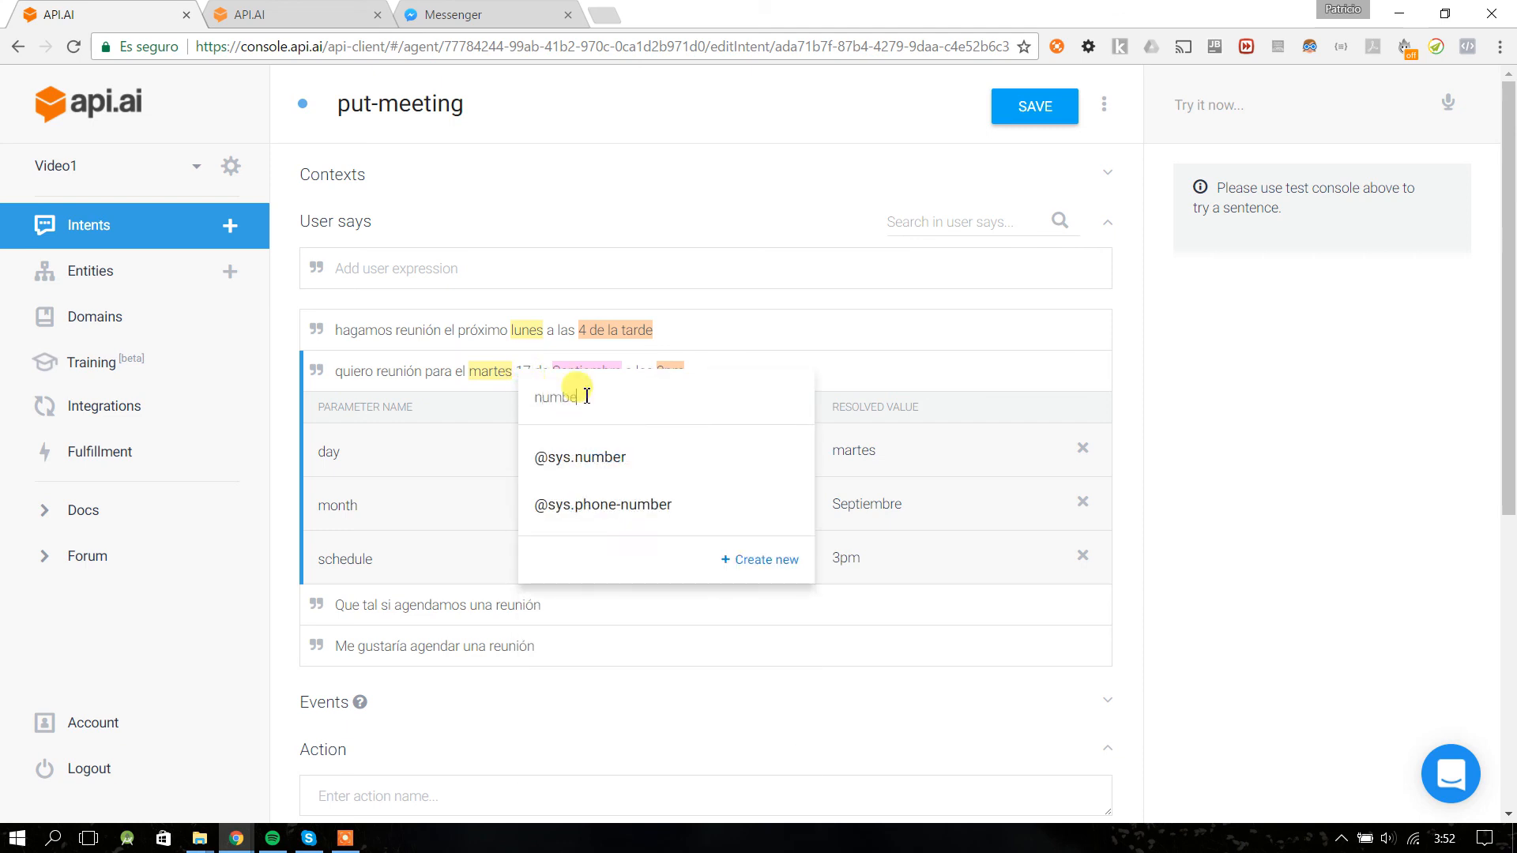
{"action": "type", "text": "r"}
{"action": "left_click", "coordinate": [582, 460]}
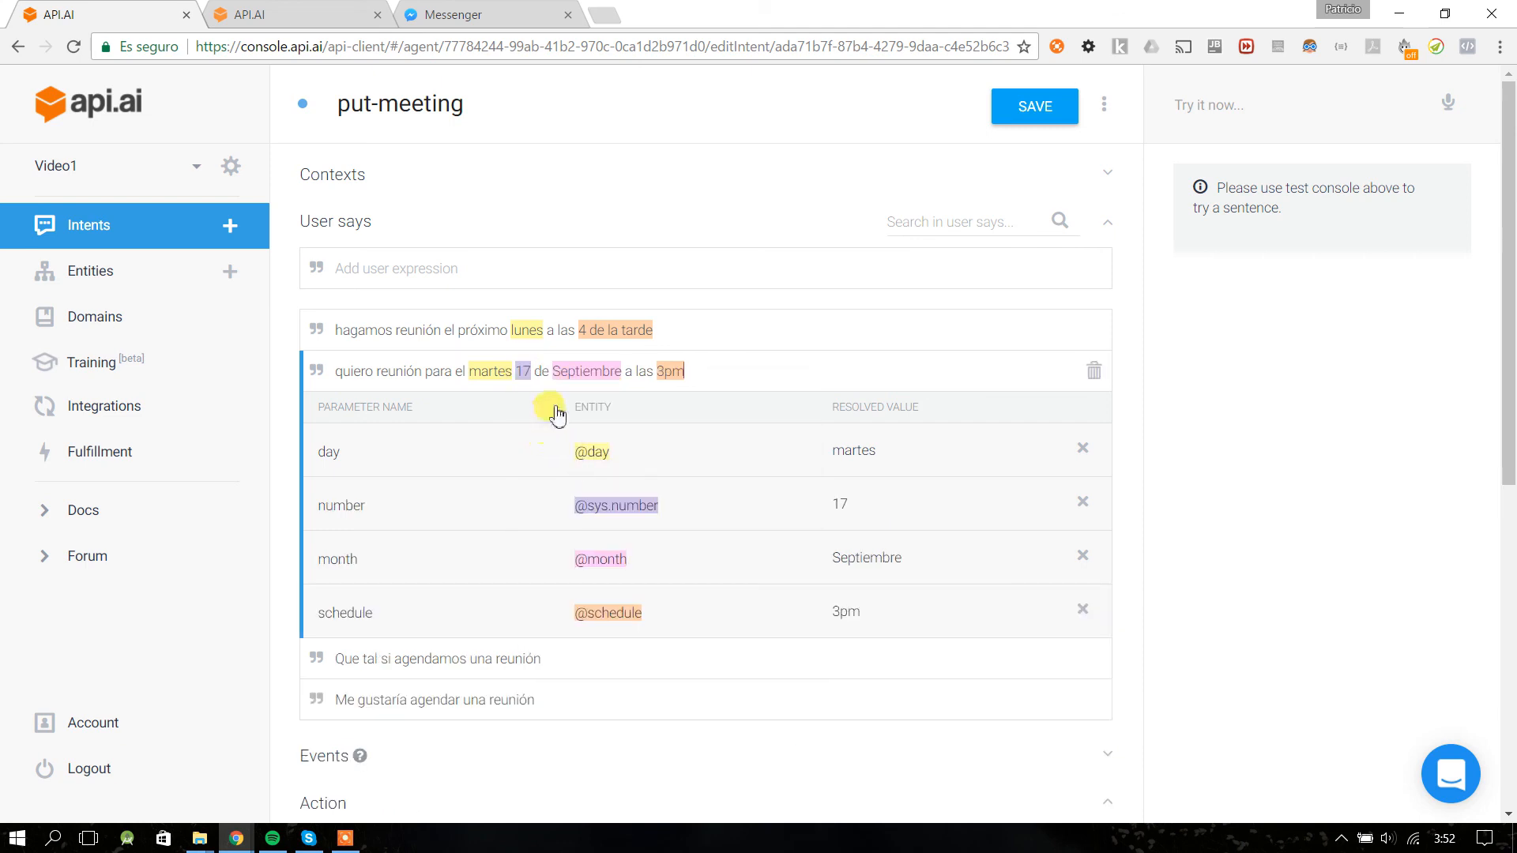
{"action": "double_click", "coordinate": [521, 382]}
- Compare the annotated words of the first two expressions with the entities and names in the action's parameter table
{"action": "scroll", "coordinate": [604, 510], "scroll_direction": "down", "scroll_amount": 1}
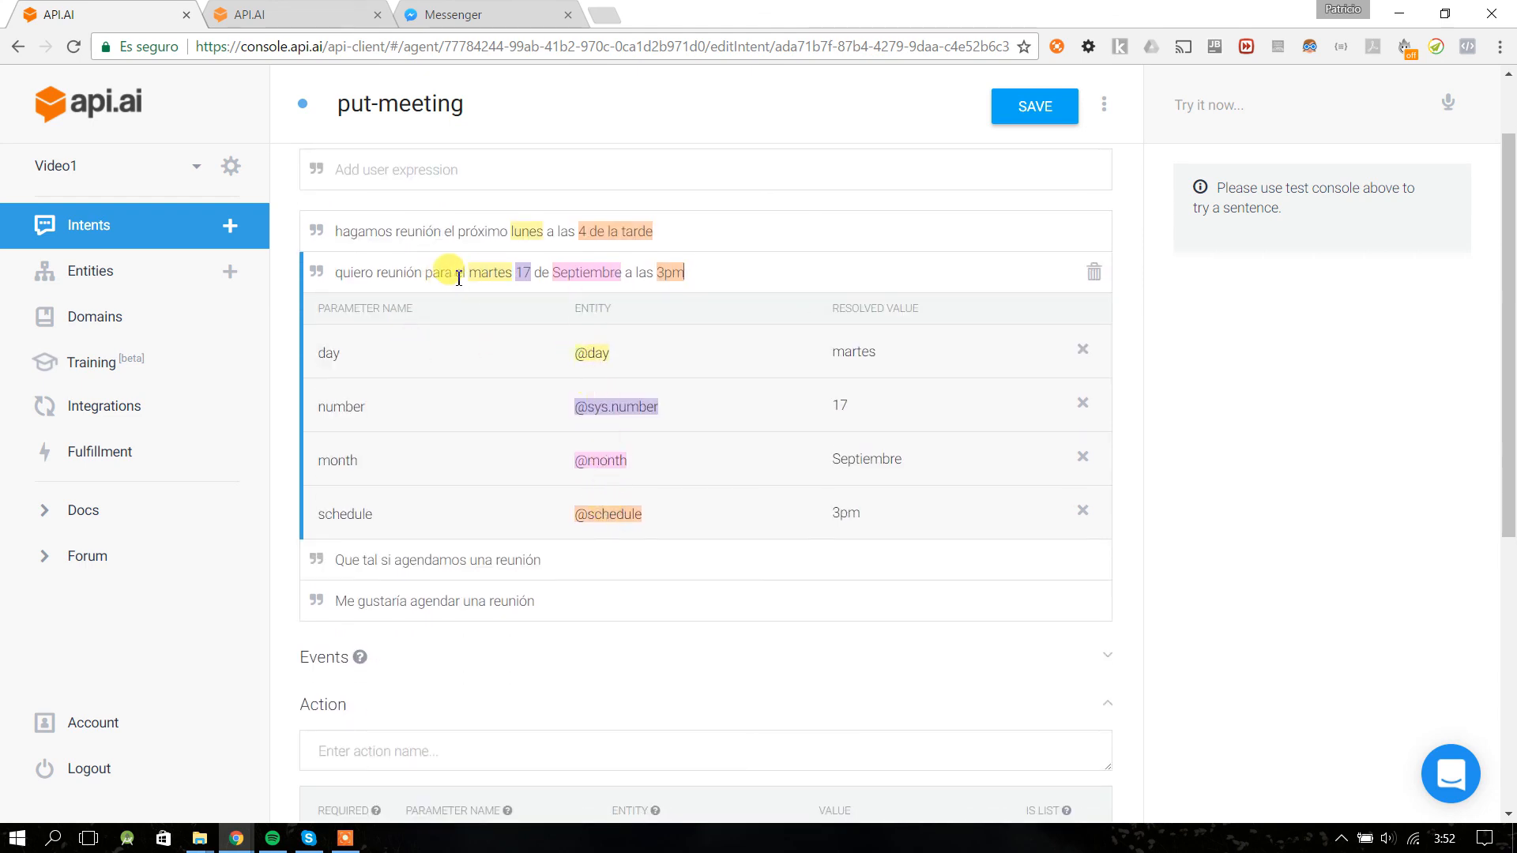
{"action": "left_click_drag", "start_coordinate": [341, 231], "coordinate": [428, 232]}
{"action": "left_click", "coordinate": [468, 220]}
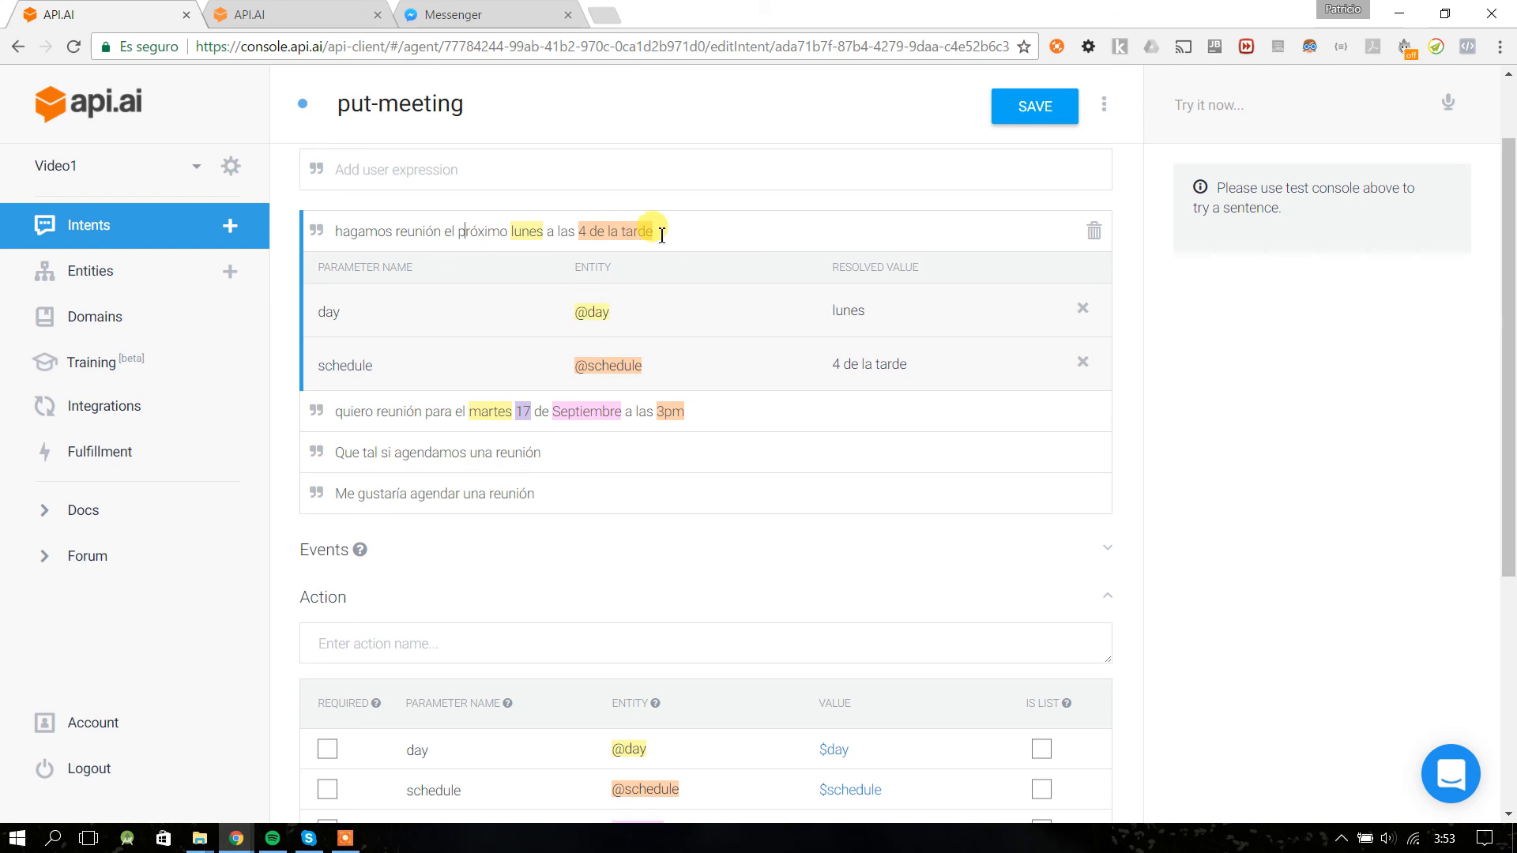
{"action": "scroll", "coordinate": [549, 327], "scroll_direction": "down", "scroll_amount": 1}
{"action": "left_click_drag", "start_coordinate": [553, 309], "coordinate": [623, 310]}
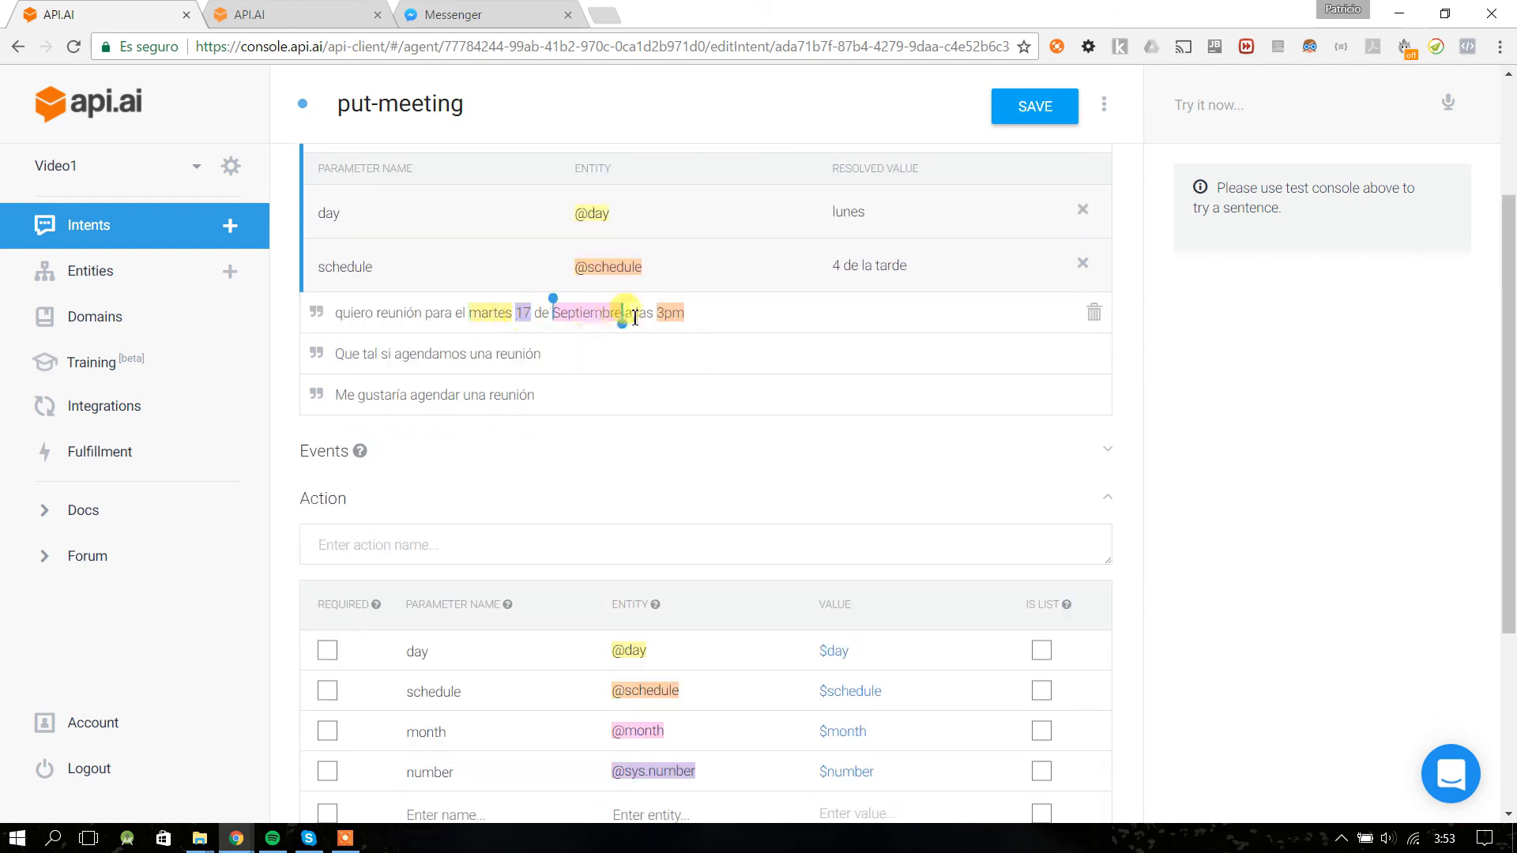
{"action": "scroll", "coordinate": [511, 324], "scroll_direction": "down", "scroll_amount": 1}
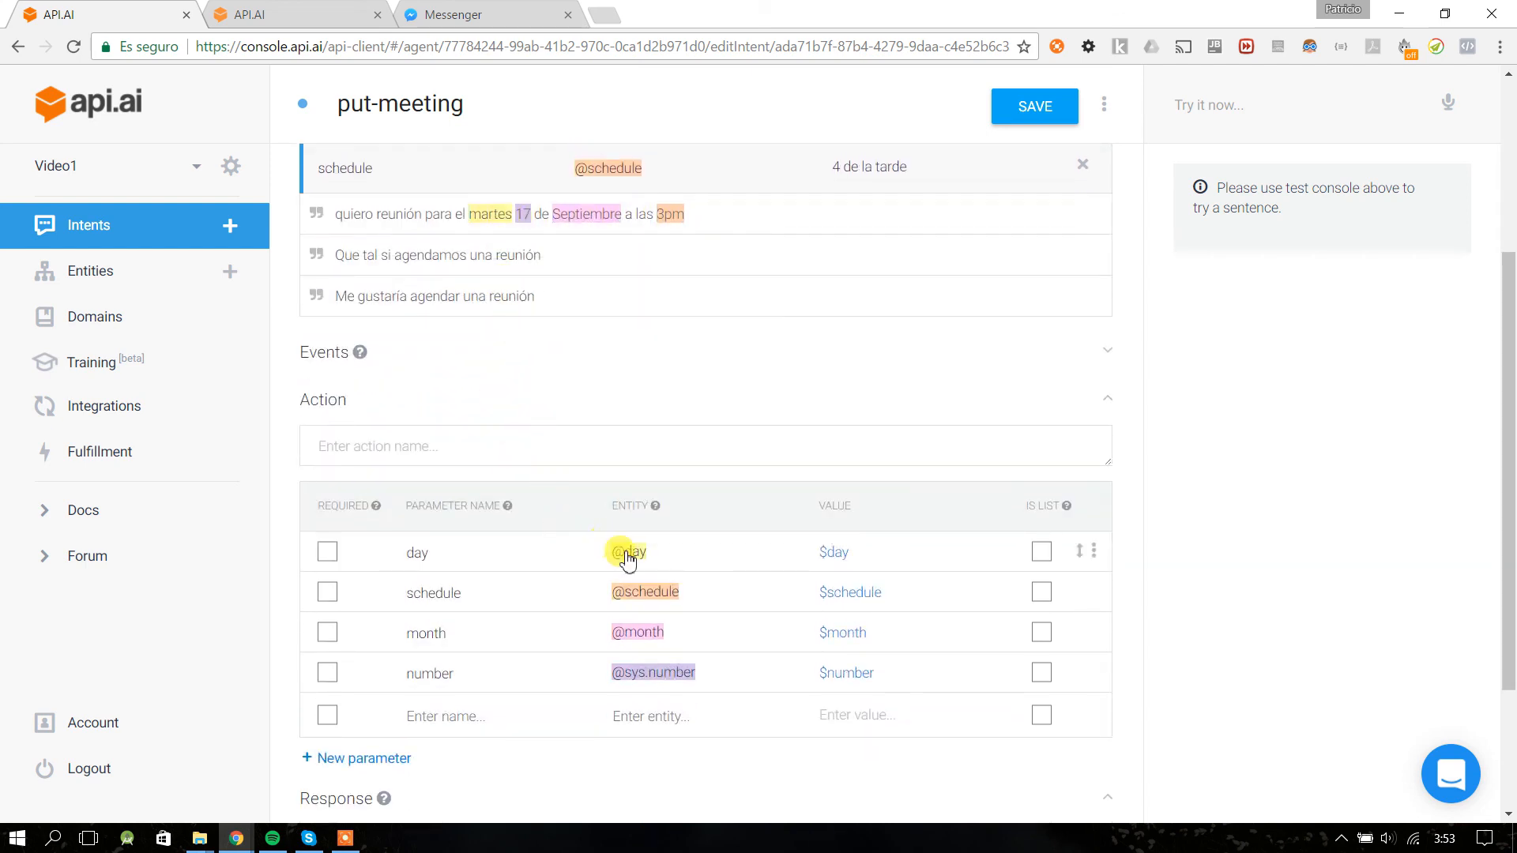
{"action": "left_click_drag", "start_coordinate": [701, 599], "coordinate": [603, 591]}
{"action": "left_click_drag", "start_coordinate": [677, 630], "coordinate": [605, 632]}
{"action": "left_click_drag", "start_coordinate": [707, 674], "coordinate": [576, 667]}
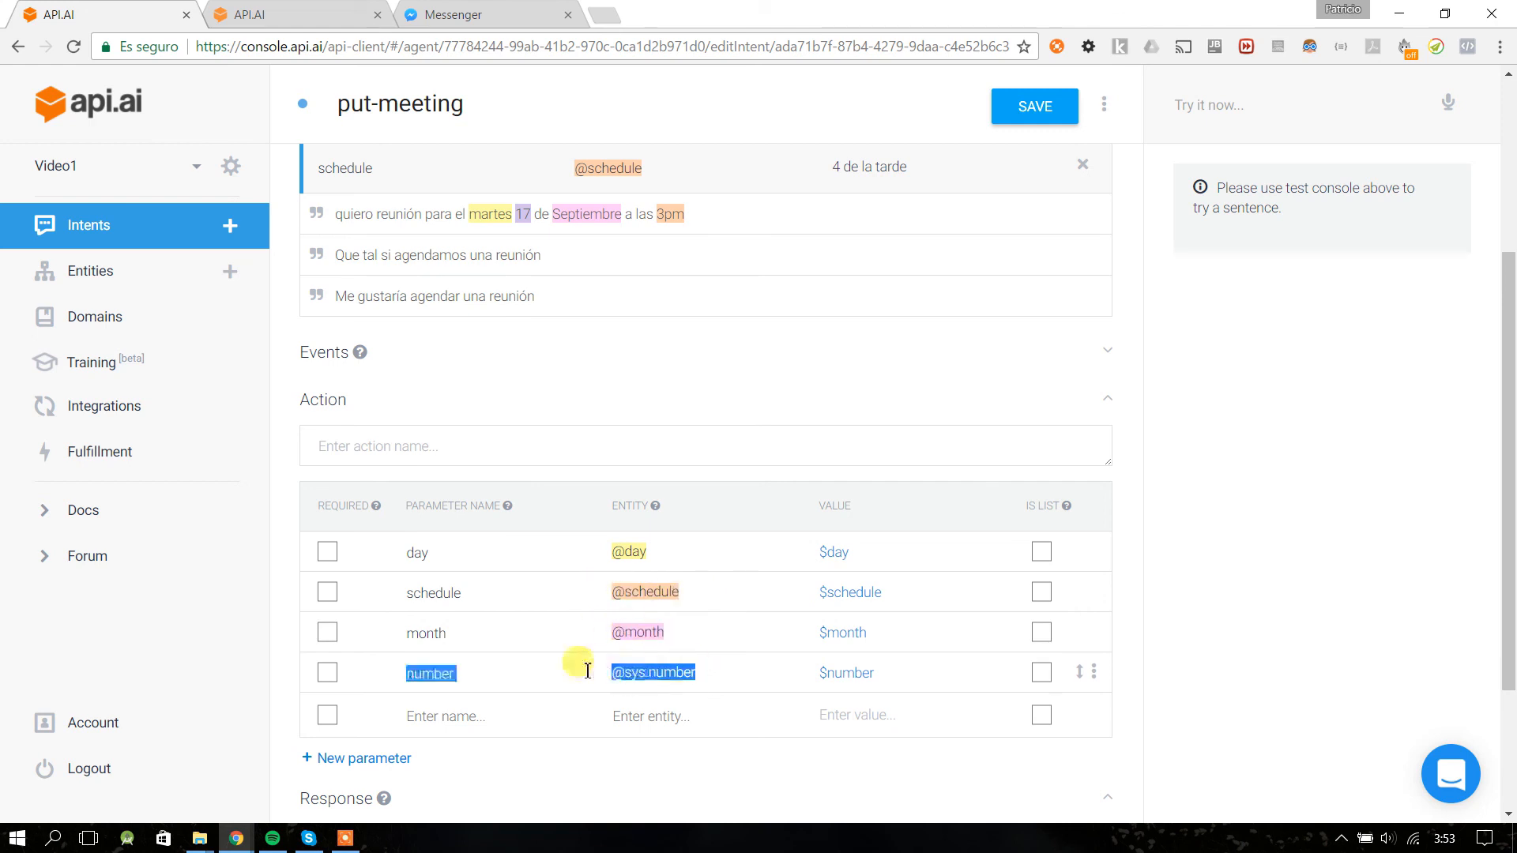
{"action": "left_click", "coordinate": [509, 628]}
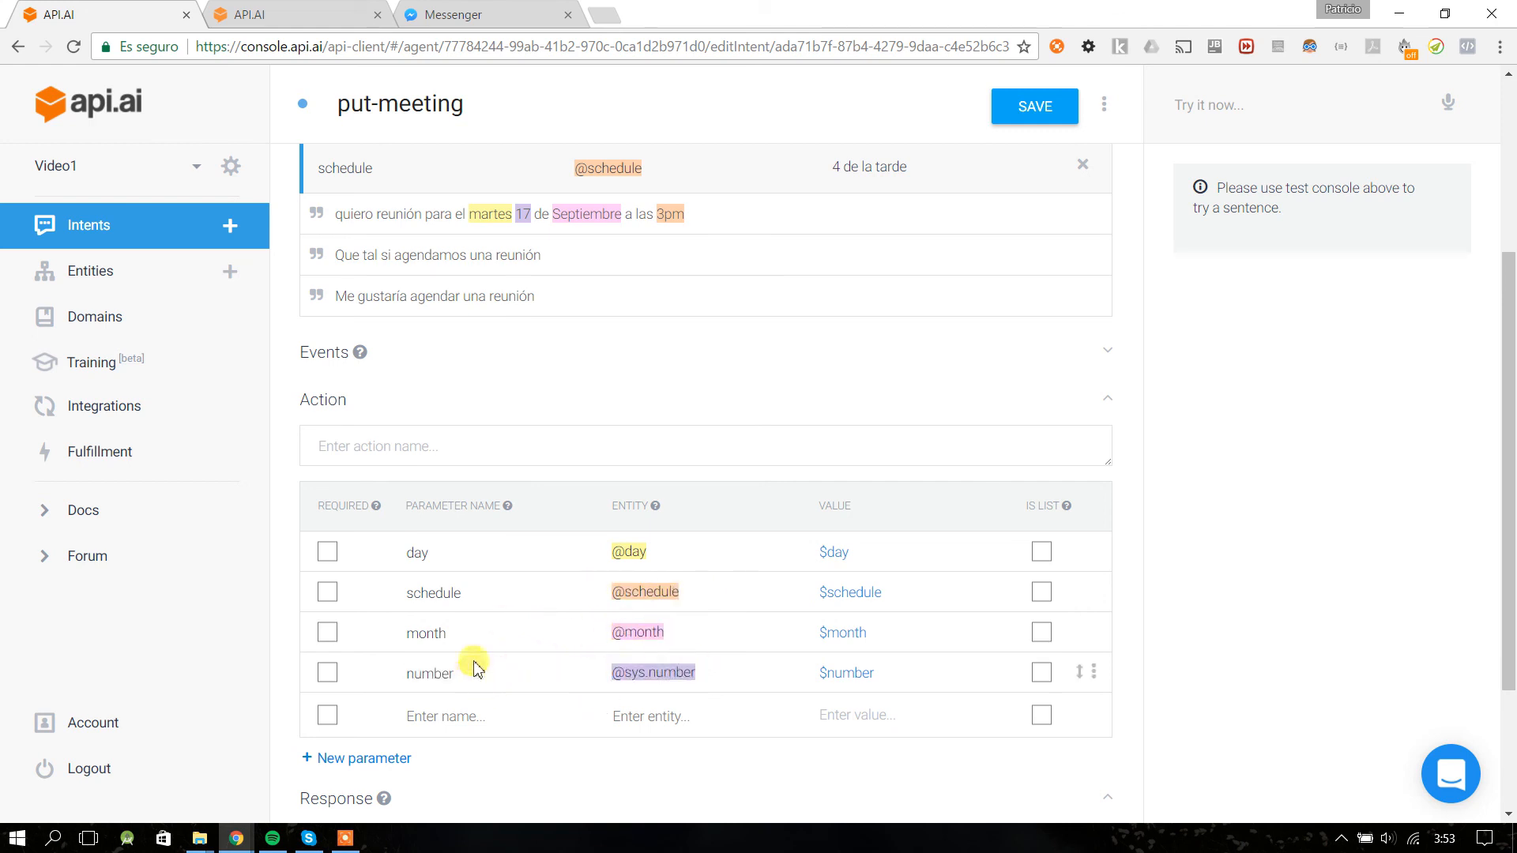
{"action": "left_click_drag", "start_coordinate": [451, 559], "coordinate": [403, 557]}
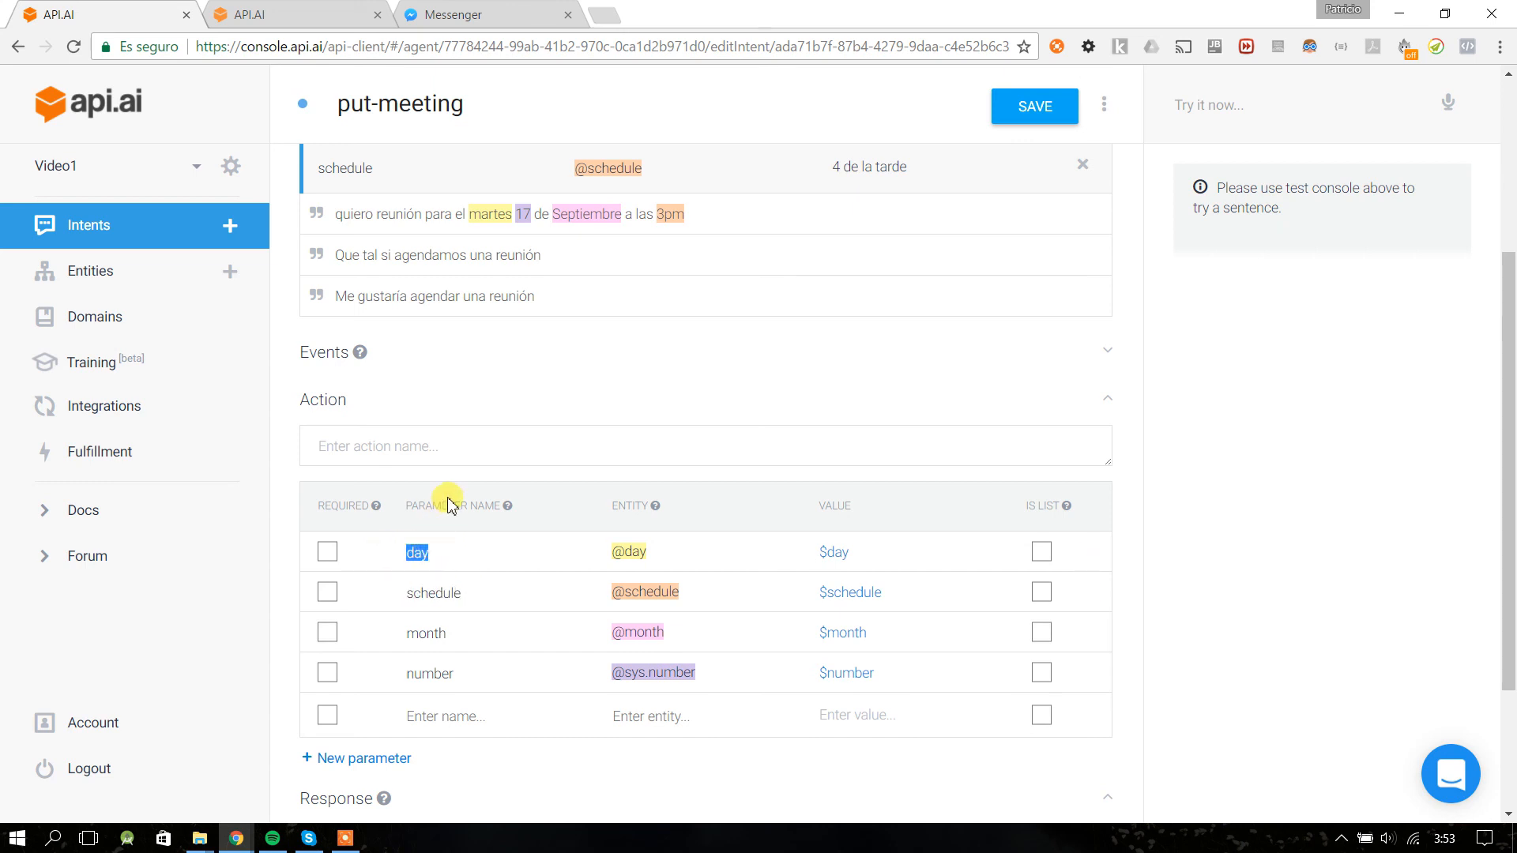
{"action": "scroll", "coordinate": [466, 530], "scroll_direction": "down", "scroll_amount": 1}
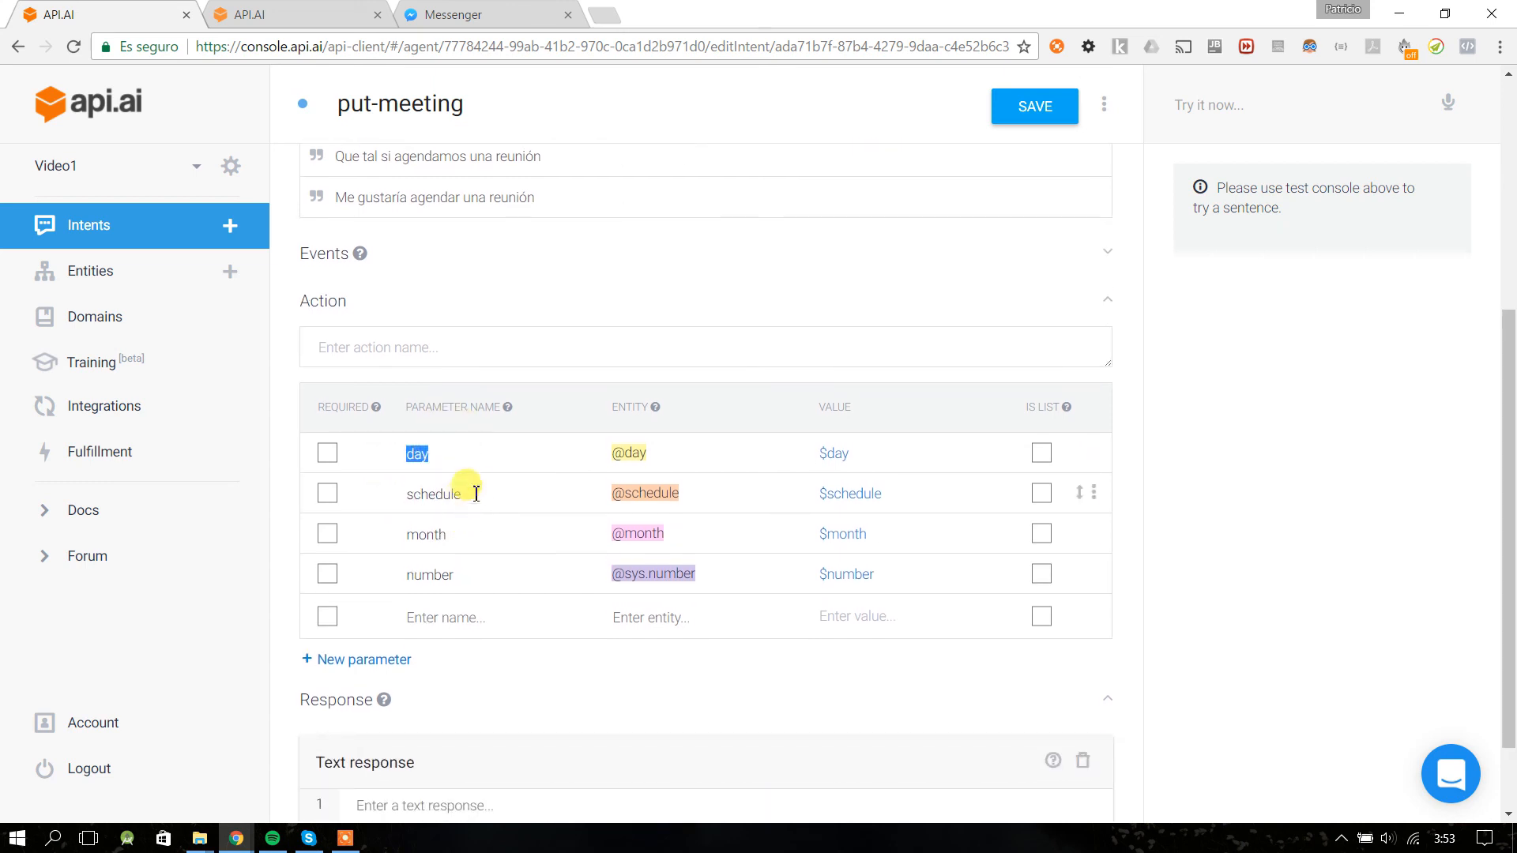
{"action": "left_click", "coordinate": [442, 454]}
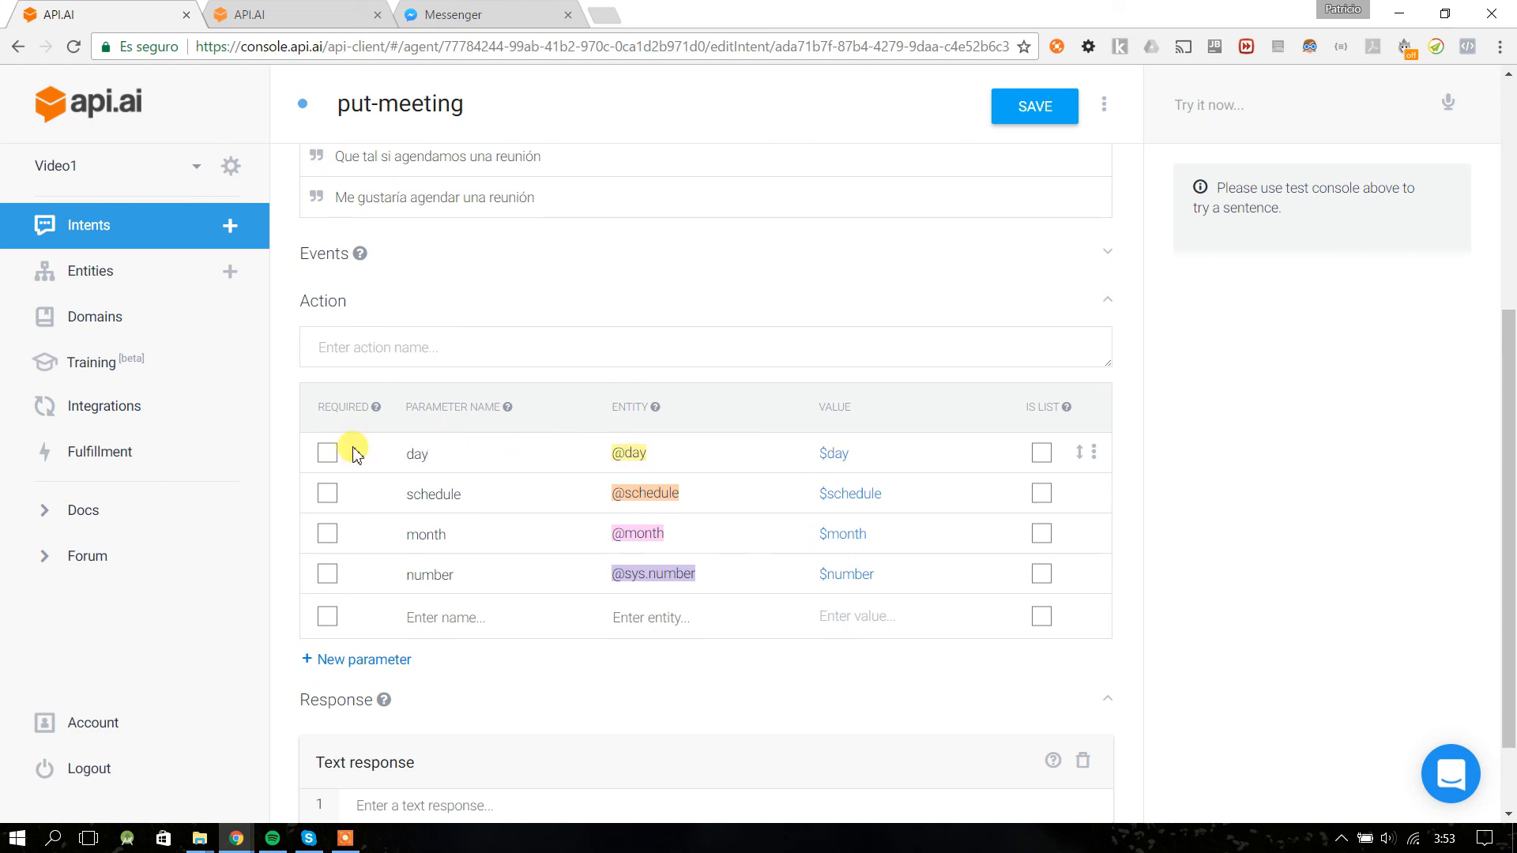
{"action": "double_click", "coordinate": [489, 498]}
{"action": "left_click_drag", "start_coordinate": [468, 531], "coordinate": [399, 576]}
{"action": "left_click", "coordinate": [457, 580]}
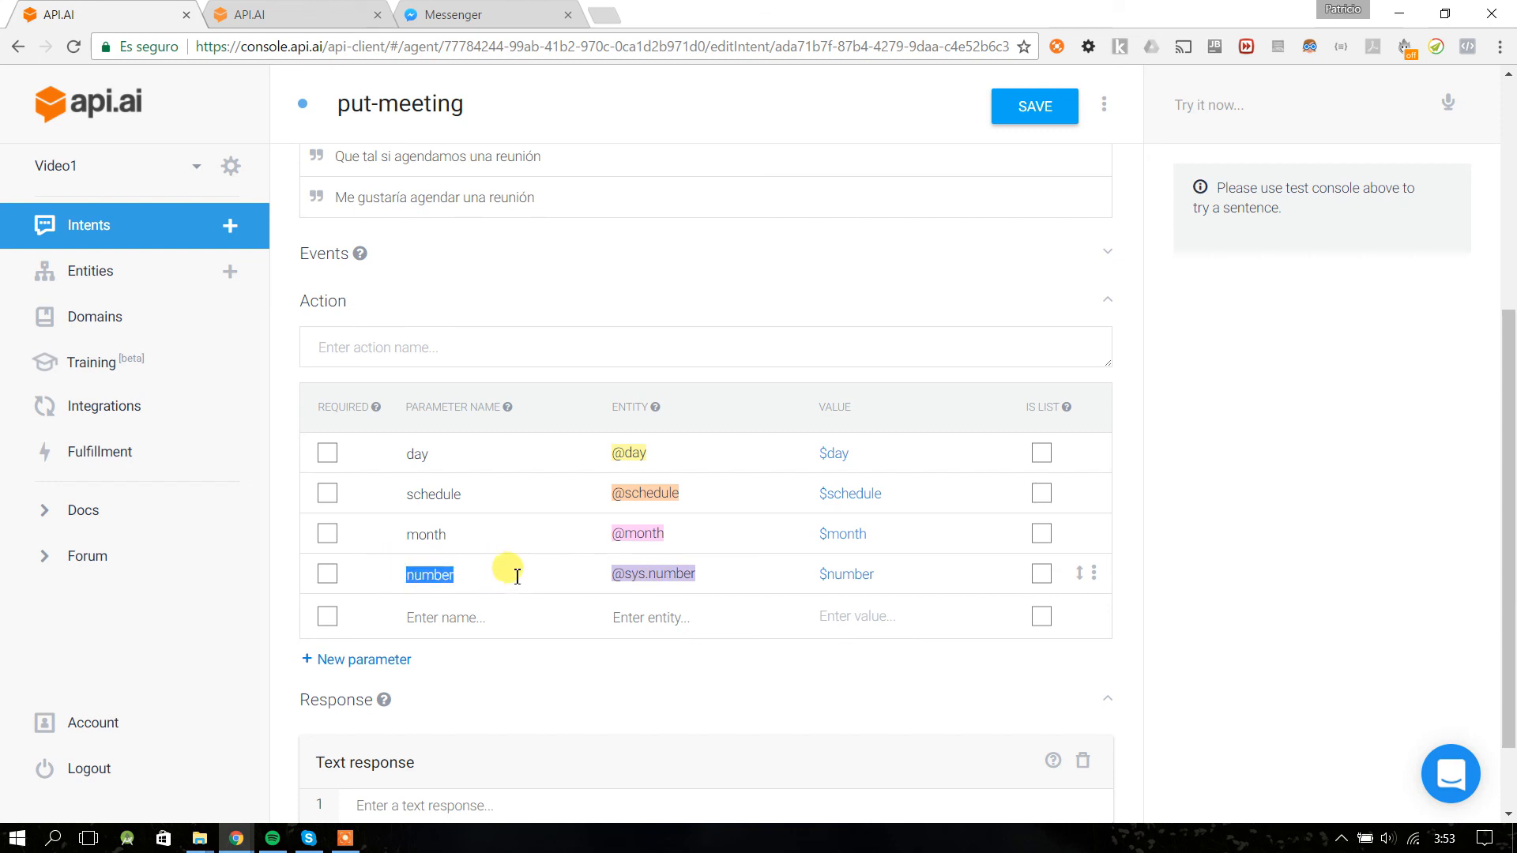
{"action": "type", "text": "date"}
{"action": "left_click_drag", "start_coordinate": [430, 475], "coordinate": [400, 479]}
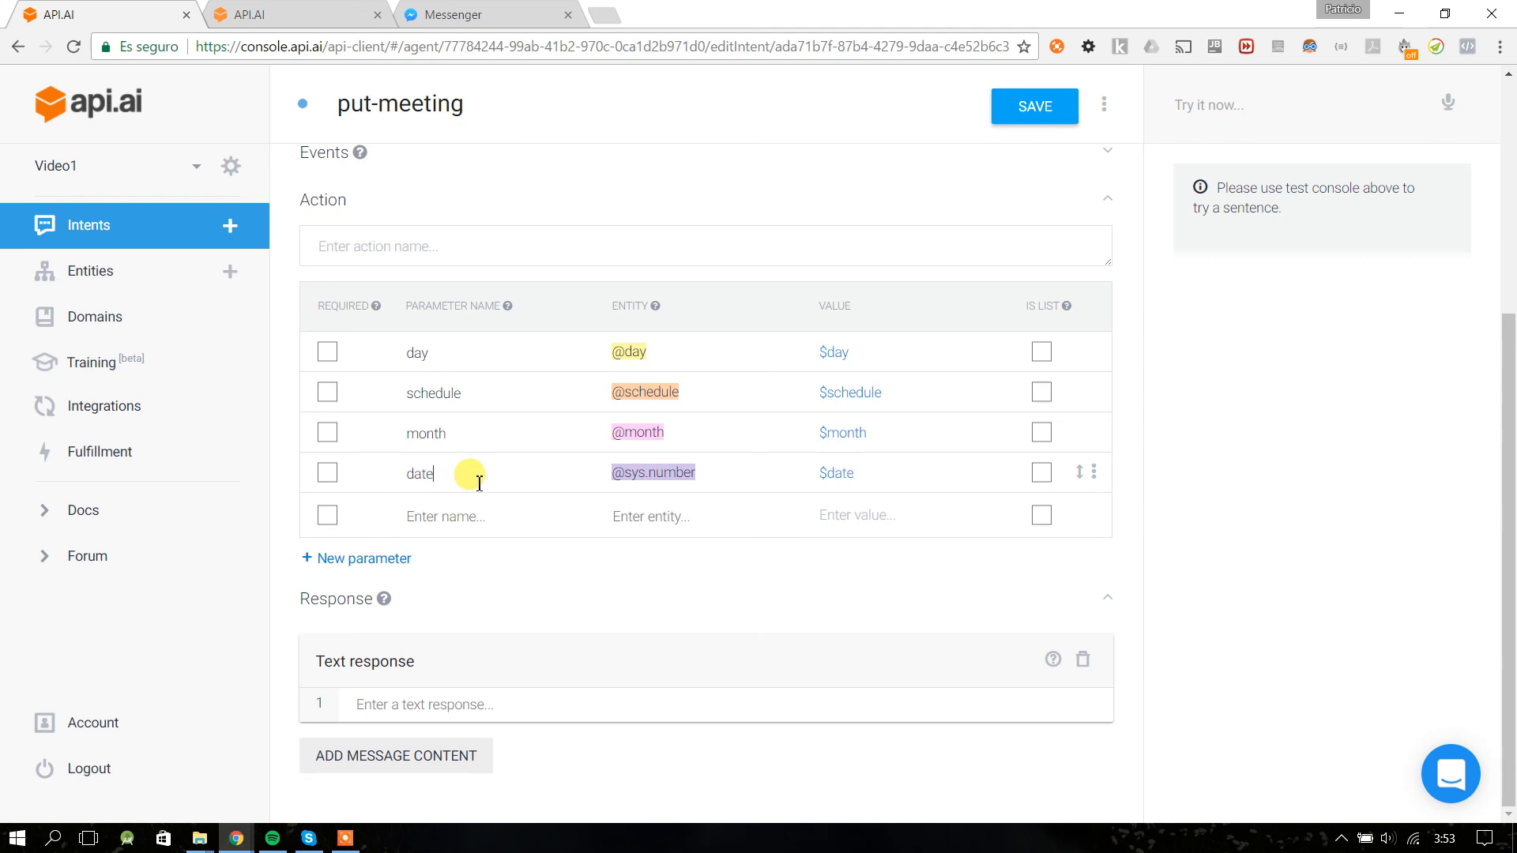
{"action": "left_click_drag", "start_coordinate": [435, 475], "coordinate": [365, 474]}
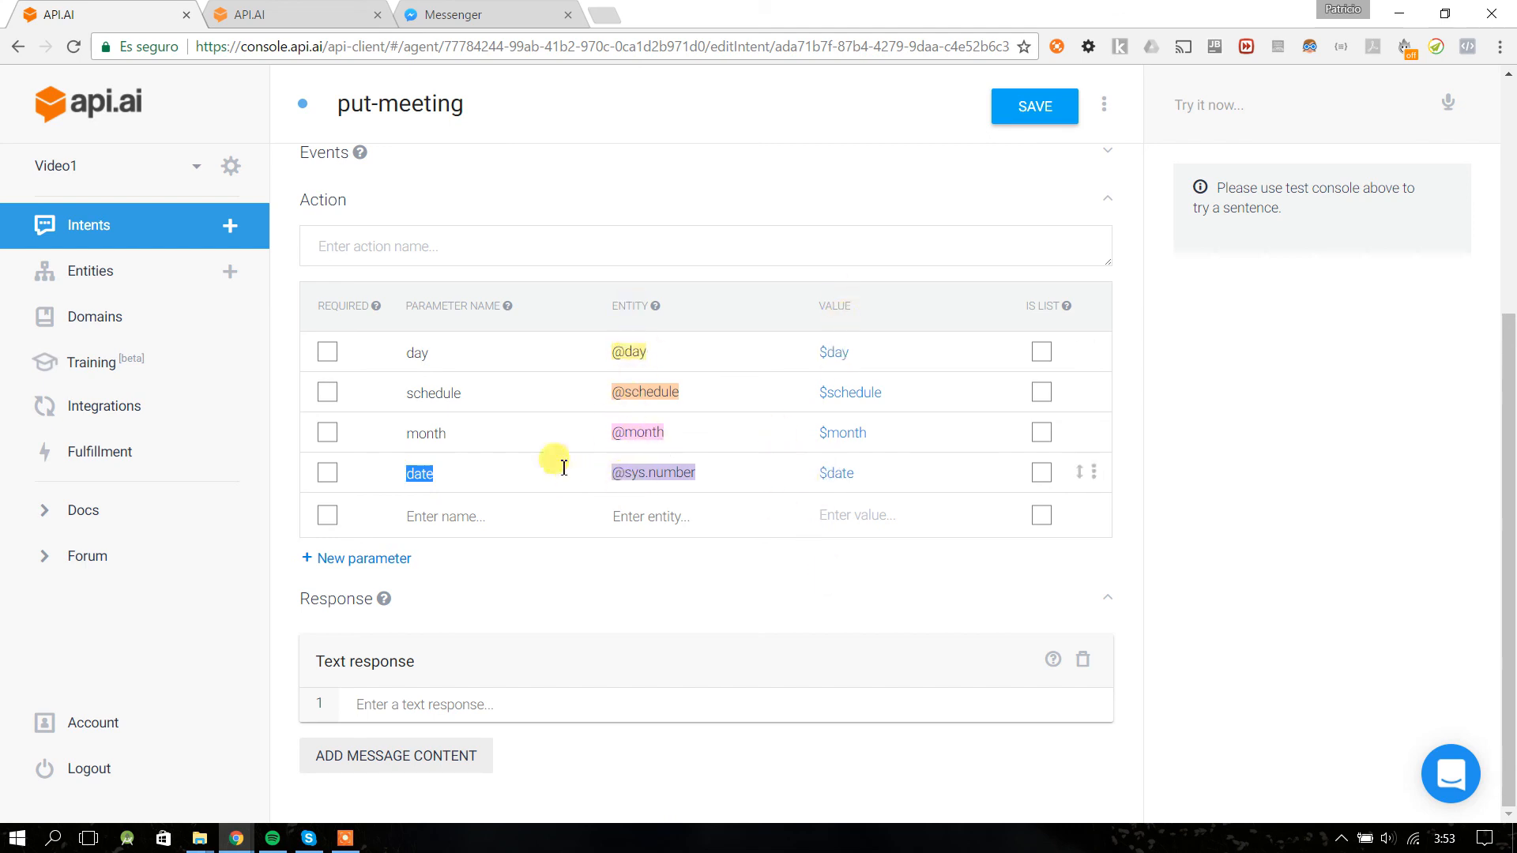
- Mark the day and schedule parameters of the action as required
{"action": "scroll", "coordinate": [458, 366], "scroll_direction": "up", "scroll_amount": 4}
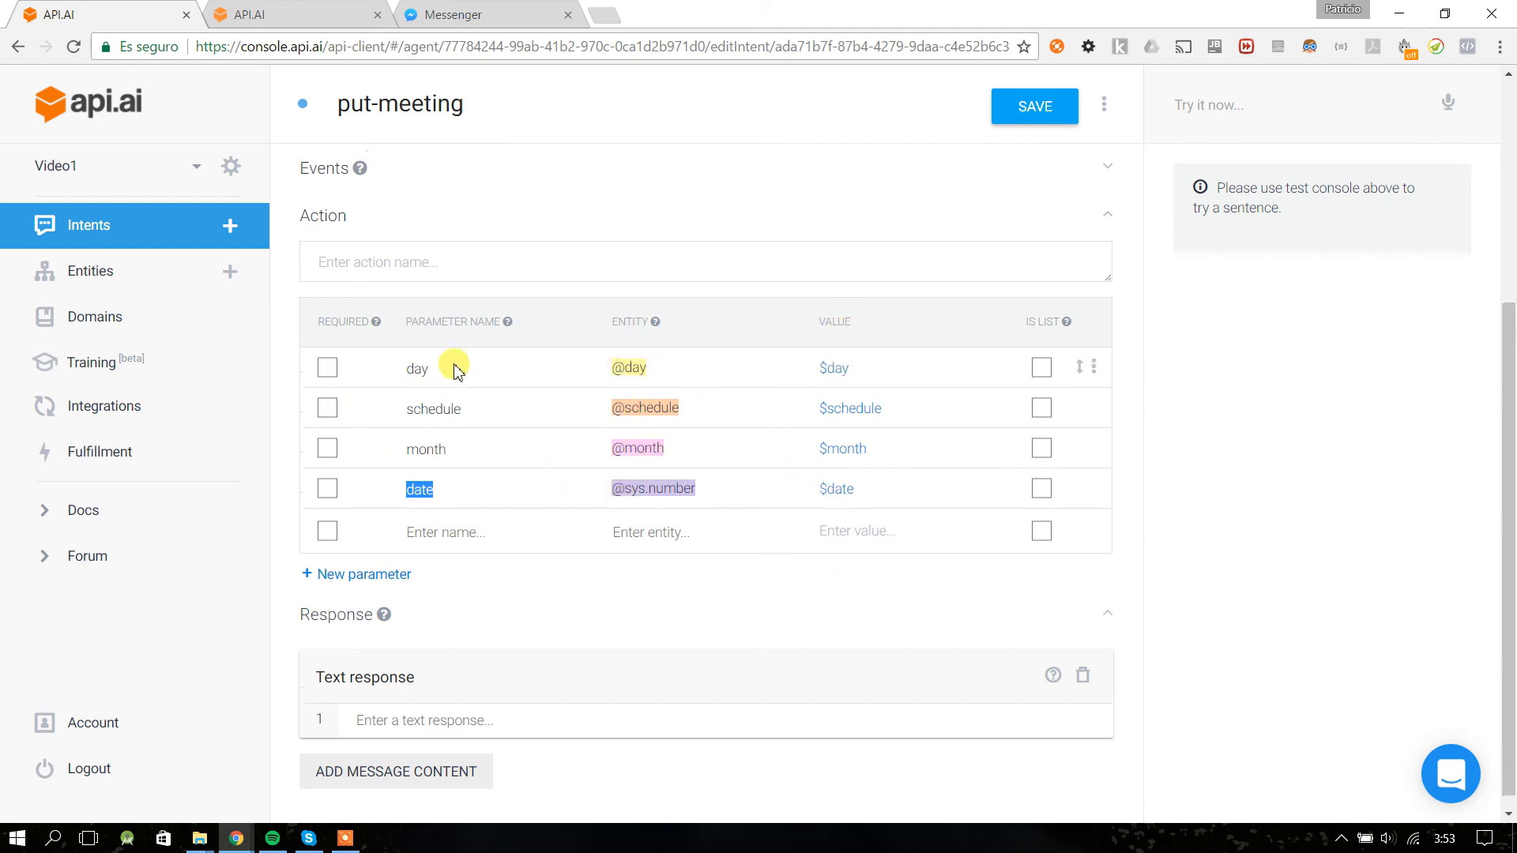
{"action": "left_click_drag", "start_coordinate": [510, 269], "coordinate": [542, 276]}
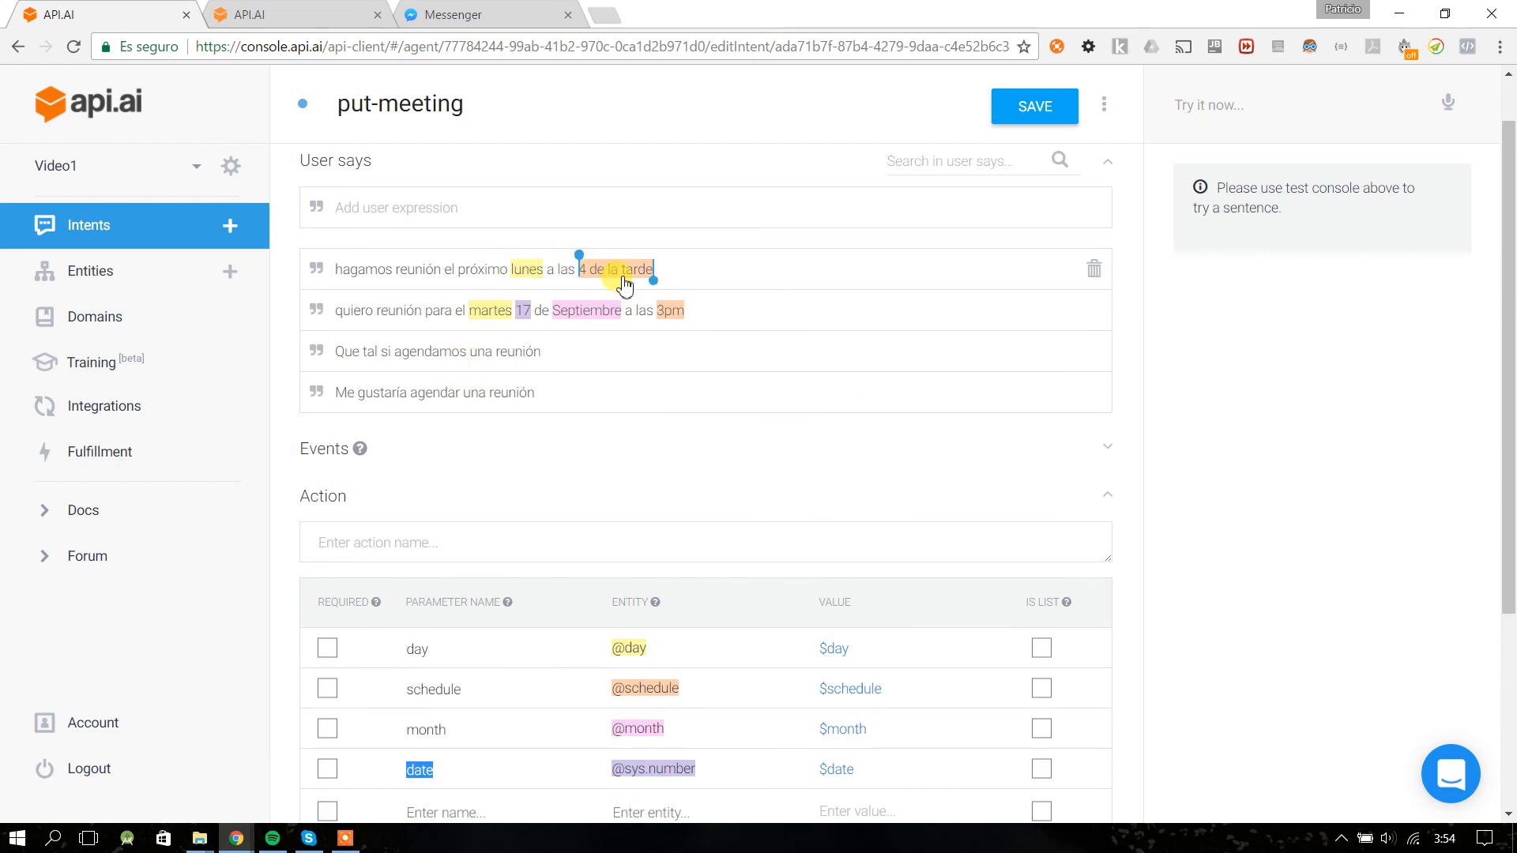
{"action": "scroll", "coordinate": [528, 281], "scroll_direction": "down", "scroll_amount": 2}
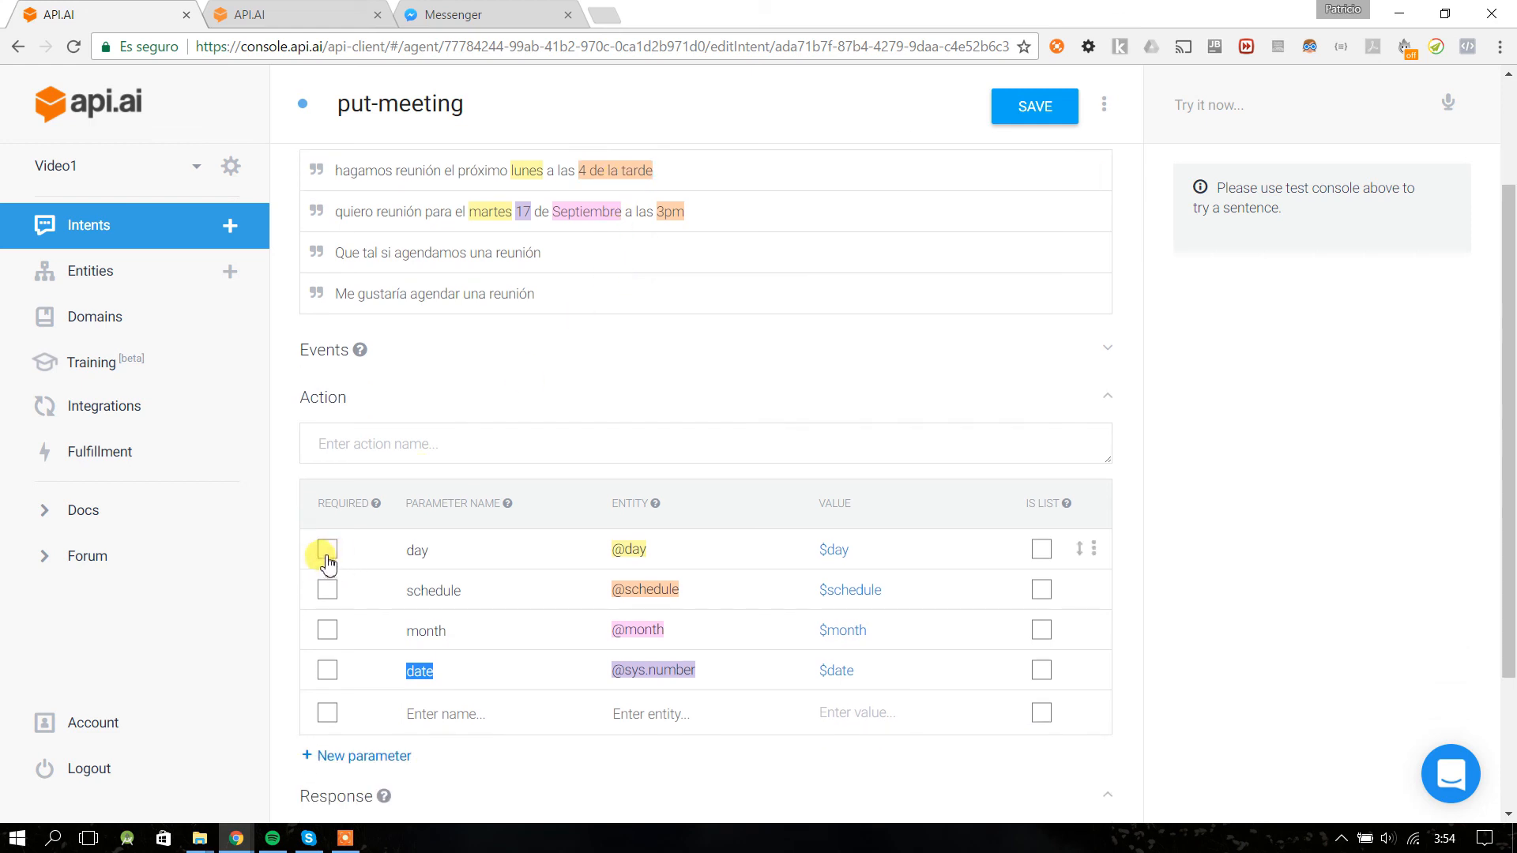
{"action": "left_click", "coordinate": [327, 553]}
{"action": "left_click", "coordinate": [327, 591]}
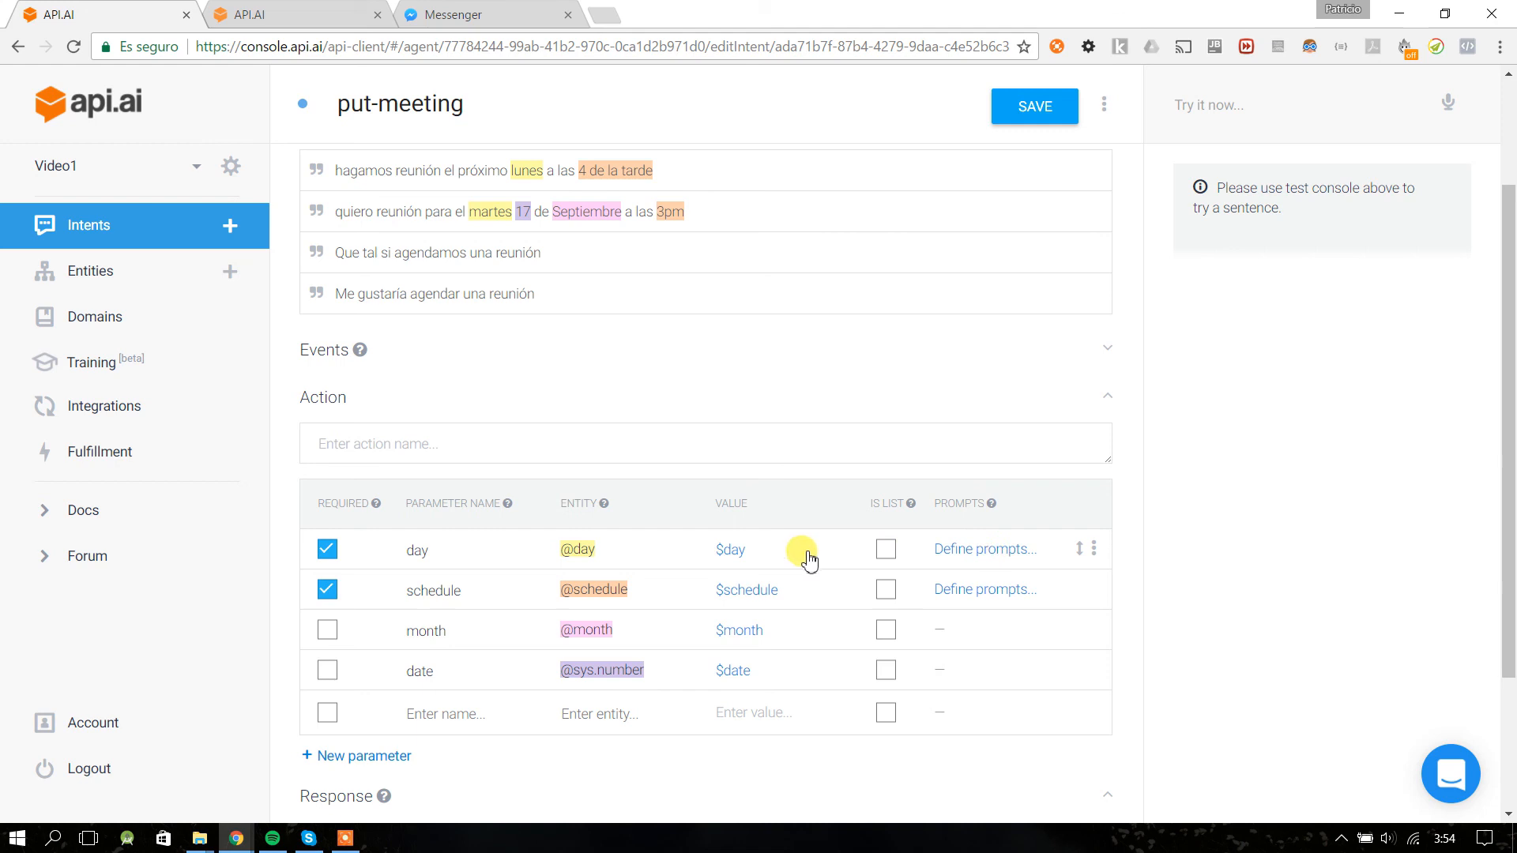
- Add the prompt "Necesito saber el día para la reunión de lunes a viernes" to the required day parameter
{"action": "left_click", "coordinate": [996, 552]}
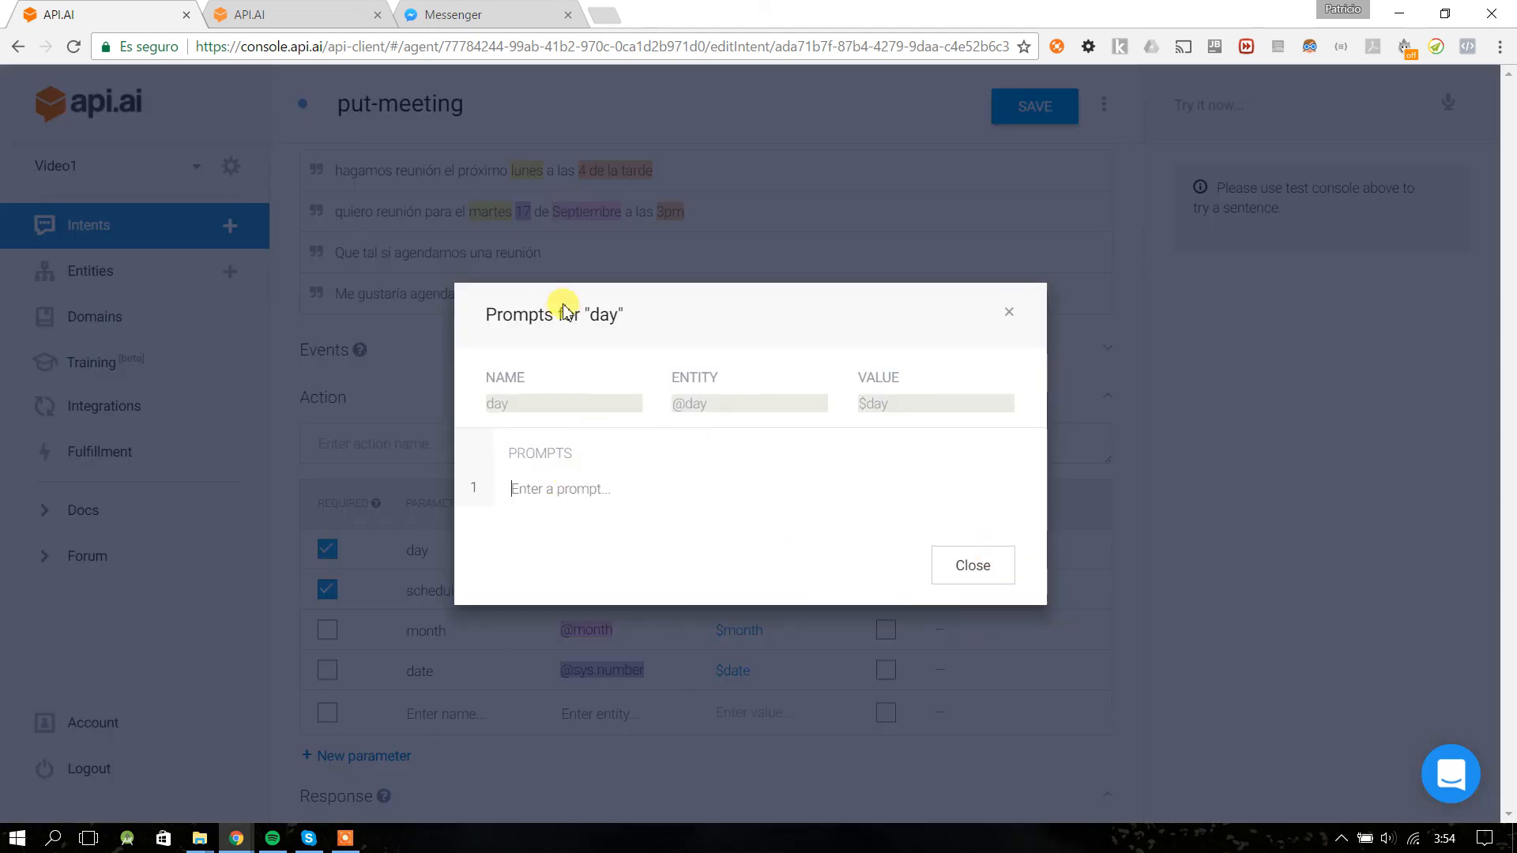
{"action": "left_click", "coordinate": [579, 498]}
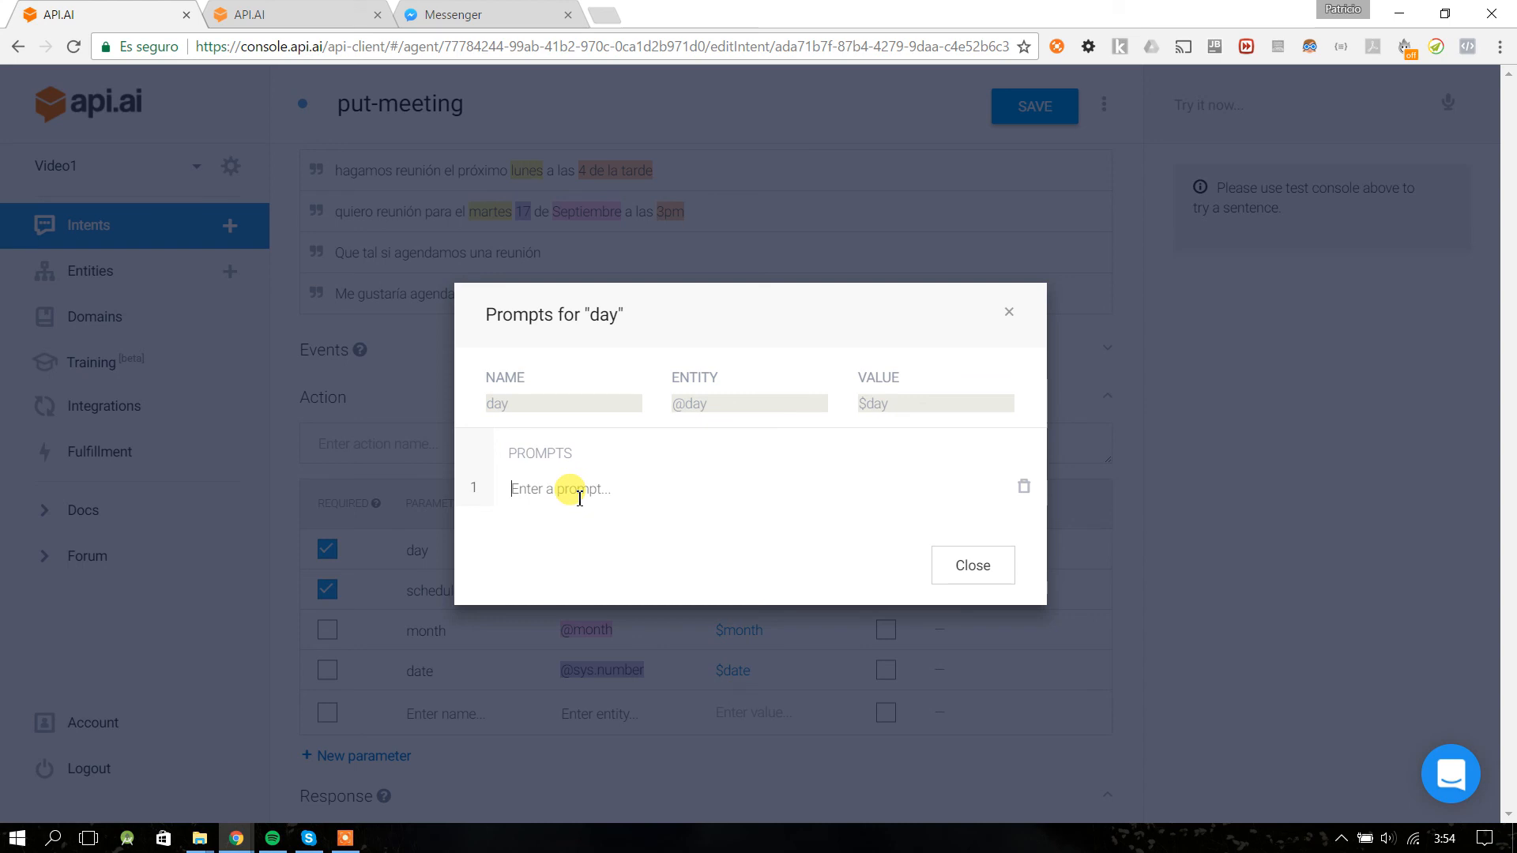
{"action": "type", "text": "Necesito saber el"}
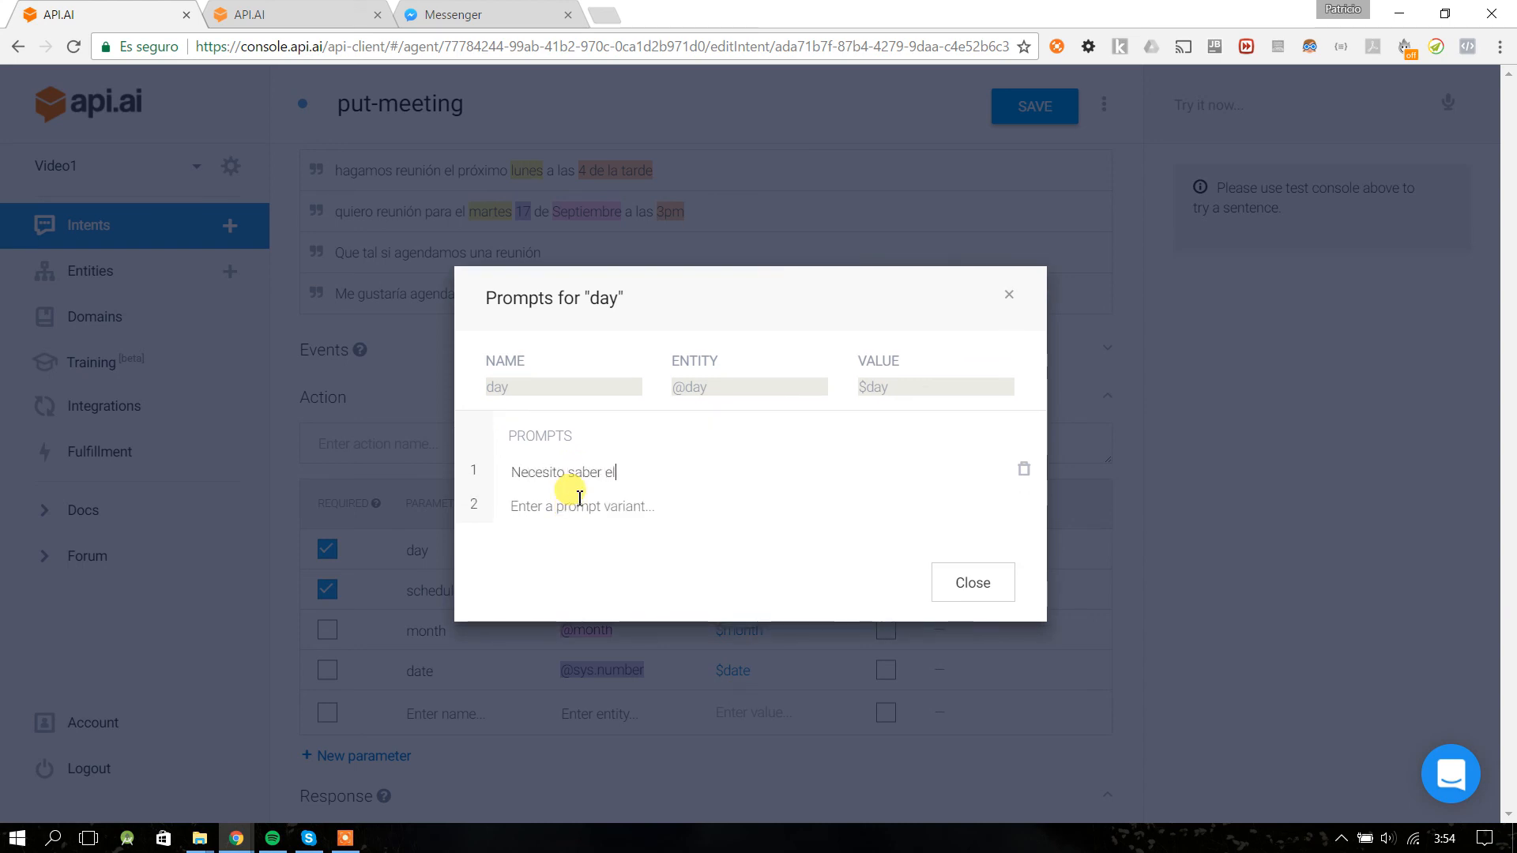
{"action": "type", "text": " día para la reunión de lunes a viernes"}
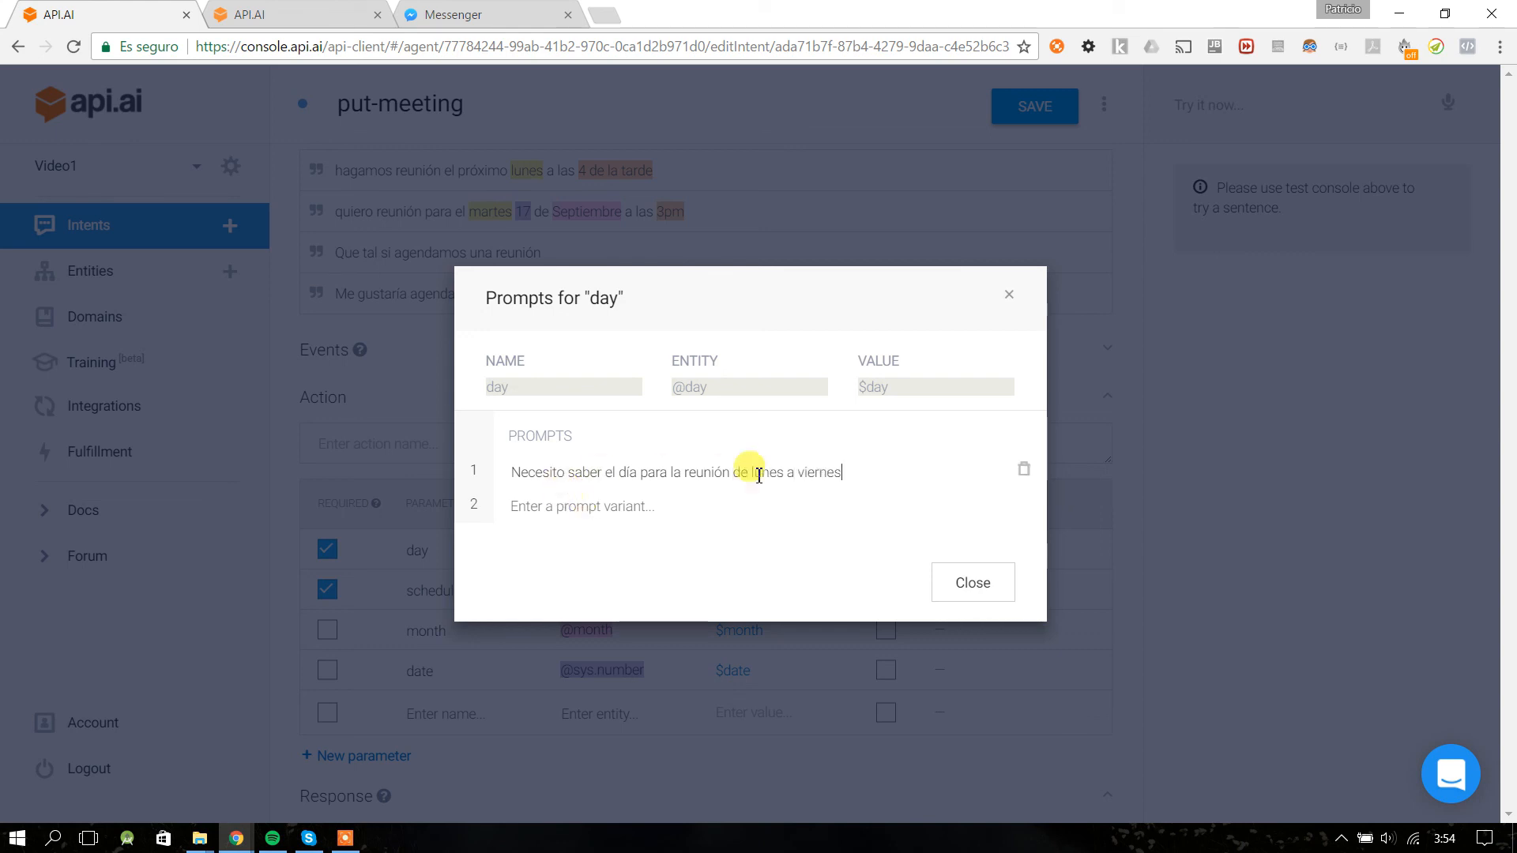
{"action": "left_click", "coordinate": [827, 506]}
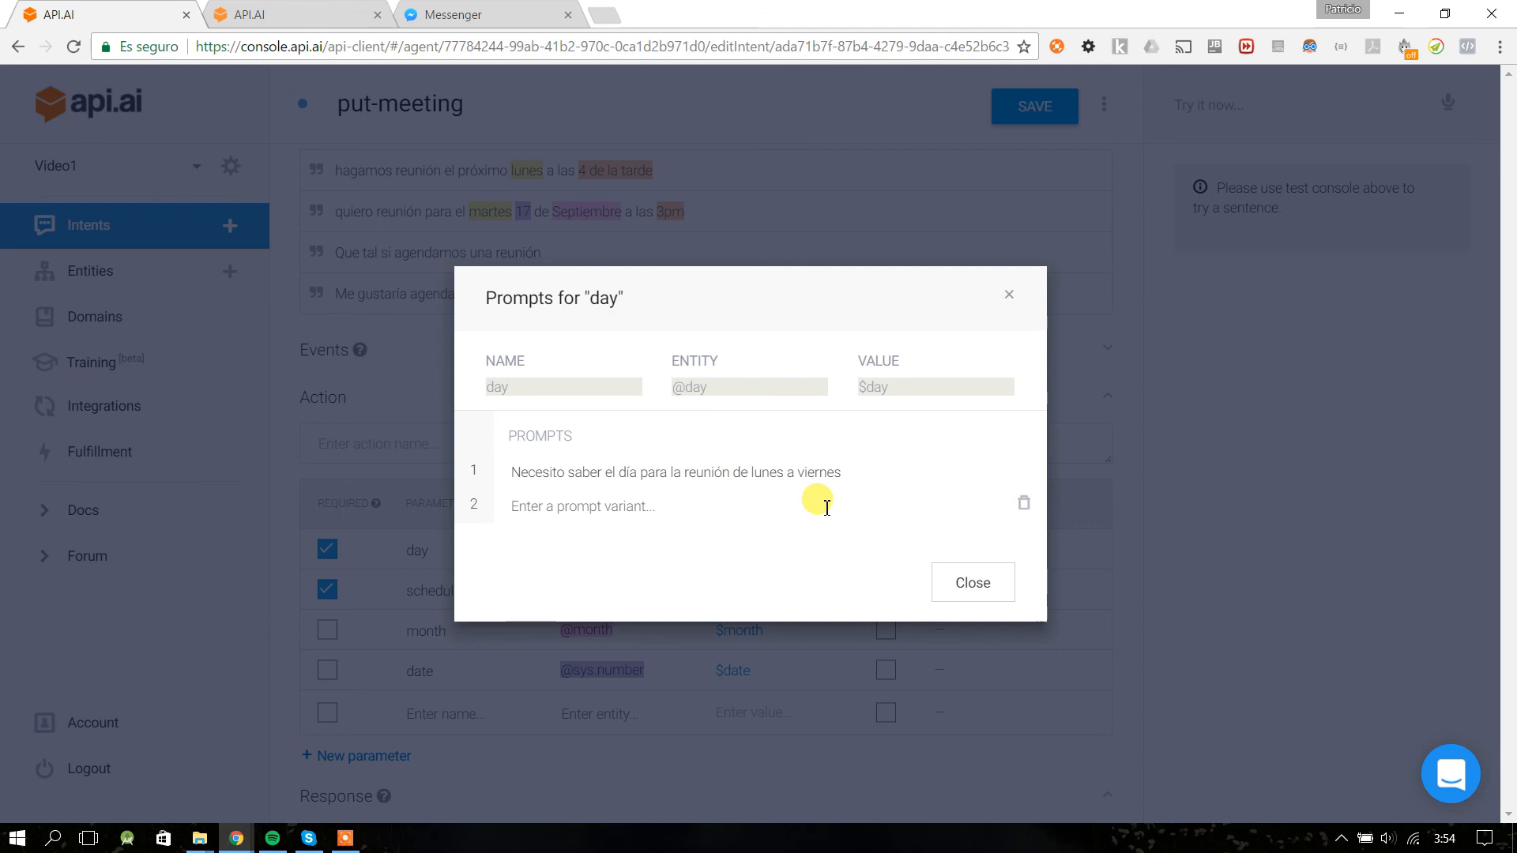
{"action": "type", "text": "Necesito sab"}
{"action": "key", "text": "BackSpace"}
{"action": "key", "text": "BackSpace"}
{"action": "key", "text": "BackSpace"}
{"action": "key", "text": "BackSpace"}
{"action": "key", "text": "BackSpace"}
{"action": "key", "text": "BackSpace"}
{"action": "key", "text": "BackSpace"}
{"action": "key", "text": "BackSpace"}
{"action": "key", "text": "BackSpace"}
{"action": "key", "text": "BackSpace"}
{"action": "key", "text": "BackSpace"}
{"action": "key", "text": "BackSpace"}
{"action": "key", "text": "BackSpace"}
- Add the second day prompt "Qué día es la reunión? El lunes te parece bien?" and close the day prompts
{"action": "left_click", "coordinate": [826, 506]}
{"action": "type", "text": "Qué dí"}
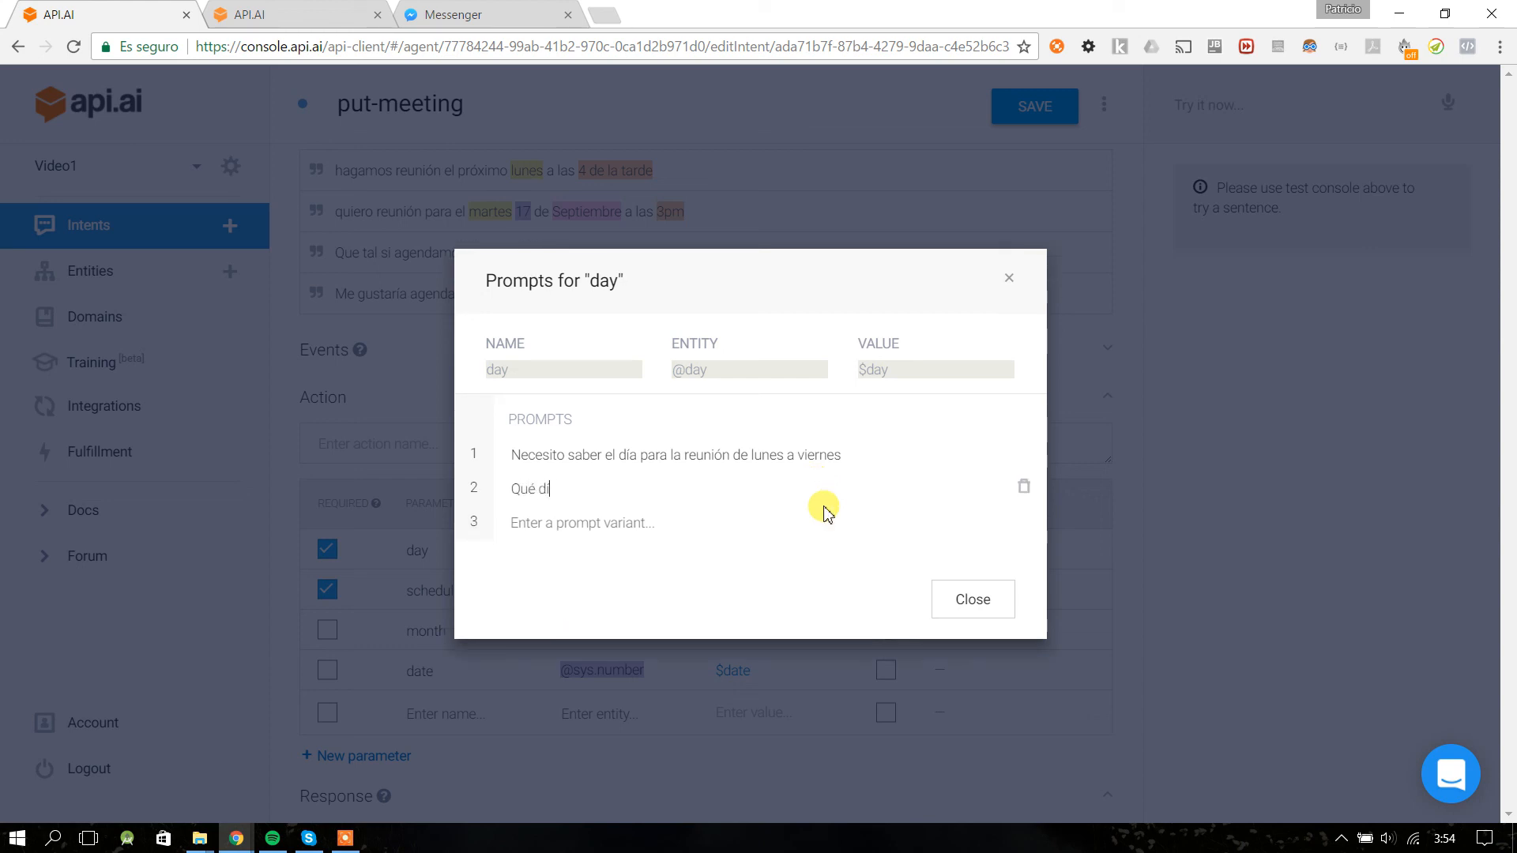
{"action": "type", "text": "a es la reunión? Lunes?"}
{"action": "key", "text": "BackSpace"}
{"action": "type", "text": "te parece bien?"}
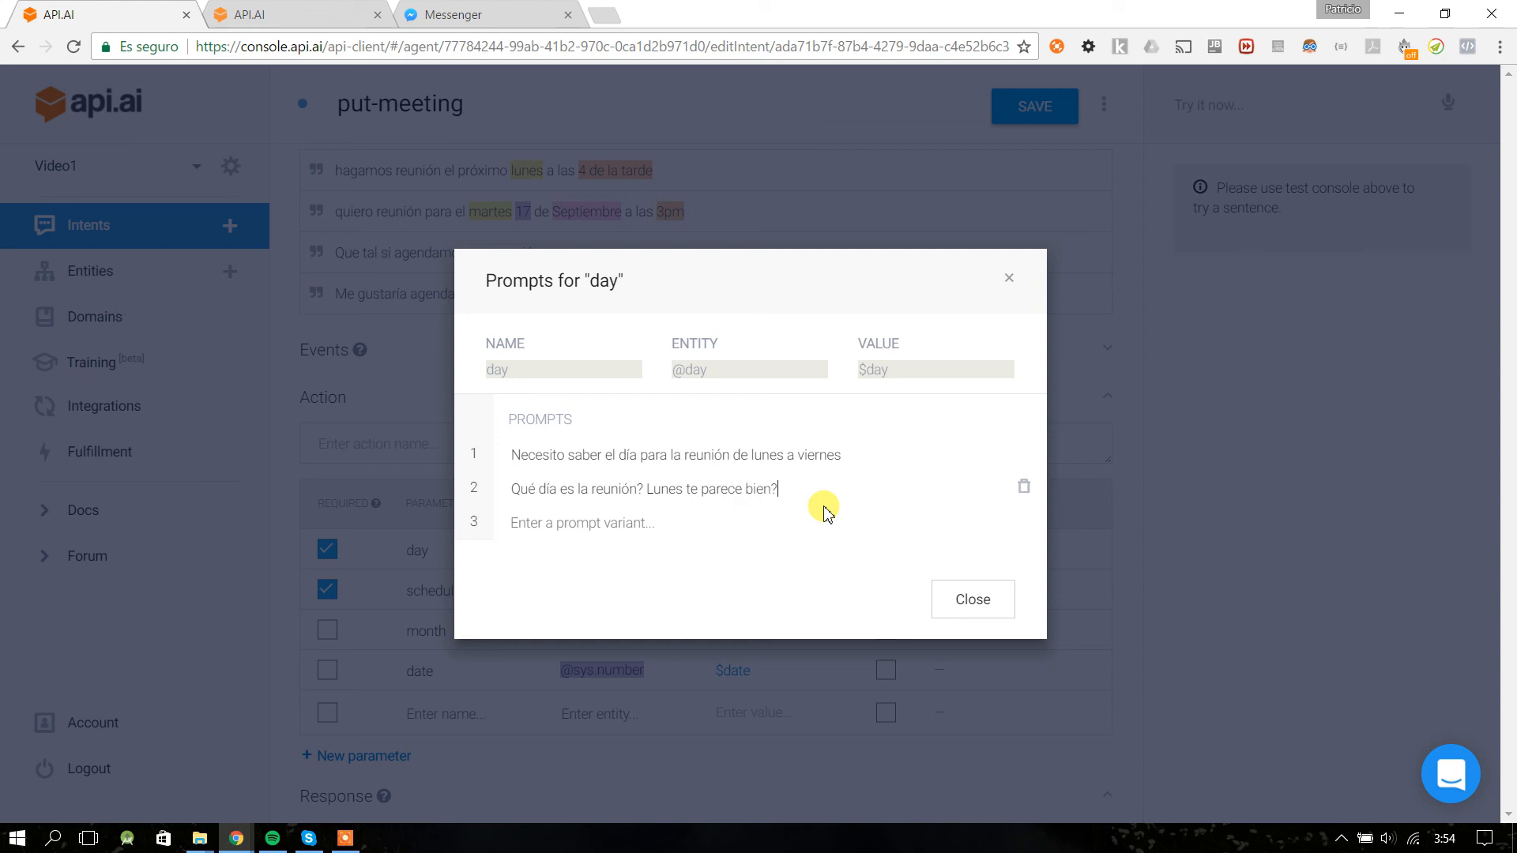
{"action": "double_click", "coordinate": [664, 489]}
{"action": "type", "text": "el lunes"}
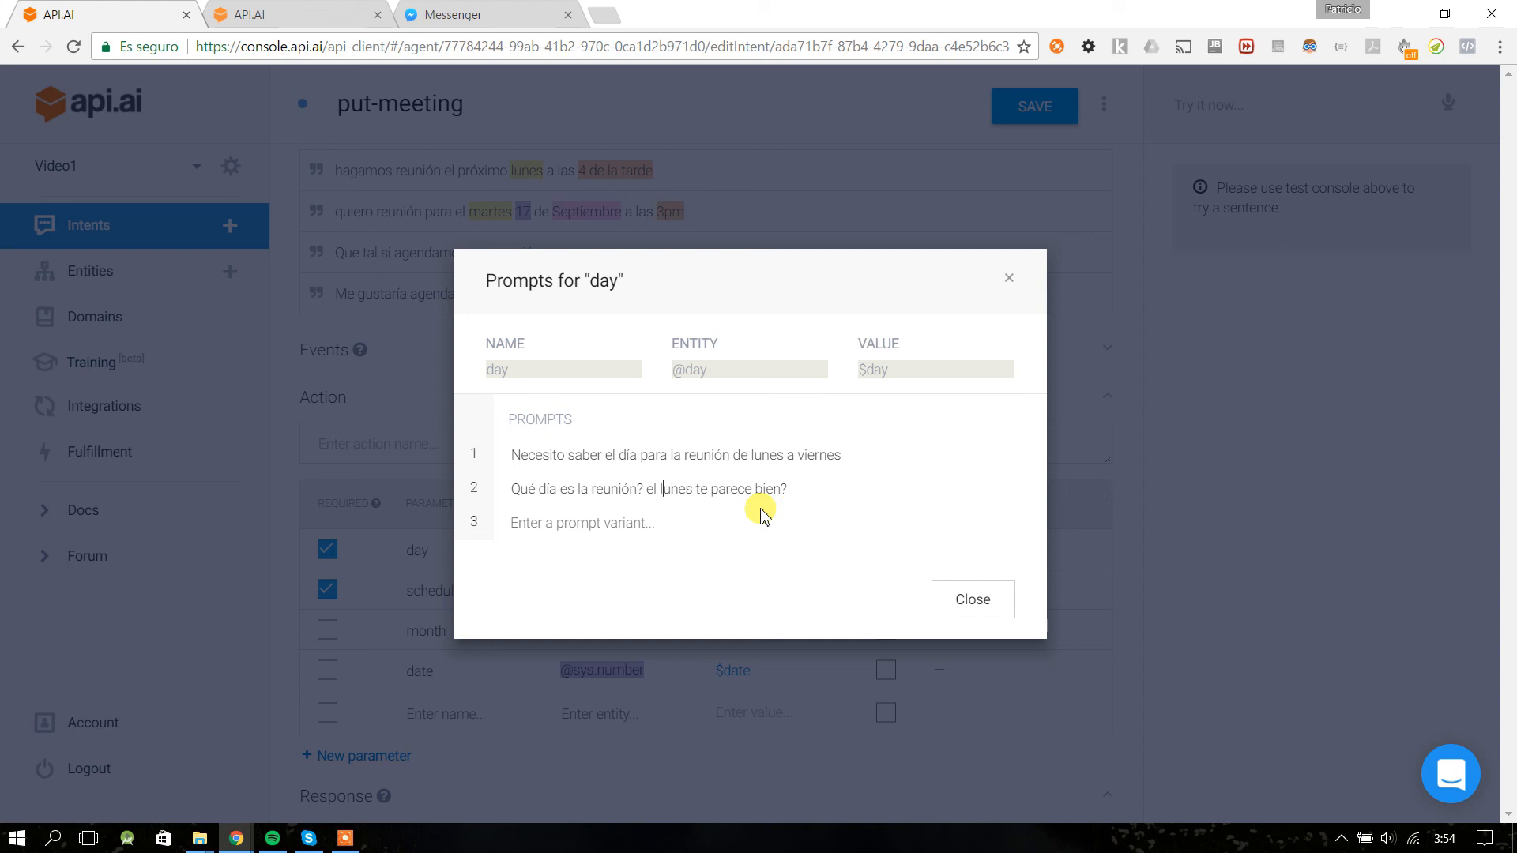
{"action": "key", "text": "BackSpace"}
{"action": "type", "text": "E"}
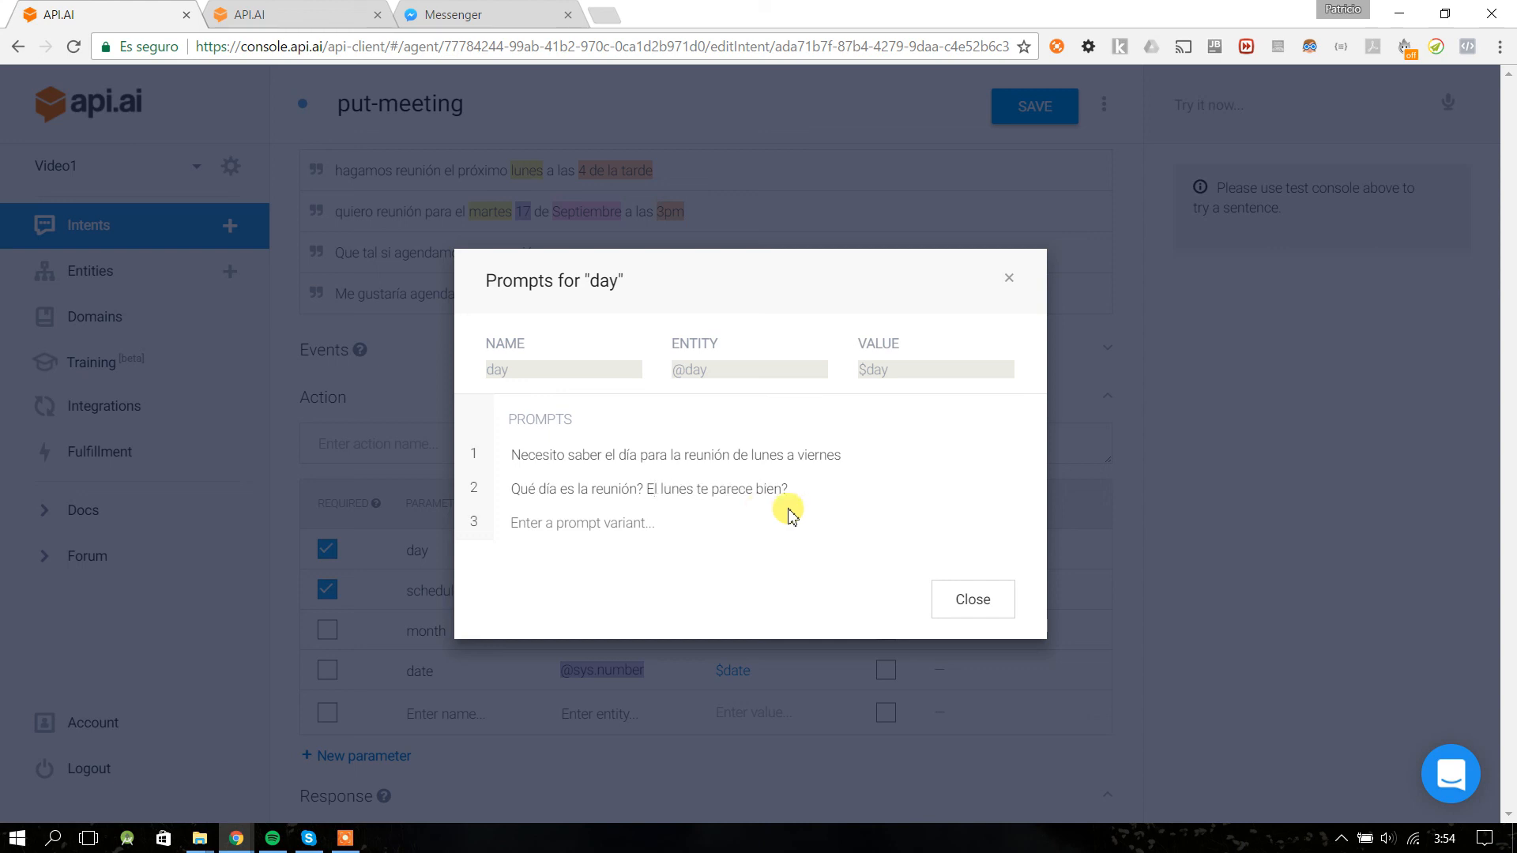
{"action": "left_click_drag", "start_coordinate": [839, 481], "coordinate": [452, 486]}
{"action": "left_click_drag", "start_coordinate": [874, 451], "coordinate": [439, 443]}
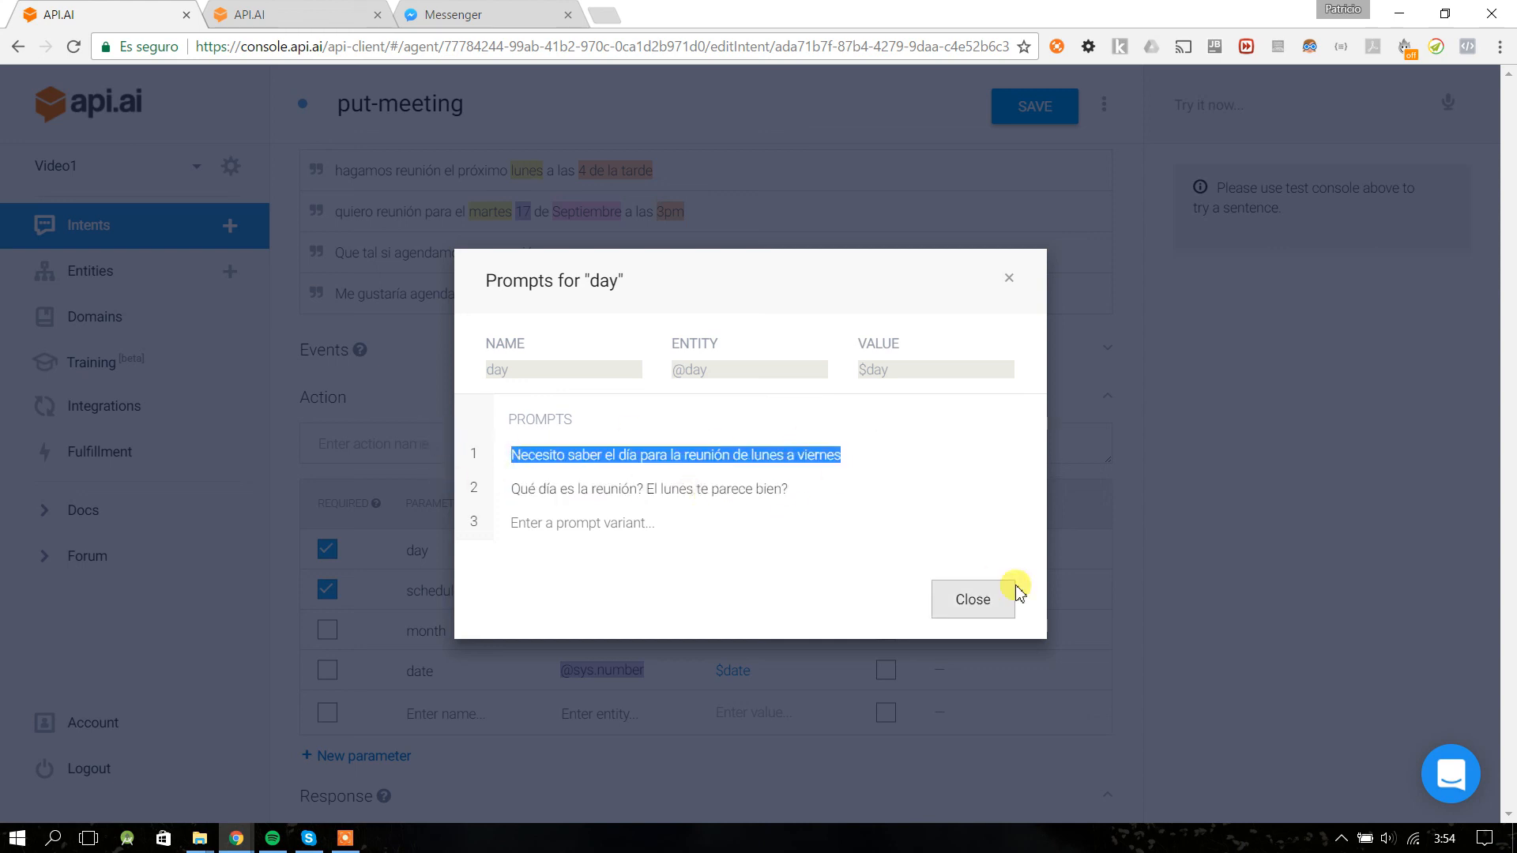
{"action": "left_click", "coordinate": [963, 607]}
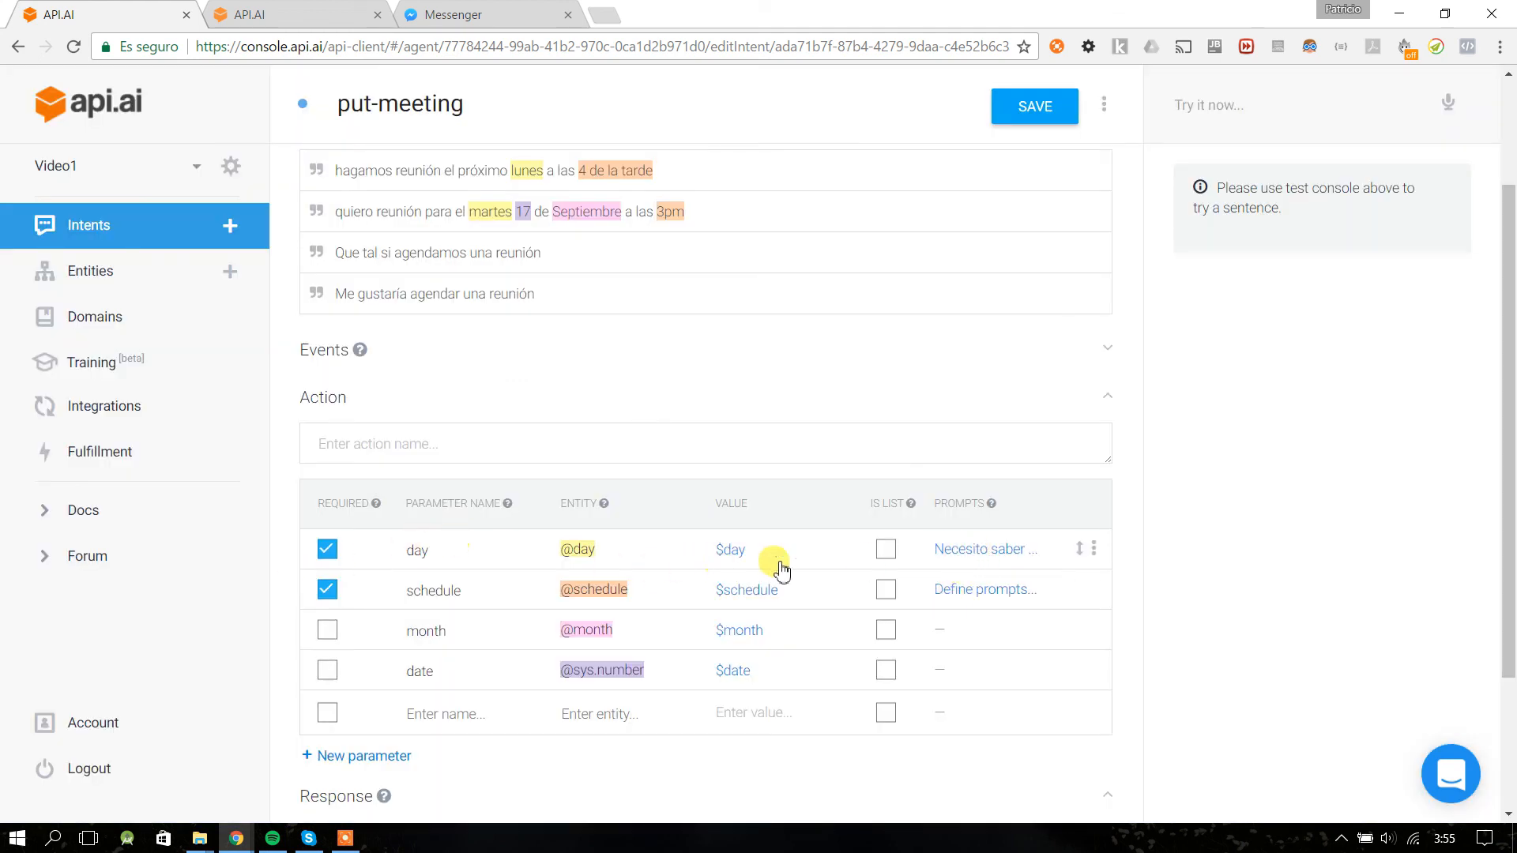
- Add the prompt "Necesito conocer la hora de la reunión para agendarla." to the required schedule parameter
{"action": "scroll", "coordinate": [909, 553], "scroll_direction": "down", "scroll_amount": 1}
{"action": "left_click", "coordinate": [973, 494]}
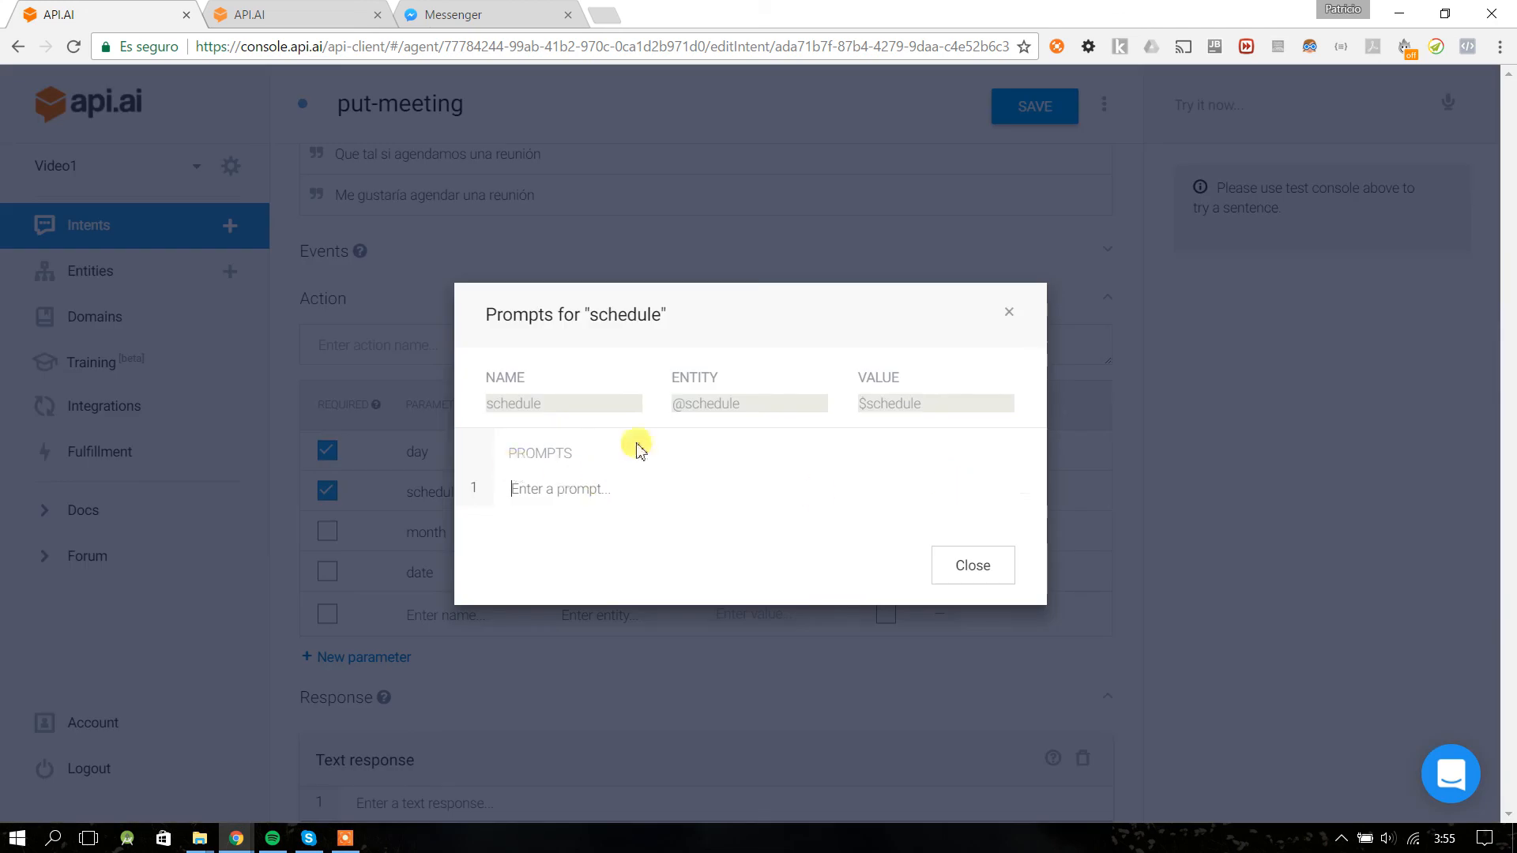
{"action": "left_click", "coordinate": [616, 490]}
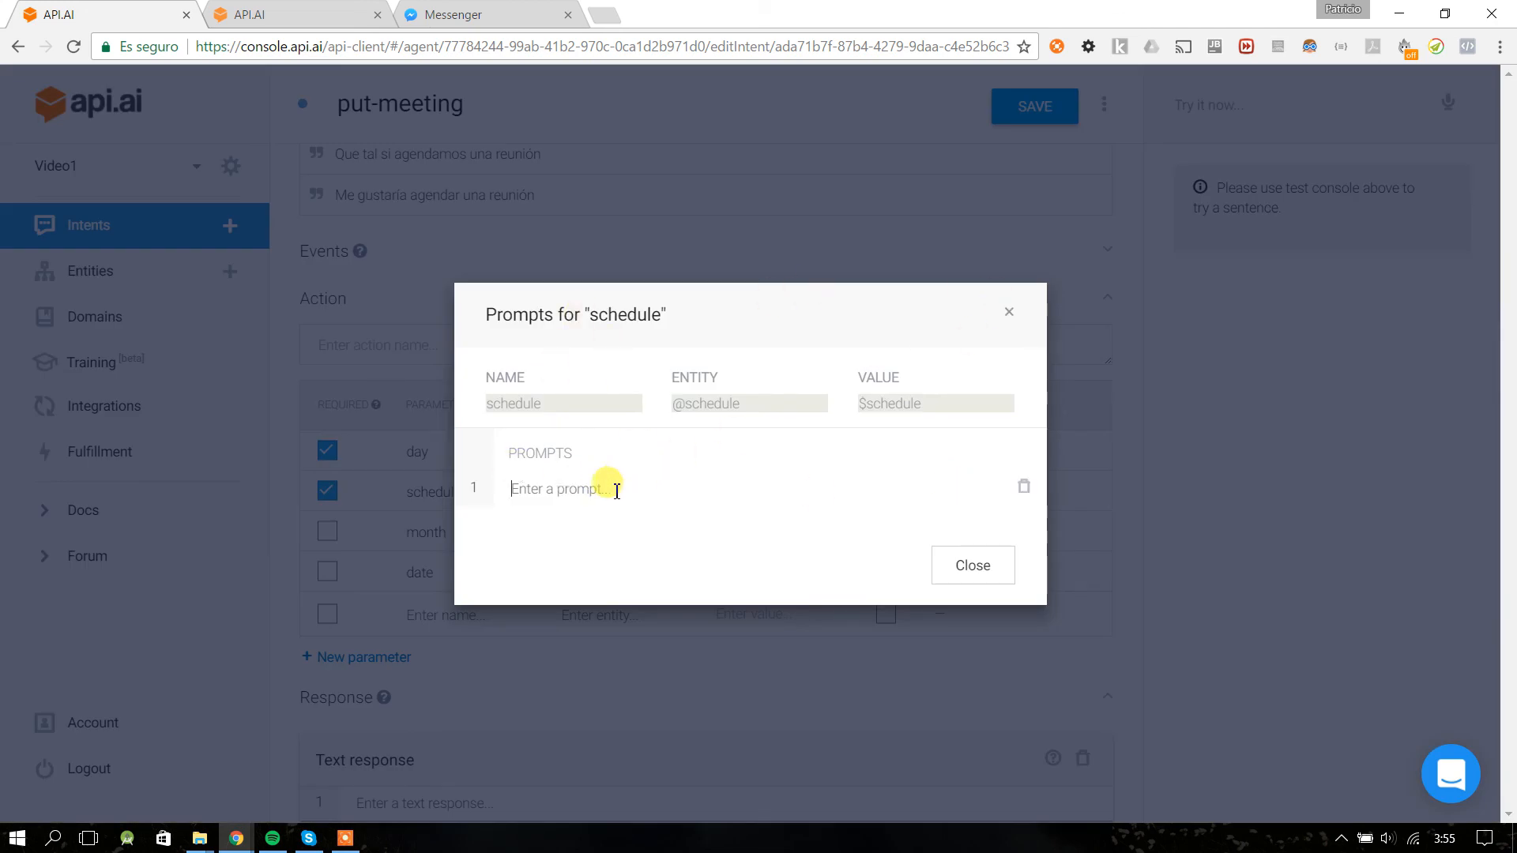
{"action": "type", "text": "Ne"}
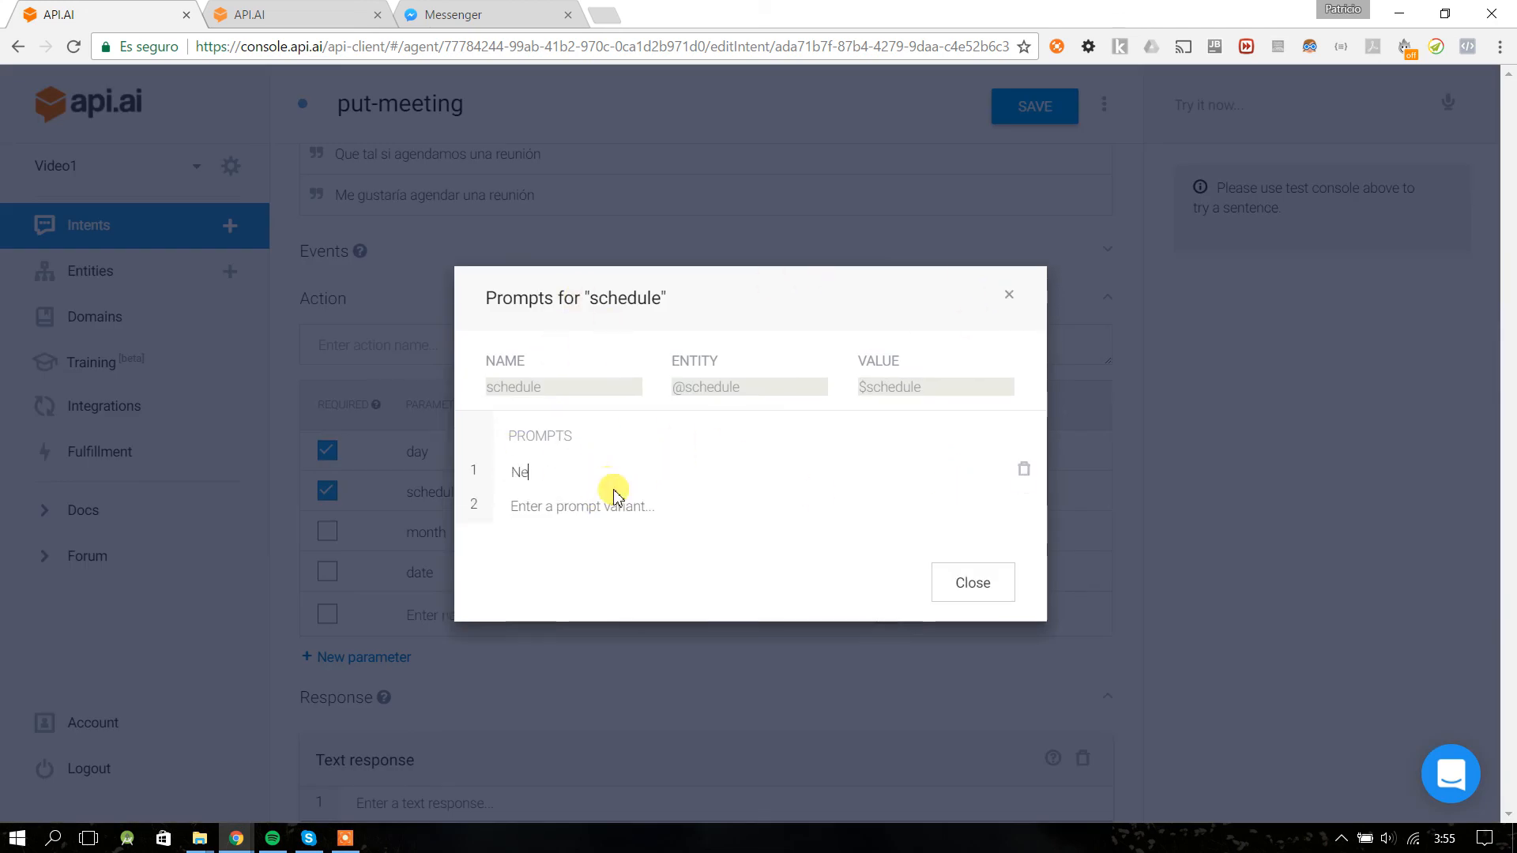
{"action": "type", "text": "cesito conocer"}
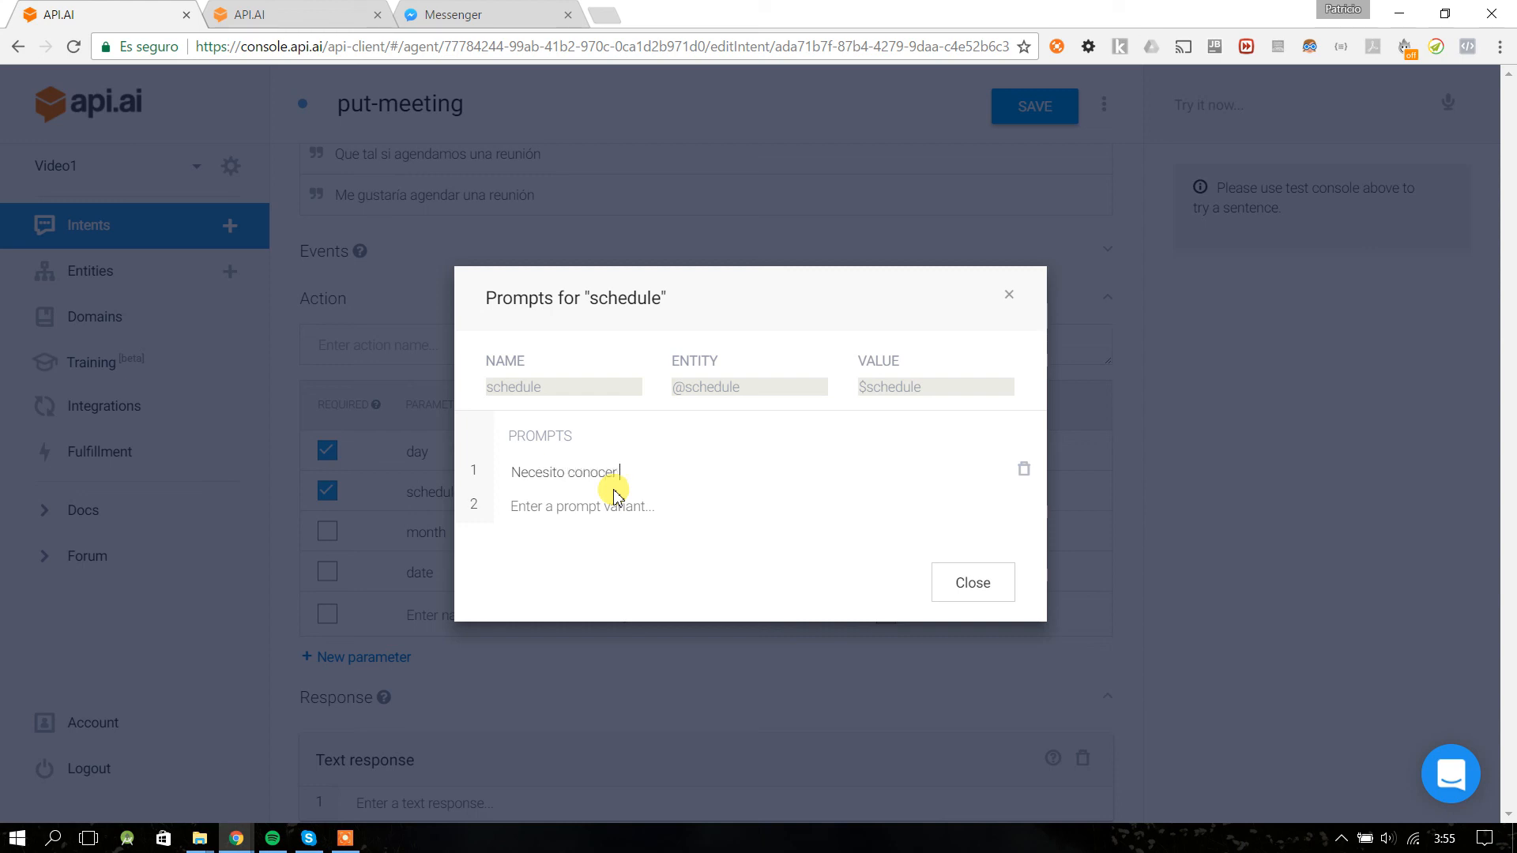
{"action": "type", "text": " la hora de la reunión para agendarla."}
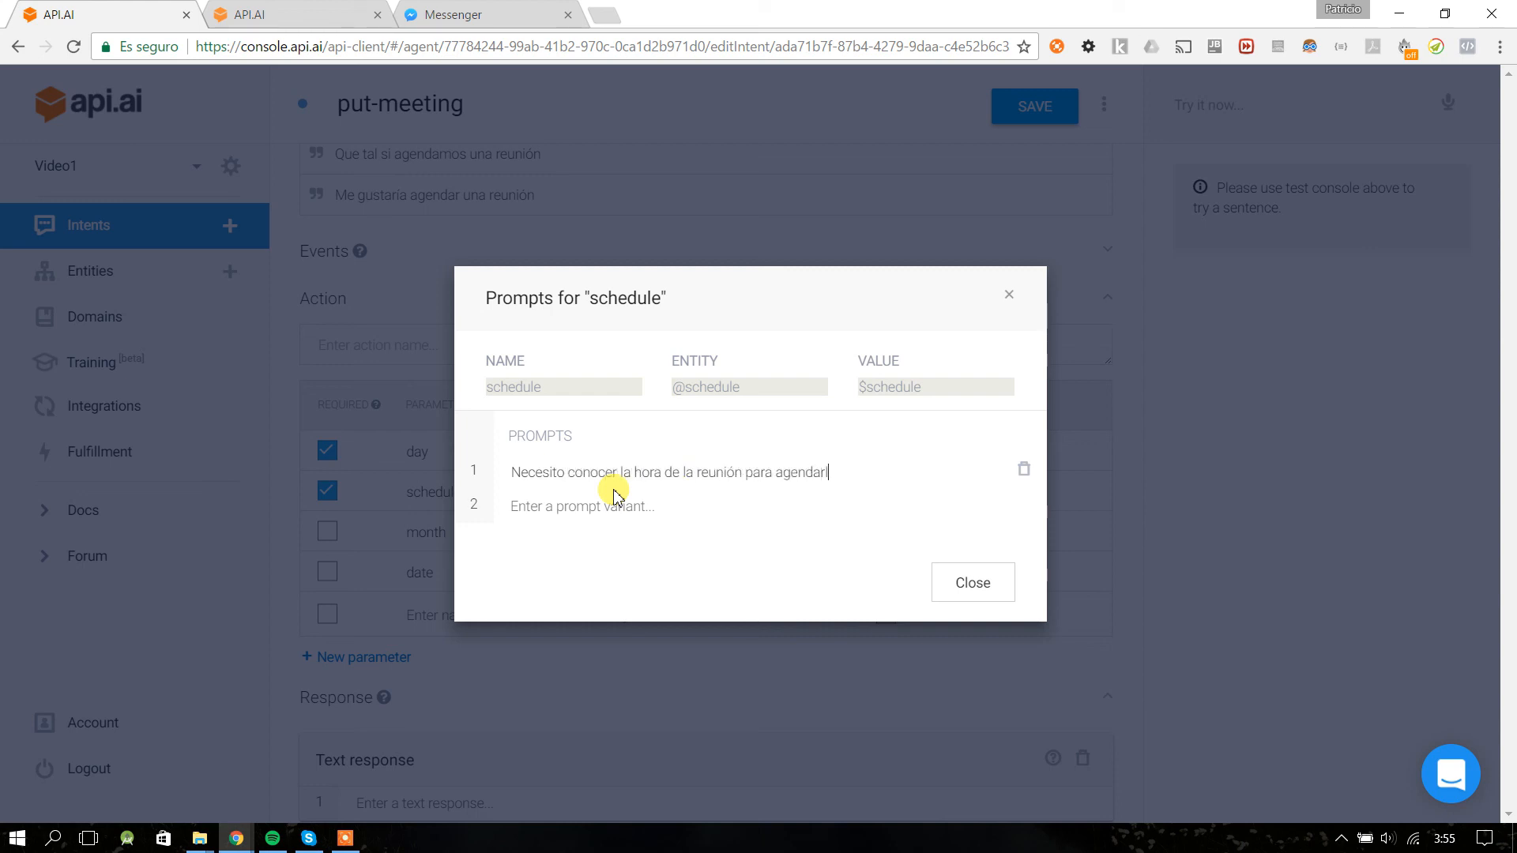
- Add "Ups! Se te olvido colocar la hora" as the second prompt variant for schedule
{"action": "key", "text": "Return"}
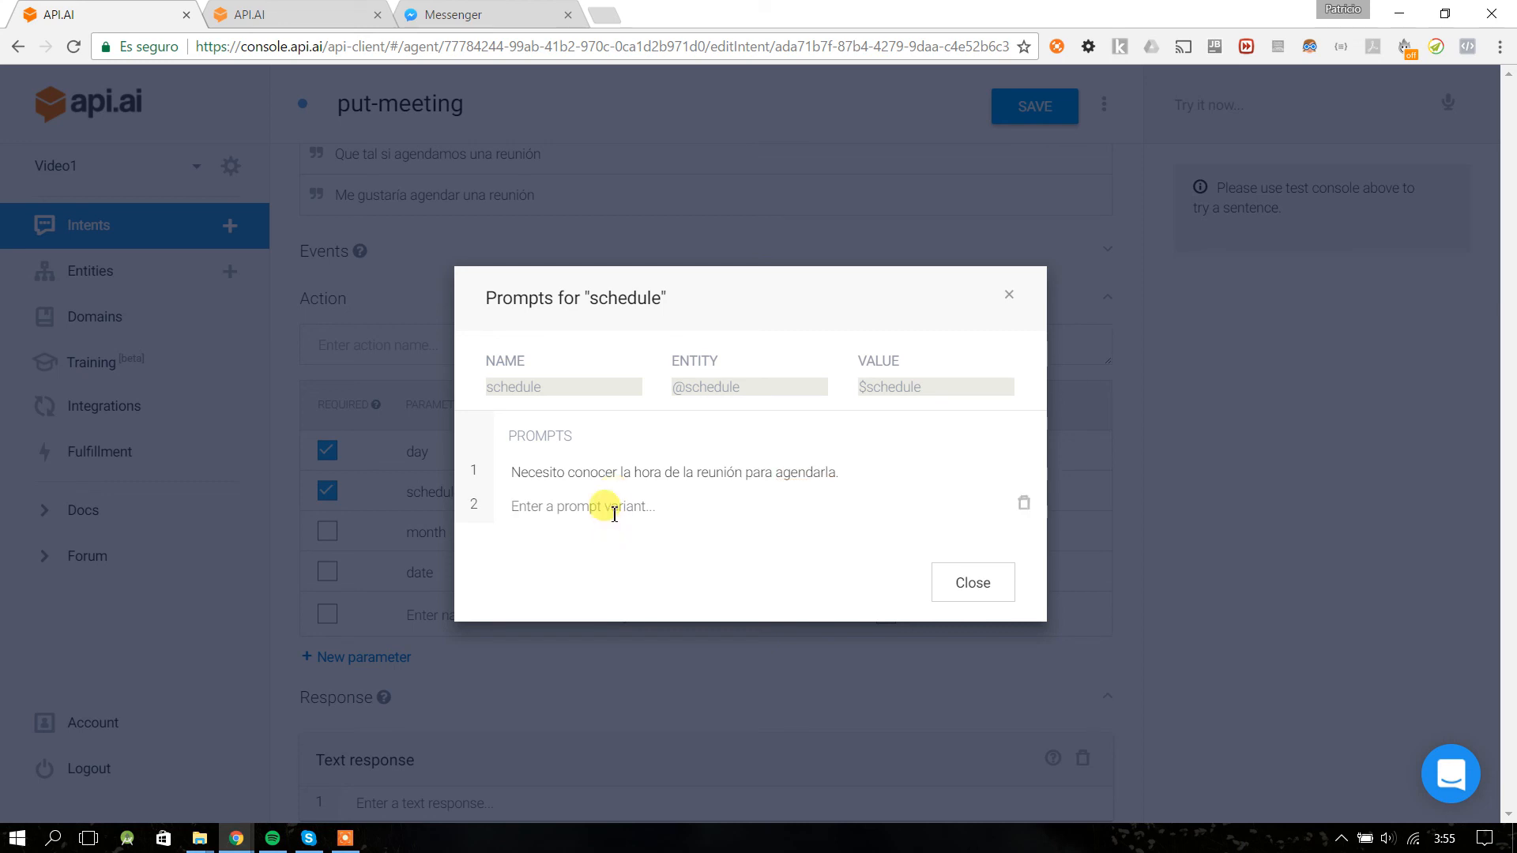
{"action": "type", "text": "Ups! "}
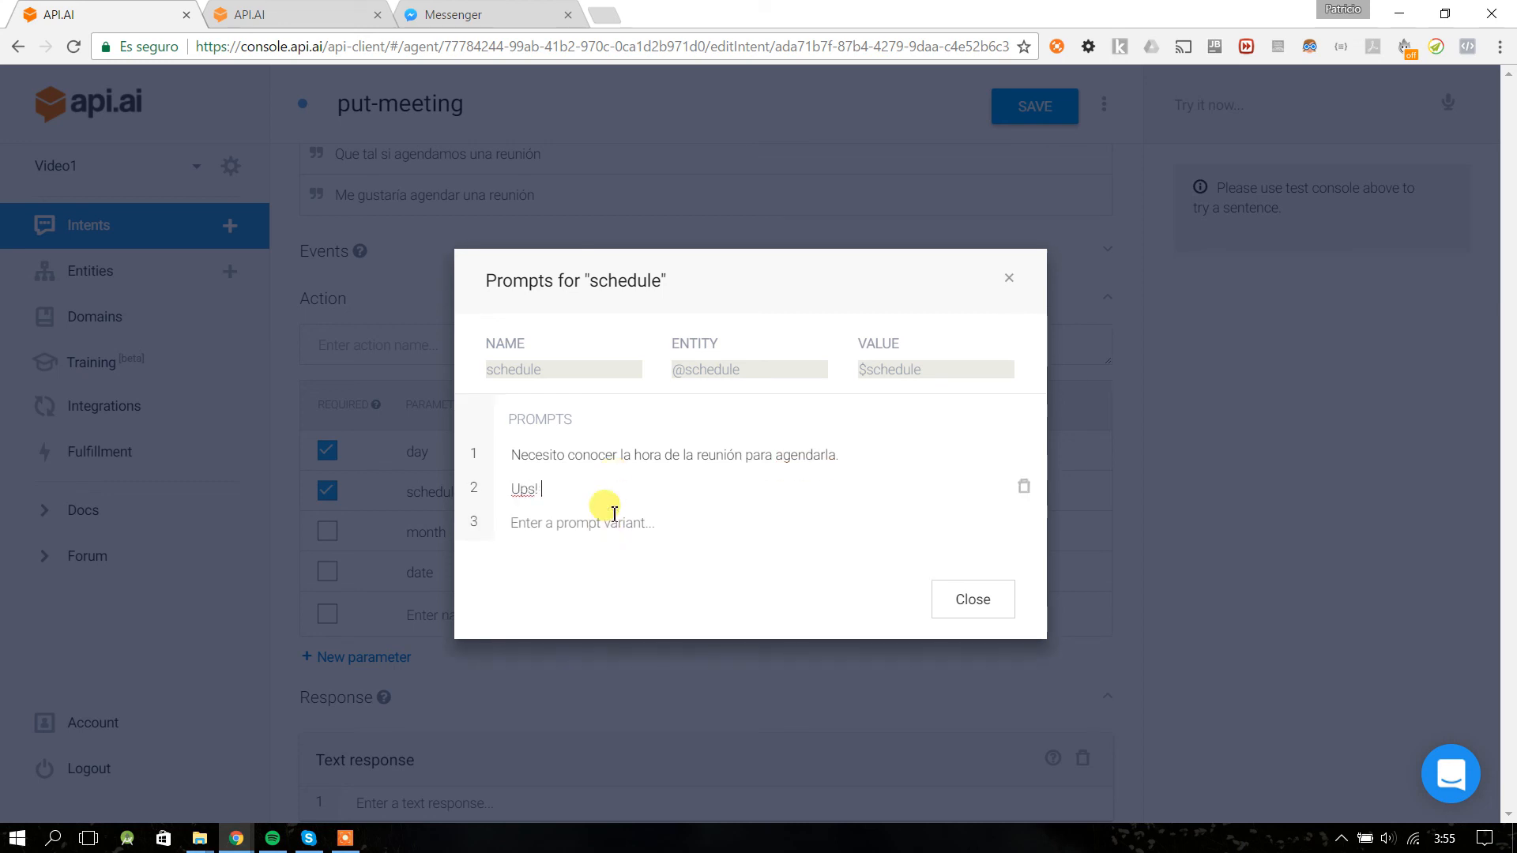
{"action": "type", "text": "Se te olvido colocar la hora"}
- Add "Sin hora no puedo agendar la reunión." as the third prompt variant for schedule
{"action": "left_click", "coordinate": [617, 522]}
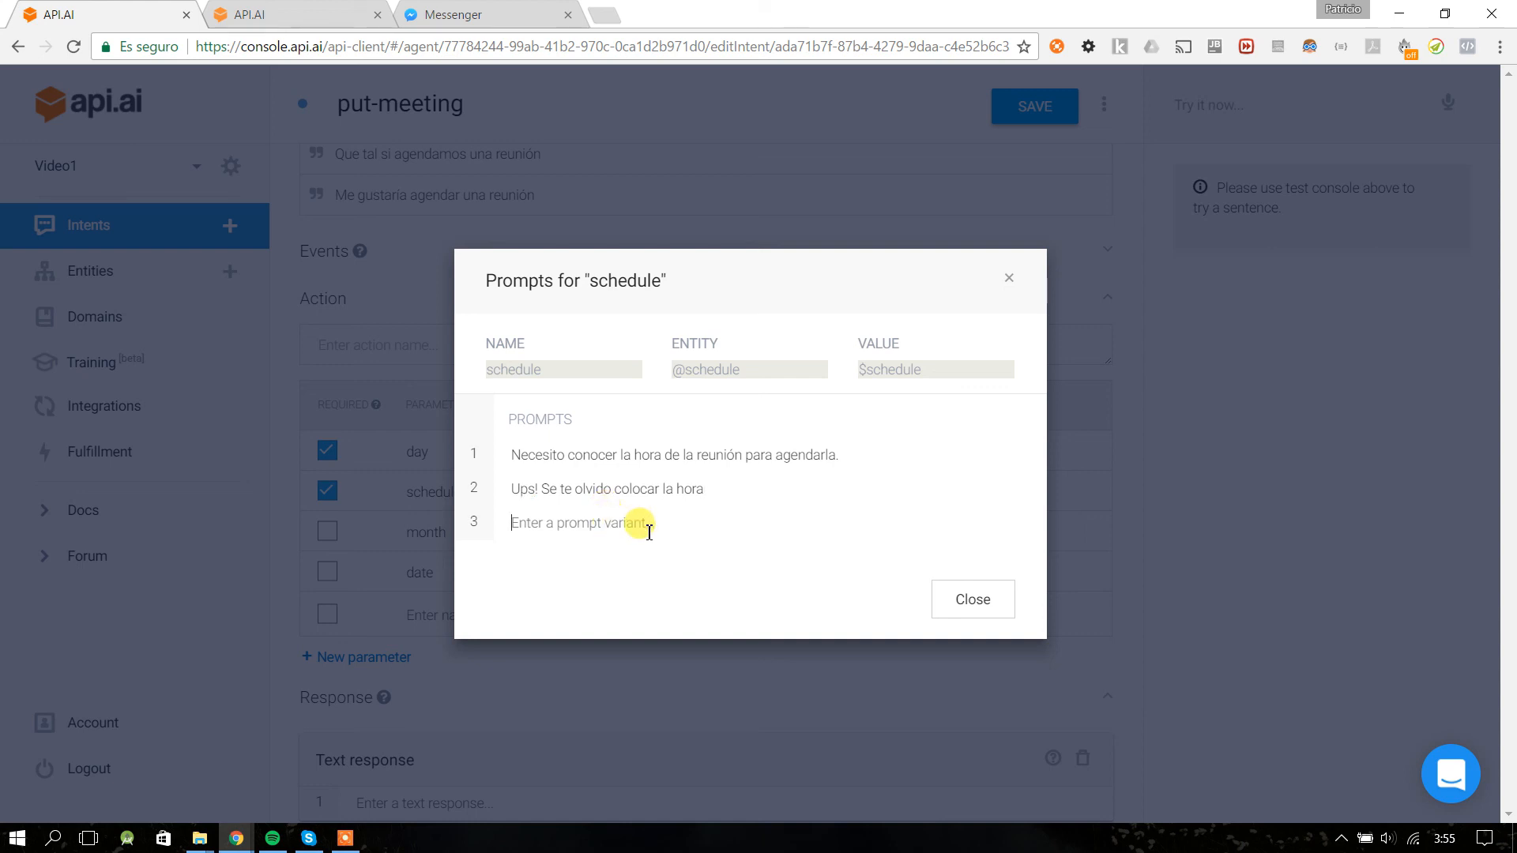
{"action": "type", "text": "Si"}
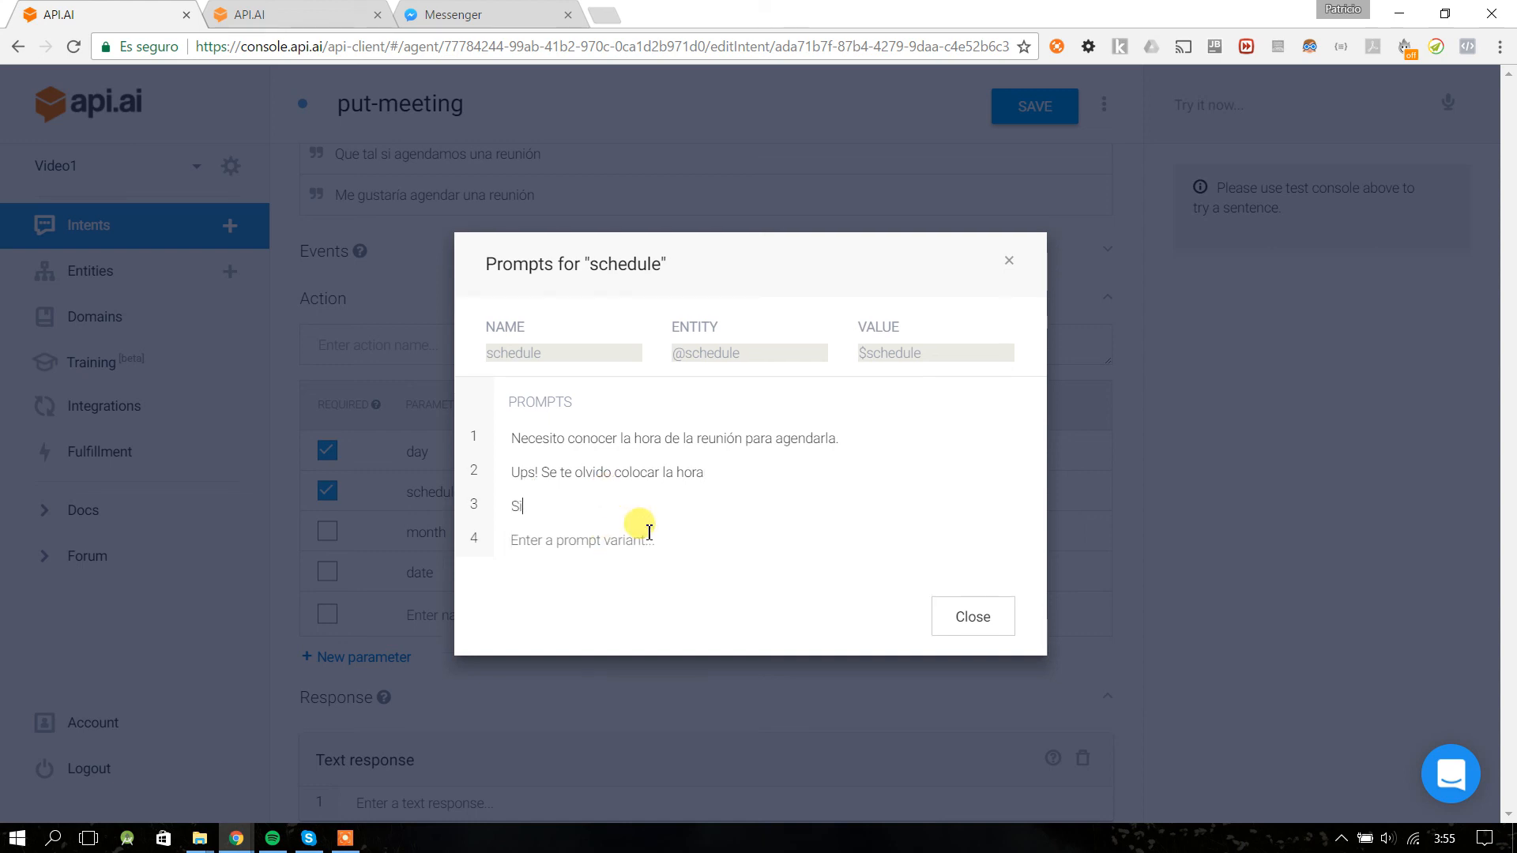
{"action": "type", "text": "n hora no puedo agendar la"}
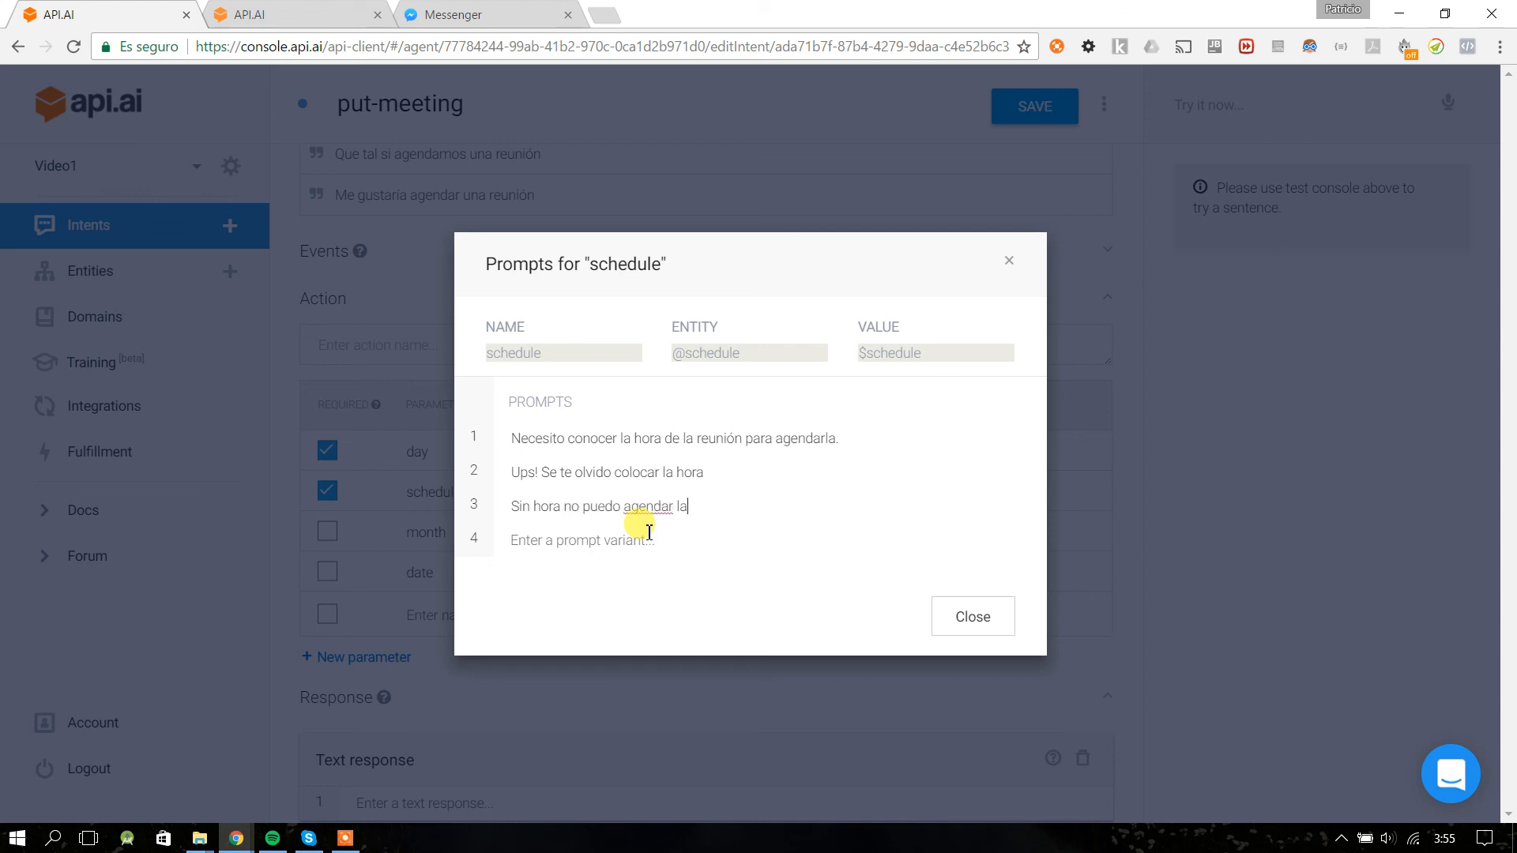
{"action": "type", "text": " reunión. Aqu"}
{"action": "key", "text": "BackSpace"}
{"action": "key", "text": "BackSpace"}
{"action": "key", "text": "BackSpace"}
{"action": "key", "text": "BackSpace"}
- Add "A qué hora deseas tener la reunión?" as the fourth prompt variant for schedule and review the variants
{"action": "left_click", "coordinate": [641, 552]}
{"action": "type", "text": "A qup"}
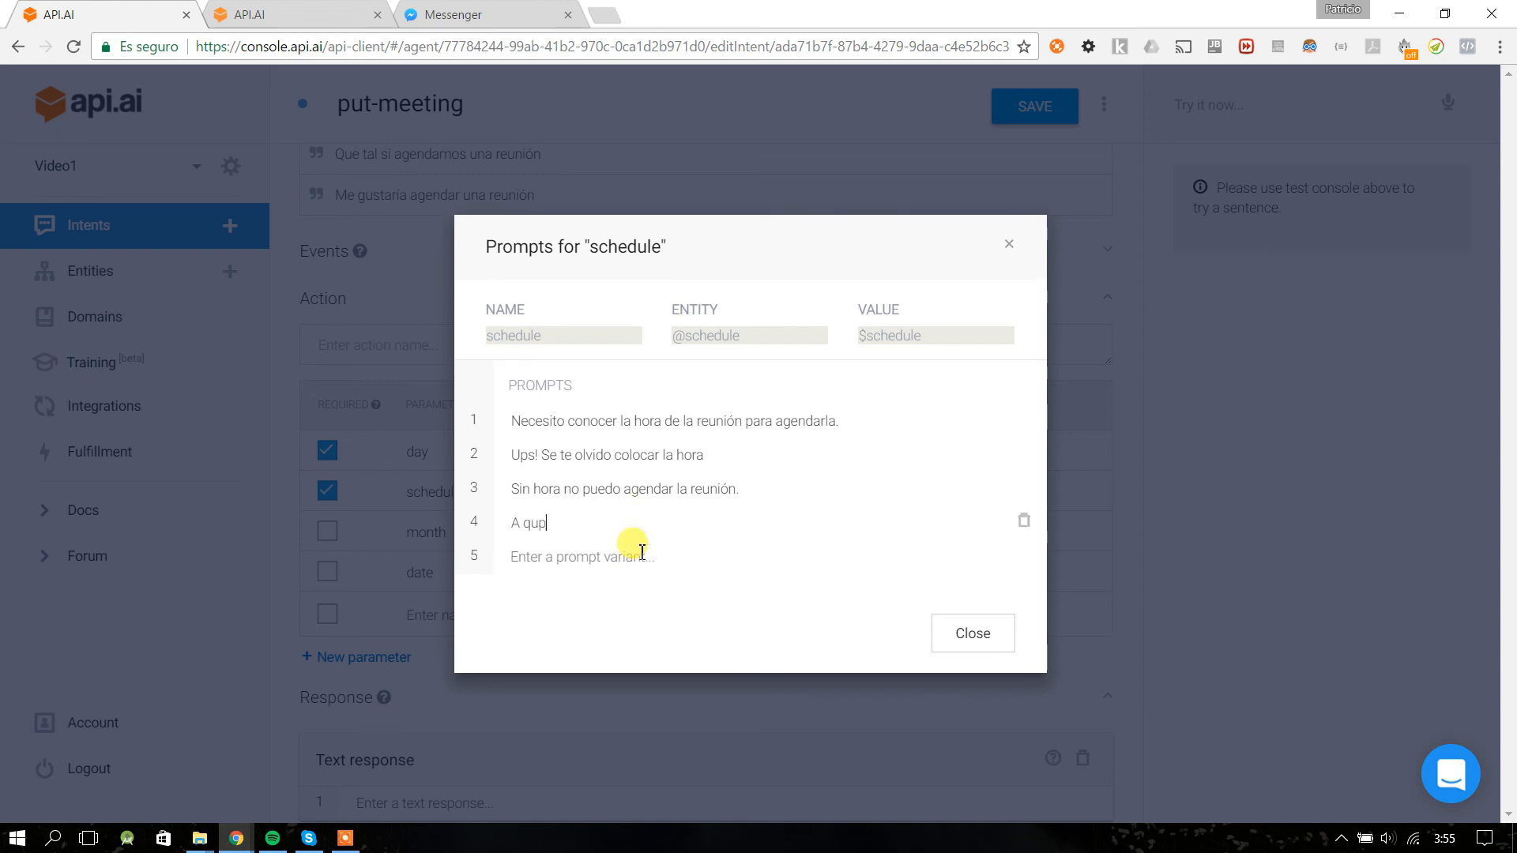
{"action": "key", "text": "BackSpace"}
{"action": "type", "text": "é hora deseas tener la reunión?"}
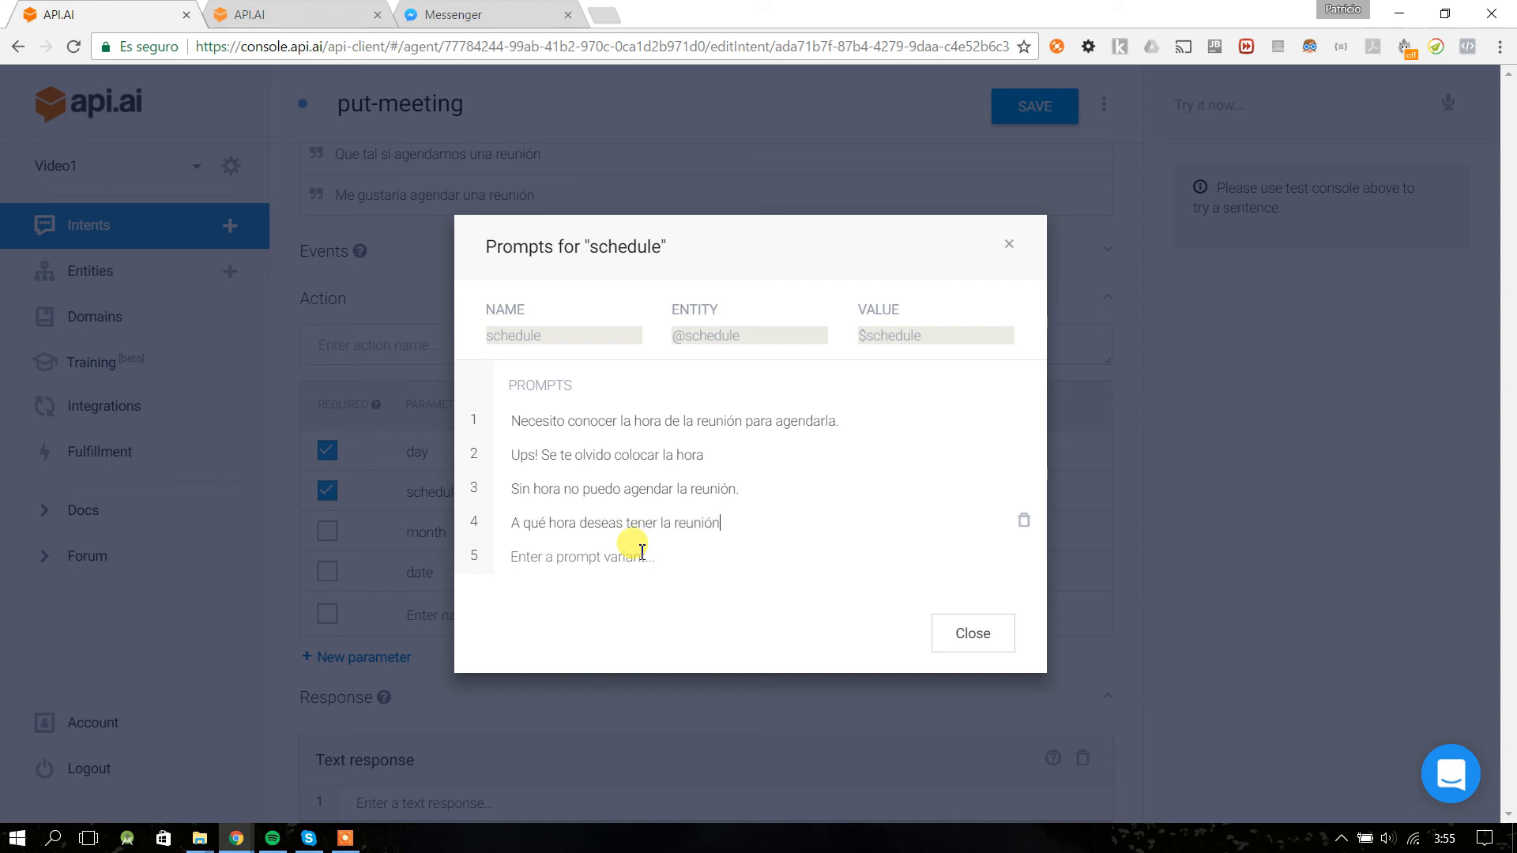
{"action": "left_click_drag", "start_coordinate": [822, 524], "coordinate": [506, 522]}
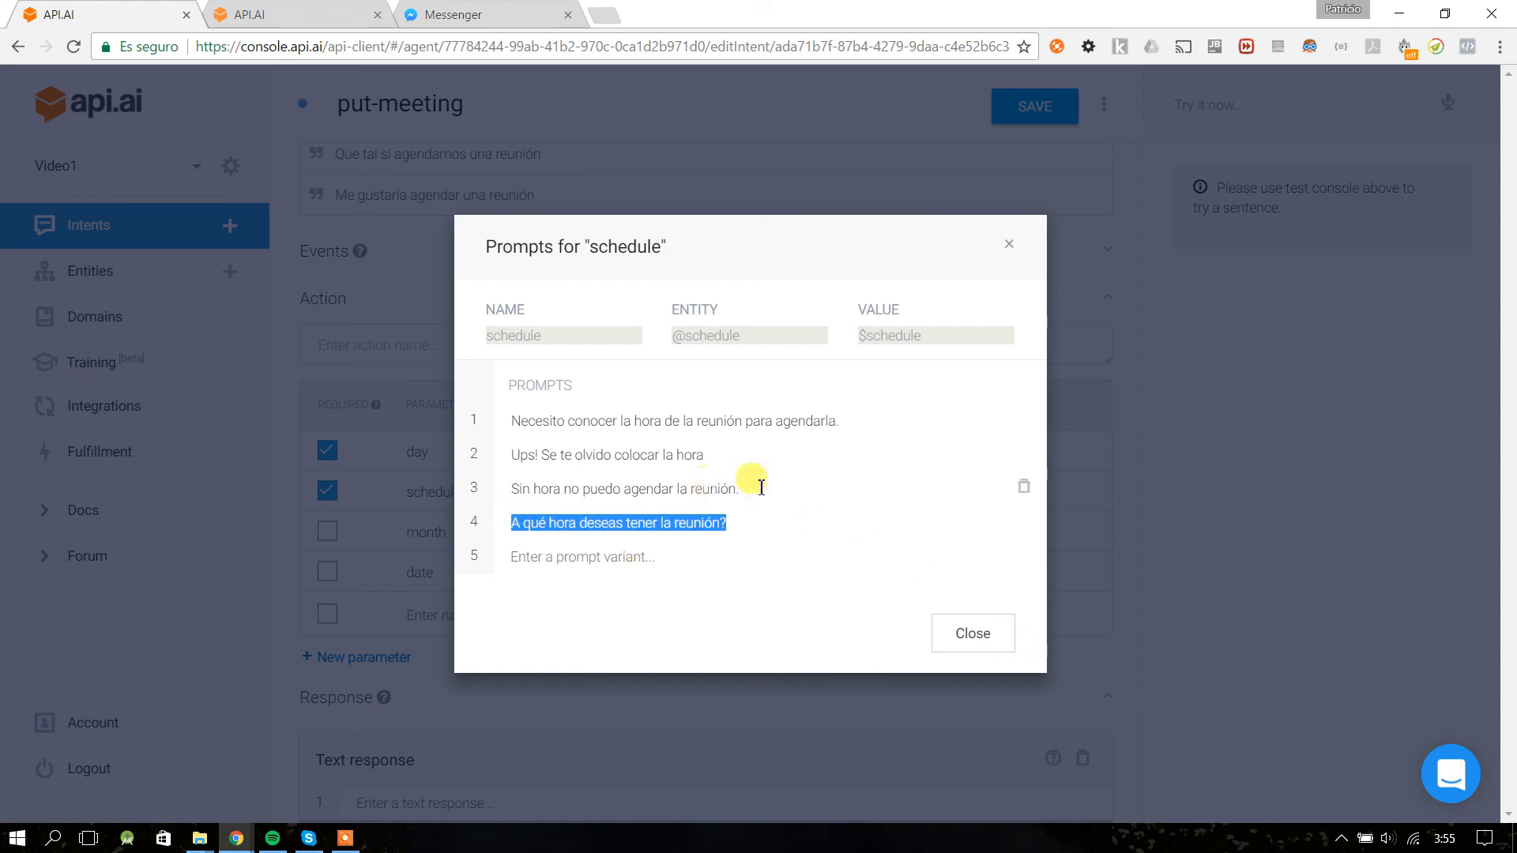
{"action": "left_click_drag", "start_coordinate": [757, 486], "coordinate": [462, 478]}
{"action": "left_click_drag", "start_coordinate": [701, 454], "coordinate": [503, 456]}
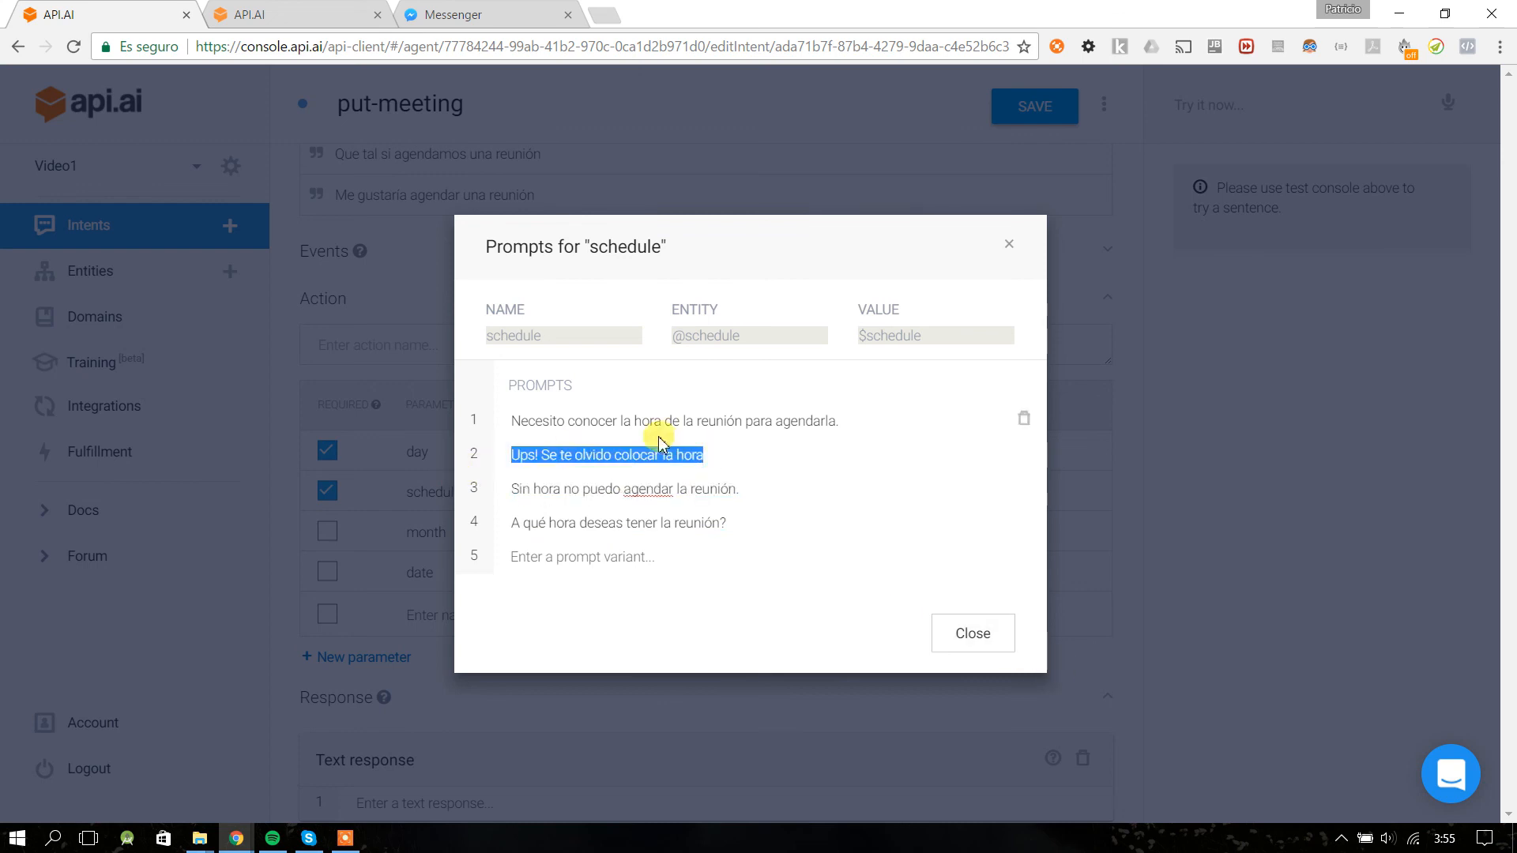
{"action": "left_click", "coordinate": [709, 489]}
- Close the schedule prompts and save the put-meeting intent
{"action": "left_click", "coordinate": [974, 635]}
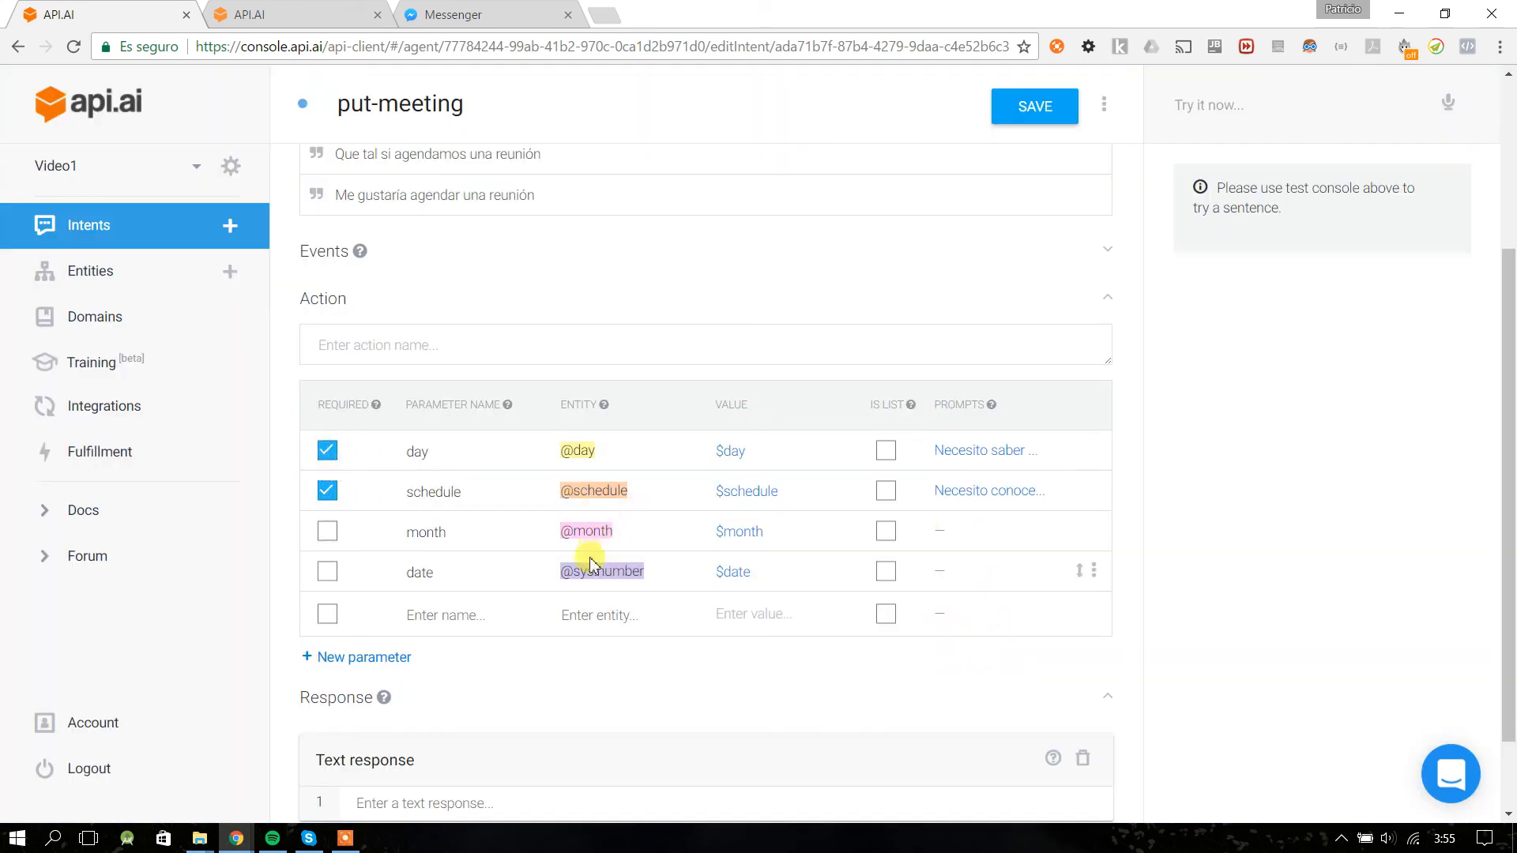
{"action": "scroll", "coordinate": [688, 541], "scroll_direction": "down", "scroll_amount": 1}
{"action": "left_click", "coordinate": [1058, 120]}
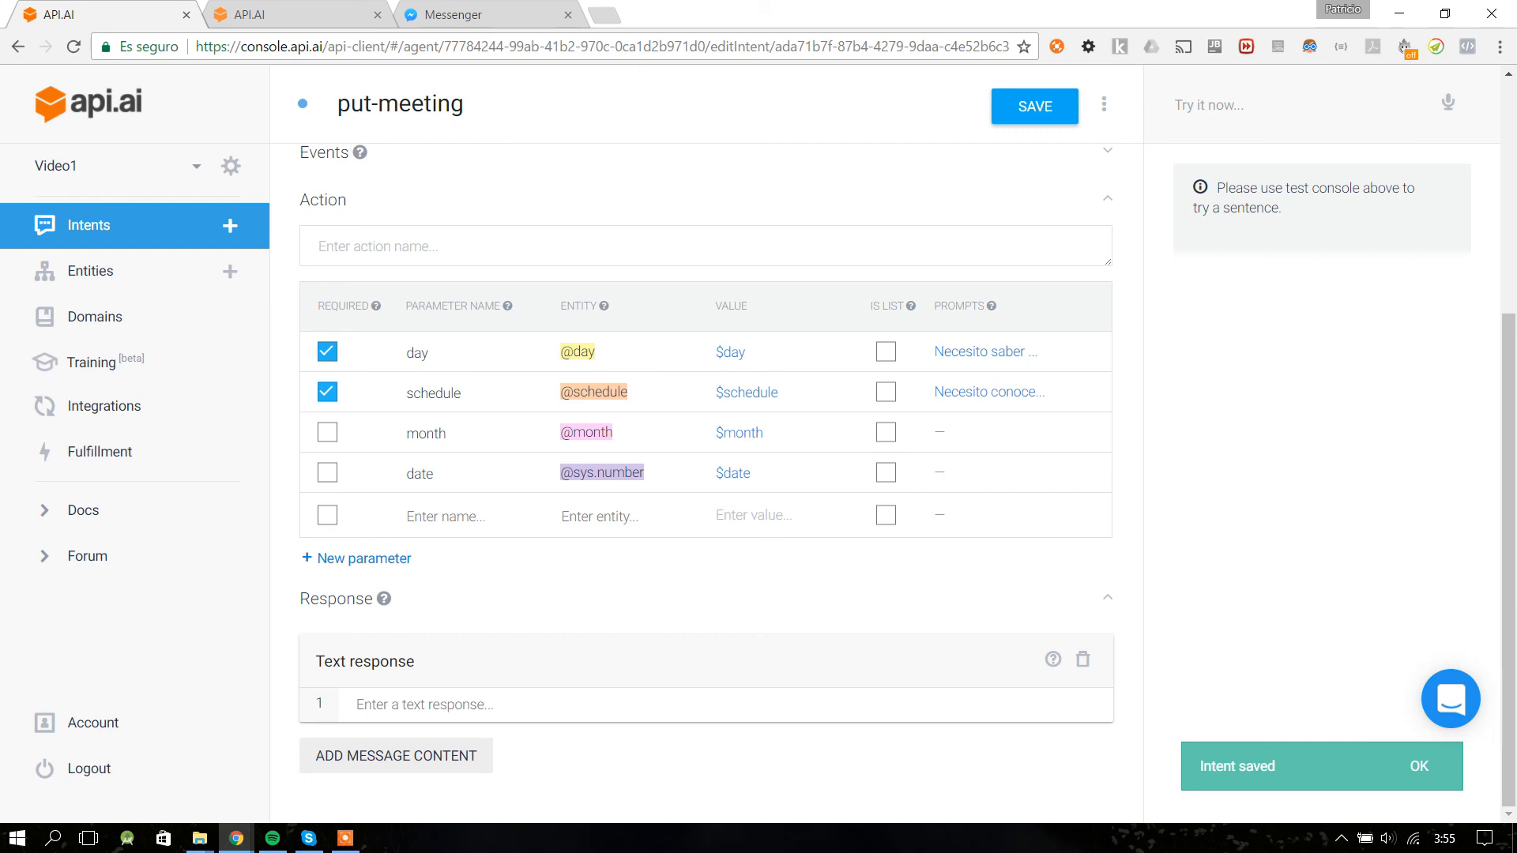
- Enter the intent's first text response as "Se ha agendado una reunión para el $day a las $schedule"
{"action": "scroll", "coordinate": [780, 400], "scroll_direction": "up", "scroll_amount": 2}
{"action": "scroll", "coordinate": [660, 420], "scroll_direction": "down", "scroll_amount": 2}
{"action": "left_click", "coordinate": [418, 704]}
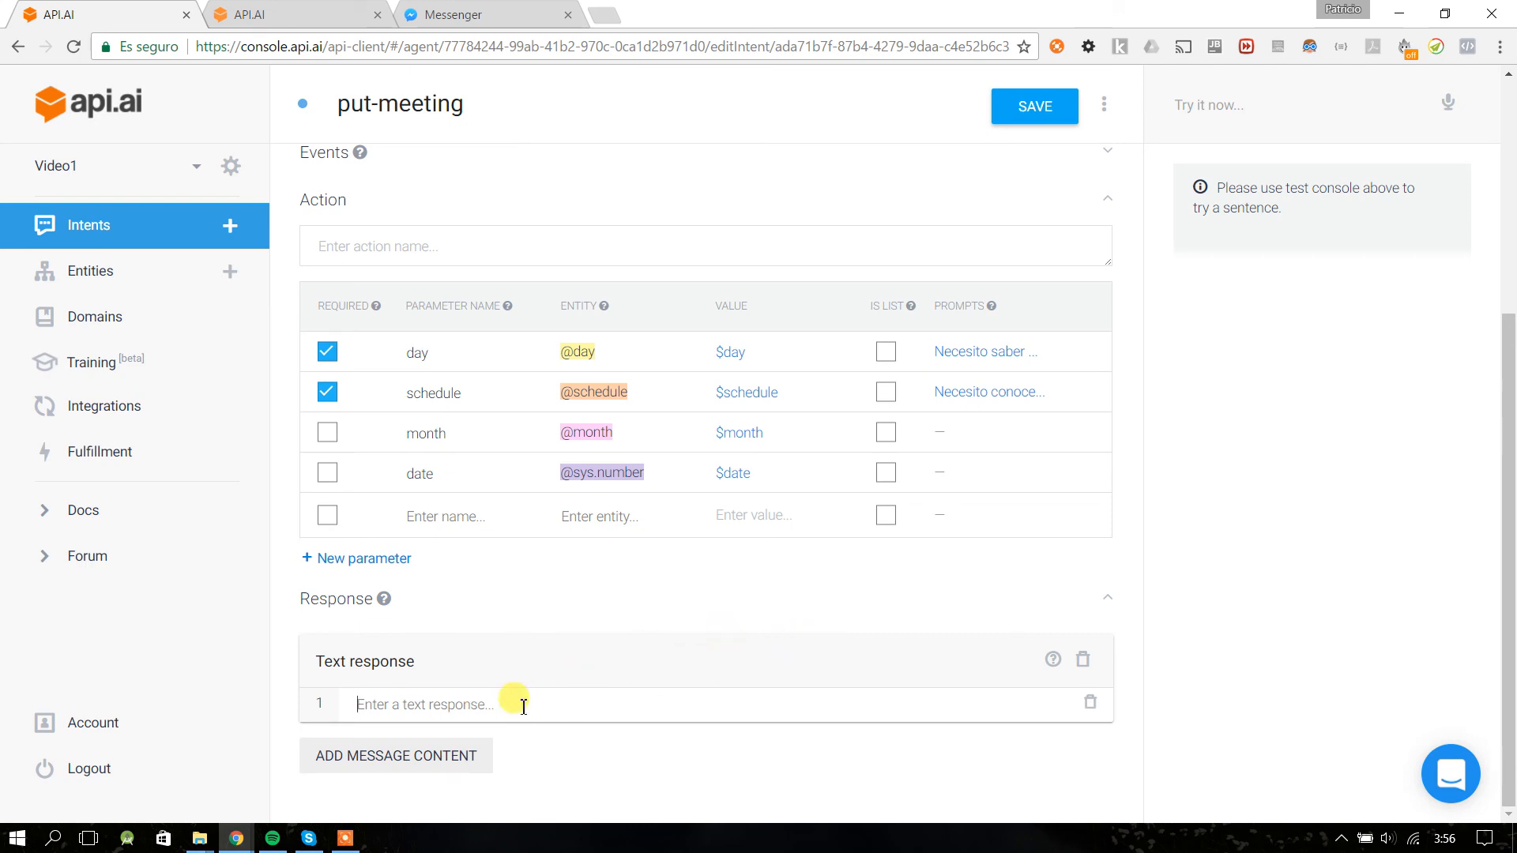
{"action": "type", "text": "Se h"}
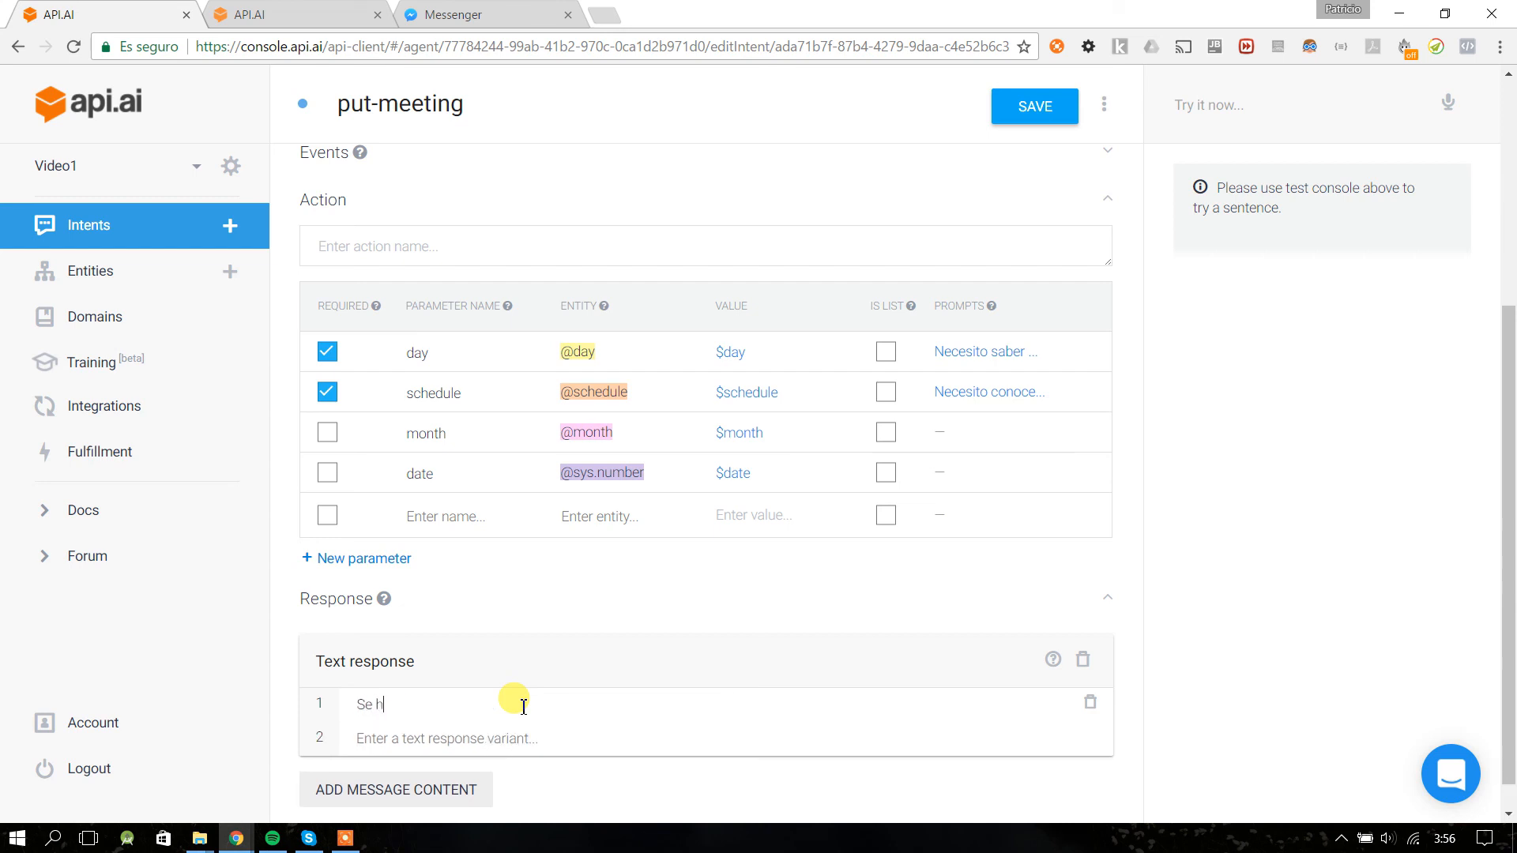
{"action": "type", "text": "a agendado una reuni"}
{"action": "type", "text": "on"}
{"action": "key", "text": "BackSpace"}
{"action": "key", "text": "BackSpace"}
{"action": "type", "text": "ón para el $day"}
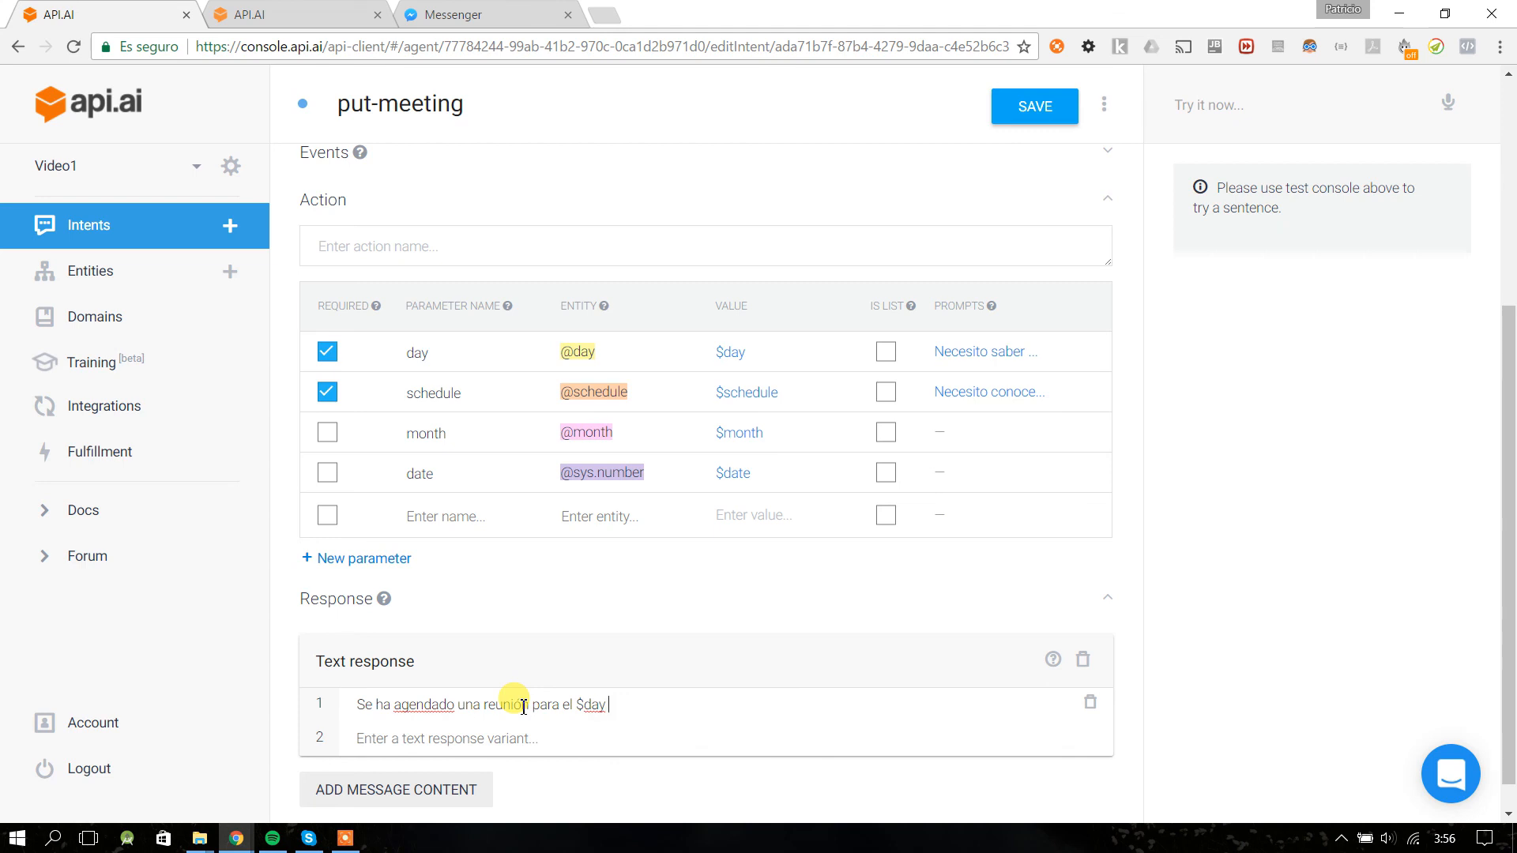
{"action": "type", "text": " a las"}
{"action": "type", "text": "4sch"}
{"action": "key", "text": "BackSpace"}
{"action": "key", "text": "BackSpace"}
{"action": "key", "text": "BackSpace"}
{"action": "key", "text": "BackSpace"}
{"action": "type", "text": "$schedule"}
{"action": "key", "text": "Return"}
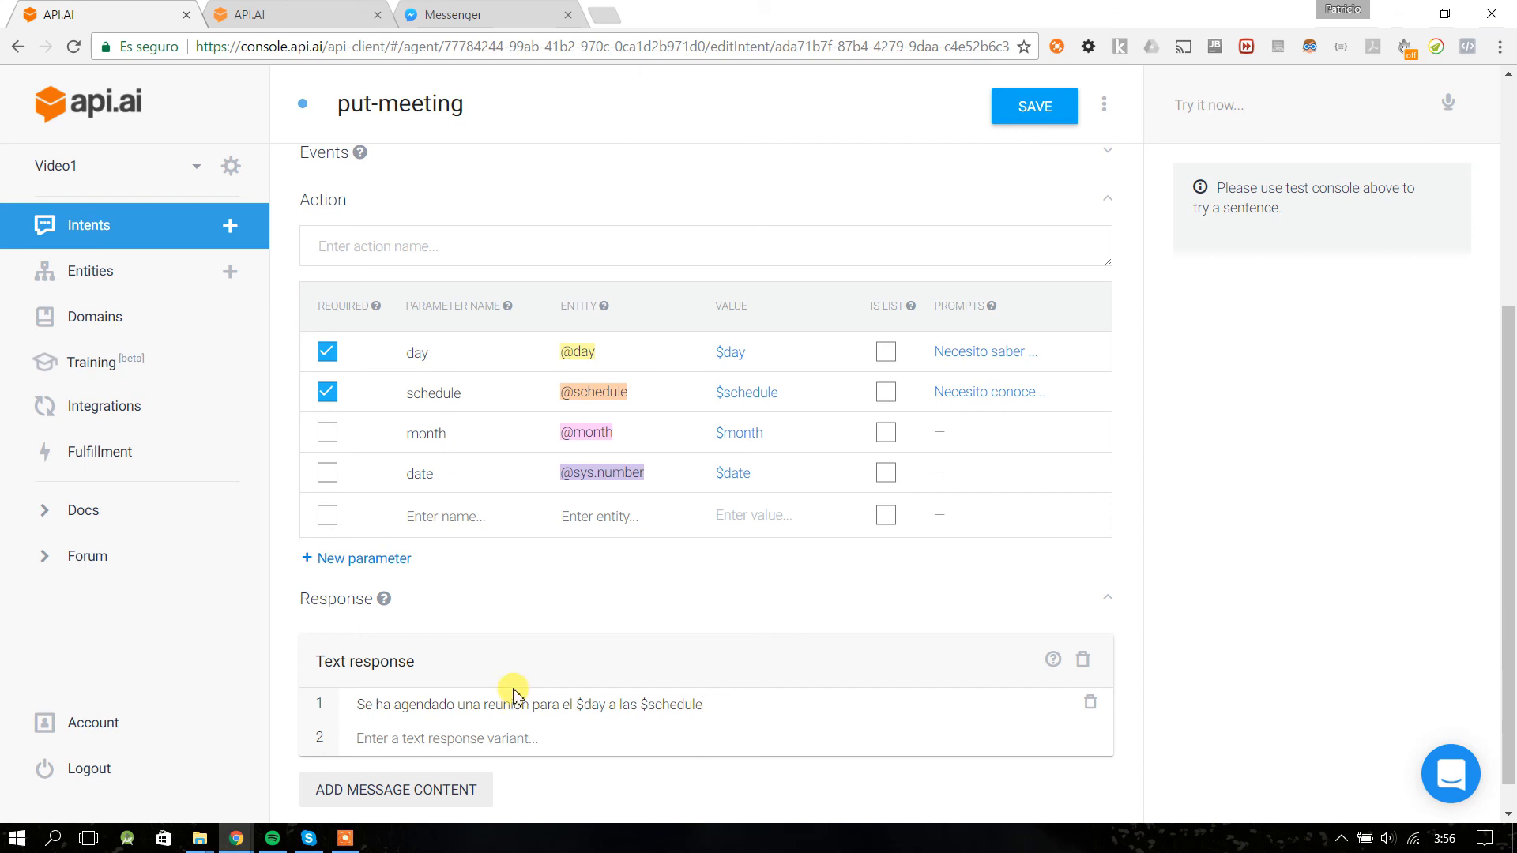
{"action": "left_click_drag", "start_coordinate": [454, 706], "coordinate": [541, 708]}
{"action": "left_click", "coordinate": [564, 711]}
{"action": "type", "text": "."}
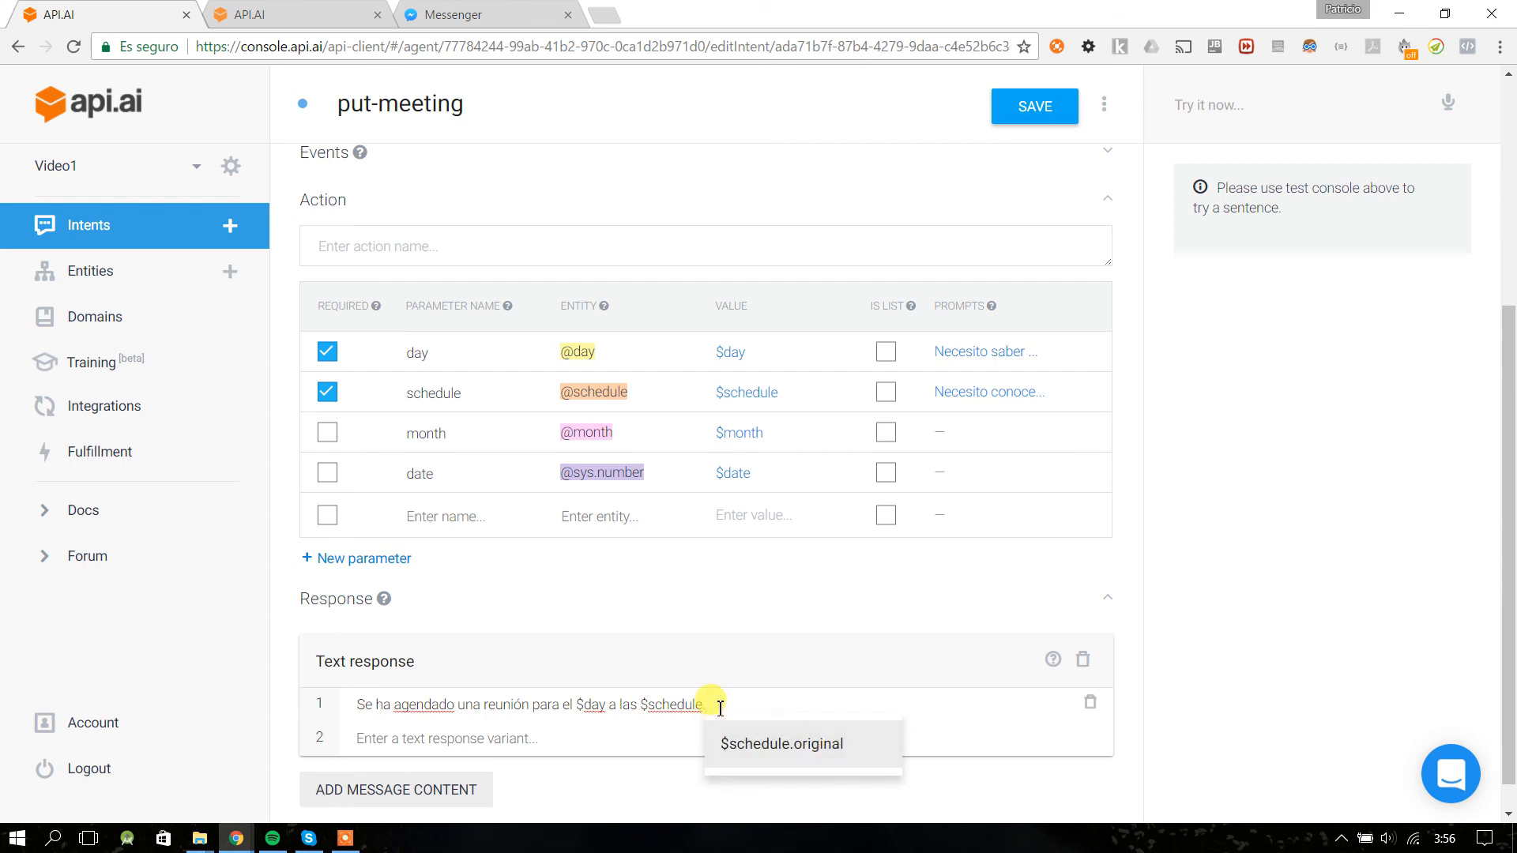
{"action": "key", "text": "BackSpace"}
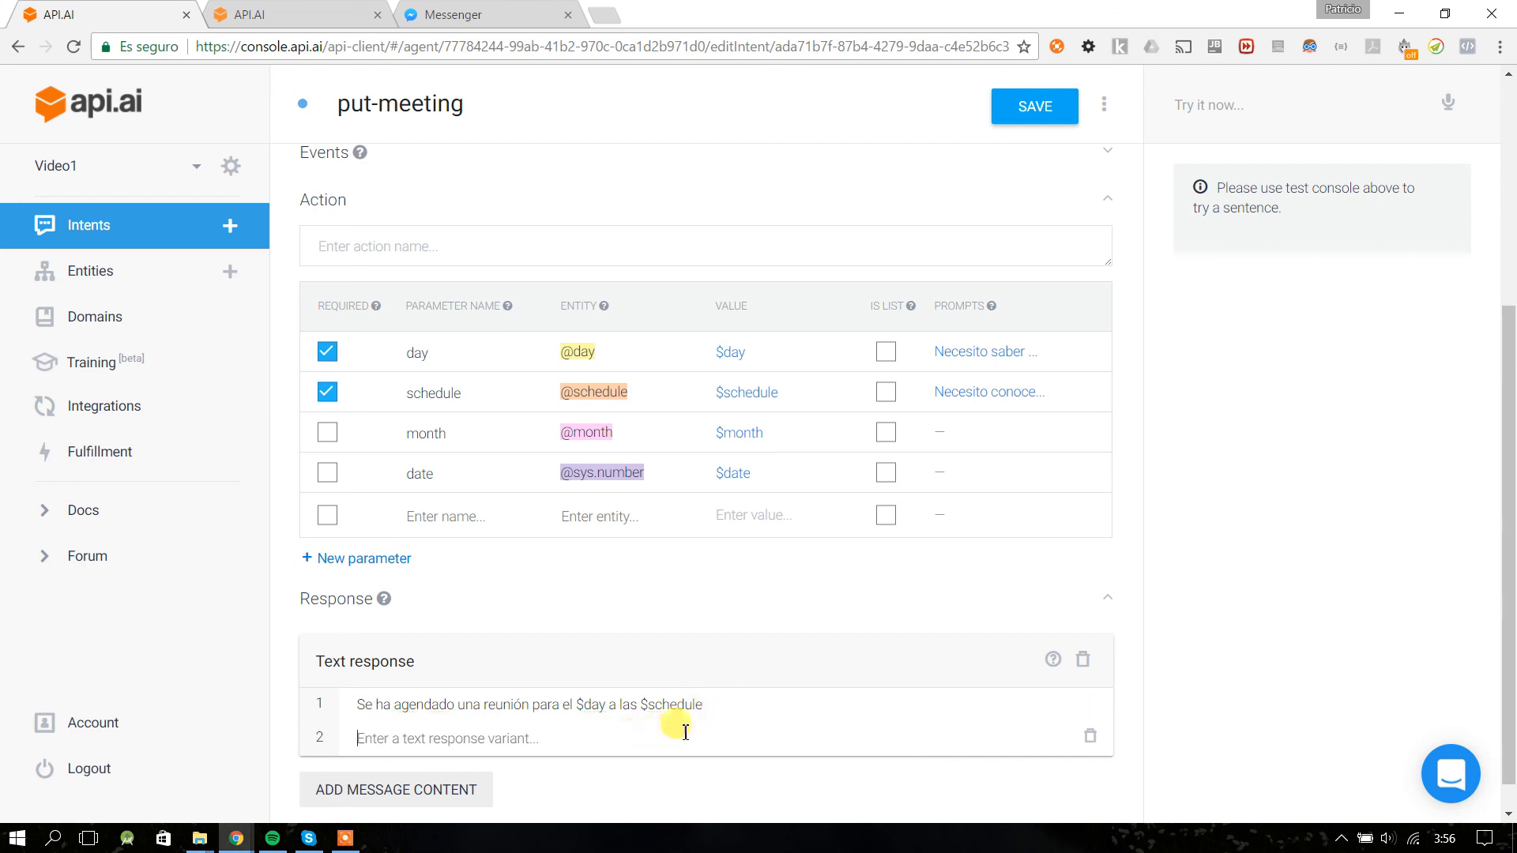
{"action": "left_click_drag", "start_coordinate": [749, 714], "coordinate": [355, 706]}
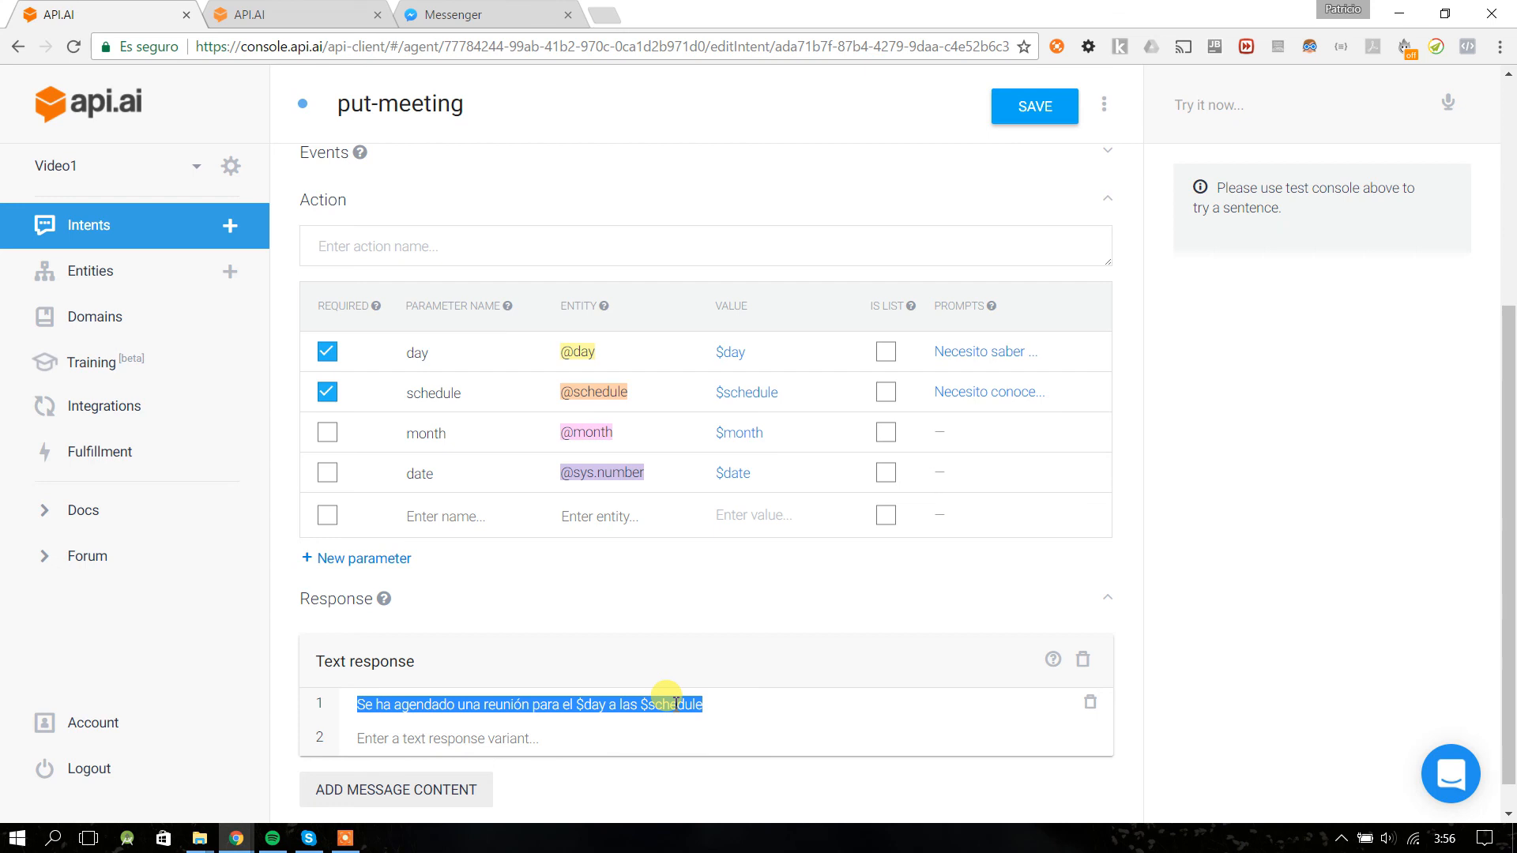
{"action": "left_click", "coordinate": [759, 705]}
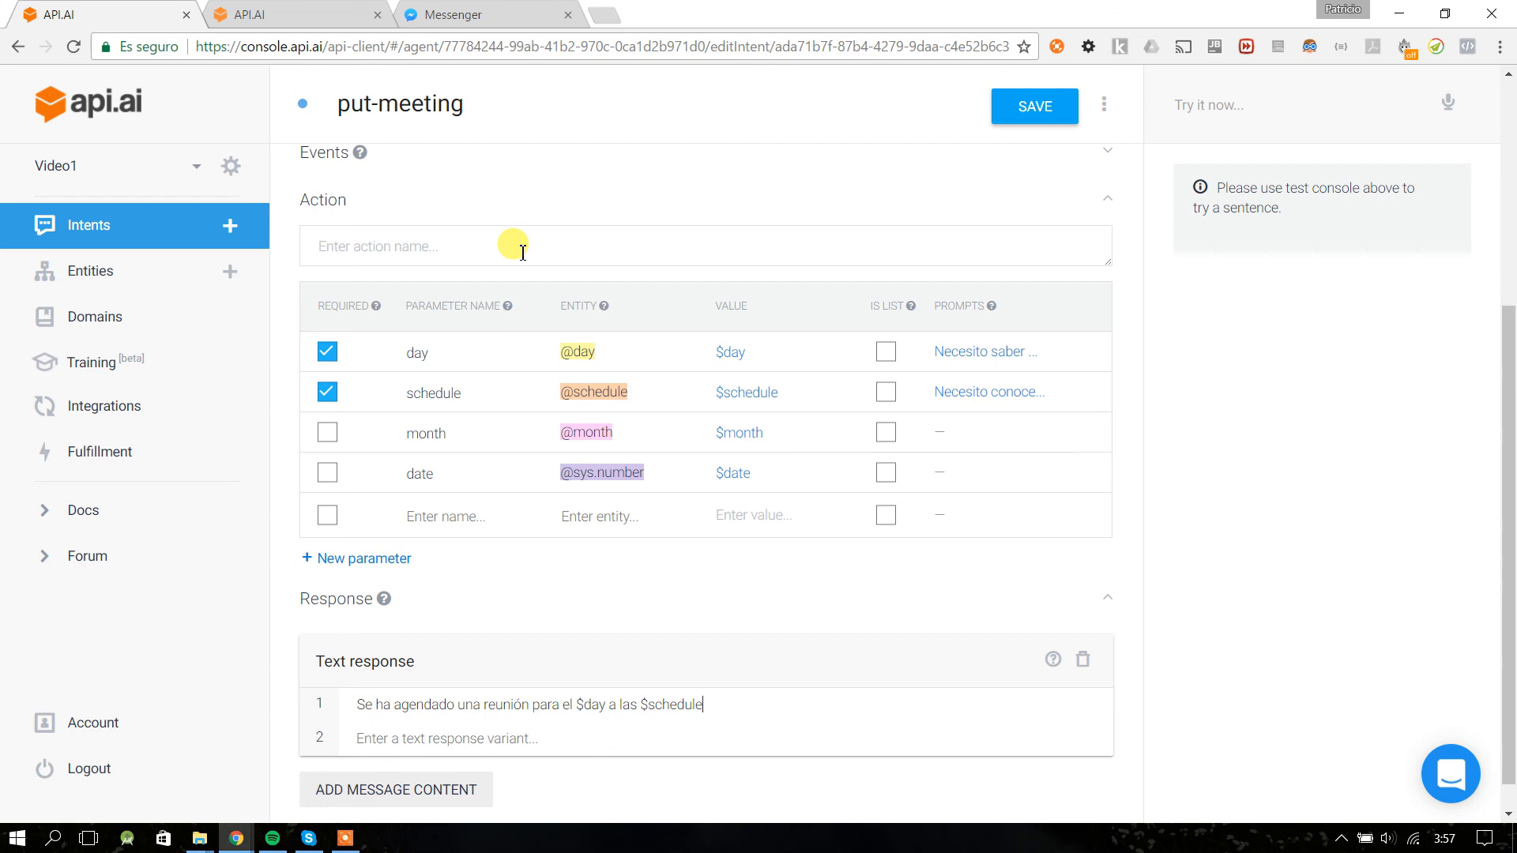
- Mark the day and month parameters as lists and save the put-meeting intent
{"action": "left_click", "coordinate": [728, 708]}
{"action": "left_click", "coordinate": [887, 352]}
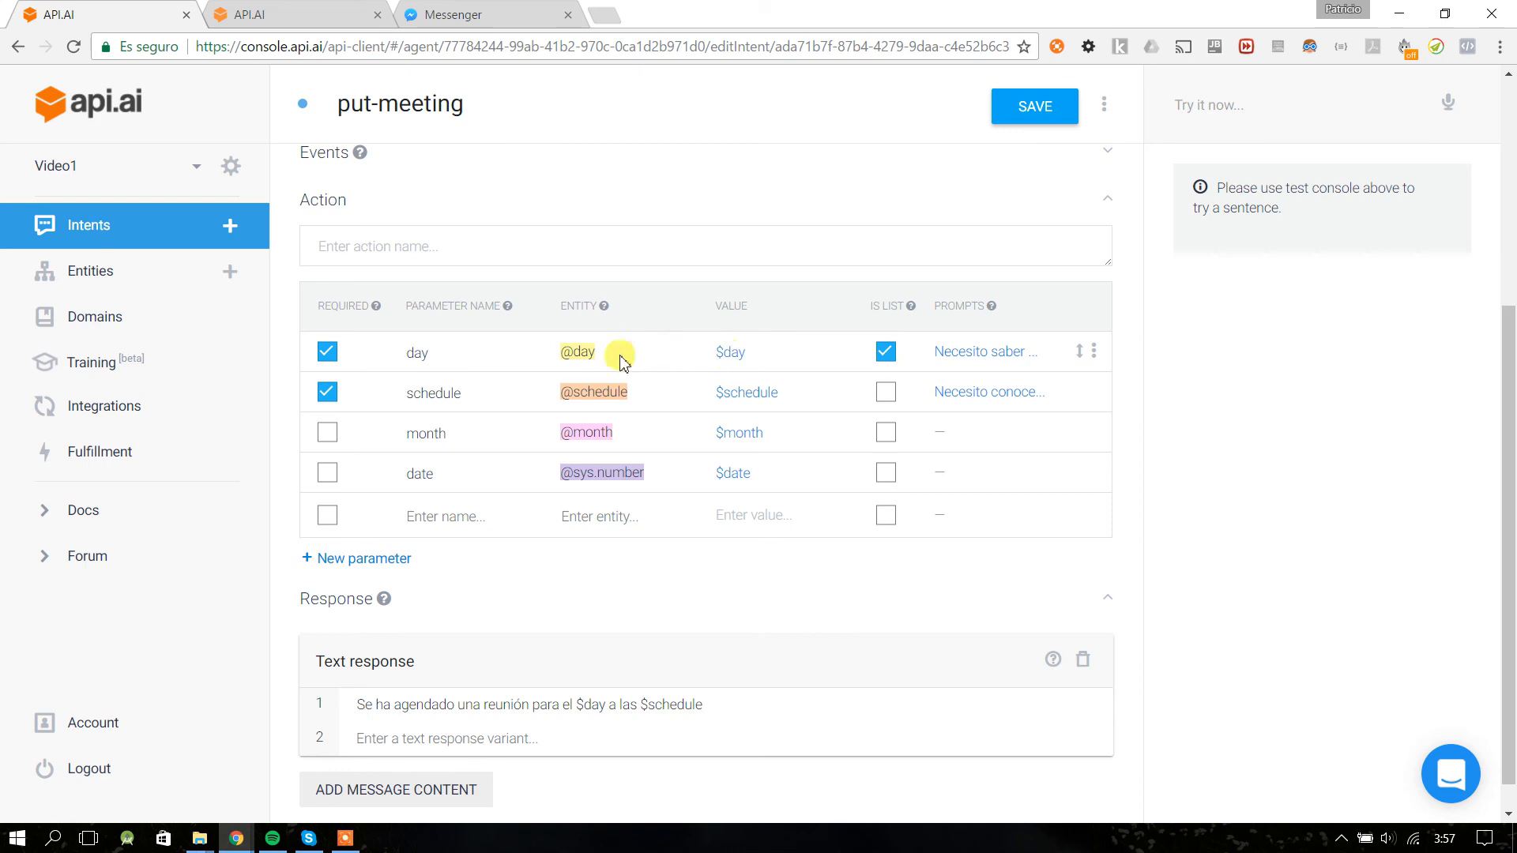
{"action": "left_click", "coordinate": [886, 433]}
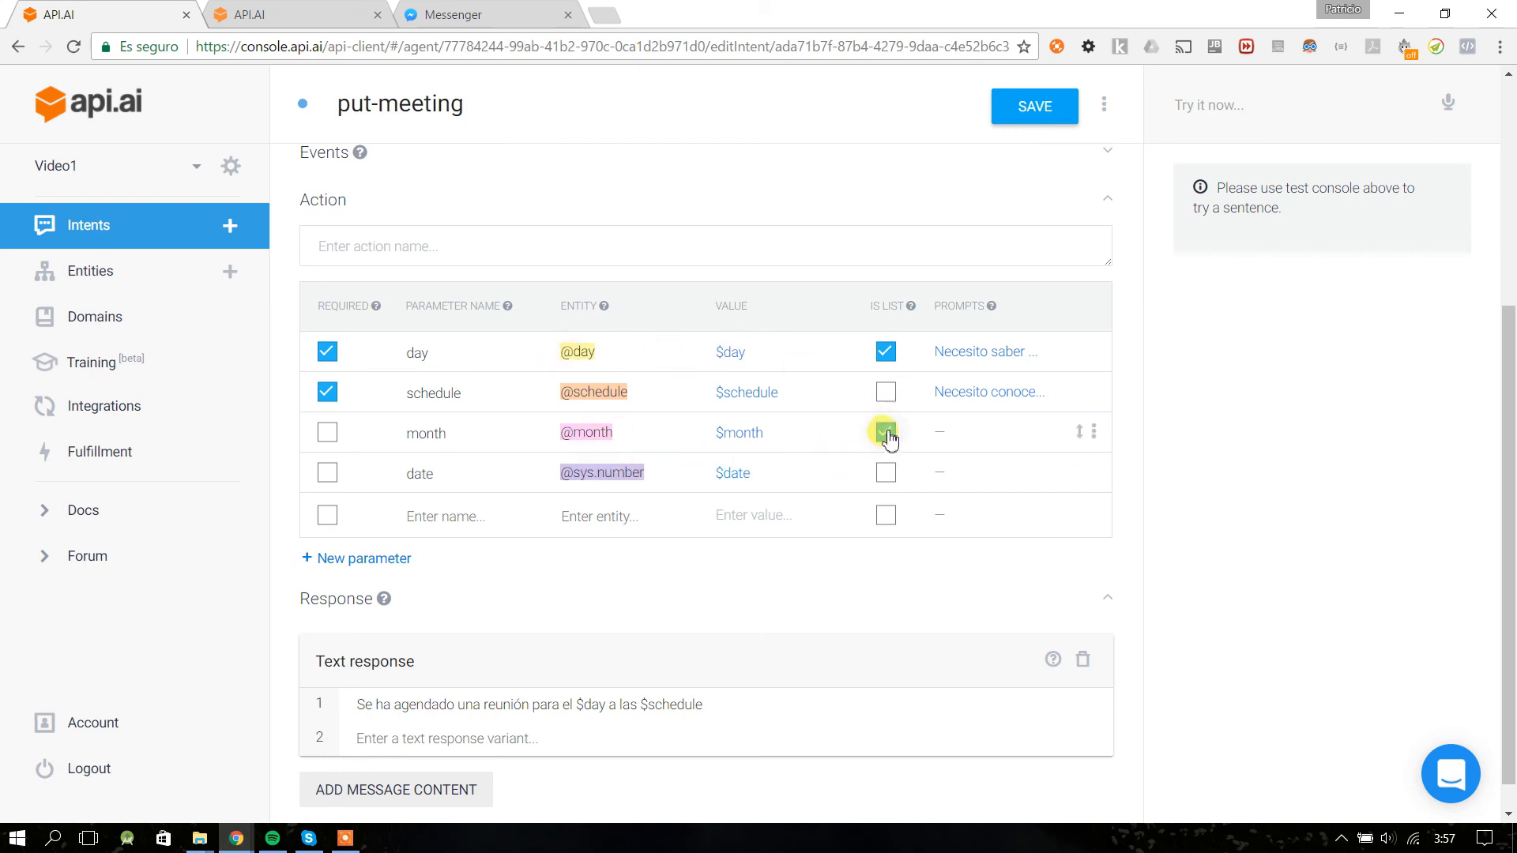
{"action": "left_click", "coordinate": [1035, 108]}
- Review the parameter settings and text response of the put-meeting intent and save it again
{"action": "mouse_move", "coordinate": [913, 313]}
{"action": "scroll", "coordinate": [711, 348], "scroll_direction": "up", "scroll_amount": 4}
{"action": "scroll", "coordinate": [672, 339], "scroll_direction": "down", "scroll_amount": 2}
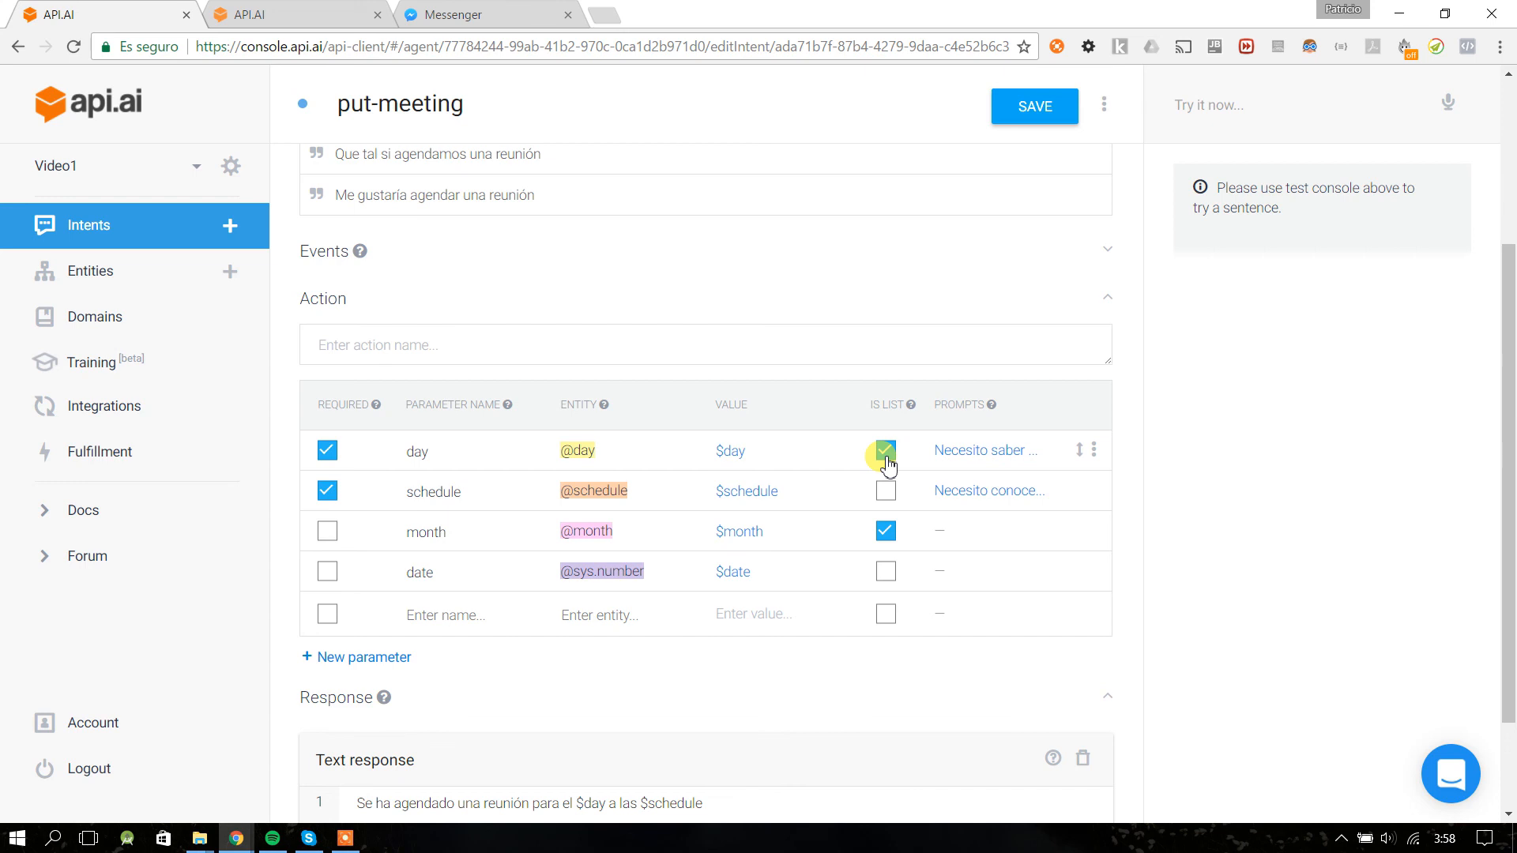
{"action": "scroll", "coordinate": [886, 462], "scroll_direction": "down", "scroll_amount": 2}
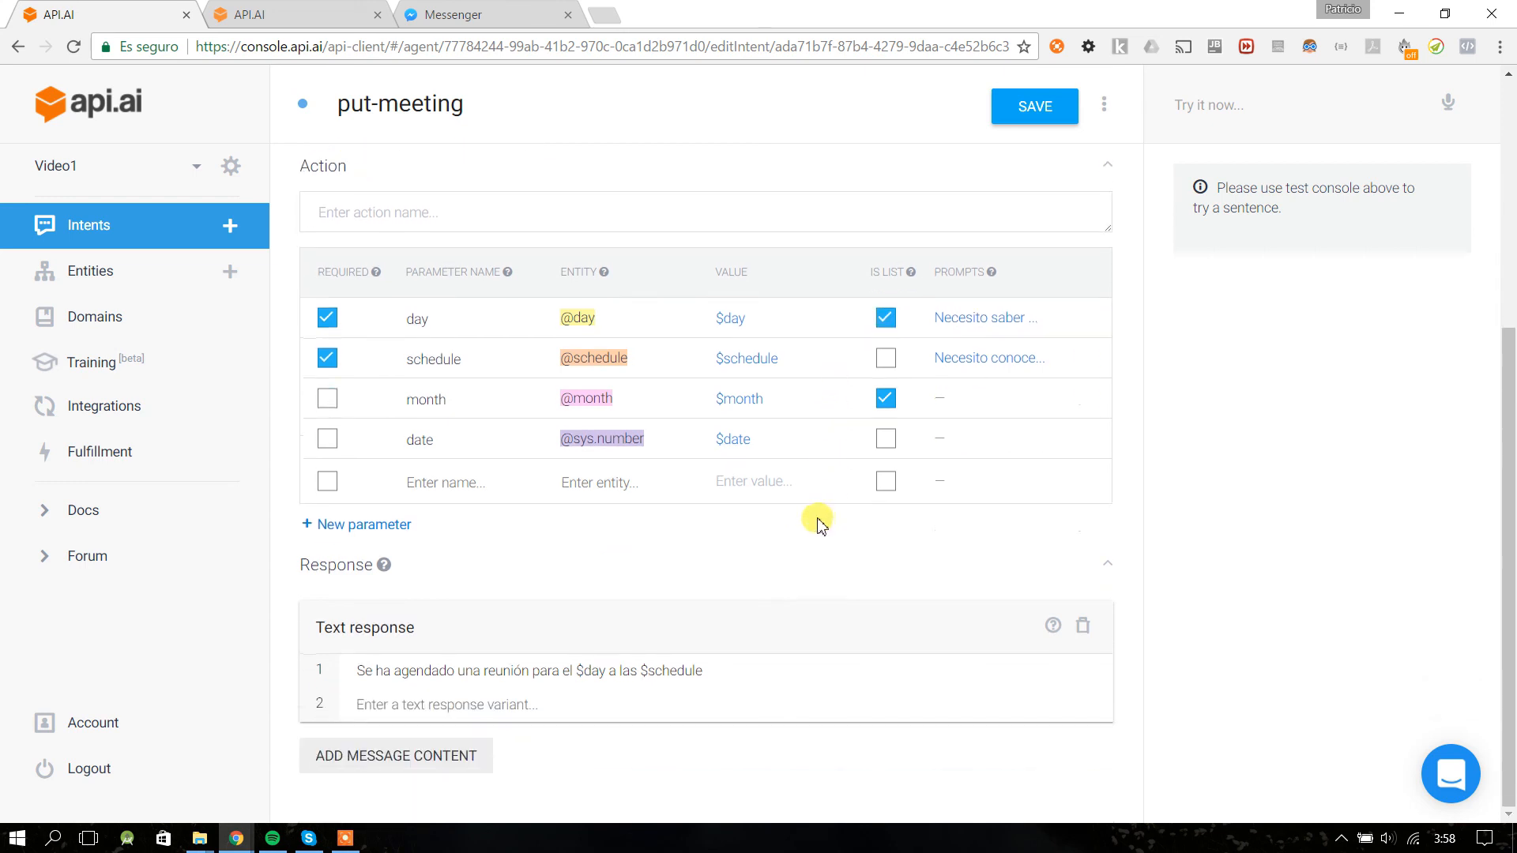
{"action": "left_click_drag", "start_coordinate": [370, 672], "coordinate": [545, 671]}
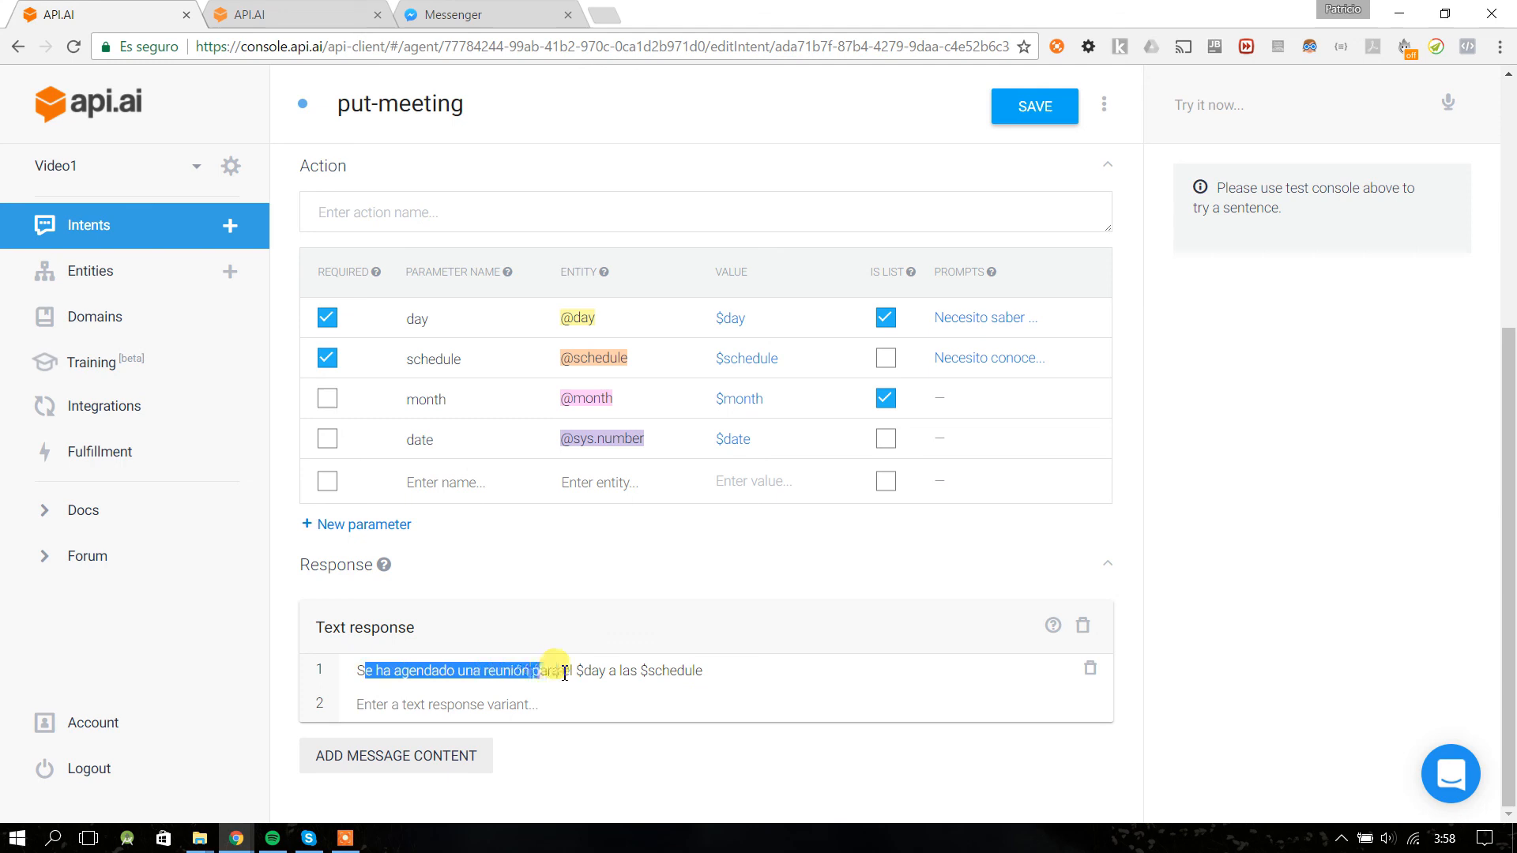
{"action": "left_click", "coordinate": [692, 671]}
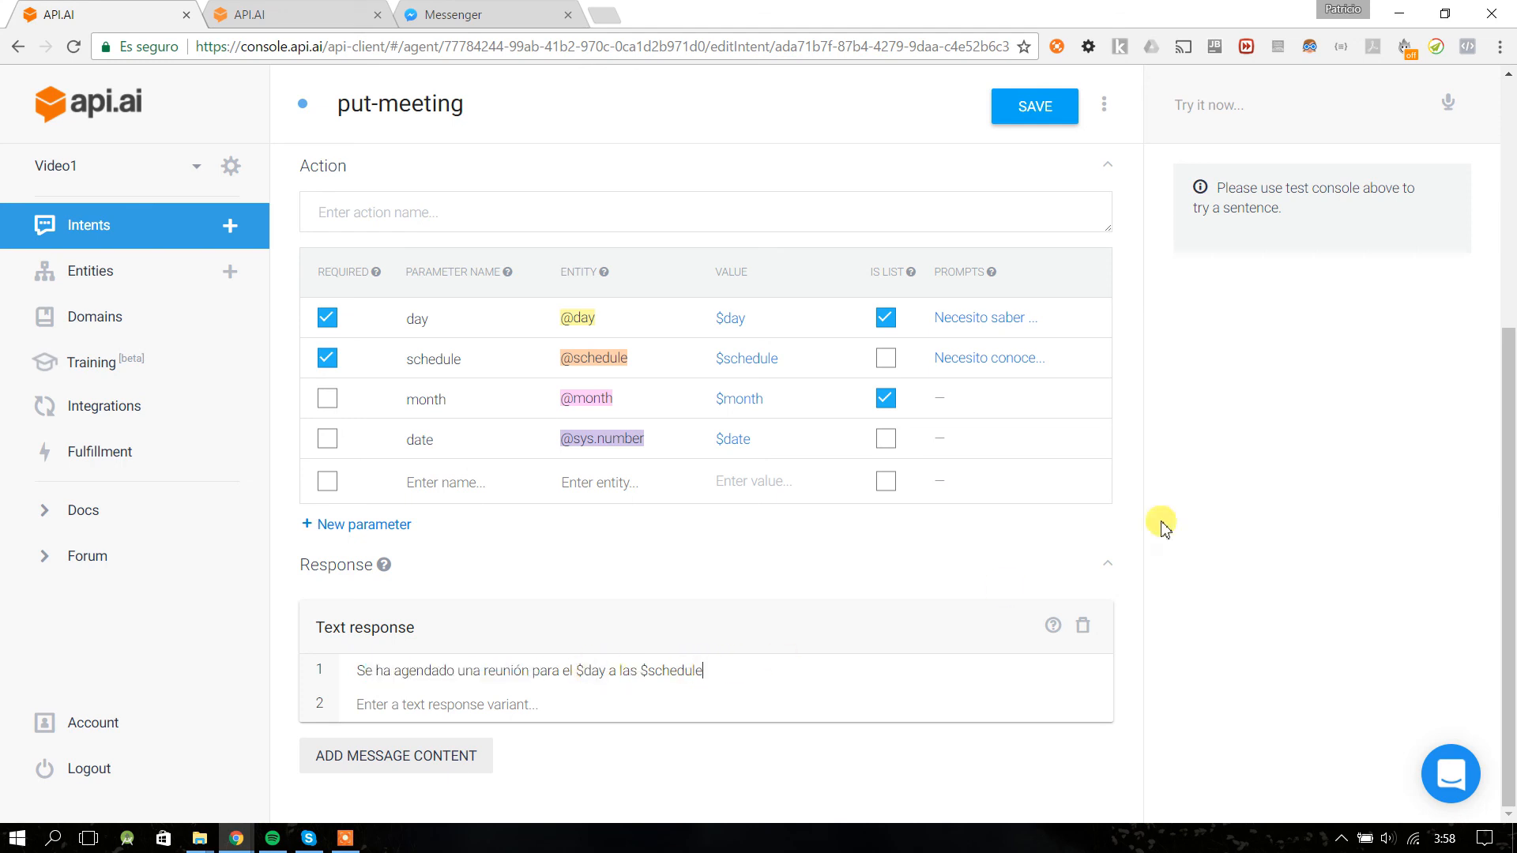
{"action": "left_click", "coordinate": [1029, 113]}
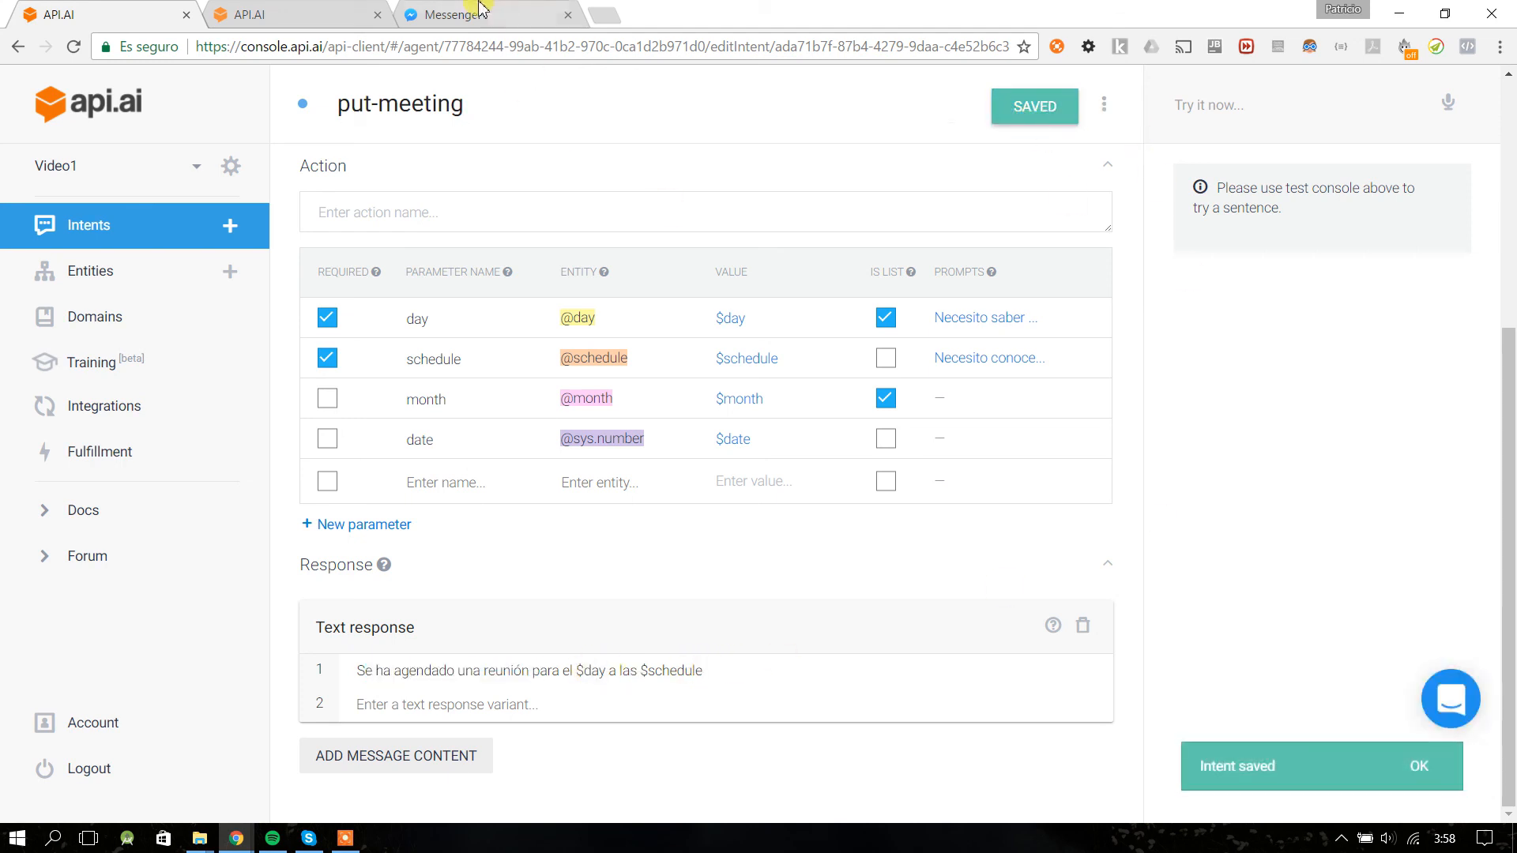
- Switch to Messenger, send "Quiero reunión para el martes a las 6pm" to the Desarrolladores ChatBots bot and review the day and time in its reply
{"action": "scroll", "coordinate": [474, 188], "scroll_direction": "up", "scroll_amount": 5}
{"action": "left_click", "coordinate": [441, 10]}
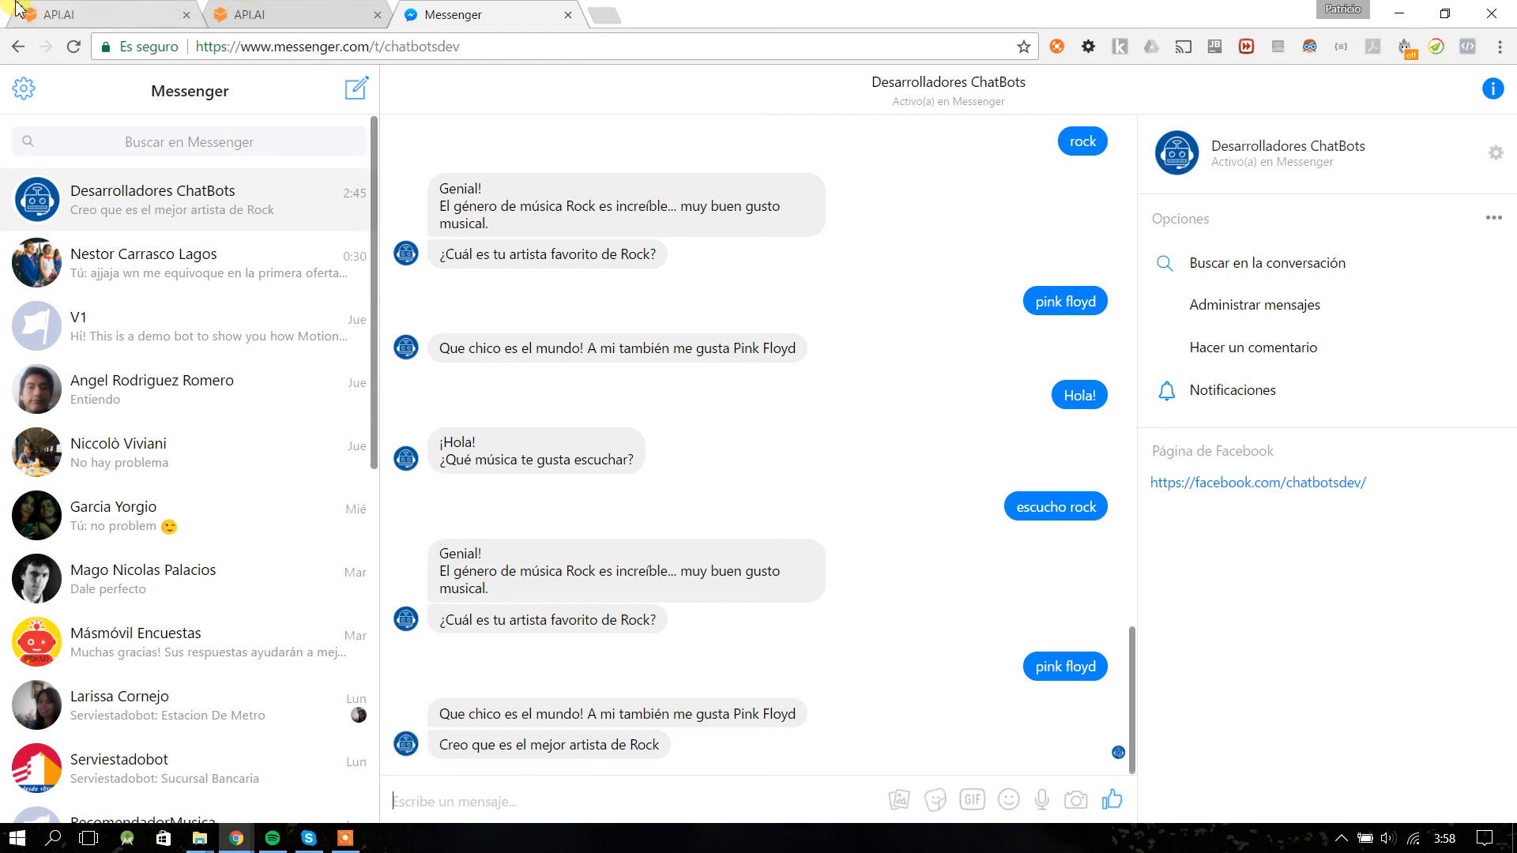
{"action": "left_click", "coordinate": [148, 10]}
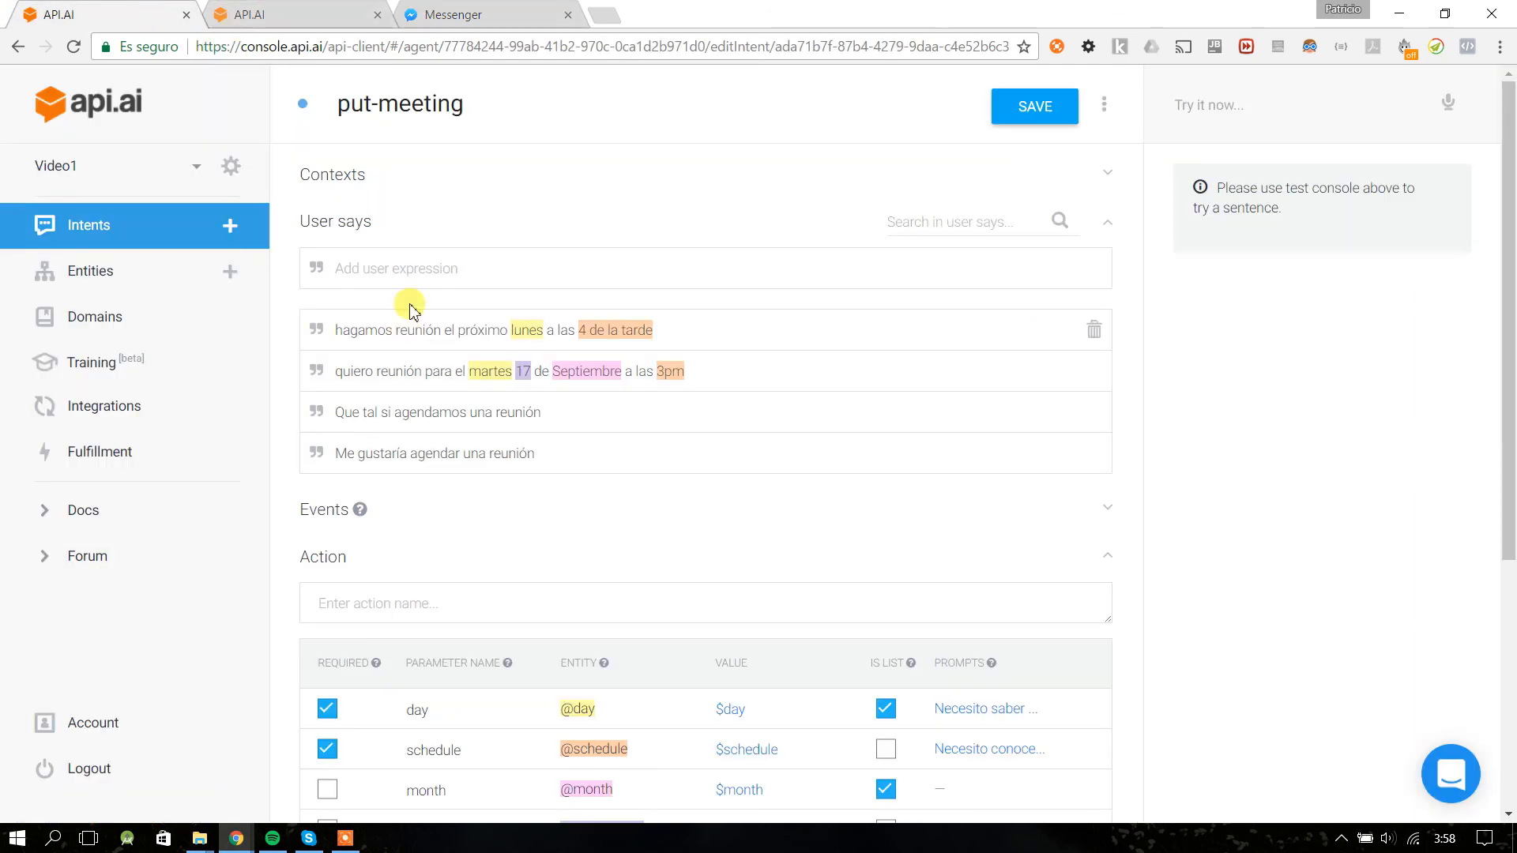
{"action": "left_click", "coordinate": [444, 11]}
{"action": "type", "text": "Quiero reunión para el martes a las 6"}
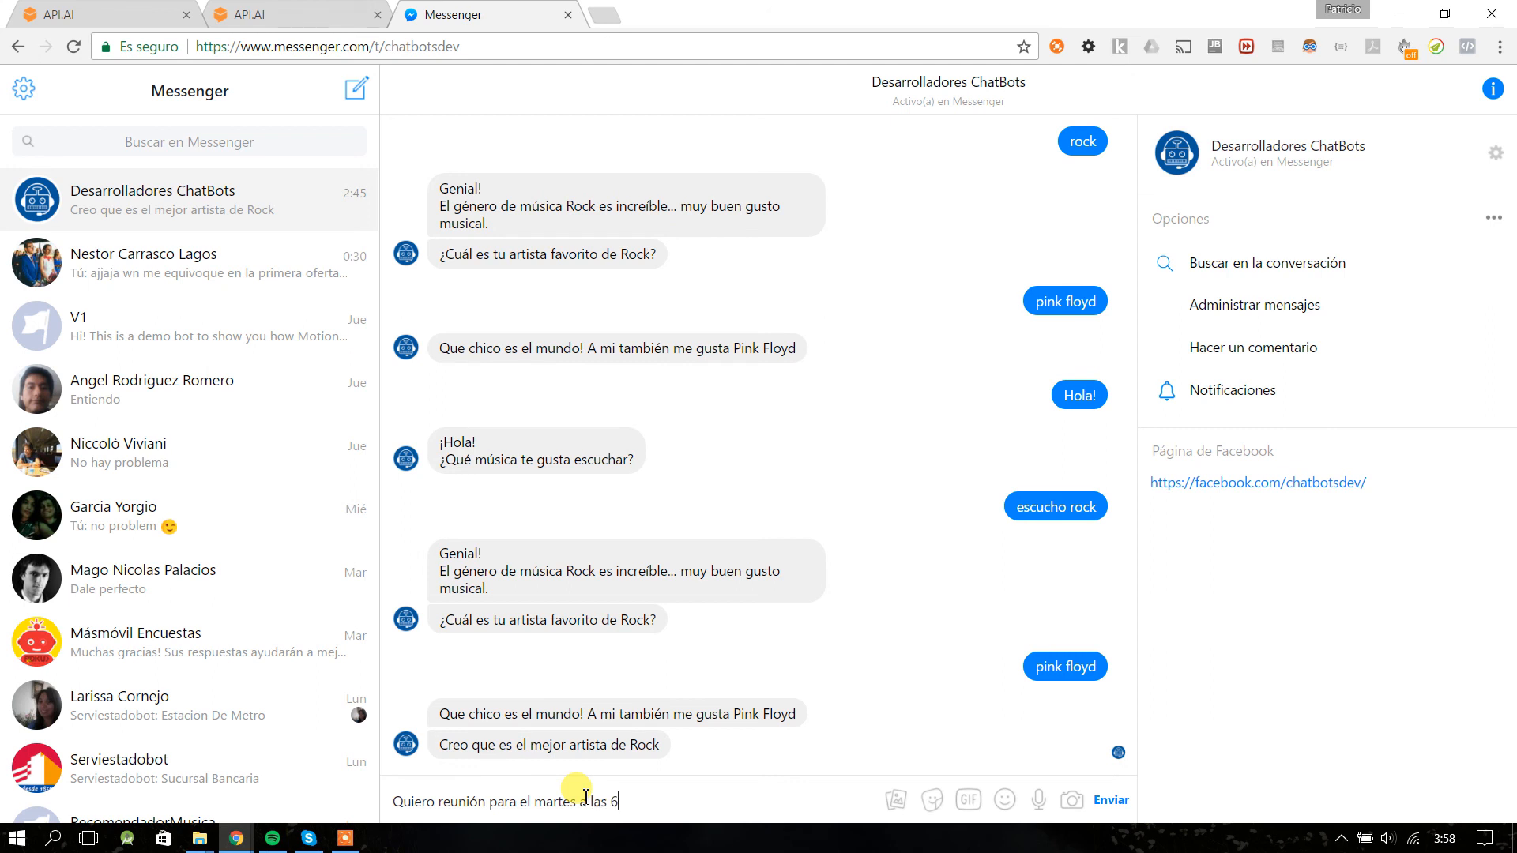
{"action": "type", "text": "pm"}
{"action": "key", "text": "Return"}
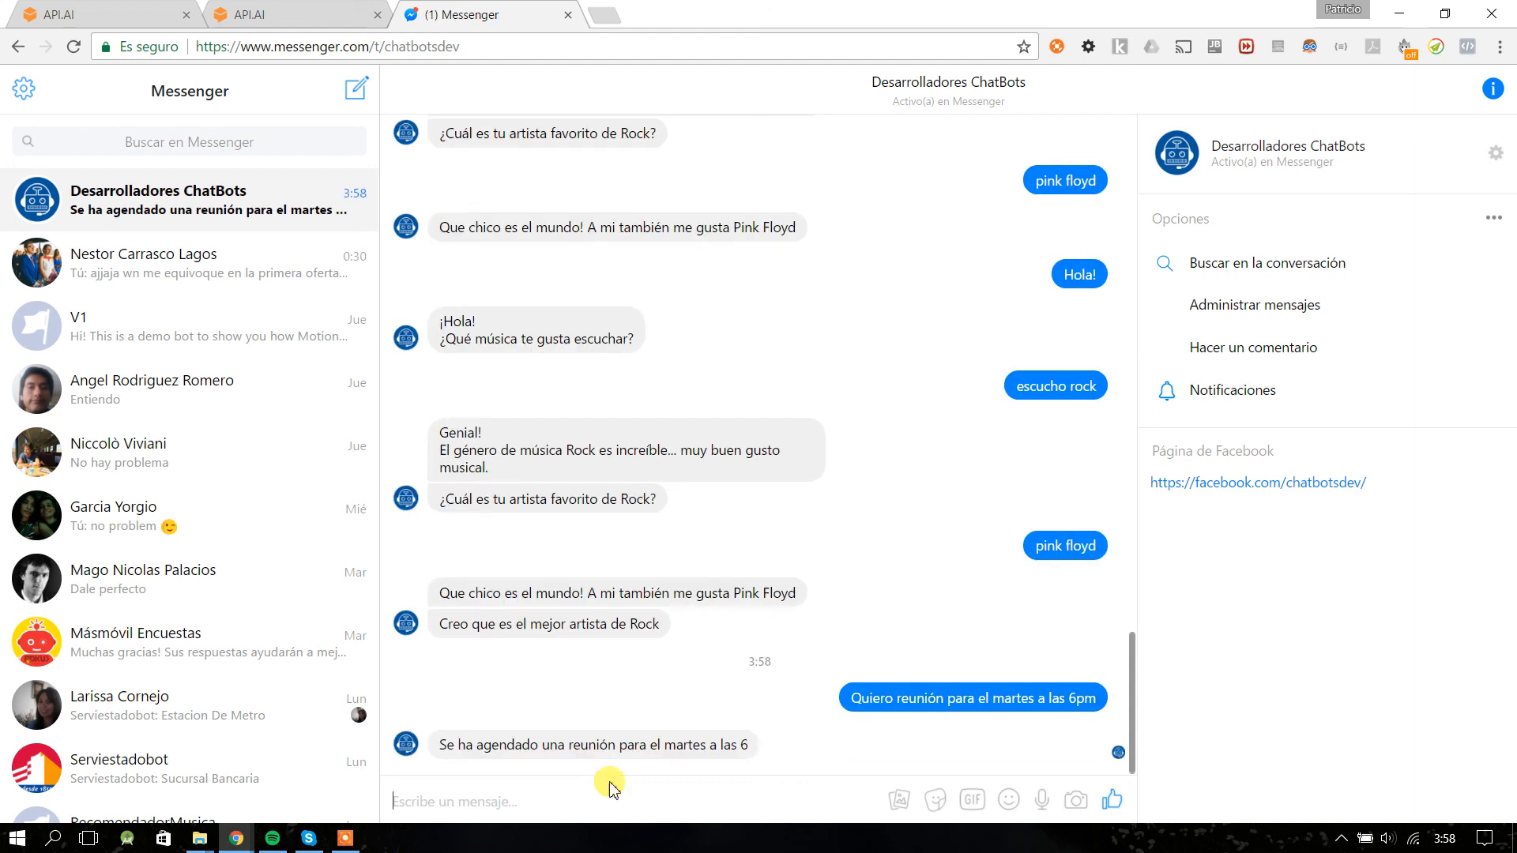
{"action": "left_click_drag", "start_coordinate": [749, 748], "coordinate": [616, 747]}
{"action": "left_click", "coordinate": [620, 747]}
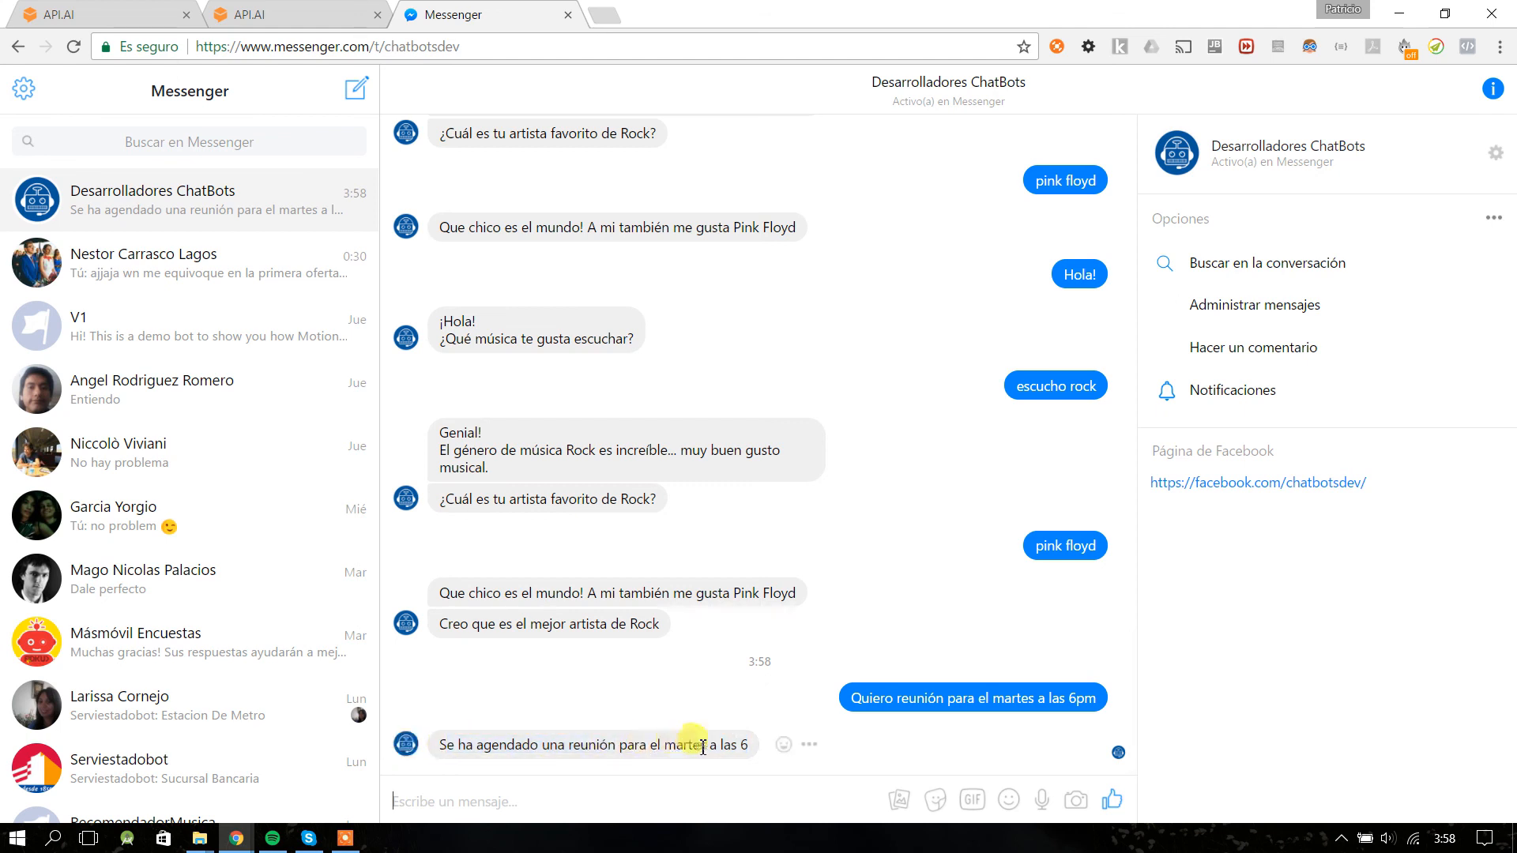
- Send "hagamos una reunión para el martes" without an hour and examine how the bot replies
{"action": "left_click", "coordinate": [613, 796]}
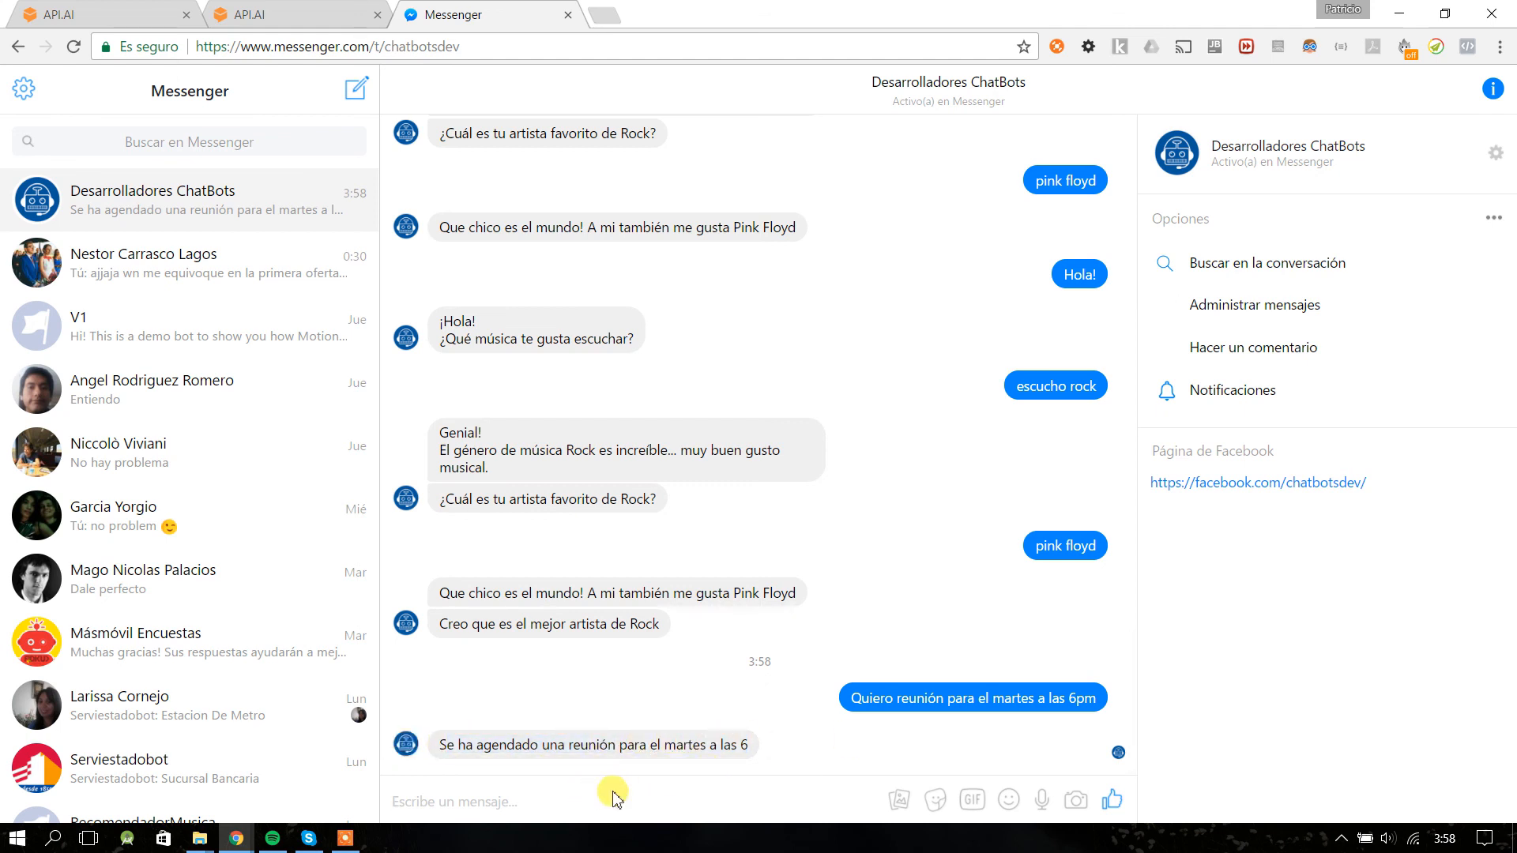
{"action": "type", "text": "Quiero"}
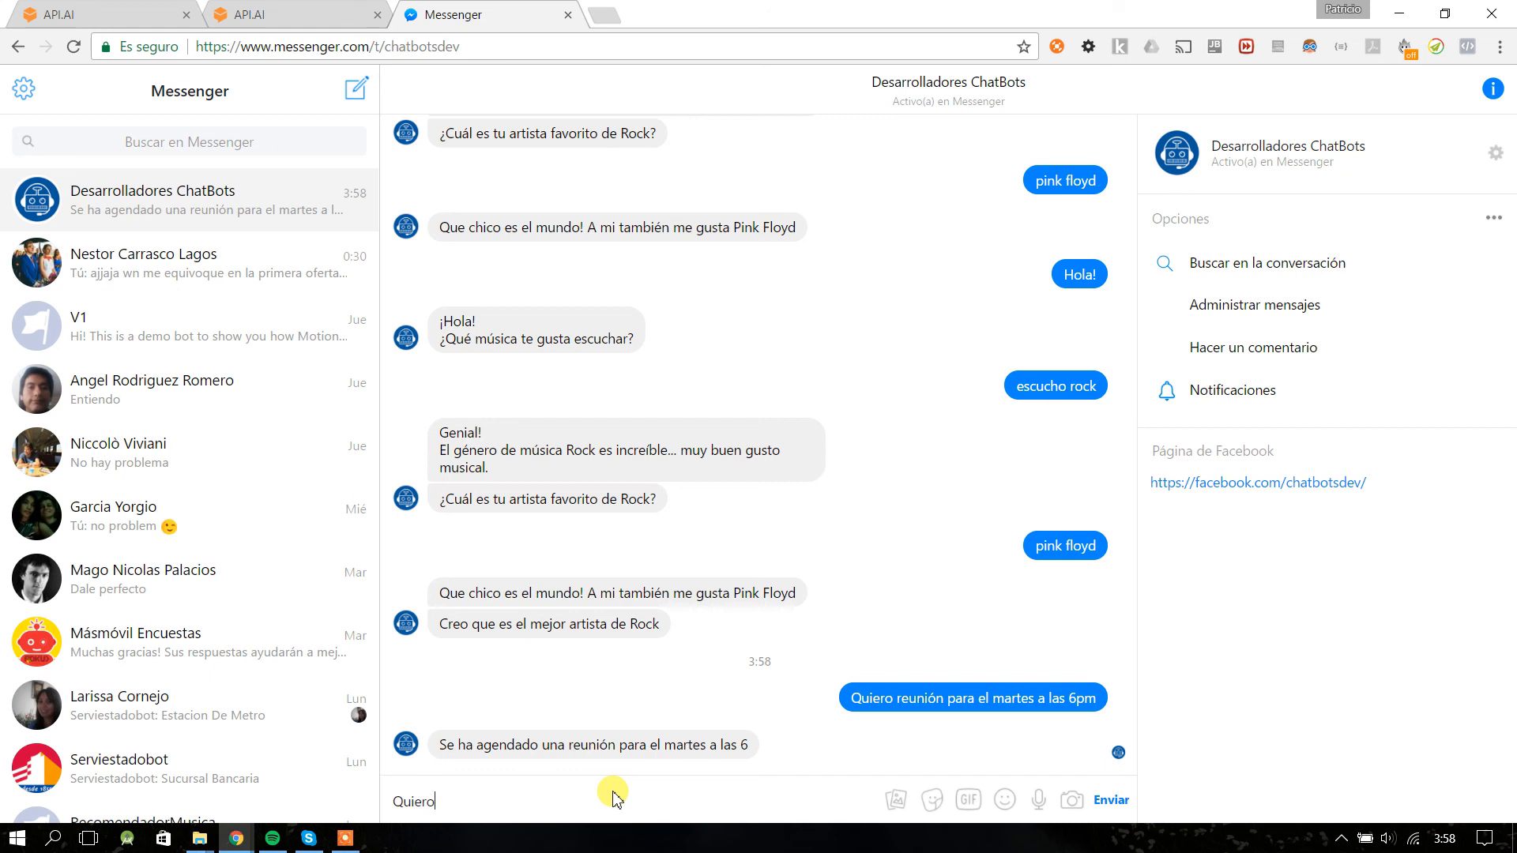
{"action": "key", "text": "BackSpace"}
{"action": "key", "text": "BackSpace"}
{"action": "type", "text": "hagamos una reunión para el marte"}
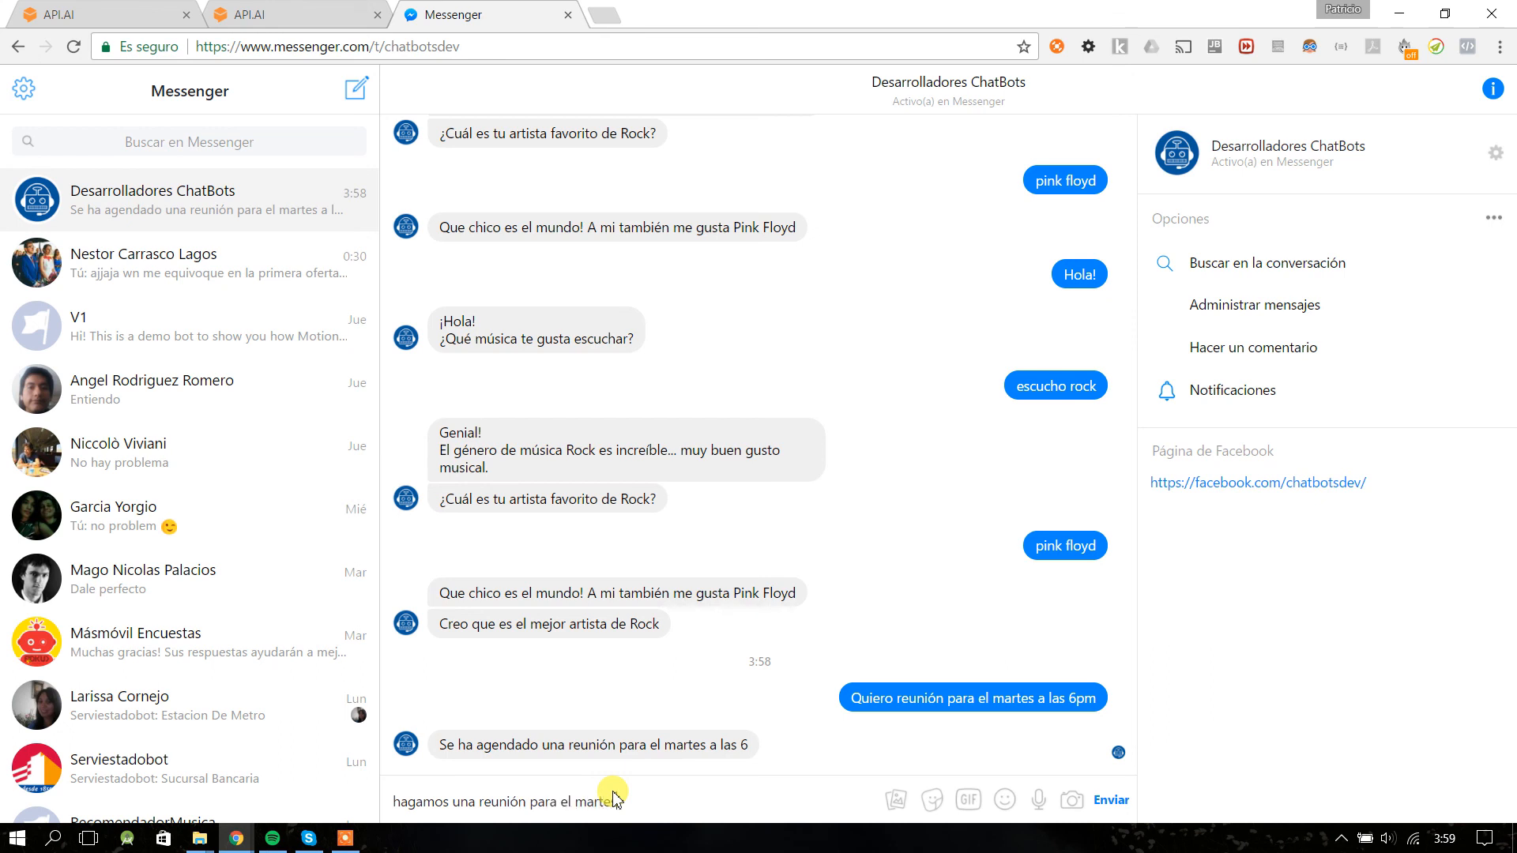
{"action": "key", "text": "Return"}
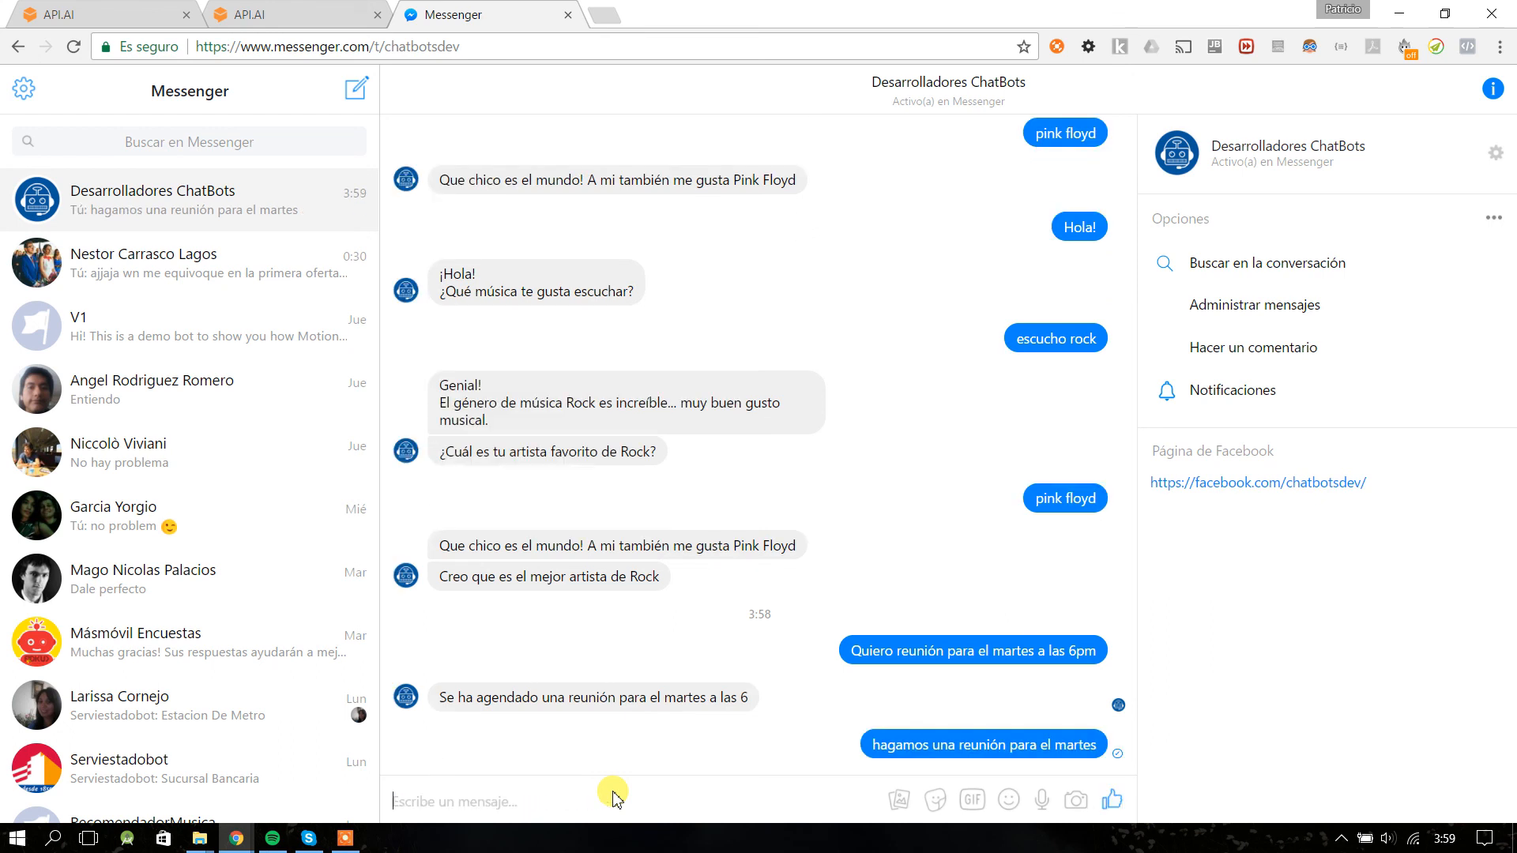
{"action": "left_click_drag", "start_coordinate": [858, 698], "coordinate": [1001, 703]}
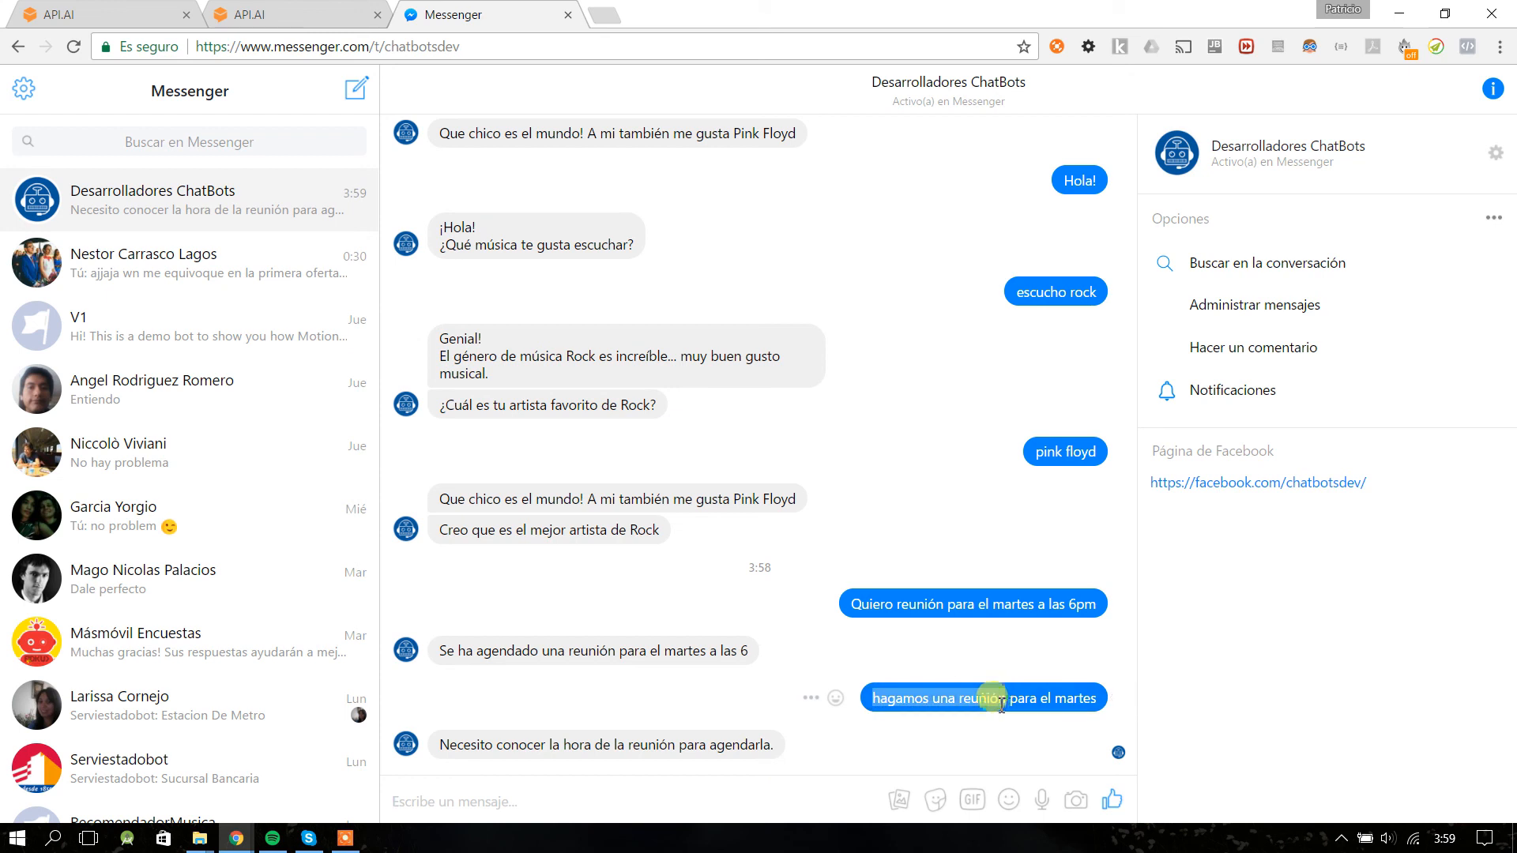
{"action": "left_click_drag", "start_coordinate": [449, 744], "coordinate": [646, 743]}
{"action": "left_click_drag", "start_coordinate": [551, 743], "coordinate": [664, 744]}
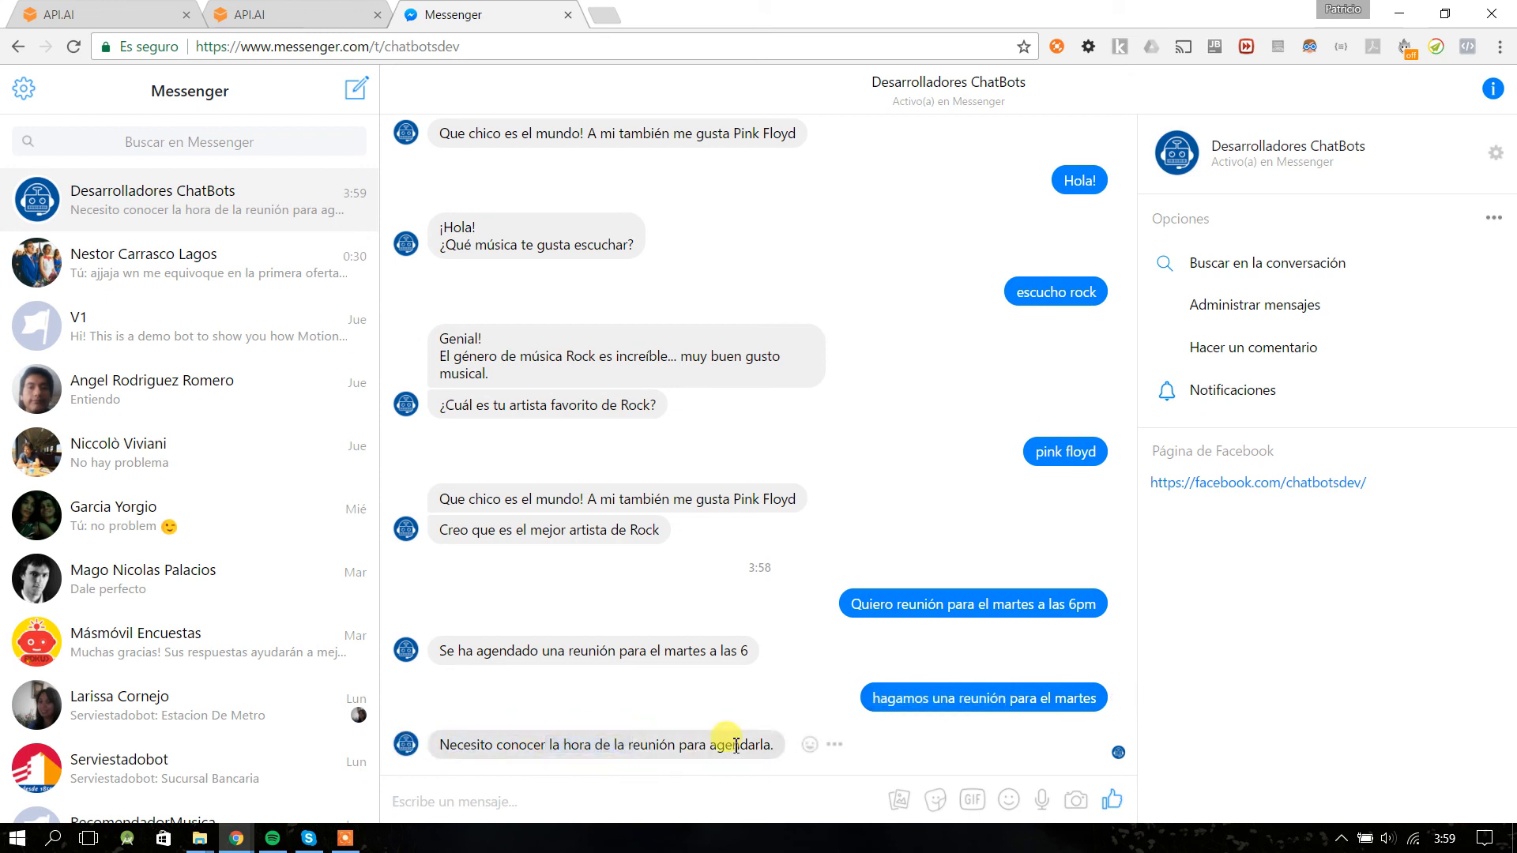
- Answer the bot with "a las 4pm" and compare the time wording in its reply with the message sent
{"action": "left_click", "coordinate": [606, 803]}
{"action": "type", "text": "a las 4pm"}
{"action": "key", "text": "Return"}
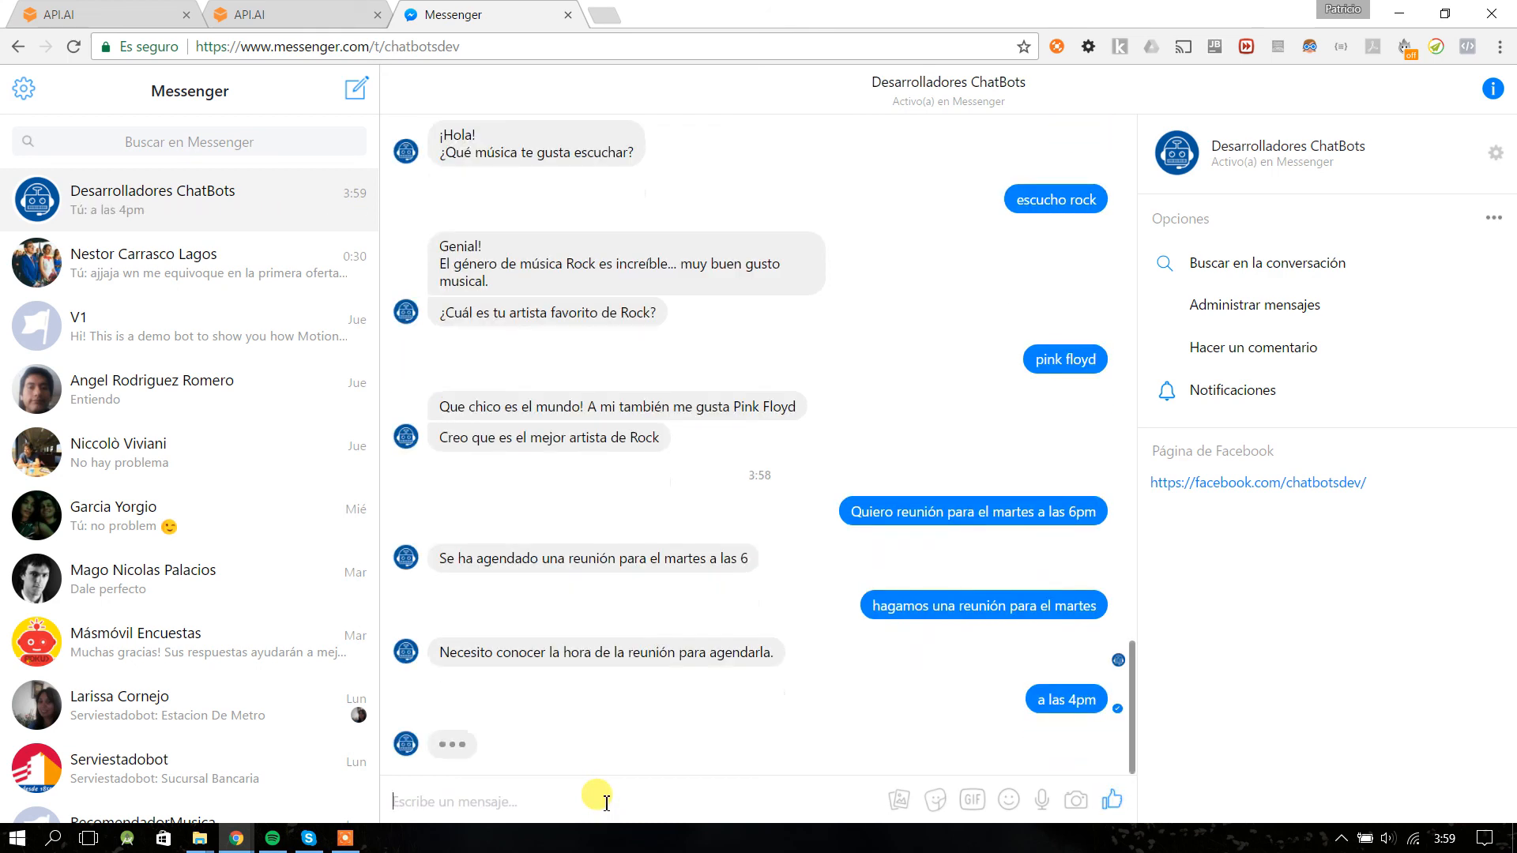
{"action": "left_click_drag", "start_coordinate": [458, 728], "coordinate": [719, 736]}
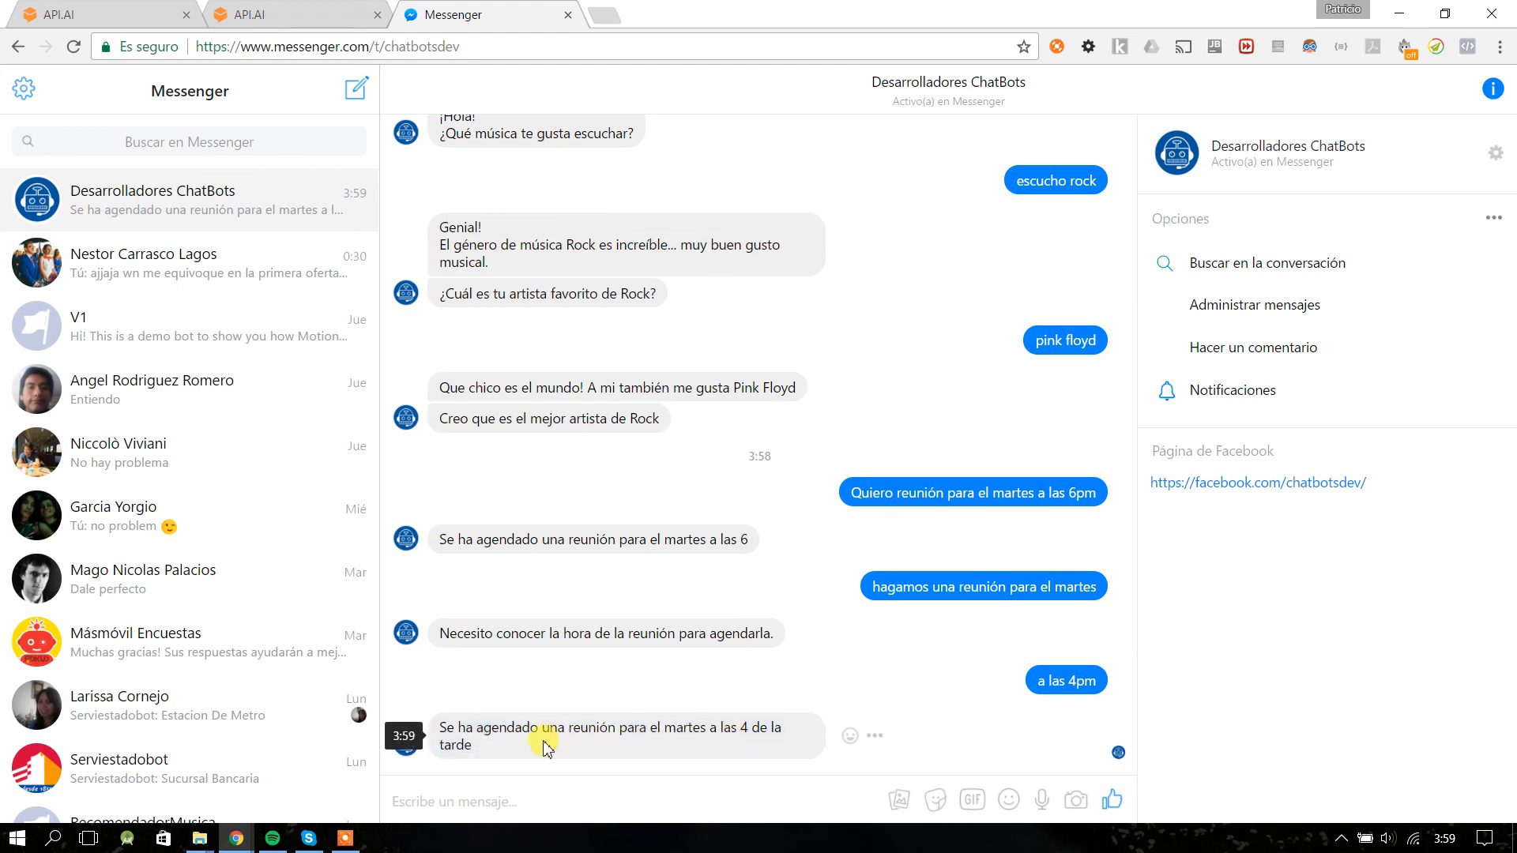
{"action": "left_click", "coordinate": [516, 801]}
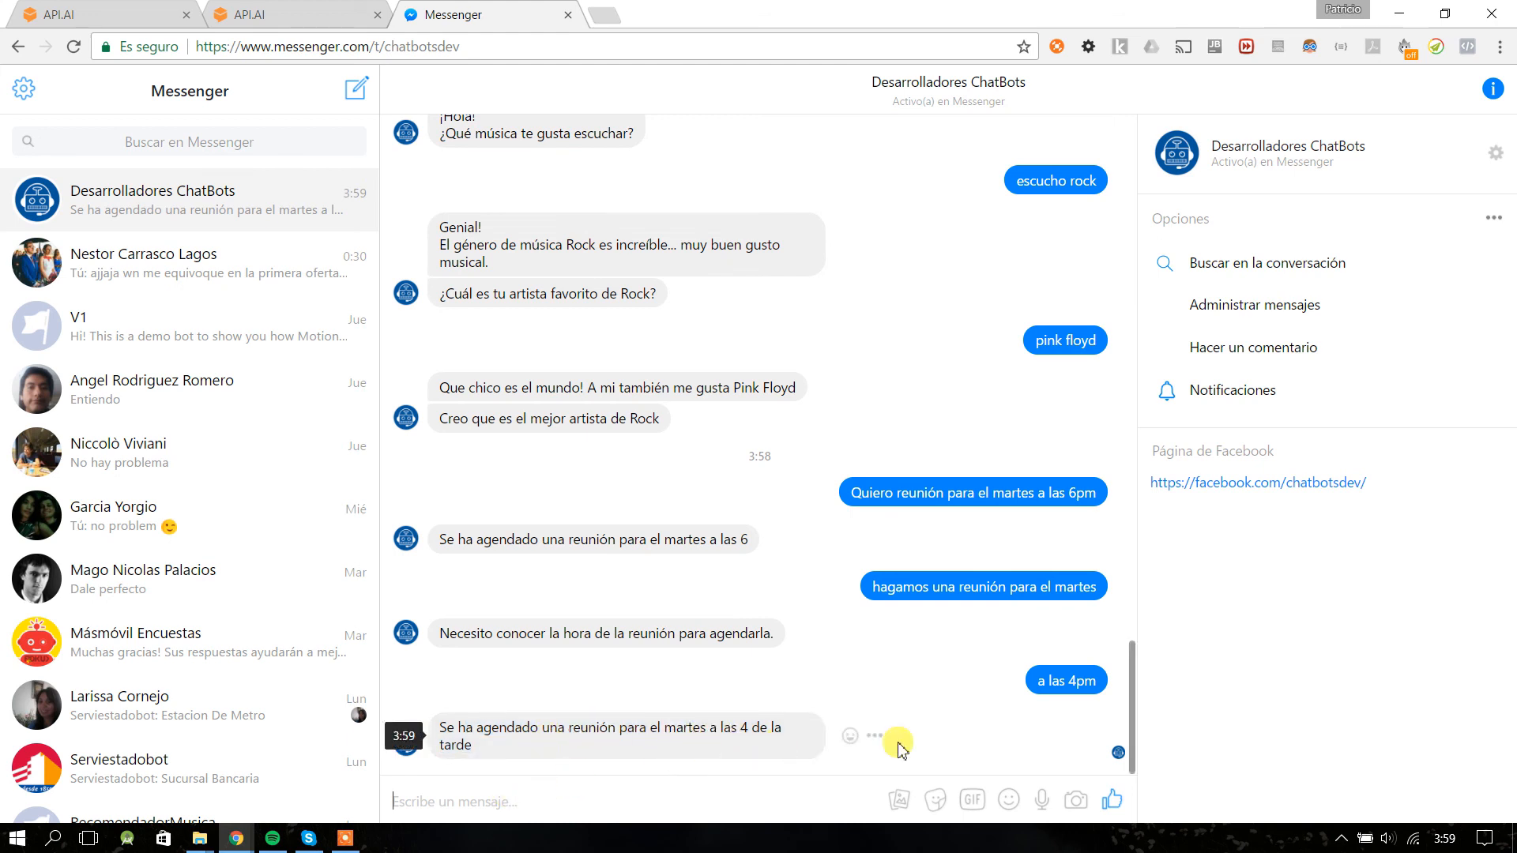
{"action": "left_click_drag", "start_coordinate": [1080, 685], "coordinate": [1100, 689]}
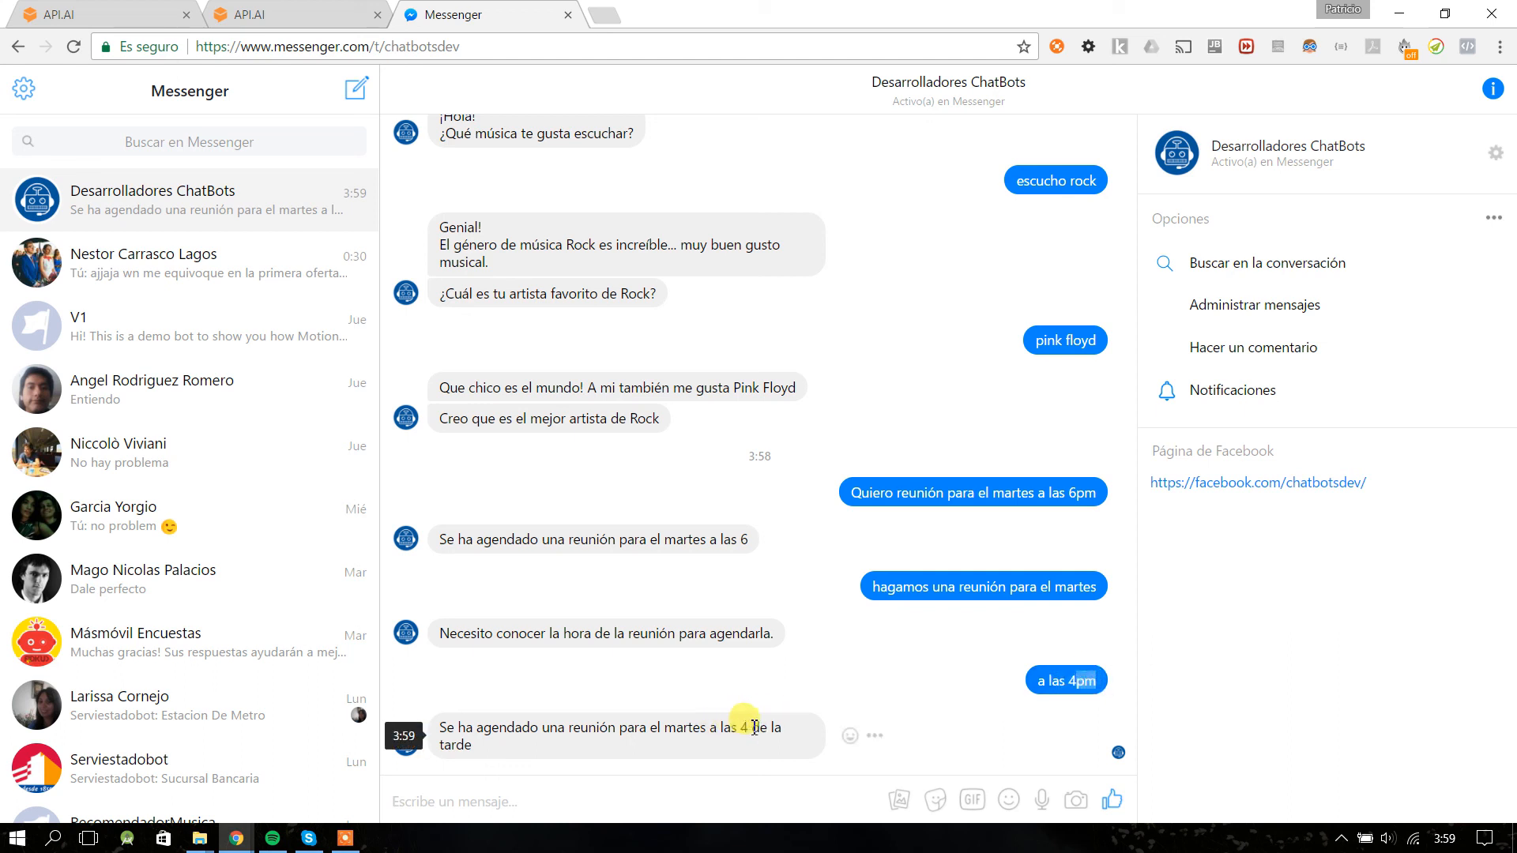
{"action": "left_click_drag", "start_coordinate": [750, 727], "coordinate": [770, 749]}
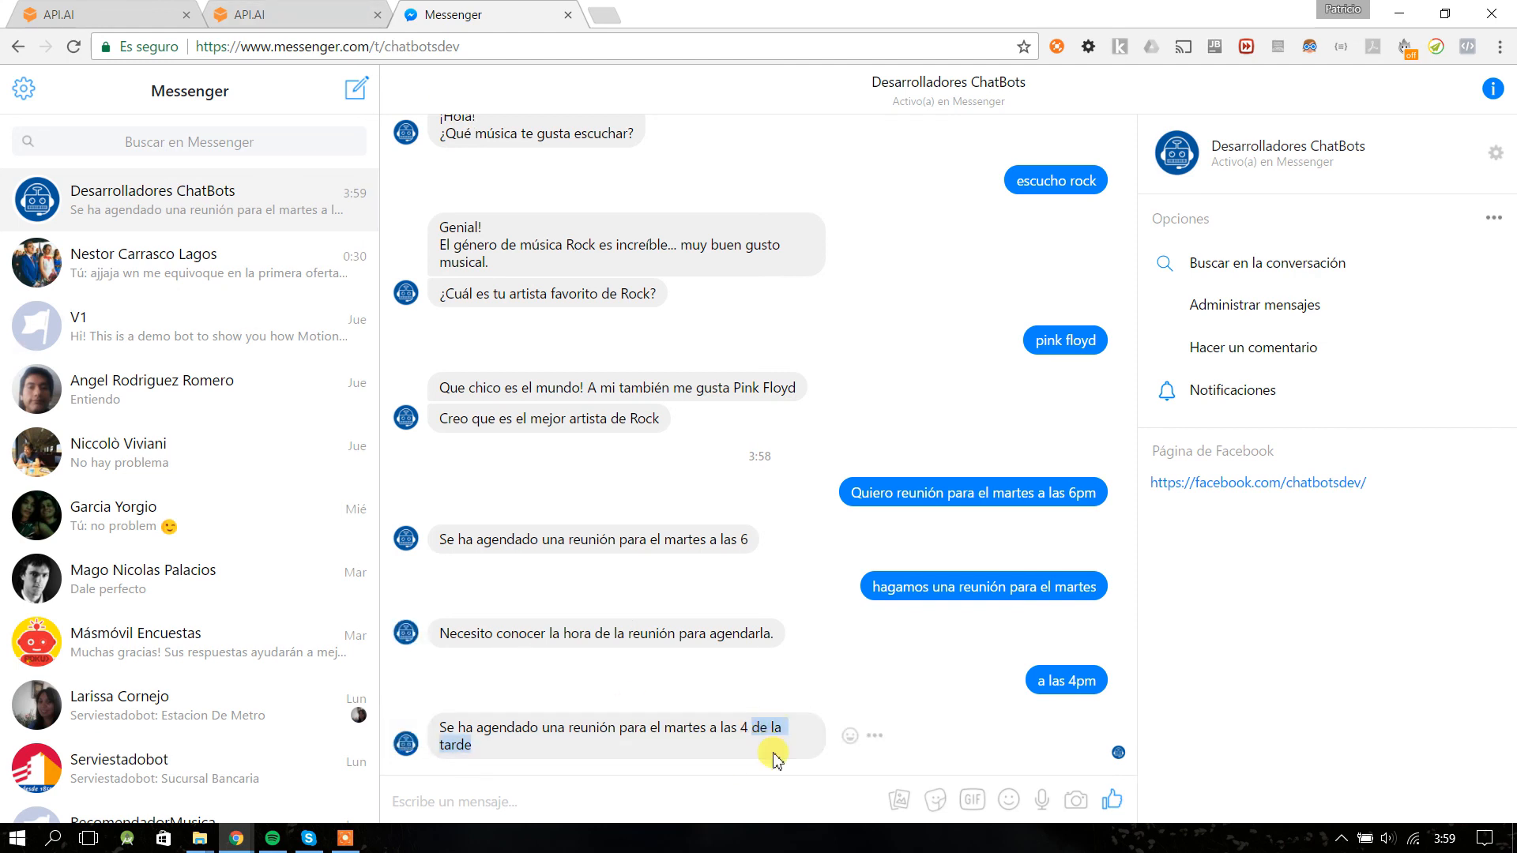
- Switch to API.AI, open the hour entity, examine the "de la tarde" entry with its synonyms and save the entity
{"action": "left_click", "coordinate": [272, 9]}
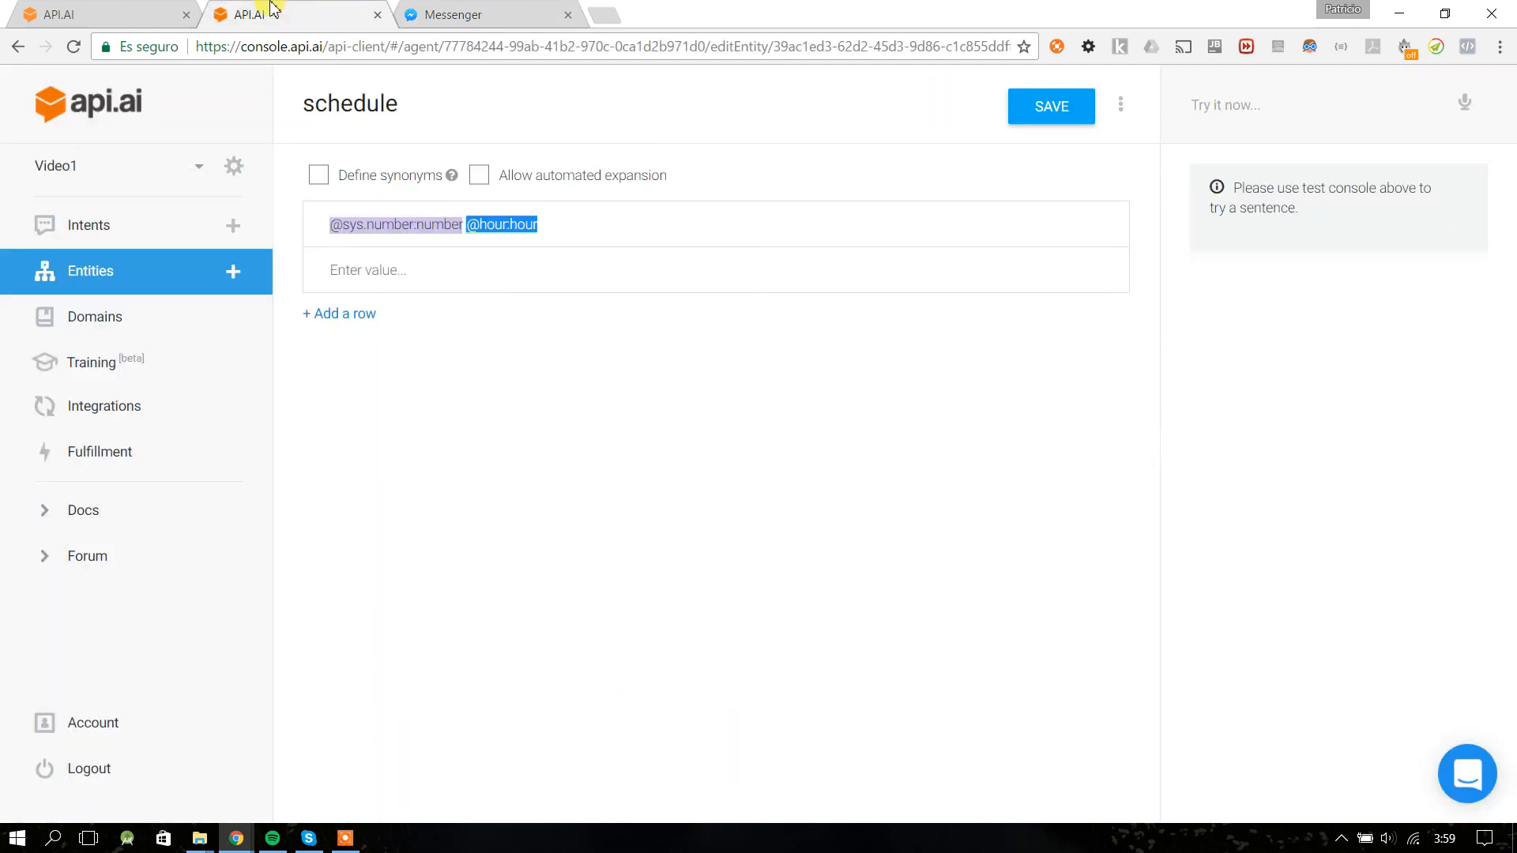
{"action": "left_click", "coordinate": [142, 273]}
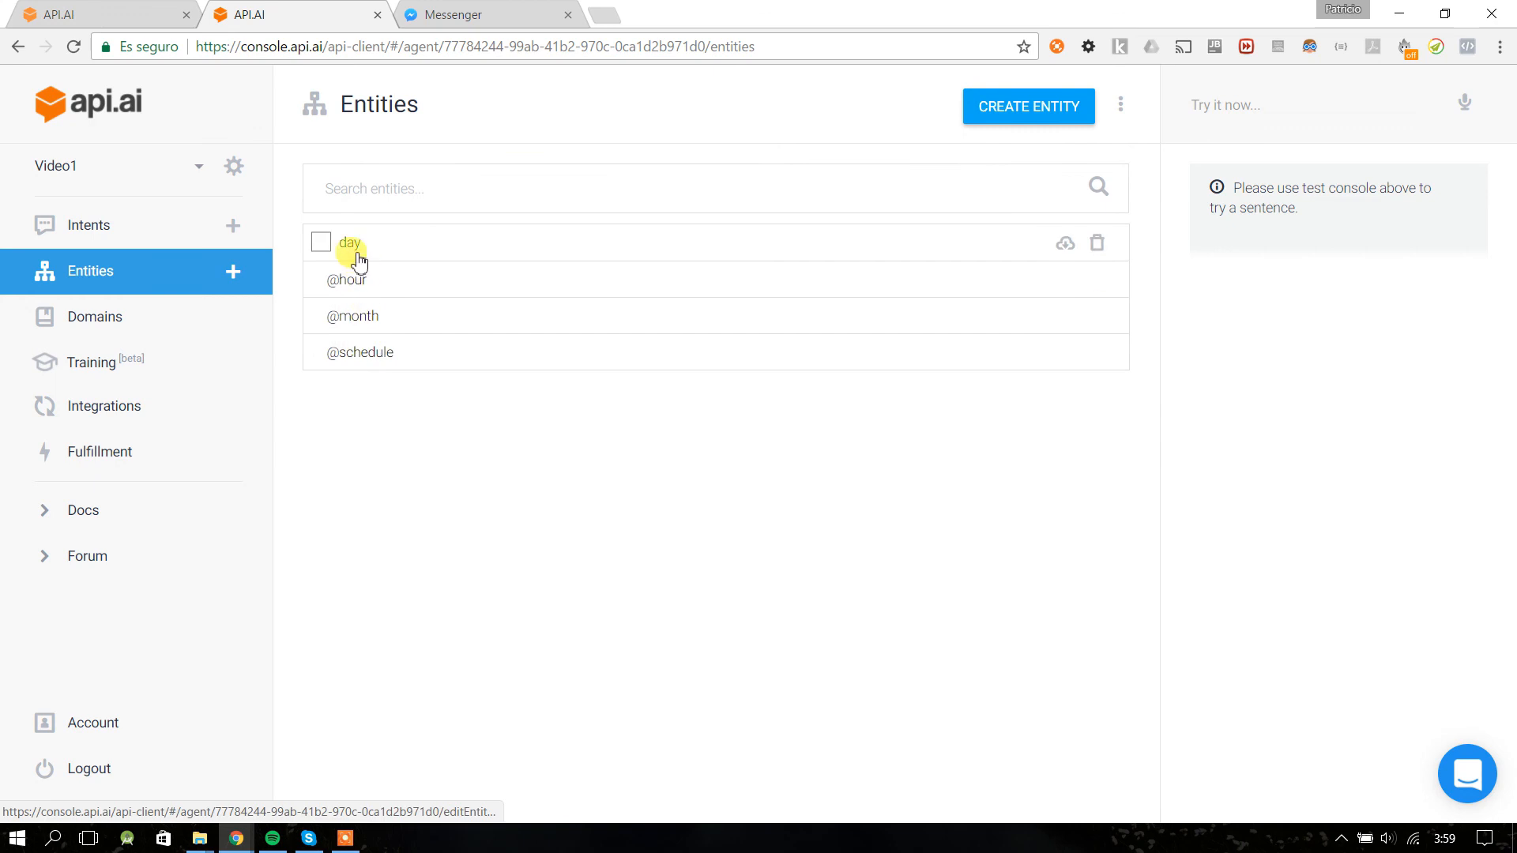
{"action": "left_click", "coordinate": [355, 281]}
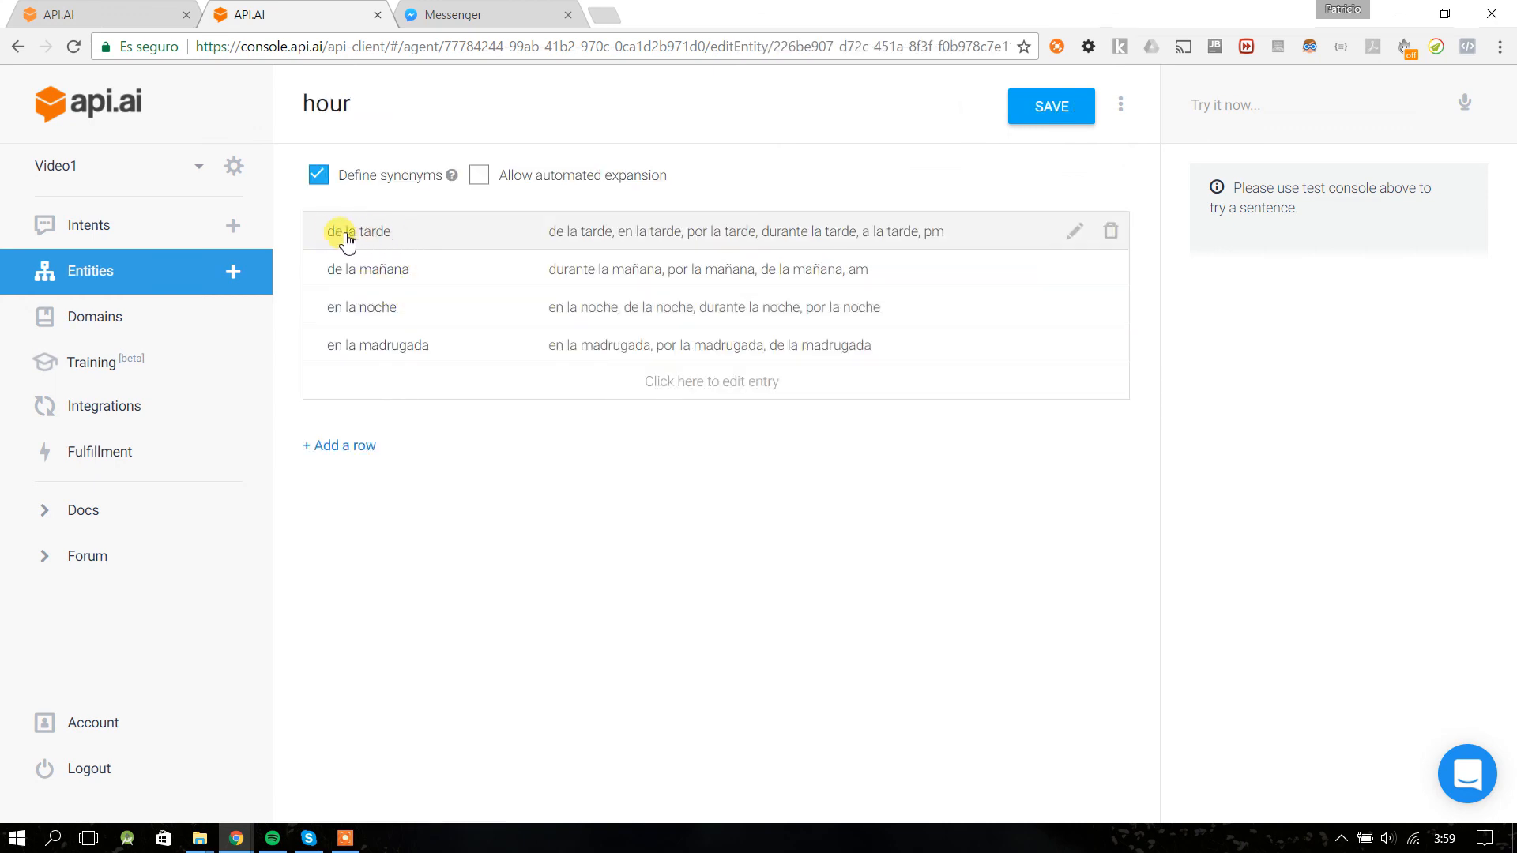
{"action": "left_click", "coordinate": [393, 242]}
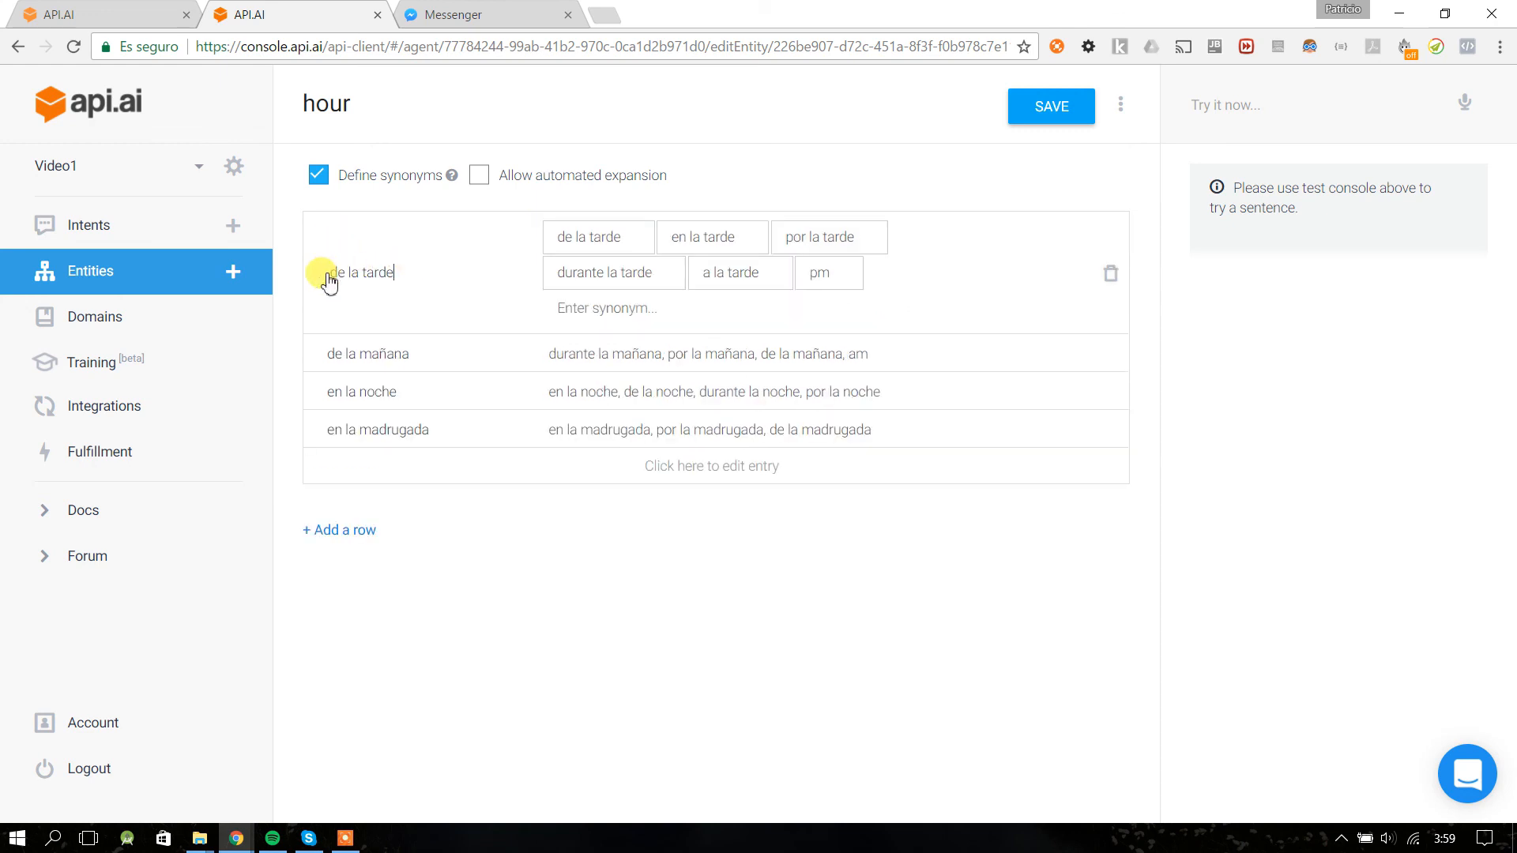
{"action": "left_click_drag", "start_coordinate": [395, 273], "coordinate": [277, 271]}
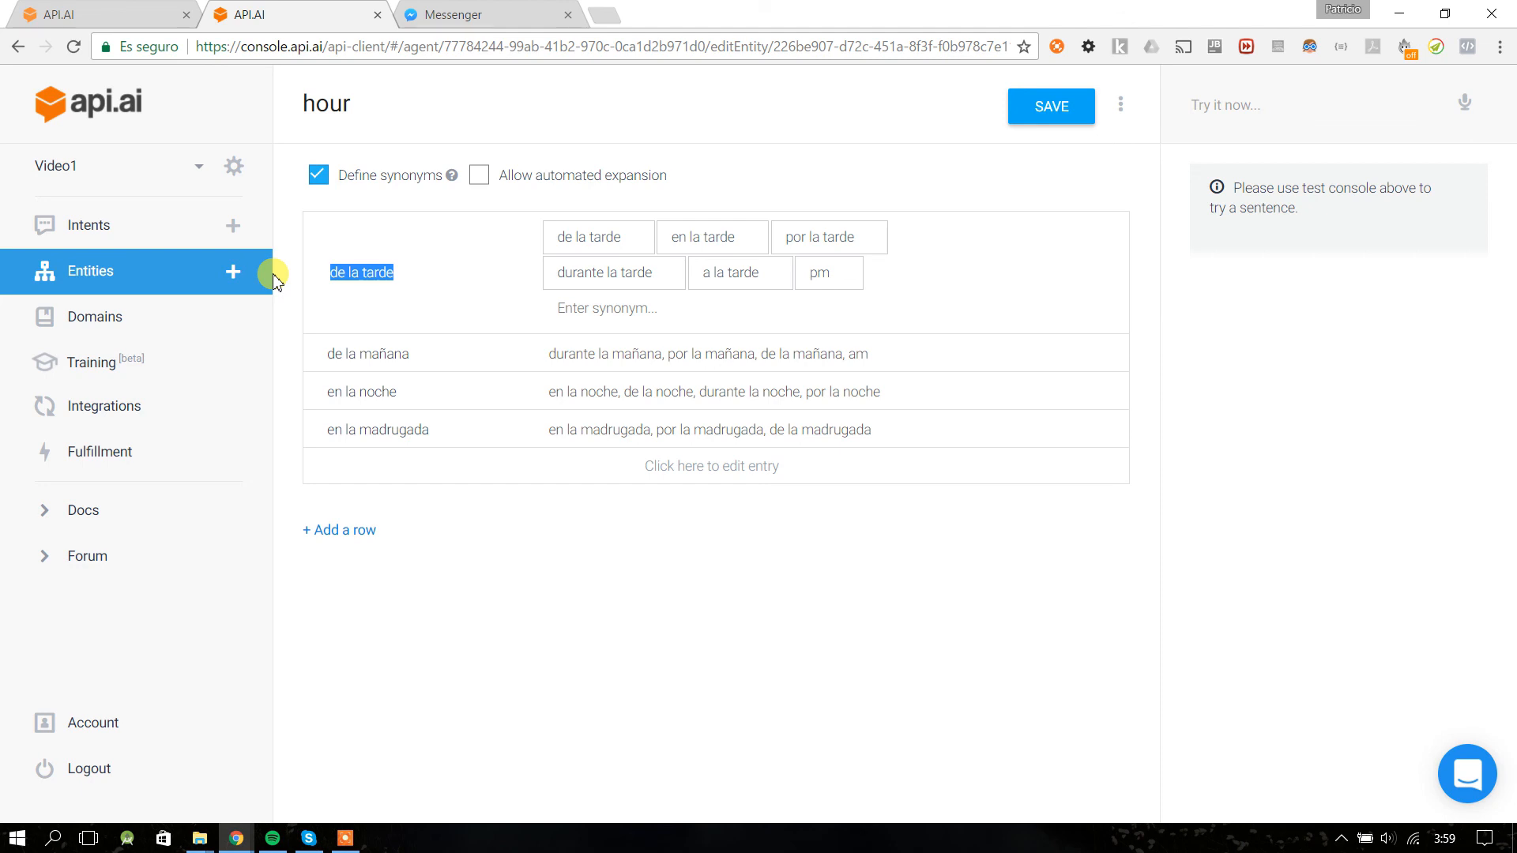
{"action": "left_click_drag", "start_coordinate": [399, 272], "coordinate": [306, 278]}
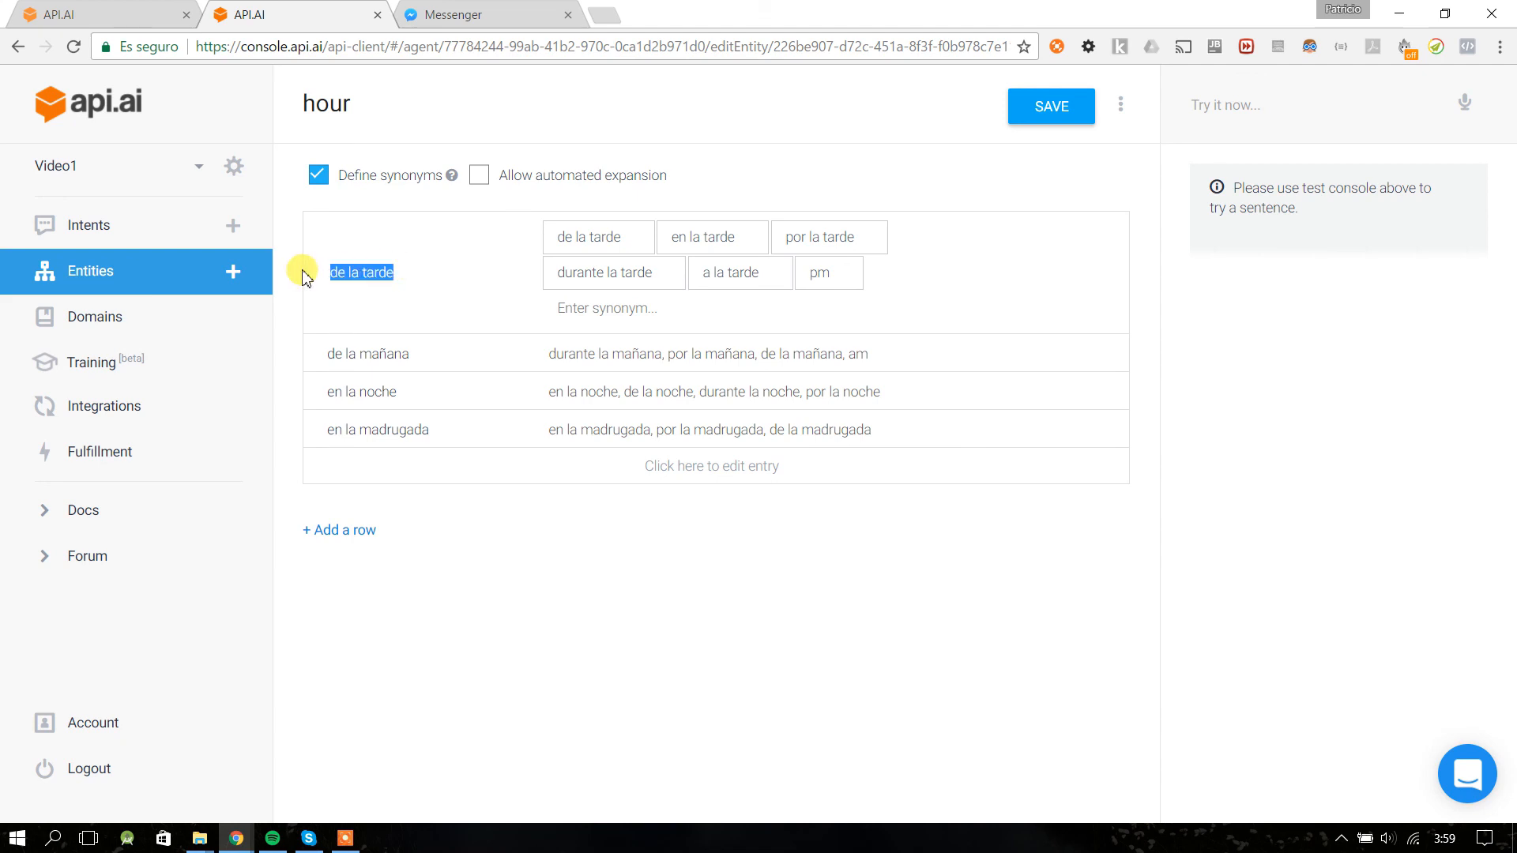
{"action": "left_click", "coordinate": [1075, 106]}
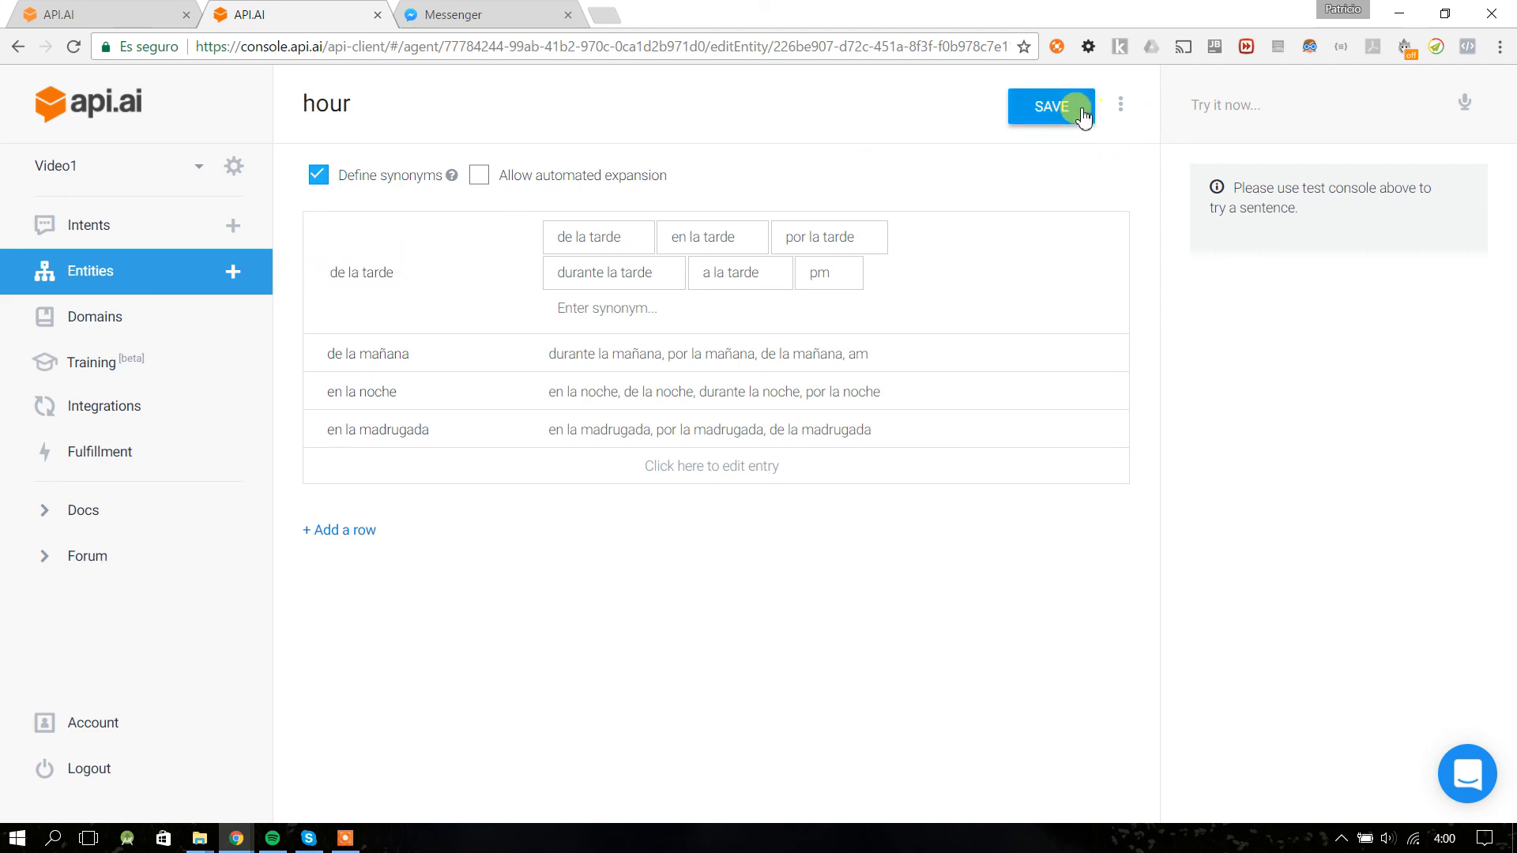
- Compare "pm" in the sent message with the bot's reply wording in Messenger, and return to the put-meeting intent in API.AI
{"action": "left_click", "coordinate": [118, 15]}
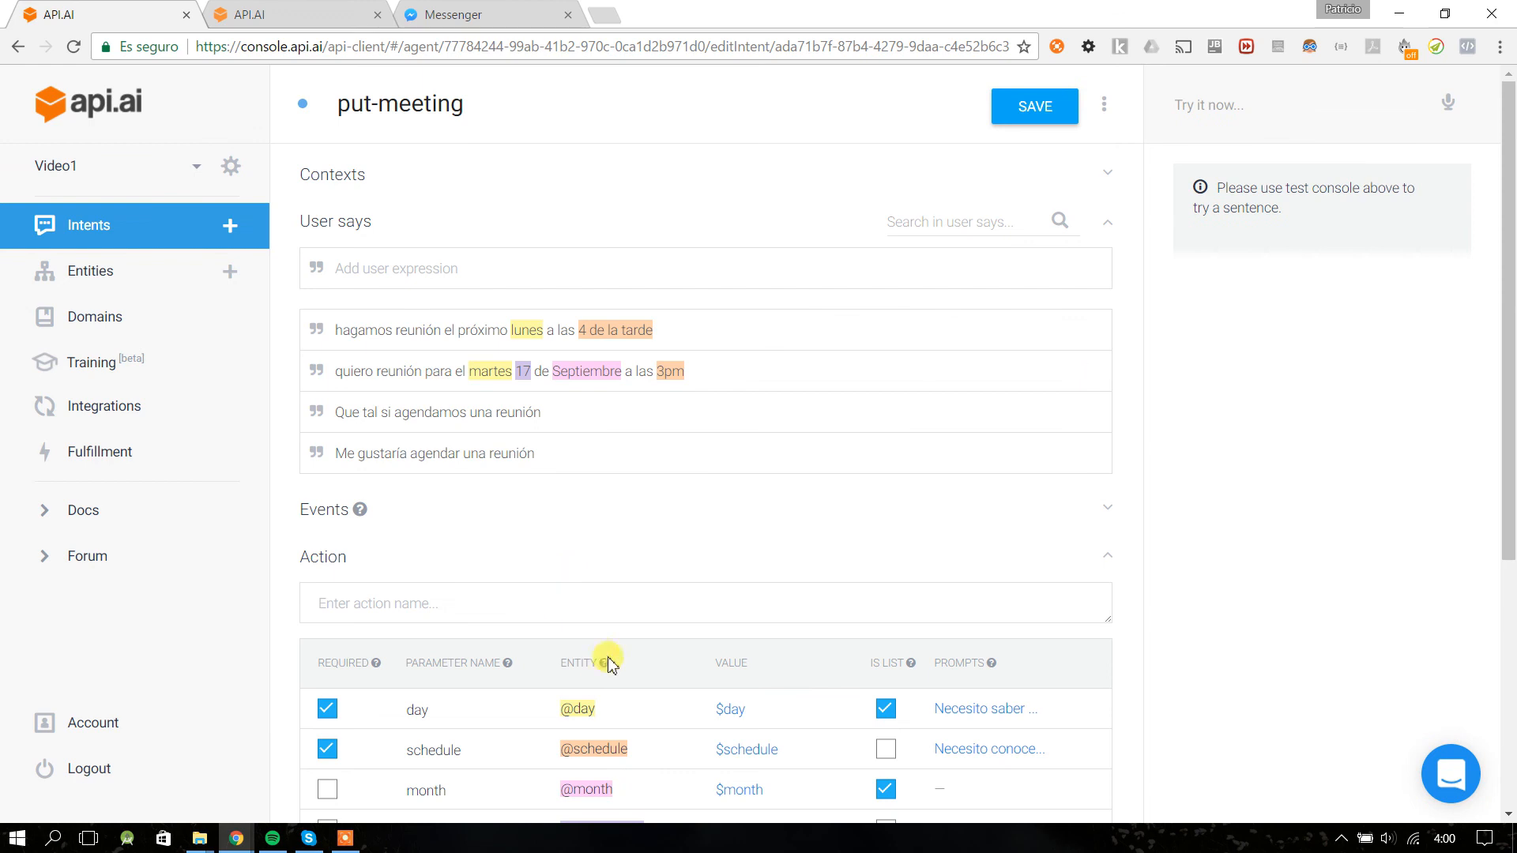
{"action": "left_click", "coordinate": [494, 20]}
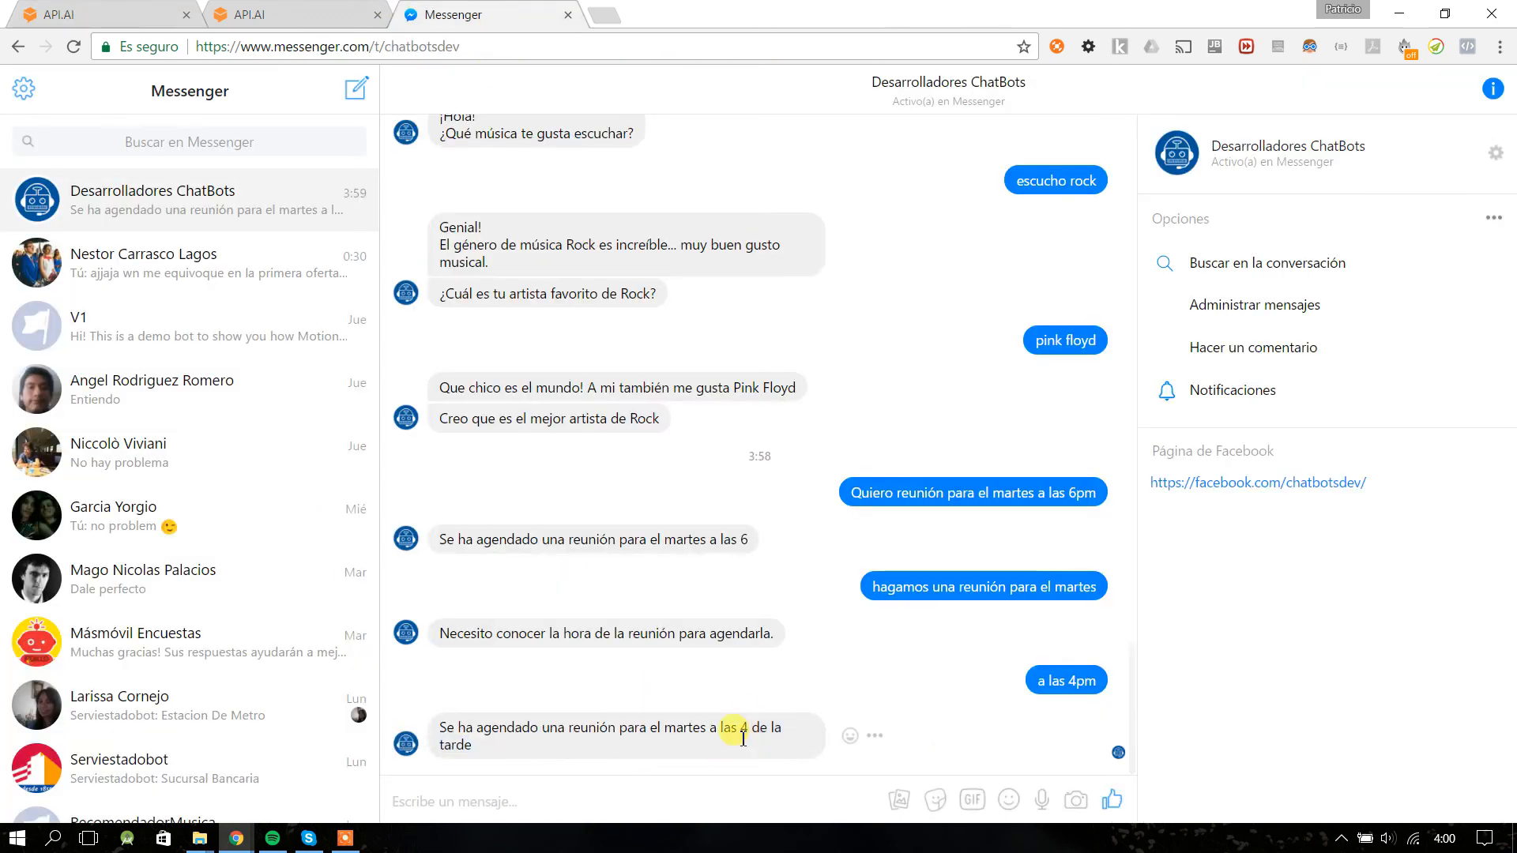
{"action": "left_click", "coordinate": [1086, 686]}
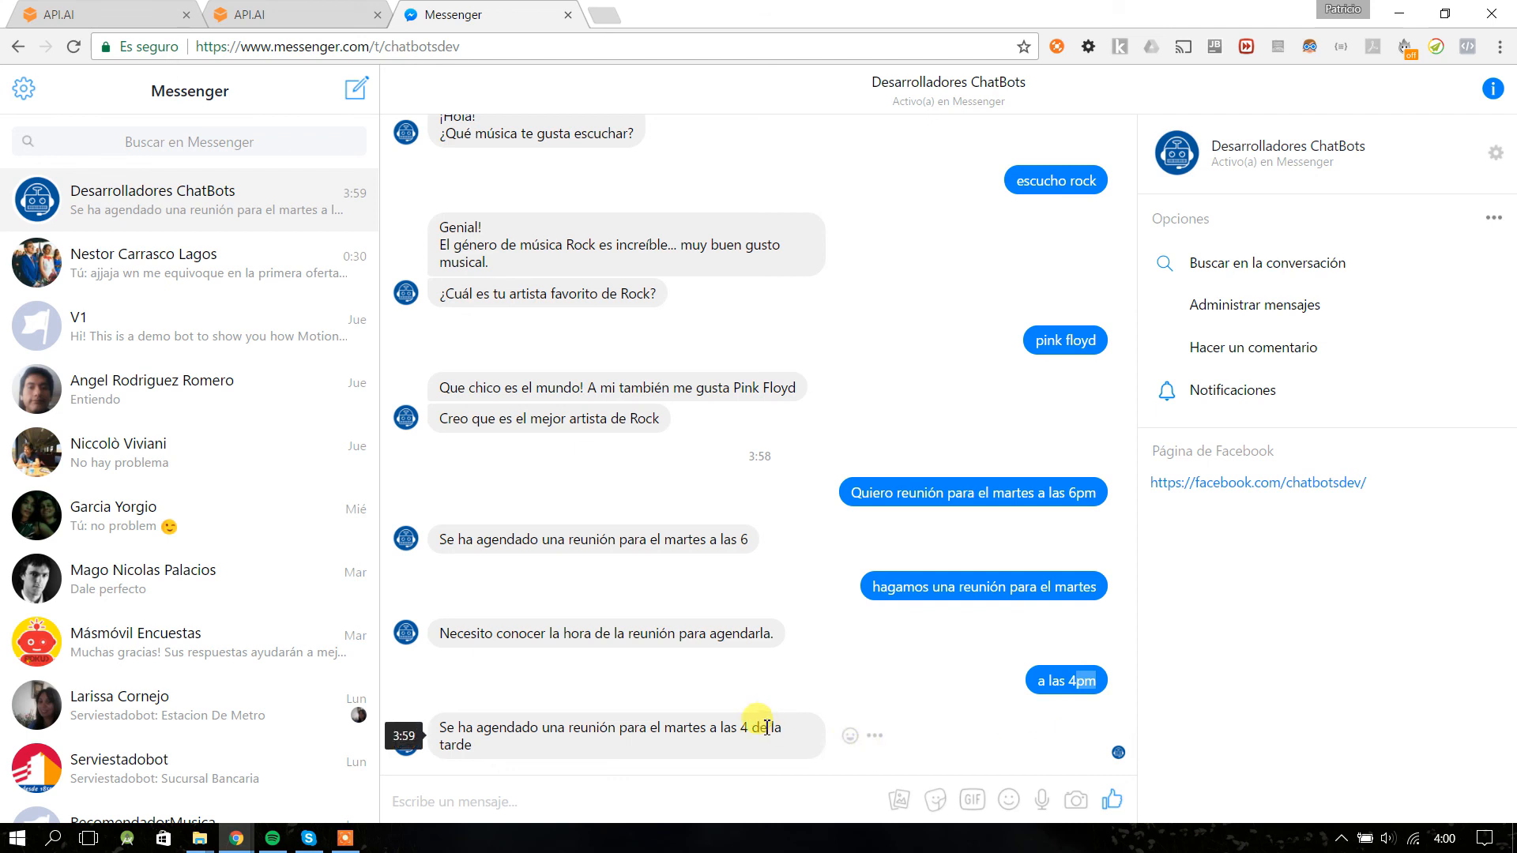
{"action": "left_click_drag", "start_coordinate": [752, 727], "coordinate": [771, 751]}
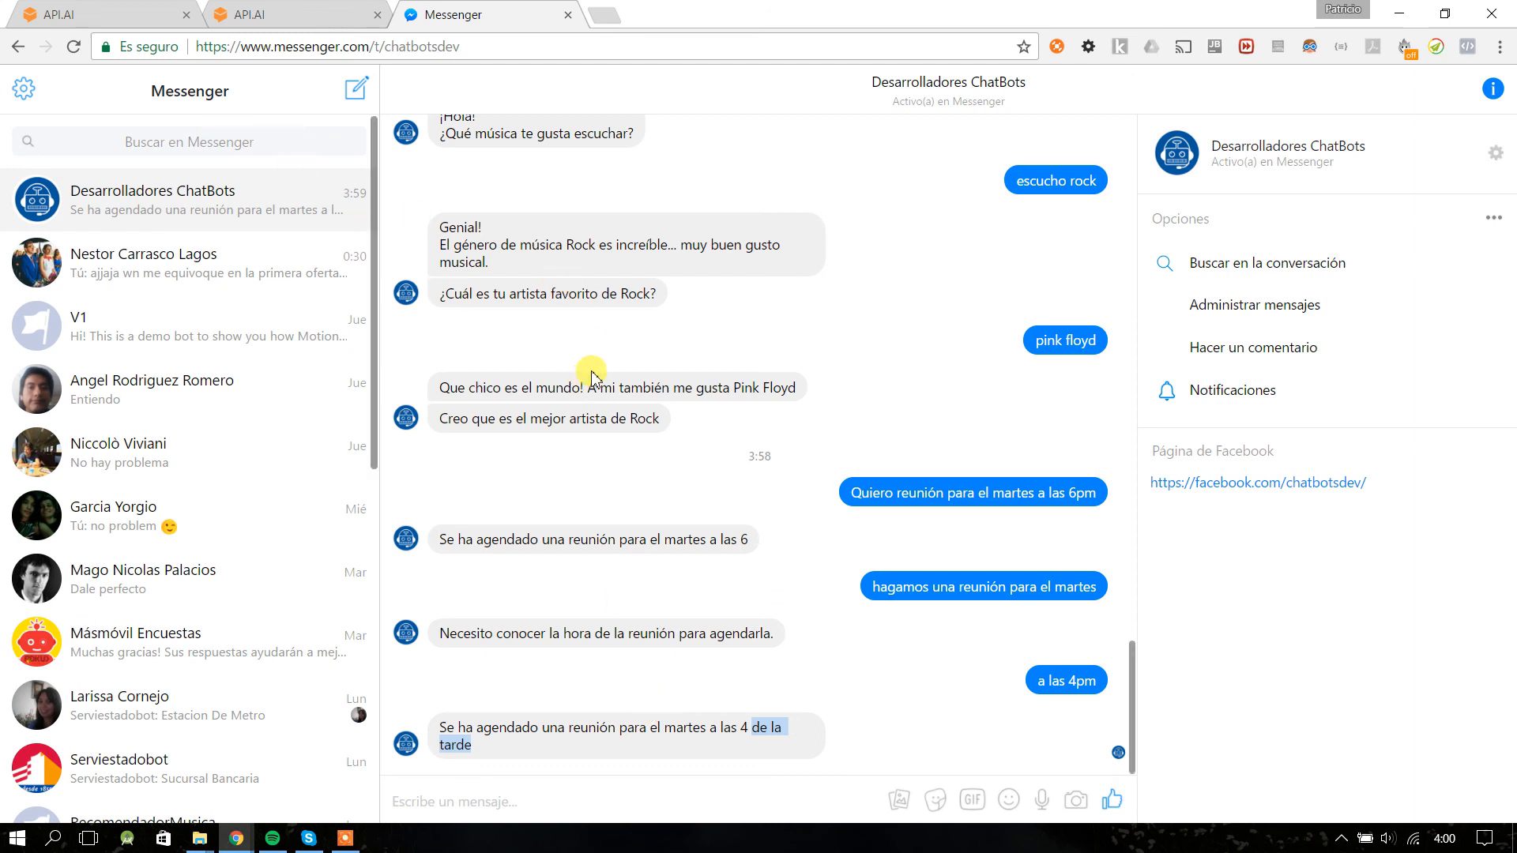
{"action": "left_click", "coordinate": [110, 12]}
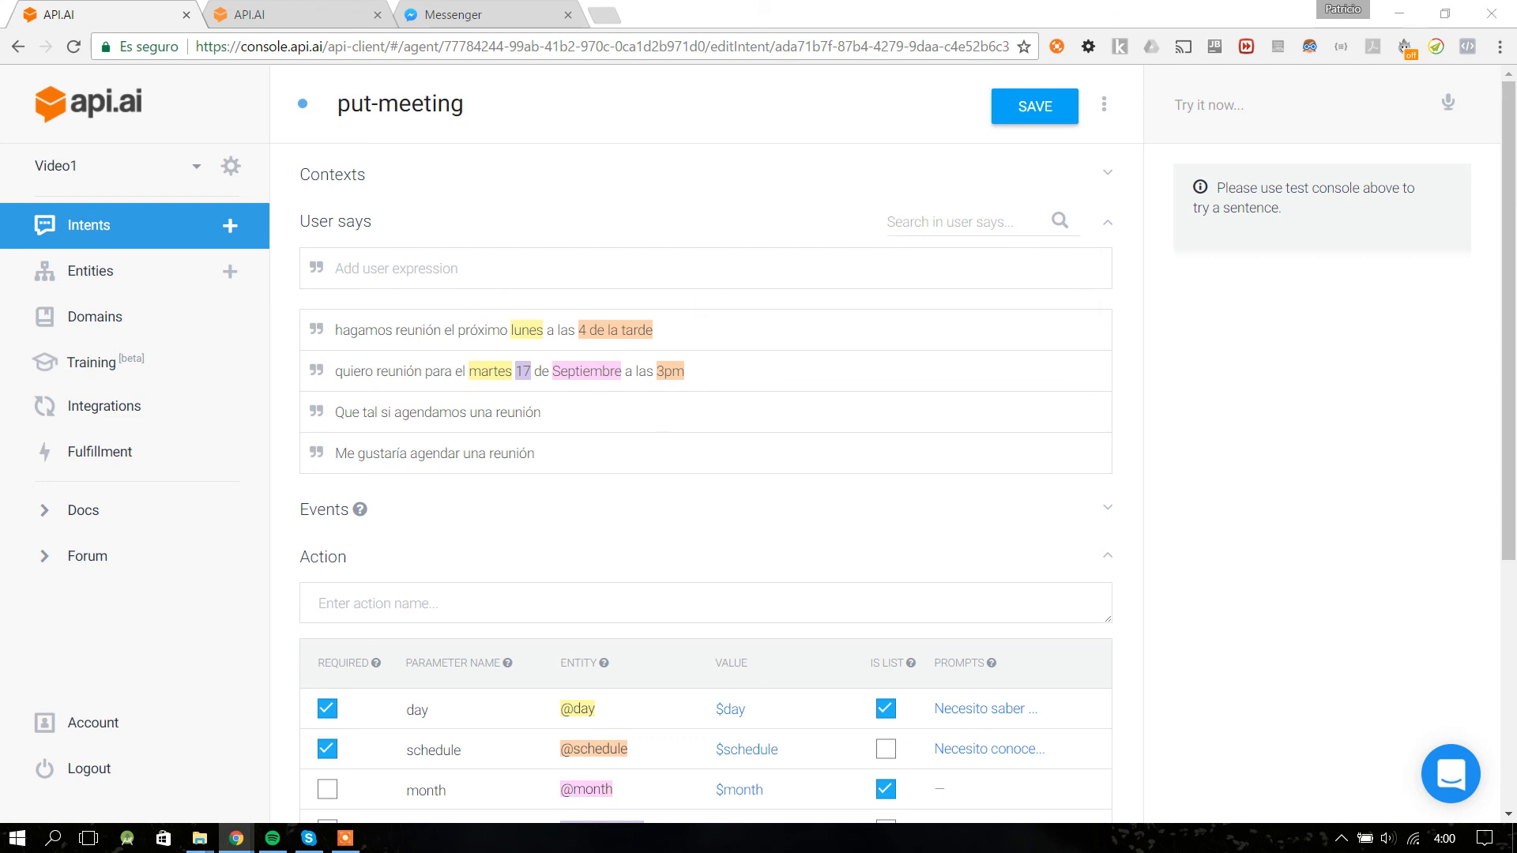
- Bring the API.AI entities documentation into the browser window and examine its Date and Time system entities
{"action": "left_click_drag", "start_coordinate": [917, 50], "coordinate": [597, 28]}
{"action": "scroll", "coordinate": [434, 196], "scroll_direction": "up", "scroll_amount": 6}
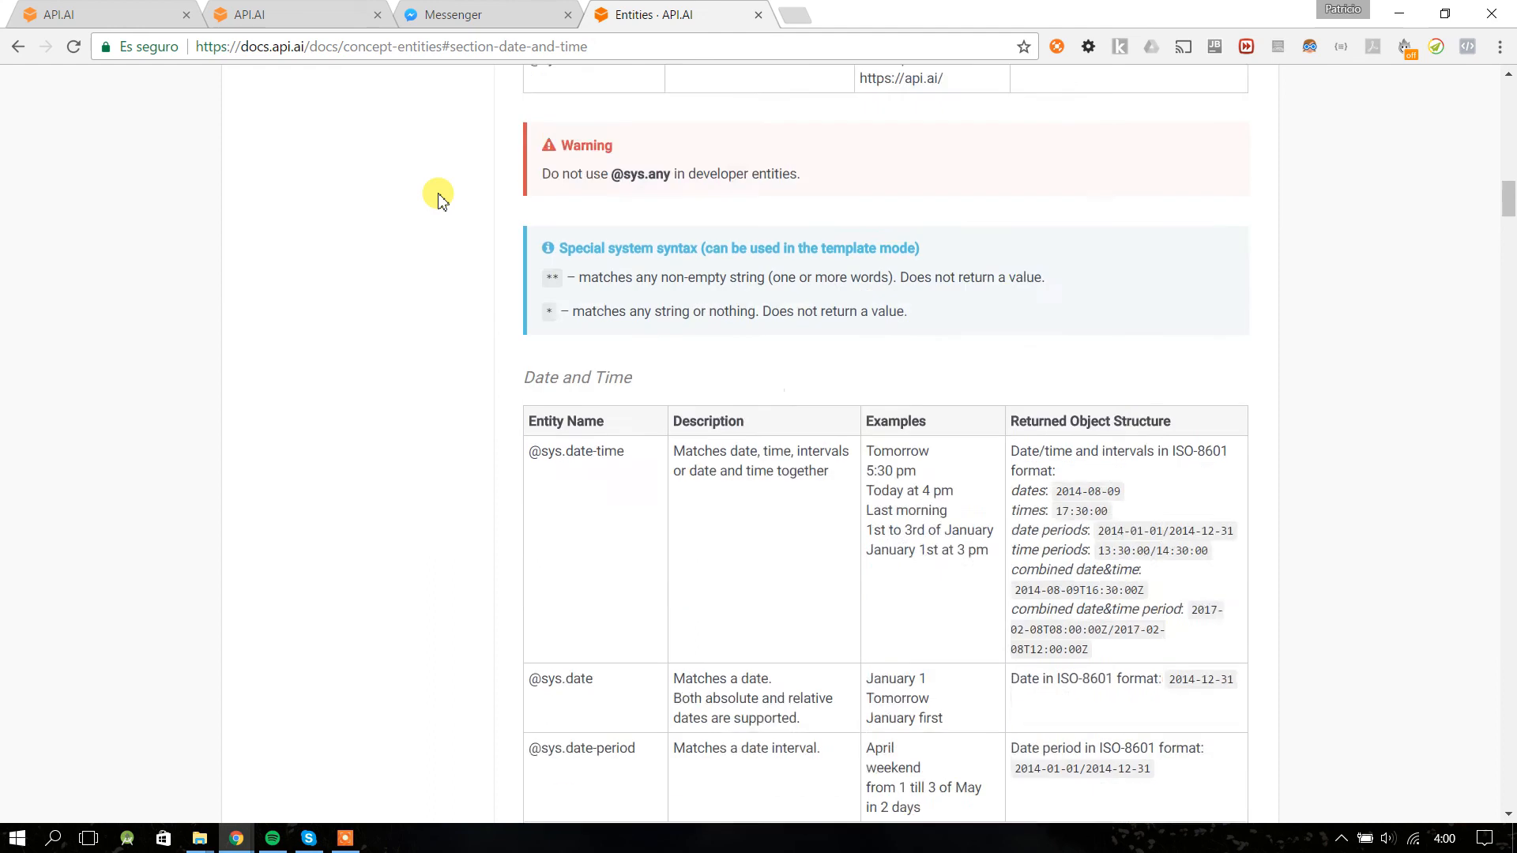
{"action": "left_click_drag", "start_coordinate": [1507, 189], "coordinate": [1507, 101]}
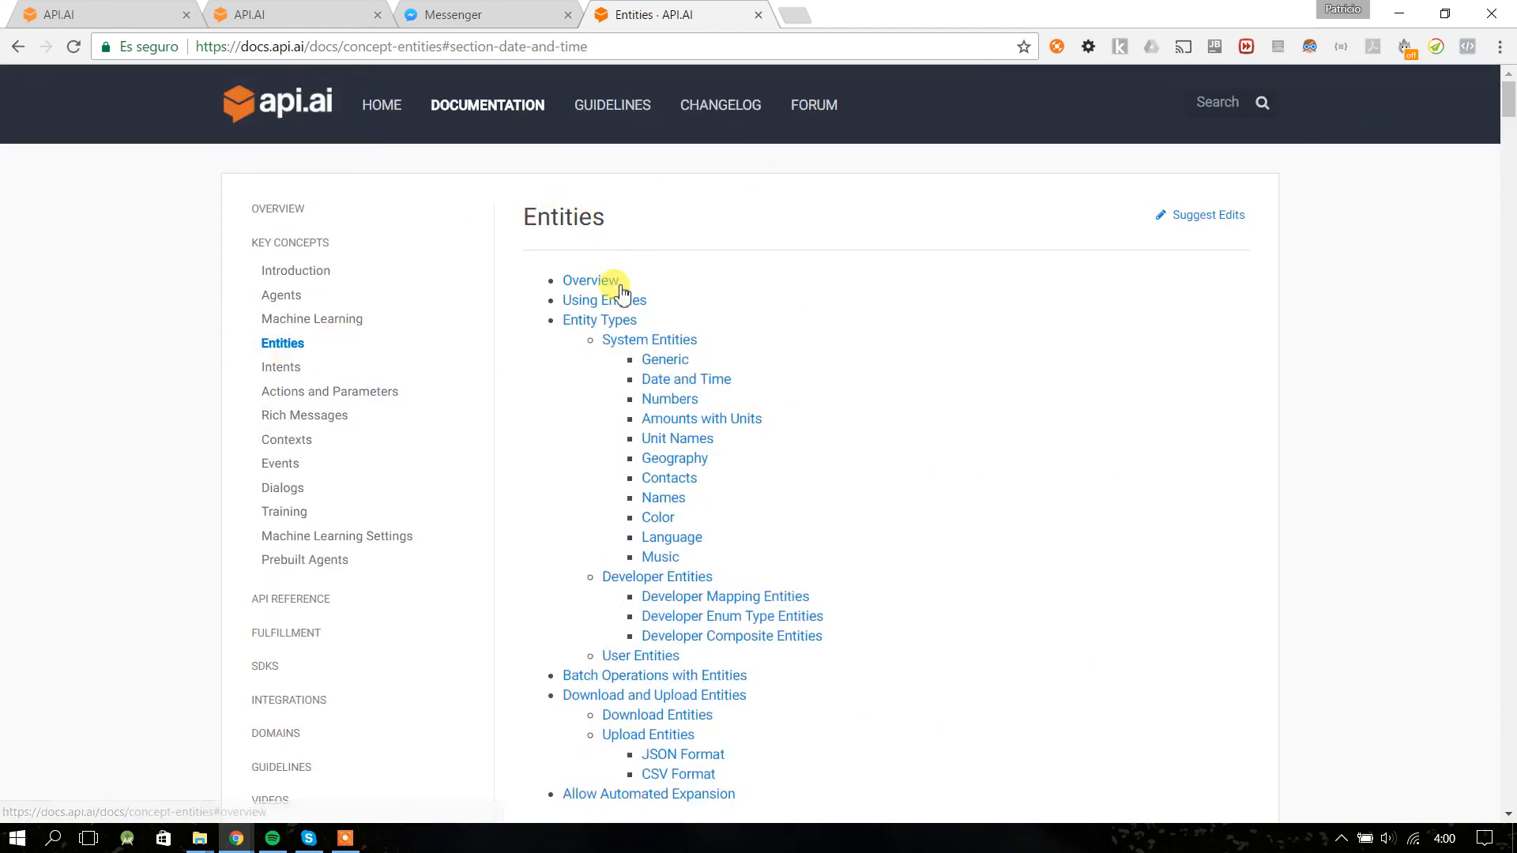
{"action": "scroll", "coordinate": [648, 273], "scroll_direction": "down", "scroll_amount": 1}
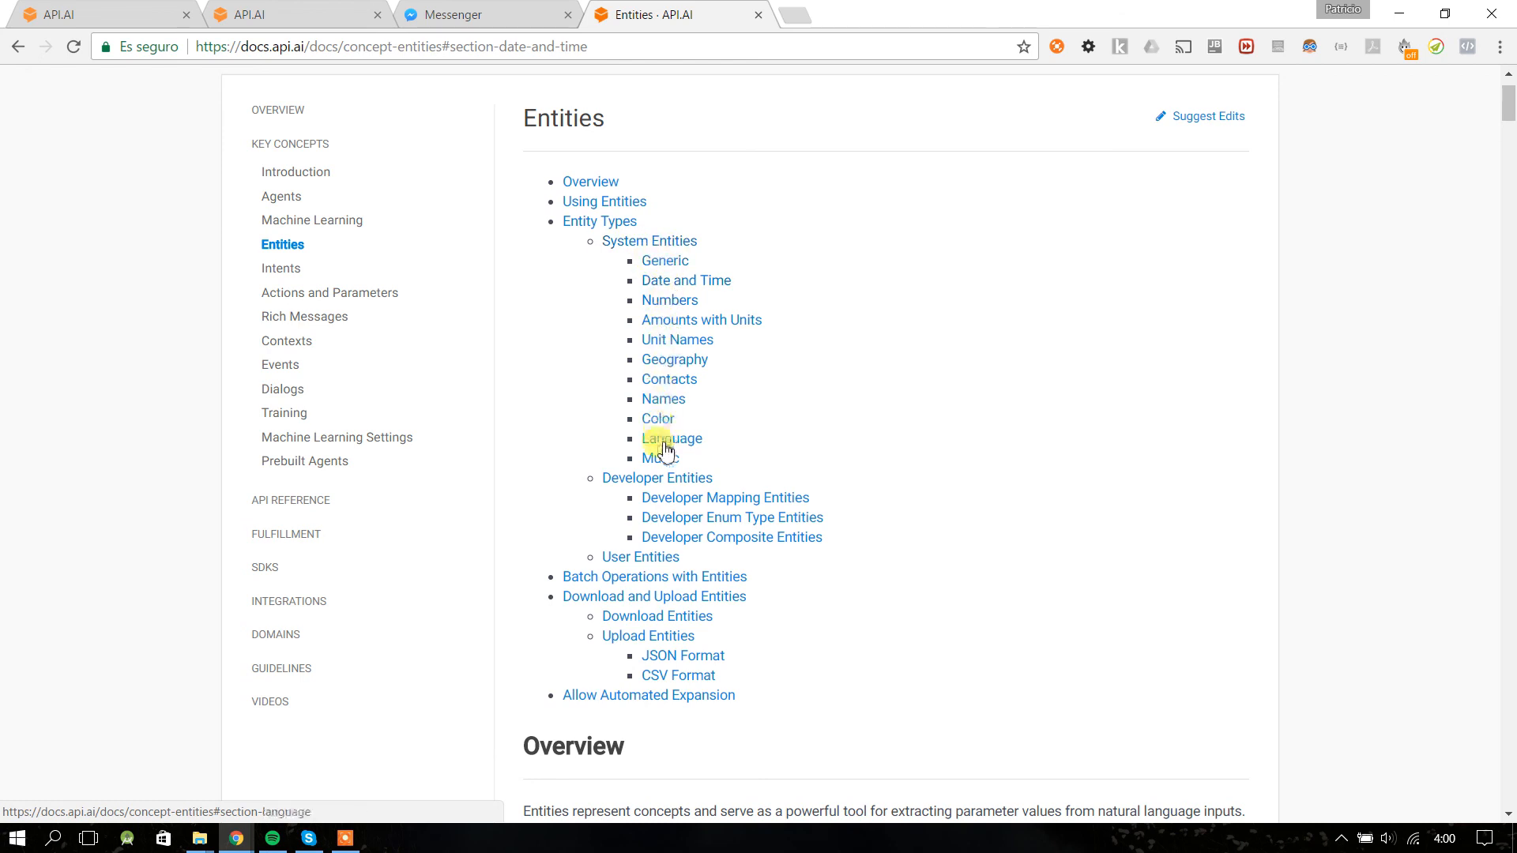
{"action": "left_click", "coordinate": [656, 282]}
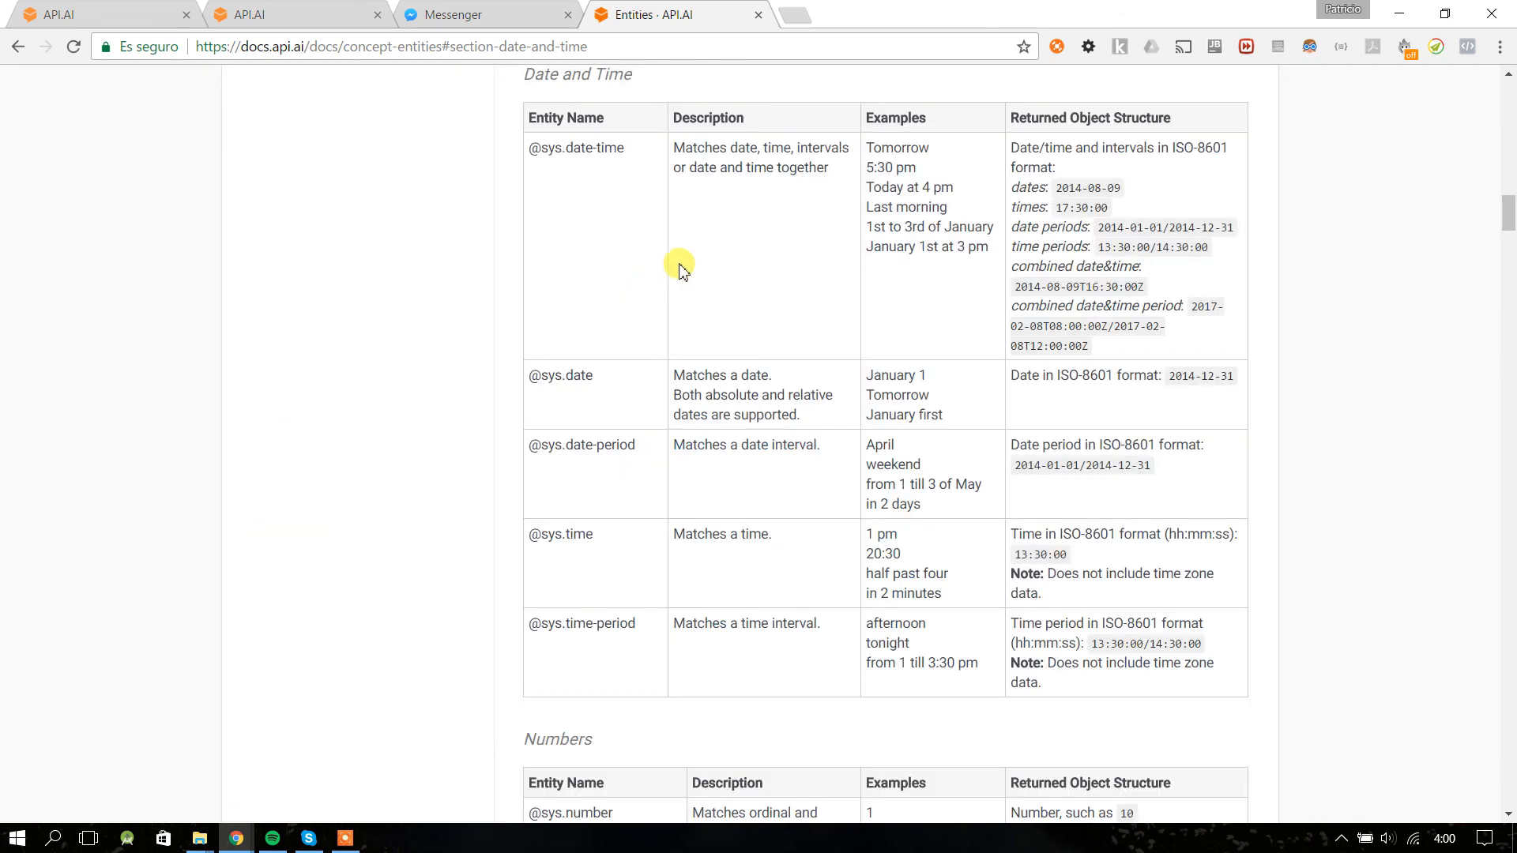
{"action": "left_click_drag", "start_coordinate": [542, 148], "coordinate": [822, 406]}
{"action": "left_click", "coordinate": [672, 204]}
{"action": "scroll", "coordinate": [647, 324], "scroll_direction": "down", "scroll_amount": 1}
{"action": "scroll", "coordinate": [647, 324], "scroll_direction": "down", "scroll_amount": 1}
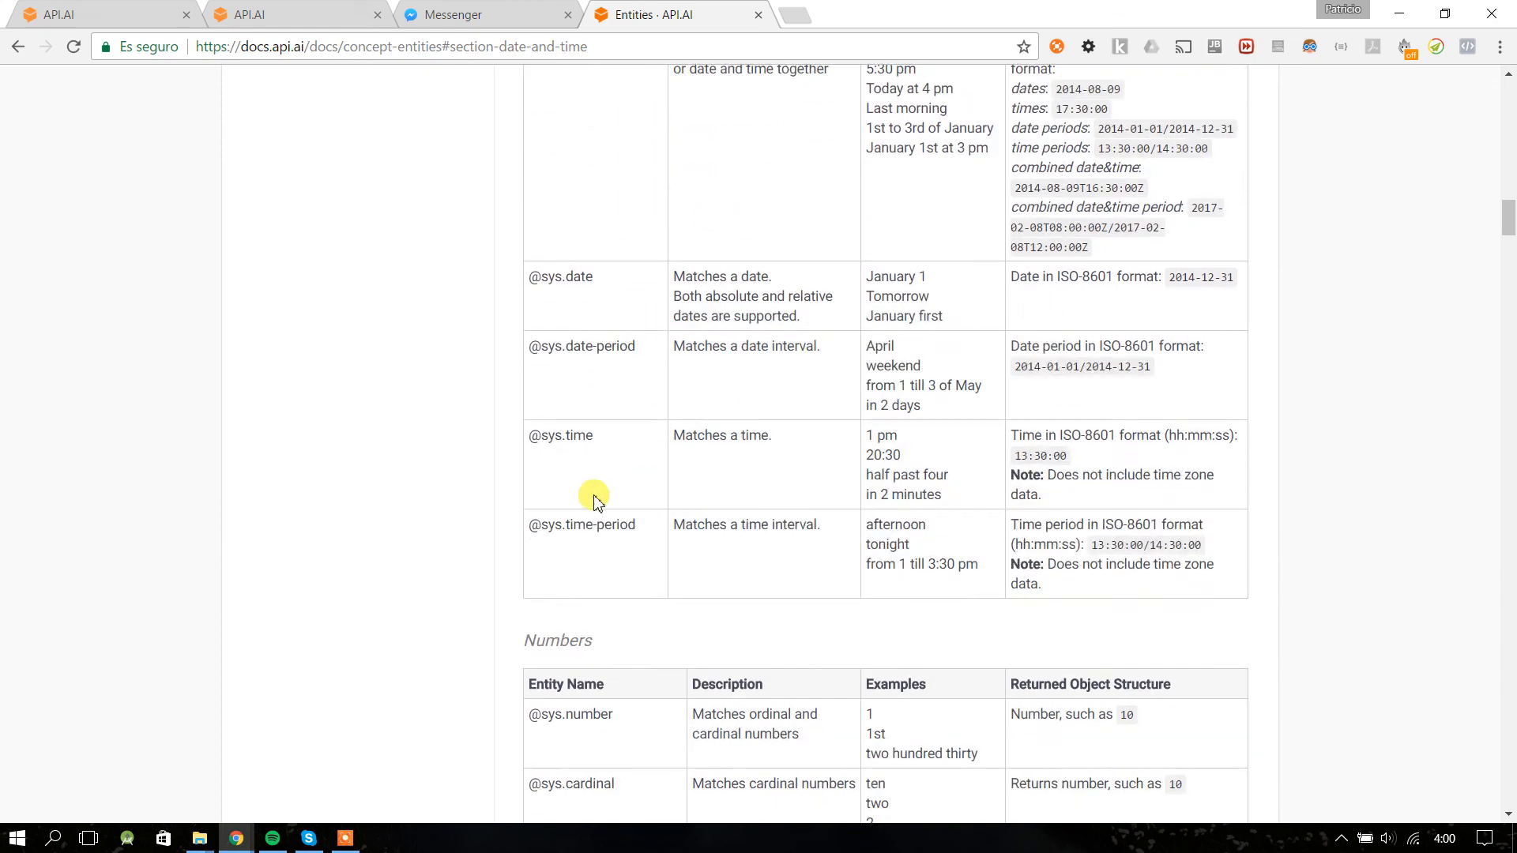
- Examine the documented system entities for numbers, amounts with units, contacts, names, color, language and music
{"action": "scroll", "coordinate": [724, 313], "scroll_direction": "down", "scroll_amount": 9}
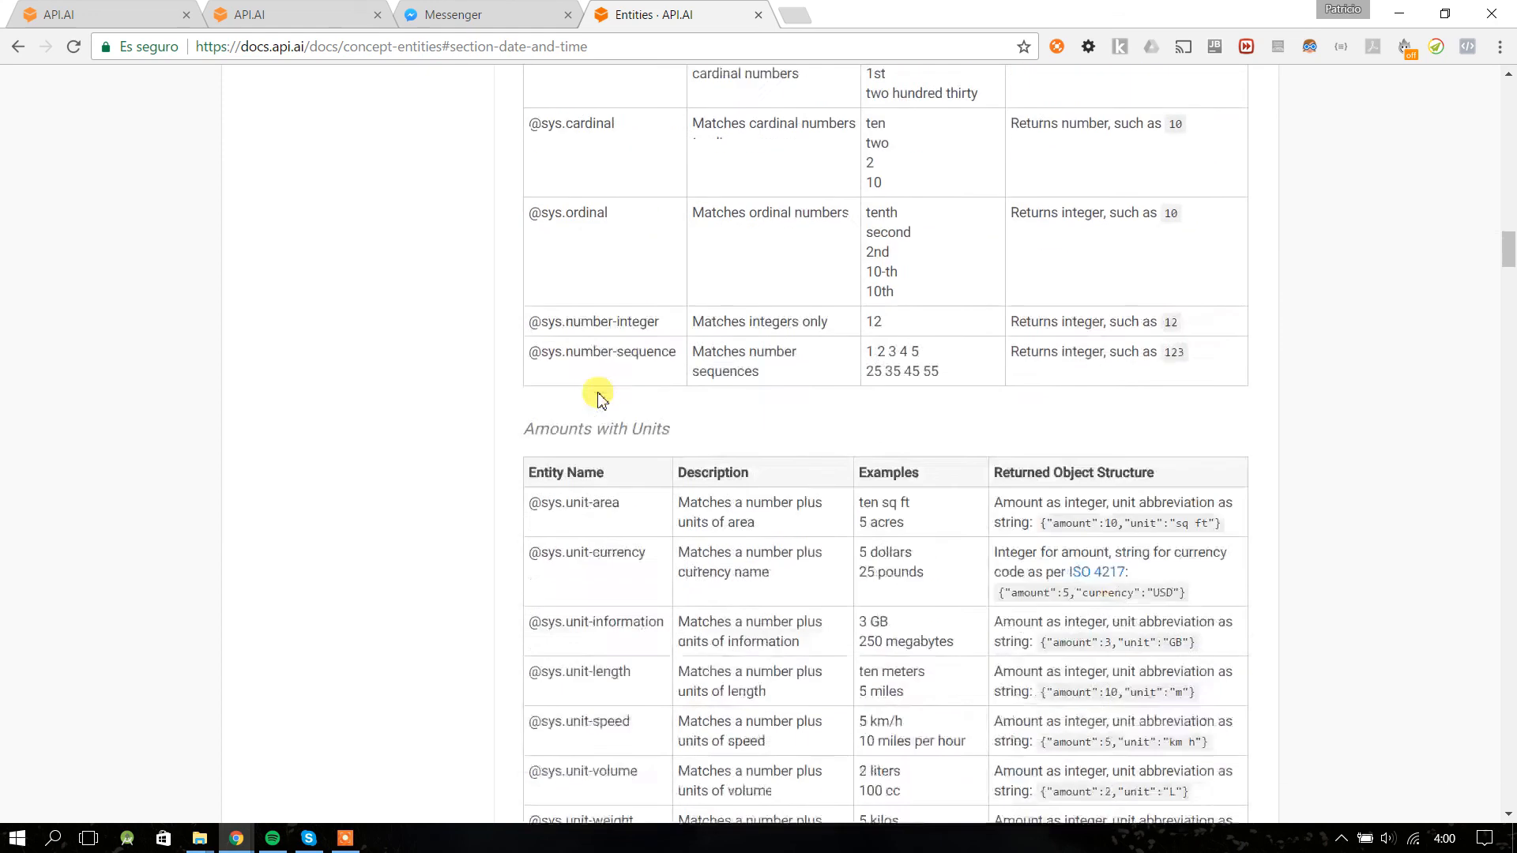
{"action": "scroll", "coordinate": [630, 373], "scroll_direction": "down", "scroll_amount": 17}
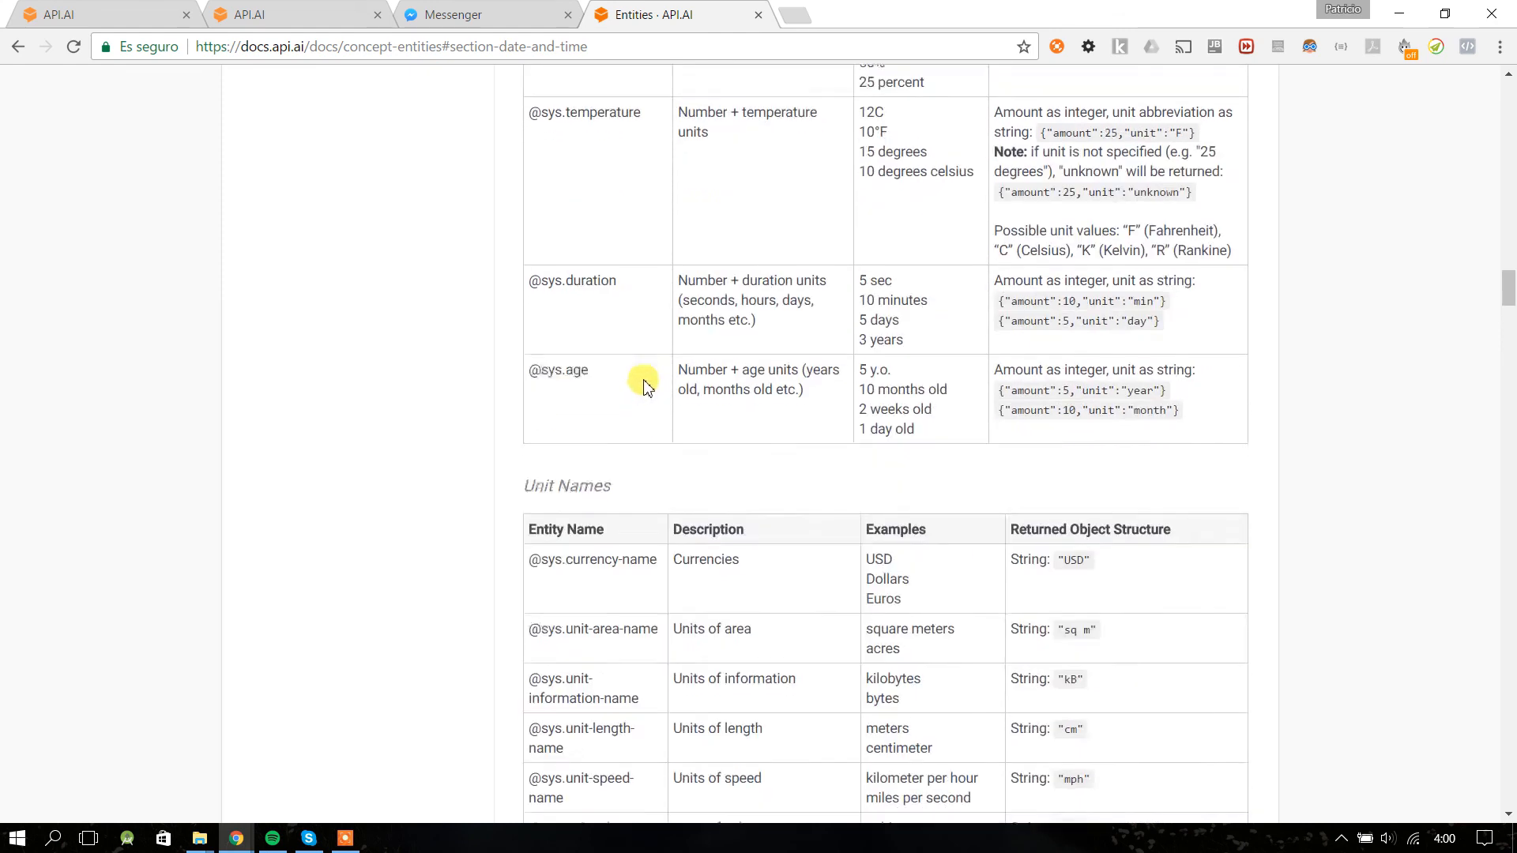
{"action": "scroll", "coordinate": [643, 385], "scroll_direction": "down", "scroll_amount": 18}
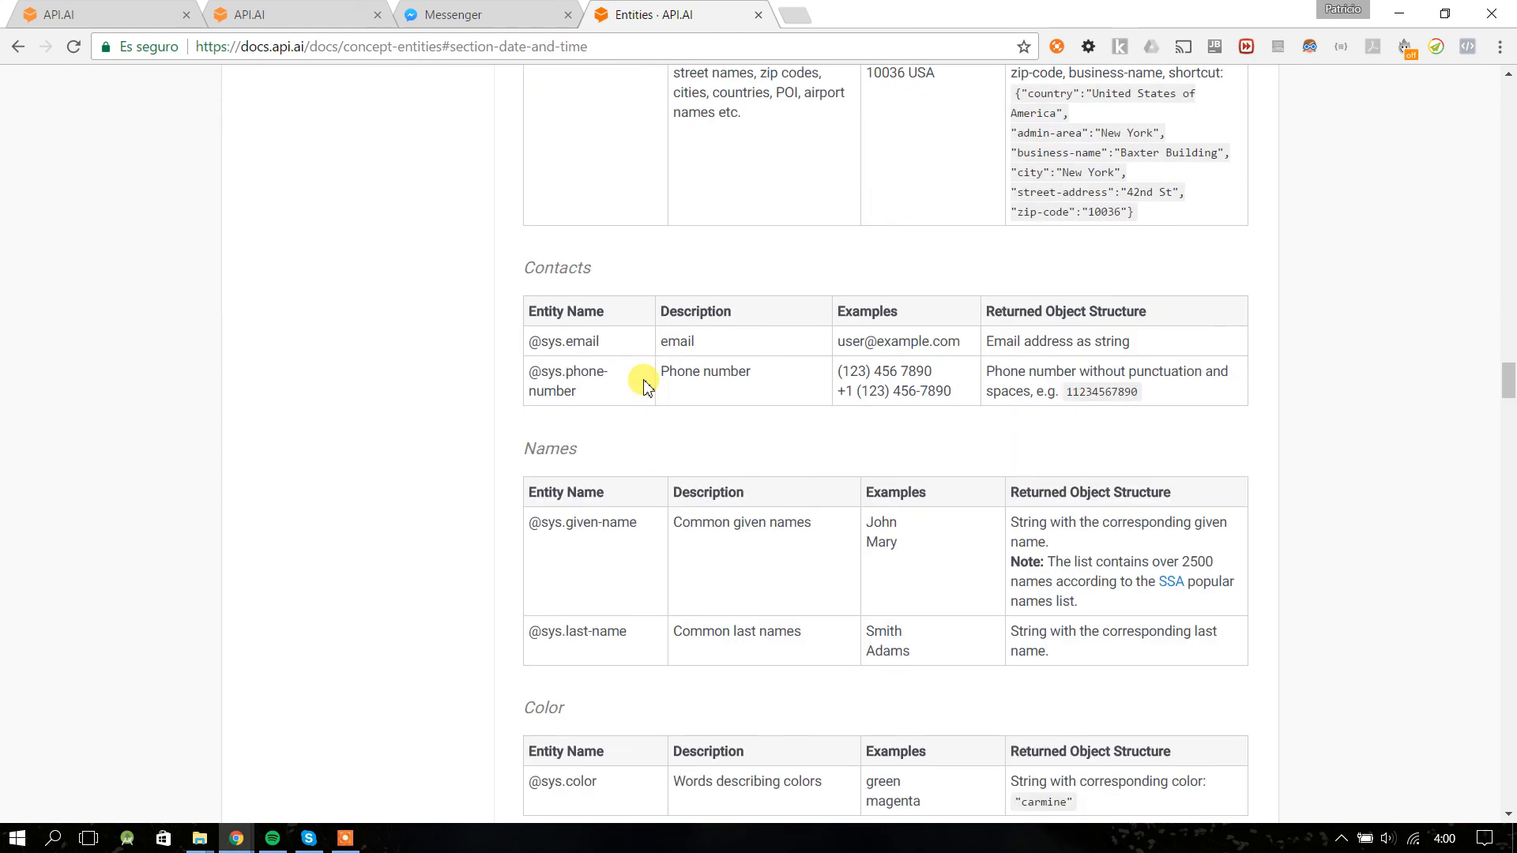
{"action": "scroll", "coordinate": [709, 348], "scroll_direction": "up", "scroll_amount": 6}
{"action": "scroll", "coordinate": [638, 376], "scroll_direction": "down", "scroll_amount": 8}
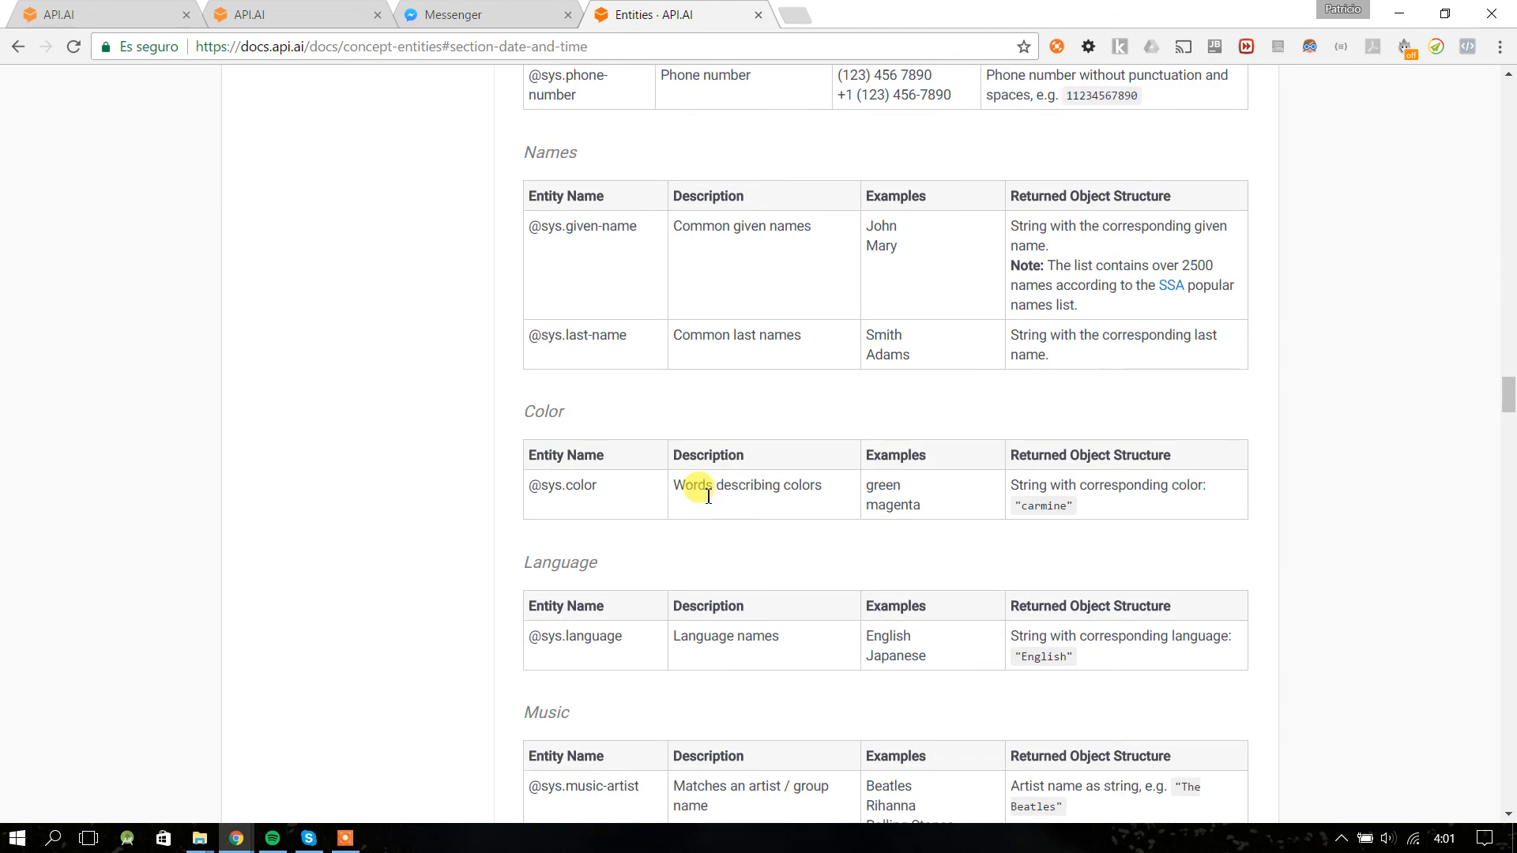
{"action": "scroll", "coordinate": [708, 496], "scroll_direction": "down", "scroll_amount": 1}
{"action": "scroll", "coordinate": [706, 498], "scroll_direction": "down", "scroll_amount": 3}
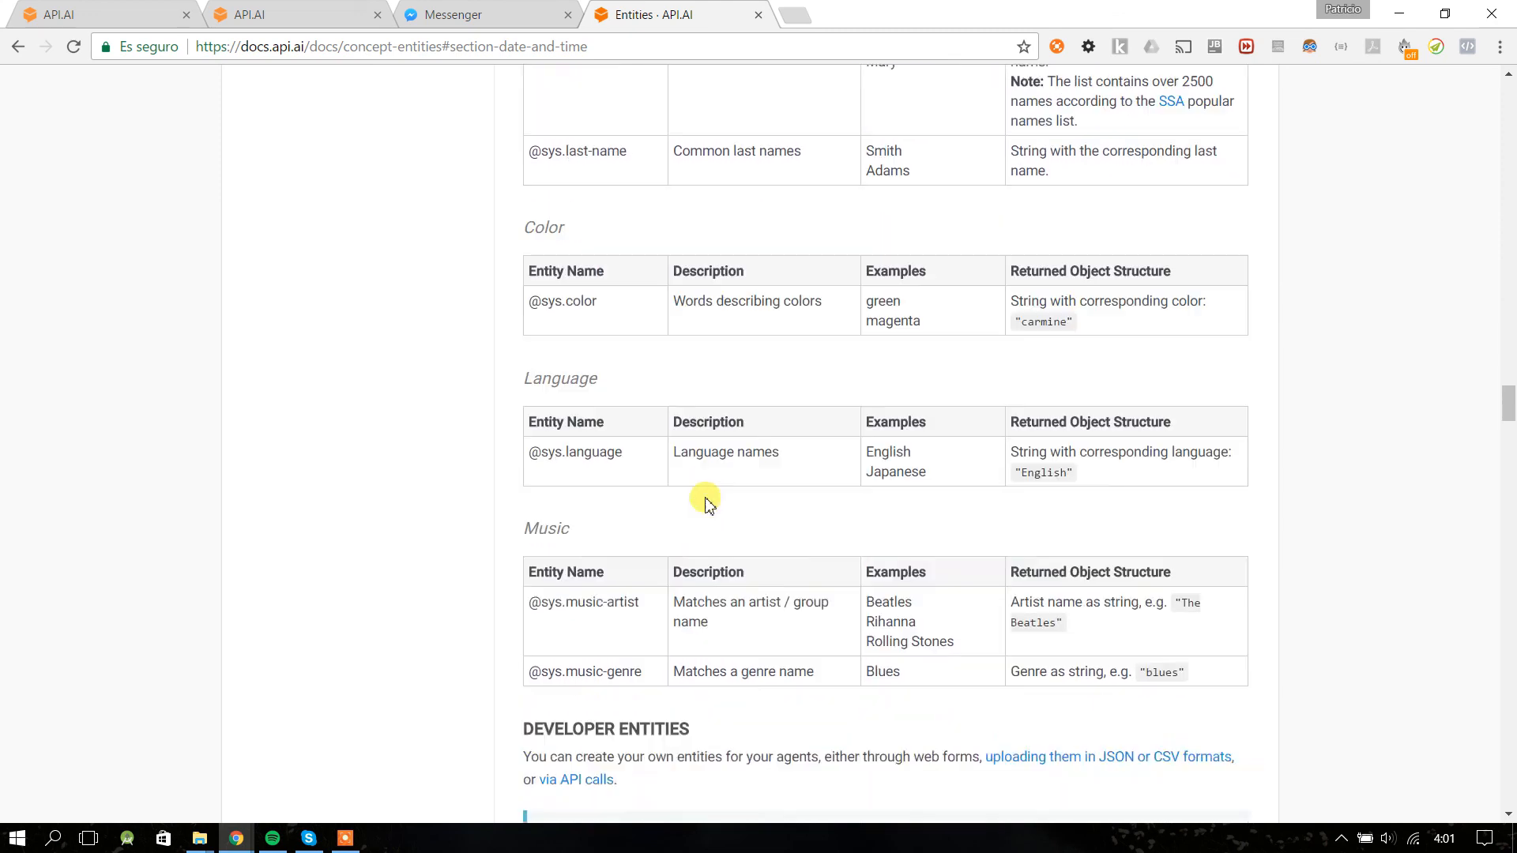
- Read the documentation on developer and user entities, batch operations, and downloading and uploading entities
{"action": "scroll", "coordinate": [706, 502], "scroll_direction": "down", "scroll_amount": 7}
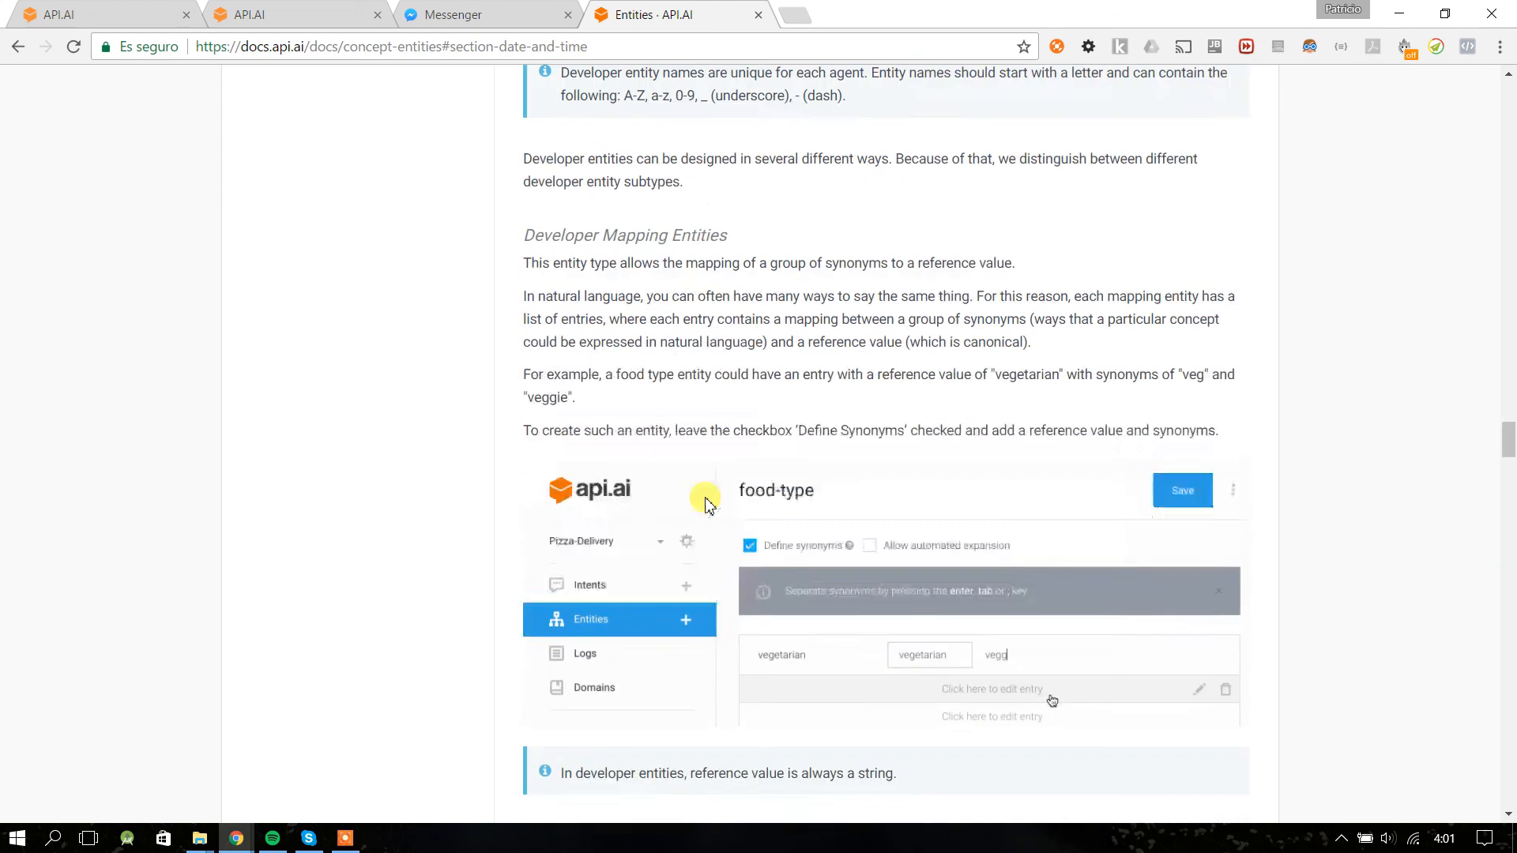
{"action": "scroll", "coordinate": [708, 503], "scroll_direction": "down", "scroll_amount": 4}
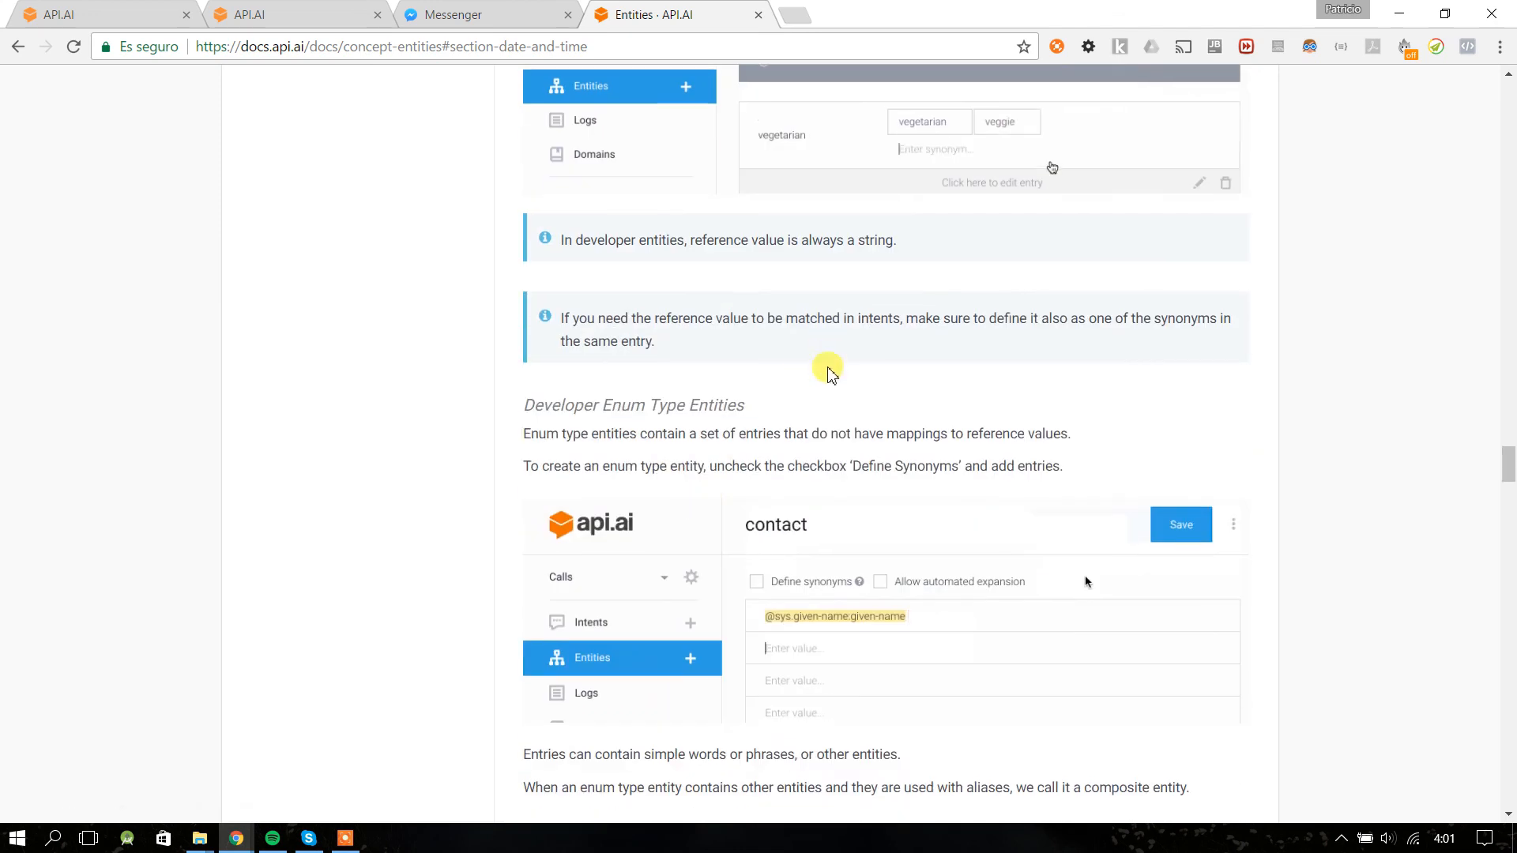
{"action": "scroll", "coordinate": [823, 369], "scroll_direction": "down", "scroll_amount": 3}
{"action": "scroll", "coordinate": [1086, 286], "scroll_direction": "down", "scroll_amount": 10}
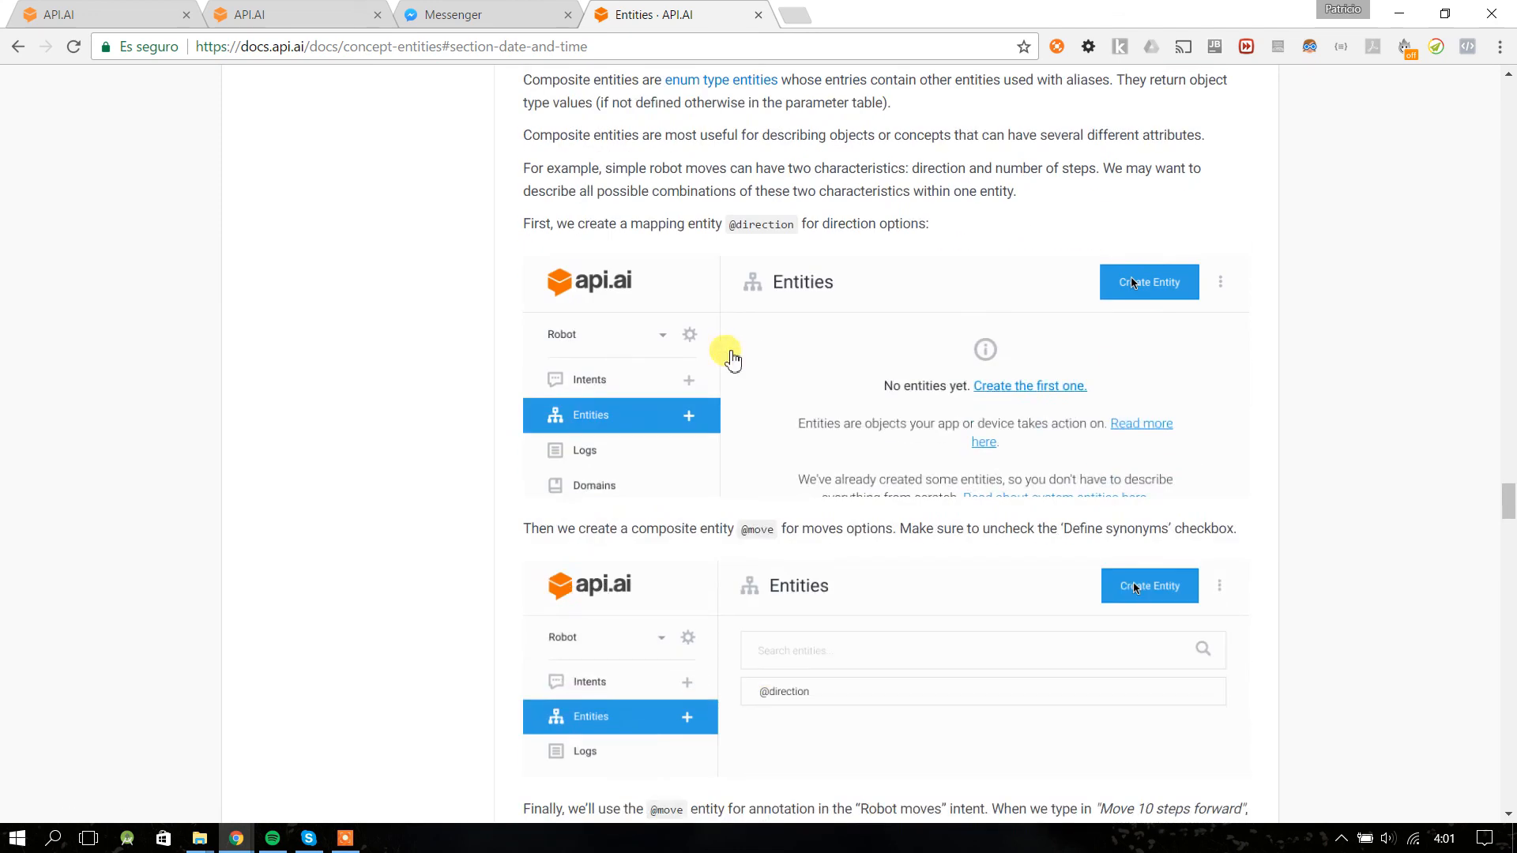
{"action": "scroll", "coordinate": [883, 439], "scroll_direction": "down", "scroll_amount": 9}
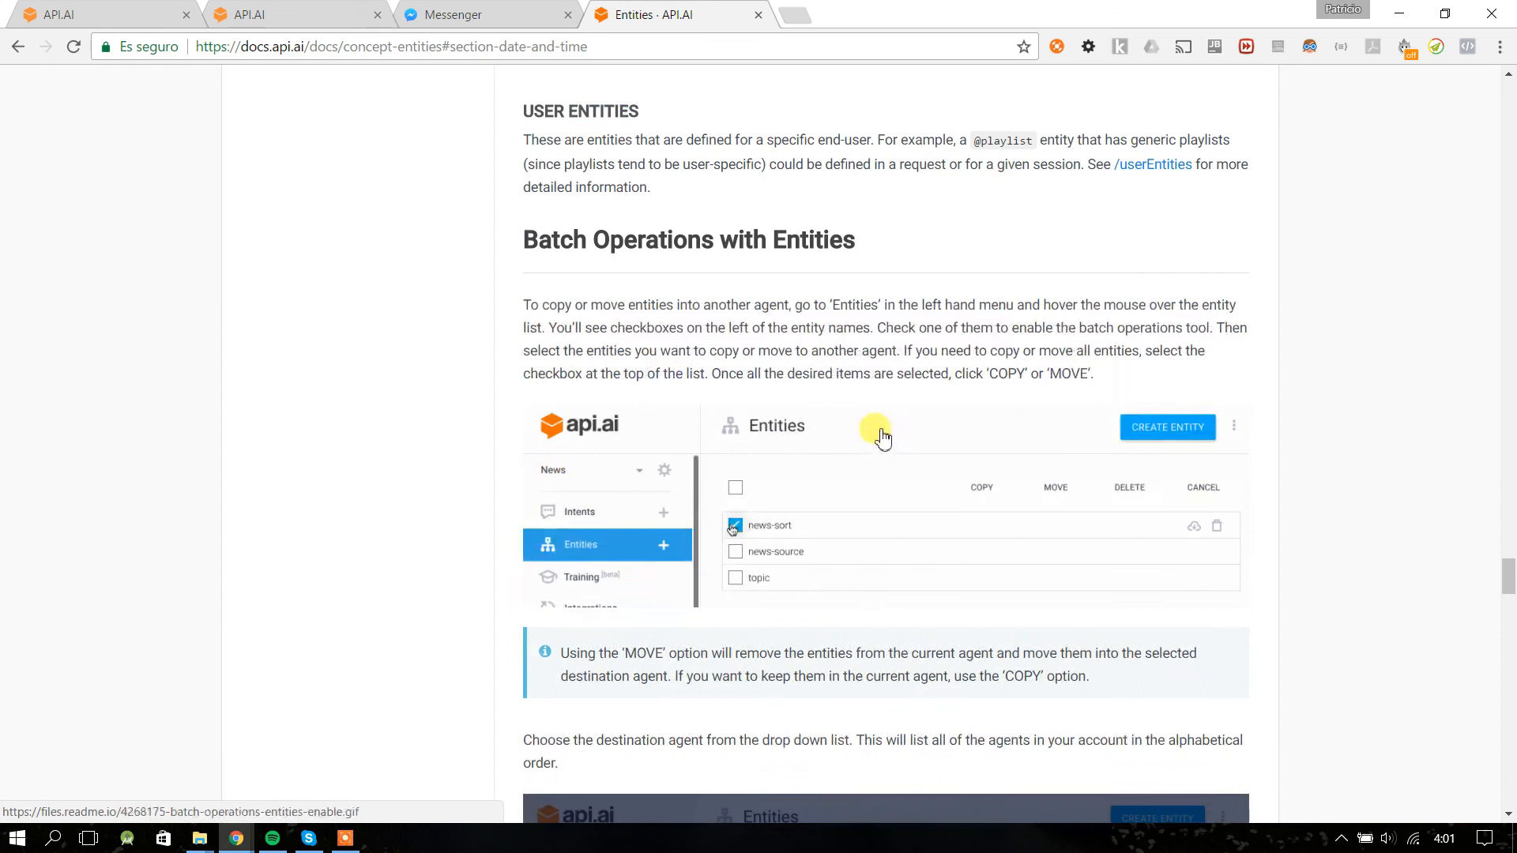
{"action": "scroll", "coordinate": [877, 435], "scroll_direction": "down", "scroll_amount": 5}
{"action": "scroll", "coordinate": [877, 433], "scroll_direction": "down", "scroll_amount": 7}
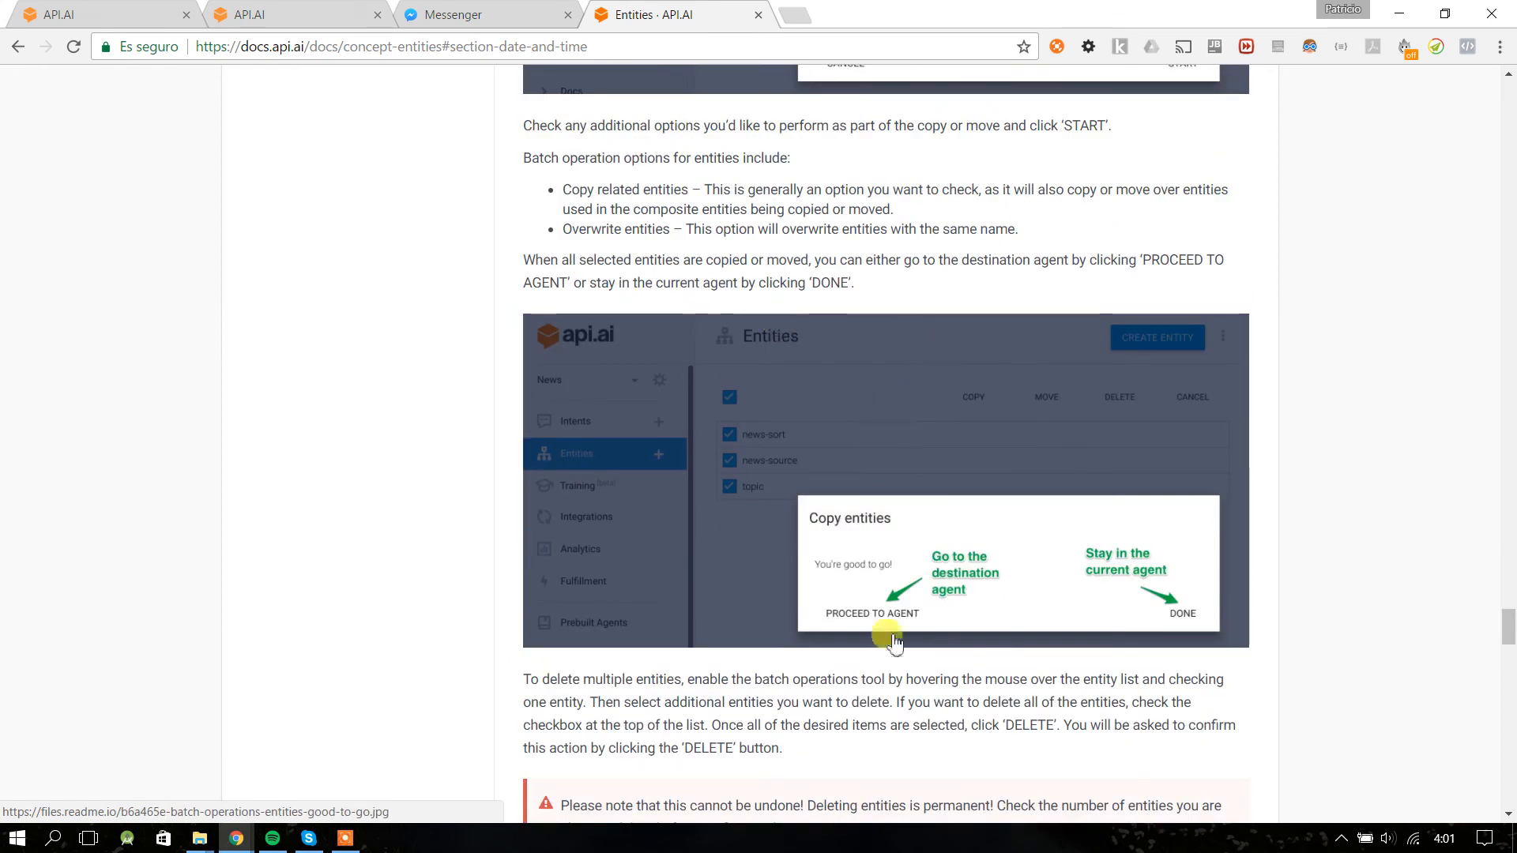
{"action": "scroll", "coordinate": [907, 498], "scroll_direction": "down", "scroll_amount": 2}
{"action": "scroll", "coordinate": [676, 427], "scroll_direction": "down", "scroll_amount": 8}
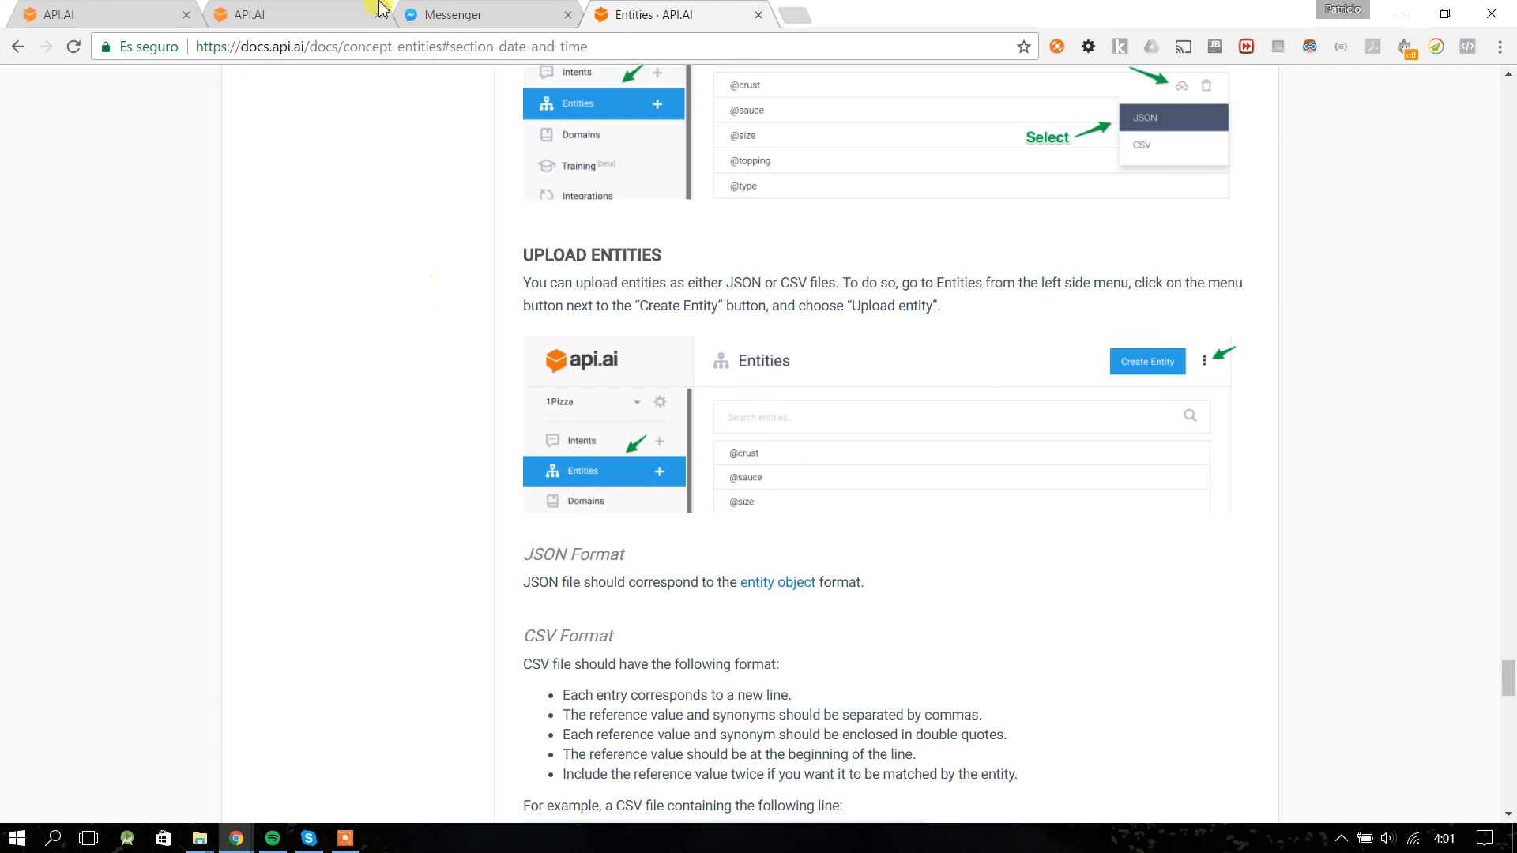
- Return to the API.AI console, list the agent's entities, select the day entity and examine its download formats
{"action": "left_click", "coordinate": [158, 13]}
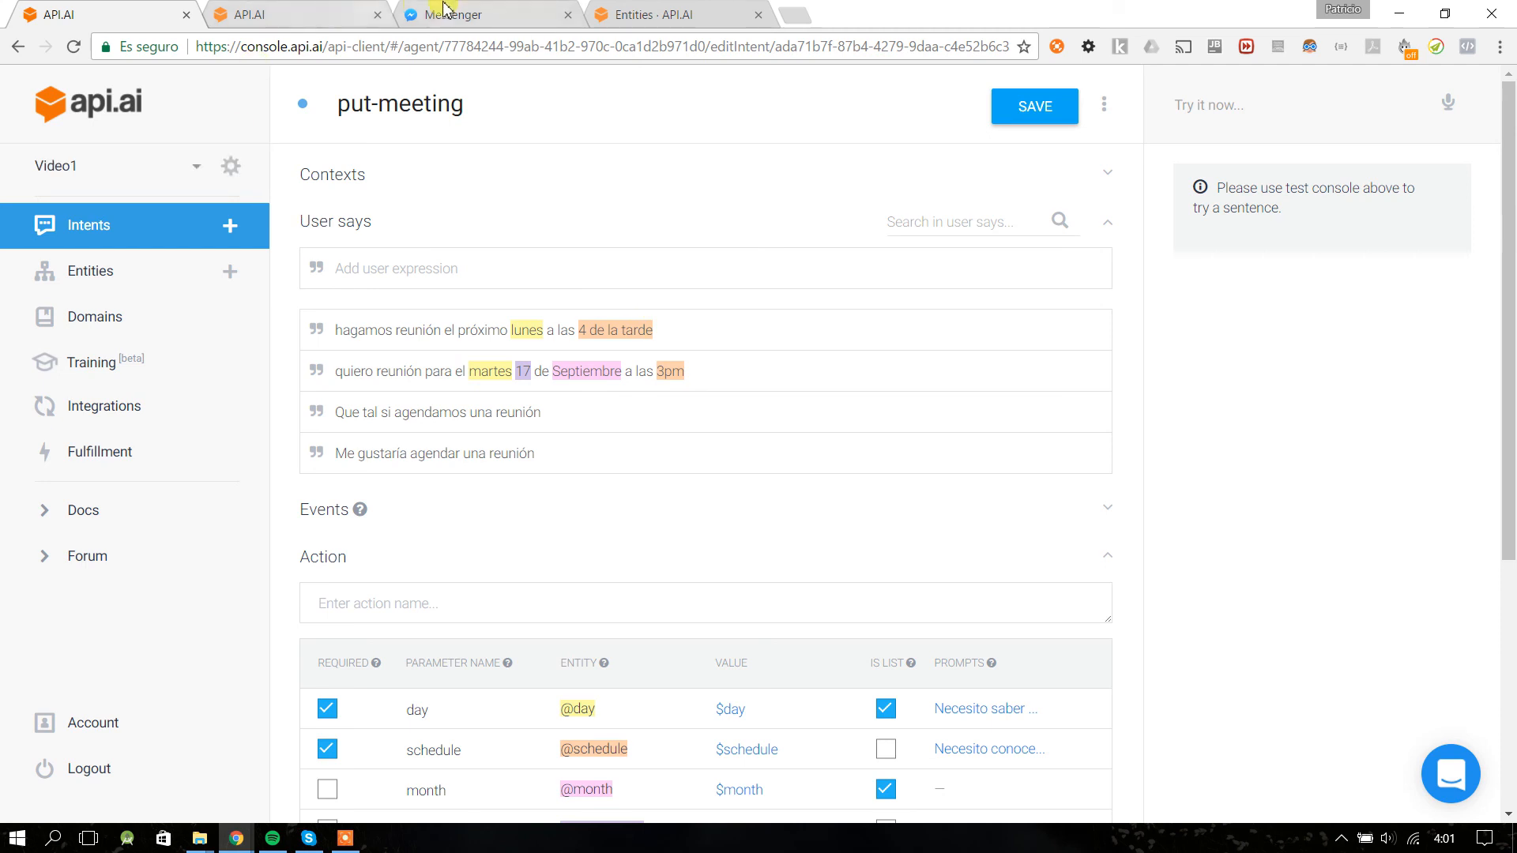
{"action": "left_click", "coordinate": [348, 14]}
{"action": "left_click", "coordinate": [90, 273]}
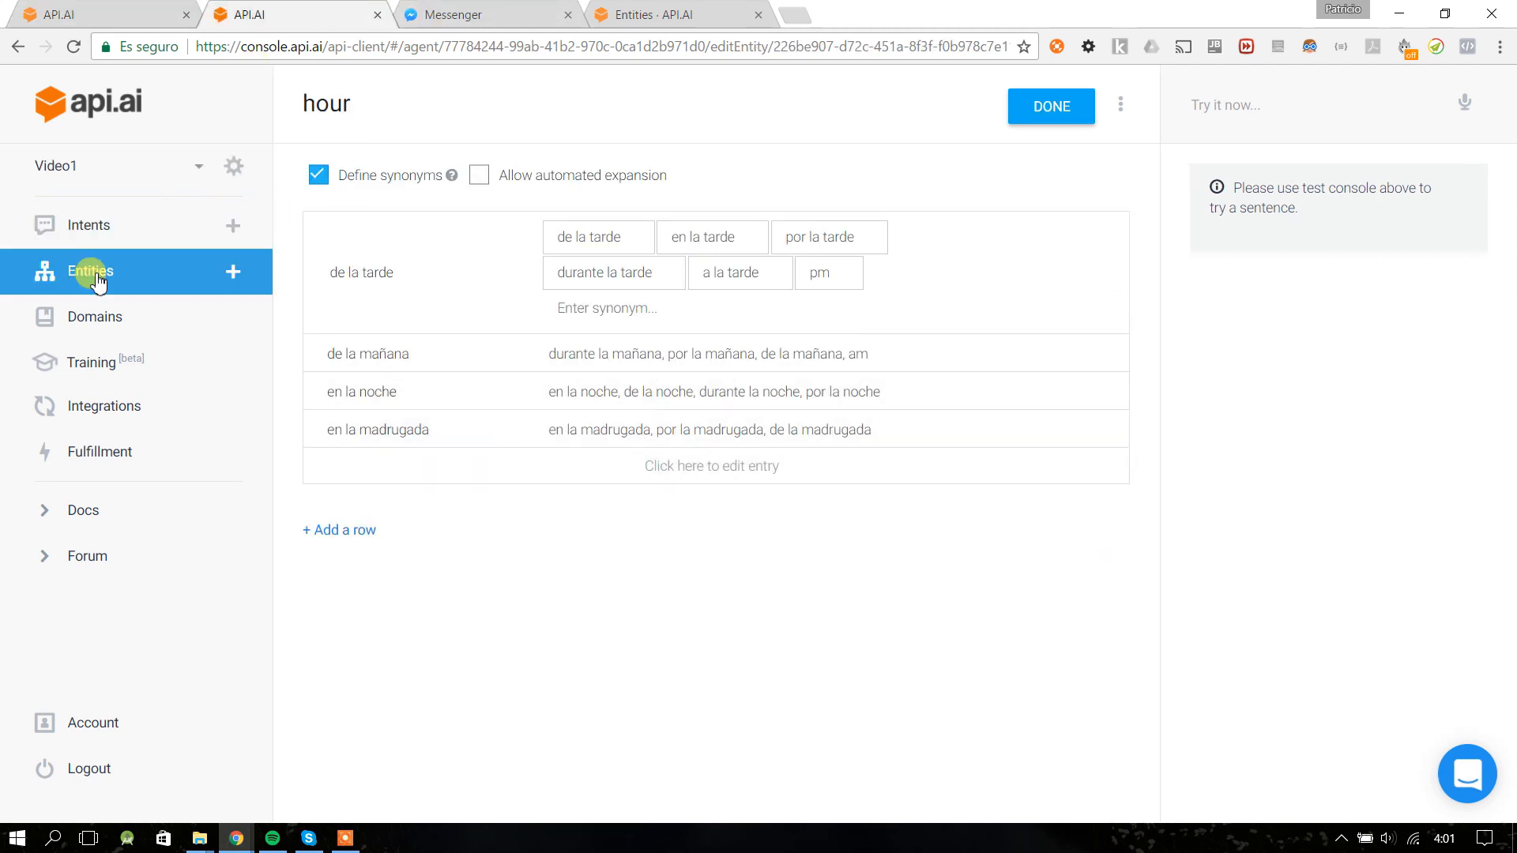
{"action": "left_click", "coordinate": [320, 243]}
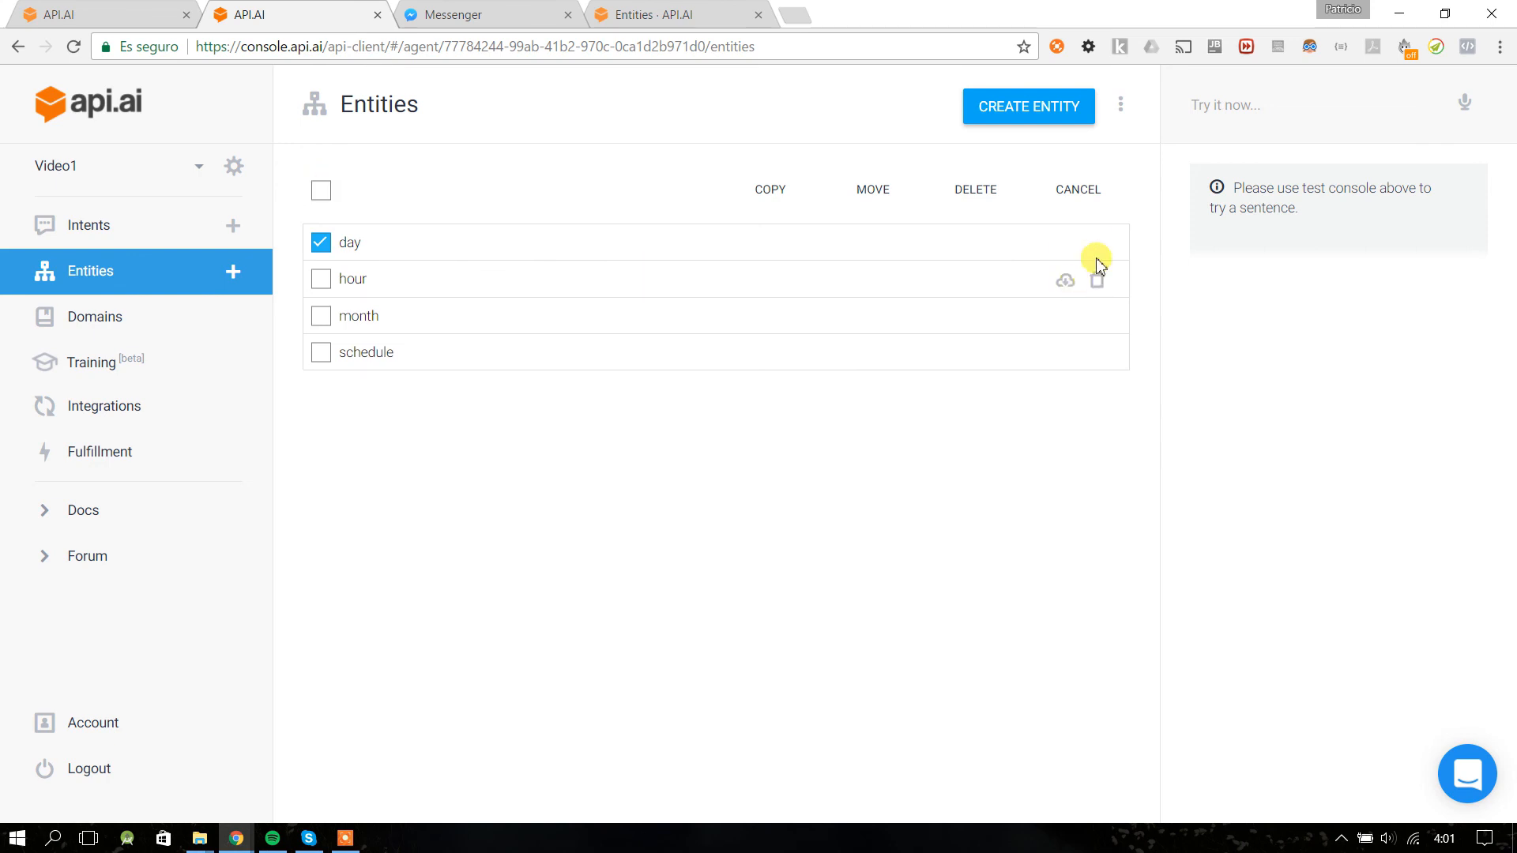
{"action": "left_click", "coordinate": [1064, 246]}
{"action": "left_click", "coordinate": [1019, 292]}
{"action": "left_click", "coordinate": [1064, 244]}
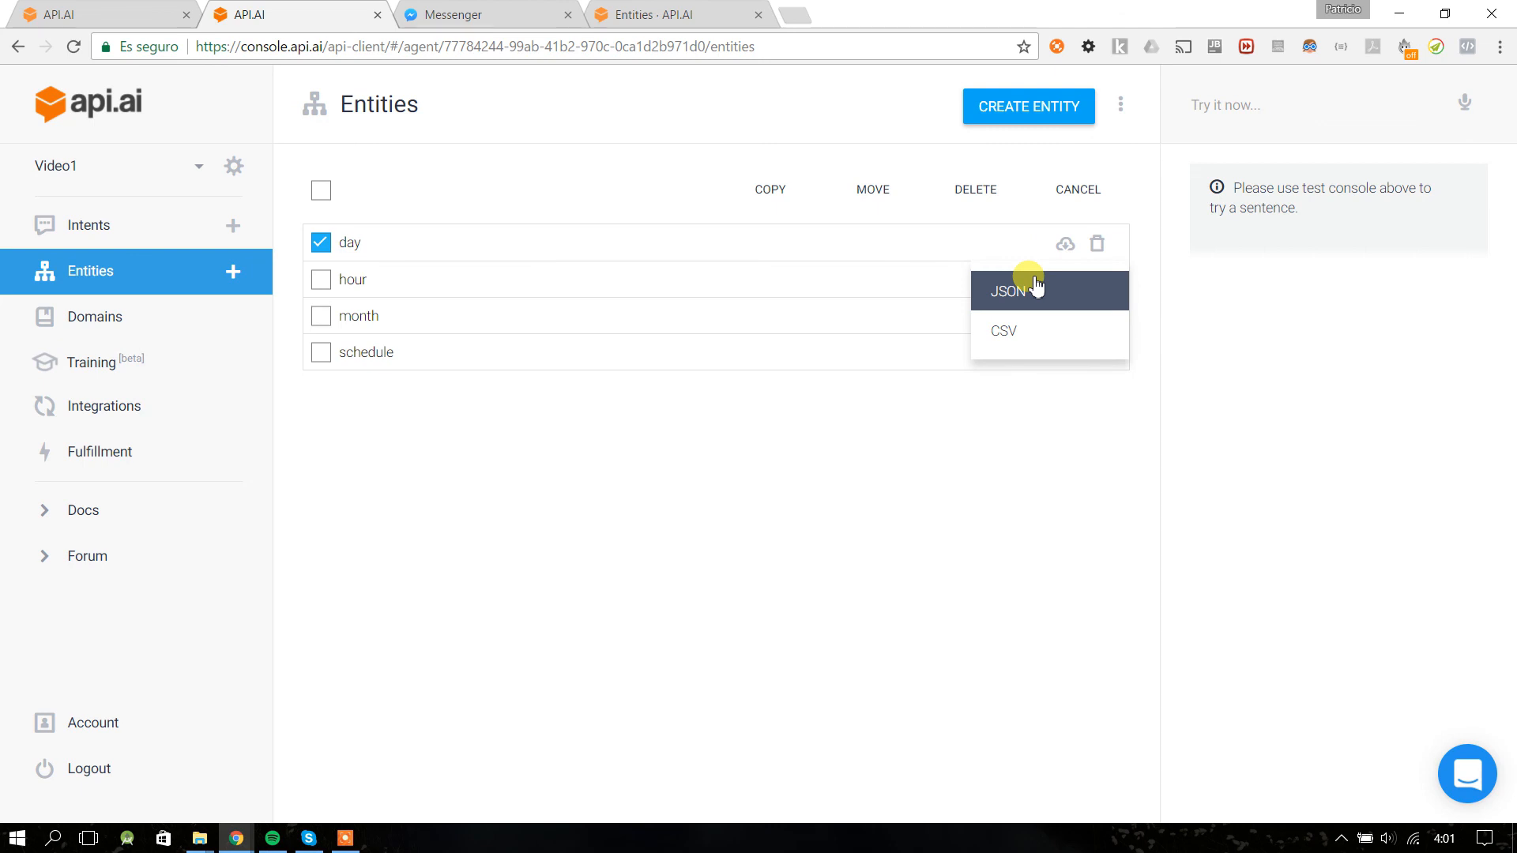
- Examine the options for copying the day entity to another agent, cancel without copying and deselect the entity
{"action": "left_click", "coordinate": [770, 198]}
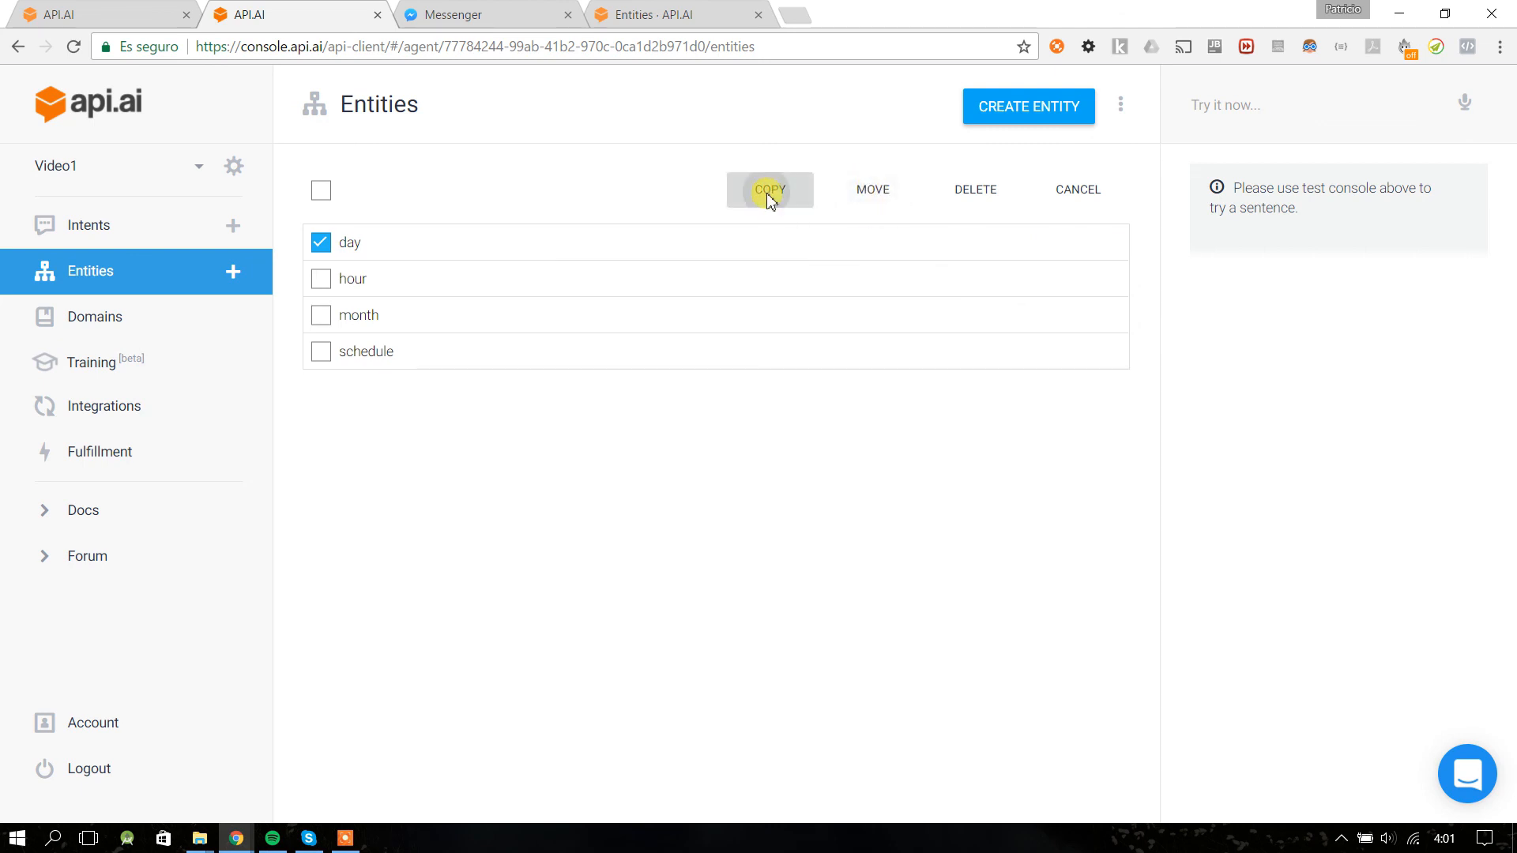
{"action": "left_click", "coordinate": [659, 426]}
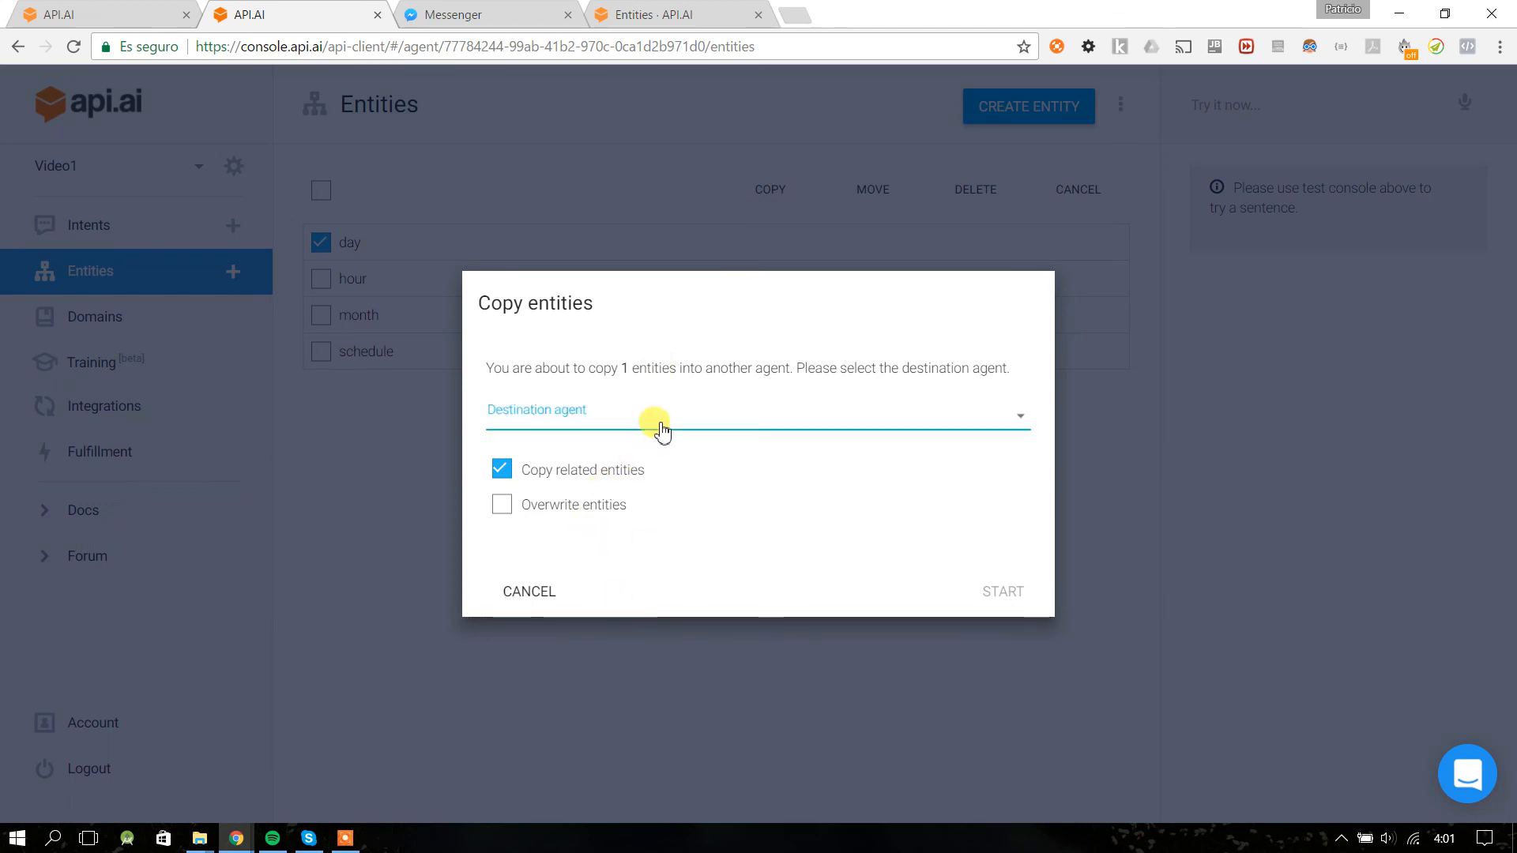
{"action": "left_click", "coordinate": [637, 350]}
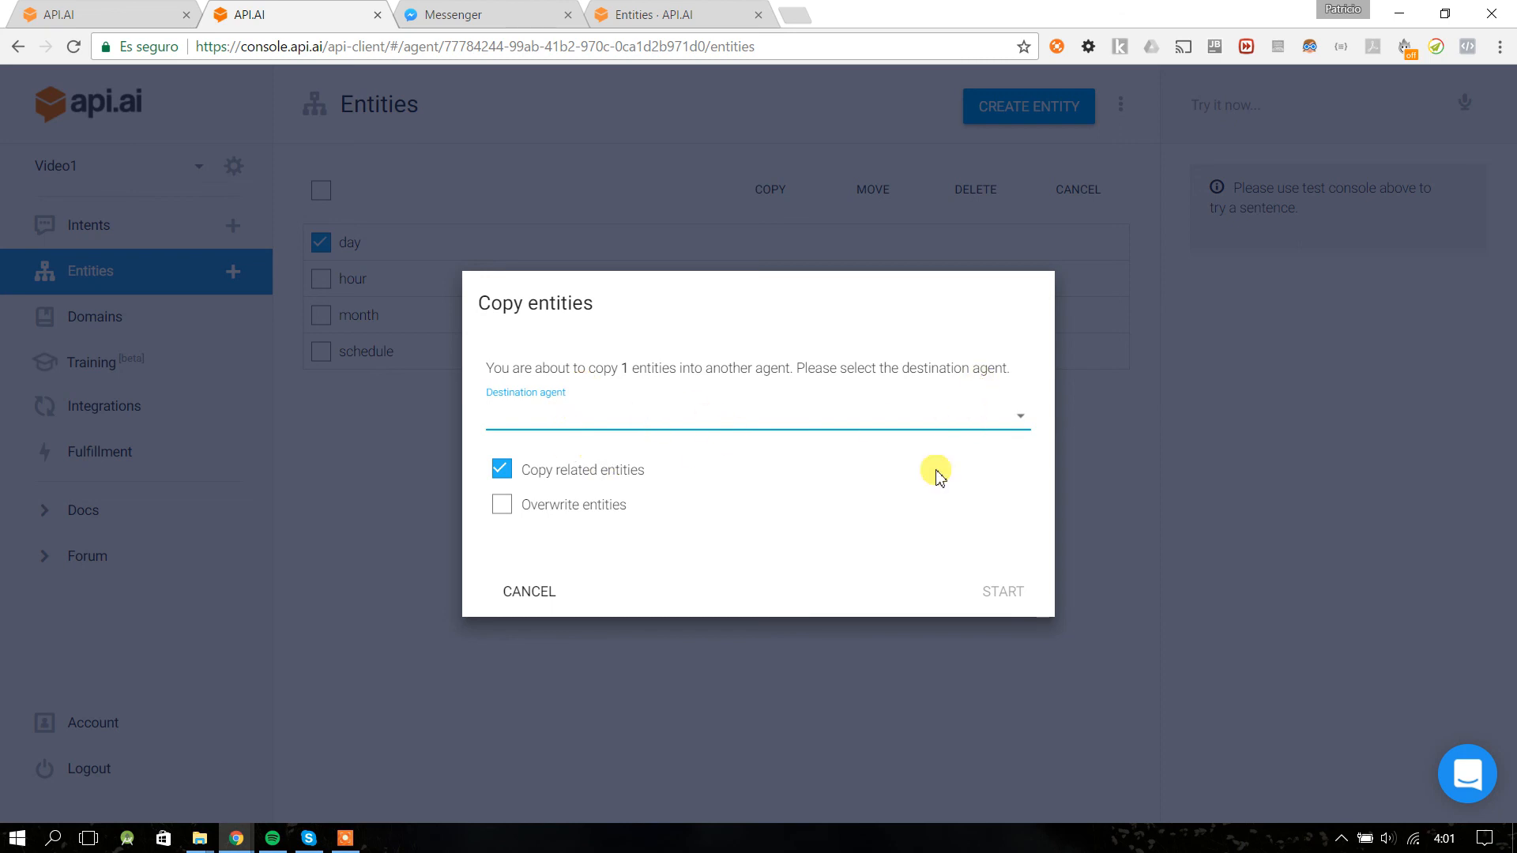
{"action": "left_click", "coordinate": [523, 591]}
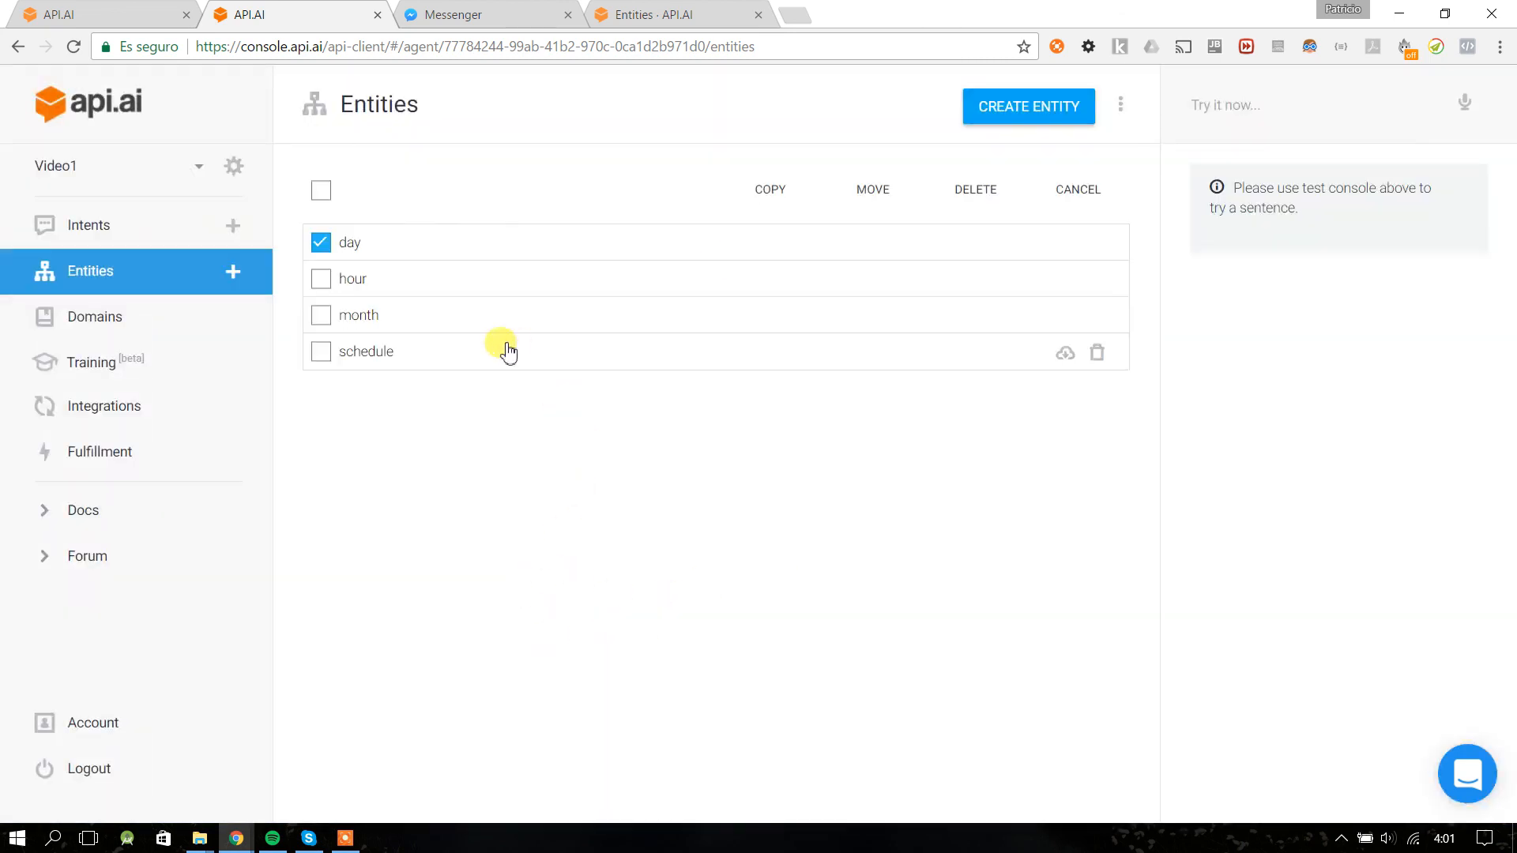
{"action": "left_click", "coordinate": [320, 245]}
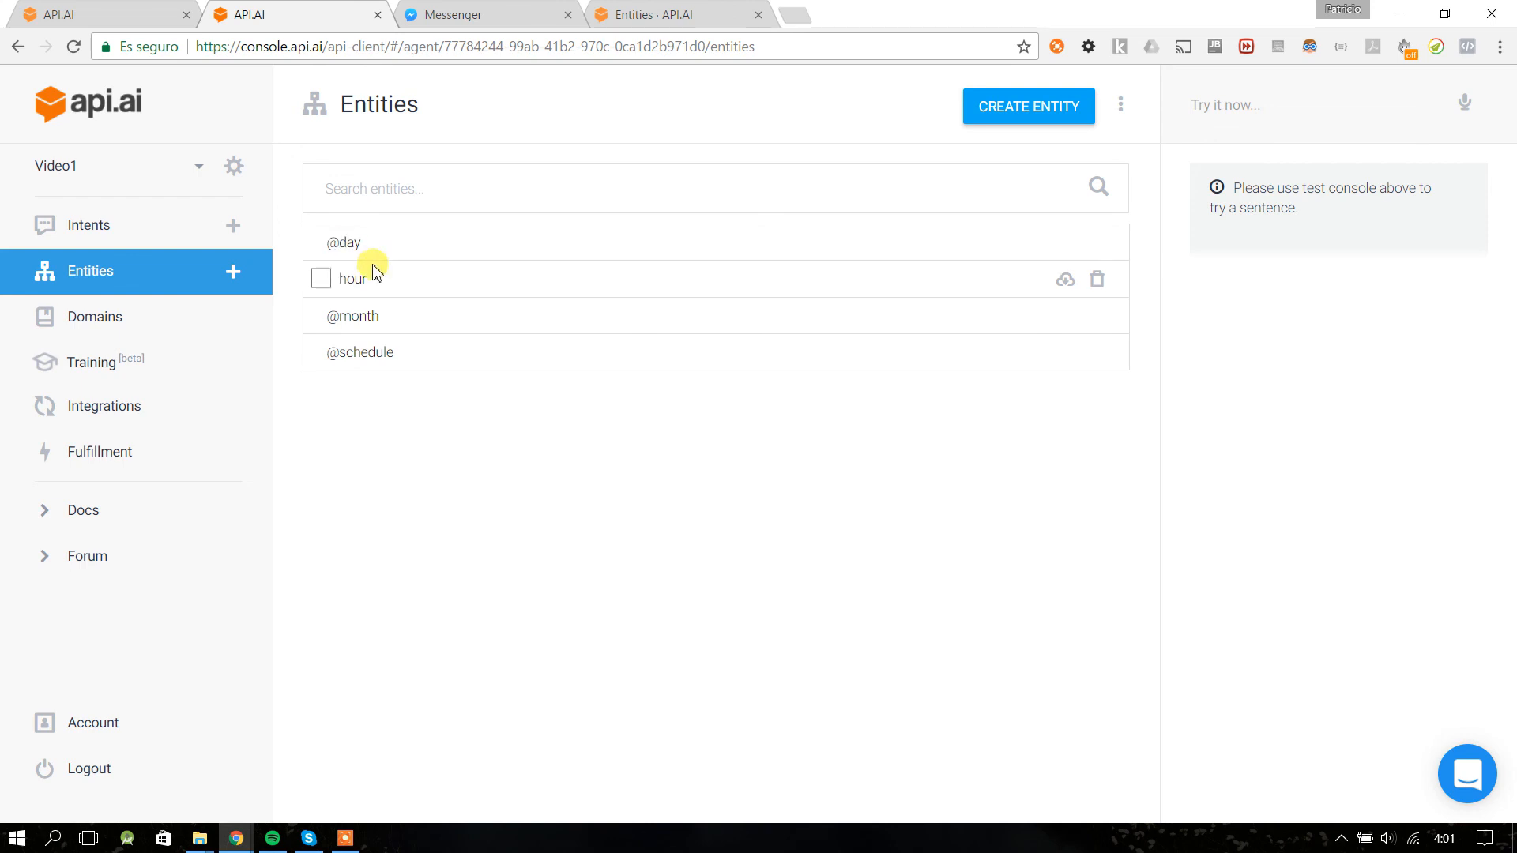
{"action": "left_click", "coordinate": [323, 244]}
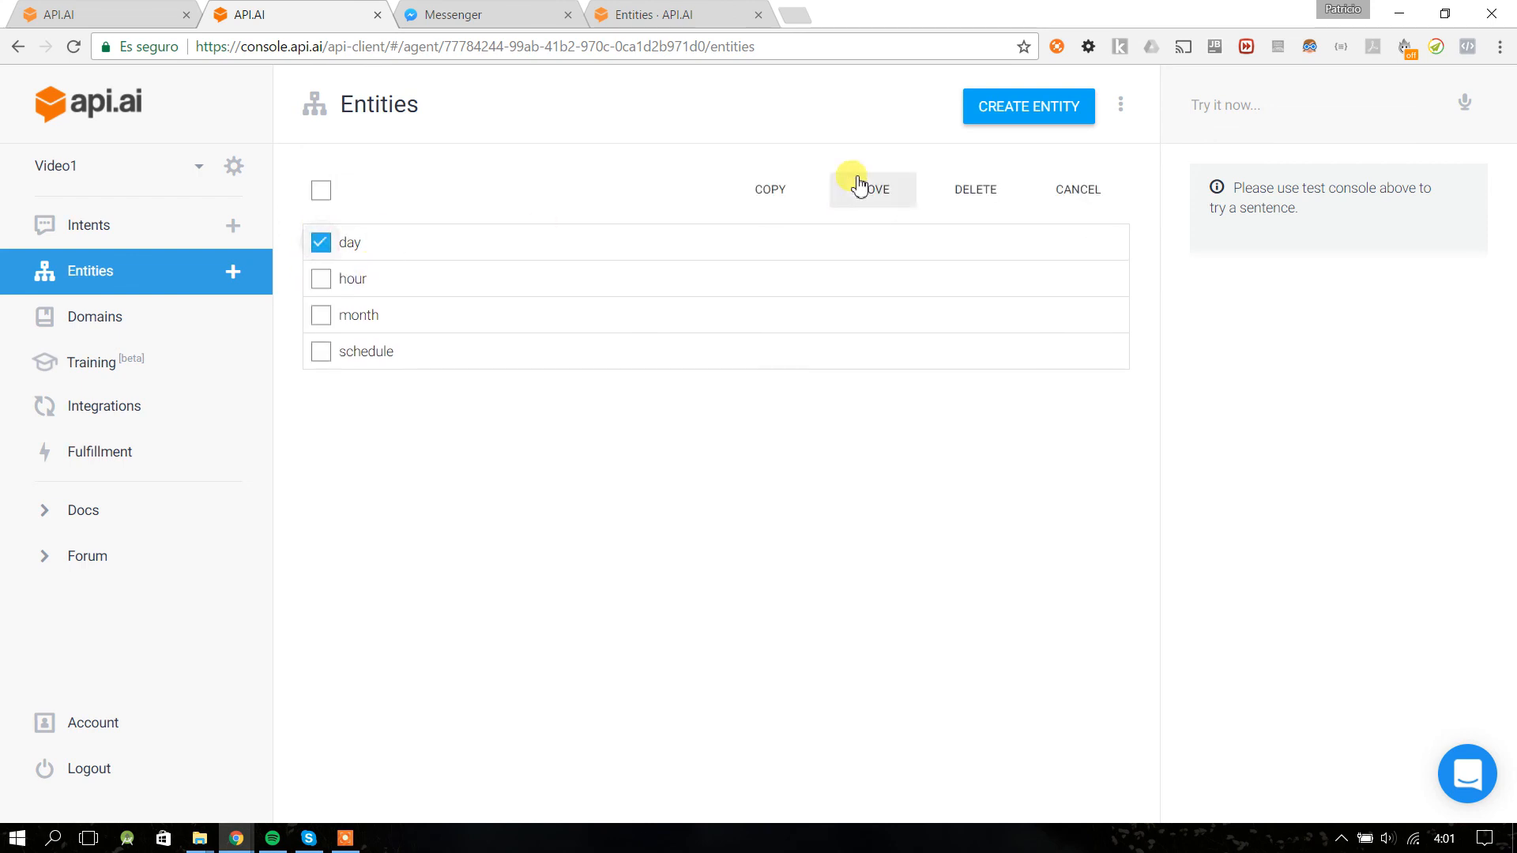
{"action": "left_click", "coordinate": [767, 198]}
{"action": "left_click", "coordinate": [529, 593]}
{"action": "left_click", "coordinate": [320, 245]}
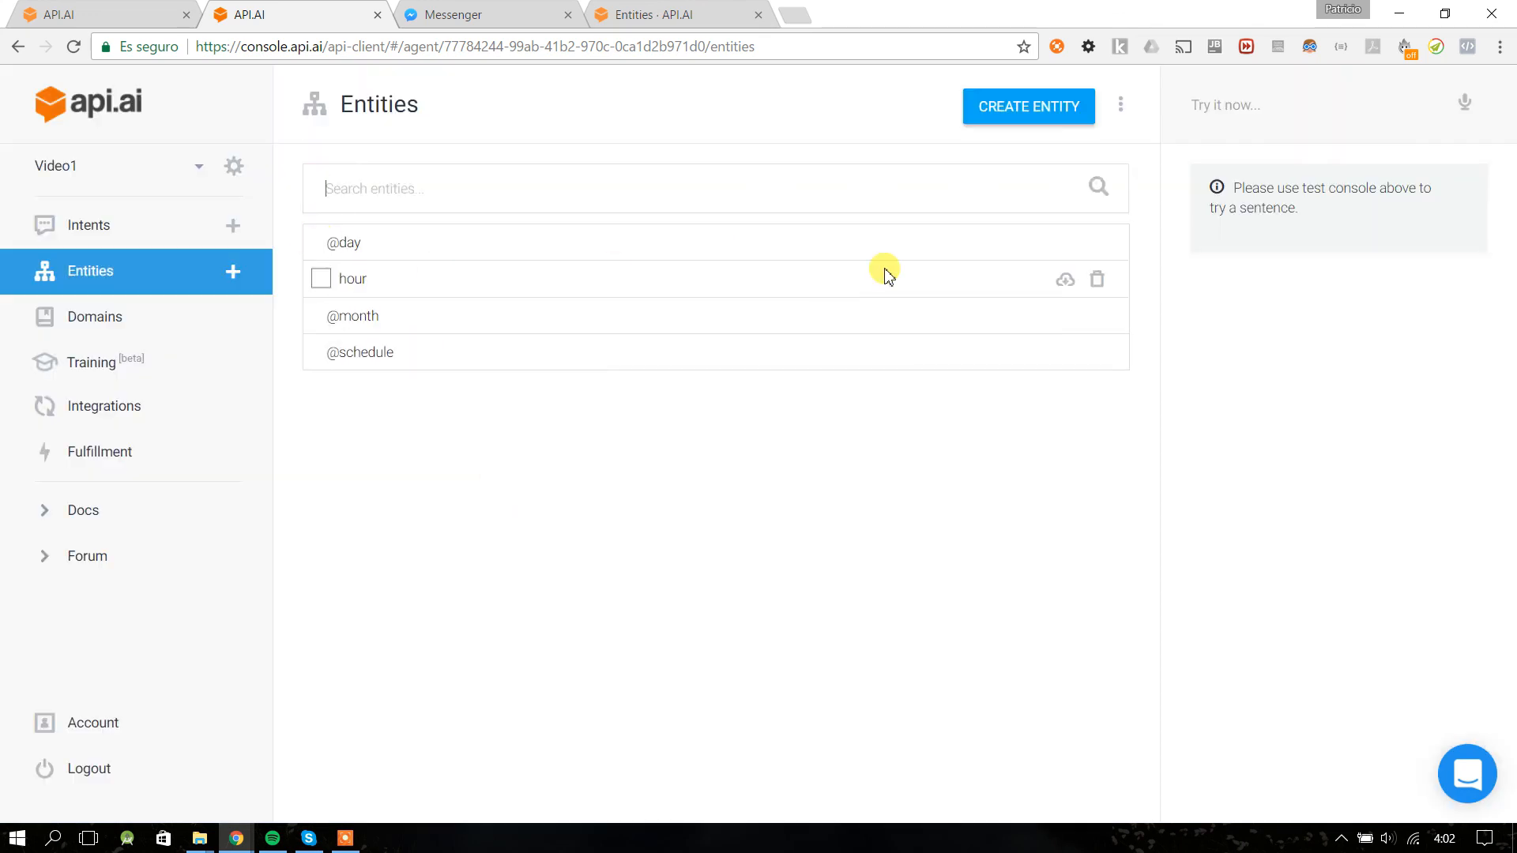
- Open the Upload Entity page and examine the accepted file formats and the CSV rules
{"action": "left_click", "coordinate": [1120, 105]}
{"action": "left_click", "coordinate": [794, 113]}
{"action": "left_click", "coordinate": [1121, 111]}
{"action": "left_click", "coordinate": [1175, 120]}
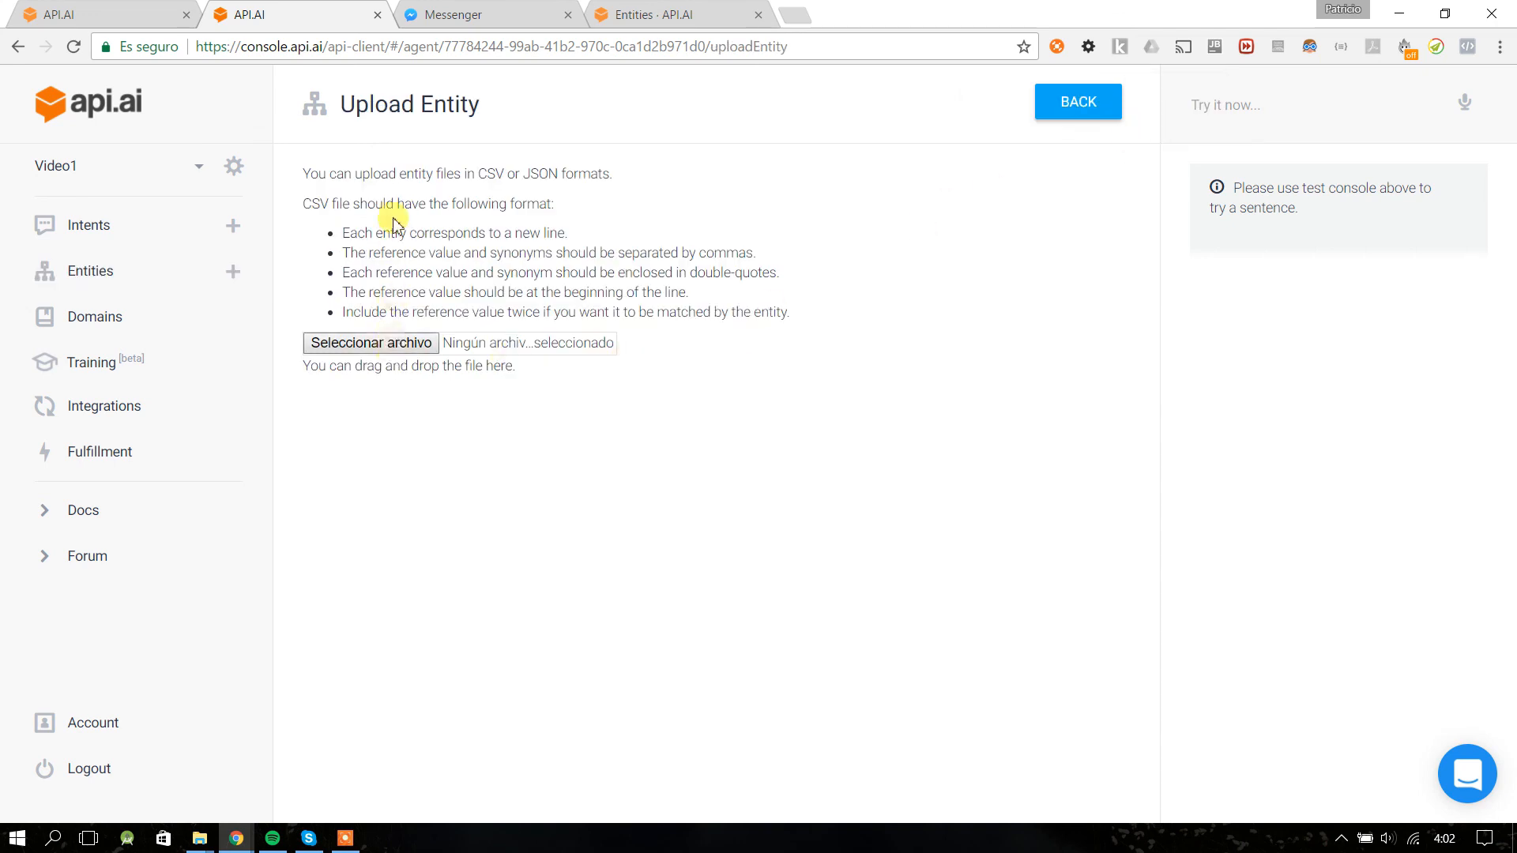
{"action": "left_click_drag", "start_coordinate": [485, 173], "coordinate": [544, 173]}
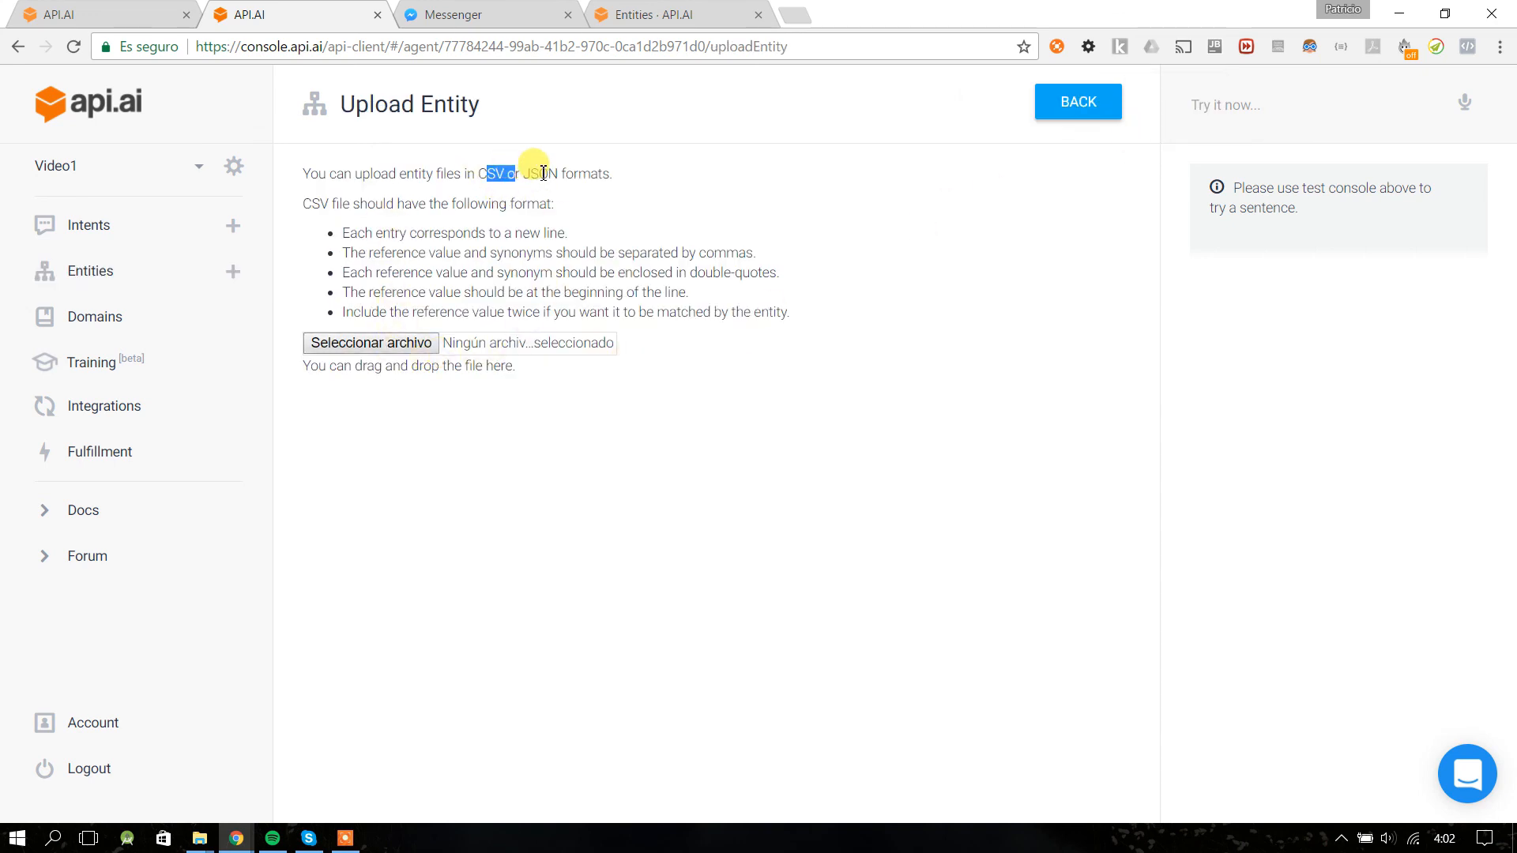
- Return to the entities list, dismiss the Upload Entity option, and switch back to the put-meeting intent
{"action": "left_click", "coordinate": [18, 47]}
{"action": "left_click", "coordinate": [1117, 115]}
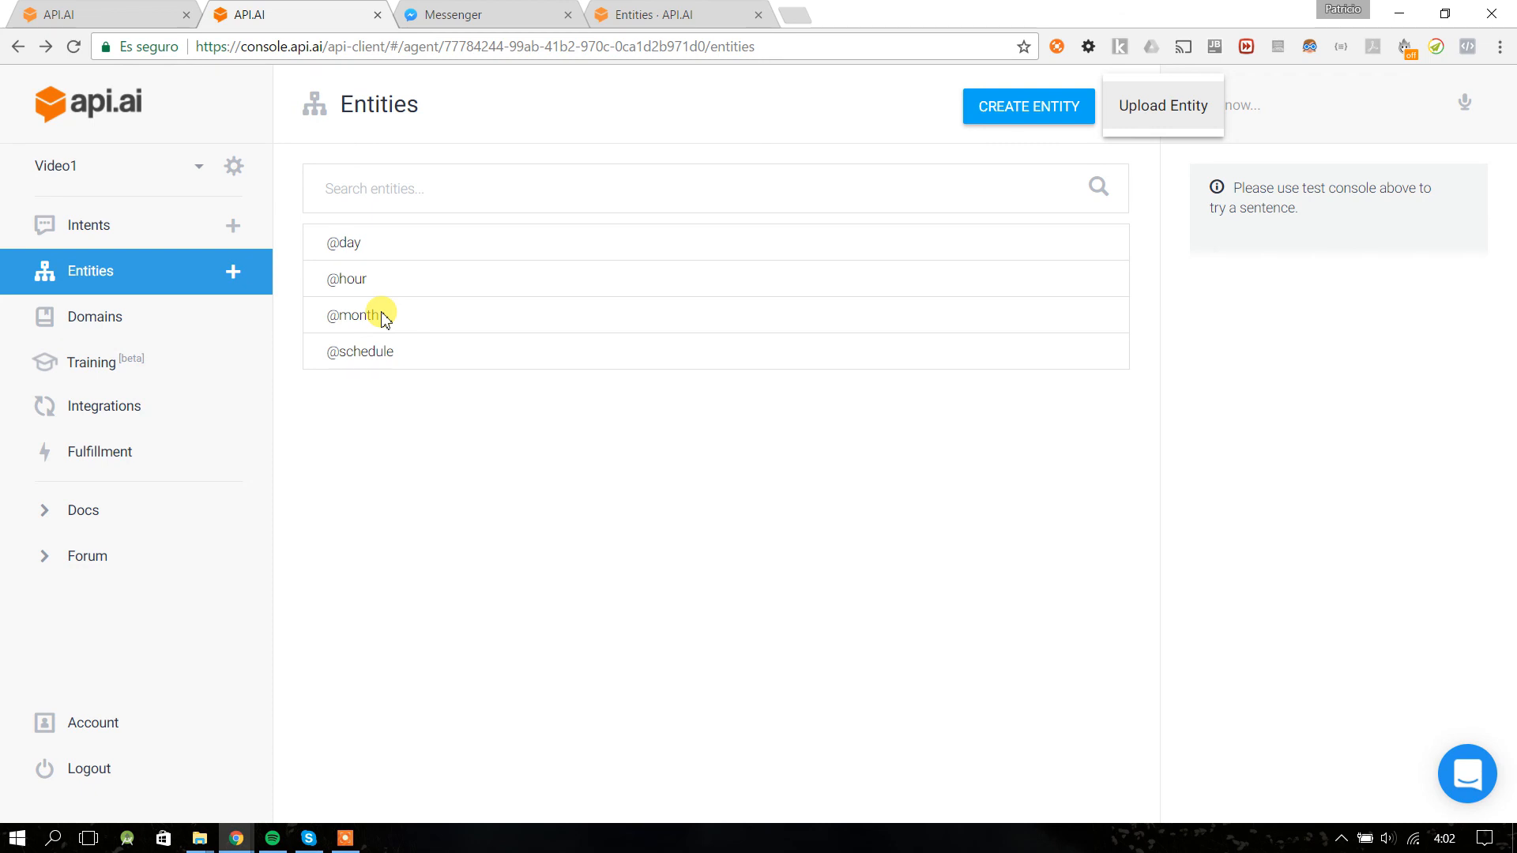
{"action": "left_click", "coordinate": [329, 252]}
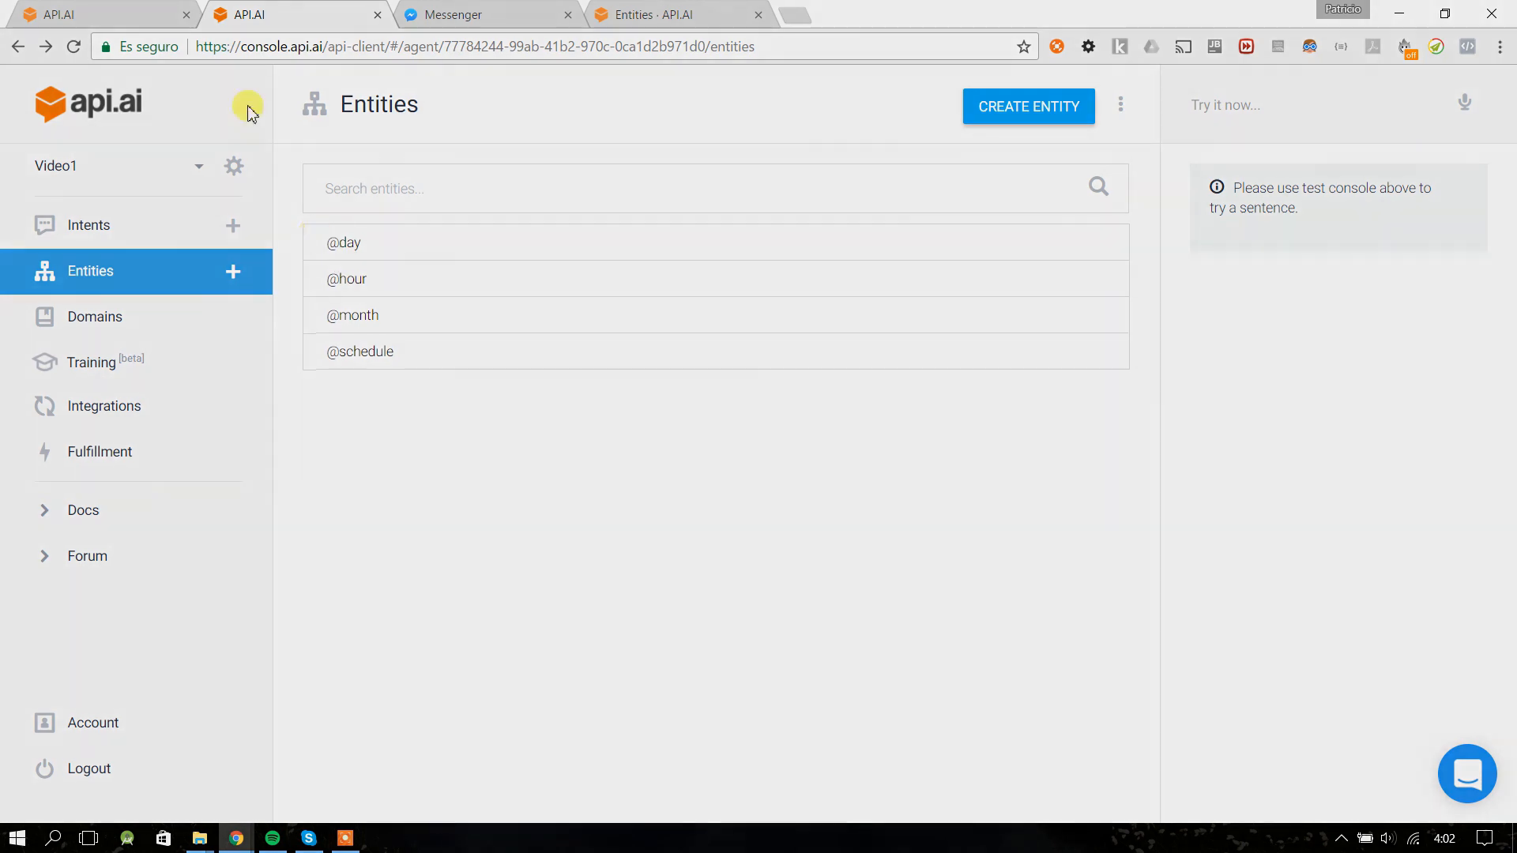
{"action": "left_click", "coordinate": [100, 10]}
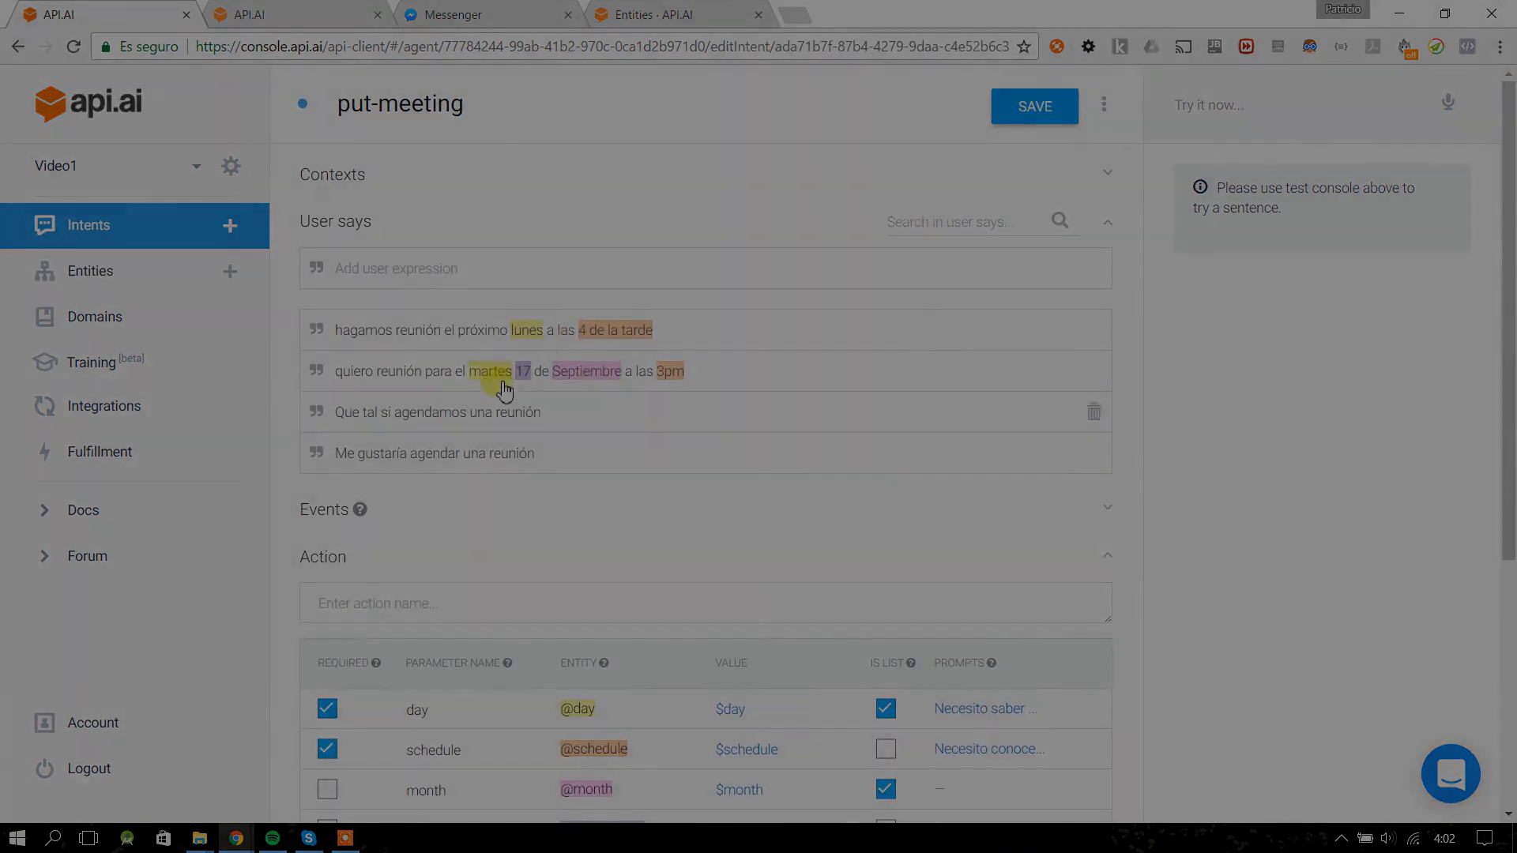